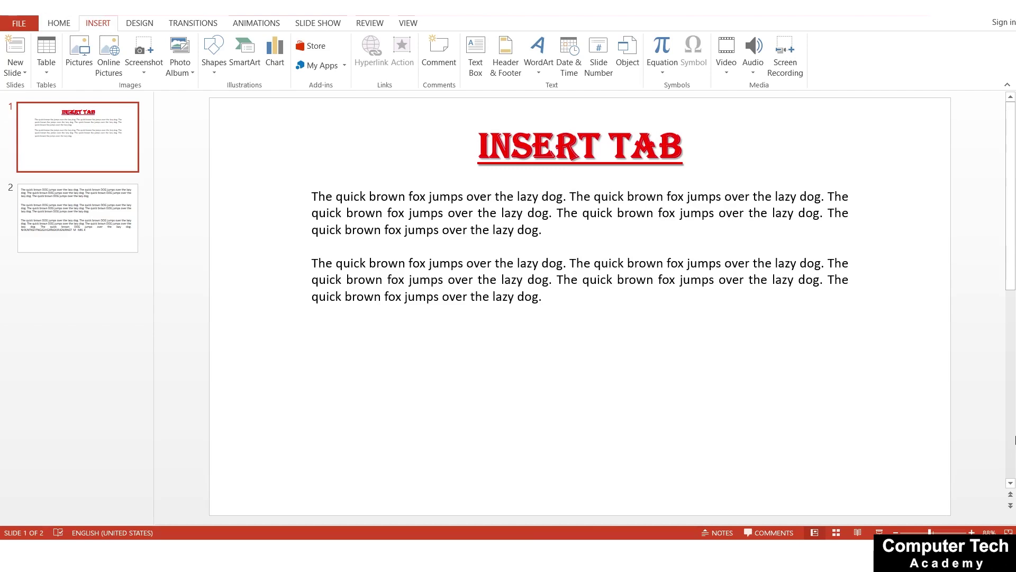
- Switch the ribbon to the Insert tab, leaving slide 1's title and body text unchanged
{"action": "left_click", "coordinate": [27, 23]}
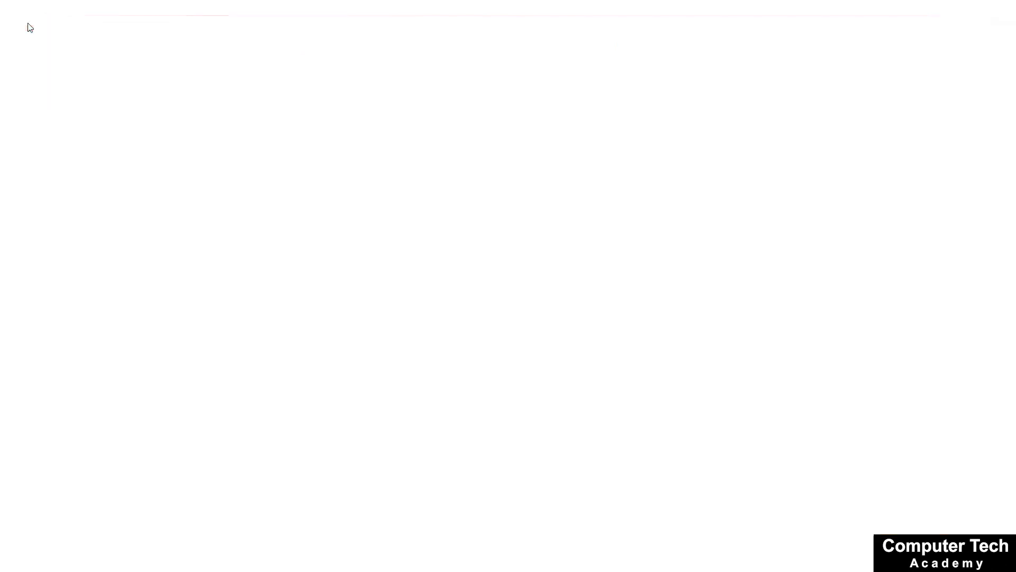
{"action": "left_click", "coordinate": [26, 20]}
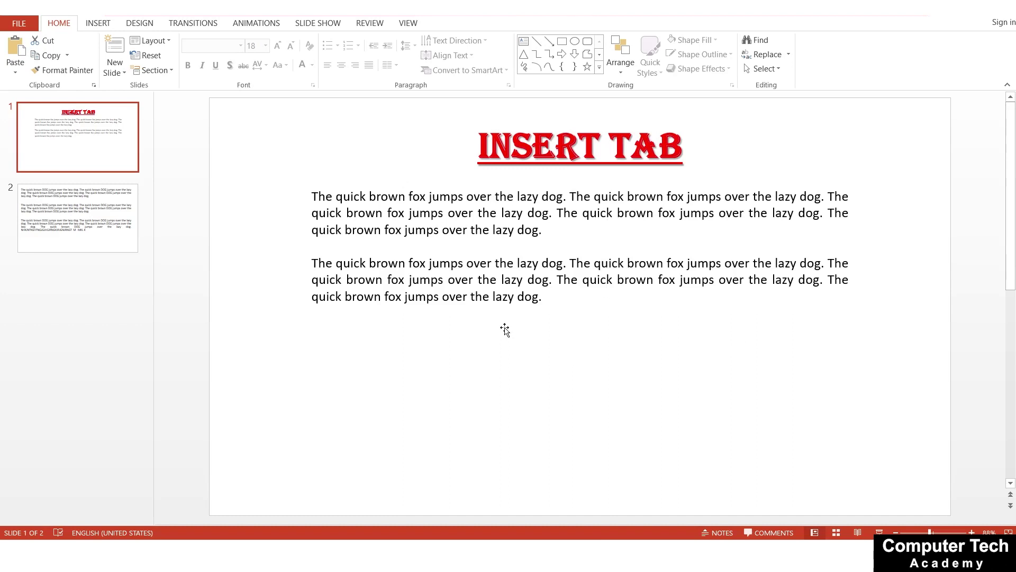
{"action": "left_click", "coordinate": [98, 26]}
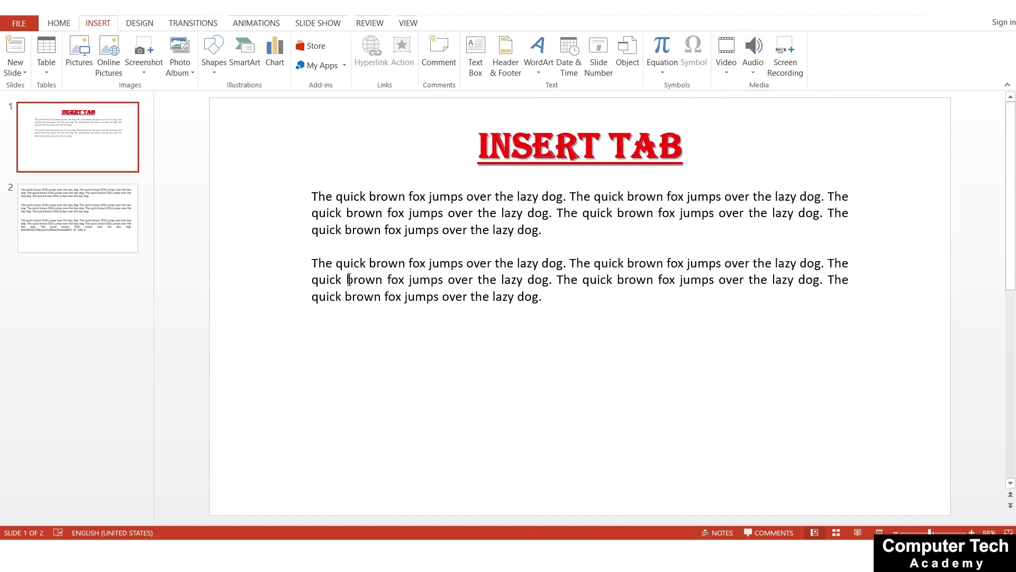
{"action": "left_click", "coordinate": [611, 332]}
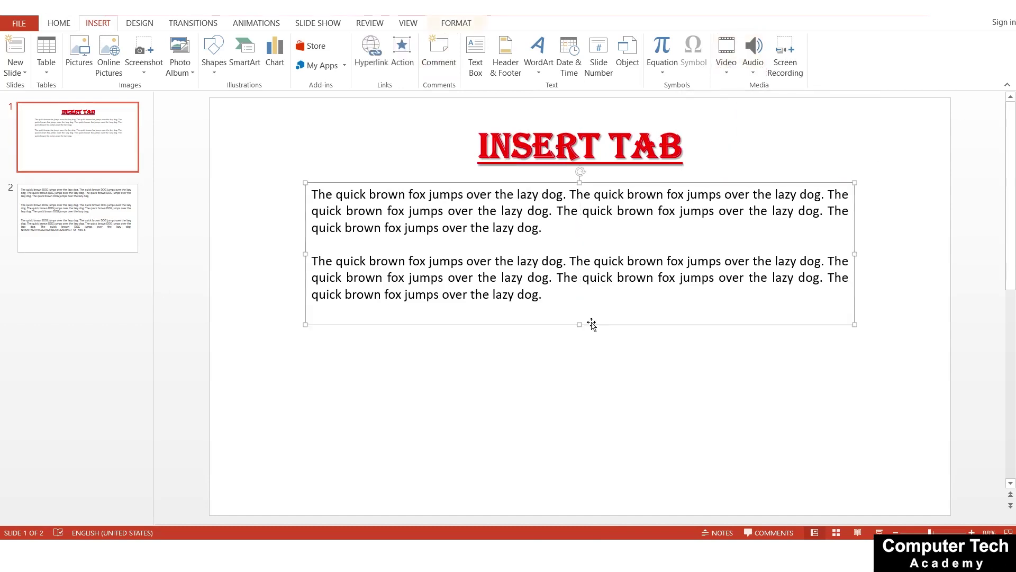
{"action": "left_click", "coordinate": [590, 400]}
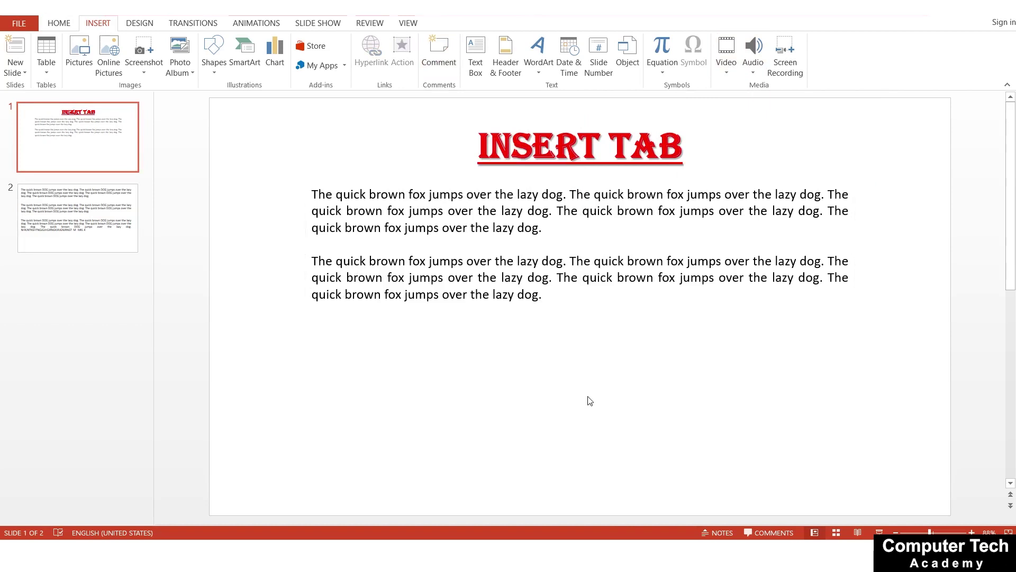
{"action": "left_click", "coordinate": [25, 77]}
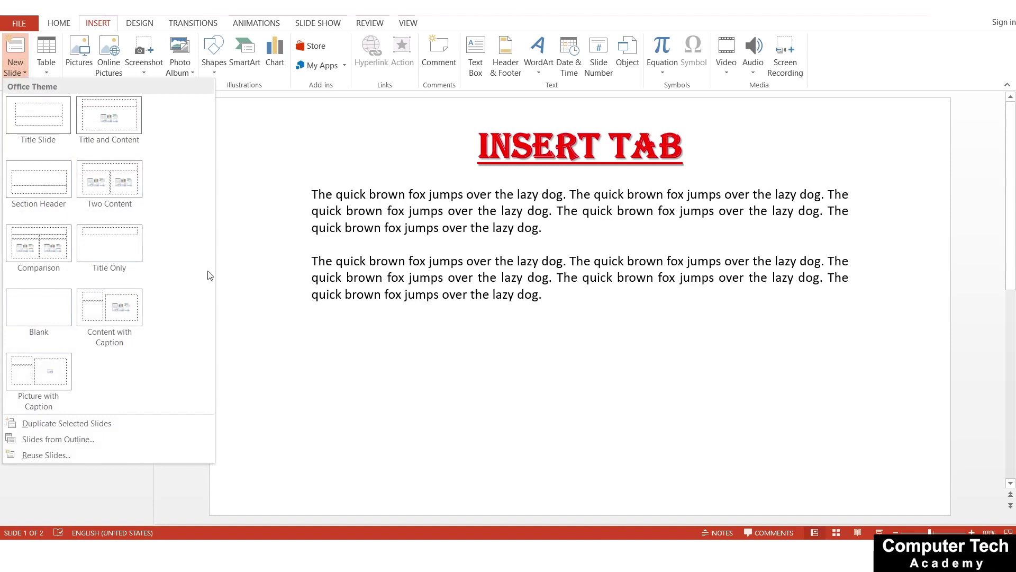
{"action": "left_click", "coordinate": [248, 301]}
{"action": "left_click", "coordinate": [59, 23]}
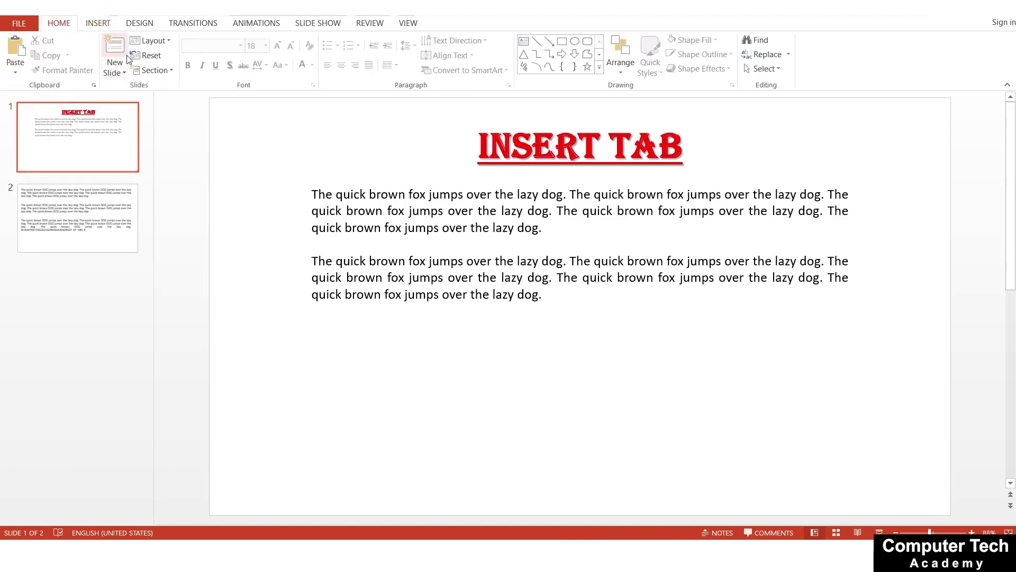
{"action": "left_click", "coordinate": [98, 22]}
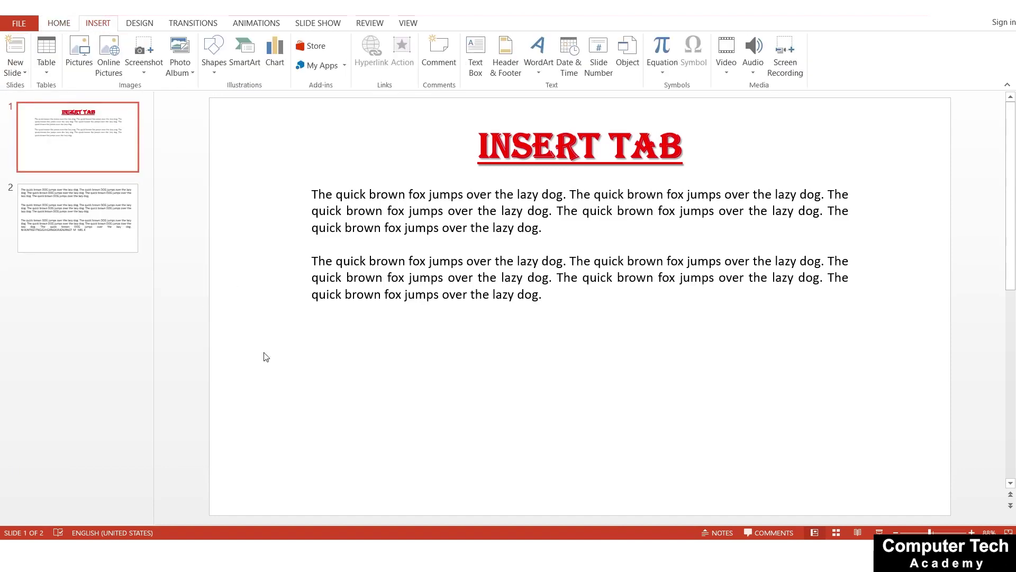
{"action": "left_click", "coordinate": [492, 211]}
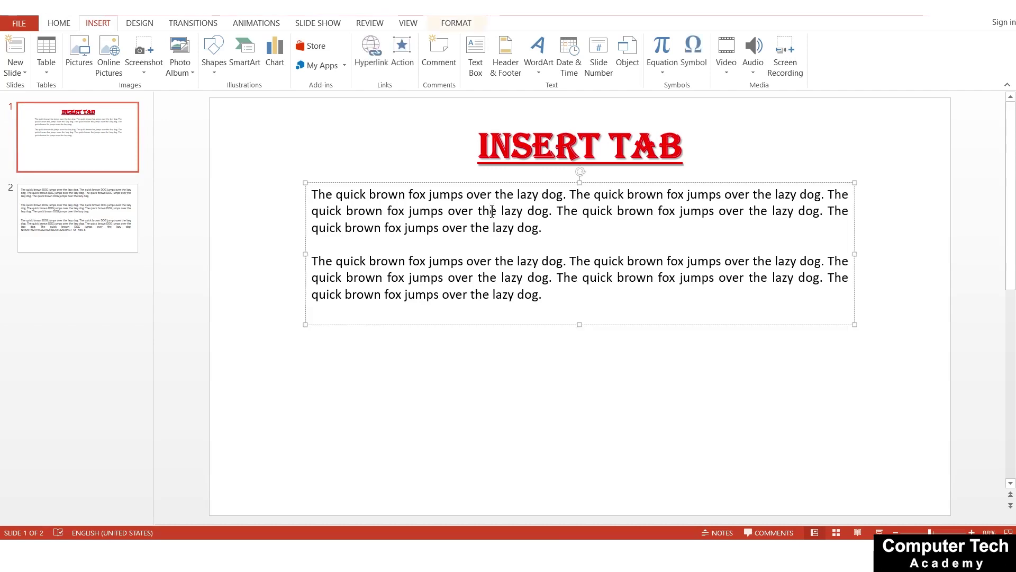
{"action": "left_click", "coordinate": [10, 211]}
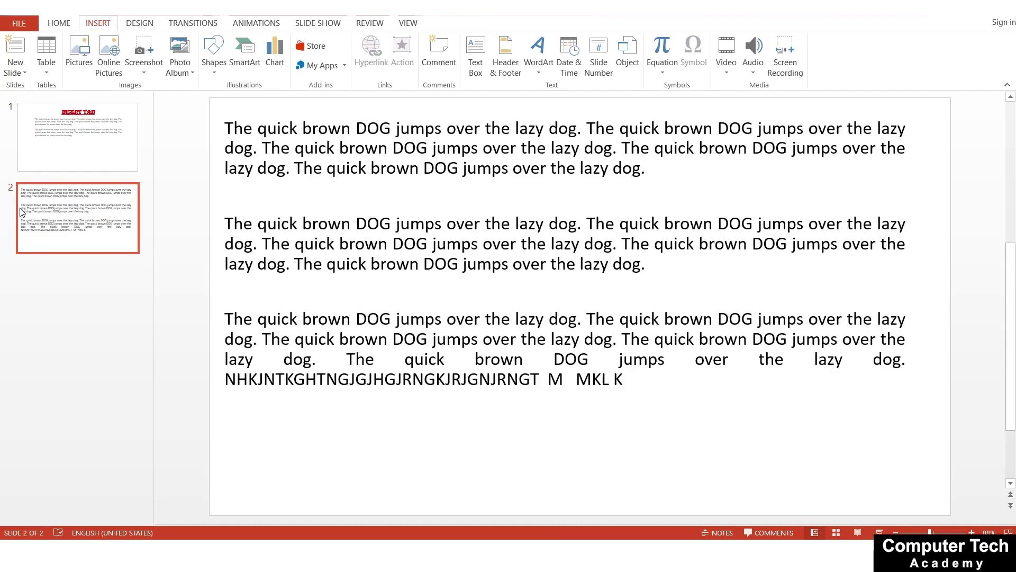
{"action": "left_click", "coordinate": [41, 144]}
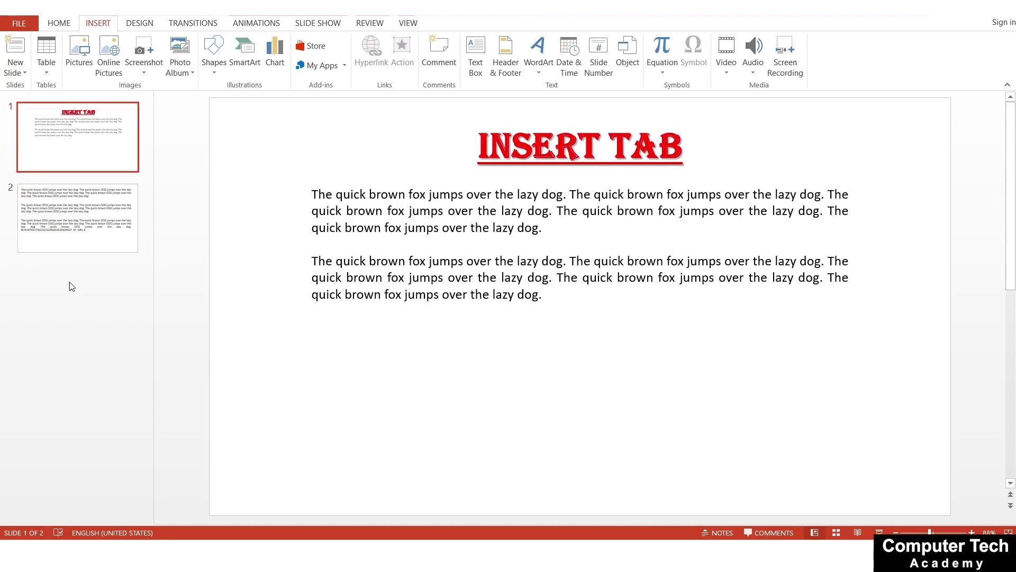
{"action": "left_click", "coordinate": [57, 232]}
{"action": "left_click", "coordinate": [59, 164]}
- Open the New Slide layout gallery on the Insert tab to see the Office Theme layouts
{"action": "left_click", "coordinate": [20, 74]}
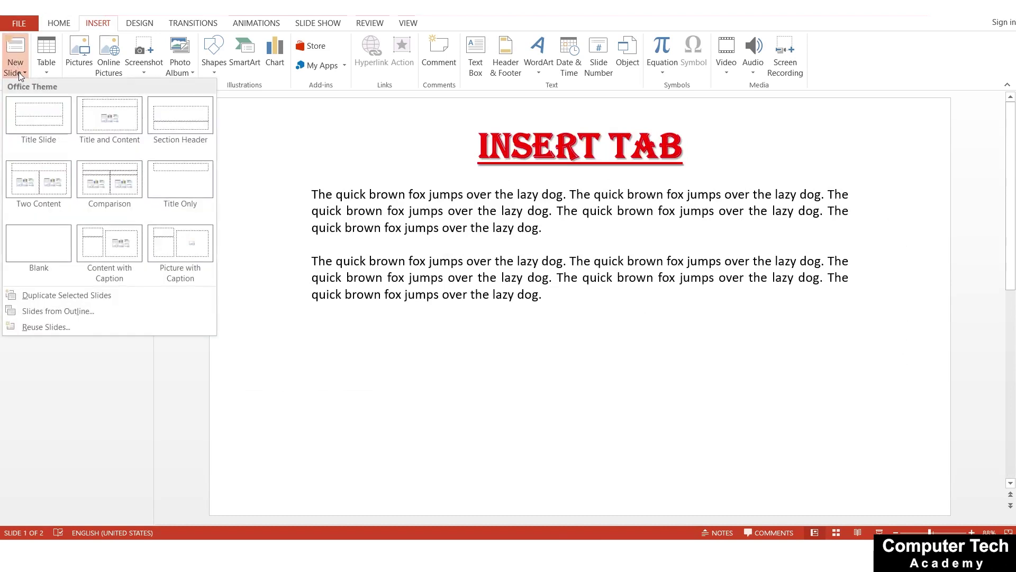
{"action": "key", "text": "Escape"}
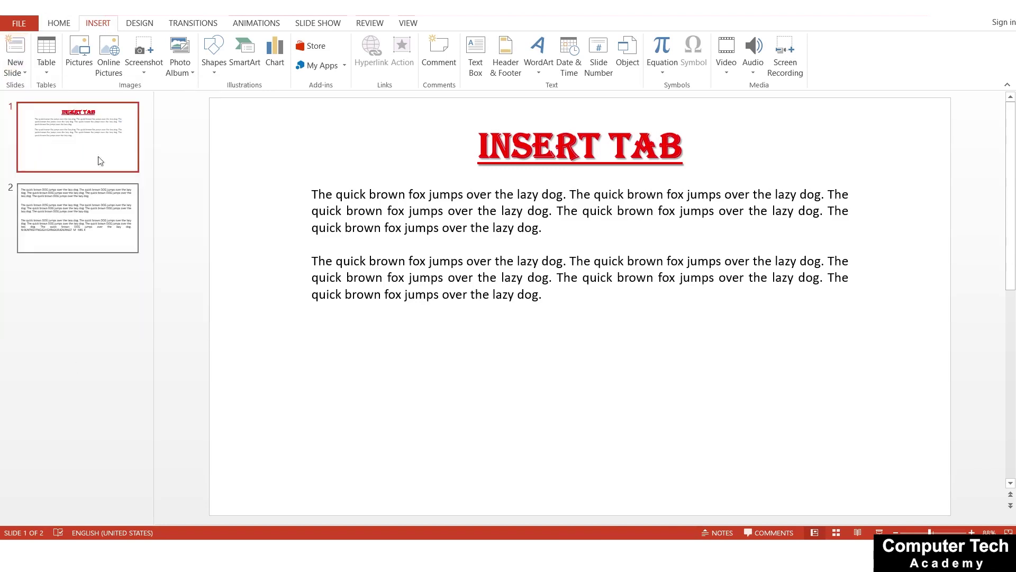
{"action": "right_click", "coordinate": [68, 119]}
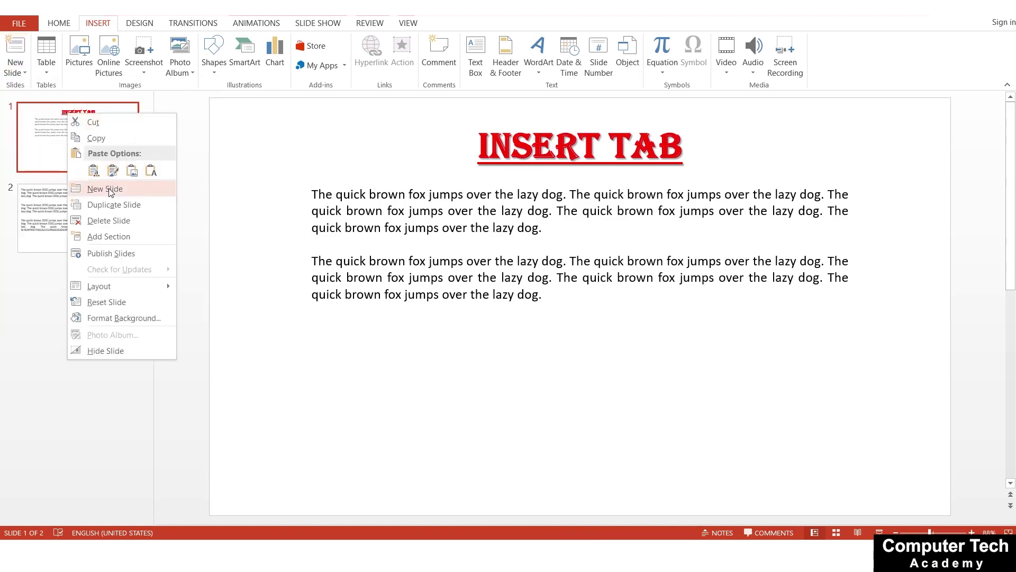
{"action": "left_click", "coordinate": [37, 474]}
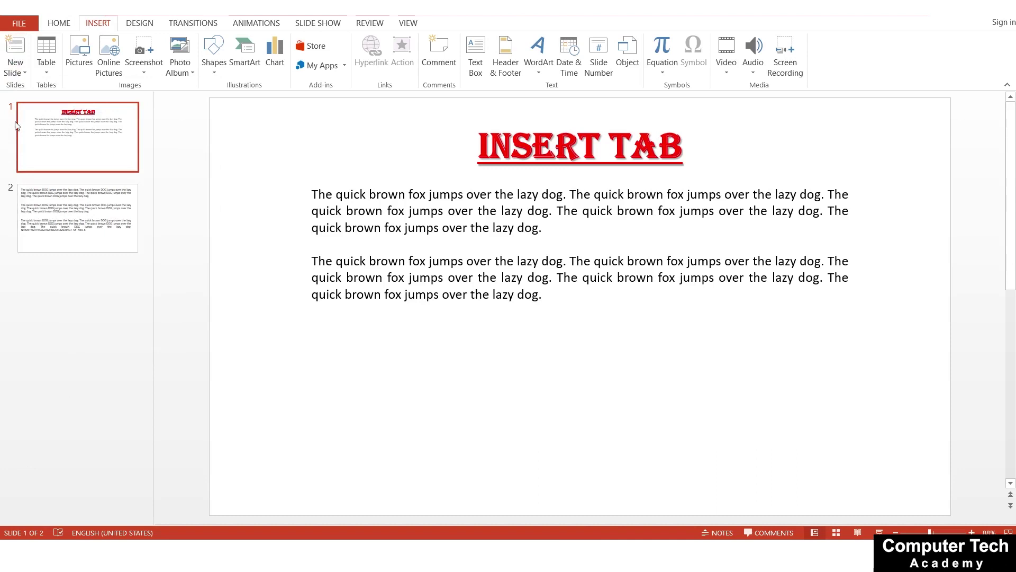
{"action": "left_click", "coordinate": [24, 74]}
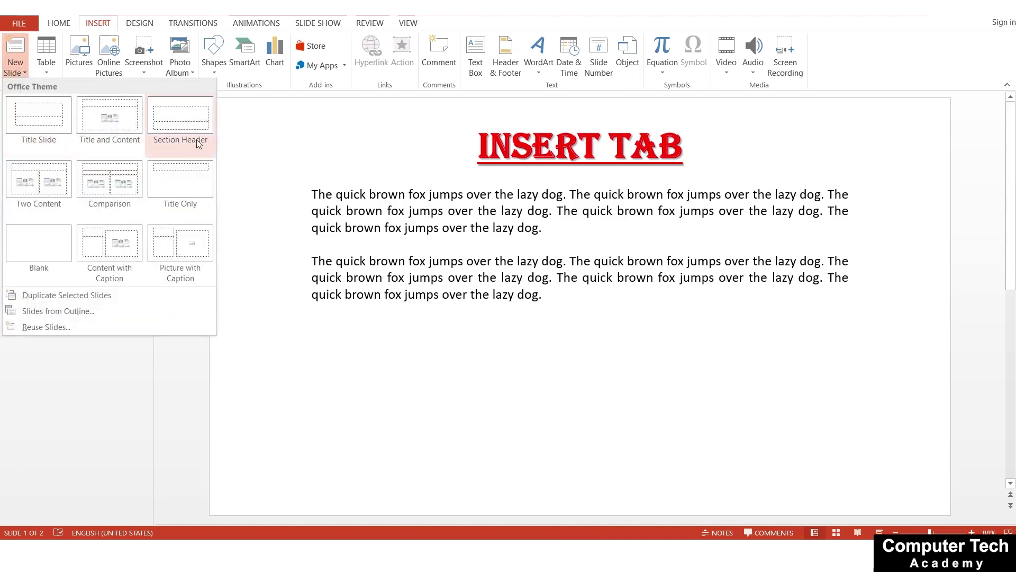
- Insert a Comparison slide after slide 1, then delete it again without changes
{"action": "left_click", "coordinate": [121, 180]}
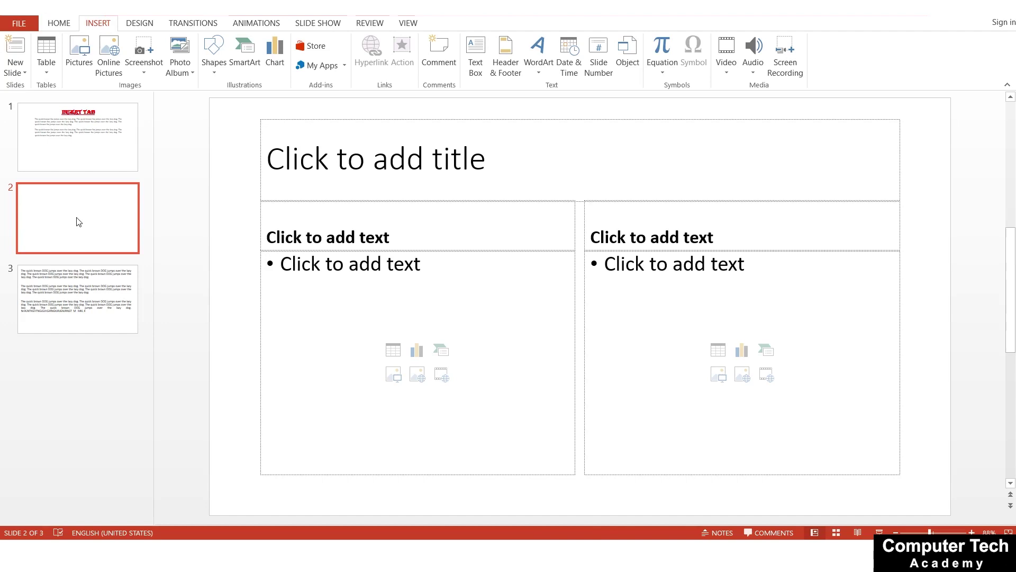
{"action": "left_click", "coordinate": [58, 23]}
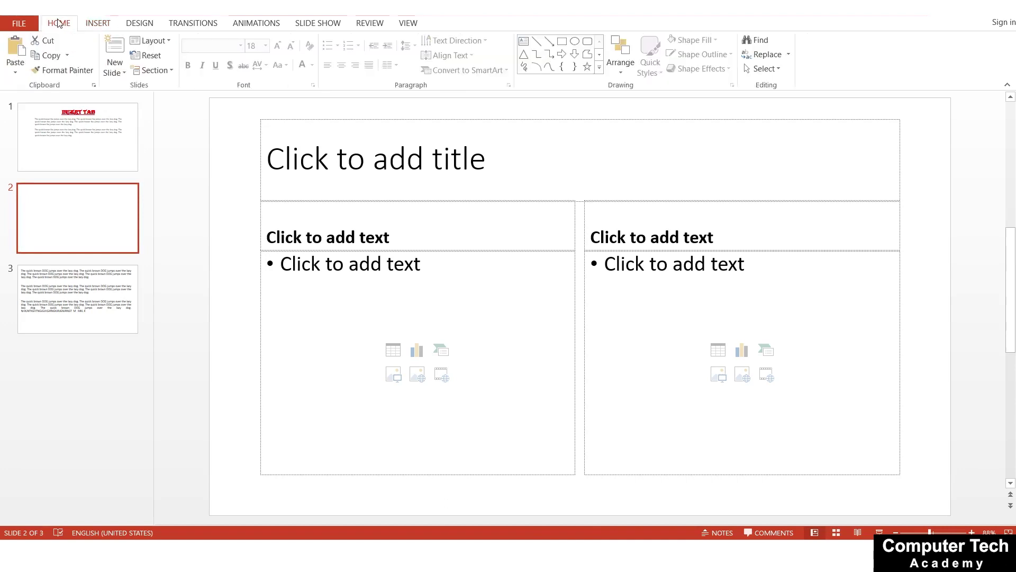
{"action": "left_click", "coordinate": [159, 40]}
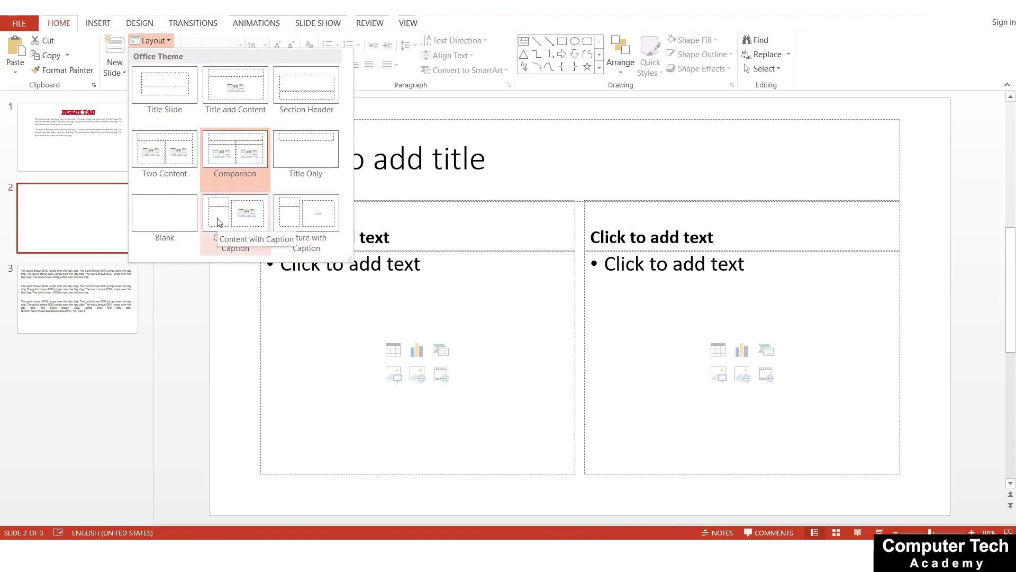
{"action": "left_click", "coordinate": [182, 363]}
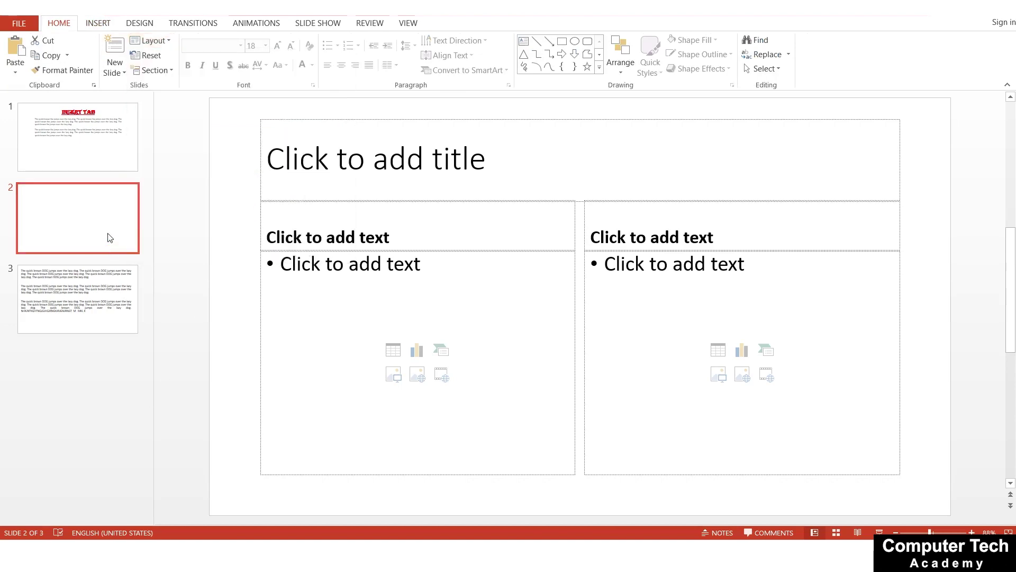
{"action": "key", "text": "Delete"}
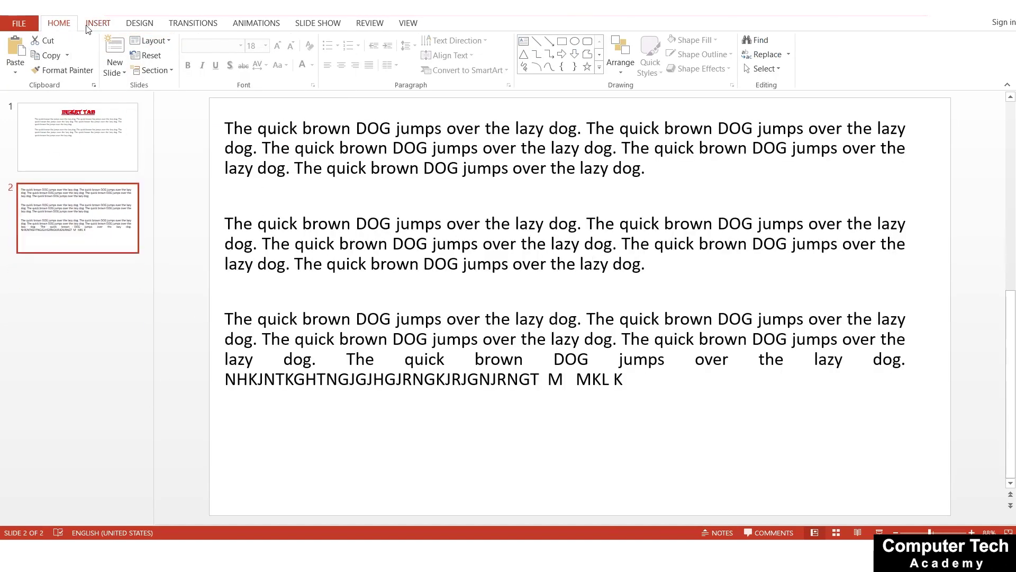
- Add a Title and Content slide as slide 3 and delete its title placeholder
{"action": "left_click", "coordinate": [90, 27]}
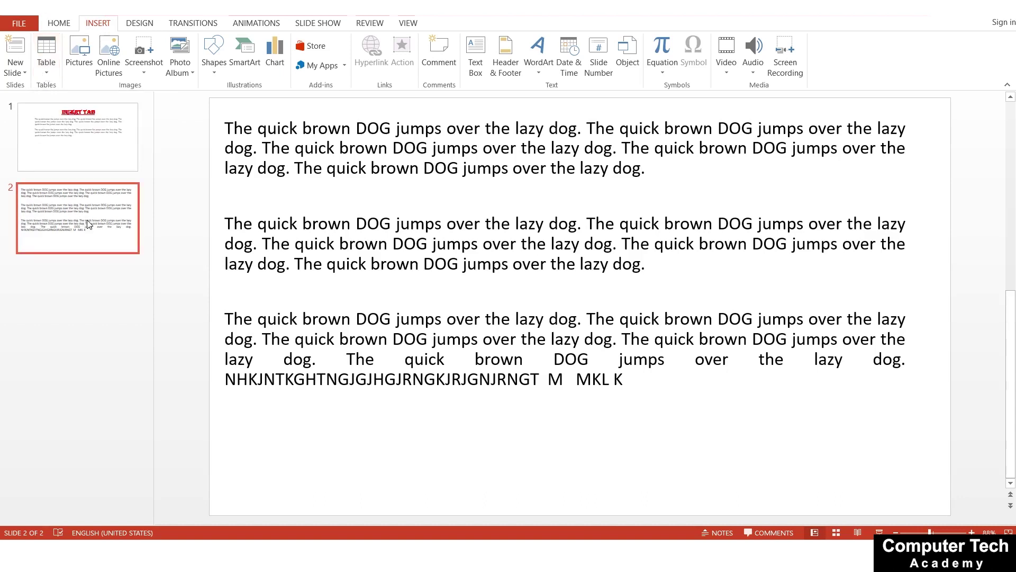
{"action": "key", "text": "Return"}
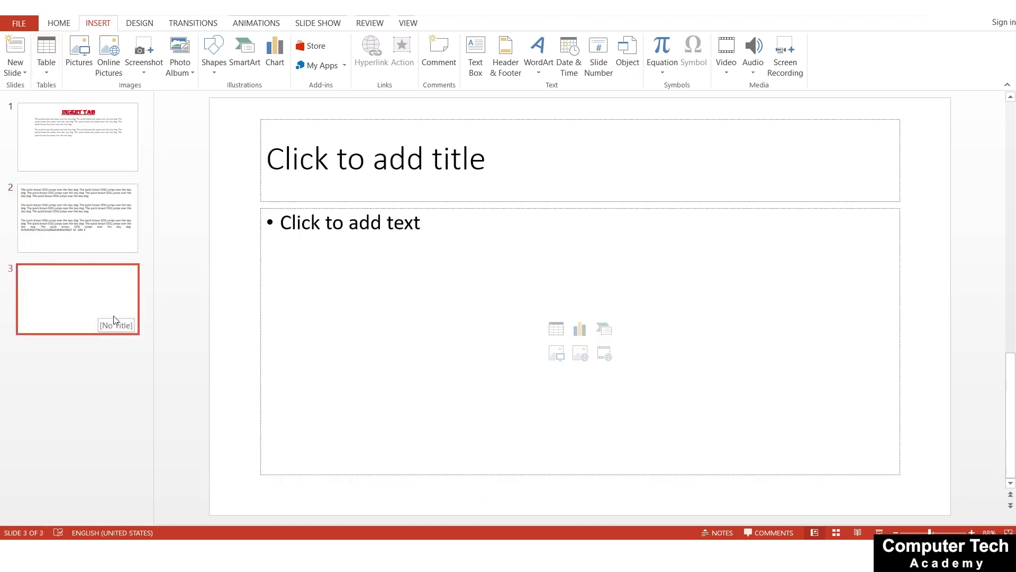
{"action": "left_click", "coordinate": [642, 308]}
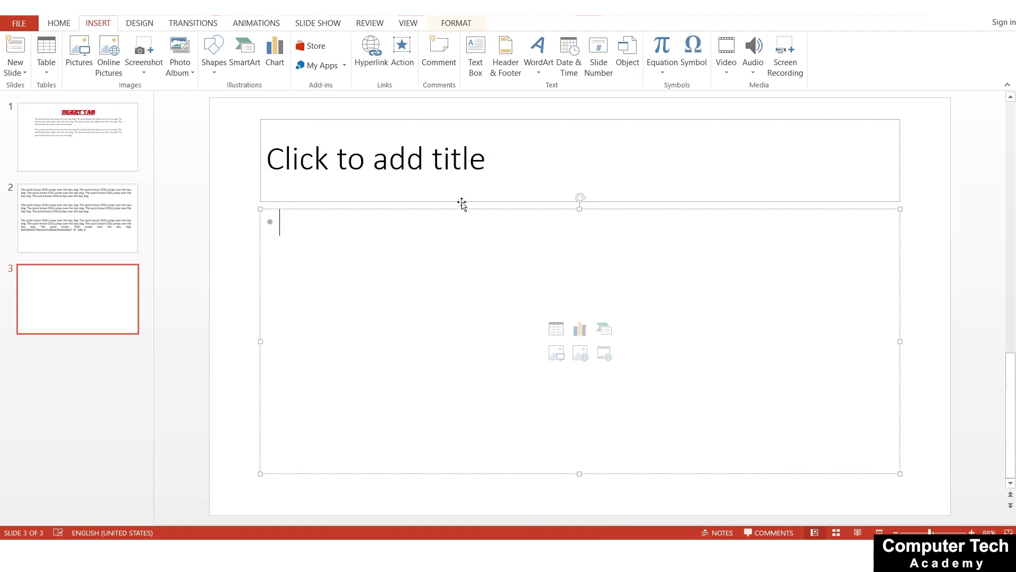
{"action": "left_click", "coordinate": [439, 201]}
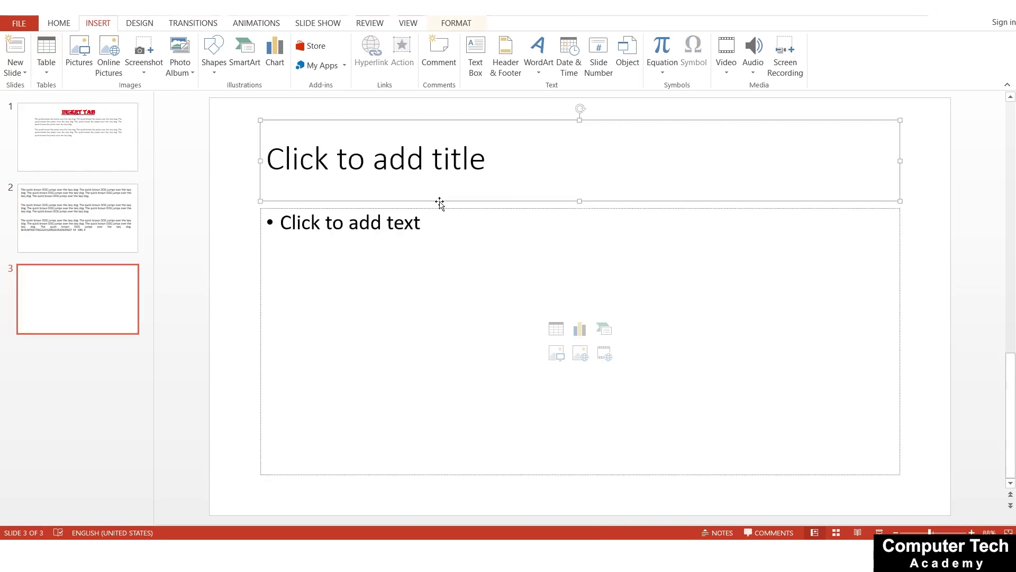
{"action": "key", "text": "Delete"}
- Stretch the content placeholder's top edge up toward the top of the slide
{"action": "left_click", "coordinate": [445, 209]}
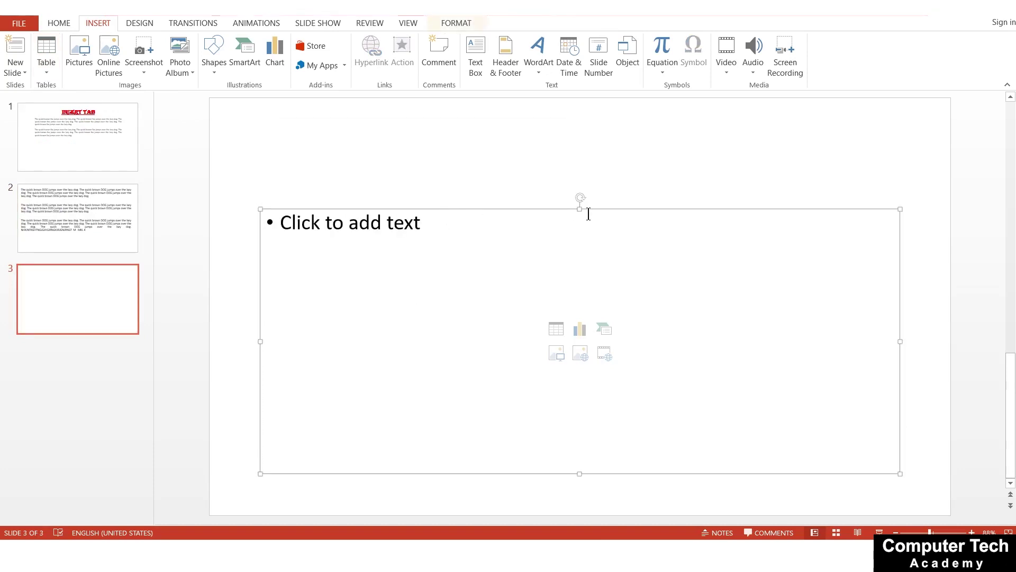
{"action": "left_click_drag", "start_coordinate": [580, 211], "coordinate": [580, 135]}
{"action": "left_click", "coordinate": [510, 231]}
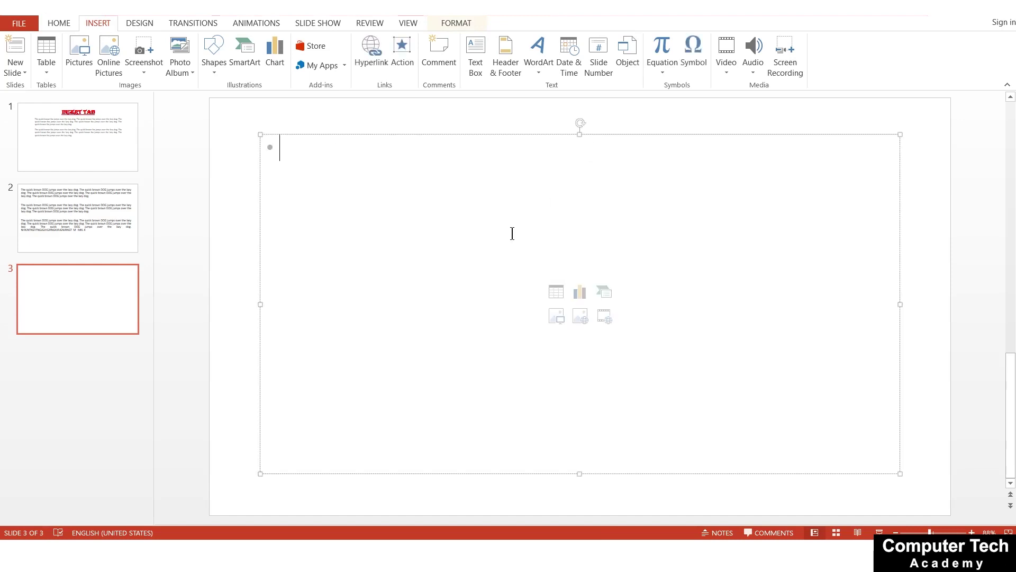
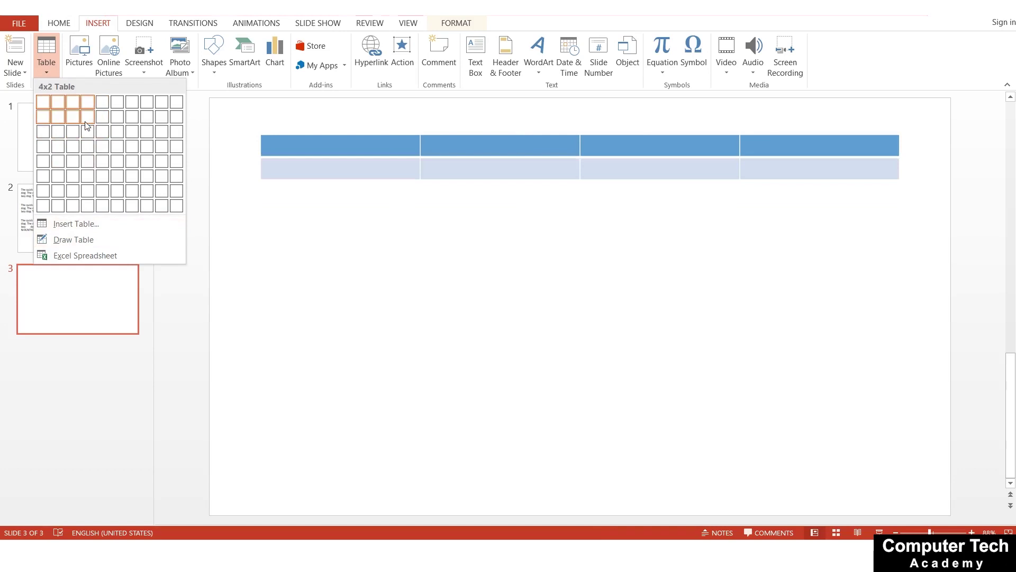
- Insert a 3-column, 4-row table on slide 3 with Sr, Name and Contact headers
{"action": "left_click", "coordinate": [75, 150]}
{"action": "type", "text": "Sr"}
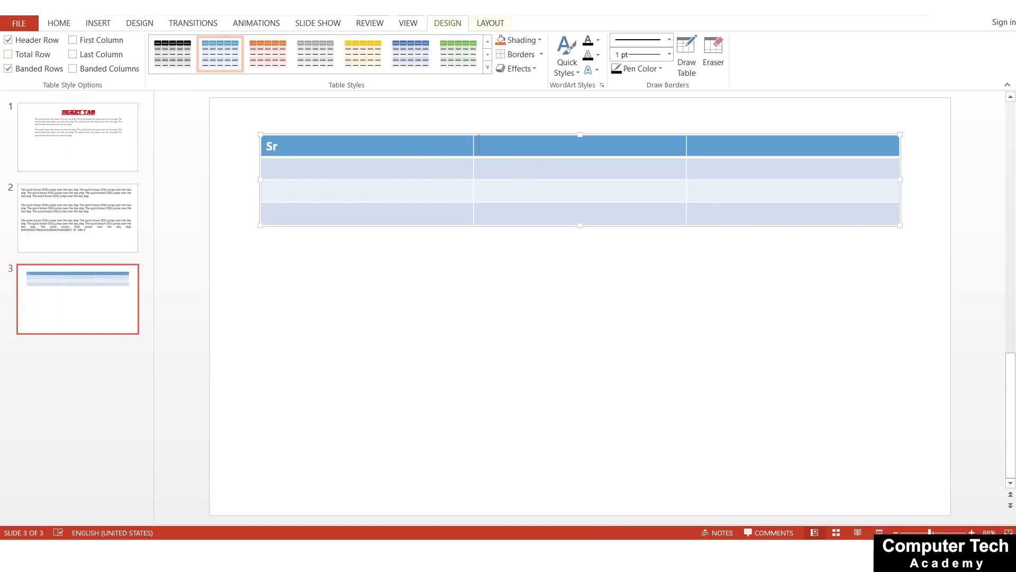
{"action": "type", "text": "ame"}
{"action": "key", "text": "Tab"}
{"action": "type", "text": "c"}
{"action": "type", "text": "tac"}
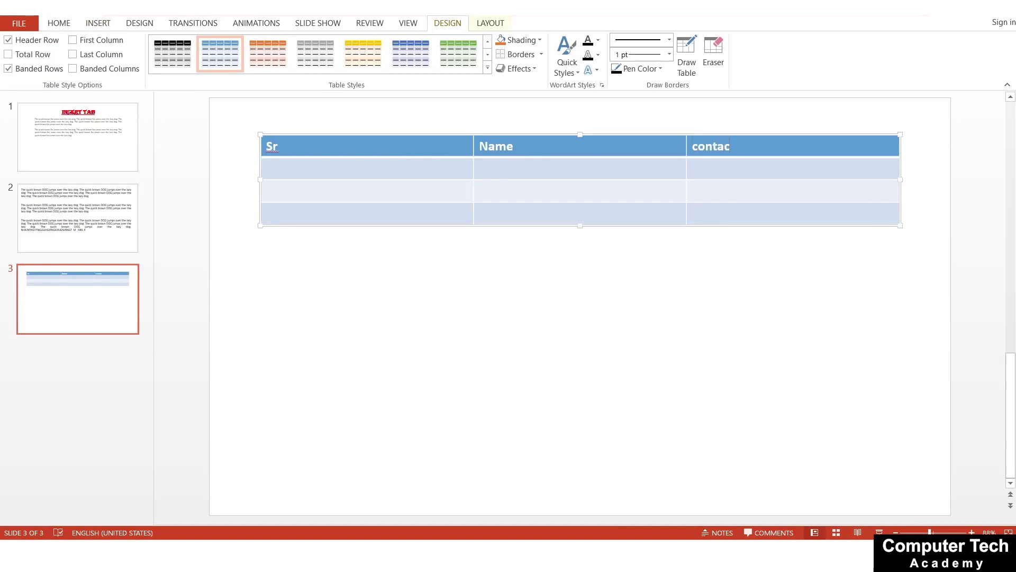
{"action": "type", "text": "t"}
{"action": "key", "text": "Tab"}
- Fill the first three rows with serial numbers, student names and contact numbers
{"action": "type", "text": "1"}
{"action": "key", "text": "Tab"}
{"action": "type", "text": "m"}
{"action": "key", "text": "Tab"}
{"action": "type", "text": "5"}
{"action": "type", "text": "454545454"}
{"action": "key", "text": "Tab"}
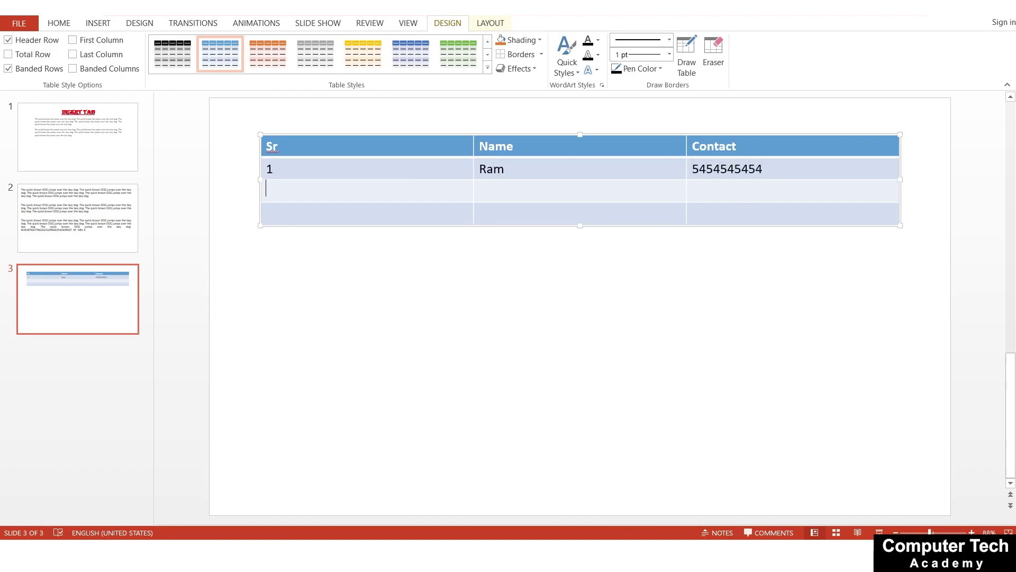
{"action": "type", "text": "shyan"}
{"action": "type", "text": "m"}
{"action": "key", "text": "Tab"}
{"action": "type", "text": "4545"}
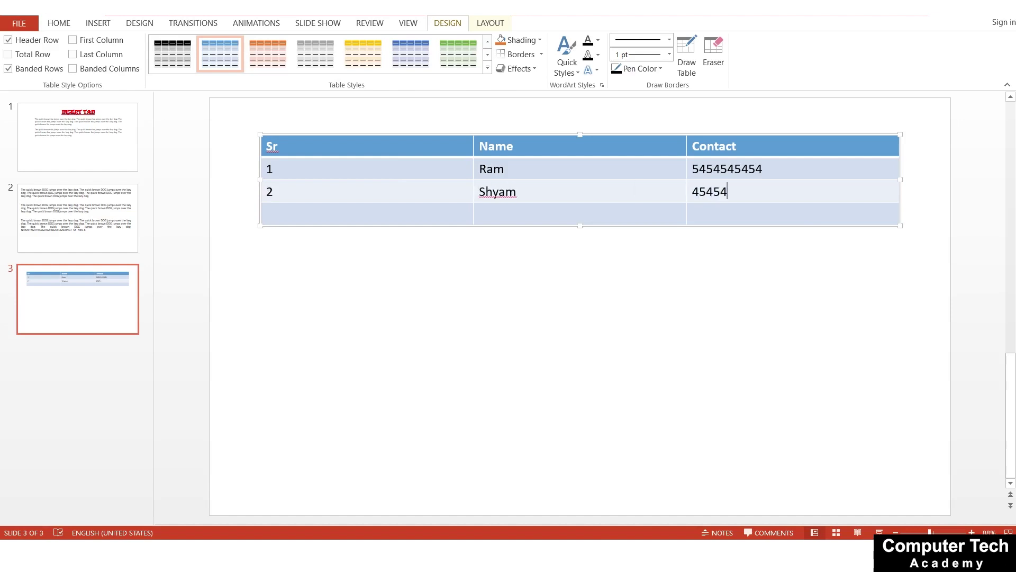
{"action": "type", "text": "454544"}
{"action": "type", "text": "man"}
{"action": "key", "text": "Tab"}
{"action": "type", "text": "454"}
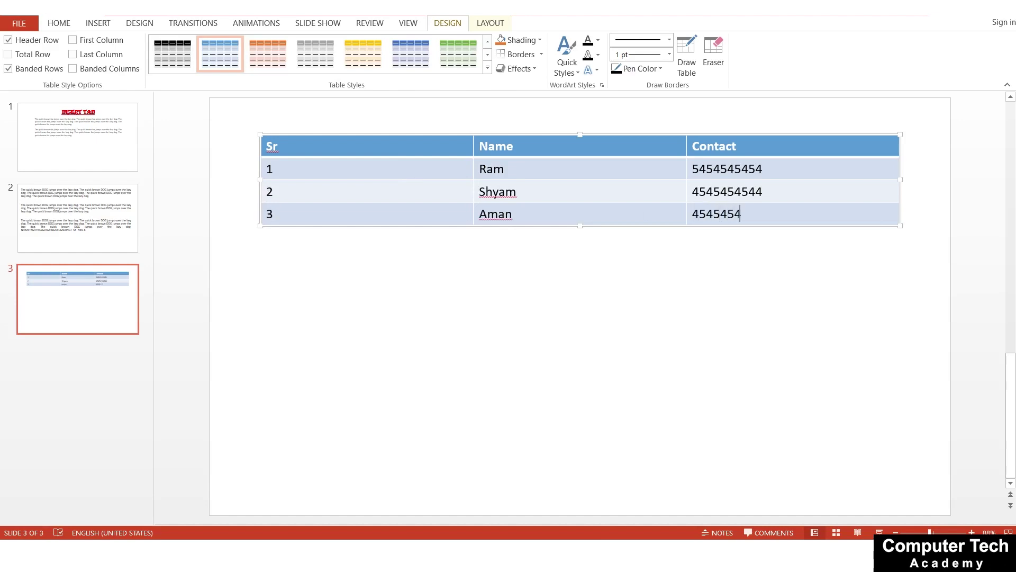
{"action": "type", "text": "4545545"}
- Add a fourth row and enter the fourth student's name and contact number
{"action": "key", "text": "Tab"}
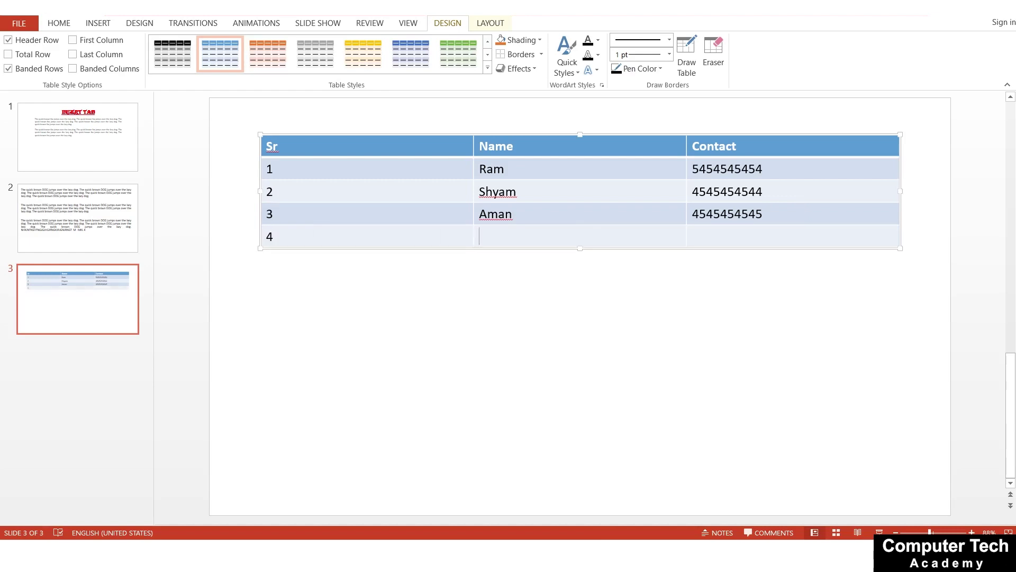
{"action": "type", "text": "a"}
{"action": "type", "text": "yush"}
{"action": "key", "text": "Tab"}
{"action": "type", "text": "3124212"}
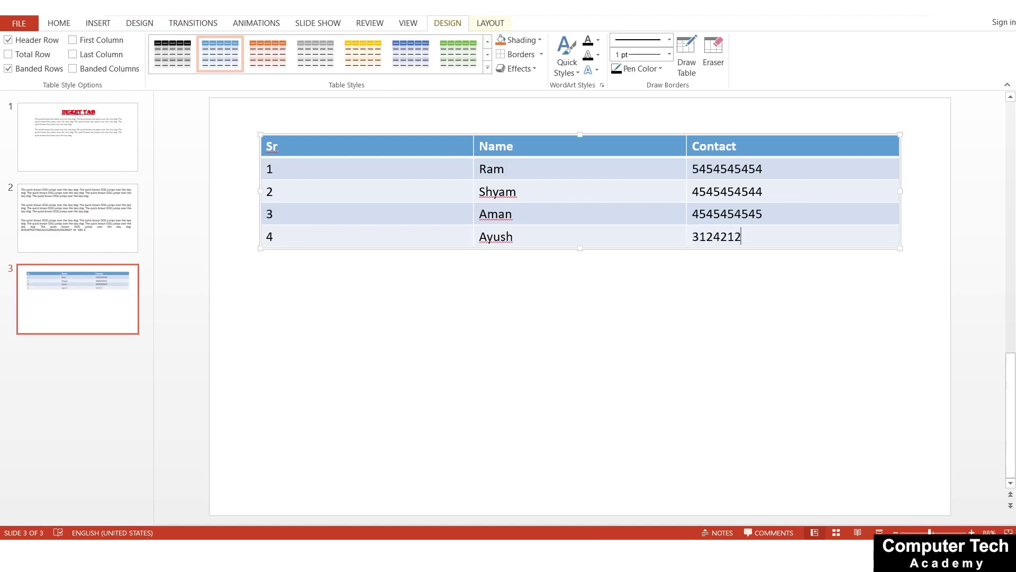
{"action": "type", "text": "121"}
{"action": "left_click", "coordinate": [487, 25]}
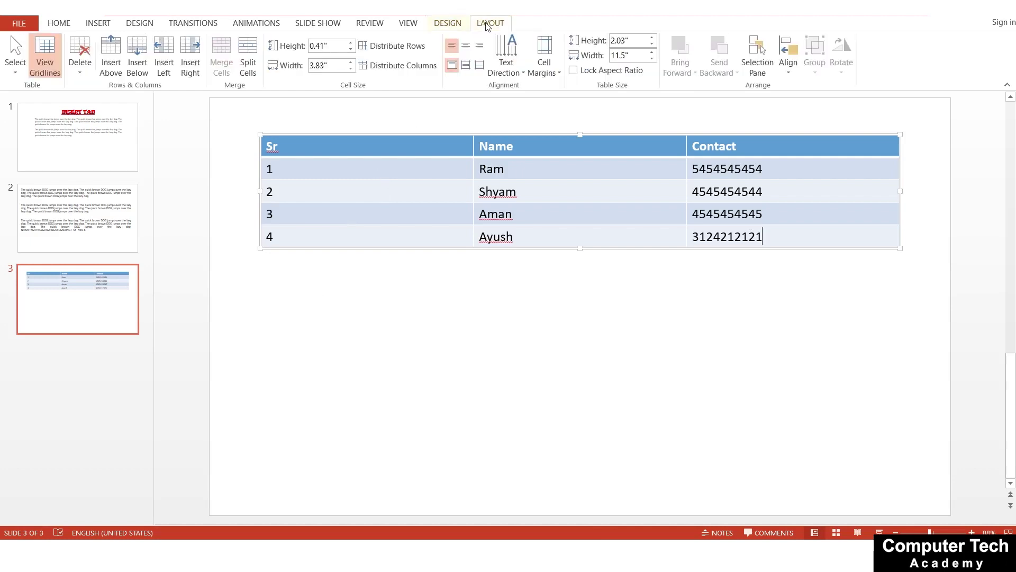
{"action": "left_click", "coordinate": [450, 22]}
{"action": "left_click", "coordinate": [425, 305]}
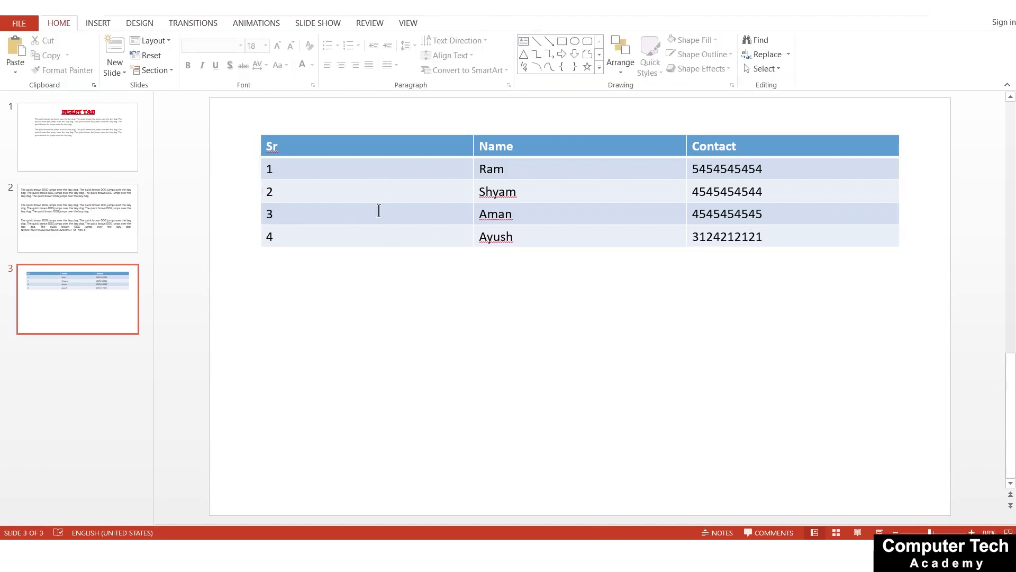
{"action": "left_click", "coordinate": [370, 191]}
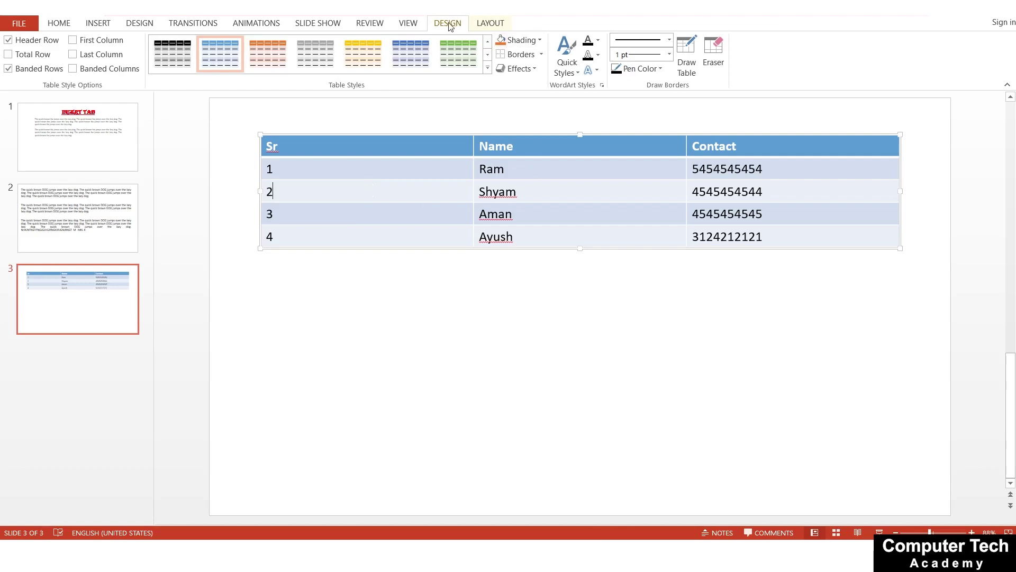
{"action": "left_click", "coordinate": [484, 24]}
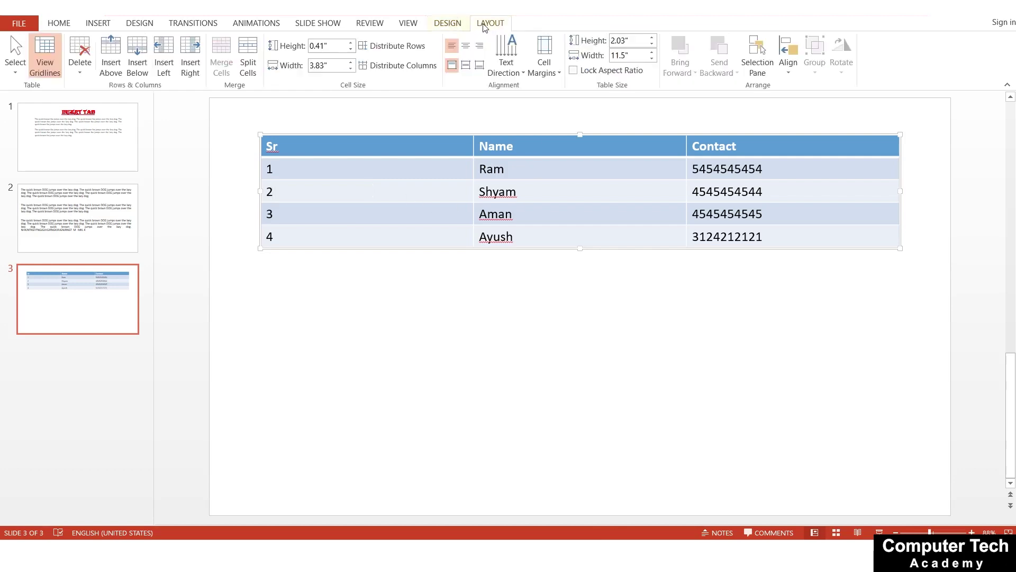
{"action": "left_click", "coordinate": [448, 25]}
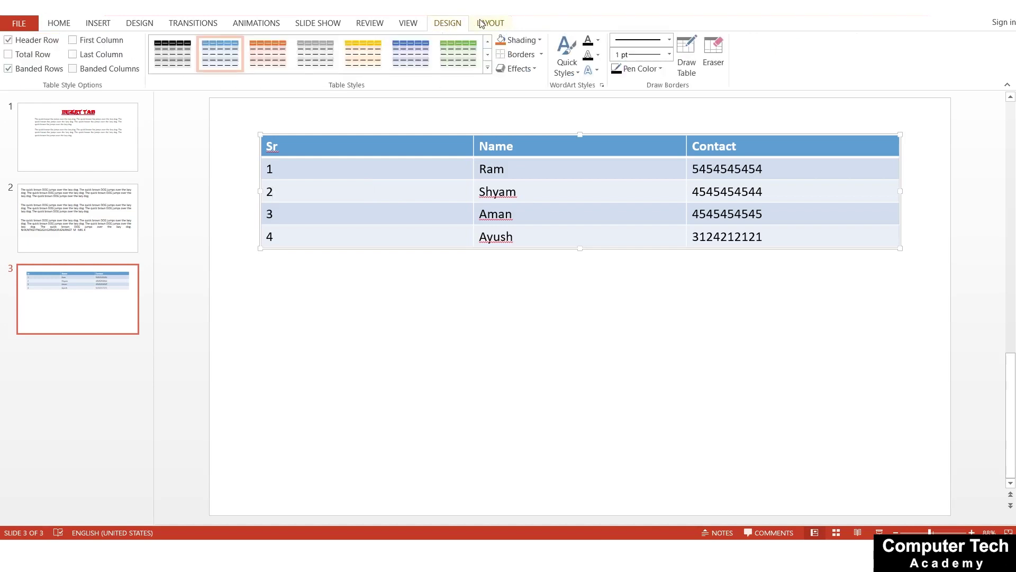
{"action": "left_click", "coordinate": [483, 25]}
{"action": "left_click", "coordinate": [448, 25]}
{"action": "left_click", "coordinate": [100, 24]}
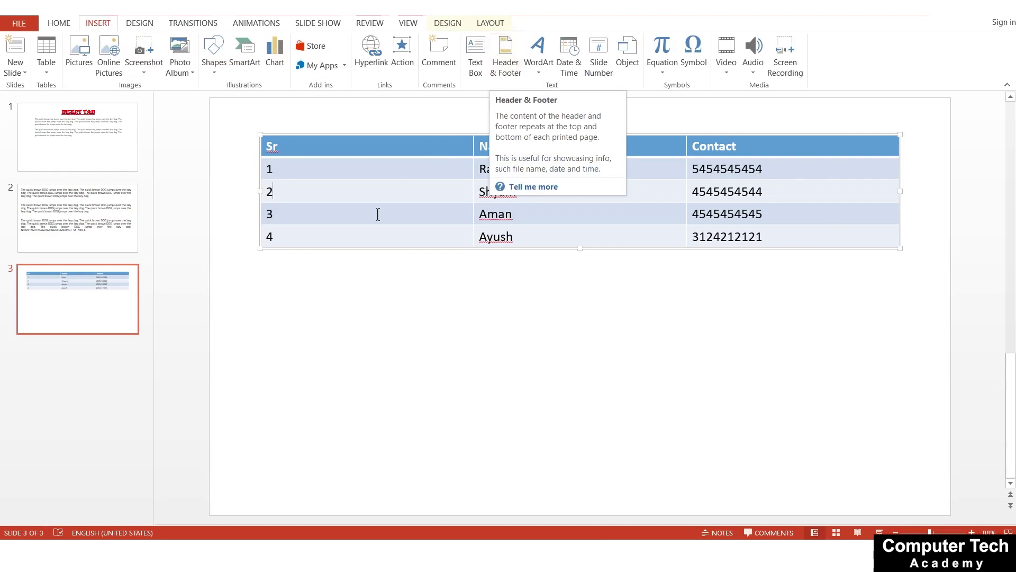
{"action": "left_click", "coordinate": [364, 208]}
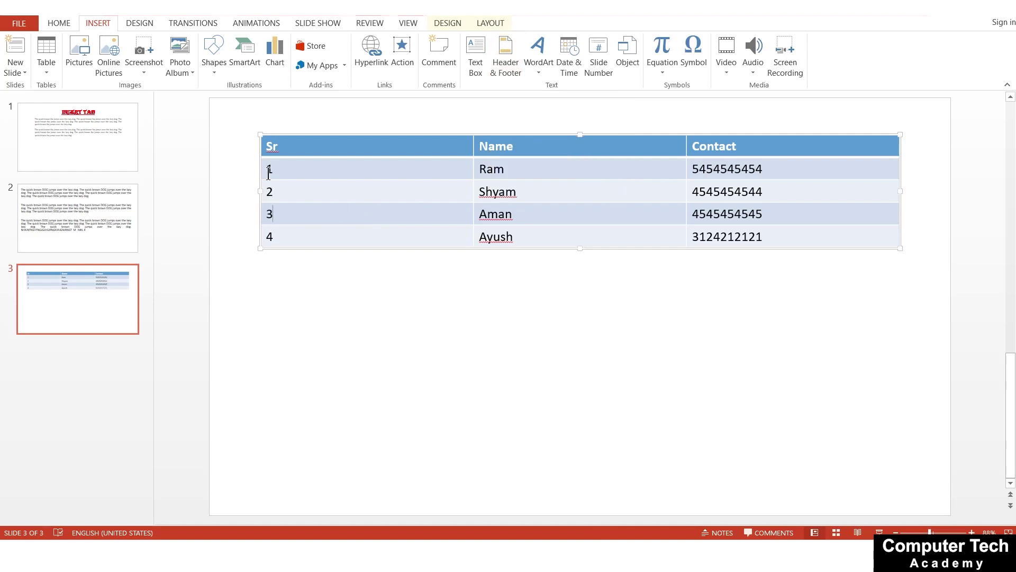
{"action": "left_click", "coordinate": [458, 23]}
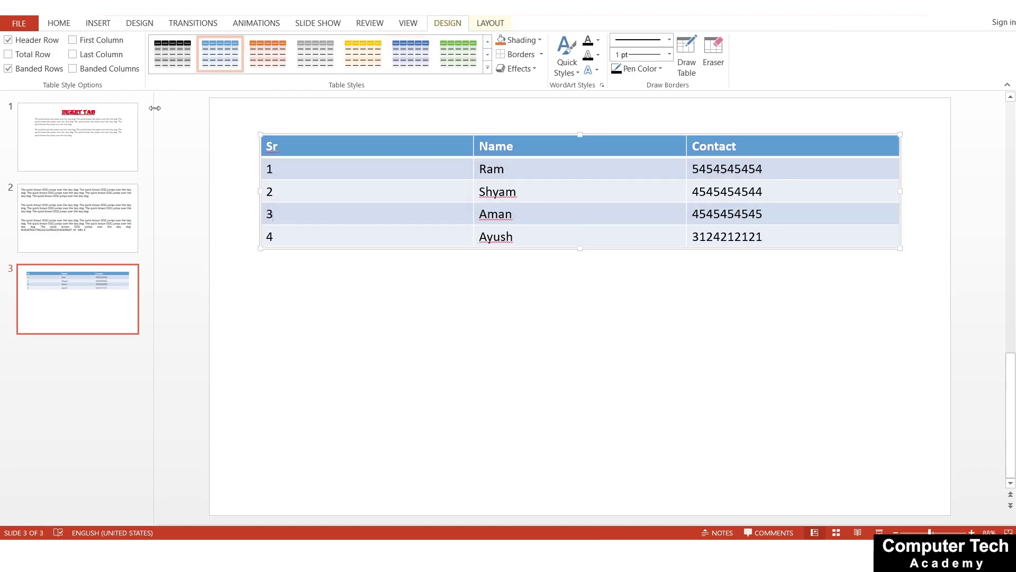
- Apply the green Medium style from the Table Styles gallery to the student table
{"action": "left_click", "coordinate": [488, 68]}
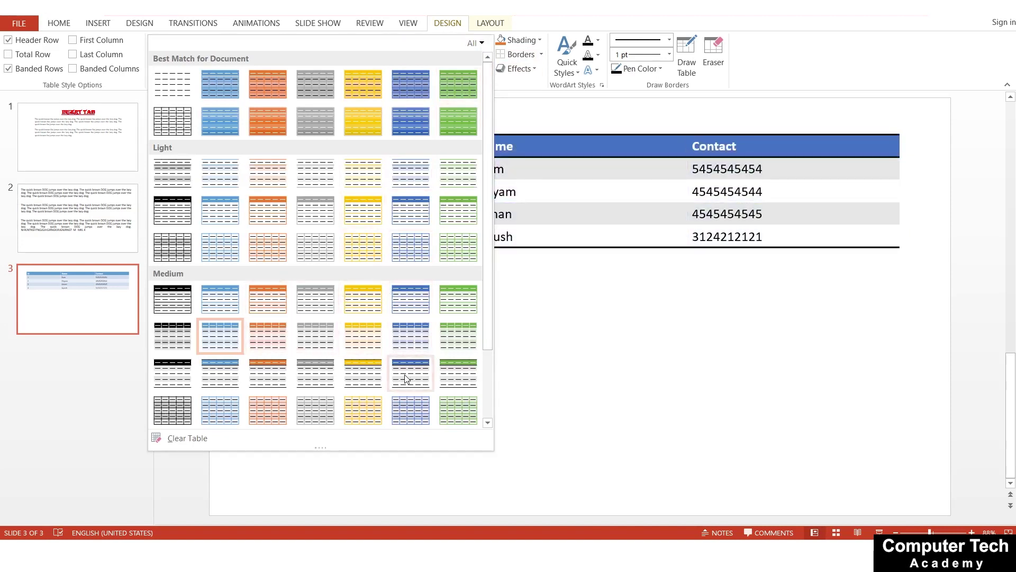
{"action": "left_click", "coordinate": [448, 376]}
{"action": "left_click", "coordinate": [466, 343]}
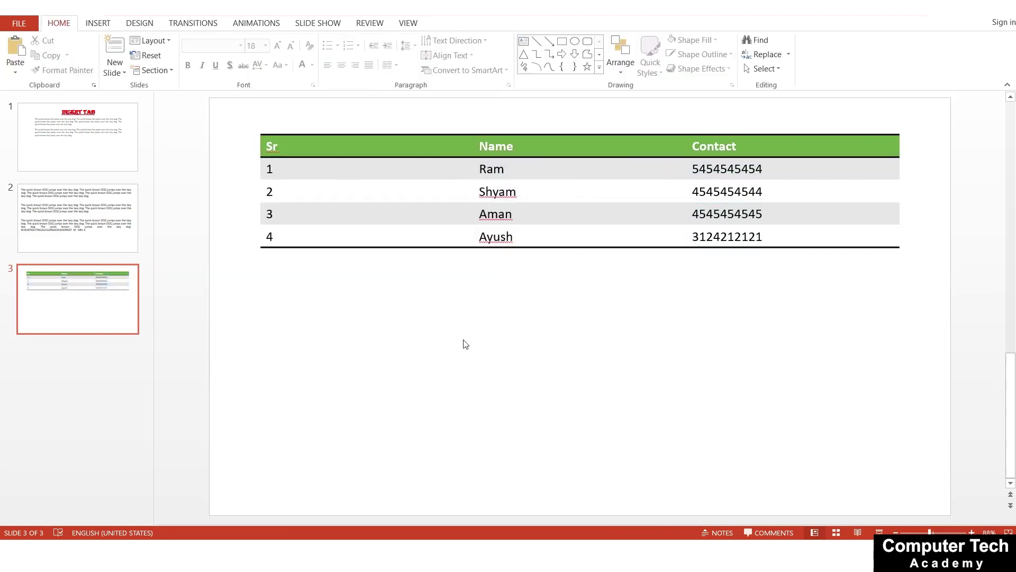
{"action": "left_click", "coordinate": [402, 212]}
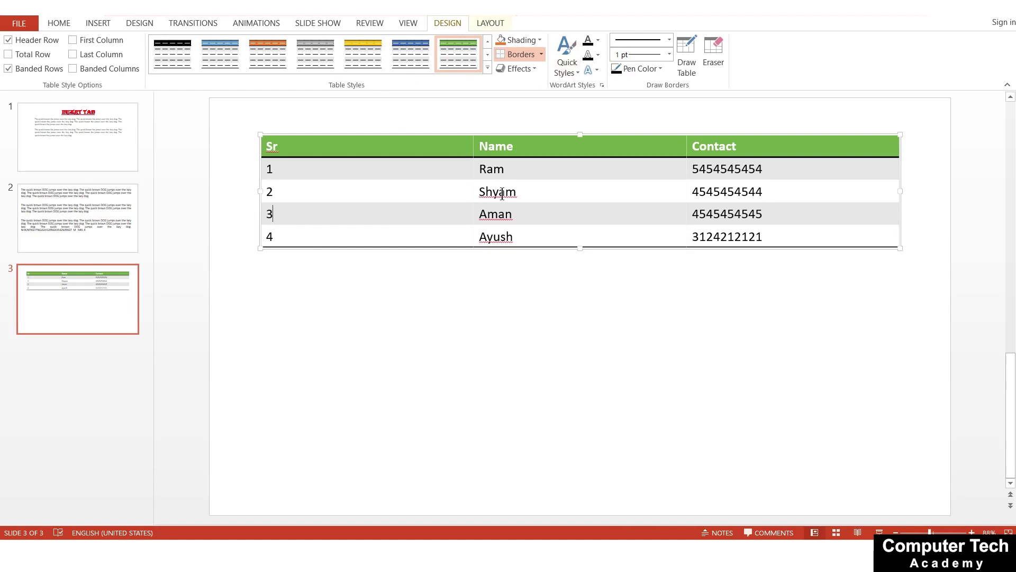
- Toggle Header Row, Total Row and Banded Rows, leaving header and banded rows on
{"action": "left_click", "coordinate": [22, 45]}
{"action": "left_click", "coordinate": [22, 45]}
{"action": "left_click", "coordinate": [12, 56]}
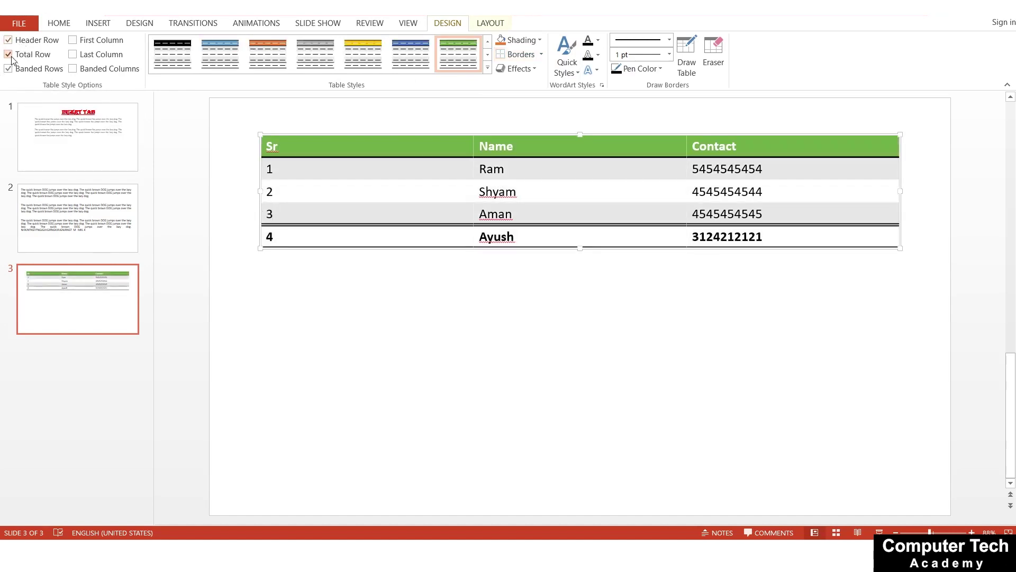
{"action": "left_click", "coordinate": [10, 55]}
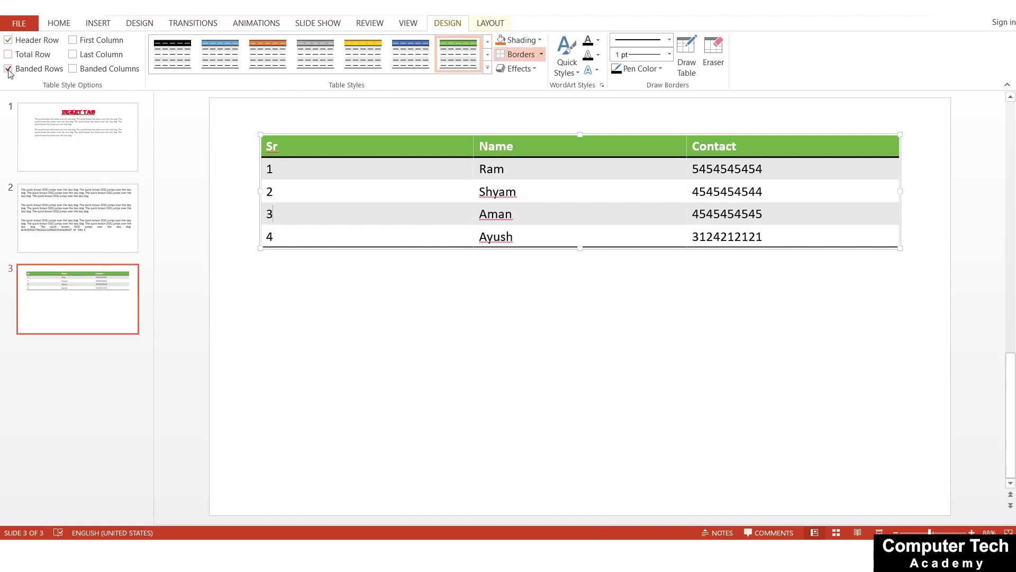
{"action": "left_click", "coordinate": [9, 70]}
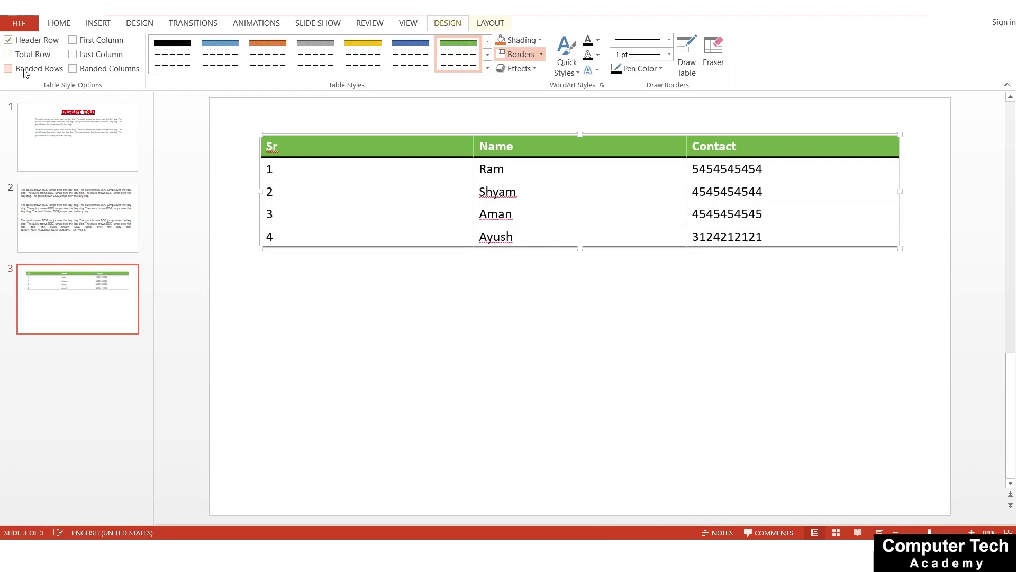
{"action": "left_click", "coordinate": [24, 71]}
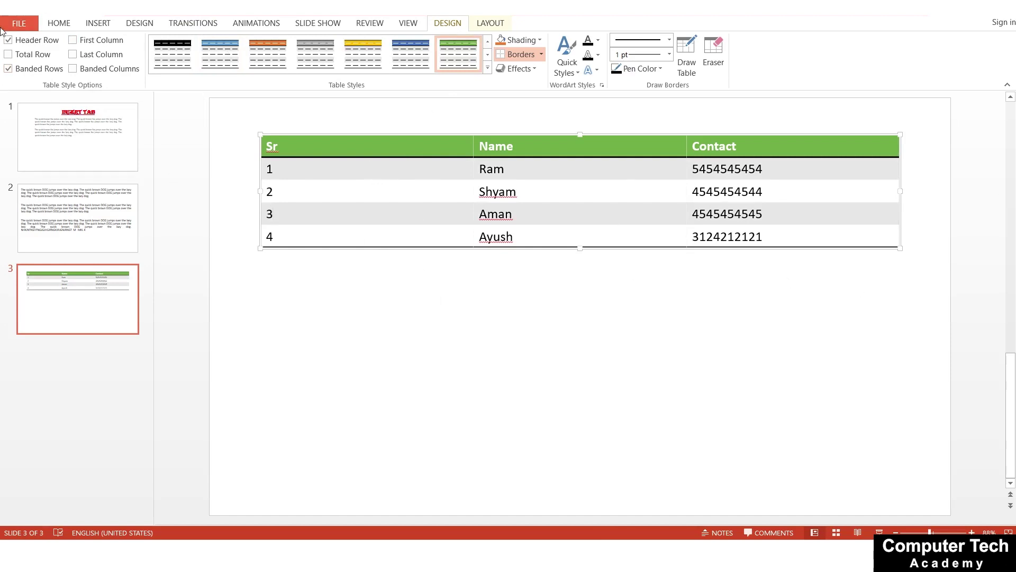
- Try First Column, Last Column and Banded Columns off again, then apply the orange Light style
{"action": "left_click", "coordinate": [82, 40]}
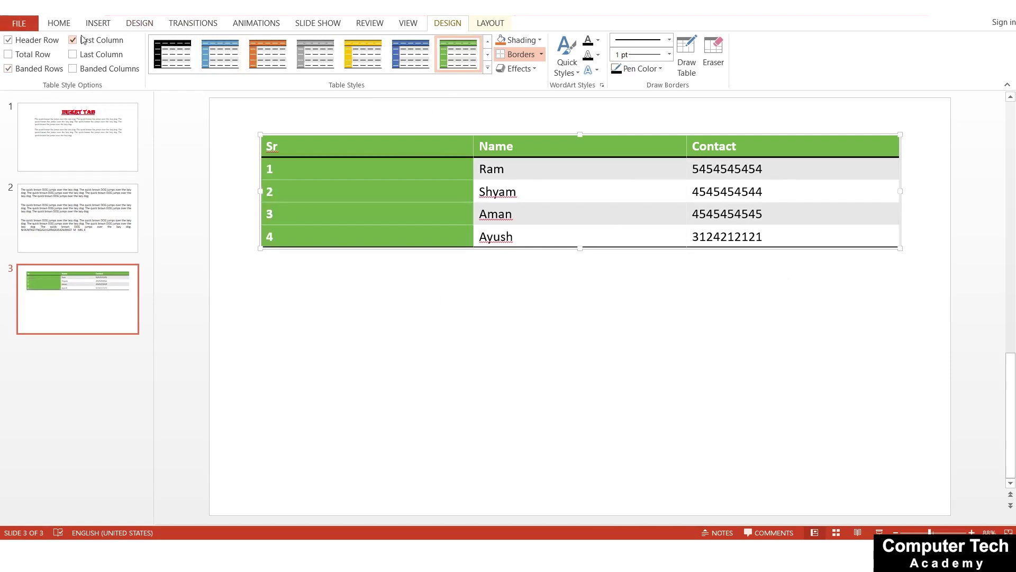
{"action": "left_click", "coordinate": [79, 43]}
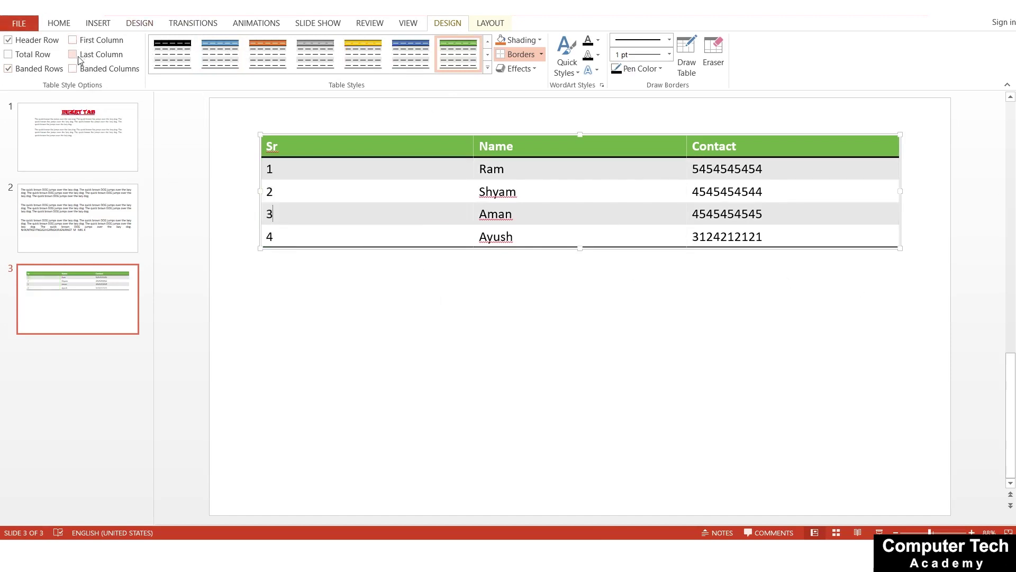
{"action": "left_click", "coordinate": [79, 55]}
{"action": "left_click", "coordinate": [84, 70]}
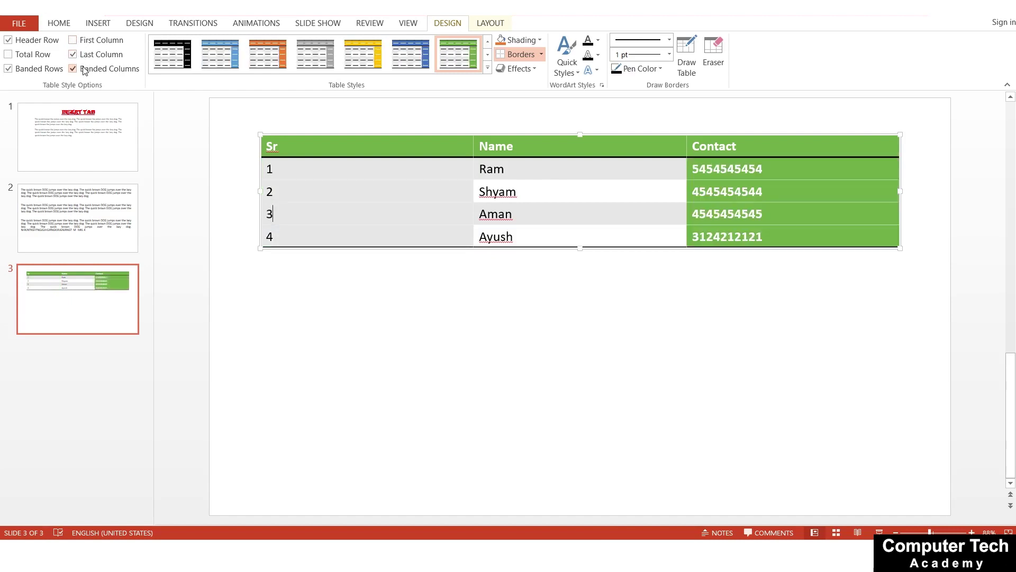
{"action": "left_click", "coordinate": [84, 69]}
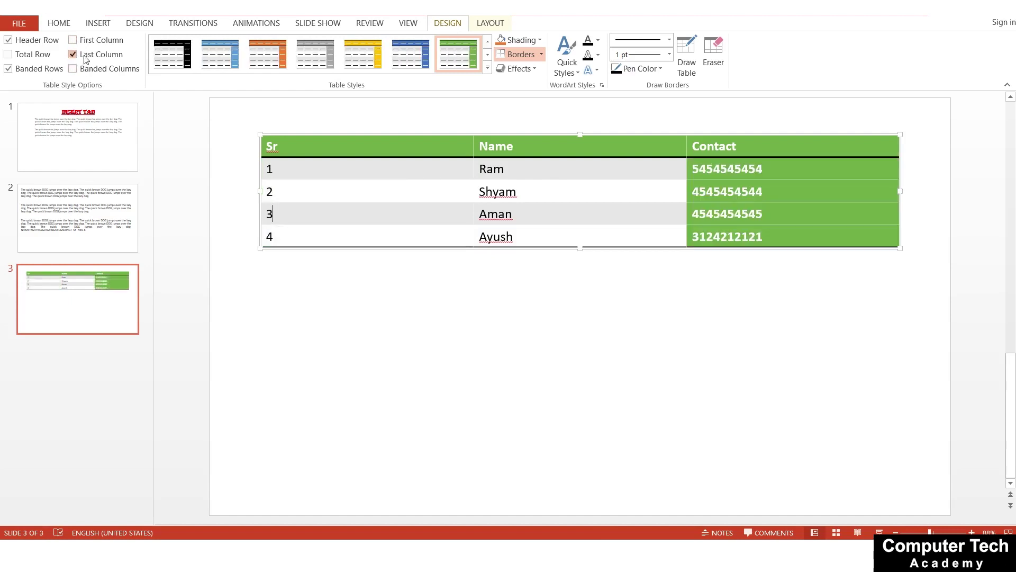
{"action": "left_click", "coordinate": [82, 55]}
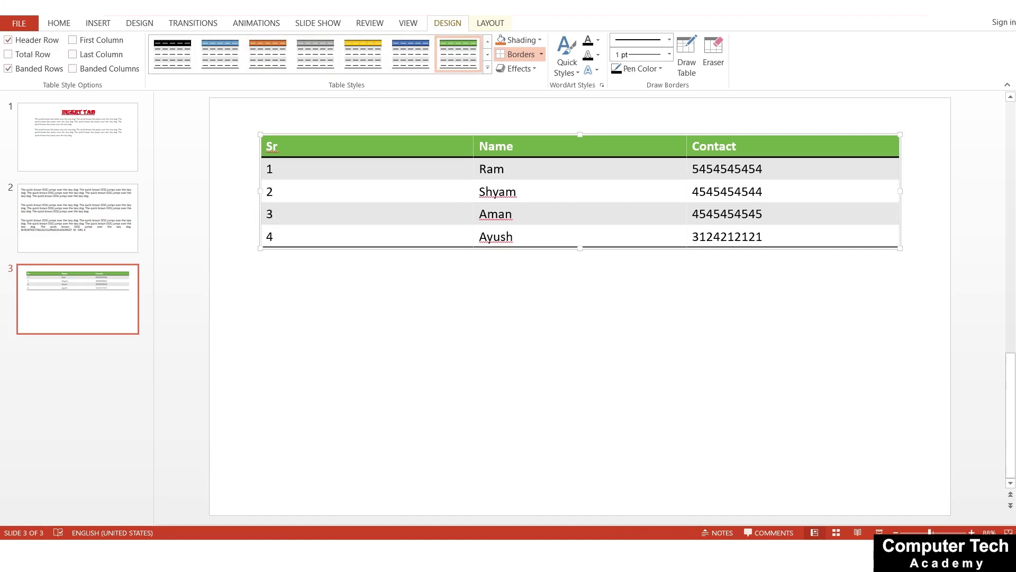
{"action": "left_click", "coordinate": [487, 67]}
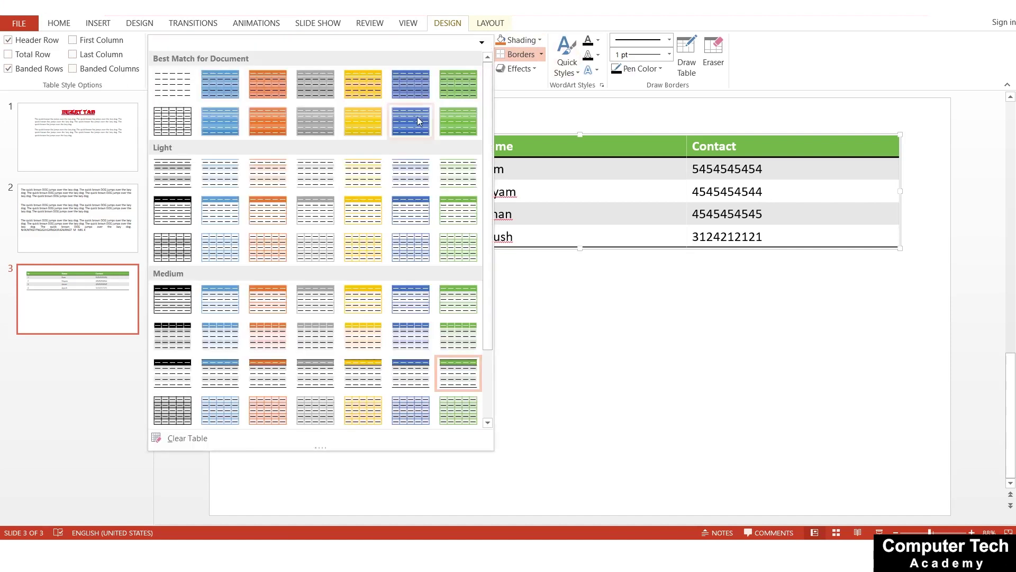
{"action": "left_click", "coordinate": [280, 214]}
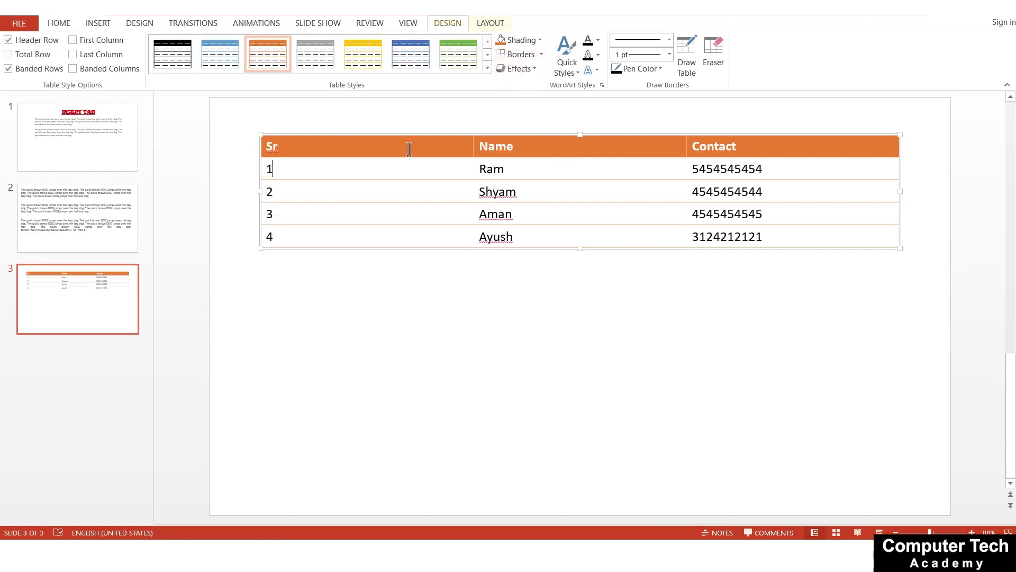
- Shade the headers: Sr dark green, Name blue, Contact yellow
{"action": "left_click", "coordinate": [539, 40]}
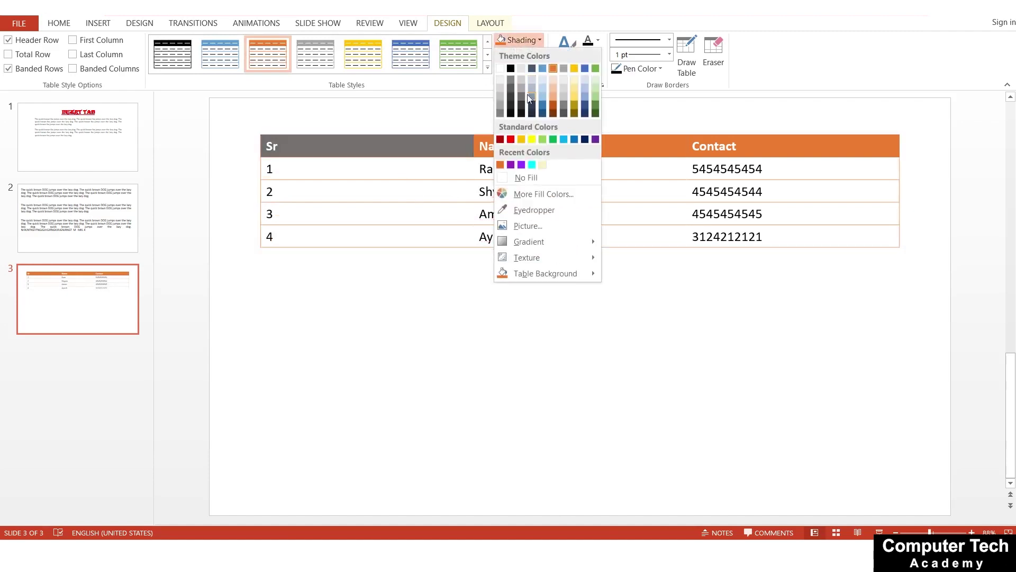
{"action": "left_click", "coordinate": [596, 105]}
{"action": "left_click", "coordinate": [561, 142]}
{"action": "left_click", "coordinate": [539, 40]}
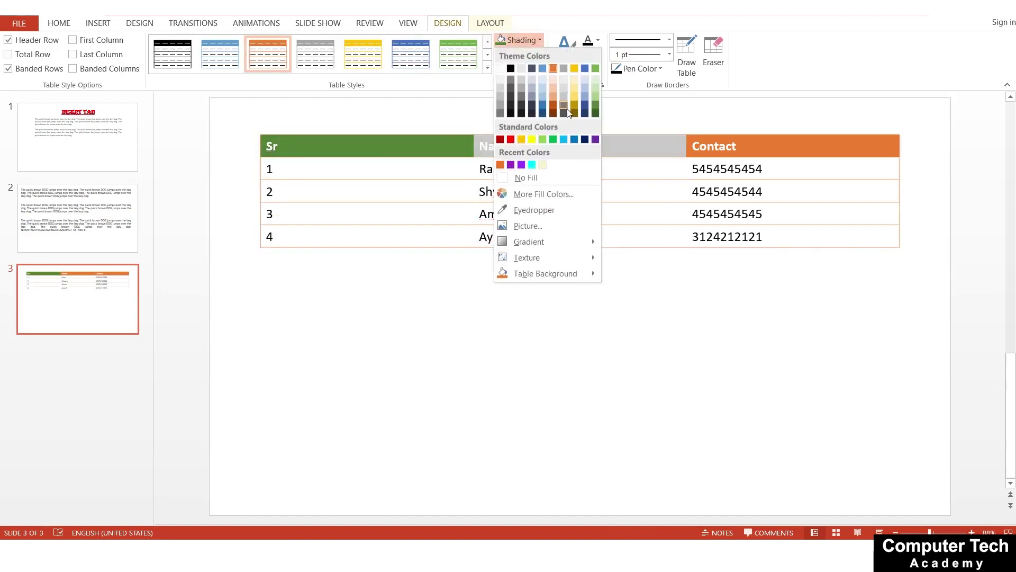
{"action": "left_click", "coordinate": [543, 106]}
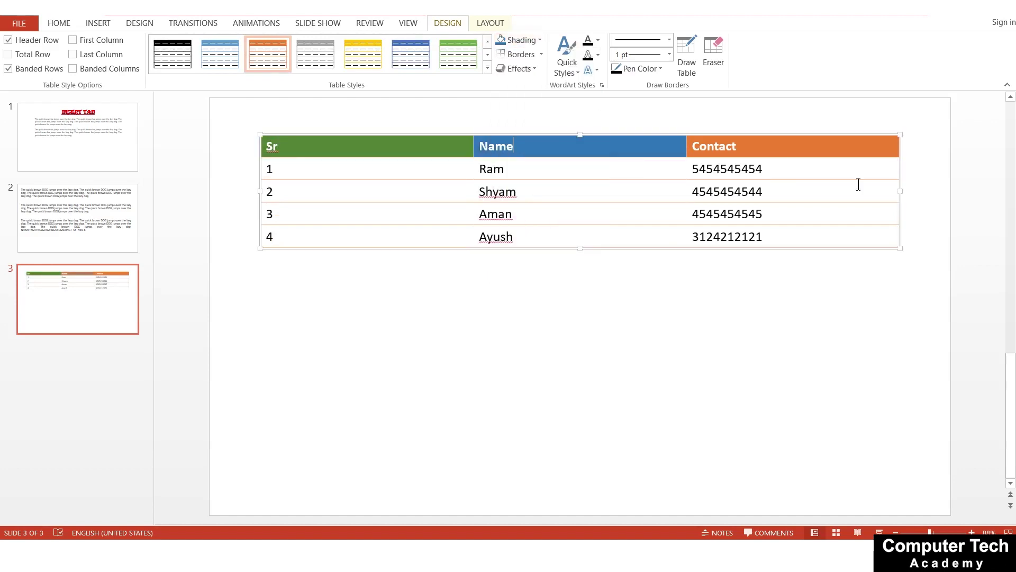
{"action": "left_click", "coordinate": [781, 155]}
{"action": "left_click", "coordinate": [540, 41]}
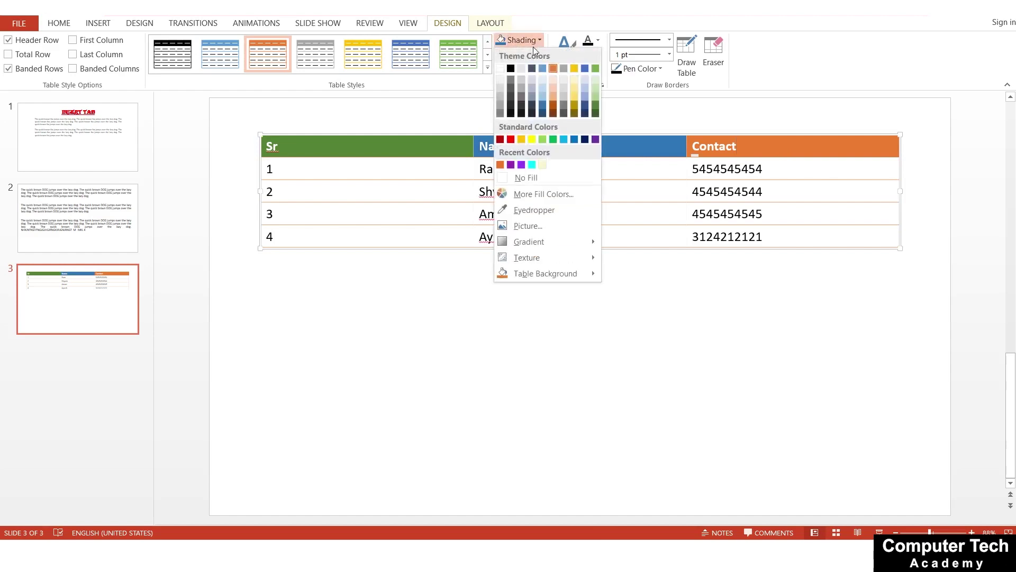
{"action": "left_click", "coordinate": [532, 139]}
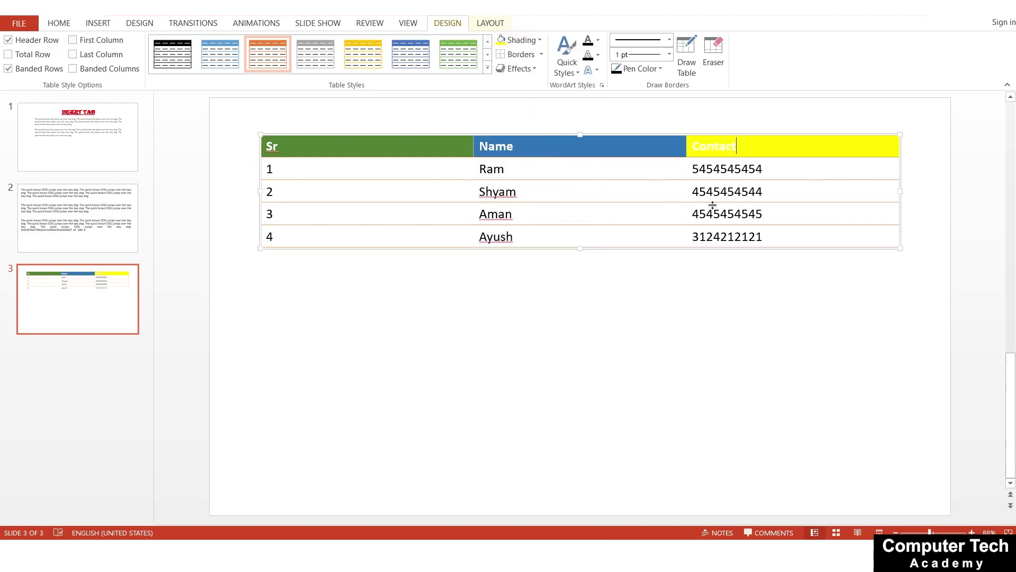
- Shade the data cells: Sr column light blue, Name column grey, Contact column peach
{"action": "left_click_drag", "start_coordinate": [368, 170], "coordinate": [406, 232]}
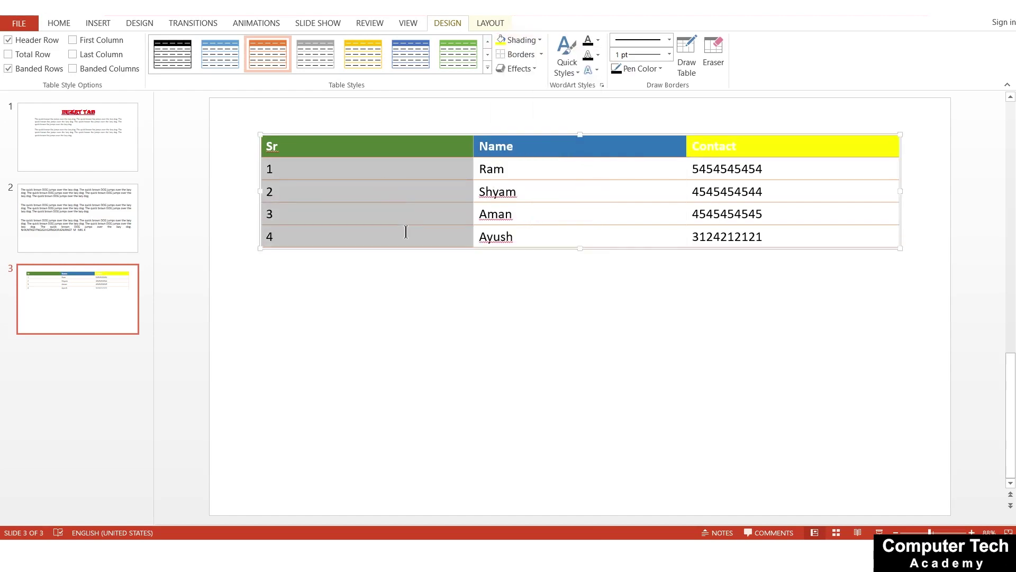
{"action": "left_click", "coordinate": [539, 40]}
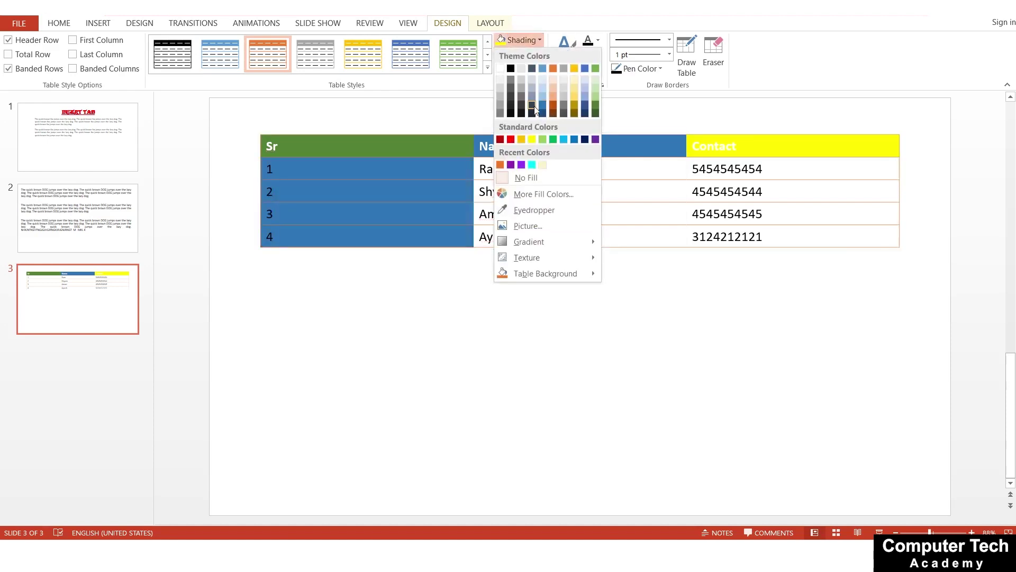
{"action": "left_click", "coordinate": [545, 90]}
{"action": "left_click_drag", "start_coordinate": [544, 164], "coordinate": [629, 232]}
{"action": "left_click", "coordinate": [540, 41]}
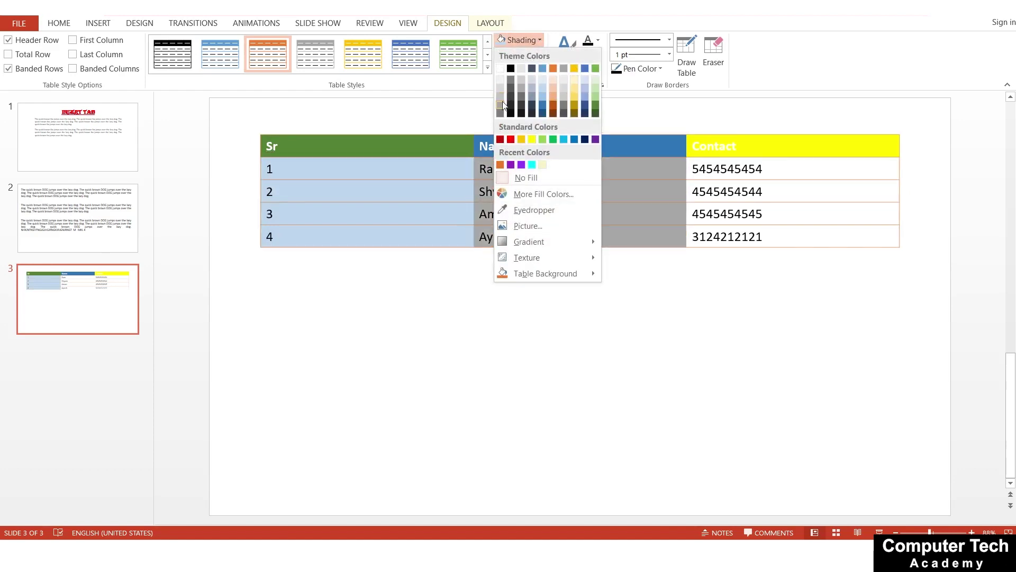
{"action": "left_click", "coordinate": [511, 80]}
{"action": "left_click_drag", "start_coordinate": [742, 167], "coordinate": [783, 233]}
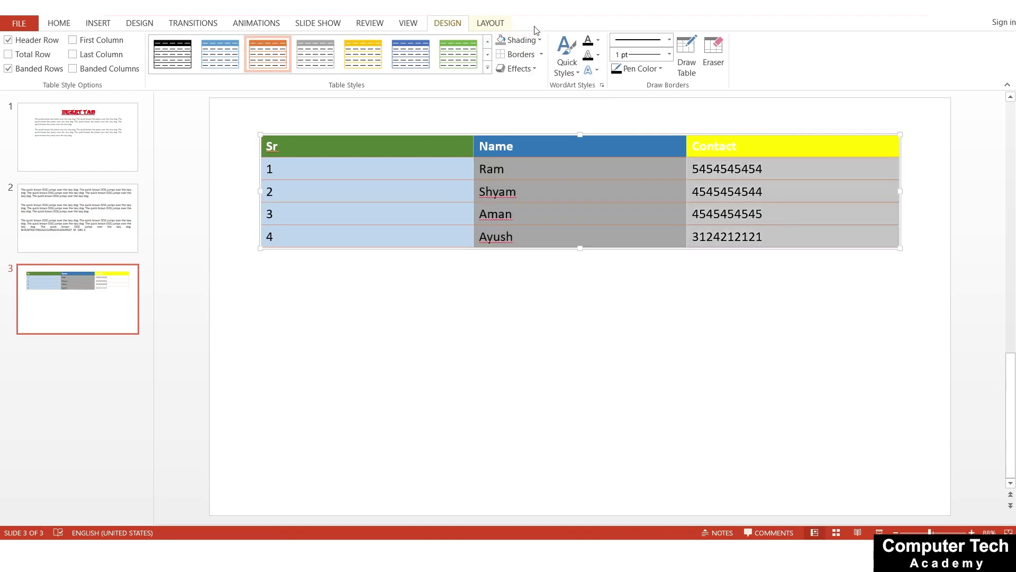
{"action": "left_click", "coordinate": [537, 40]}
{"action": "left_click", "coordinate": [552, 90]}
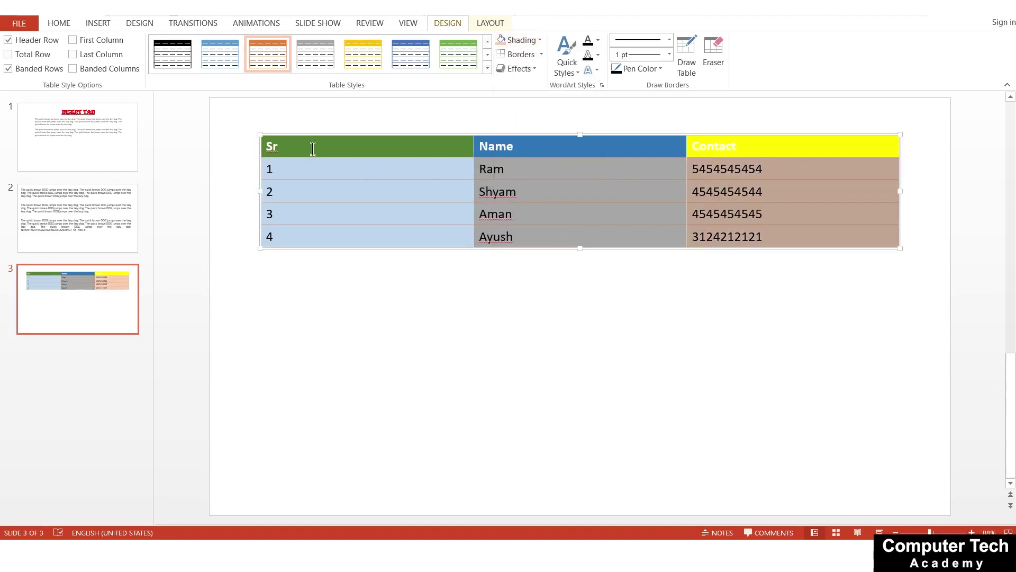
- Preview a fill over the whole table, cancel it, and reselect all cells
{"action": "left_click_drag", "start_coordinate": [313, 149], "coordinate": [734, 309]}
{"action": "left_click", "coordinate": [421, 296]}
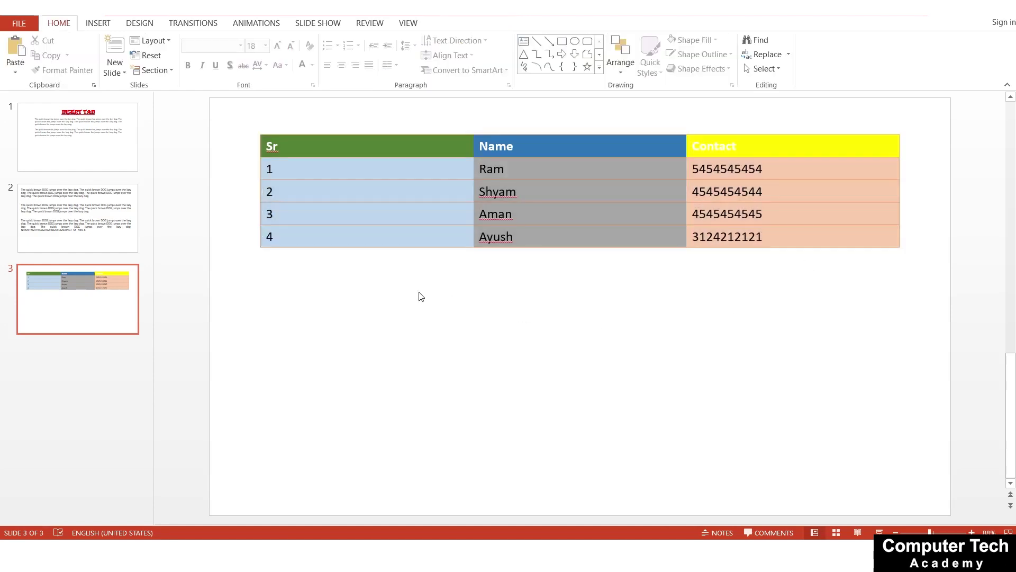
{"action": "left_click", "coordinate": [317, 177]}
{"action": "left_click_drag", "start_coordinate": [284, 142], "coordinate": [772, 234]}
{"action": "left_click", "coordinate": [524, 42]}
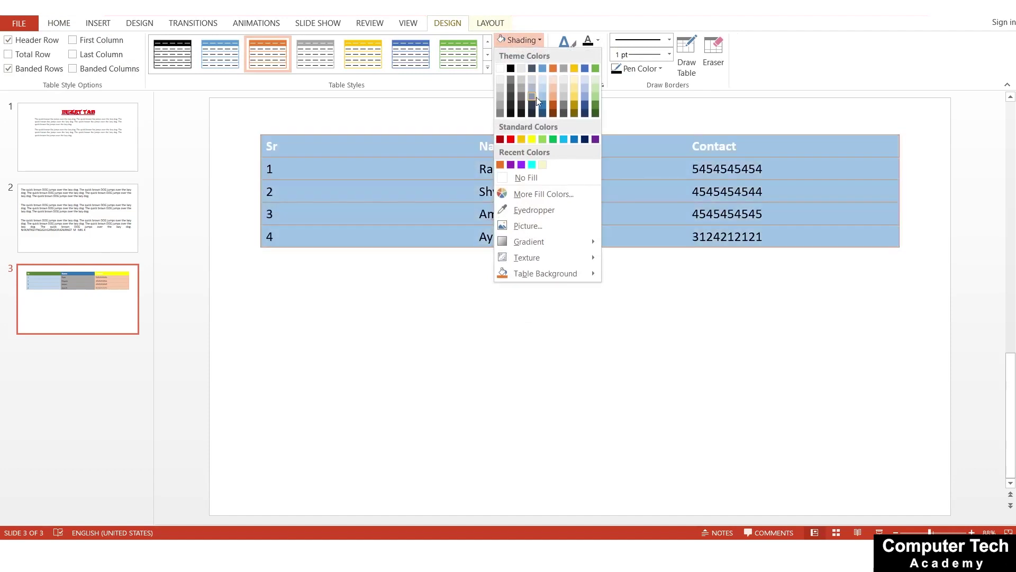
{"action": "key", "text": "Escape"}
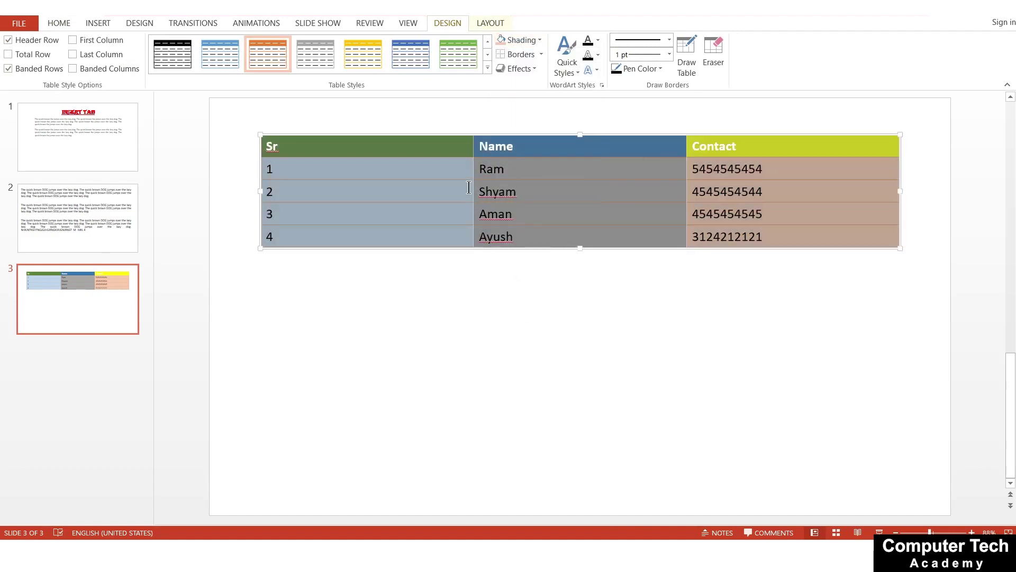
{"action": "left_click", "coordinate": [469, 187]}
{"action": "left_click_drag", "start_coordinate": [314, 143], "coordinate": [774, 237]}
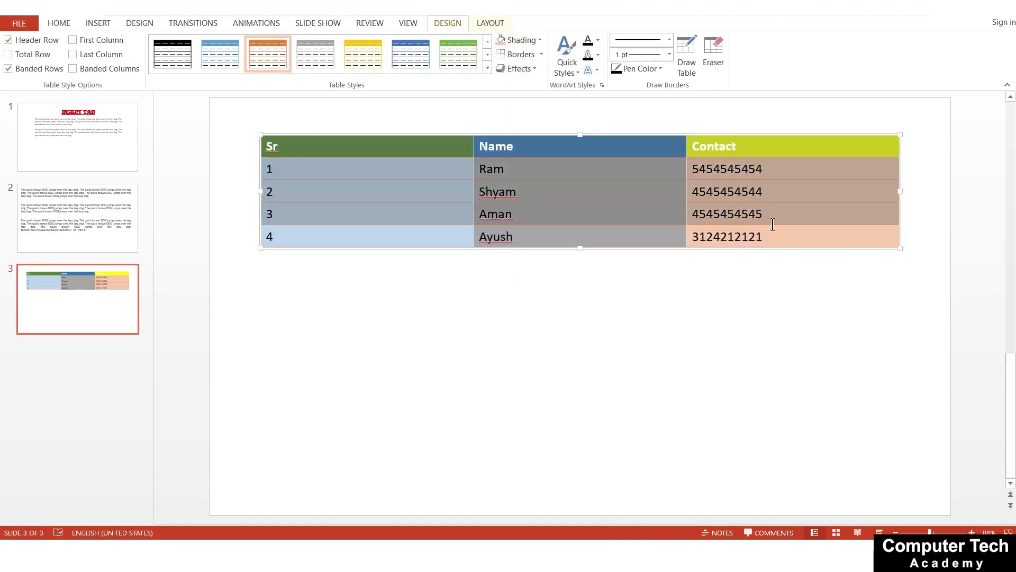
- Try All Borders and No Border, then apply Outside and Inside Borders to the table
{"action": "left_click", "coordinate": [541, 56]}
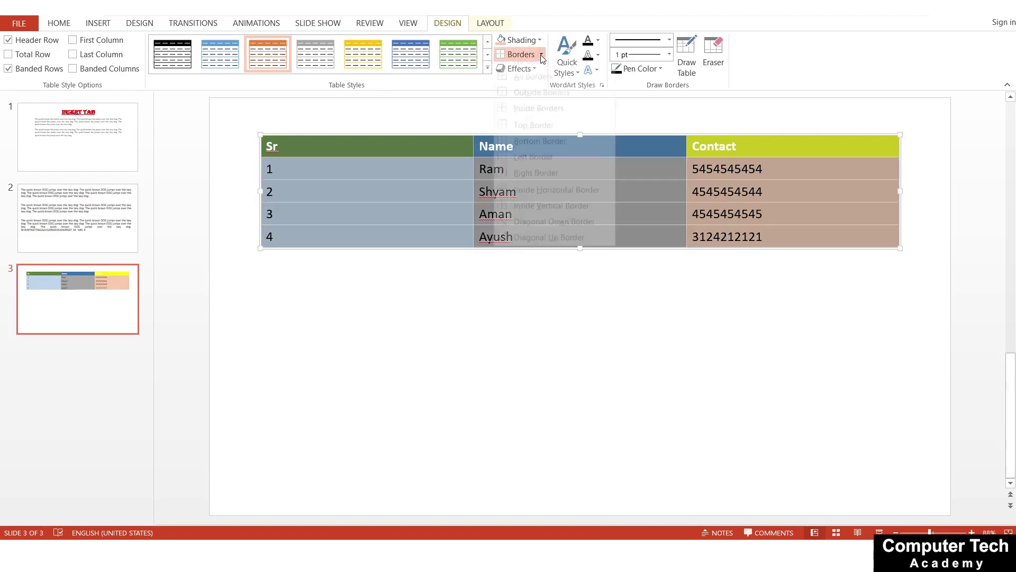
{"action": "left_click", "coordinate": [524, 86]}
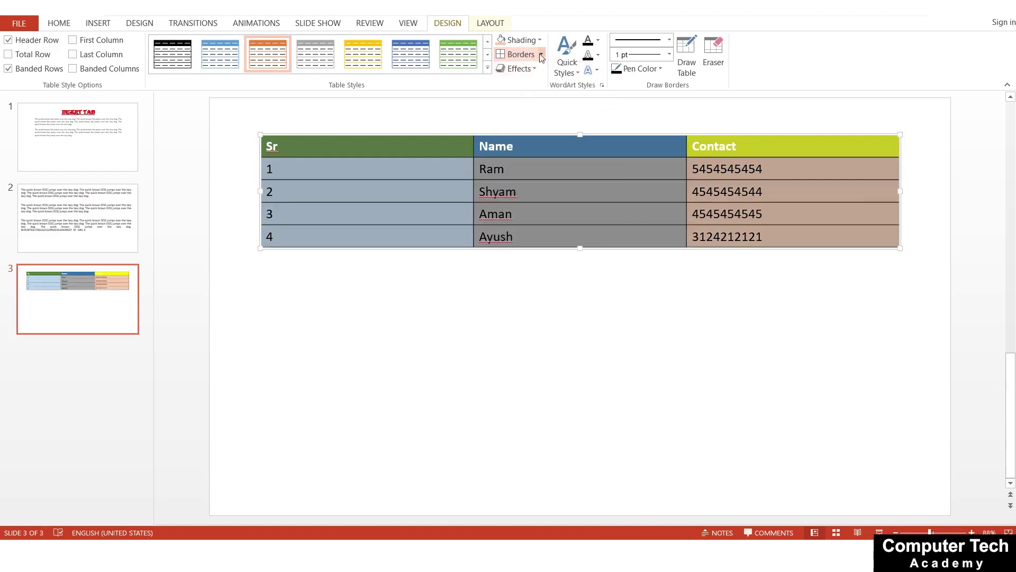
{"action": "left_click", "coordinate": [522, 54]}
{"action": "left_click", "coordinate": [531, 70]}
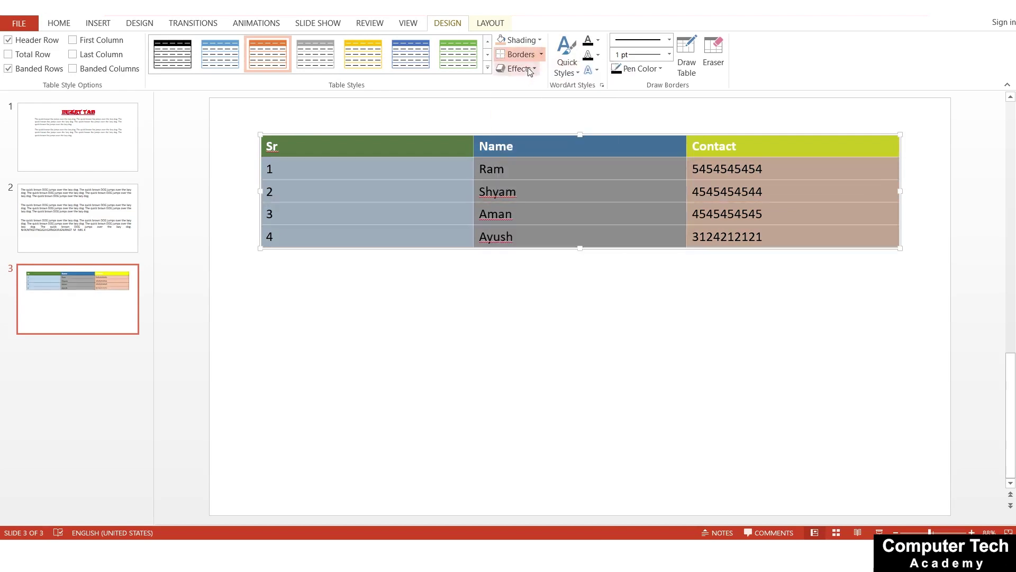
{"action": "left_click", "coordinate": [520, 55]}
{"action": "left_click", "coordinate": [527, 105]}
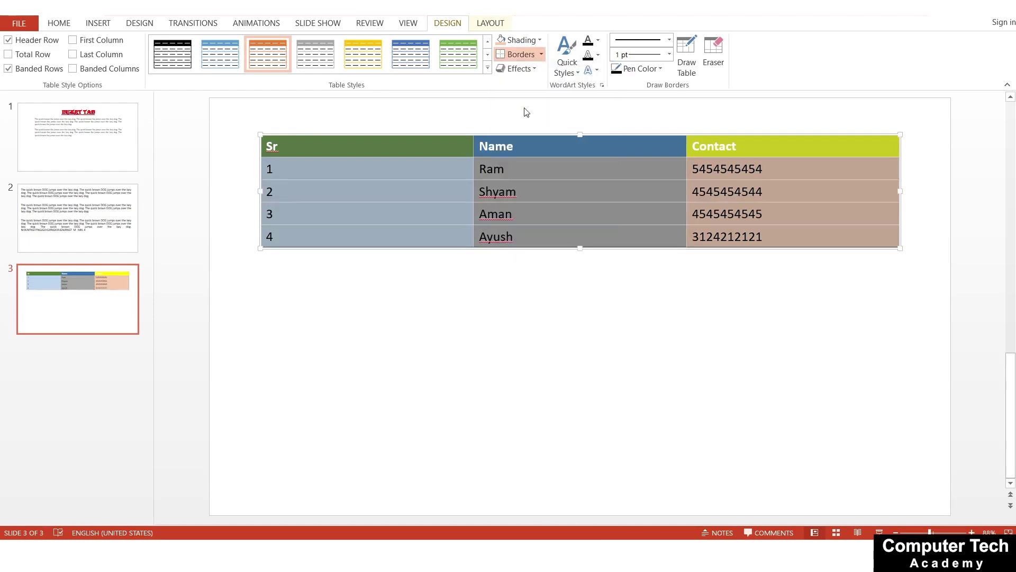
{"action": "left_click", "coordinate": [528, 265]}
{"action": "left_click_drag", "start_coordinate": [395, 148], "coordinate": [697, 217]}
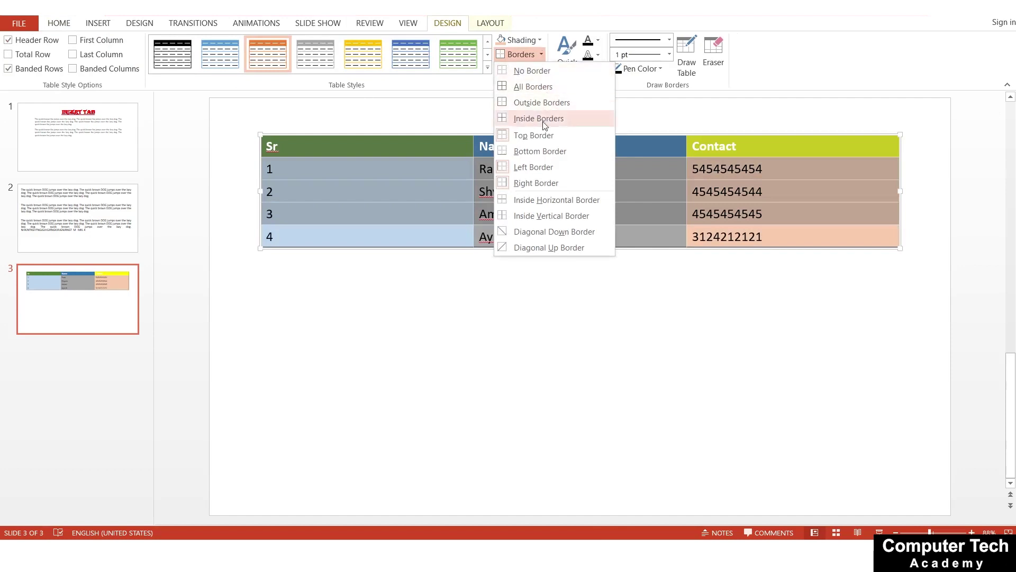
{"action": "left_click", "coordinate": [539, 118]}
{"action": "left_click", "coordinate": [570, 254]}
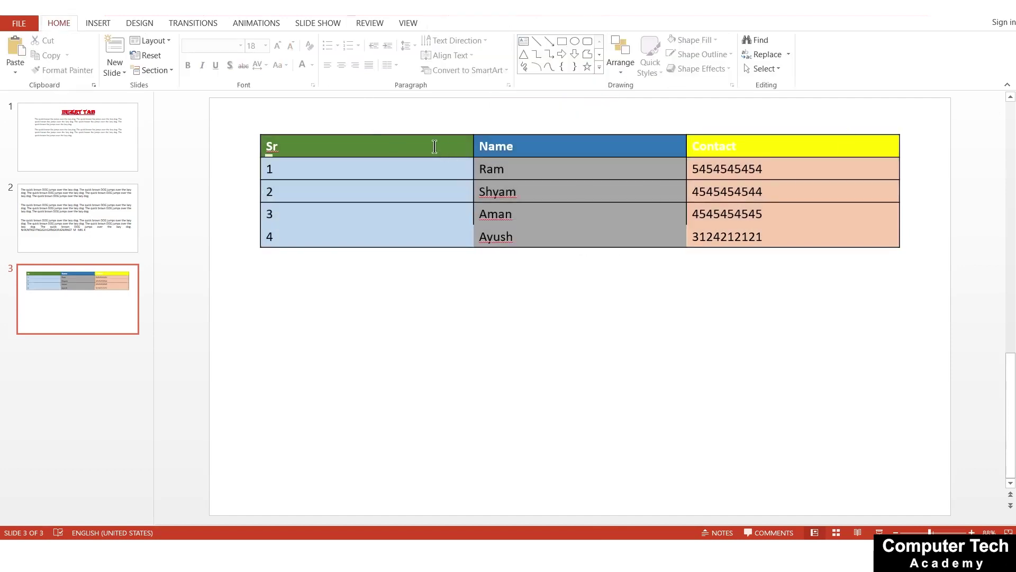
- Clear the borders, then add inside horizontal and diagonal down and up lines
{"action": "left_click_drag", "start_coordinate": [435, 146], "coordinate": [820, 238]}
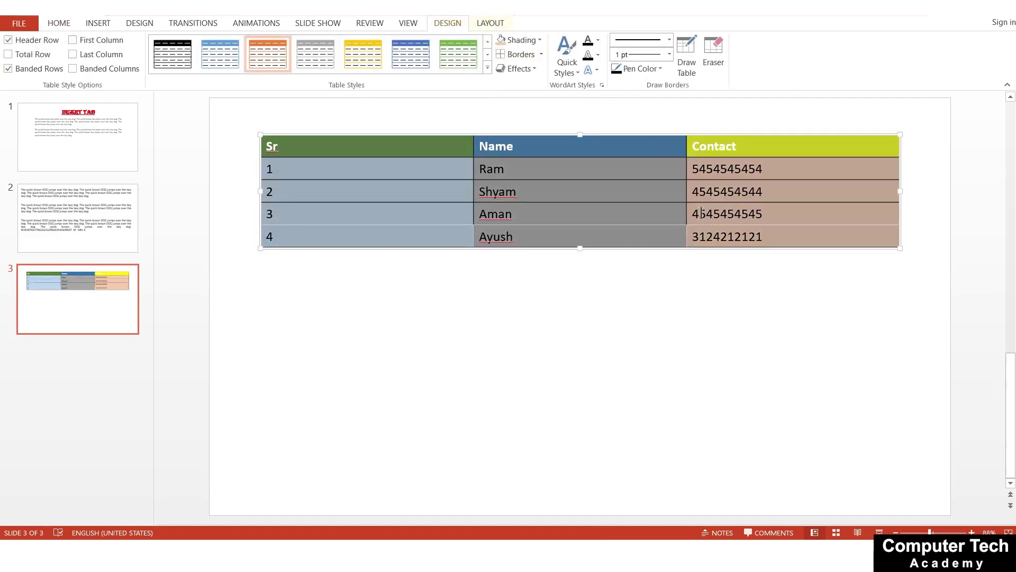
{"action": "left_click", "coordinate": [542, 55]}
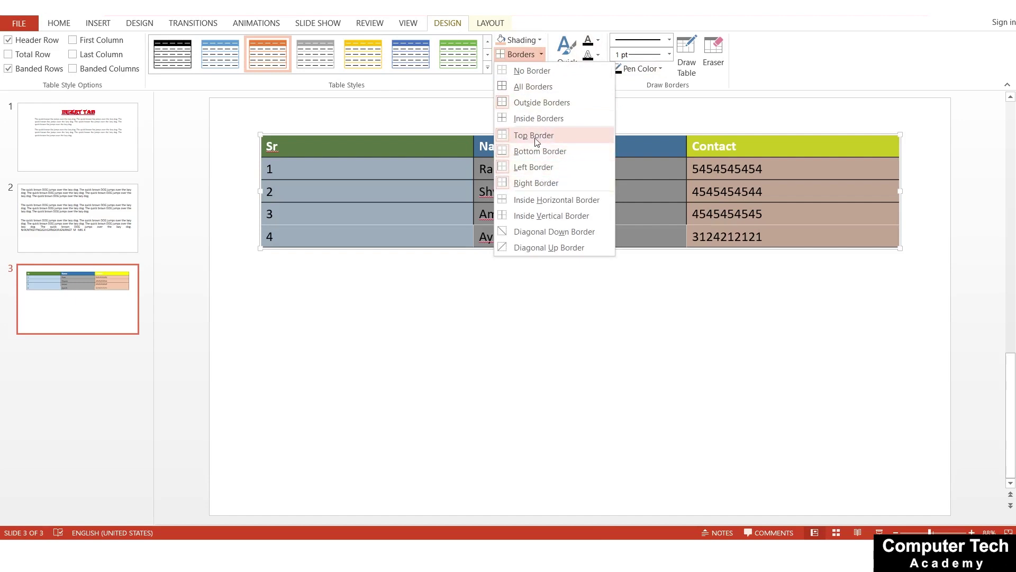
{"action": "left_click", "coordinate": [530, 71]}
{"action": "left_click", "coordinate": [521, 55]}
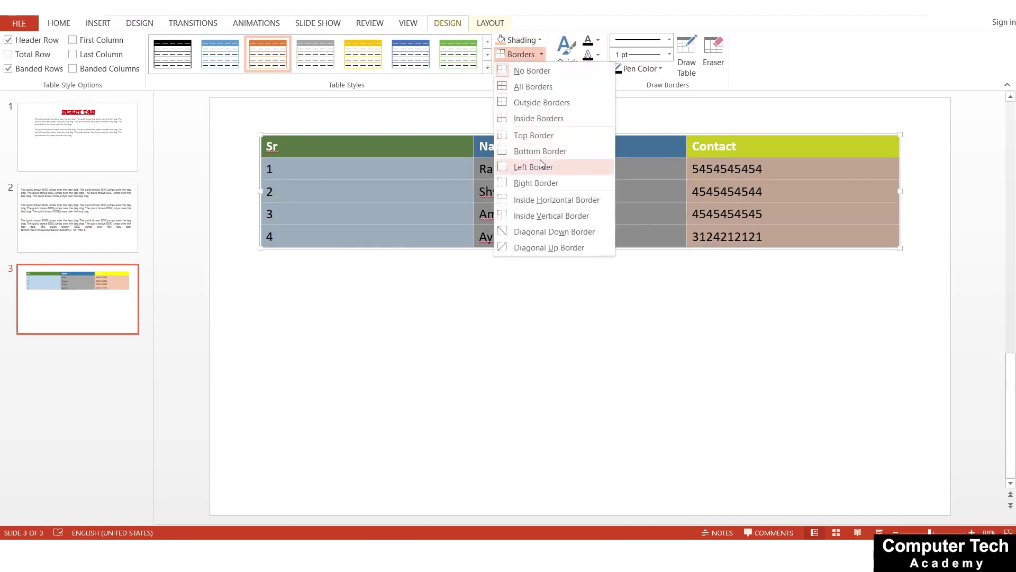
{"action": "left_click", "coordinate": [543, 202]}
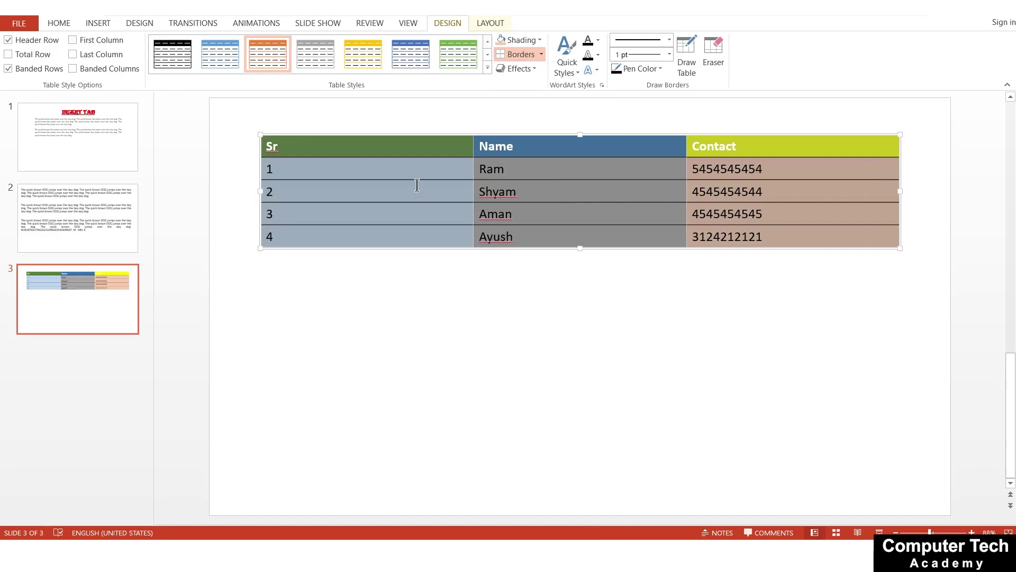
{"action": "left_click", "coordinate": [541, 54]}
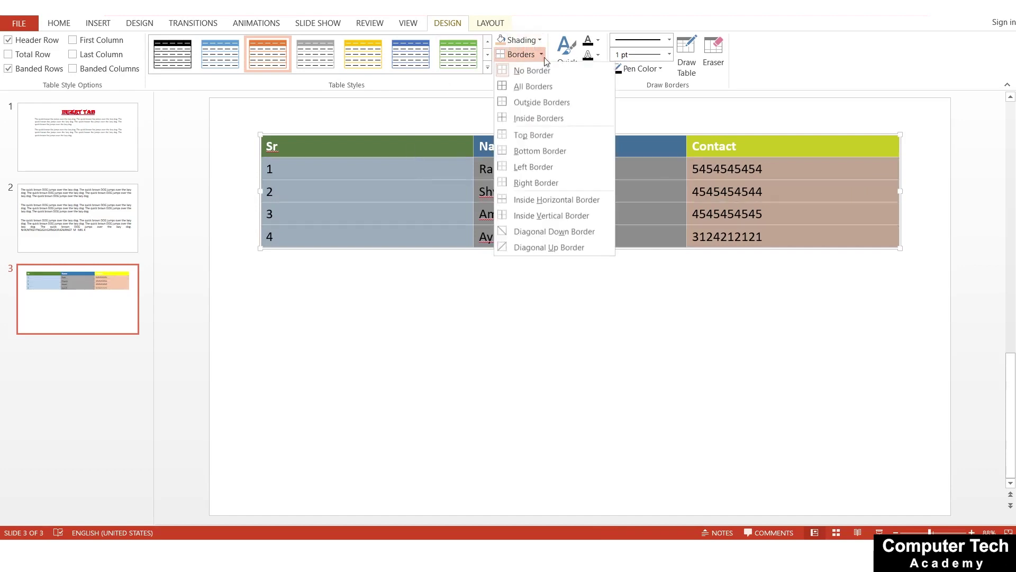
{"action": "left_click", "coordinate": [556, 231]}
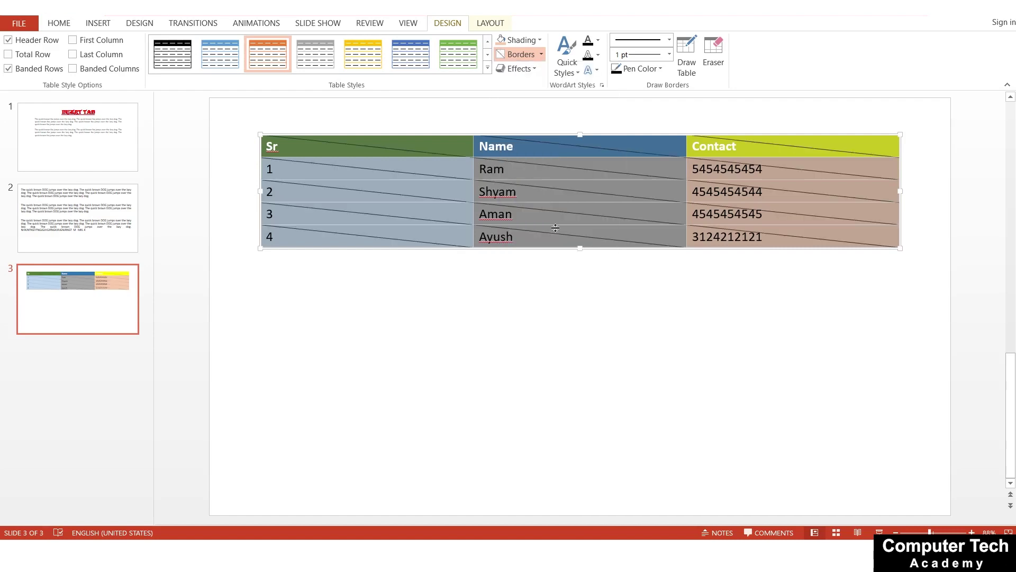
{"action": "left_click", "coordinate": [542, 55]}
{"action": "left_click", "coordinate": [556, 249]}
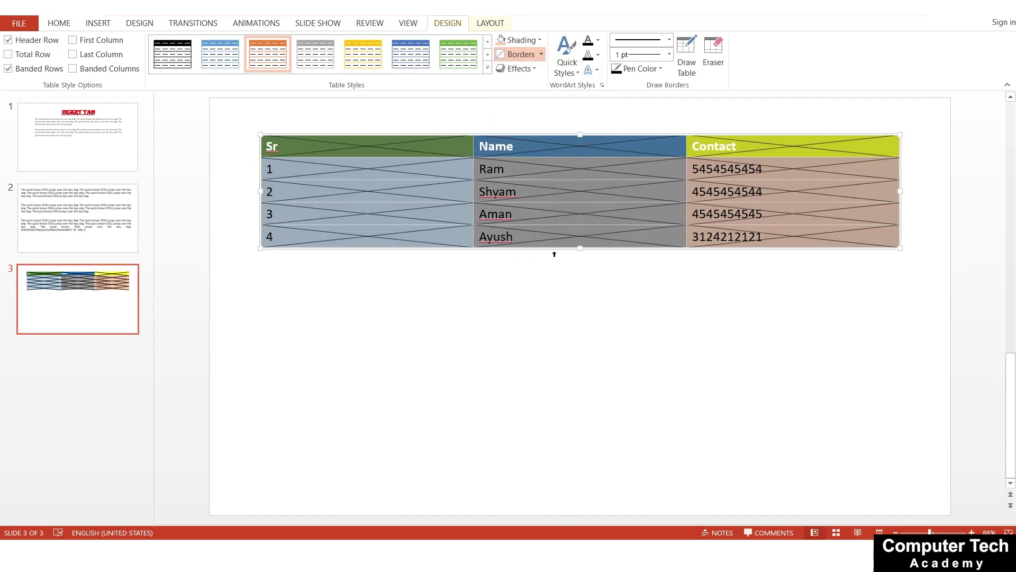
{"action": "left_click", "coordinate": [565, 286]}
- Remove the diagonal lines and finish with vertical lines and All Borders on every cell
{"action": "left_click", "coordinate": [372, 131]}
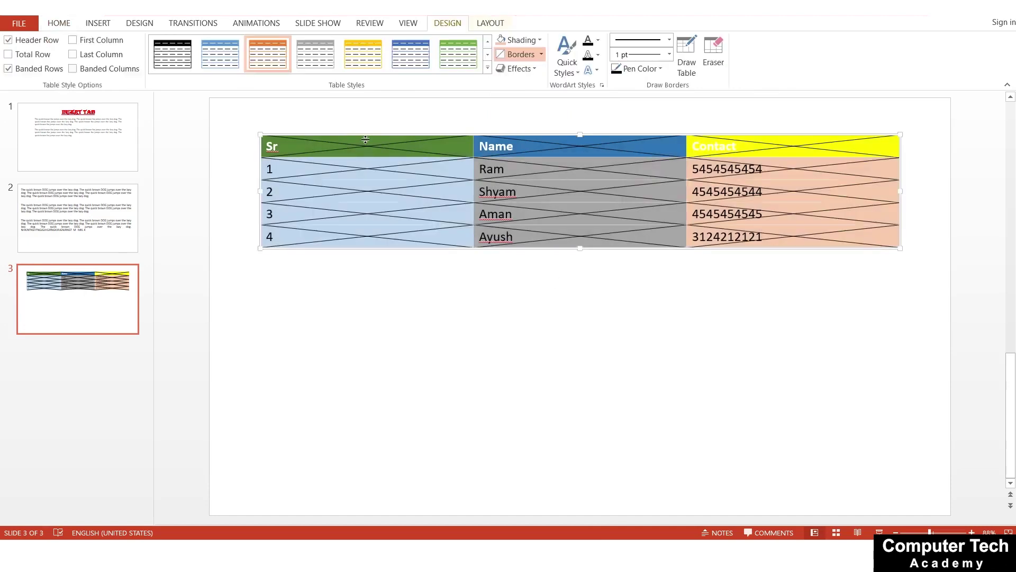
{"action": "left_click", "coordinate": [411, 149]}
{"action": "key", "text": "ctrl+a"}
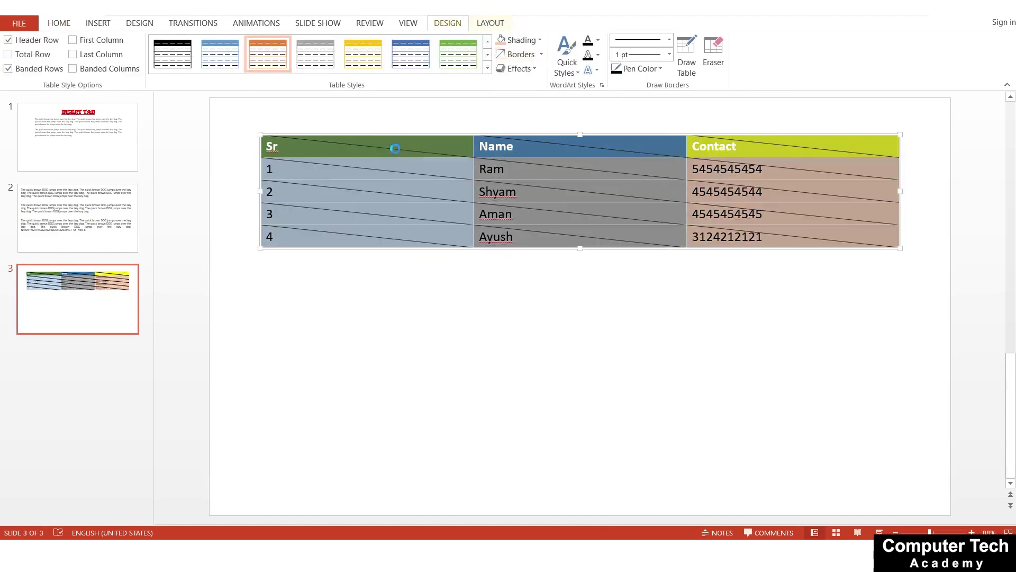
{"action": "key", "text": "ctrl+z"}
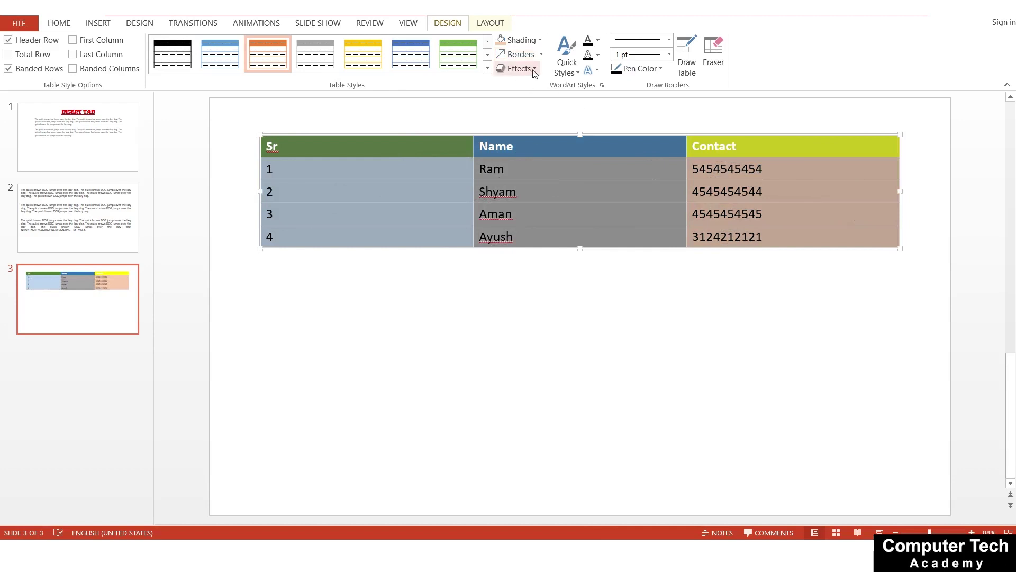
{"action": "left_click", "coordinate": [519, 54]}
{"action": "left_click", "coordinate": [516, 54]}
{"action": "left_click", "coordinate": [541, 54]}
{"action": "left_click", "coordinate": [539, 220]}
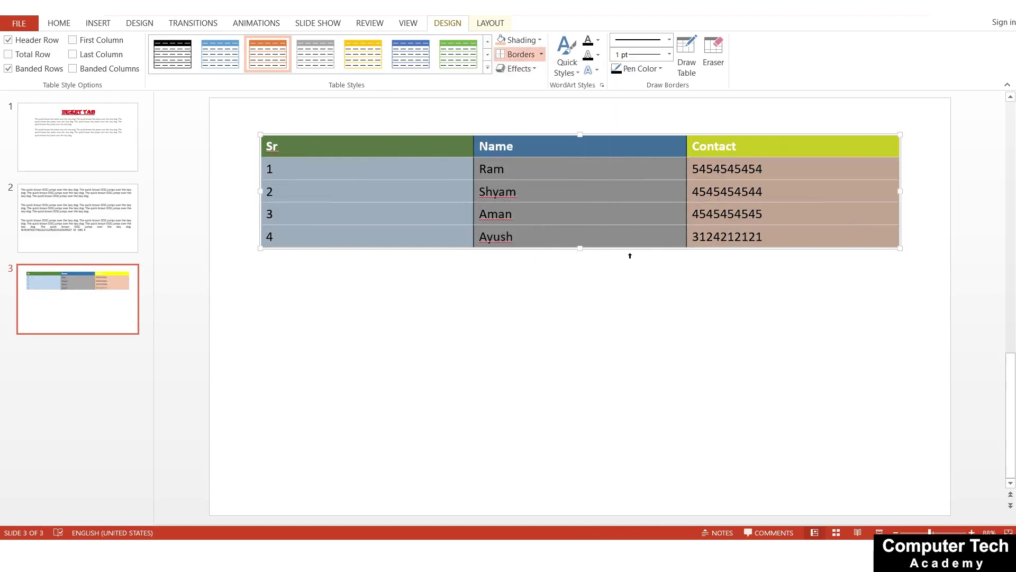
{"action": "left_click", "coordinate": [541, 54]}
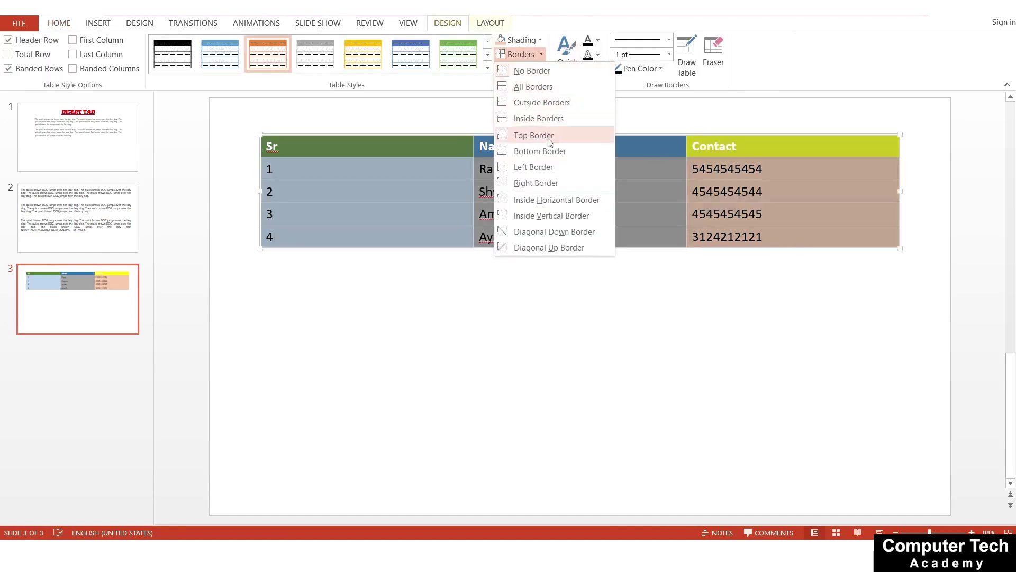
{"action": "left_click", "coordinate": [540, 86]}
{"action": "left_click", "coordinate": [606, 335]}
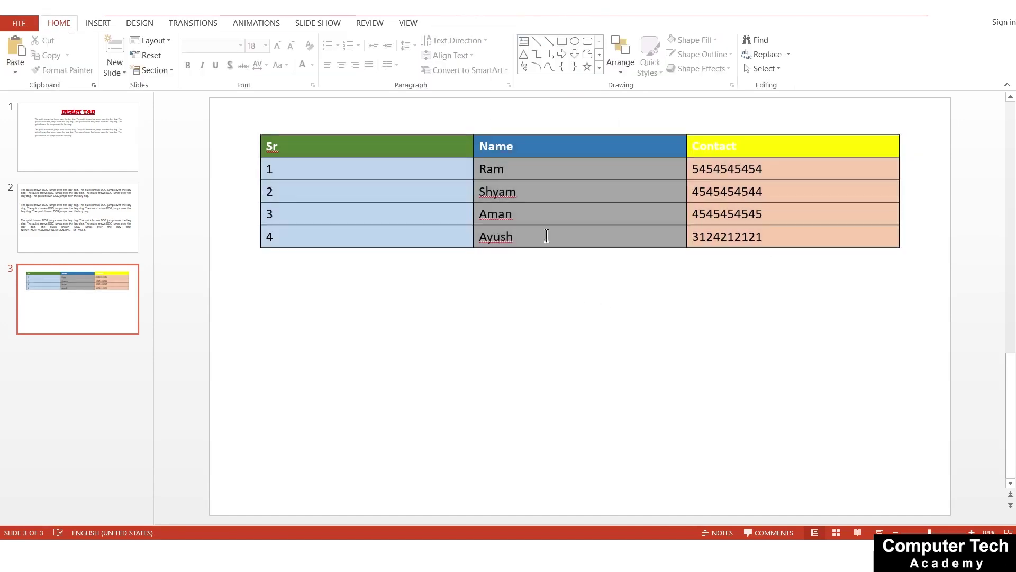
- Select the table cells and bring up the cell bevel effects
{"action": "left_click", "coordinate": [498, 156]}
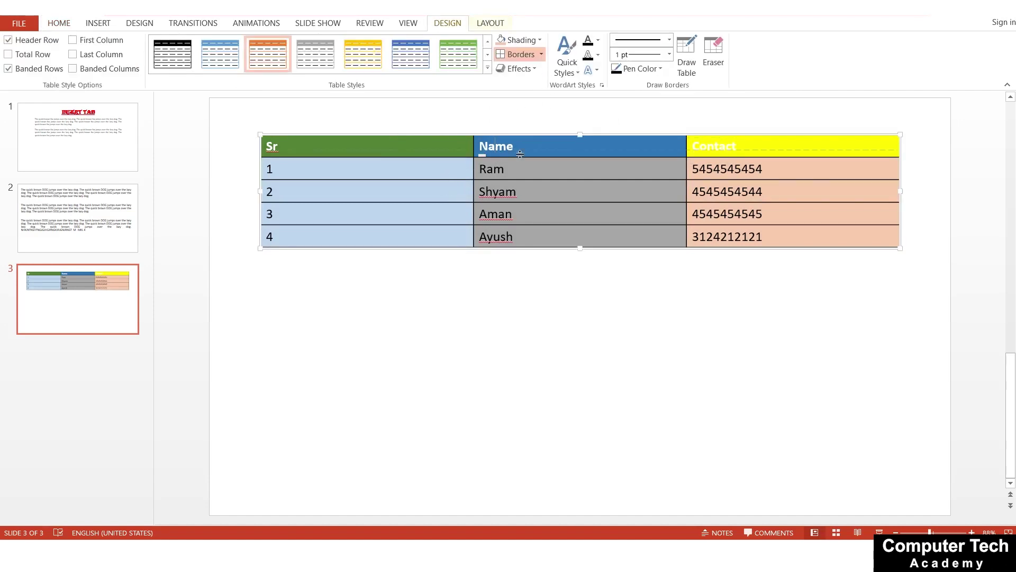
{"action": "left_click_drag", "start_coordinate": [520, 154], "coordinate": [520, 168]}
{"action": "left_click_drag", "start_coordinate": [434, 161], "coordinate": [761, 253]}
{"action": "left_click", "coordinate": [516, 68]}
{"action": "mouse_move", "coordinate": [540, 90]}
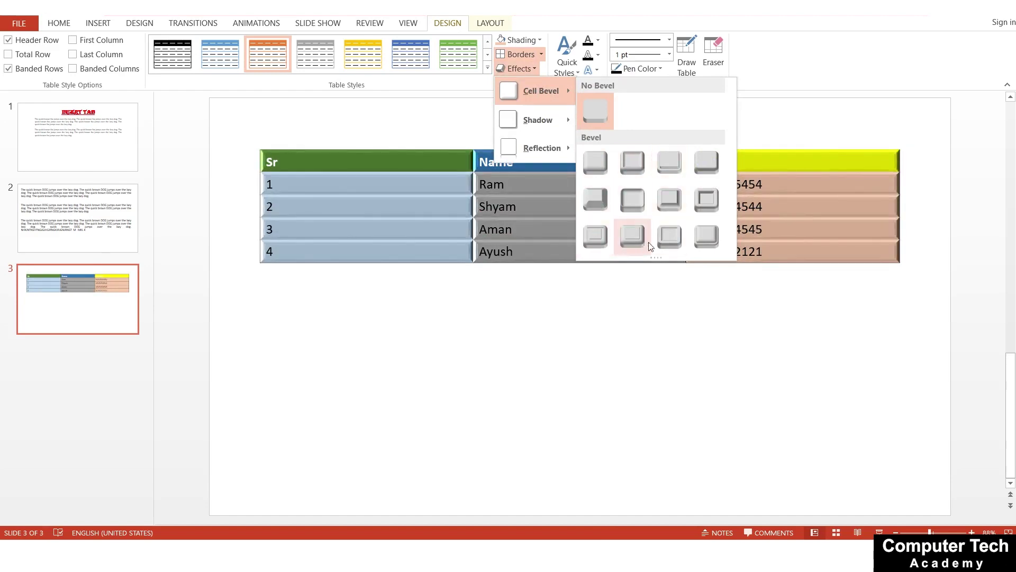
- Give all cells a bevel and add an outer shadow to the table
{"action": "left_click", "coordinate": [595, 166]}
{"action": "left_click", "coordinate": [541, 341]}
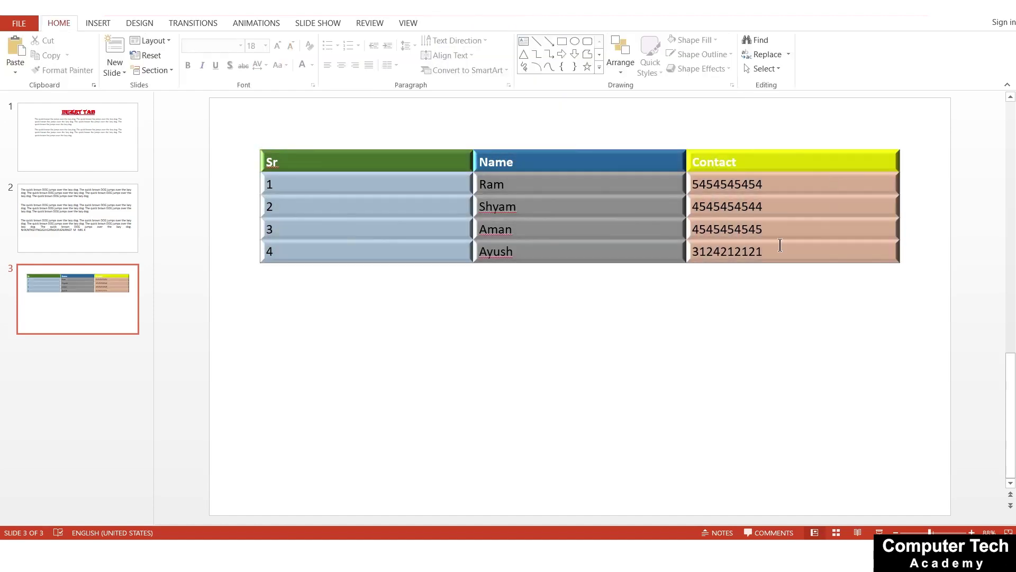
{"action": "left_click", "coordinate": [461, 169]}
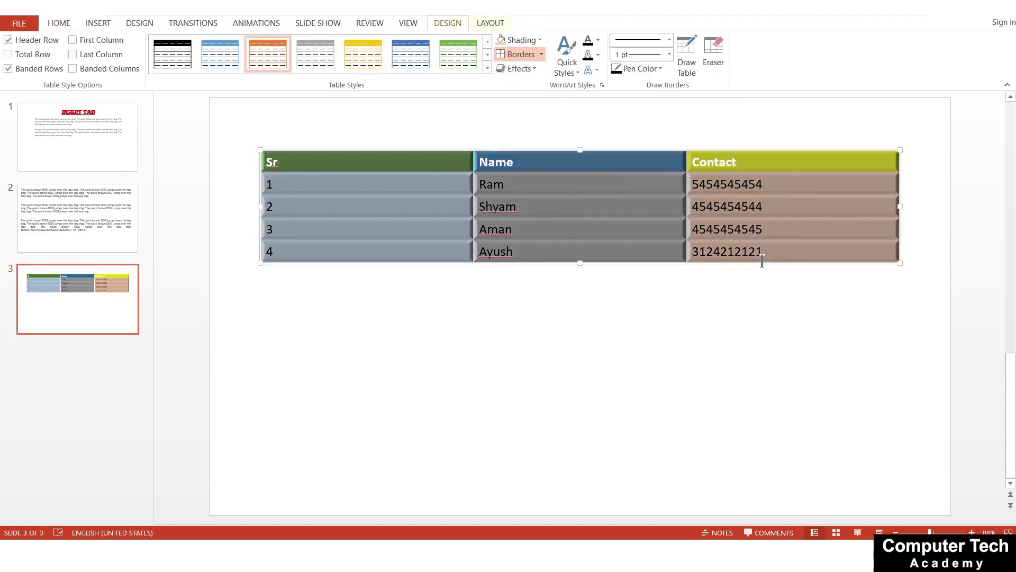
{"action": "left_click", "coordinate": [516, 71]}
{"action": "mouse_move", "coordinate": [538, 119]}
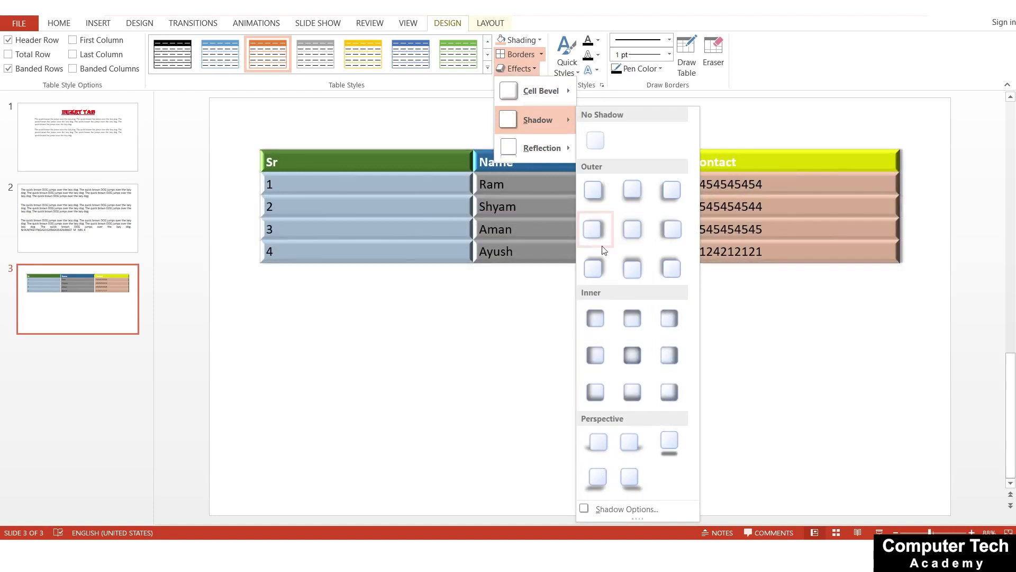
{"action": "left_click", "coordinate": [580, 275]}
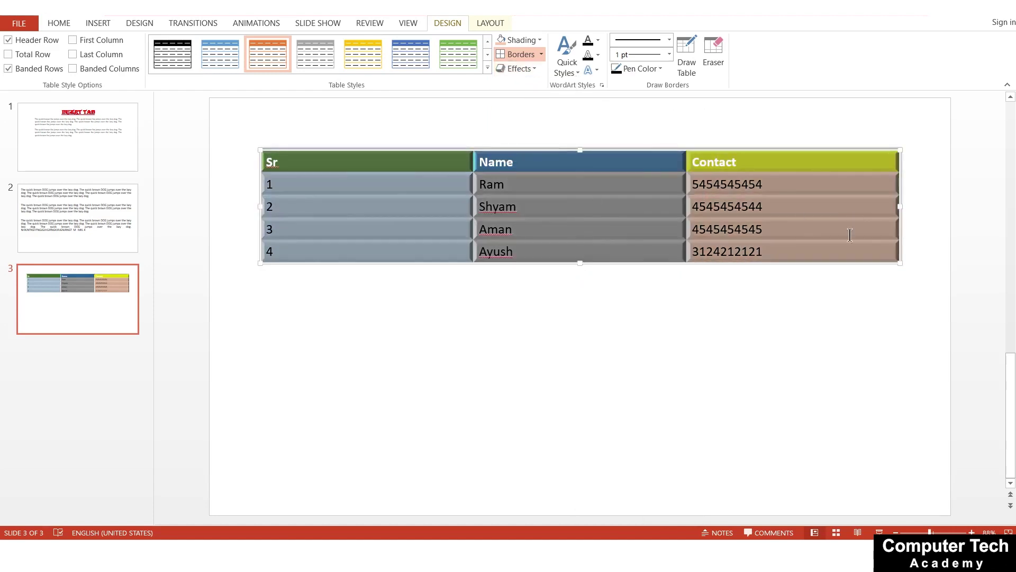
{"action": "left_click", "coordinate": [744, 143]}
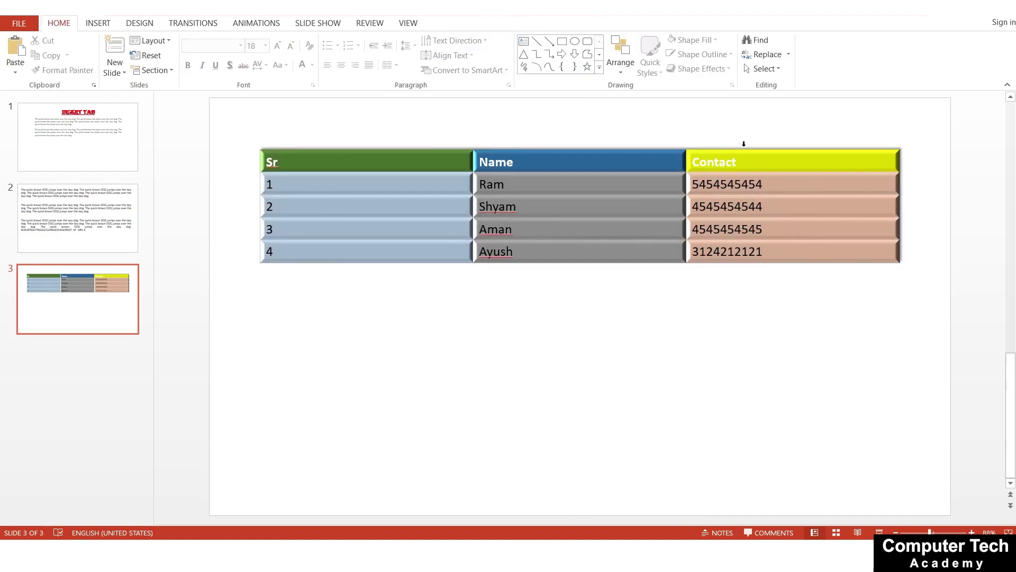
- Try a reflection under the table, then undo it
{"action": "left_click", "coordinate": [409, 163]}
{"action": "left_click", "coordinate": [516, 68]}
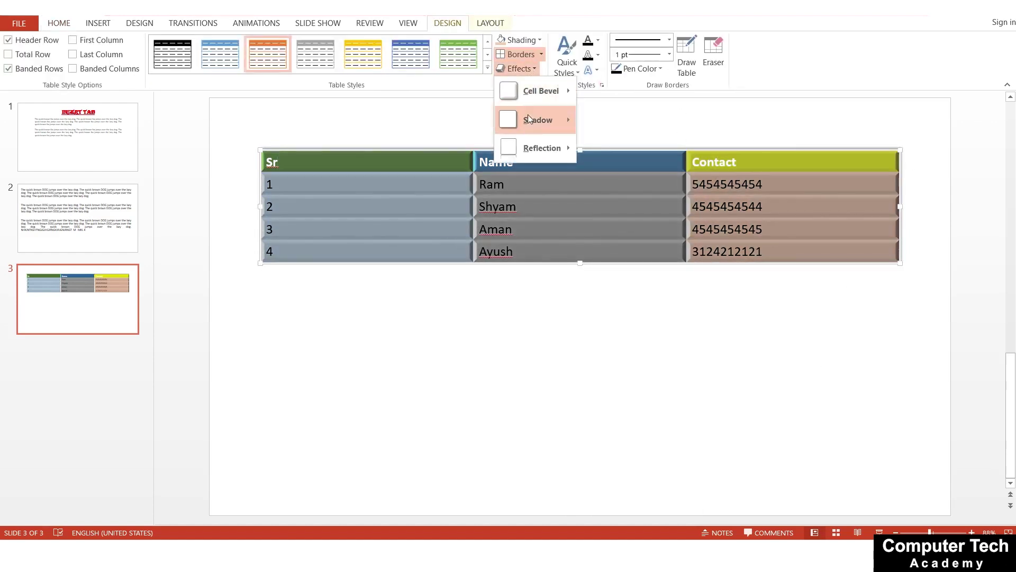
{"action": "mouse_move", "coordinate": [541, 148]}
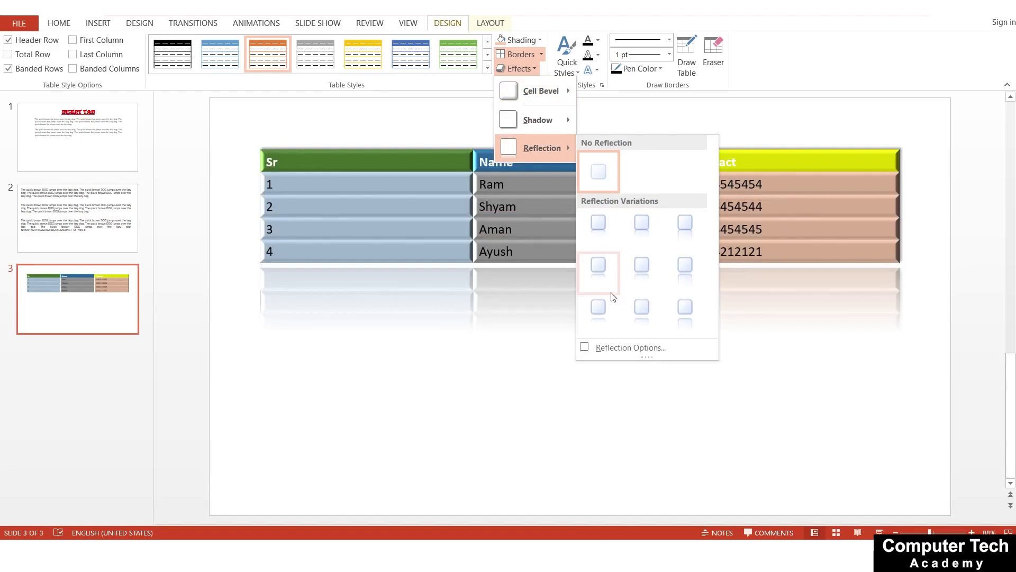
{"action": "left_click", "coordinate": [684, 273]}
{"action": "left_click", "coordinate": [592, 420]}
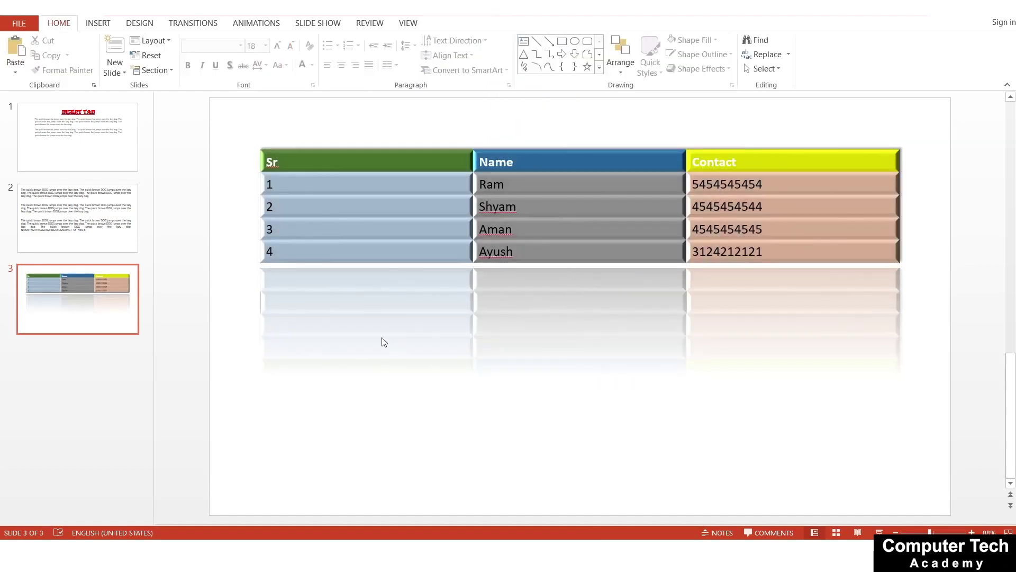
{"action": "key", "text": "ctrl+z"}
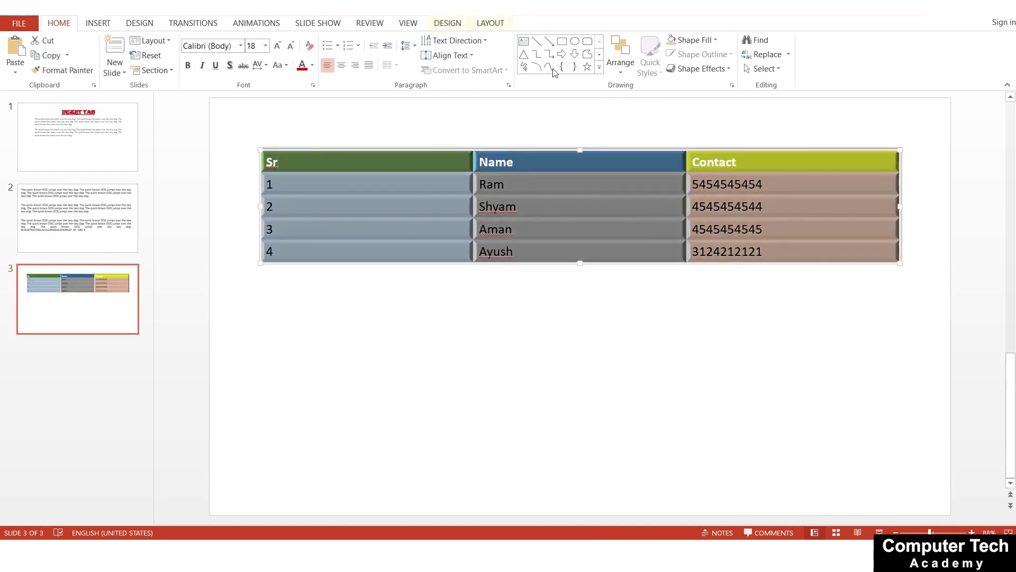
- Try the text format pane and an outlined WordArt style, then show the Text Fill colours
{"action": "left_click", "coordinate": [439, 24]}
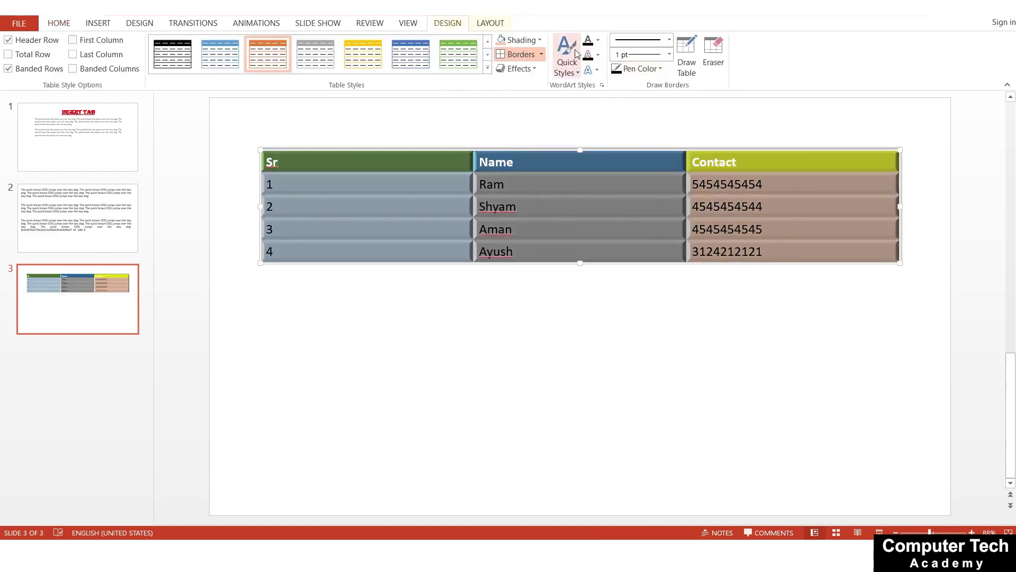
{"action": "left_click", "coordinate": [602, 86]}
{"action": "left_click", "coordinate": [1005, 104]}
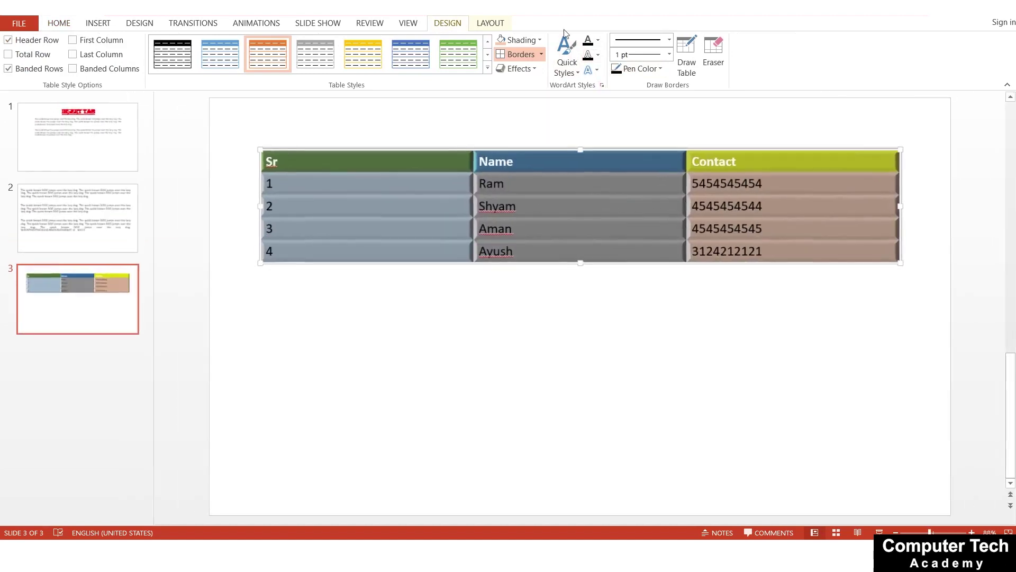
{"action": "left_click", "coordinate": [567, 58]}
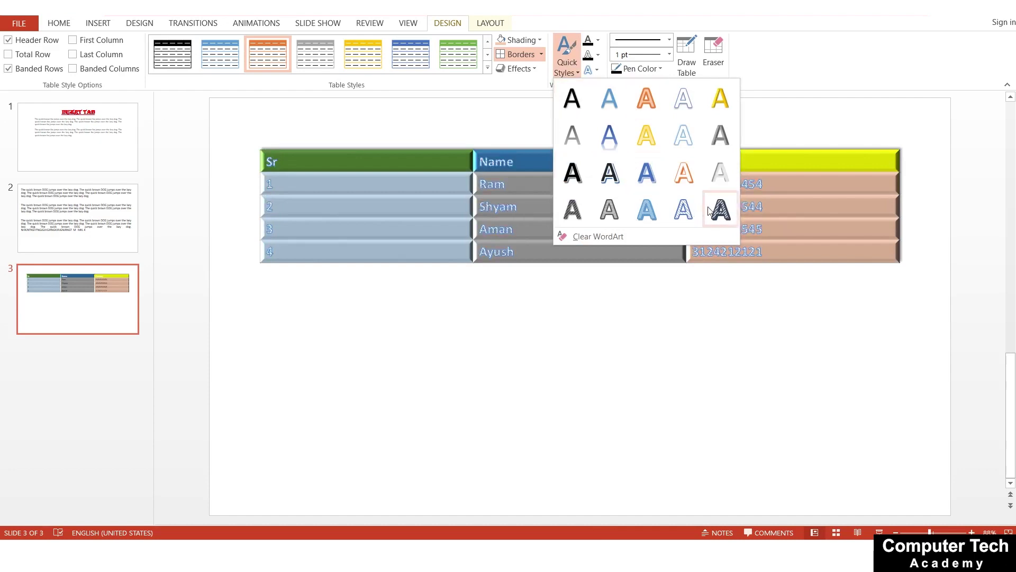
{"action": "left_click", "coordinate": [650, 111]}
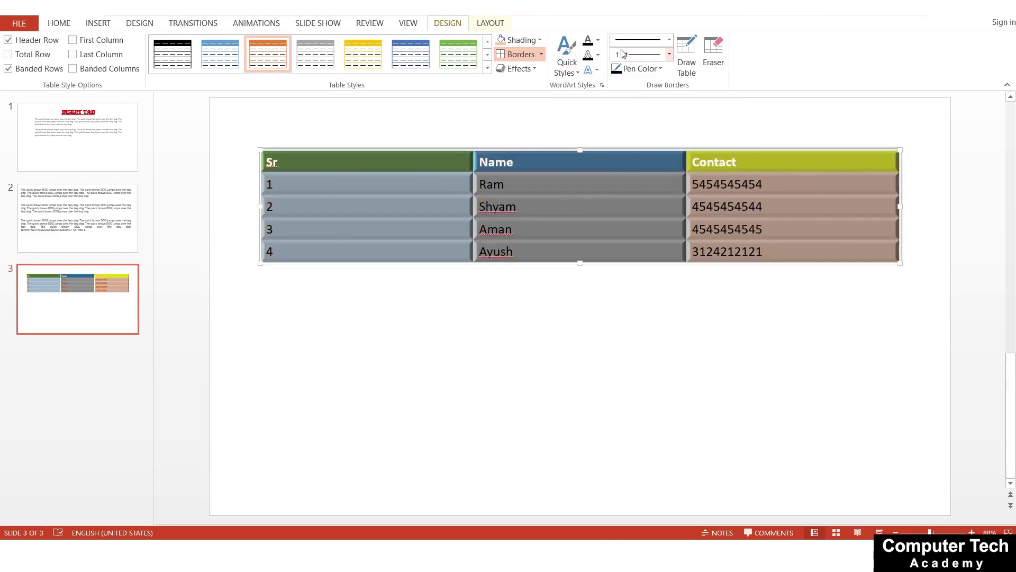
{"action": "left_click", "coordinate": [599, 42]}
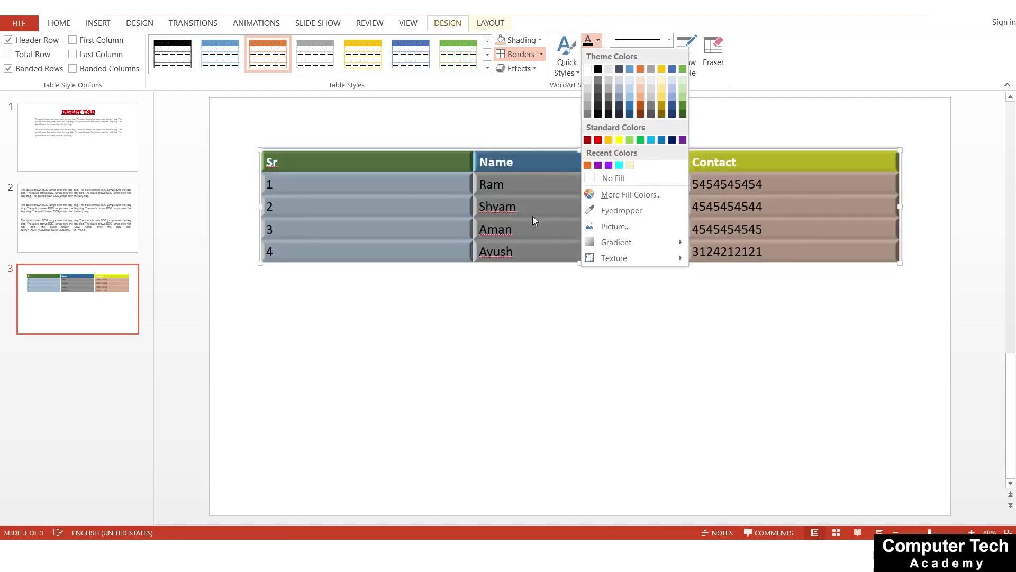
- Colour the Name column text yellow and the Sr numbers dark red
{"action": "key", "text": "Escape"}
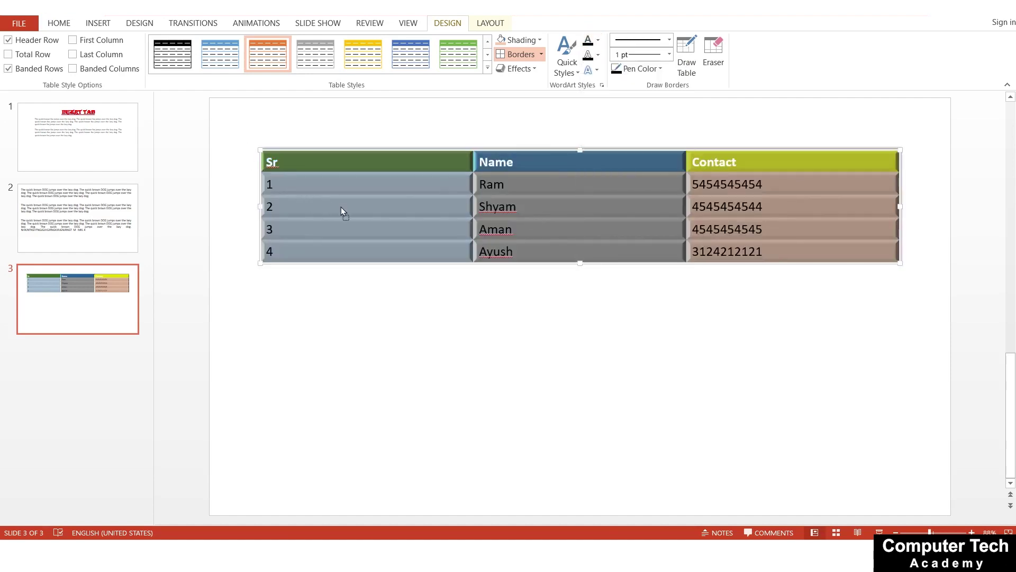
{"action": "left_click", "coordinate": [334, 206]}
{"action": "left_click_drag", "start_coordinate": [302, 184], "coordinate": [405, 245]}
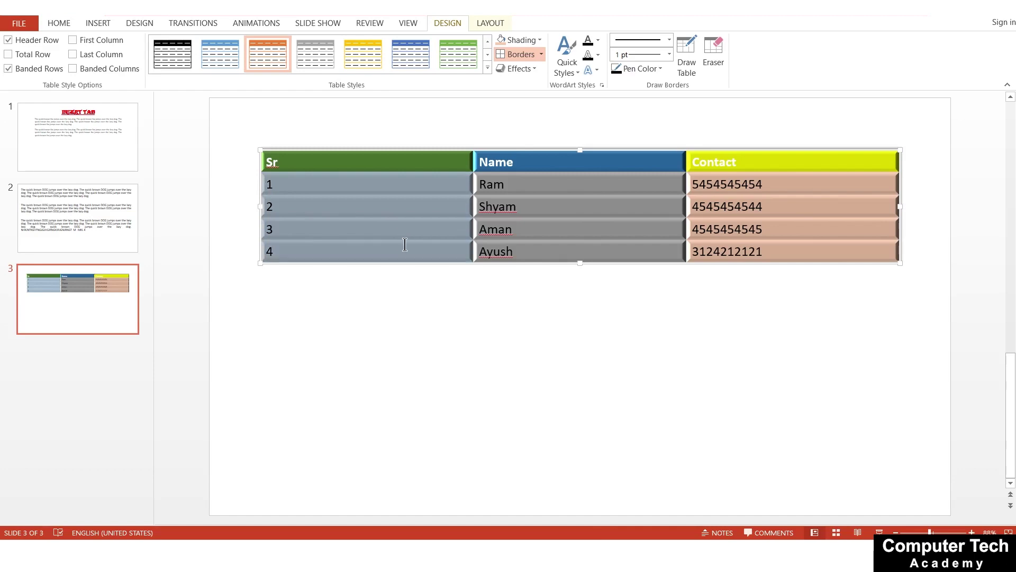
{"action": "left_click", "coordinate": [599, 40]}
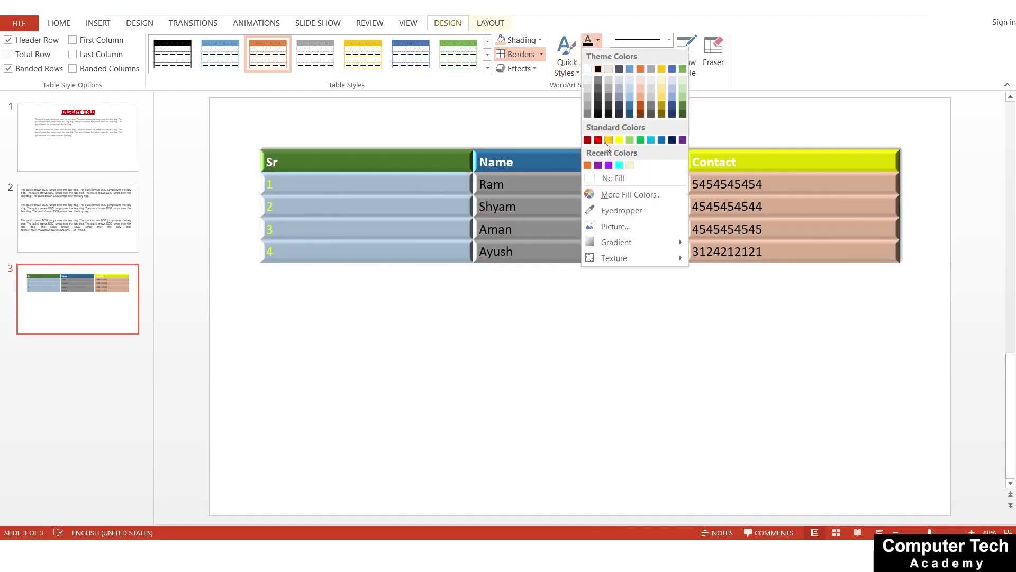
{"action": "left_click", "coordinate": [522, 185]}
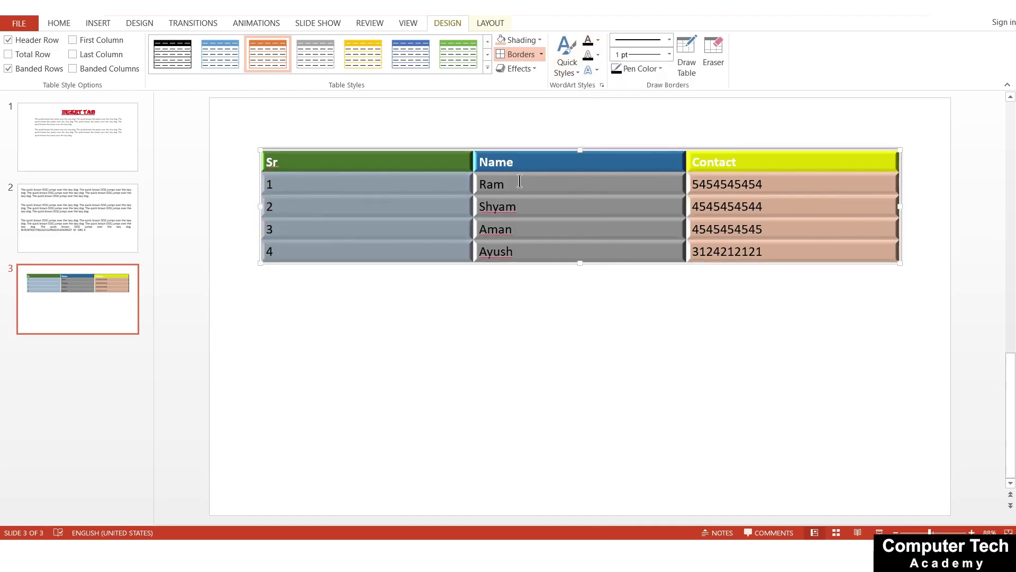
{"action": "mouse_move", "coordinate": [518, 183]}
{"action": "left_mouse_down"}
{"action": "mouse_move", "coordinate": [572, 225]}
{"action": "mouse_move", "coordinate": [573, 245]}
{"action": "left_mouse_up"}
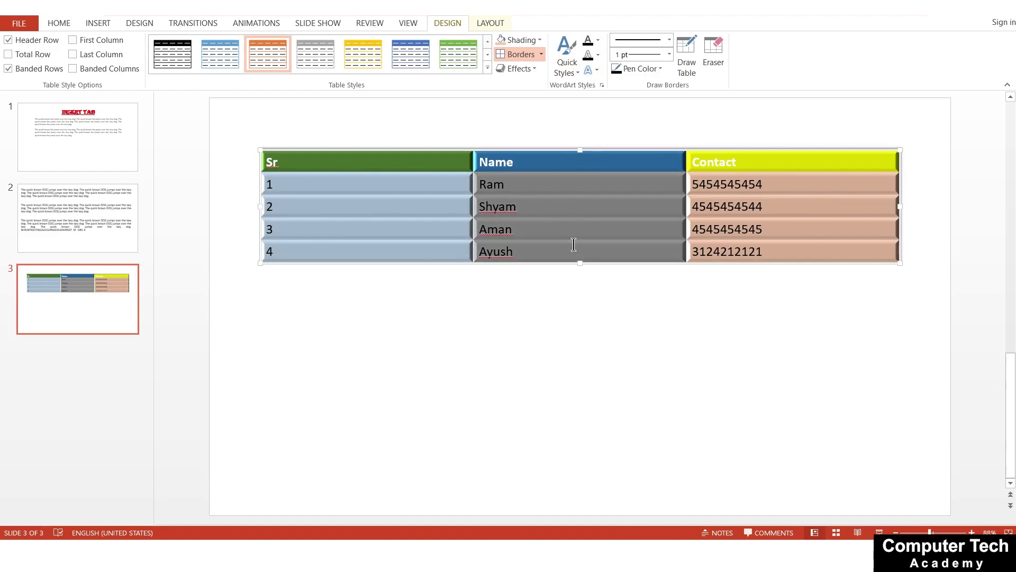
{"action": "left_click", "coordinate": [598, 40]}
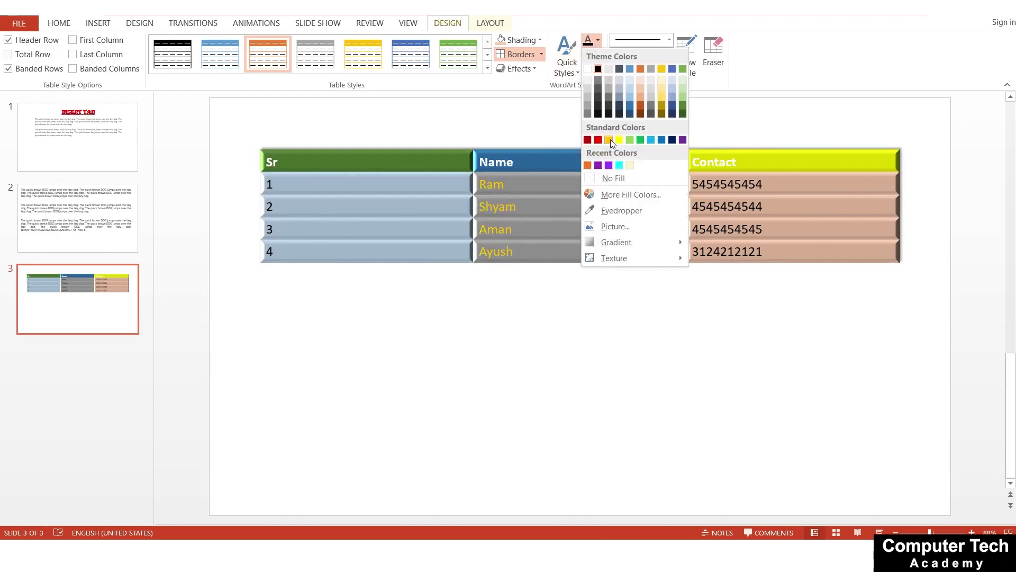
{"action": "left_click", "coordinate": [621, 139]}
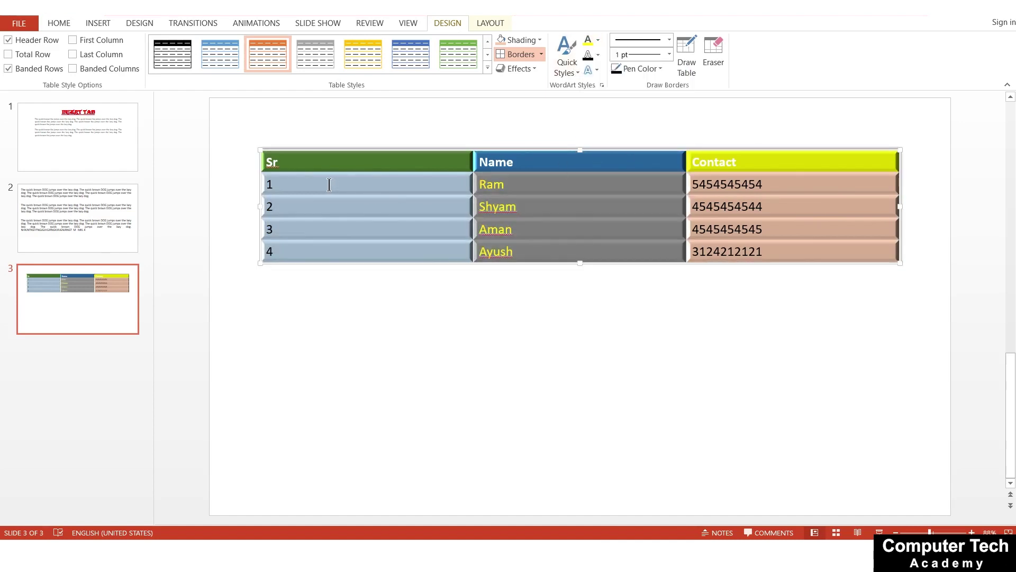
{"action": "left_click_drag", "start_coordinate": [329, 184], "coordinate": [373, 248]}
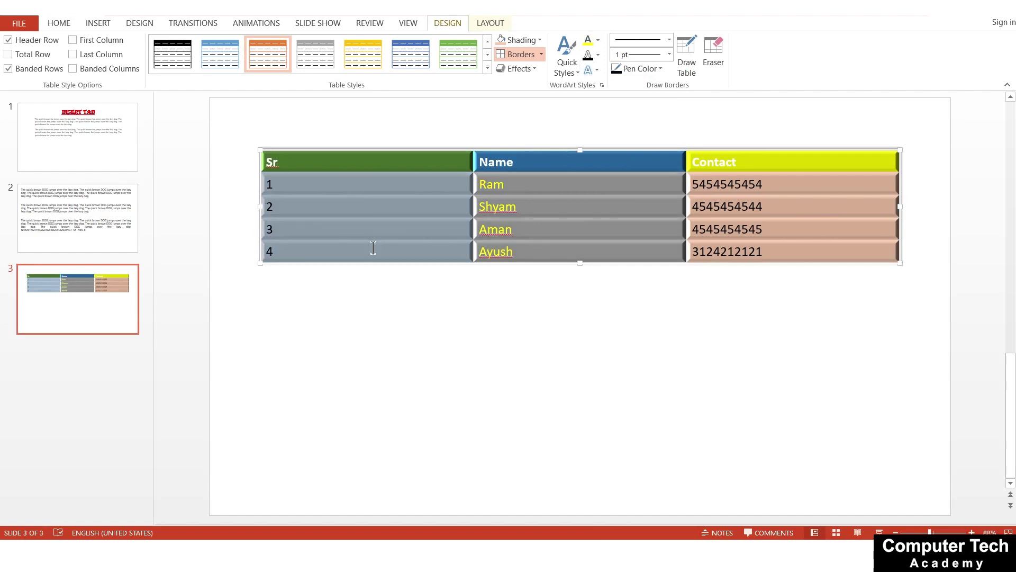
{"action": "left_click", "coordinate": [599, 41]}
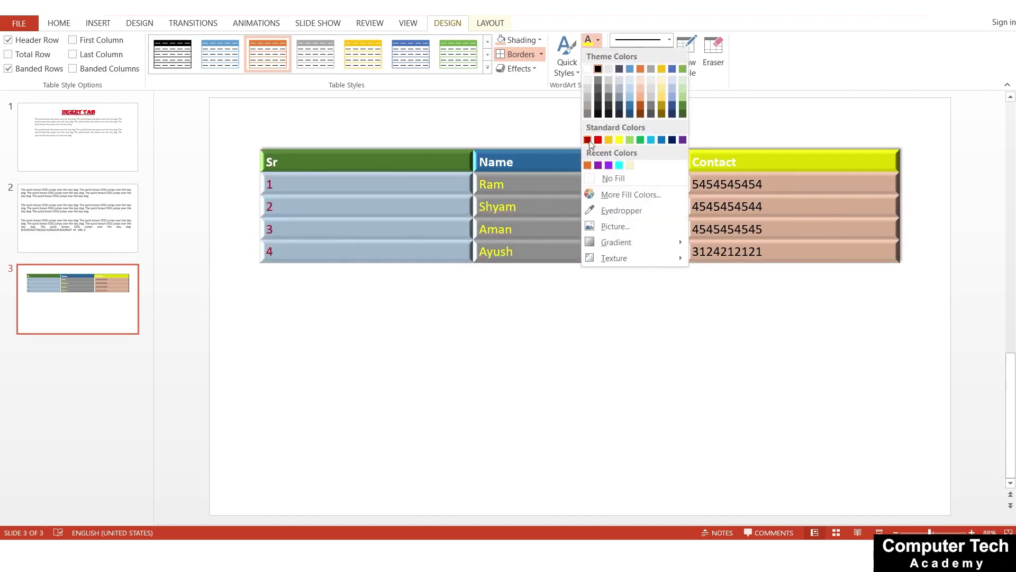
{"action": "left_click", "coordinate": [588, 140]}
- Make the Contact numbers pink using a custom colour from More Fill Colors
{"action": "left_click", "coordinate": [740, 209]}
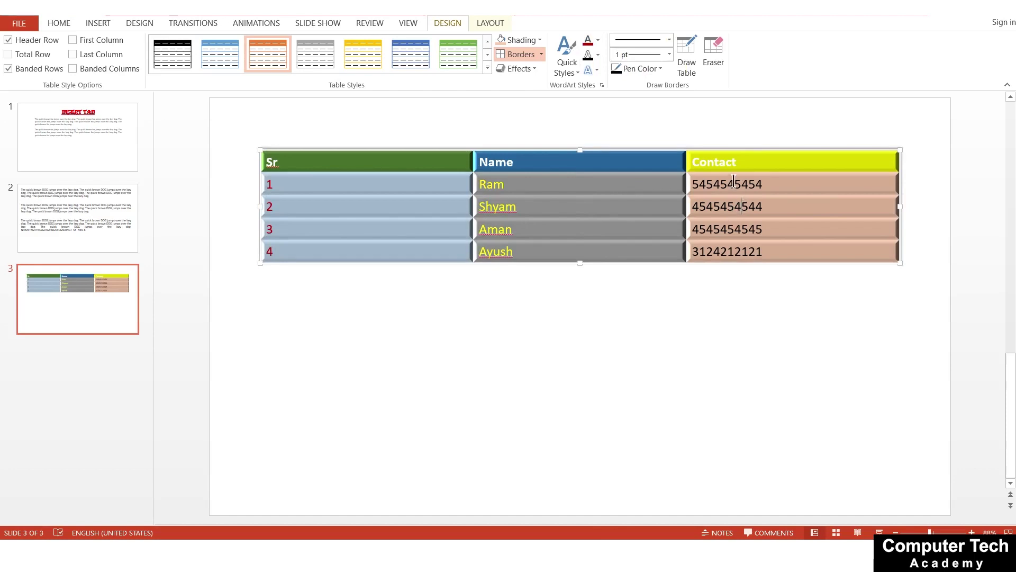
{"action": "left_click_drag", "start_coordinate": [734, 181], "coordinate": [786, 249]}
{"action": "left_click", "coordinate": [598, 40]}
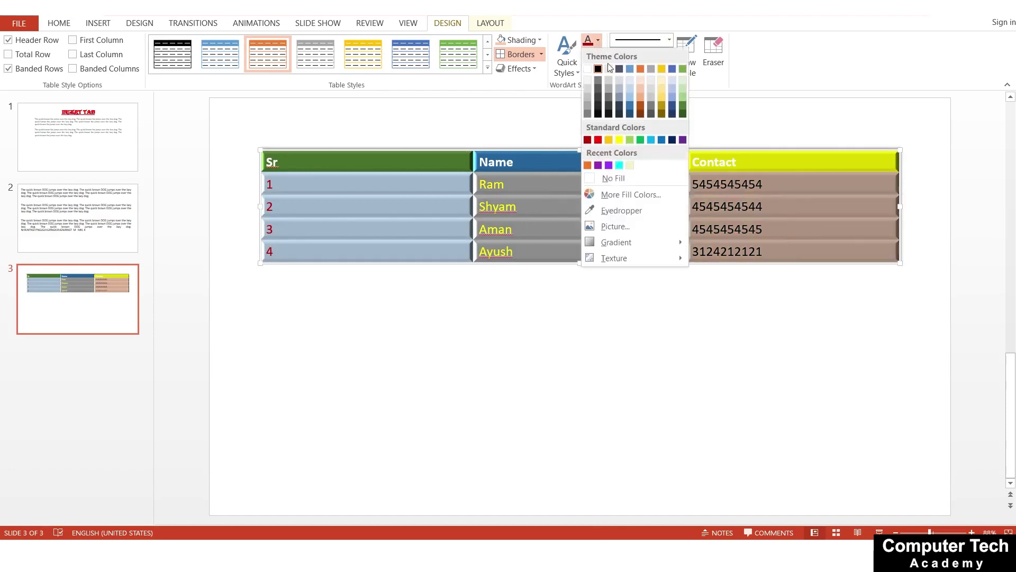
{"action": "left_click", "coordinate": [630, 195]}
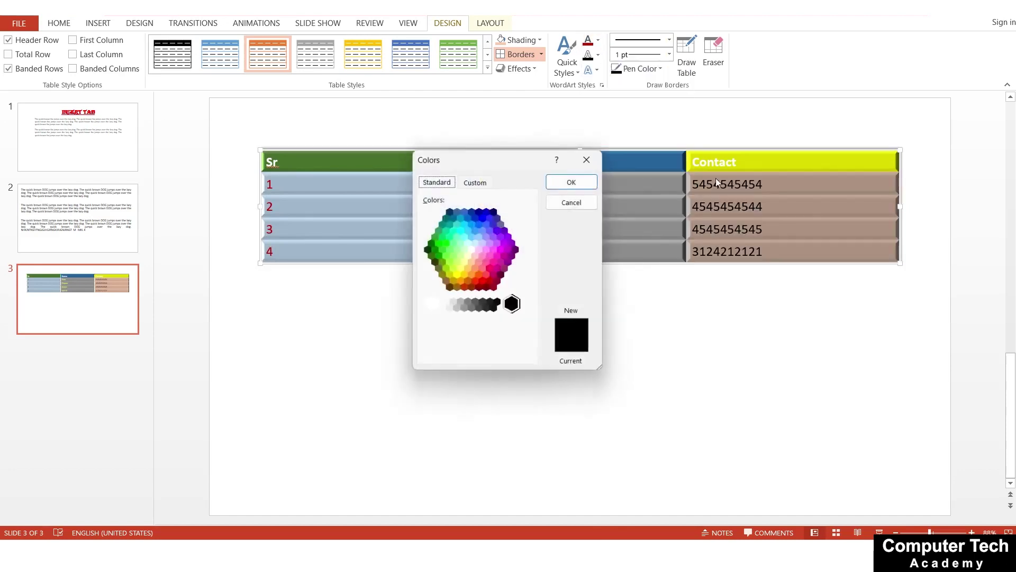
{"action": "left_click", "coordinate": [487, 262]}
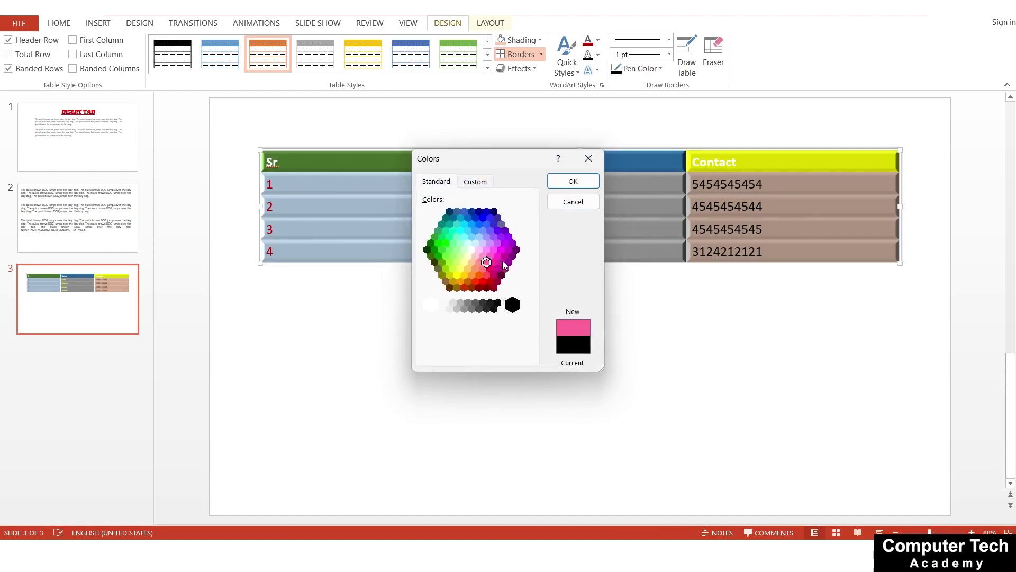
{"action": "left_click", "coordinate": [491, 269]}
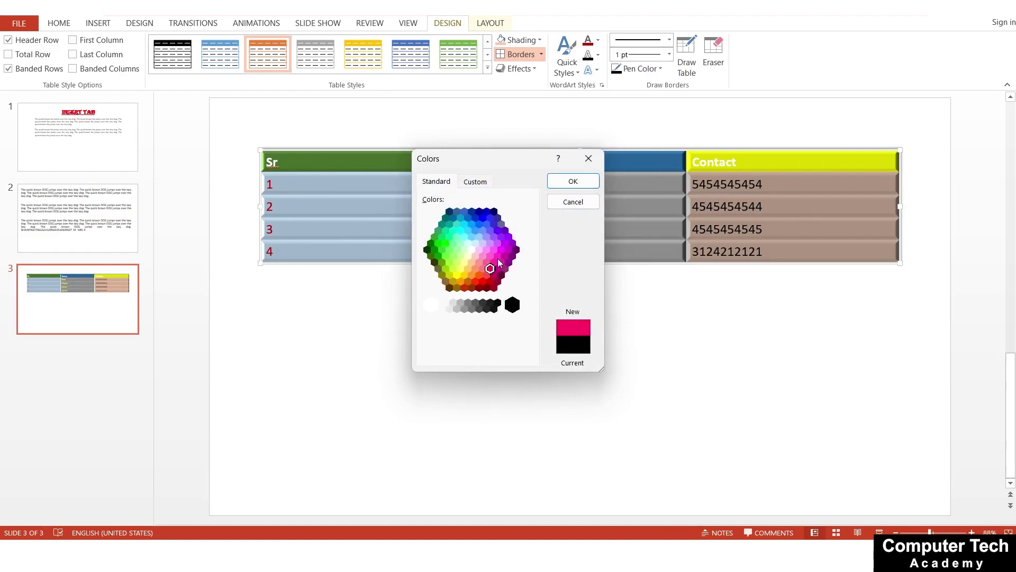
{"action": "left_click", "coordinate": [574, 181]}
{"action": "left_click", "coordinate": [749, 293]}
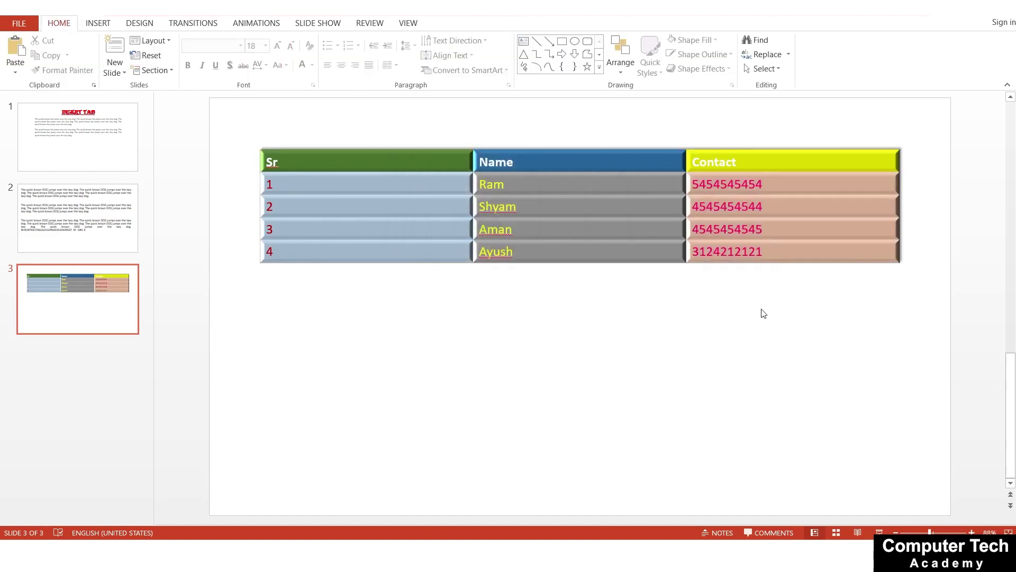
- Select every table cell and check the Text Outline colours without changing them
{"action": "left_click", "coordinate": [592, 183]}
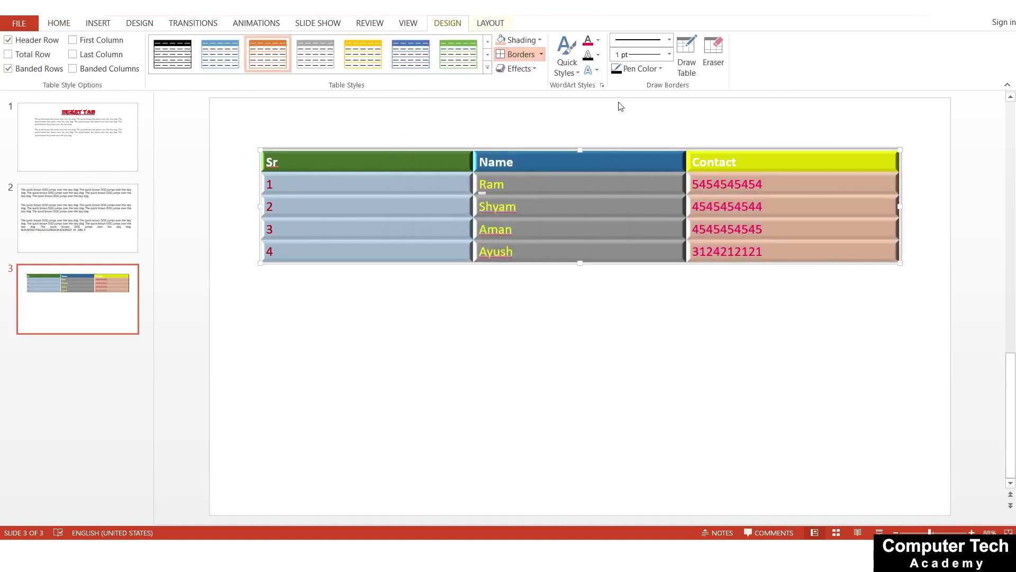
{"action": "mouse_move", "coordinate": [353, 164]}
{"action": "left_mouse_down"}
{"action": "mouse_move", "coordinate": [615, 197]}
{"action": "mouse_move", "coordinate": [757, 233]}
{"action": "mouse_move", "coordinate": [763, 249]}
{"action": "left_mouse_up"}
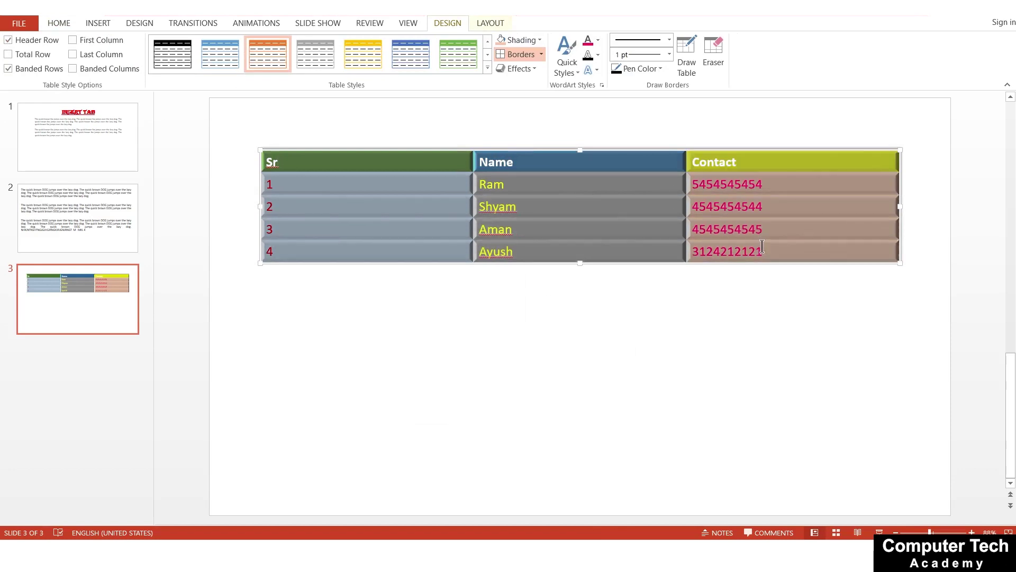
{"action": "left_click", "coordinate": [598, 56]}
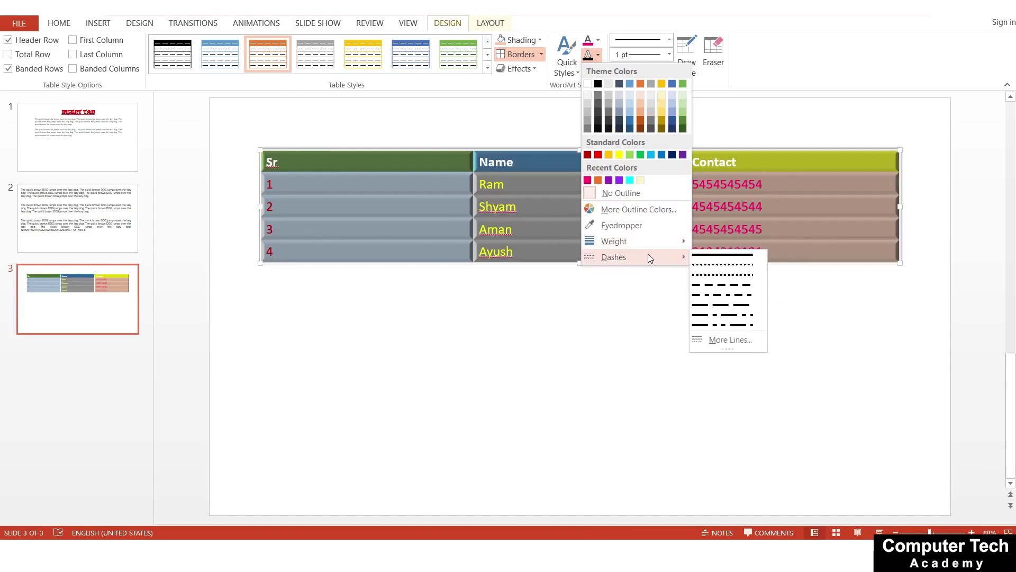
{"action": "mouse_move", "coordinate": [614, 256]}
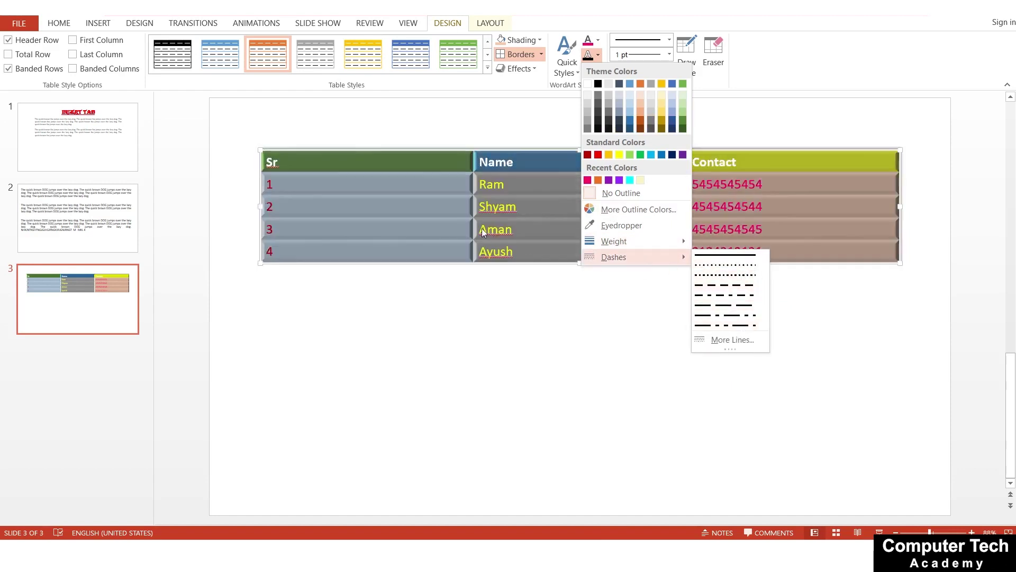
{"action": "left_click", "coordinate": [556, 104]}
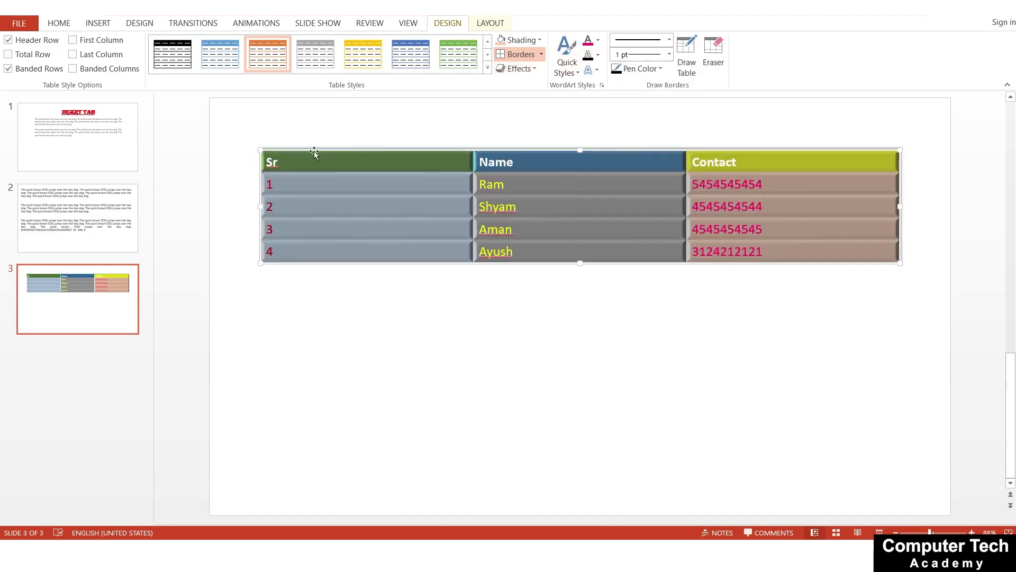
- Increase the whole table's font size twice so the Sr, Name and Contact rows grow taller
{"action": "key", "text": "ctrl+shift+period"}
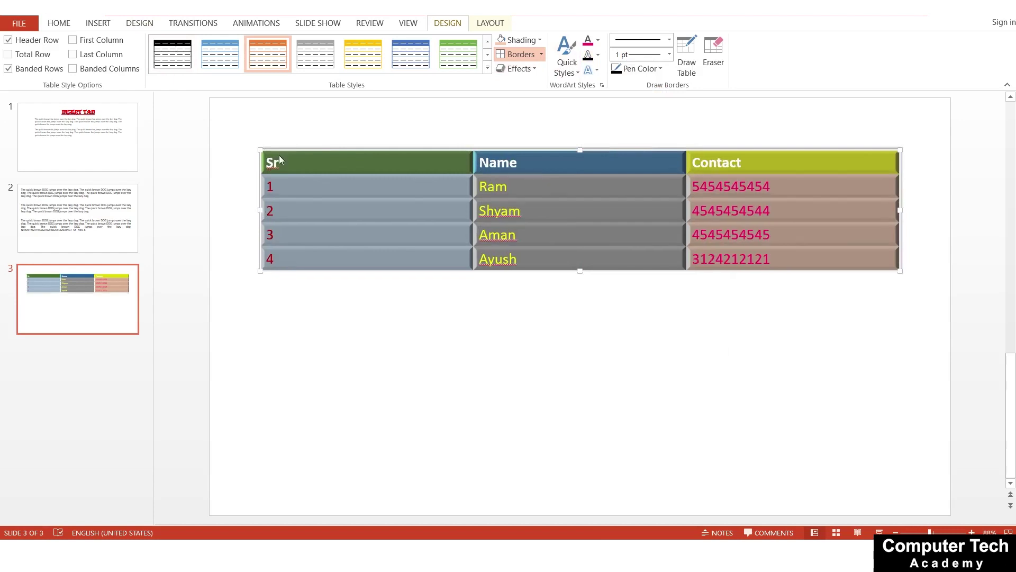
{"action": "key", "text": "ctrl+shift+period"}
{"action": "key", "text": "ctrl+shift+period"}
{"action": "key", "text": "ctrl+shift+period"}
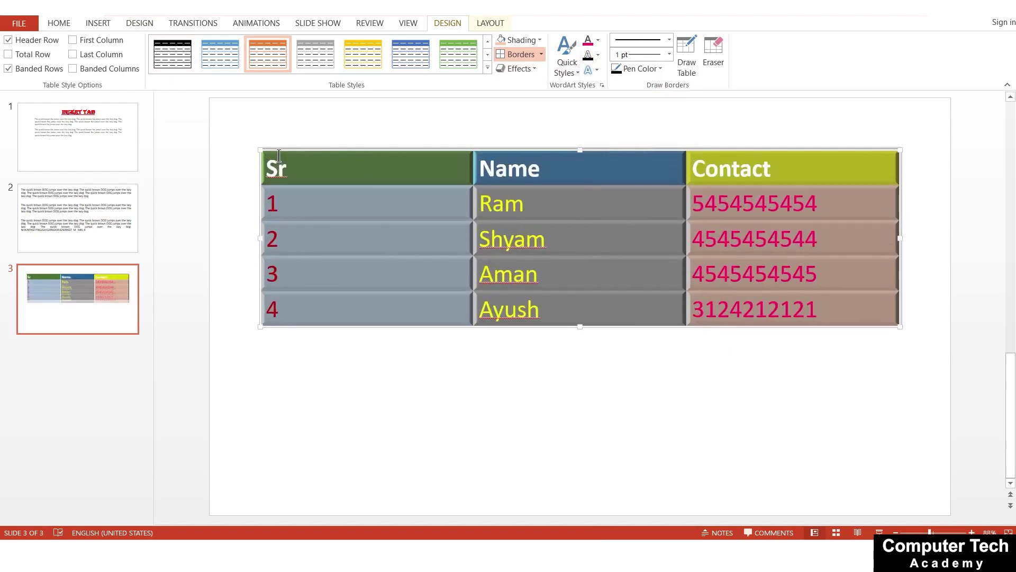
{"action": "left_click", "coordinate": [595, 70]}
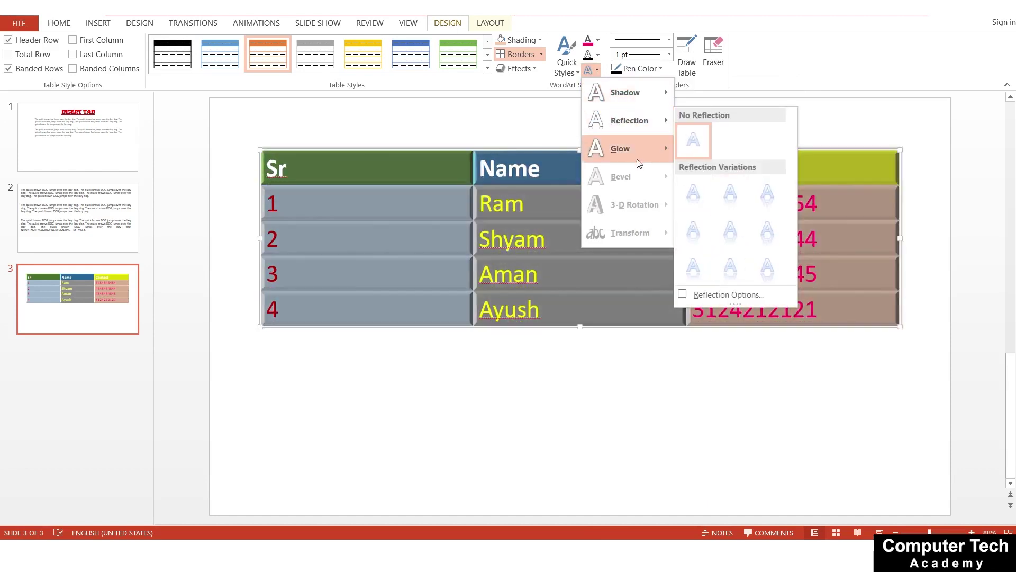
{"action": "mouse_move", "coordinate": [627, 148]}
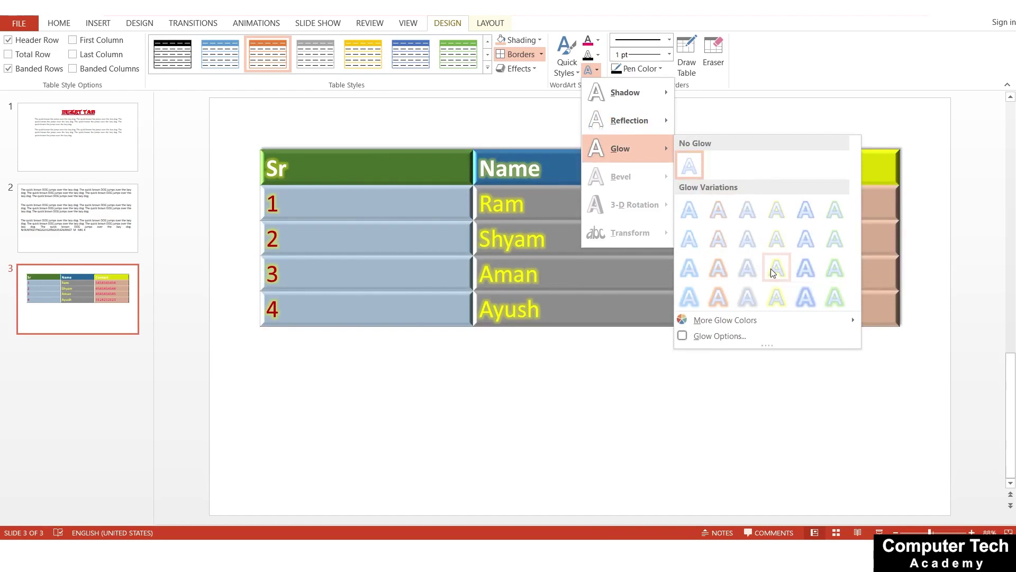
- Give the Name column text a yellow glow
{"action": "left_click", "coordinate": [533, 233]}
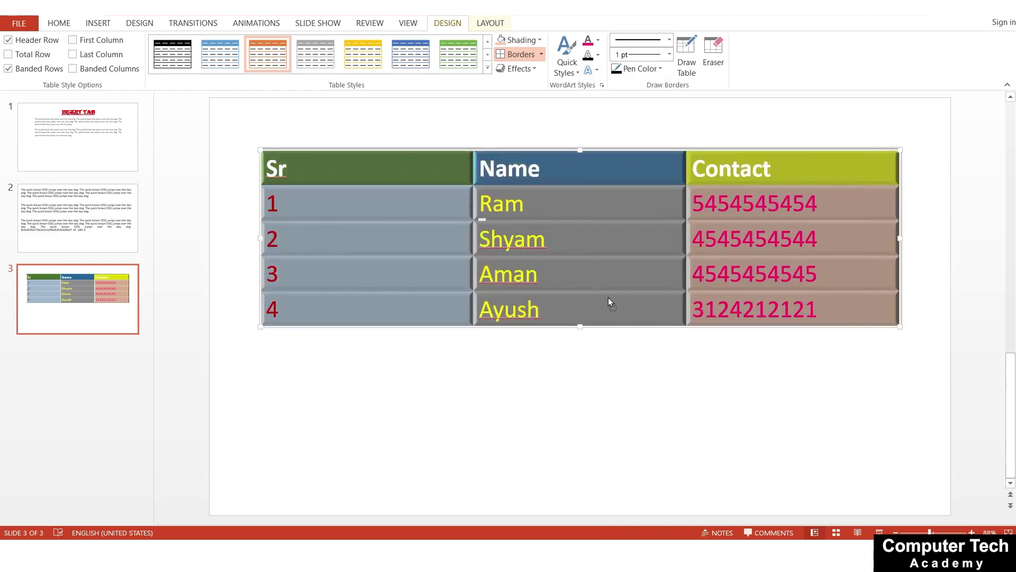
{"action": "left_click", "coordinate": [549, 212]}
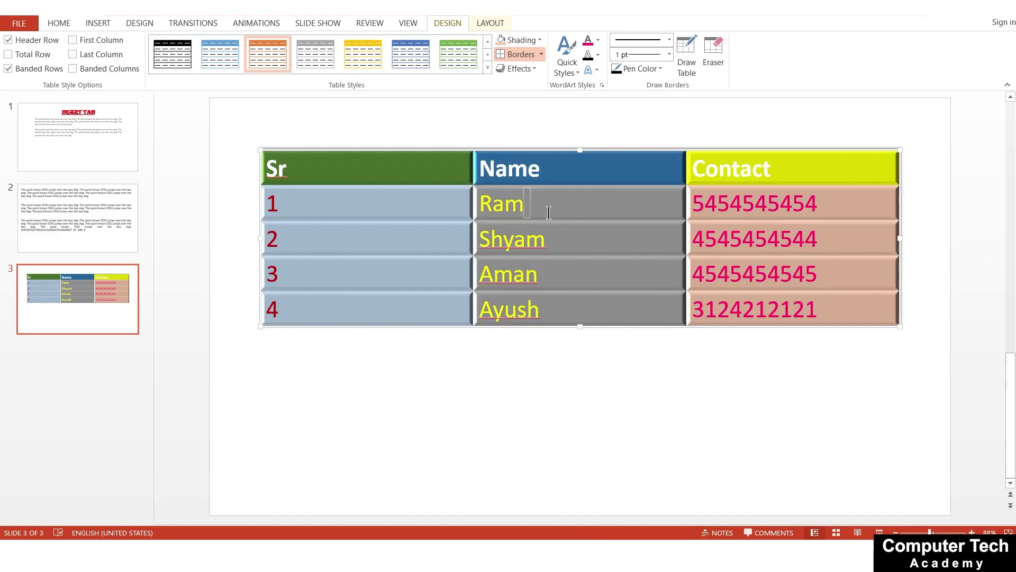
{"action": "left_click", "coordinate": [593, 70]}
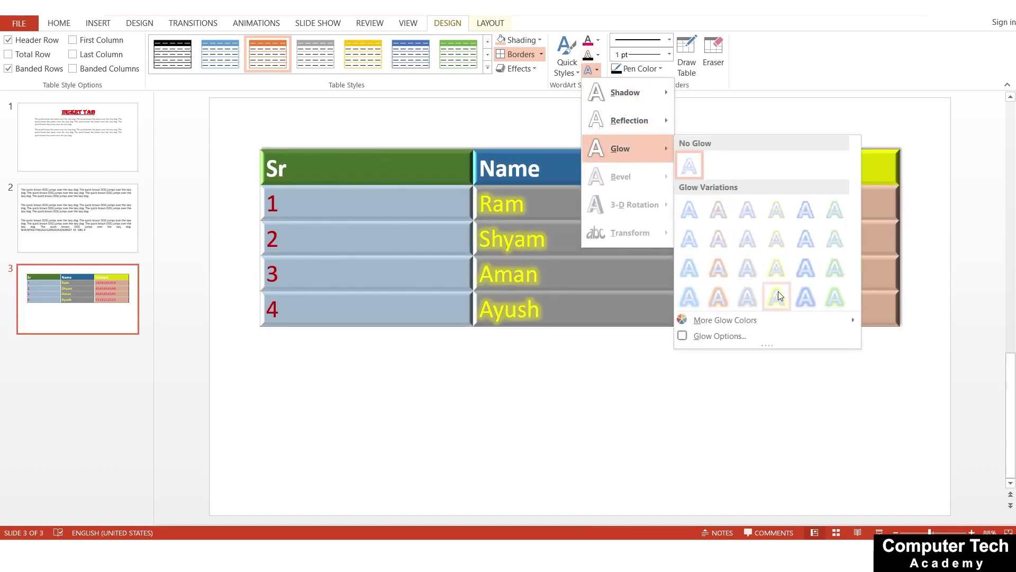
{"action": "left_click", "coordinate": [776, 297]}
- Apply a red glow to the Sr numbers and the Contact numbers
{"action": "left_click_drag", "start_coordinate": [325, 200], "coordinate": [407, 308]}
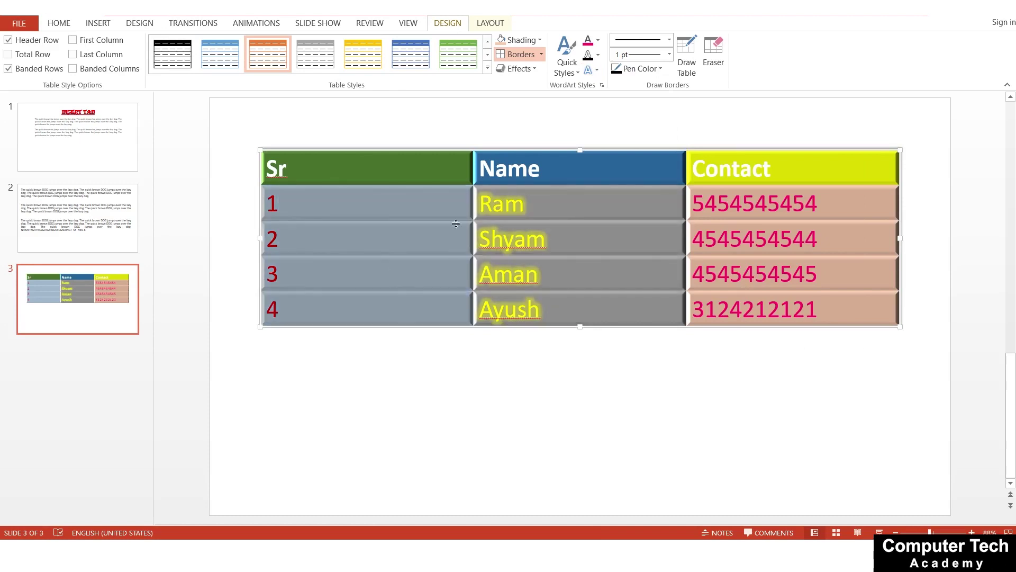
{"action": "left_click", "coordinate": [597, 70]}
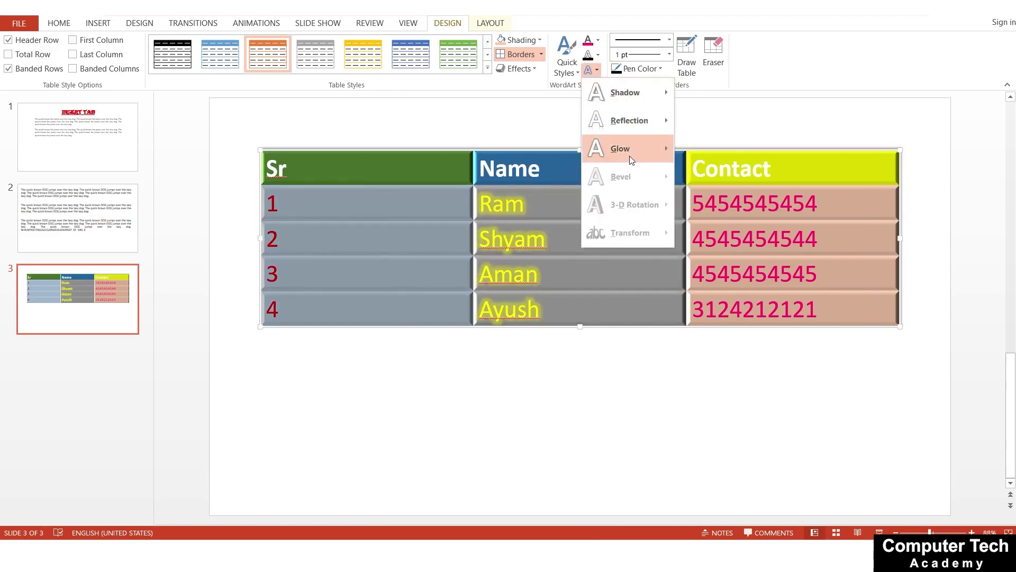
{"action": "left_click", "coordinate": [720, 301]}
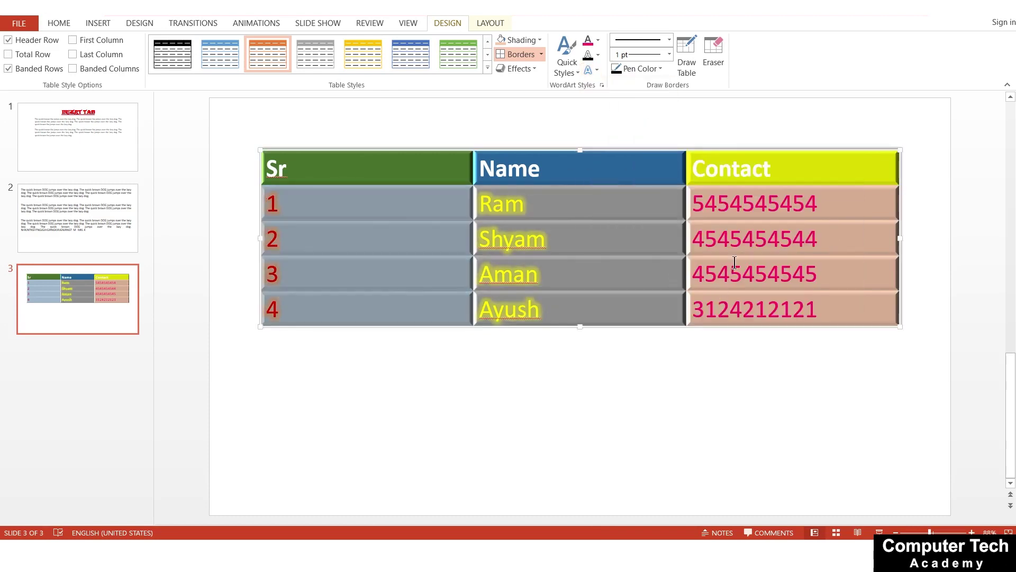
{"action": "left_click", "coordinate": [592, 69]}
{"action": "mouse_move", "coordinate": [620, 148]}
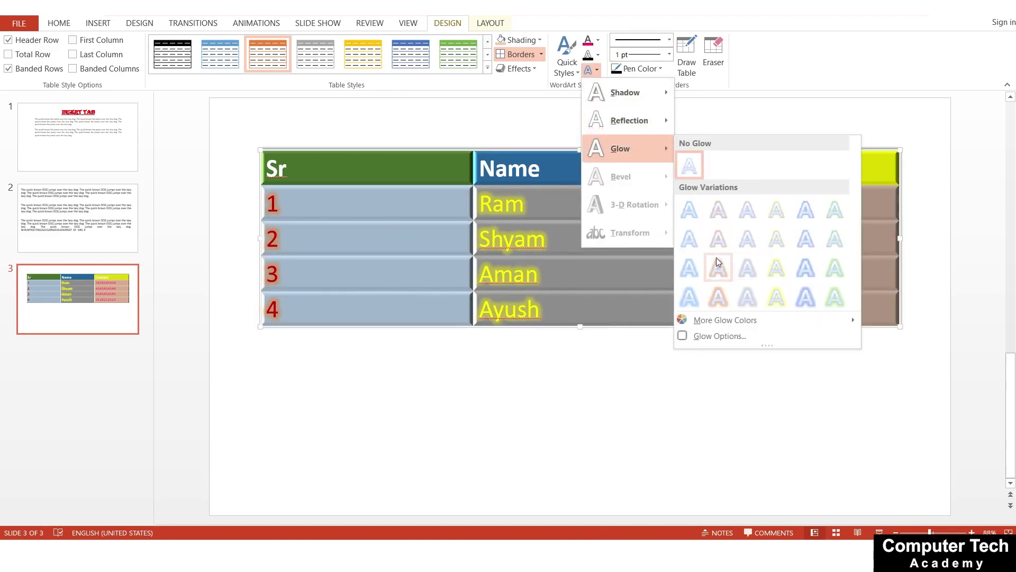
{"action": "left_click", "coordinate": [719, 299]}
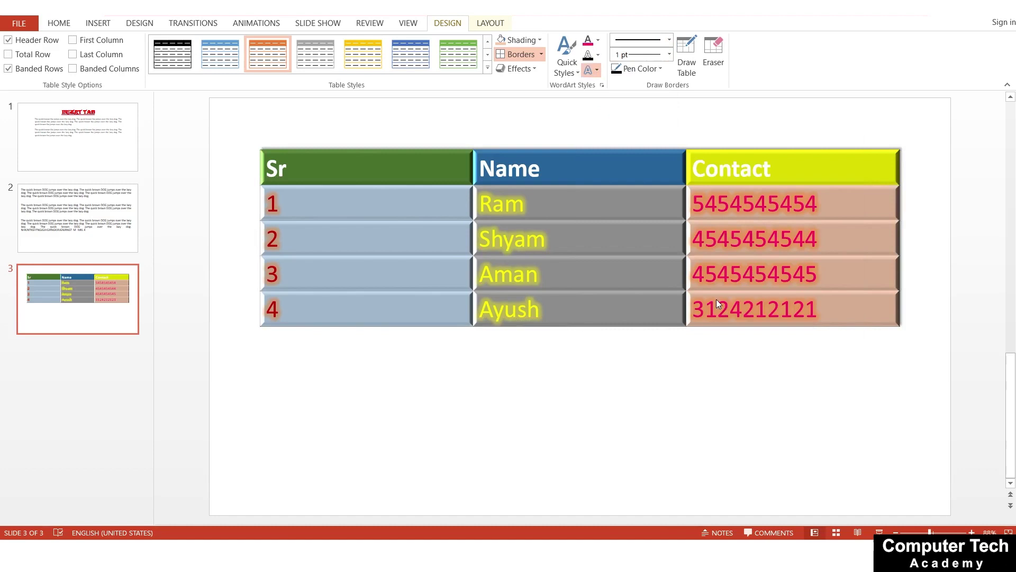
{"action": "left_click", "coordinate": [768, 388]}
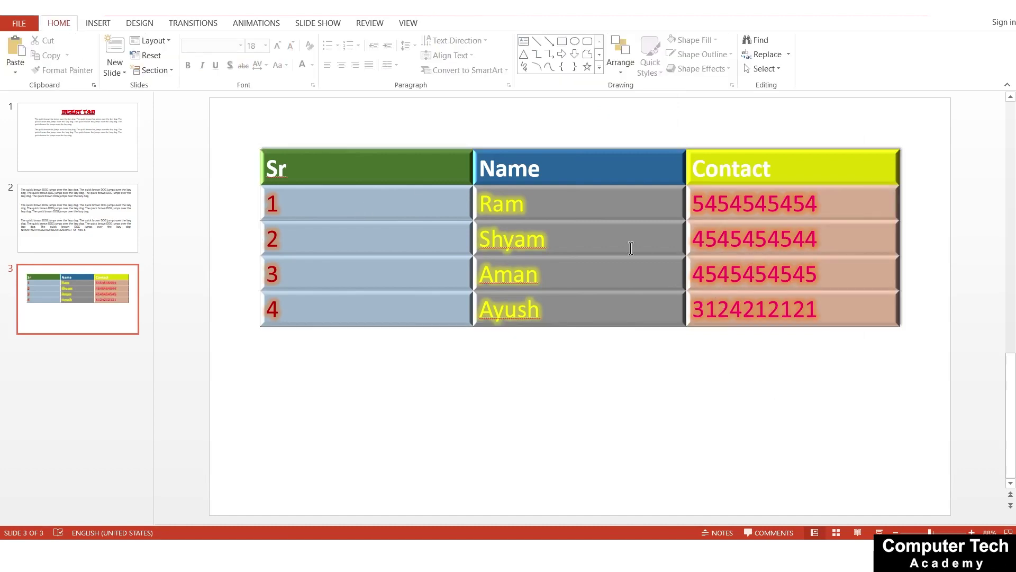
{"action": "left_click", "coordinate": [776, 304]}
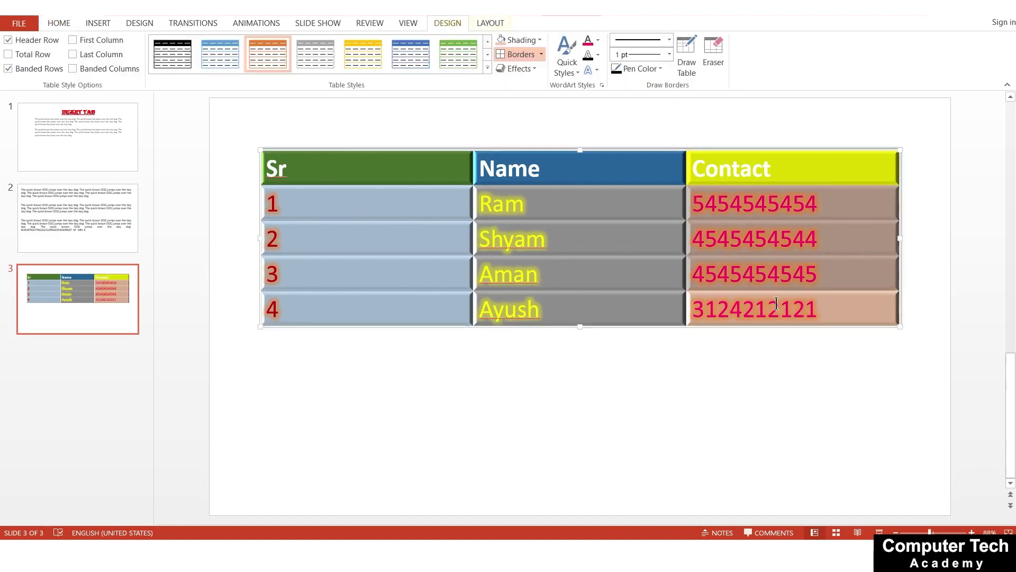
{"action": "left_click", "coordinate": [516, 69]}
{"action": "mouse_move", "coordinate": [538, 120]}
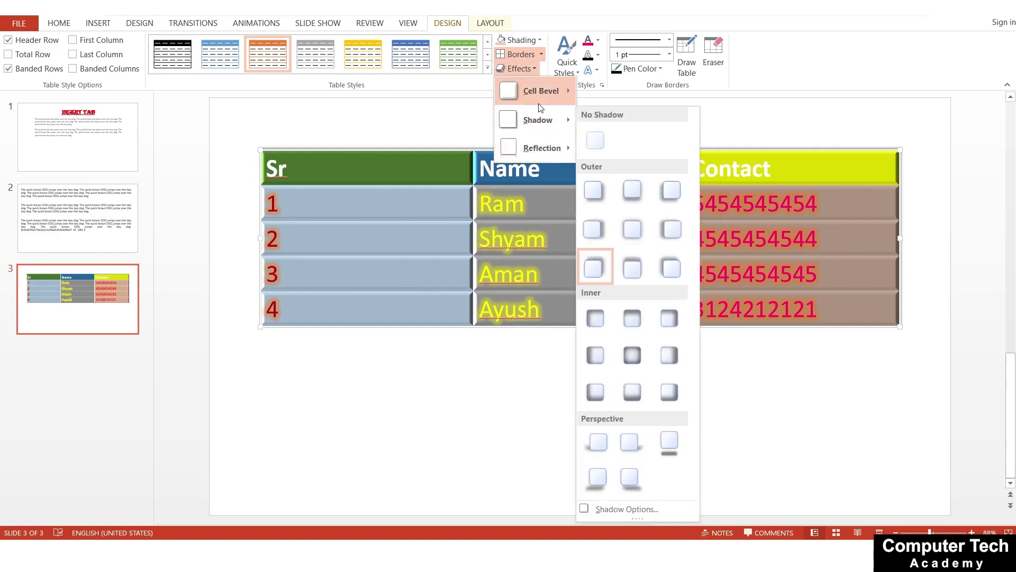
{"action": "left_click", "coordinate": [593, 71]}
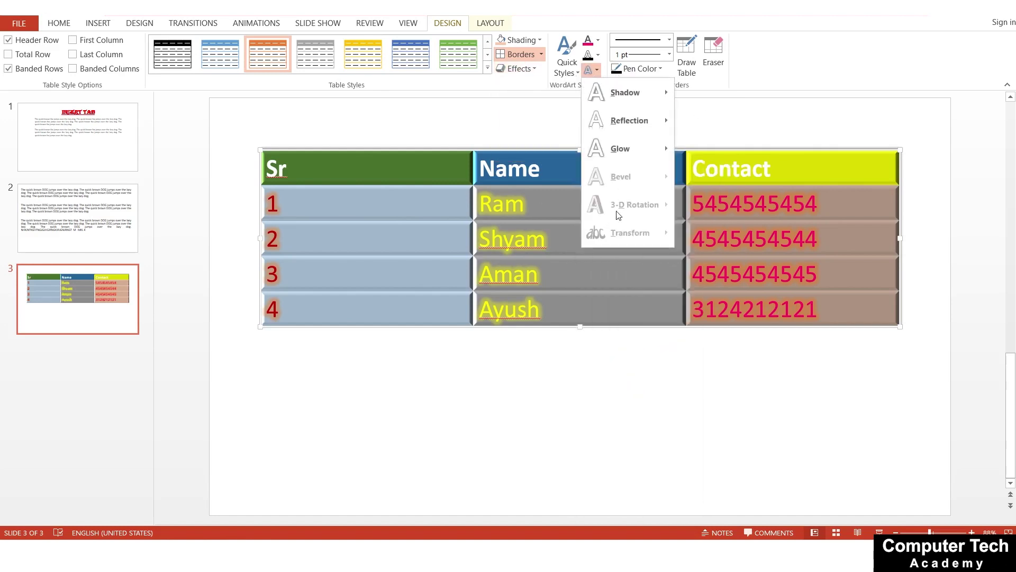
{"action": "left_click", "coordinate": [634, 307]}
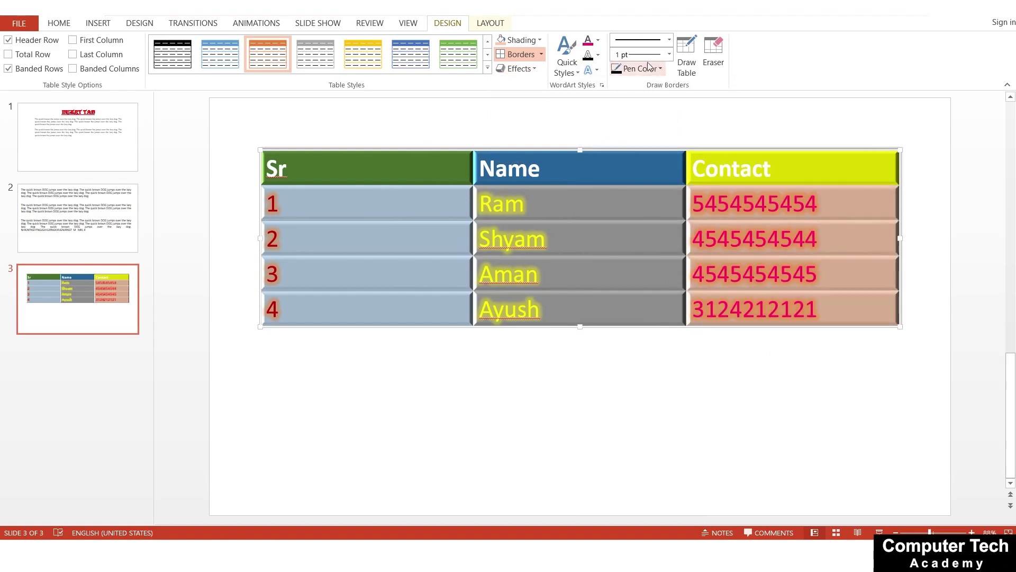
{"action": "left_click", "coordinate": [600, 71]}
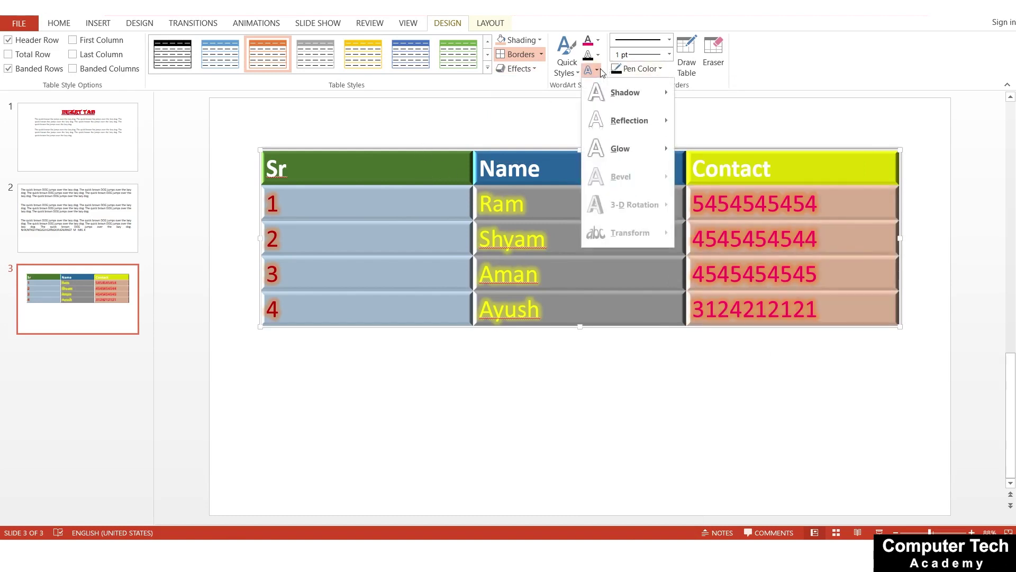
{"action": "left_click", "coordinate": [519, 266]}
{"action": "left_click", "coordinate": [389, 172]}
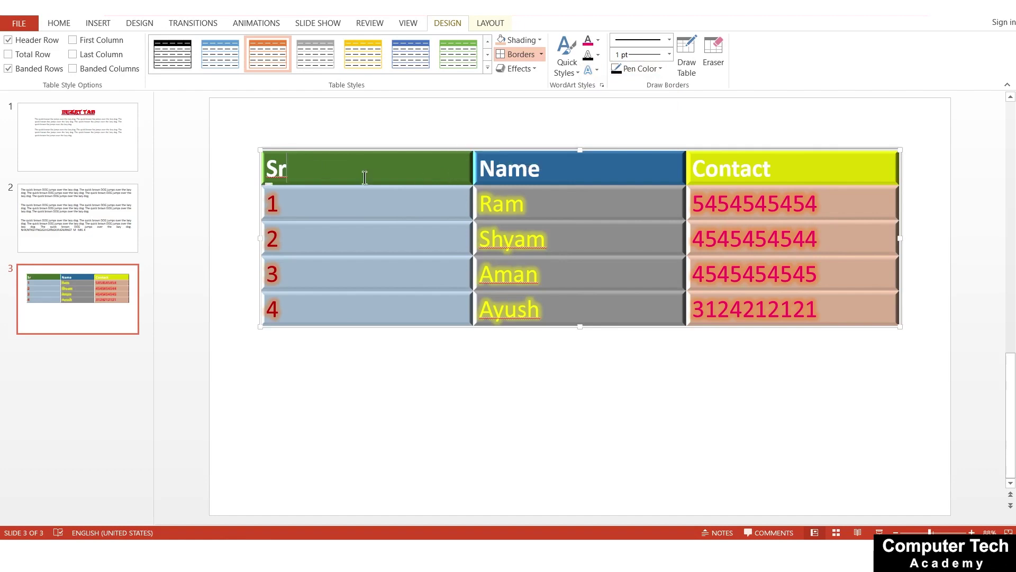
{"action": "left_click", "coordinate": [597, 71]}
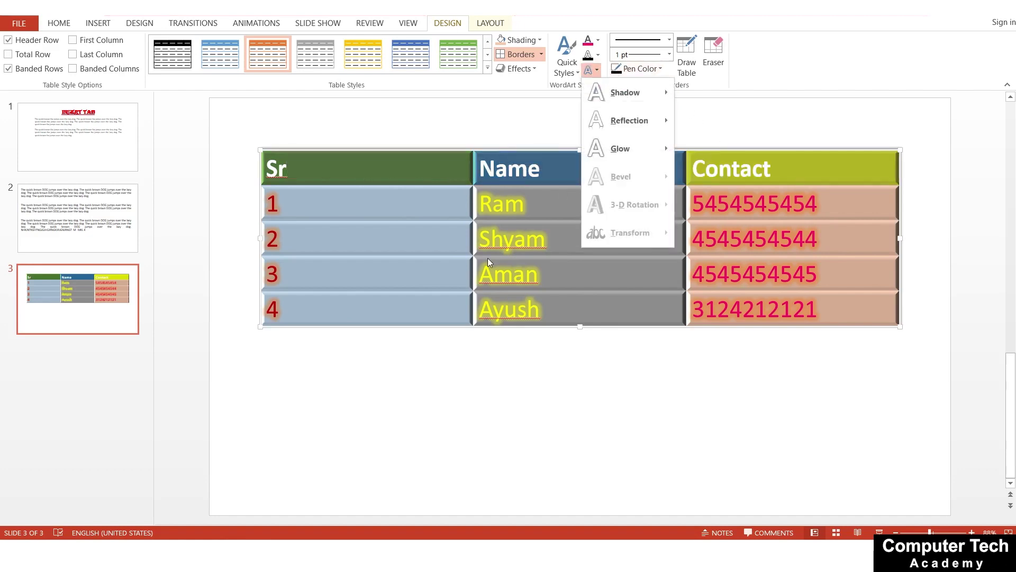
{"action": "left_click", "coordinate": [543, 168]}
{"action": "left_click", "coordinate": [616, 199]}
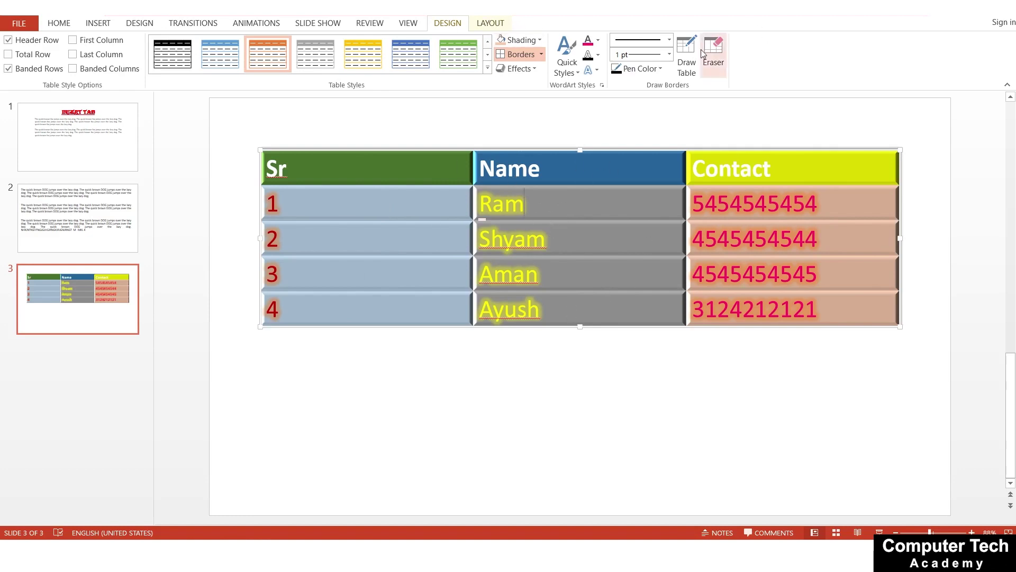
- Set the table pen to red 3 pt dashed, split the Sr column, and draw a box below
{"action": "left_click", "coordinate": [688, 71]}
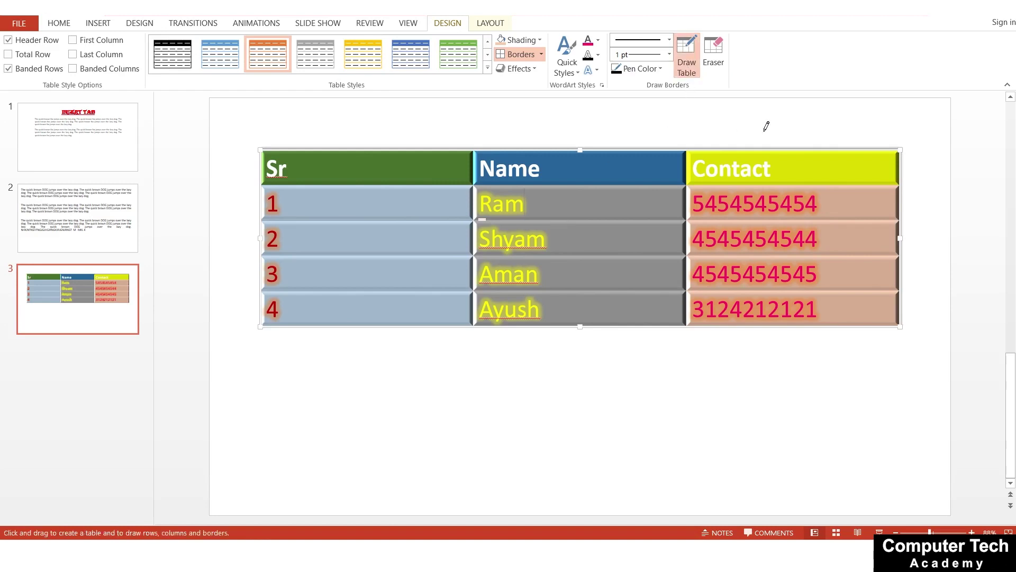
{"action": "left_click", "coordinate": [669, 41]}
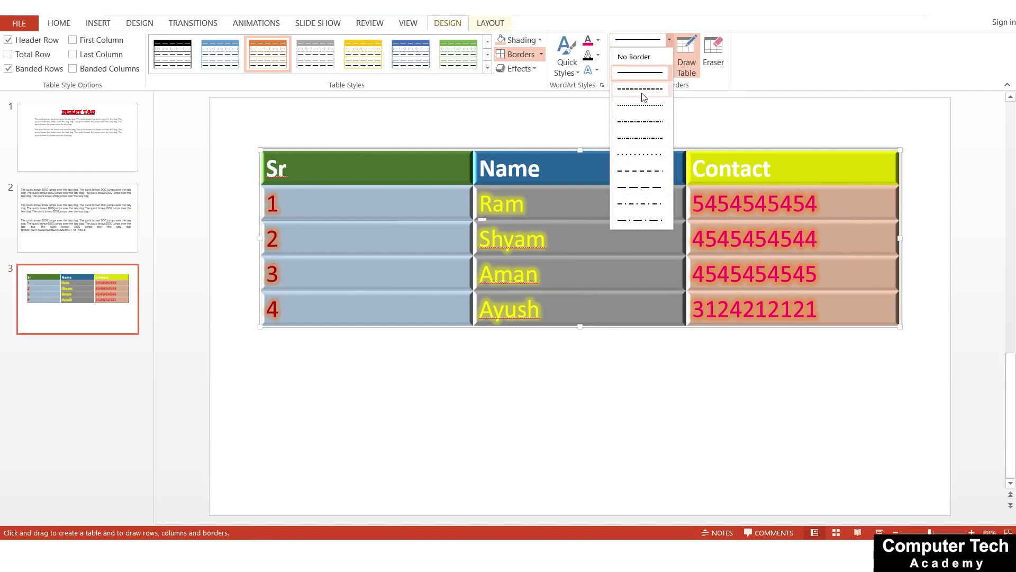
{"action": "left_click", "coordinate": [644, 94]}
{"action": "left_click", "coordinate": [670, 55]}
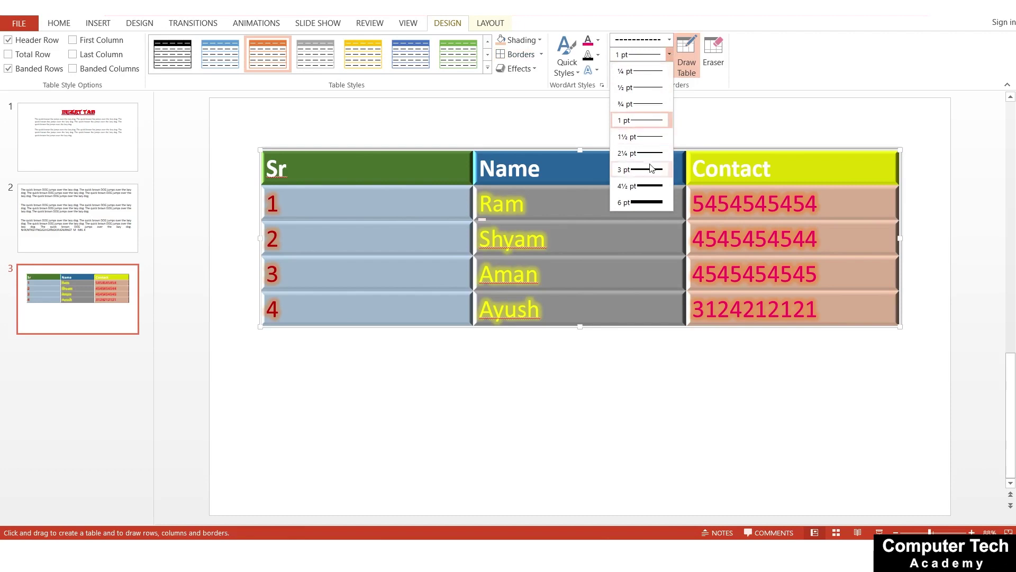
{"action": "left_click", "coordinate": [649, 169]}
{"action": "left_click", "coordinate": [660, 69]}
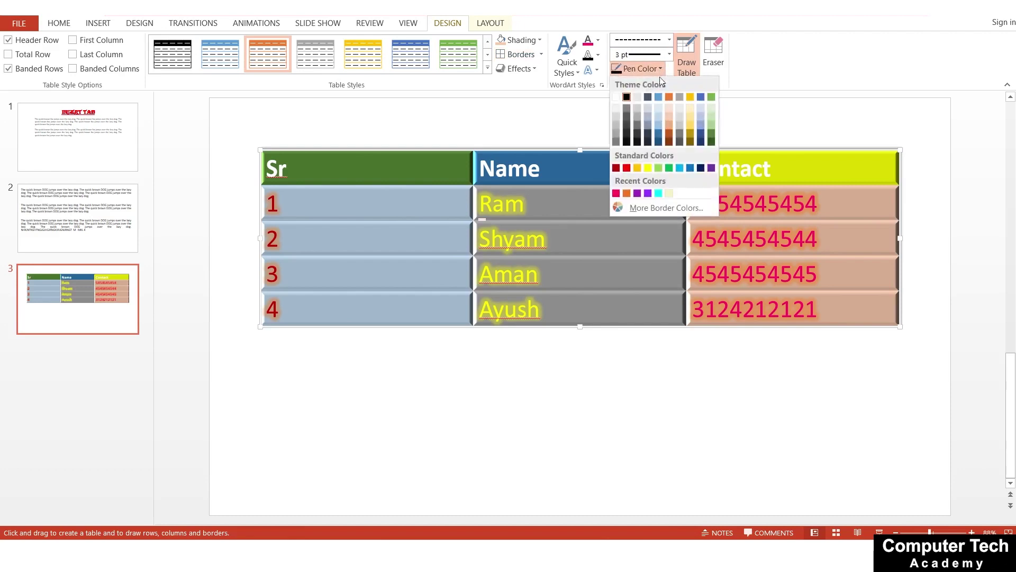
{"action": "left_click", "coordinate": [627, 169]}
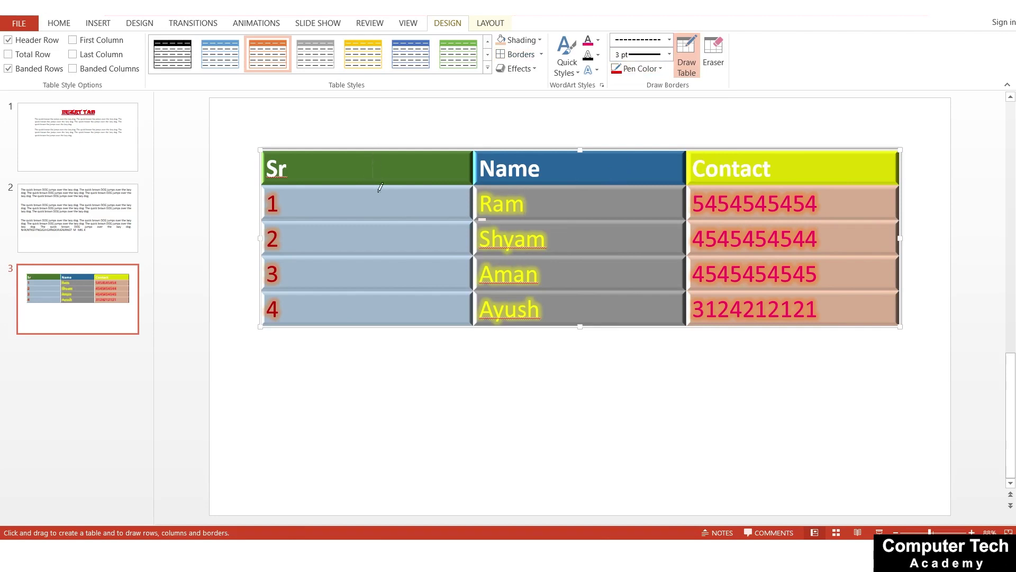
{"action": "left_click_drag", "start_coordinate": [380, 187], "coordinate": [401, 301]}
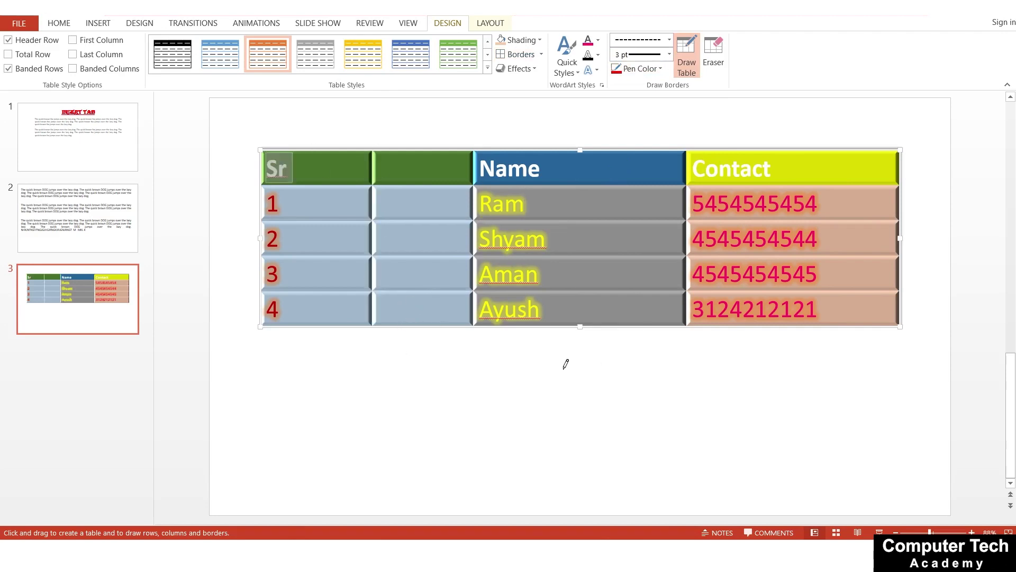
{"action": "left_click_drag", "start_coordinate": [335, 372], "coordinate": [727, 450]}
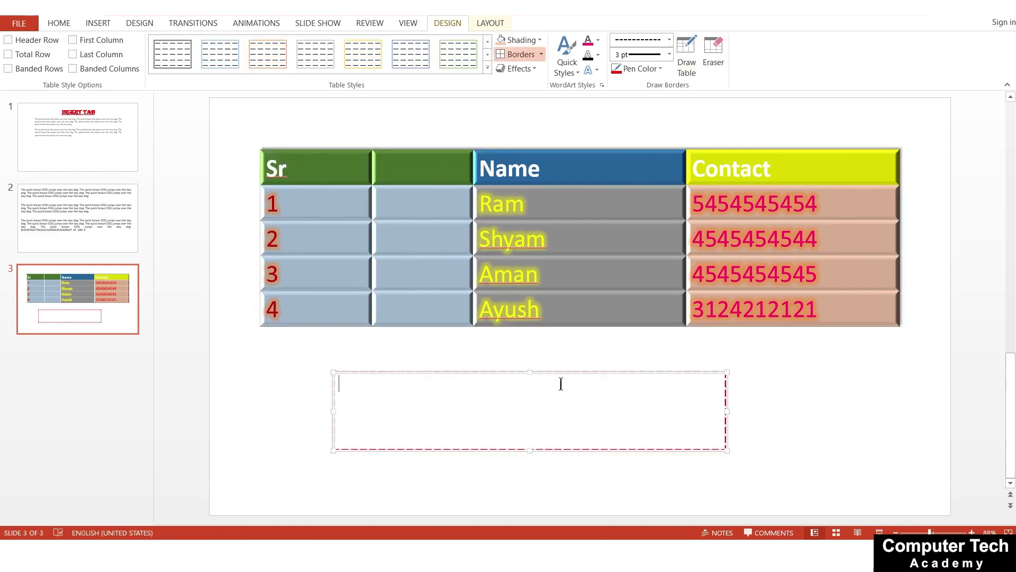
- Select the empty dashed box and change the border pen colour to dark gold
{"action": "left_click", "coordinate": [777, 418]}
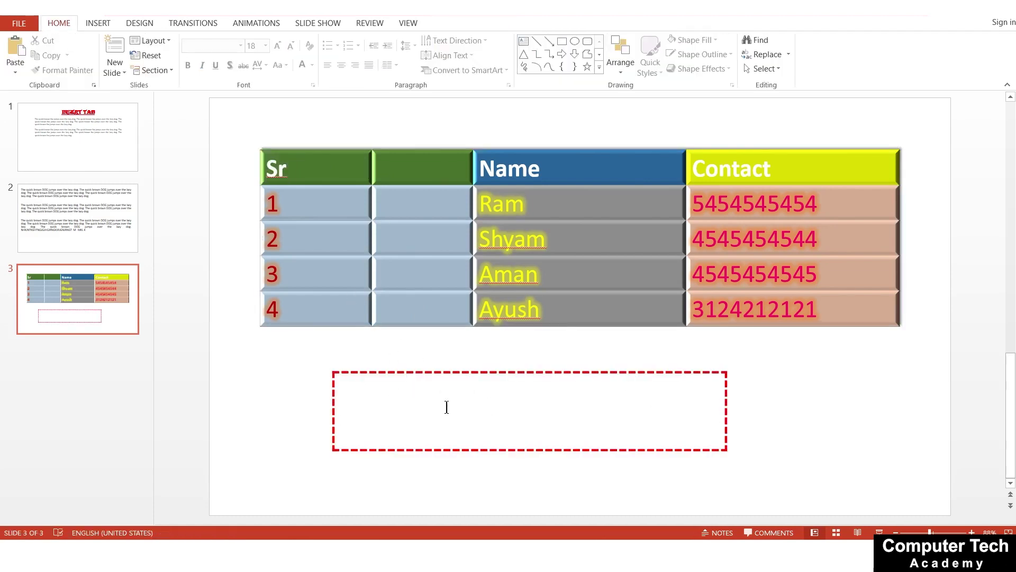
{"action": "left_click", "coordinate": [699, 377]}
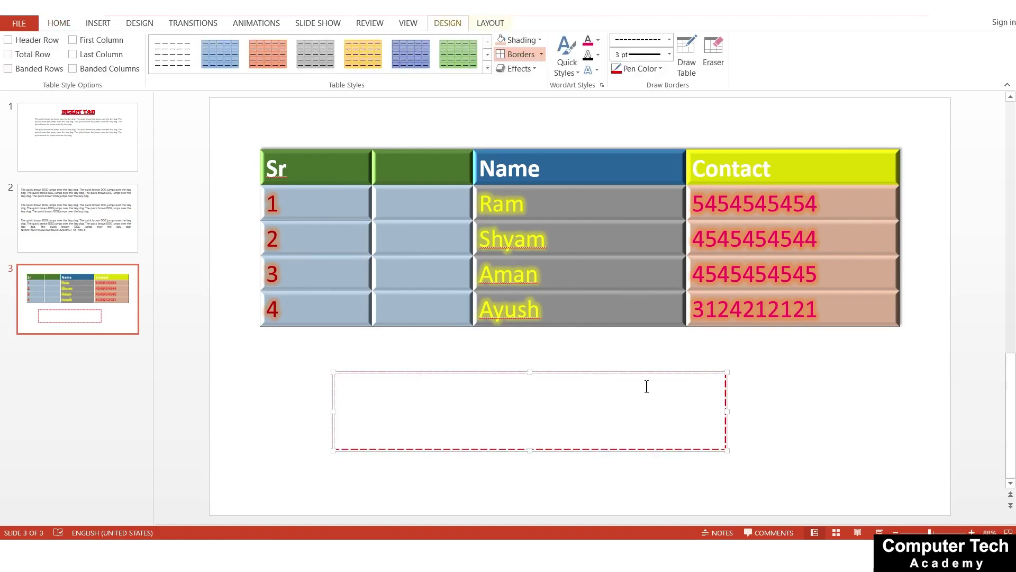
{"action": "left_click", "coordinate": [660, 69]}
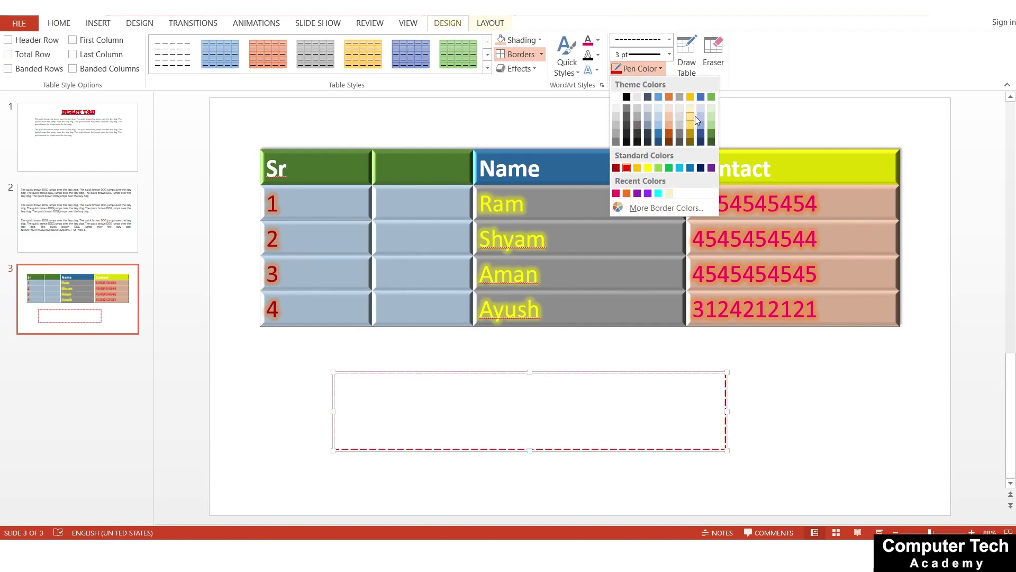
{"action": "left_click", "coordinate": [688, 130]}
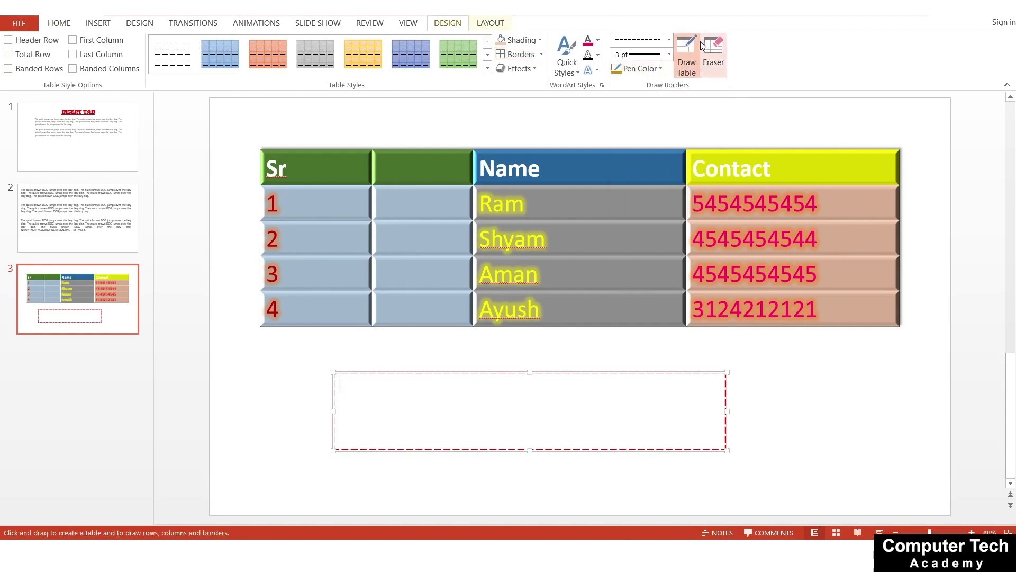
{"action": "left_click", "coordinate": [691, 60]}
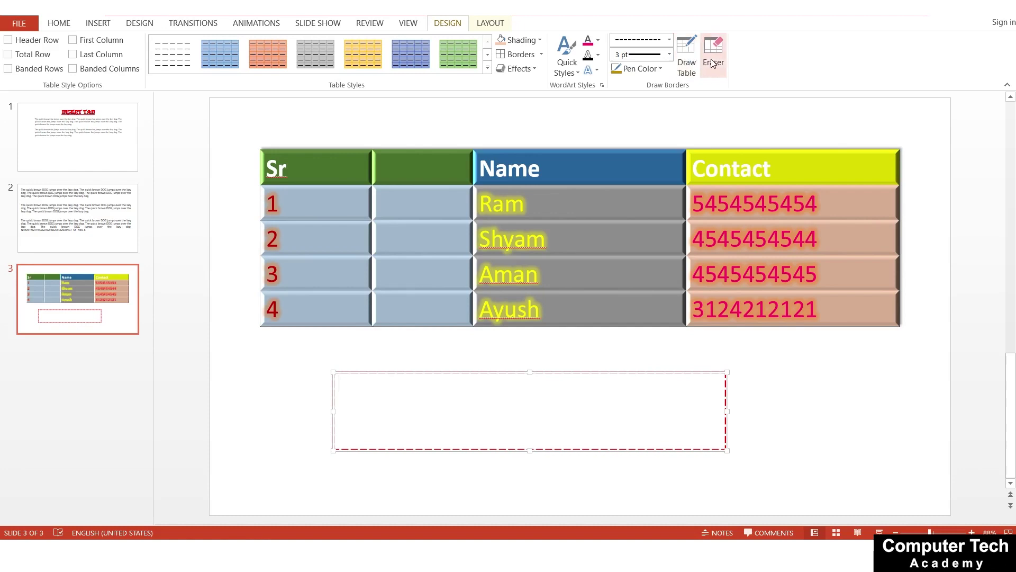
- Erase all borders of the empty box below the table with the Eraser
{"action": "left_click", "coordinate": [713, 61]}
{"action": "left_click", "coordinate": [592, 375]}
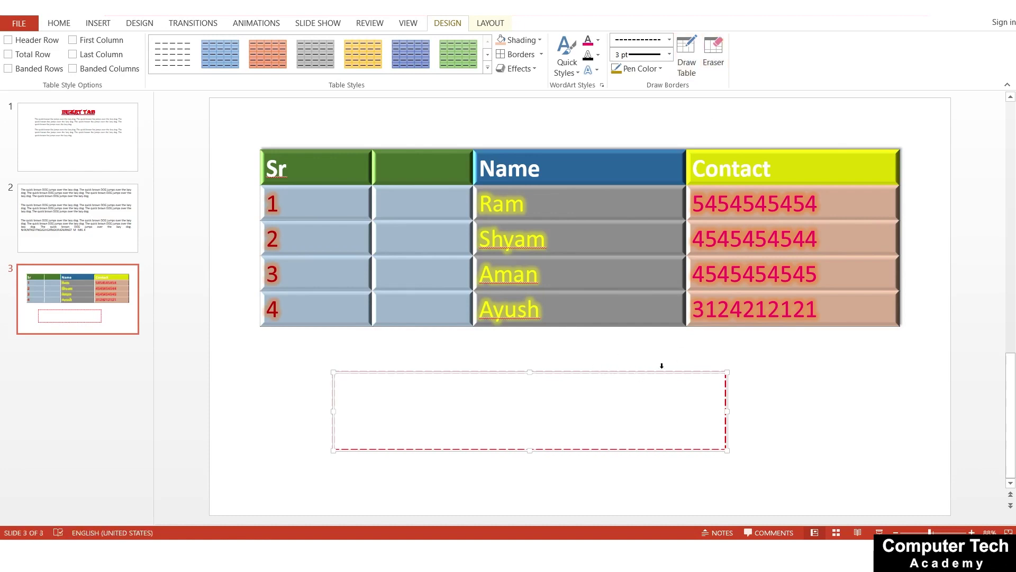
{"action": "left_click", "coordinate": [714, 53]}
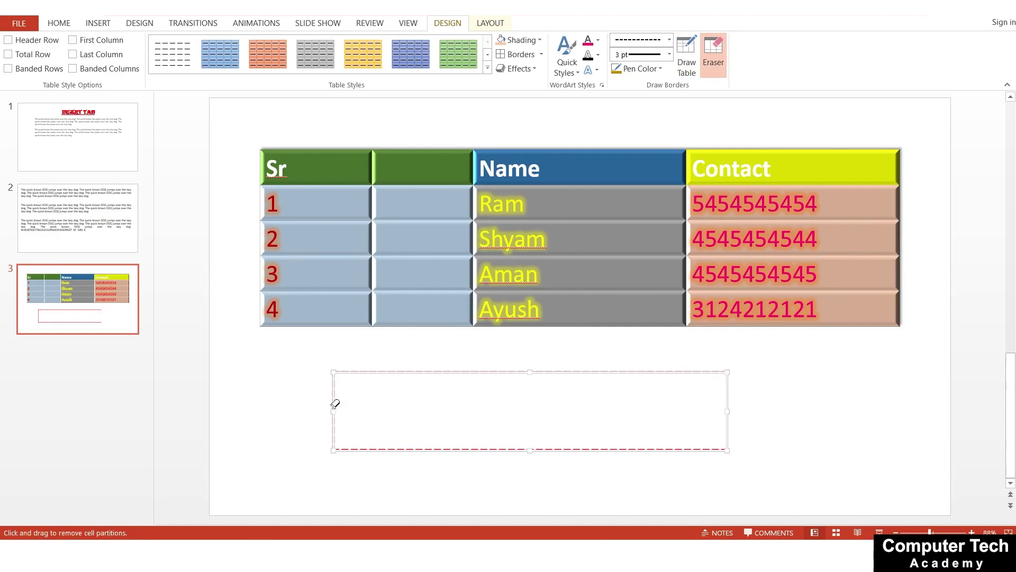
{"action": "left_click_drag", "start_coordinate": [333, 386], "coordinate": [334, 437]}
{"action": "left_click_drag", "start_coordinate": [318, 356], "coordinate": [539, 458]}
{"action": "left_click", "coordinate": [545, 436]}
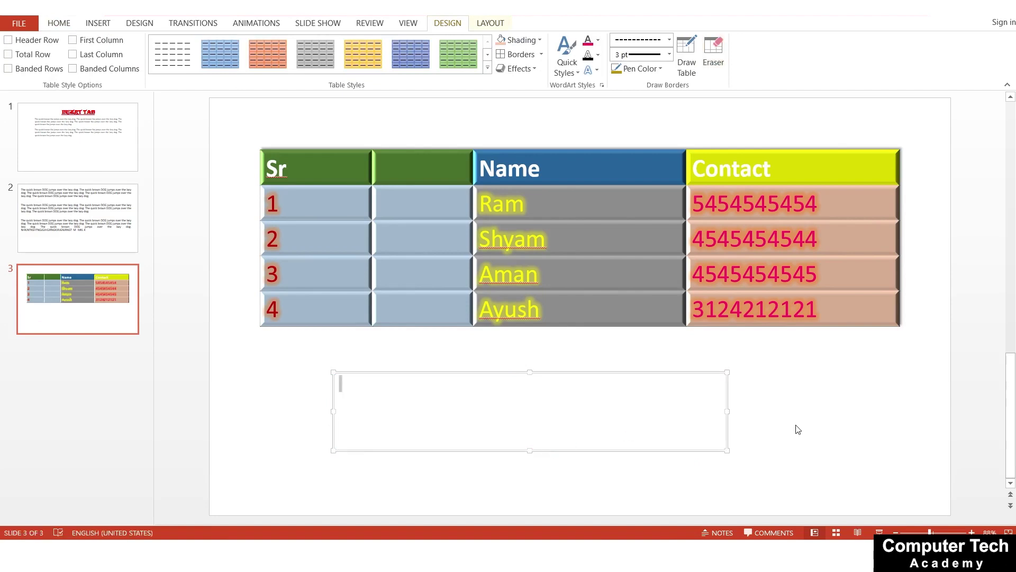
{"action": "left_click", "coordinate": [784, 399]}
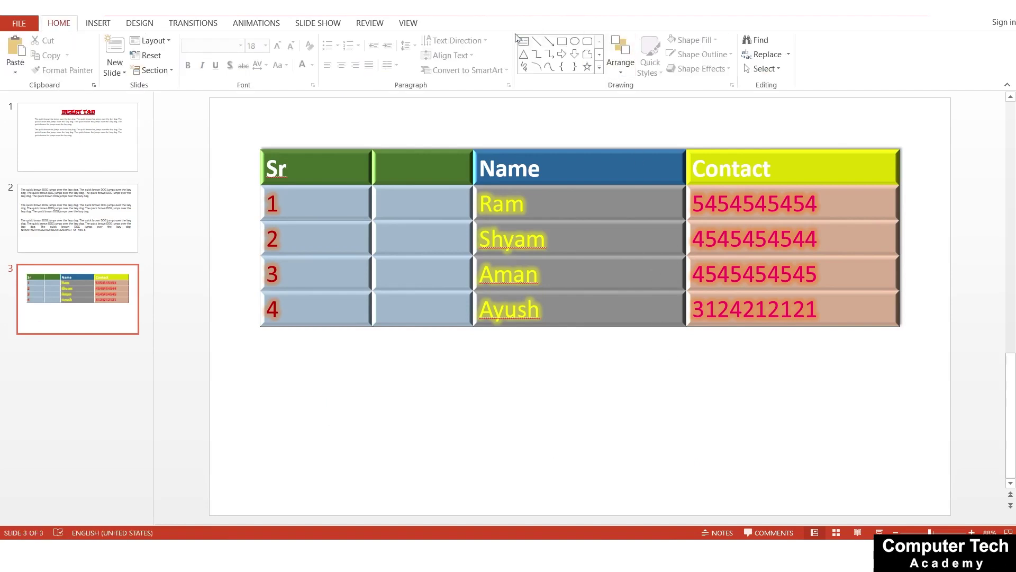
- Erase the divider between the Sr and blank columns in the header and body rows
{"action": "left_click", "coordinate": [455, 250]}
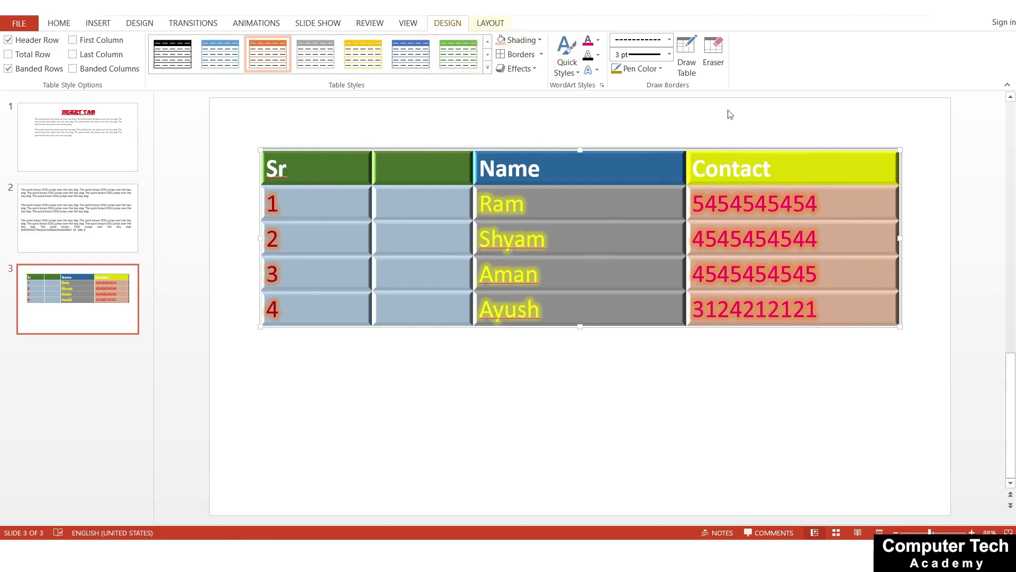
{"action": "left_click", "coordinate": [714, 56]}
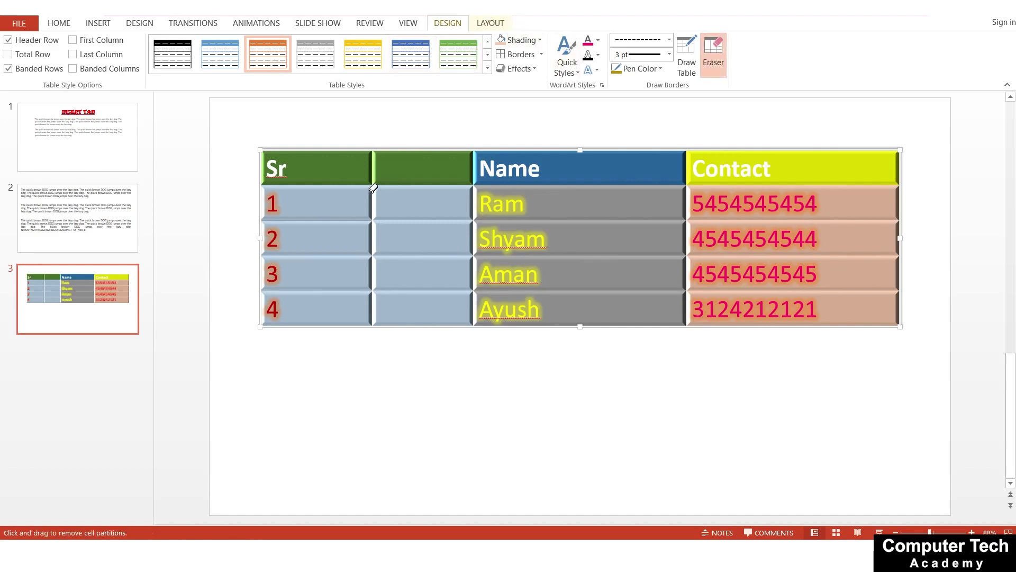
{"action": "left_click_drag", "start_coordinate": [373, 188], "coordinate": [374, 317]}
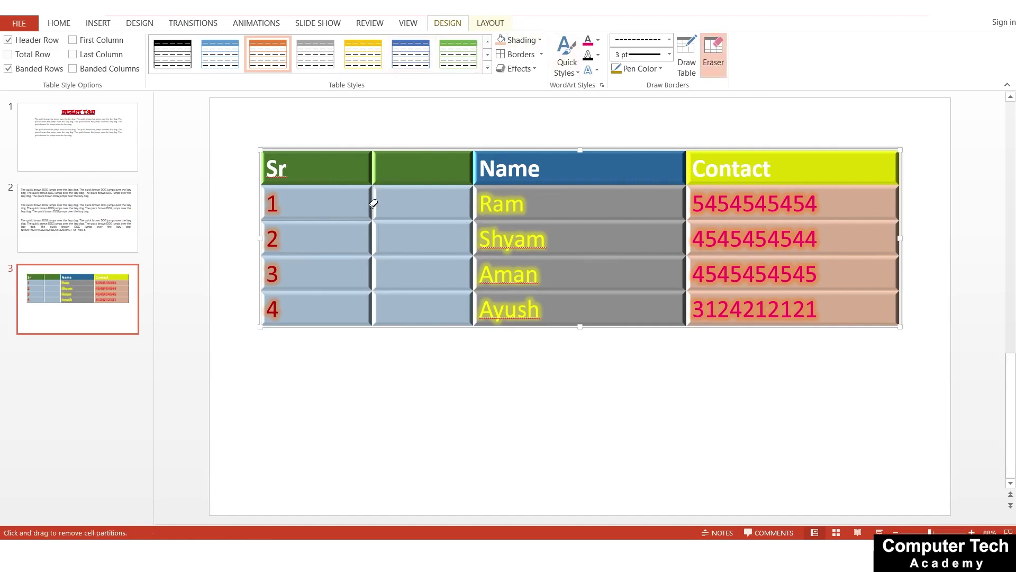
{"action": "left_click", "coordinate": [373, 168]}
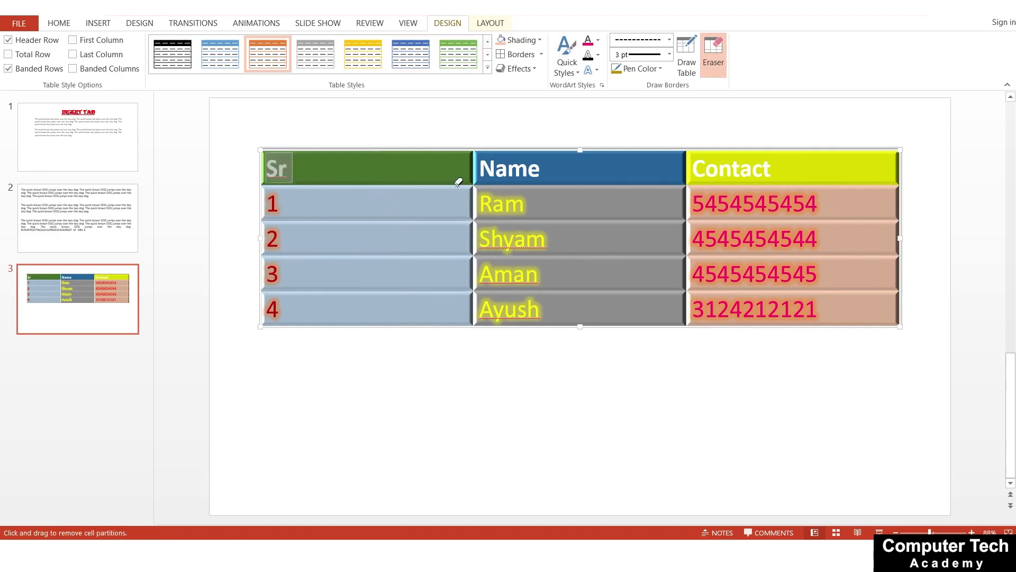
{"action": "left_click", "coordinate": [722, 66]}
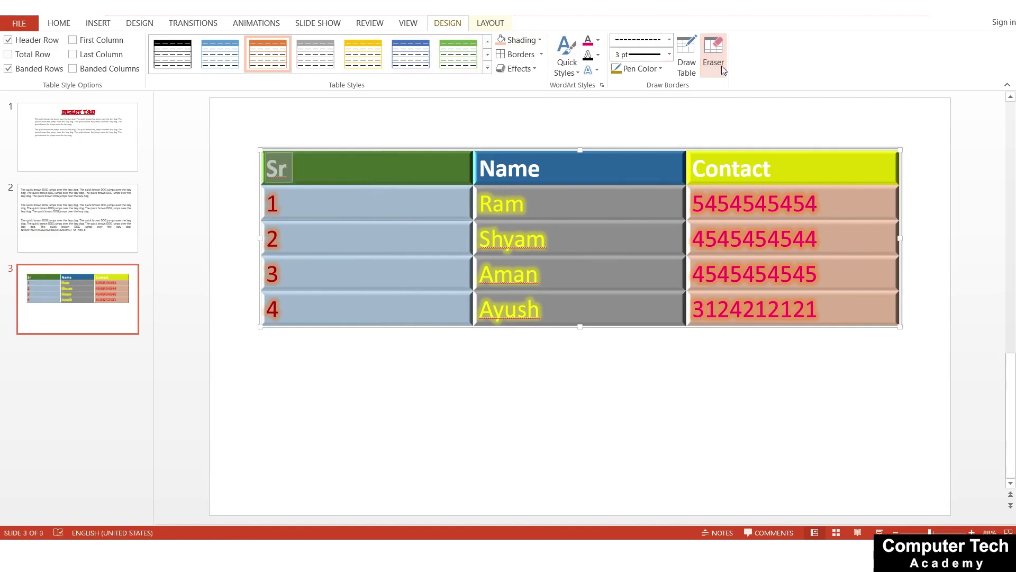
{"action": "left_click", "coordinate": [491, 24]}
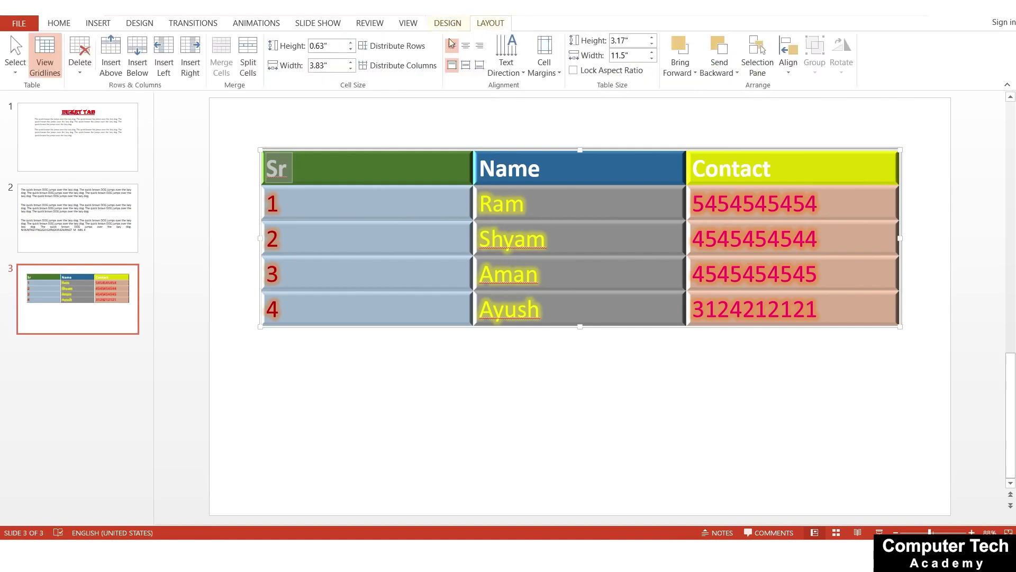
{"action": "left_click", "coordinate": [14, 72]}
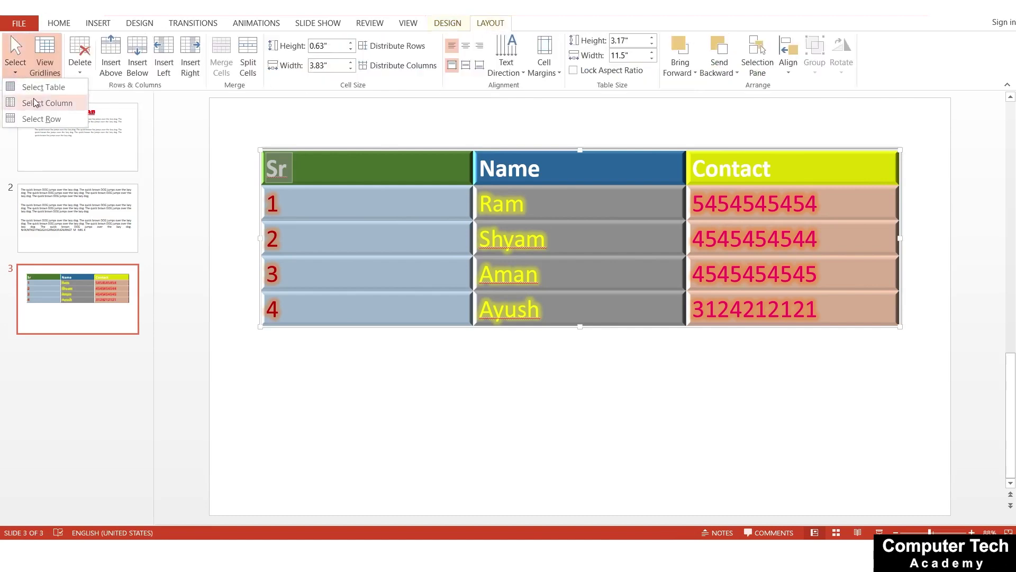
{"action": "left_click", "coordinate": [48, 87]}
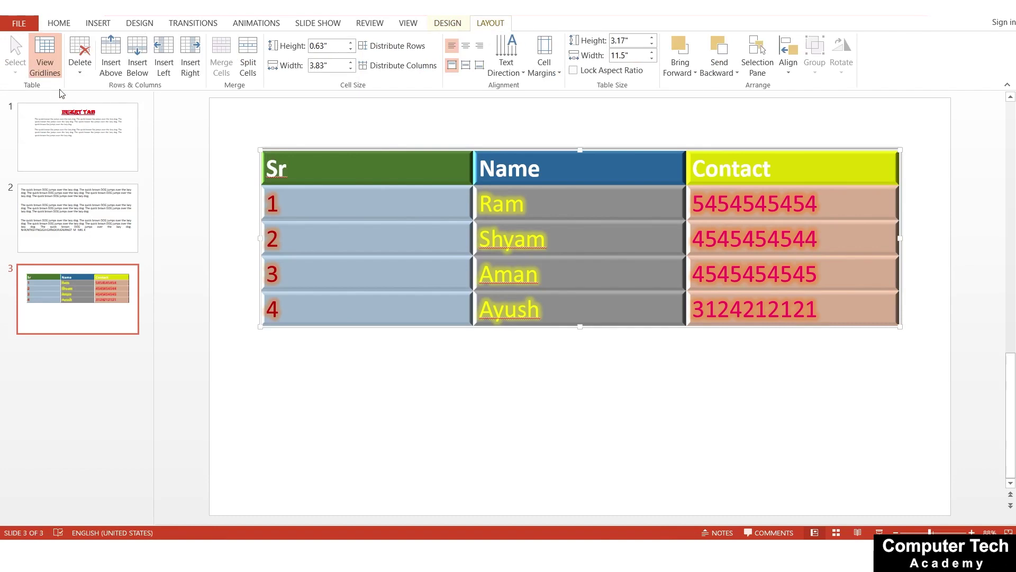
{"action": "left_click", "coordinate": [393, 130]}
{"action": "left_click", "coordinate": [379, 162]}
{"action": "left_click", "coordinate": [415, 328]}
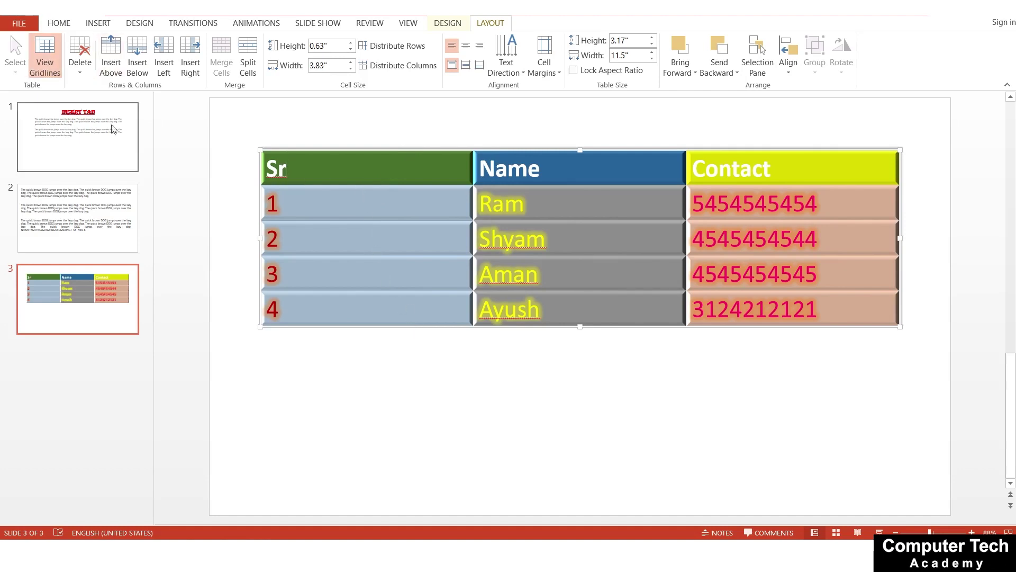
{"action": "left_click", "coordinate": [308, 203]}
{"action": "left_click", "coordinate": [15, 66]}
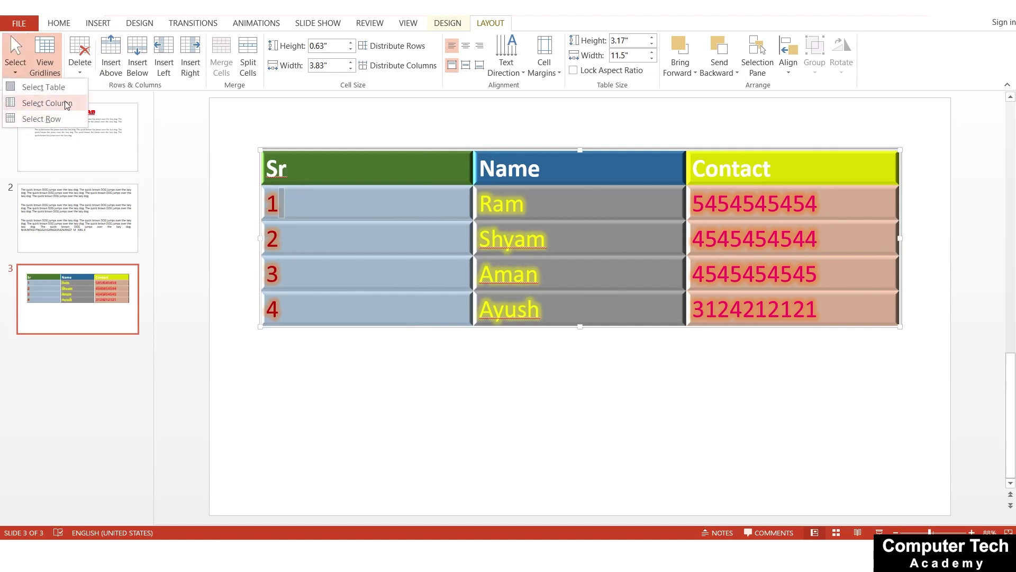
{"action": "left_click", "coordinate": [66, 105]}
{"action": "left_click", "coordinate": [364, 201]}
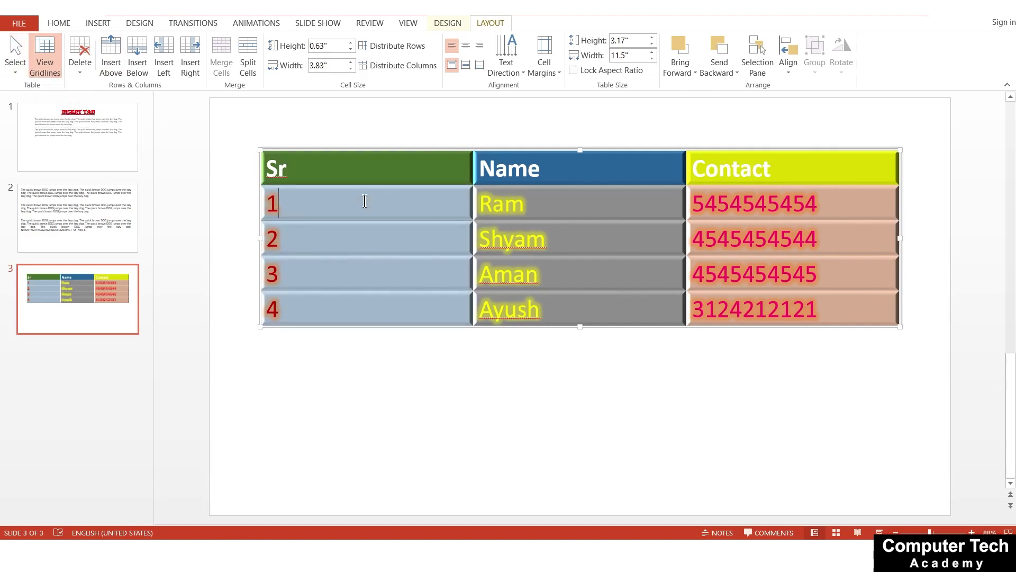
{"action": "left_click", "coordinate": [16, 66]}
{"action": "left_click", "coordinate": [21, 119]}
{"action": "left_click", "coordinate": [547, 265]}
{"action": "left_click", "coordinate": [44, 46]}
{"action": "left_click", "coordinate": [45, 46]}
{"action": "left_click_drag", "start_coordinate": [381, 202], "coordinate": [403, 283]}
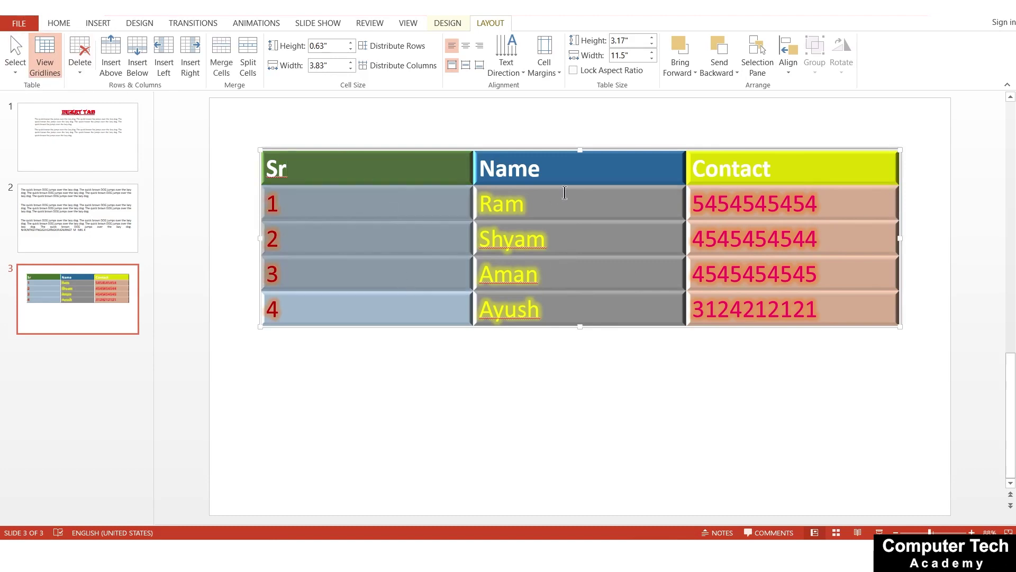
{"action": "left_click", "coordinate": [578, 184]}
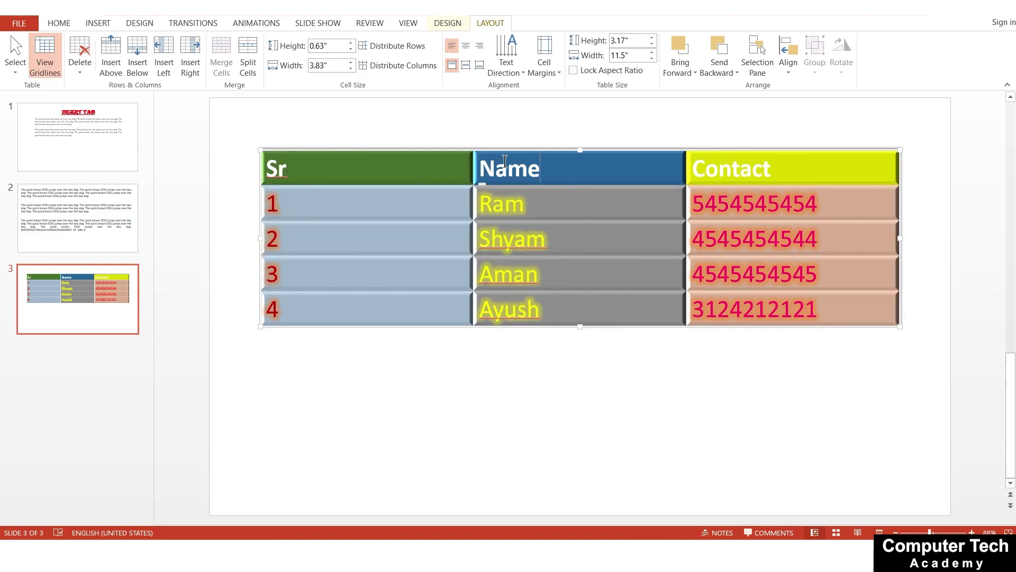
{"action": "left_click_drag", "start_coordinate": [505, 164], "coordinate": [579, 312]}
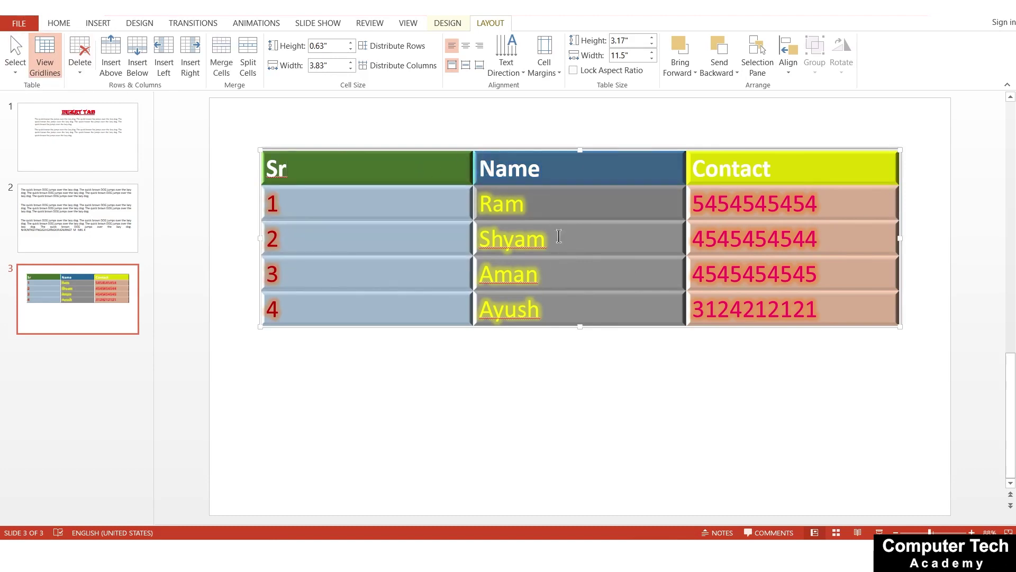
{"action": "left_click", "coordinate": [572, 172]}
{"action": "left_click", "coordinate": [80, 63]}
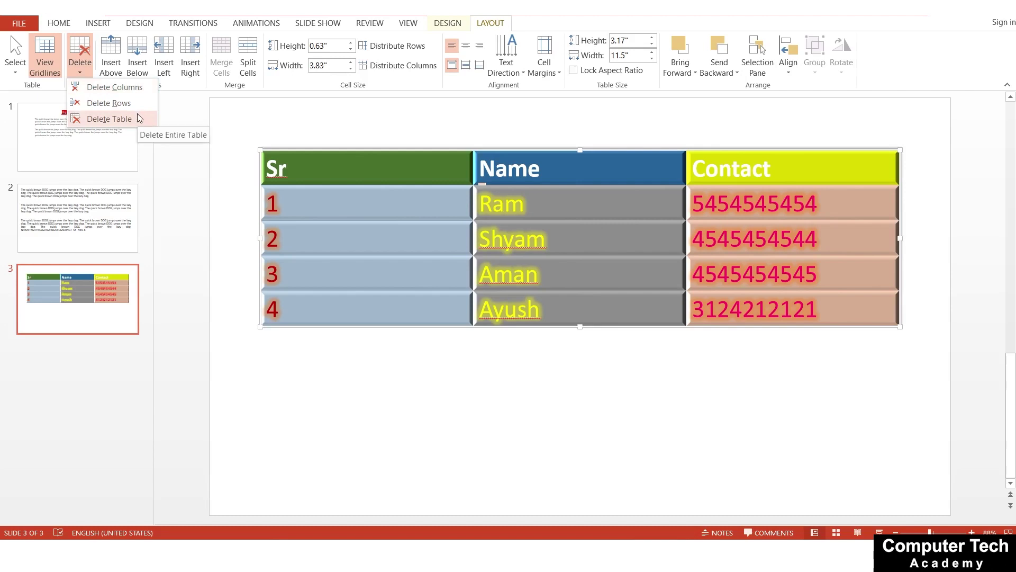
{"action": "left_click", "coordinate": [130, 91]}
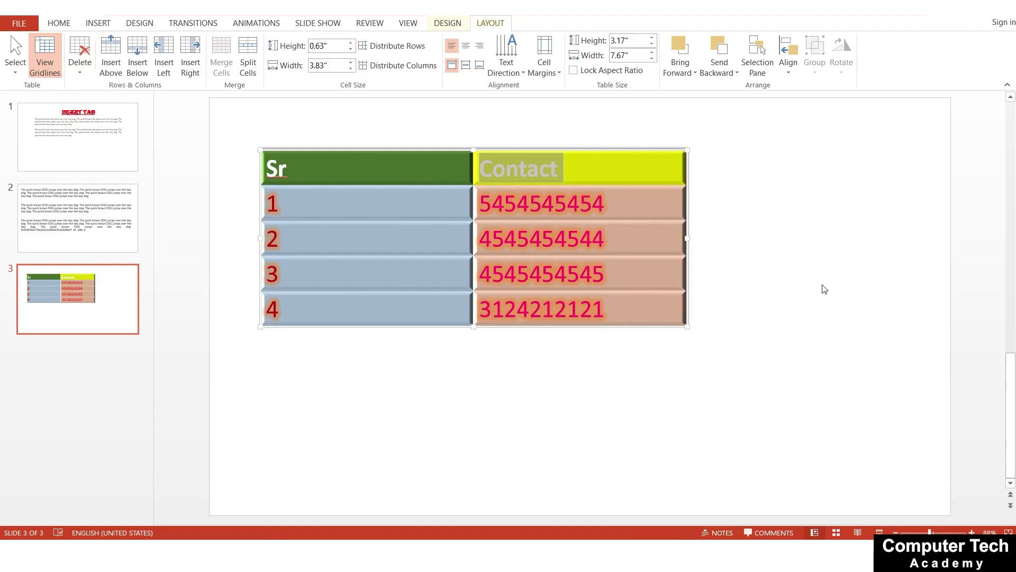
{"action": "key", "text": "ctrl+z"}
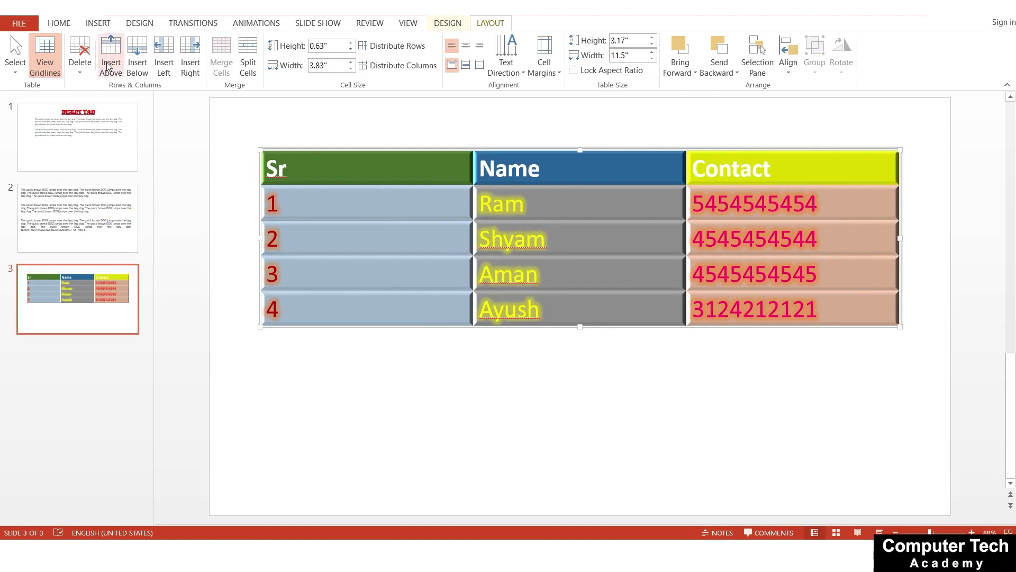
- Insert an empty row below Ram's first data row
{"action": "left_click", "coordinate": [334, 204]}
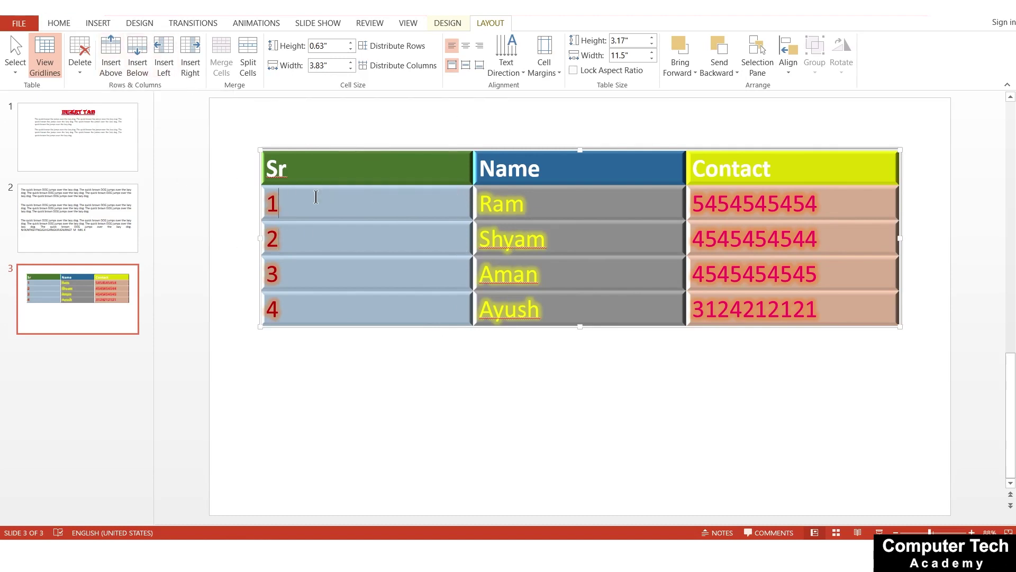
{"action": "left_click", "coordinate": [139, 61]}
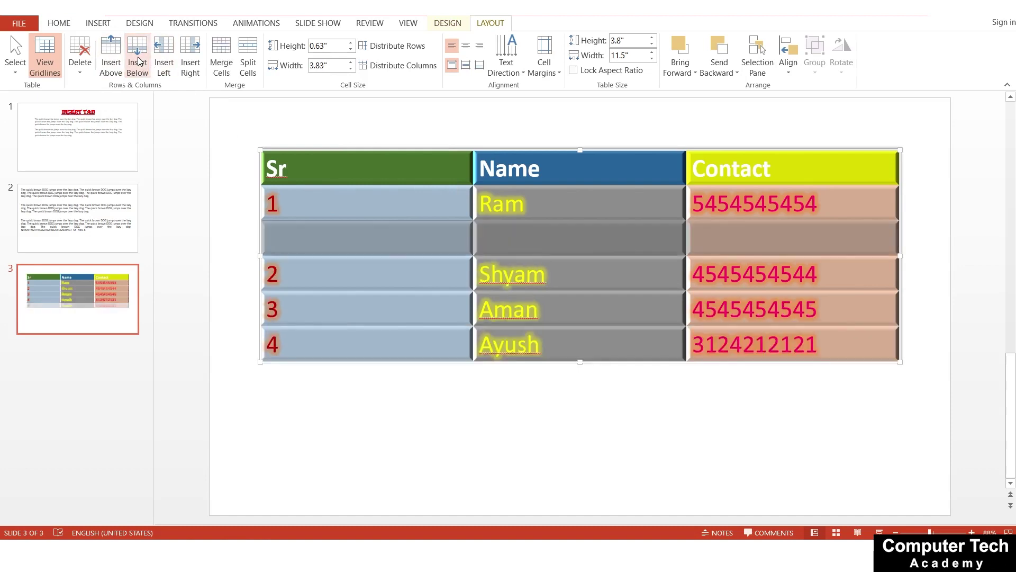
{"action": "left_click", "coordinate": [333, 236]}
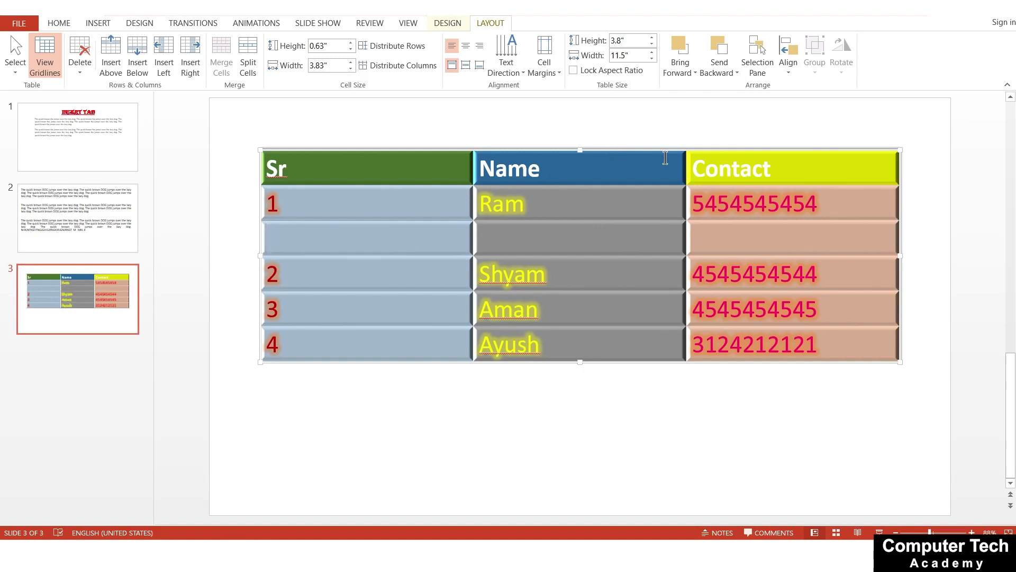
- Place the cursor in the first Contact cell
{"action": "left_click", "coordinate": [621, 212]}
{"action": "left_click", "coordinate": [716, 216]}
{"action": "left_click", "coordinate": [749, 210]}
- Insert a column left of Contact and head it 'Father Name'
{"action": "left_click", "coordinate": [168, 58]}
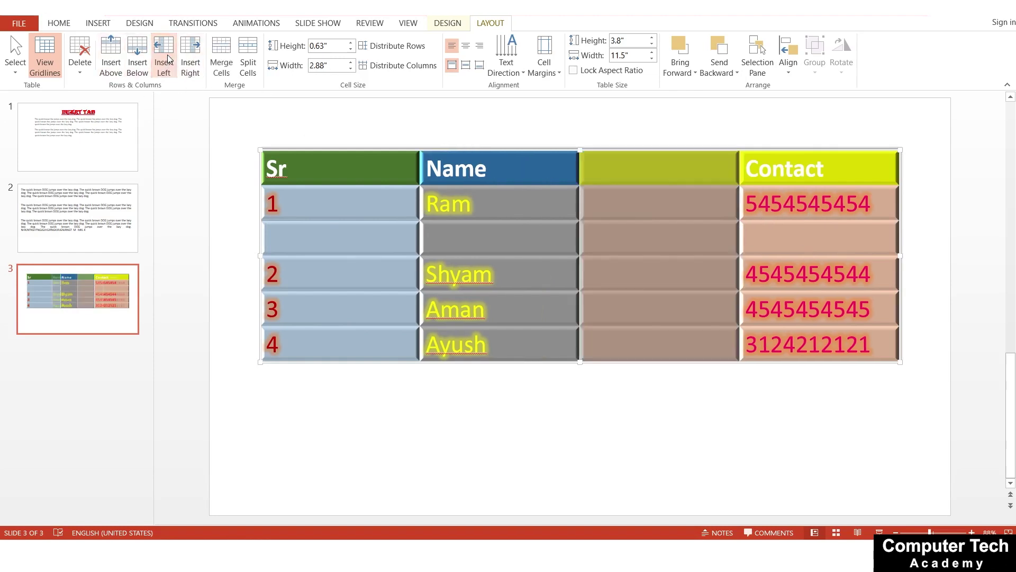
{"action": "left_click", "coordinate": [622, 170]}
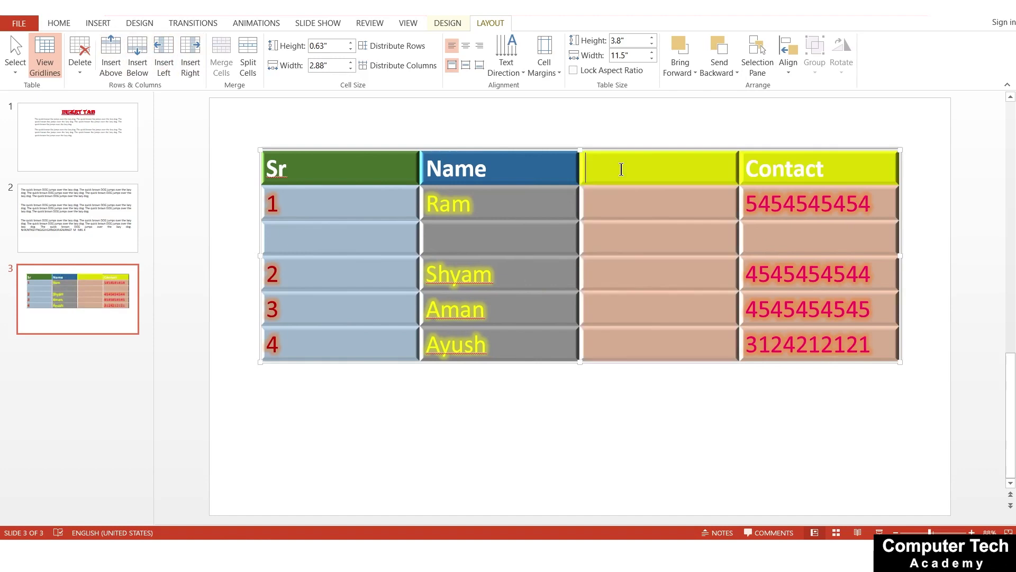
{"action": "type", "text": "Fat"}
{"action": "type", "text": "her Name"}
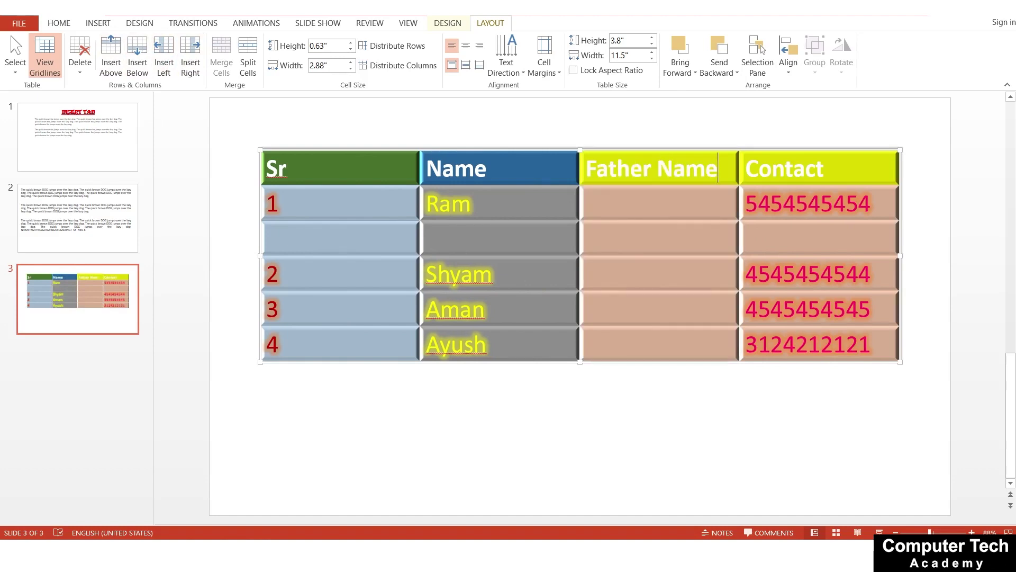
- Type xyz in row 1's Father Name cell and paste it into the four cells below
{"action": "left_click", "coordinate": [691, 210]}
{"action": "type", "text": "xyz"}
{"action": "left_click", "coordinate": [593, 201]}
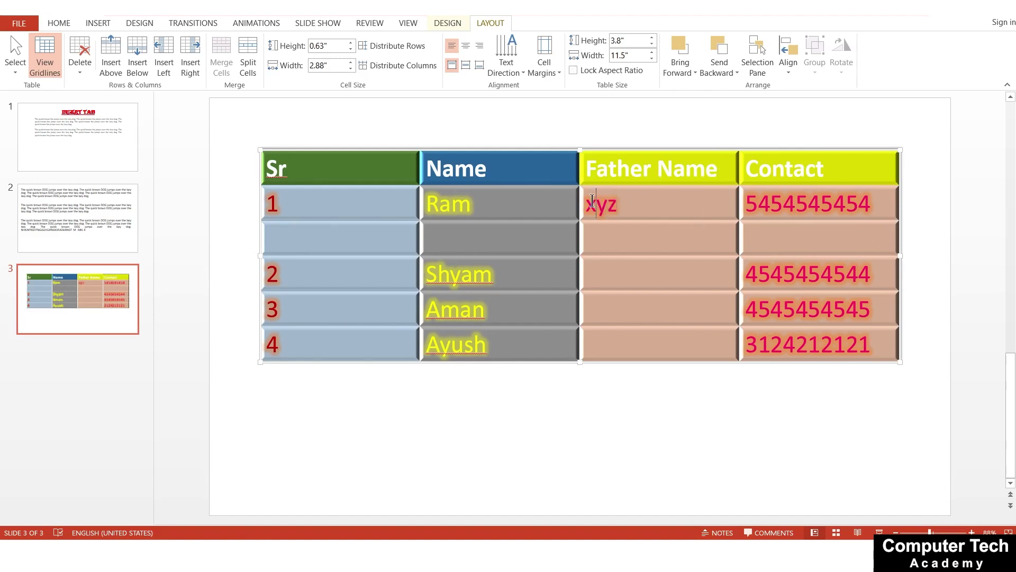
{"action": "double_click", "coordinate": [592, 202]}
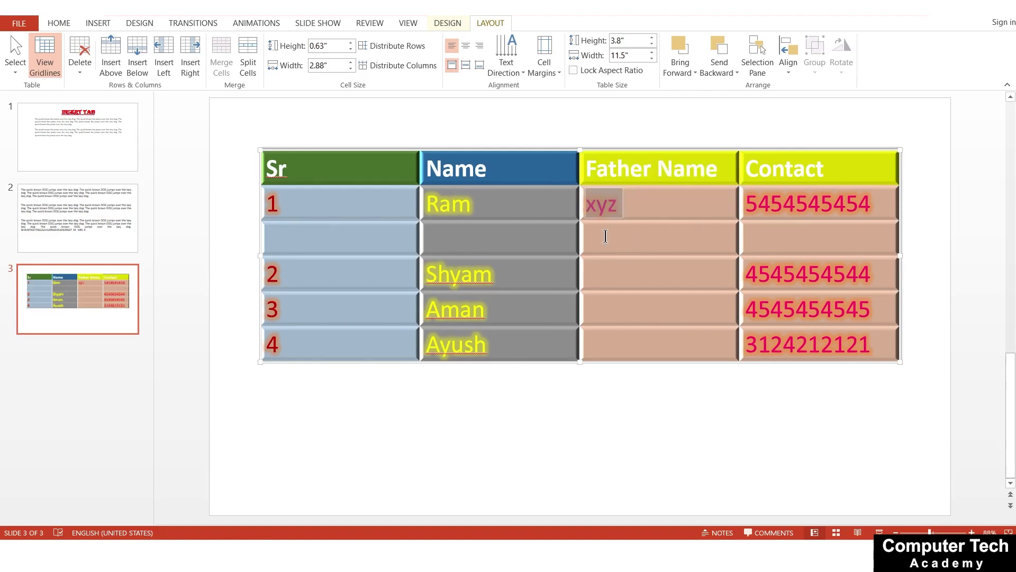
{"action": "left_click_drag", "start_coordinate": [605, 236], "coordinate": [704, 358]}
{"action": "type", "text": "xyz xyz xyz xyz"}
{"action": "left_click", "coordinate": [670, 302]}
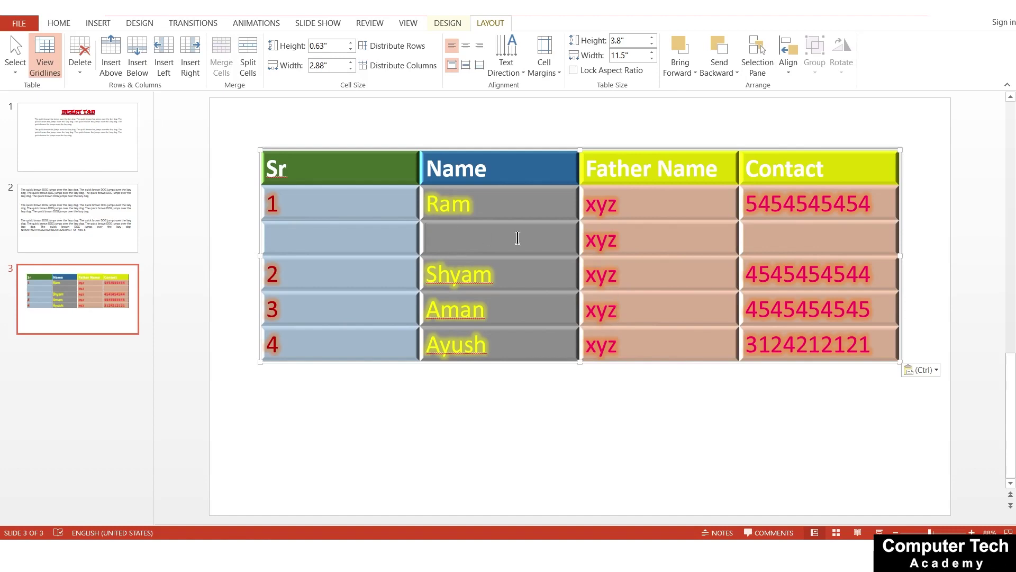
- Delete the empty second row between Ram and Shyam with Layout > Delete > Delete Rows
{"action": "right_click", "coordinate": [663, 200]}
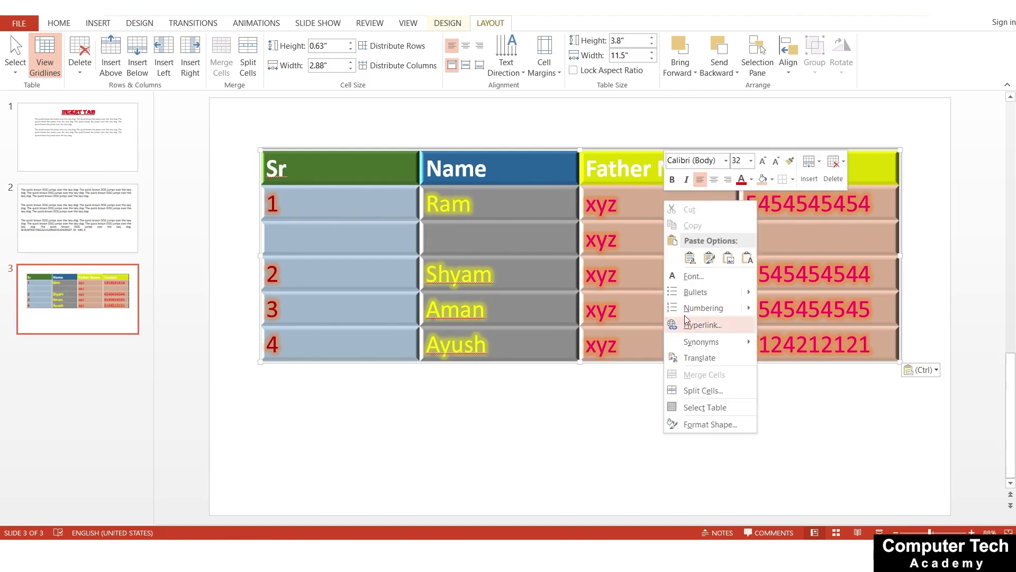
{"action": "key", "text": "Escape"}
{"action": "key", "text": "Left"}
{"action": "key", "text": "Left"}
{"action": "key", "text": "Left"}
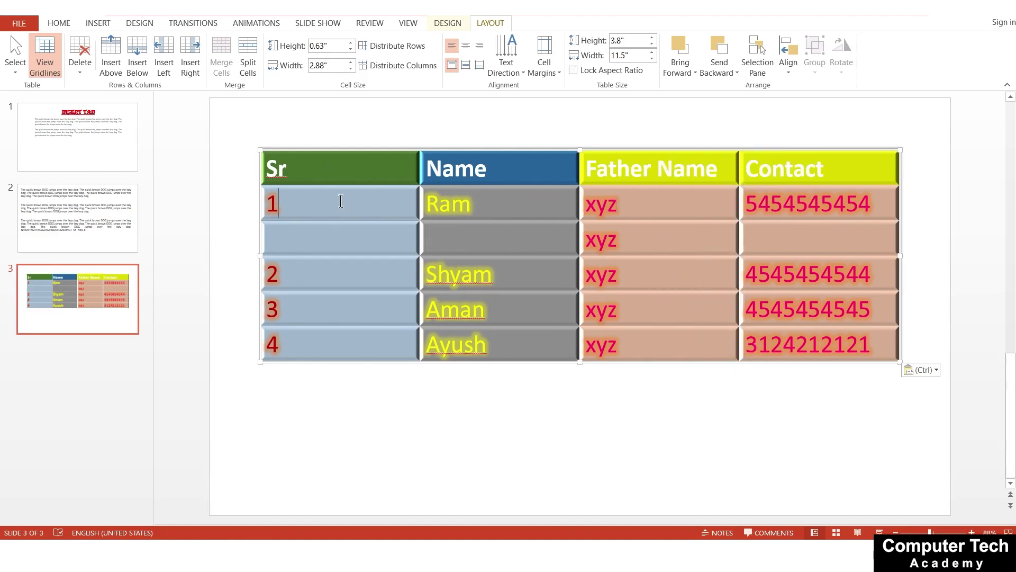
{"action": "right_click", "coordinate": [341, 201]}
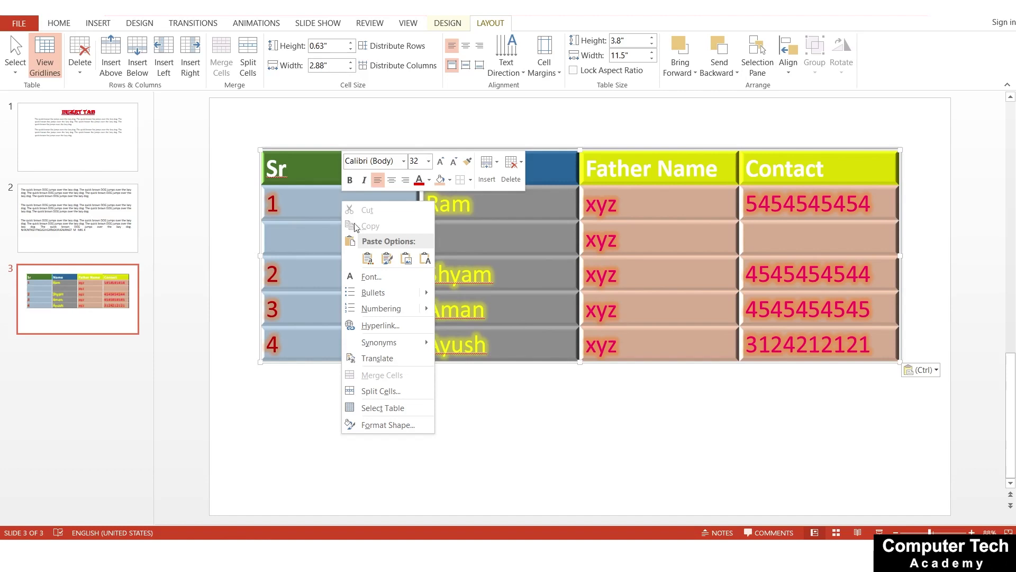
{"action": "left_click", "coordinate": [328, 228]}
{"action": "left_click", "coordinate": [357, 161]}
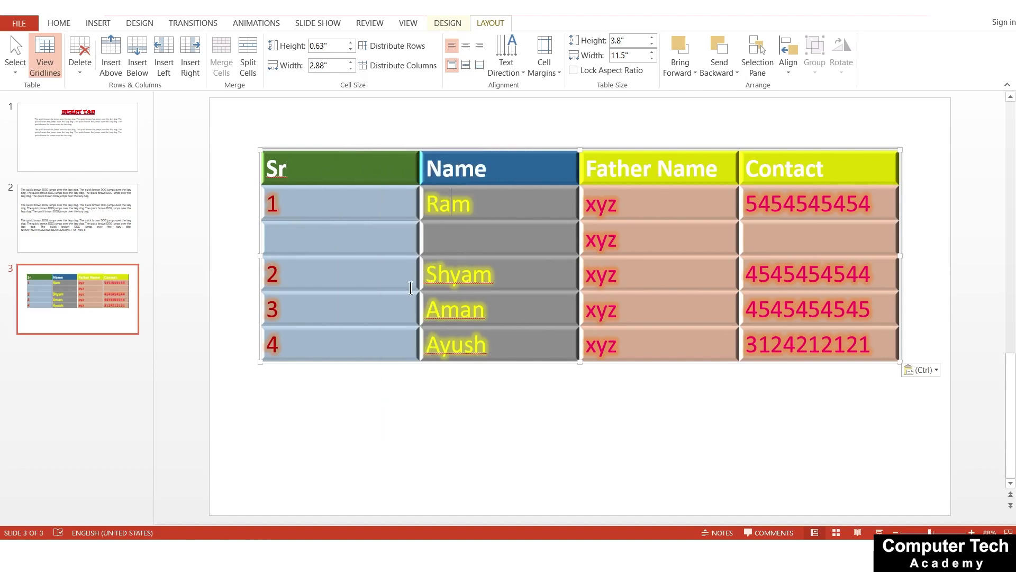
{"action": "left_click", "coordinate": [385, 269]}
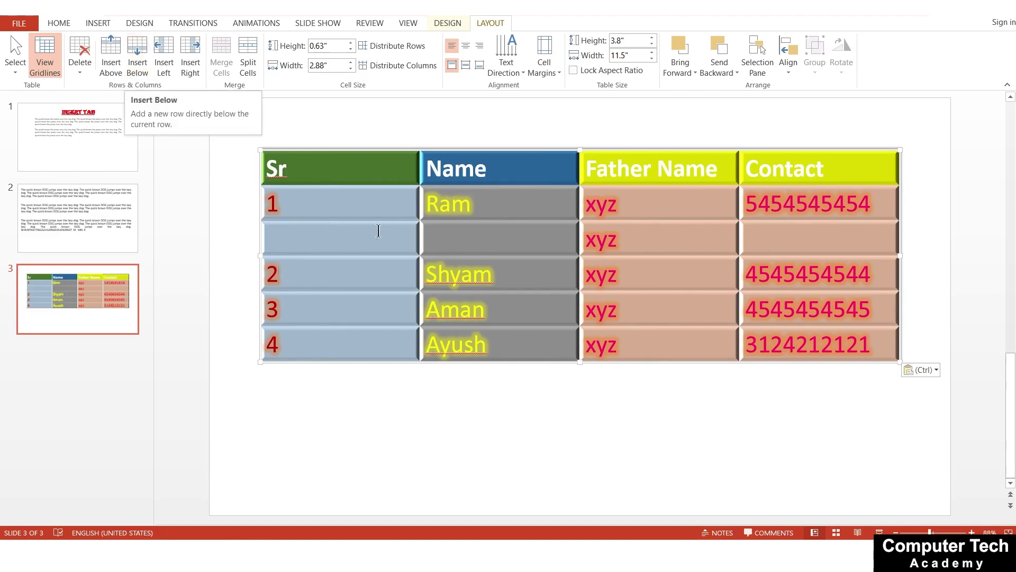
{"action": "left_click", "coordinate": [352, 204]}
{"action": "left_click", "coordinate": [335, 241]}
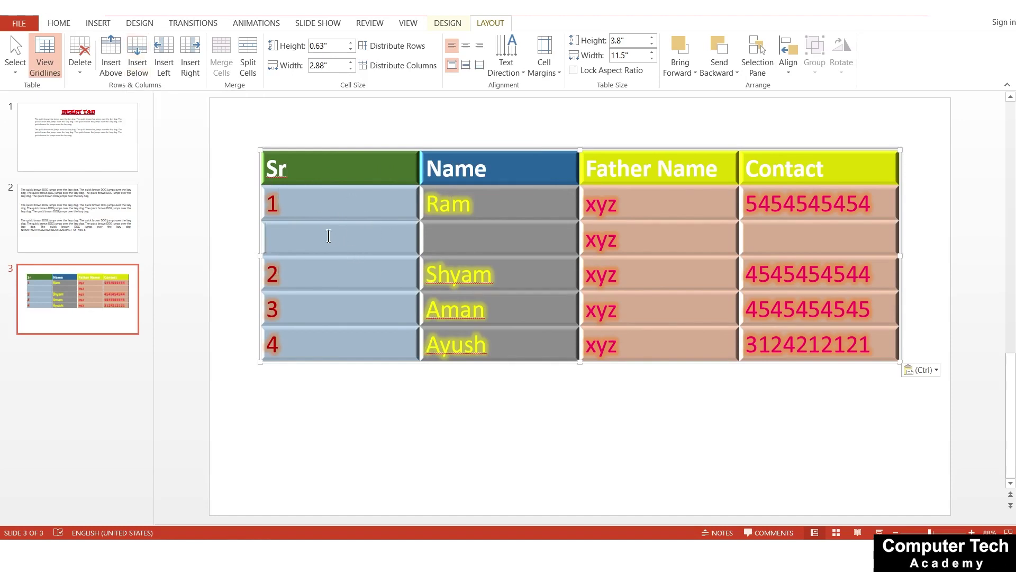
{"action": "right_click", "coordinate": [279, 240]}
{"action": "key", "text": "Escape"}
{"action": "left_click", "coordinate": [81, 64]}
{"action": "left_click", "coordinate": [109, 103]}
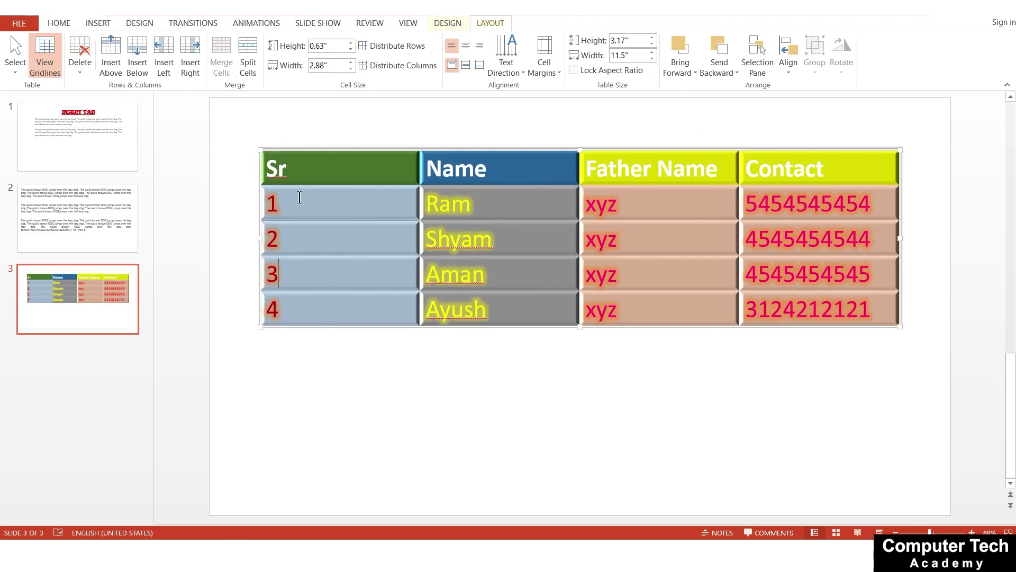
- Insert a row above the headers, type STUDENT RECORD, and merge that row into one cell
{"action": "left_click", "coordinate": [319, 170]}
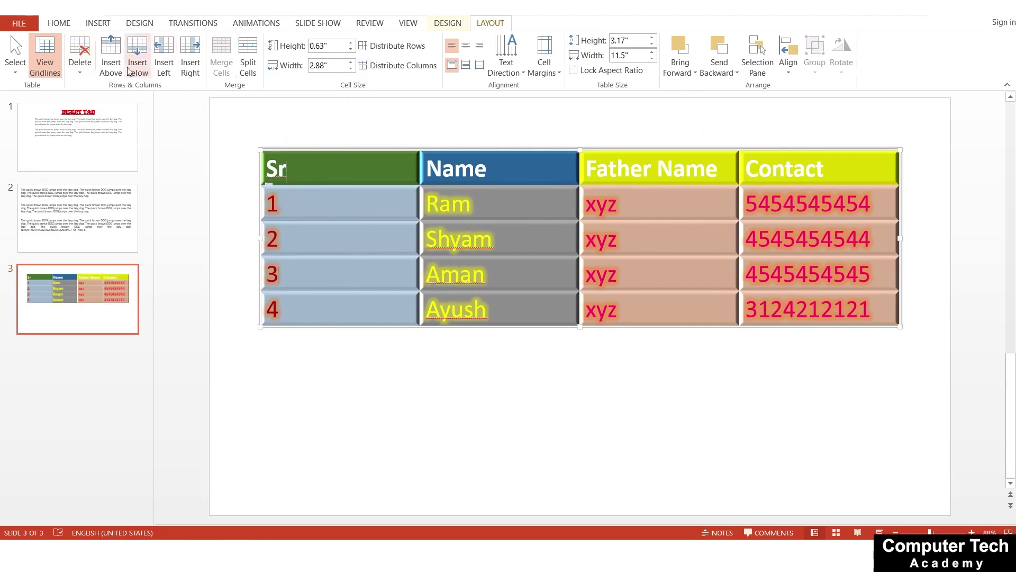
{"action": "left_click", "coordinate": [111, 56]}
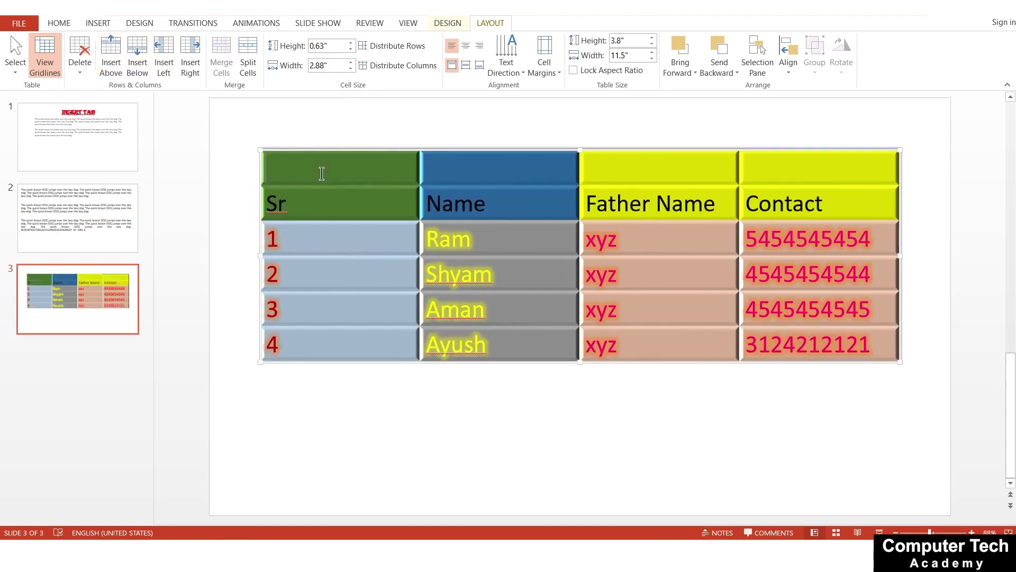
{"action": "type", "text": "ST"}
{"action": "type", "text": "UDENT"}
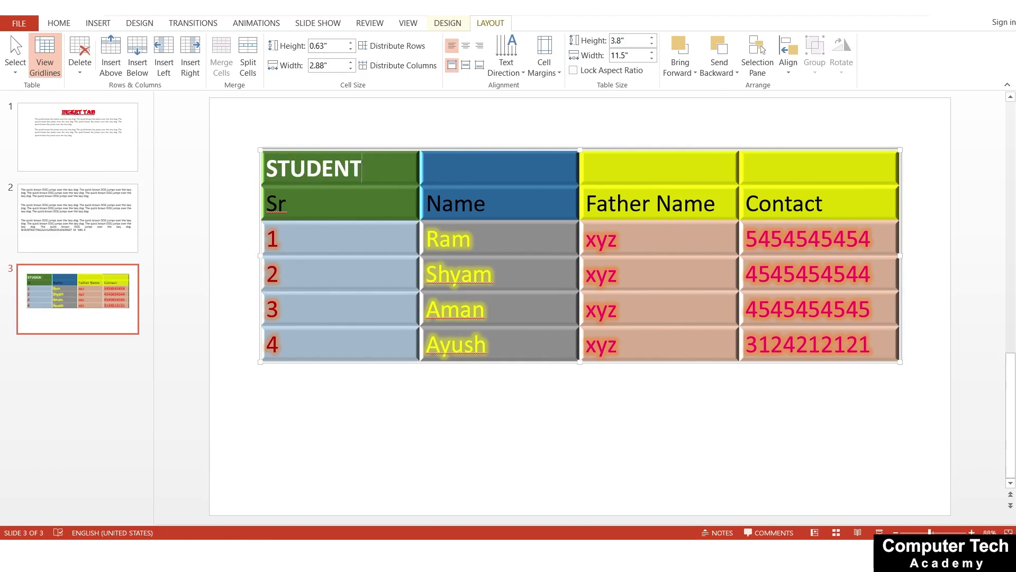
{"action": "type", "text": " RECORD"}
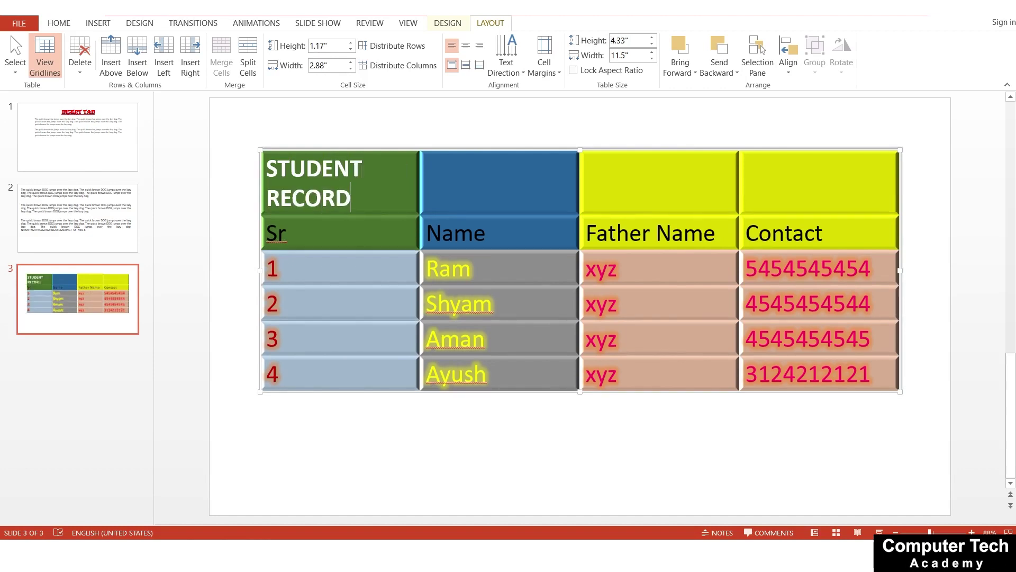
{"action": "left_click", "coordinate": [432, 225]}
{"action": "left_click_drag", "start_coordinate": [330, 191], "coordinate": [814, 197]}
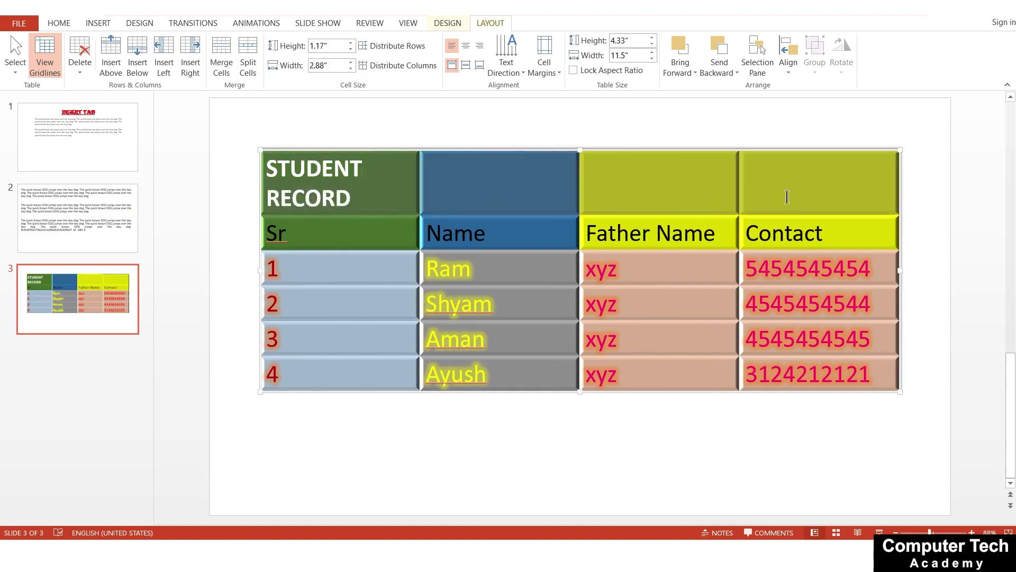
{"action": "left_click", "coordinate": [221, 54]}
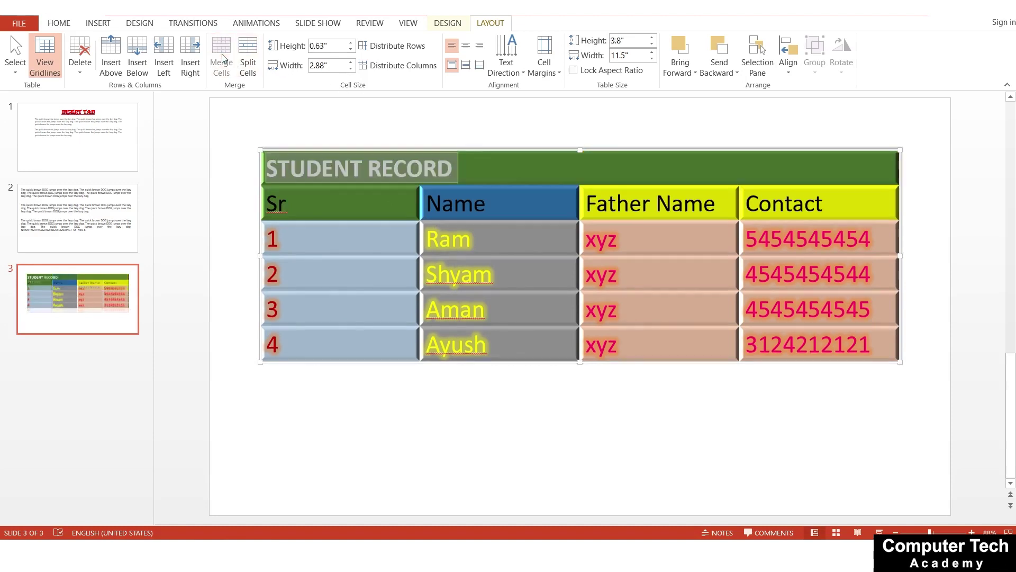
- Centre the STUDENT RECORD title in its merged cell
{"action": "left_click", "coordinate": [454, 172]}
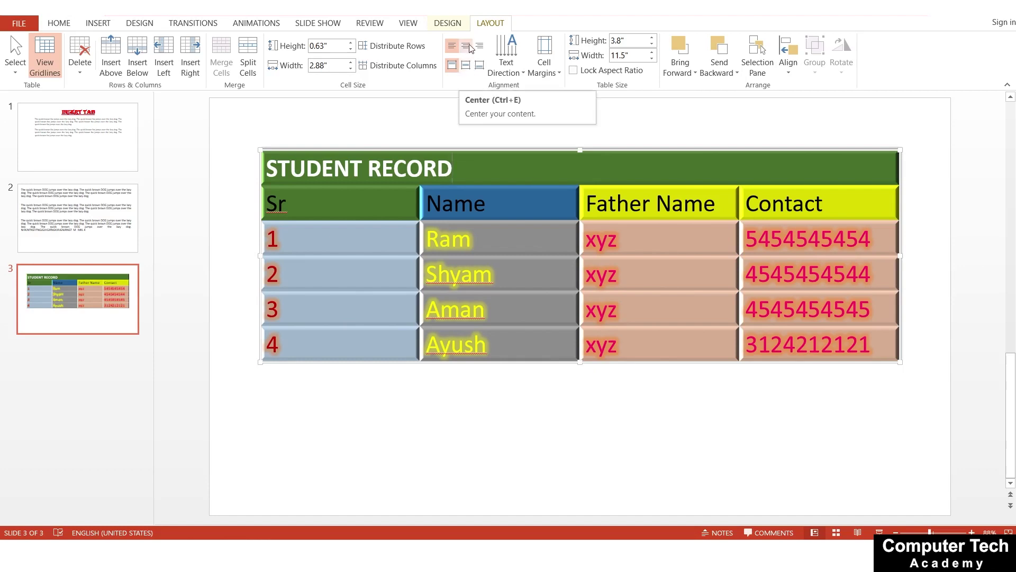
{"action": "left_click", "coordinate": [69, 25]}
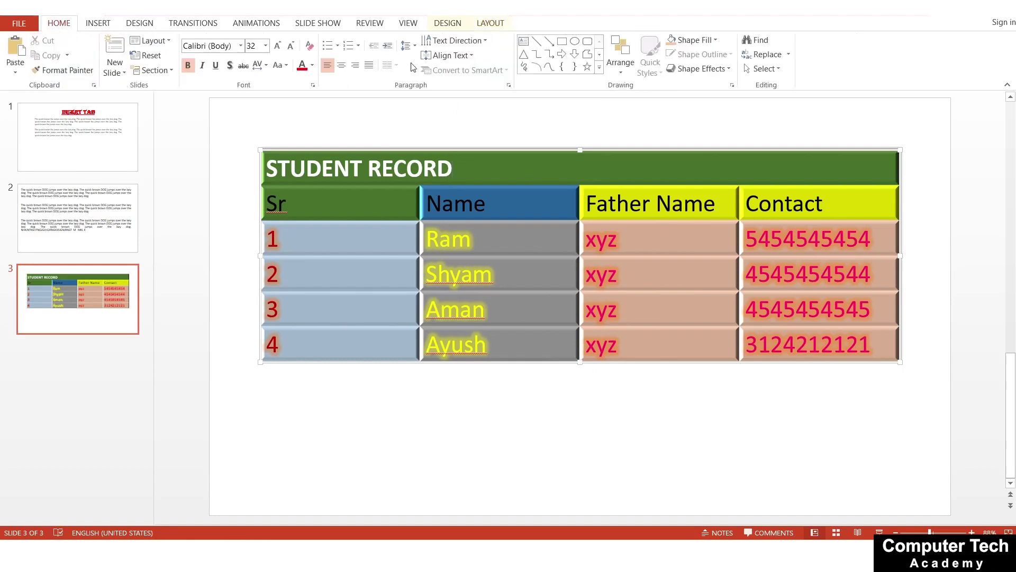
{"action": "left_click", "coordinate": [342, 64]}
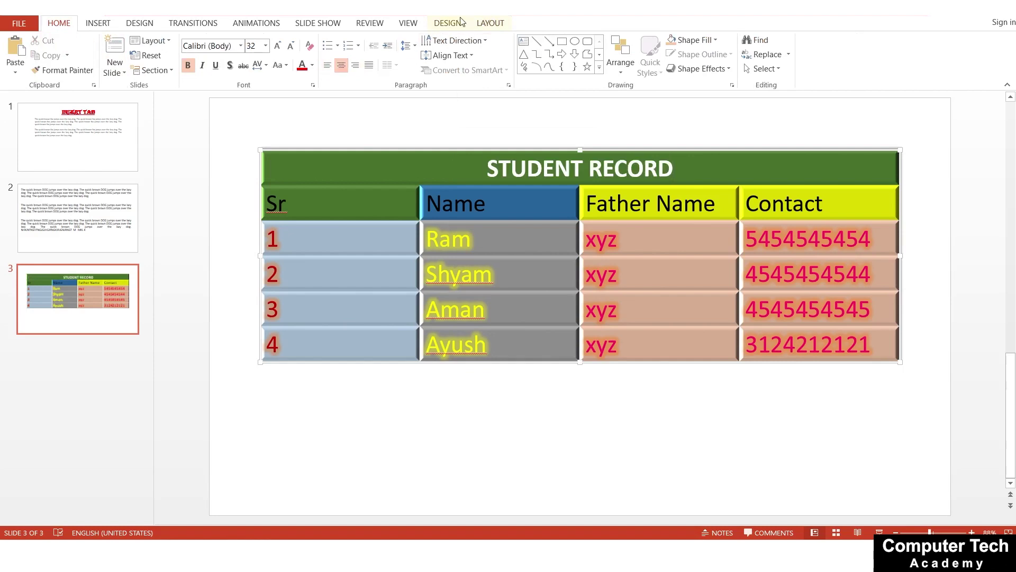
{"action": "left_click", "coordinate": [503, 24]}
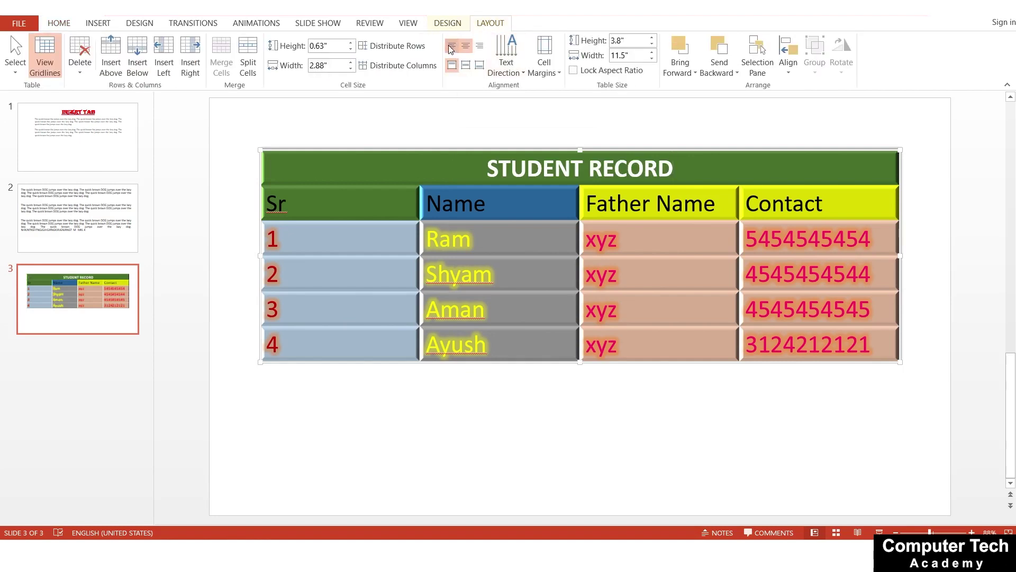
{"action": "left_click", "coordinate": [451, 46]}
{"action": "left_click", "coordinate": [480, 47]}
{"action": "left_click", "coordinate": [466, 46]}
- Enlarge the STUDENT RECORD title font, growing the table height to 3.93"
{"action": "left_click_drag", "start_coordinate": [702, 175], "coordinate": [497, 176]}
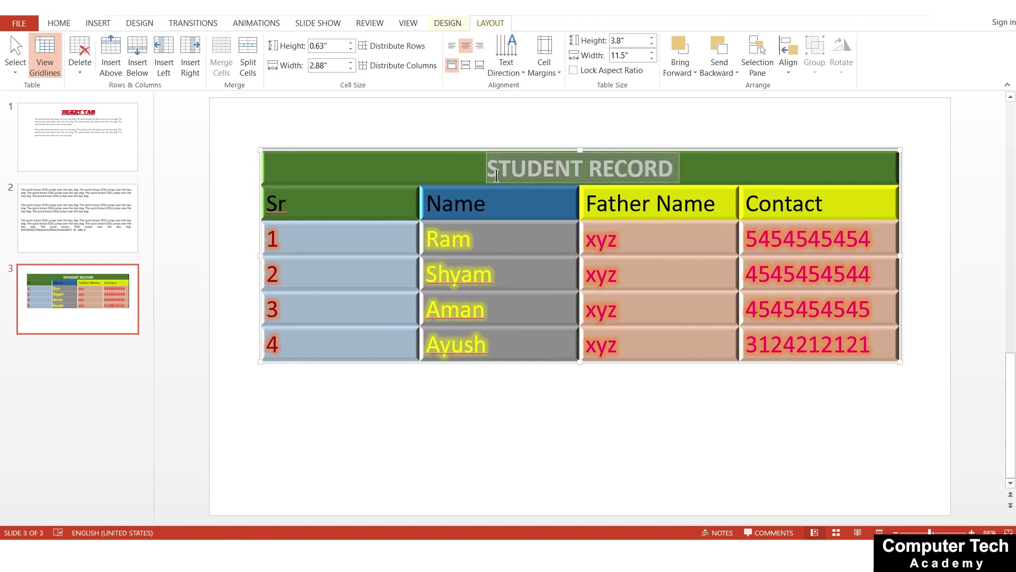
{"action": "key", "text": "ctrl+shift+period"}
{"action": "key", "text": "ctrl+shift+period"}
{"action": "left_click", "coordinate": [657, 212]}
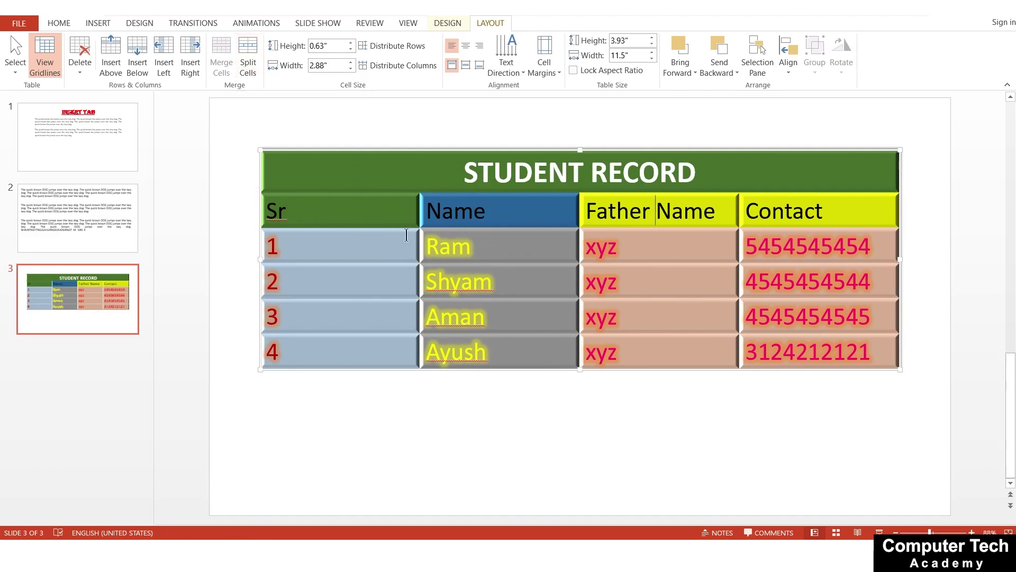
- Drag the column borders to narrow Sr and Name and widen Father Name to 4.98"
{"action": "left_click_drag", "start_coordinate": [415, 218], "coordinate": [341, 214]}
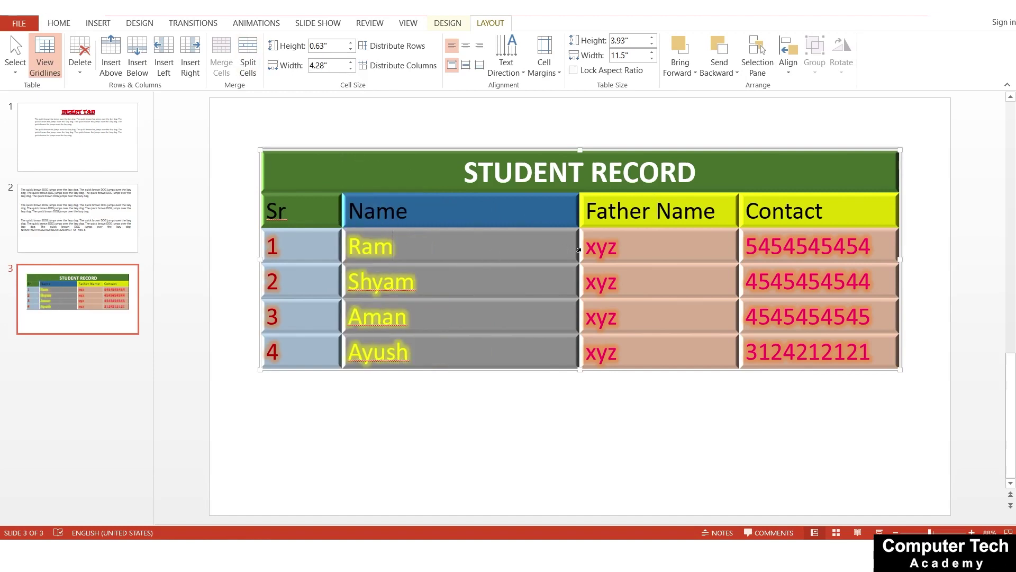
{"action": "left_click_drag", "start_coordinate": [577, 245], "coordinate": [470, 266]}
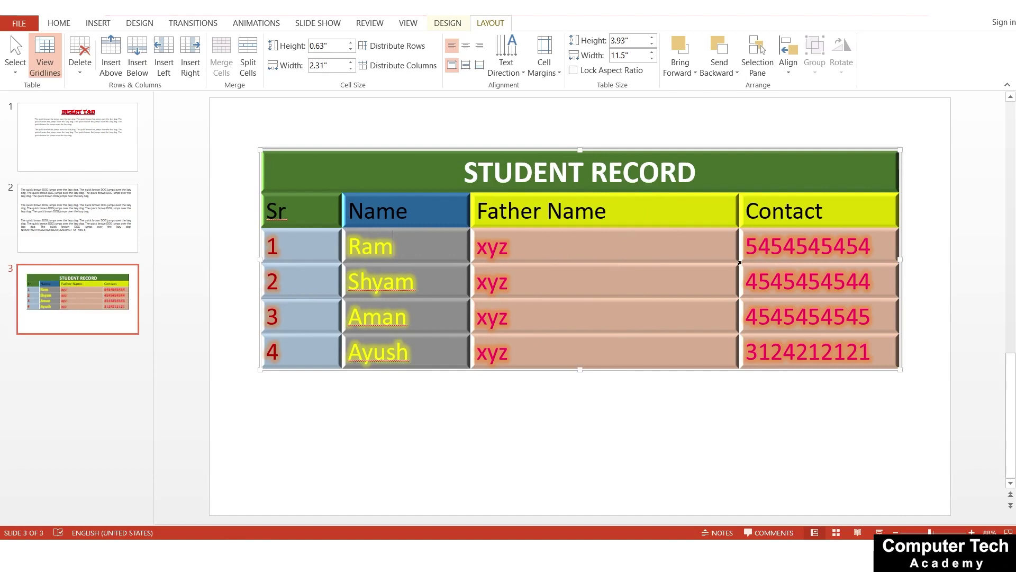
{"action": "left_click_drag", "start_coordinate": [748, 249], "coordinate": [756, 250]}
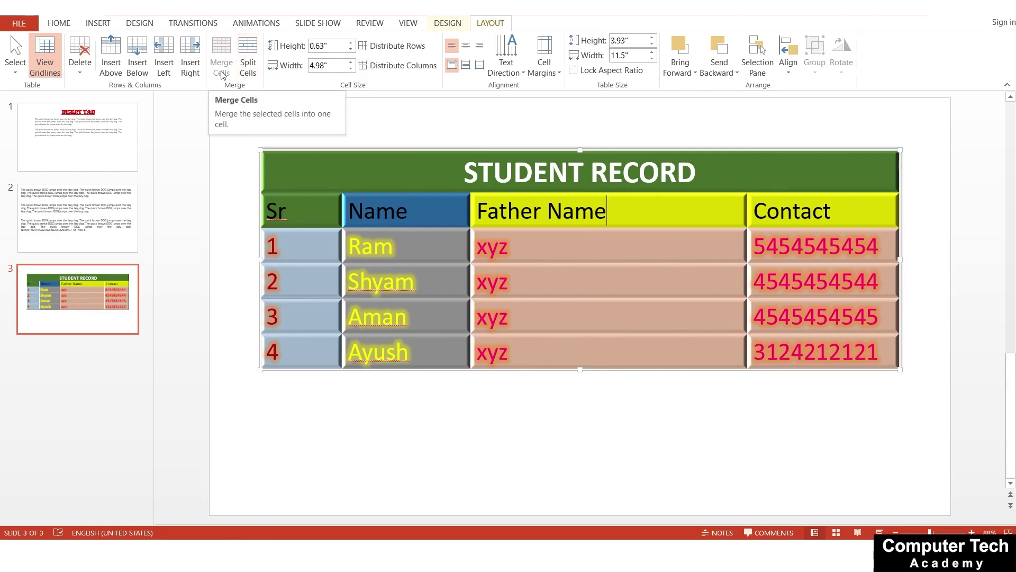
- Split the Father Name header cell into 2 columns and 1 row
{"action": "left_click", "coordinate": [253, 51]}
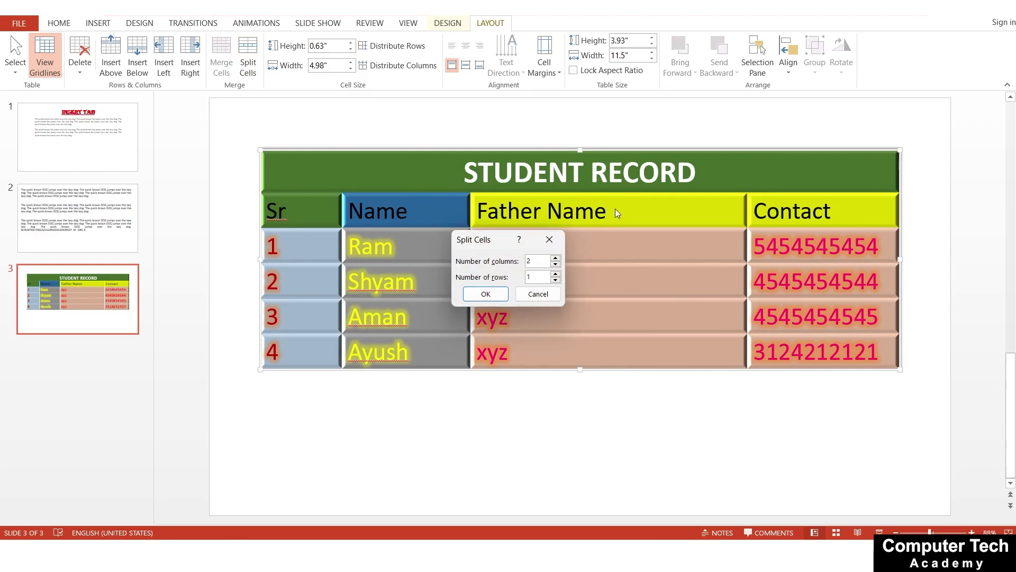
{"action": "left_click", "coordinate": [483, 295]}
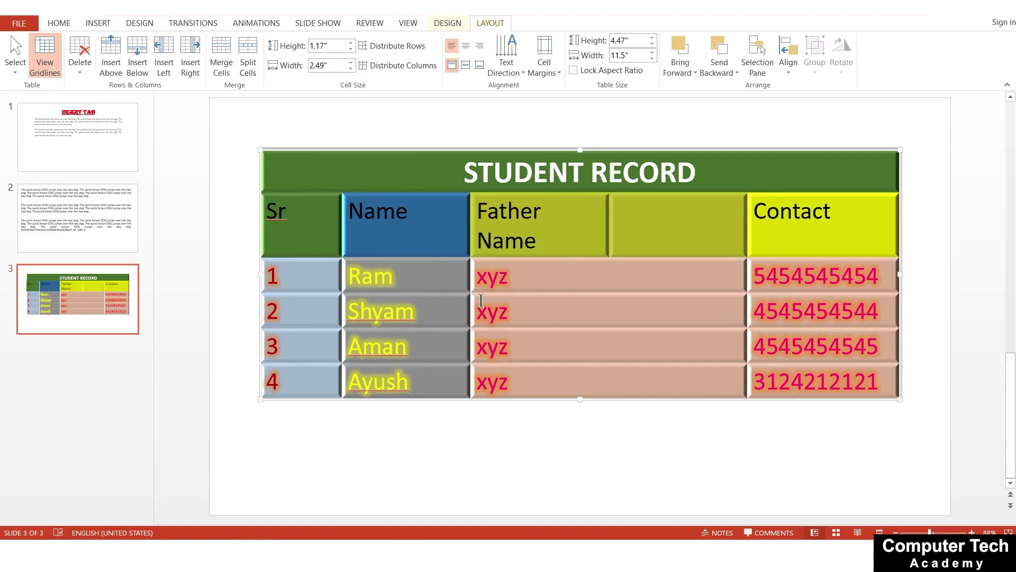
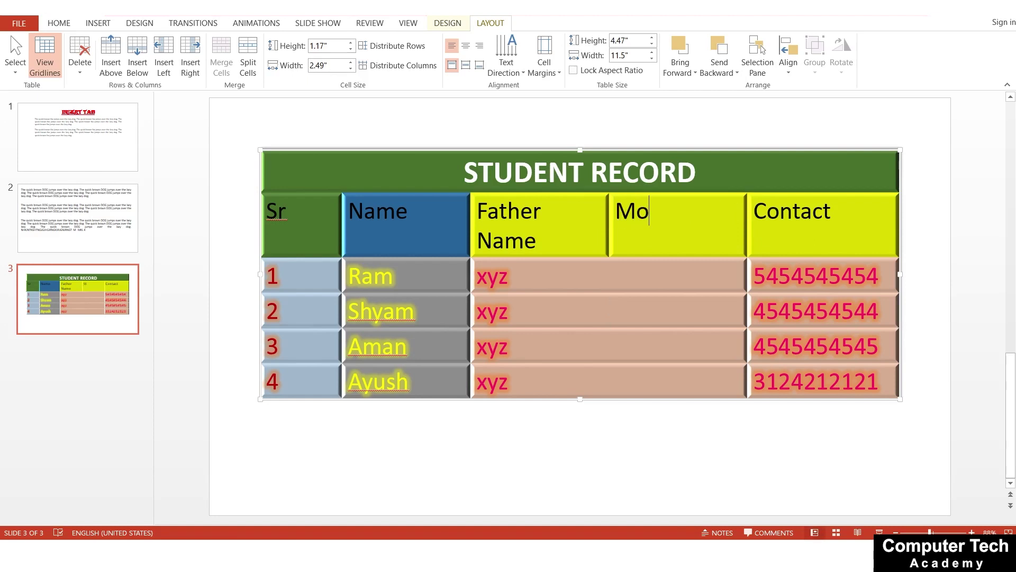
- Label the fourth column header 'Mother Name', correcting the 'Mothet' typo
{"action": "type", "text": "thet Nam"}
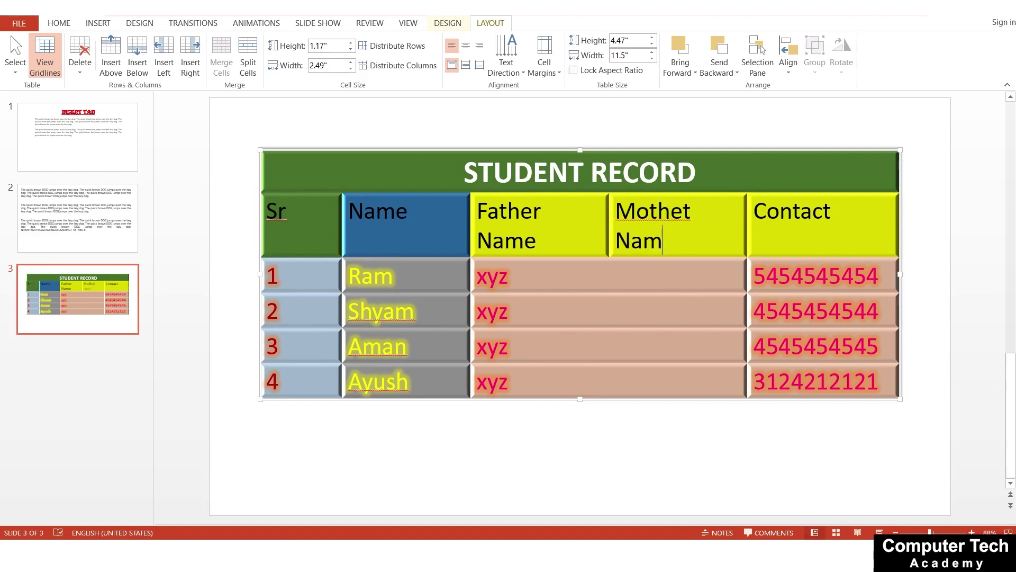
{"action": "type", "text": "e"}
{"action": "key", "text": "BackSpace"}
{"action": "type", "text": "r"}
- Set the header row height to 1.4"
{"action": "left_click", "coordinate": [453, 223]}
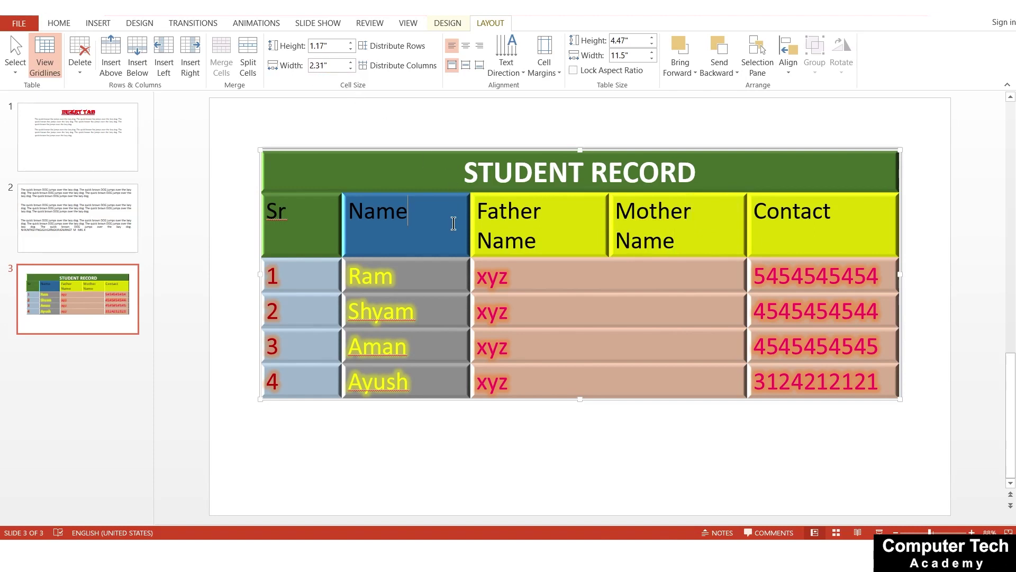
{"action": "left_click", "coordinate": [352, 43]}
{"action": "left_click", "coordinate": [351, 44]}
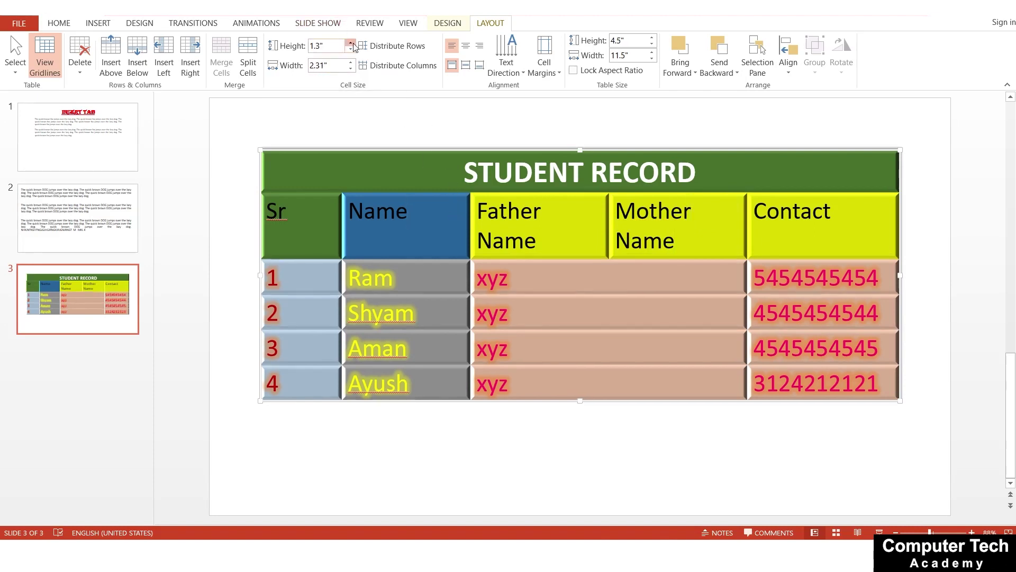
{"action": "left_click", "coordinate": [352, 44]}
{"action": "left_click", "coordinate": [352, 44]}
{"action": "left_click", "coordinate": [352, 44]}
{"action": "left_click", "coordinate": [351, 44]}
{"action": "left_click", "coordinate": [352, 43]}
{"action": "left_click", "coordinate": [351, 44]}
{"action": "left_click", "coordinate": [351, 43]}
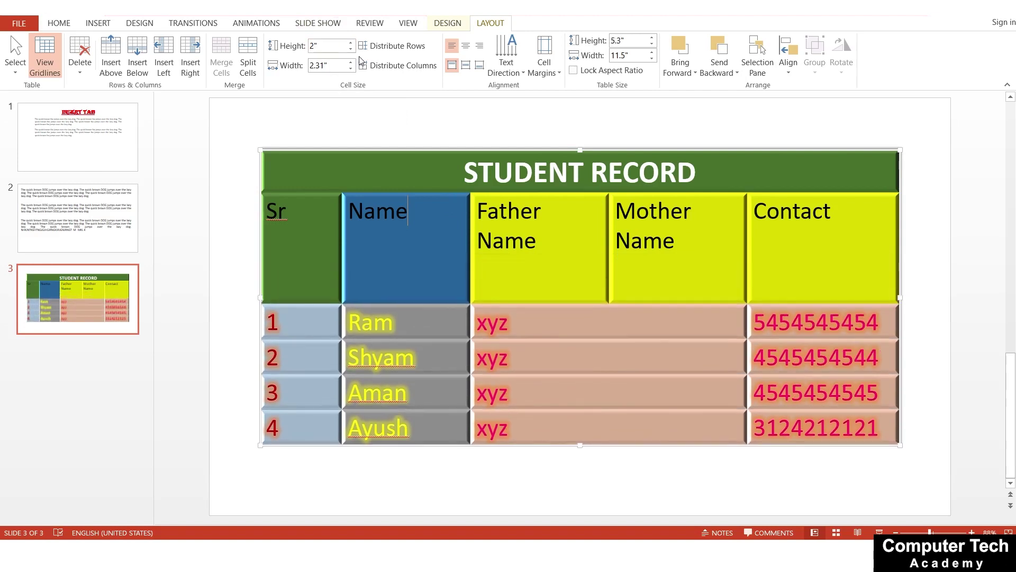
{"action": "left_click", "coordinate": [352, 51]}
{"action": "left_click", "coordinate": [351, 51]}
{"action": "left_click", "coordinate": [352, 51]}
{"action": "left_click", "coordinate": [352, 52]}
{"action": "left_click", "coordinate": [351, 52]}
{"action": "left_click", "coordinate": [351, 52]}
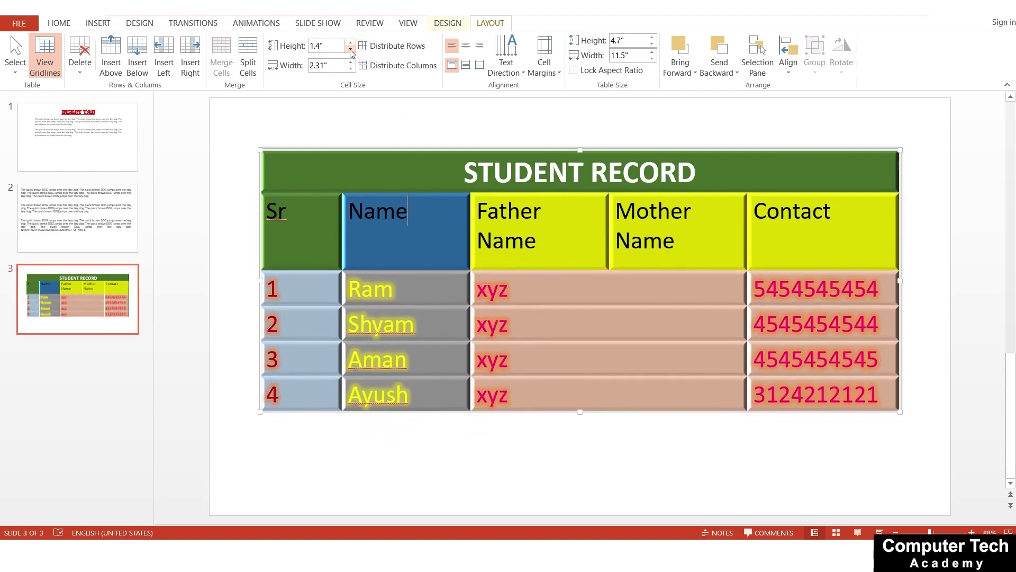
- Keep the Sr and Name data rows at 0.63" tall
{"action": "left_click_drag", "start_coordinate": [282, 289], "coordinate": [403, 395]}
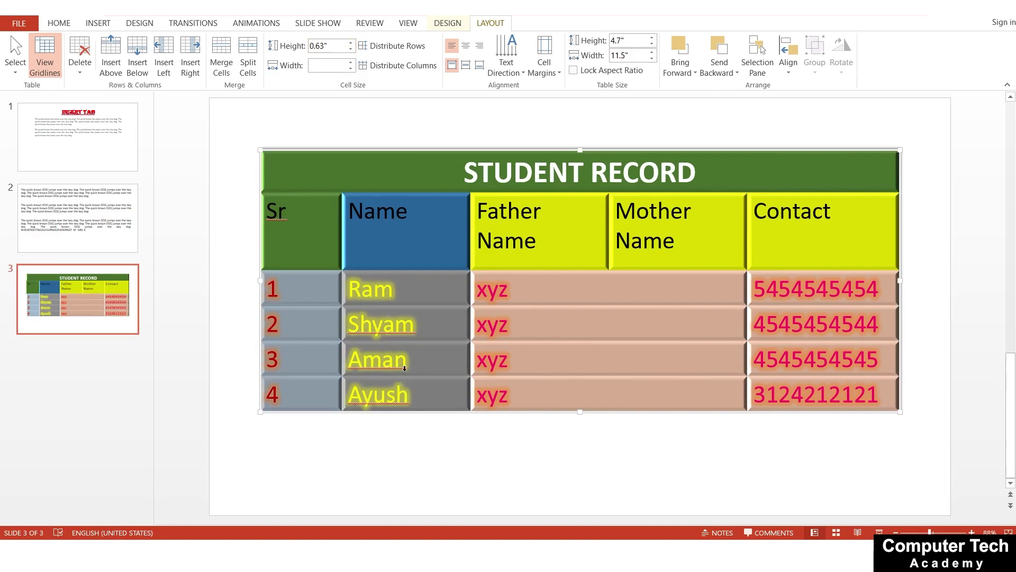
{"action": "left_click", "coordinate": [350, 44]}
{"action": "left_click", "coordinate": [351, 43]}
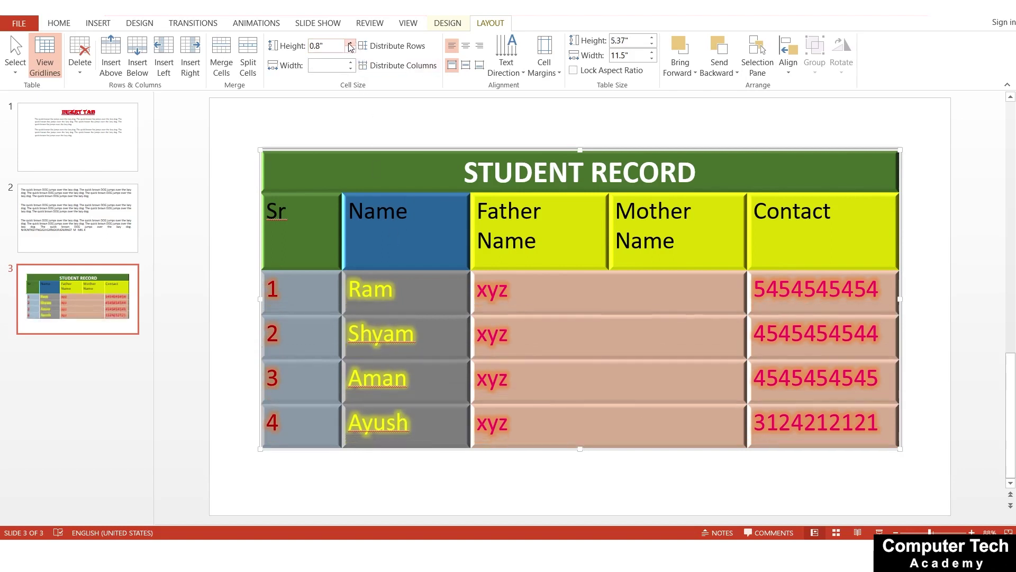
{"action": "left_click", "coordinate": [351, 43]}
{"action": "left_click", "coordinate": [351, 51]}
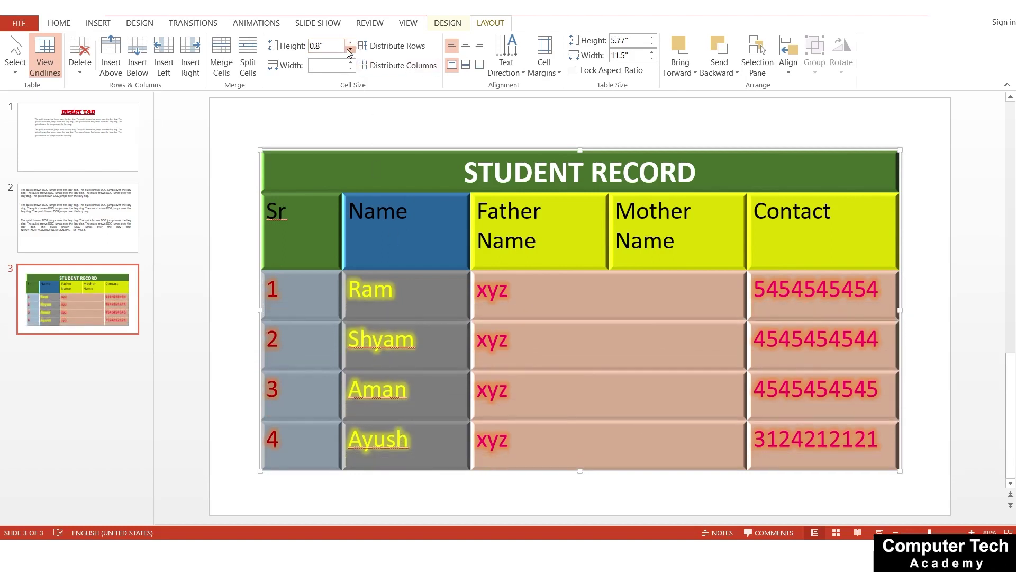
{"action": "left_click", "coordinate": [350, 51]}
{"action": "left_click", "coordinate": [351, 51]}
- Widen the Name column to 2.6"
{"action": "left_click", "coordinate": [422, 231]}
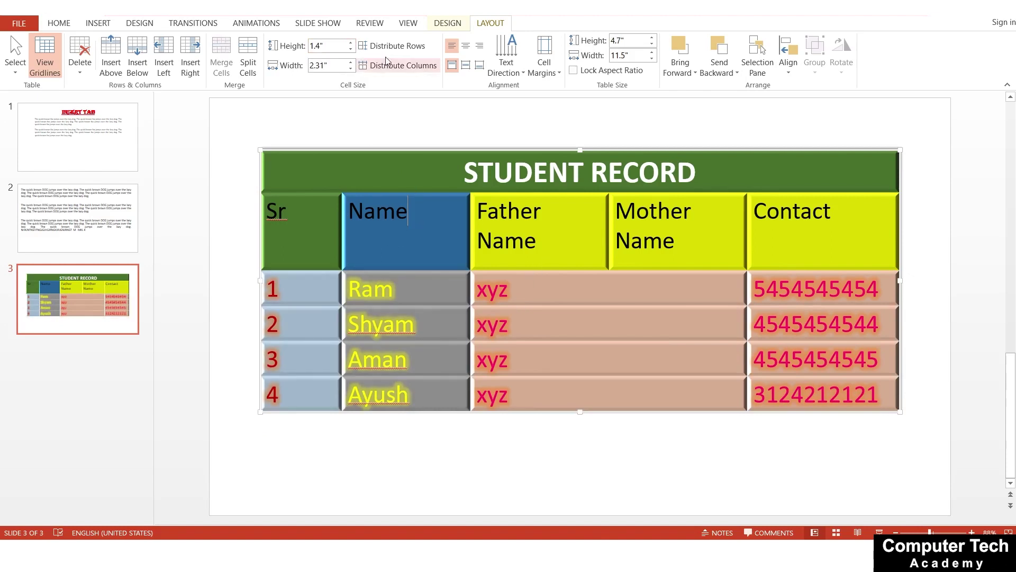
{"action": "left_click", "coordinate": [350, 63]}
{"action": "left_click", "coordinate": [350, 63]}
{"action": "left_click", "coordinate": [350, 63]}
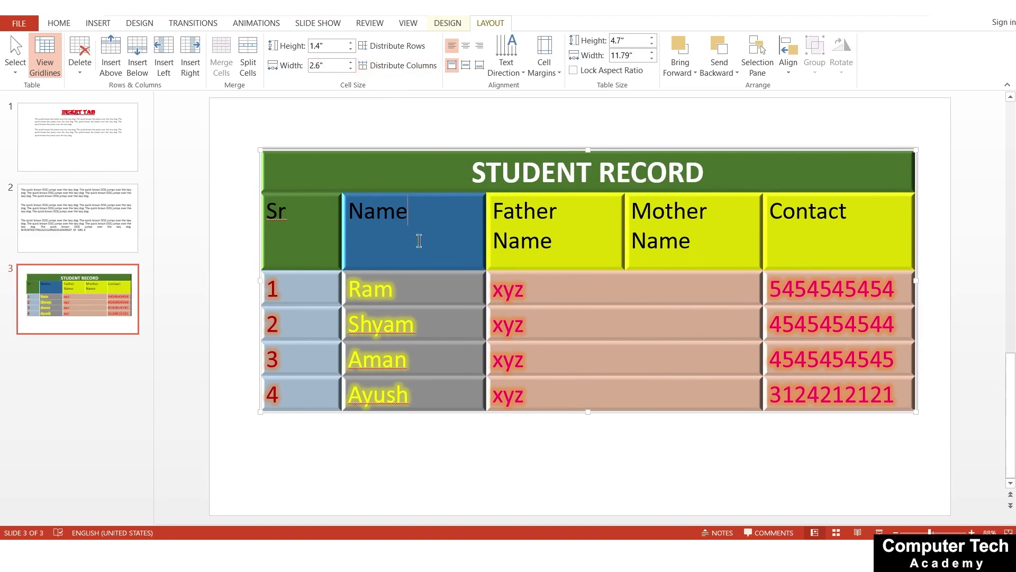
- Center the header and data row text horizontally and align it to the middle of the cells
{"action": "left_click_drag", "start_coordinate": [317, 205], "coordinate": [829, 389]}
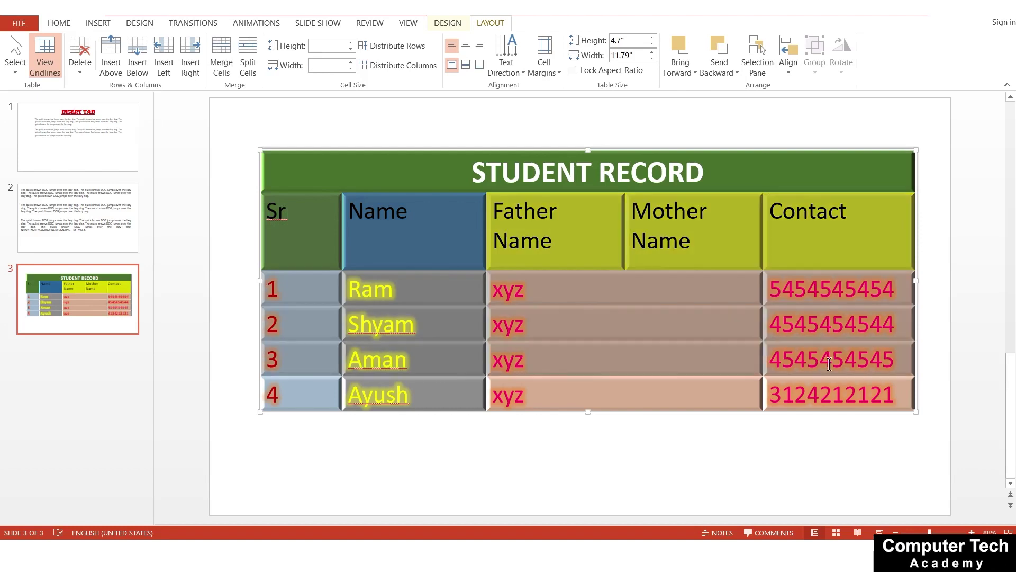
{"action": "left_click", "coordinate": [466, 47]}
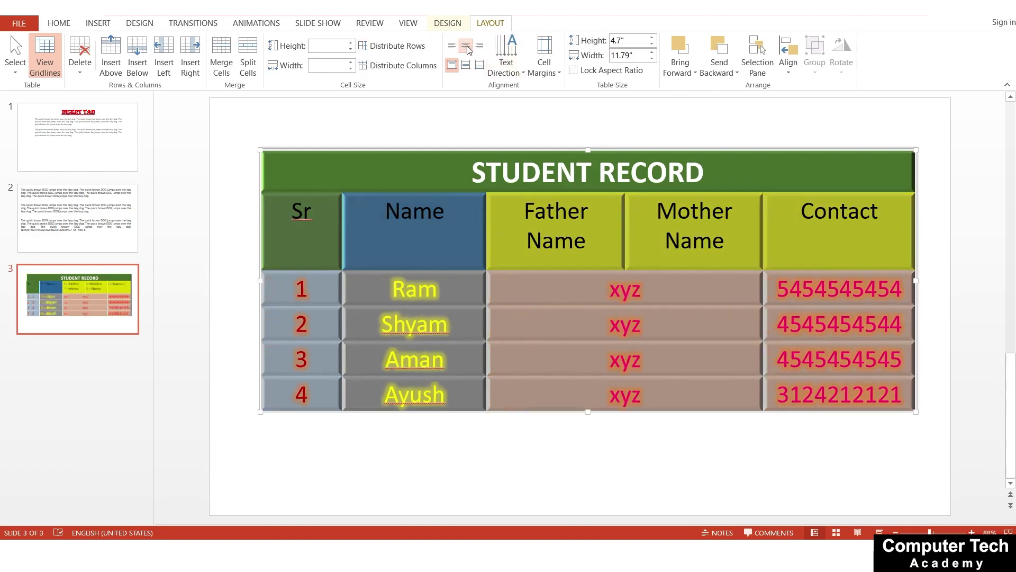
{"action": "left_click", "coordinate": [451, 71]}
{"action": "left_click", "coordinate": [465, 65]}
{"action": "left_click", "coordinate": [479, 66]}
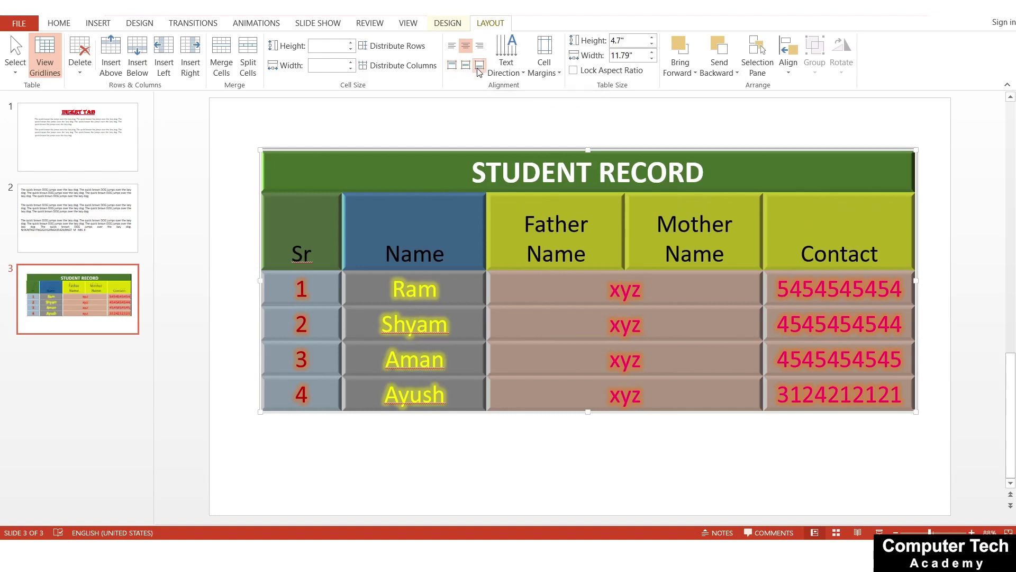
{"action": "left_click", "coordinate": [465, 64]}
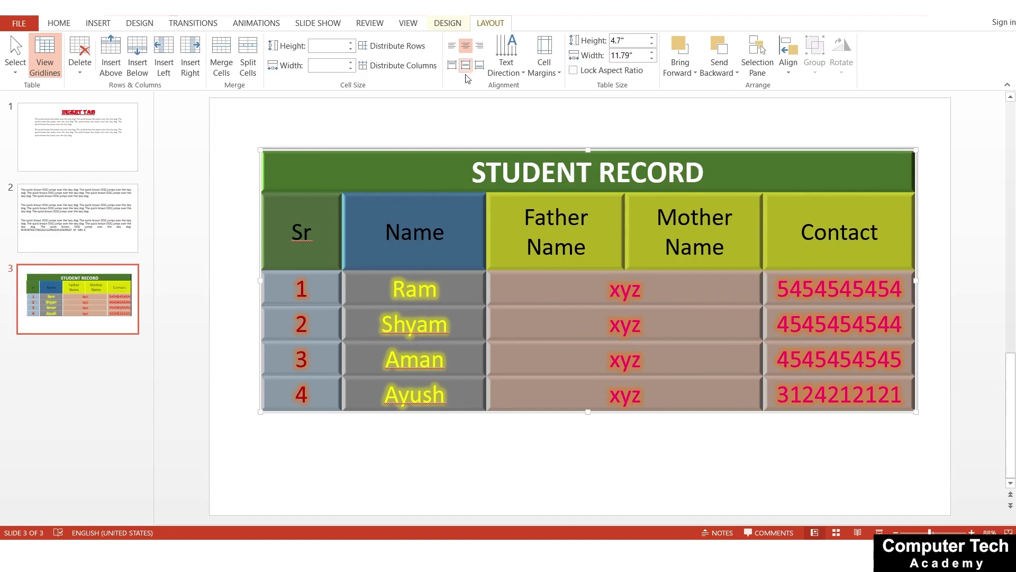
{"action": "left_click", "coordinate": [587, 332]}
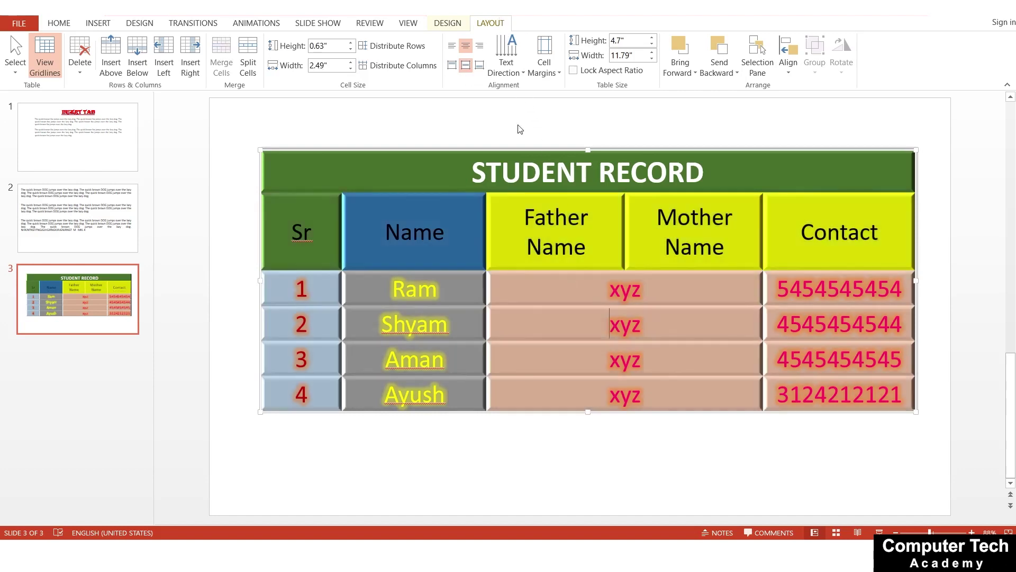
- Try rotated and stacked text directions on the Name header, then restore Horizontal
{"action": "left_click", "coordinate": [432, 238]}
{"action": "left_click", "coordinate": [510, 59]}
{"action": "left_click", "coordinate": [529, 136]}
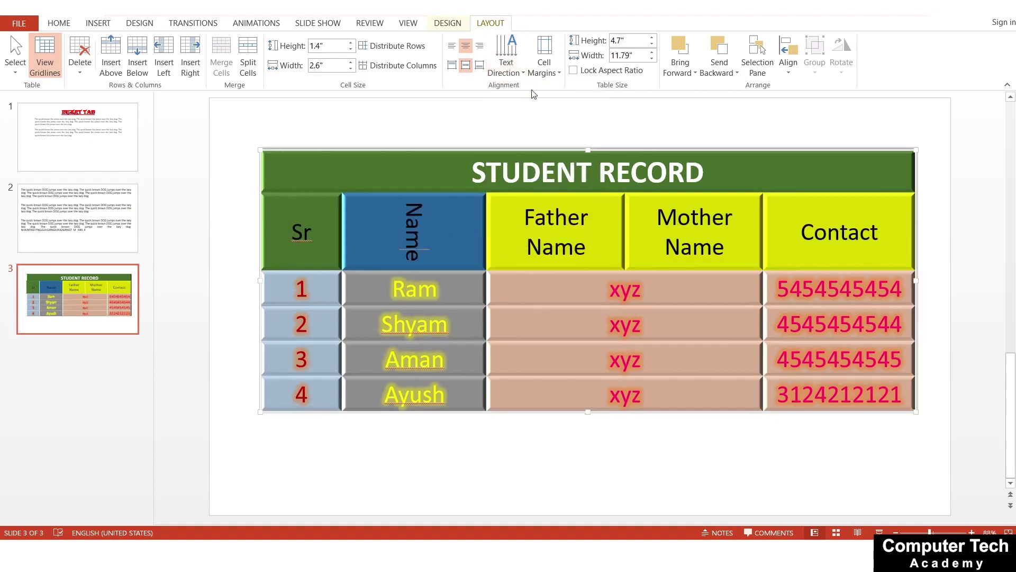
{"action": "left_click", "coordinate": [507, 61]}
{"action": "left_click", "coordinate": [561, 175]}
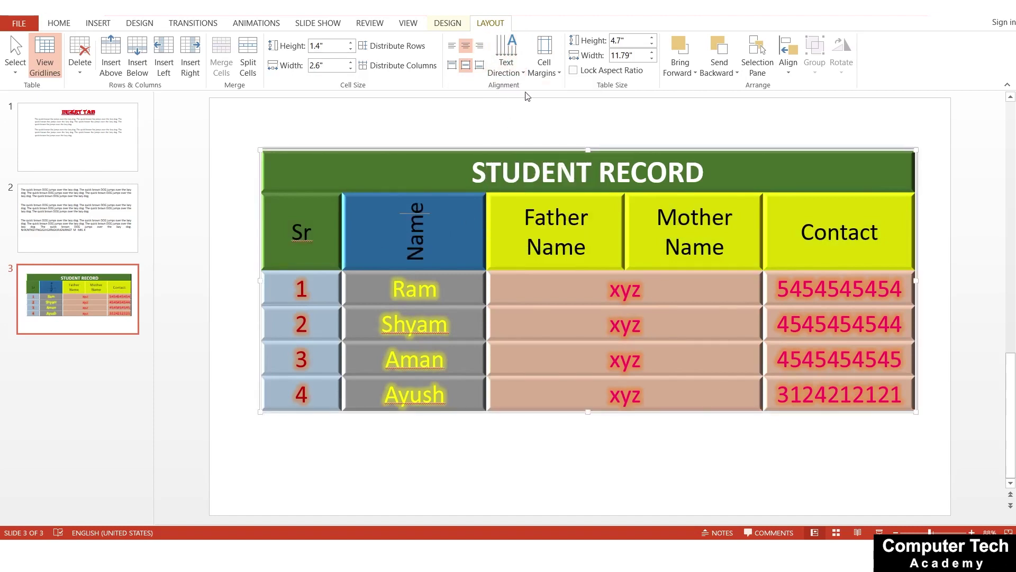
{"action": "left_click", "coordinate": [507, 59]}
{"action": "left_click", "coordinate": [538, 212]}
{"action": "left_click", "coordinate": [503, 69]}
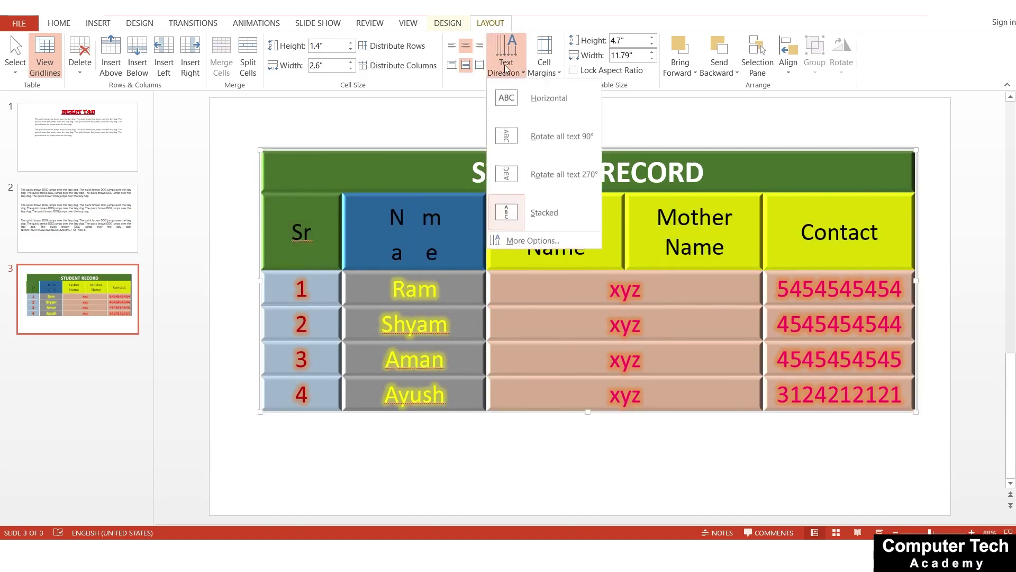
{"action": "left_click", "coordinate": [532, 110]}
{"action": "left_click", "coordinate": [545, 59]}
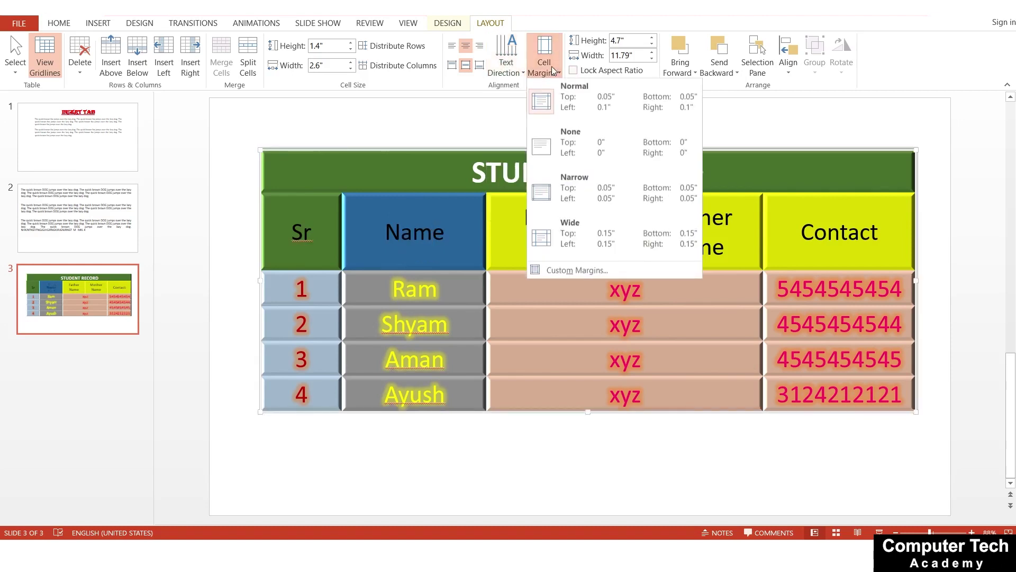
{"action": "left_click", "coordinate": [476, 240]}
{"action": "left_click", "coordinate": [393, 289]}
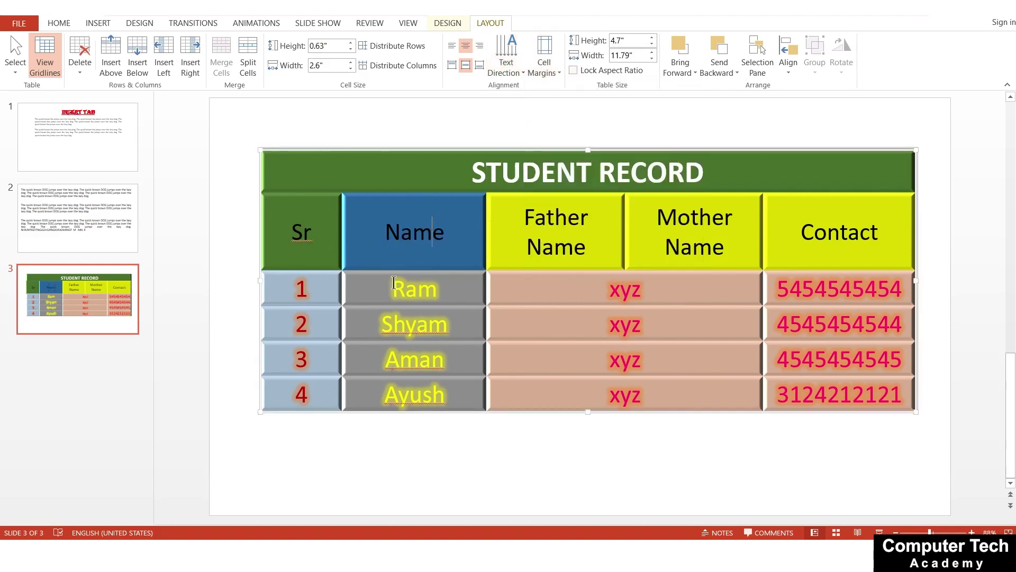
{"action": "left_click_drag", "start_coordinate": [539, 226], "coordinate": [592, 255]}
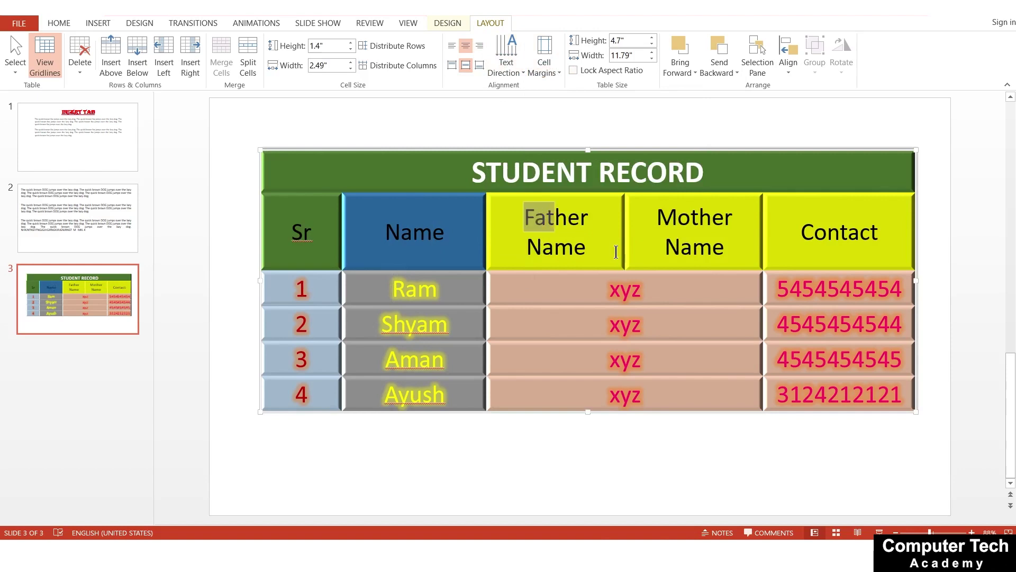
{"action": "left_click", "coordinate": [544, 61]}
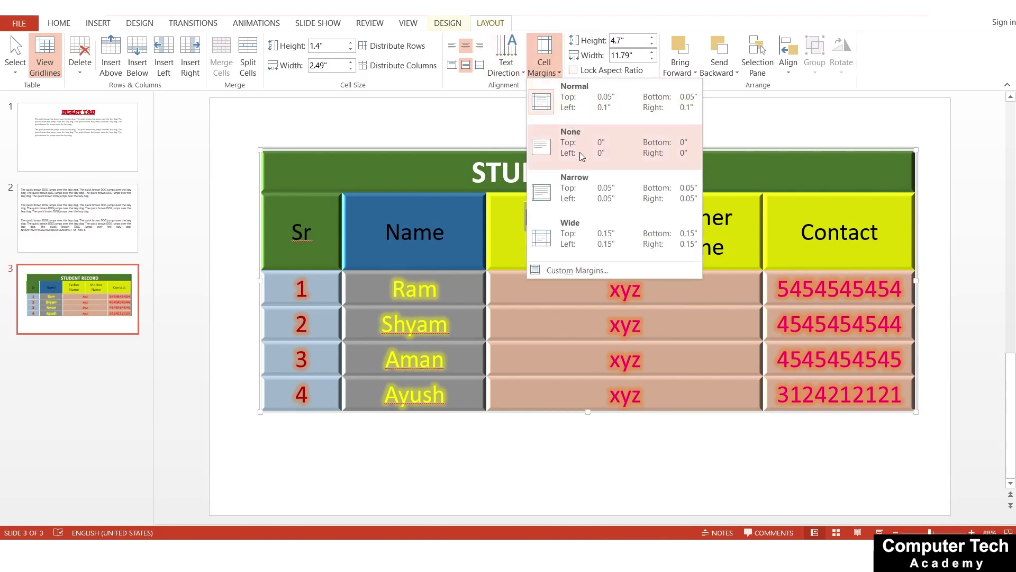
{"action": "left_click", "coordinate": [583, 180]}
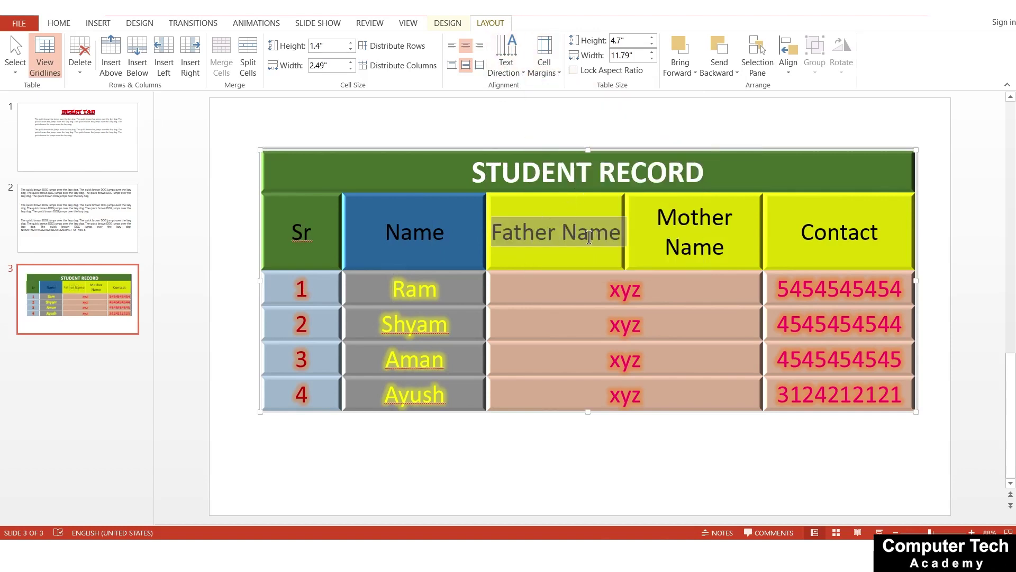
{"action": "left_click", "coordinate": [594, 264]}
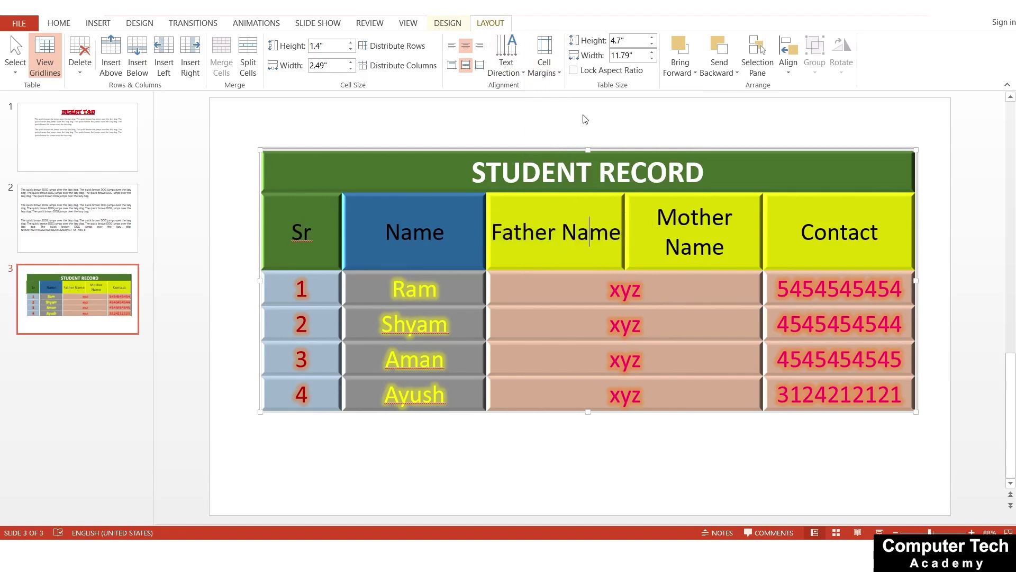
{"action": "left_click", "coordinate": [544, 69]}
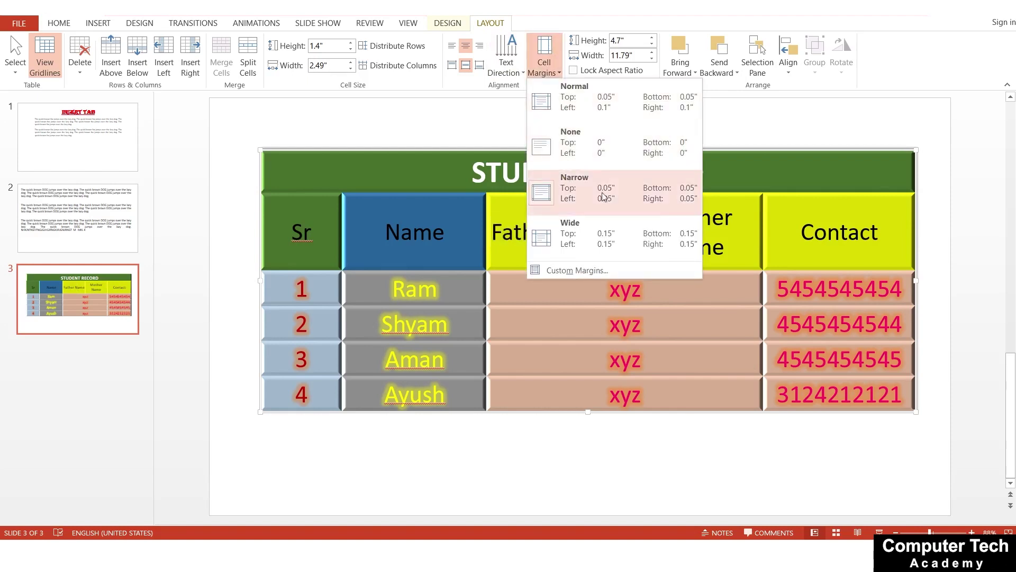
{"action": "left_click", "coordinate": [512, 225]}
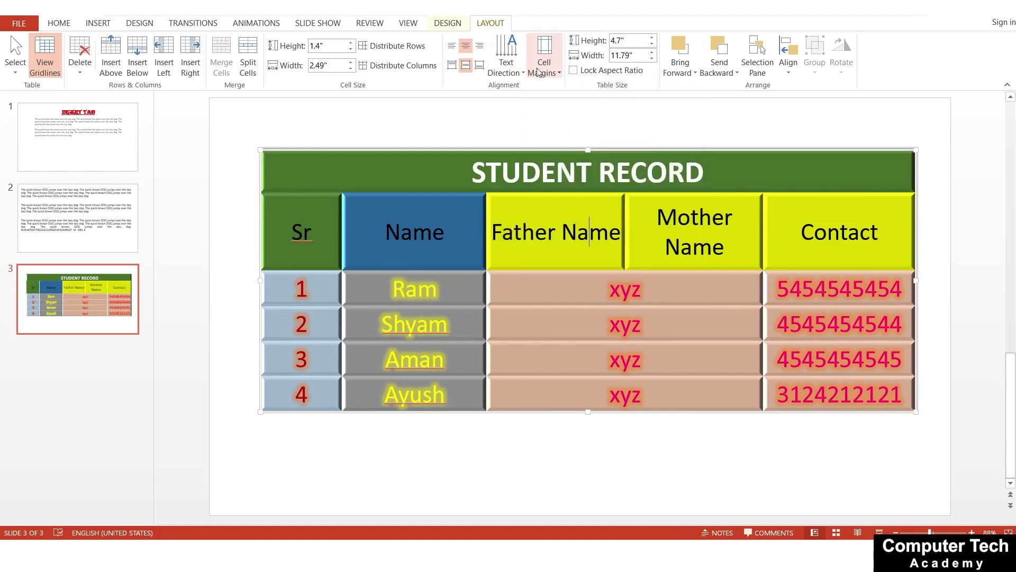
{"action": "left_click", "coordinate": [555, 68]}
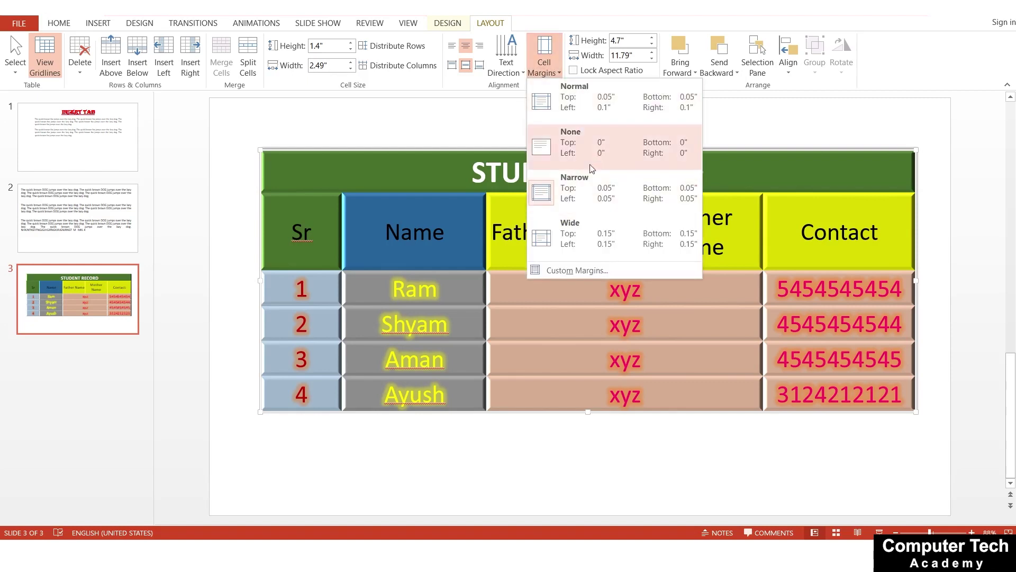
{"action": "left_click", "coordinate": [592, 152]}
{"action": "left_click", "coordinate": [545, 62]}
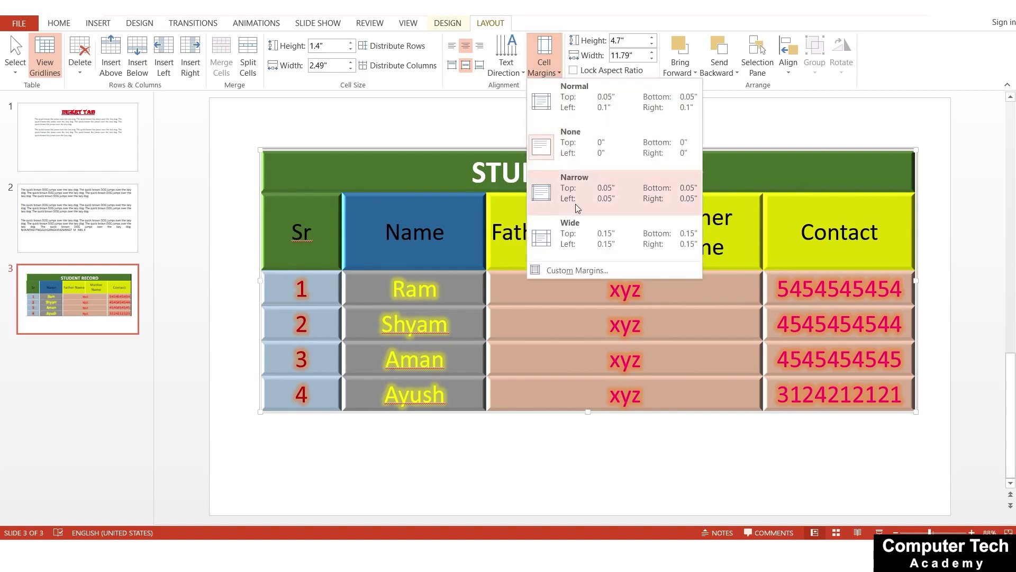
{"action": "left_click", "coordinate": [566, 248]}
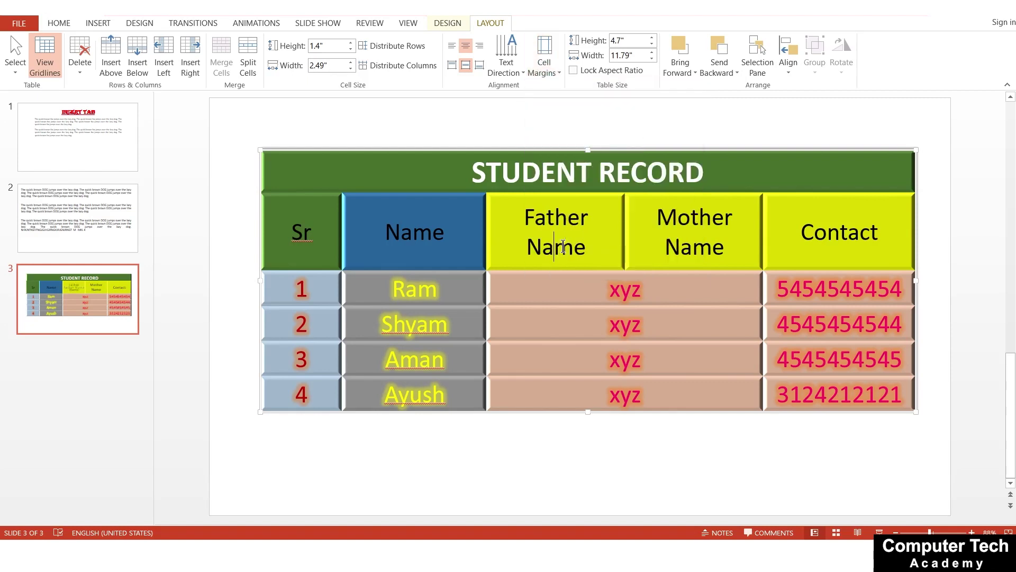
{"action": "left_click", "coordinate": [545, 62]}
{"action": "left_click", "coordinate": [572, 100]}
{"action": "left_click", "coordinate": [651, 43]}
{"action": "left_click", "coordinate": [651, 38]}
- Set the table height to 4.64 inches
{"action": "left_click", "coordinate": [651, 38]}
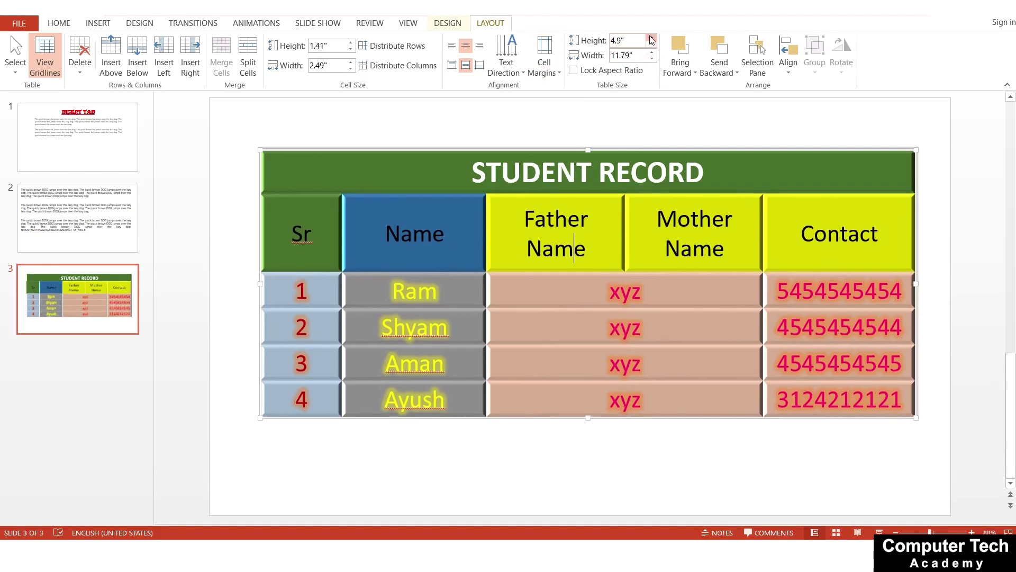
{"action": "left_click", "coordinate": [652, 39]}
{"action": "left_click", "coordinate": [652, 43]}
{"action": "left_click", "coordinate": [652, 43]}
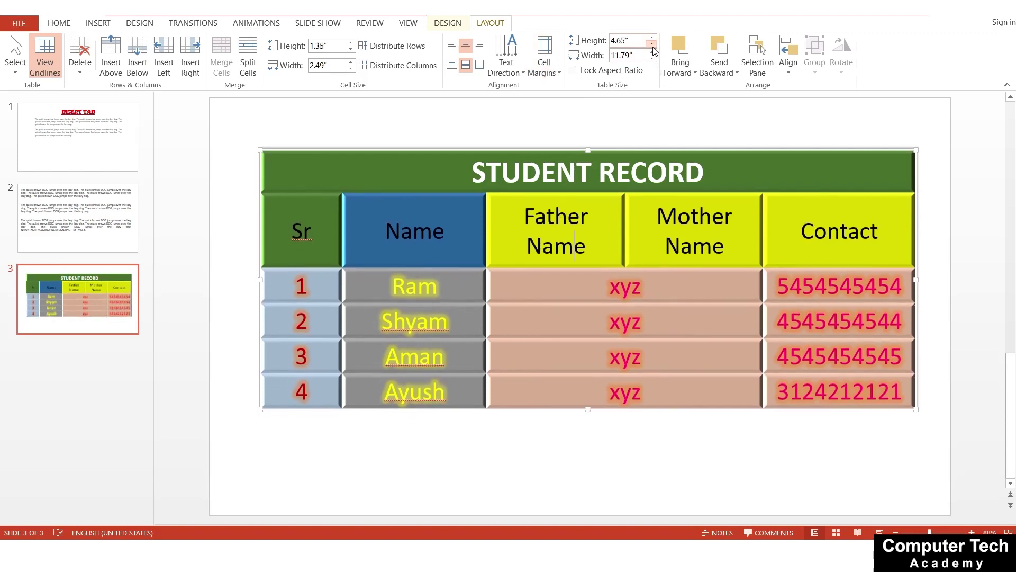
{"action": "left_click", "coordinate": [651, 43]}
- Check the Bring Forward options for the table without changing anything
{"action": "left_click", "coordinate": [655, 309]}
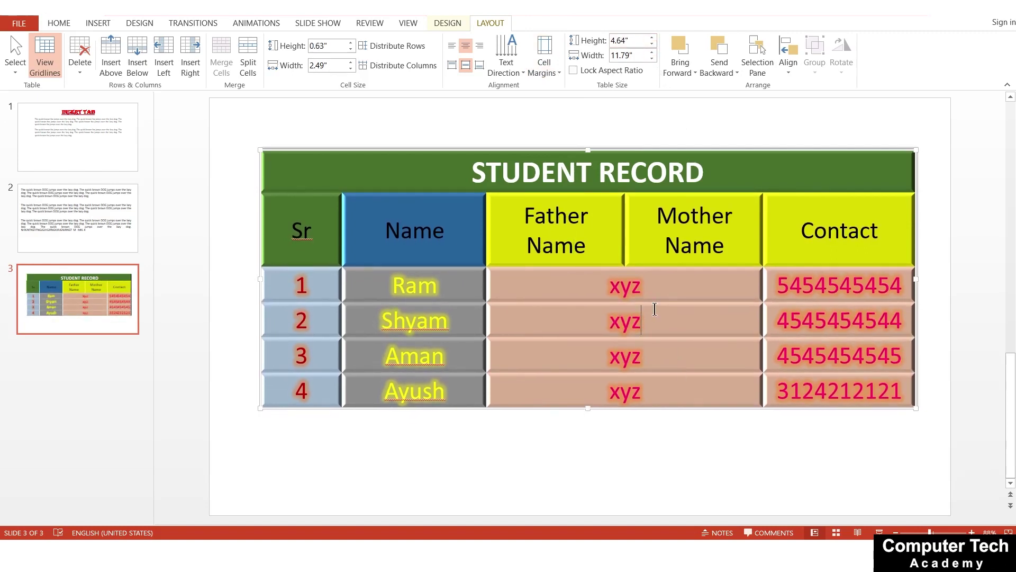
{"action": "left_click", "coordinate": [680, 71]}
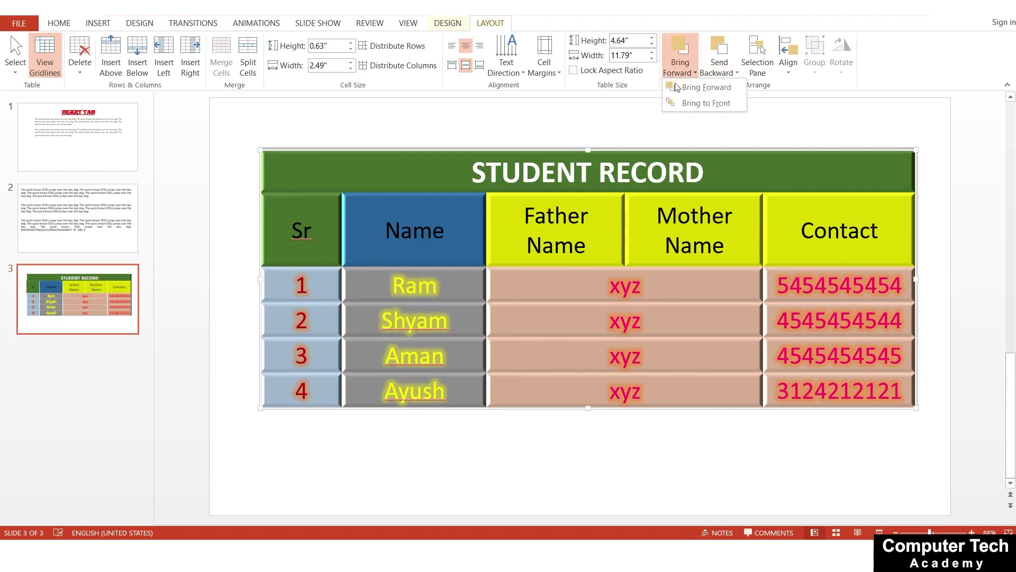
{"action": "left_click", "coordinate": [680, 276]}
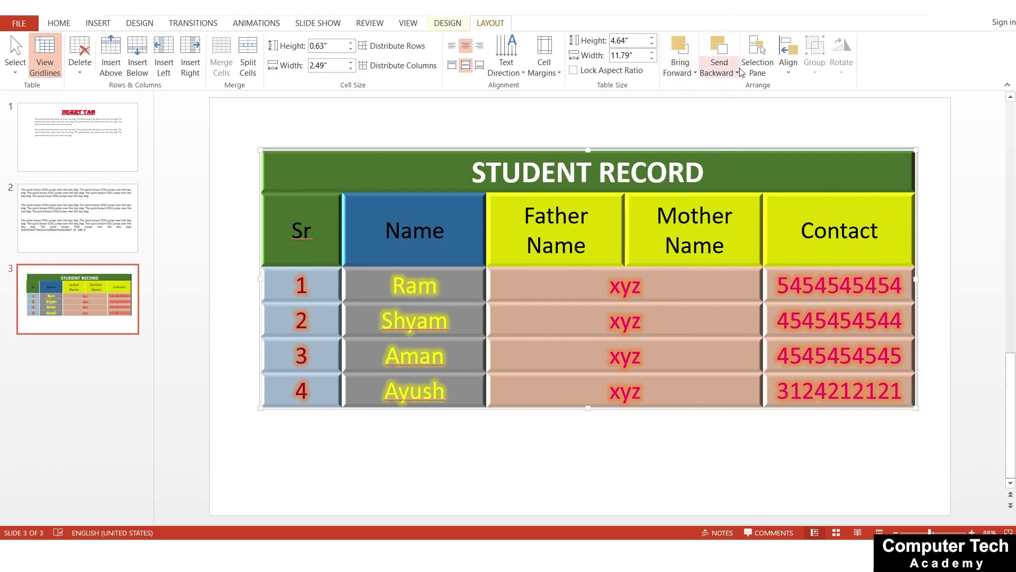
- In the Selection pane, select Table 4 and Content Placeholder 3, then close the pane
{"action": "left_click", "coordinate": [757, 58]}
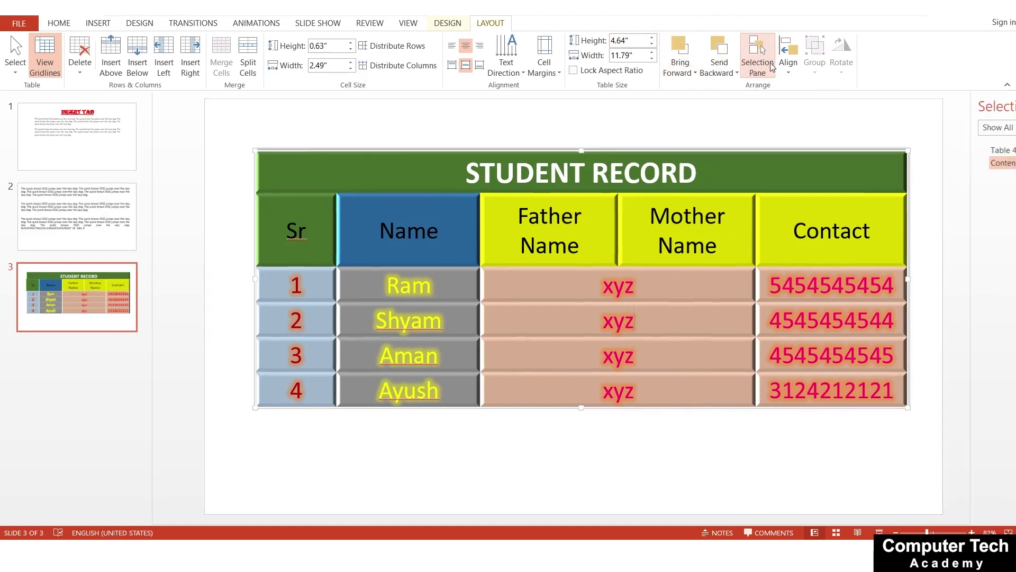
{"action": "left_click", "coordinate": [948, 153], "text": "ctrl"}
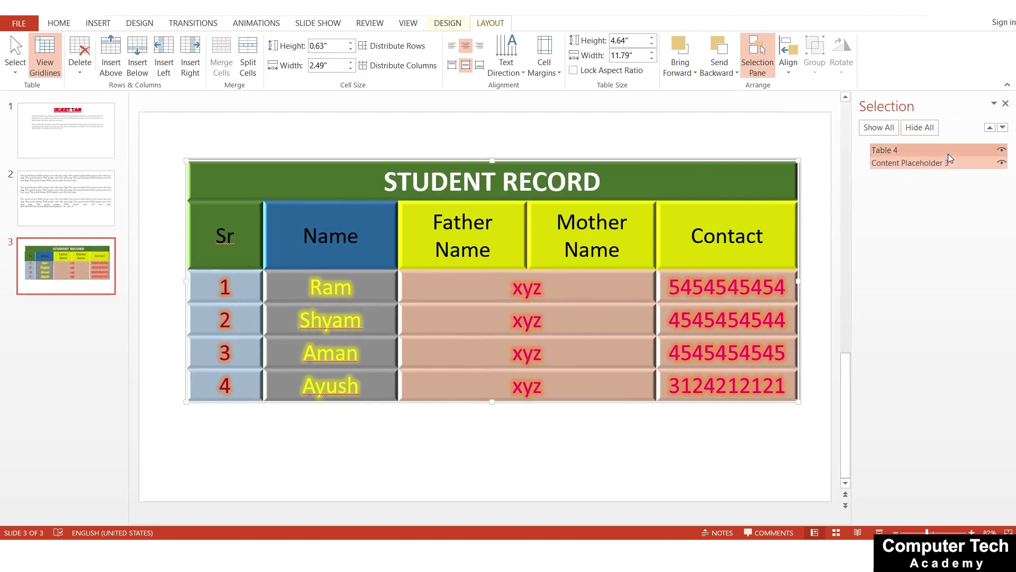
{"action": "left_click", "coordinate": [948, 164]}
{"action": "left_click", "coordinate": [943, 151]}
{"action": "left_click", "coordinate": [948, 164]}
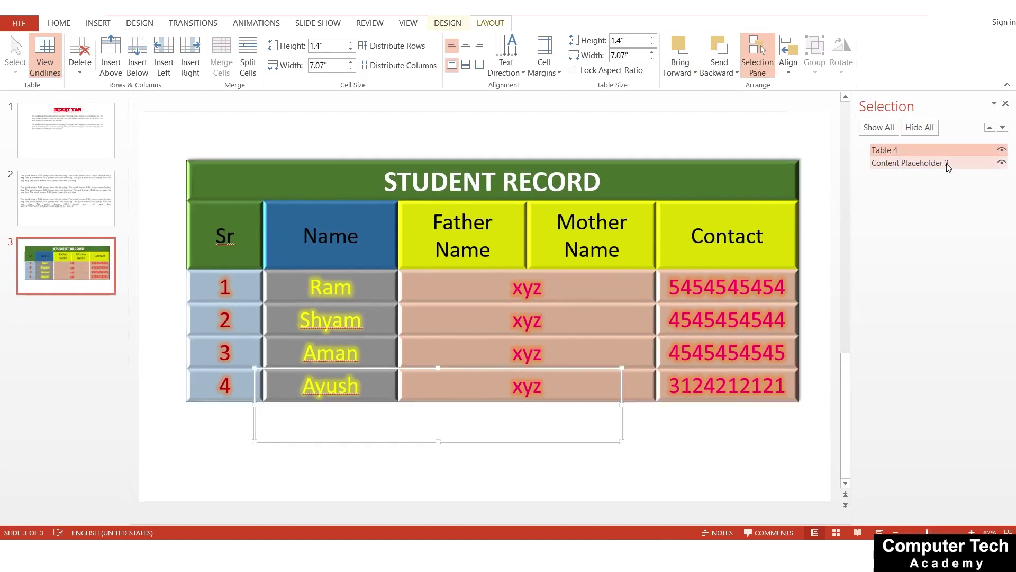
{"action": "left_click", "coordinate": [949, 164]}
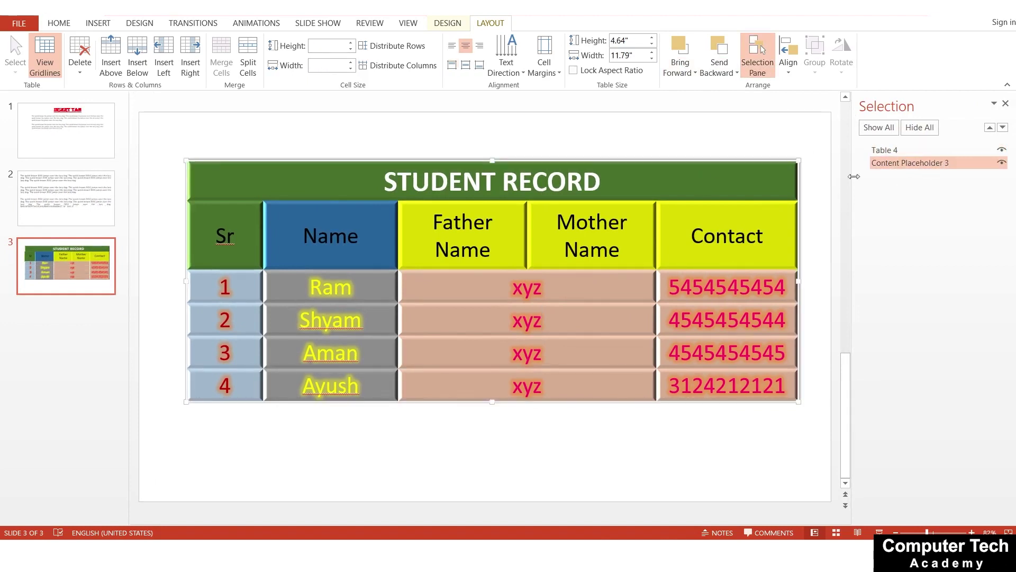
{"action": "left_click", "coordinate": [1006, 107]}
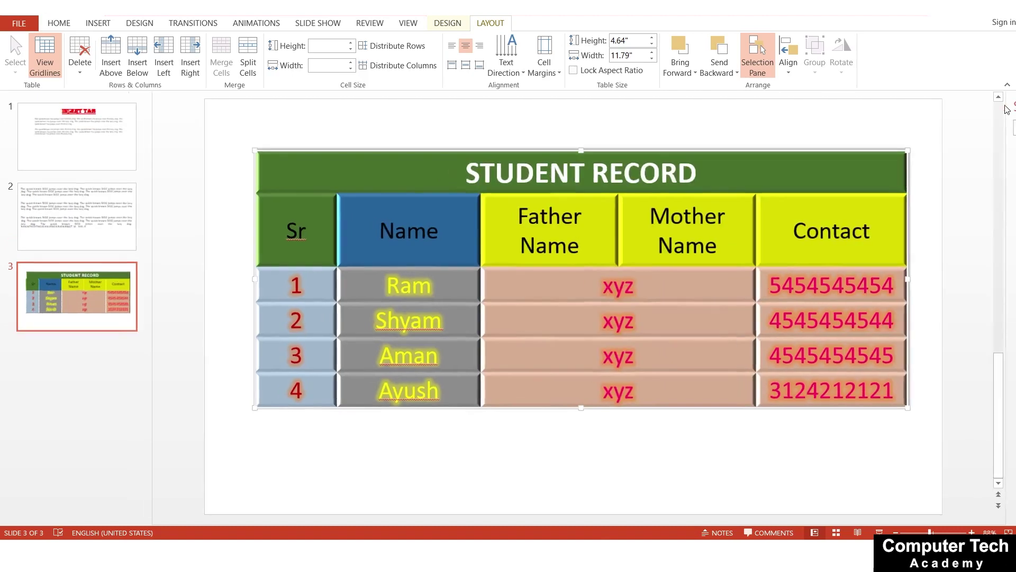
- Try Align Left and Align Right on the table, then center it horizontally on the slide
{"action": "left_click", "coordinate": [788, 58]}
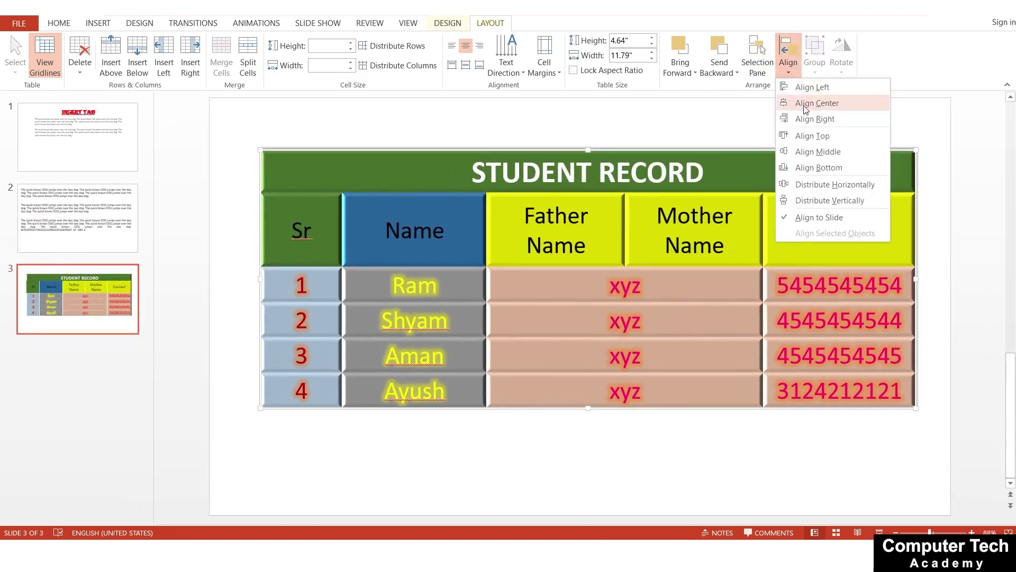
{"action": "left_click", "coordinate": [802, 102]}
{"action": "left_click", "coordinate": [788, 61]}
{"action": "left_click", "coordinate": [798, 91]}
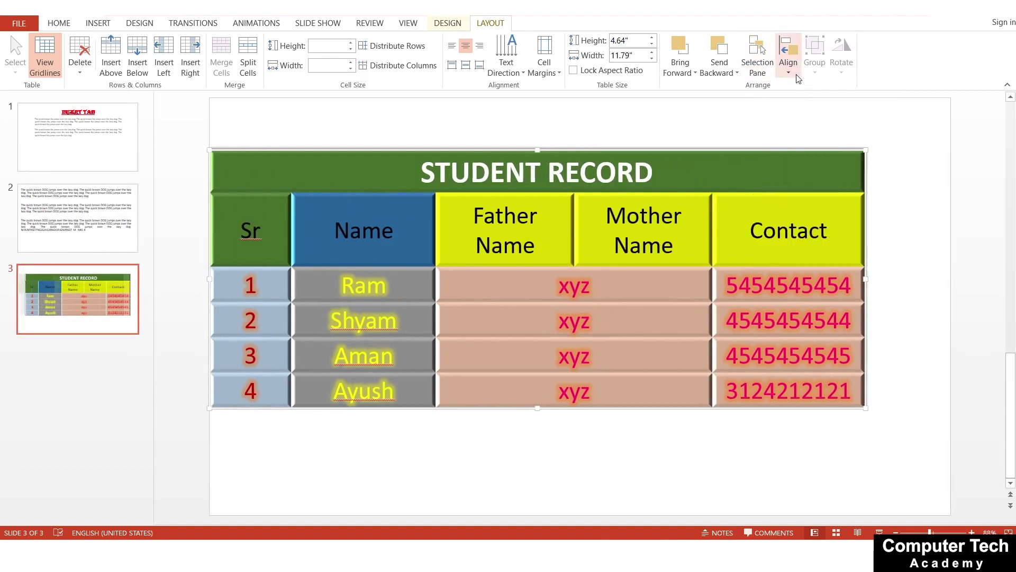
{"action": "left_click", "coordinate": [788, 61]}
{"action": "left_click", "coordinate": [815, 119]}
{"action": "left_click", "coordinate": [794, 74]}
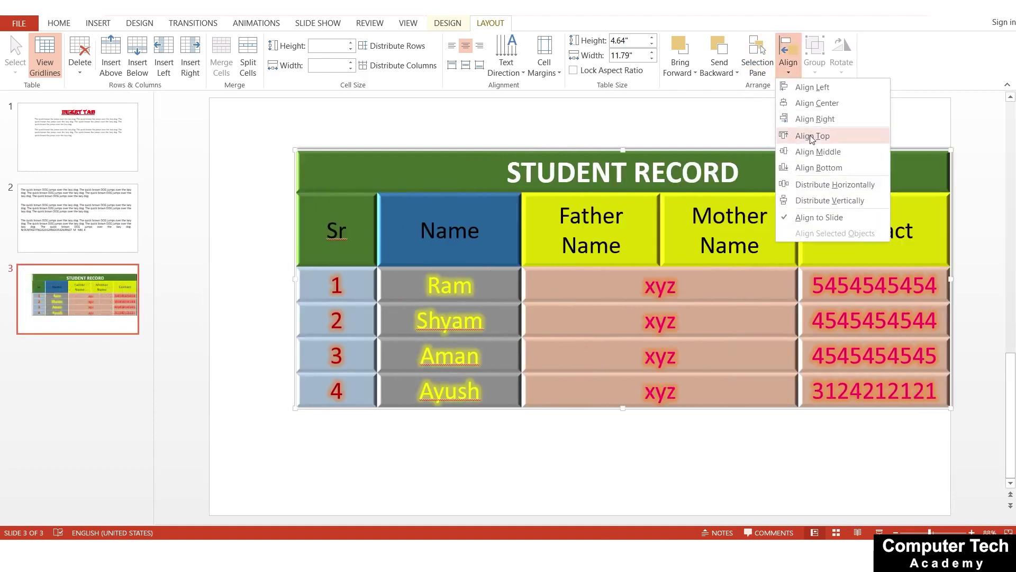
{"action": "left_click", "coordinate": [815, 103]}
- Try Align Top, then center the table vertically with Align Middle
{"action": "left_click", "coordinate": [789, 74]}
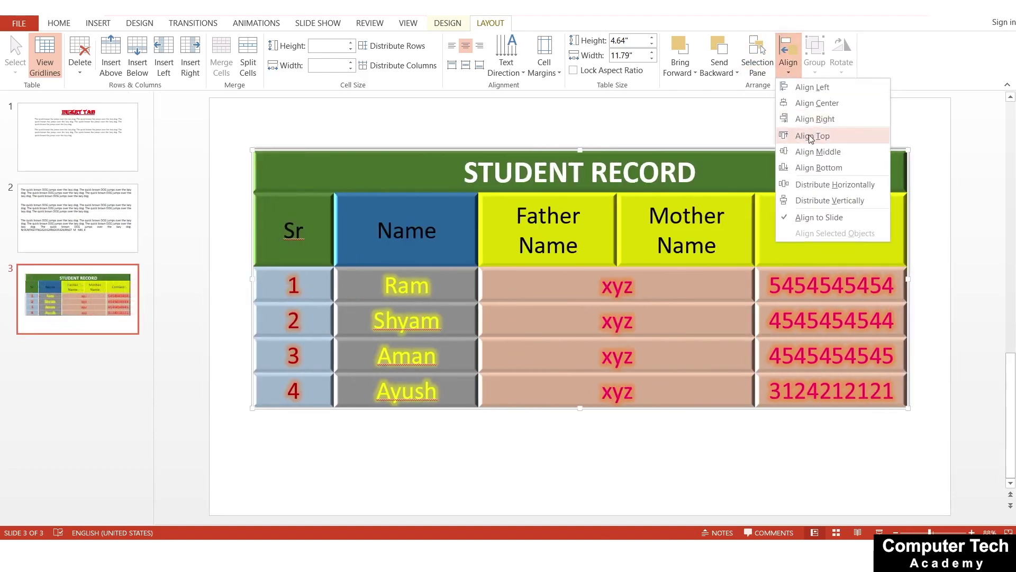
{"action": "left_click", "coordinate": [812, 136]}
{"action": "left_click", "coordinate": [789, 74]}
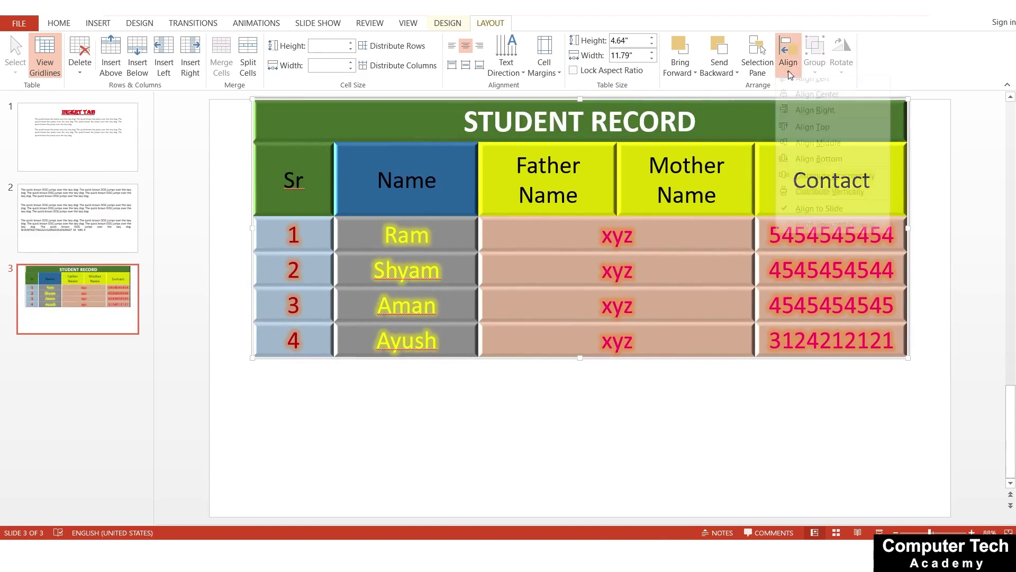
{"action": "left_click", "coordinate": [810, 143]}
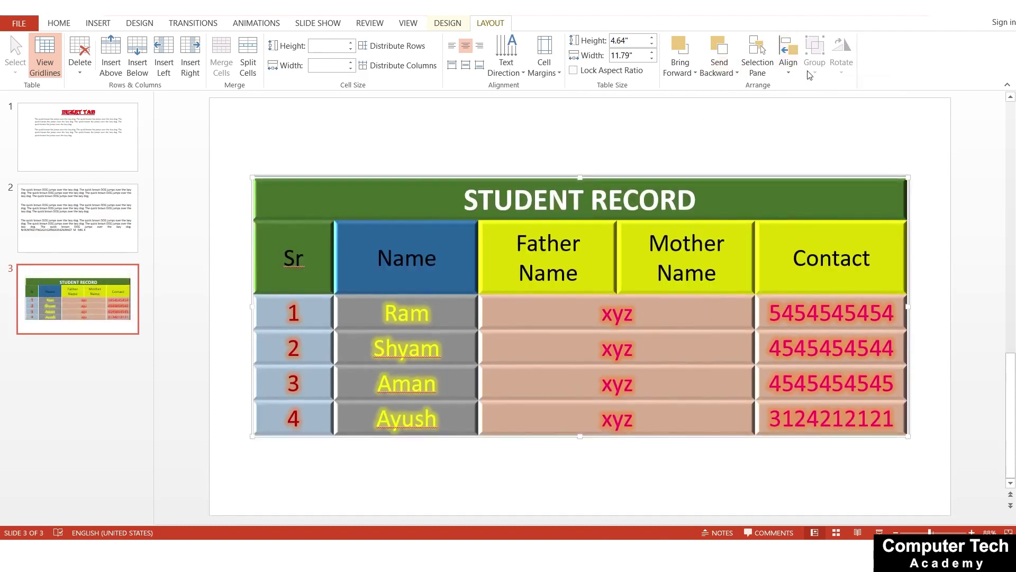
{"action": "left_click", "coordinate": [788, 69]}
{"action": "left_click", "coordinate": [735, 311]}
- Resize the table to about 12.35" wide so Father Name fits on one line
{"action": "left_click_drag", "start_coordinate": [581, 176], "coordinate": [580, 184]}
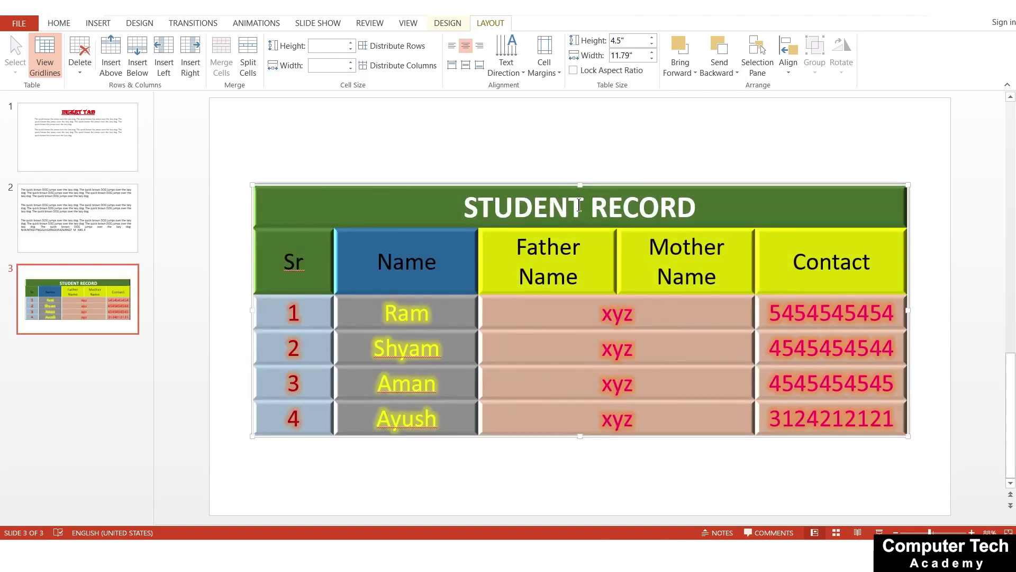
{"action": "key", "text": "ctrl+z"}
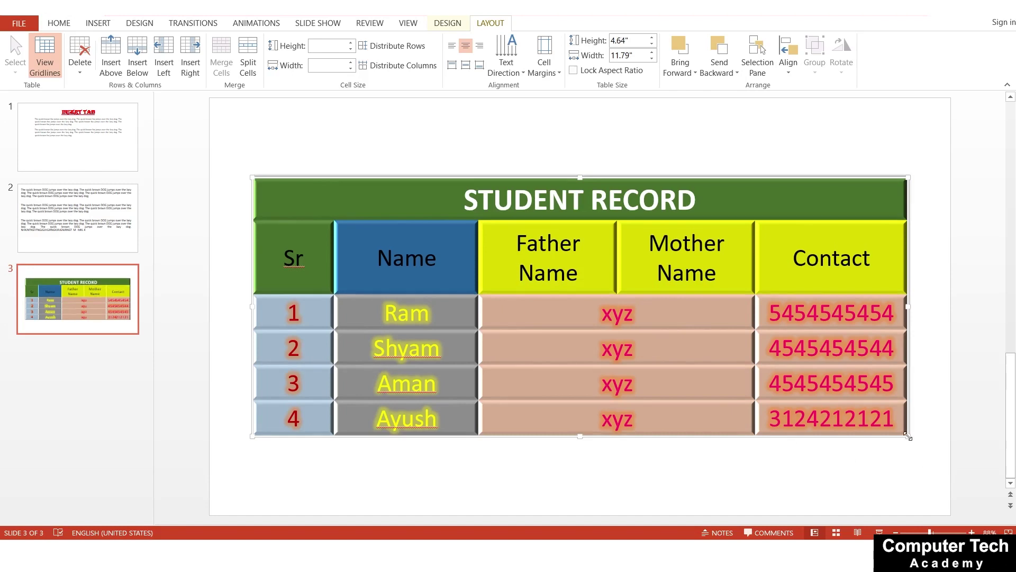
{"action": "left_click_drag", "start_coordinate": [908, 436], "coordinate": [710, 390]}
{"action": "scroll", "coordinate": [710, 390], "scroll_direction": "down", "scroll_amount": 1}
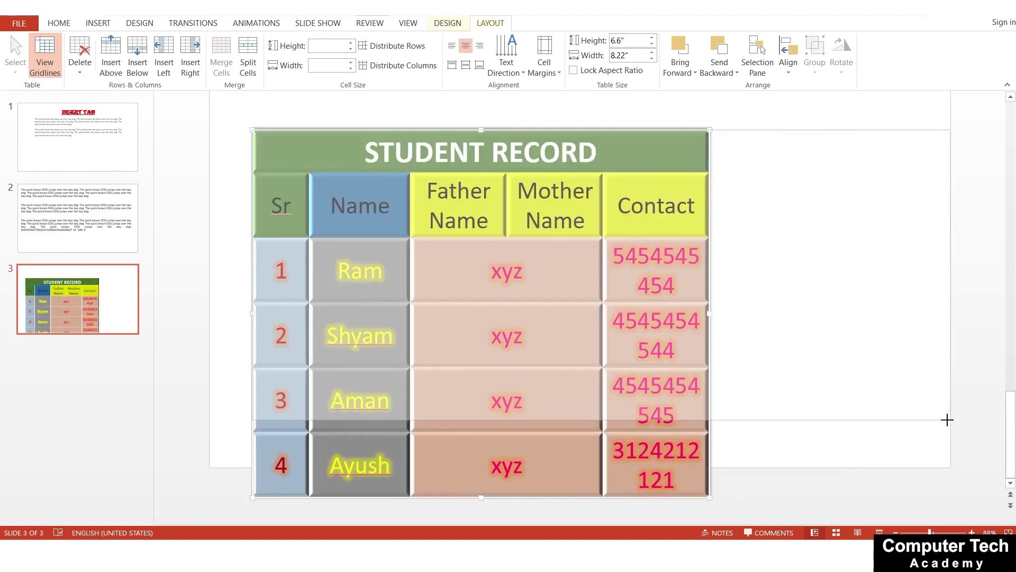
{"action": "left_click_drag", "start_coordinate": [711, 500], "coordinate": [940, 421]}
{"action": "scroll", "coordinate": [938, 419], "scroll_direction": "up", "scroll_amount": 1}
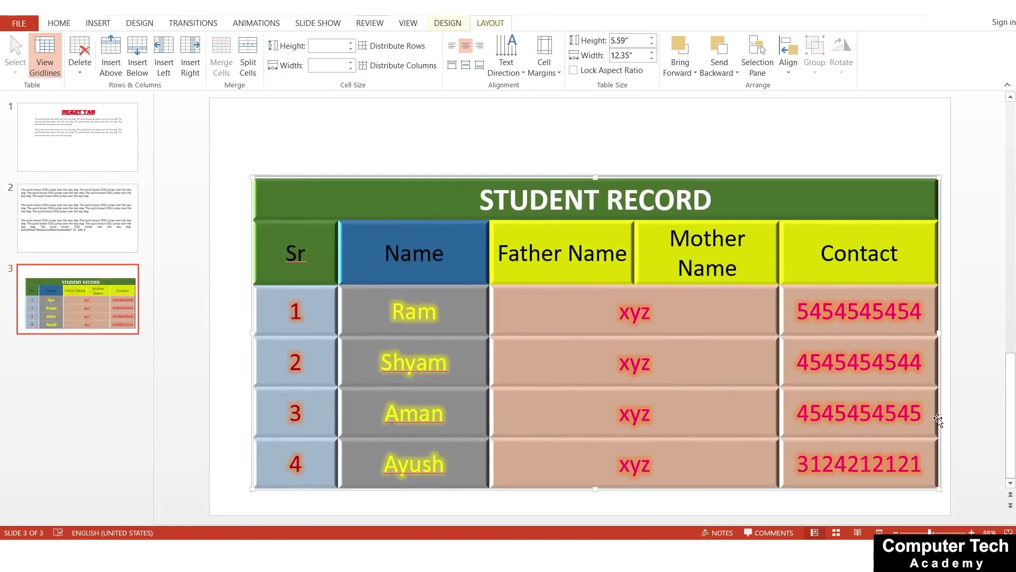
{"action": "left_click", "coordinate": [69, 23]}
- Reduce the table text to 18 pt
{"action": "left_click", "coordinate": [290, 47]}
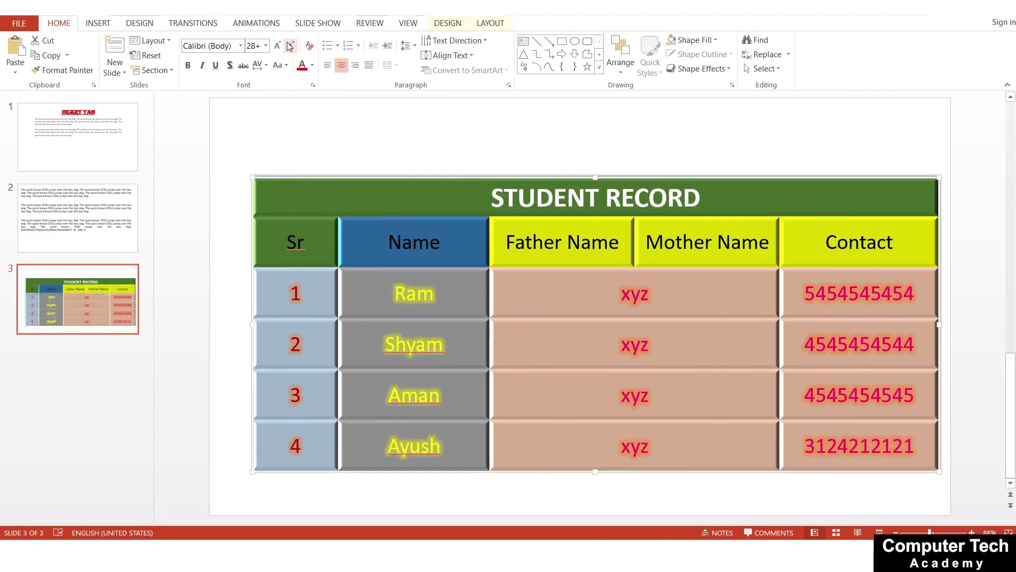
{"action": "left_click", "coordinate": [290, 46]}
{"action": "left_click", "coordinate": [290, 47]}
{"action": "left_click", "coordinate": [290, 46]}
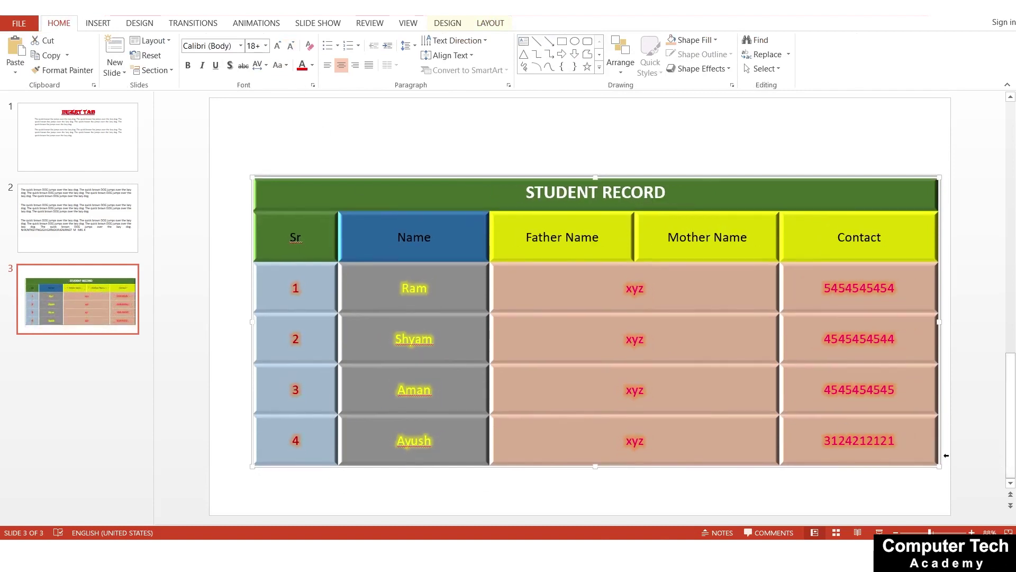
- Shrink the table from its corner and move it to the top centre of slide 3
{"action": "left_click_drag", "start_coordinate": [939, 462], "coordinate": [738, 423]}
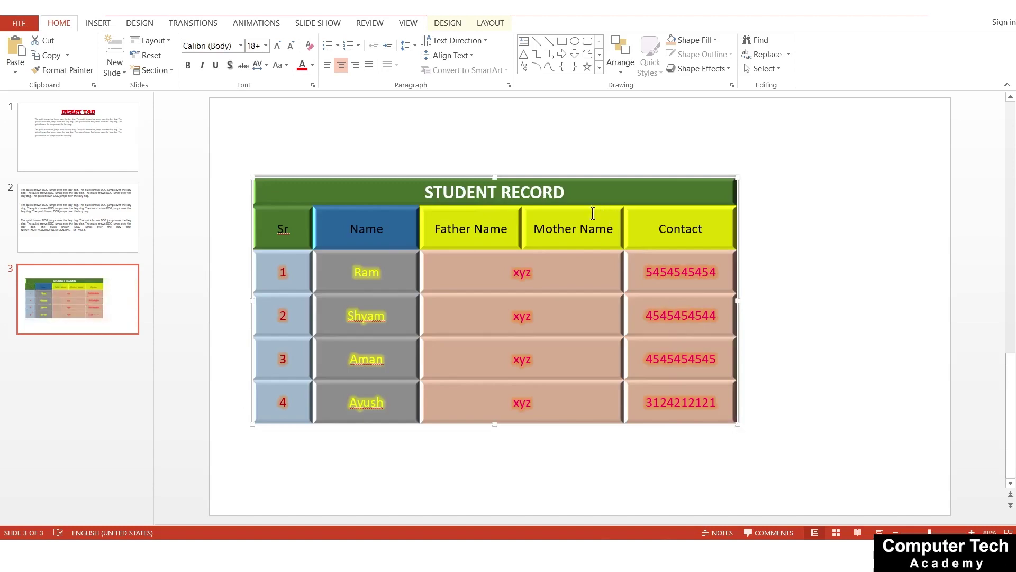
{"action": "scroll", "coordinate": [584, 307], "scroll_direction": "up", "scroll_amount": 5}
{"action": "left_click", "coordinate": [22, 286]}
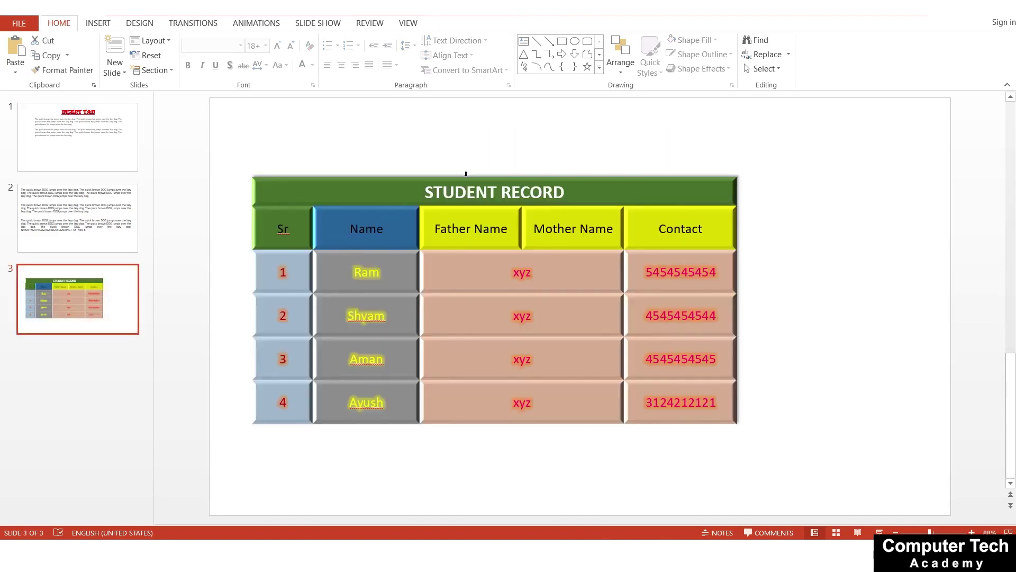
{"action": "left_click_drag", "start_coordinate": [479, 173], "coordinate": [618, 117]}
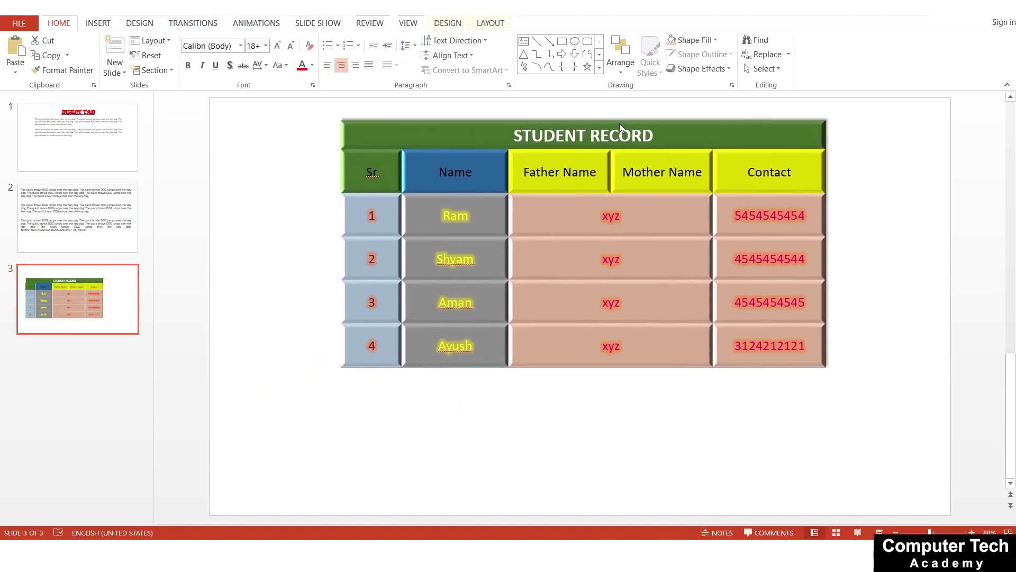
{"action": "left_click", "coordinate": [526, 409]}
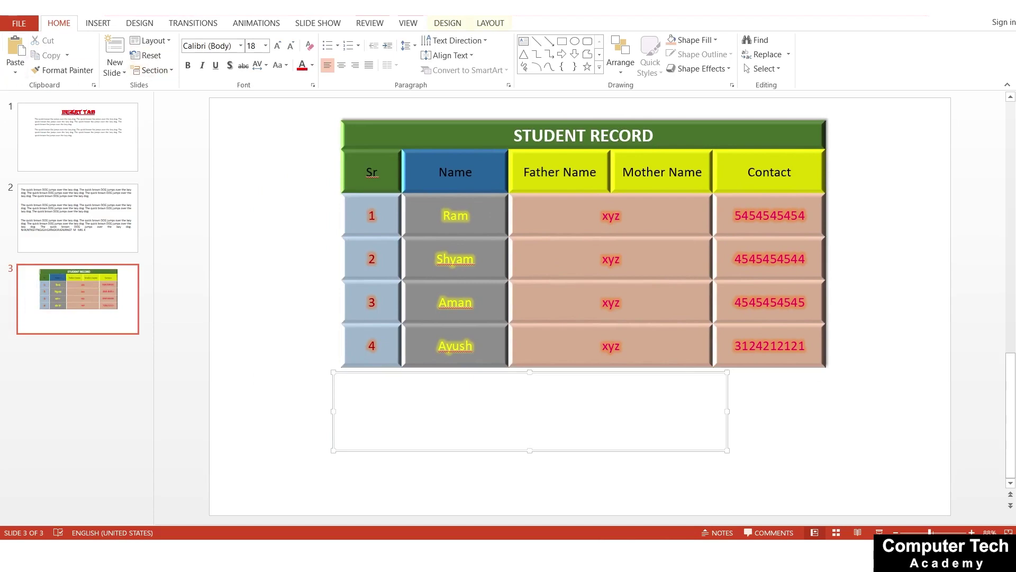
{"action": "left_click", "coordinate": [108, 22]}
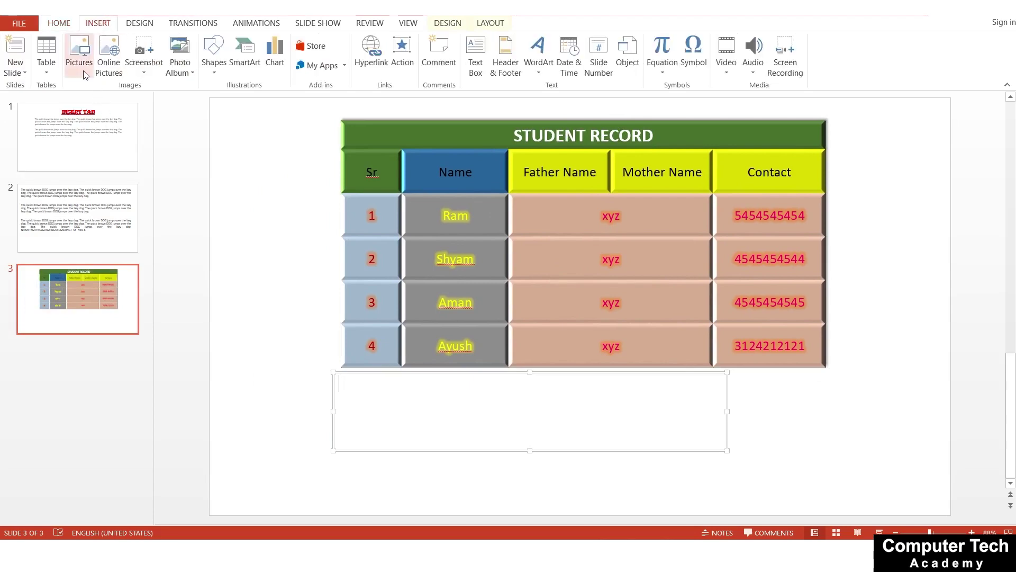
- Open the context menu for the slide 3 thumbnail, which offers New Slide
{"action": "scroll", "coordinate": [324, 351], "scroll_direction": "up", "scroll_amount": 5}
{"action": "left_click", "coordinate": [130, 283]}
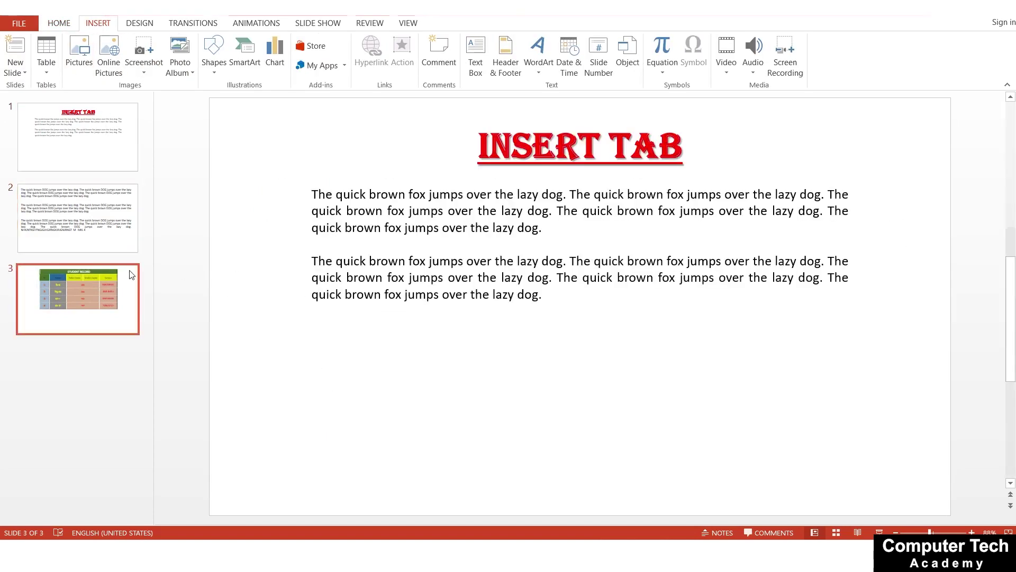
{"action": "right_click", "coordinate": [122, 289]}
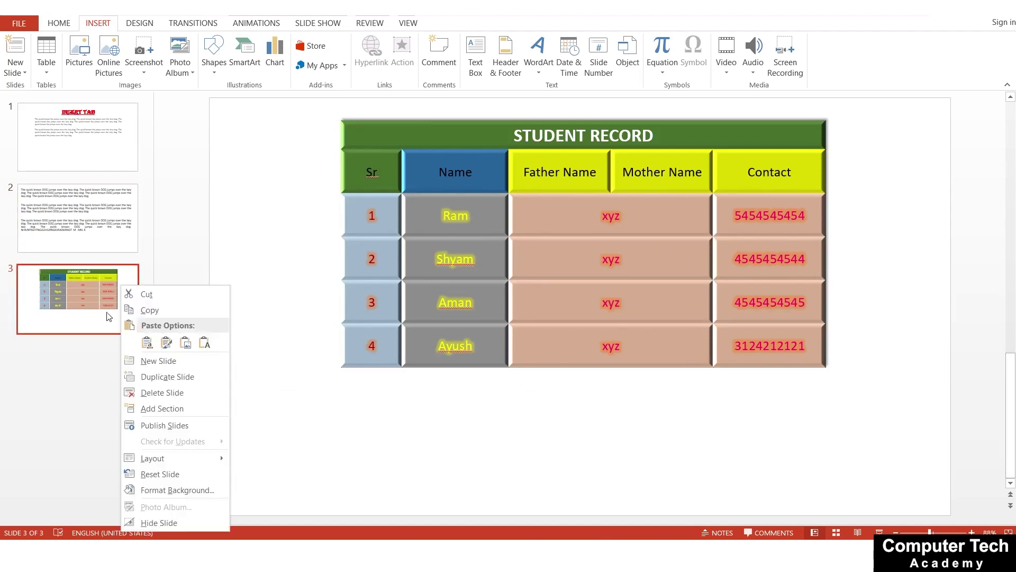
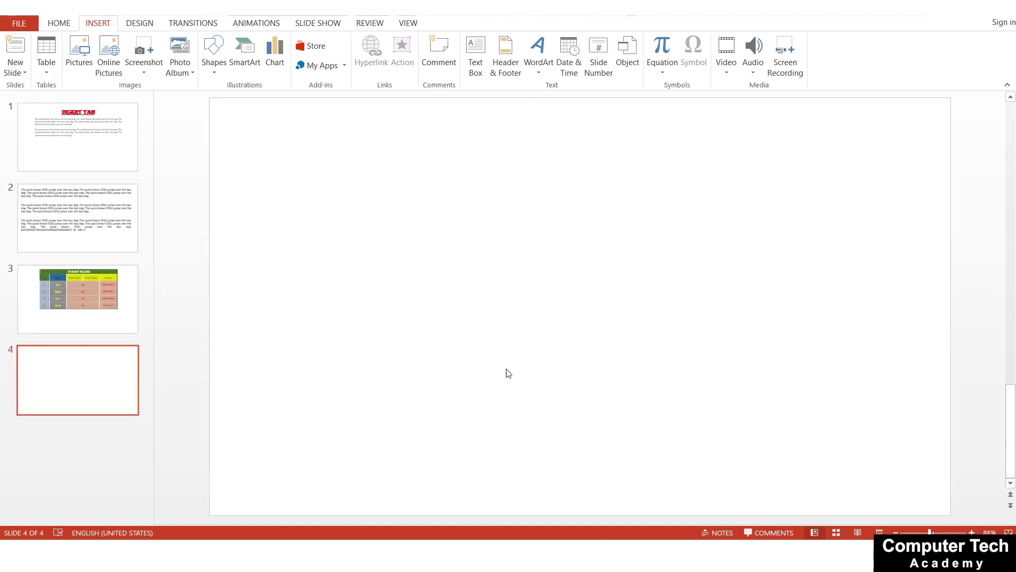
{"action": "left_click", "coordinate": [83, 67]}
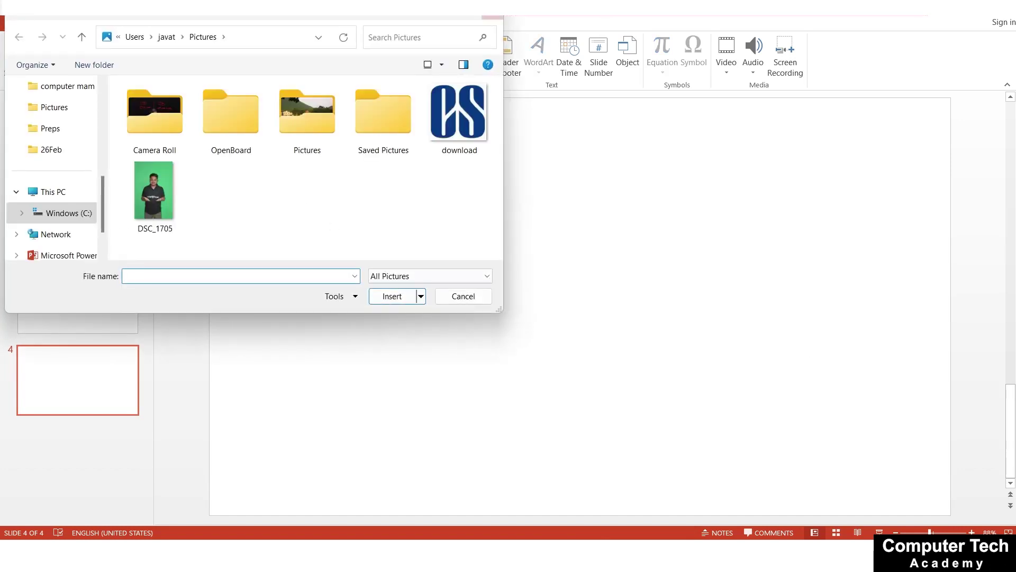
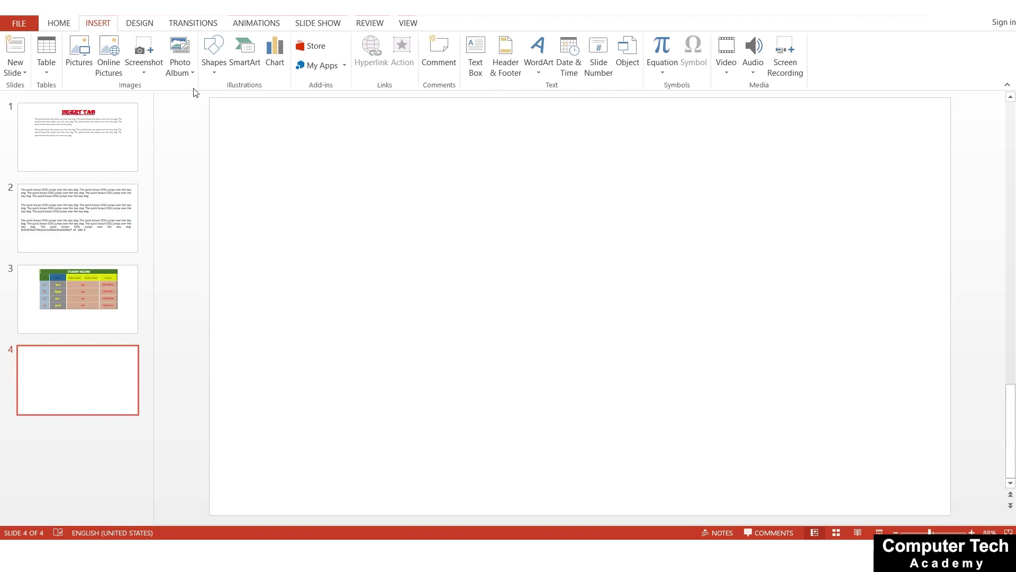
- Insert the longest-river-in-india8 picture from the Pictures folder onto slide 4
{"action": "left_click", "coordinate": [80, 53]}
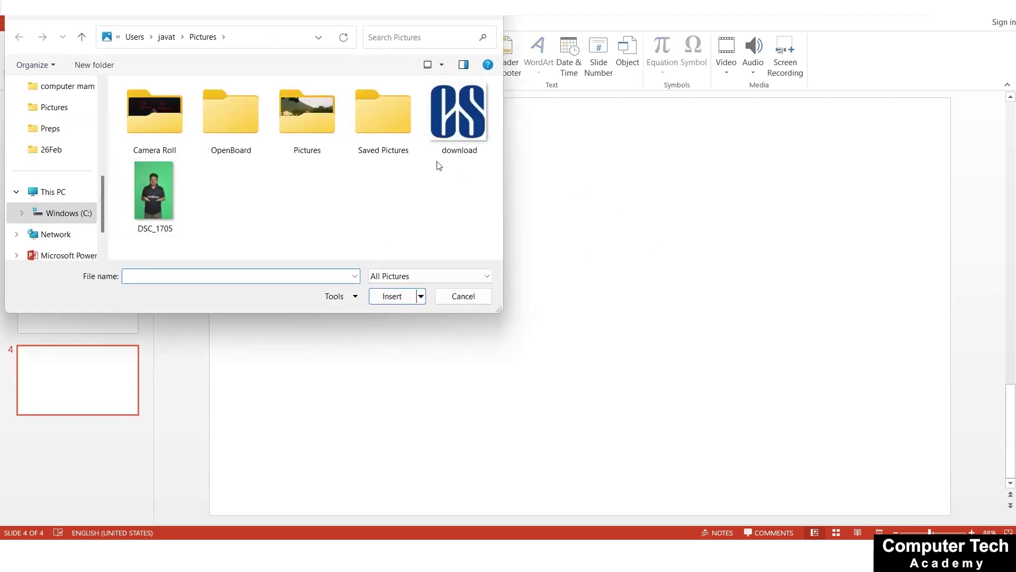
{"action": "double_click", "coordinate": [310, 119]}
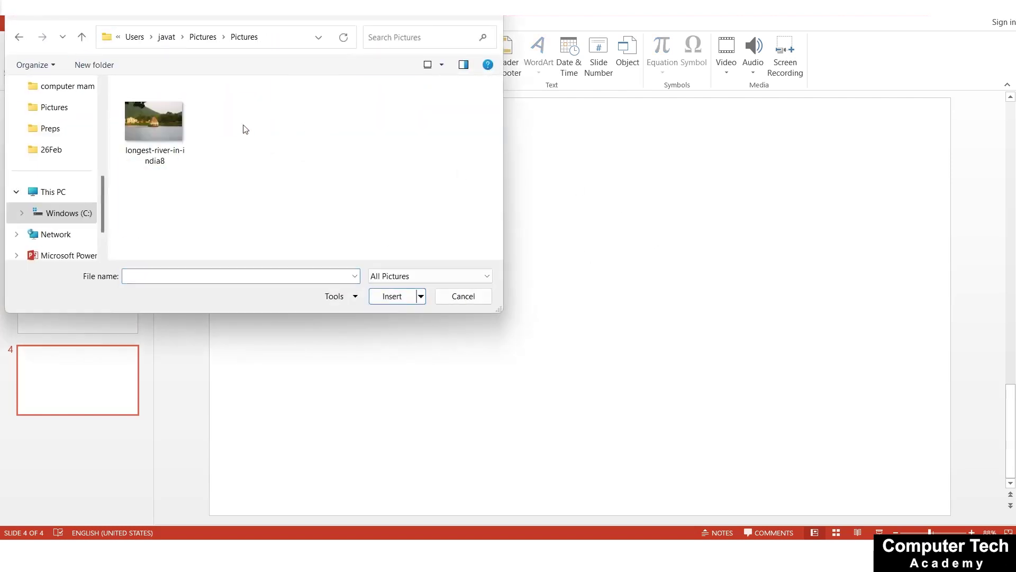
{"action": "left_click", "coordinate": [161, 128]}
{"action": "left_click", "coordinate": [386, 299]}
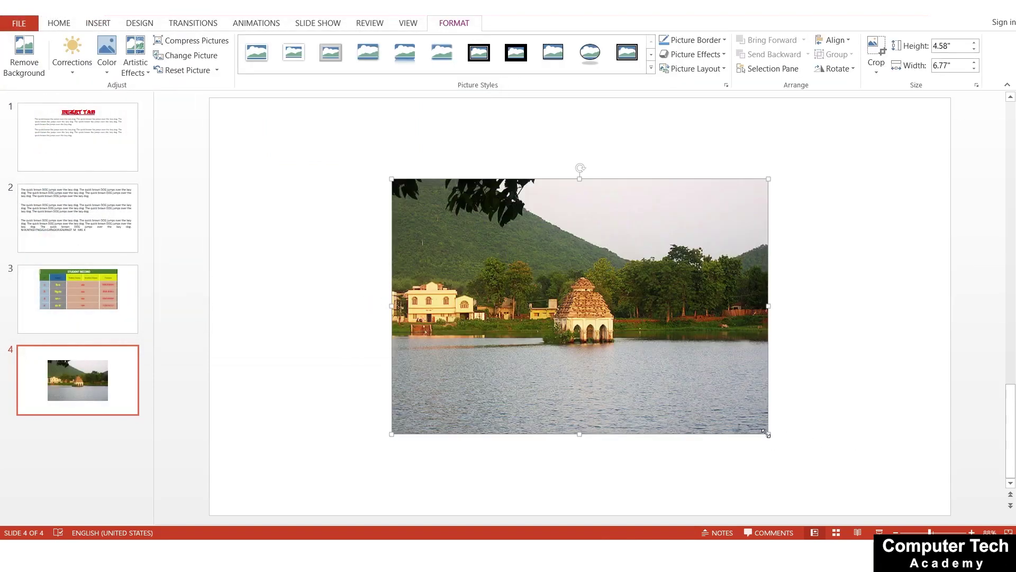
- Resize the river photo with its handles to 4.17 by 5.86 inches
{"action": "left_click_drag", "start_coordinate": [766, 433], "coordinate": [595, 367]}
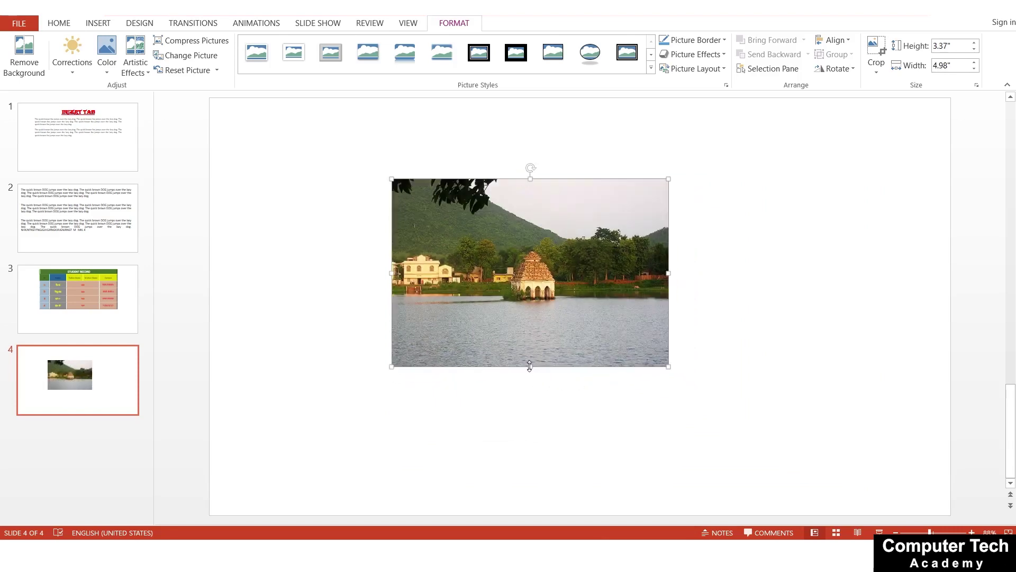
{"action": "left_click_drag", "start_coordinate": [529, 366], "coordinate": [545, 357]}
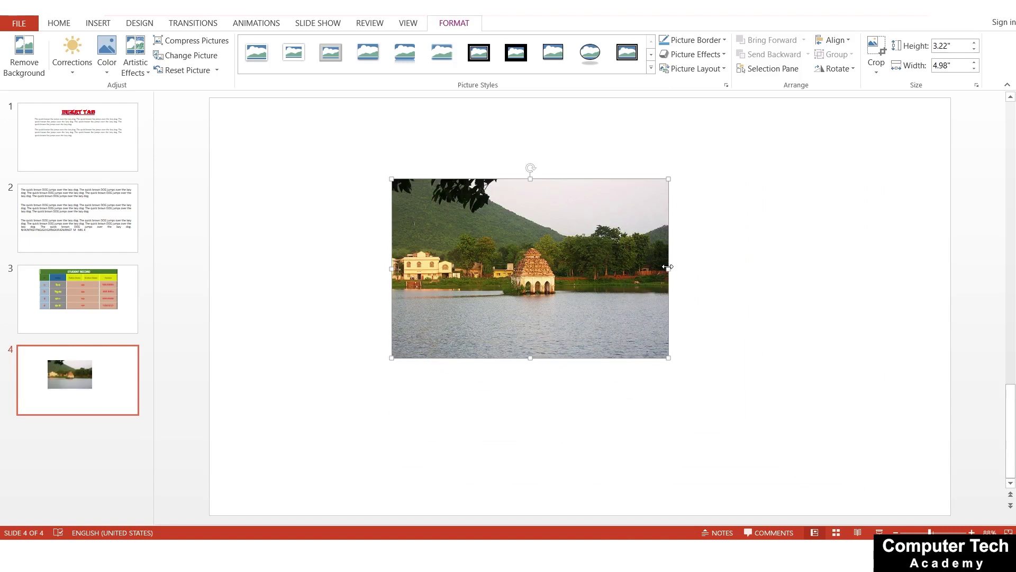
{"action": "left_click_drag", "start_coordinate": [668, 266], "coordinate": [644, 269]}
{"action": "mouse_move", "coordinate": [644, 358]}
{"action": "left_mouse_down"}
{"action": "mouse_move", "coordinate": [607, 337]}
{"action": "mouse_move", "coordinate": [718, 410]}
{"action": "left_mouse_up"}
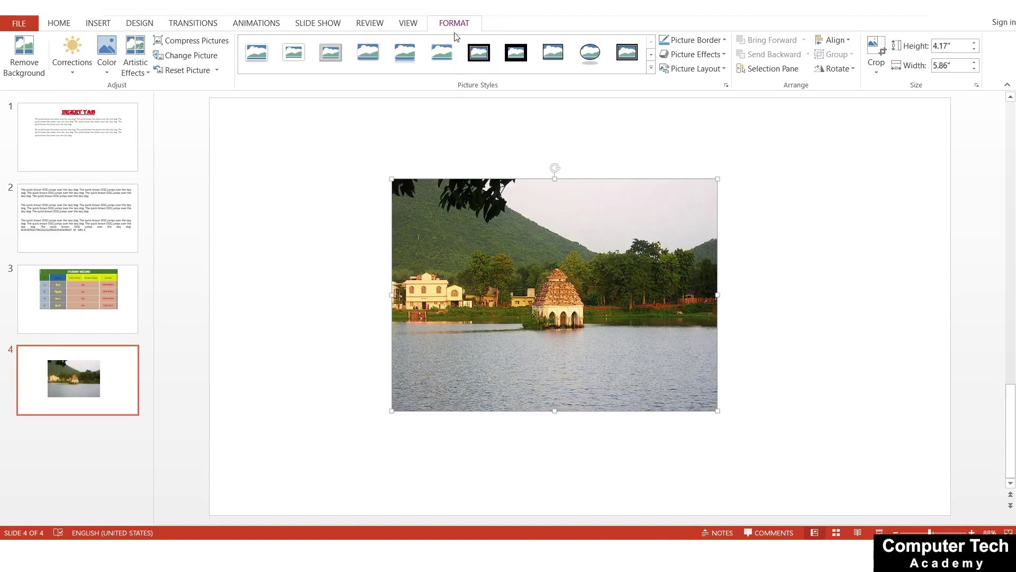
{"action": "left_click", "coordinate": [847, 285]}
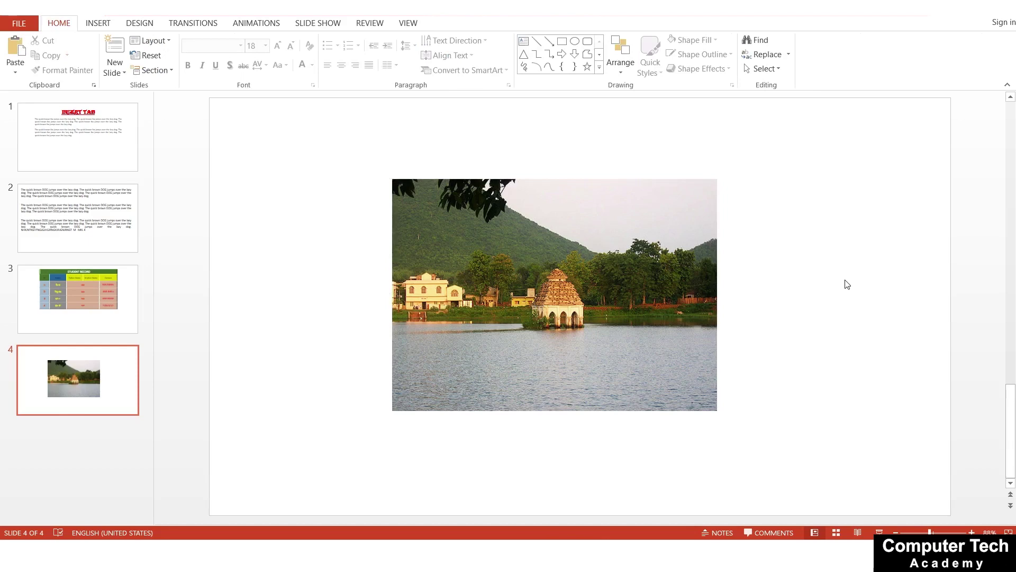
{"action": "left_click", "coordinate": [548, 237]}
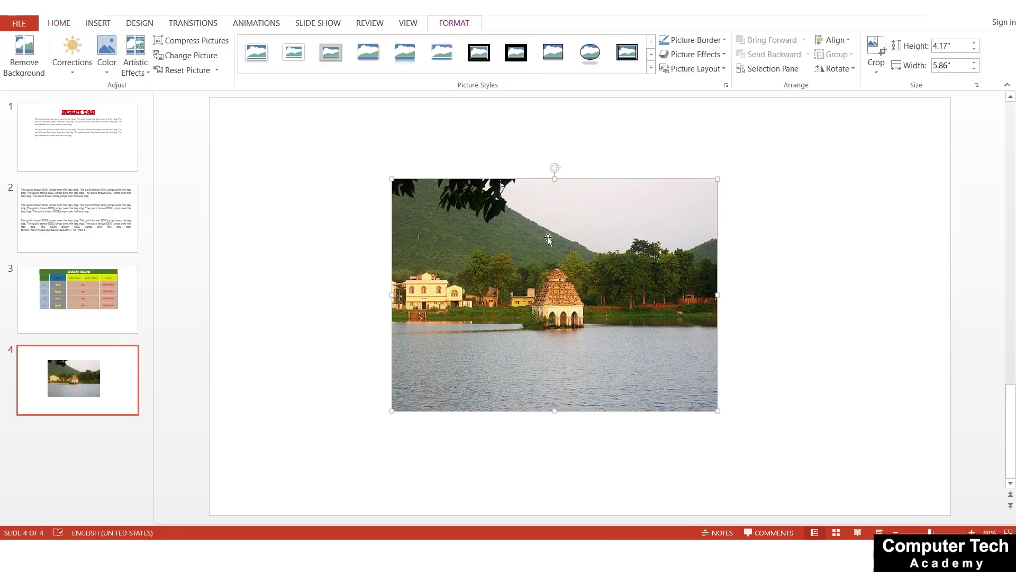
{"action": "left_click", "coordinate": [24, 56]}
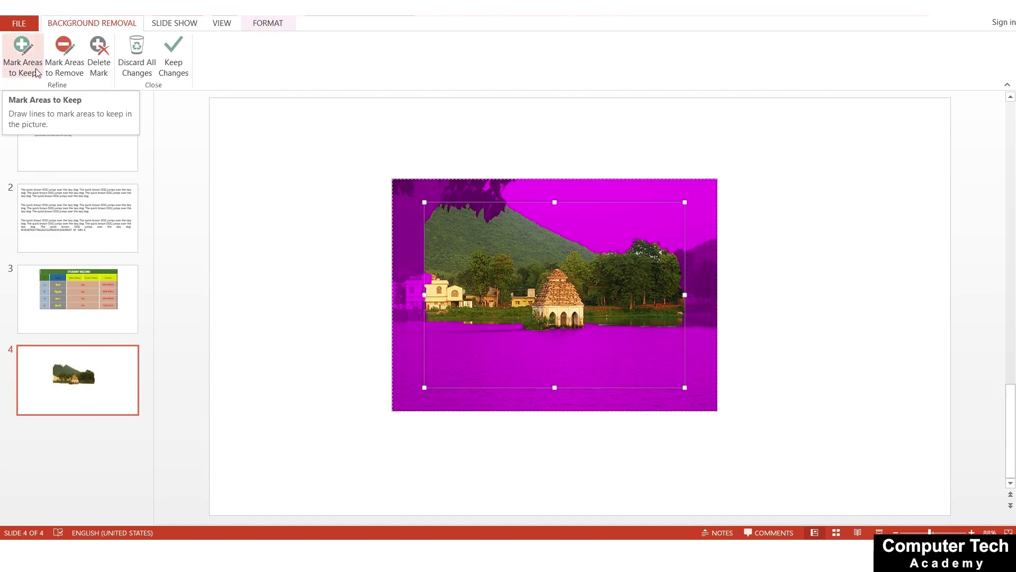
{"action": "left_click", "coordinate": [25, 58]}
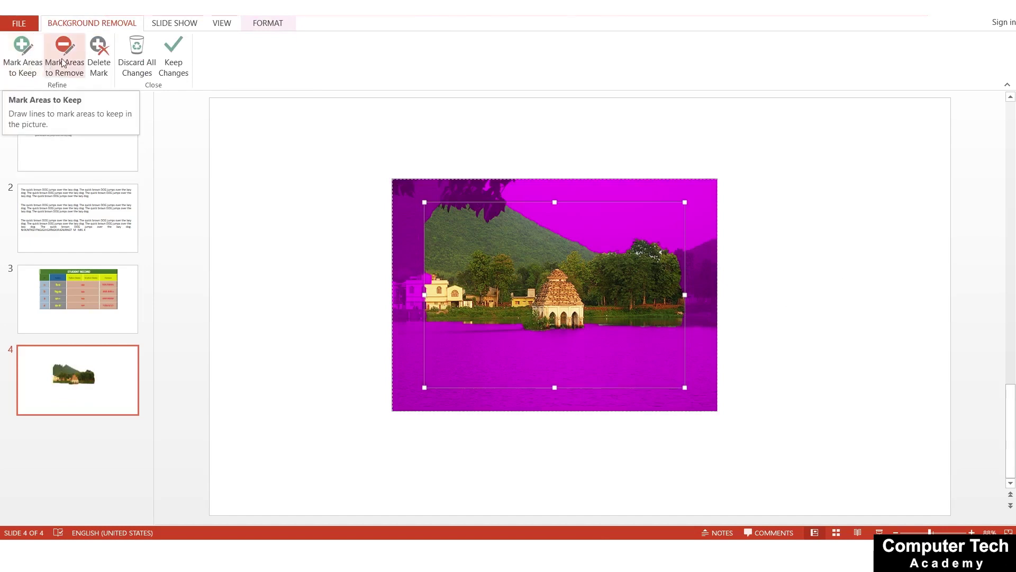
{"action": "left_click", "coordinate": [24, 61]}
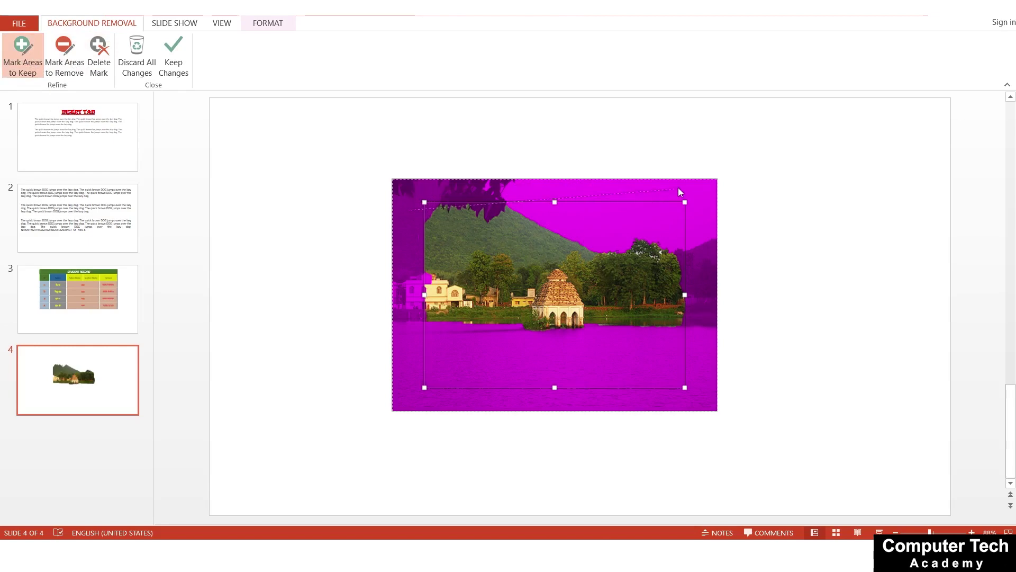
{"action": "left_click_drag", "start_coordinate": [706, 312], "coordinate": [682, 188]}
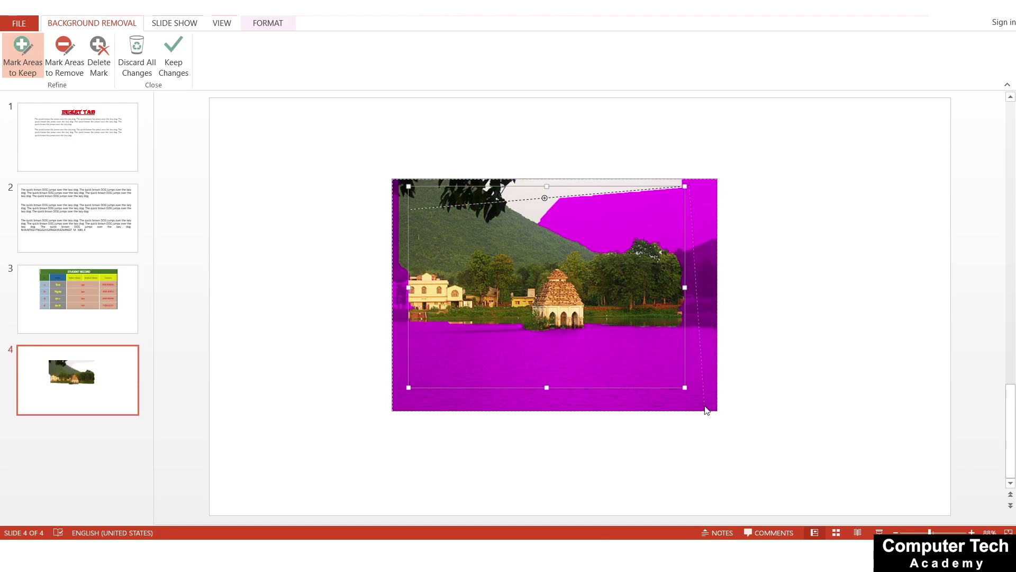
{"action": "left_click_drag", "start_coordinate": [705, 410], "coordinate": [706, 398]}
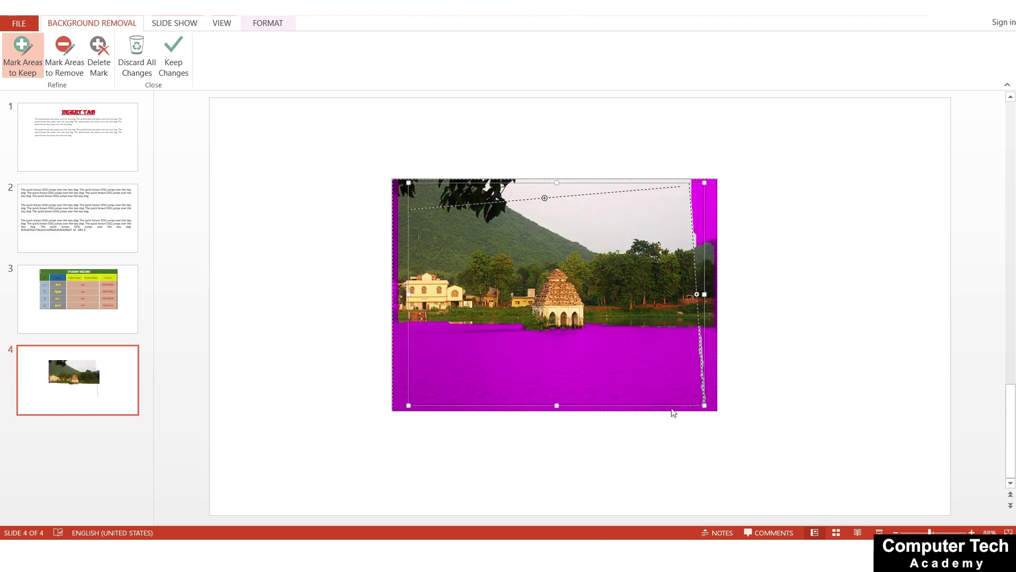
{"action": "left_click_drag", "start_coordinate": [444, 392], "coordinate": [403, 401]}
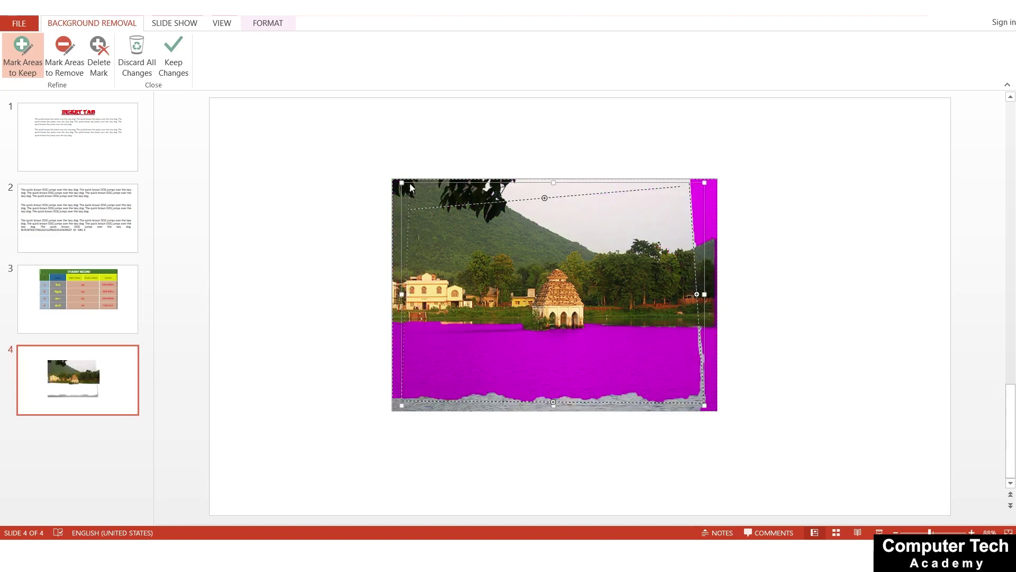
{"action": "left_click_drag", "start_coordinate": [410, 183], "coordinate": [402, 401]}
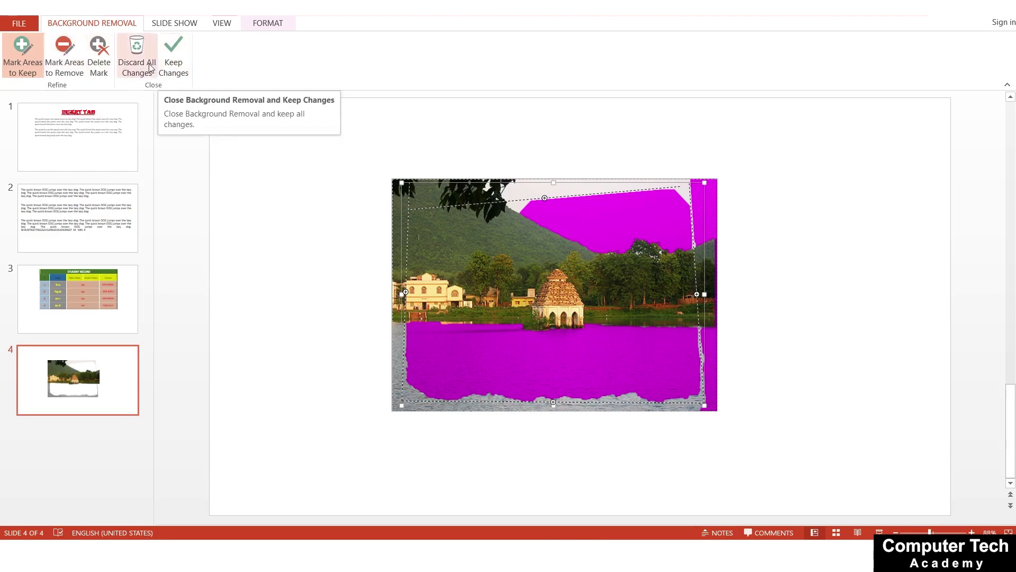
{"action": "left_click", "coordinate": [174, 49]}
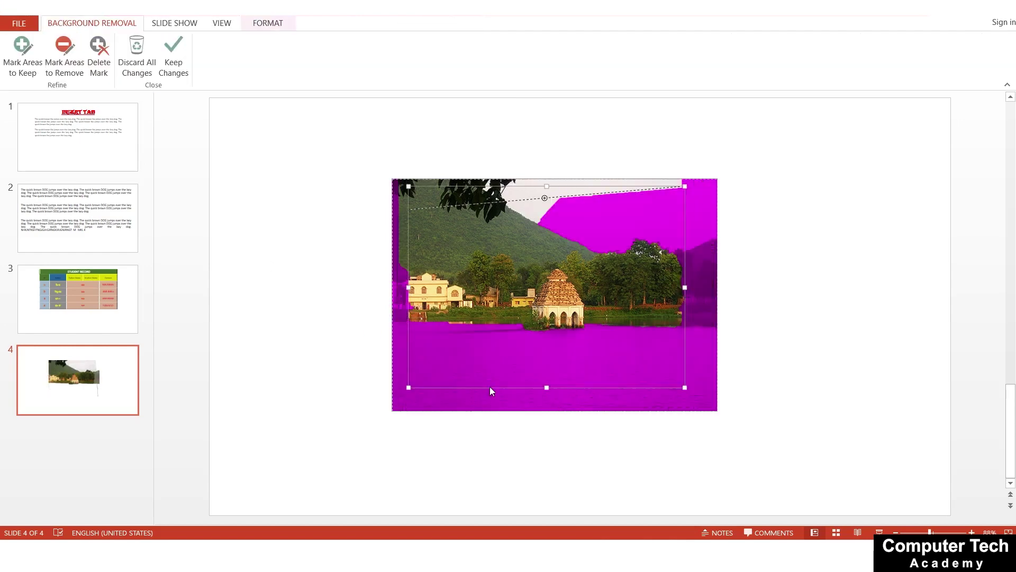
{"action": "key", "text": "Escape"}
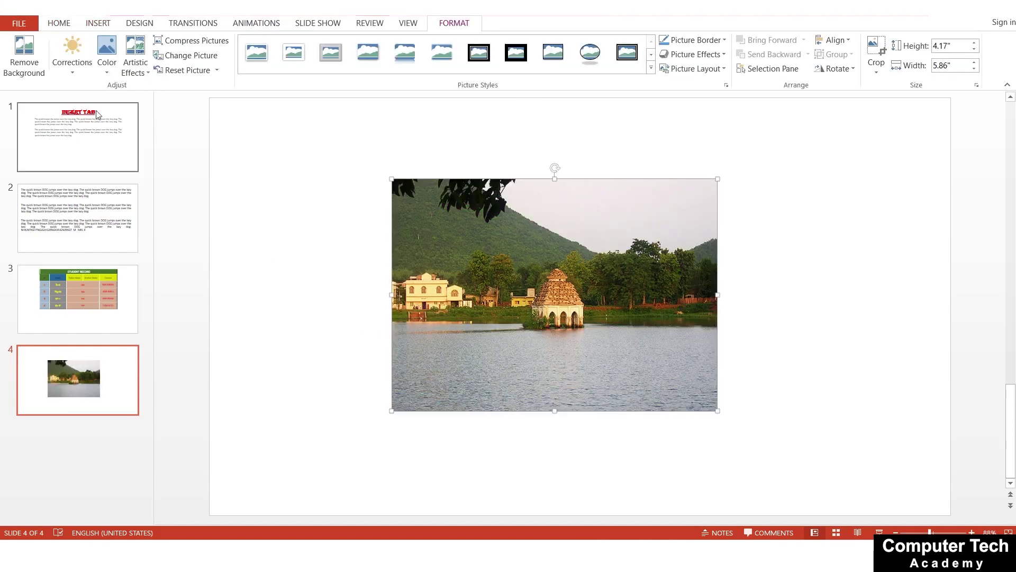
- Apply Brightness 0% Contrast +20% to the river photo and compress it at document resolution
{"action": "left_click", "coordinate": [80, 77]}
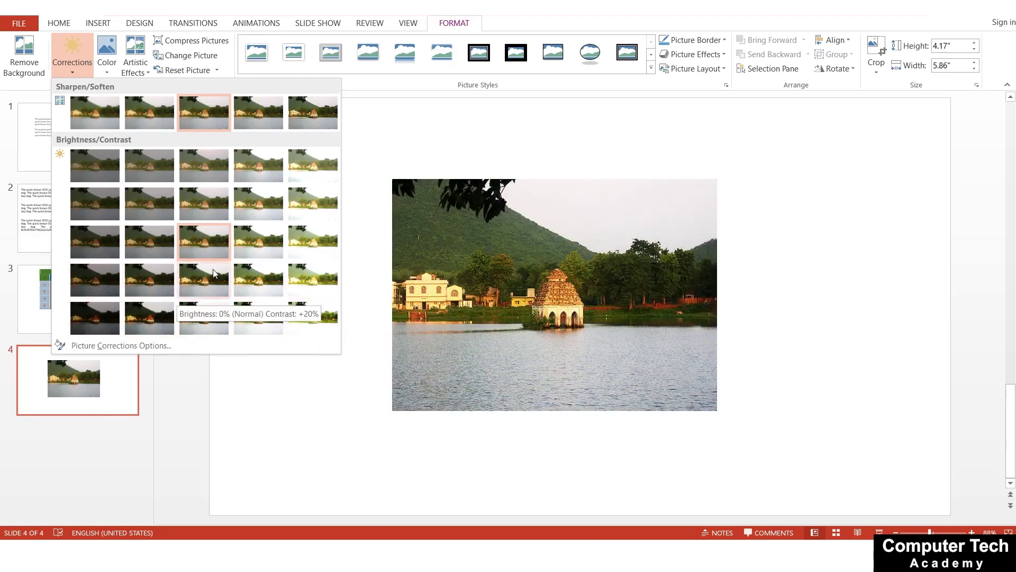
{"action": "left_click", "coordinate": [199, 320]}
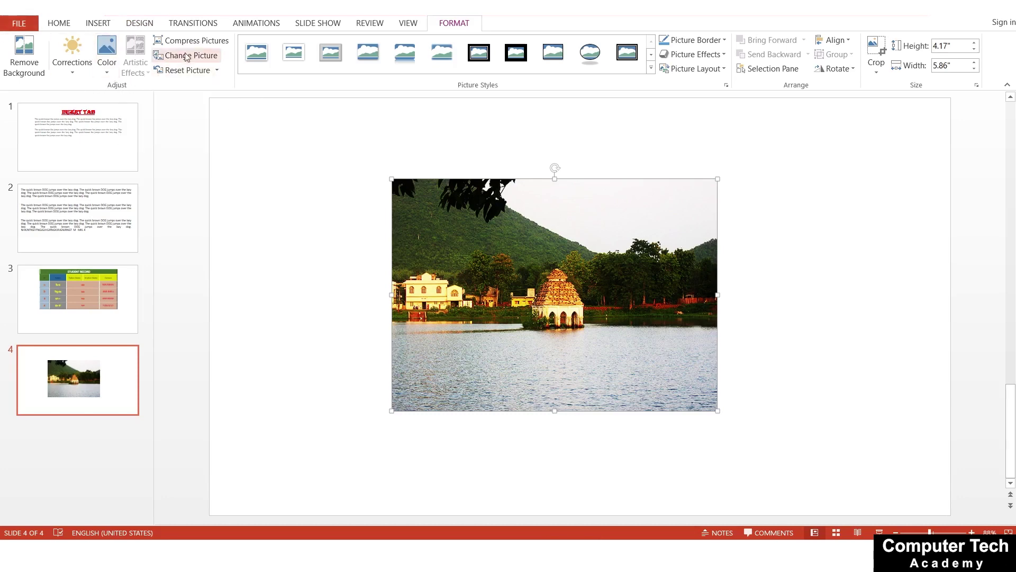
{"action": "left_click", "coordinate": [201, 42]}
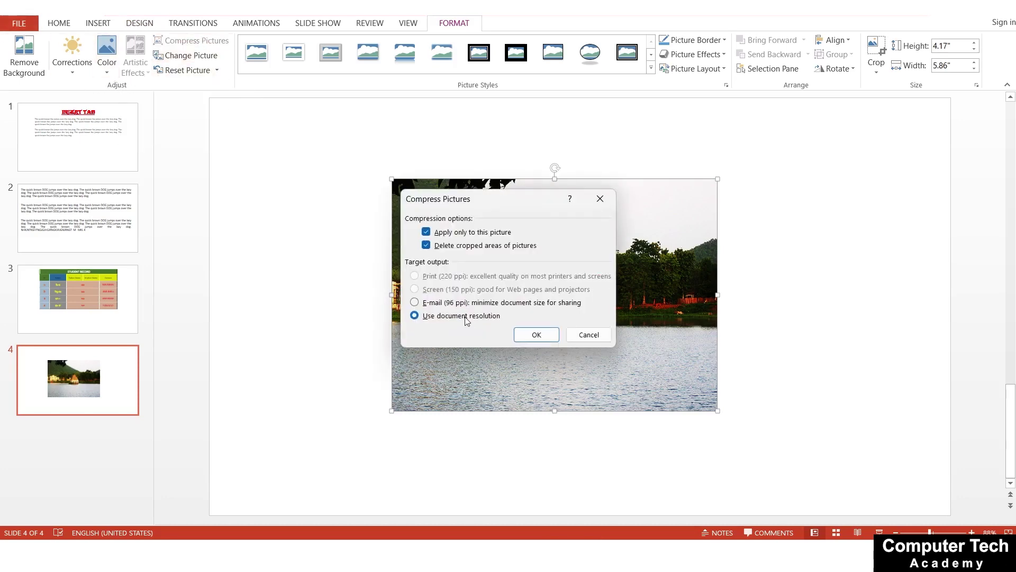
{"action": "left_click", "coordinate": [540, 337]}
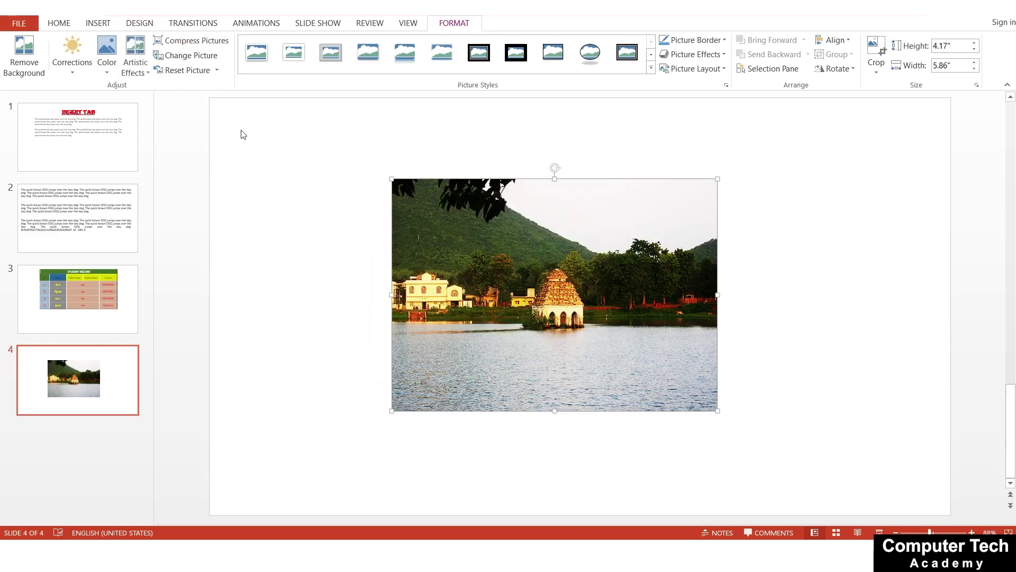
- Swap the river photo for the 'download' CS logo image from the Pictures folder
{"action": "left_click", "coordinate": [182, 56]}
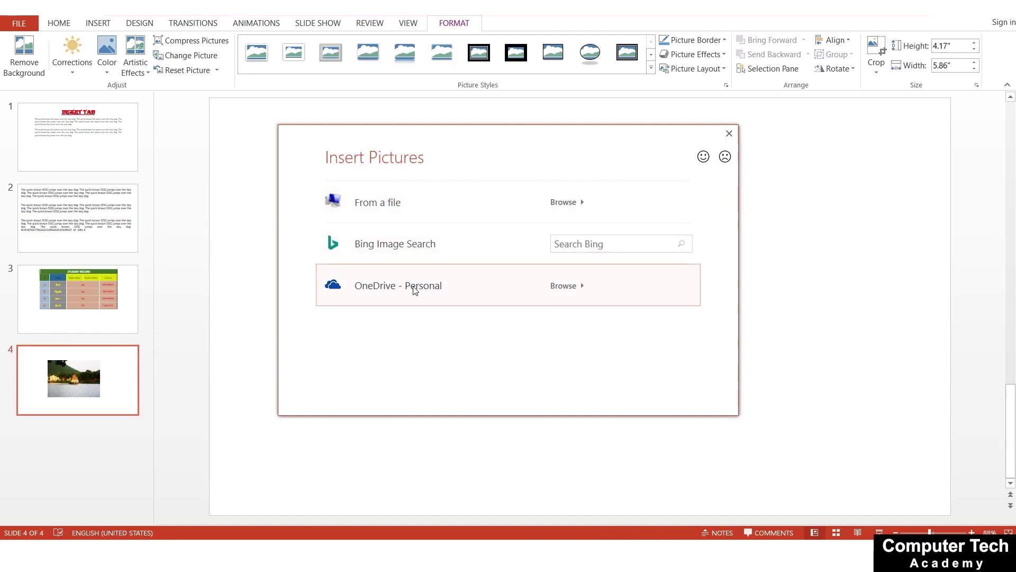
{"action": "left_click", "coordinate": [420, 201]}
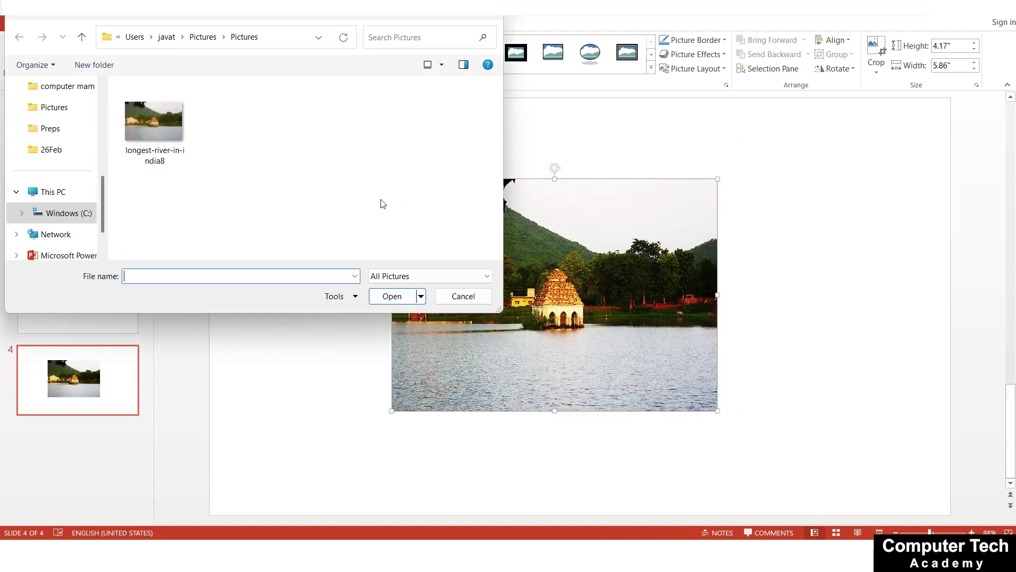
{"action": "left_click", "coordinate": [67, 214]}
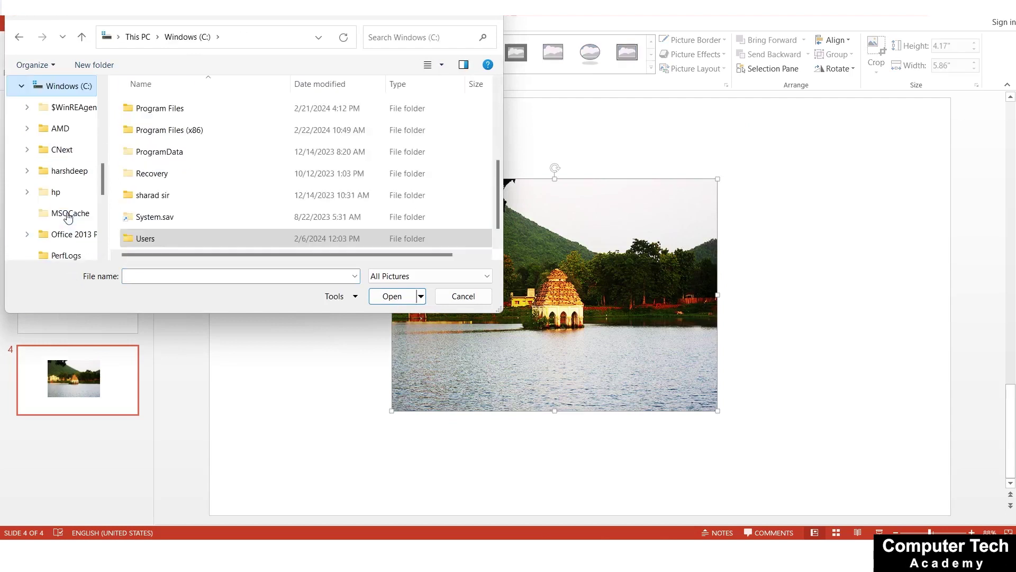
{"action": "left_click", "coordinate": [20, 37]}
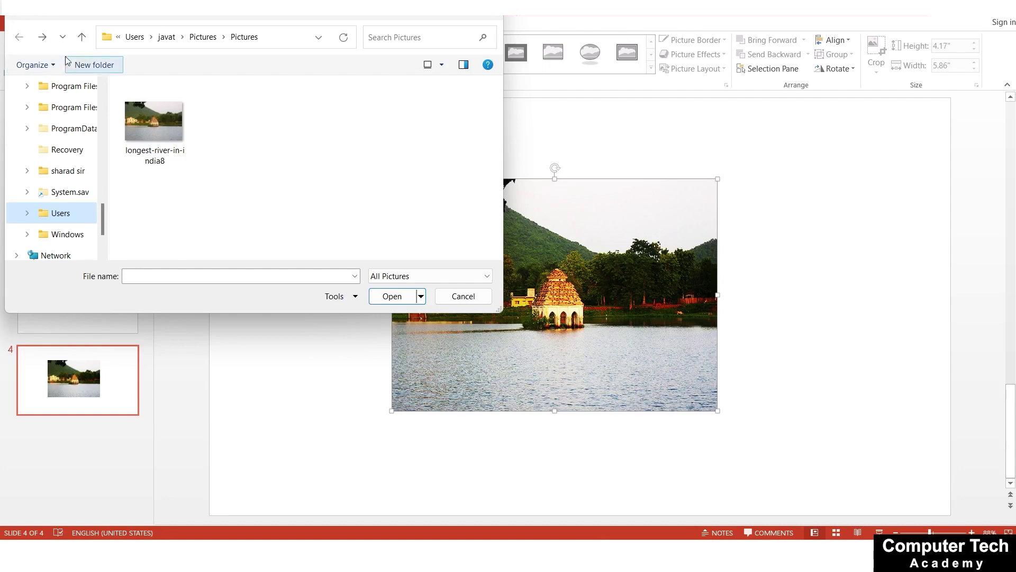
{"action": "left_click", "coordinate": [203, 36]}
{"action": "left_click", "coordinate": [459, 132]}
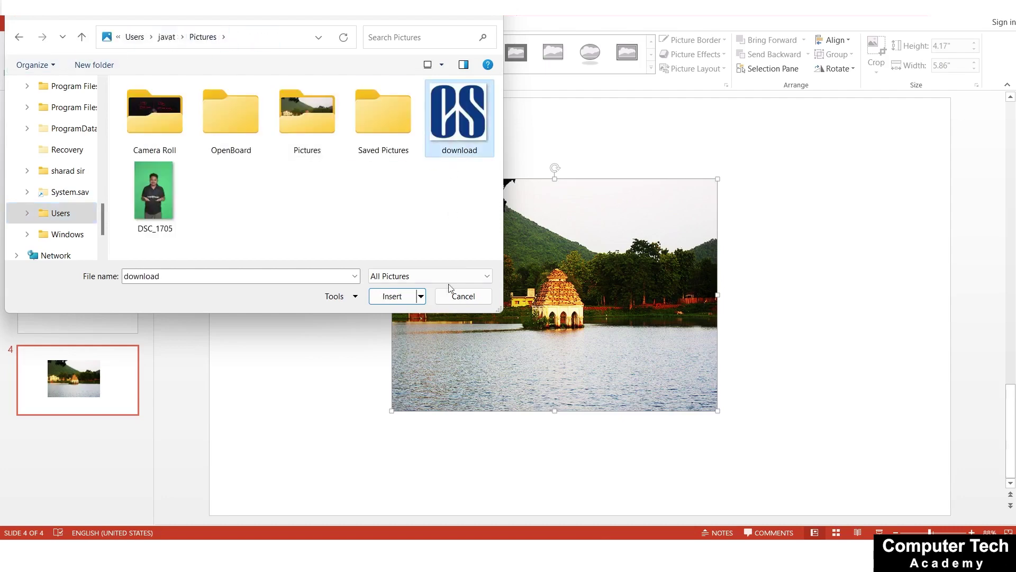
{"action": "left_click", "coordinate": [396, 299]}
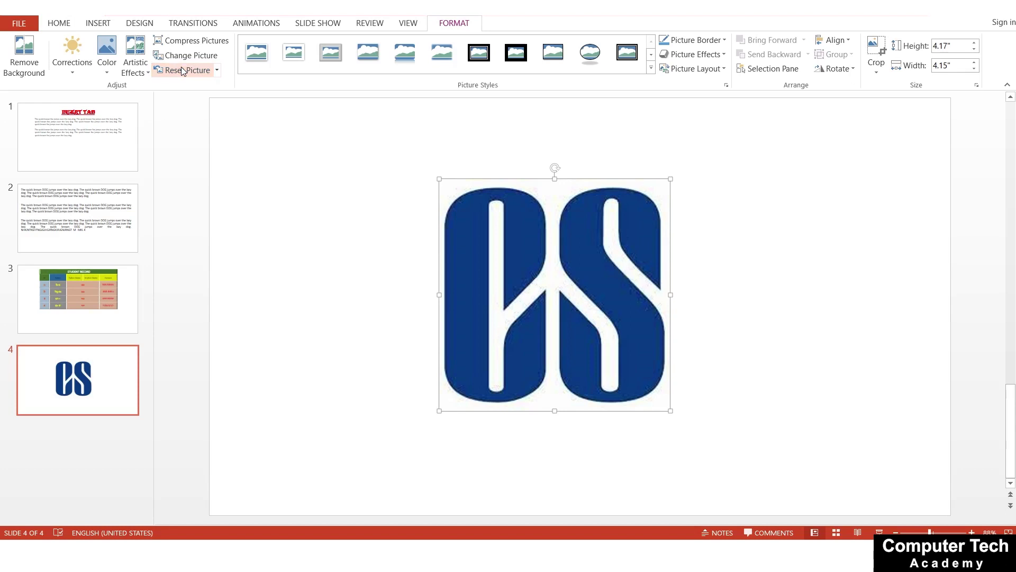
- Try brightening and sepia recolouring the logo, reset it, then apply a framed picture style
{"action": "left_click", "coordinate": [72, 58]}
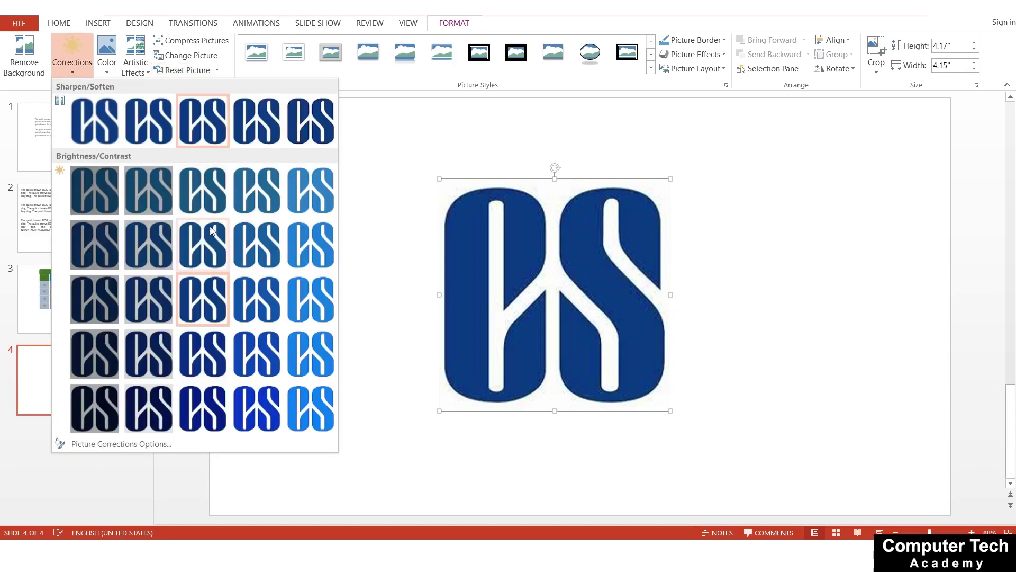
{"action": "left_click", "coordinate": [322, 359]}
{"action": "left_click", "coordinate": [106, 68]}
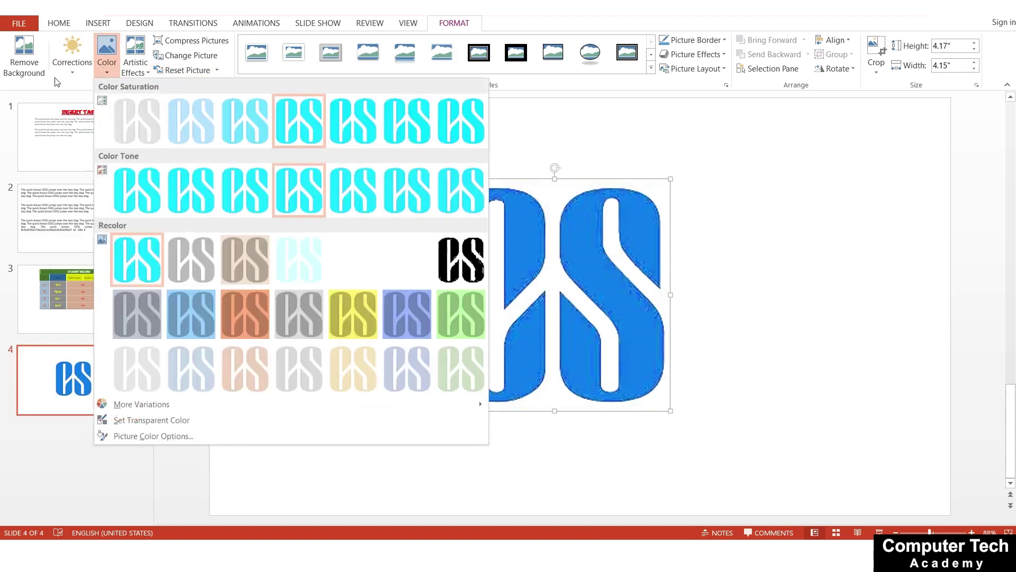
{"action": "left_click", "coordinate": [244, 260]}
{"action": "left_click", "coordinate": [187, 74]}
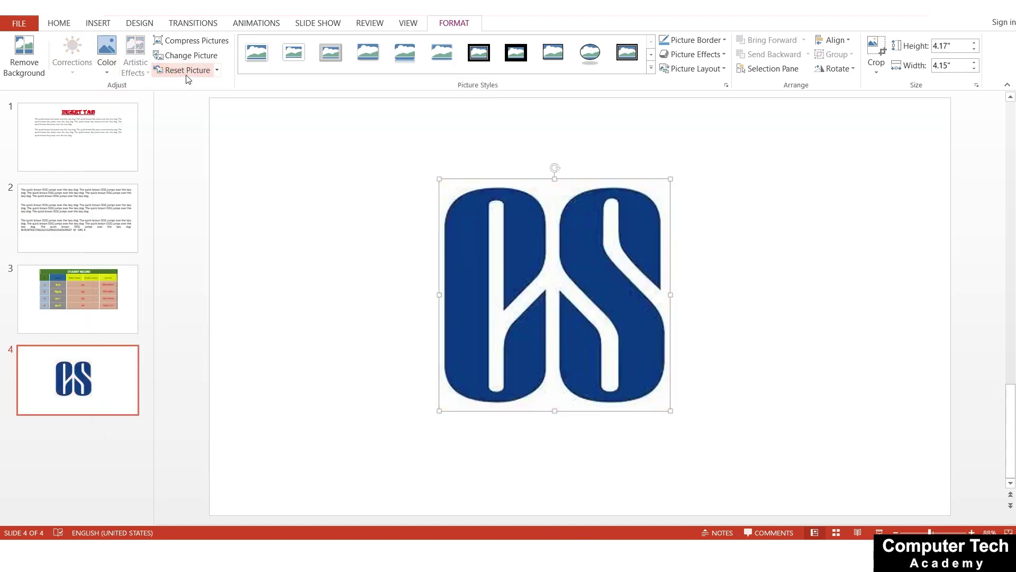
{"action": "left_click", "coordinate": [651, 68]}
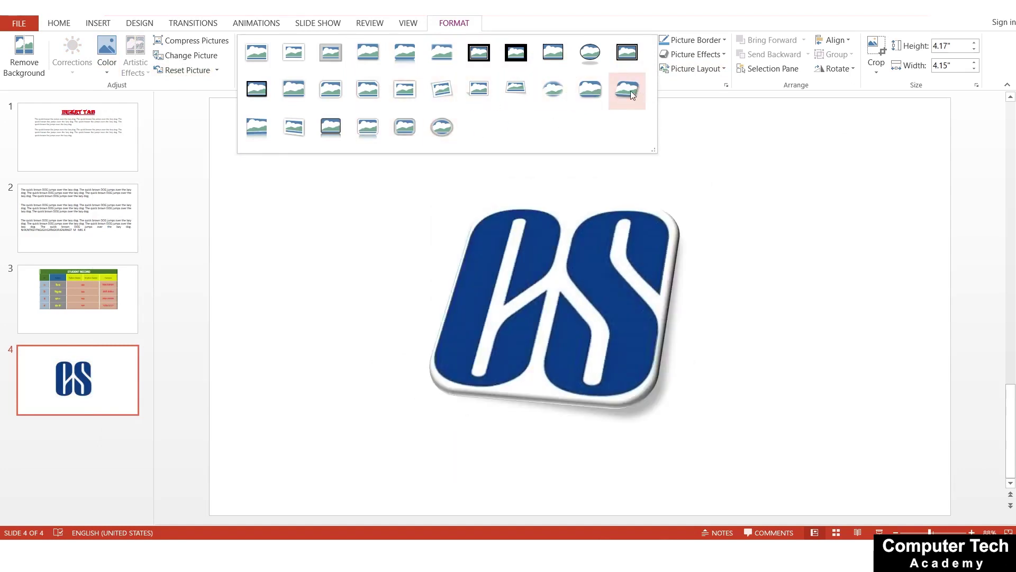
{"action": "left_click", "coordinate": [612, 56]}
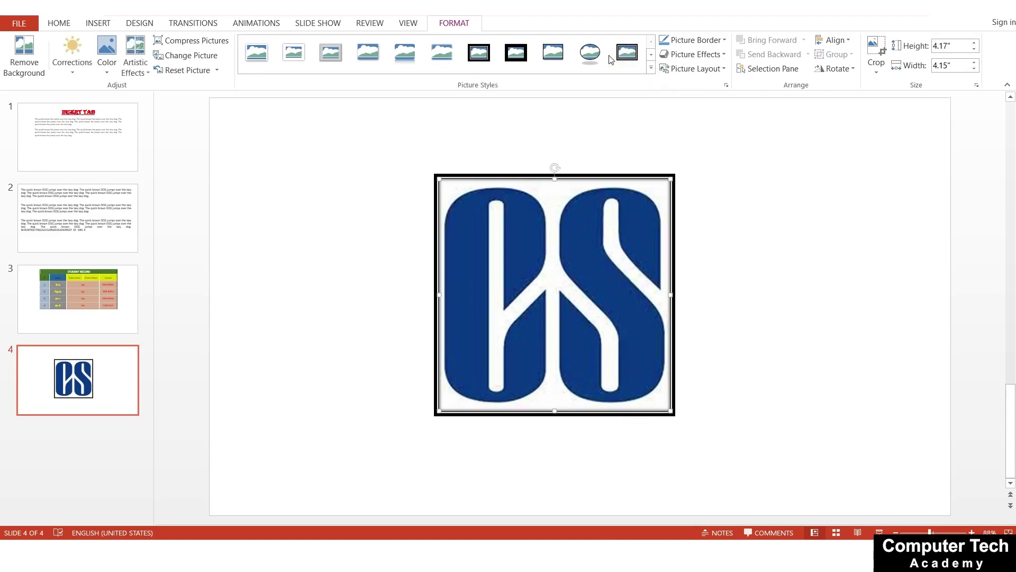
- Set the logo's border colour to a custom dark purple
{"action": "left_click", "coordinate": [721, 39]}
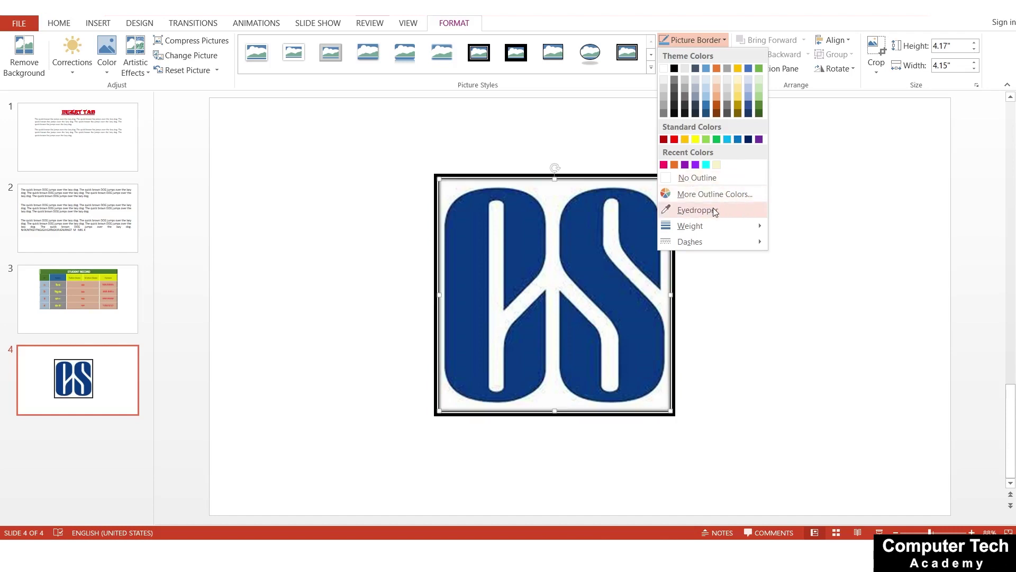
{"action": "left_click", "coordinate": [714, 194]}
{"action": "left_click", "coordinate": [482, 214]}
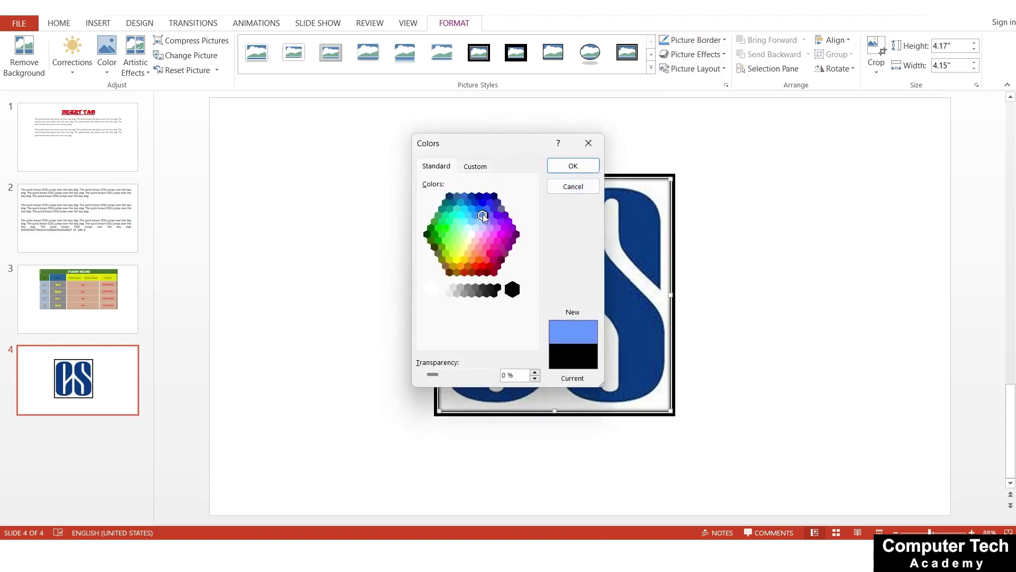
{"action": "left_click", "coordinate": [471, 208]}
{"action": "left_click", "coordinate": [464, 198]}
{"action": "left_click", "coordinate": [479, 196]}
{"action": "left_click", "coordinate": [456, 262]}
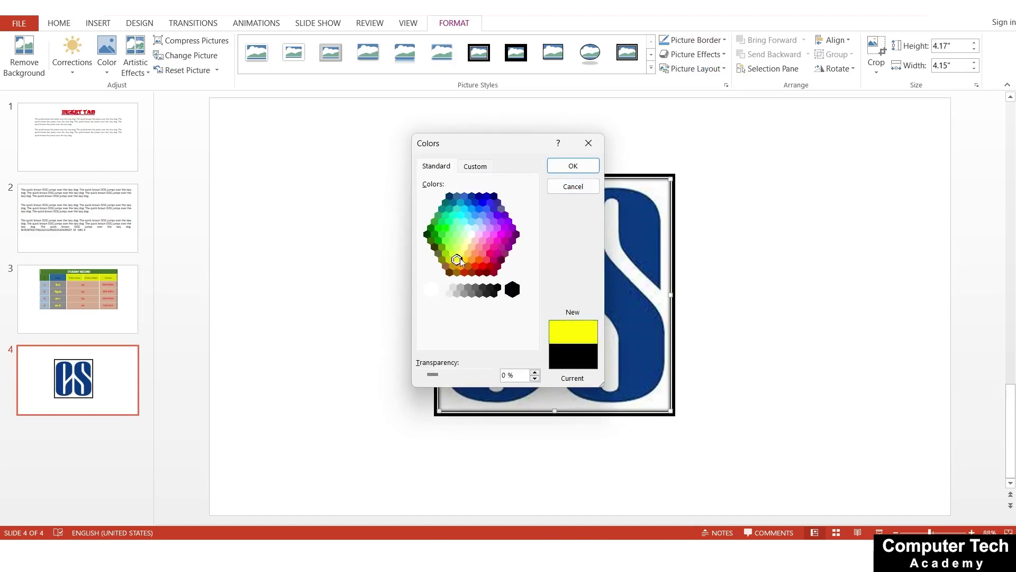
{"action": "left_click", "coordinate": [478, 259]}
{"action": "left_click", "coordinate": [466, 168]}
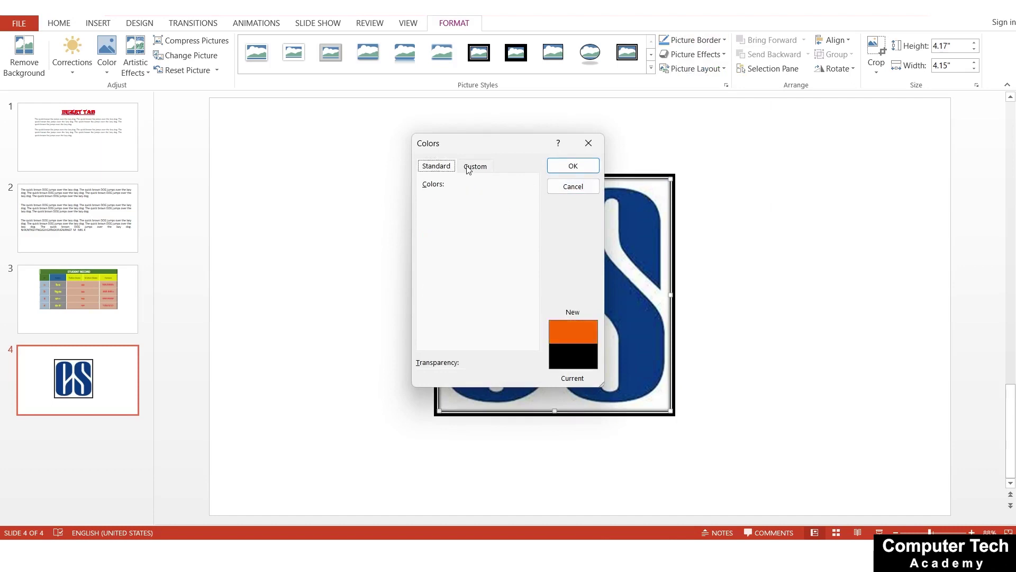
{"action": "left_click", "coordinate": [492, 211]}
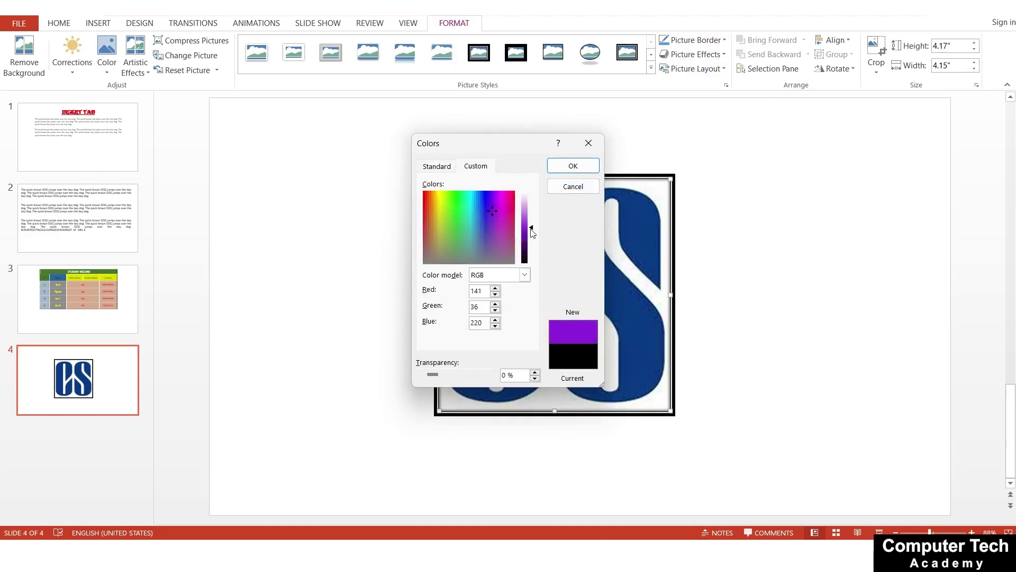
{"action": "left_click_drag", "start_coordinate": [532, 233], "coordinate": [535, 242]}
{"action": "left_click", "coordinate": [573, 166]}
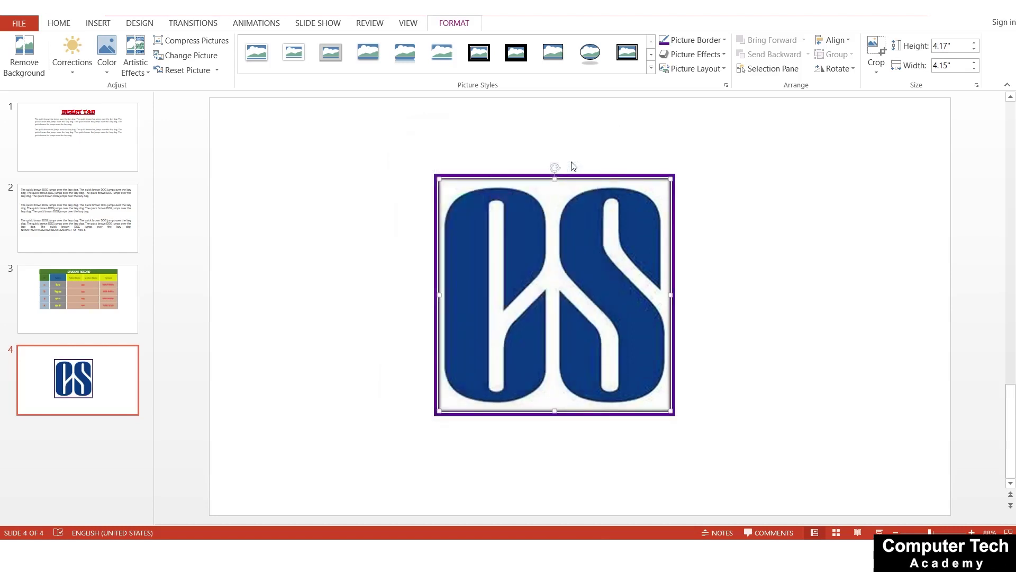
- Make the purple border thicker and dashed
{"action": "left_click", "coordinate": [700, 40]}
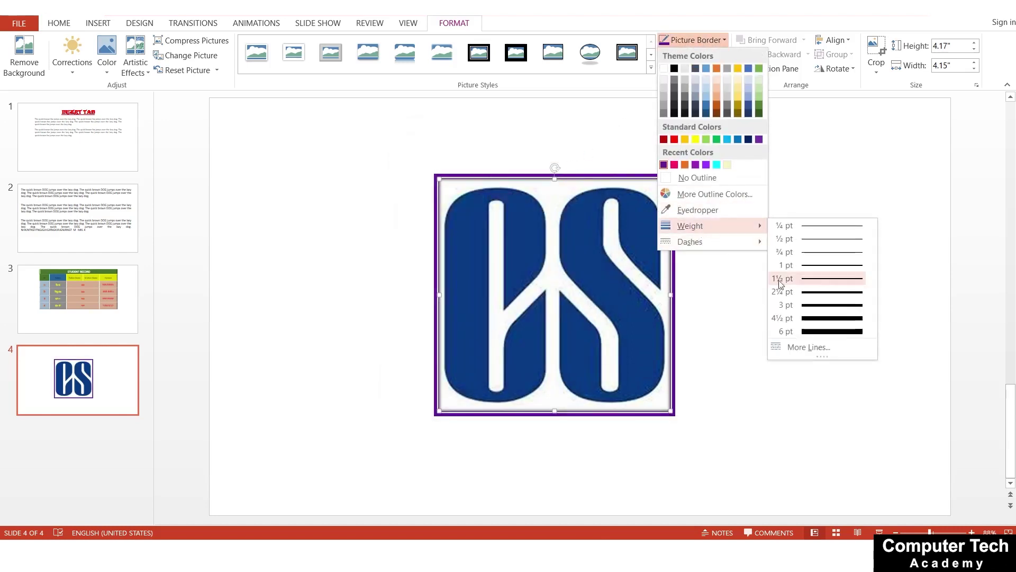
{"action": "mouse_move", "coordinate": [690, 226]}
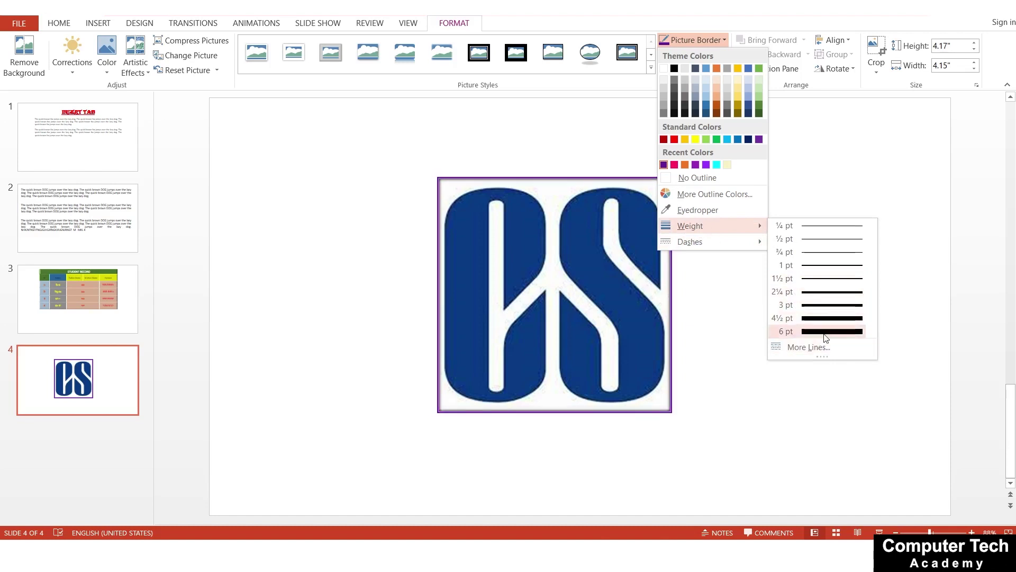
{"action": "left_click", "coordinate": [828, 319]}
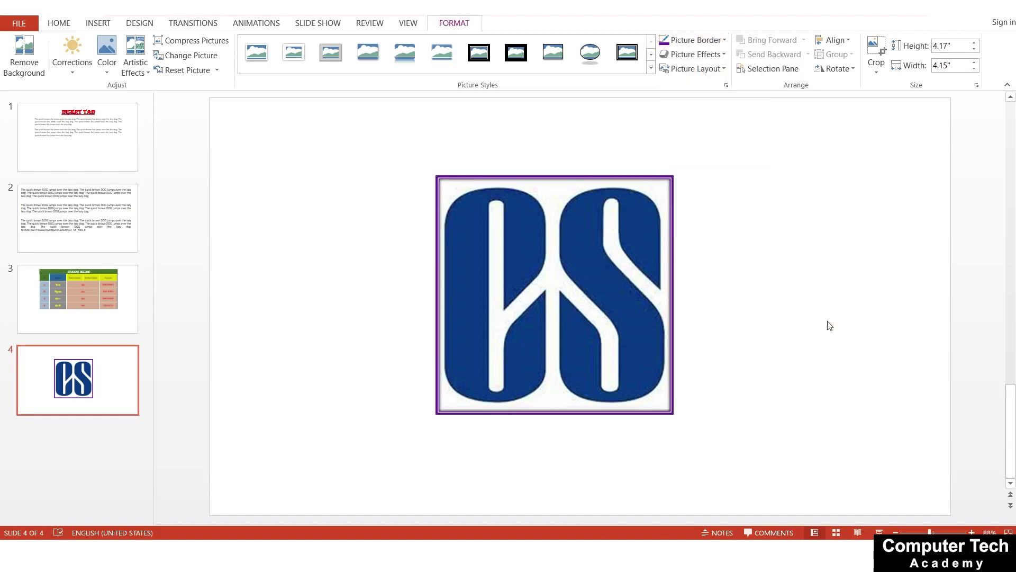
{"action": "left_click", "coordinate": [704, 42]}
{"action": "mouse_move", "coordinate": [690, 241]}
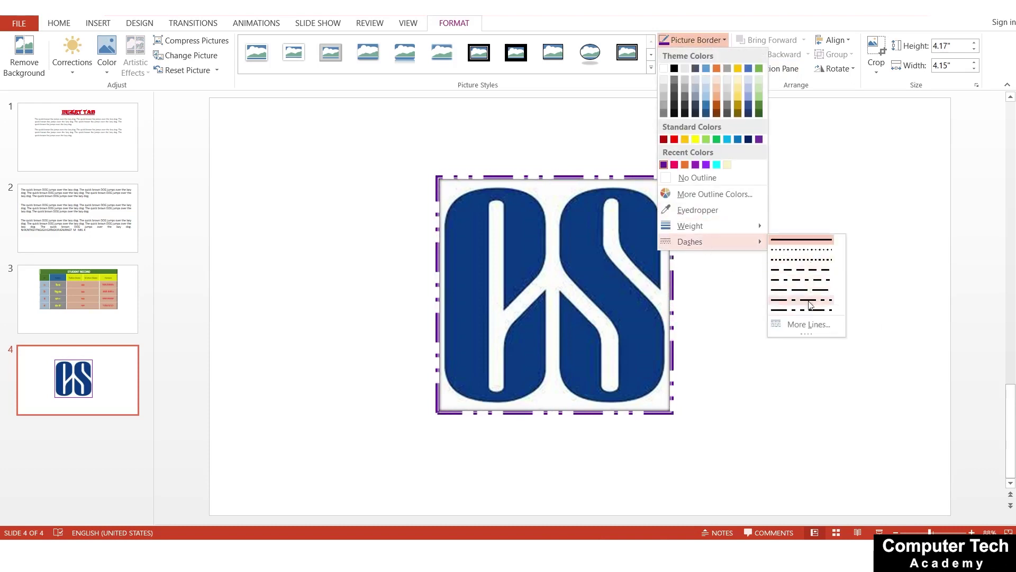
{"action": "left_click", "coordinate": [810, 270]}
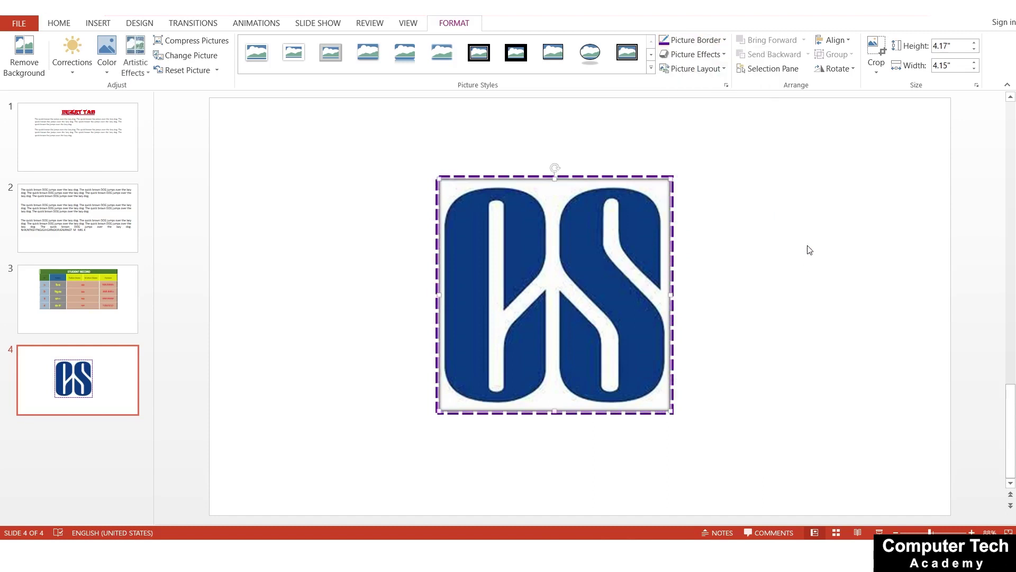
{"action": "left_click", "coordinate": [705, 41]}
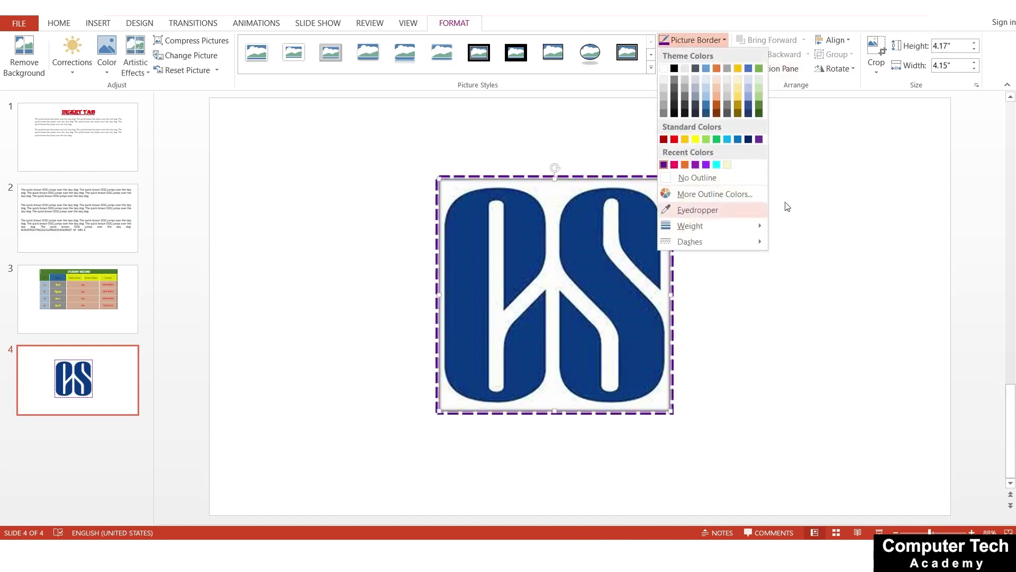
{"action": "left_click", "coordinate": [785, 204]}
{"action": "left_click", "coordinate": [715, 53]}
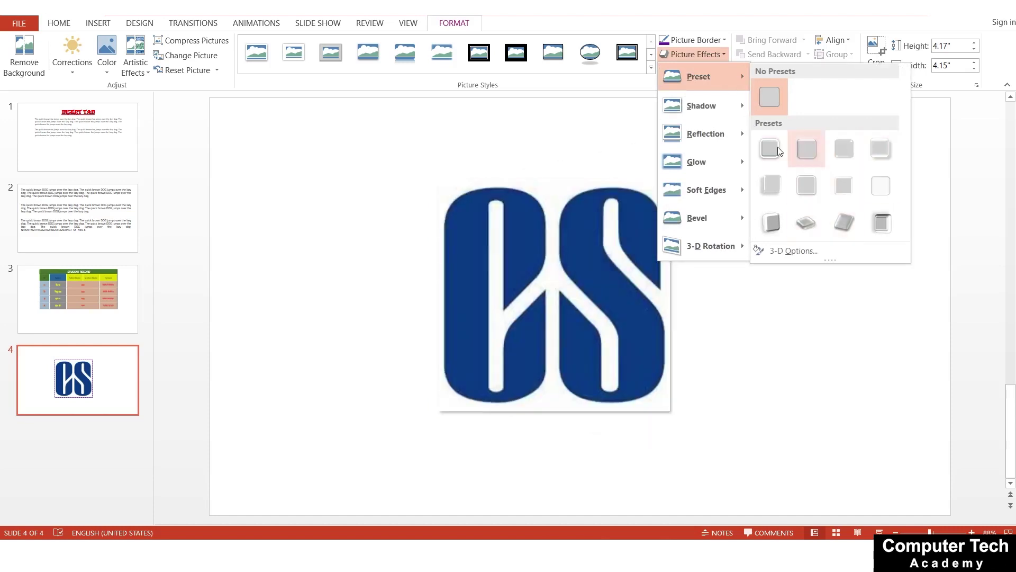
{"action": "mouse_move", "coordinate": [702, 106]}
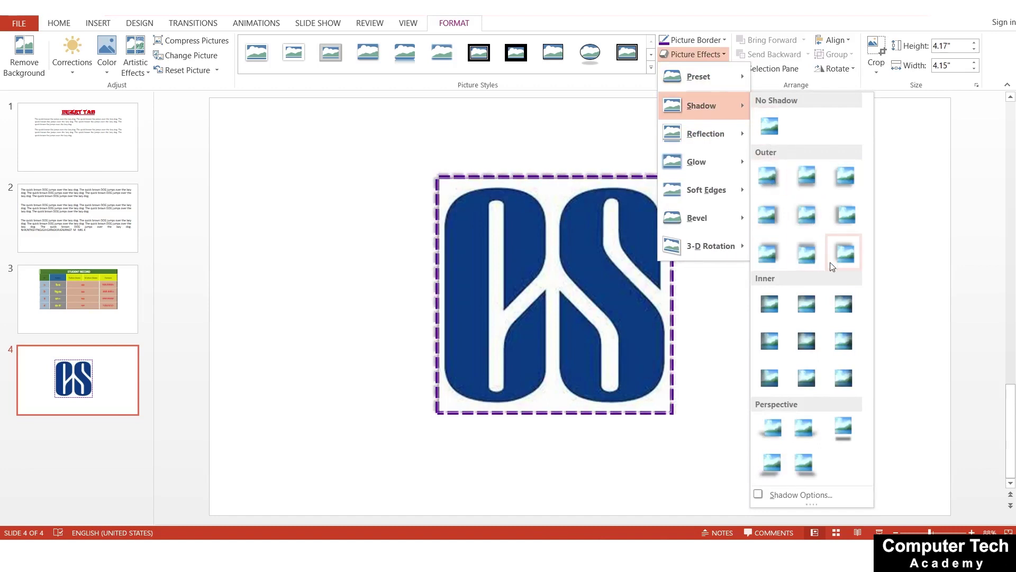
- Give the CS logo an outer shadow, a reflection variation and a blue glow
{"action": "left_click", "coordinate": [772, 265]}
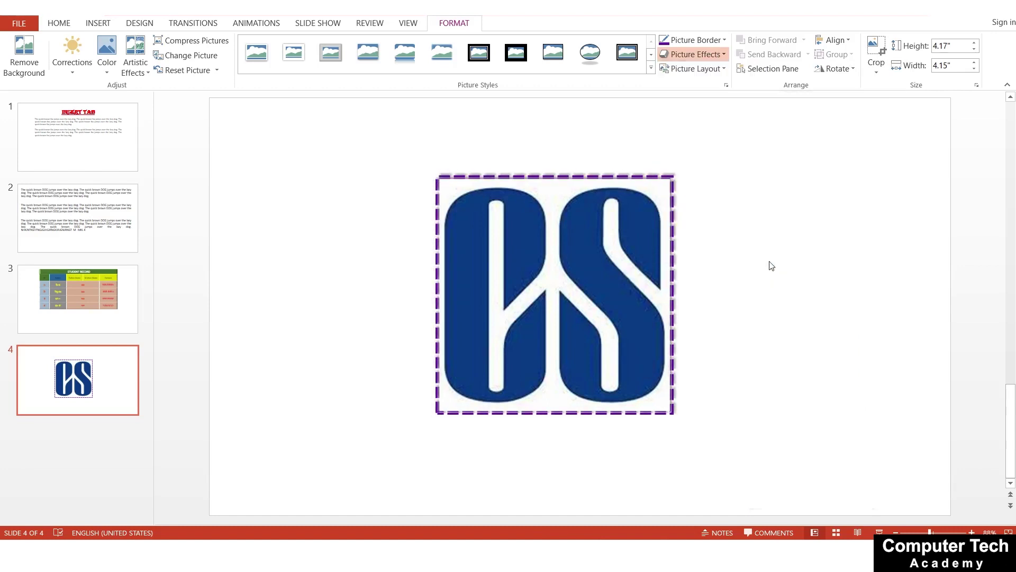
{"action": "left_click", "coordinate": [693, 54]}
{"action": "mouse_move", "coordinate": [705, 134]}
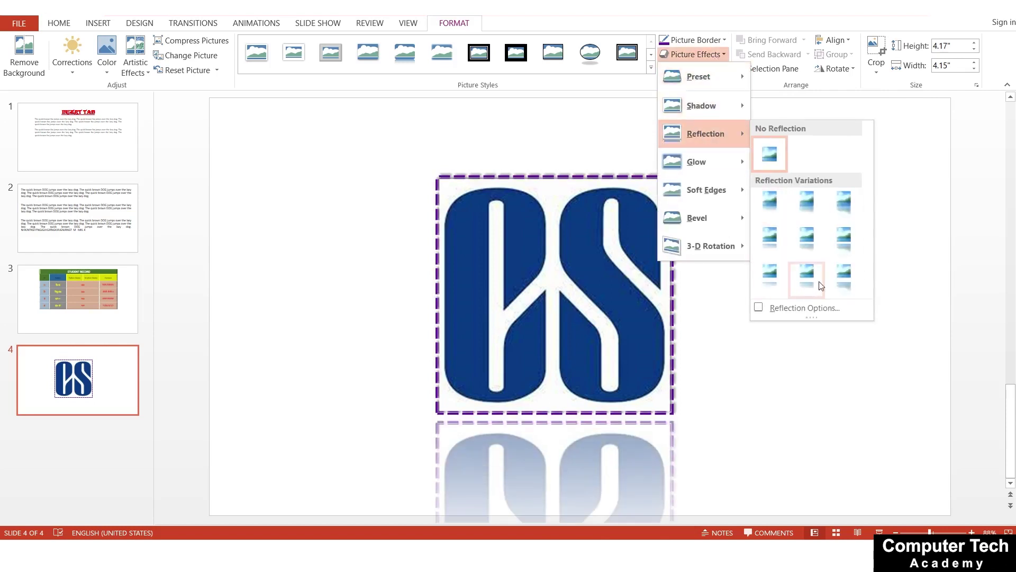
{"action": "left_click", "coordinate": [814, 239]}
{"action": "left_click", "coordinate": [708, 53]}
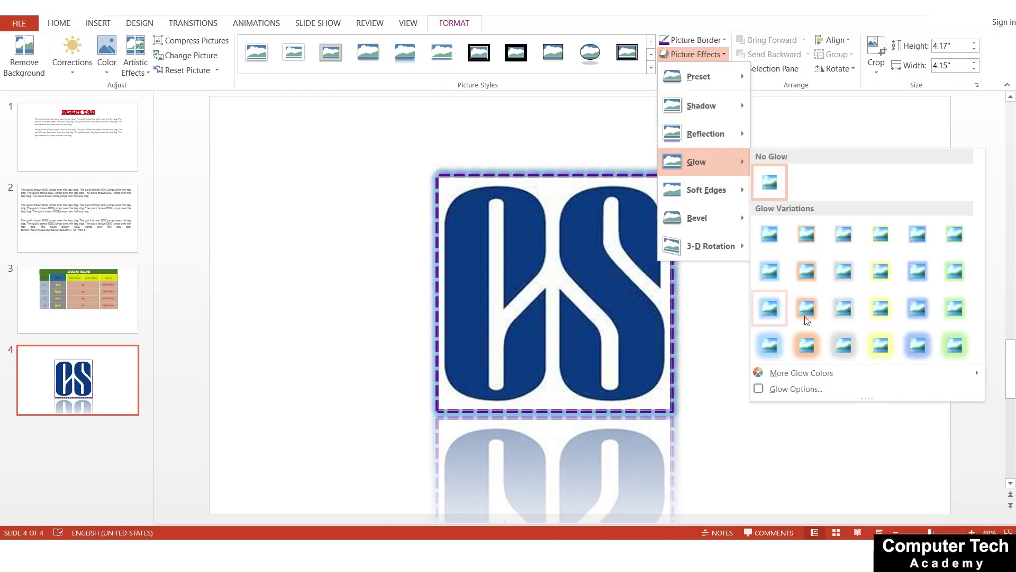
{"action": "left_click", "coordinate": [911, 268]}
{"action": "left_click", "coordinate": [709, 68]}
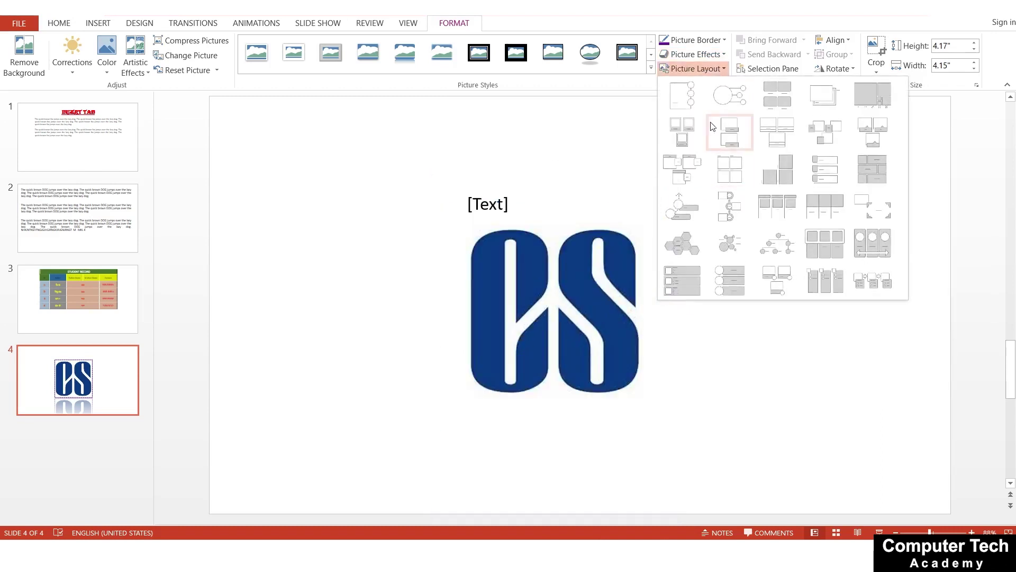
{"action": "left_click", "coordinate": [695, 54]}
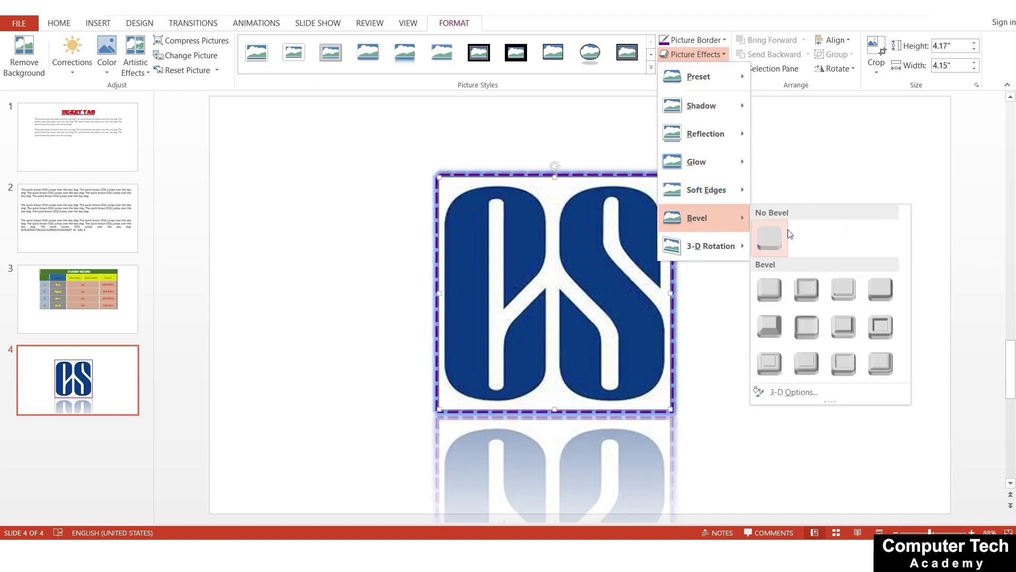
{"action": "mouse_move", "coordinate": [710, 245]}
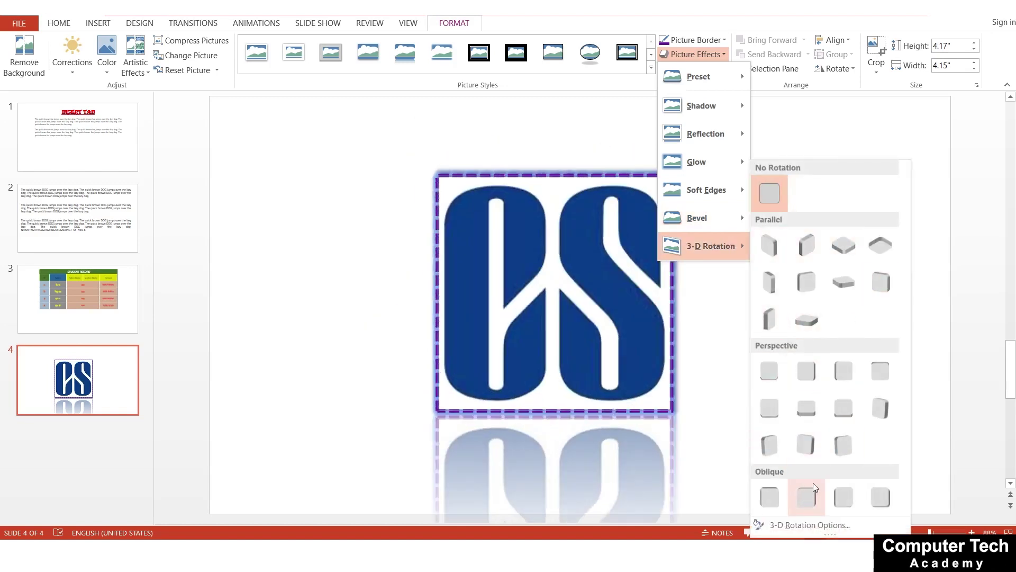
- Try an oblique 3-D rotation on the logo, then remove its reflection and 3-D tilt
{"action": "left_click", "coordinate": [813, 484]}
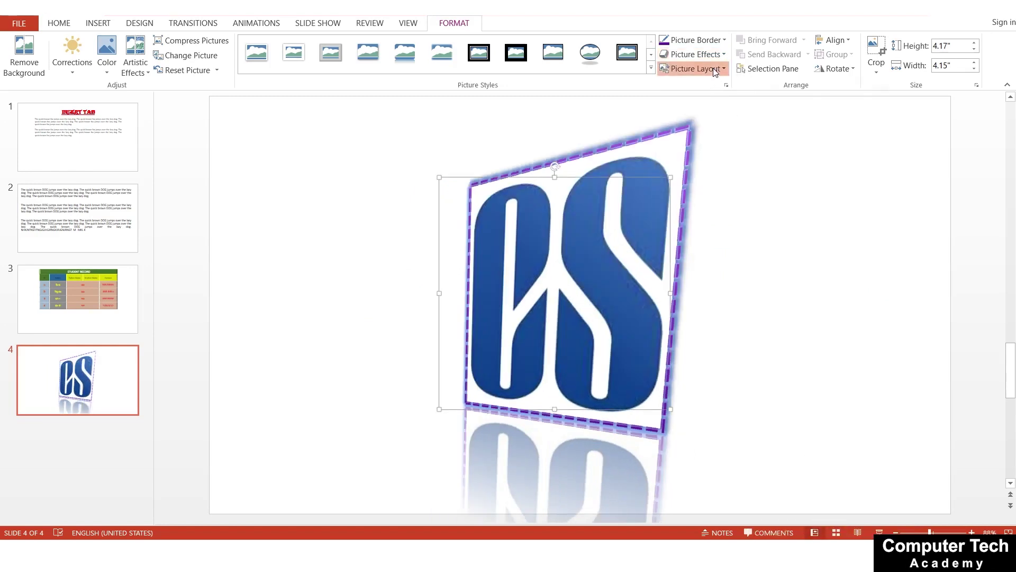
{"action": "left_click", "coordinate": [695, 68]}
{"action": "left_click", "coordinate": [694, 54]}
{"action": "mouse_move", "coordinate": [705, 134]}
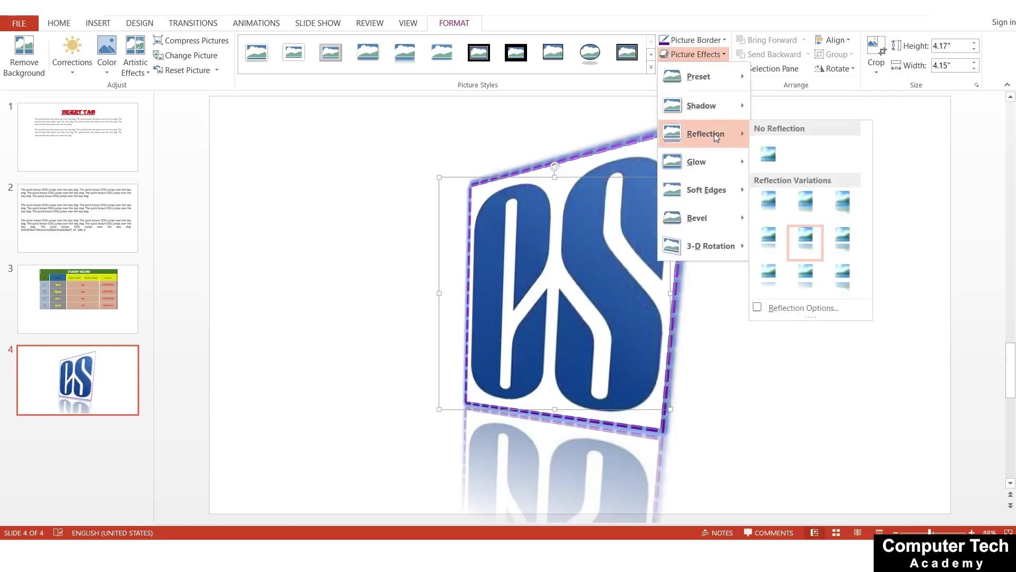
{"action": "left_click", "coordinate": [771, 154]}
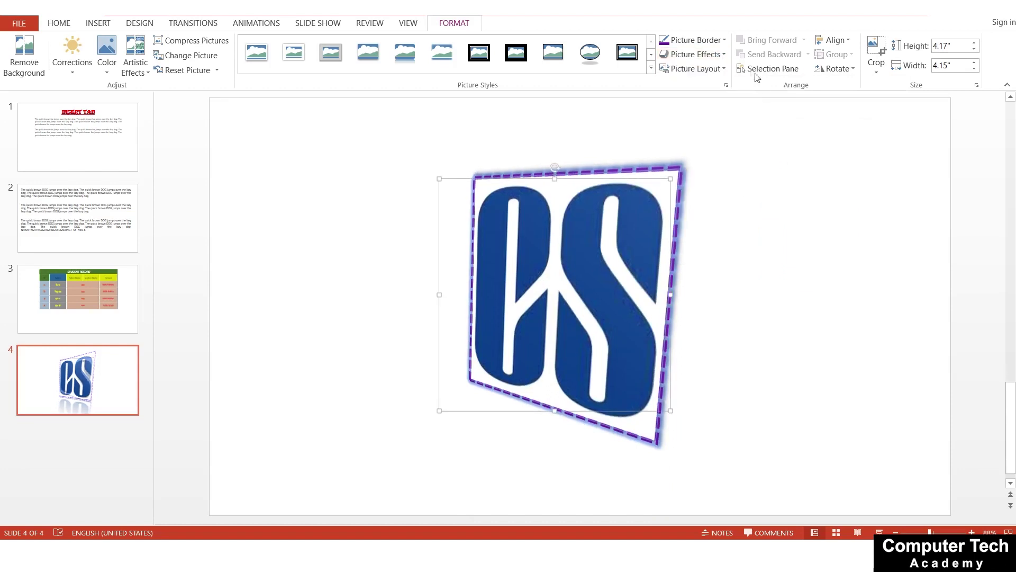
{"action": "left_click", "coordinate": [695, 54]}
{"action": "mouse_move", "coordinate": [709, 246]}
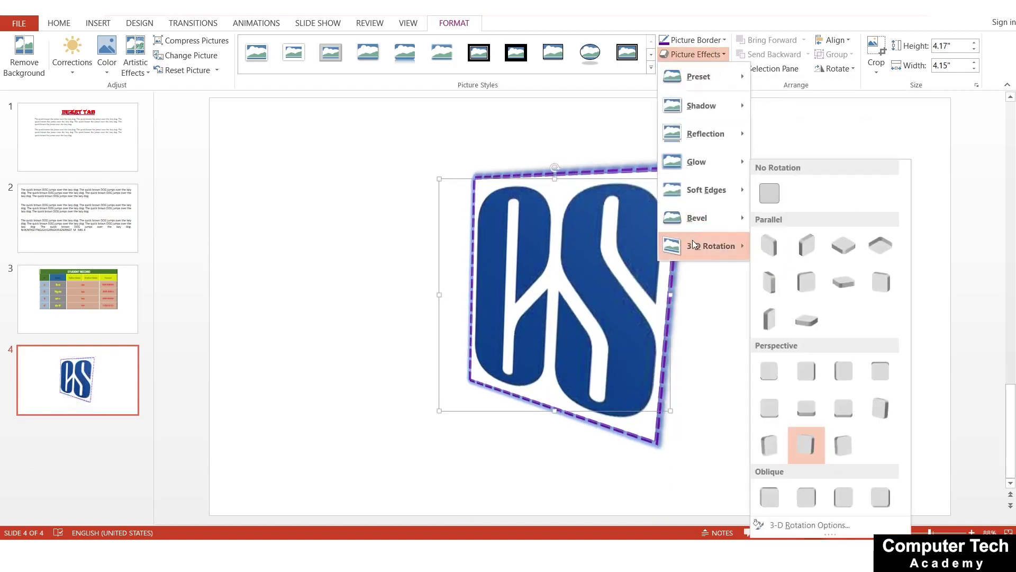
{"action": "left_click", "coordinate": [775, 178]}
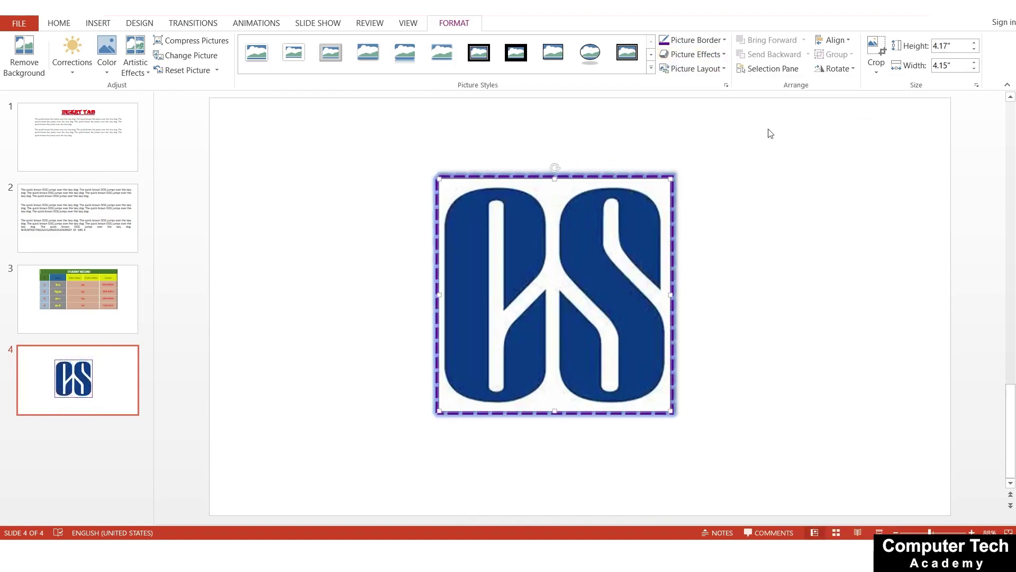
- Remove the logo's glow and shadow, previewing picture layouts without applying one
{"action": "left_click", "coordinate": [704, 68]}
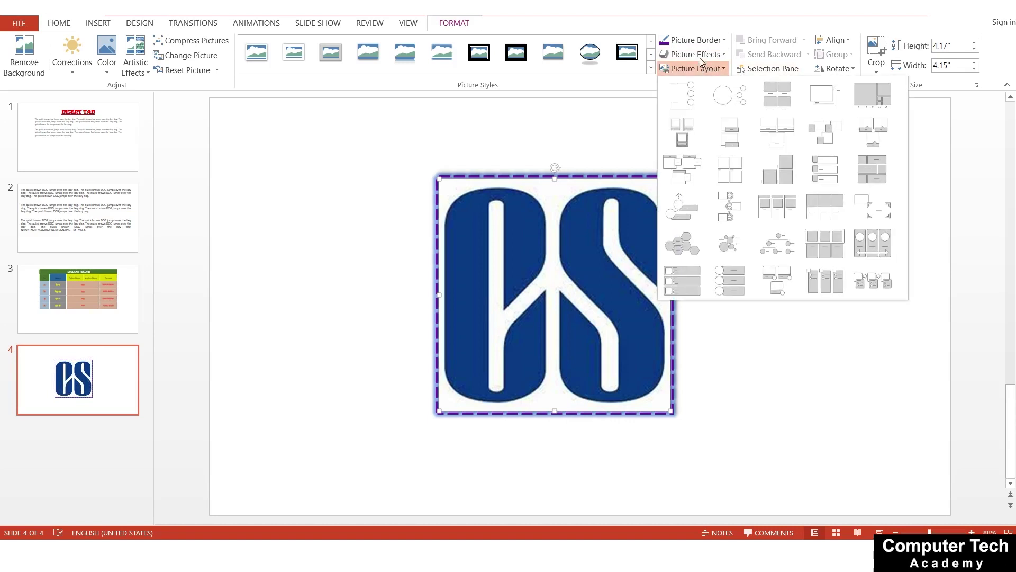
{"action": "left_click", "coordinate": [699, 56]}
{"action": "mouse_move", "coordinate": [702, 161]}
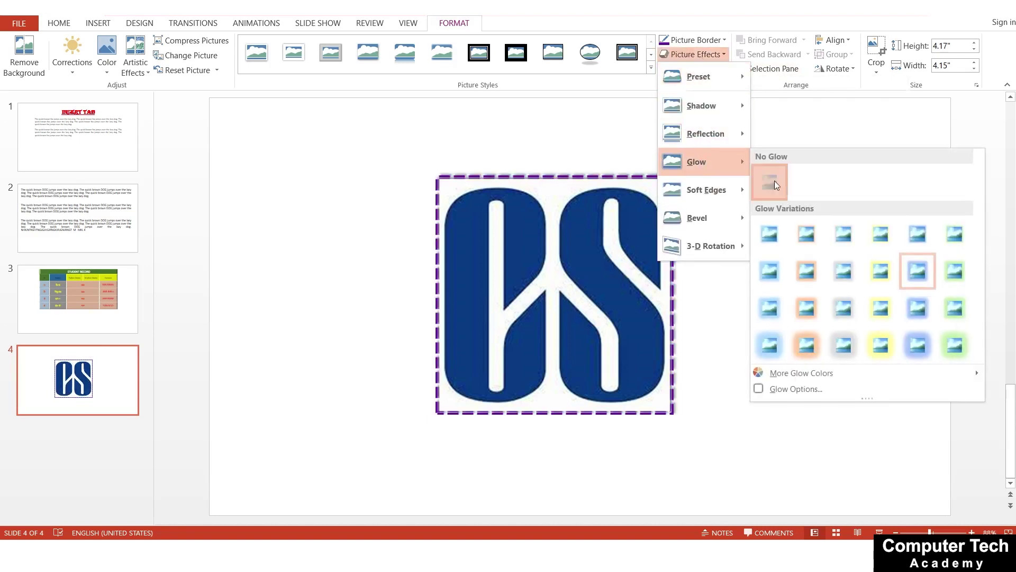
{"action": "left_click", "coordinate": [775, 181]}
{"action": "left_click", "coordinate": [689, 55]}
{"action": "mouse_move", "coordinate": [701, 106]}
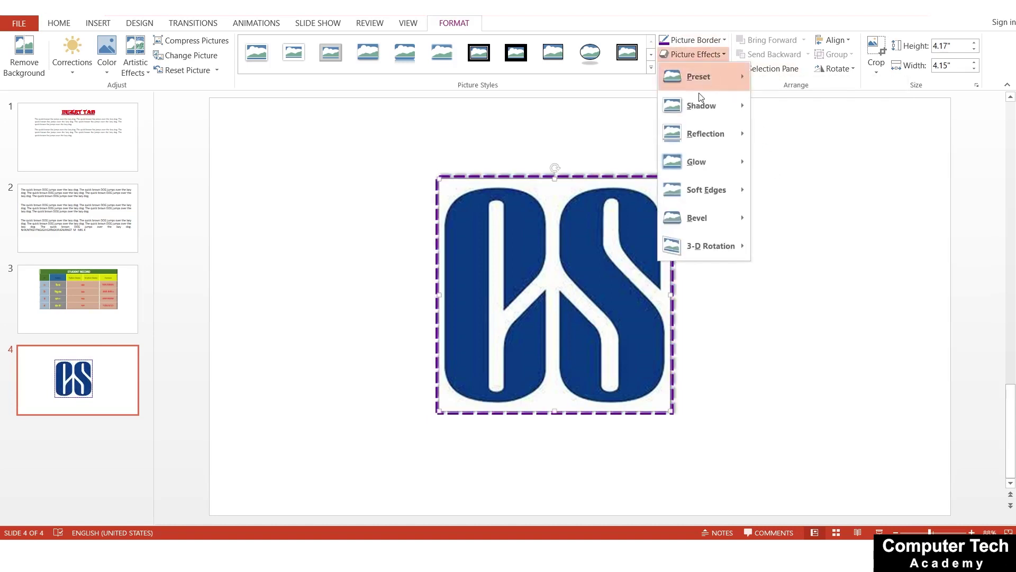
{"action": "left_click", "coordinate": [771, 130]}
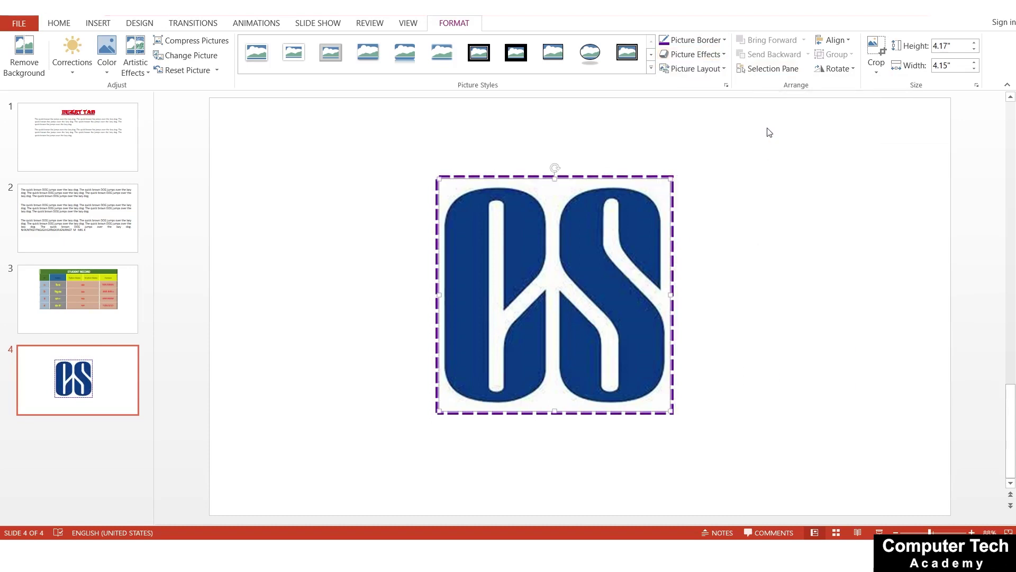
{"action": "left_click", "coordinate": [694, 69]}
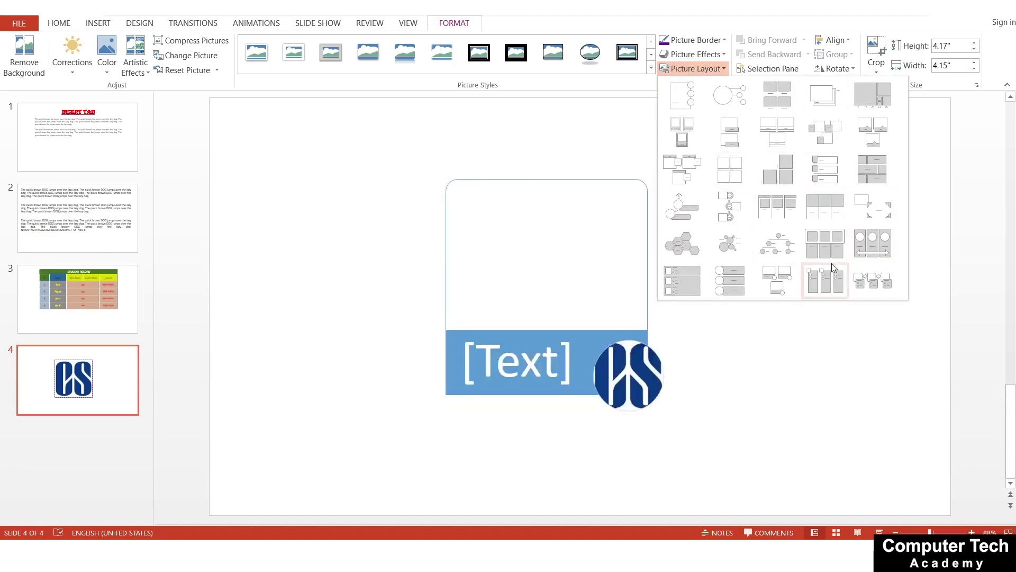
{"action": "left_click", "coordinate": [800, 382]}
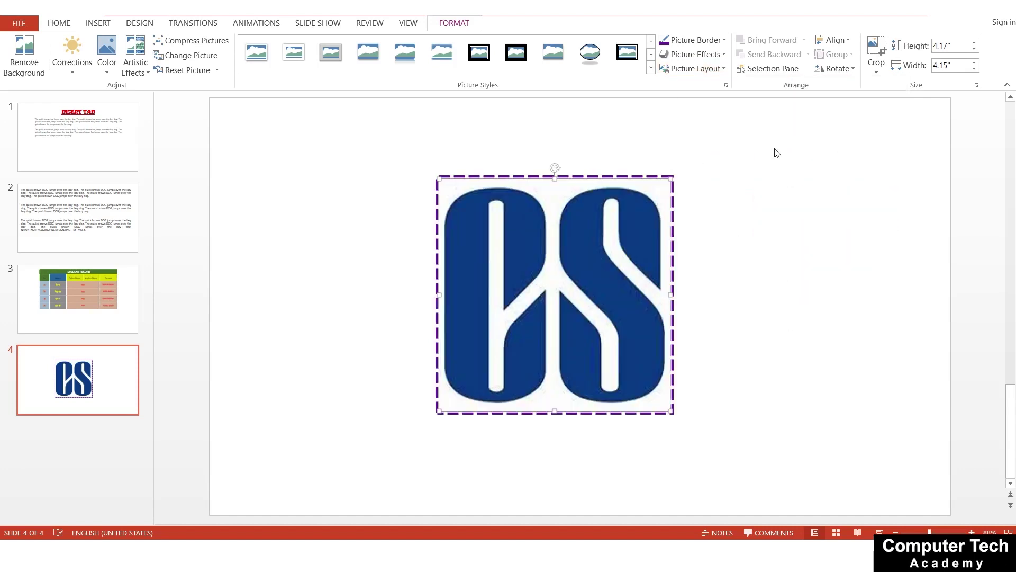
- Shrink the CS logo to 2.93 by 2.91 inches
{"action": "left_click_drag", "start_coordinate": [572, 277], "coordinate": [560, 289]}
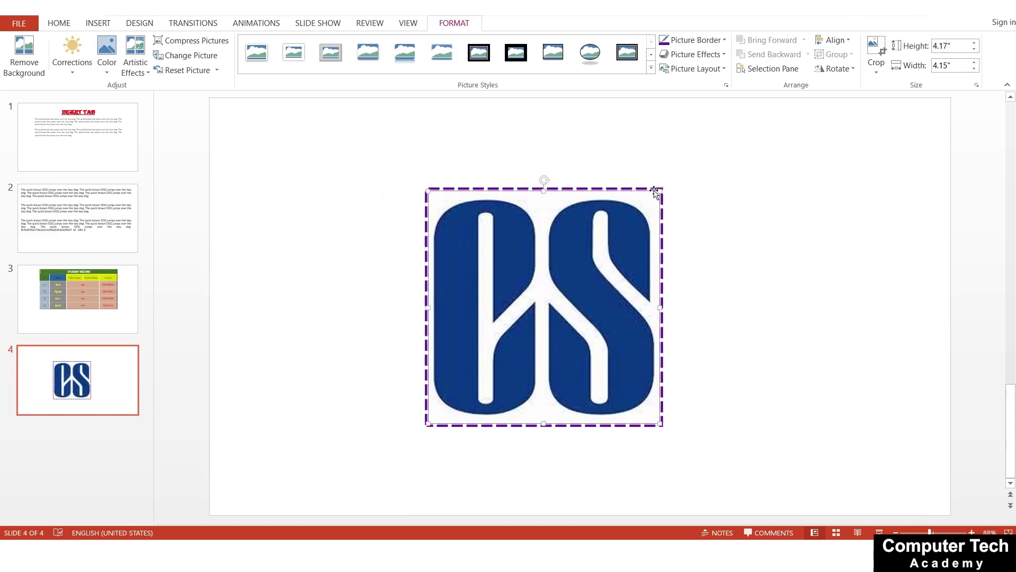
{"action": "left_click_drag", "start_coordinate": [660, 193], "coordinate": [595, 260]}
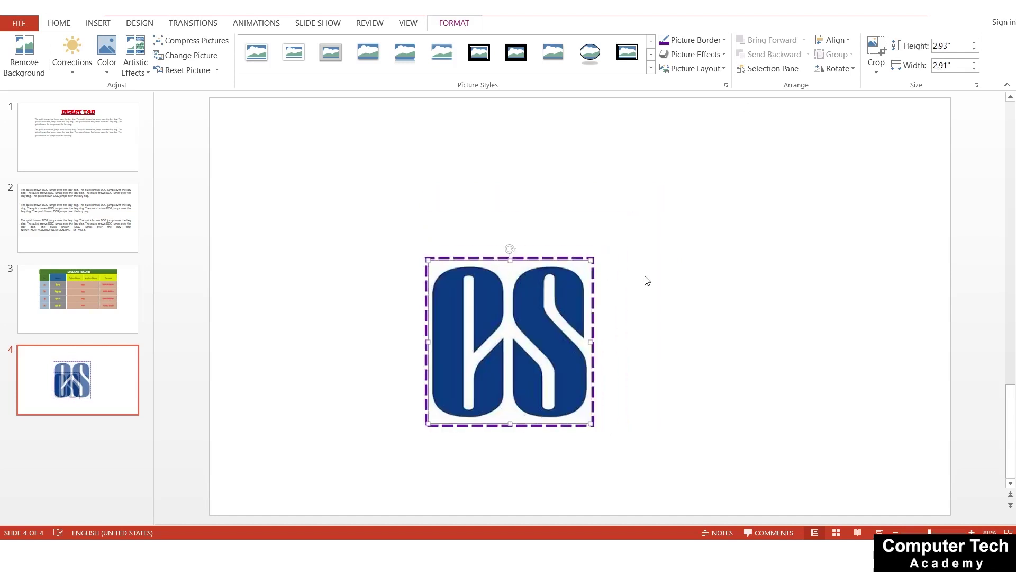
{"action": "left_click", "coordinate": [656, 280]}
- Insert longest-river-in-india8, shrink it to 3.12 by 4.61 inches, and place it beside the logo
{"action": "left_click", "coordinate": [97, 23]}
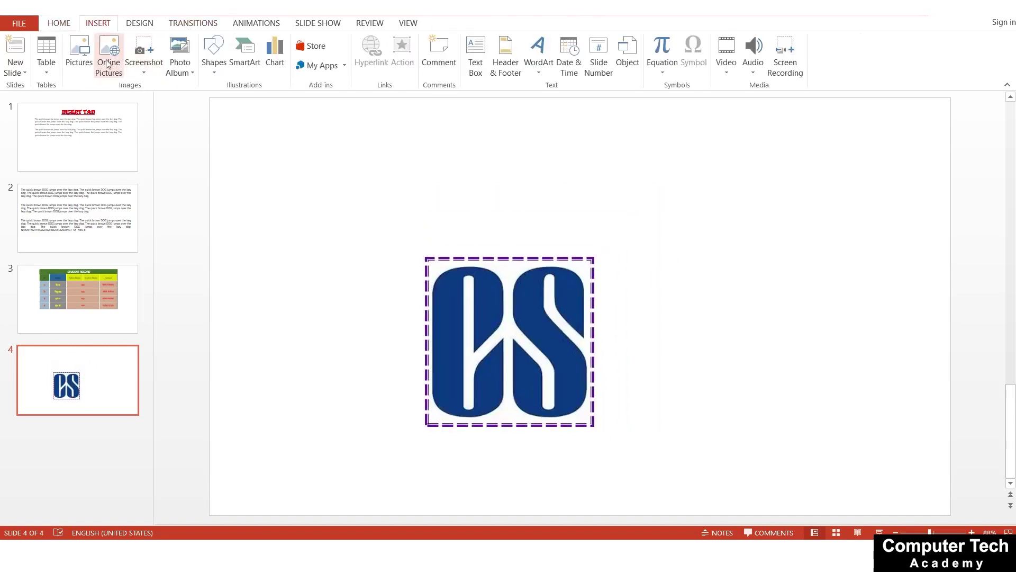
{"action": "left_click", "coordinate": [78, 55]}
{"action": "double_click", "coordinate": [299, 132]}
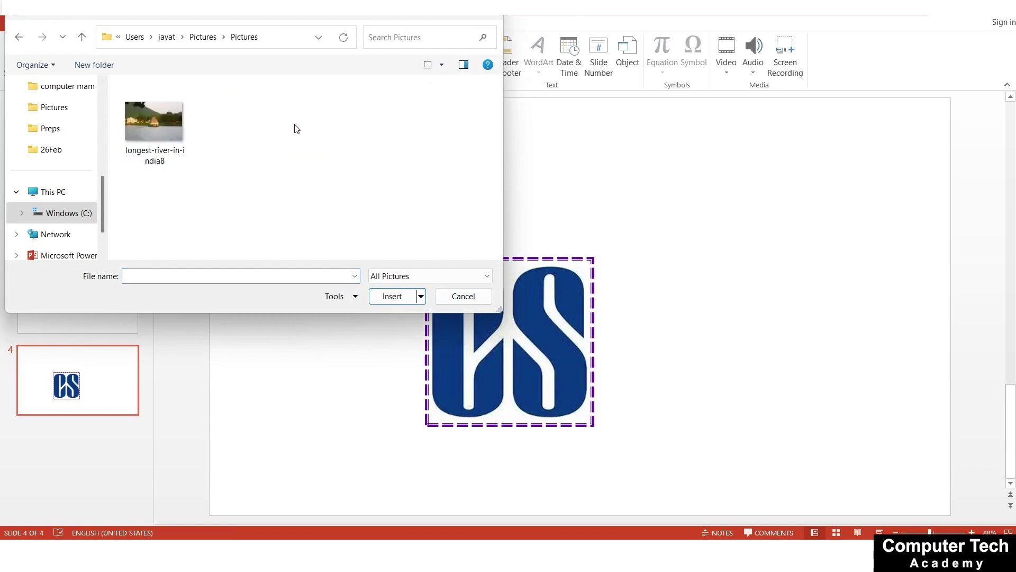
{"action": "left_click", "coordinate": [154, 122]}
{"action": "left_click", "coordinate": [411, 296]}
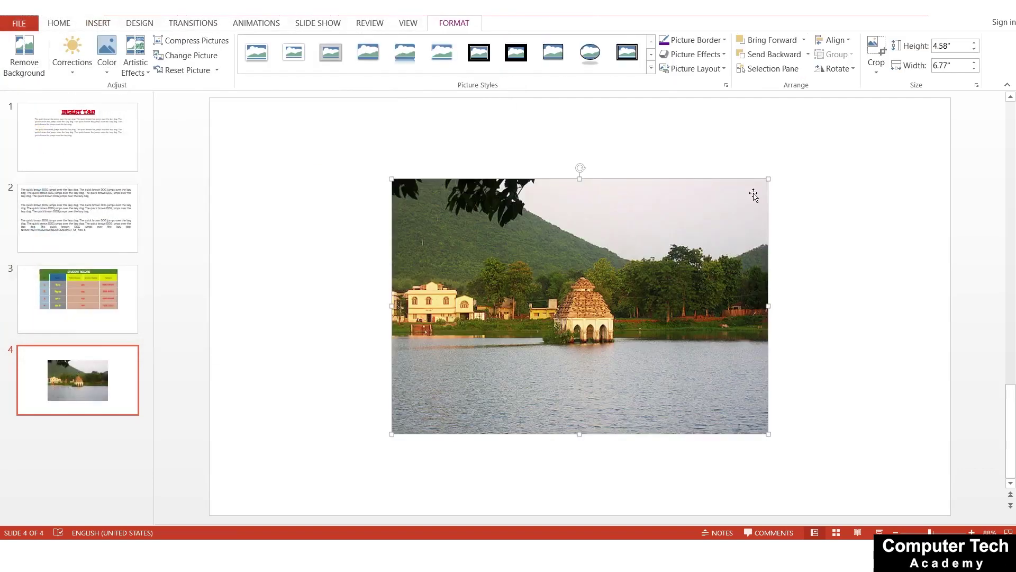
{"action": "left_click_drag", "start_coordinate": [770, 176], "coordinate": [649, 260]}
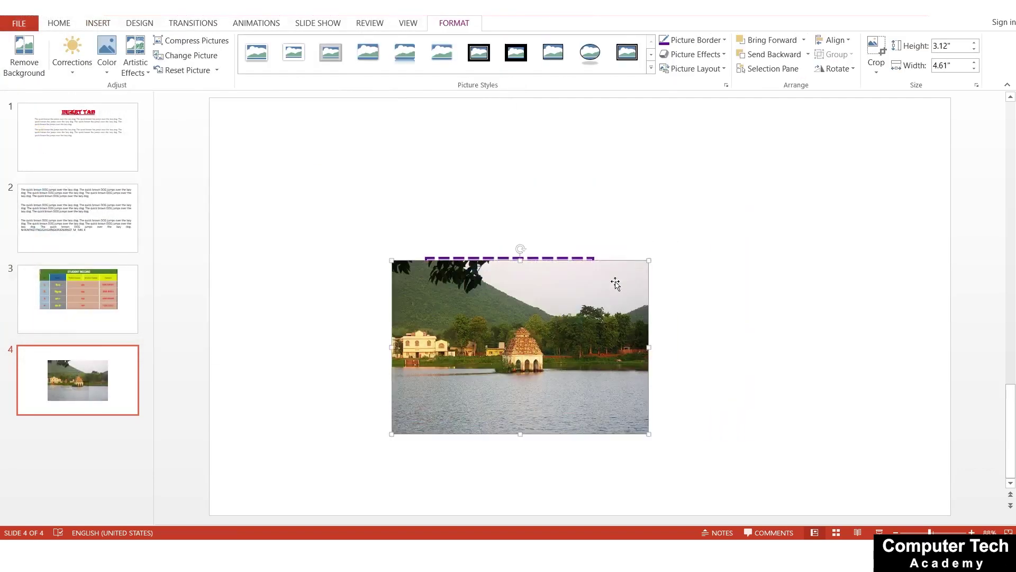
{"action": "left_click_drag", "start_coordinate": [551, 371], "coordinate": [765, 296]}
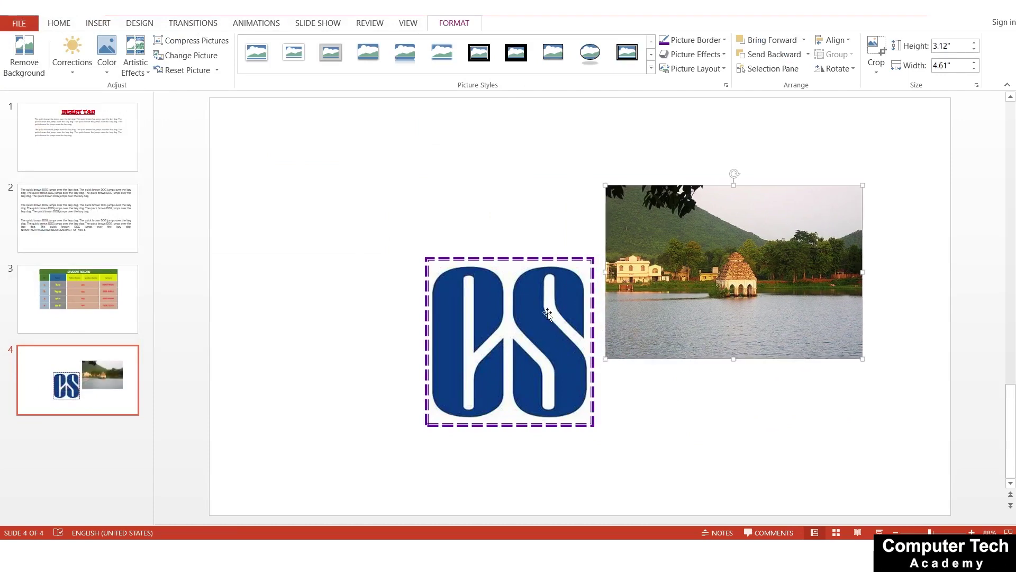
{"action": "mouse_move", "coordinate": [547, 314]}
{"action": "left_mouse_down"}
{"action": "mouse_move", "coordinate": [764, 253]}
{"action": "mouse_move", "coordinate": [604, 306]}
{"action": "left_mouse_up"}
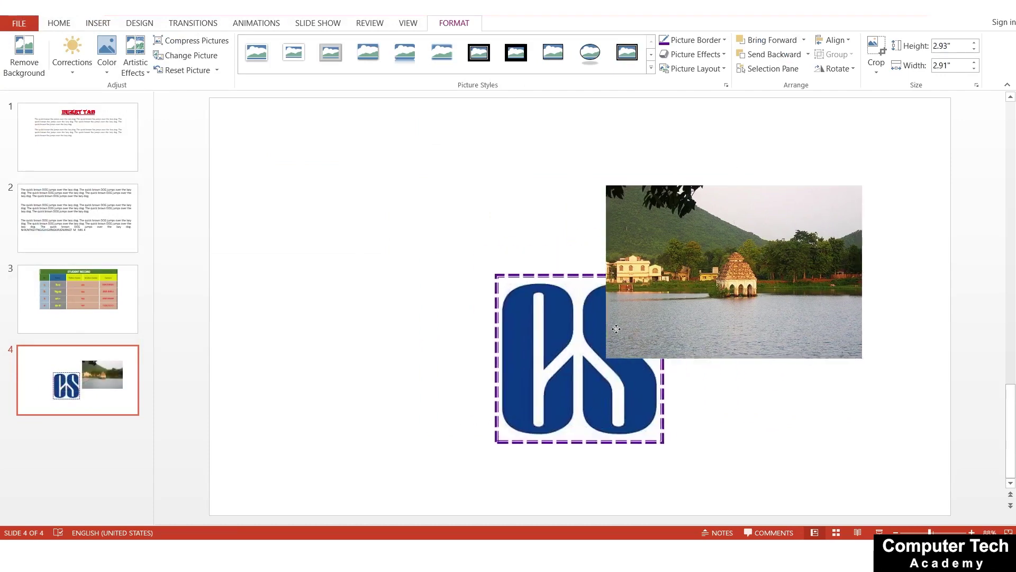
- Enlarge the river photo to 3.38 by 4.99 inches and layer the CS logo above it
{"action": "left_click", "coordinate": [612, 348]}
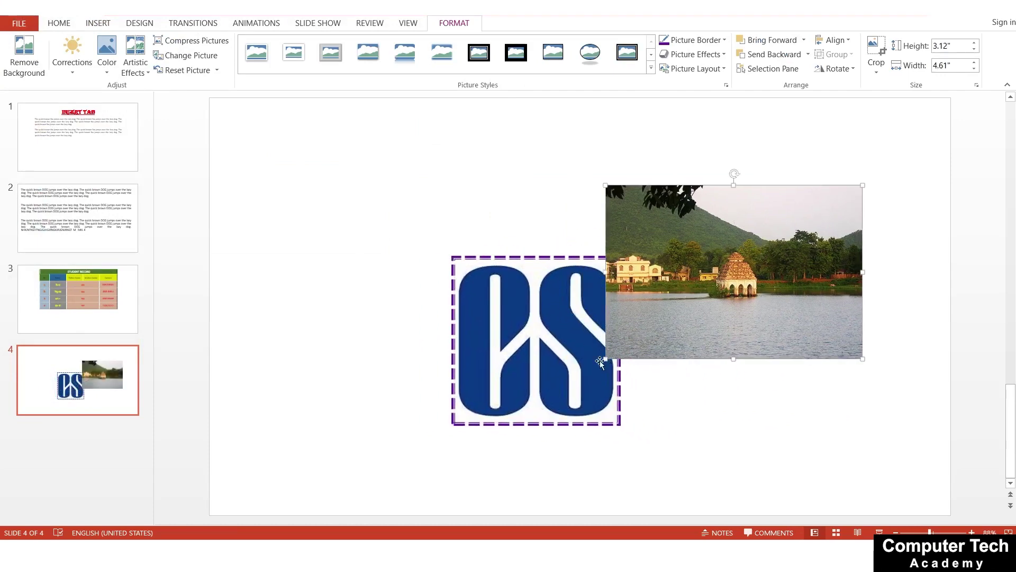
{"action": "mouse_move", "coordinate": [606, 359]}
{"action": "left_mouse_down"}
{"action": "mouse_move", "coordinate": [491, 373]}
{"action": "mouse_move", "coordinate": [586, 331]}
{"action": "mouse_move", "coordinate": [452, 335]}
{"action": "left_mouse_up"}
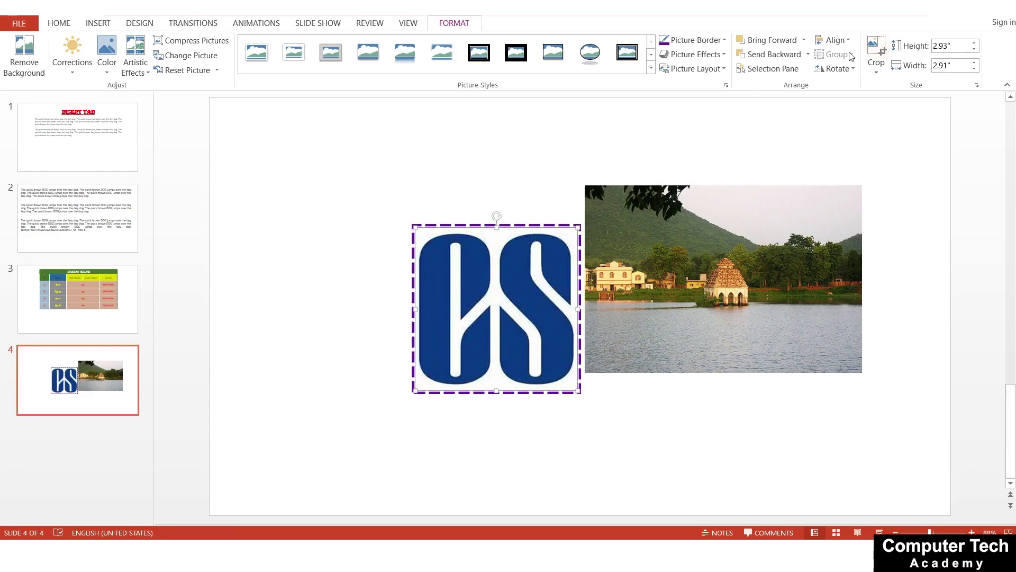
{"action": "left_click_drag", "start_coordinate": [521, 273], "coordinate": [746, 243]}
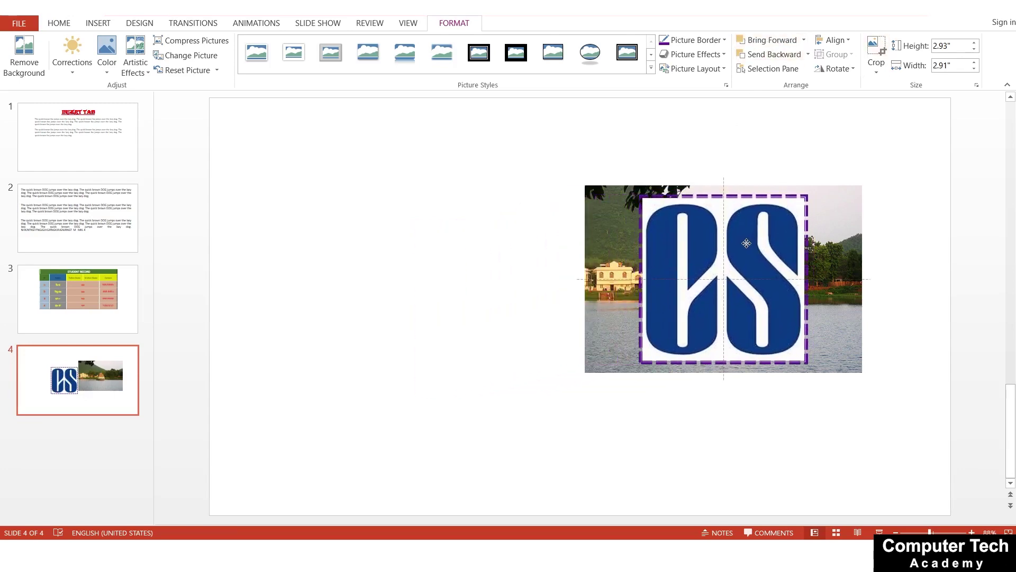
{"action": "left_click", "coordinate": [825, 245]}
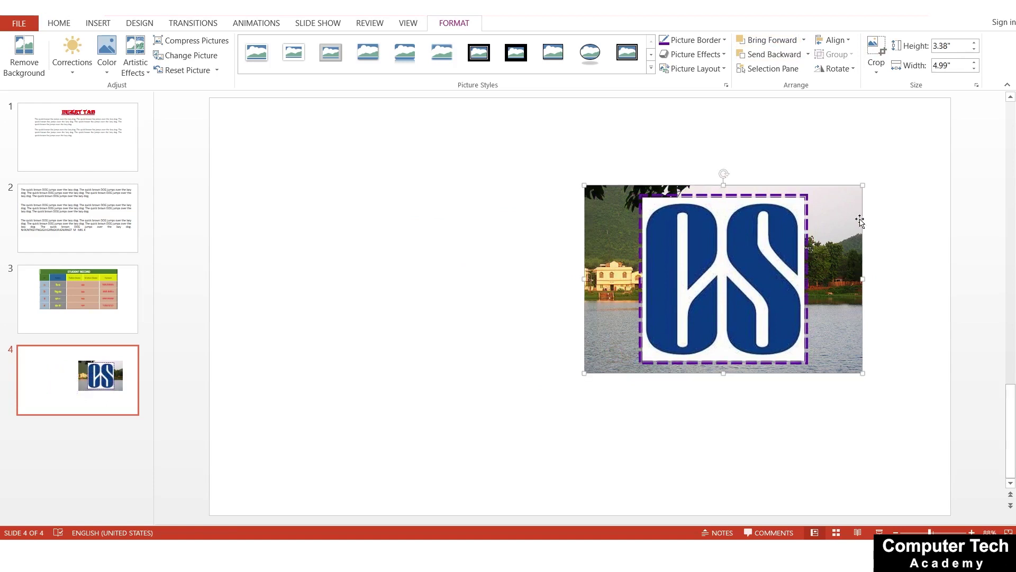
{"action": "left_click", "coordinate": [772, 40]}
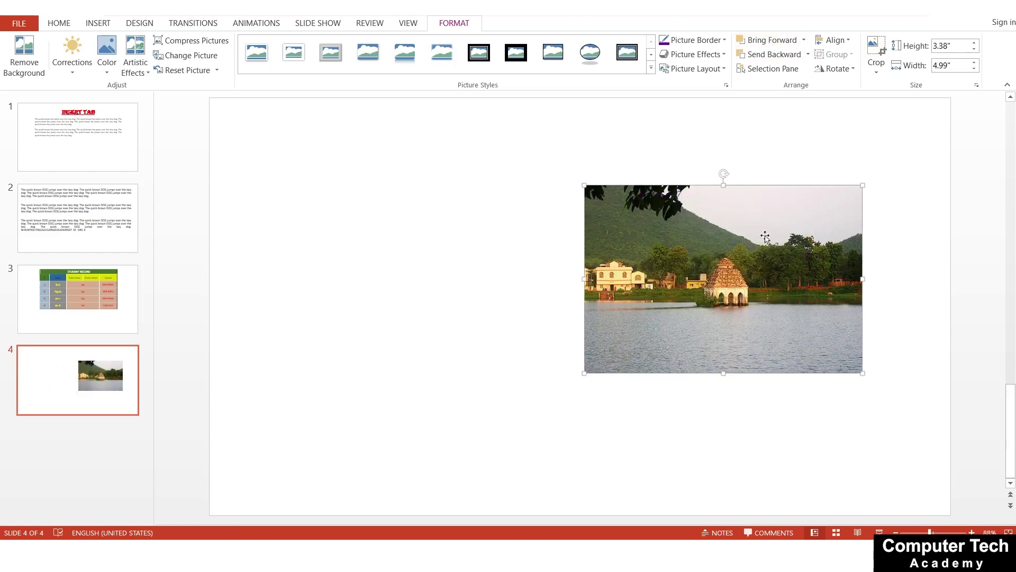
{"action": "left_click", "coordinate": [777, 54]}
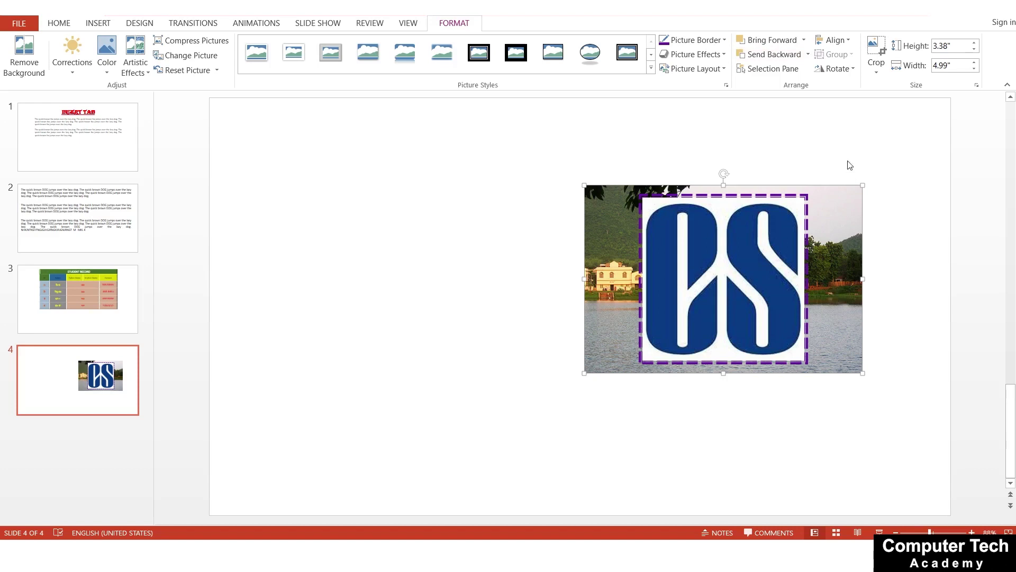
{"action": "left_click", "coordinate": [769, 69]}
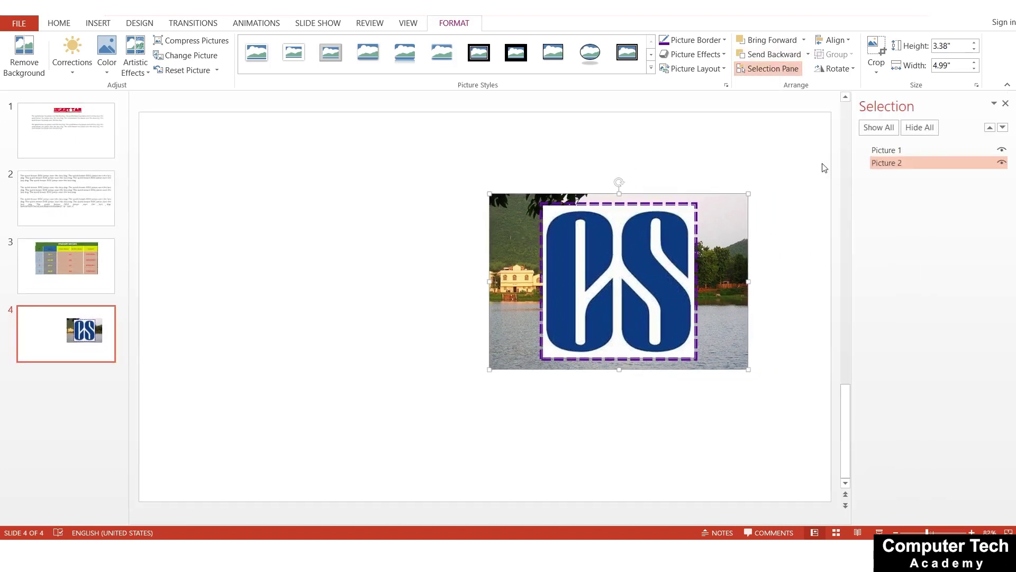
- Hide both the CS logo and the river photo on slide 4
{"action": "left_click", "coordinate": [904, 148]}
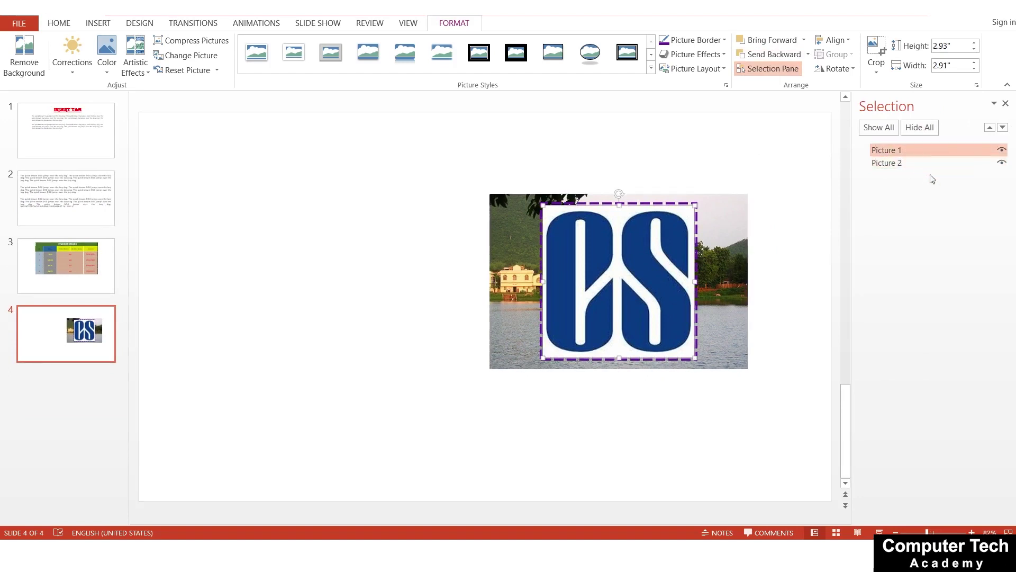
{"action": "left_click", "coordinate": [1002, 151]}
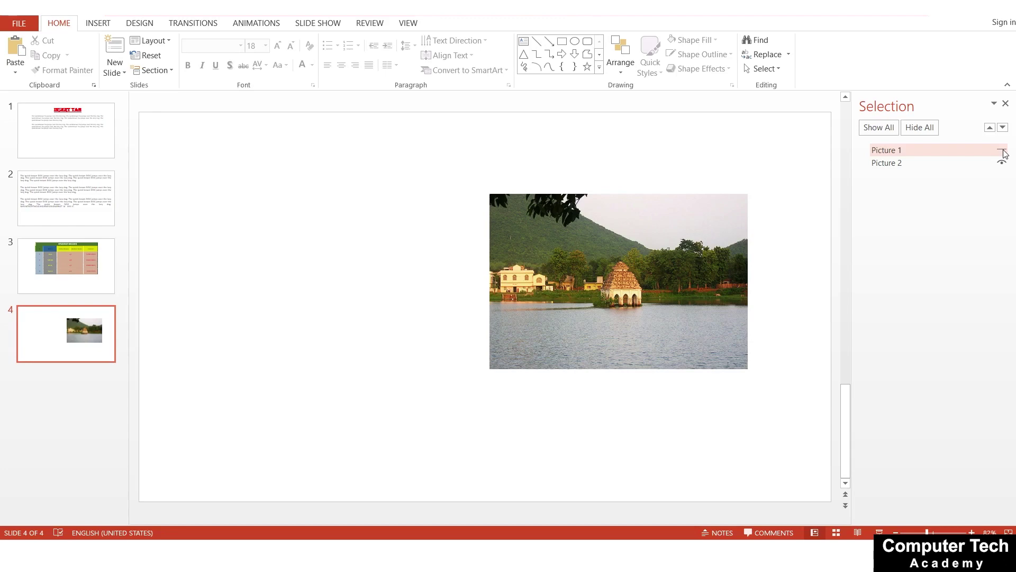
{"action": "left_click", "coordinate": [920, 128]}
{"action": "left_click", "coordinate": [1006, 103]}
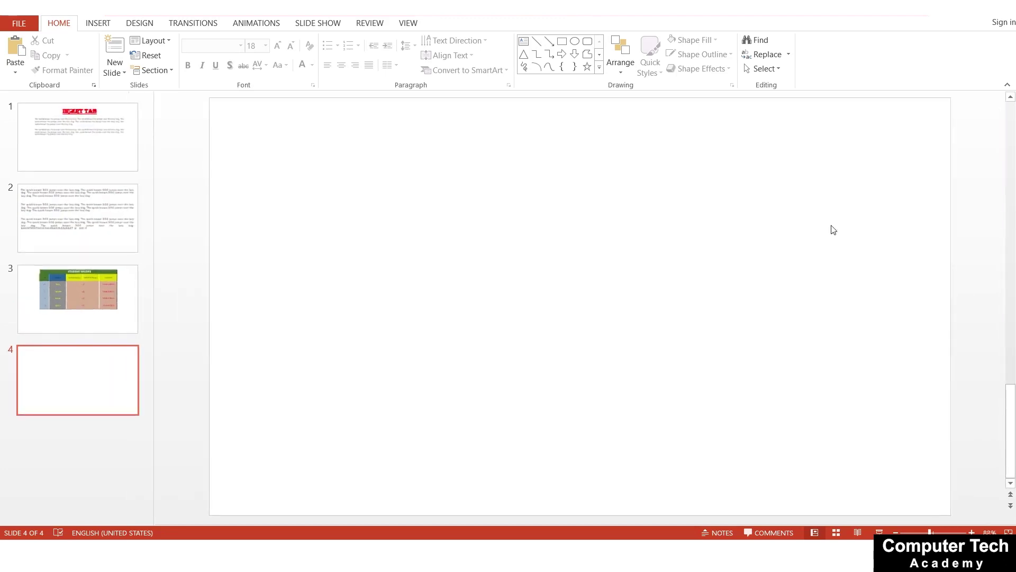
- On slide 2, select the text box and open the Selection Pane
{"action": "left_click", "coordinate": [136, 258]}
{"action": "left_click", "coordinate": [409, 268]}
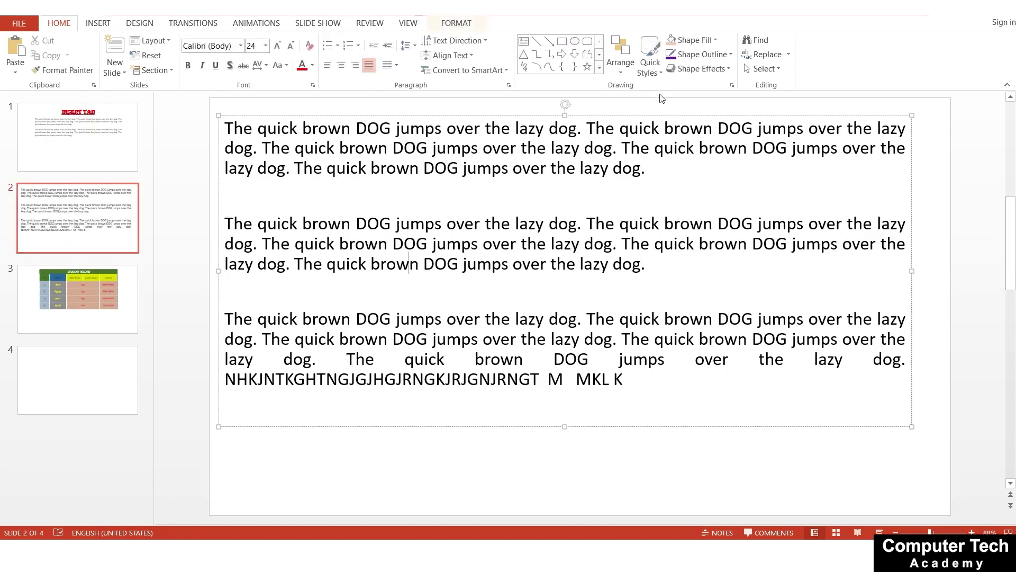
{"action": "left_click", "coordinate": [627, 71]}
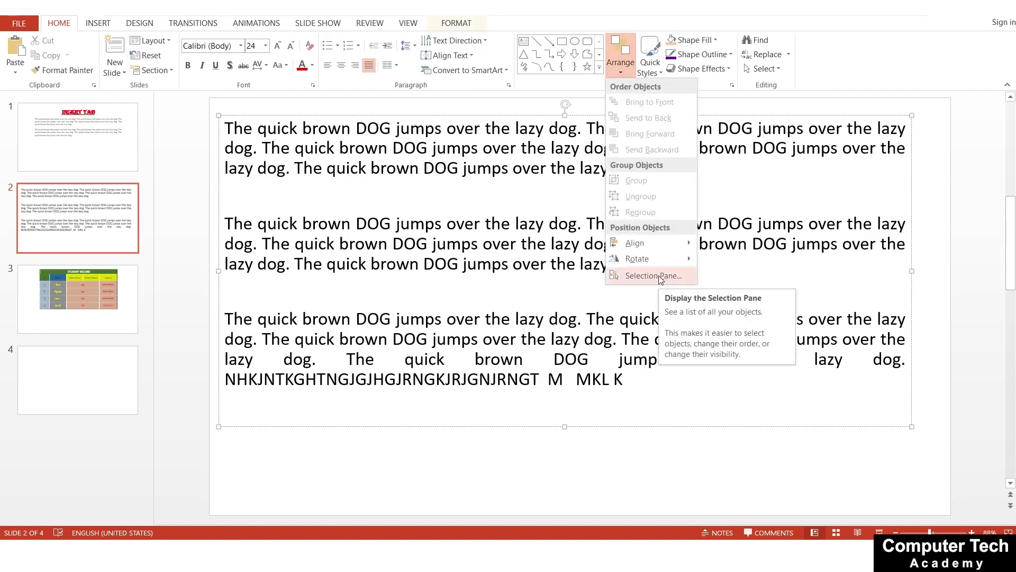
{"action": "left_click", "coordinate": [776, 275]}
{"action": "left_click", "coordinate": [776, 68]}
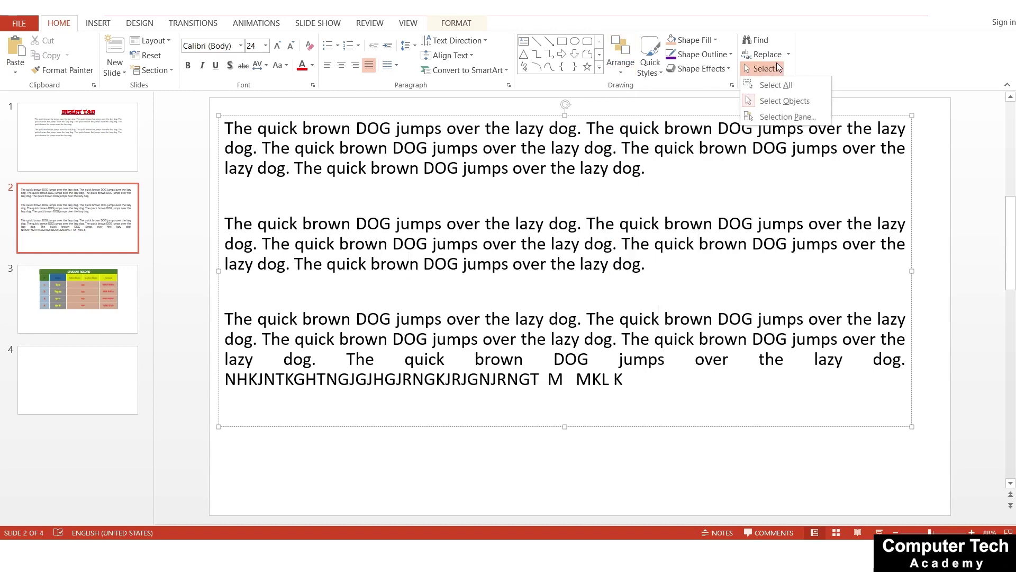
{"action": "left_click", "coordinate": [779, 118]}
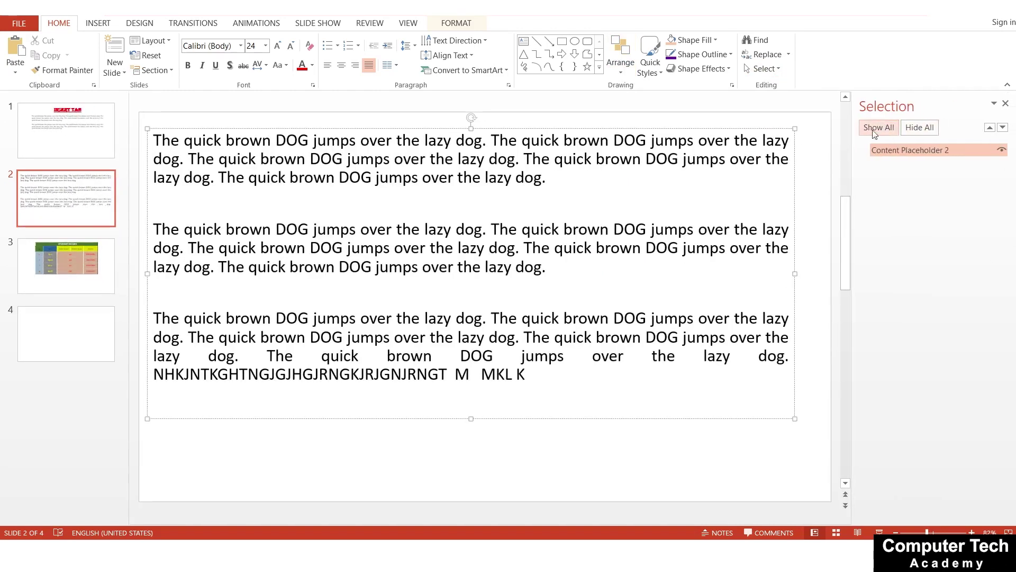
- Show all pictures on slide 4 again and move the river photo left under the logo
{"action": "left_click", "coordinate": [66, 334]}
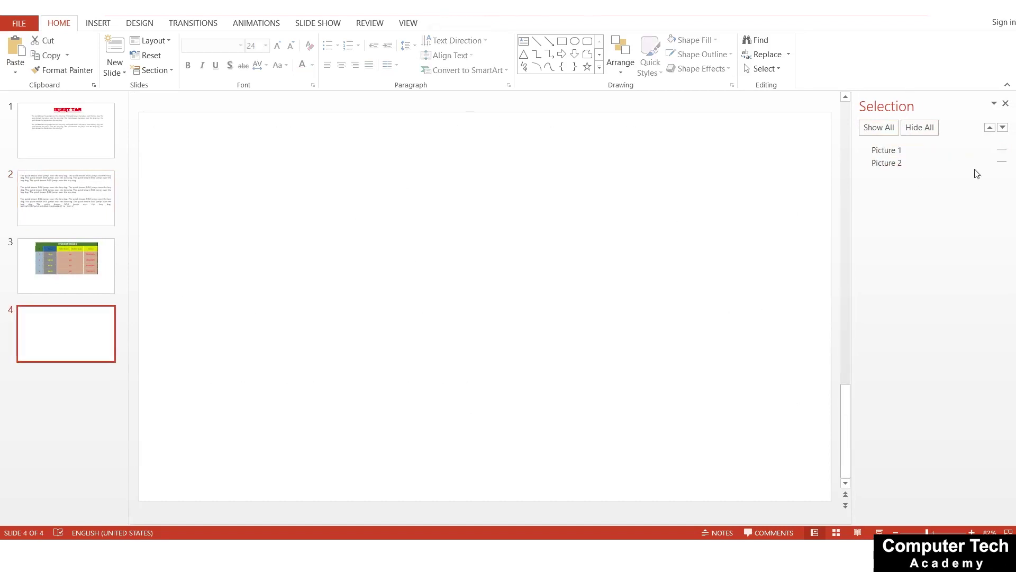
{"action": "left_click", "coordinate": [873, 129]}
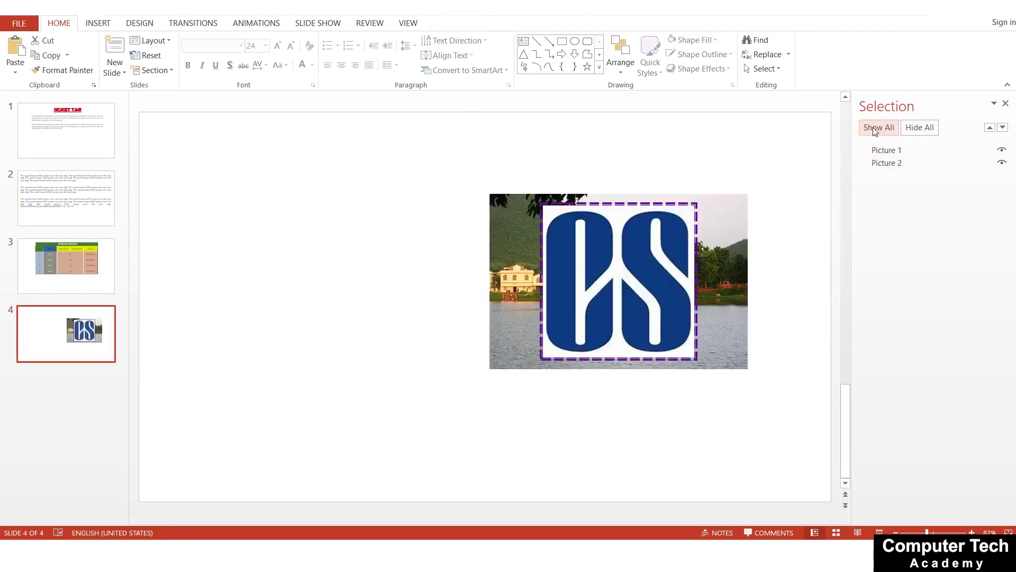
{"action": "left_click", "coordinate": [1008, 104]}
{"action": "left_click_drag", "start_coordinate": [624, 205], "coordinate": [437, 205]}
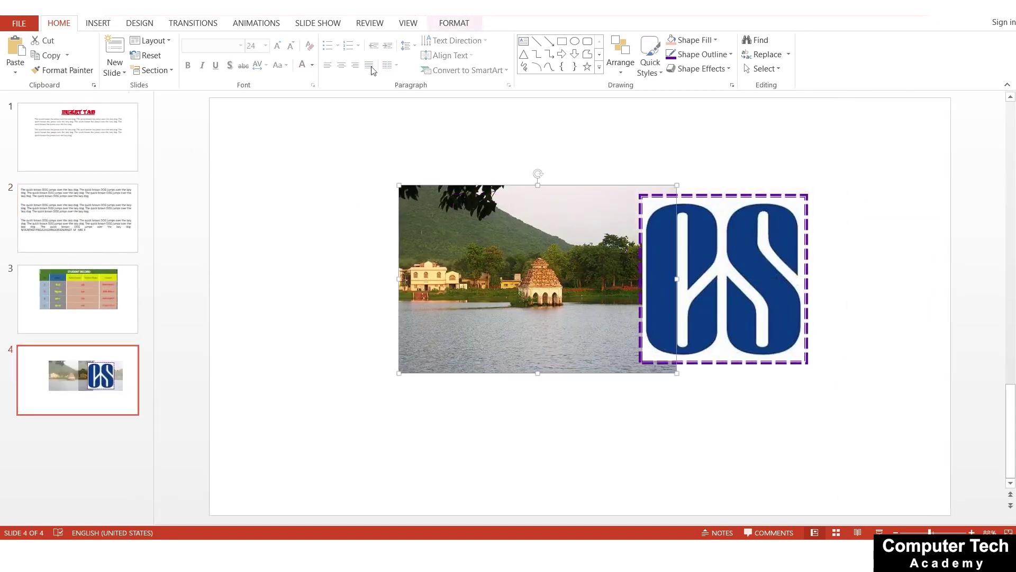
- Try left, center, right and top alignments on the river photo
{"action": "left_click", "coordinate": [449, 24]}
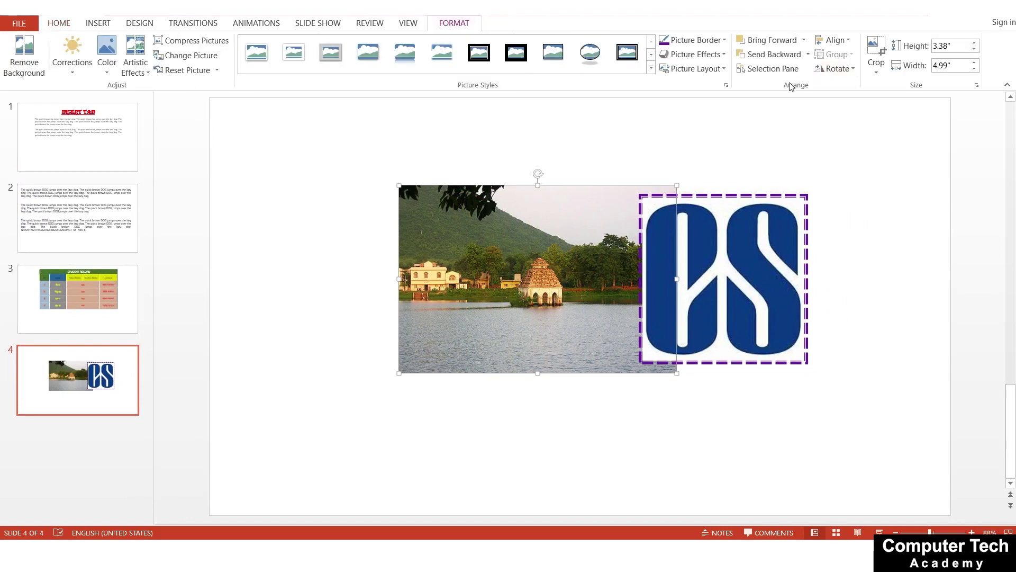
{"action": "left_click", "coordinate": [834, 40]}
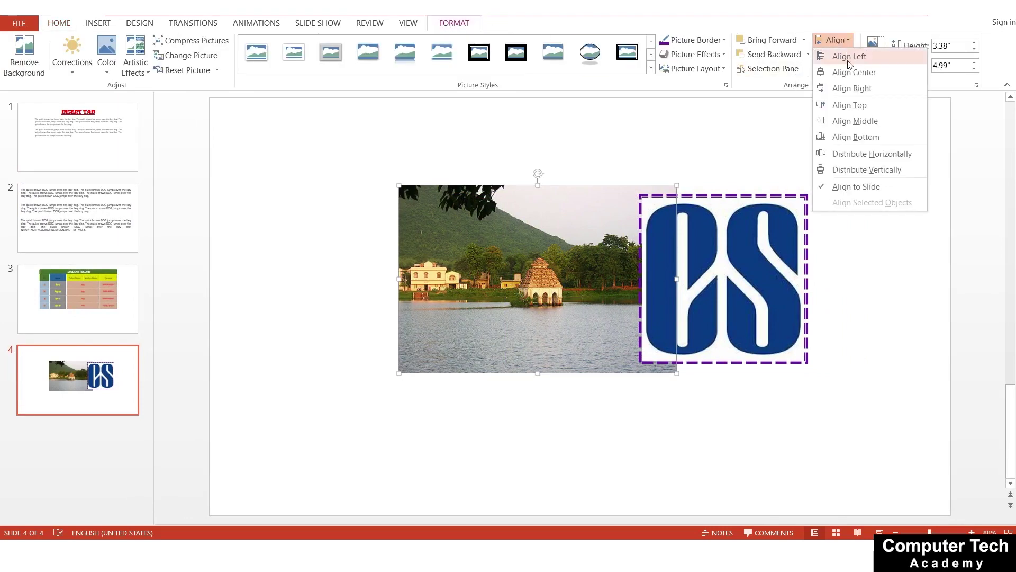
{"action": "left_click", "coordinate": [849, 58]}
{"action": "left_click", "coordinate": [834, 40]}
{"action": "left_click", "coordinate": [854, 73]}
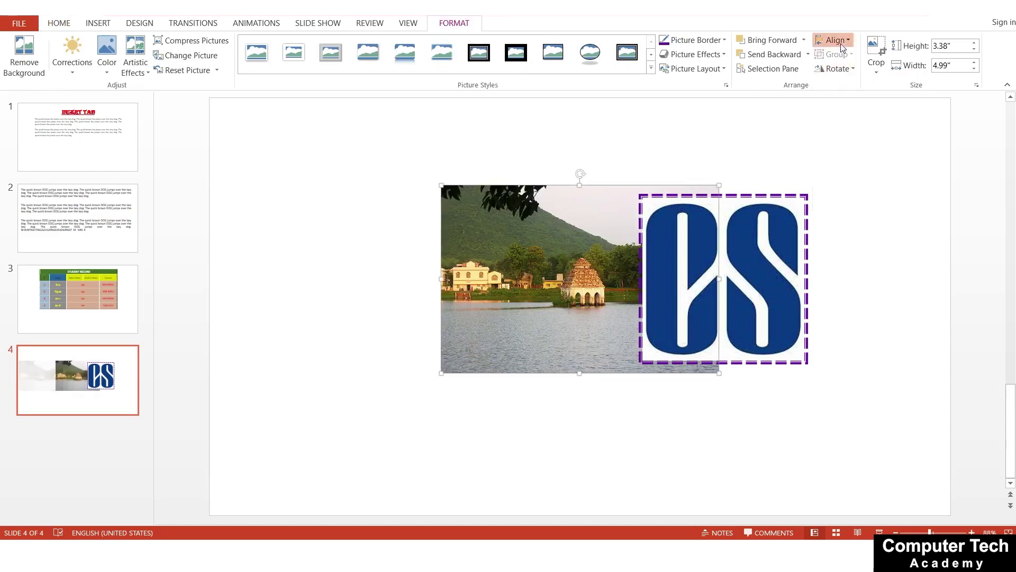
{"action": "left_click", "coordinate": [834, 41]}
{"action": "left_click", "coordinate": [853, 88]}
{"action": "left_click", "coordinate": [834, 40]}
{"action": "left_click", "coordinate": [849, 103]}
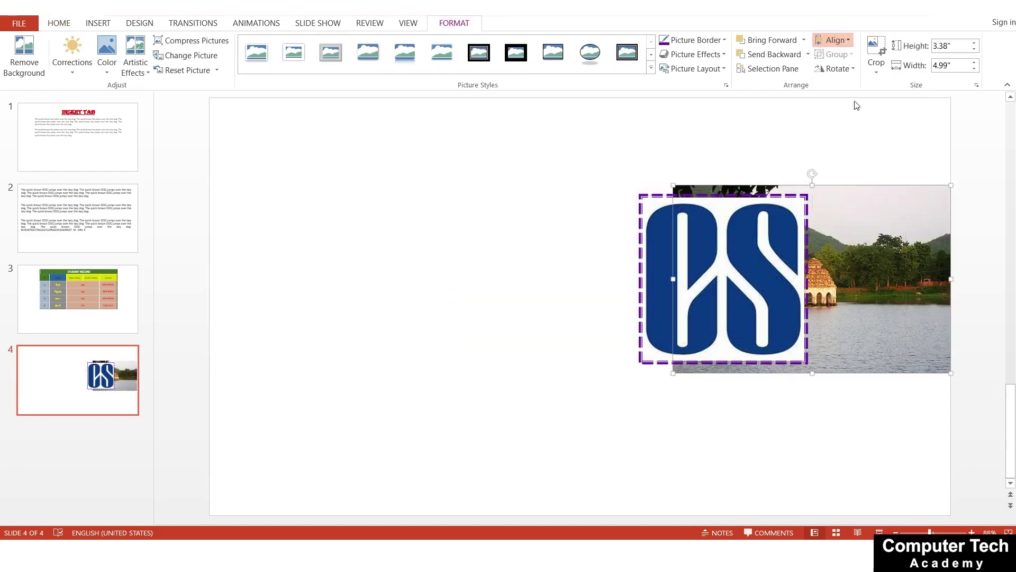
- Center the photo vertically and horizontally on the slide, then drag the CS logo onto its centre
{"action": "left_click", "coordinate": [844, 41]}
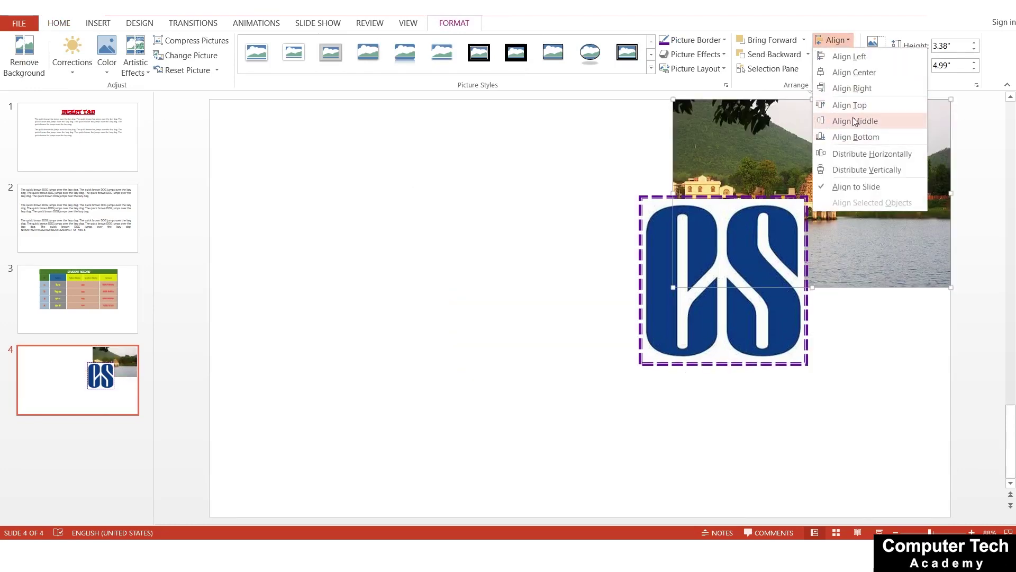
{"action": "left_click", "coordinate": [852, 119]}
{"action": "left_click", "coordinate": [834, 40]}
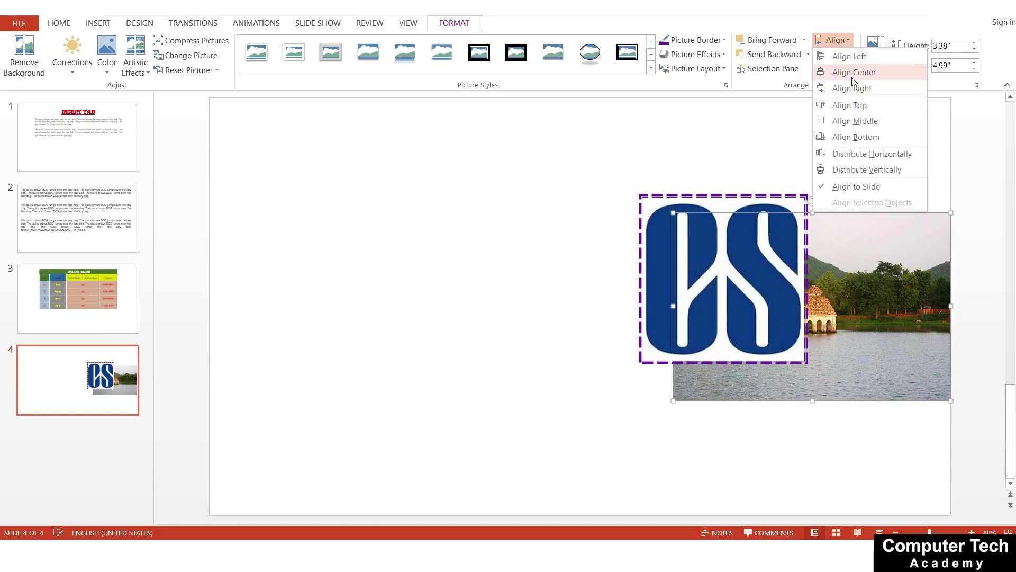
{"action": "left_click", "coordinate": [852, 73]}
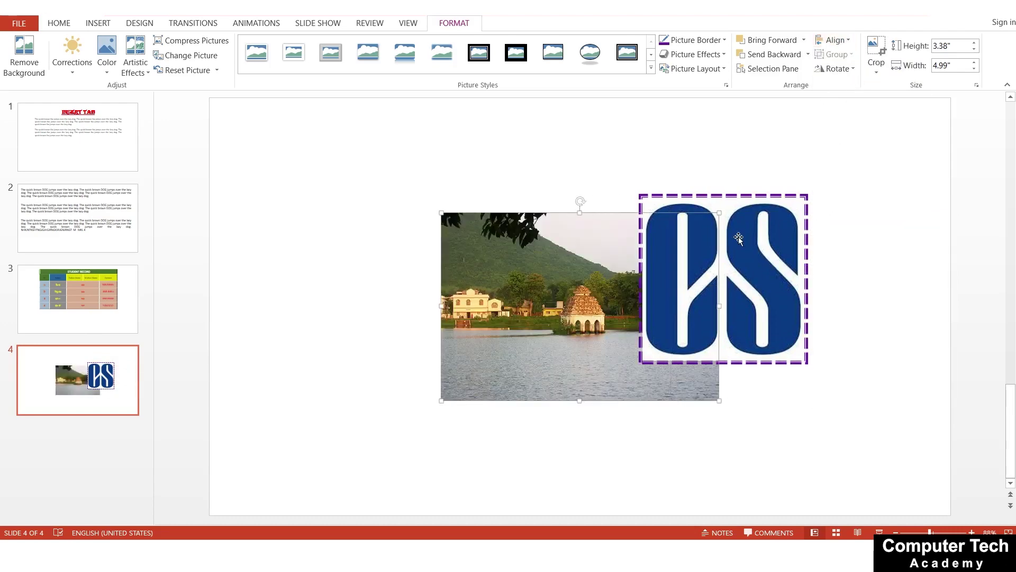
{"action": "mouse_move", "coordinate": [749, 277]}
{"action": "left_mouse_down"}
{"action": "mouse_move", "coordinate": [602, 319]}
{"action": "mouse_move", "coordinate": [607, 307]}
{"action": "left_mouse_up"}
{"action": "left_click", "coordinate": [726, 198]}
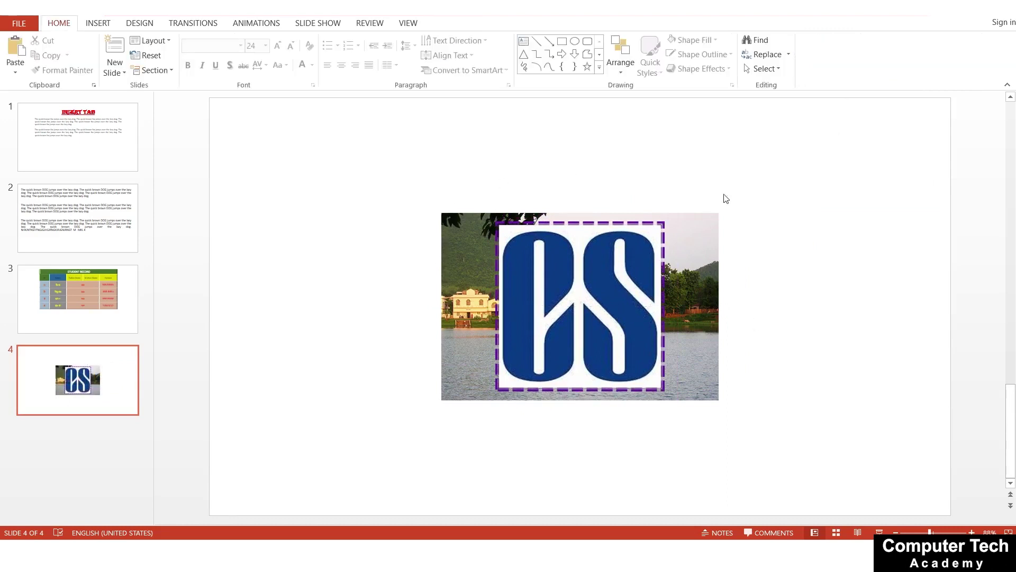
- Nudge the river photo slightly, then duplicate the CS logo and shrink the copy to 1.36 inches square
{"action": "left_click_drag", "start_coordinate": [687, 286], "coordinate": [687, 284]}
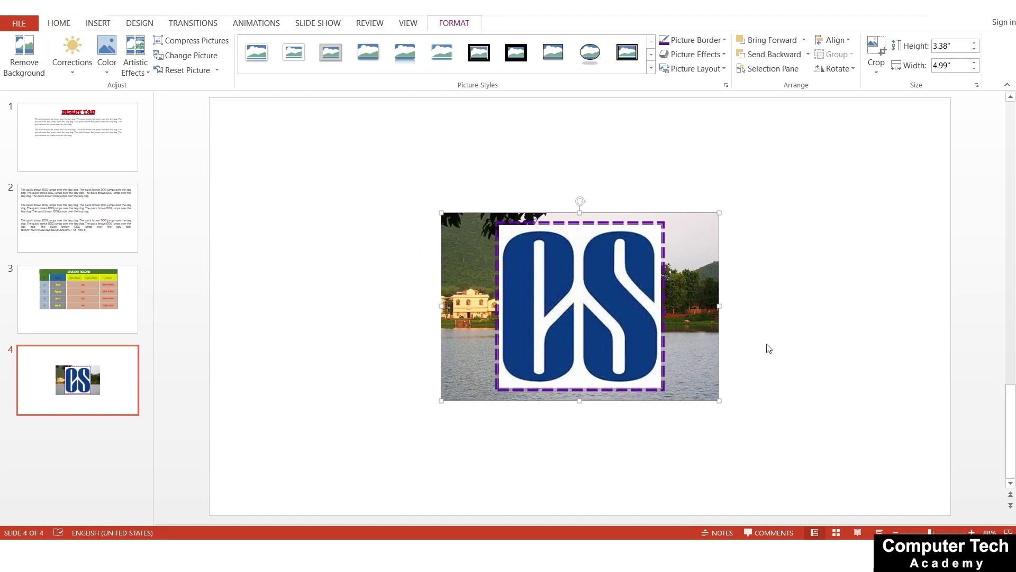
{"action": "left_click", "coordinate": [627, 302]}
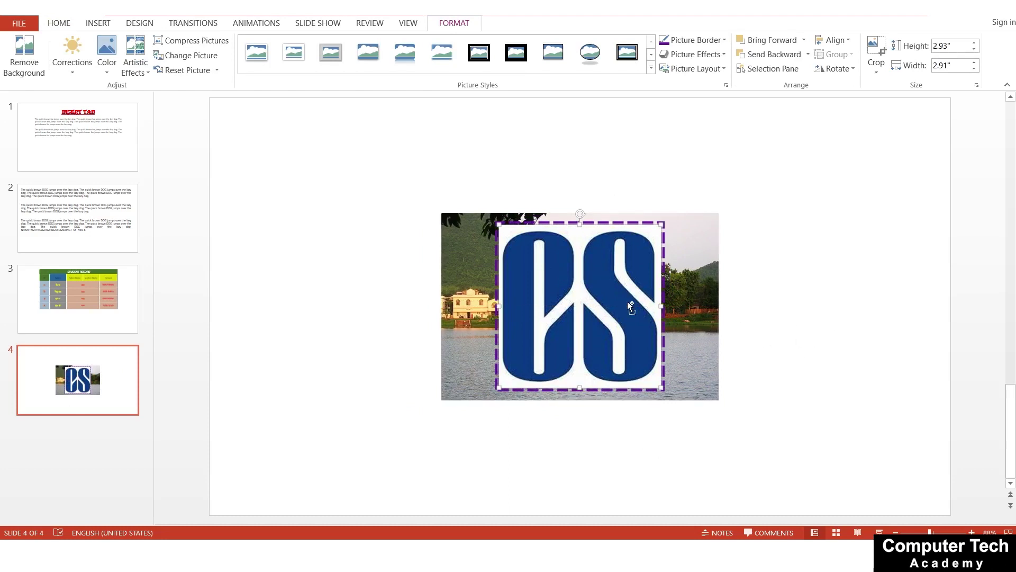
{"action": "key", "text": "ctrl+d"}
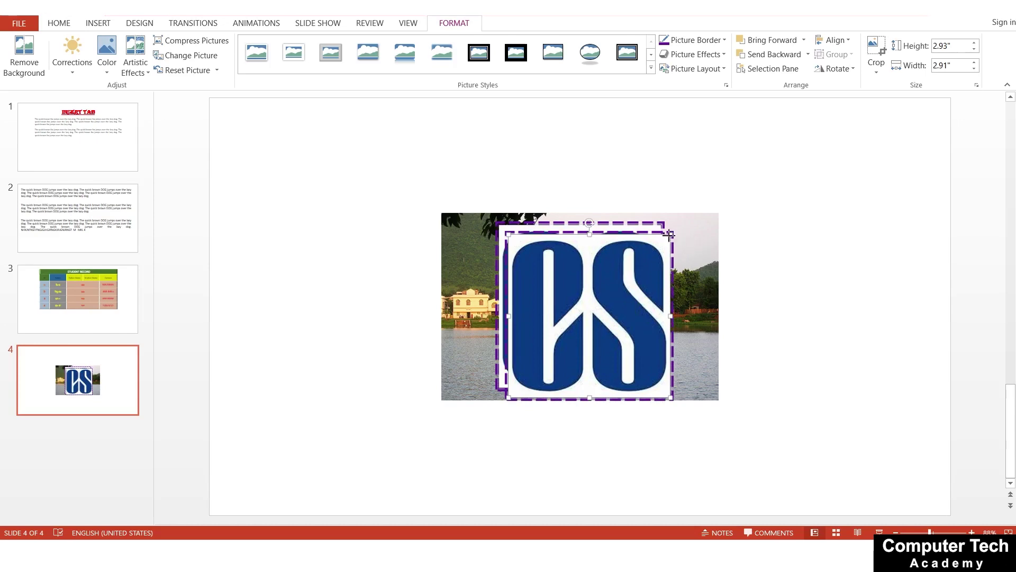
{"action": "left_click_drag", "start_coordinate": [669, 234], "coordinate": [585, 321]}
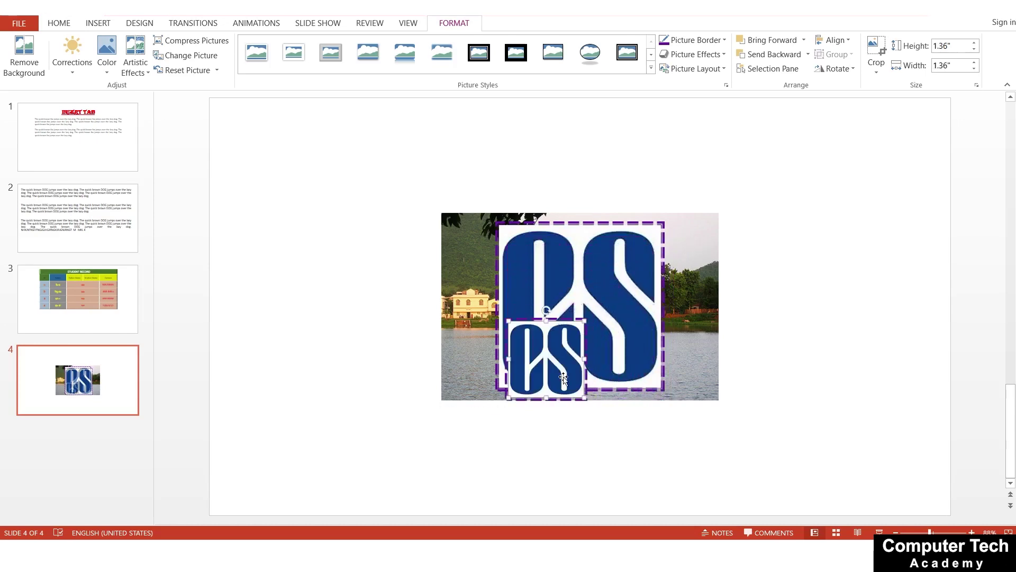
- Center the 1.36-inch logo on the large logo and add a 0.72-inch copy over it
{"action": "left_click_drag", "start_coordinate": [564, 377], "coordinate": [596, 332]}
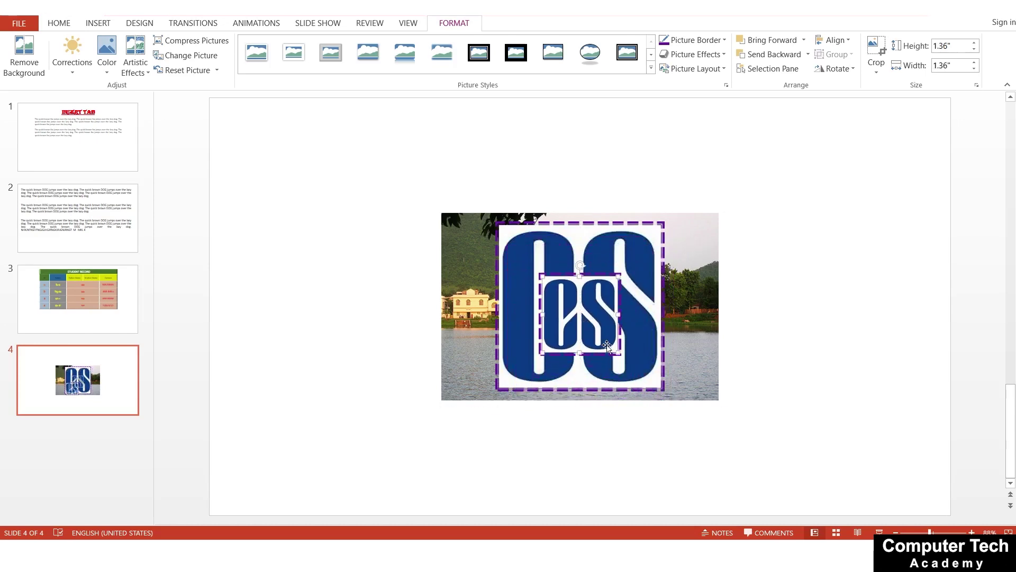
{"action": "key", "text": "ctrl+d"}
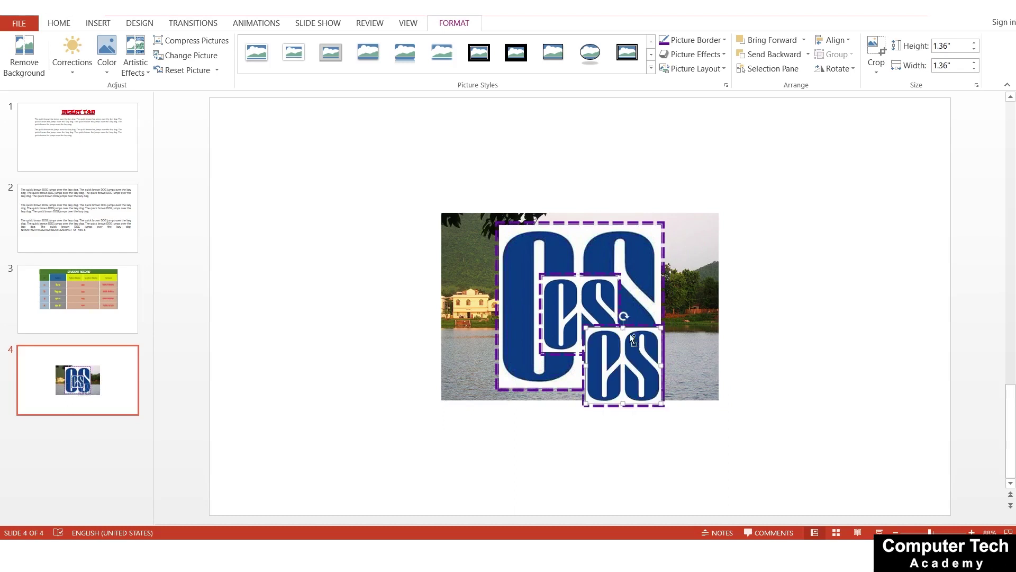
{"action": "left_click_drag", "start_coordinate": [660, 329], "coordinate": [628, 363]}
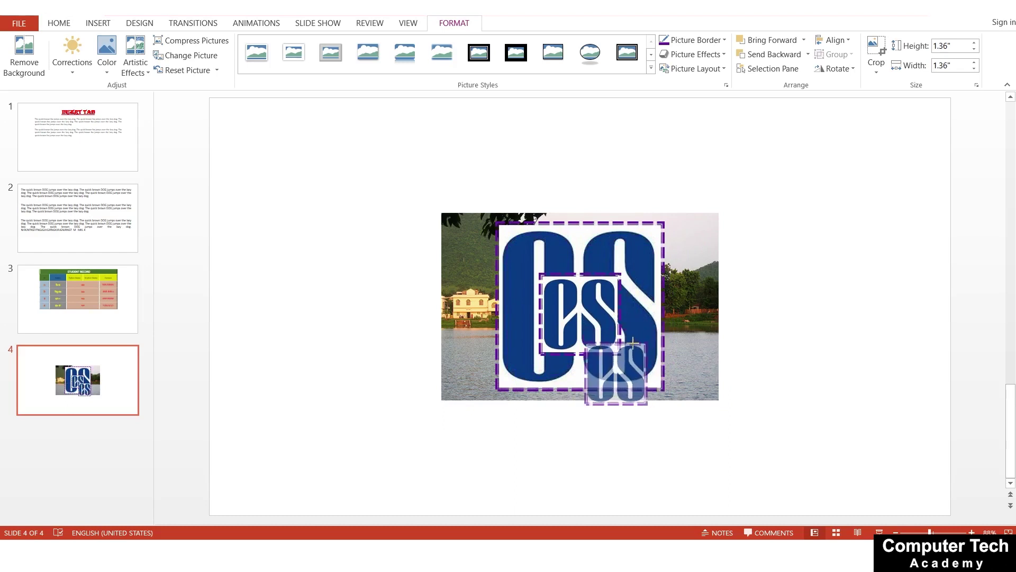
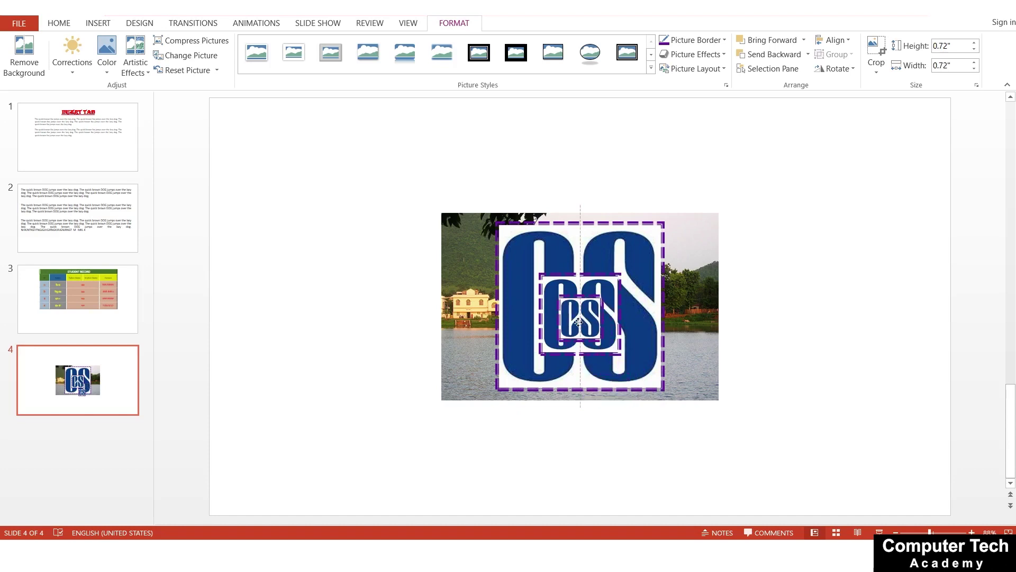
- Centre the smallest CS logo on the larger logos and nudge it up two steps
{"action": "left_click_drag", "start_coordinate": [579, 321], "coordinate": [578, 321]}
{"action": "key", "text": "Up"}
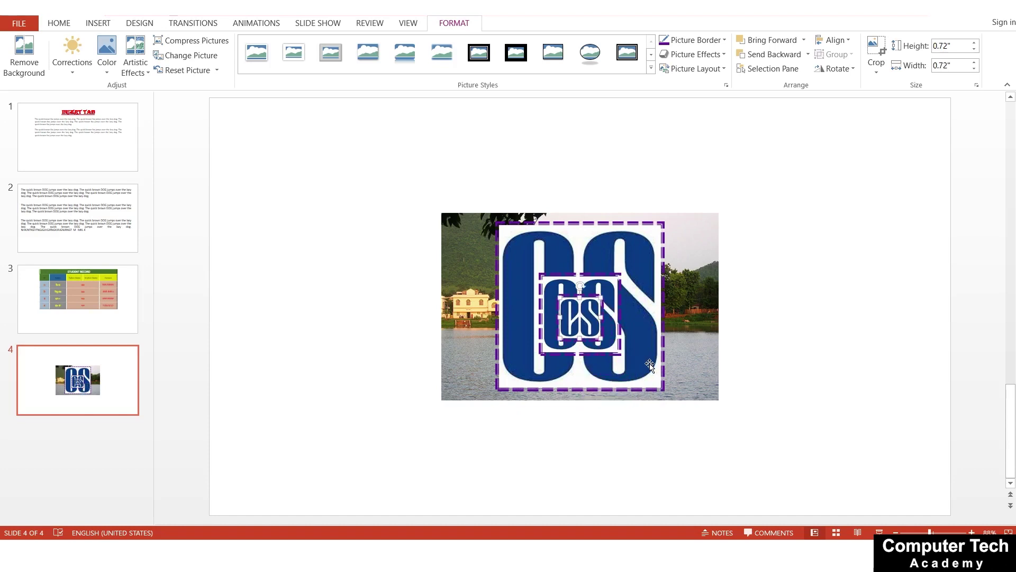
{"action": "key", "text": "Up"}
{"action": "left_click", "coordinate": [892, 343]}
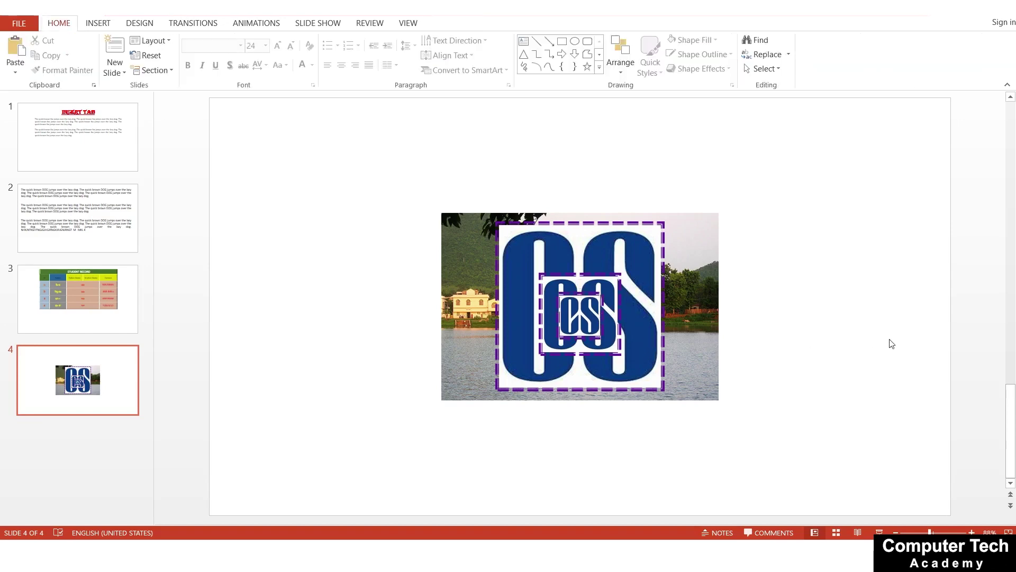
- Undo an accidental move of the pictures and select the lake photo
{"action": "left_click_drag", "start_coordinate": [684, 295], "coordinate": [684, 246]}
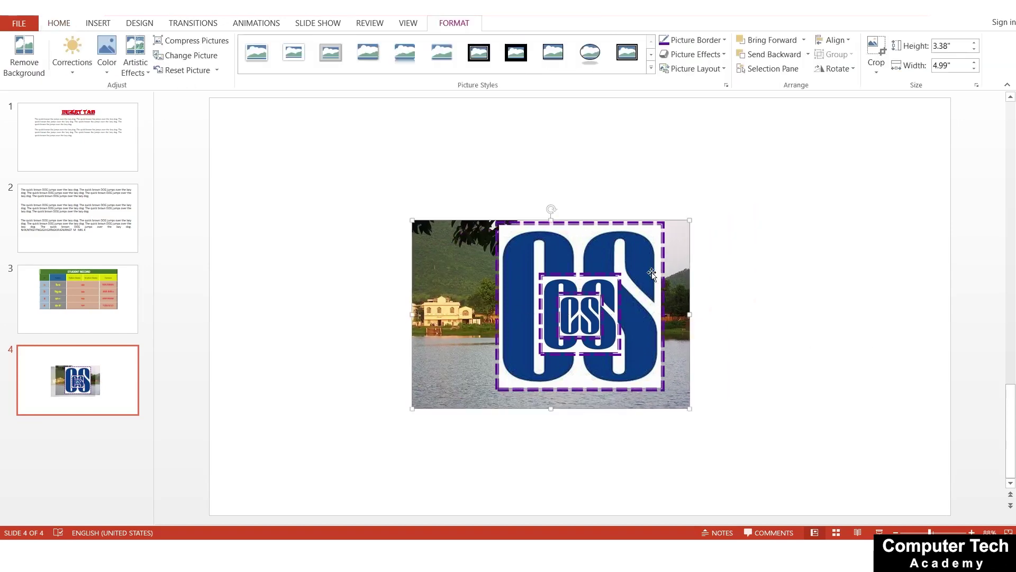
{"action": "key", "text": "ctrl+z"}
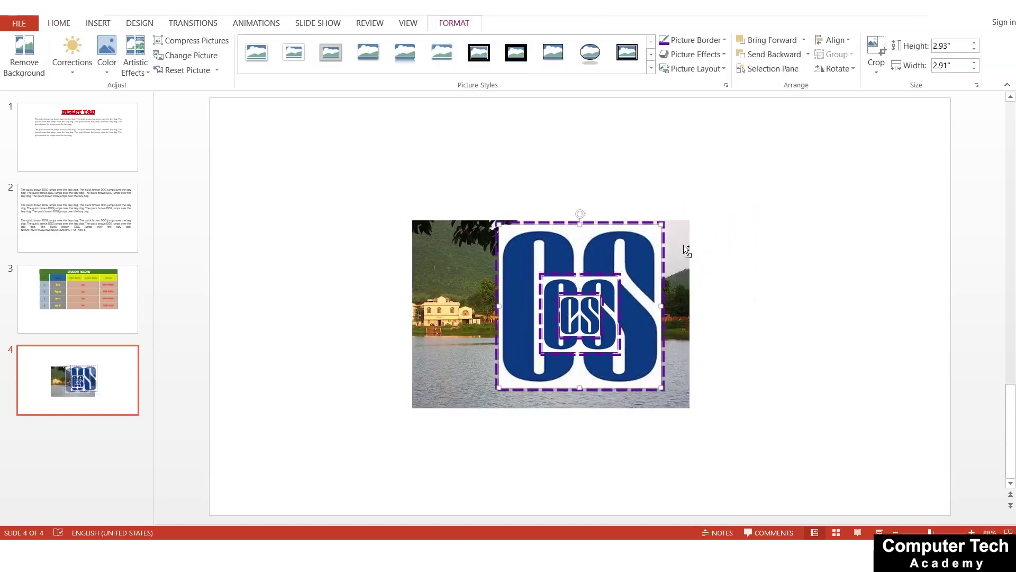
{"action": "key", "text": "ctrl+z"}
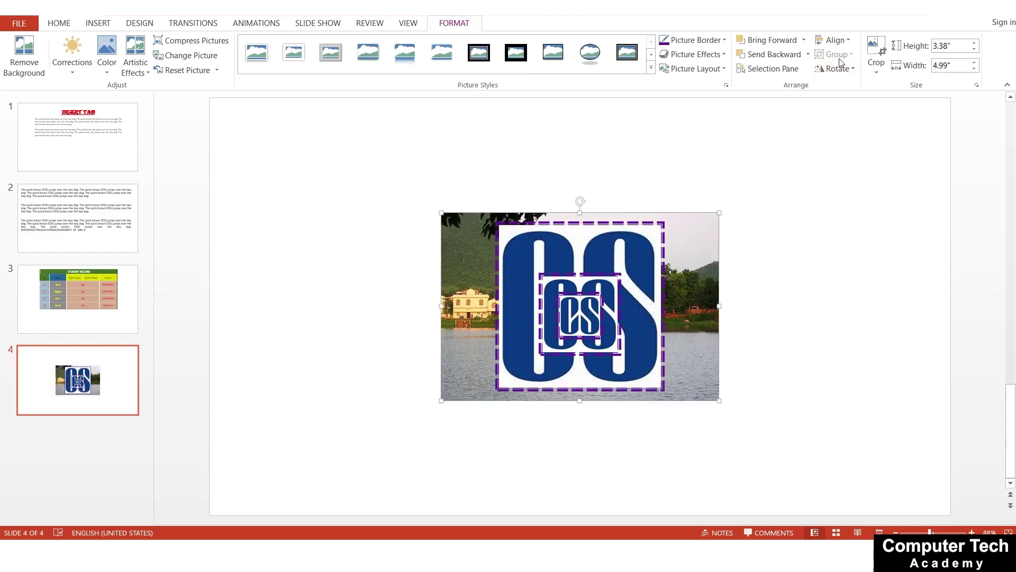
{"action": "left_click", "coordinate": [741, 247]}
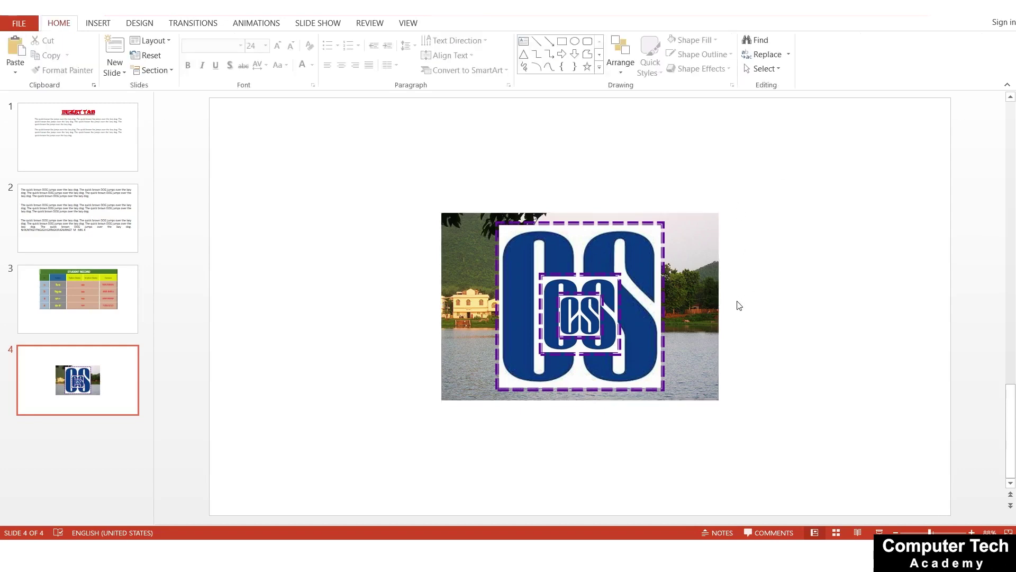
{"action": "left_click", "coordinate": [693, 243]}
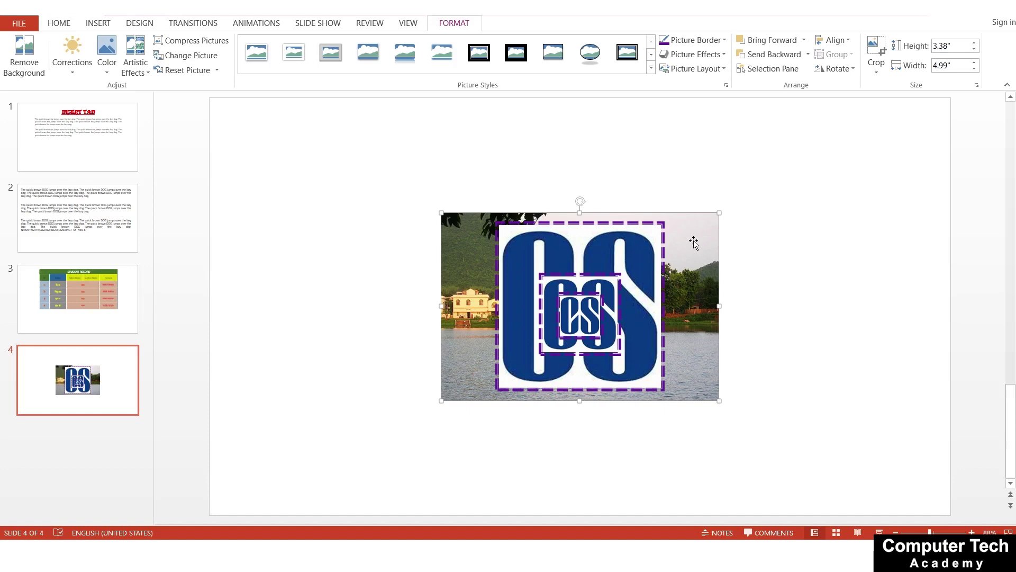
- Select the lake photo and all three CS logos and group them
{"action": "left_click", "coordinate": [650, 241], "text": "ctrl"}
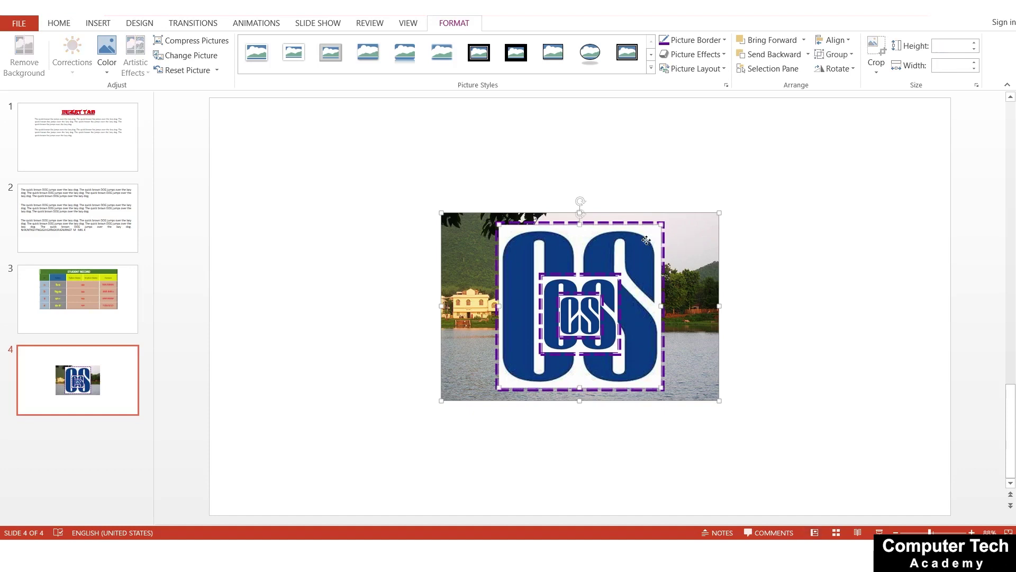
{"action": "left_click", "coordinate": [612, 281], "text": "ctrl"}
{"action": "left_click", "coordinate": [589, 314], "text": "ctrl"}
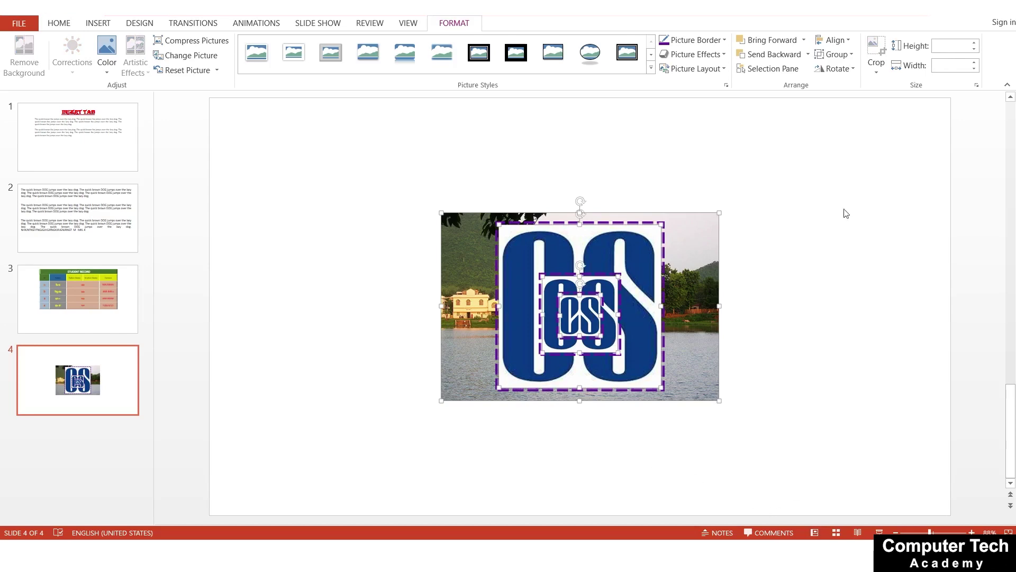
{"action": "left_click", "coordinate": [834, 54]}
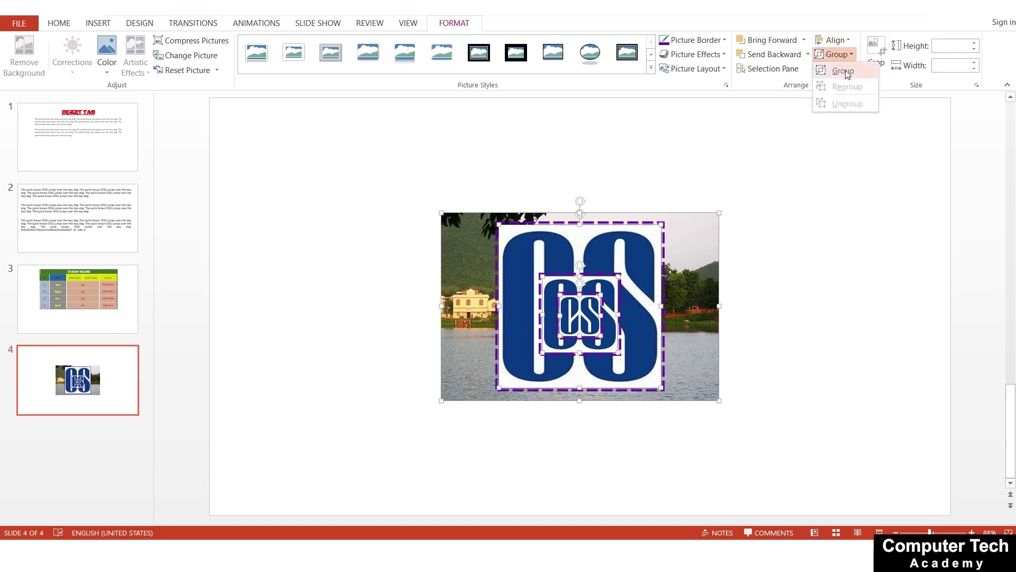
{"action": "left_click", "coordinate": [846, 73]}
- Reposition the group, shift the smallest CS logo right and move the lake photo
{"action": "mouse_move", "coordinate": [690, 235]}
{"action": "left_mouse_down"}
{"action": "mouse_move", "coordinate": [763, 390]}
{"action": "mouse_move", "coordinate": [539, 282]}
{"action": "left_mouse_up"}
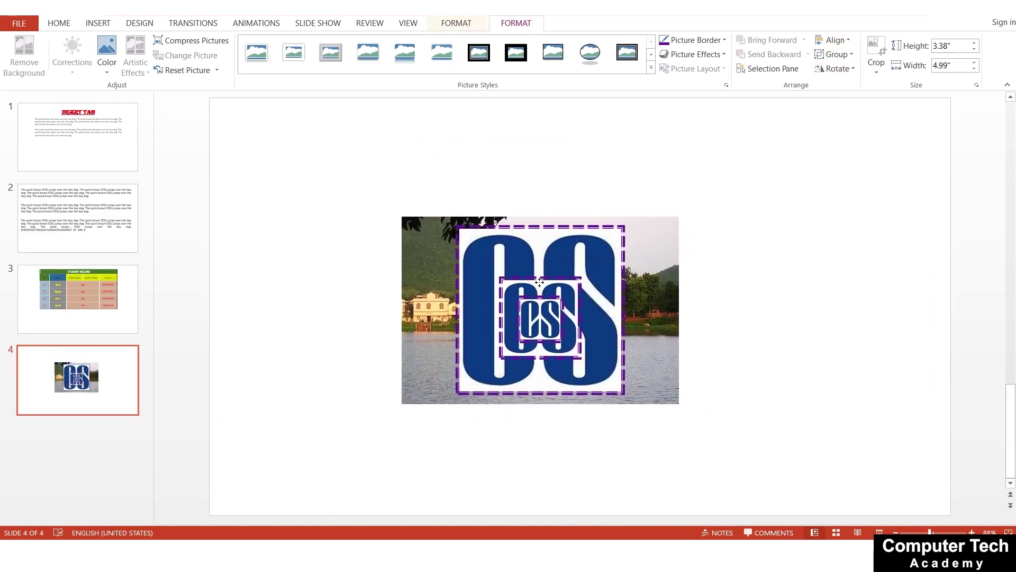
{"action": "left_click", "coordinate": [540, 309]}
{"action": "left_click_drag", "start_coordinate": [540, 309], "coordinate": [562, 312]}
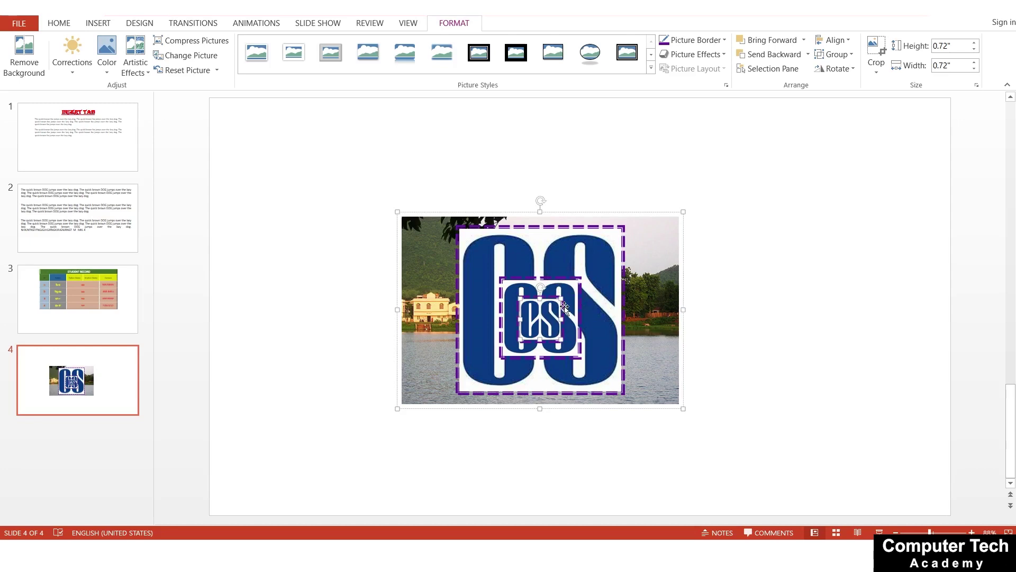
{"action": "mouse_move", "coordinate": [652, 223]}
{"action": "left_mouse_down"}
{"action": "mouse_move", "coordinate": [552, 180]}
{"action": "mouse_move", "coordinate": [686, 239]}
{"action": "left_mouse_up"}
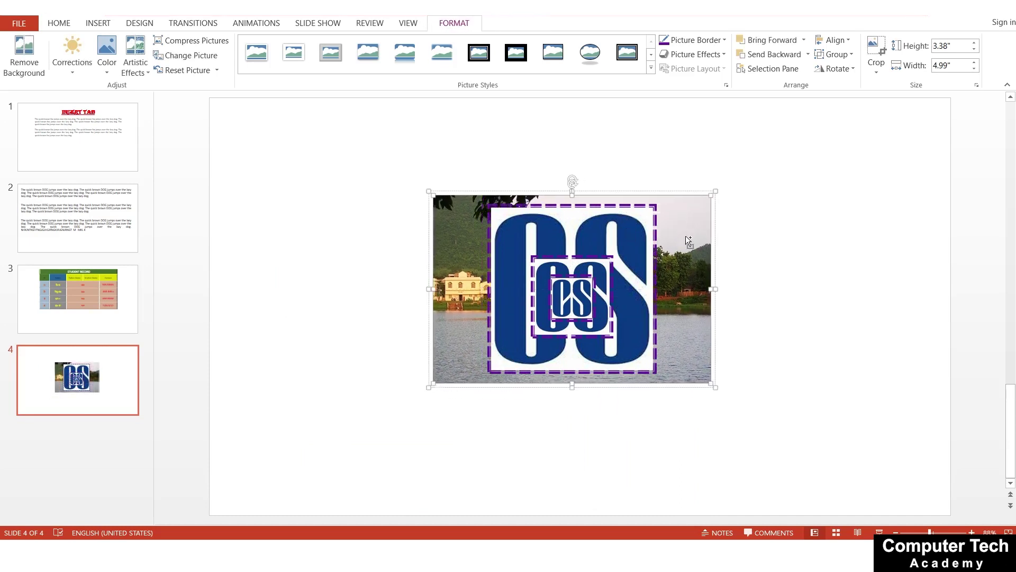
- Ungroup and regroup the pictures, then drag the group up the slide
{"action": "left_click", "coordinate": [851, 55]}
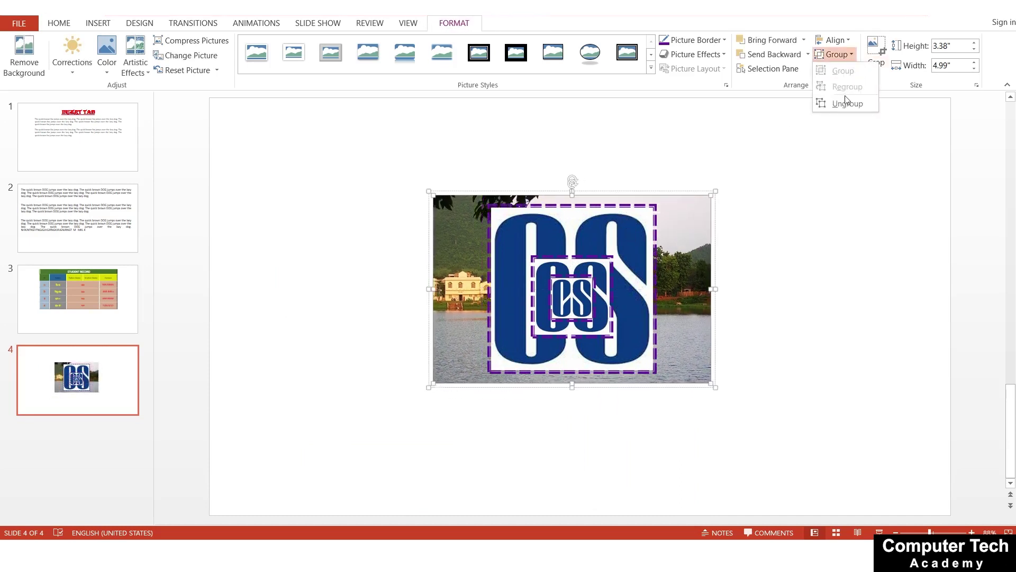
{"action": "left_click", "coordinate": [847, 103]}
{"action": "left_click", "coordinate": [837, 54]}
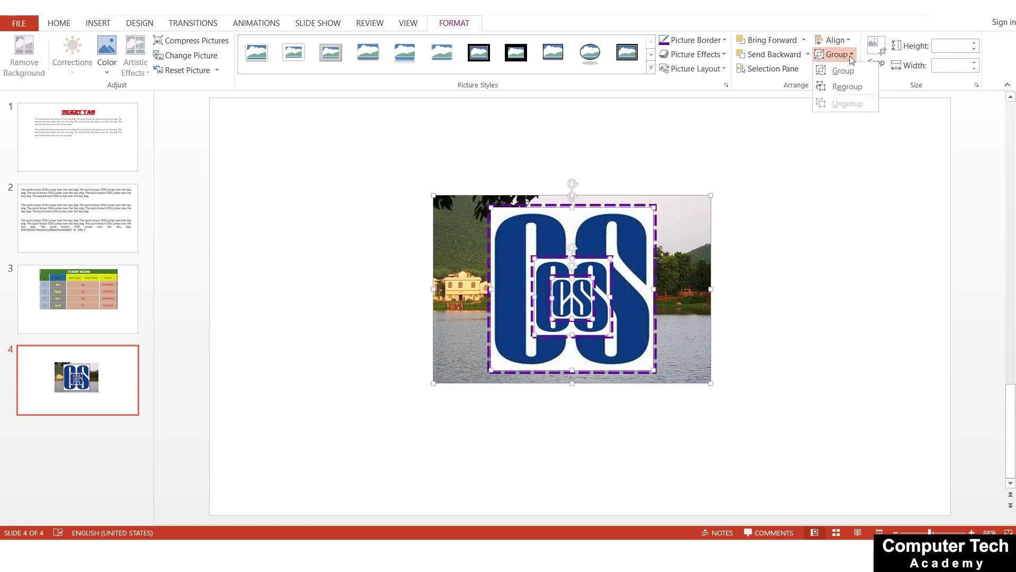
{"action": "left_click", "coordinate": [839, 71]}
{"action": "left_click_drag", "start_coordinate": [694, 245], "coordinate": [698, 167]}
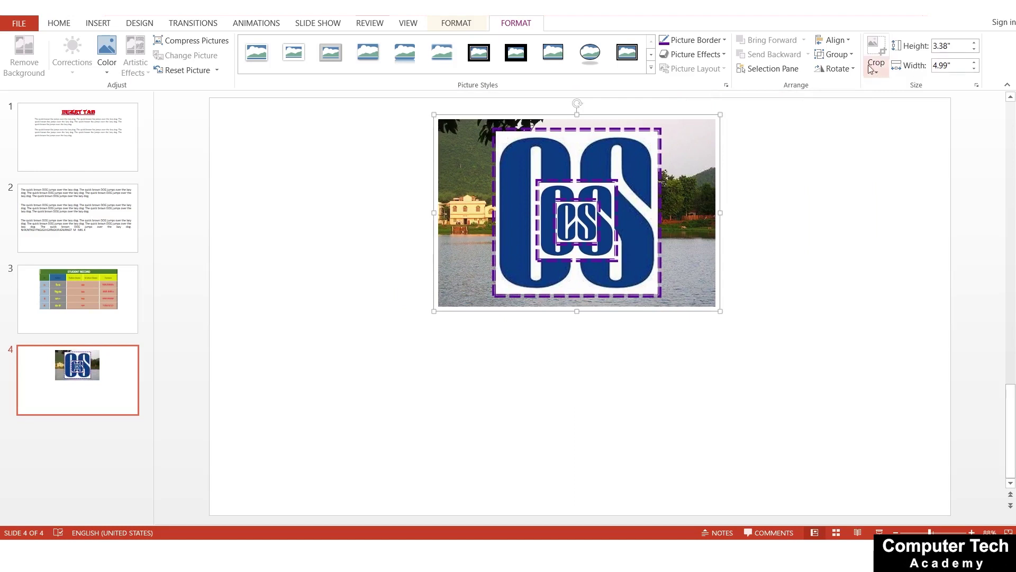
- Ungroup the lake photo and CS logos and clear the selection
{"action": "left_click", "coordinate": [838, 54]}
{"action": "left_click", "coordinate": [848, 103]}
{"action": "left_click", "coordinate": [837, 54]}
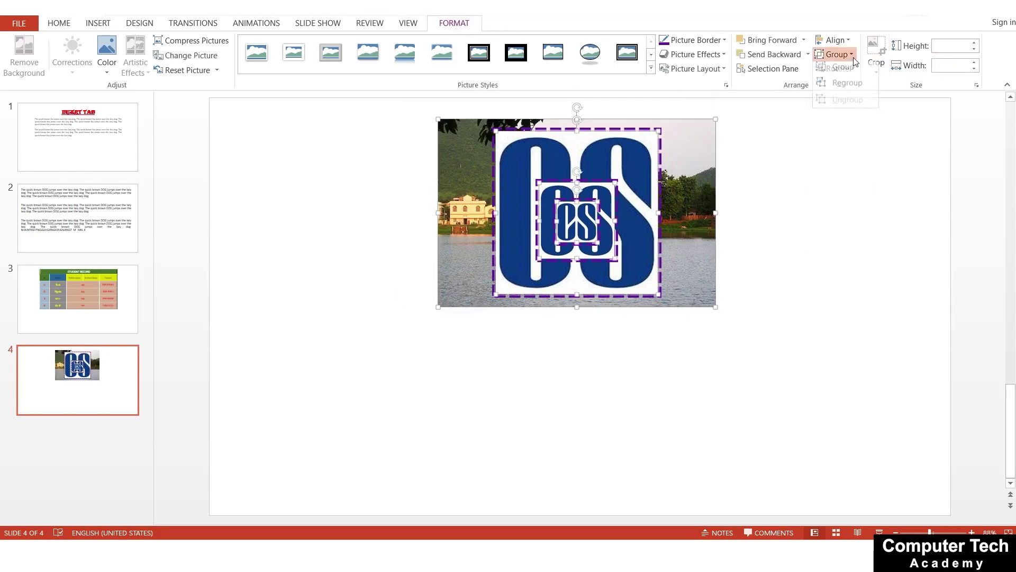
{"action": "left_click", "coordinate": [826, 147]}
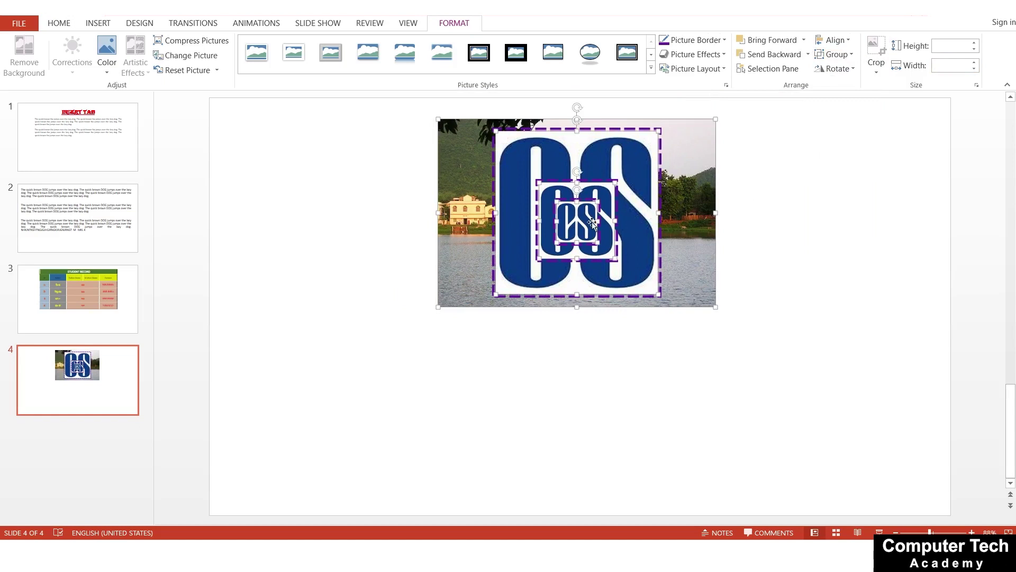
{"action": "left_click", "coordinate": [786, 187]}
- Select the large CS logo and check the Rotate options without flipping, then select the lake photo
{"action": "left_click", "coordinate": [648, 191]}
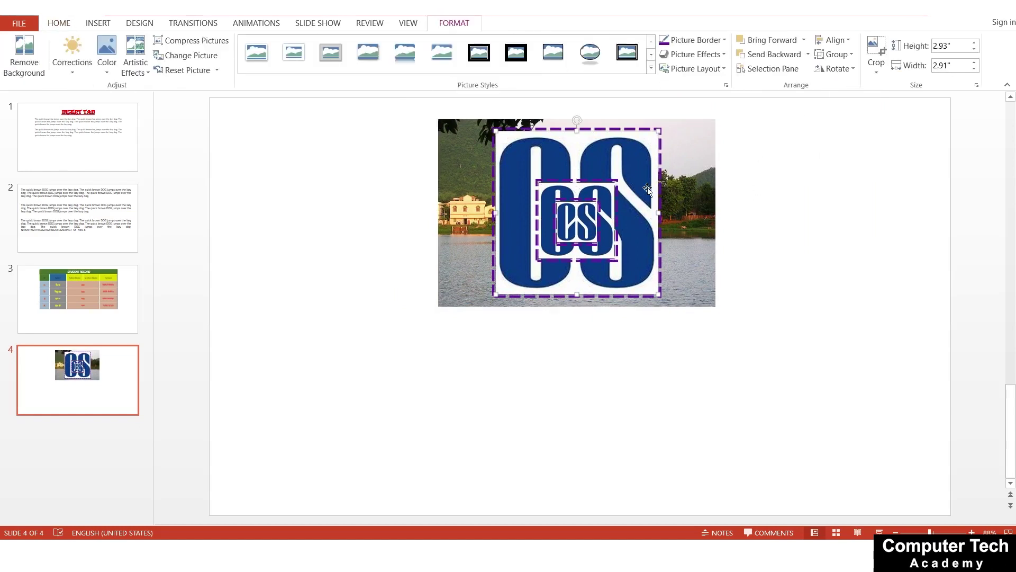
{"action": "left_click", "coordinate": [839, 69]}
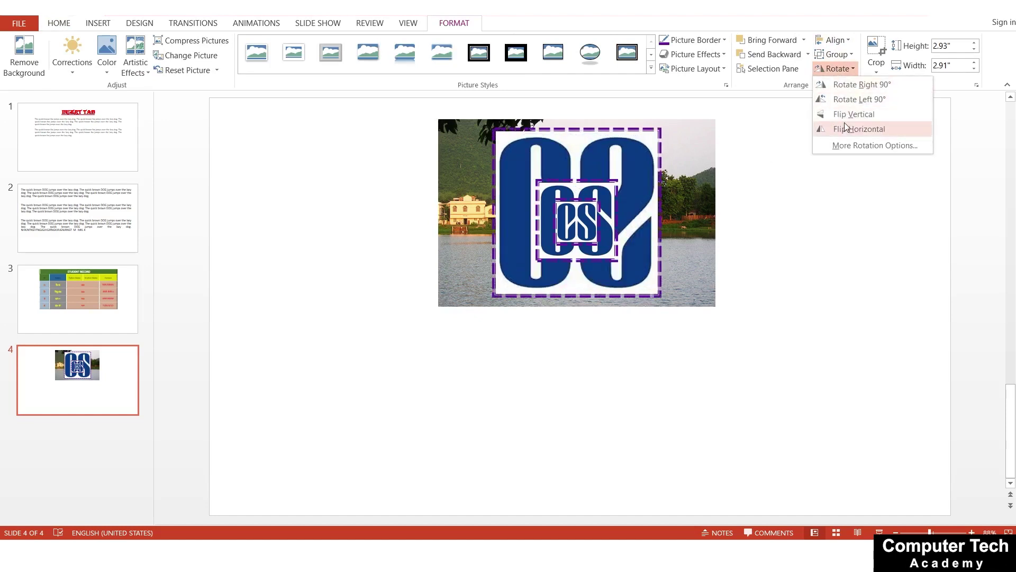
{"action": "left_click", "coordinate": [789, 231]}
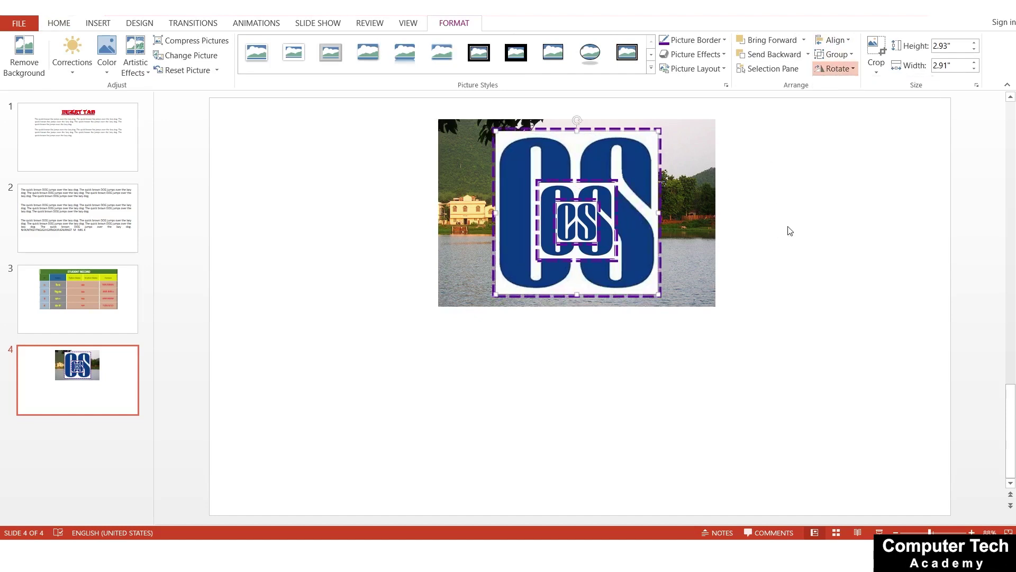
{"action": "left_click", "coordinate": [693, 171]}
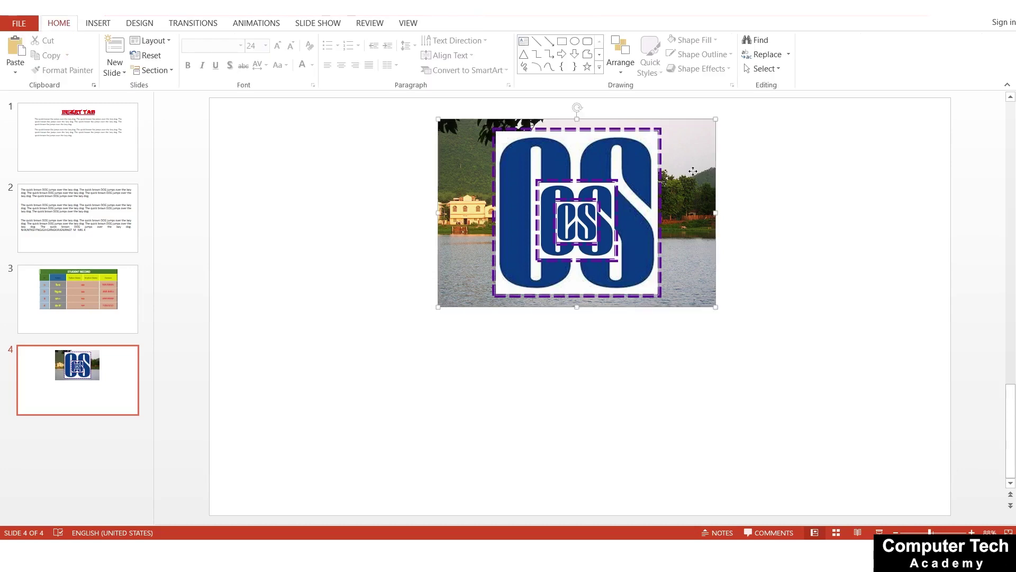
- Return to slide 4 and move the lake photo below the CS logo
{"action": "scroll", "coordinate": [780, 154], "scroll_direction": "up", "scroll_amount": 1}
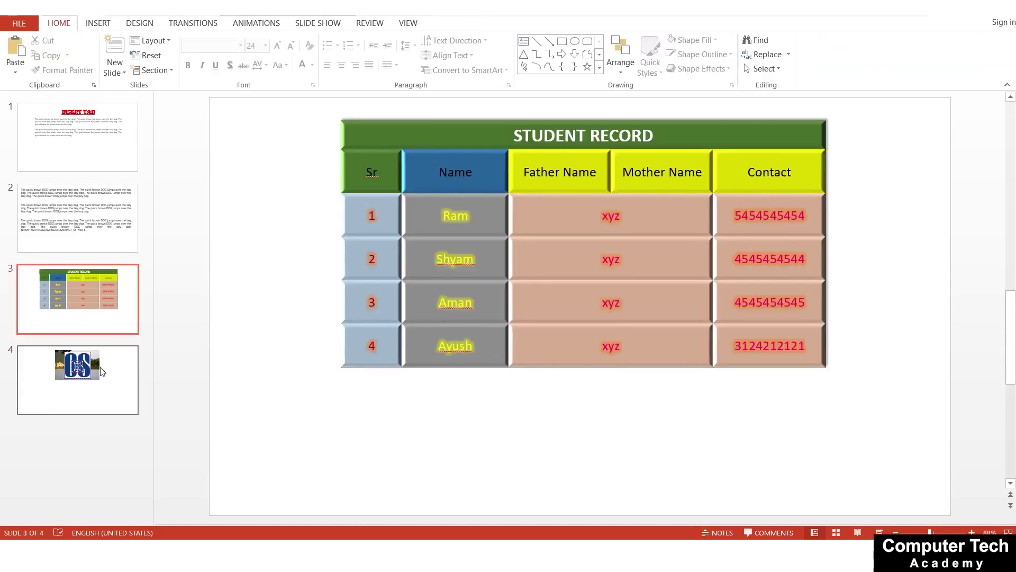
{"action": "left_click", "coordinate": [78, 380]}
{"action": "left_click_drag", "start_coordinate": [693, 244], "coordinate": [701, 425]}
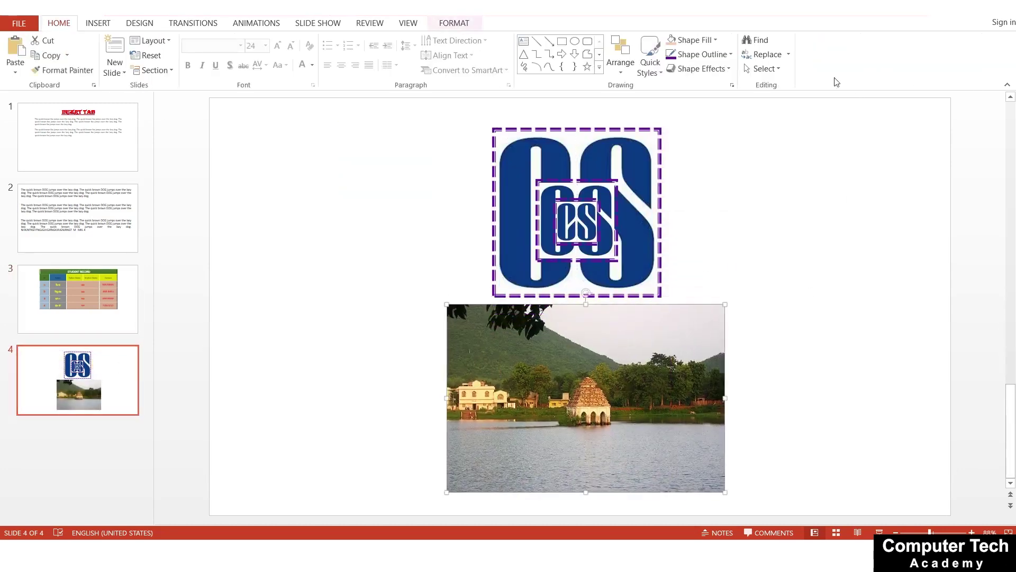
- Crop the lake photo, repositioning it inside its crop frame and trimming the bottom-left corner
{"action": "left_click", "coordinate": [438, 24]}
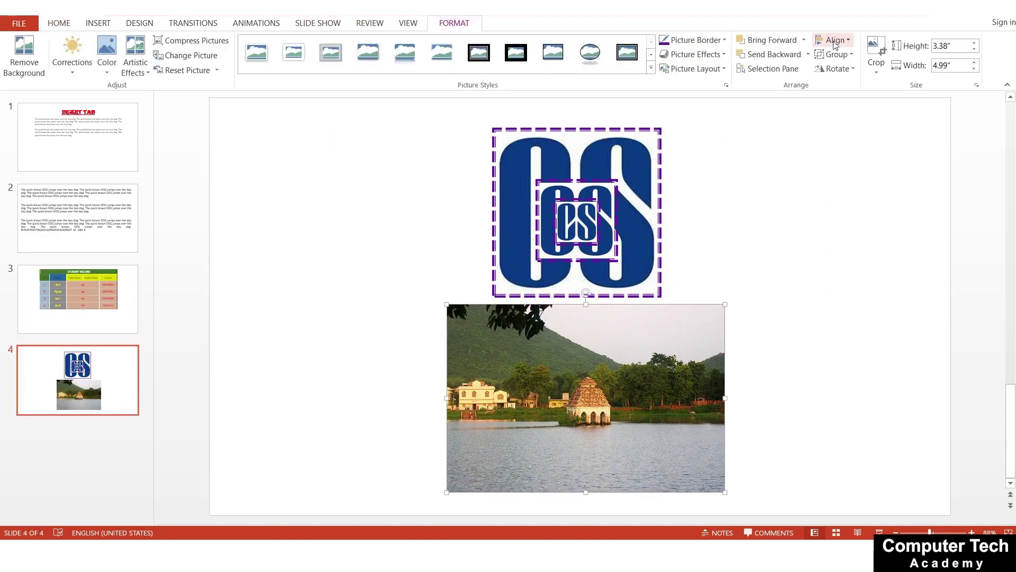
{"action": "left_click", "coordinate": [876, 68]}
{"action": "left_click", "coordinate": [880, 88]}
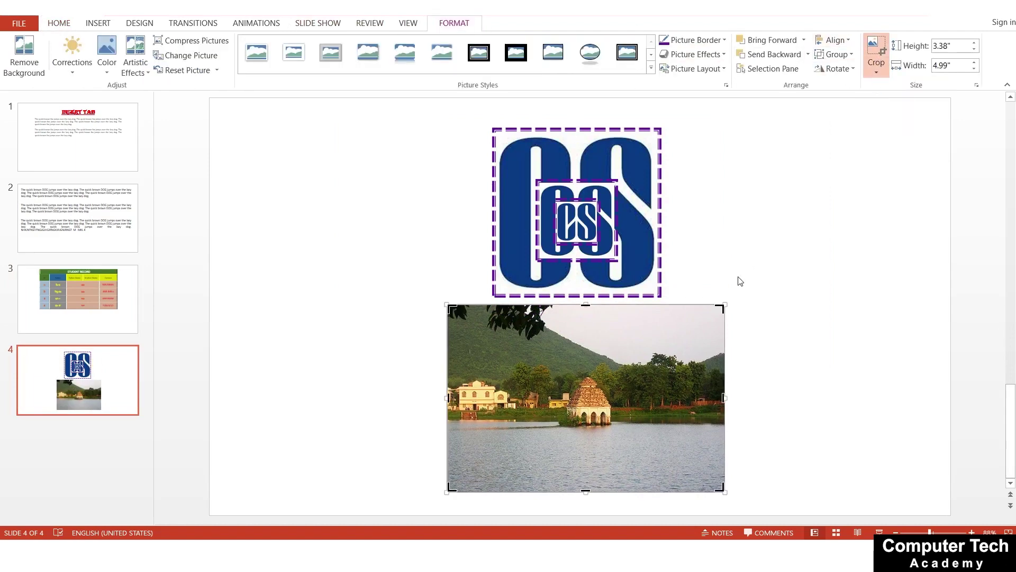
{"action": "left_click_drag", "start_coordinate": [720, 309], "coordinate": [691, 333]}
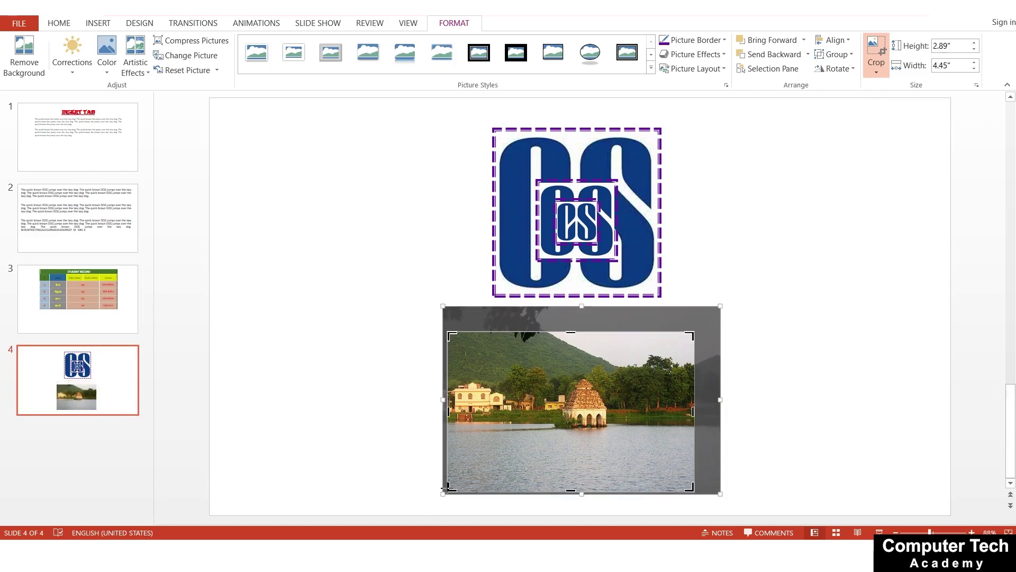
{"action": "left_click_drag", "start_coordinate": [446, 487], "coordinate": [464, 479]}
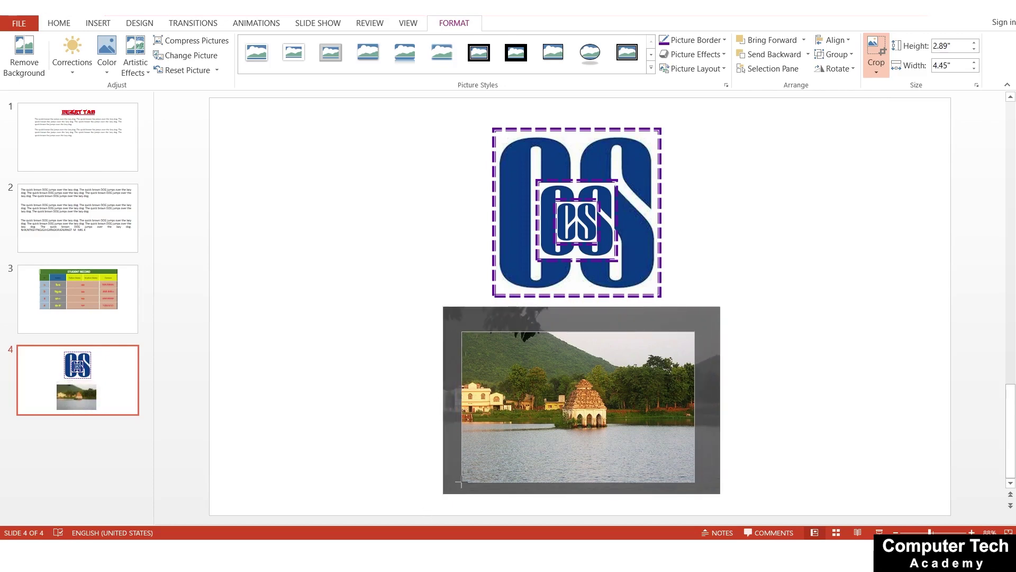
{"action": "left_click", "coordinate": [878, 52]}
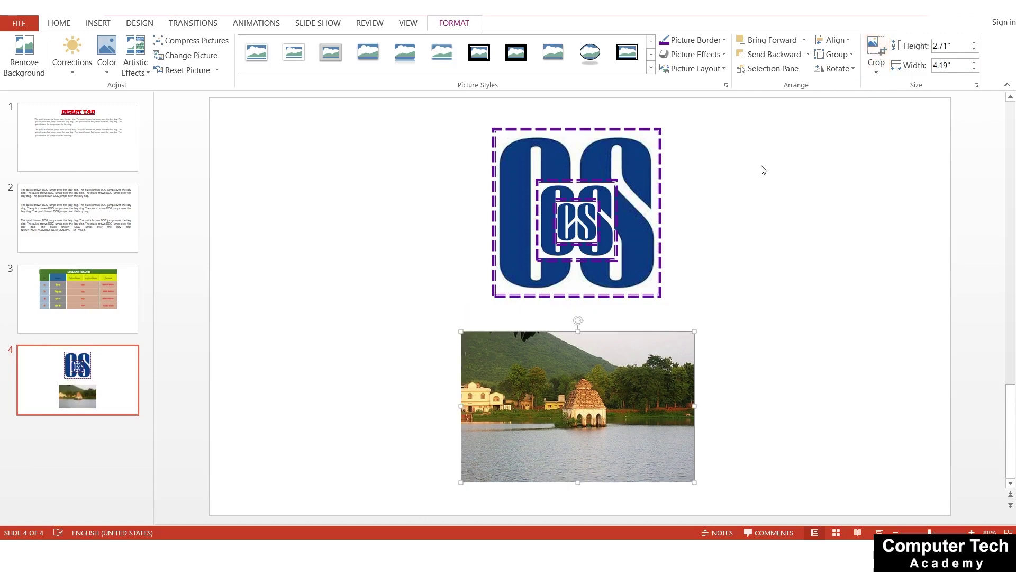
{"action": "left_click", "coordinate": [730, 345]}
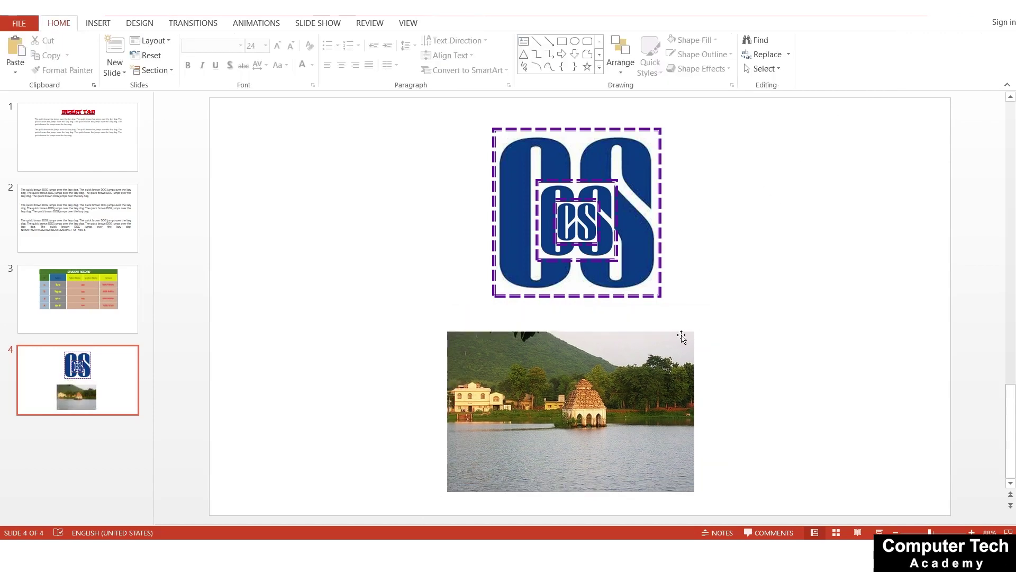
{"action": "left_click", "coordinate": [681, 337]}
{"action": "double_click", "coordinate": [680, 336]}
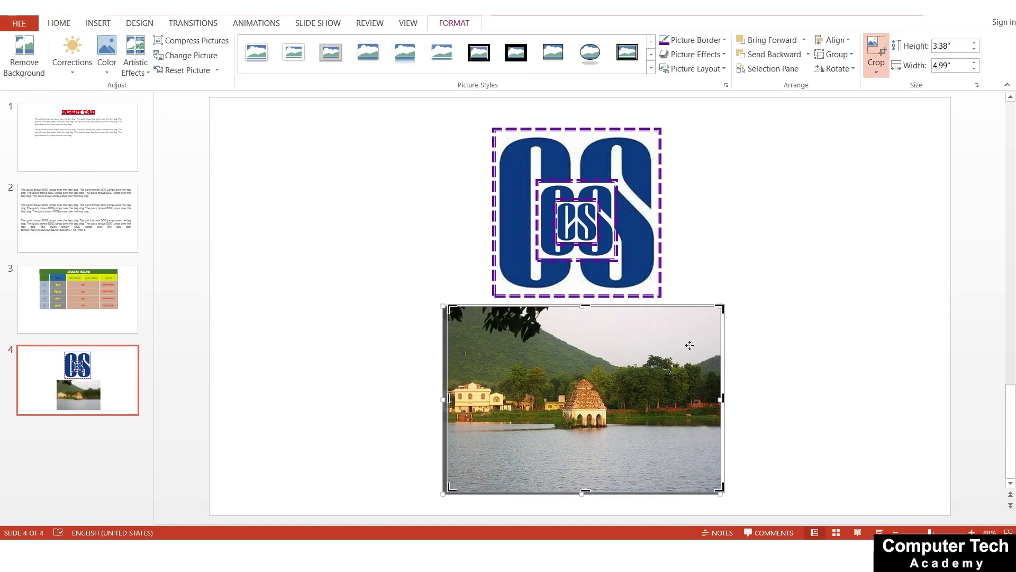
{"action": "left_click", "coordinate": [788, 350]}
- Increase the lake photo's height, try enlarging the CS logo, then undo the logo size changes
{"action": "left_click", "coordinate": [585, 348]}
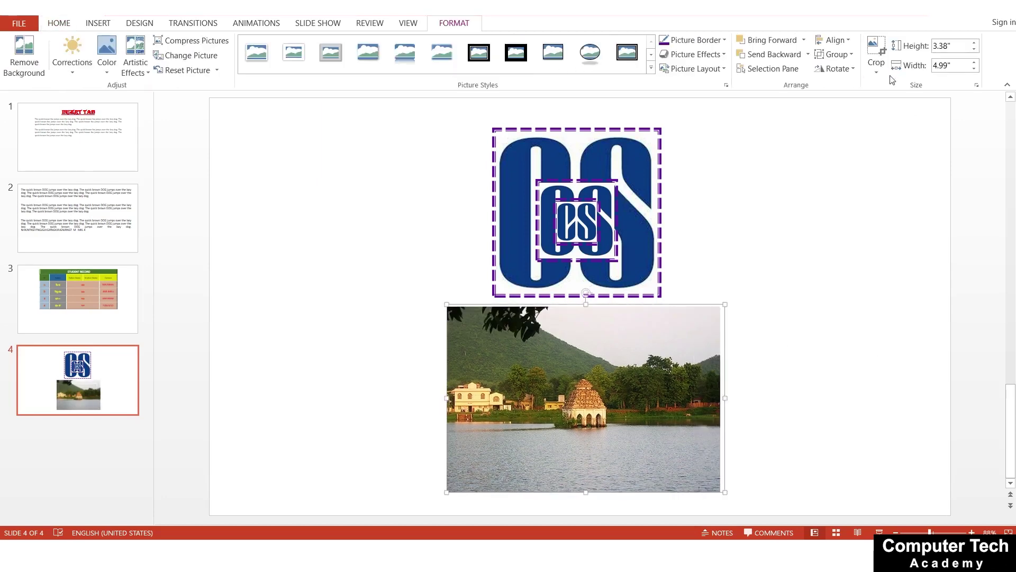
{"action": "left_click", "coordinate": [974, 42]}
{"action": "left_click", "coordinate": [974, 42]}
{"action": "left_click", "coordinate": [642, 158]}
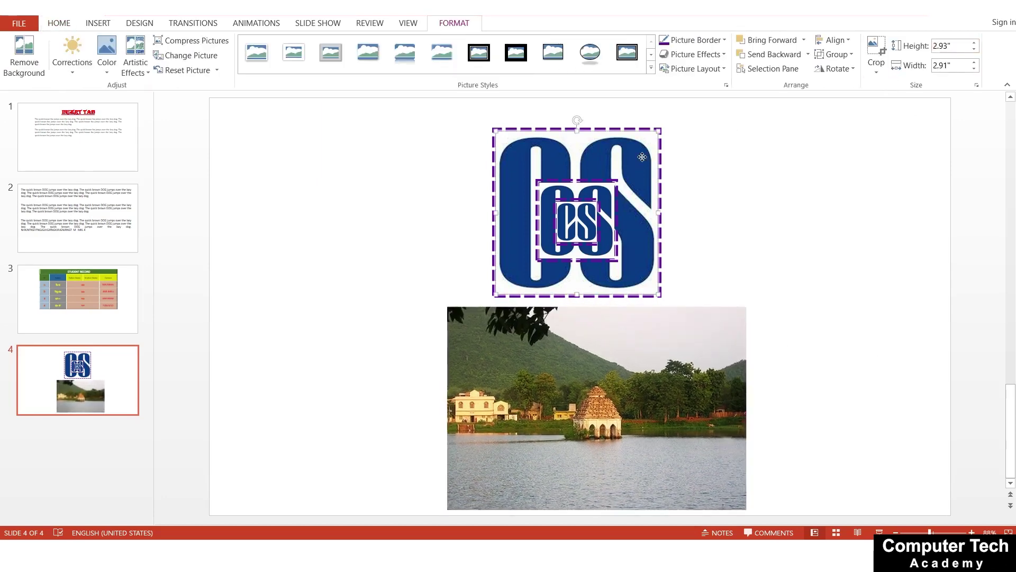
{"action": "left_click", "coordinate": [974, 43]}
{"action": "left_click", "coordinate": [974, 43]}
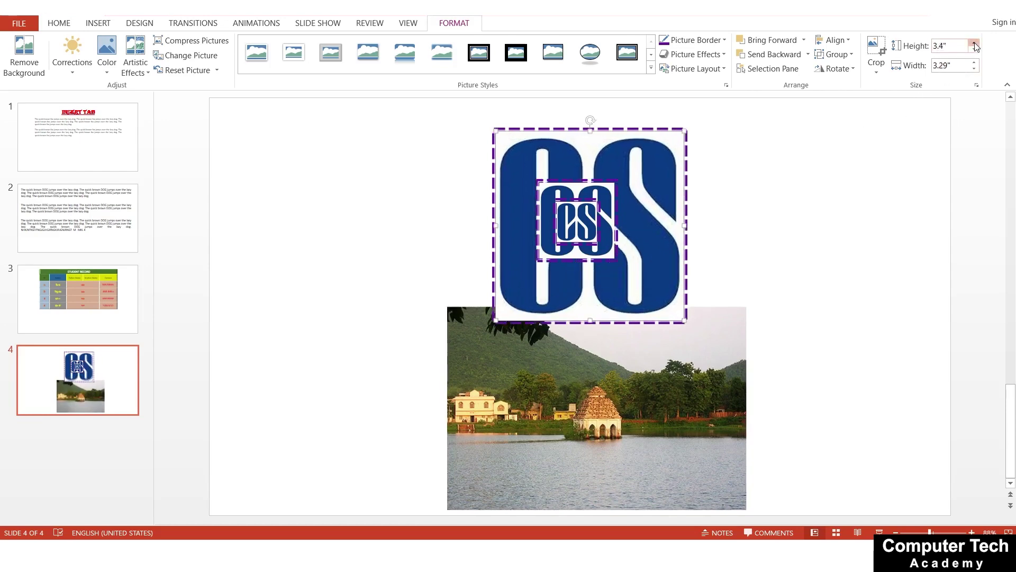
{"action": "left_click", "coordinate": [977, 42]}
{"action": "left_click", "coordinate": [976, 43]}
{"action": "key", "text": "ctrl+z"}
{"action": "key", "text": "ctrl+z"}
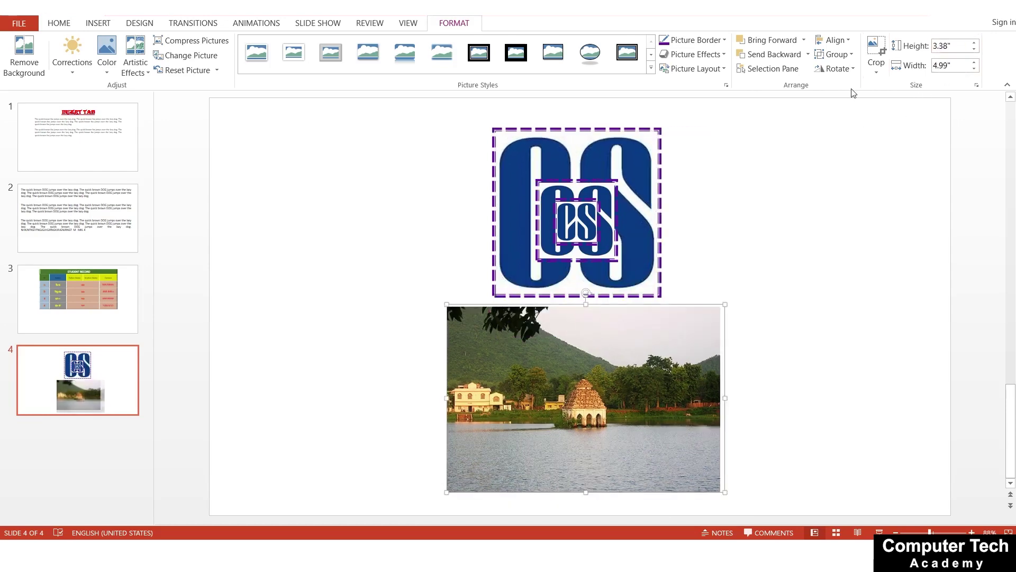
{"action": "key", "text": "ctrl+z"}
- Select the lake photo behind the logo, then go to the Student Record table slide
{"action": "left_click", "coordinate": [734, 488]}
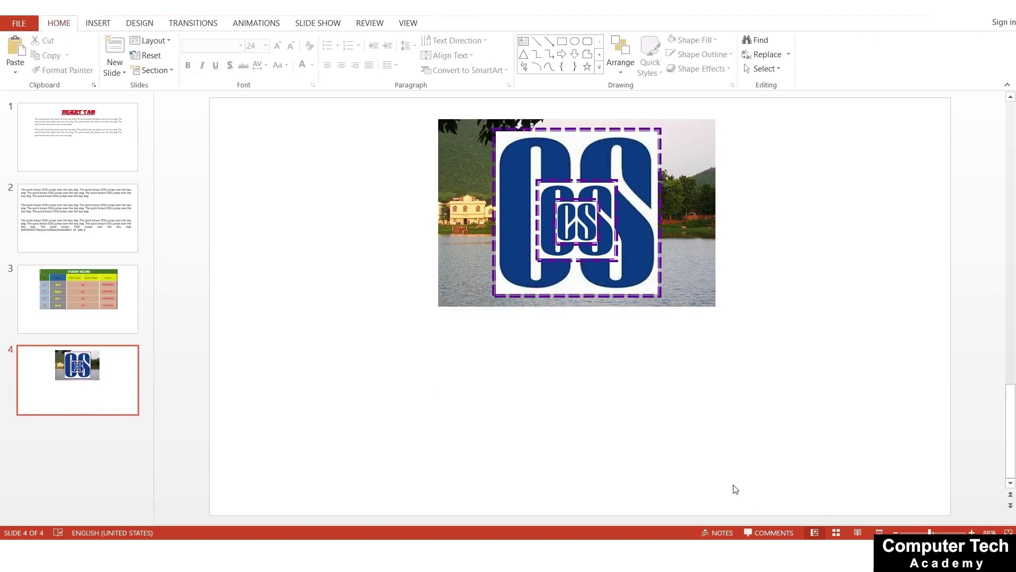
{"action": "left_click", "coordinate": [665, 206]}
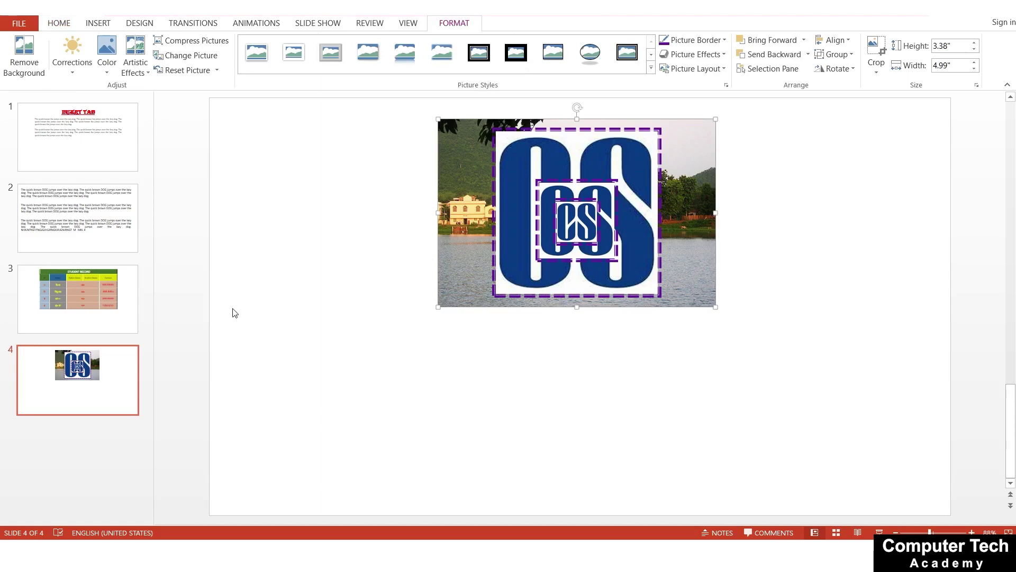
{"action": "left_click", "coordinate": [103, 288]}
- On the INSERT TAB slide, open the Insert Pictures browser and cancel it
{"action": "left_click", "coordinate": [82, 193]}
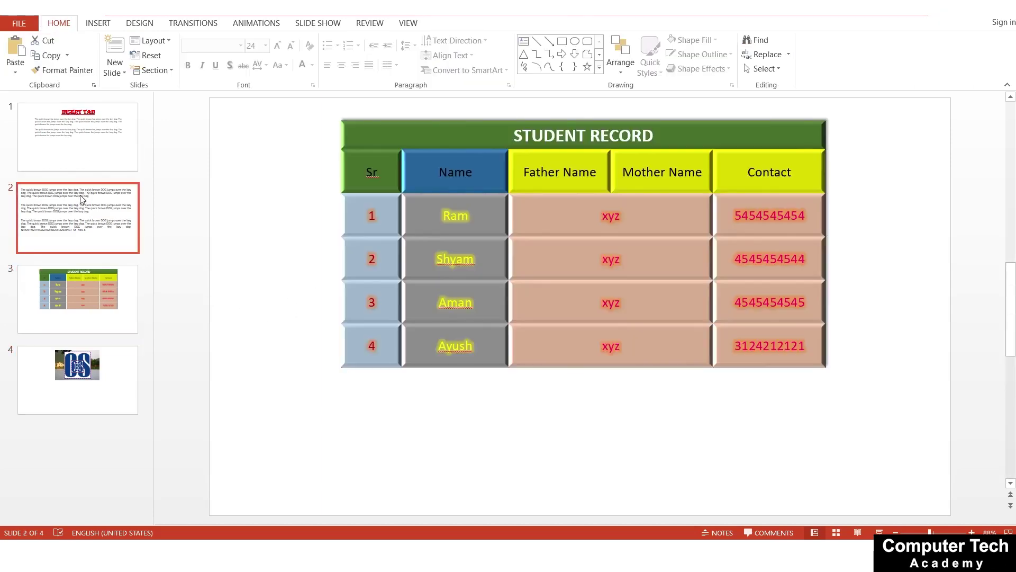
{"action": "left_click", "coordinate": [79, 137]}
{"action": "left_click", "coordinate": [94, 27]}
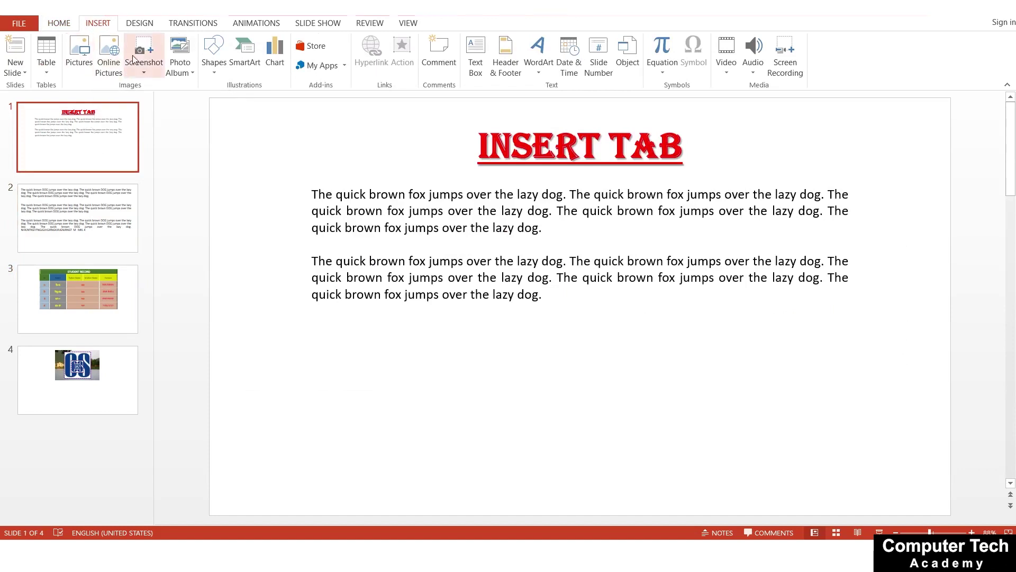
{"action": "left_click", "coordinate": [79, 58]}
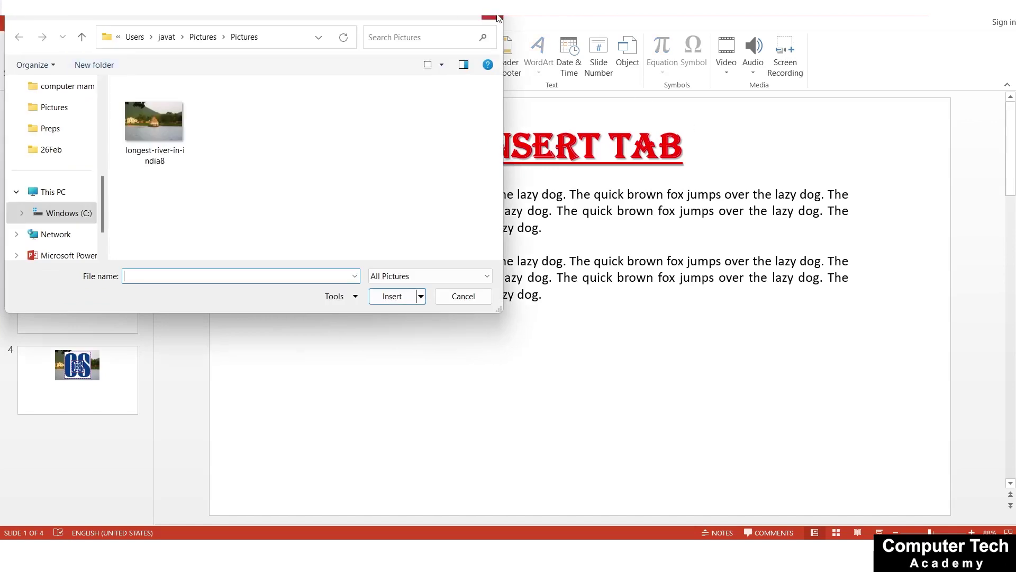
{"action": "key", "text": "Escape"}
- Search Bing in Online Pictures for 'computer pictures' and browse the results
{"action": "left_click", "coordinate": [107, 58]}
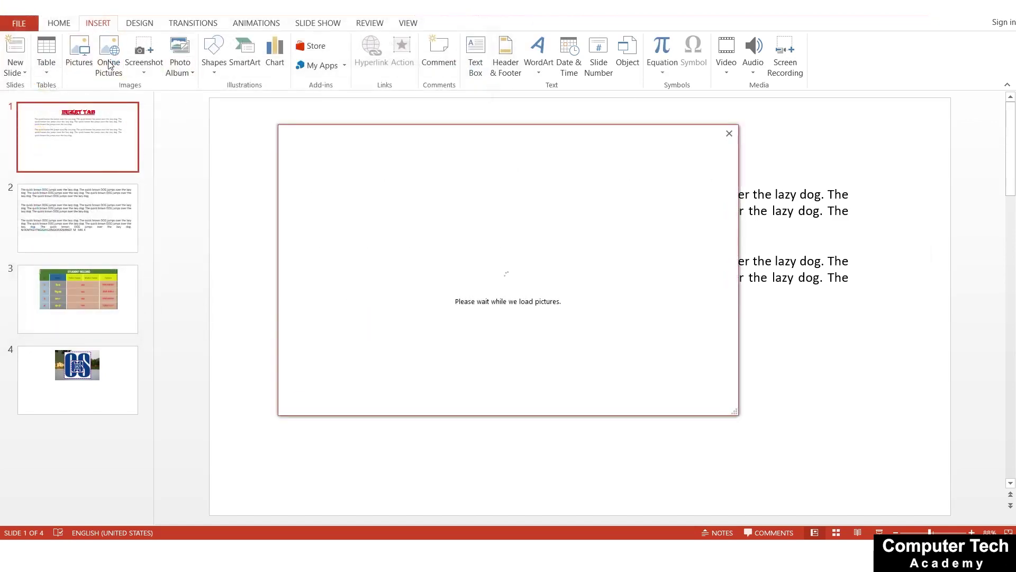
{"action": "left_click", "coordinate": [599, 204]}
{"action": "type", "text": "computer pictur"}
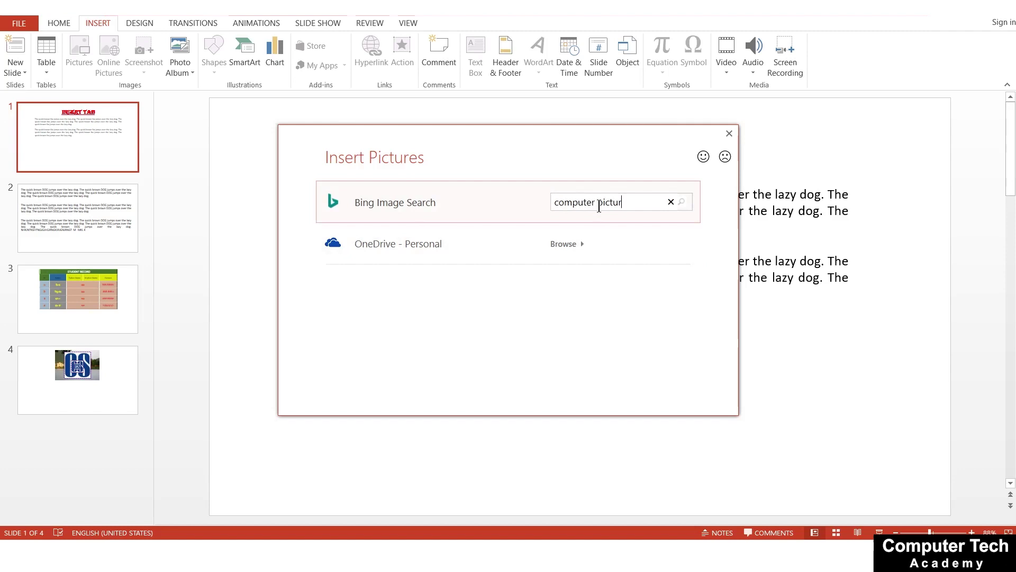
{"action": "type", "text": "es"}
{"action": "key", "text": "Return"}
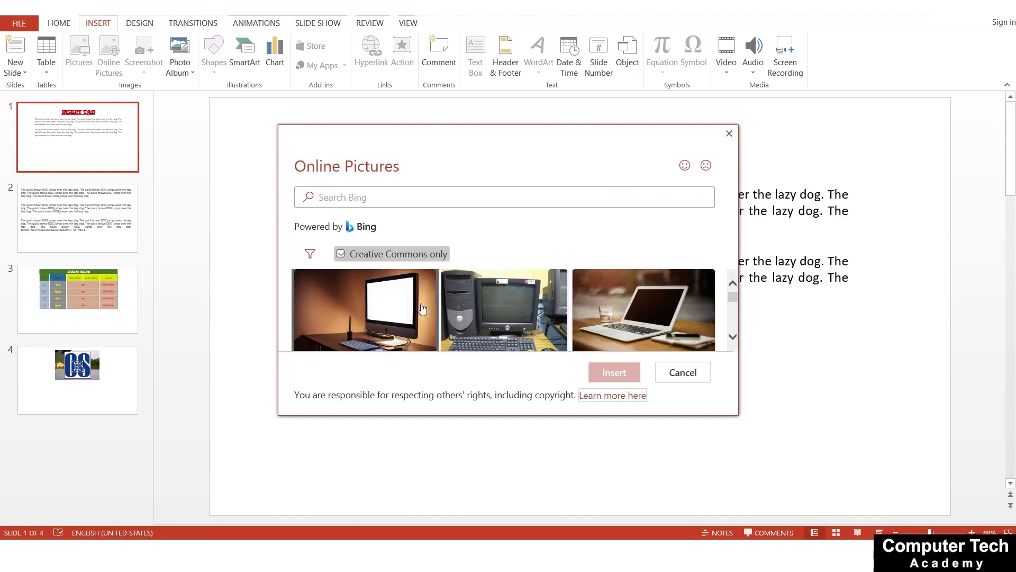
{"action": "scroll", "coordinate": [506, 312], "scroll_direction": "down", "scroll_amount": 1}
{"action": "scroll", "coordinate": [577, 334], "scroll_direction": "down", "scroll_amount": 1}
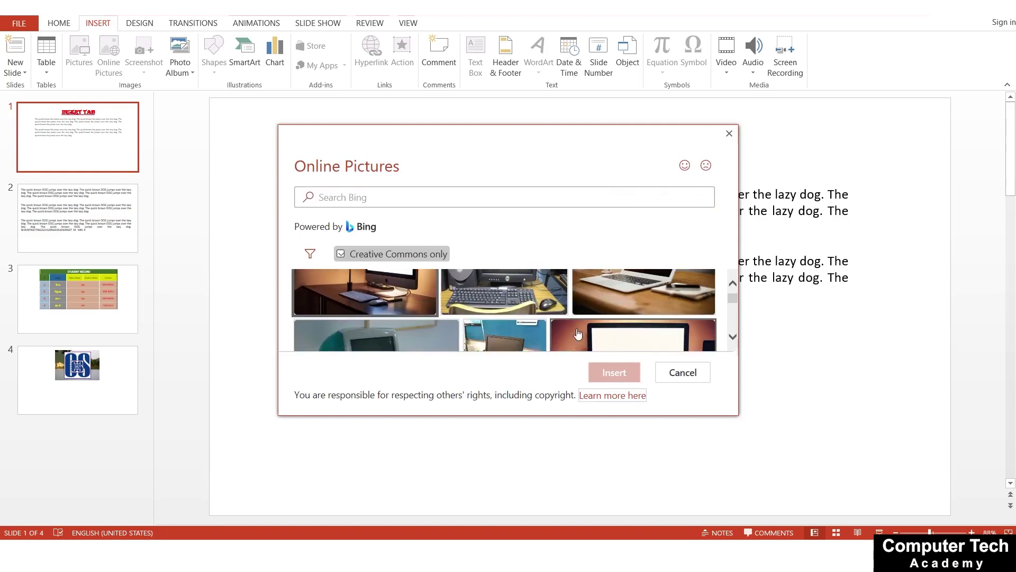
{"action": "scroll", "coordinate": [585, 319], "scroll_direction": "down", "scroll_amount": 1}
{"action": "scroll", "coordinate": [587, 324], "scroll_direction": "down", "scroll_amount": 1}
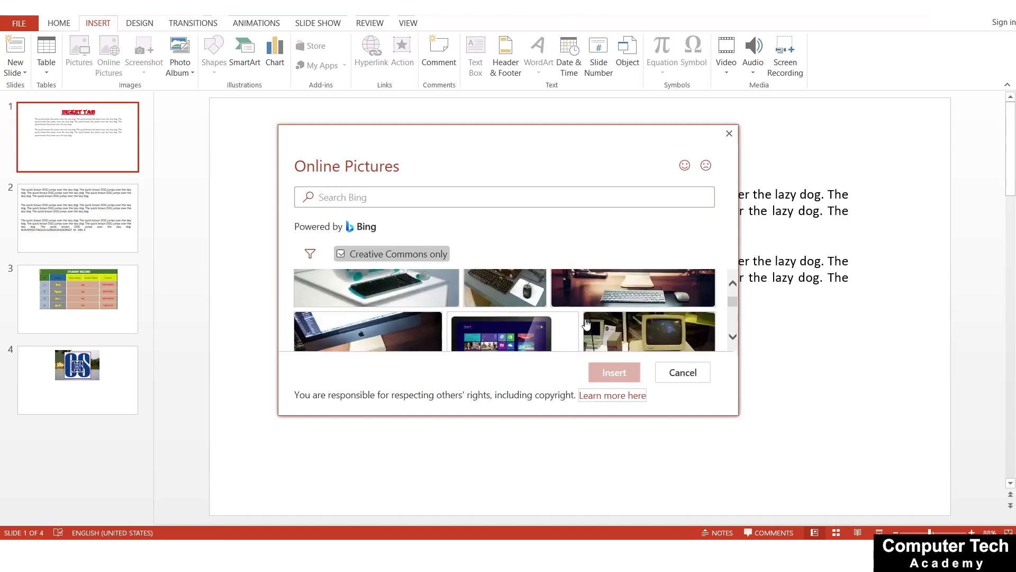
{"action": "scroll", "coordinate": [587, 324], "scroll_direction": "up", "scroll_amount": 1}
{"action": "scroll", "coordinate": [587, 324], "scroll_direction": "up", "scroll_amount": 1}
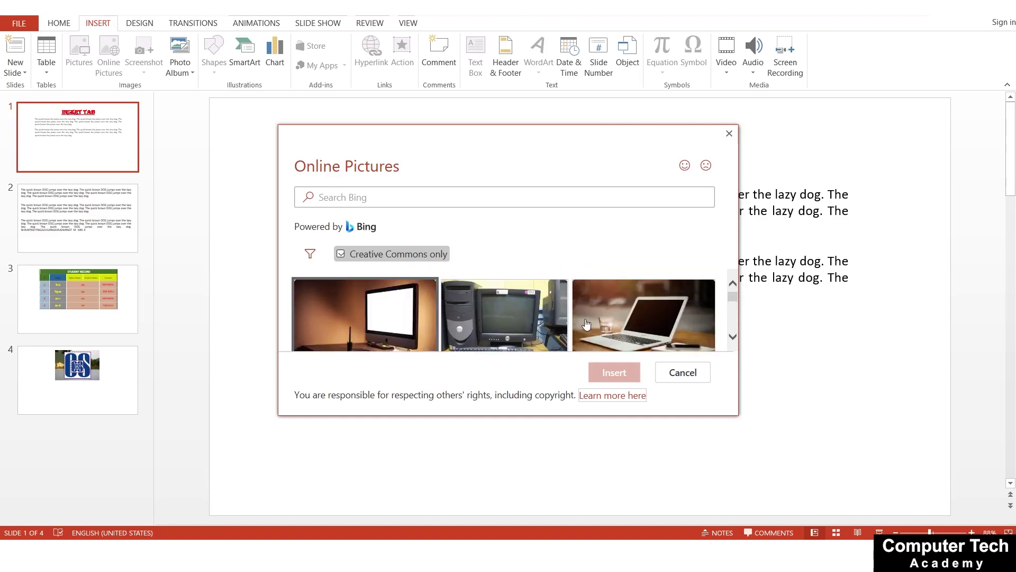
- Insert the laptop and CRT computer photos, then dismiss the download error
{"action": "left_click", "coordinate": [643, 304]}
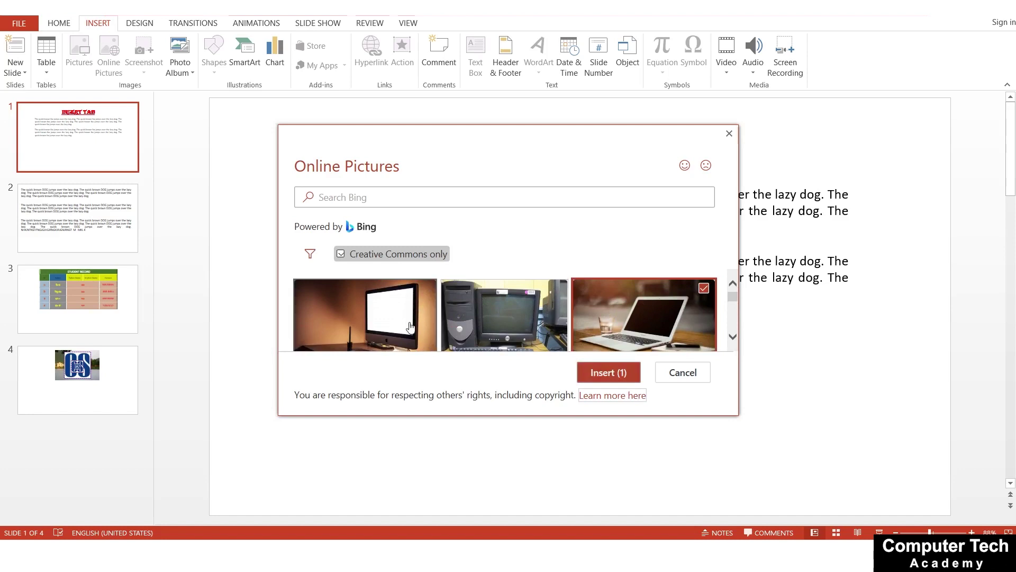
{"action": "left_click", "coordinate": [477, 321]}
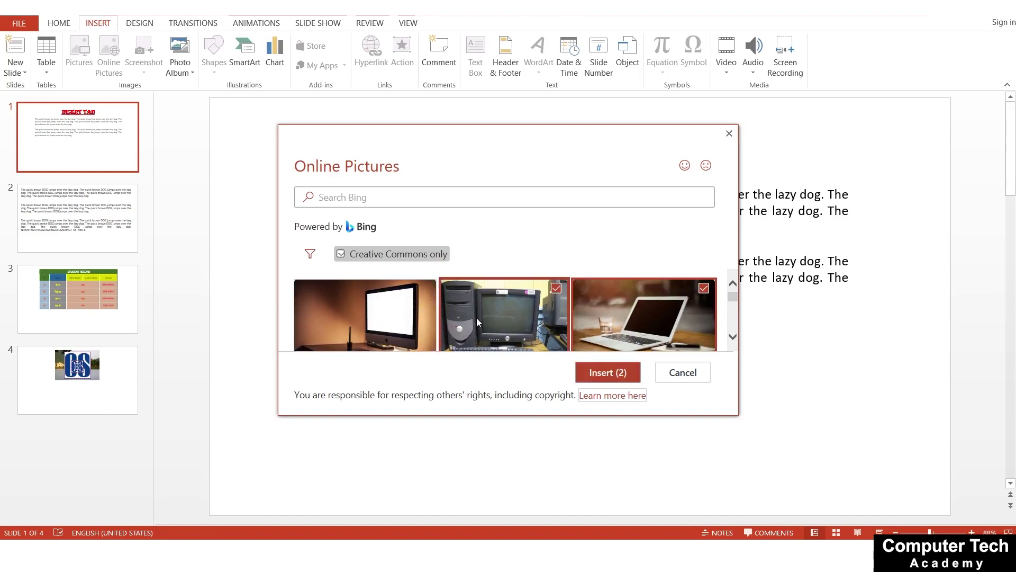
{"action": "left_click", "coordinate": [402, 321]}
{"action": "left_click", "coordinate": [403, 321]}
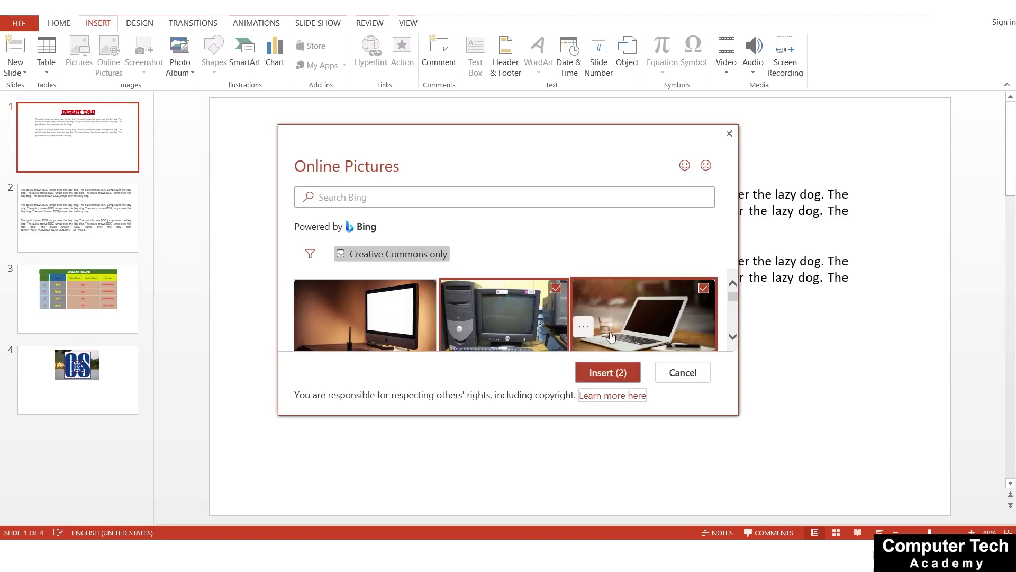
{"action": "left_click", "coordinate": [607, 375]}
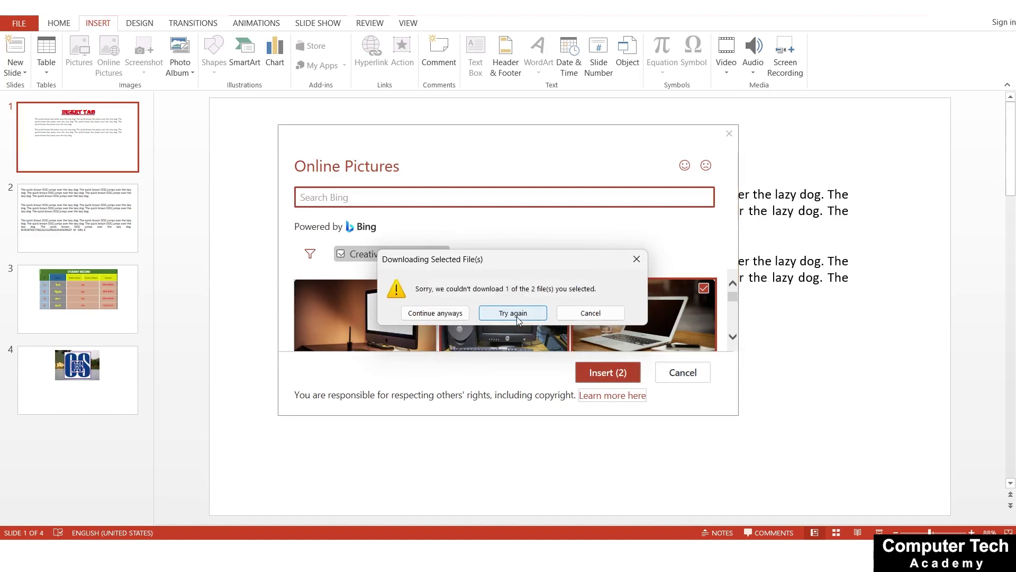
{"action": "left_click", "coordinate": [591, 317]}
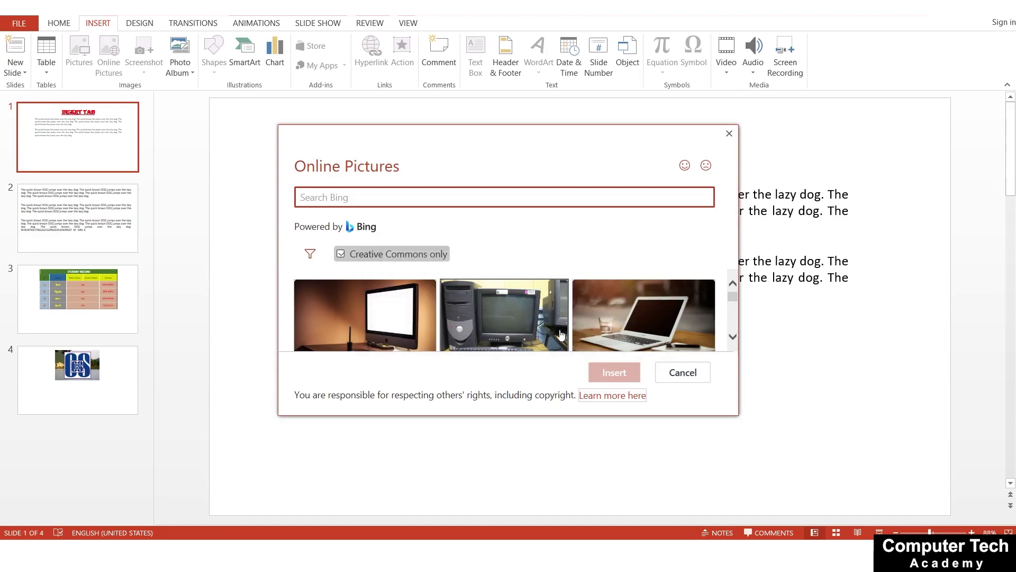
- Retry inserting the laptop photo alone and dismiss the failed download message
{"action": "left_click", "coordinate": [638, 344]}
{"action": "left_click", "coordinate": [619, 382]}
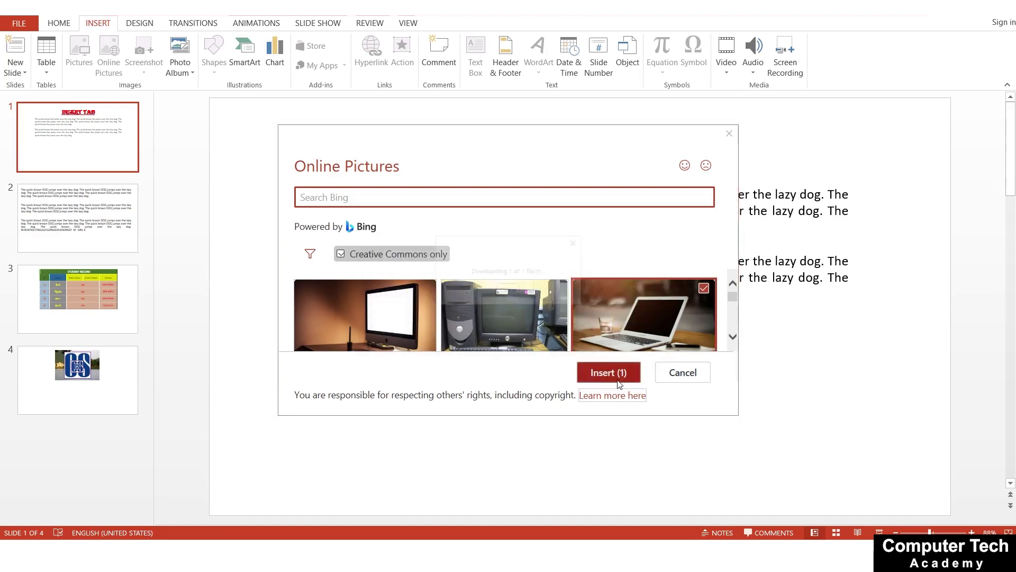
{"action": "left_click", "coordinate": [487, 313]}
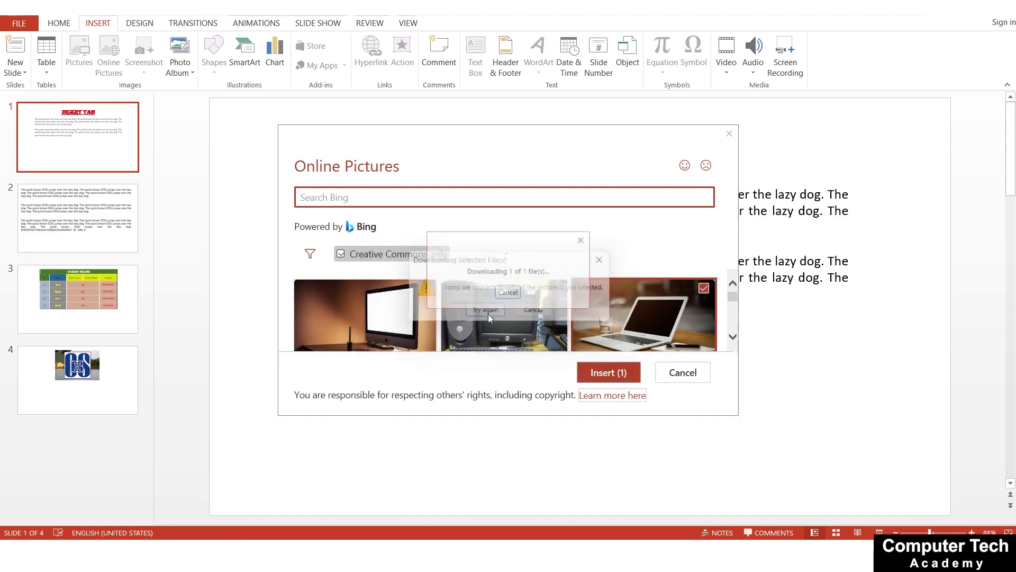
{"action": "left_click", "coordinate": [535, 311]}
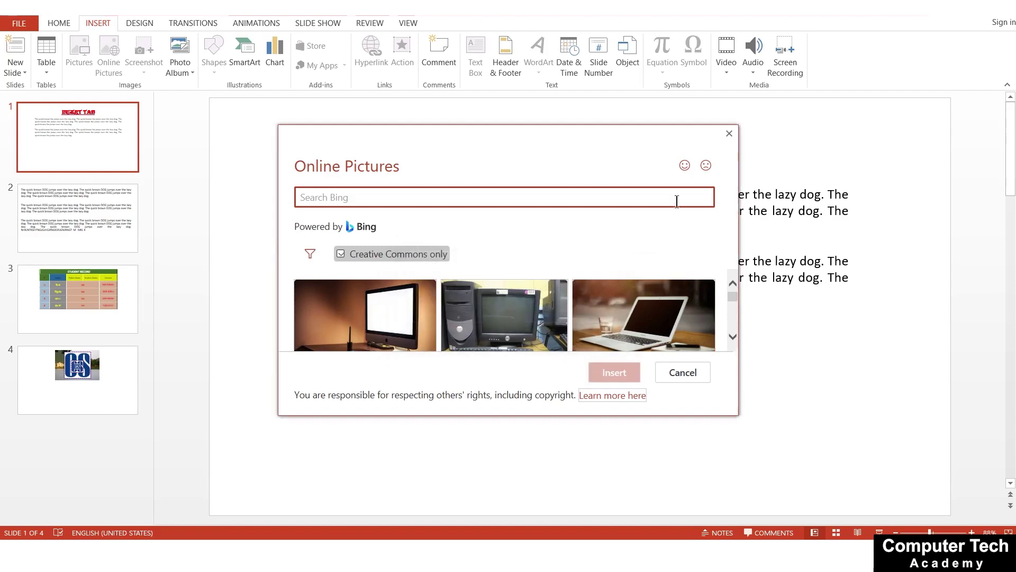
{"action": "left_click", "coordinate": [730, 133]}
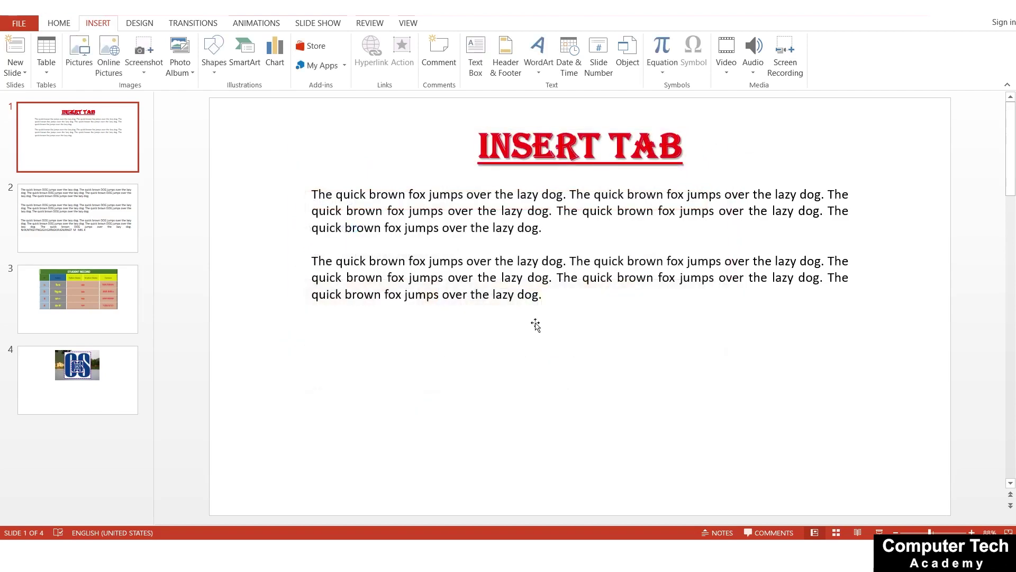
{"action": "left_click", "coordinate": [525, 317]}
{"action": "left_click", "coordinate": [528, 386]}
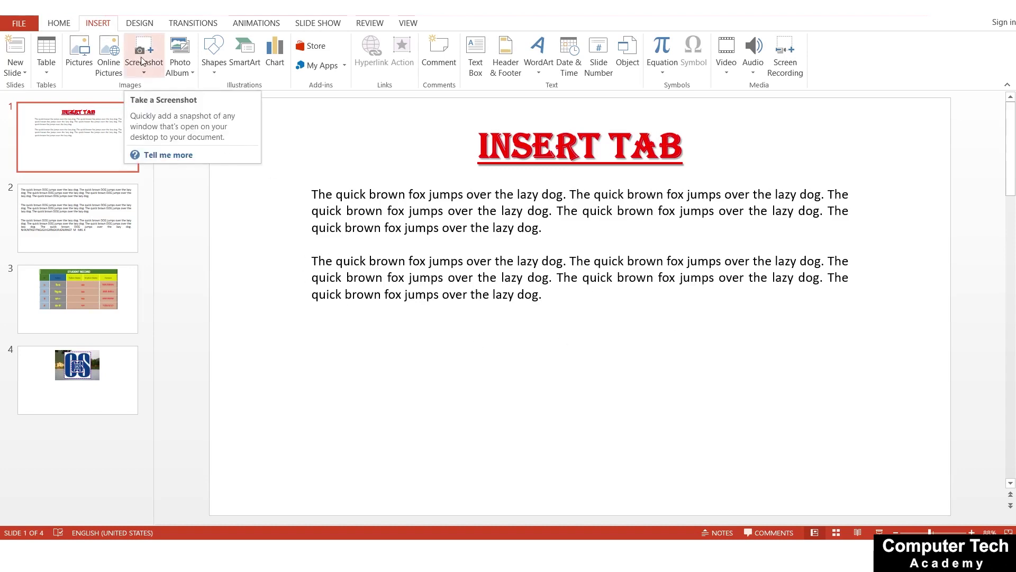
{"action": "left_click", "coordinate": [528, 277]}
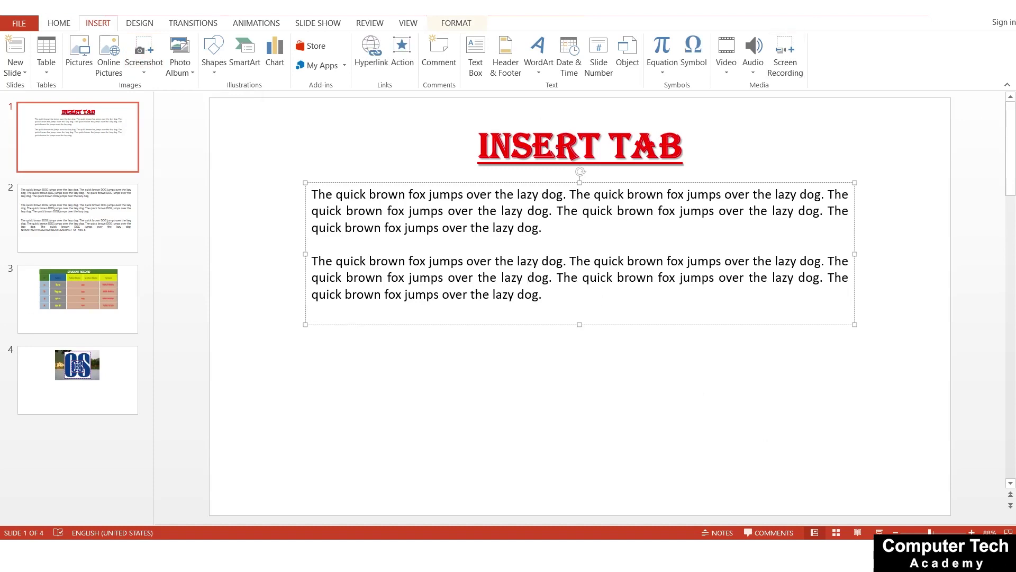
{"action": "left_click", "coordinate": [587, 439]}
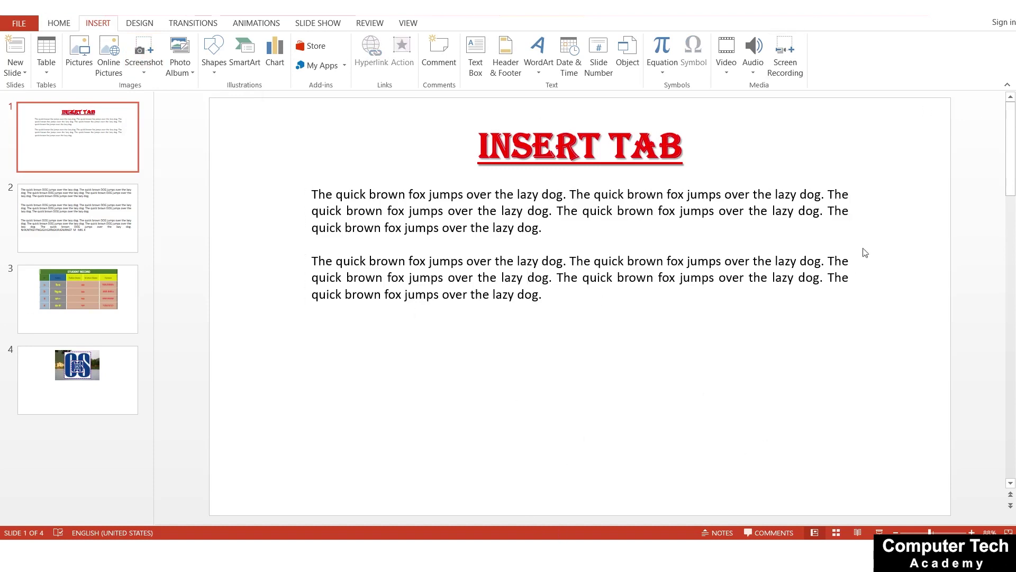
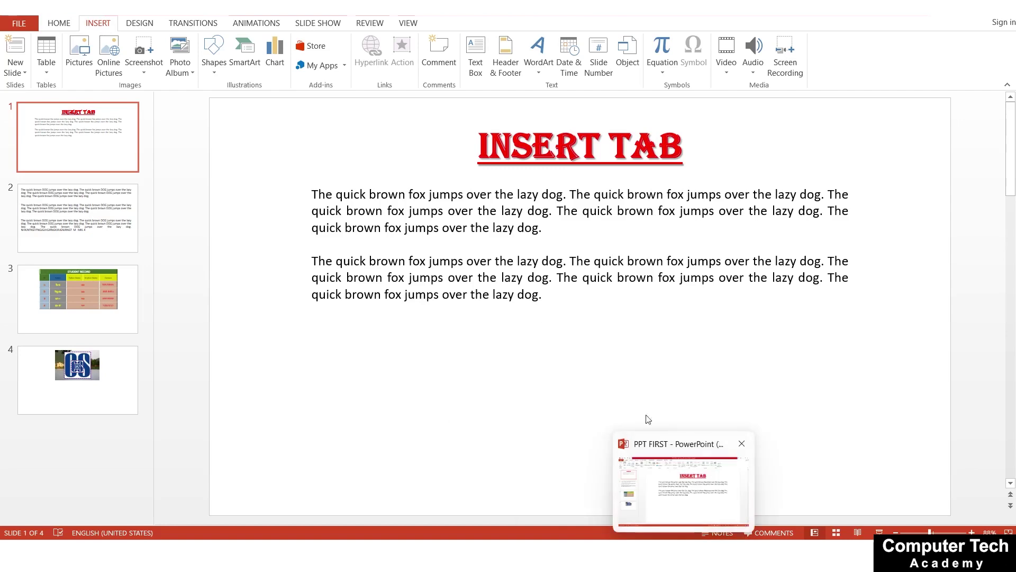
- Check the recent presentations list in PowerPoint's File view, then return to the slides
{"action": "left_click", "coordinate": [22, 24]}
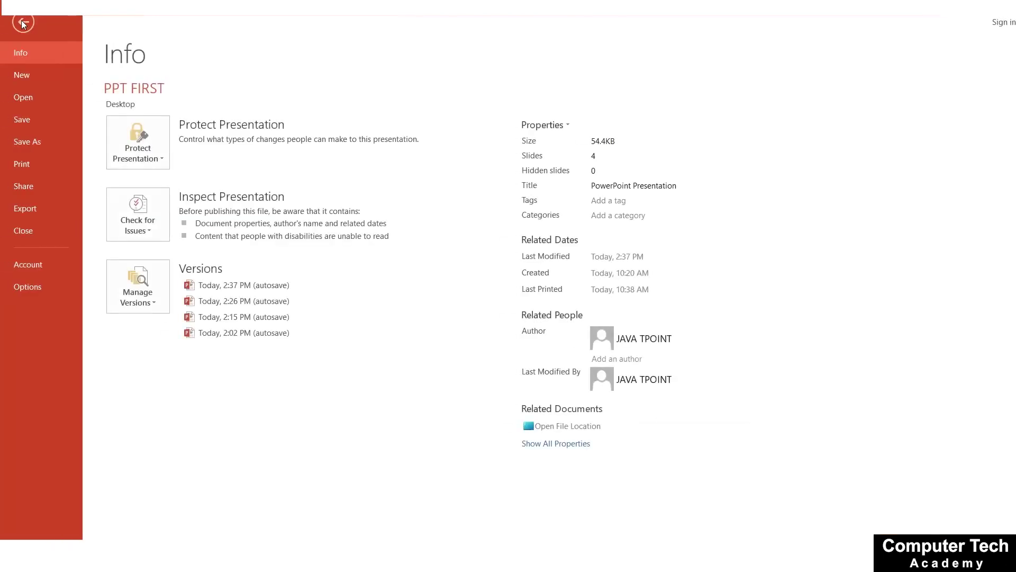
{"action": "left_click", "coordinate": [27, 95]}
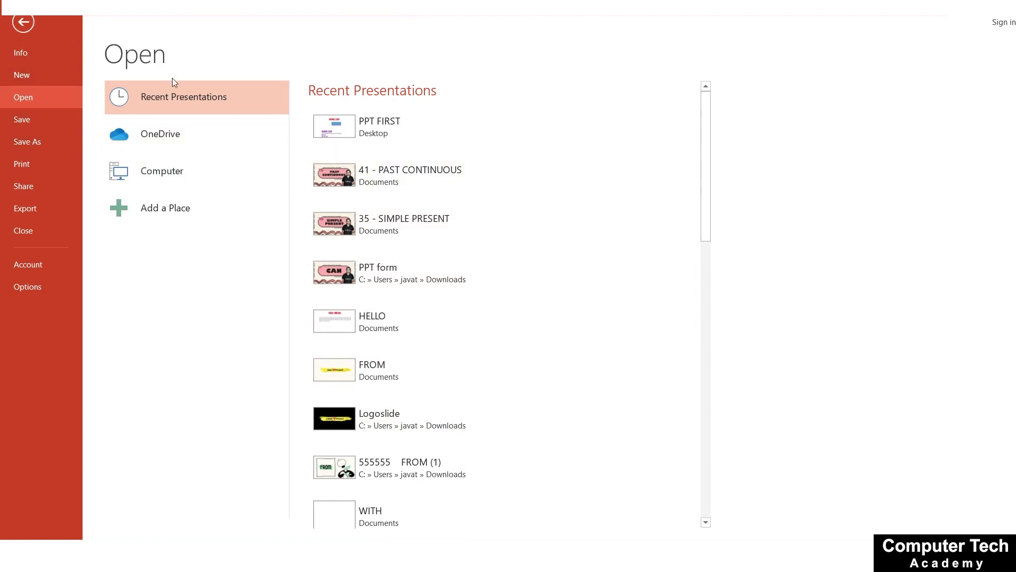
{"action": "left_click", "coordinate": [23, 22]}
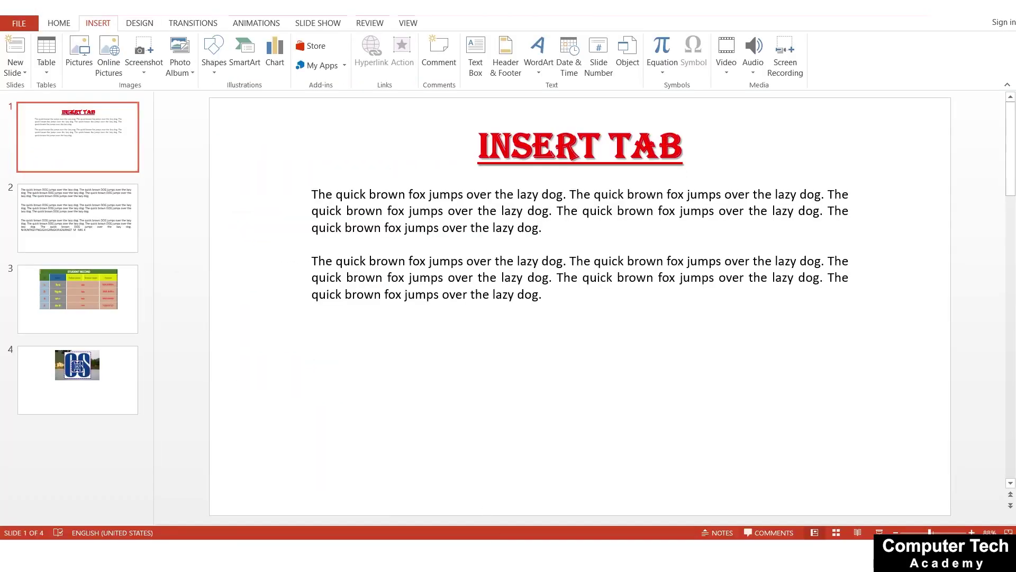
- In File Explorer's Documents folder, open the HELLO EXCEL workbook in Excel just once
{"action": "key", "text": "super+e"}
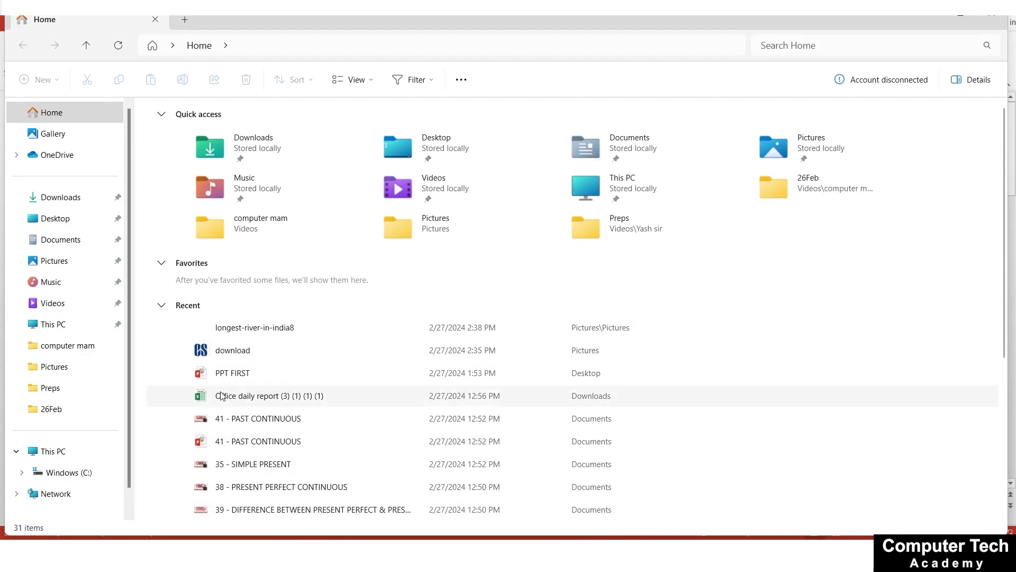
{"action": "scroll", "coordinate": [225, 398], "scroll_direction": "down", "scroll_amount": 5}
{"action": "left_click", "coordinate": [244, 151]}
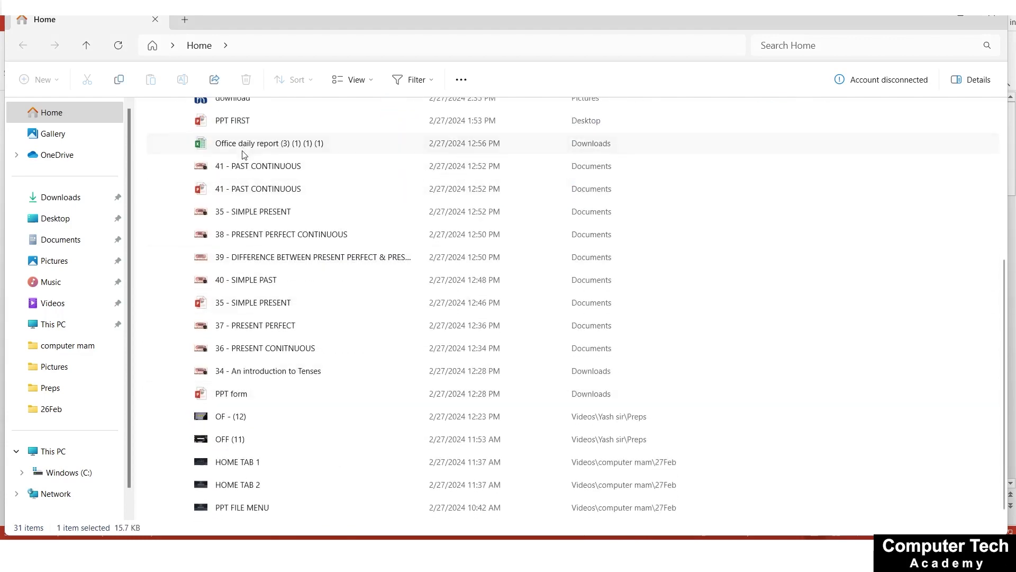
{"action": "left_click", "coordinate": [84, 240]}
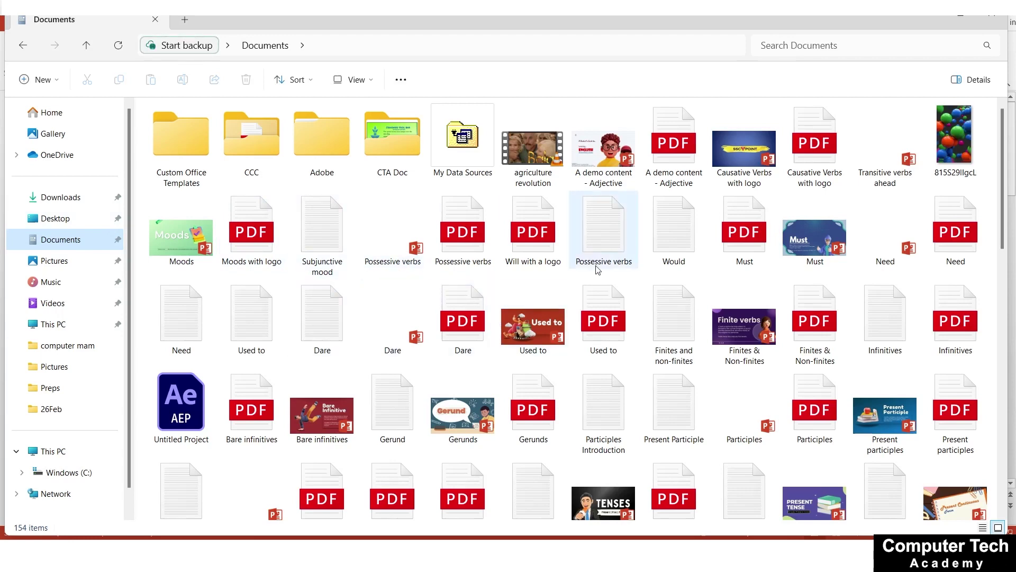
{"action": "scroll", "coordinate": [596, 270], "scroll_direction": "down", "scroll_amount": 15}
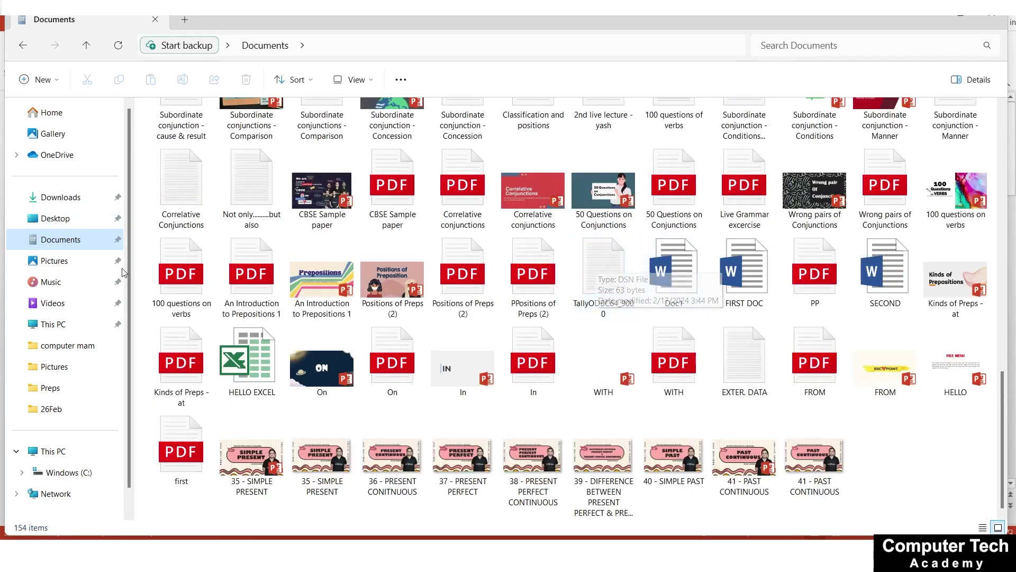
{"action": "left_click", "coordinate": [246, 351]}
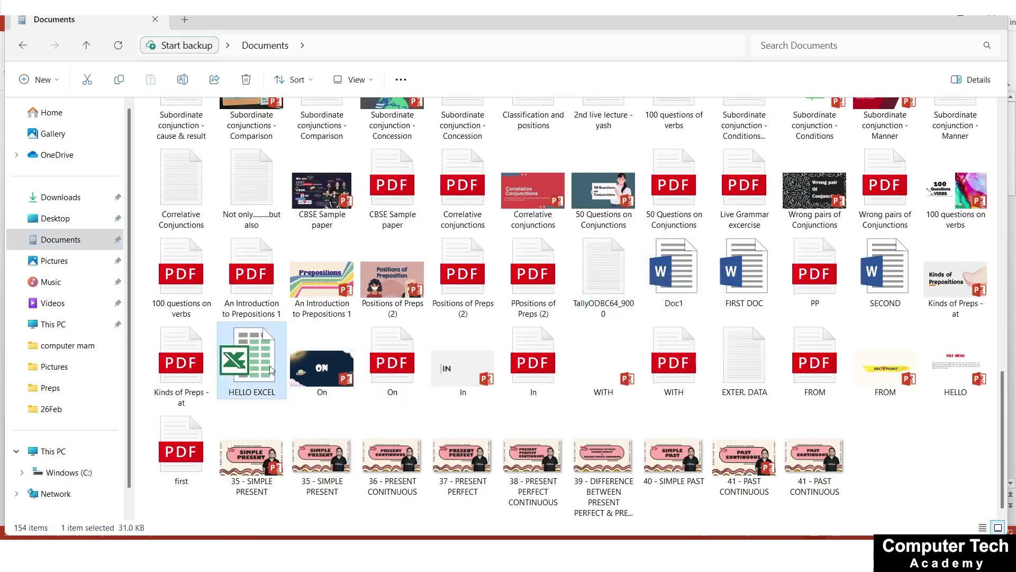
{"action": "double_click", "coordinate": [261, 366]}
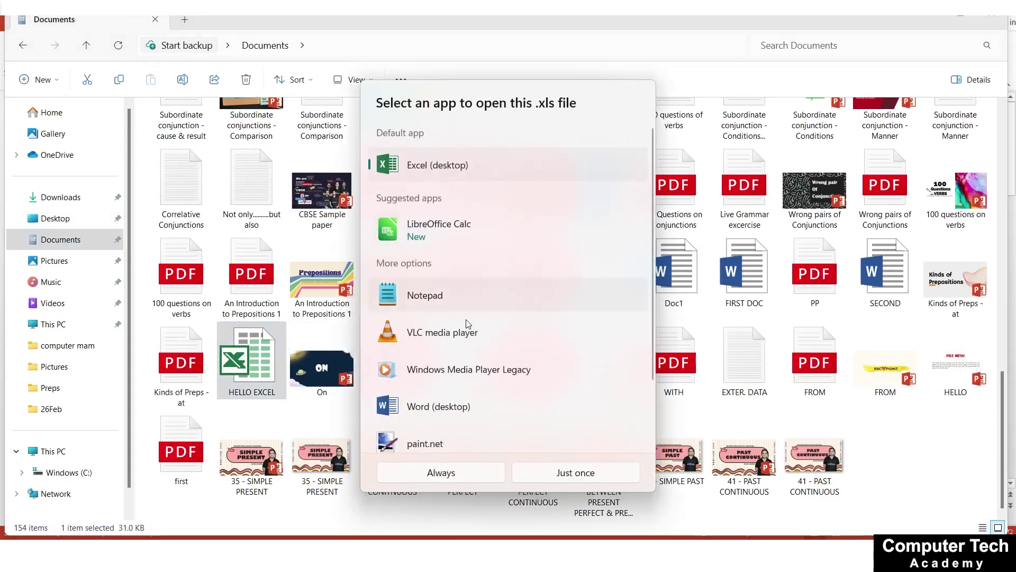
{"action": "left_click", "coordinate": [441, 473]}
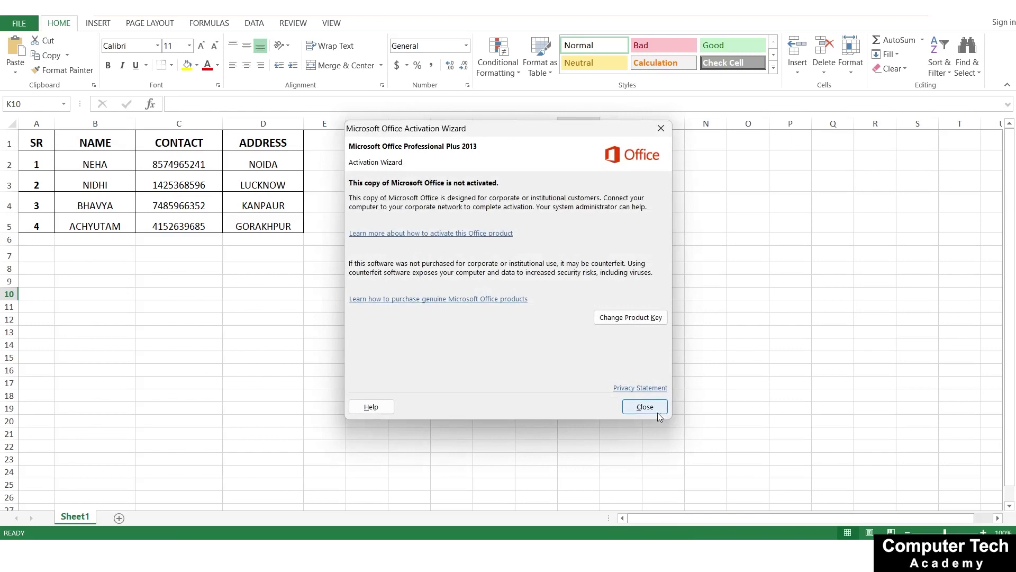
{"action": "left_click", "coordinate": [645, 406]}
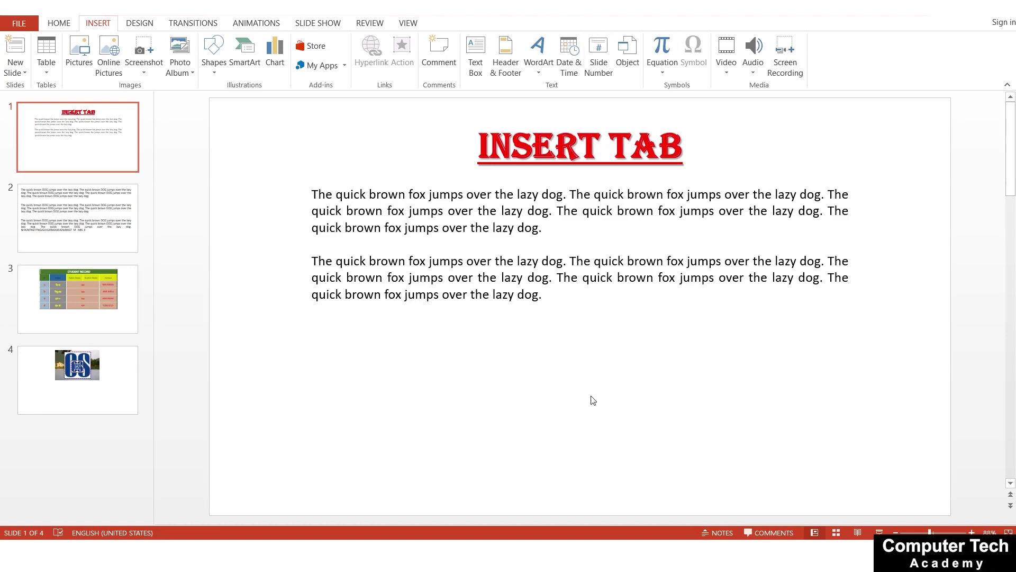
{"action": "left_click", "coordinate": [146, 57]}
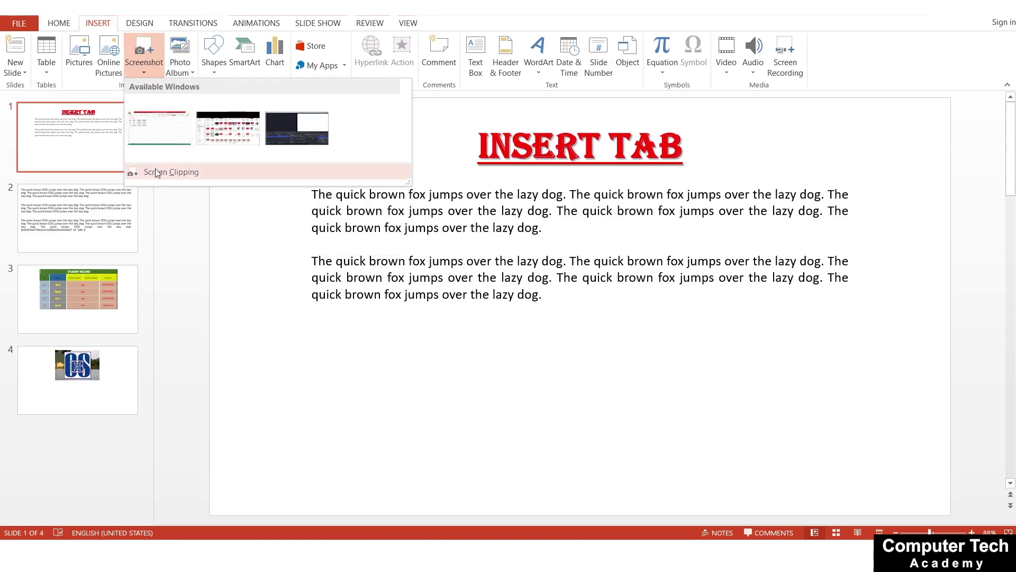
{"action": "left_click", "coordinate": [156, 168]}
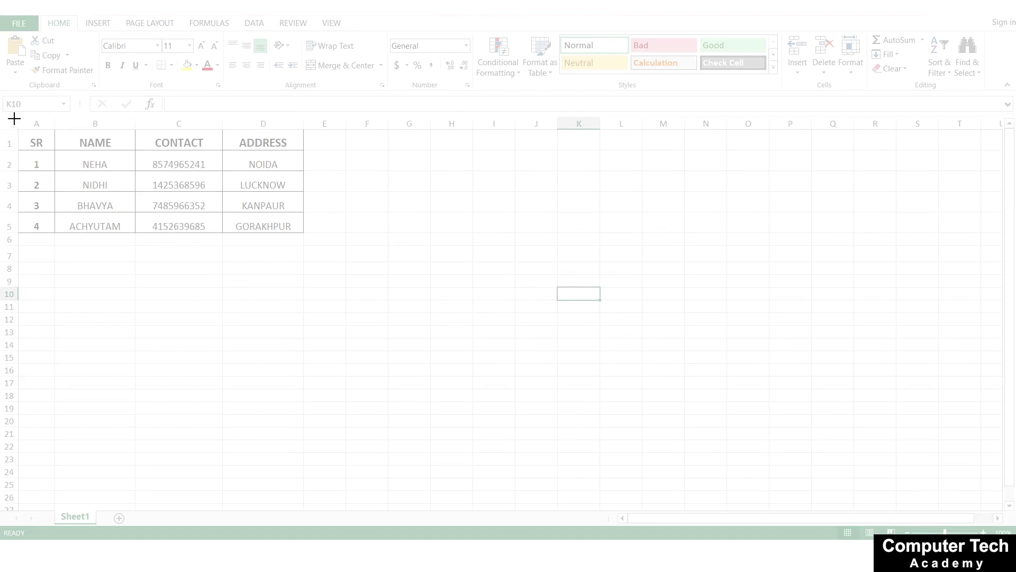
{"action": "left_click_drag", "start_coordinate": [1, 15], "coordinate": [442, 326]}
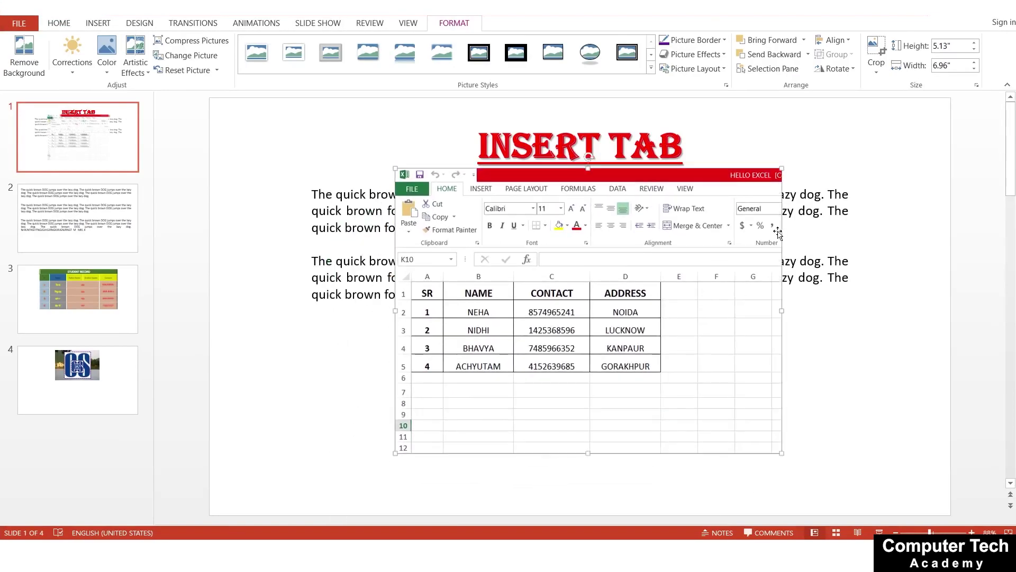
{"action": "left_click_drag", "start_coordinate": [783, 168], "coordinate": [665, 322]}
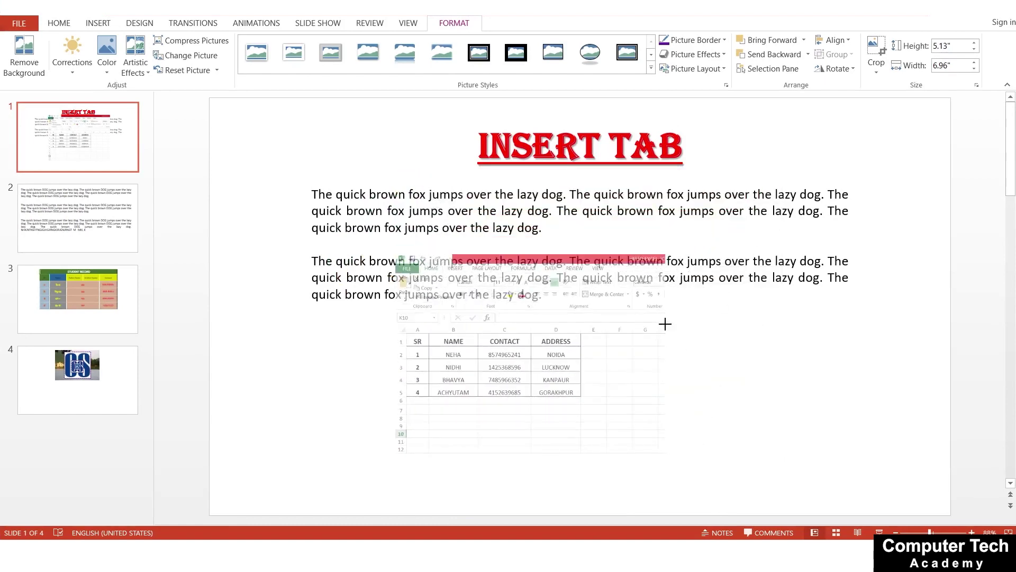
{"action": "left_click_drag", "start_coordinate": [497, 374], "coordinate": [539, 435]}
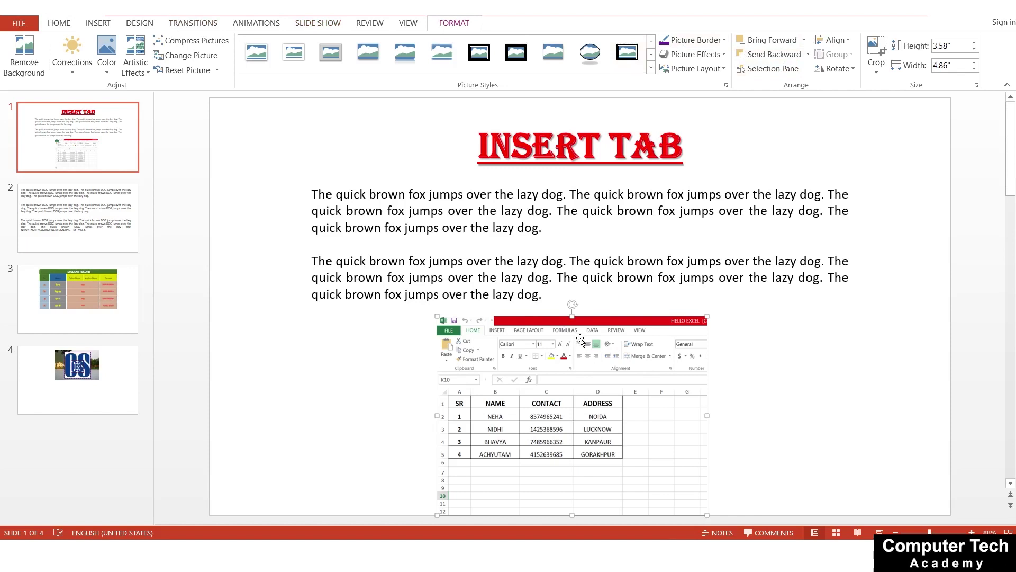
{"action": "key", "text": "Delete"}
- After briefly checking Photo Album options, insert a Blank layout slide after logo slide 4
{"action": "left_click", "coordinate": [99, 25]}
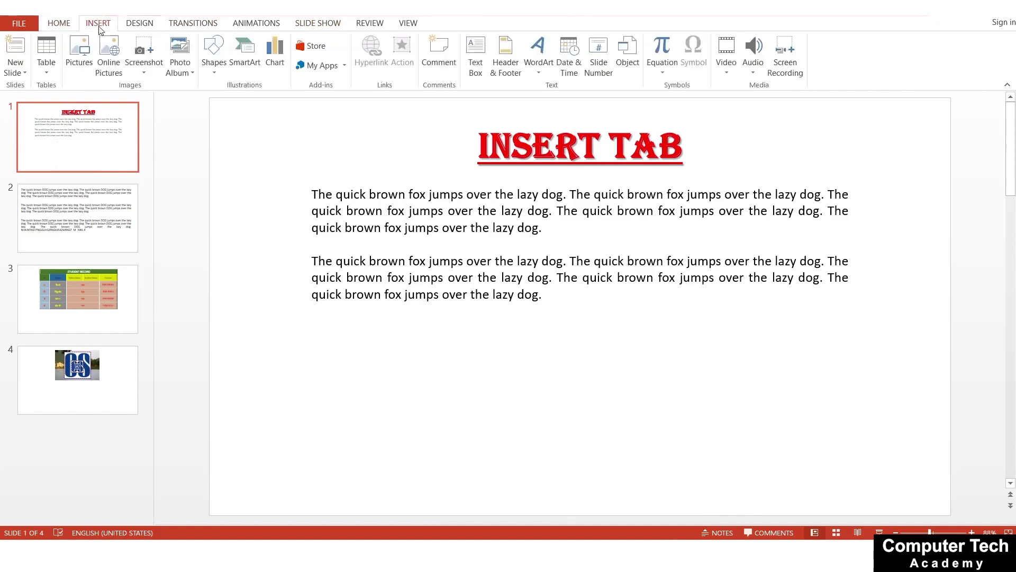
{"action": "left_click", "coordinate": [184, 76]}
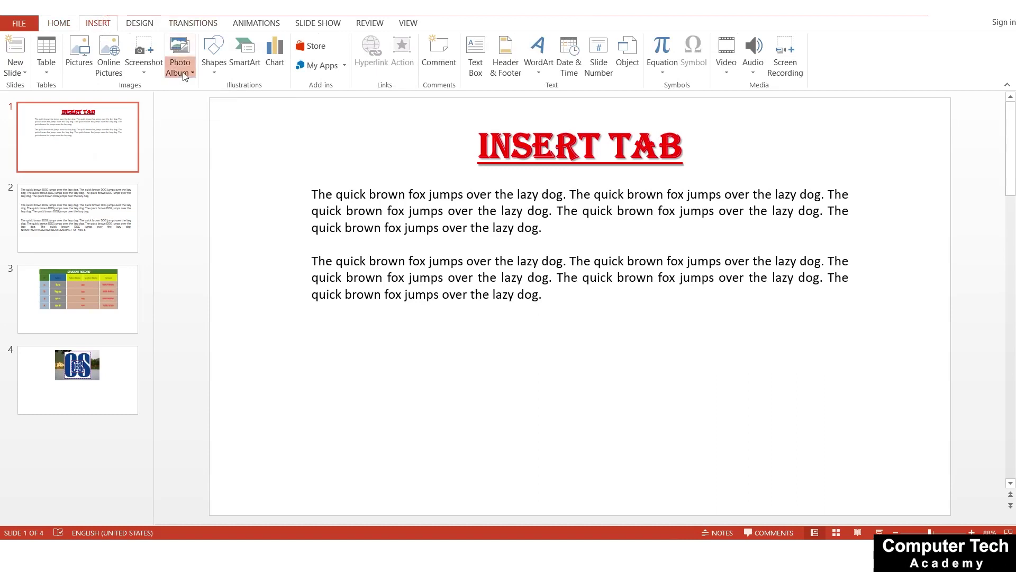
{"action": "left_click", "coordinate": [327, 365]}
{"action": "left_click", "coordinate": [97, 394]}
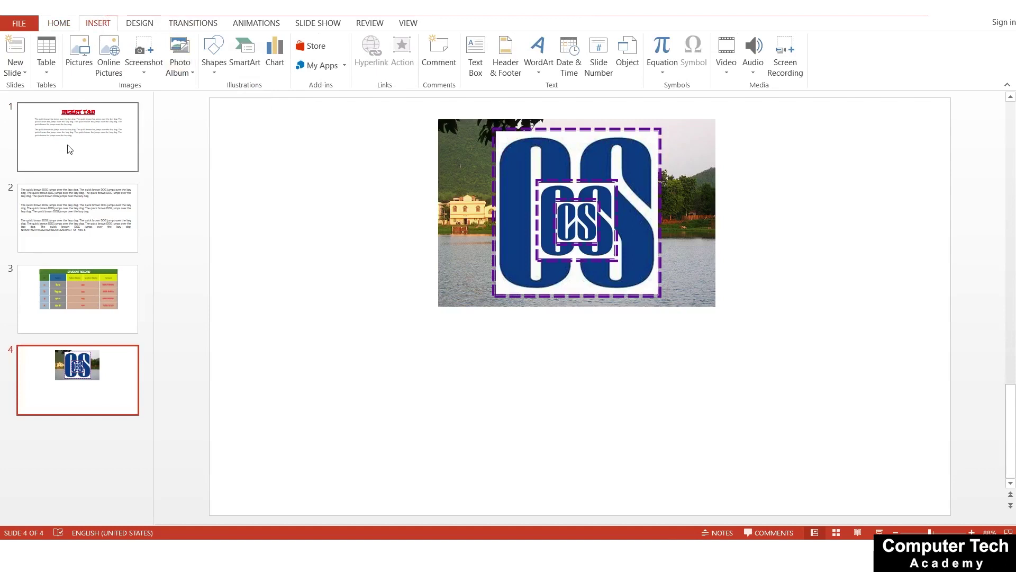
{"action": "left_click", "coordinate": [15, 73]}
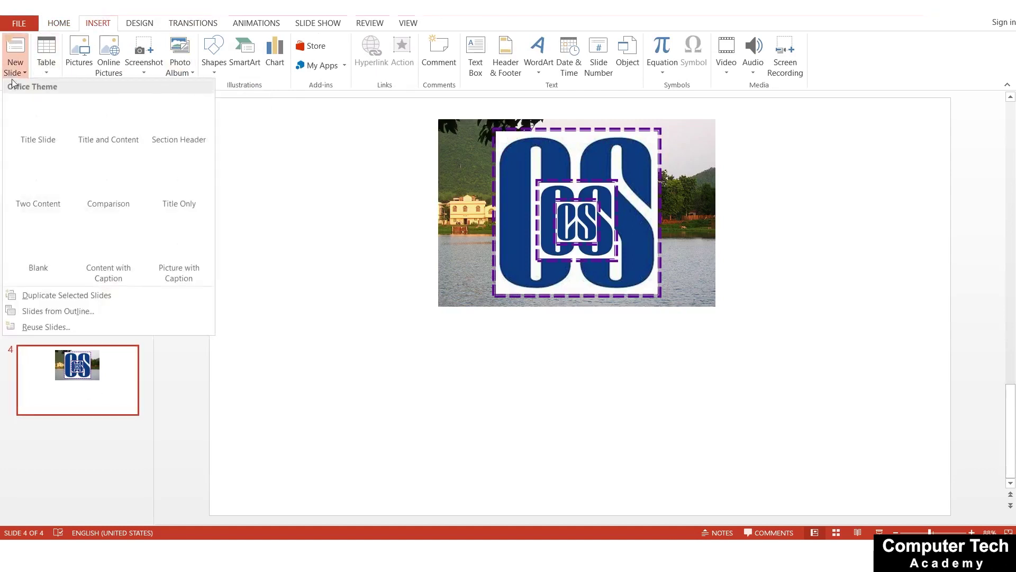
{"action": "left_click", "coordinate": [39, 245]}
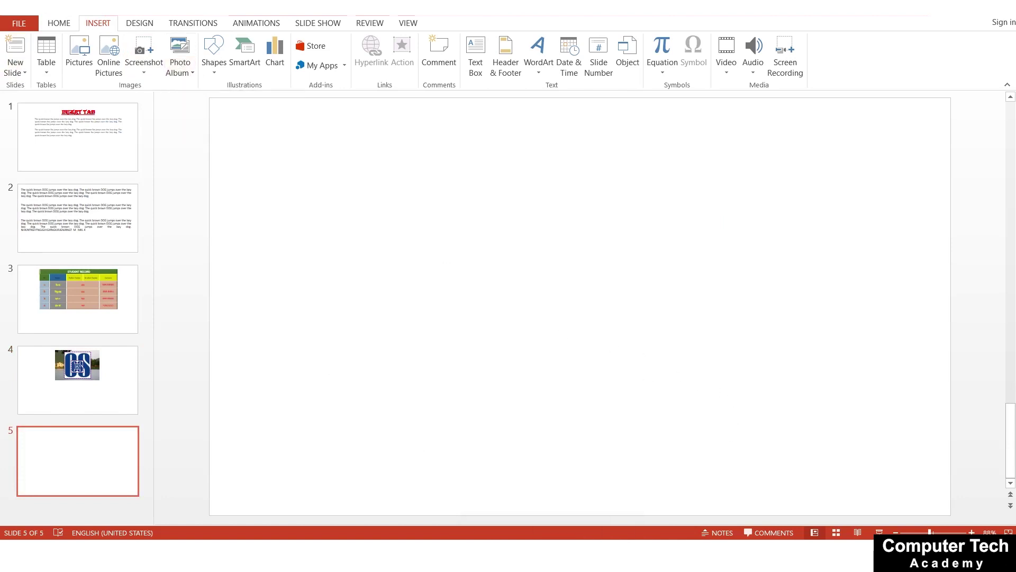
- In Chrome, search Google Images for 'computer related', fixing the typos
{"action": "left_click", "coordinate": [326, 283]}
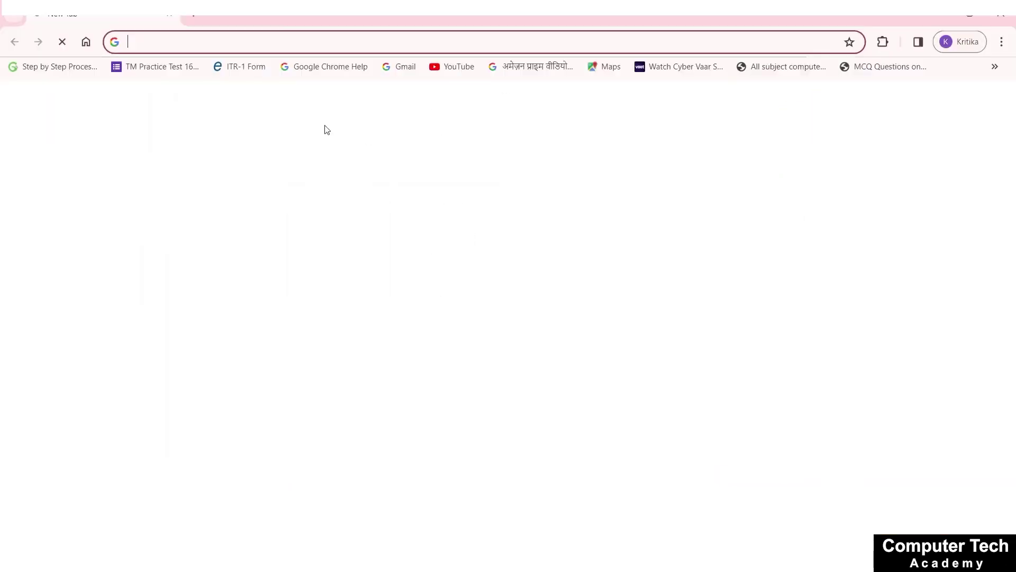
{"action": "type", "text": "co"}
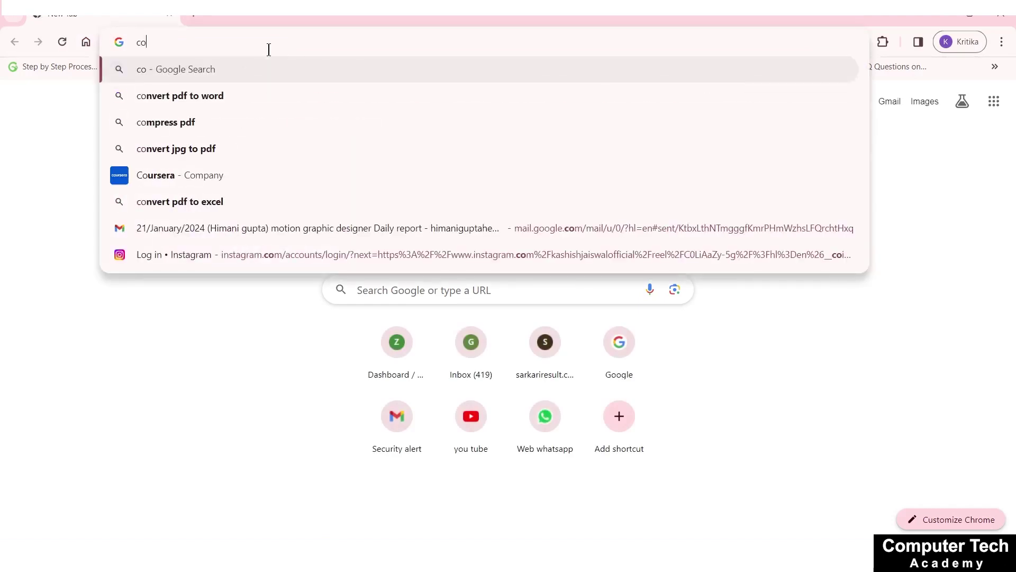
{"action": "type", "text": "puter"}
{"action": "key", "text": "BackSpace"}
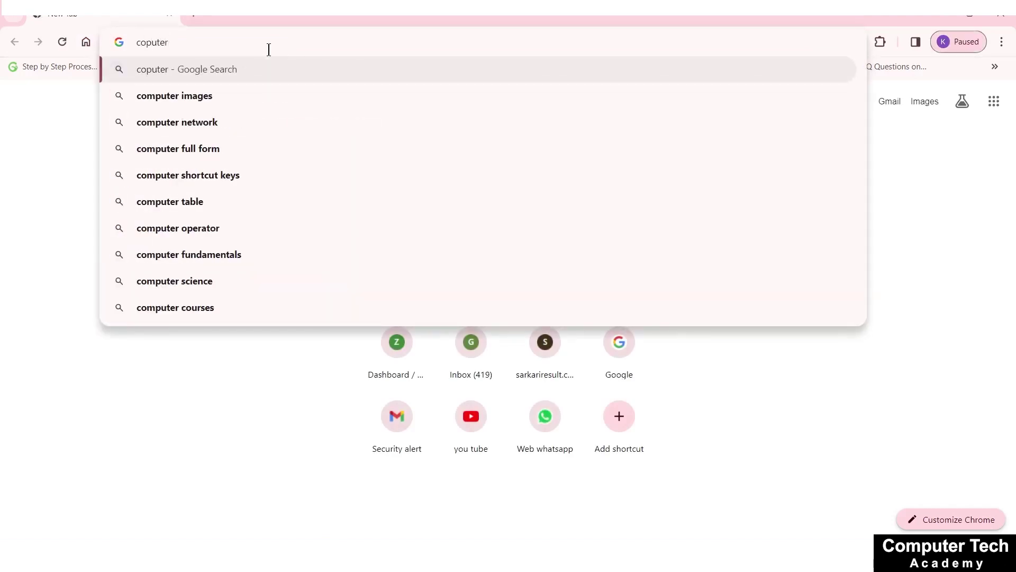
{"action": "key", "text": "BackSpace"}
{"action": "key", "text": "BackSpace"}
{"action": "key", "text": "BackSpace"}
{"action": "key", "text": "BackSpace"}
{"action": "key", "text": "BackSpace"}
{"action": "key", "text": "BackSpace"}
{"action": "type", "text": "on"}
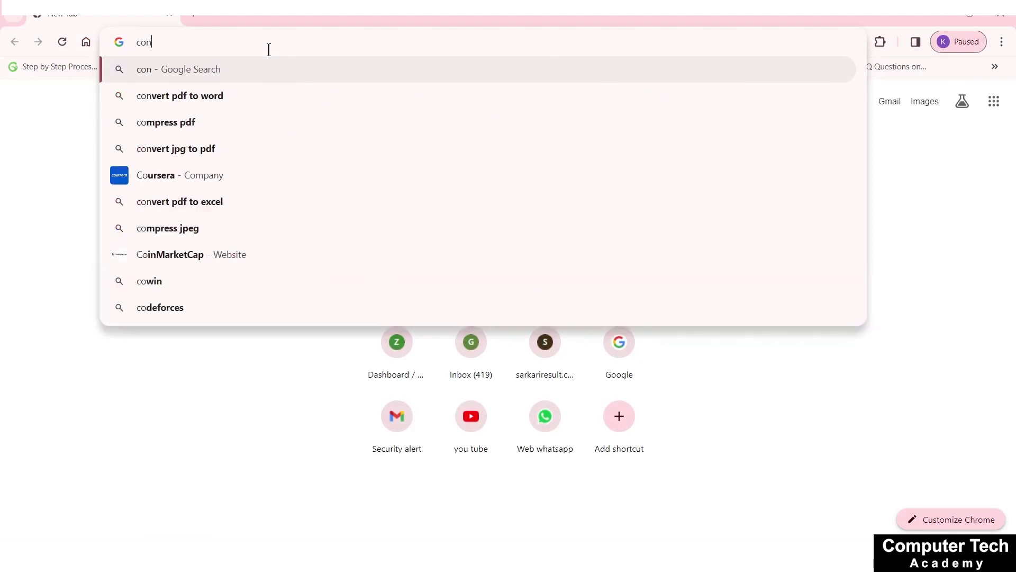
{"action": "key", "text": "BackSpace"}
{"action": "type", "text": "mputer"}
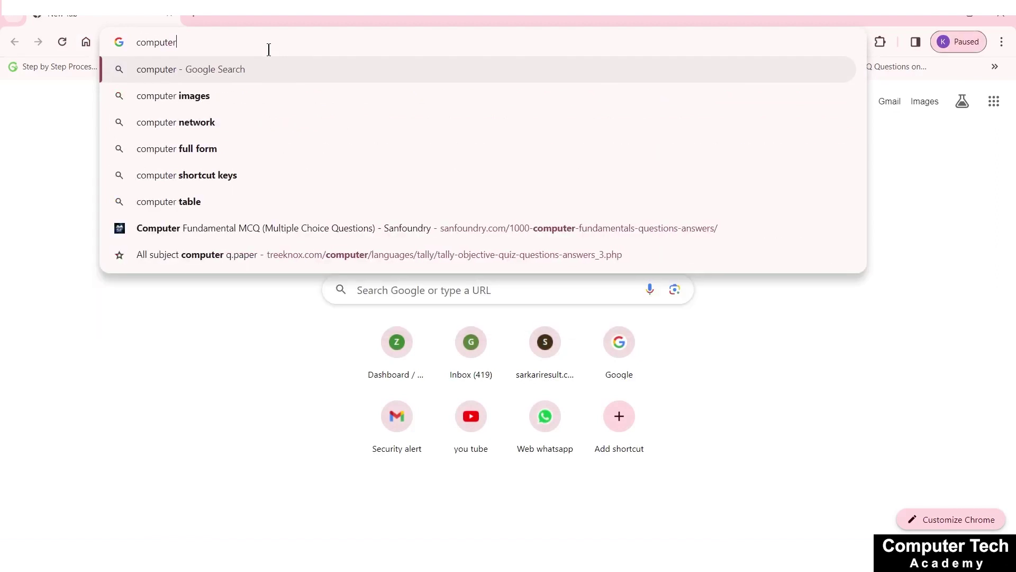
{"action": "type", "text": " te"}
{"action": "key", "text": "BackSpace"}
{"action": "key", "text": "BackSpace"}
{"action": "type", "text": "re"}
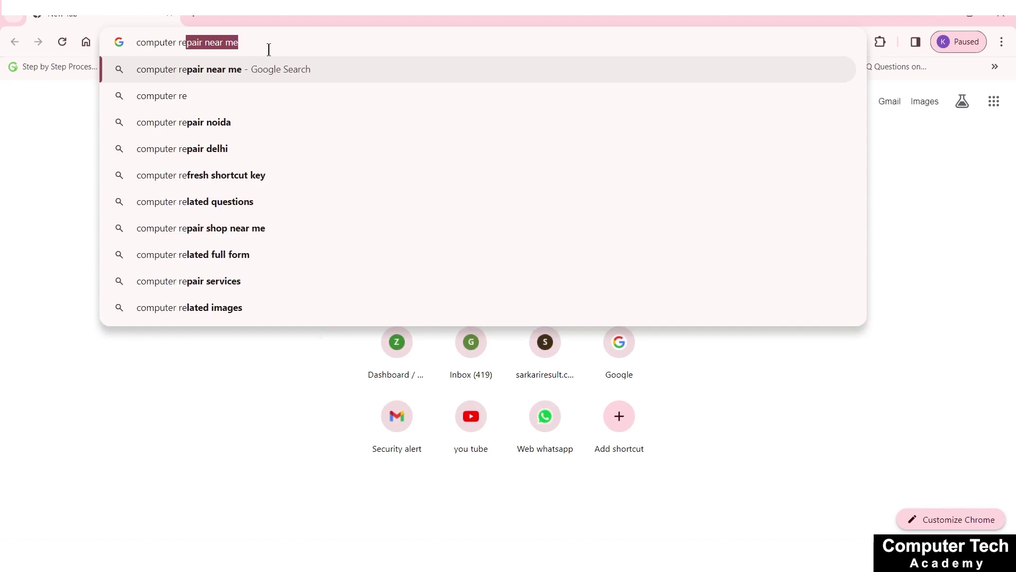
{"action": "type", "text": "latd"}
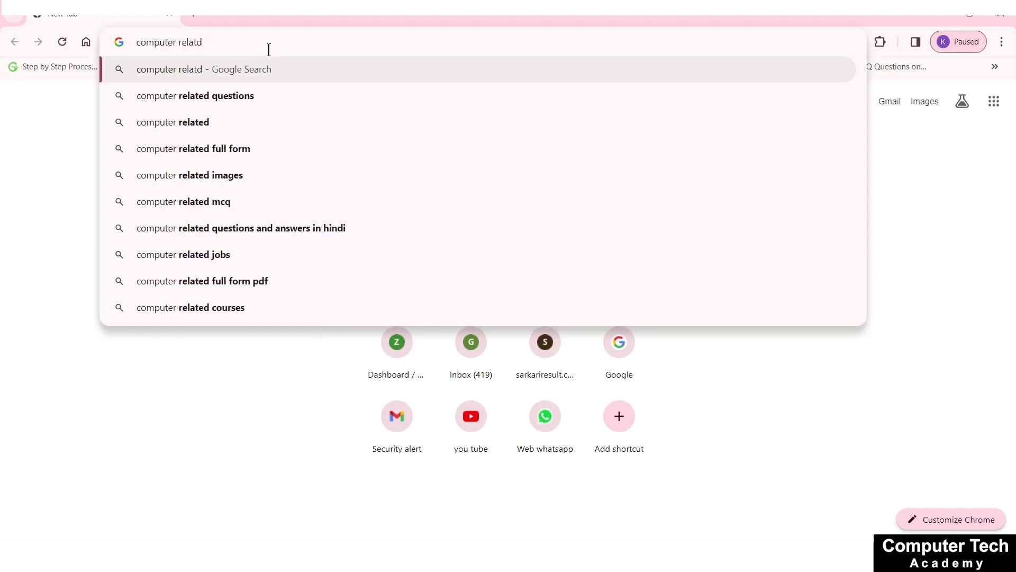
{"action": "left_click", "coordinate": [199, 179]}
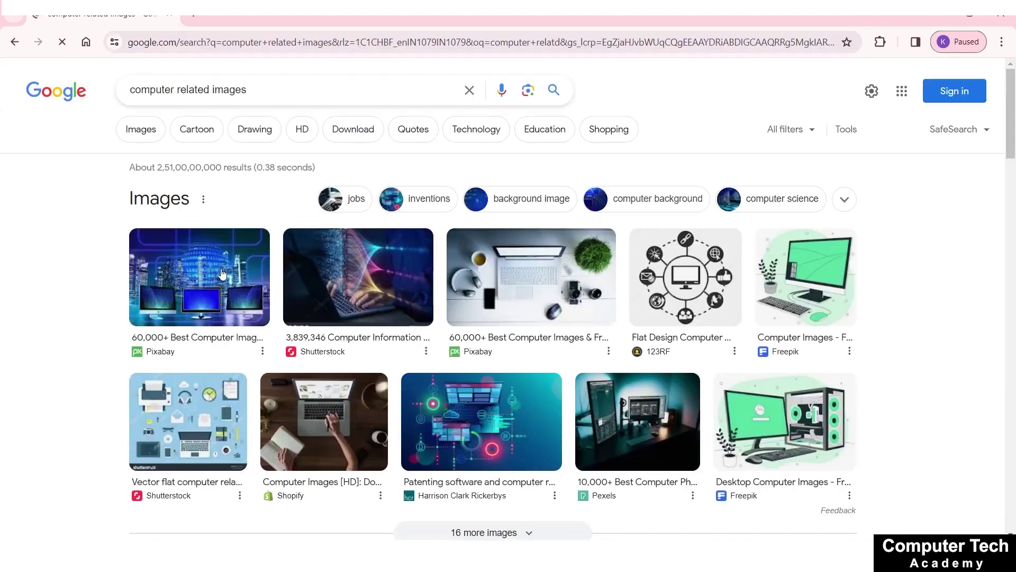
- Save the white laptop desk photo and the green desktop computer image to Pictures
{"action": "right_click", "coordinate": [537, 287]}
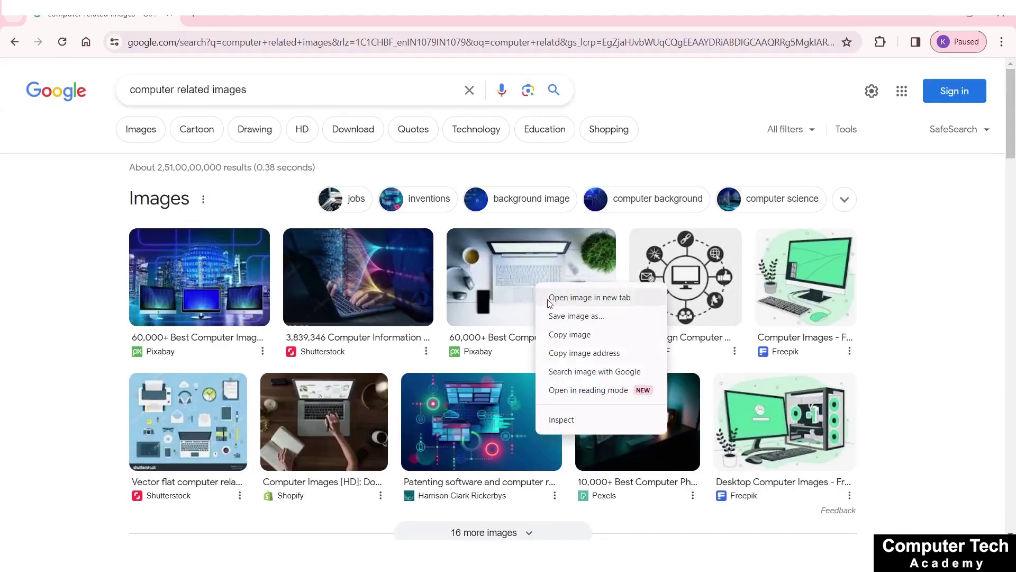
{"action": "left_click", "coordinate": [576, 334]}
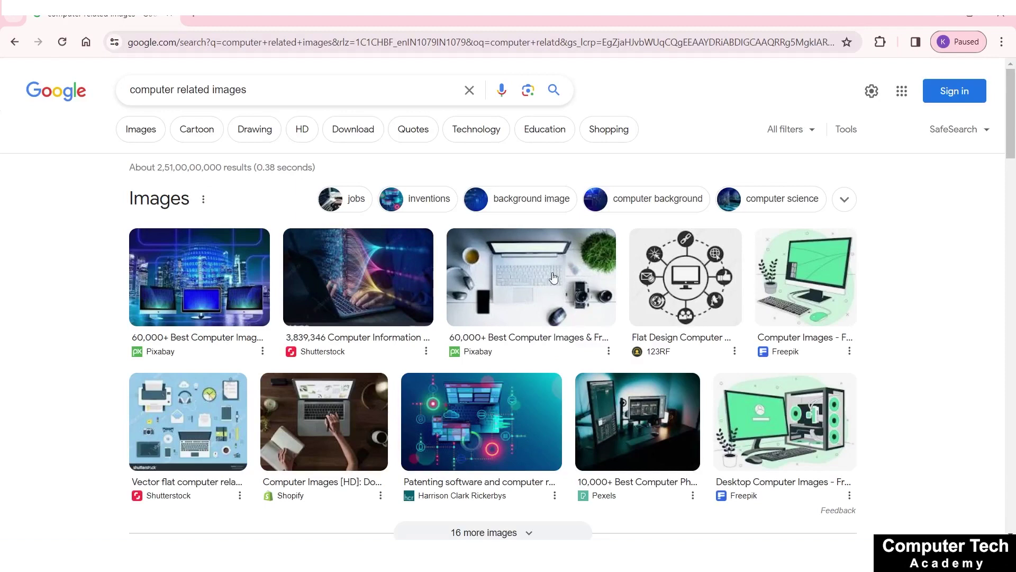
{"action": "right_click", "coordinate": [551, 276]}
{"action": "left_click", "coordinate": [566, 306]}
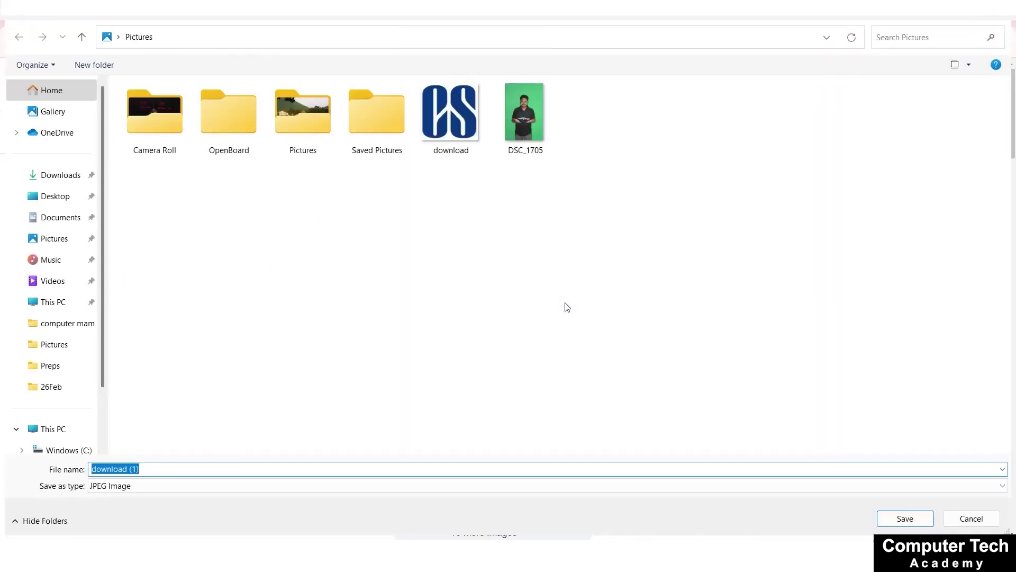
{"action": "left_click", "coordinate": [905, 519]}
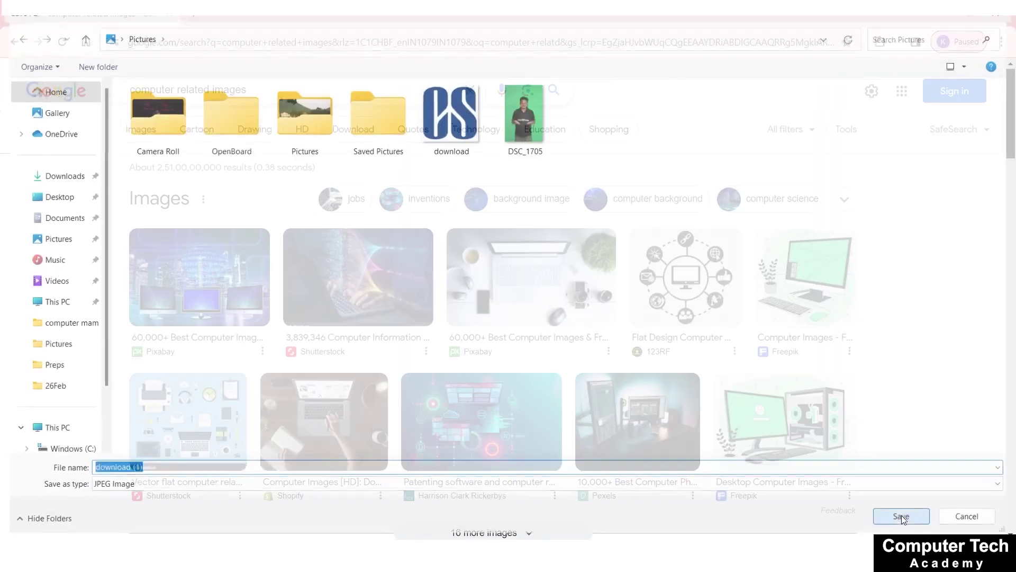
{"action": "right_click", "coordinate": [789, 281]}
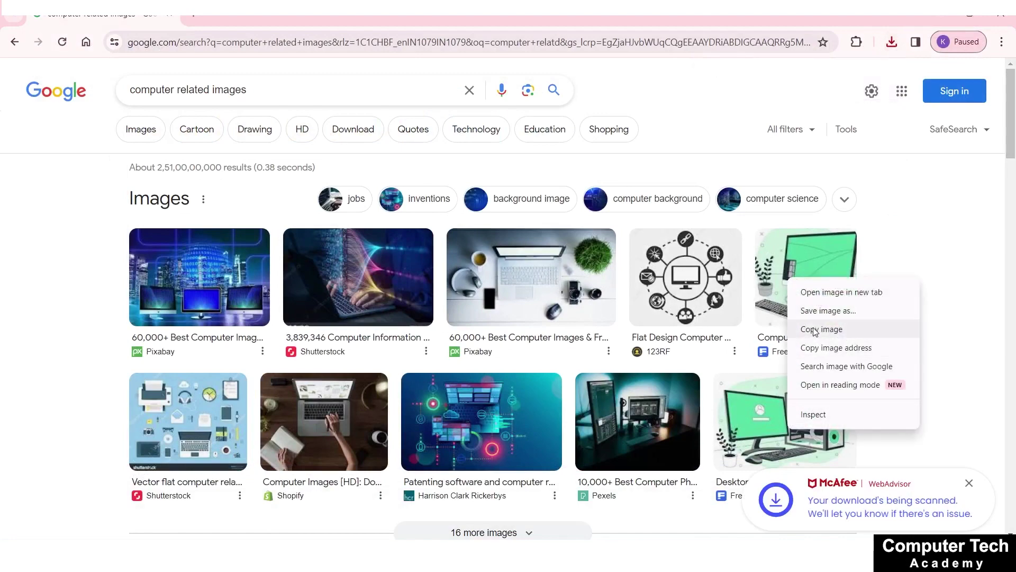
{"action": "left_click", "coordinate": [829, 311]}
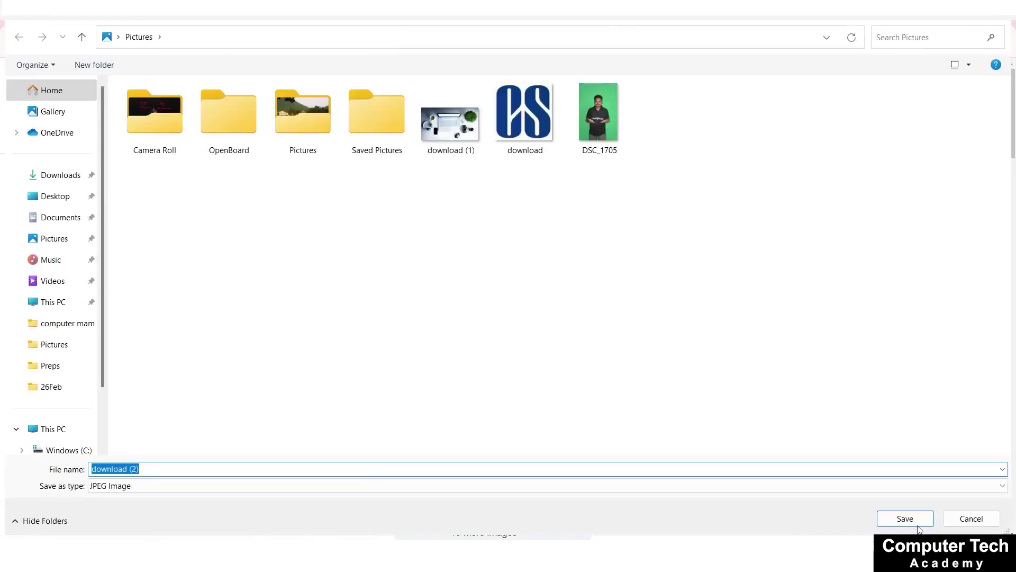
{"action": "left_click", "coordinate": [919, 527]}
- Show more results and save the woman-with-laptop and man-at-computer photos to Pictures
{"action": "scroll", "coordinate": [530, 360], "scroll_direction": "down", "scroll_amount": 3}
{"action": "scroll", "coordinate": [477, 365], "scroll_direction": "down", "scroll_amount": 2}
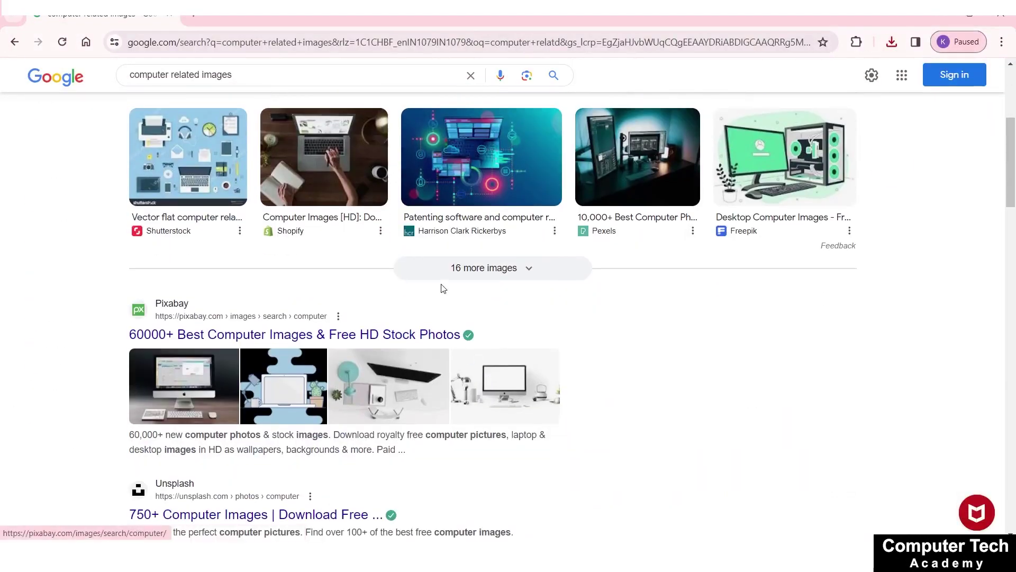
{"action": "left_click", "coordinate": [458, 264]}
{"action": "right_click", "coordinate": [336, 430]}
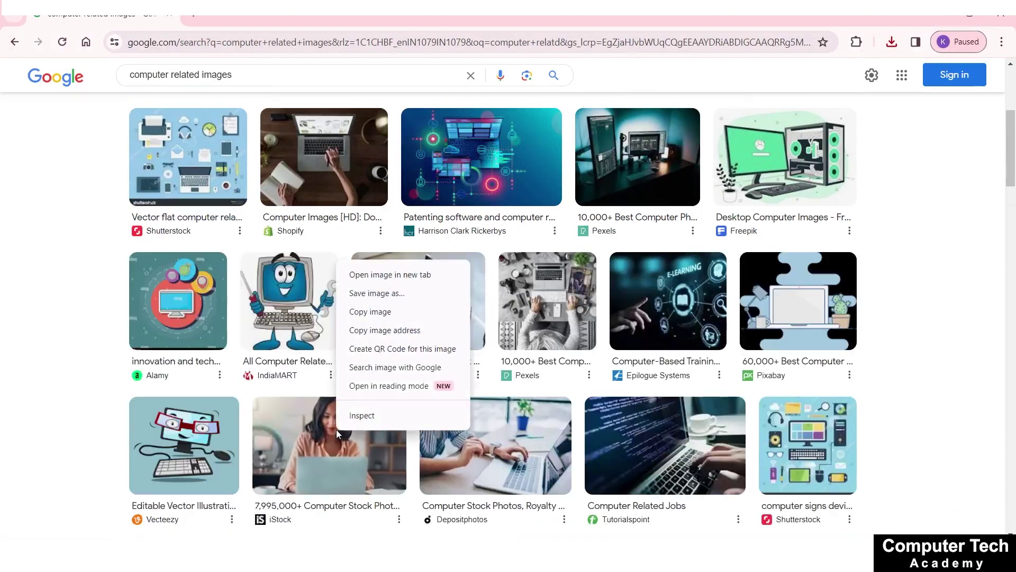
{"action": "left_click", "coordinate": [391, 293]}
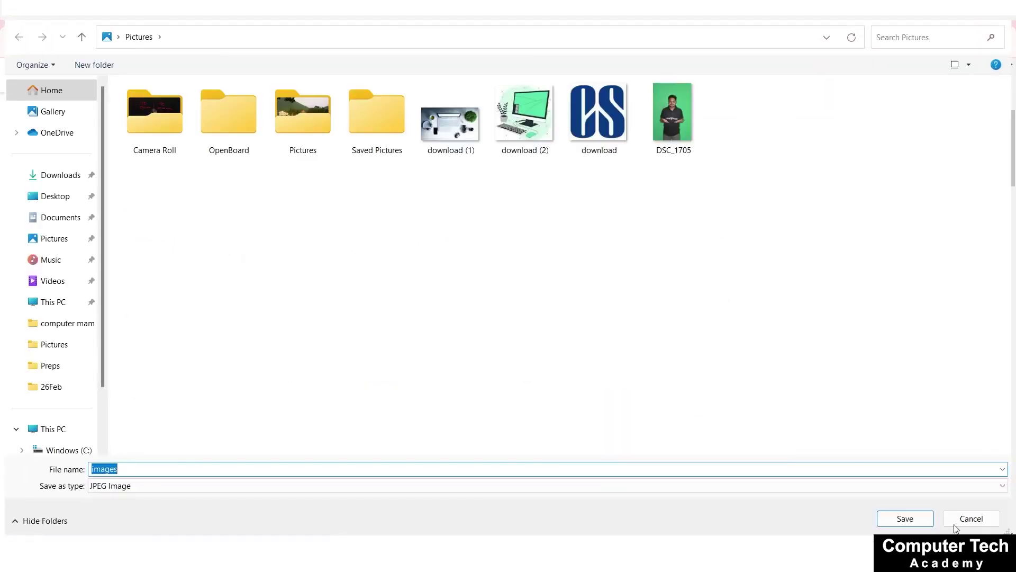
{"action": "left_click", "coordinate": [905, 518]}
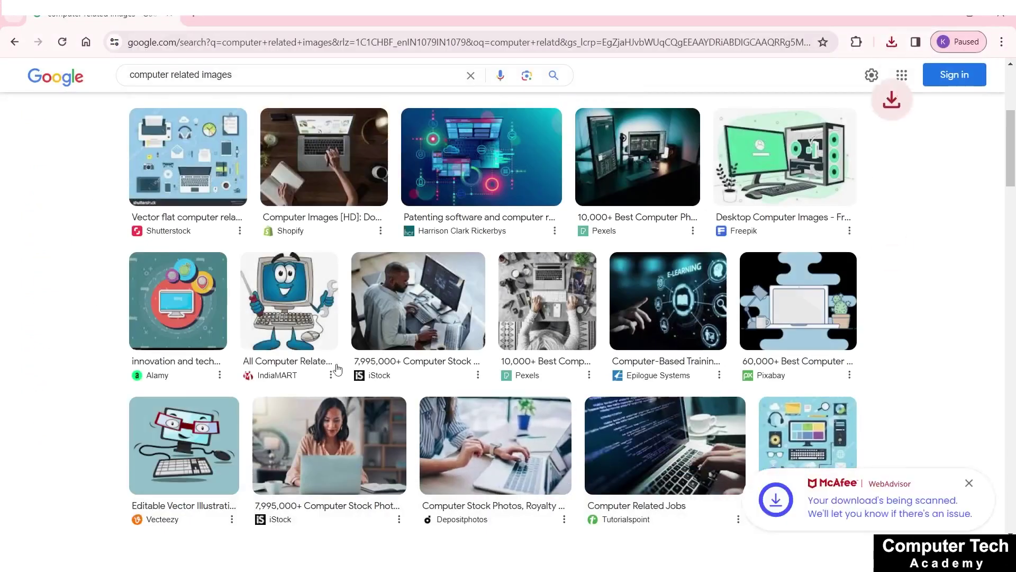
{"action": "right_click", "coordinate": [303, 279]}
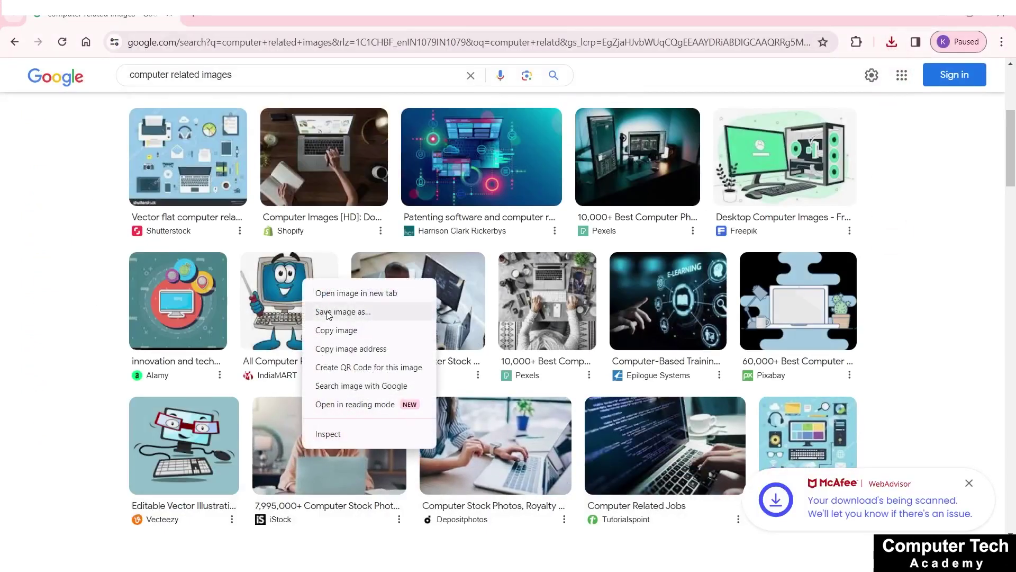
{"action": "right_click", "coordinate": [448, 295]}
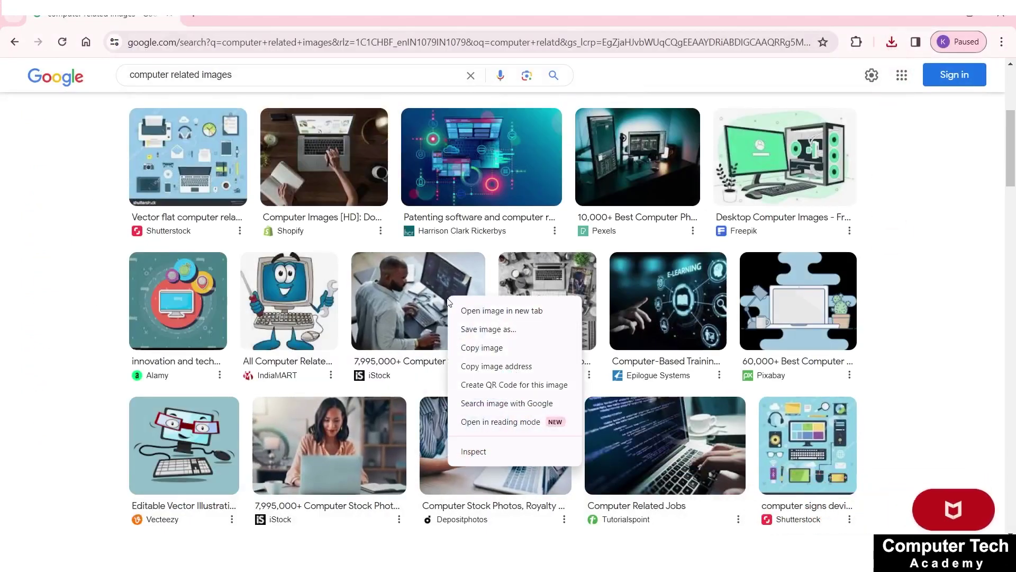
{"action": "left_click", "coordinate": [488, 329]}
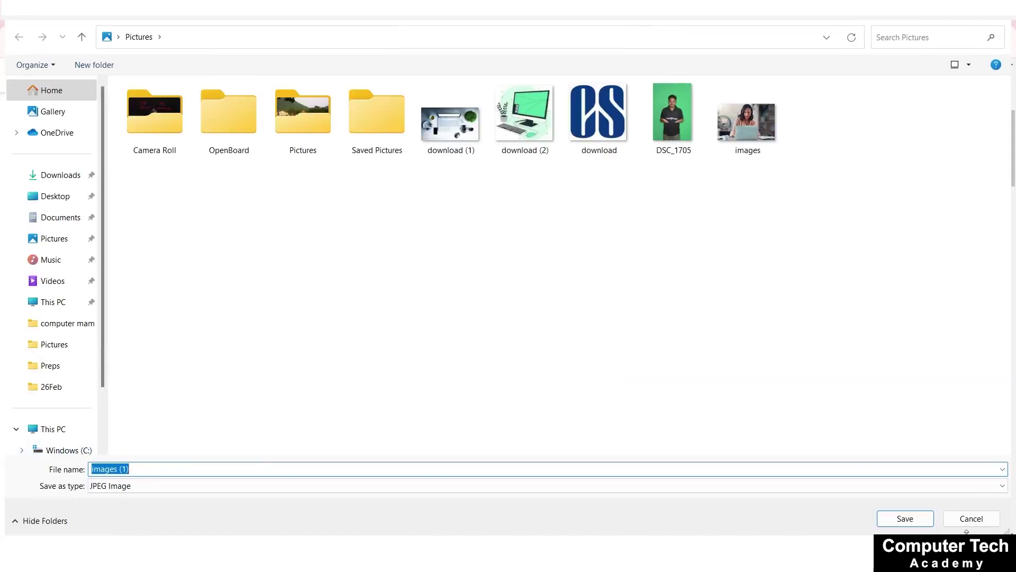
{"action": "left_click", "coordinate": [916, 520]}
- Save another computer illustration and the computer icons image to Pictures
{"action": "scroll", "coordinate": [477, 331], "scroll_direction": "down", "scroll_amount": 5}
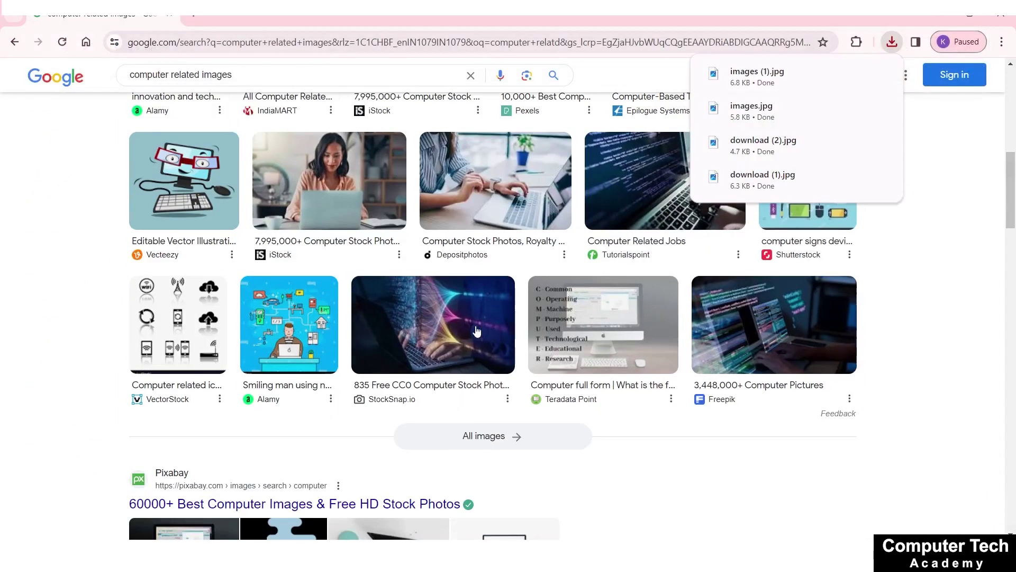
{"action": "scroll", "coordinate": [381, 381], "scroll_direction": "up", "scroll_amount": 3}
{"action": "right_click", "coordinate": [276, 441]}
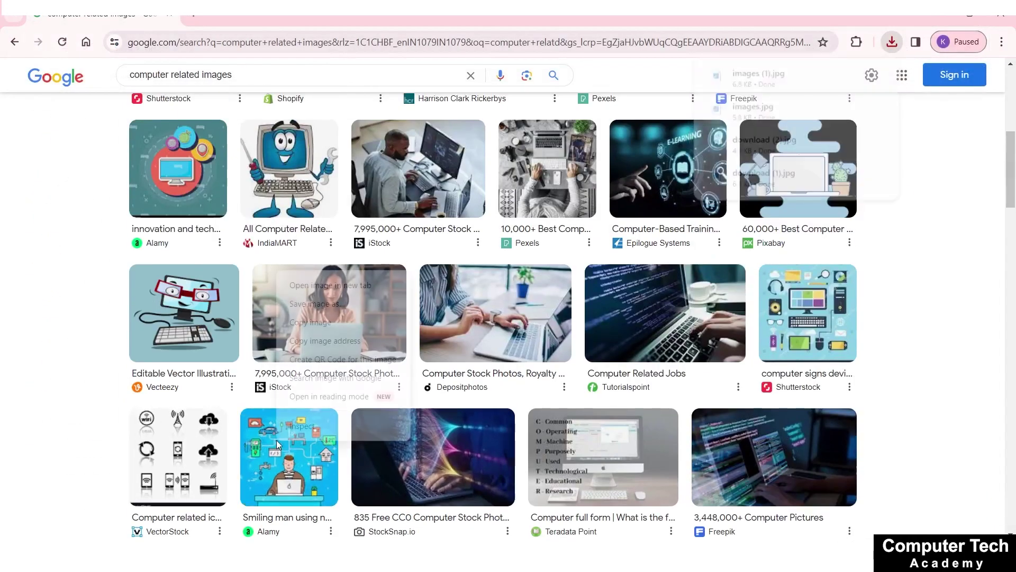
{"action": "left_click", "coordinate": [317, 303]}
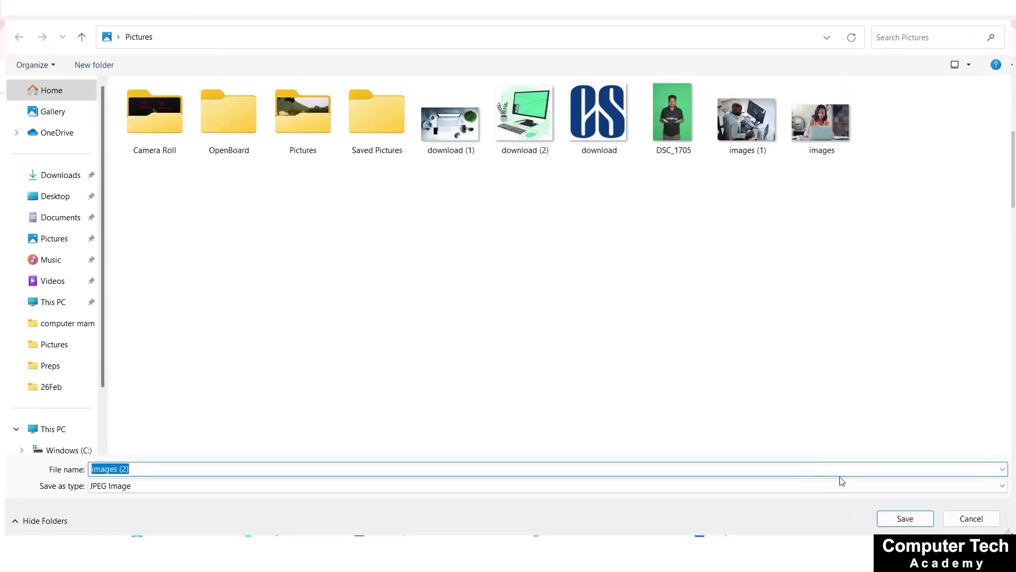
{"action": "left_click", "coordinate": [905, 518]}
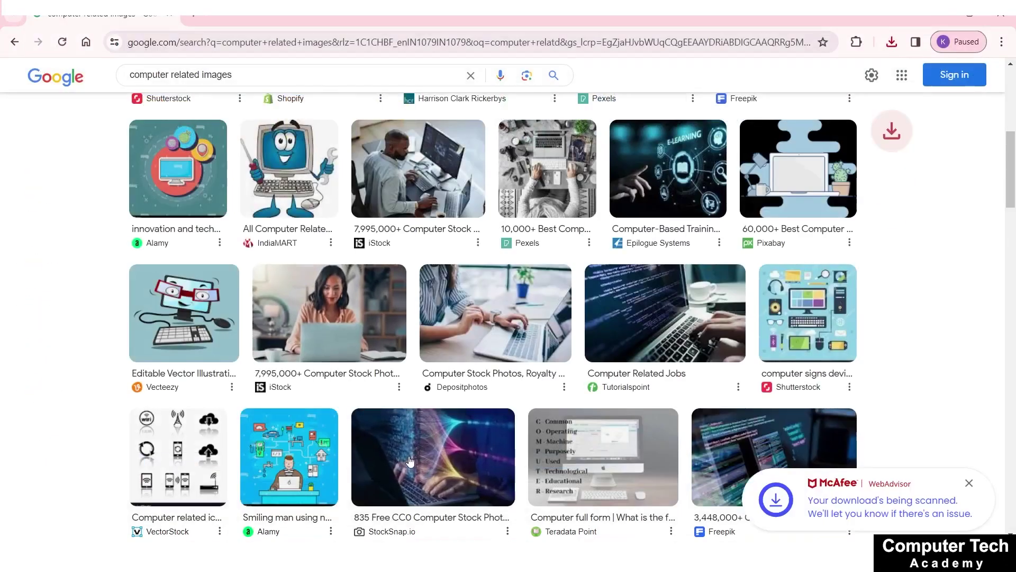
{"action": "scroll", "coordinate": [197, 194], "scroll_direction": "down", "scroll_amount": 5}
{"action": "right_click", "coordinate": [197, 194]}
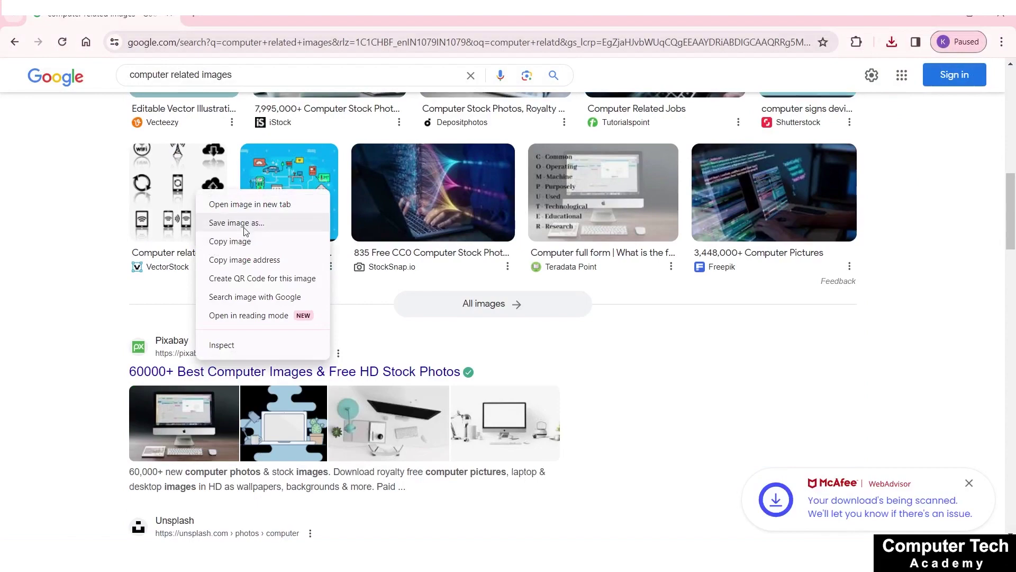
{"action": "left_click", "coordinate": [239, 221]}
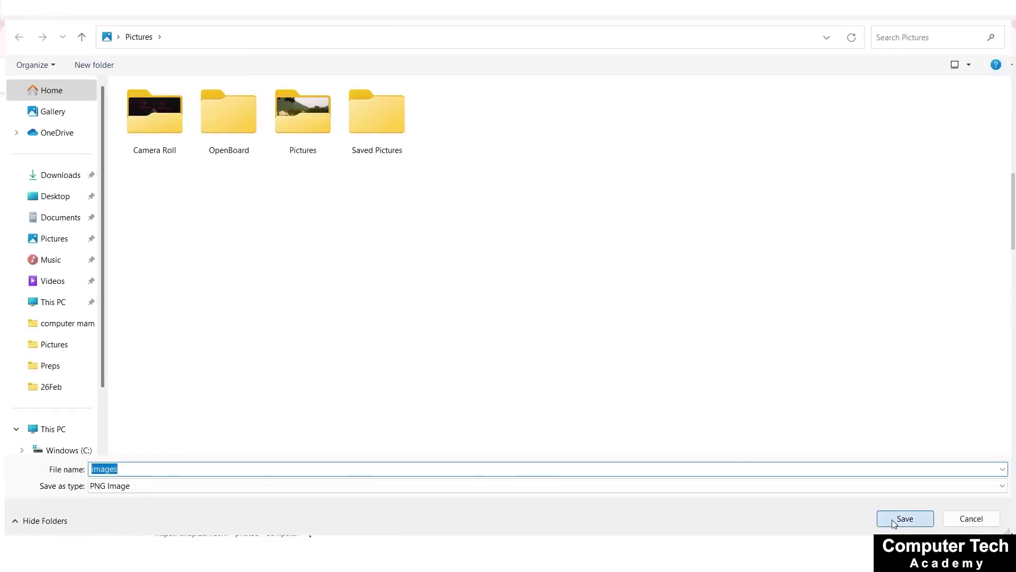
{"action": "left_click", "coordinate": [905, 518]}
- Save the cartoon computer and cartoon keyboard images to Pictures
{"action": "scroll", "coordinate": [714, 329], "scroll_direction": "up", "scroll_amount": 4}
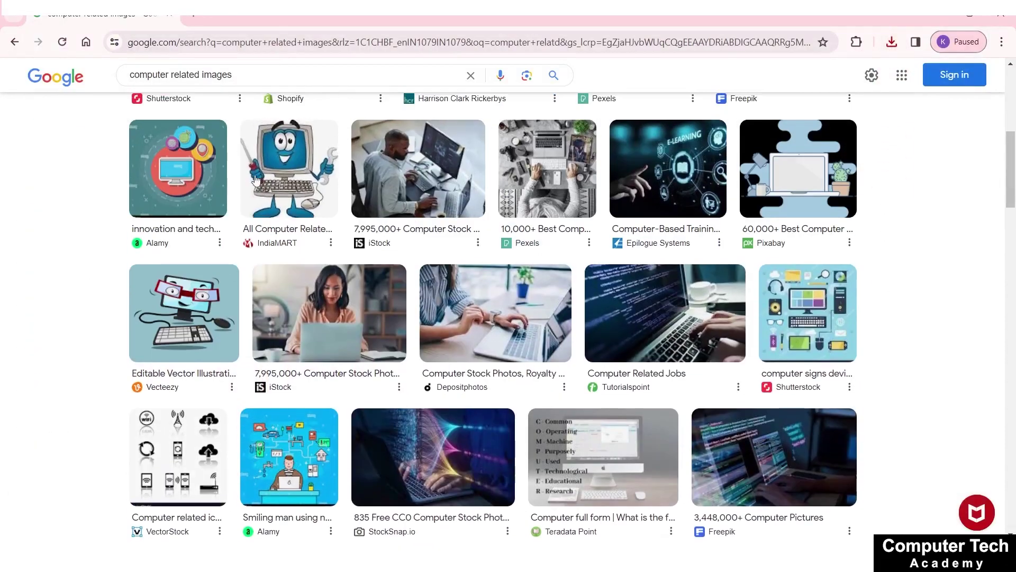
{"action": "right_click", "coordinate": [297, 161]}
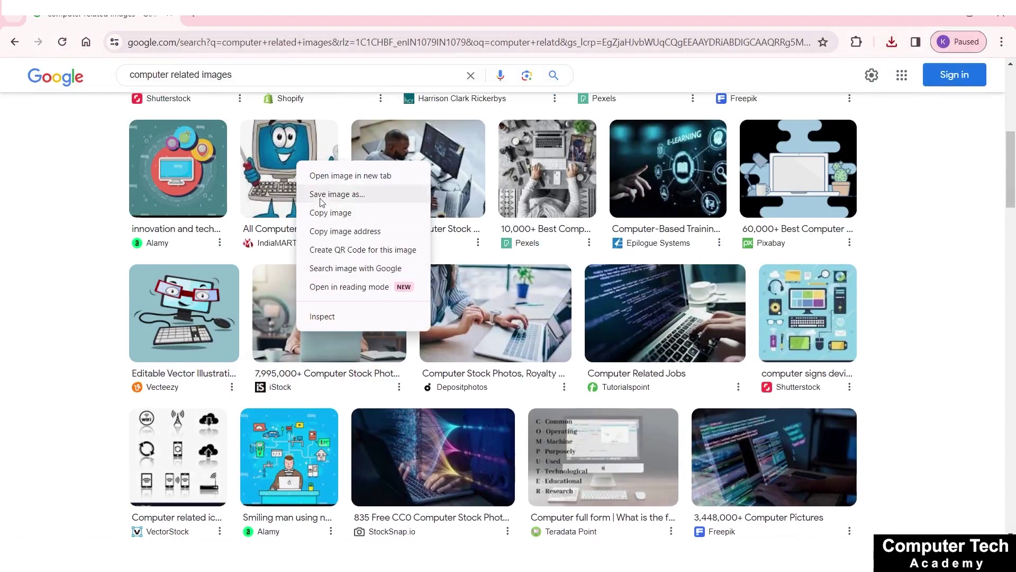
{"action": "left_click", "coordinate": [328, 195]}
{"action": "left_click", "coordinate": [909, 520]}
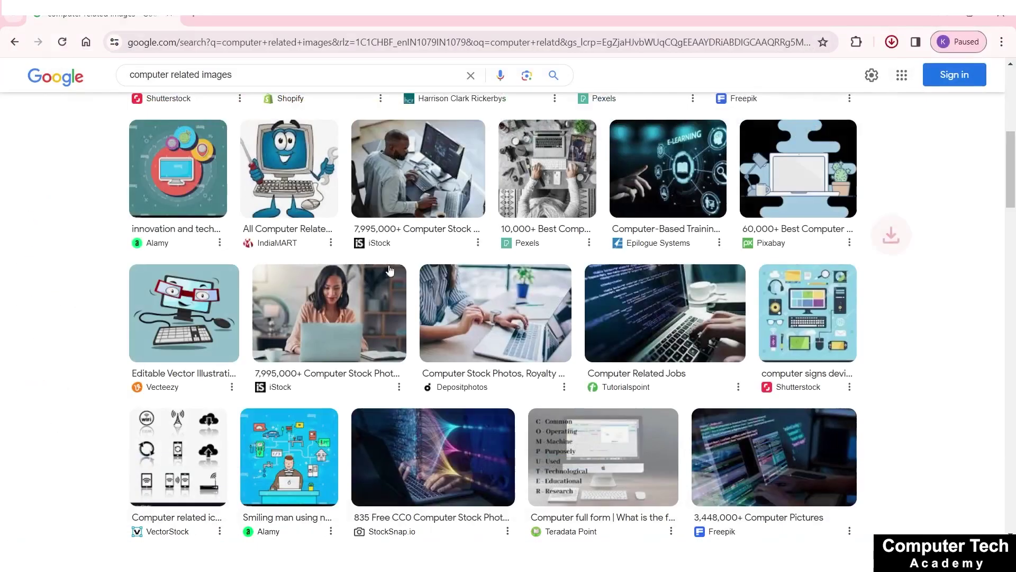
{"action": "right_click", "coordinate": [177, 159]}
{"action": "right_click", "coordinate": [185, 283]}
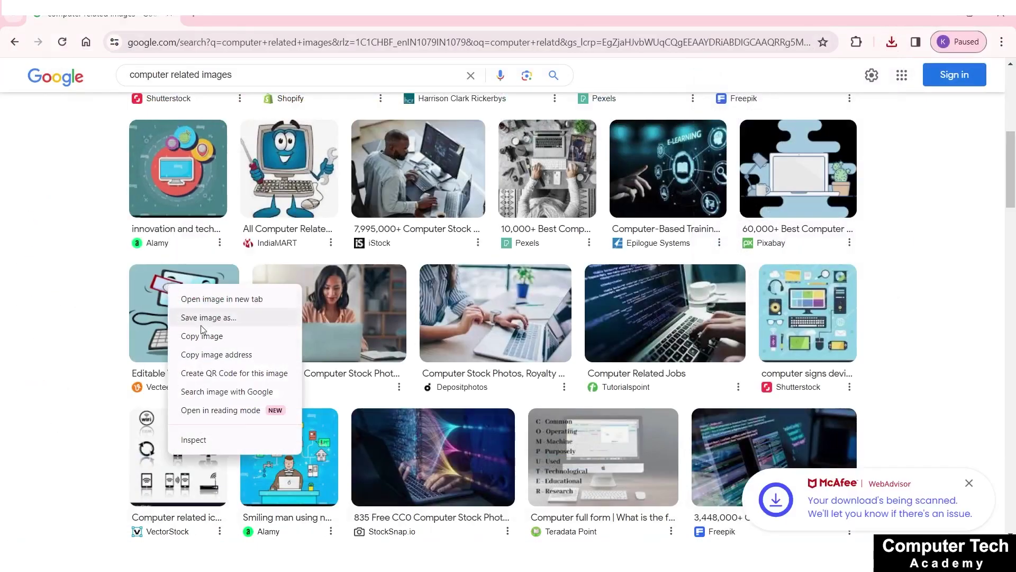
{"action": "left_click", "coordinate": [197, 315]}
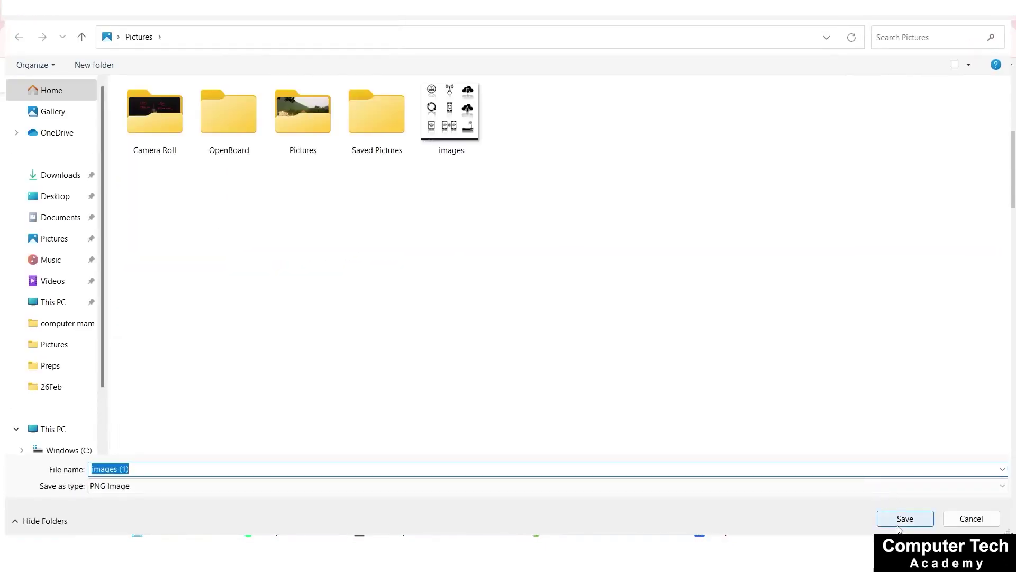
{"action": "left_click", "coordinate": [900, 517]}
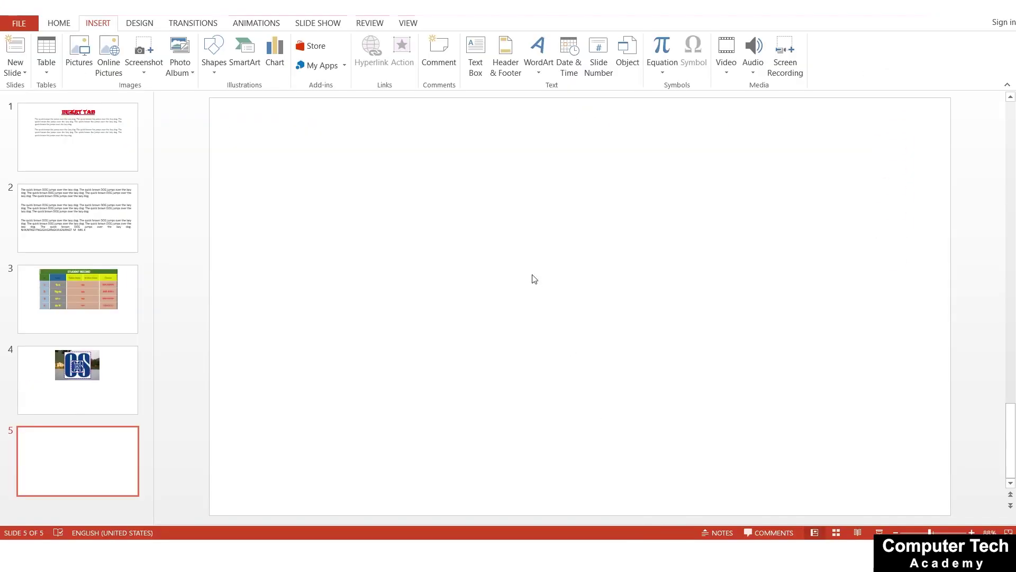
- Create a New Photo Album from the Insert tab and browse File/Disk for pictures
{"action": "left_click", "coordinate": [192, 74]}
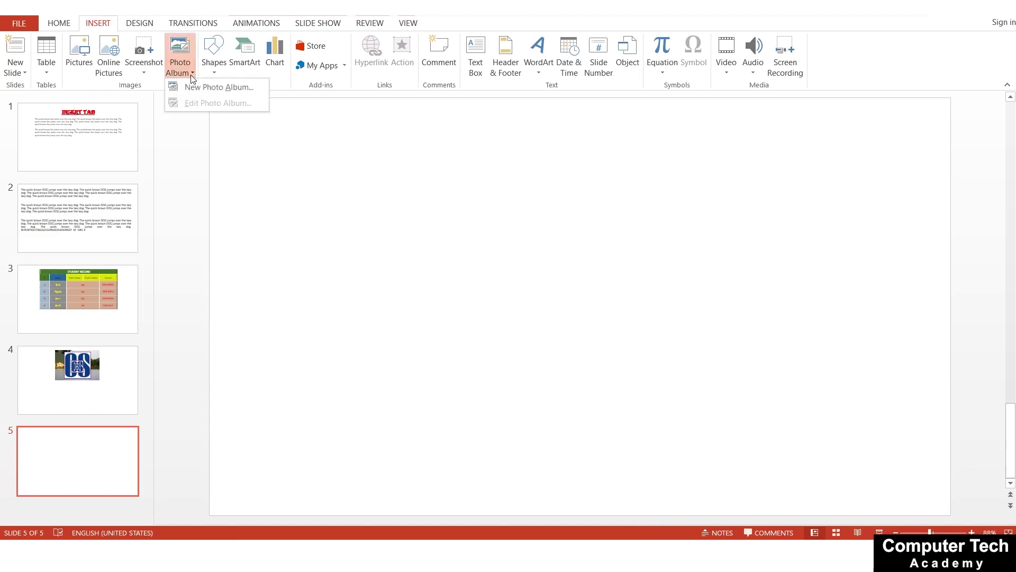
{"action": "left_click", "coordinate": [190, 87]}
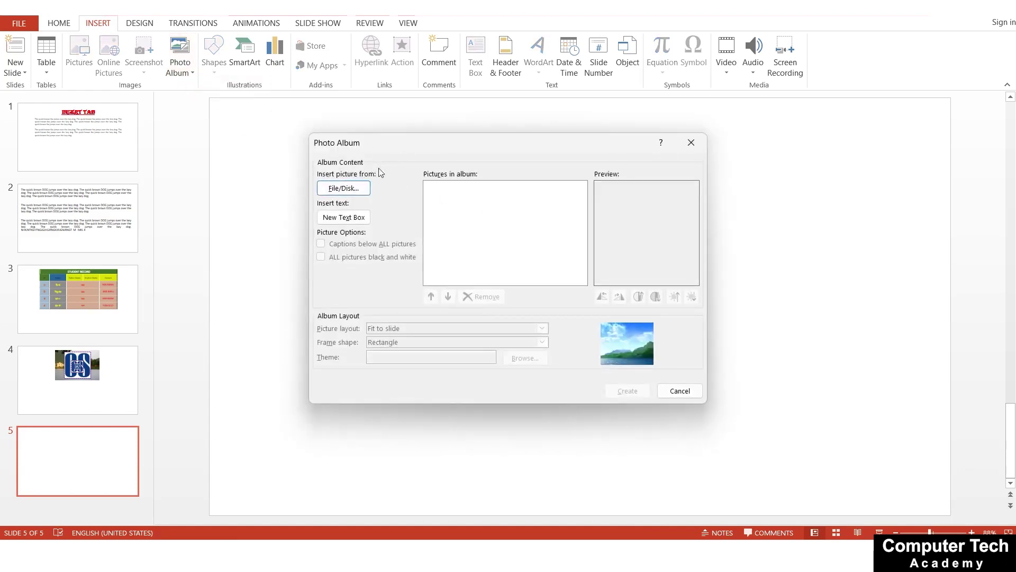
{"action": "left_click", "coordinate": [348, 192]}
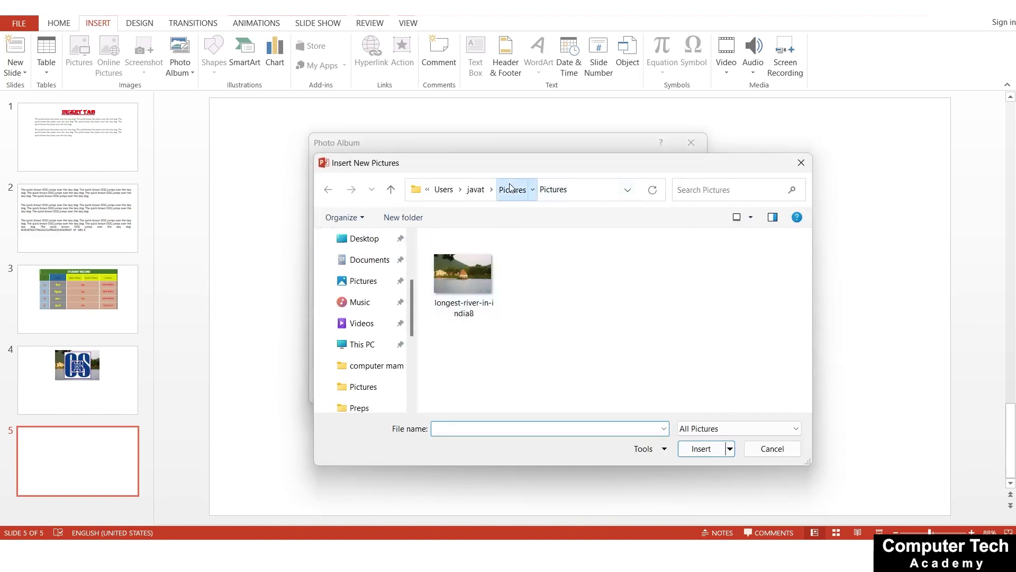
- In Pictures, select the nine download and images files and insert them into the album
{"action": "left_click", "coordinate": [512, 189]}
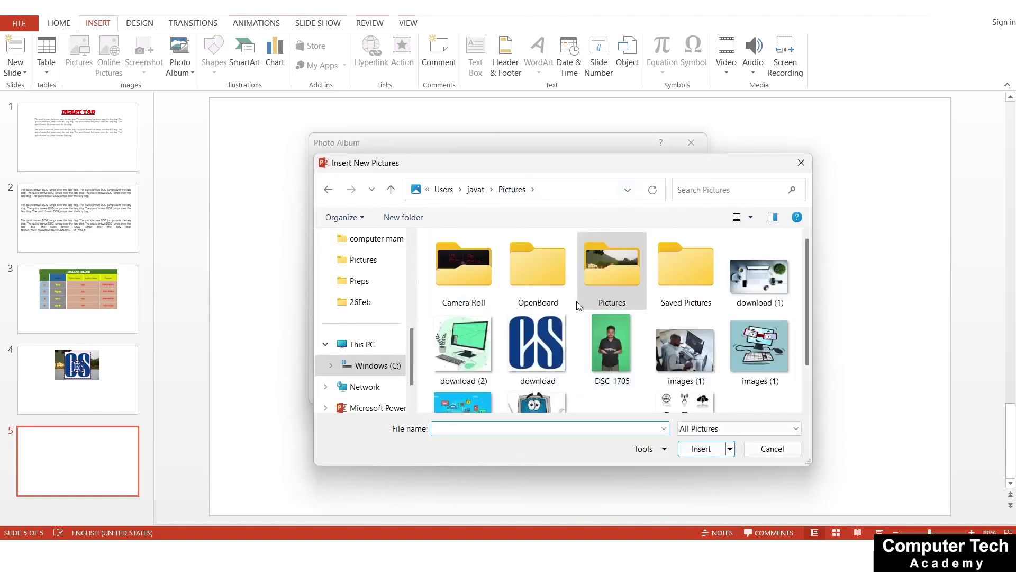
{"action": "scroll", "coordinate": [775, 278], "scroll_direction": "down", "scroll_amount": 1}
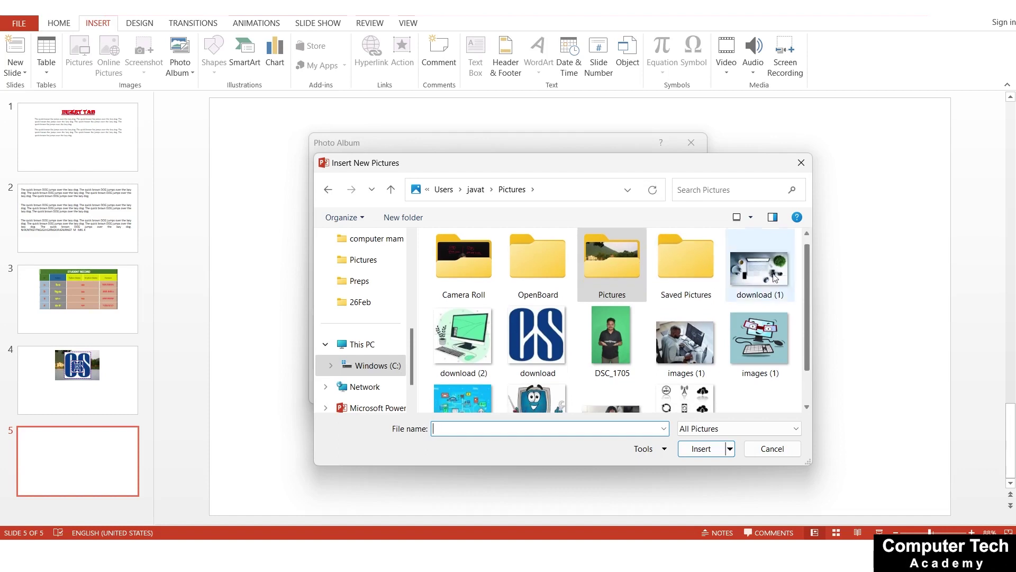
{"action": "left_click", "coordinate": [775, 278]}
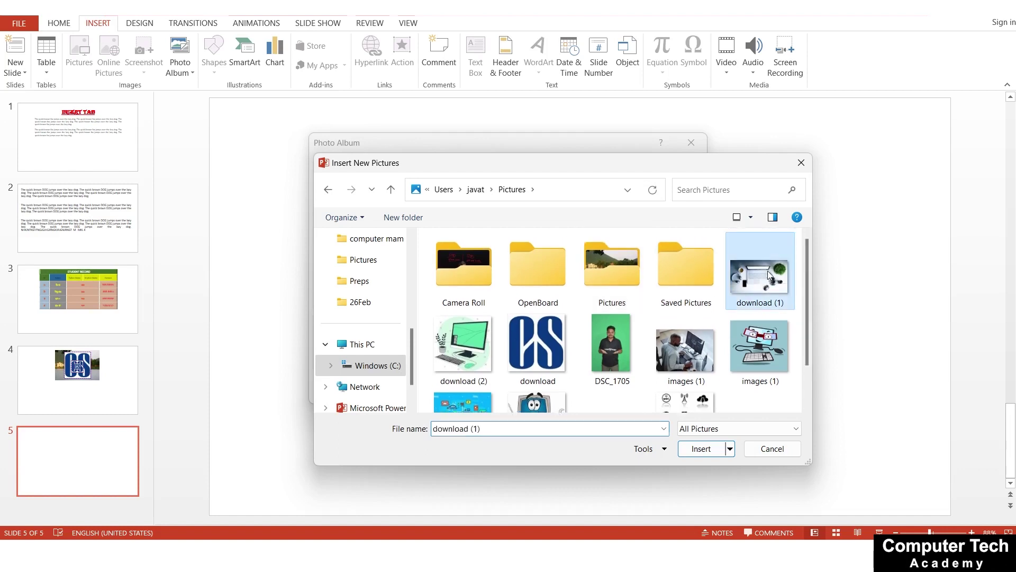
{"action": "left_click", "coordinate": [471, 349], "text": "ctrl"}
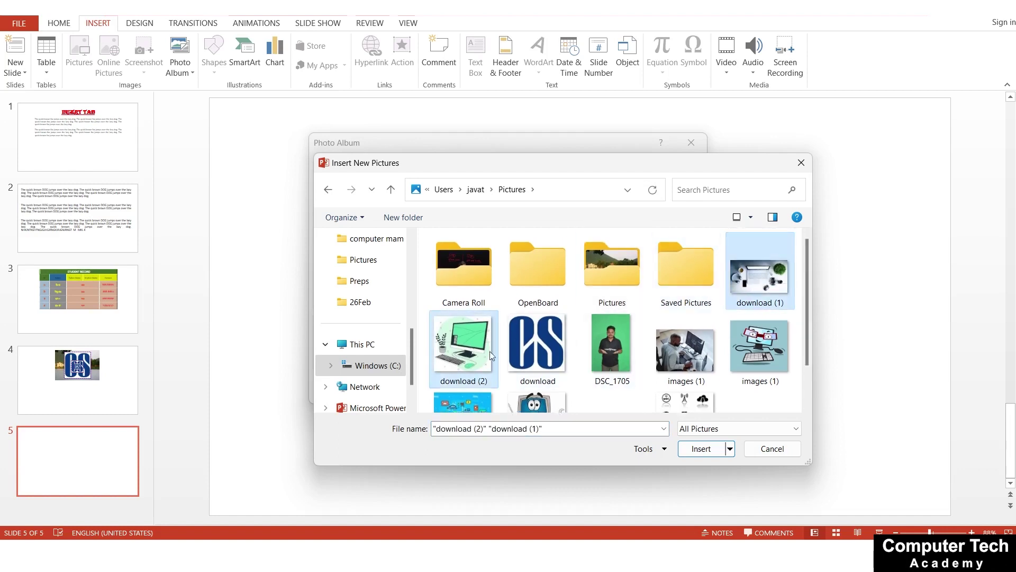
{"action": "left_click", "coordinate": [545, 357], "text": "ctrl"}
{"action": "left_click", "coordinate": [689, 330], "text": "ctrl"}
{"action": "left_click", "coordinate": [770, 316], "text": "ctrl"}
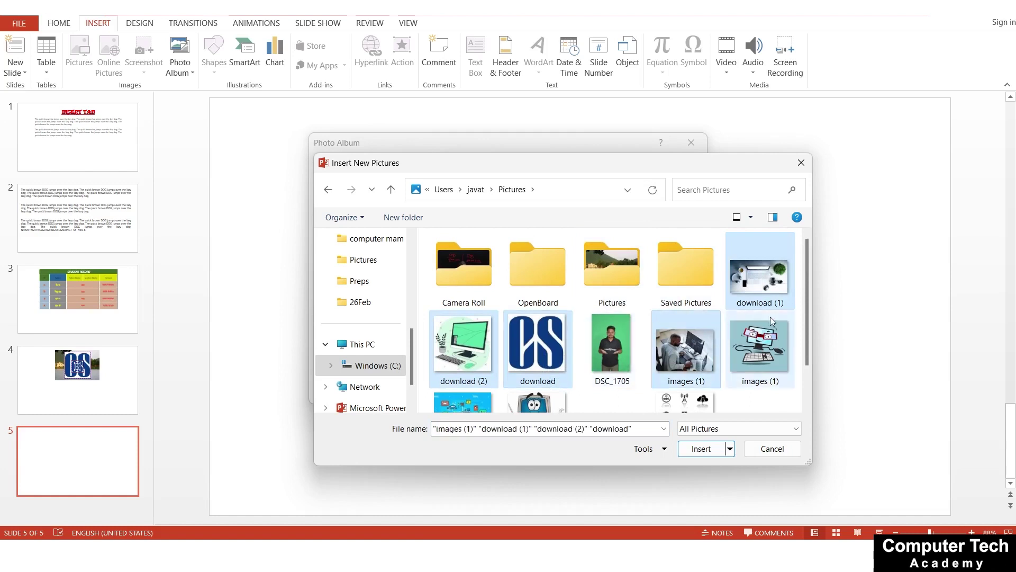
{"action": "left_click_drag", "start_coordinate": [809, 299], "coordinate": [808, 334]}
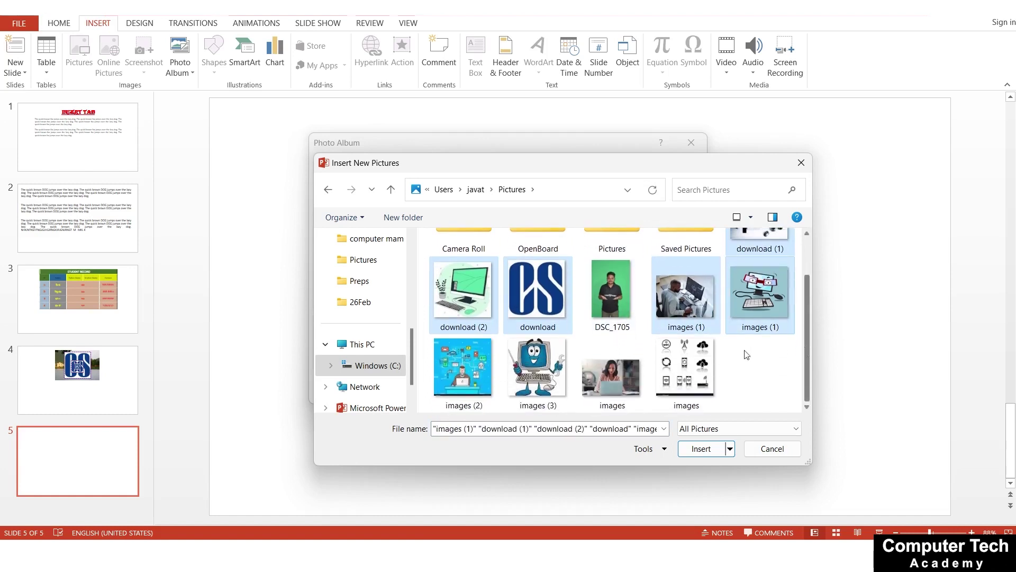
{"action": "left_click", "coordinate": [478, 367], "text": "ctrl"}
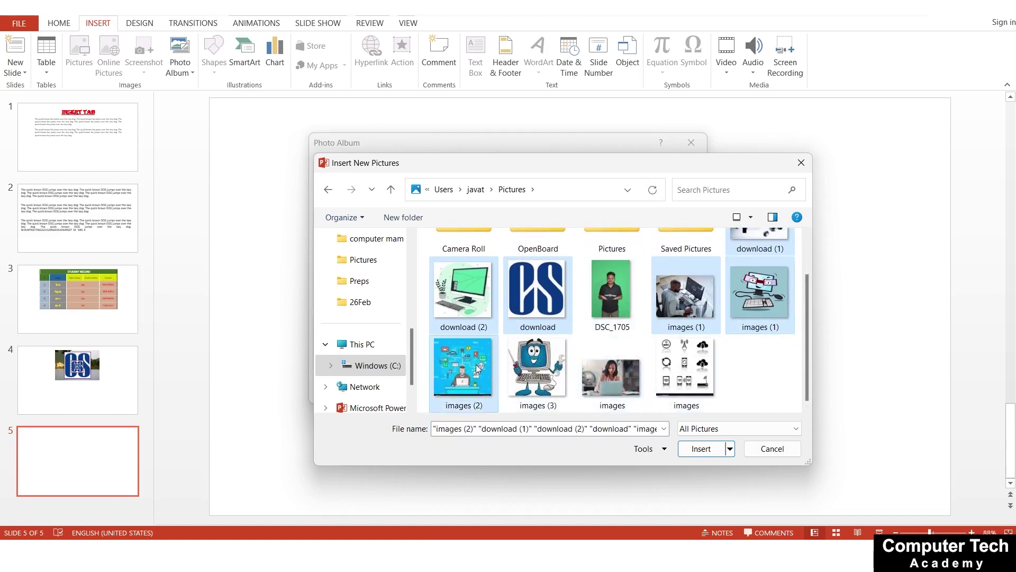
{"action": "left_click", "coordinate": [593, 363], "text": "ctrl"}
{"action": "left_click", "coordinate": [677, 363], "text": "ctrl"}
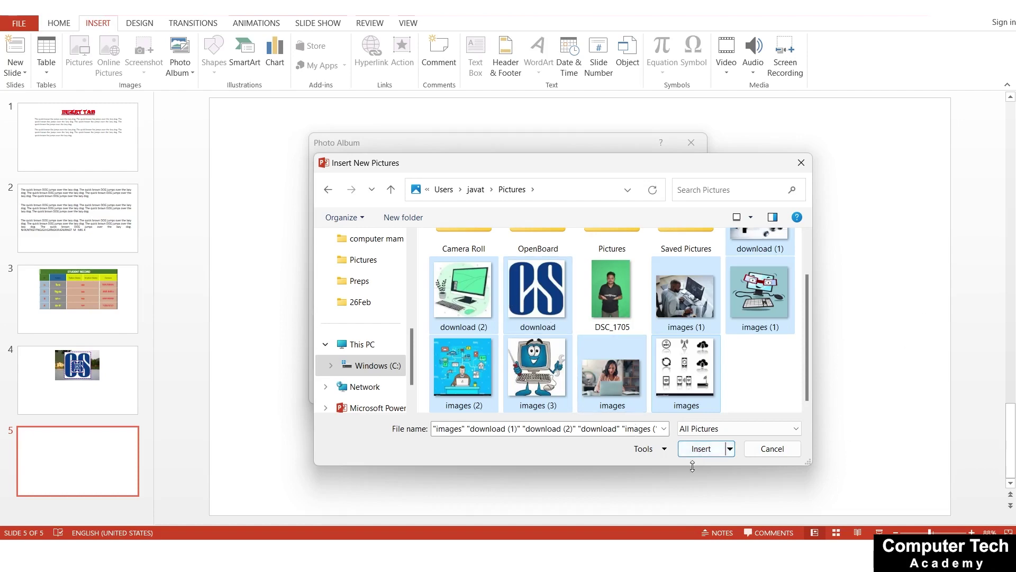
{"action": "left_click", "coordinate": [700, 450]}
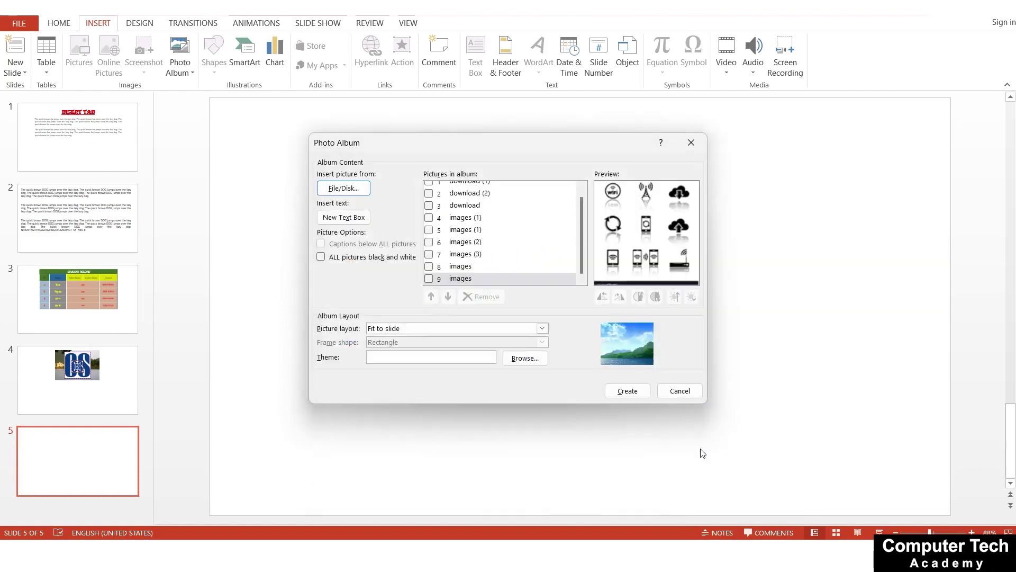
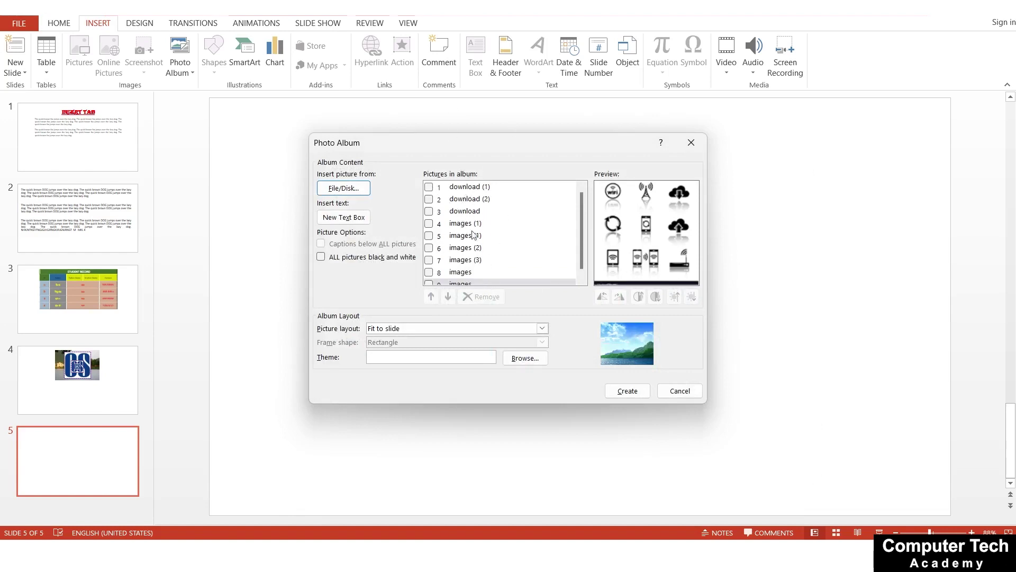
- Preview the album pictures download, download (1), download (2) and images (1)
{"action": "scroll", "coordinate": [463, 247], "scroll_direction": "down", "scroll_amount": 1}
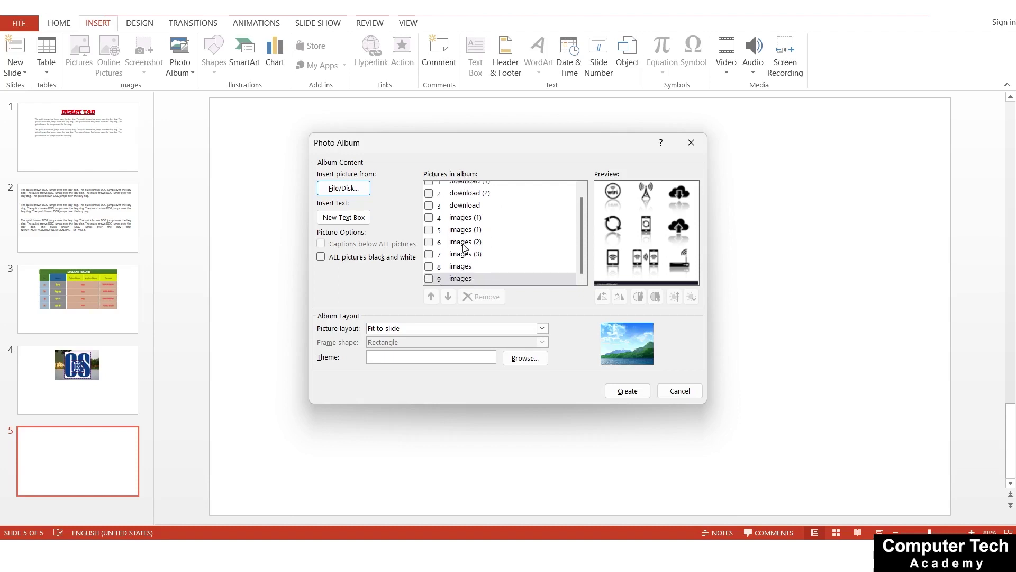
{"action": "left_click", "coordinate": [465, 245]}
{"action": "left_click", "coordinate": [464, 207]}
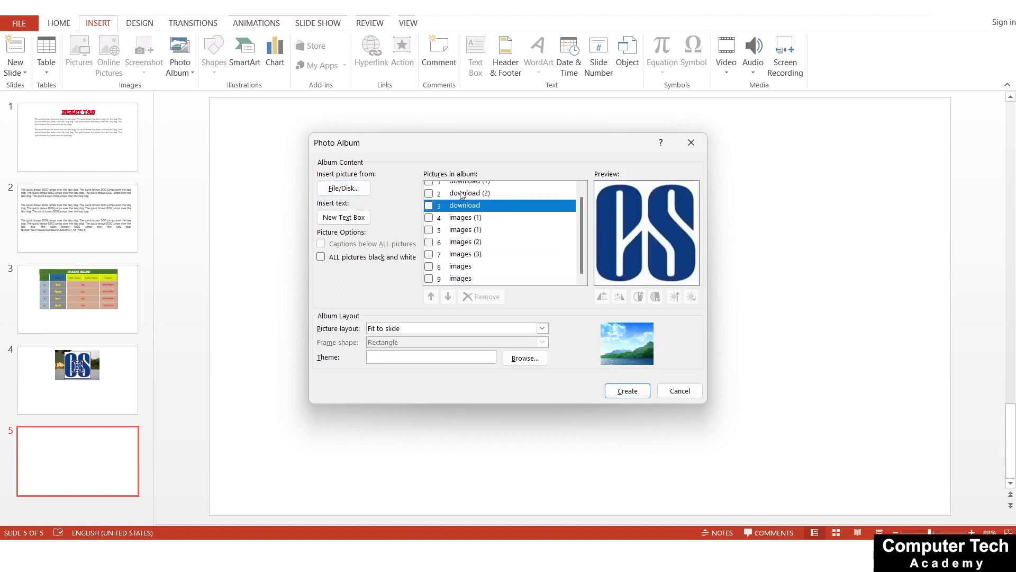
{"action": "scroll", "coordinate": [462, 196], "scroll_direction": "up", "scroll_amount": 1}
{"action": "left_click", "coordinate": [462, 190]}
{"action": "left_click", "coordinate": [465, 199]}
{"action": "left_click", "coordinate": [468, 212]}
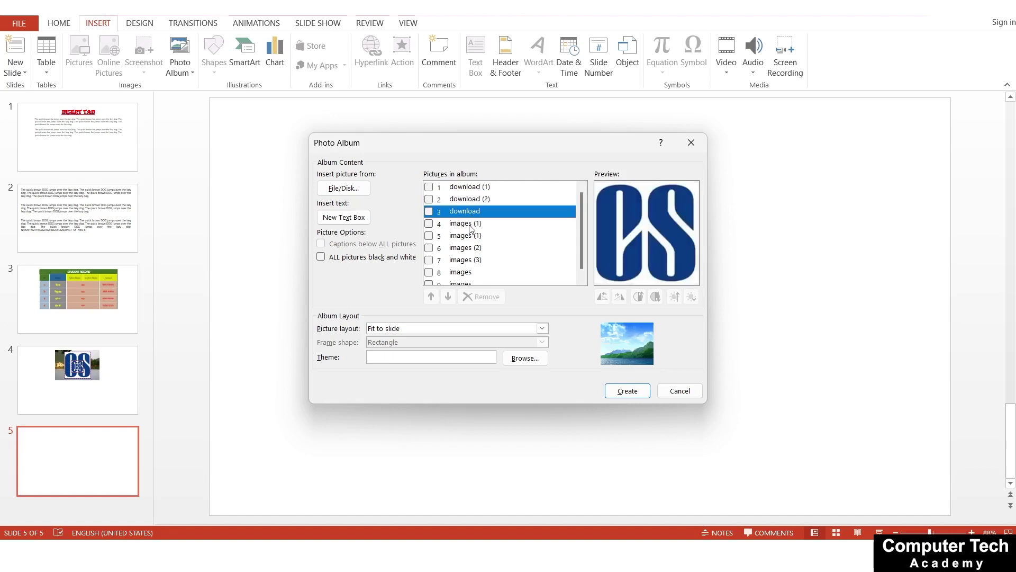
{"action": "left_click", "coordinate": [472, 236]}
{"action": "left_click", "coordinate": [481, 186]}
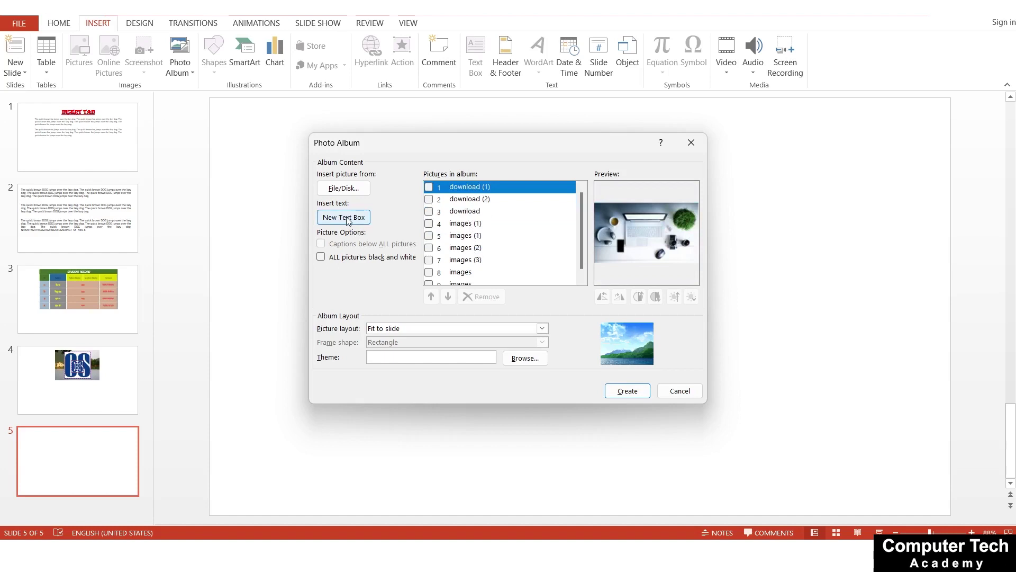
- Add a Text Box entry to the album, then remove it again
{"action": "left_click", "coordinate": [347, 220]}
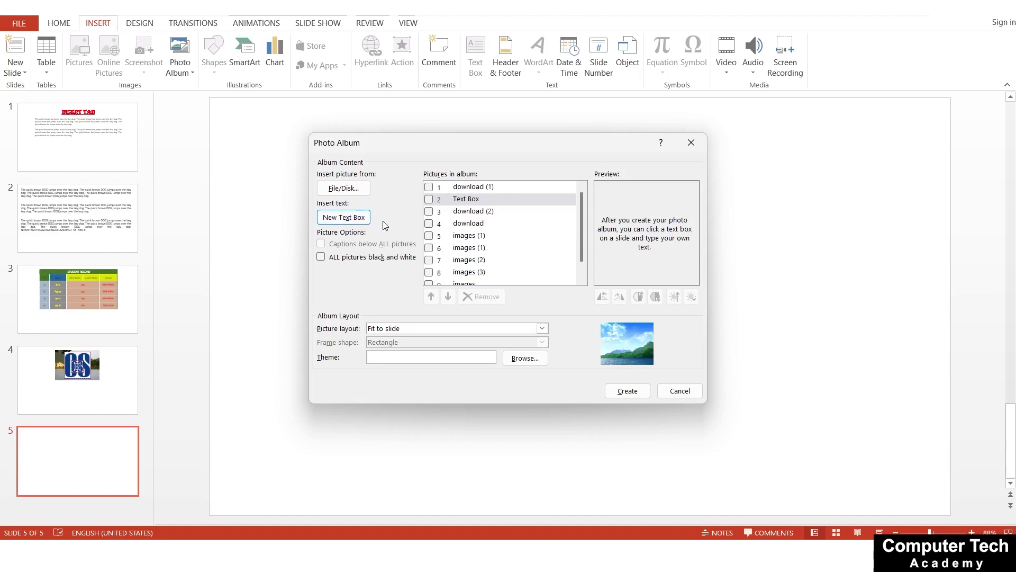
{"action": "left_click", "coordinate": [452, 203]}
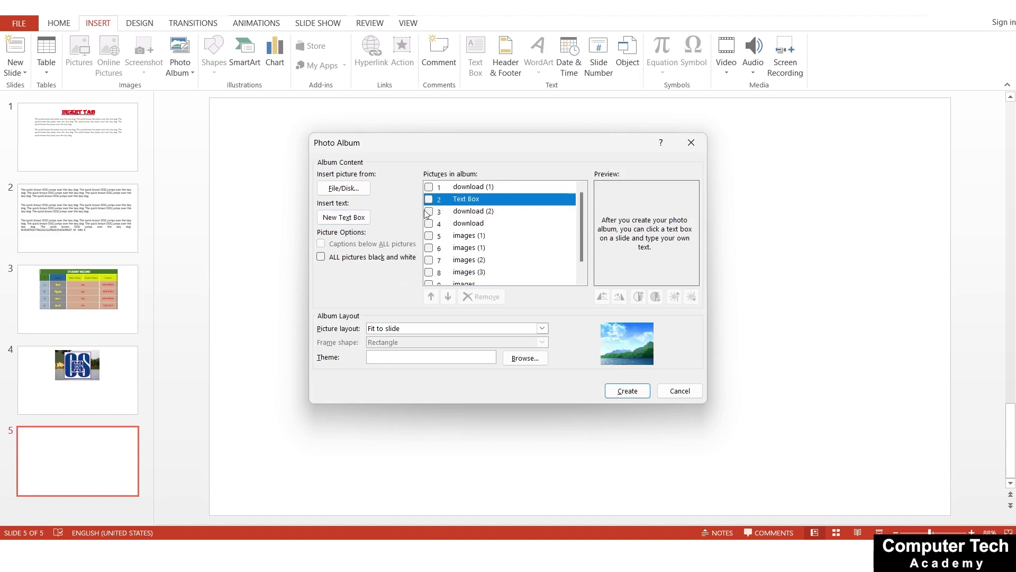
{"action": "left_click", "coordinate": [429, 200]}
{"action": "left_click", "coordinate": [474, 298]}
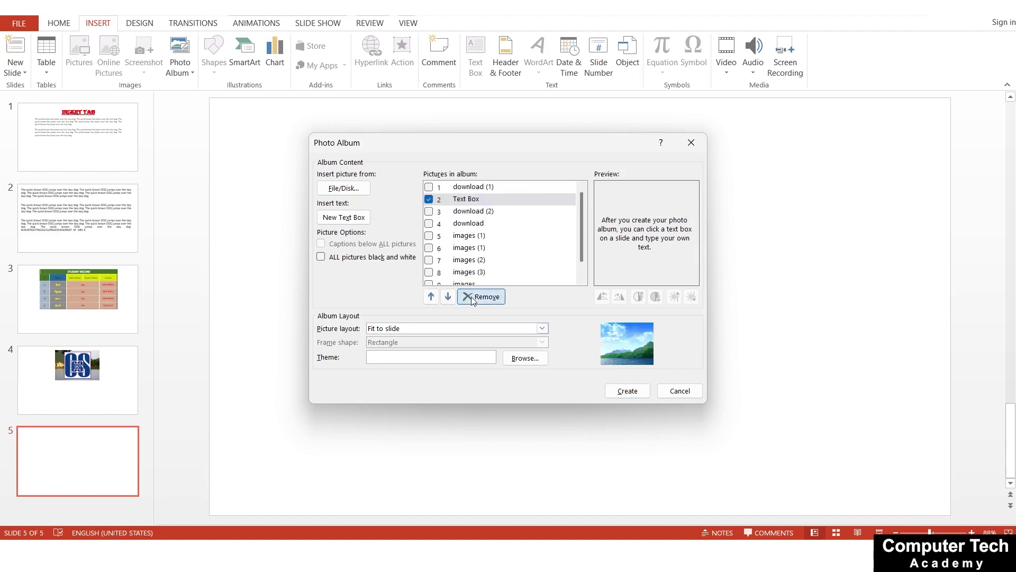
- Move download (2) to first place in the album, then toggle the black-and-white option
{"action": "left_click", "coordinate": [450, 204]}
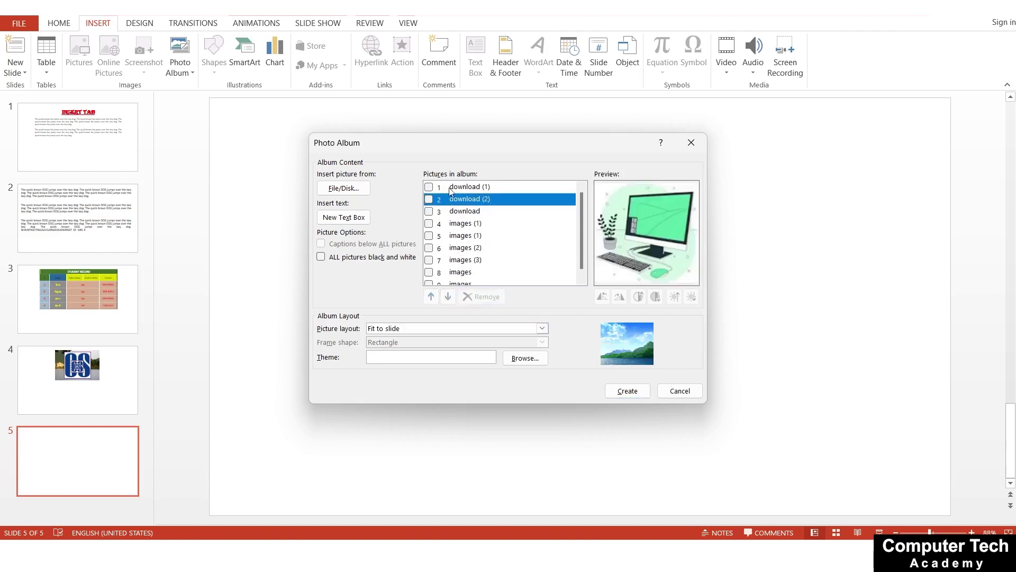
{"action": "left_click", "coordinate": [451, 191]}
{"action": "left_click", "coordinate": [453, 199]}
{"action": "left_click", "coordinate": [429, 200]}
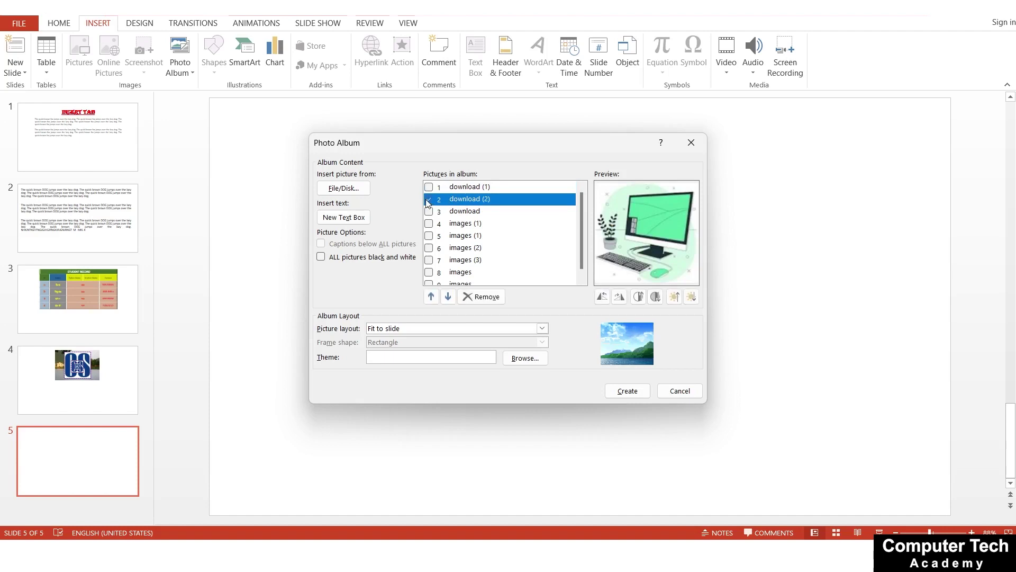
{"action": "left_click", "coordinate": [432, 296]}
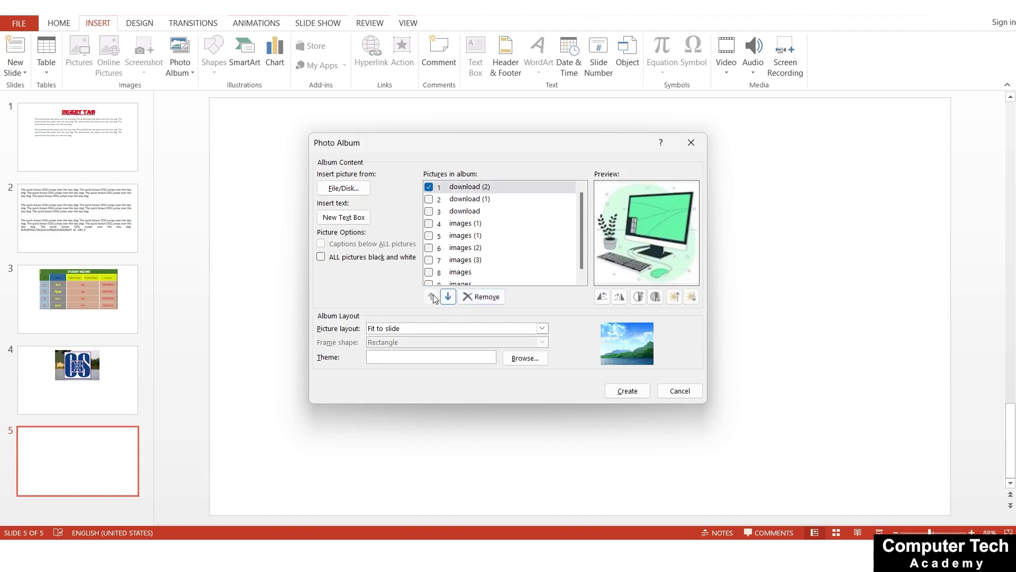
{"action": "left_click", "coordinate": [429, 188]}
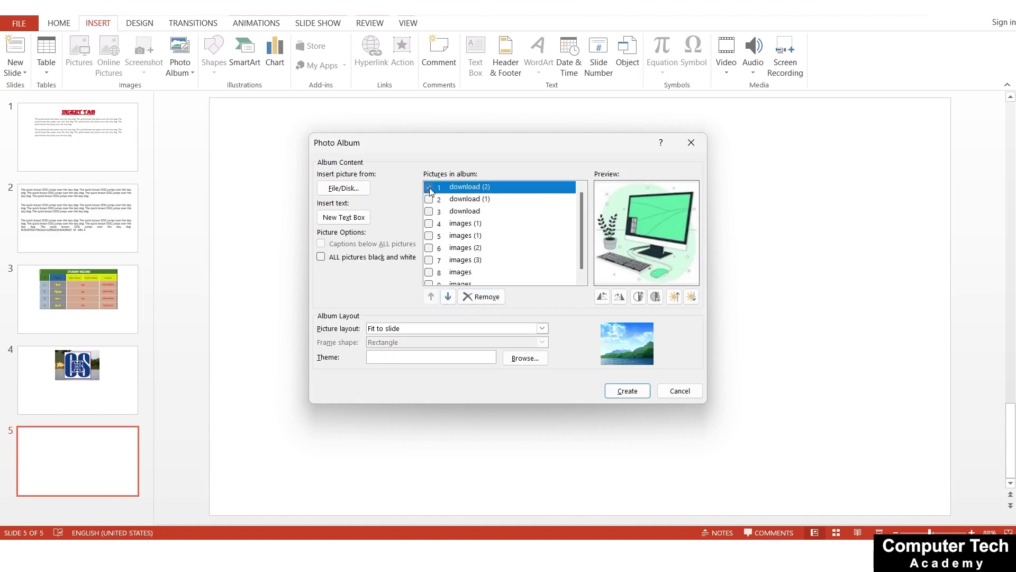
{"action": "left_click", "coordinate": [324, 260]}
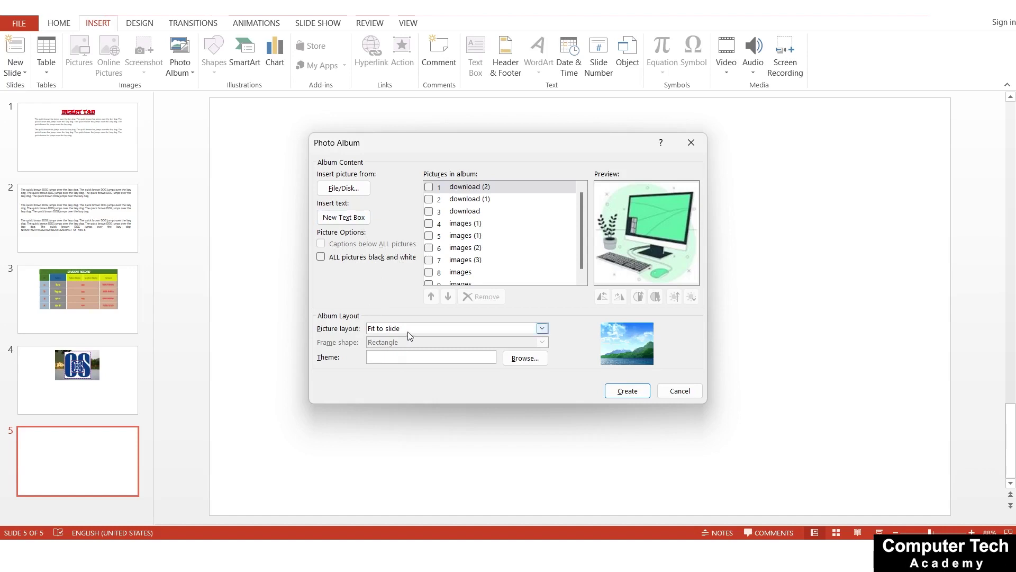
- Try the Fit to slide and 1 picture layouts for the album
{"action": "left_click", "coordinate": [430, 329]}
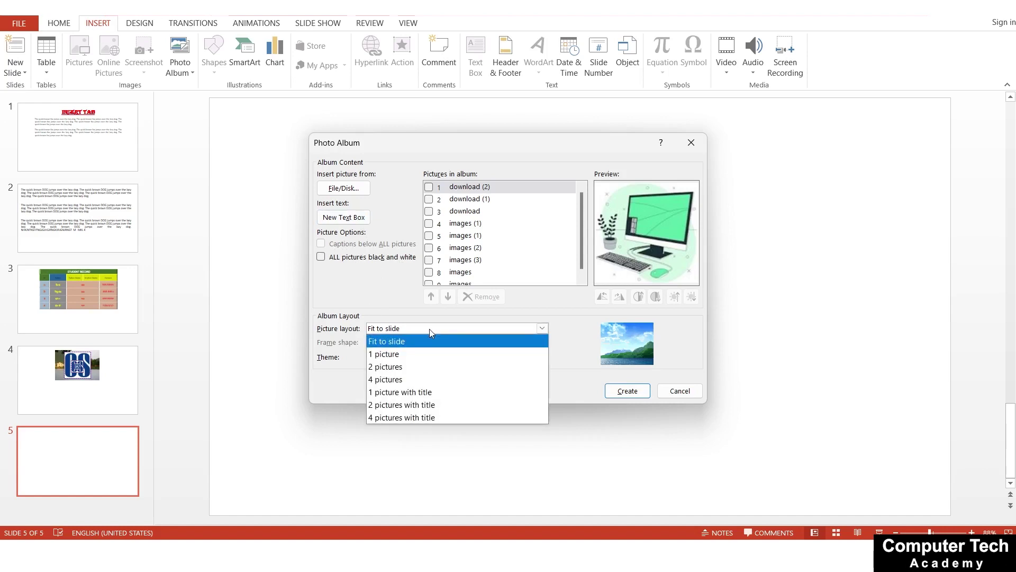
{"action": "left_click", "coordinate": [393, 341]}
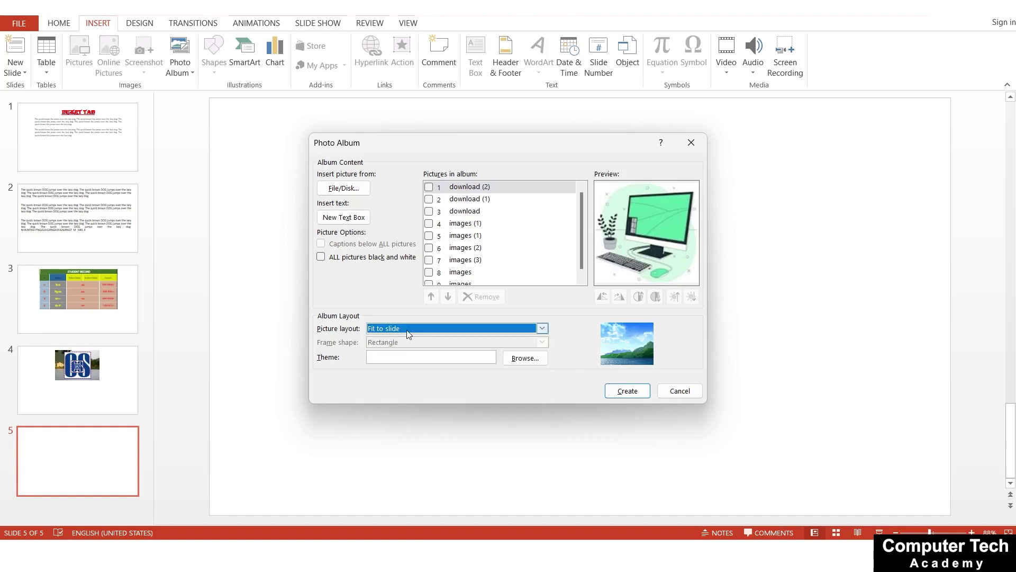
{"action": "left_click", "coordinate": [408, 329]}
{"action": "left_click", "coordinate": [400, 352]}
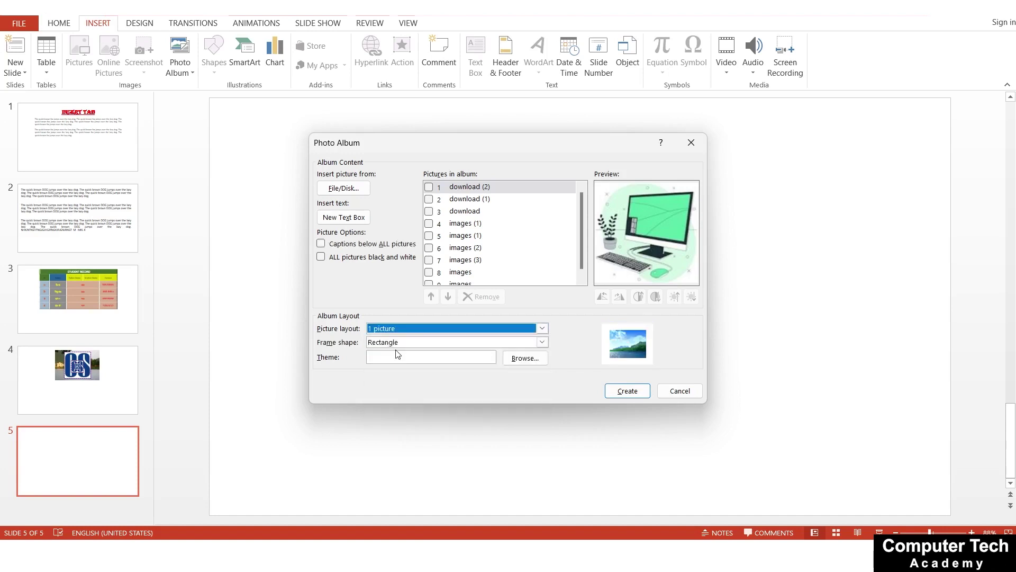
{"action": "left_click", "coordinate": [423, 333]}
{"action": "left_click", "coordinate": [426, 342]}
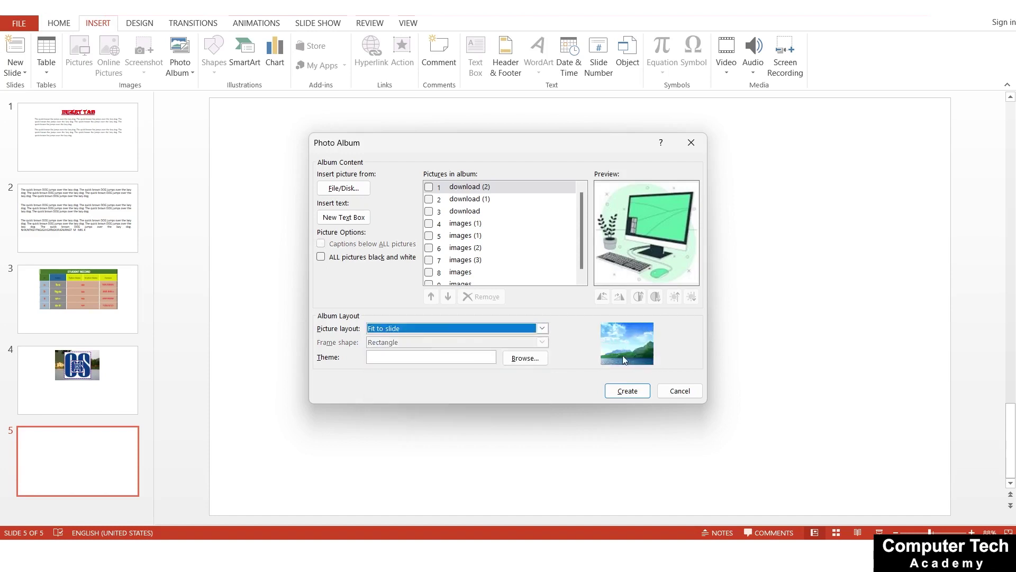
{"action": "left_click", "coordinate": [542, 328]}
{"action": "left_click", "coordinate": [435, 355]}
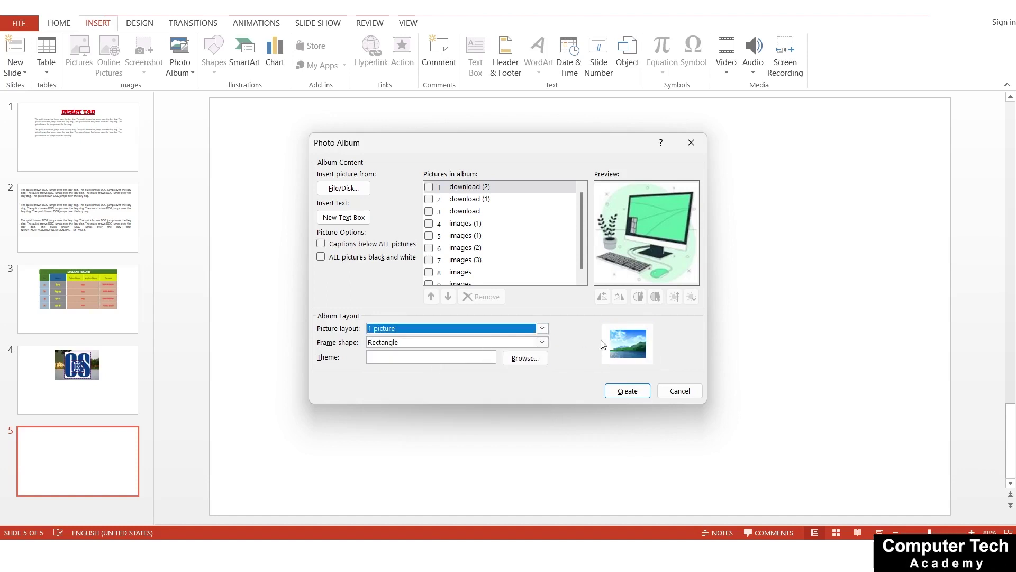
- Try 2 pictures, 4 pictures and 1 picture with title, settling on 2 pictures with title
{"action": "left_click", "coordinate": [481, 333]}
{"action": "left_click", "coordinate": [423, 366]}
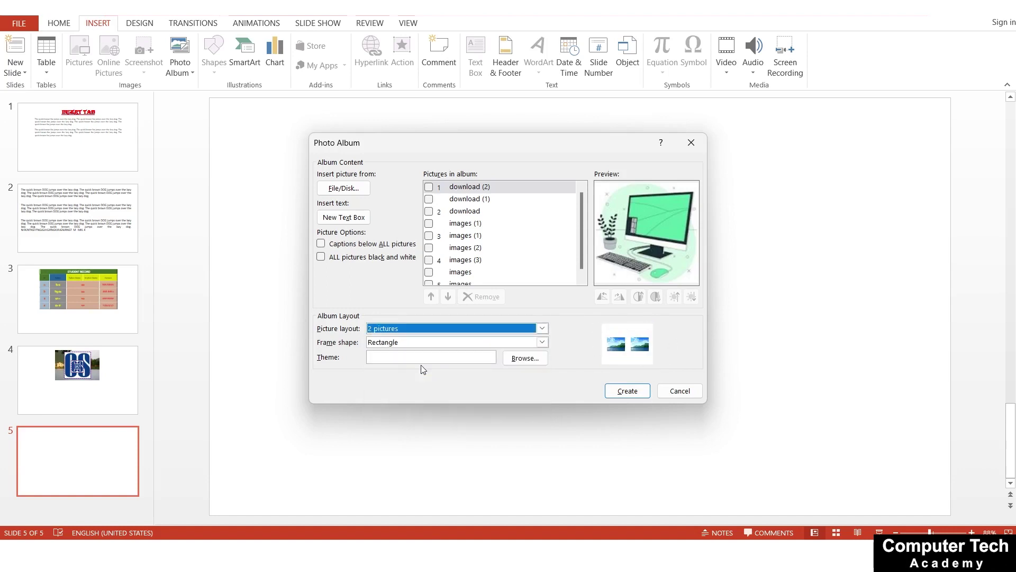
{"action": "left_click", "coordinate": [430, 328]}
{"action": "left_click", "coordinate": [380, 379]}
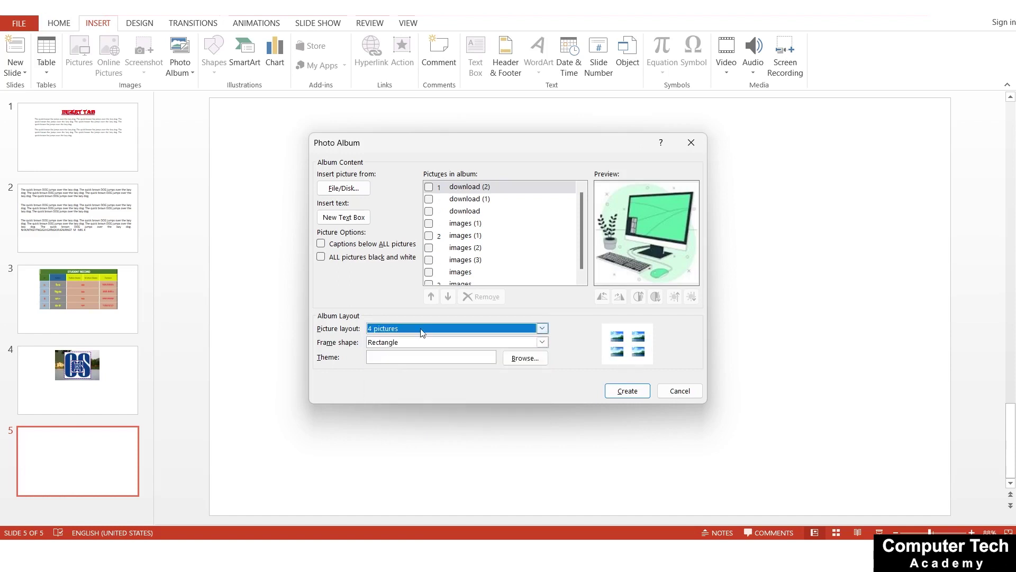
{"action": "left_click", "coordinate": [422, 329]}
{"action": "left_click", "coordinate": [404, 395]}
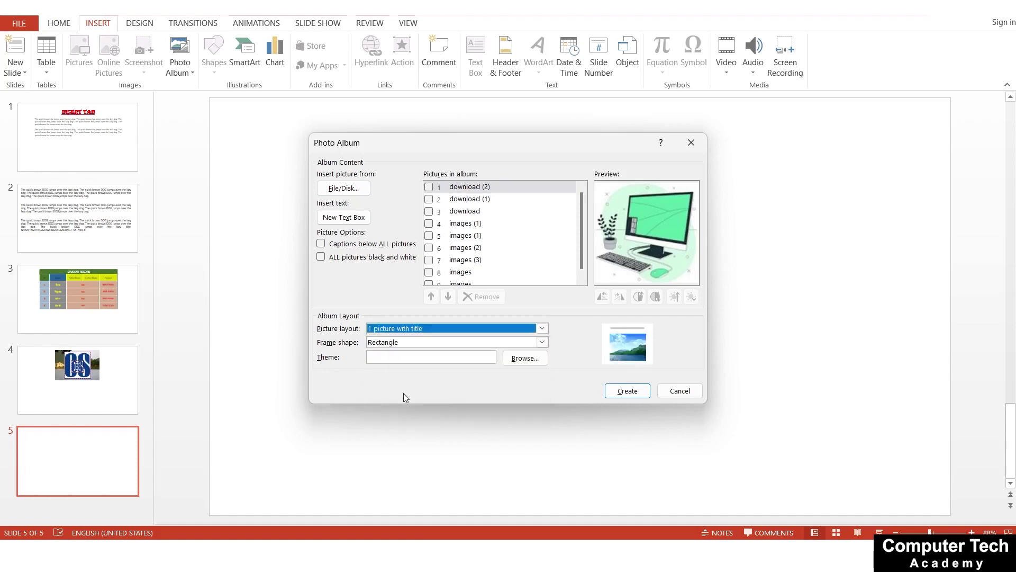
{"action": "left_click", "coordinate": [424, 329]}
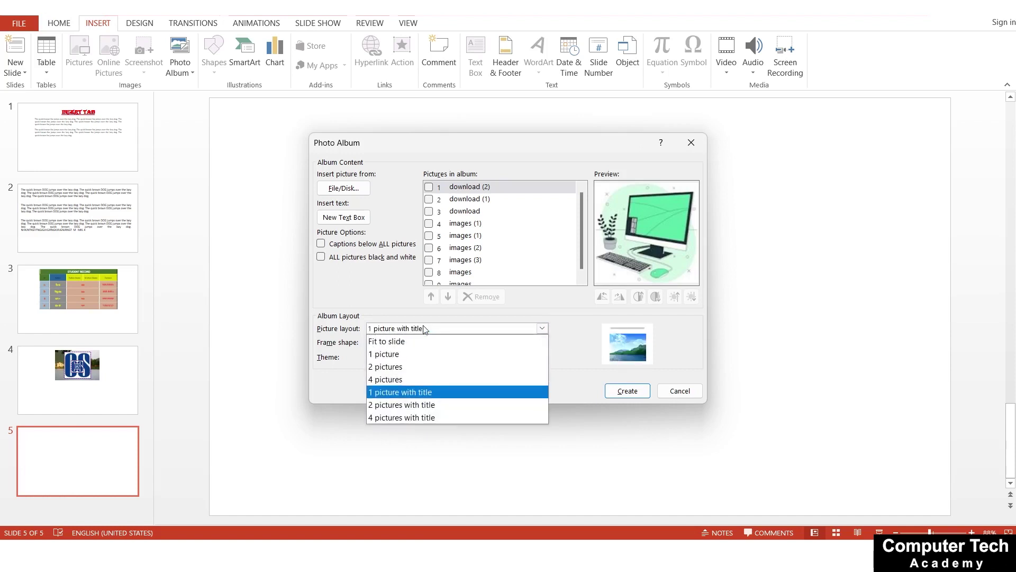
{"action": "left_click", "coordinate": [424, 405]}
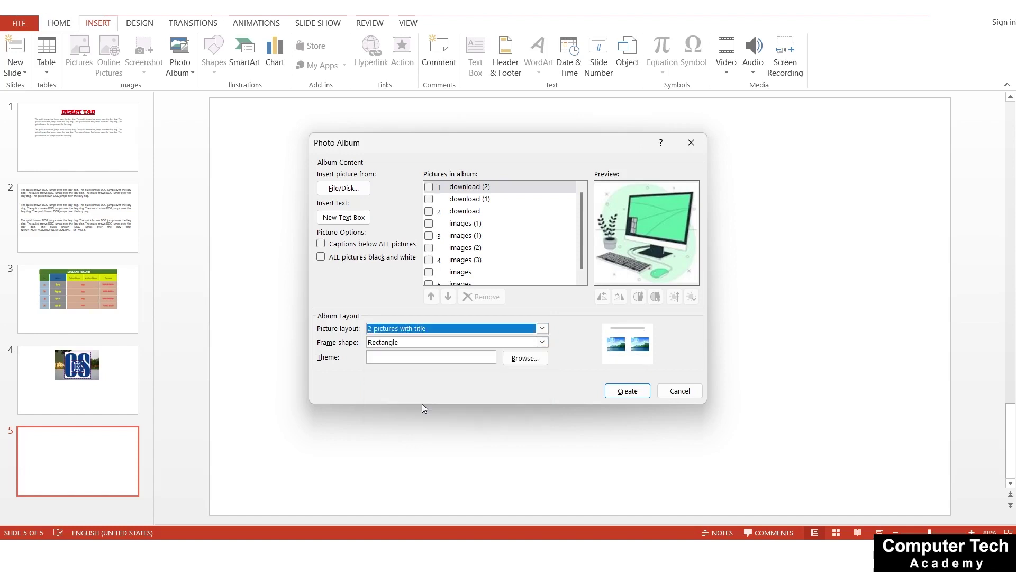
{"action": "left_click", "coordinate": [411, 328]}
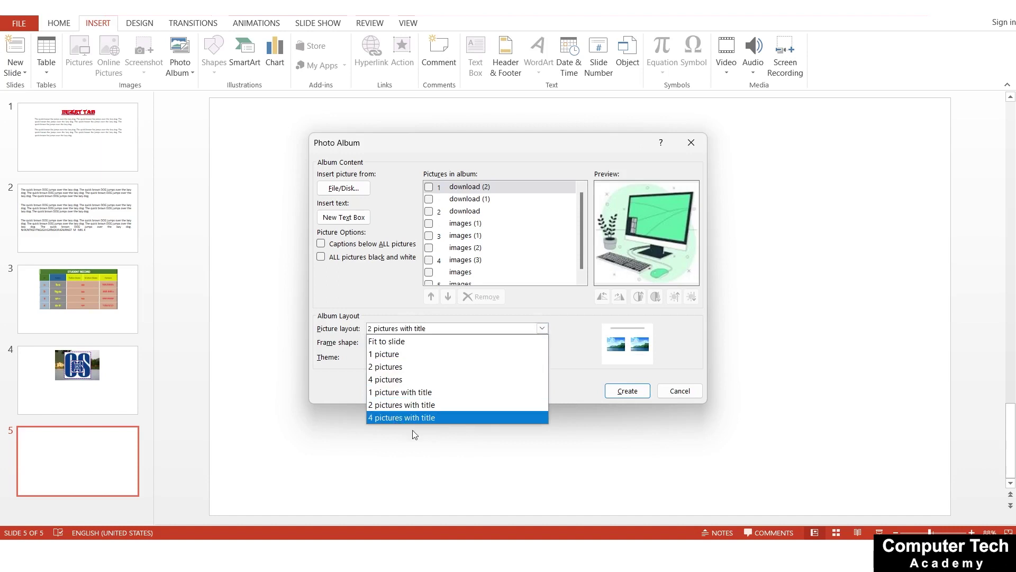
{"action": "left_click", "coordinate": [411, 408]}
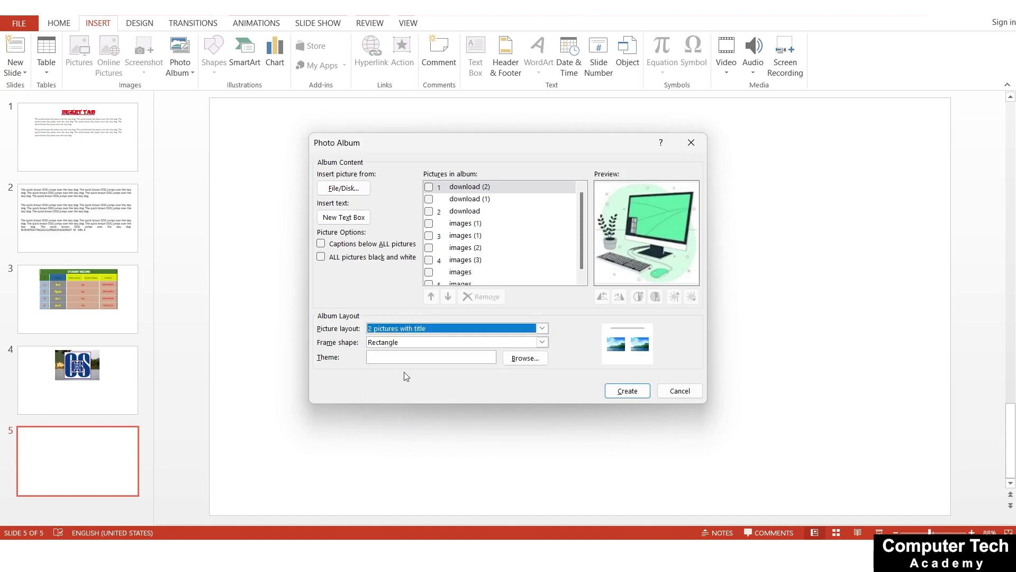
- Browse the frame shapes and try Simple Frame, White
{"action": "left_click", "coordinate": [418, 342]}
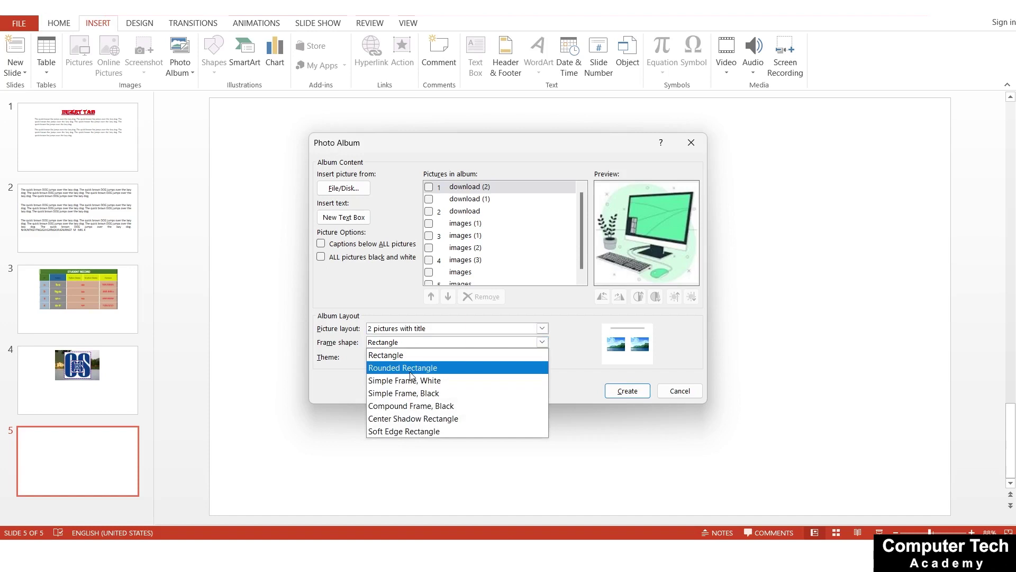
{"action": "left_click", "coordinate": [411, 373]}
{"action": "left_click", "coordinate": [422, 344]}
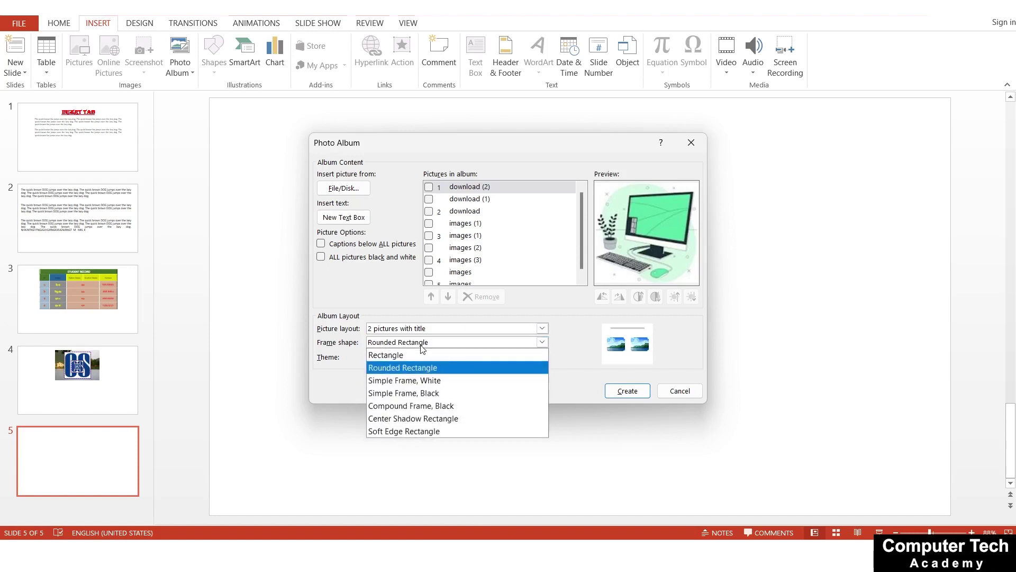
{"action": "left_click", "coordinate": [410, 368]}
{"action": "left_click", "coordinate": [415, 342]}
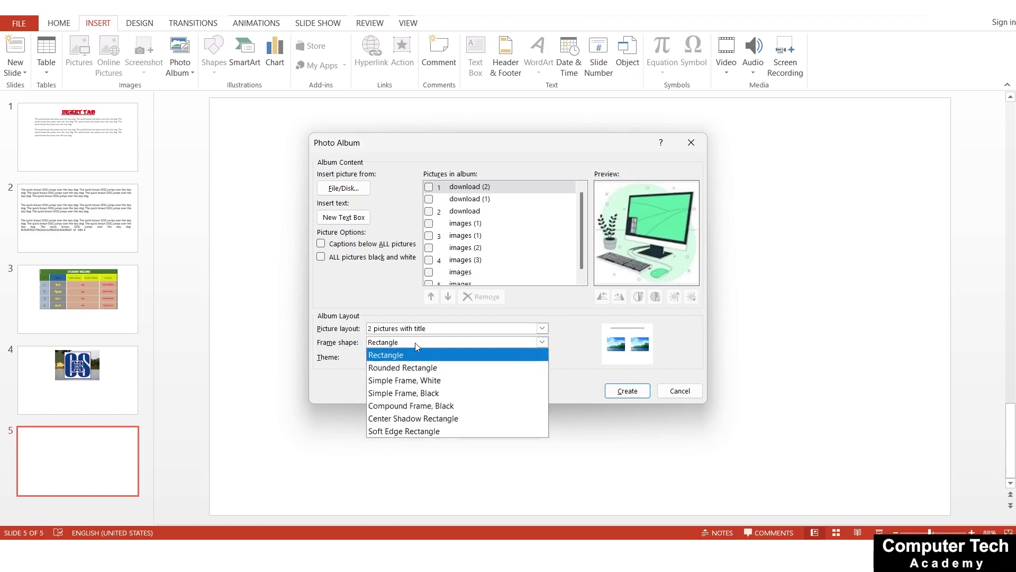
{"action": "left_click", "coordinate": [411, 382]}
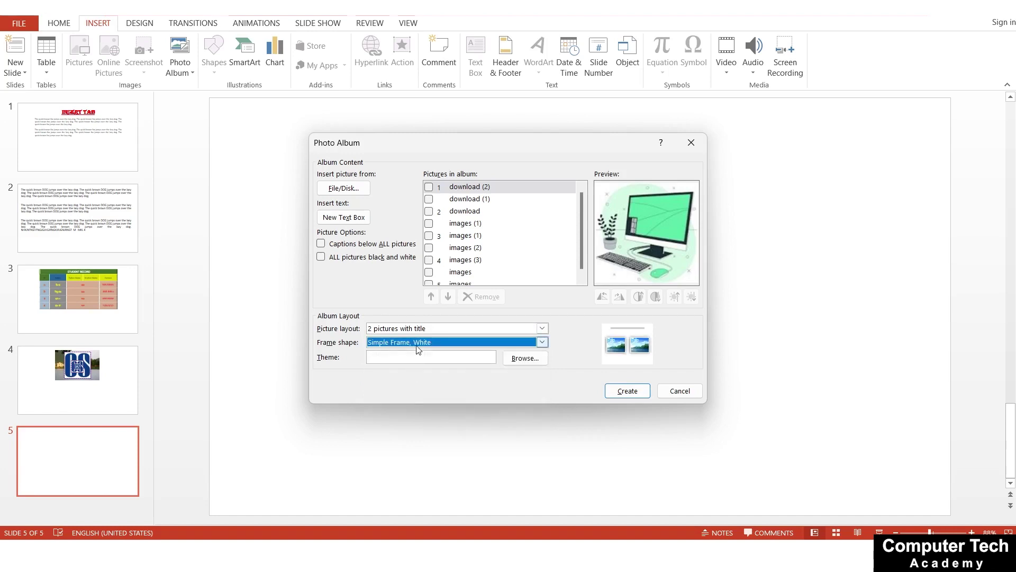
{"action": "left_click", "coordinate": [415, 344]}
{"action": "left_click", "coordinate": [412, 381]}
- Try Compound Frame, Black and Center Shadow Rectangle, then choose Rounded Rectangle frames
{"action": "left_click", "coordinate": [421, 343]}
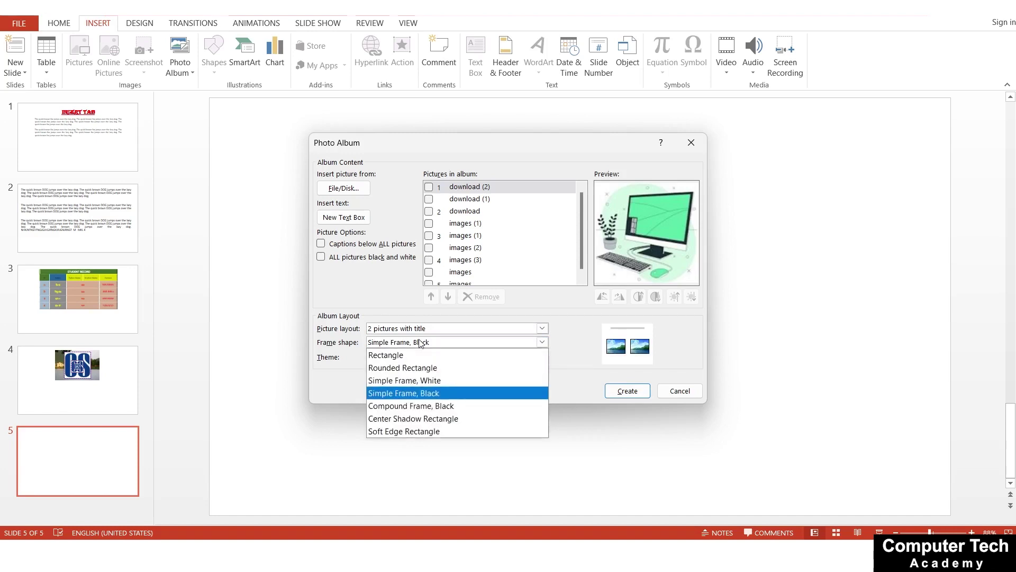
{"action": "left_click", "coordinate": [429, 404]}
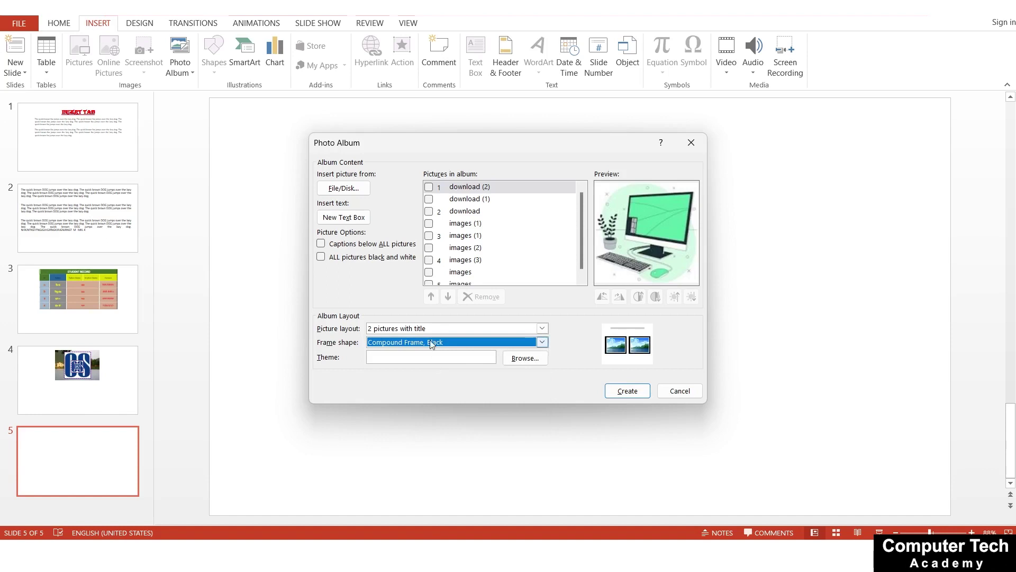
{"action": "left_click", "coordinate": [430, 342]}
{"action": "left_click", "coordinate": [424, 417]}
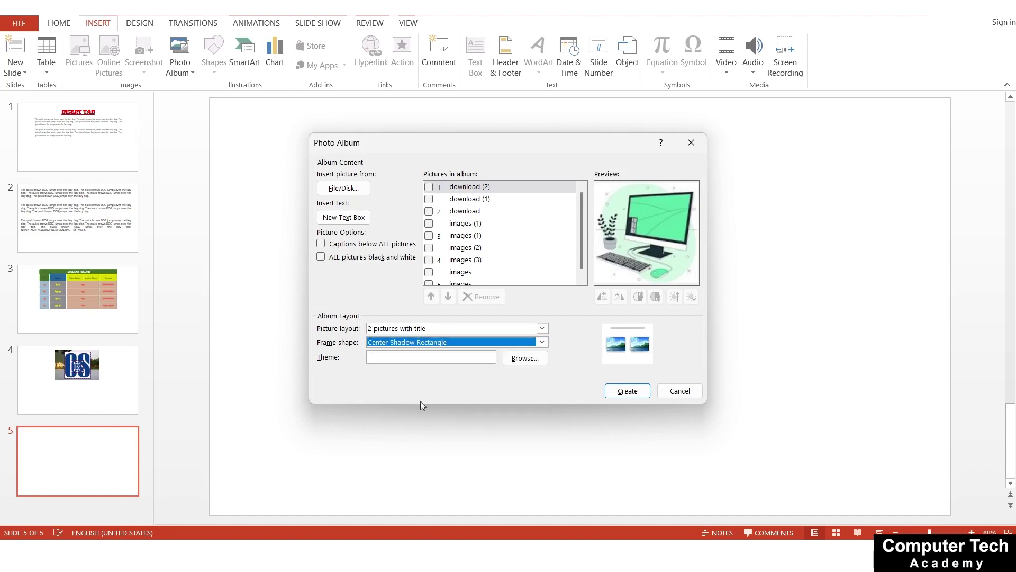
{"action": "left_click", "coordinate": [414, 343]}
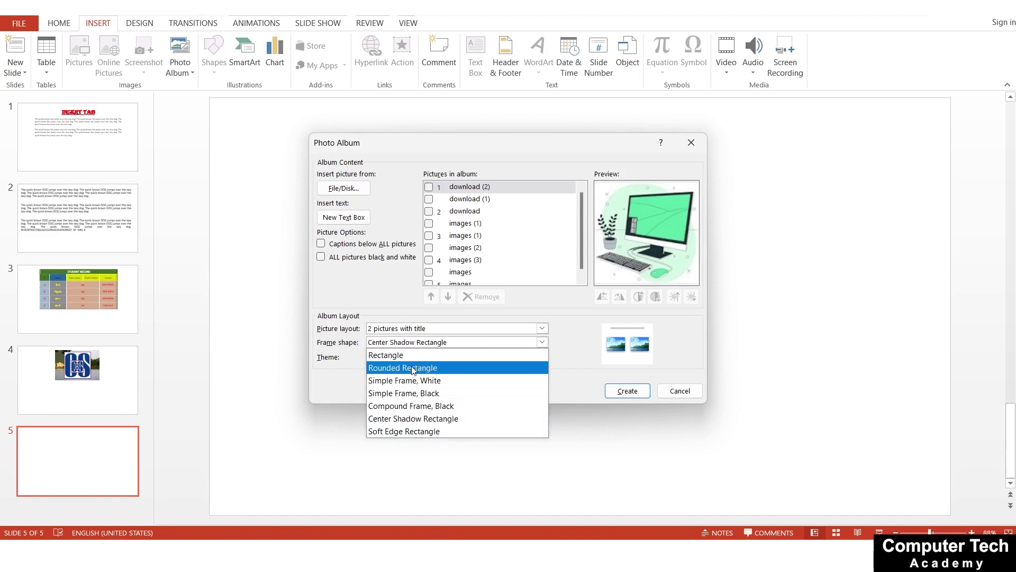
{"action": "left_click", "coordinate": [414, 369]}
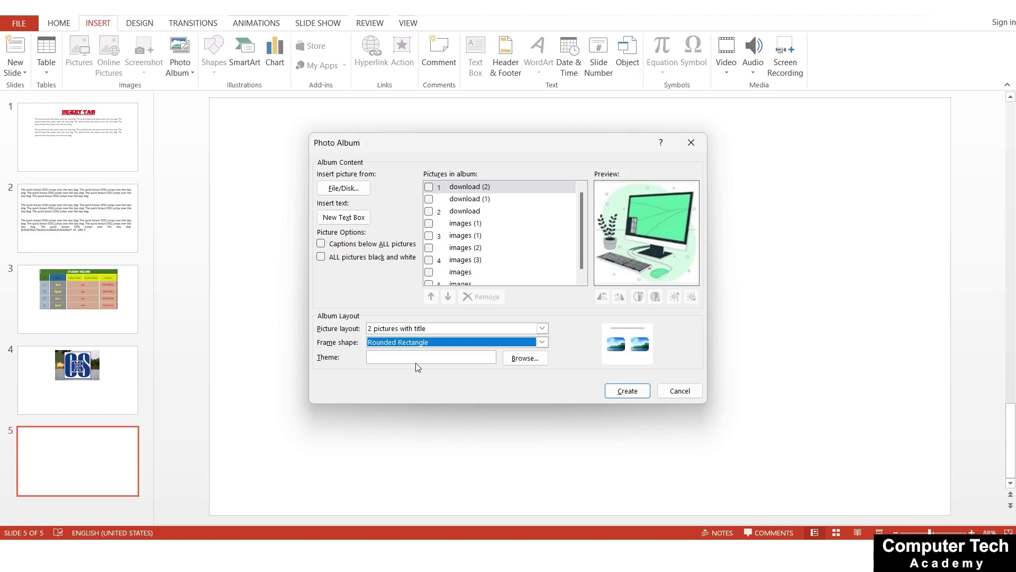
- Pick the Slice theme from the Choose Theme dialog for the album
{"action": "left_click", "coordinate": [515, 360]}
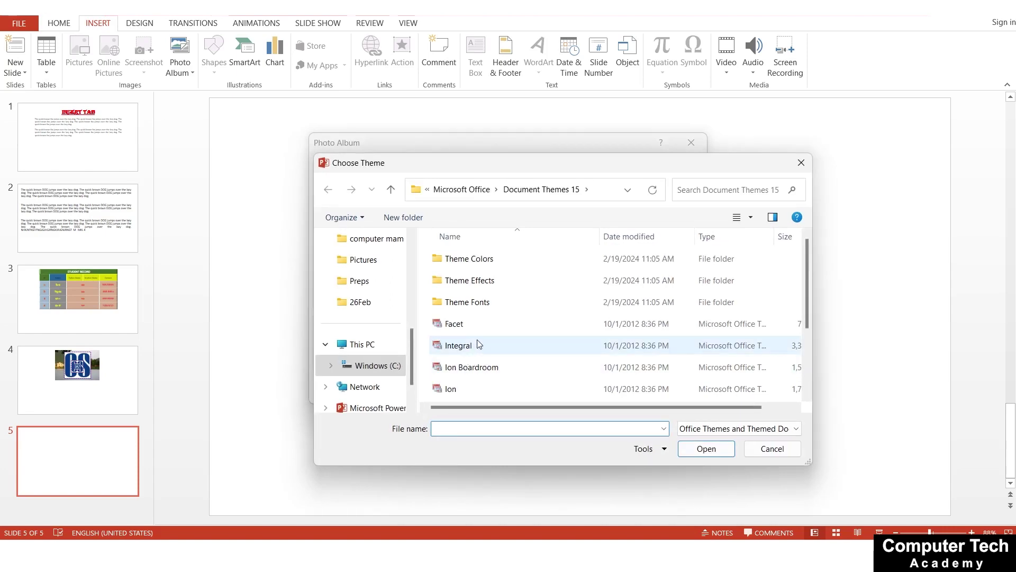
{"action": "scroll", "coordinate": [479, 344], "scroll_direction": "down", "scroll_amount": 2}
{"action": "left_click", "coordinate": [458, 371]}
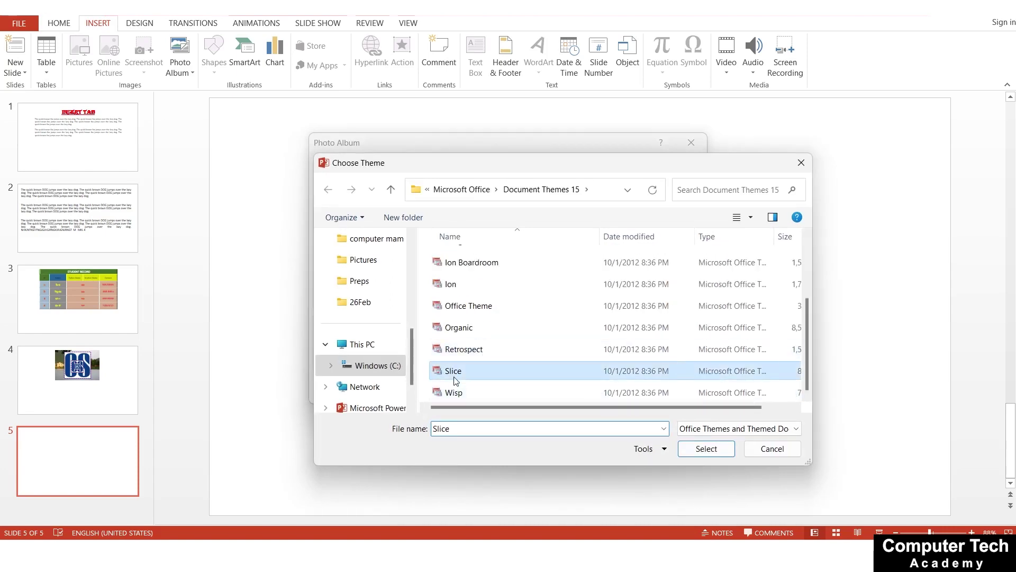
{"action": "left_click", "coordinate": [707, 449]}
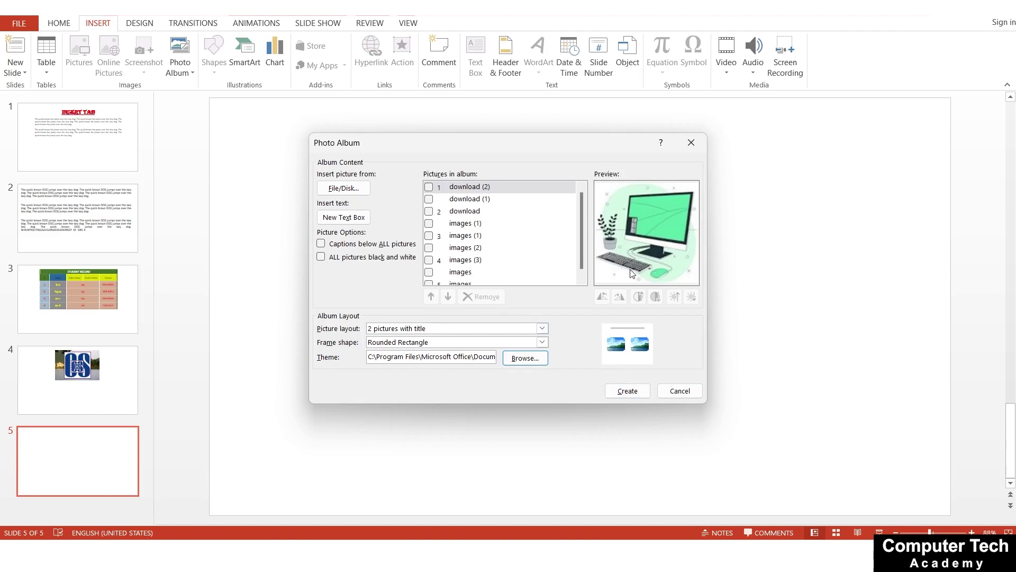
- Select download (2), rotate it counter-clockwise, then rotate it back upright
{"action": "left_click", "coordinate": [429, 188]}
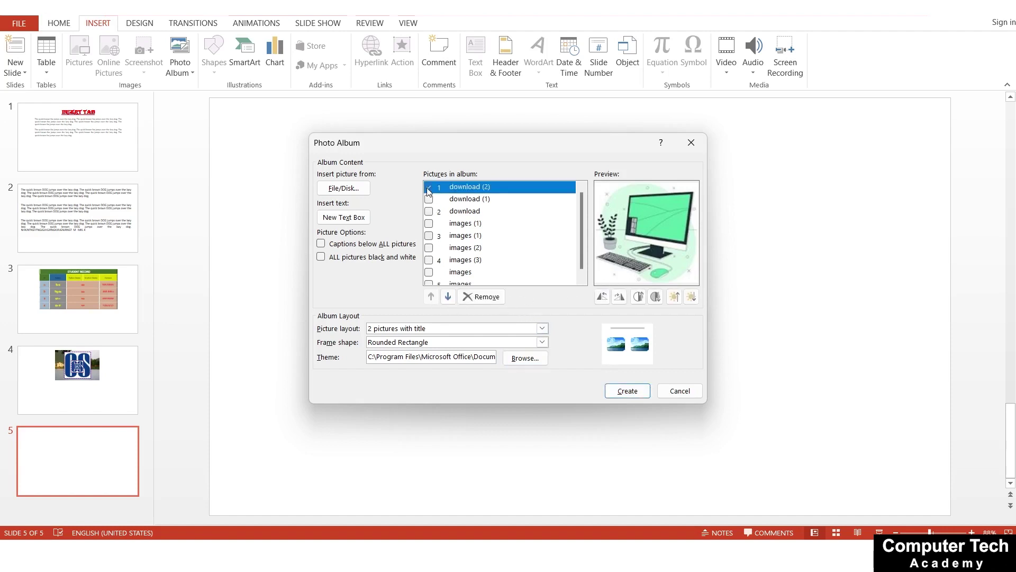
{"action": "left_click", "coordinate": [429, 188]}
{"action": "left_click", "coordinate": [429, 188]}
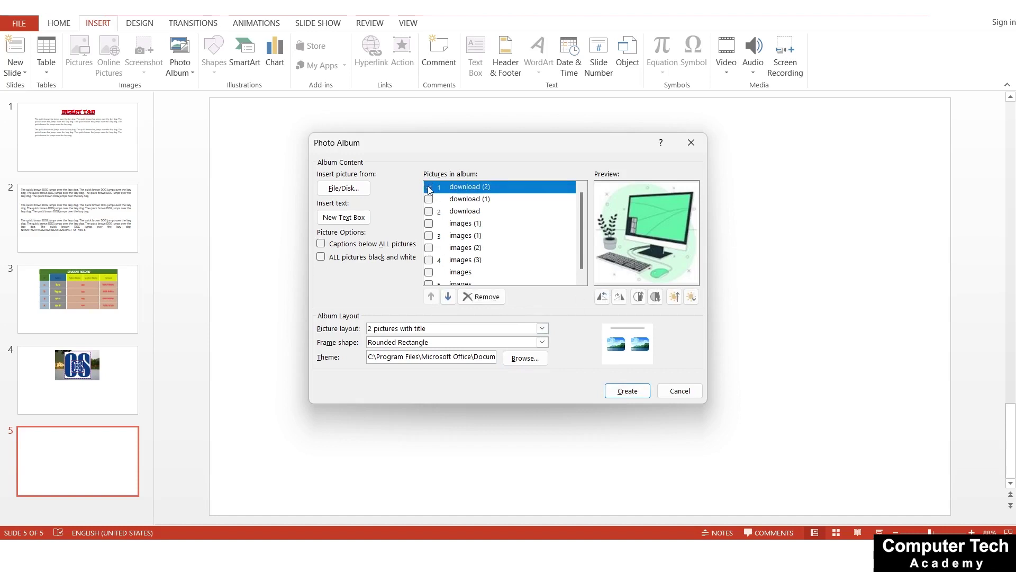
{"action": "left_click", "coordinate": [601, 296]}
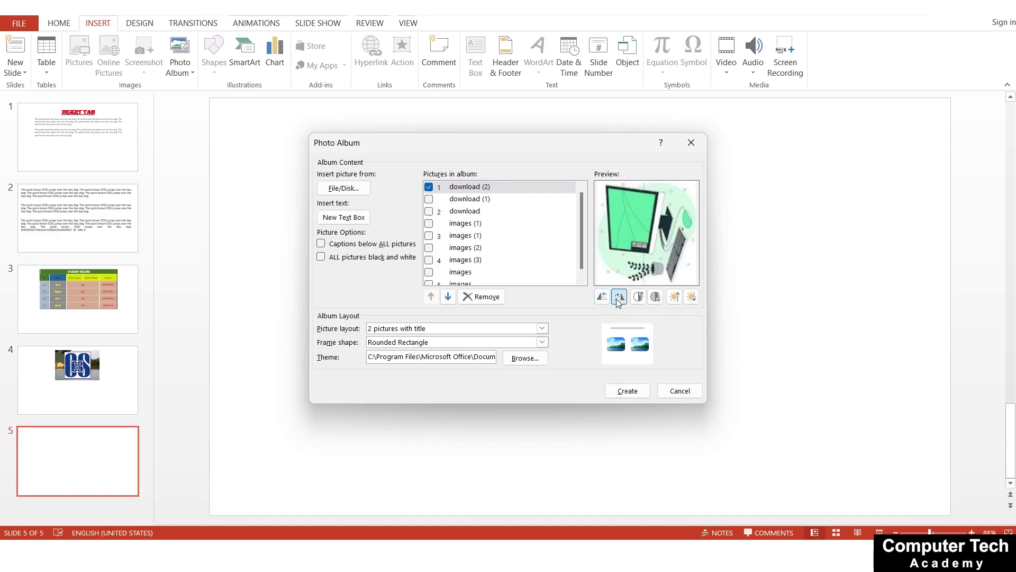
{"action": "left_click", "coordinate": [617, 299]}
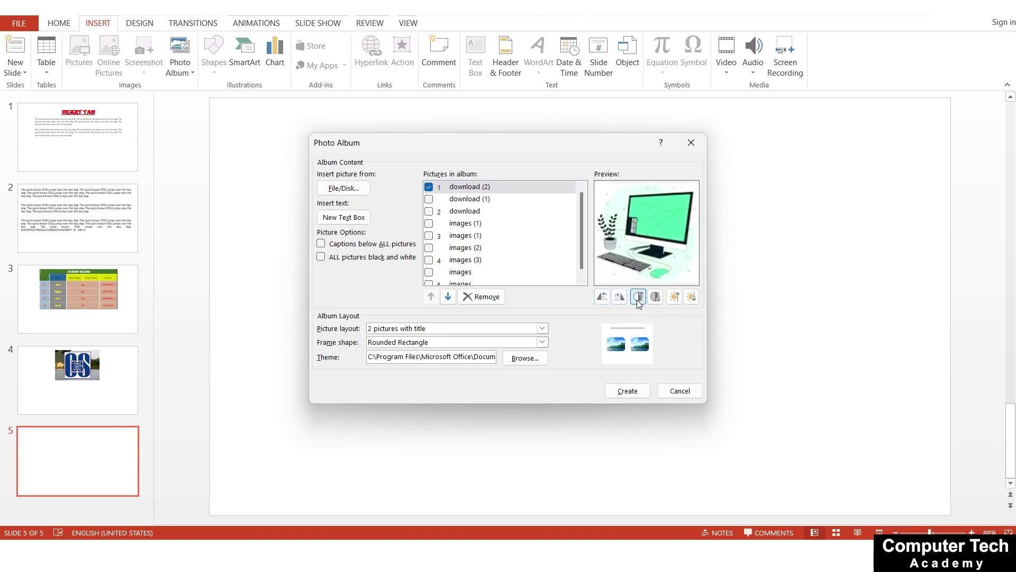
- Brighten then darken the picture, and create the photo album presentation
{"action": "left_click", "coordinate": [674, 297]}
{"action": "left_click", "coordinate": [690, 301]}
{"action": "left_click", "coordinate": [690, 301]}
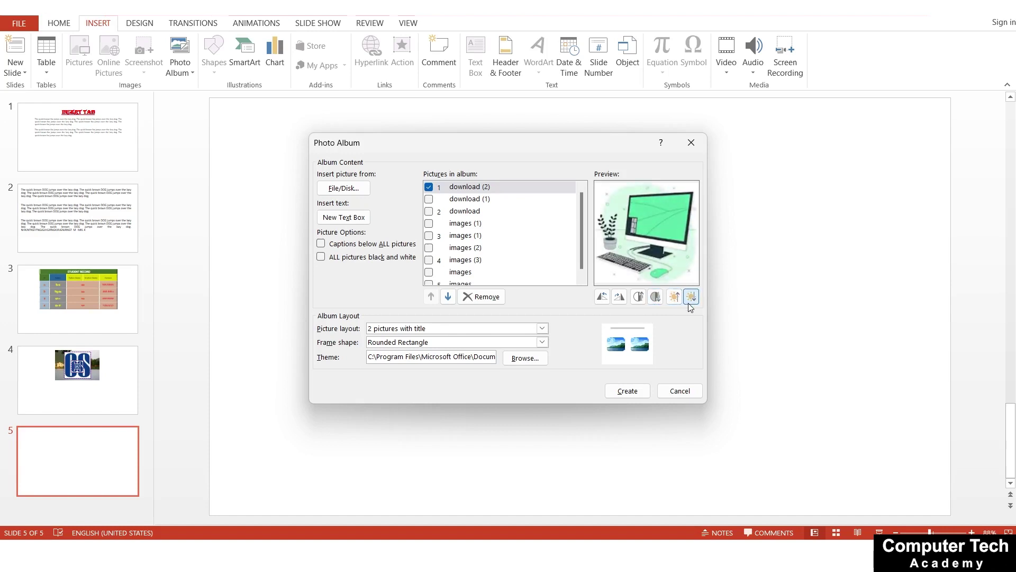
{"action": "left_click", "coordinate": [690, 300]}
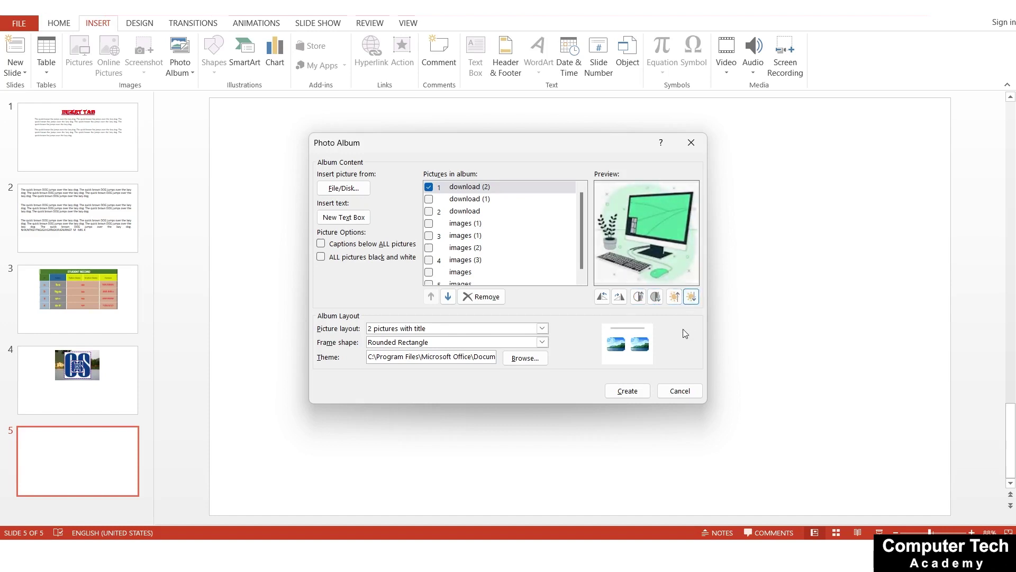
{"action": "left_click", "coordinate": [635, 392]}
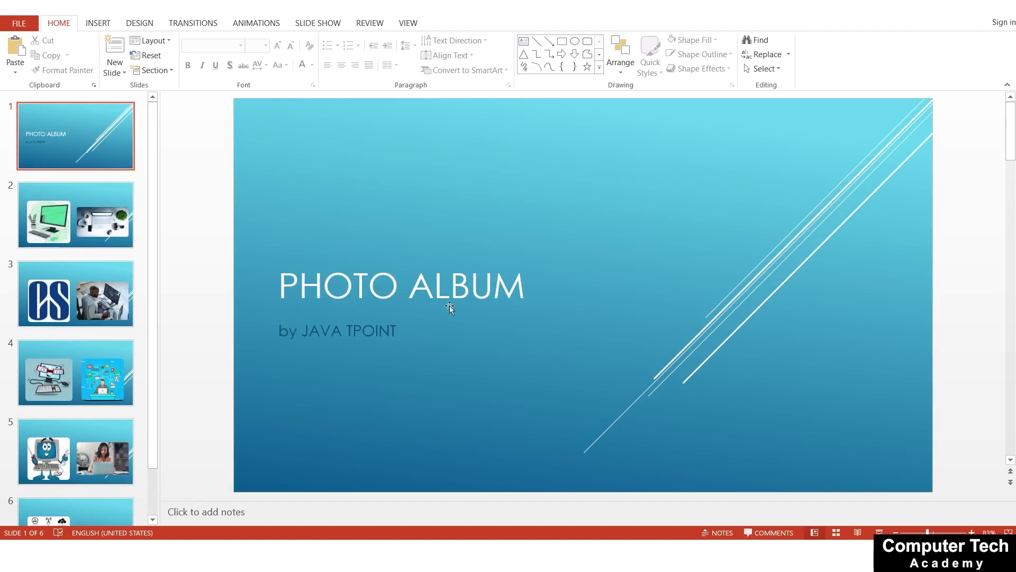
- Replace JAVA TPOINT in the title slide subtitle with XYZ
{"action": "left_click", "coordinate": [363, 350]}
{"action": "left_click_drag", "start_coordinate": [398, 331], "coordinate": [324, 327]}
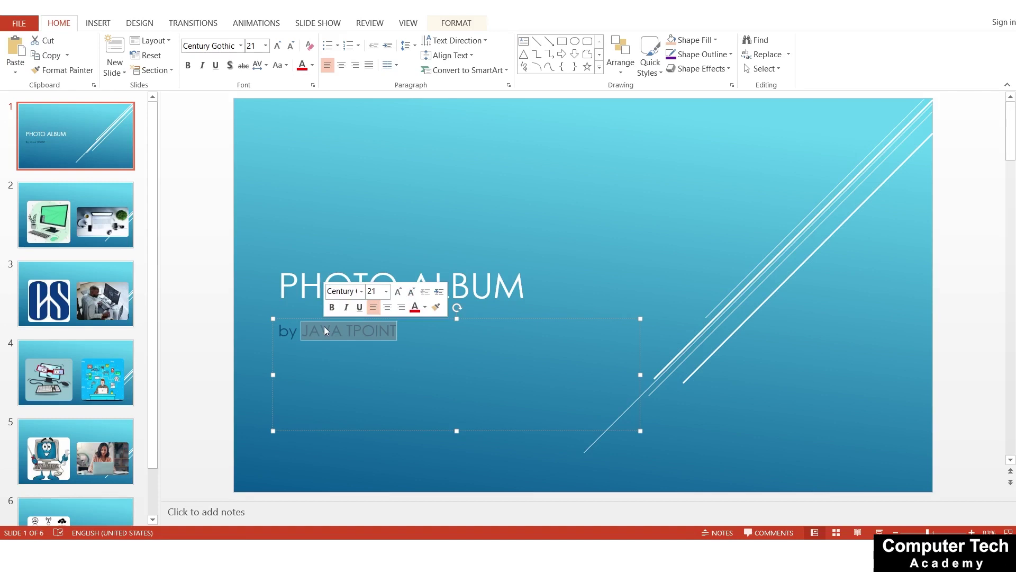
{"action": "type", "text": "xyz"}
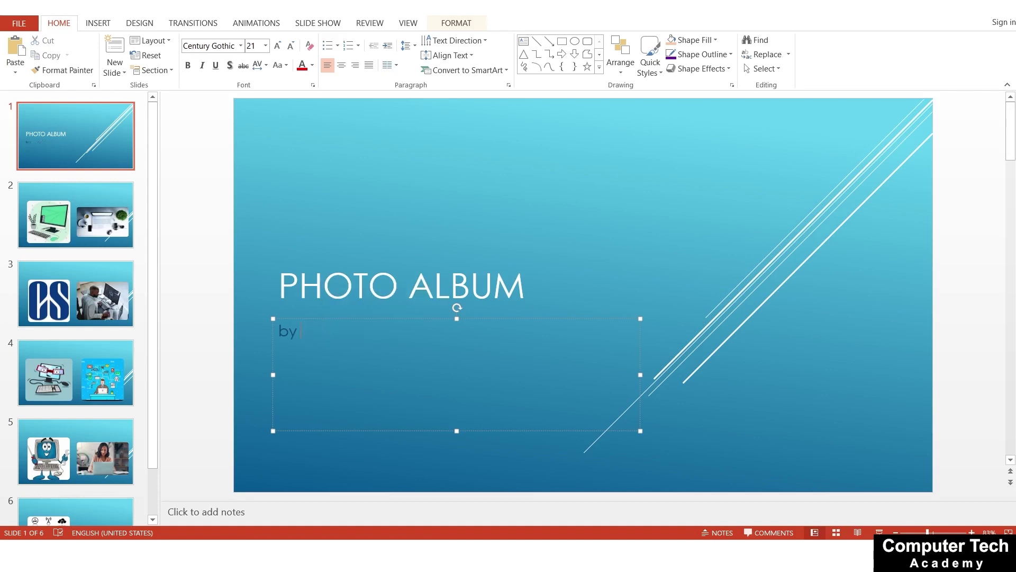
{"action": "type", "text": " XYZ"}
{"action": "left_click", "coordinate": [271, 244]}
{"action": "left_click", "coordinate": [245, 240]}
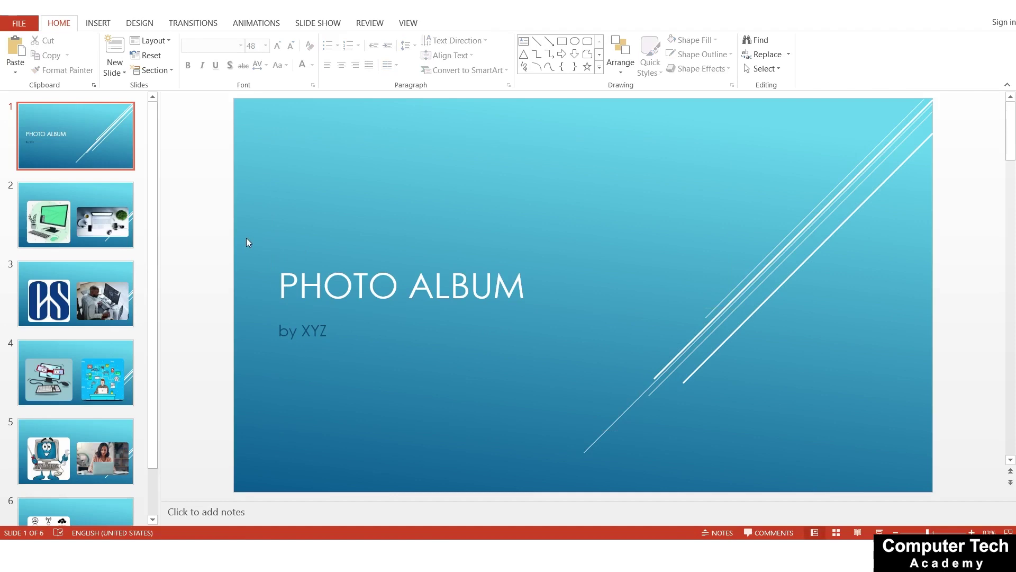
{"action": "left_click", "coordinate": [82, 212]}
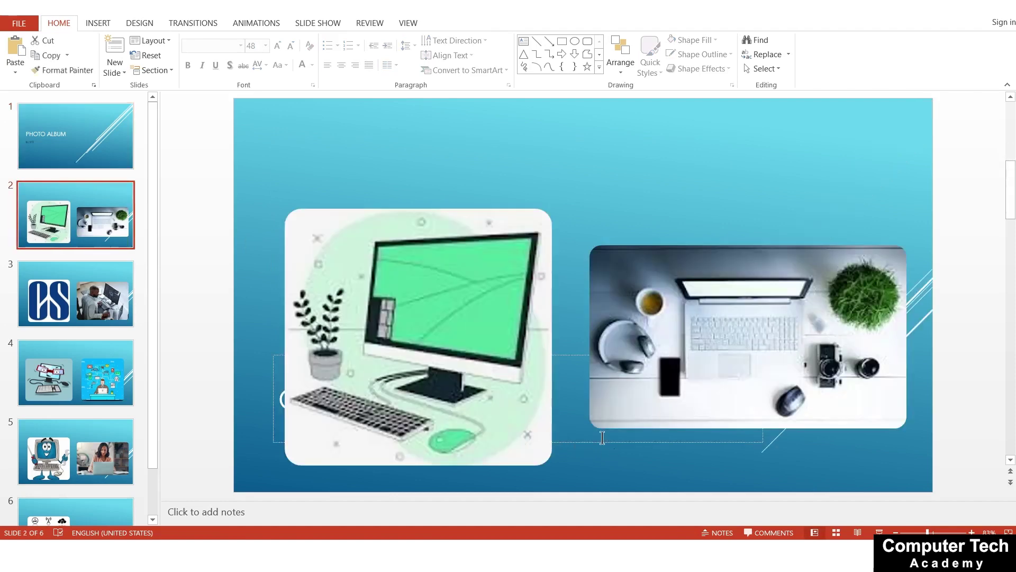
- Drag the title placeholders on slides 2 and 3 up above the pictures
{"action": "left_click_drag", "start_coordinate": [596, 447], "coordinate": [631, 198]}
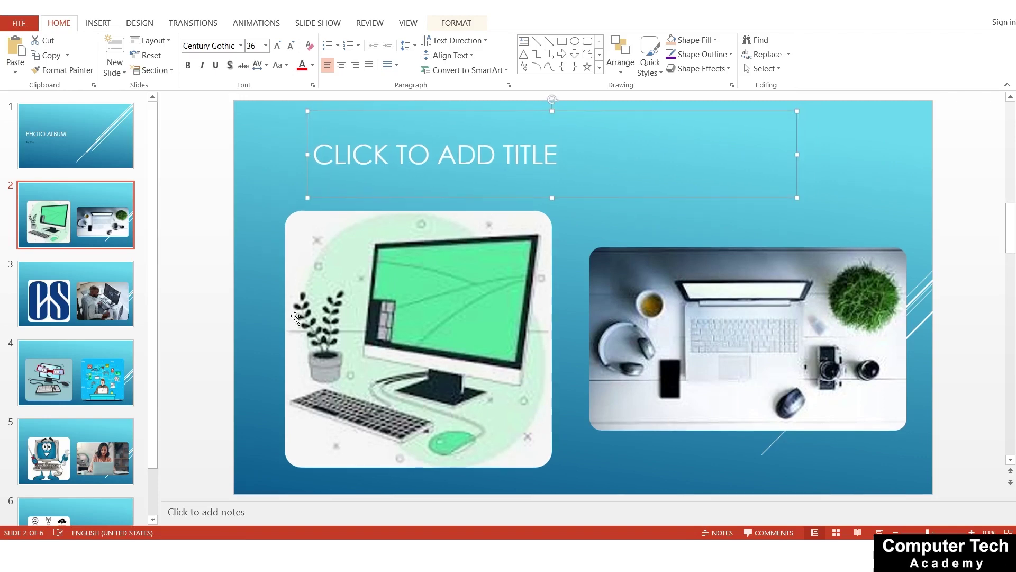
{"action": "left_click", "coordinate": [91, 316]}
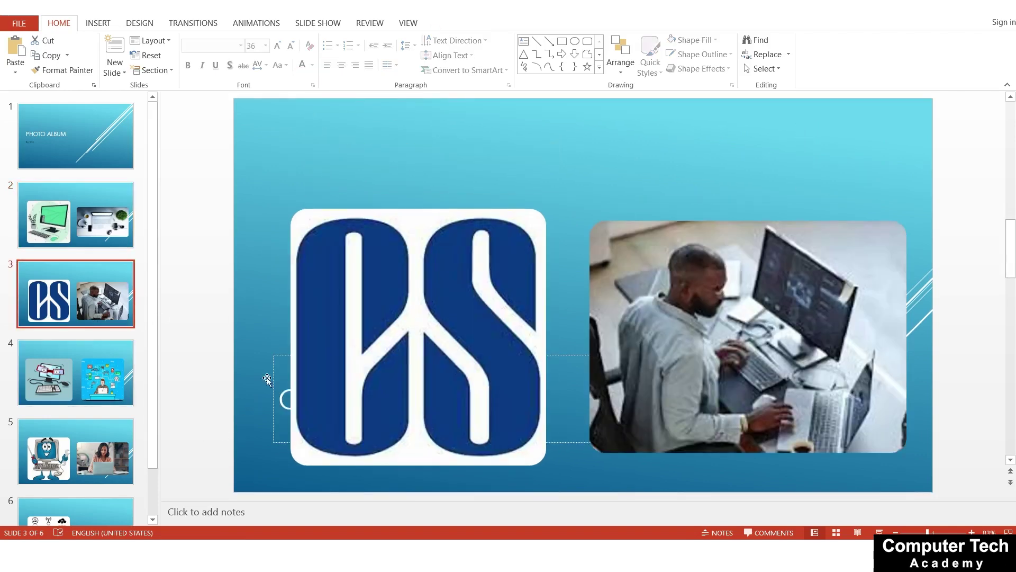
{"action": "left_click_drag", "start_coordinate": [273, 367], "coordinate": [391, 125]}
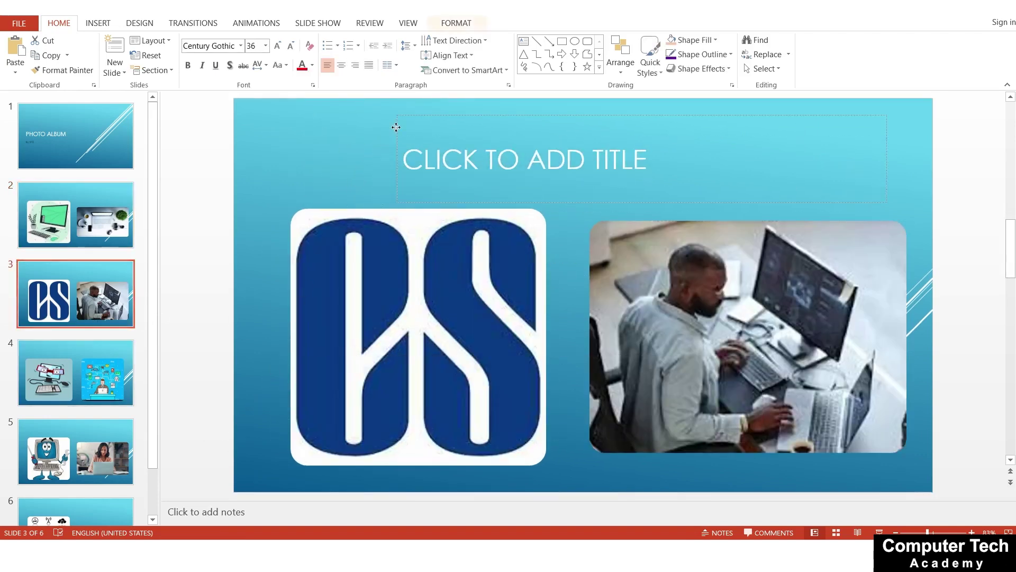
{"action": "left_click", "coordinate": [81, 349]}
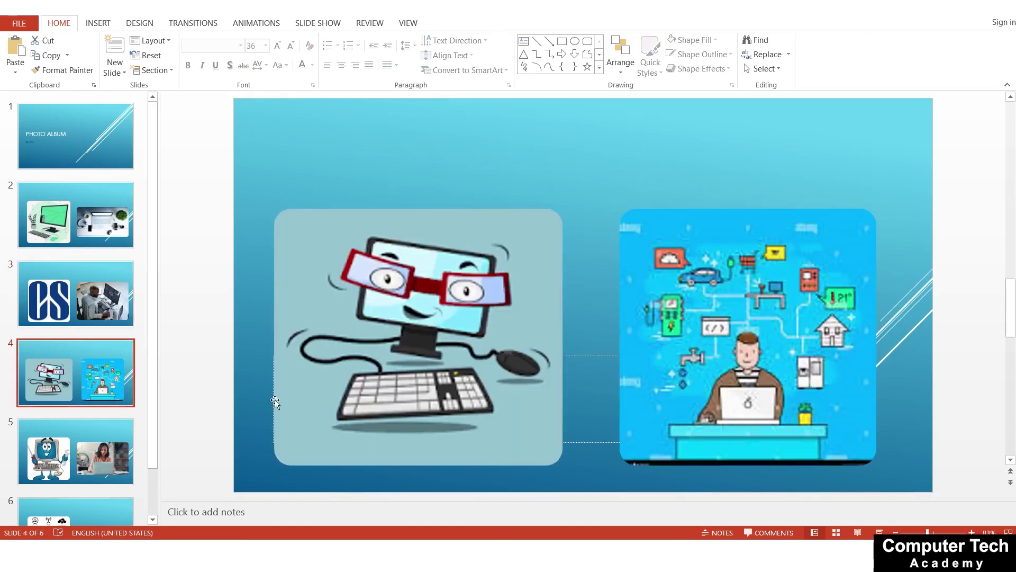
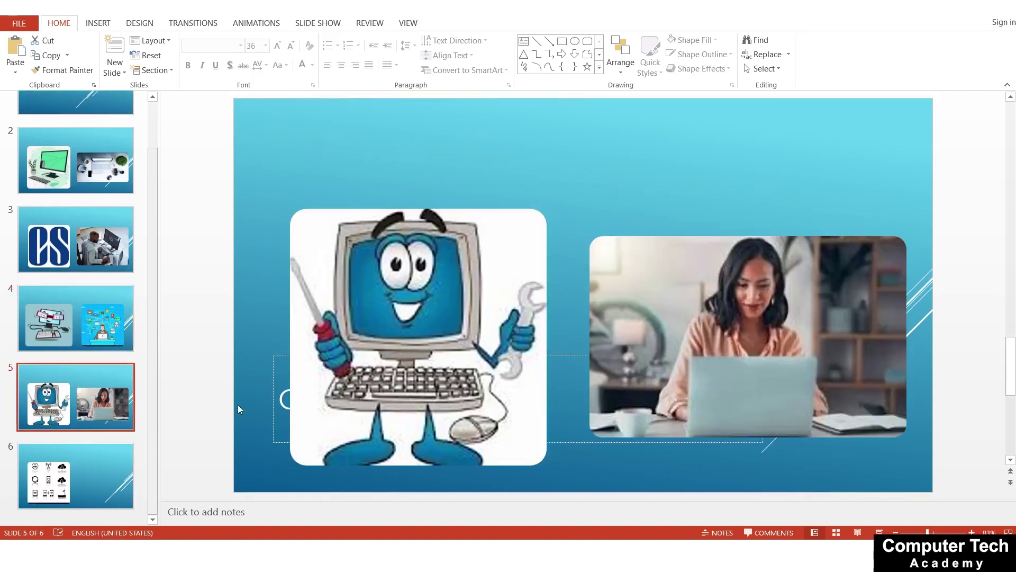
- Drag the empty title placeholders on slides 5 and 6 up to the top, then return to slide 1
{"action": "left_click_drag", "start_coordinate": [537, 447], "coordinate": [616, 200]}
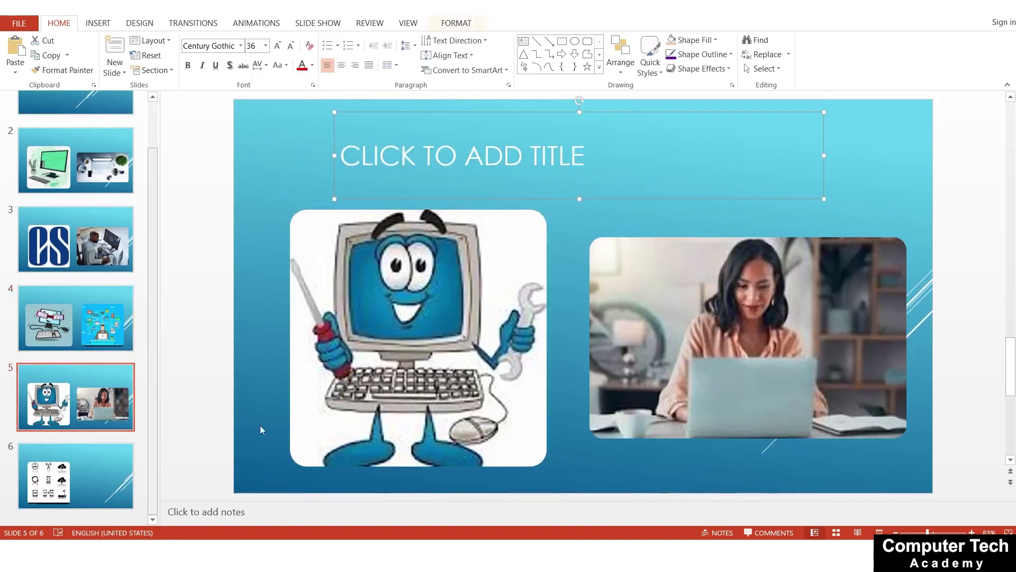
{"action": "left_click", "coordinate": [92, 477]}
{"action": "left_click", "coordinate": [609, 440]}
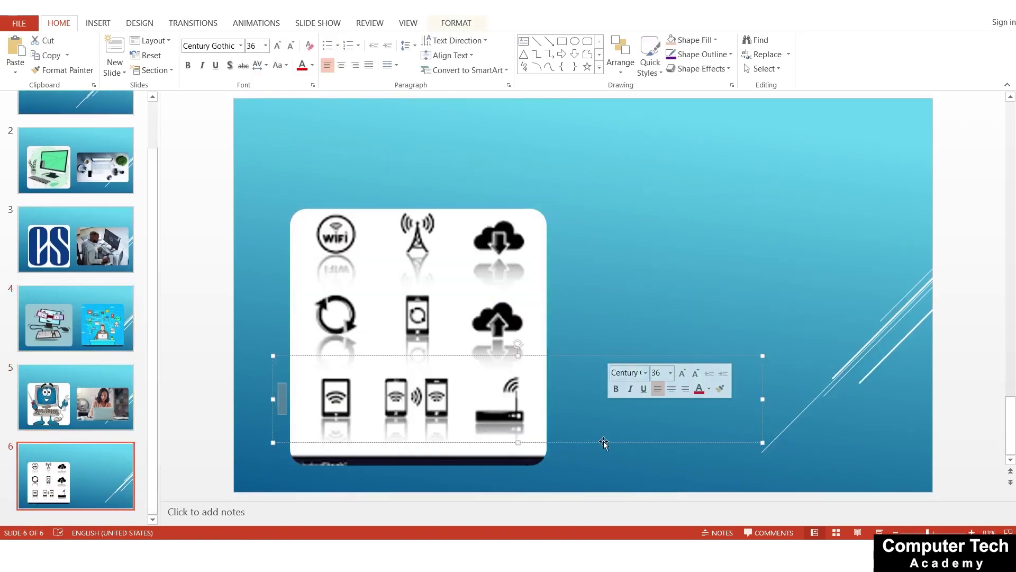
{"action": "left_click_drag", "start_coordinate": [600, 424], "coordinate": [635, 176]}
{"action": "left_click", "coordinate": [728, 332]}
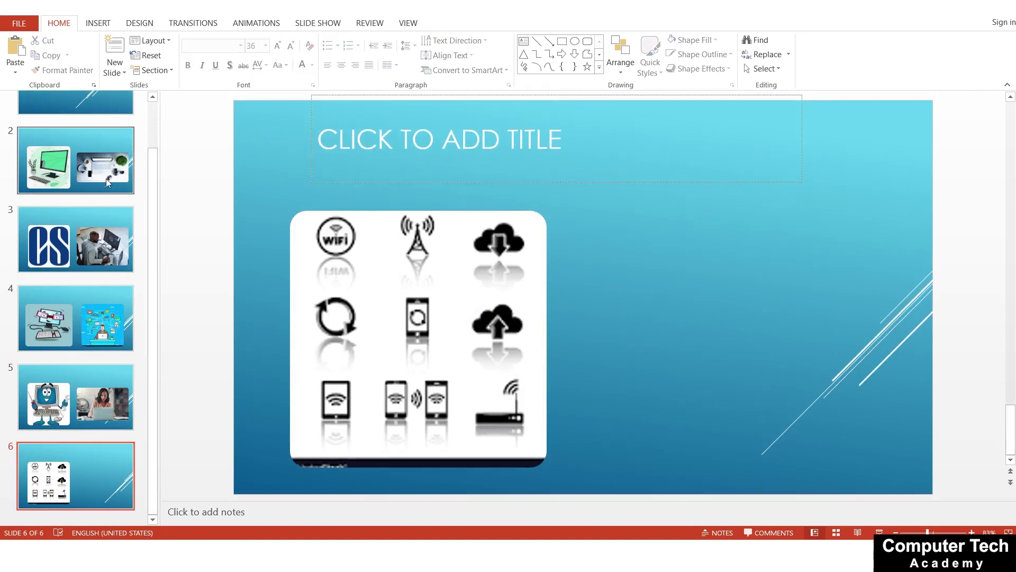
{"action": "scroll", "coordinate": [106, 183], "scroll_direction": "up", "scroll_amount": 1}
{"action": "left_click", "coordinate": [87, 156]}
- Make the PHOTO ALBUM title dark red in Britannic Bold
{"action": "left_click", "coordinate": [344, 292]}
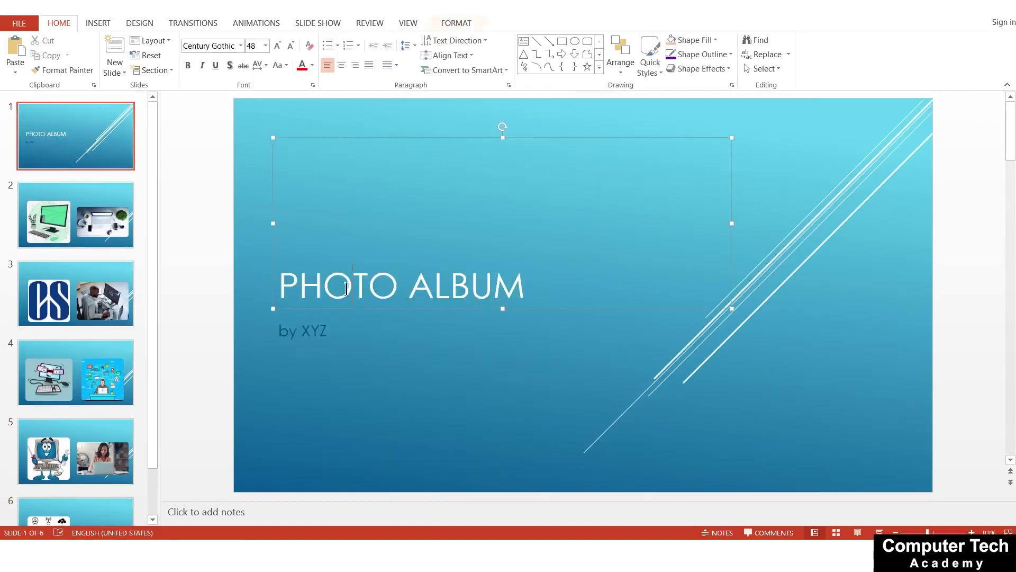
{"action": "left_click", "coordinate": [351, 310]}
{"action": "left_click", "coordinate": [312, 66]}
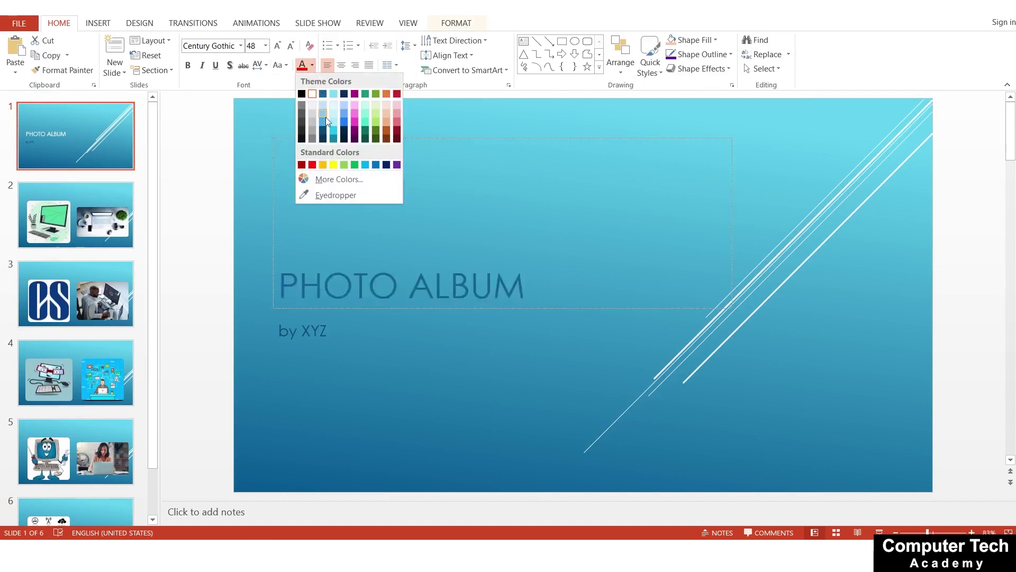
{"action": "left_click", "coordinate": [302, 164]}
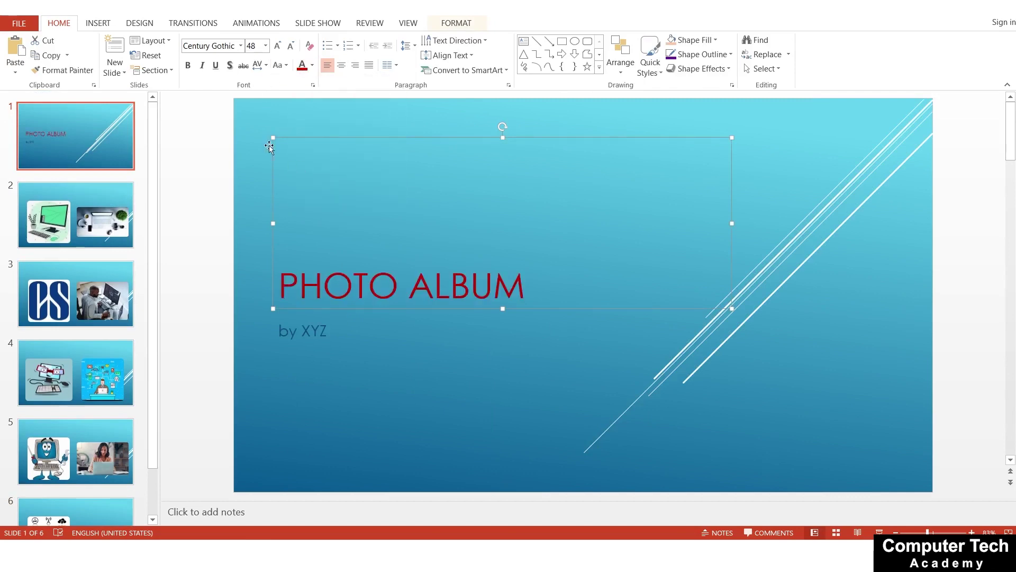
{"action": "left_click", "coordinate": [241, 46]}
{"action": "scroll", "coordinate": [256, 297], "scroll_direction": "down", "scroll_amount": 5}
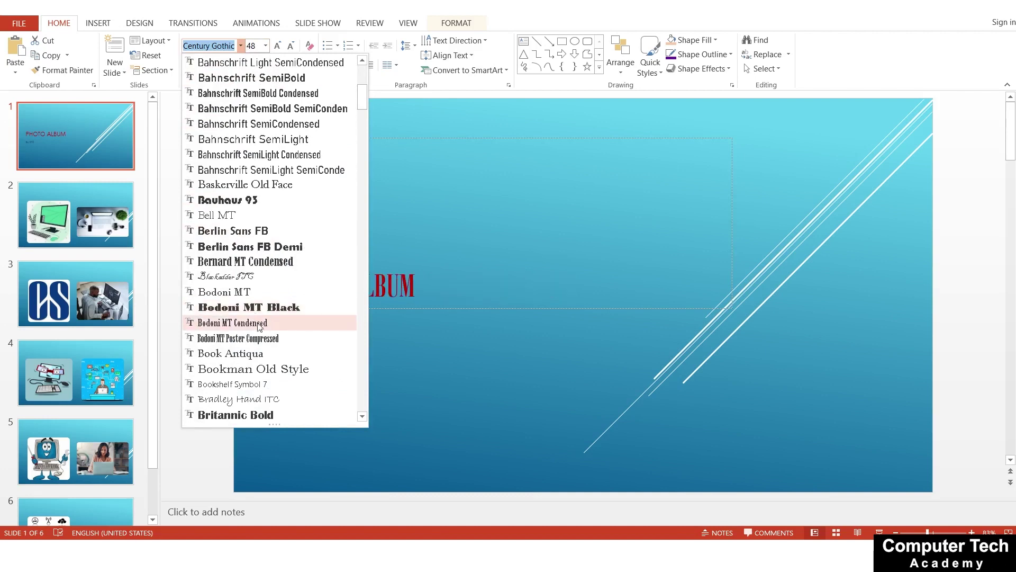
{"action": "left_click", "coordinate": [268, 415]}
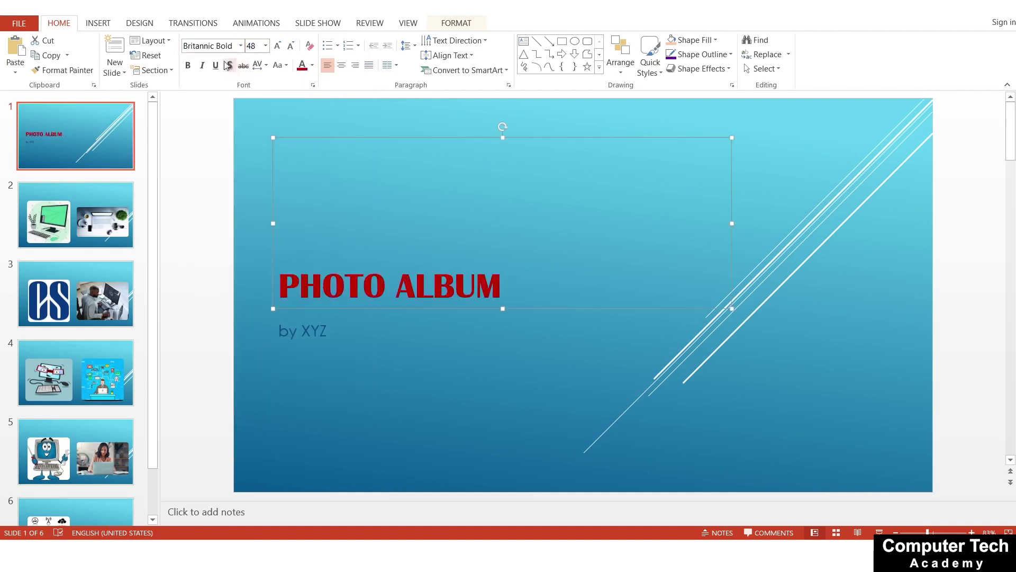
- Enlarge the title to 80 pt and give it a text shadow
{"action": "left_click", "coordinate": [282, 45]}
{"action": "left_click", "coordinate": [282, 45]}
{"action": "left_click", "coordinate": [283, 45]}
{"action": "left_click", "coordinate": [282, 45]}
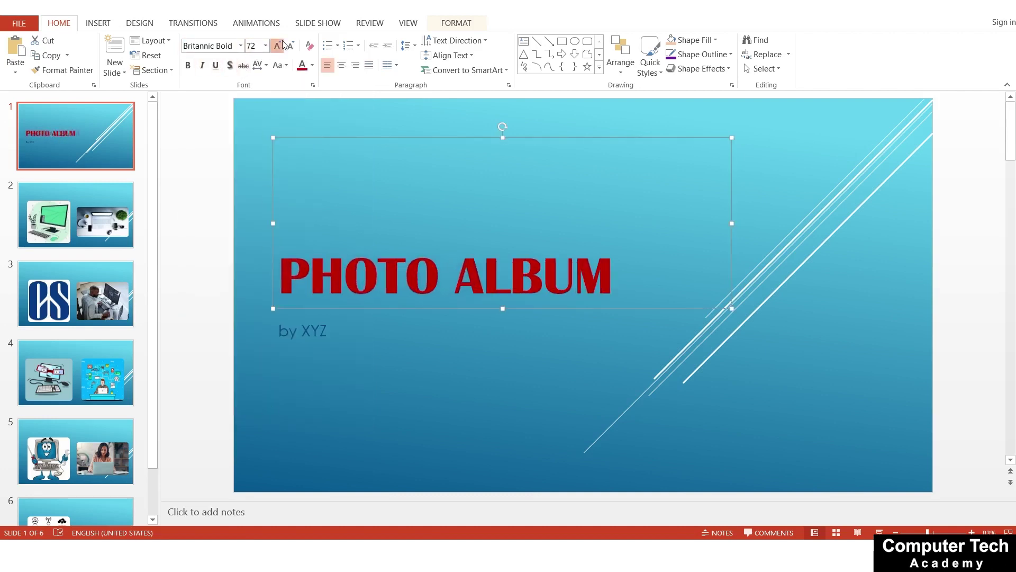
{"action": "left_click", "coordinate": [282, 45]}
{"action": "left_click", "coordinate": [232, 65]}
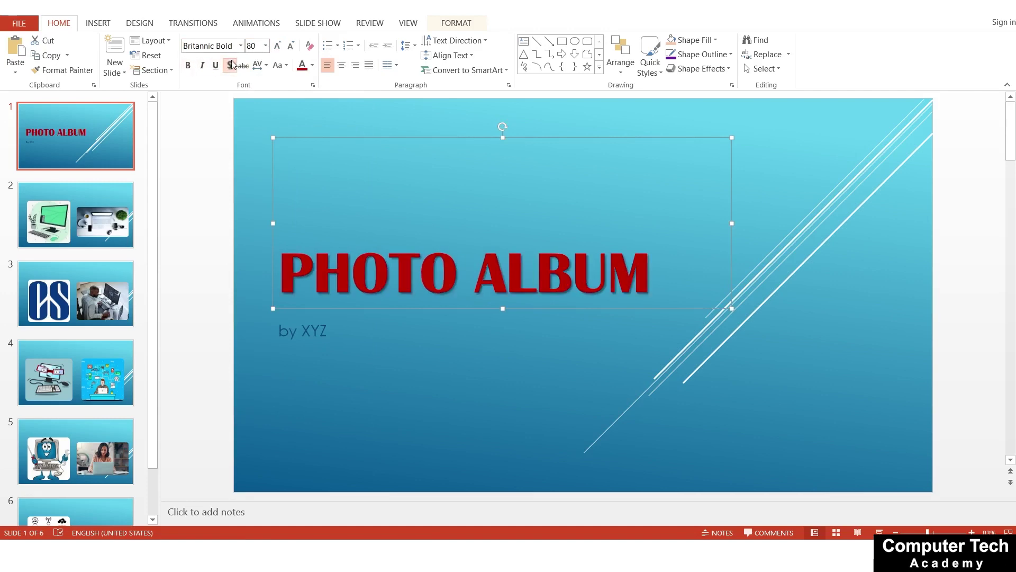
{"action": "left_click", "coordinate": [363, 418]}
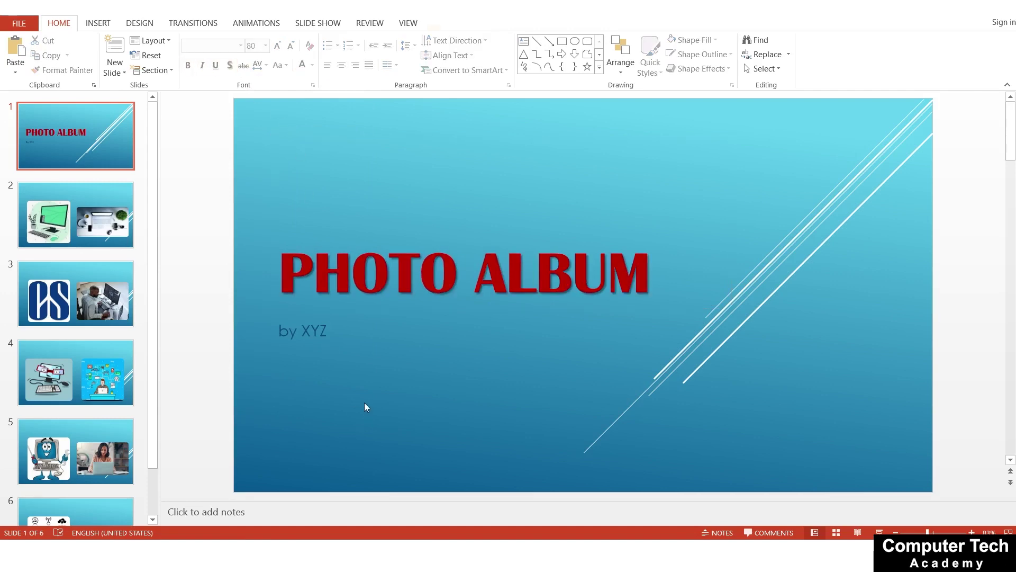
{"action": "left_click", "coordinate": [81, 257]}
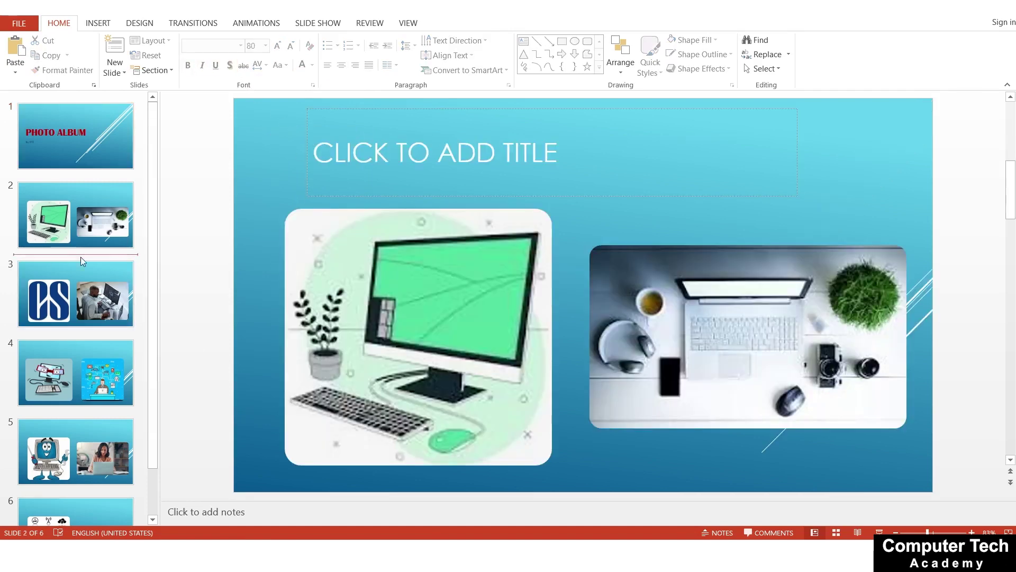
- Type 'COMPUTER PICS' into slide 2's empty title above its two pictures
{"action": "left_click", "coordinate": [513, 166]}
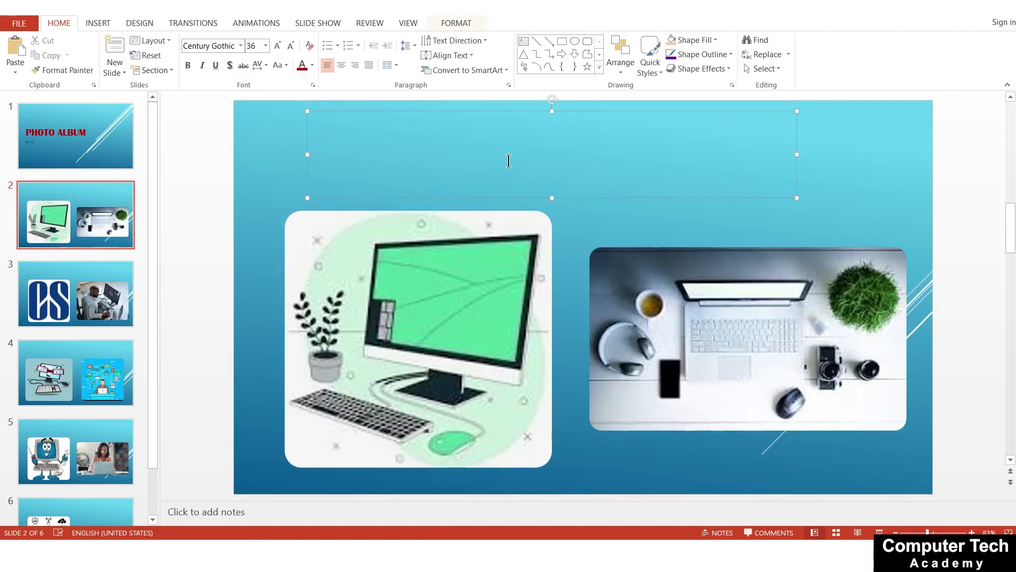
{"action": "type", "text": "COMPUTER"}
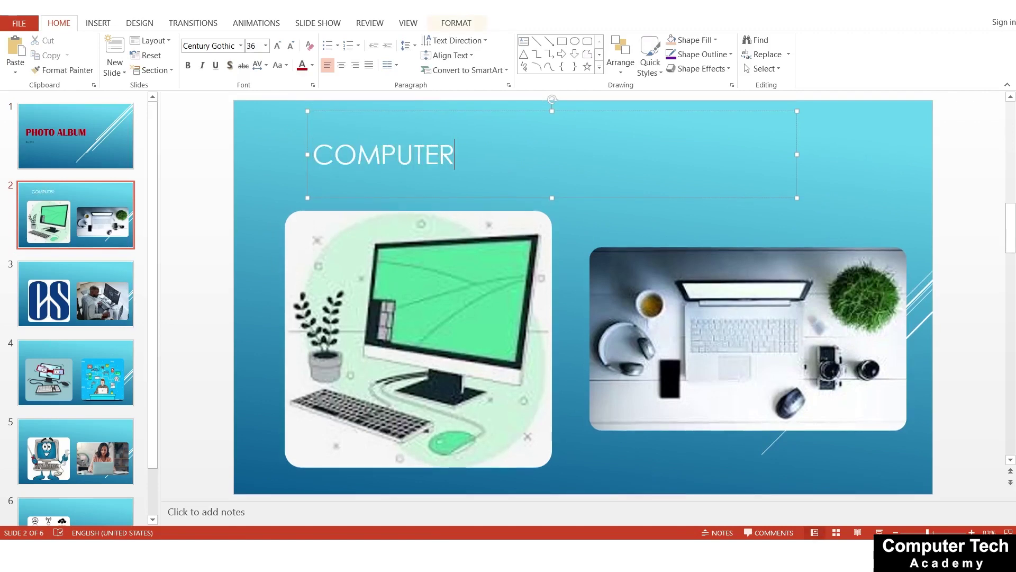
{"action": "type", "text": " PICS"}
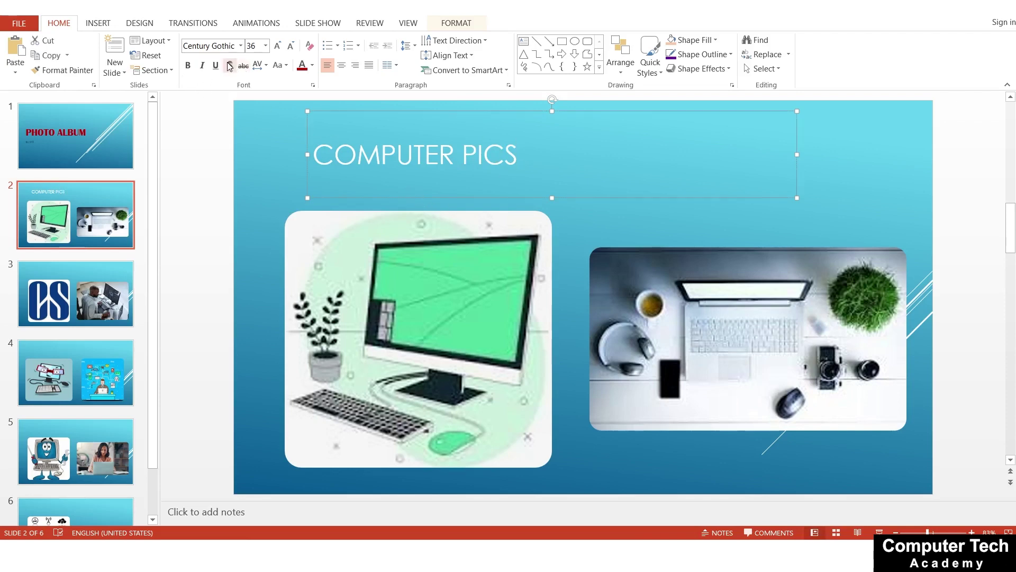
{"action": "left_click", "coordinate": [288, 221]}
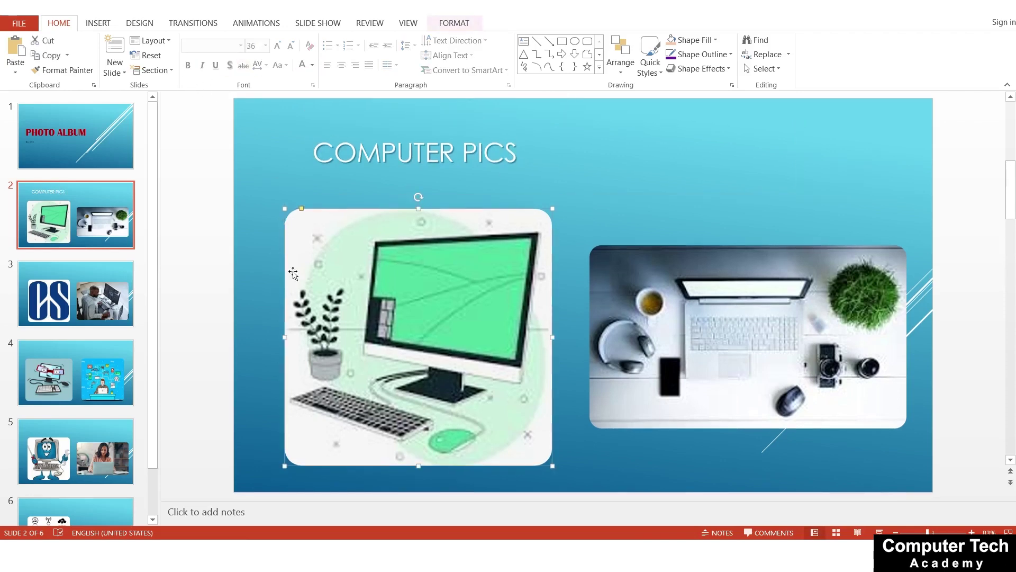
{"action": "left_click", "coordinate": [255, 292]}
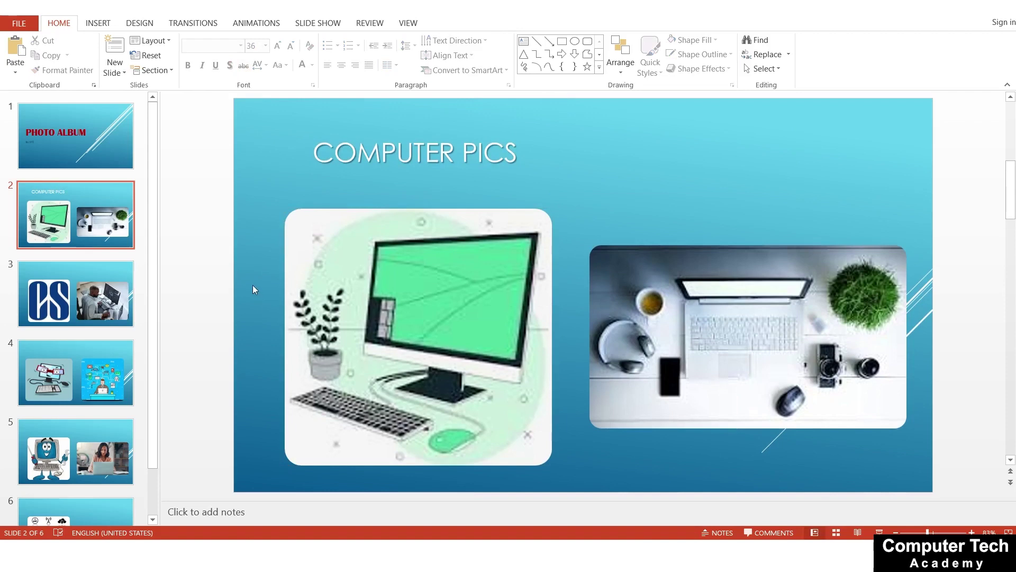
{"action": "scroll", "coordinate": [139, 301], "scroll_direction": "down", "scroll_amount": 2}
{"action": "scroll", "coordinate": [53, 416], "scroll_direction": "up", "scroll_amount": 2}
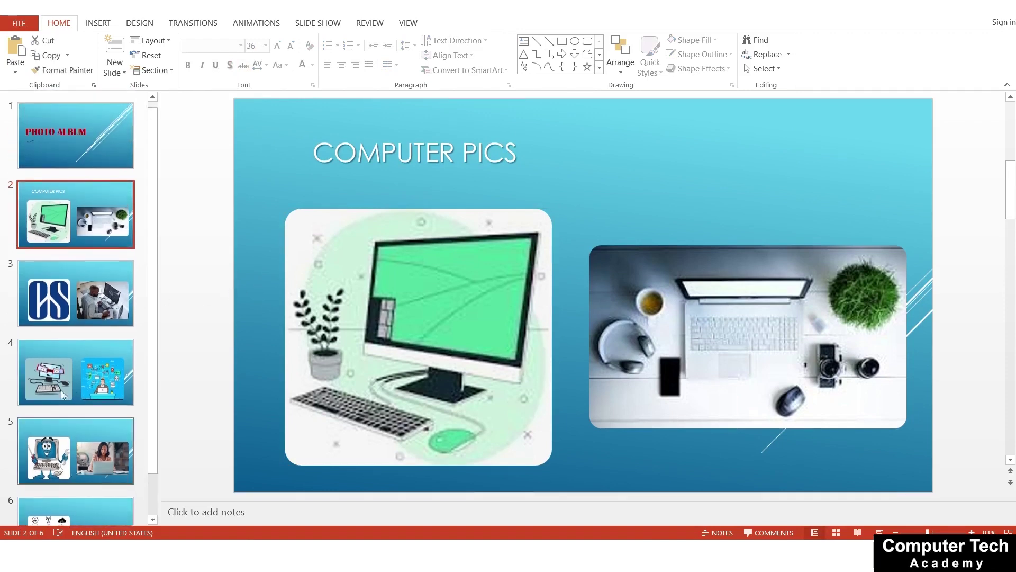
{"action": "left_click", "coordinate": [99, 18]}
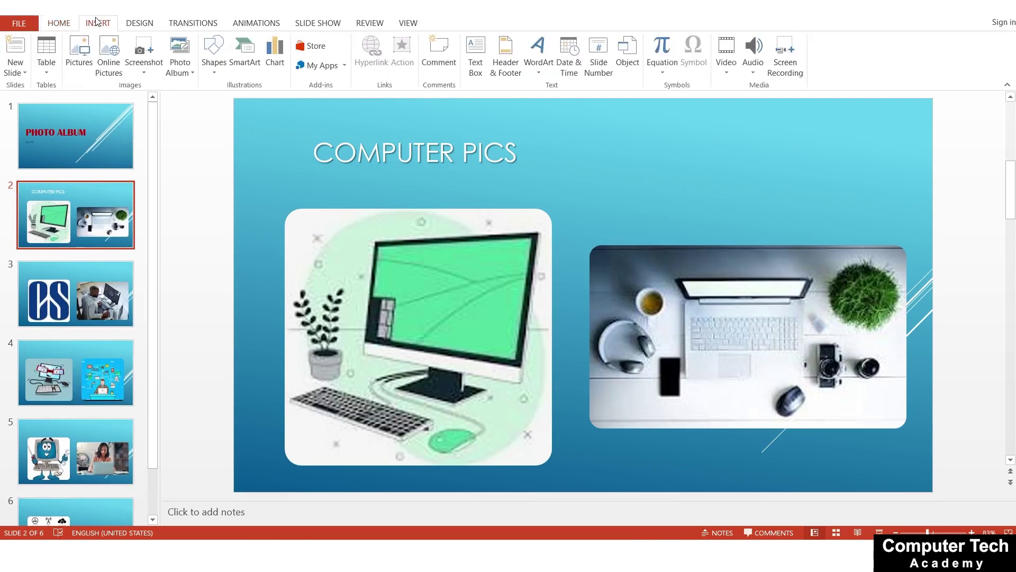
- Choose Edit Photo Album from the Photo Album dropdown
{"action": "left_click", "coordinate": [188, 76]}
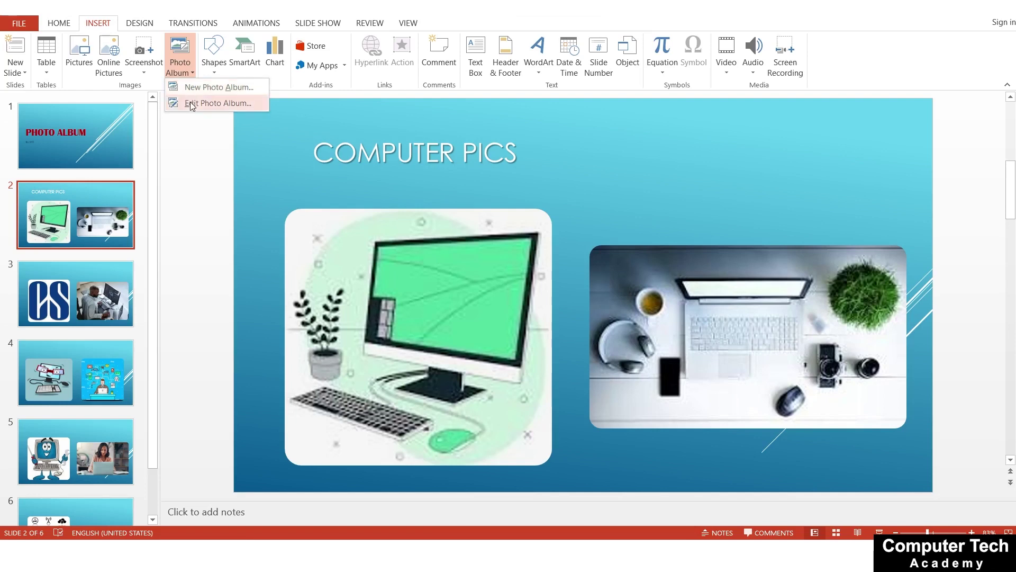
{"action": "left_click", "coordinate": [192, 103]}
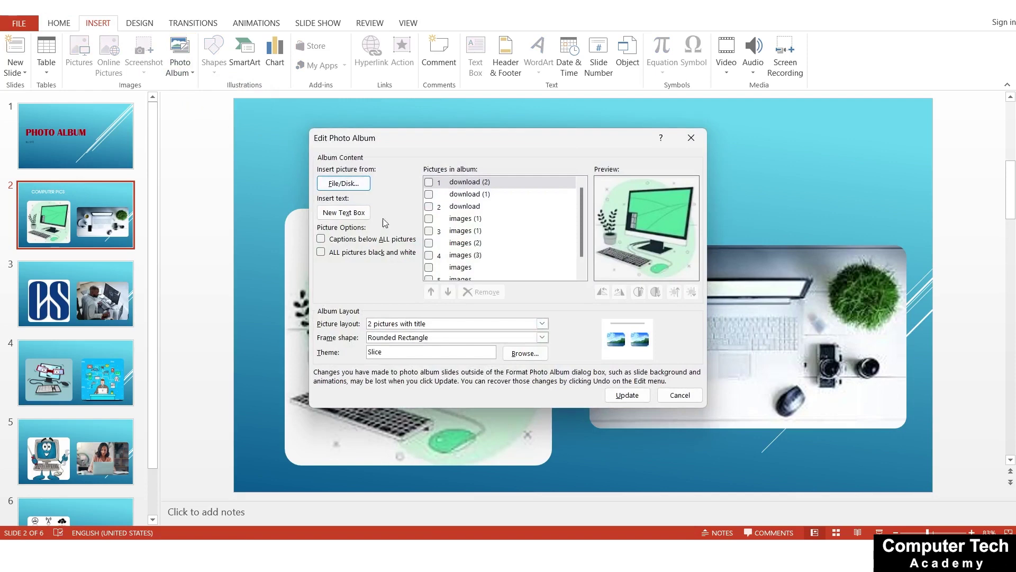
- Add captions below all pictures and set the frame shape to Compound Frame, Black
{"action": "scroll", "coordinate": [462, 271], "scroll_direction": "down", "scroll_amount": 1}
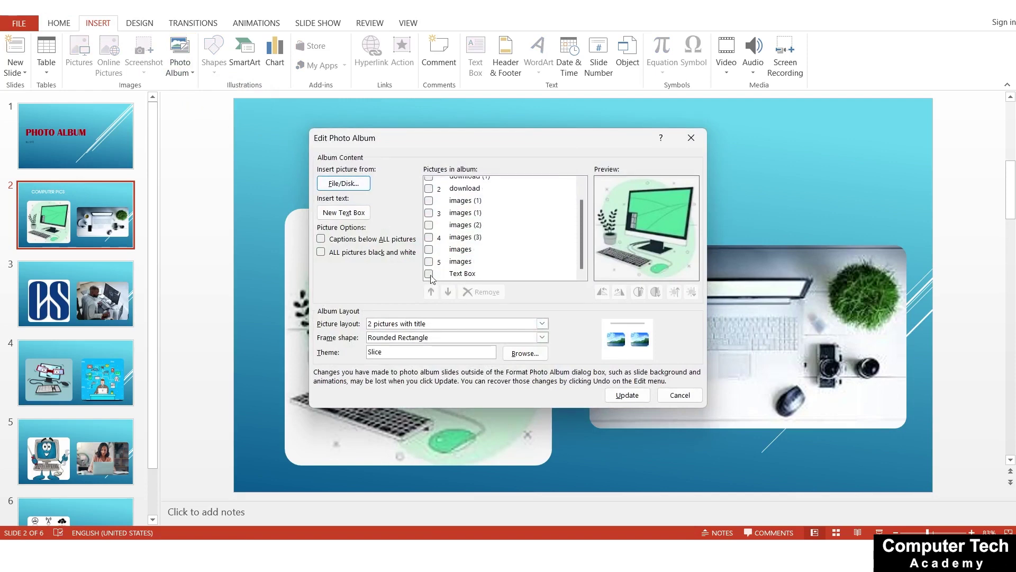
{"action": "left_click", "coordinate": [335, 243]}
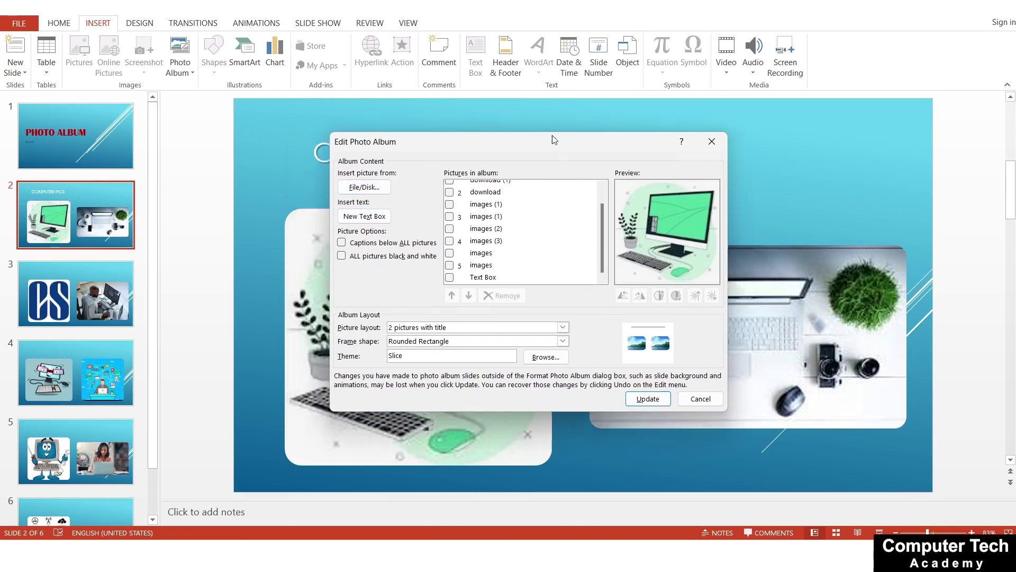
{"action": "left_click_drag", "start_coordinate": [552, 137], "coordinate": [794, 125]}
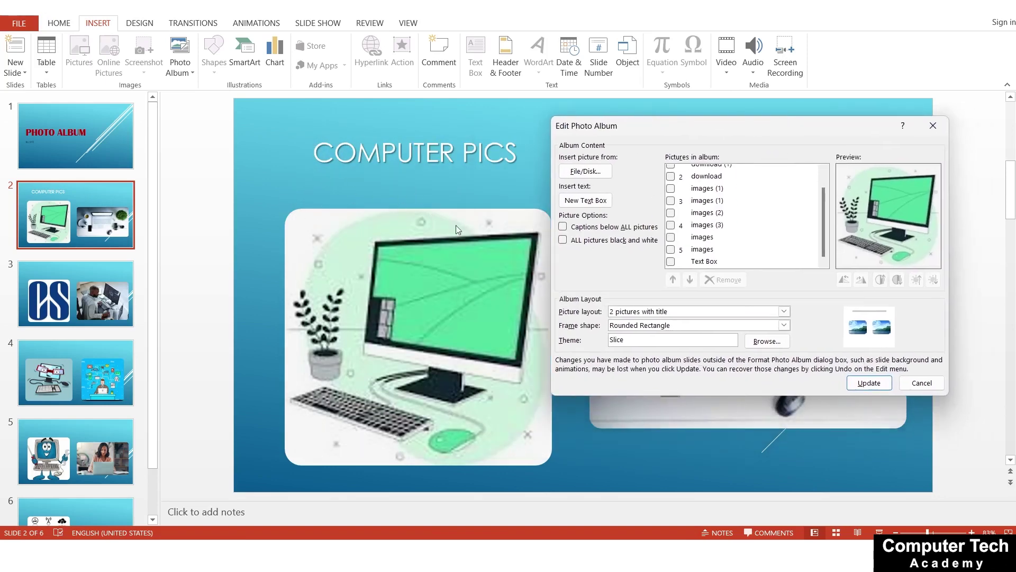
{"action": "left_click", "coordinate": [648, 328]}
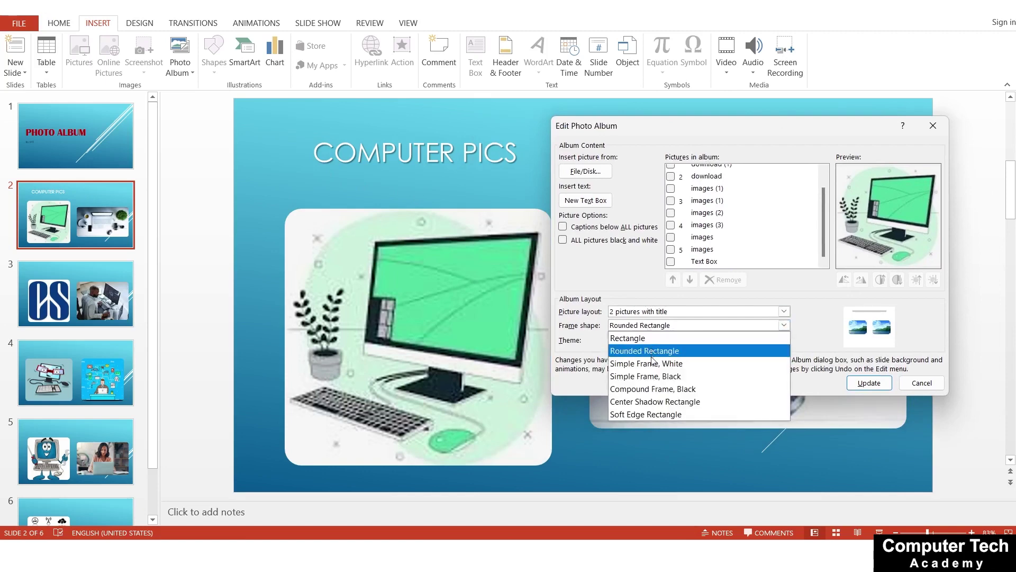
{"action": "left_click", "coordinate": [654, 389]}
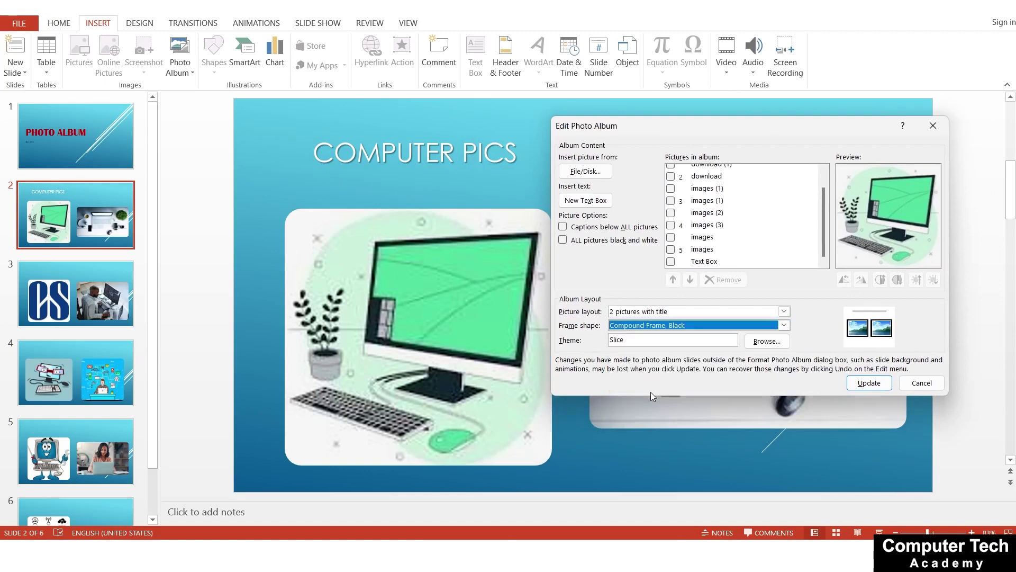
- Choose Ion Boardroom as the album theme
{"action": "left_click", "coordinate": [767, 340]}
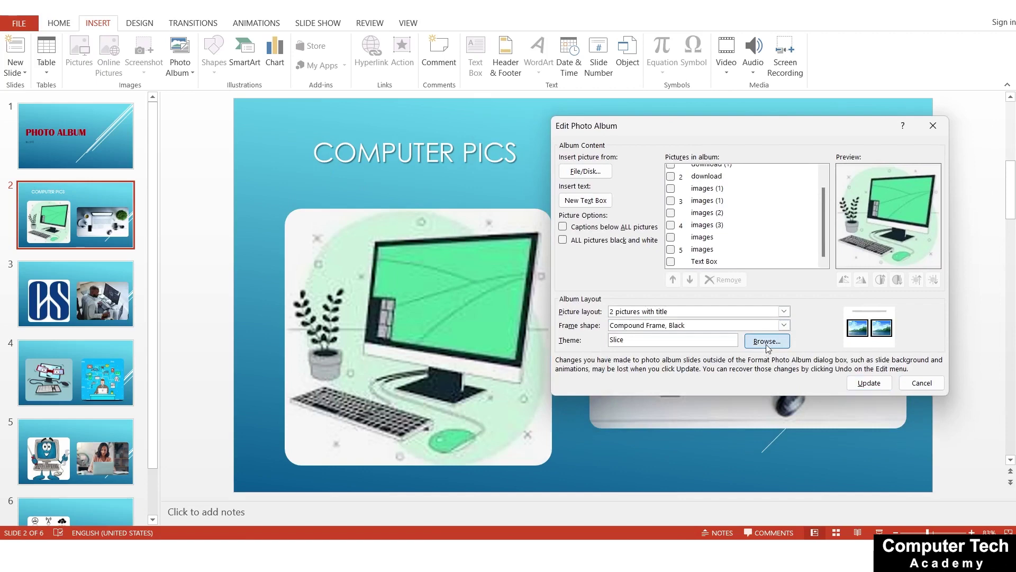
{"action": "scroll", "coordinate": [655, 355], "scroll_direction": "down", "scroll_amount": 2}
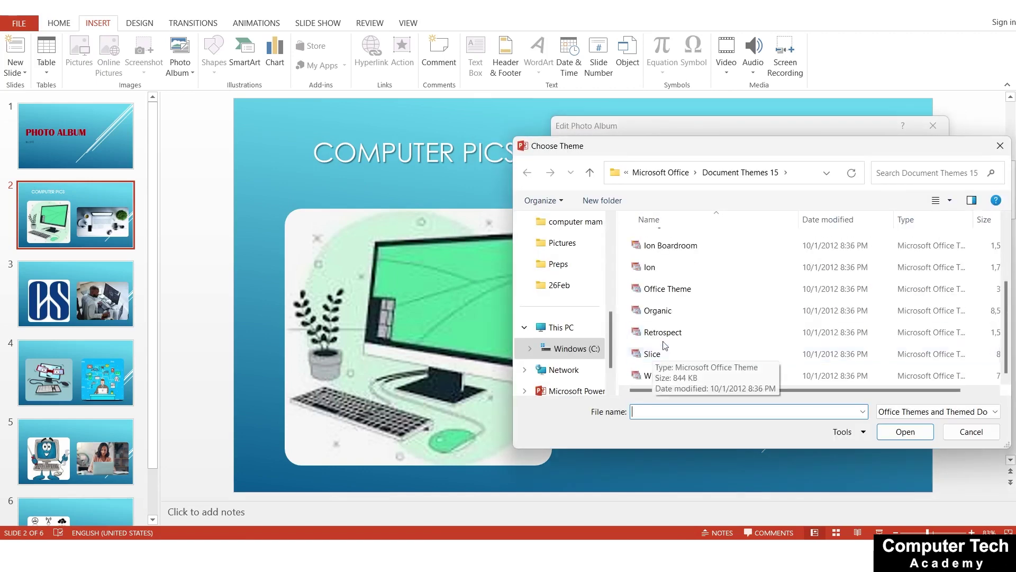
{"action": "left_click", "coordinate": [680, 247]}
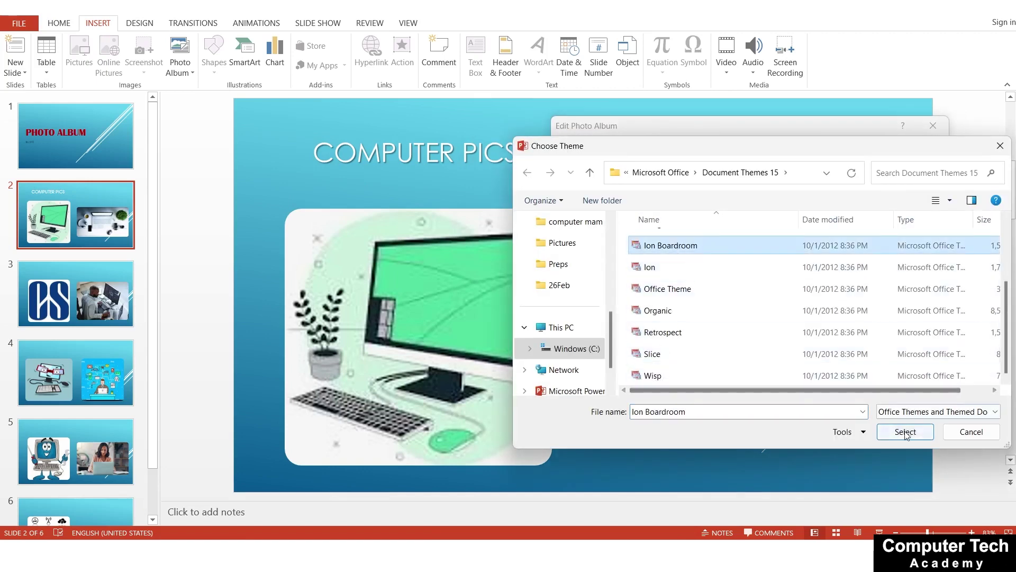
{"action": "left_click", "coordinate": [905, 431]}
{"action": "left_click", "coordinate": [862, 383]}
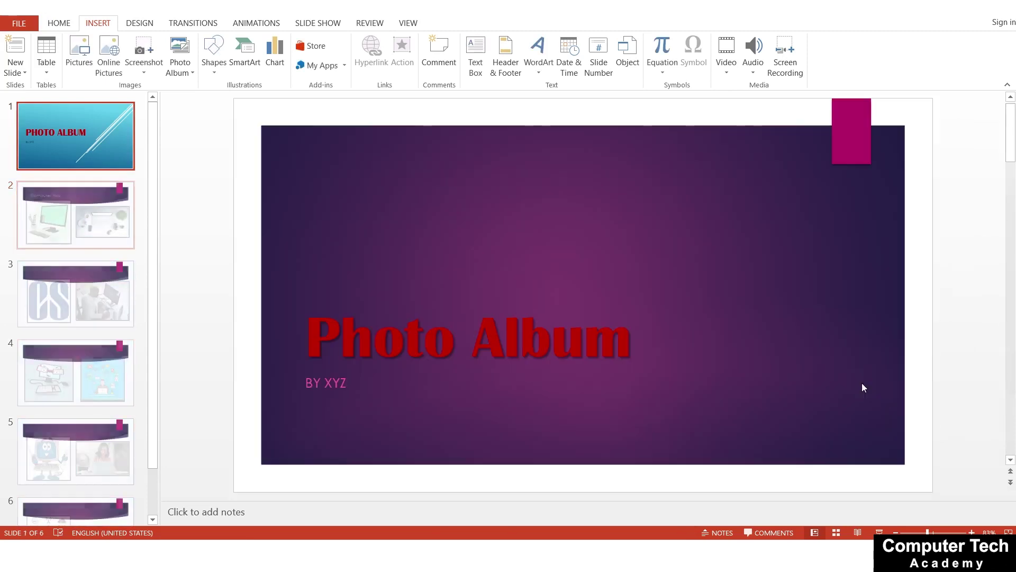
- Update the album with the new settings and review slides 3 to 5
{"action": "left_click", "coordinate": [93, 230]}
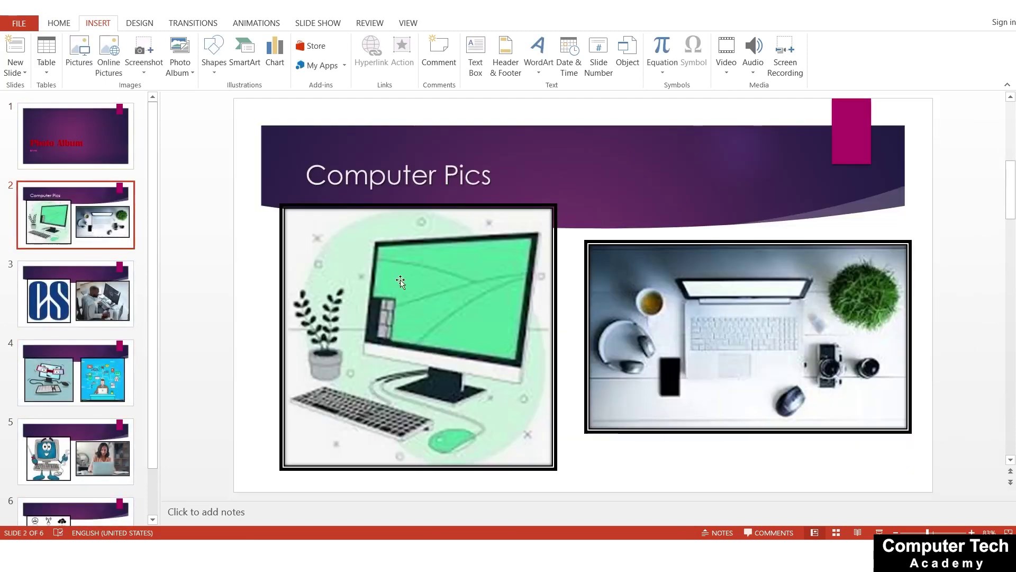
{"action": "left_click", "coordinate": [67, 297]}
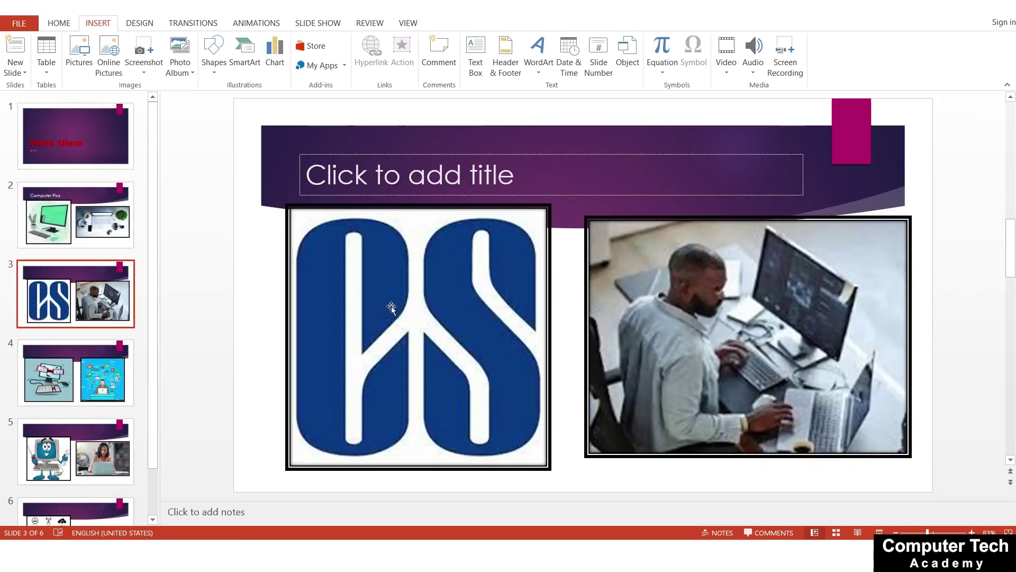
{"action": "left_click", "coordinate": [53, 371]}
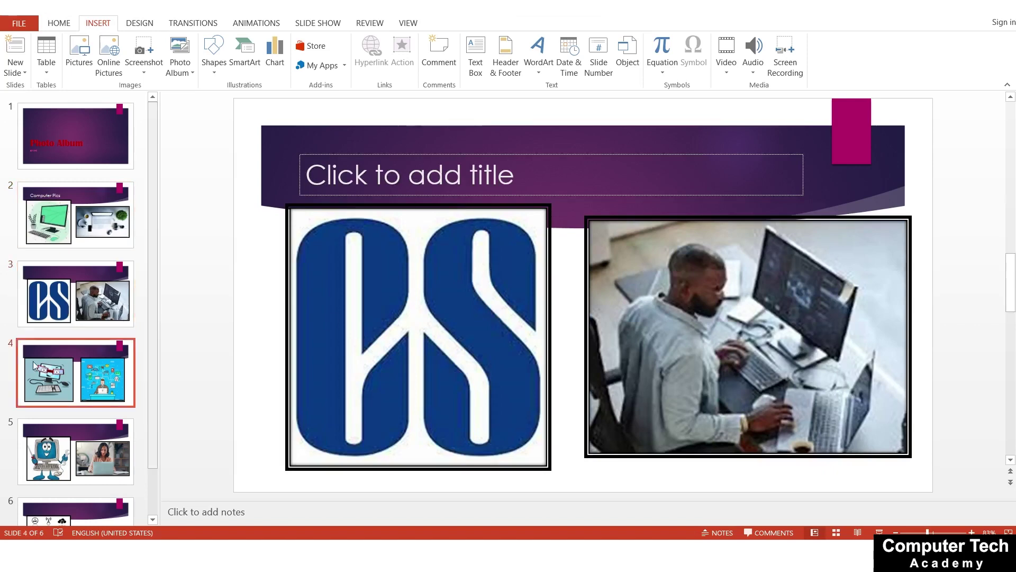
{"action": "left_click", "coordinate": [74, 450]}
- Shrink the cartoon computer picture on slide 5 from its bottom-right corner
{"action": "scroll", "coordinate": [82, 448], "scroll_direction": "down", "scroll_amount": 1}
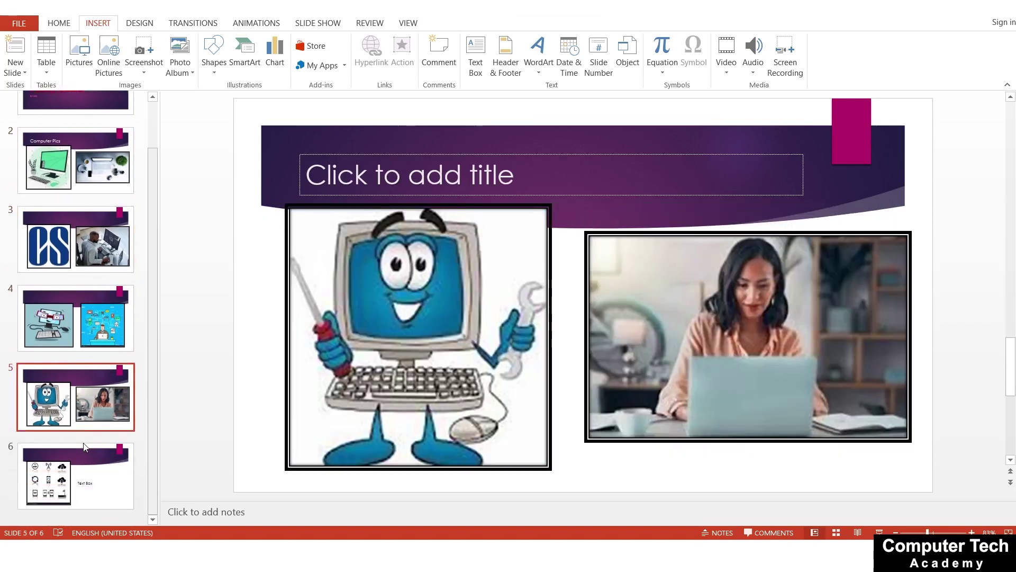
{"action": "left_click", "coordinate": [445, 365]}
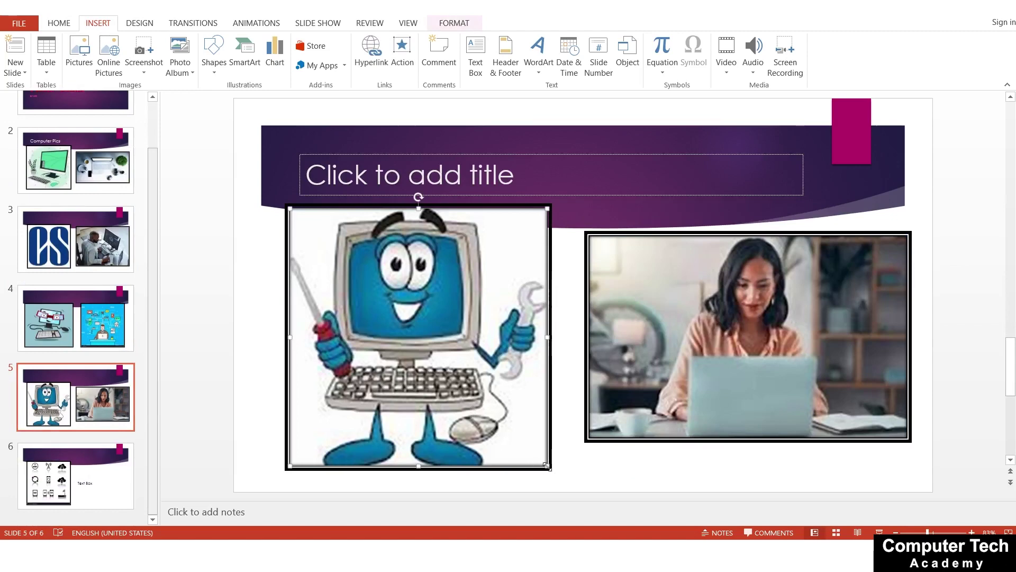
{"action": "mouse_move", "coordinate": [548, 466]}
{"action": "left_mouse_down"}
{"action": "mouse_move", "coordinate": [470, 396]}
{"action": "mouse_move", "coordinate": [507, 439]}
{"action": "left_mouse_up"}
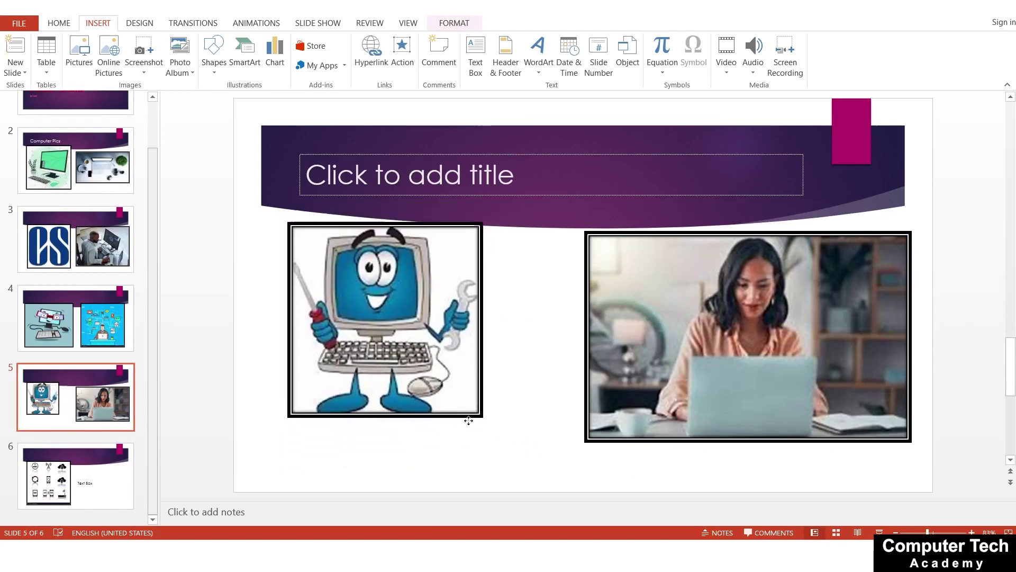
{"action": "left_click", "coordinate": [600, 482]}
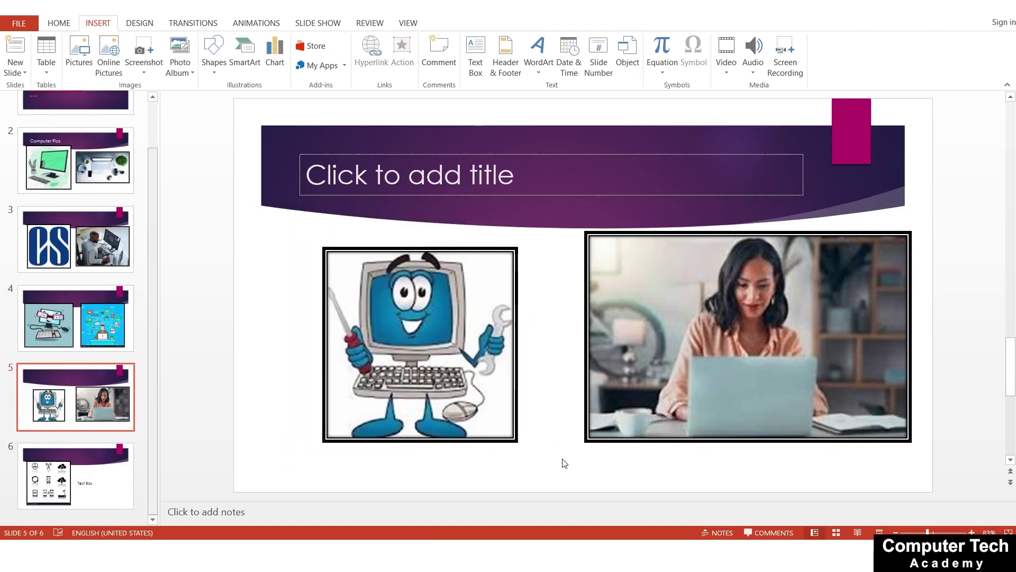
{"action": "scroll", "coordinate": [60, 268], "scroll_direction": "up", "scroll_amount": 2}
{"action": "scroll", "coordinate": [67, 275], "scroll_direction": "down", "scroll_amount": 2}
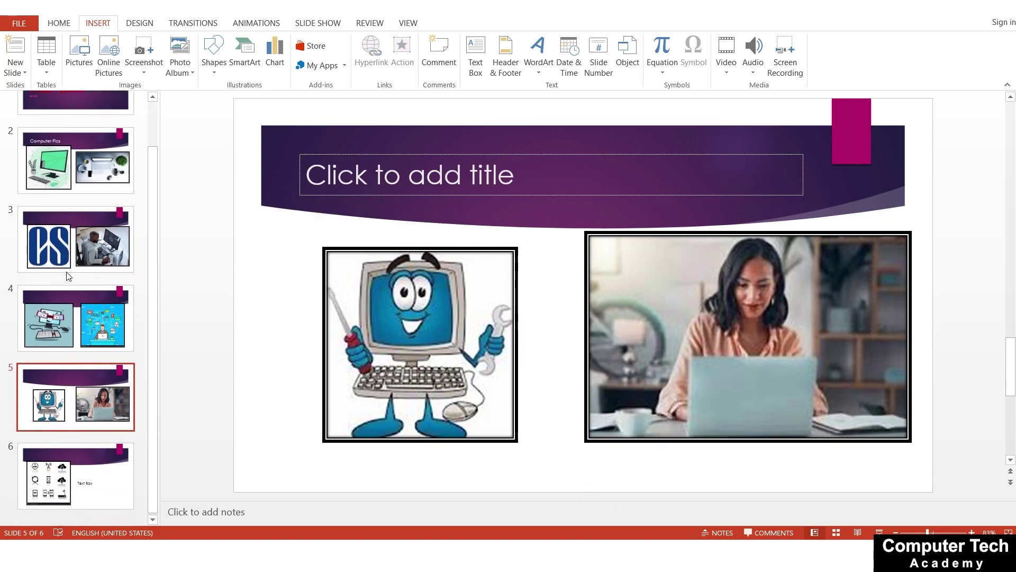
{"action": "scroll", "coordinate": [68, 275], "scroll_direction": "up", "scroll_amount": 2}
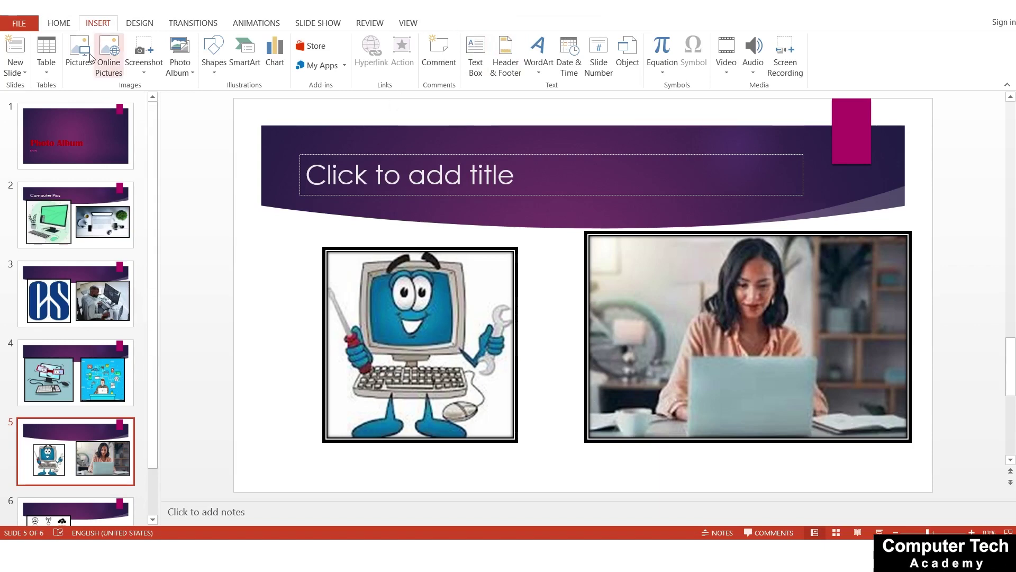
- Save the album as PowerPoint Presentation 'Photo Album' in the Documents folder
{"action": "left_click", "coordinate": [8, 6]}
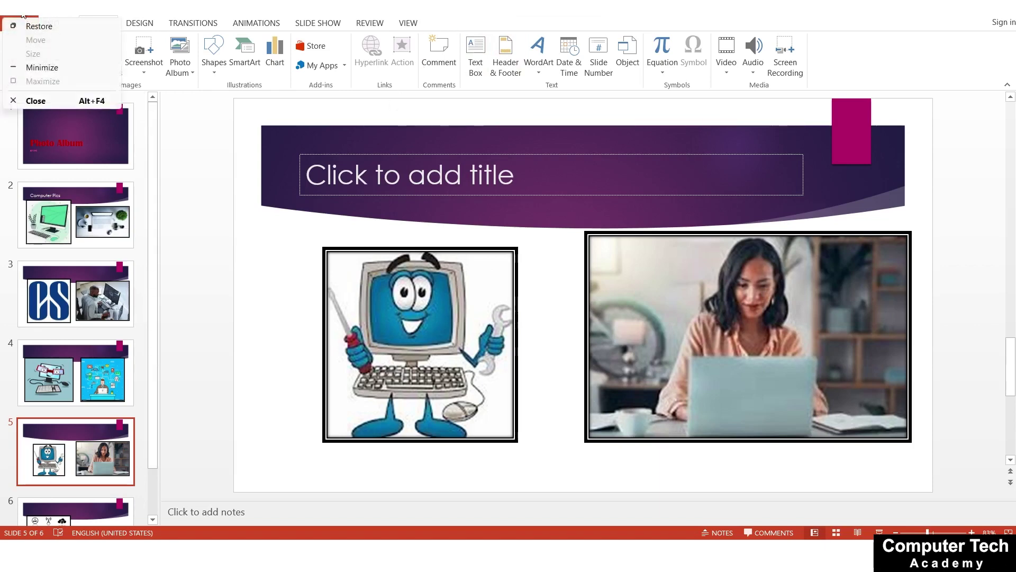
{"action": "key", "text": "ctrl+s"}
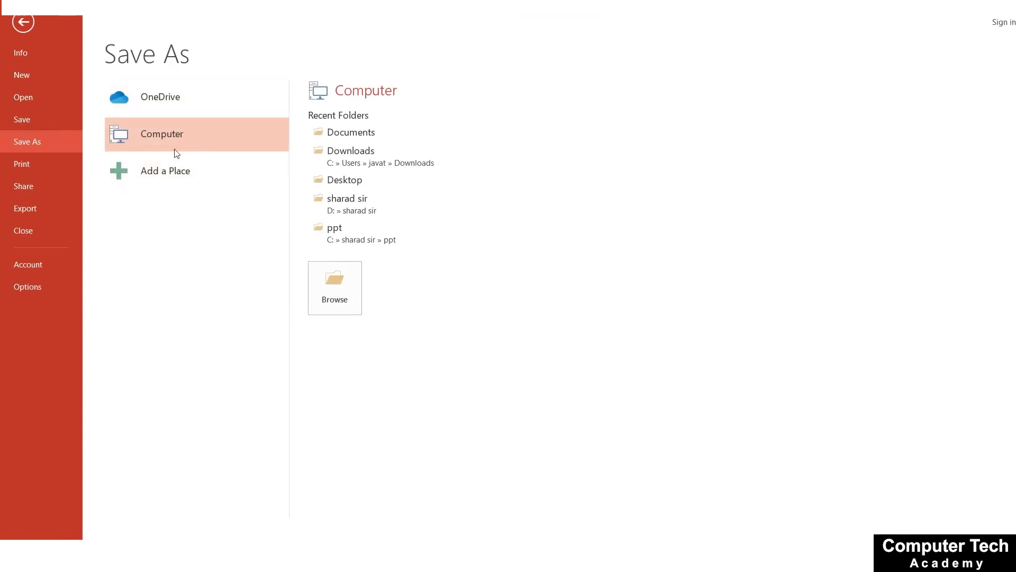
{"action": "left_click", "coordinate": [335, 289]}
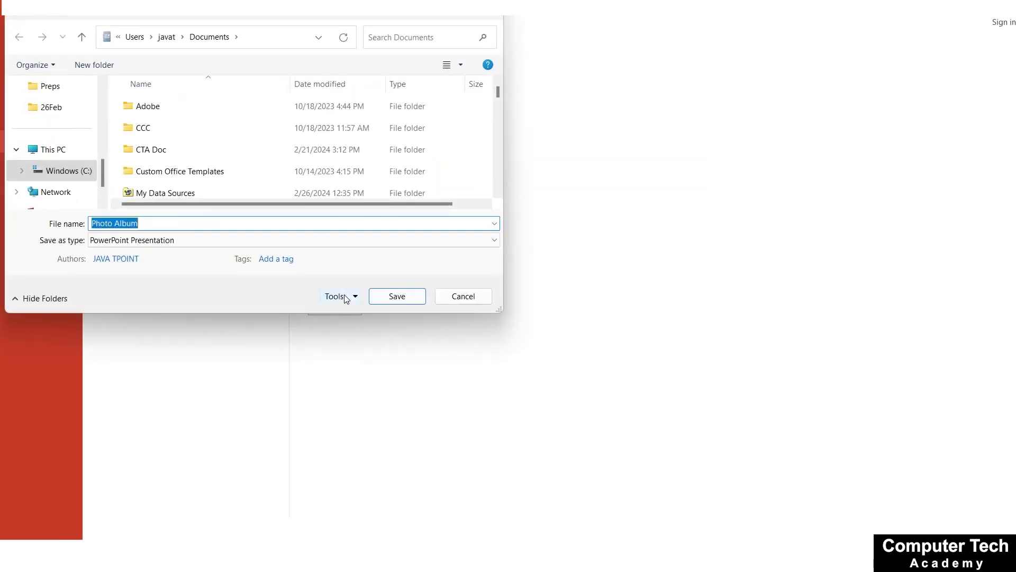
{"action": "left_click", "coordinate": [377, 300]}
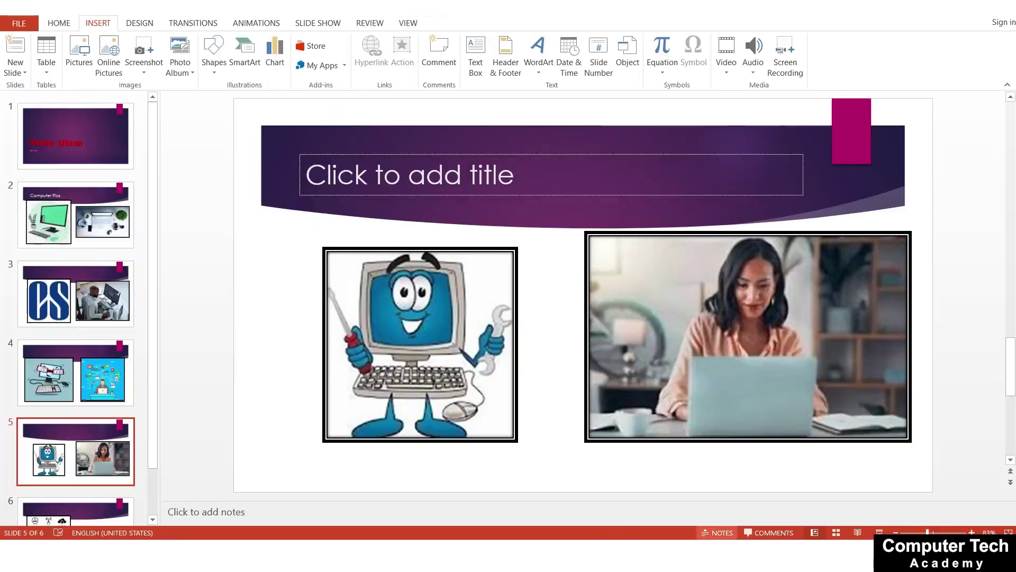
- Switch to the PPT FIRST presentation and bring up its blank slide 5
{"action": "left_click", "coordinate": [622, 507]}
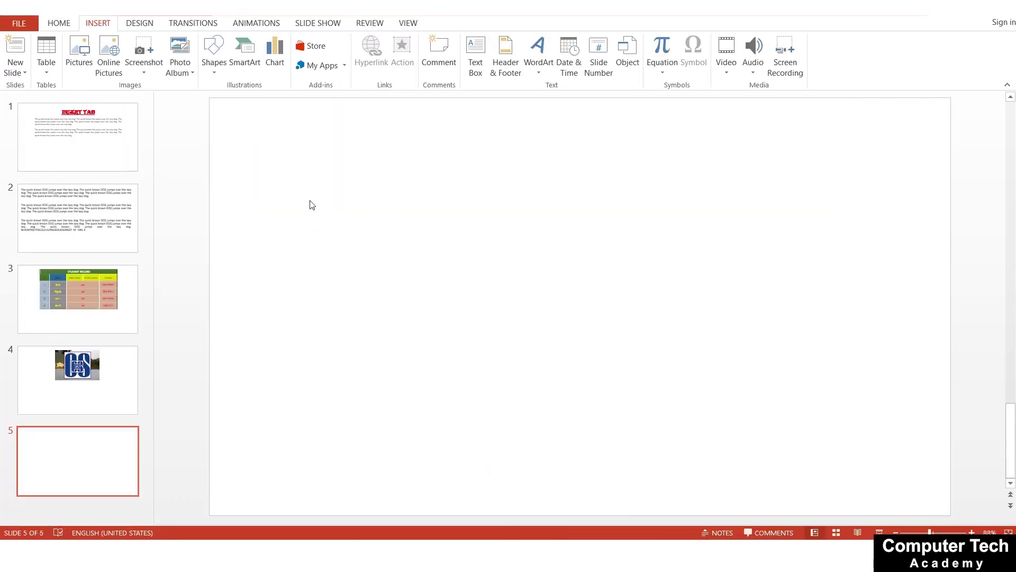
{"action": "left_click", "coordinate": [86, 136]}
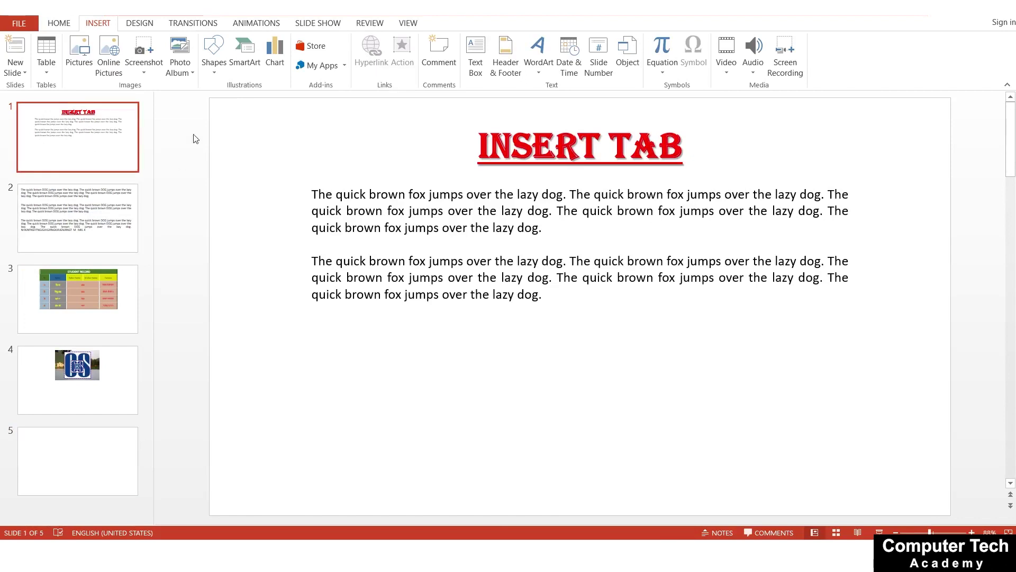
{"action": "left_click", "coordinate": [109, 459]}
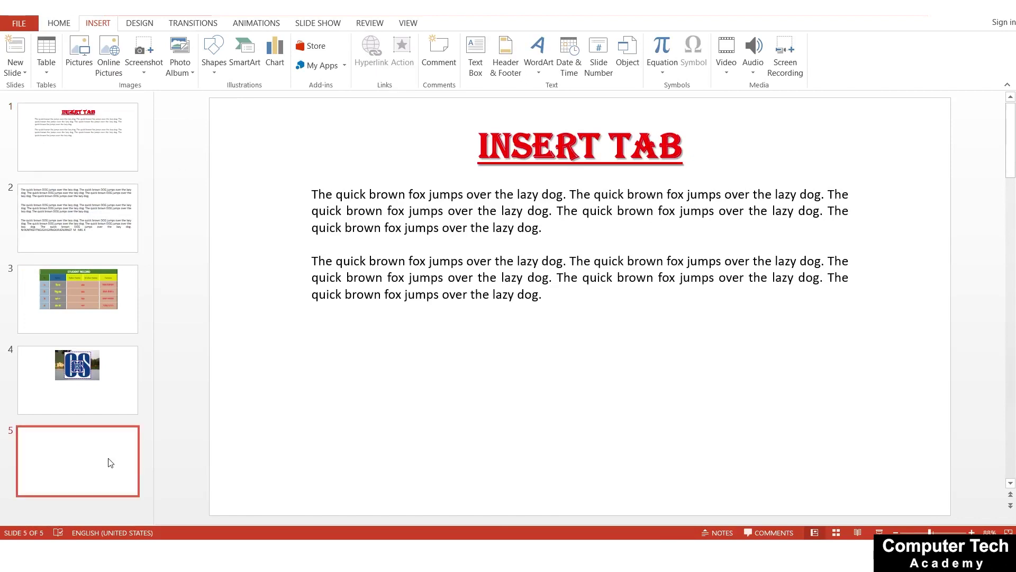
{"action": "left_click", "coordinate": [214, 74]}
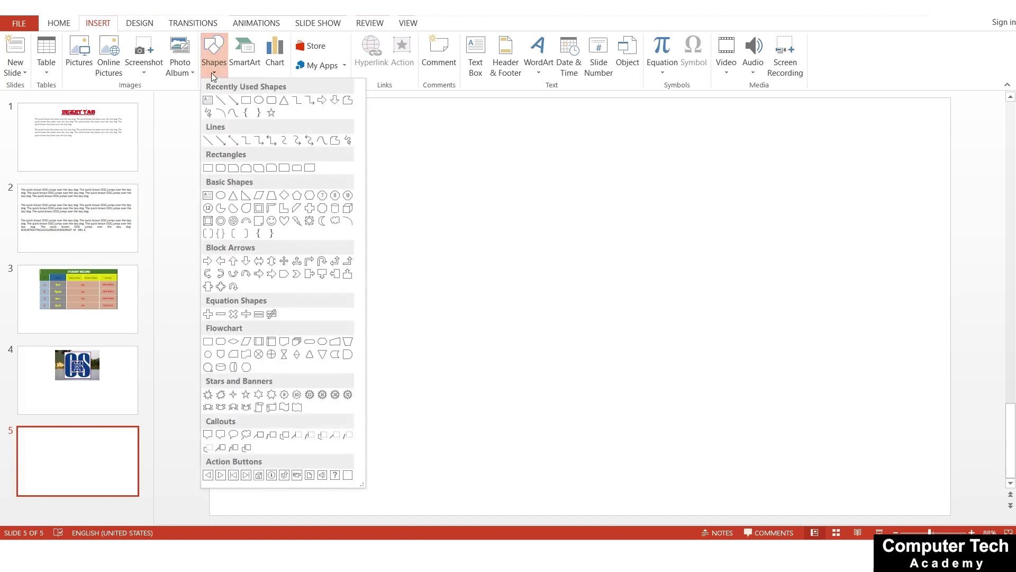
{"action": "left_click", "coordinate": [526, 227]}
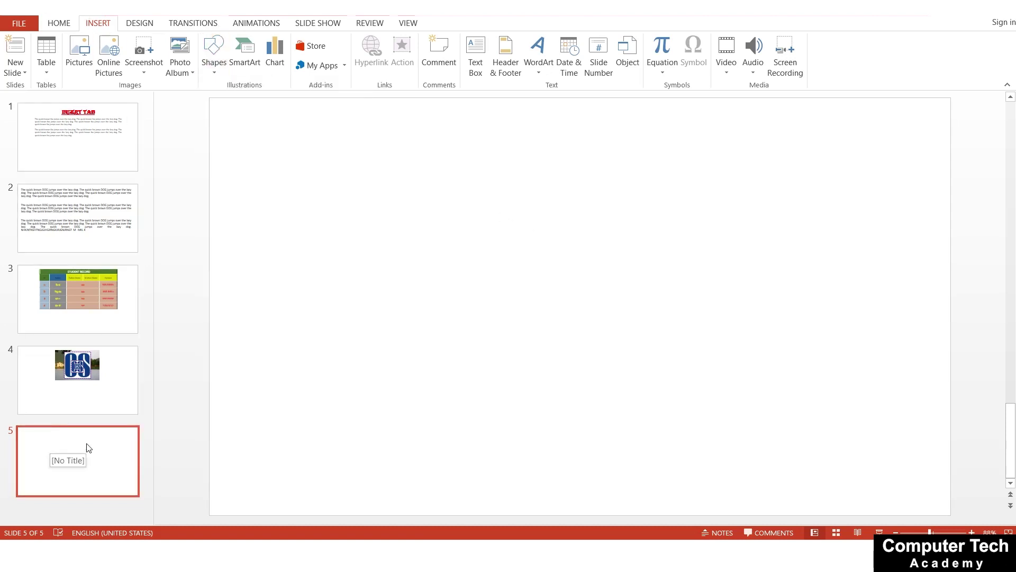
{"action": "left_click", "coordinate": [206, 76]}
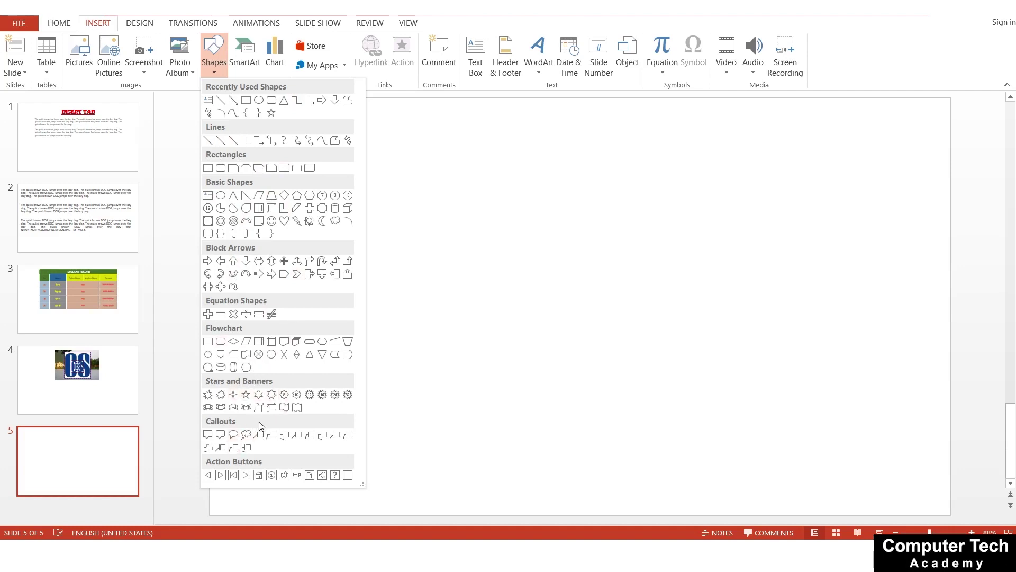
- Draw a large blue cloud callout, 3.71" by 5.27", in the centre of slide 5
{"action": "left_click", "coordinate": [248, 434]}
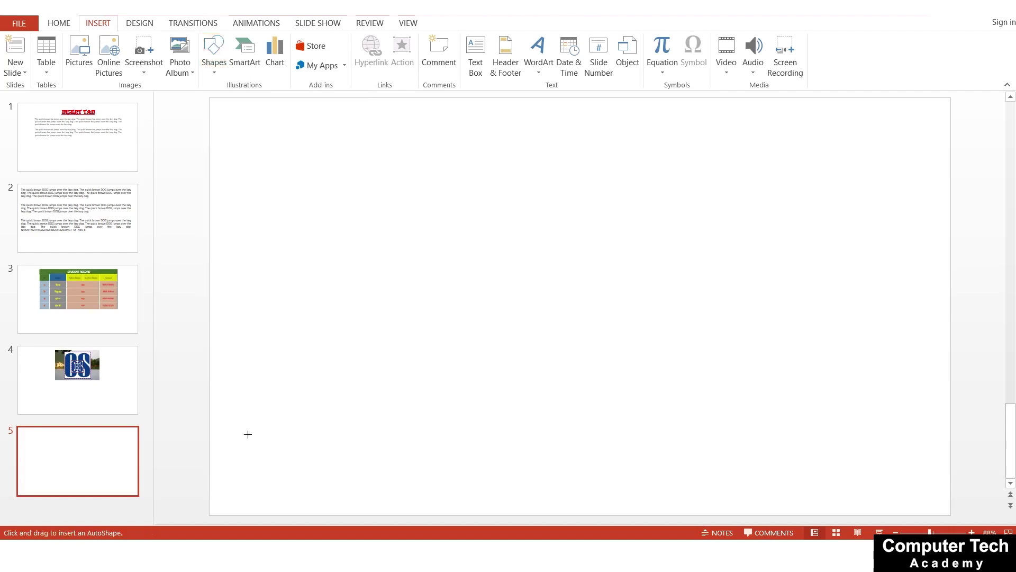
{"action": "mouse_move", "coordinate": [333, 182]}
{"action": "left_mouse_down"}
{"action": "mouse_move", "coordinate": [795, 325]}
{"action": "mouse_move", "coordinate": [658, 336]}
{"action": "mouse_move", "coordinate": [517, 363]}
{"action": "mouse_move", "coordinate": [626, 385]}
{"action": "left_mouse_up"}
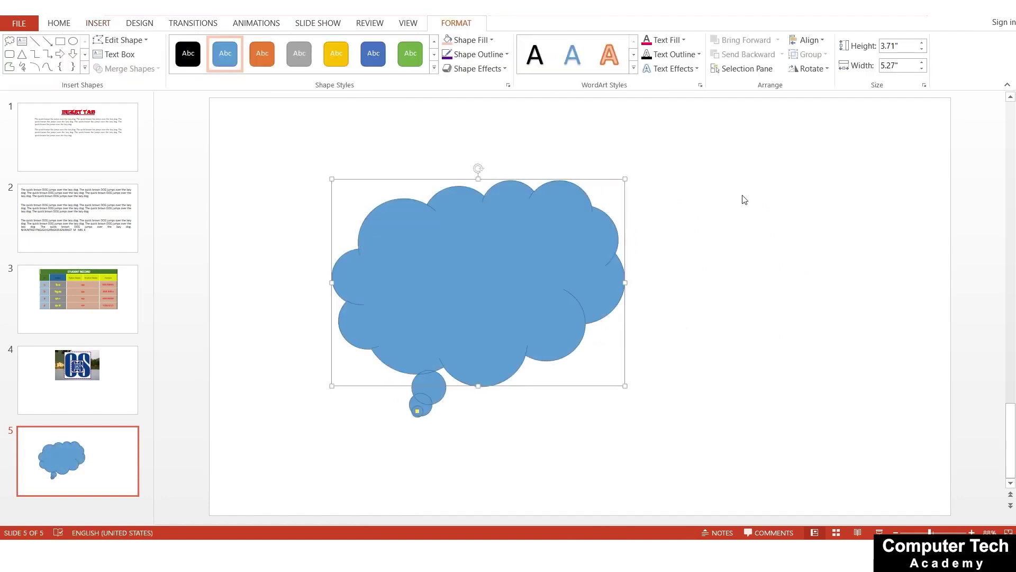
{"action": "left_click", "coordinate": [805, 182]}
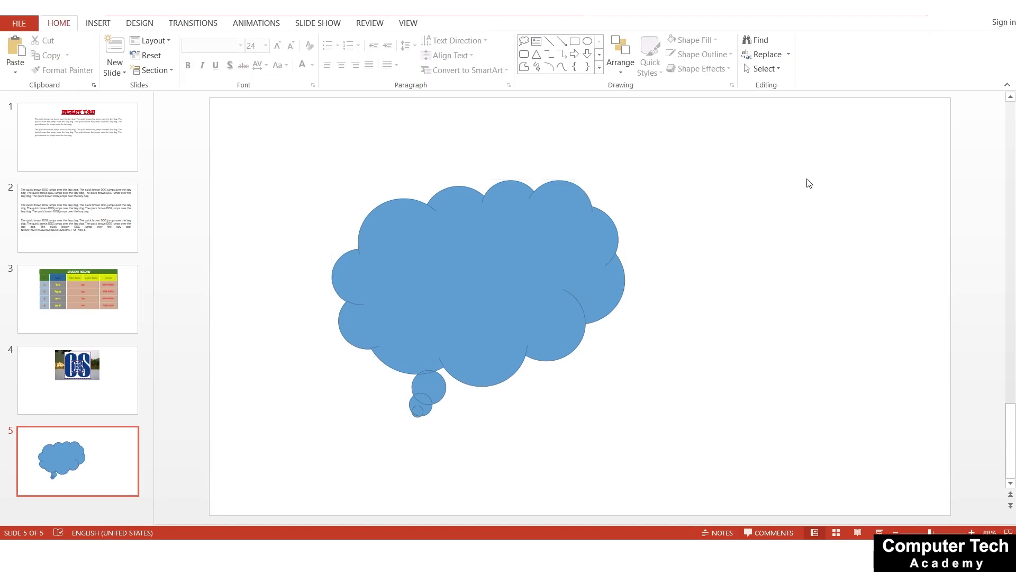
{"action": "left_click", "coordinate": [483, 299]}
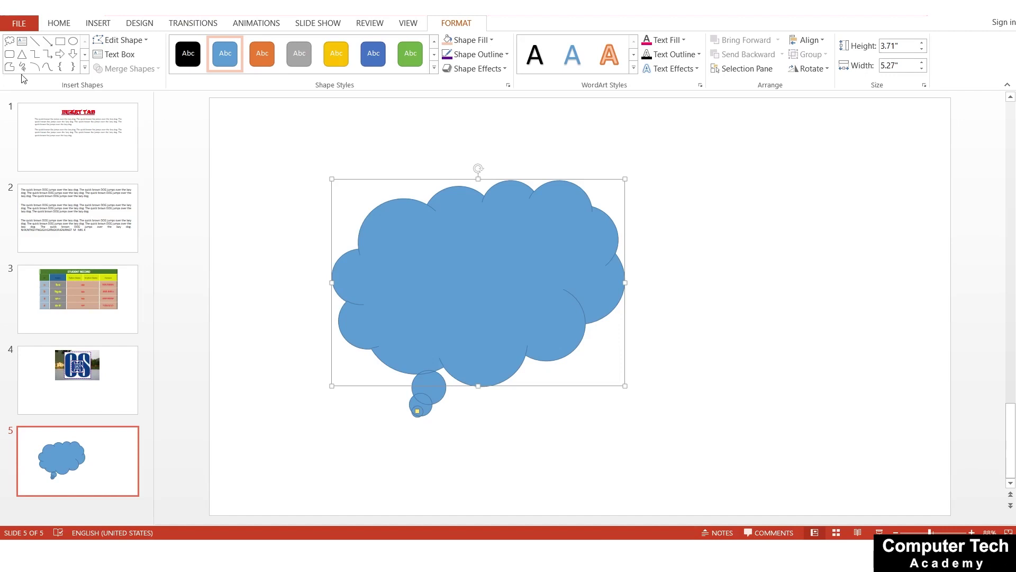
- Draw an Explosion 2 star inside the cloud callout
{"action": "left_click", "coordinate": [84, 67]}
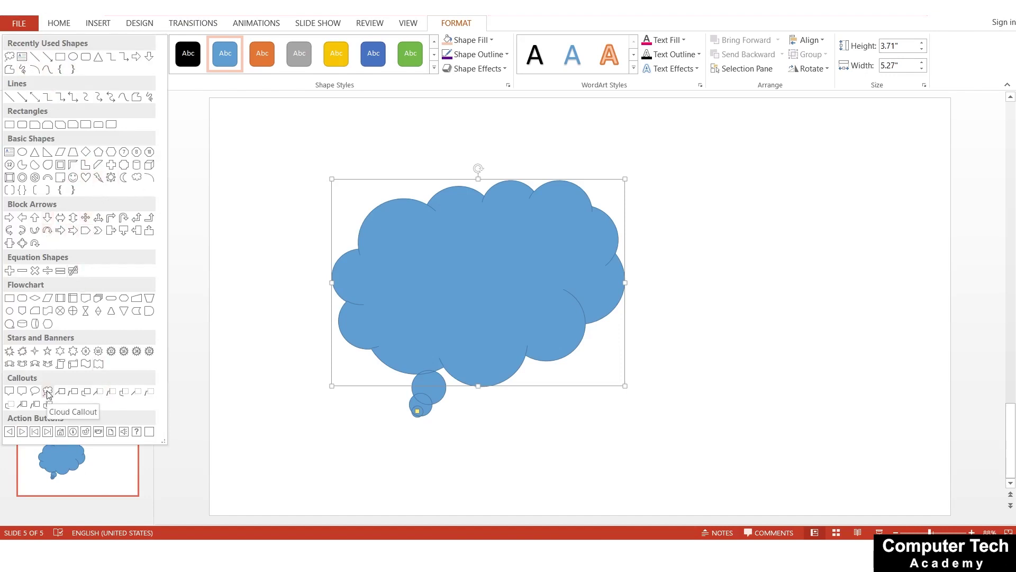
{"action": "left_click", "coordinate": [21, 352]}
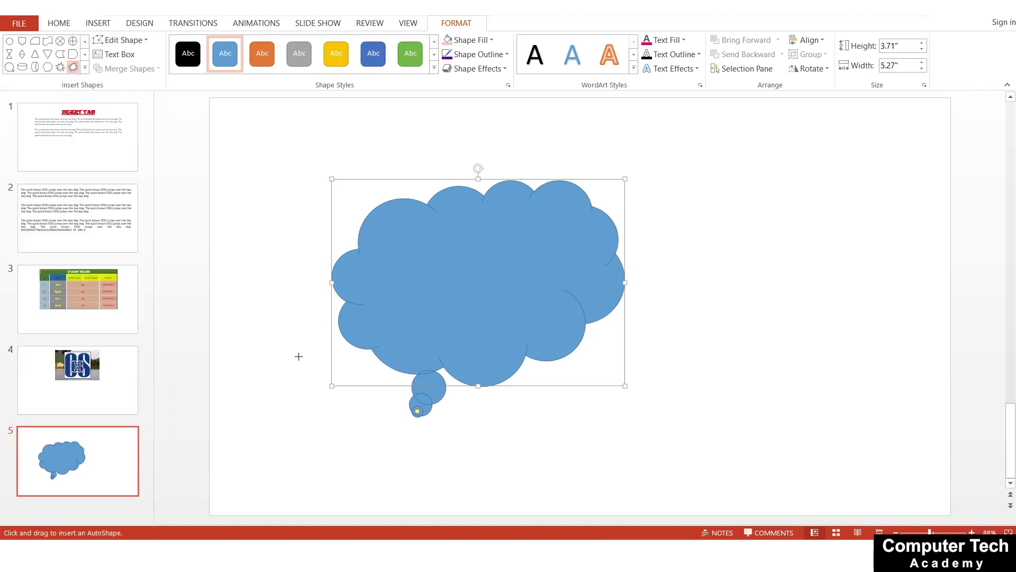
{"action": "left_click_drag", "start_coordinate": [406, 249], "coordinate": [539, 320]}
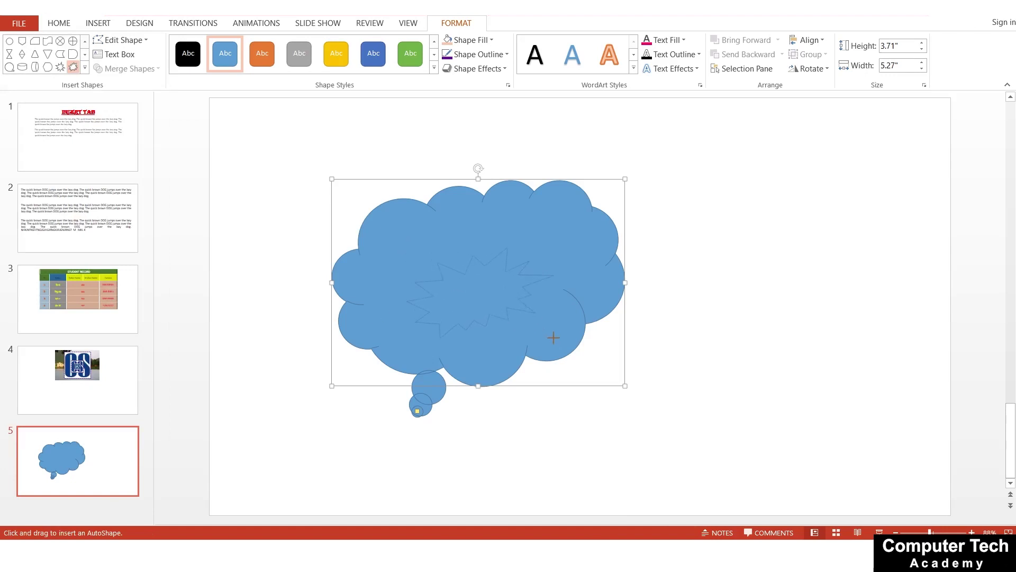
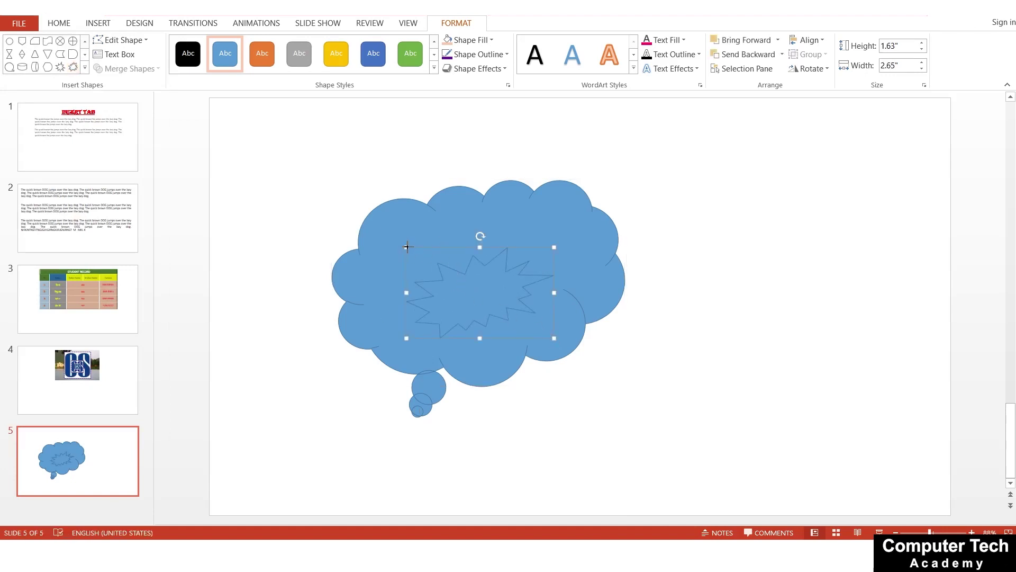
- Enlarge the explosion star inside the blue cloud to 1.98" by 2.82", keeping its starburst shape
{"action": "left_click_drag", "start_coordinate": [407, 248], "coordinate": [397, 228]}
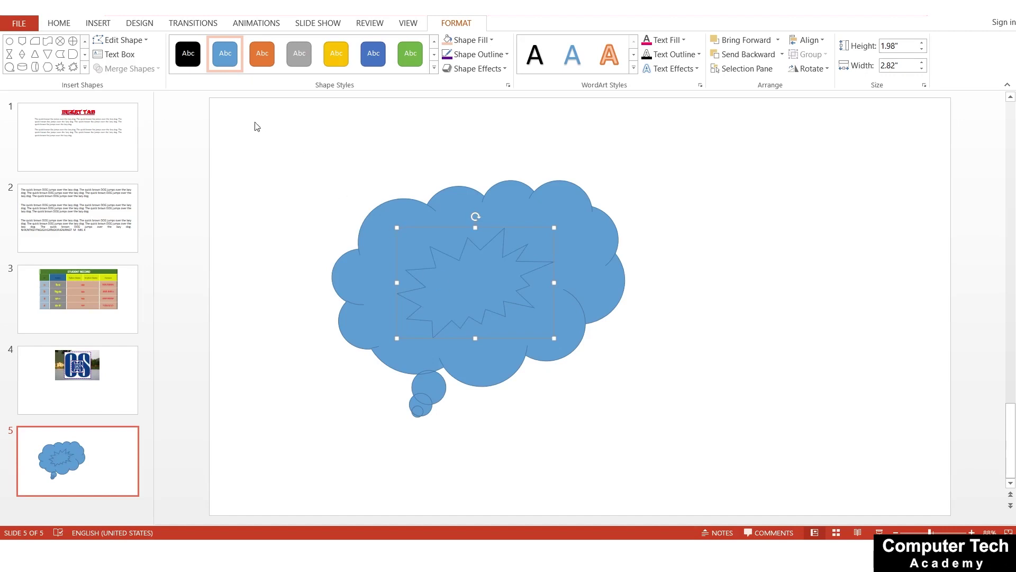
{"action": "left_click", "coordinate": [130, 41]}
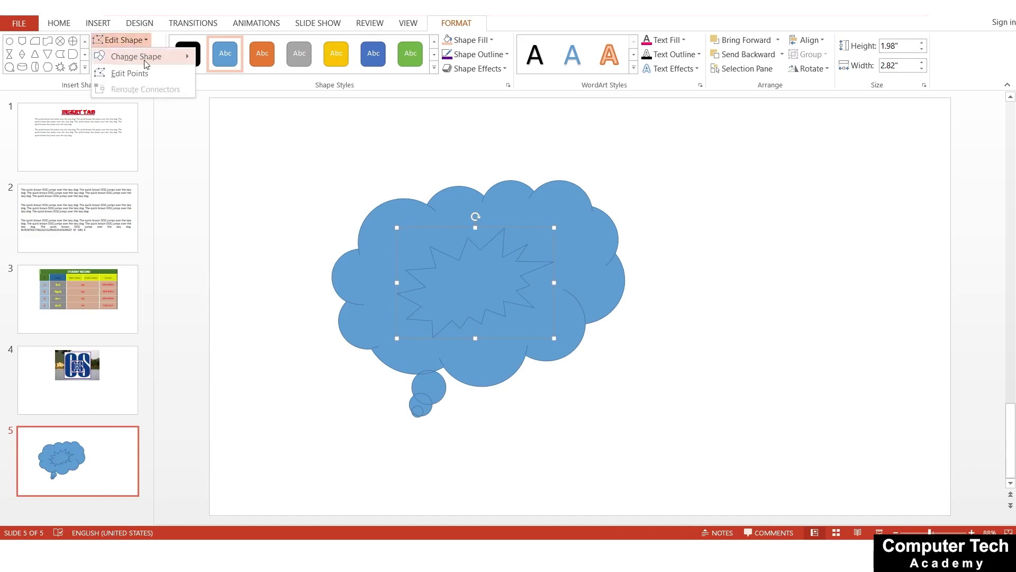
{"action": "mouse_move", "coordinate": [136, 56]}
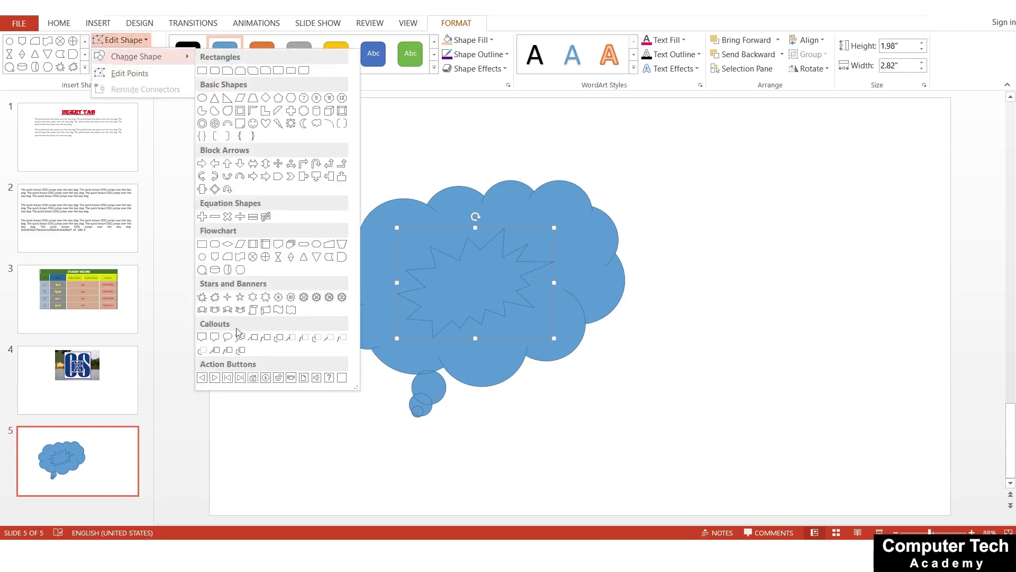
{"action": "key", "text": "Escape"}
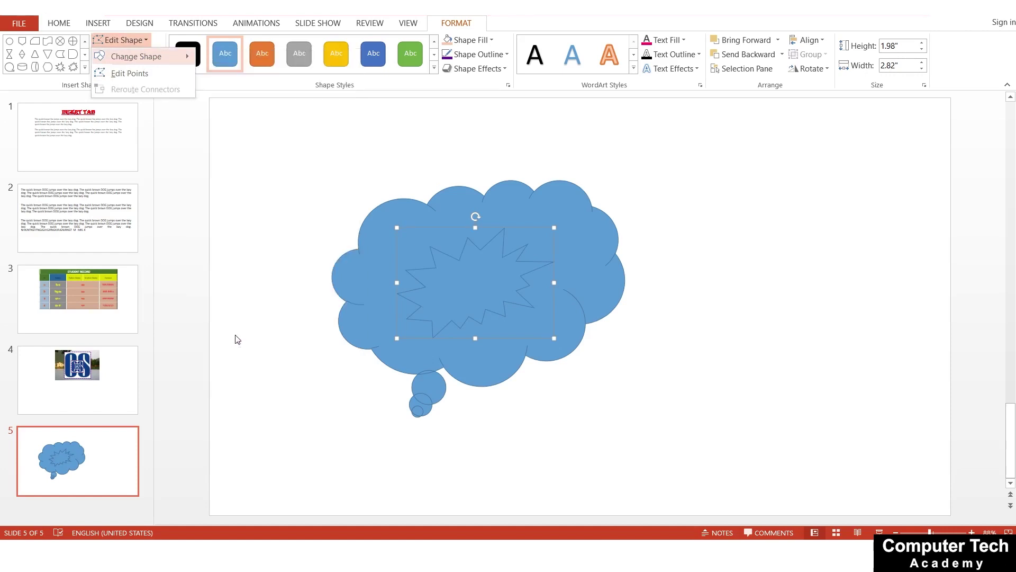
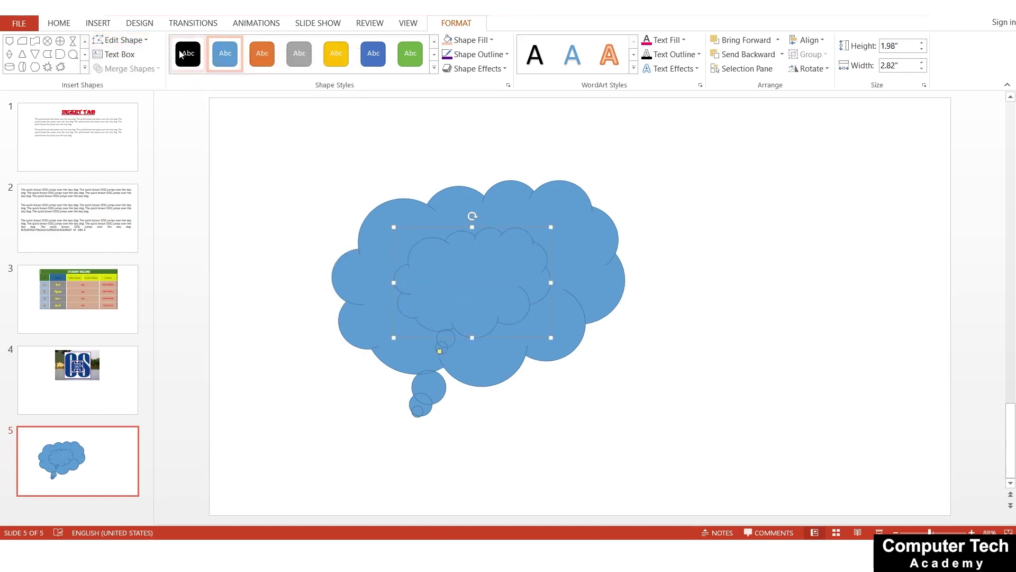
- Edit the inner cloud's points, pulling two vertices inward so it becomes 2.28" by 2.82"
{"action": "left_click", "coordinate": [121, 40]}
{"action": "left_click", "coordinate": [140, 71]}
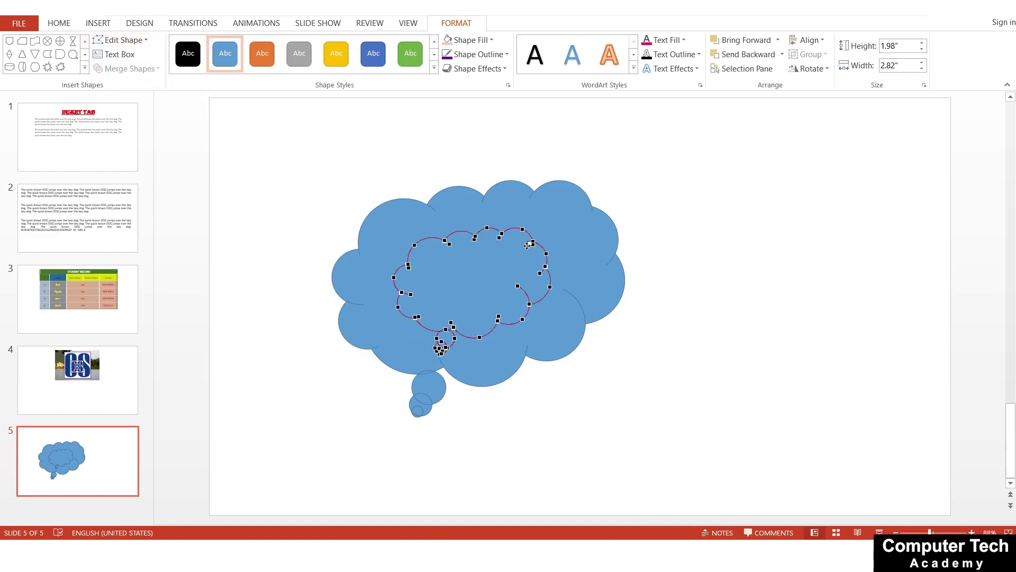
{"action": "left_click_drag", "start_coordinate": [527, 245], "coordinate": [521, 252]}
{"action": "left_click_drag", "start_coordinate": [450, 244], "coordinate": [458, 249]}
{"action": "left_click", "coordinate": [577, 210]}
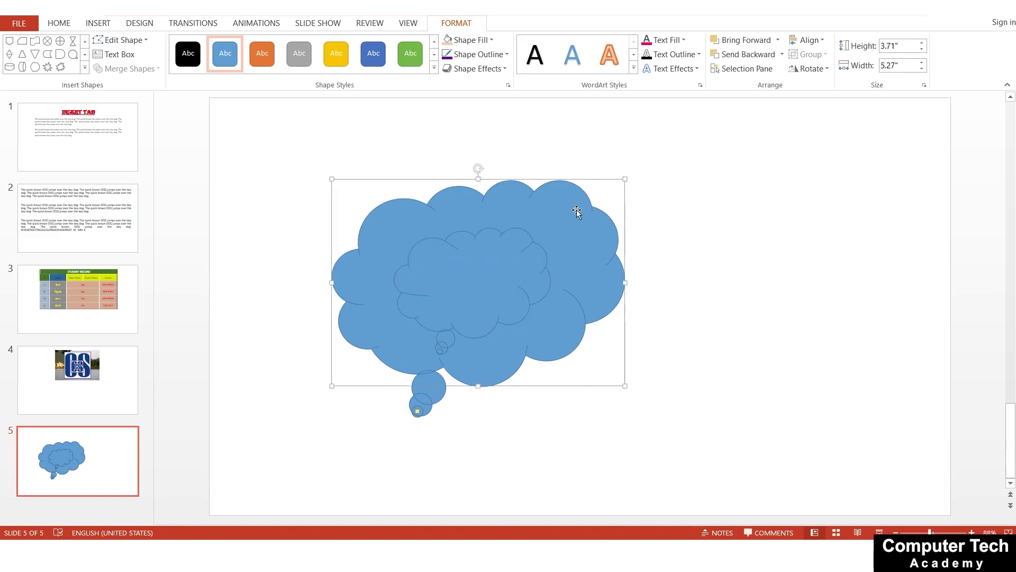
{"action": "left_click", "coordinate": [500, 267]}
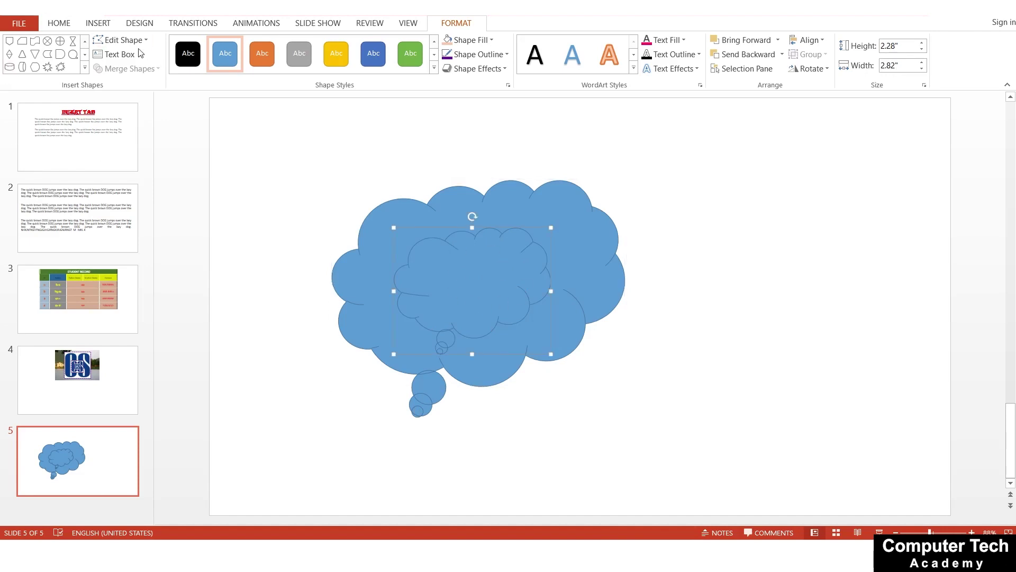
- Add the text 'hello' inside the inner cloud
{"action": "left_click", "coordinate": [126, 62]}
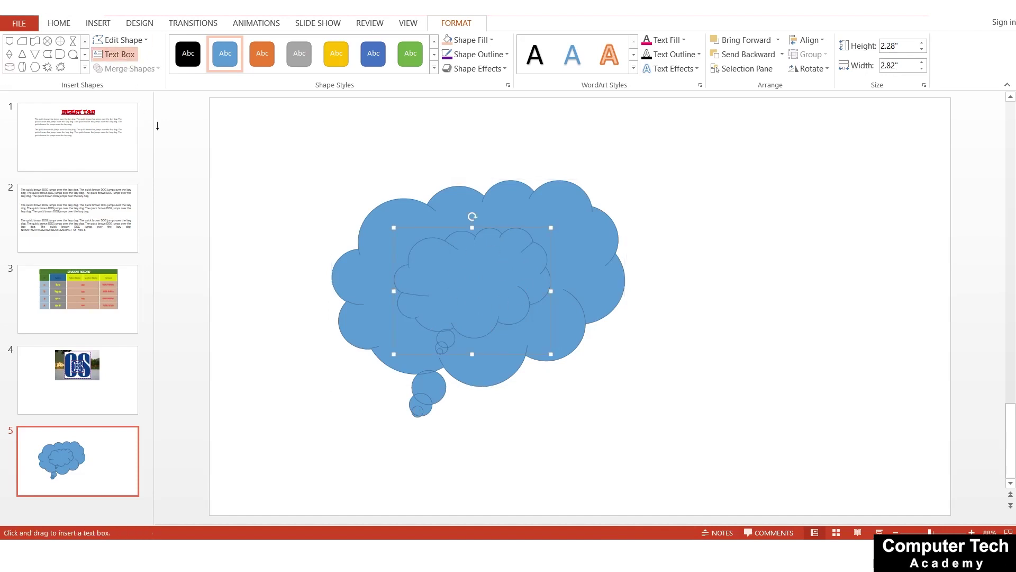
{"action": "left_click", "coordinate": [435, 262]}
{"action": "type", "text": "tr"}
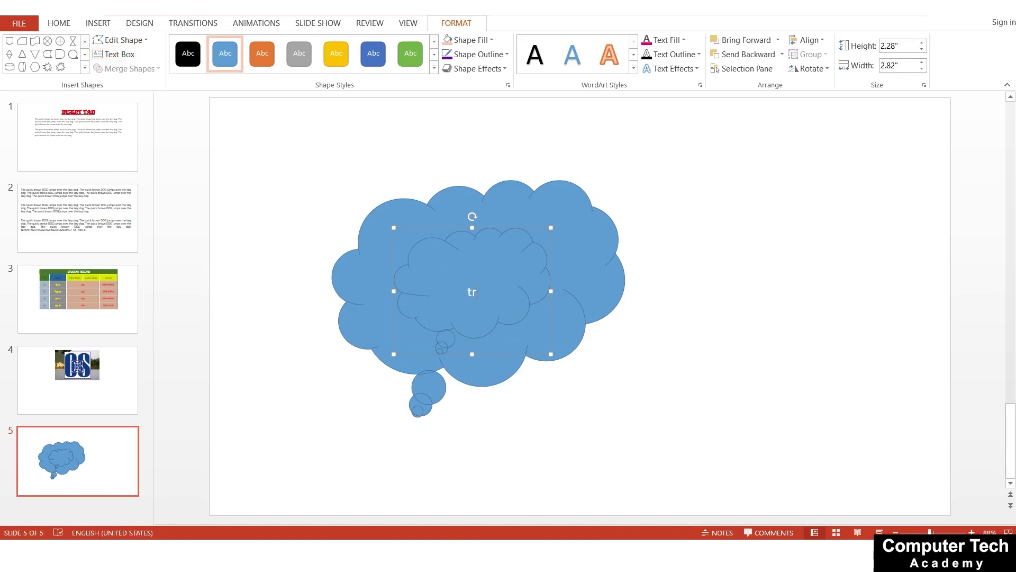
{"action": "type", "text": "ytyt"}
{"action": "key", "text": "BackSpace"}
{"action": "key", "text": "BackSpace"}
{"action": "key", "text": "BackSpace"}
{"action": "key", "text": "BackSpace"}
{"action": "key", "text": "BackSpace"}
{"action": "type", "text": "he"}
{"action": "type", "text": "llo"}
{"action": "left_click", "coordinate": [719, 353]}
- Apply the orange shape style to the inner cloud
{"action": "left_click", "coordinate": [497, 303]}
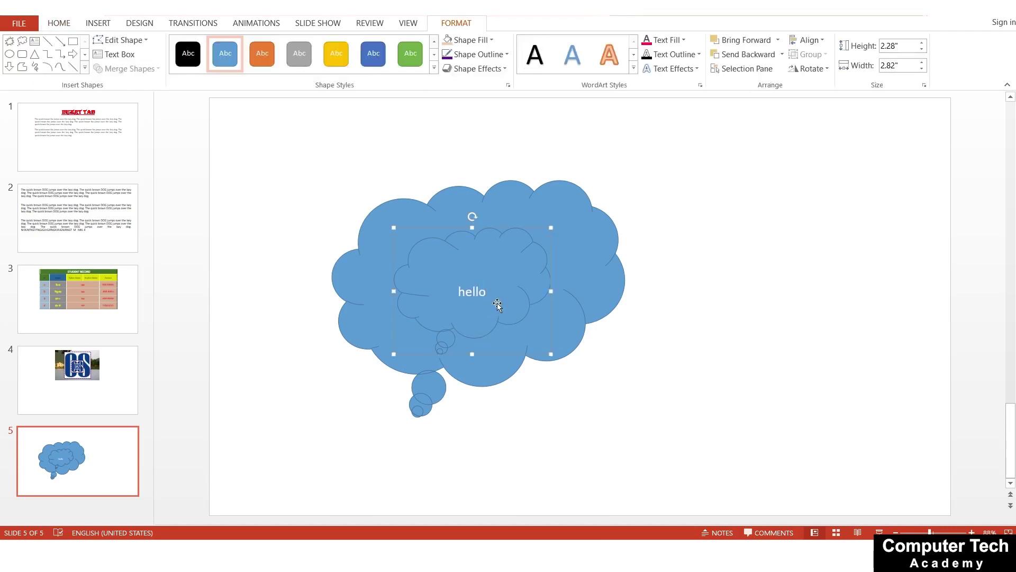
{"action": "left_click", "coordinate": [434, 68]}
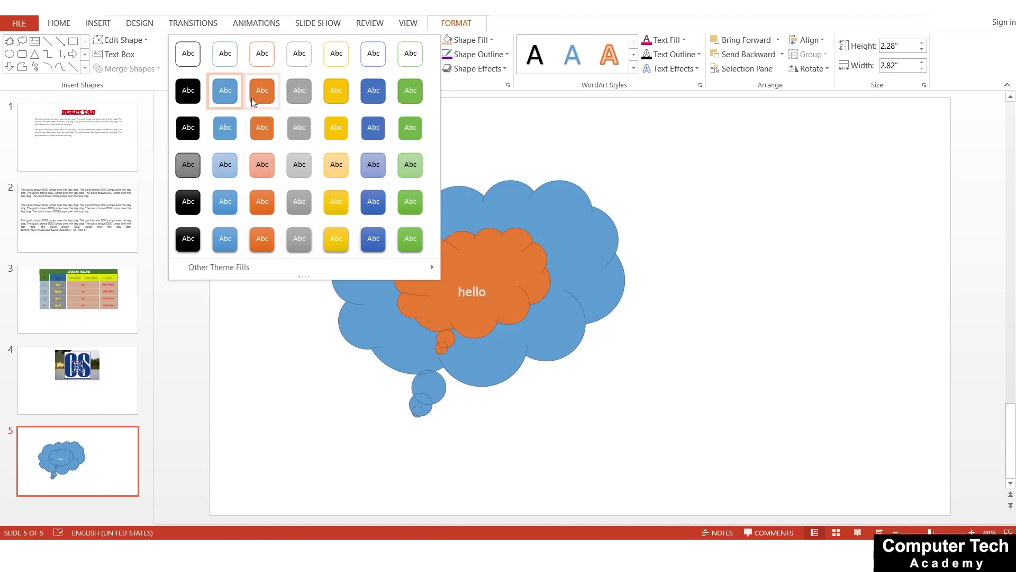
{"action": "left_click", "coordinate": [259, 240]}
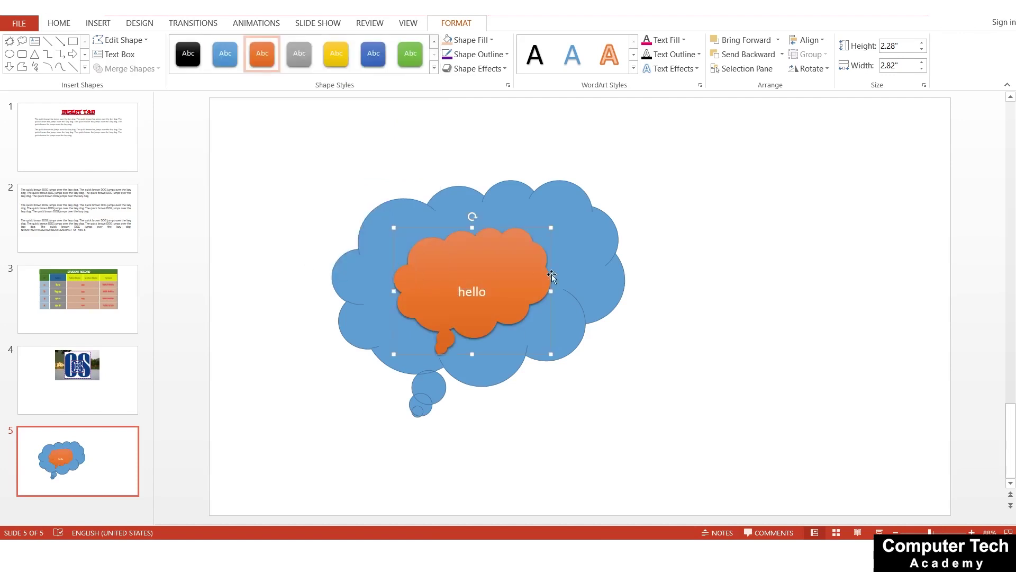
{"action": "left_click", "coordinate": [601, 253]}
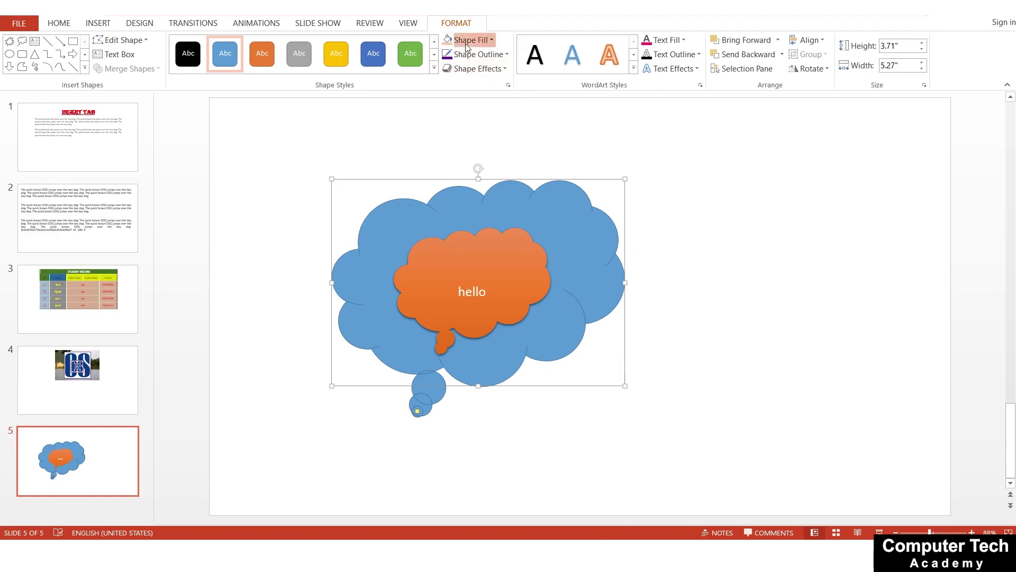
- Try several custom and standard colours, then fill the outer cloud with magenta
{"action": "left_click", "coordinate": [468, 39]}
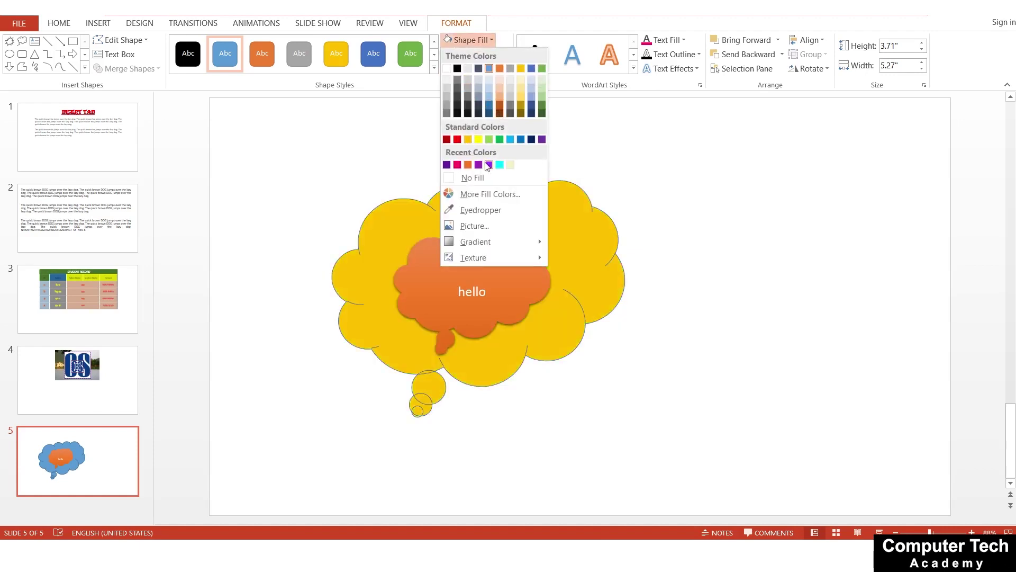
{"action": "left_click", "coordinate": [484, 193]}
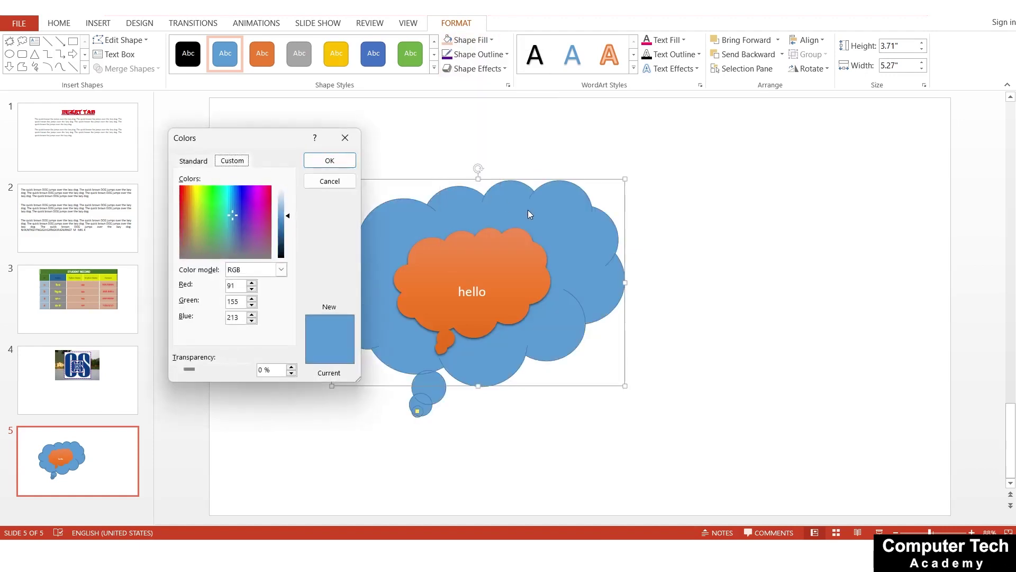
{"action": "left_click", "coordinate": [195, 218]}
{"action": "left_click", "coordinate": [234, 216]}
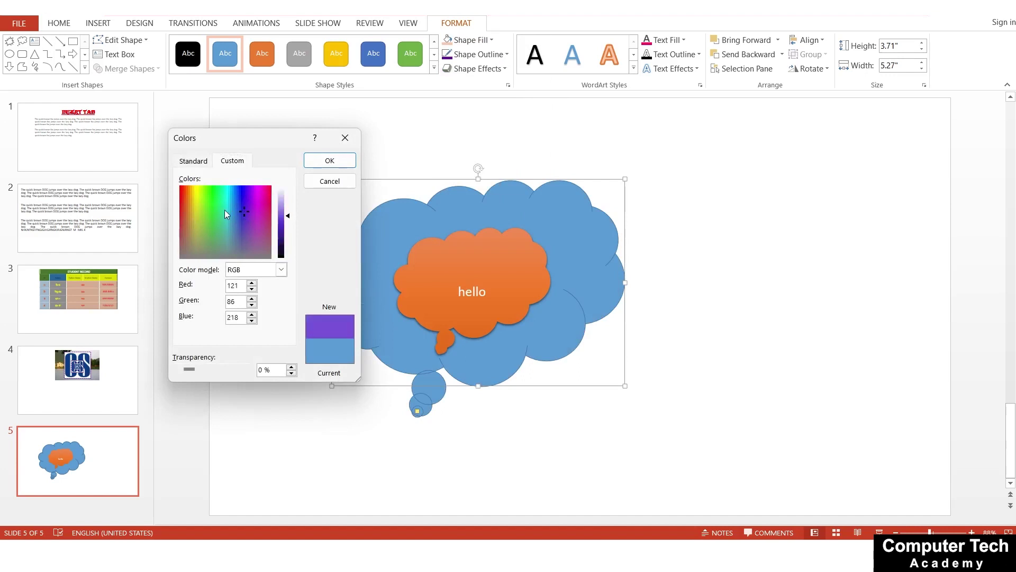
{"action": "left_click", "coordinate": [224, 209]}
{"action": "left_click", "coordinate": [209, 161]}
{"action": "left_click", "coordinate": [226, 190]}
{"action": "left_click", "coordinate": [217, 214]}
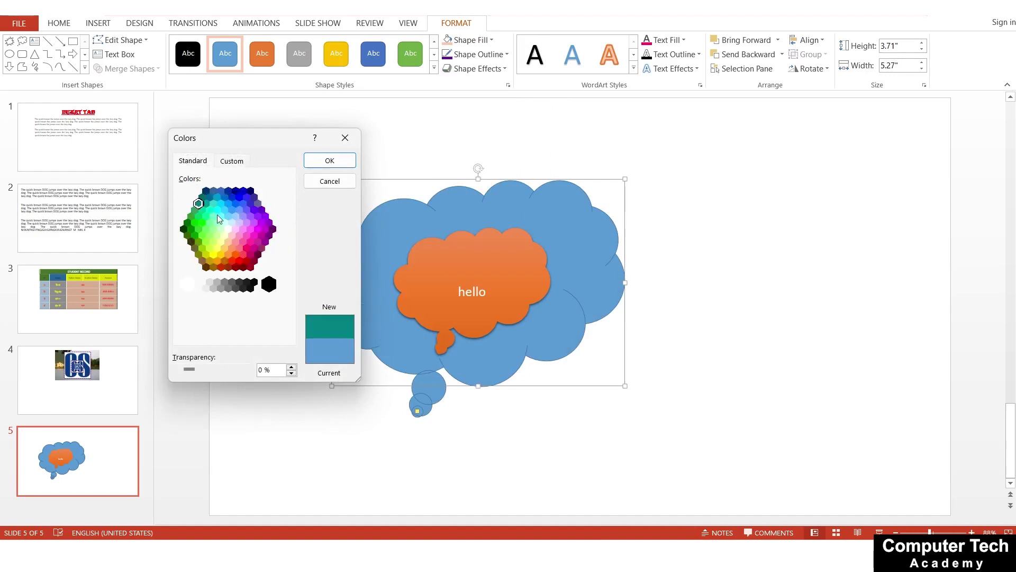
{"action": "left_click", "coordinate": [247, 236]}
{"action": "left_click", "coordinate": [222, 236]}
{"action": "left_click", "coordinate": [258, 229]}
{"action": "left_click", "coordinate": [329, 160]}
- Refill the outer cloud with a lightened teal, a light aqua (RGB 132, 220, 224)
{"action": "left_click", "coordinate": [468, 40]}
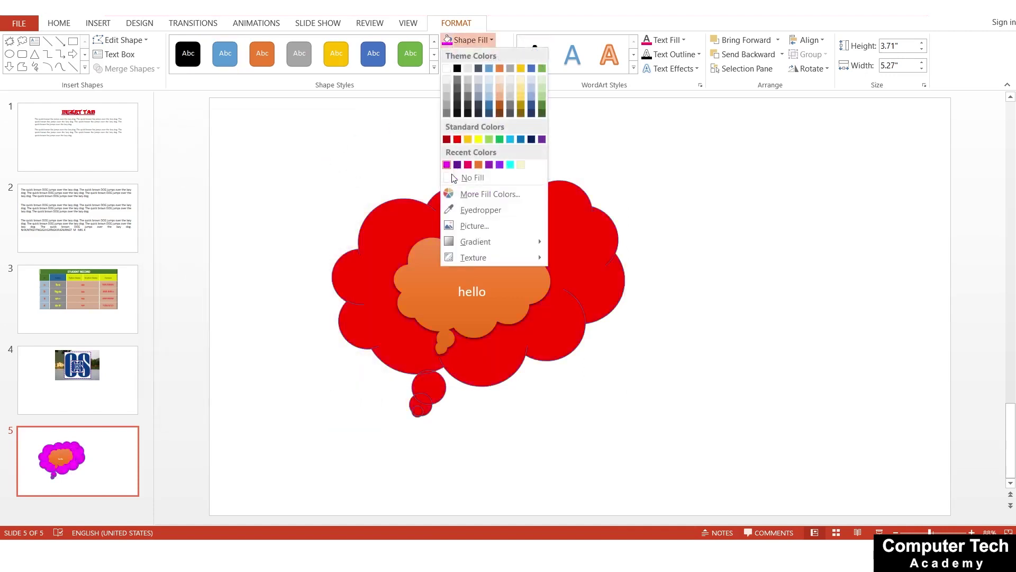
{"action": "left_click", "coordinate": [479, 194]}
{"action": "left_click", "coordinate": [236, 162]}
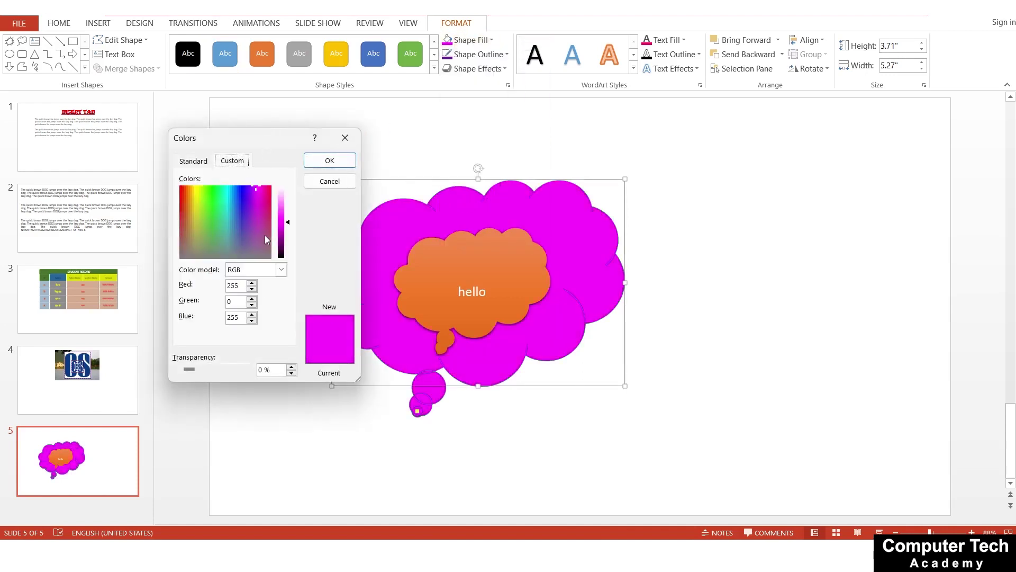
{"action": "left_click", "coordinate": [240, 223]}
{"action": "left_click", "coordinate": [227, 215]}
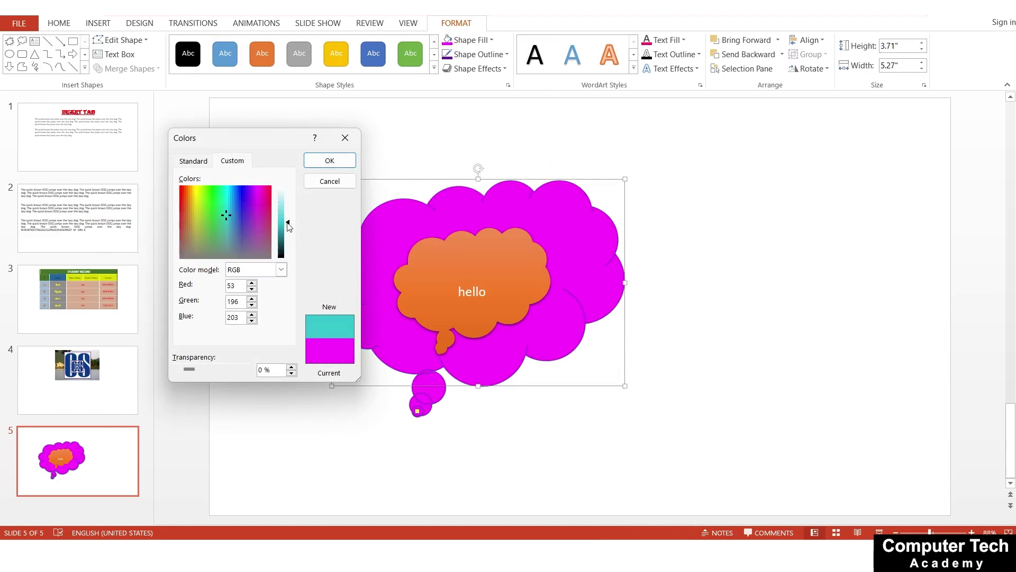
{"action": "left_click_drag", "start_coordinate": [289, 227], "coordinate": [290, 208]}
{"action": "left_click", "coordinate": [330, 160]}
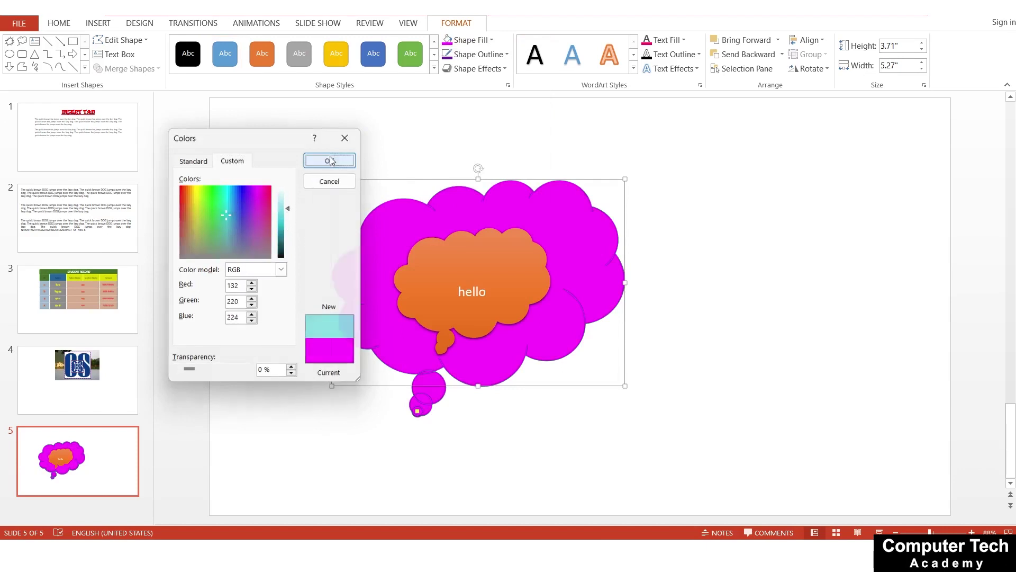
{"action": "left_click", "coordinate": [470, 39]}
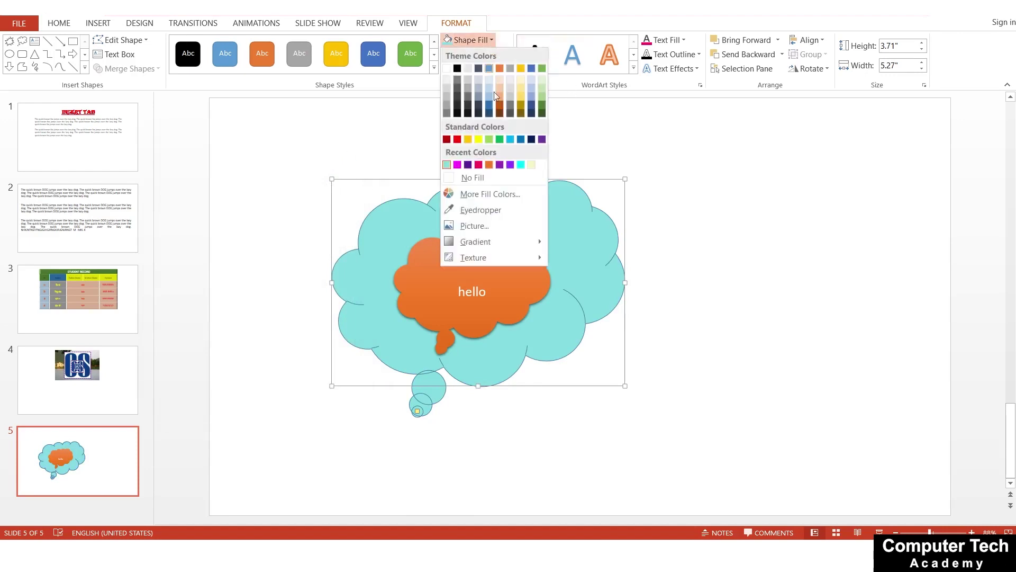
- Fill the outer cloud with the picture 'images (3)' from the Pictures folder
{"action": "left_click", "coordinate": [486, 226]}
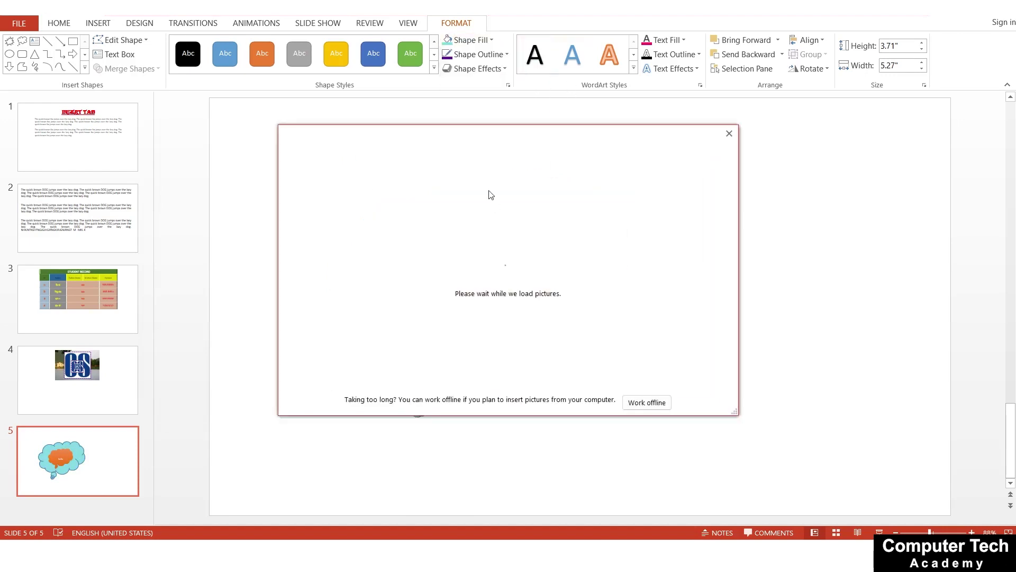
{"action": "left_click", "coordinate": [400, 201]}
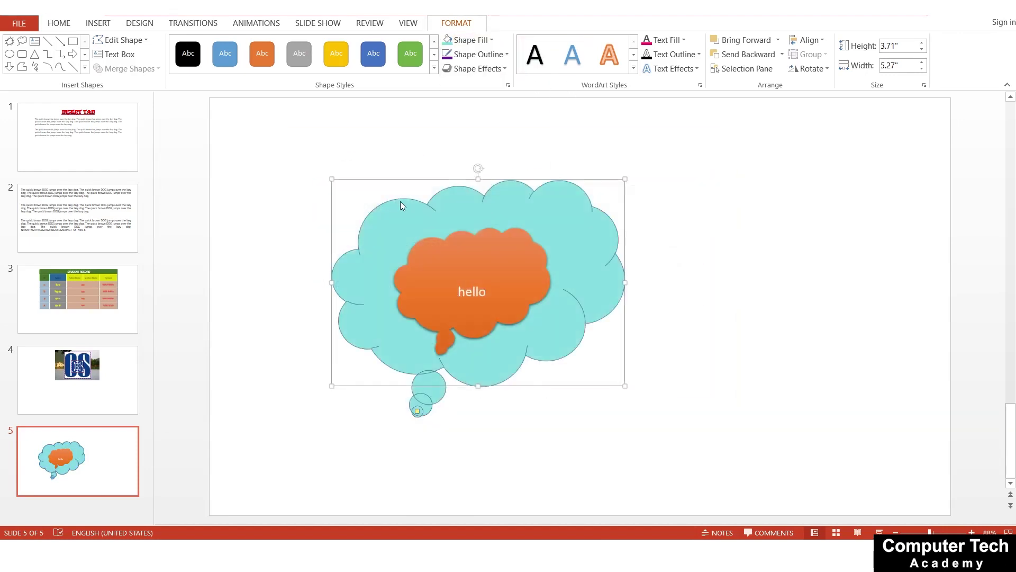
{"action": "scroll", "coordinate": [229, 227], "scroll_direction": "down", "scroll_amount": 1}
{"action": "left_click", "coordinate": [229, 226]}
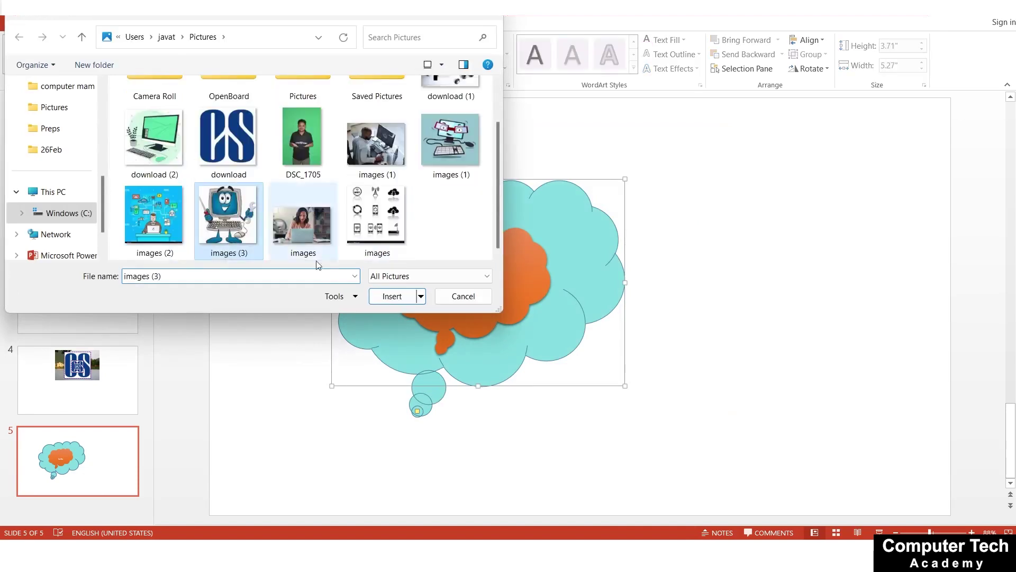
{"action": "left_click", "coordinate": [392, 296]}
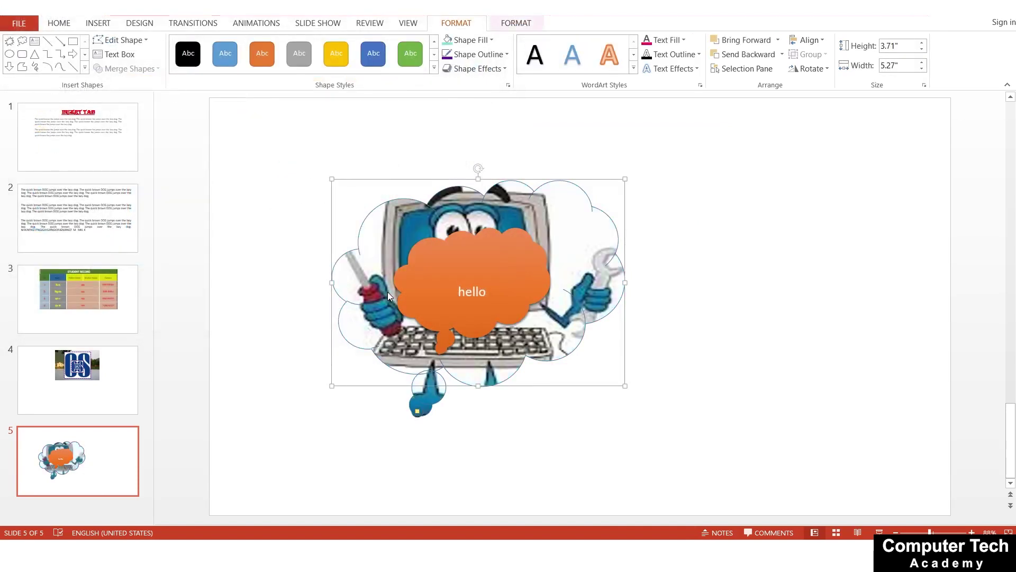
{"action": "left_click", "coordinate": [471, 41]}
{"action": "mouse_move", "coordinate": [475, 241]}
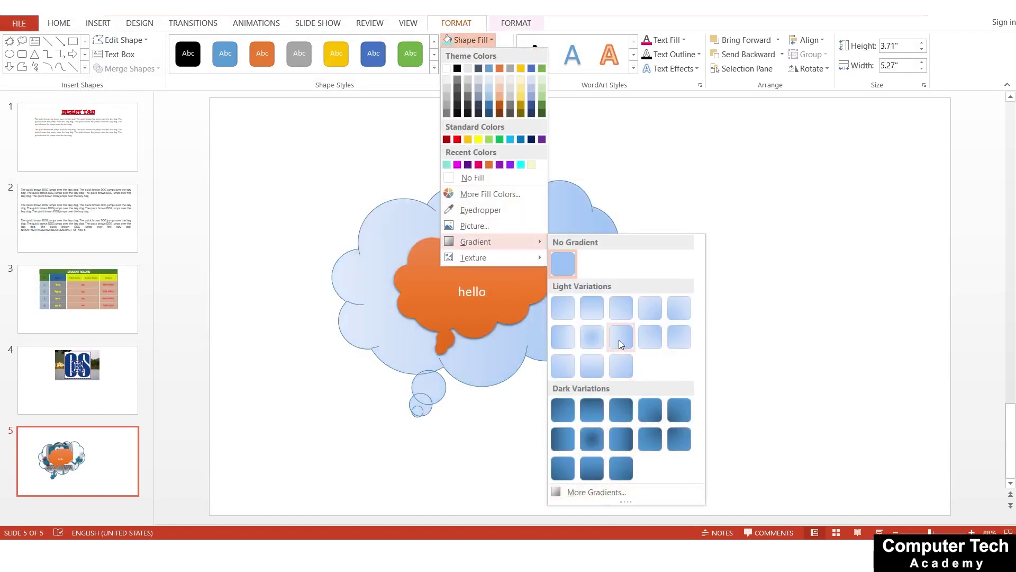
- Switch the outer cloud to a gradient fill, make the first stop orange and remove extra stops
{"action": "left_click", "coordinate": [593, 492]}
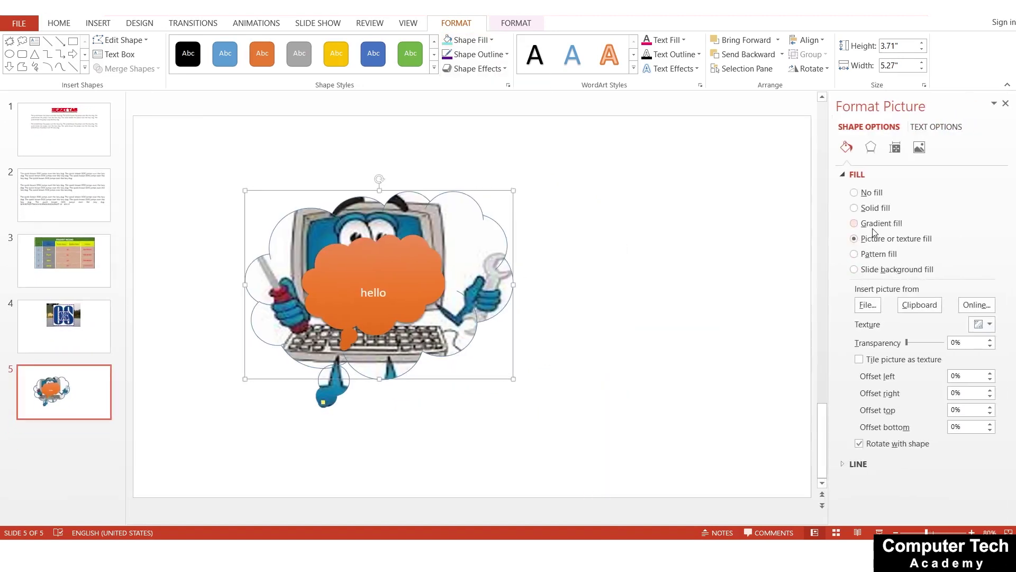
{"action": "left_click", "coordinate": [854, 223]}
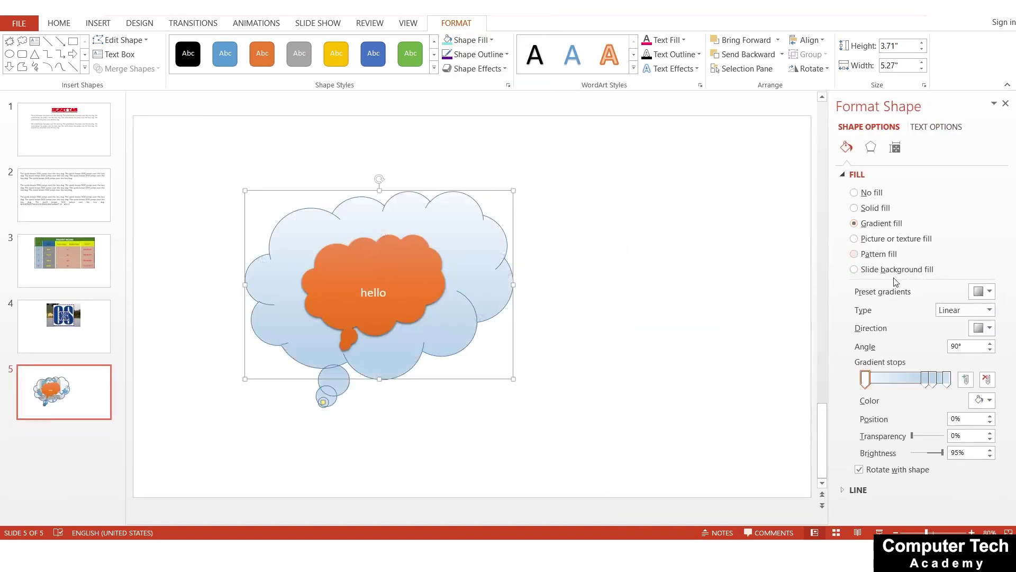
{"action": "left_click", "coordinate": [866, 380]}
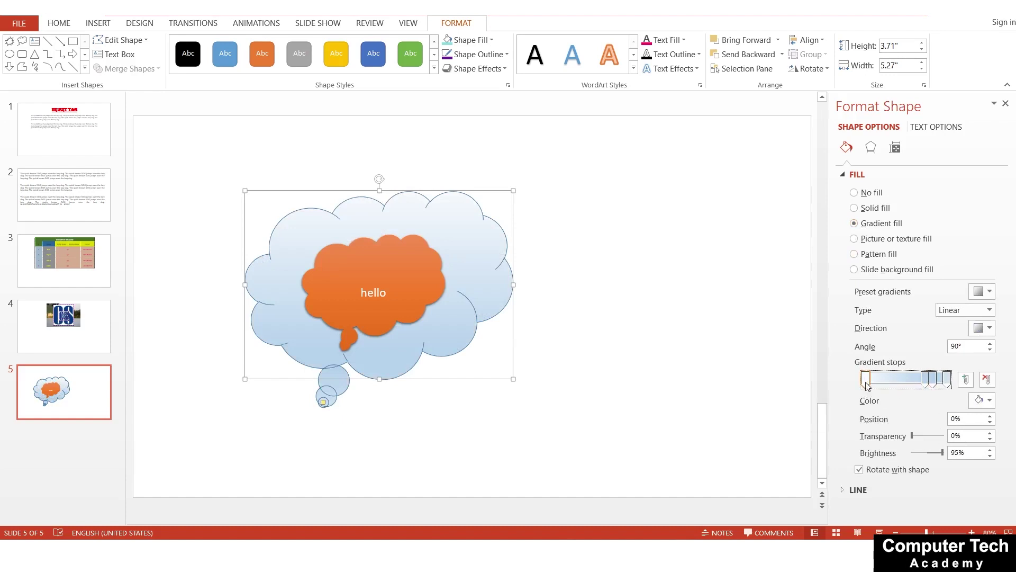
{"action": "left_click", "coordinate": [973, 400]}
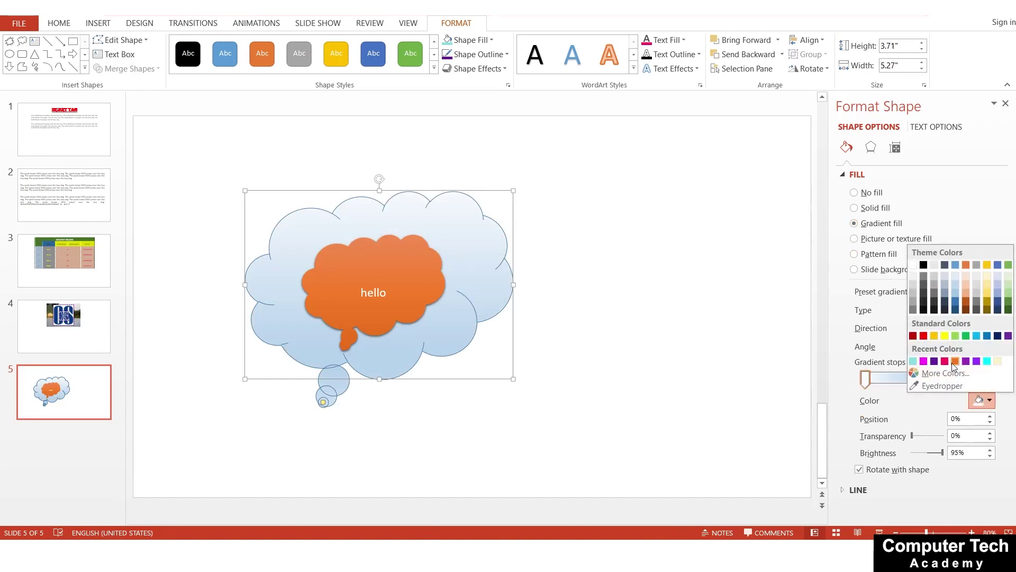
{"action": "left_click", "coordinate": [952, 363]}
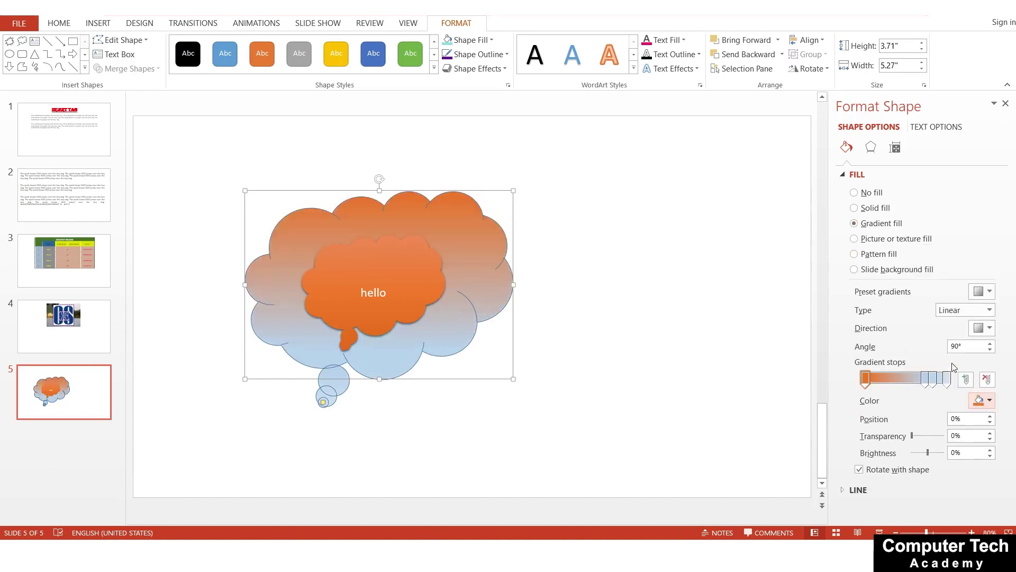
{"action": "left_click", "coordinate": [931, 381]}
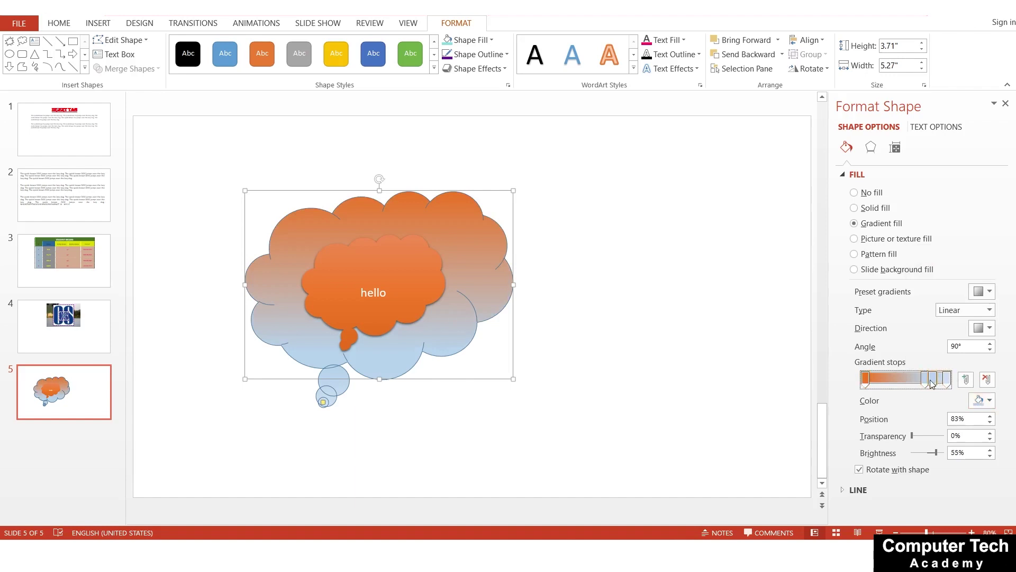
{"action": "left_click", "coordinate": [987, 381]}
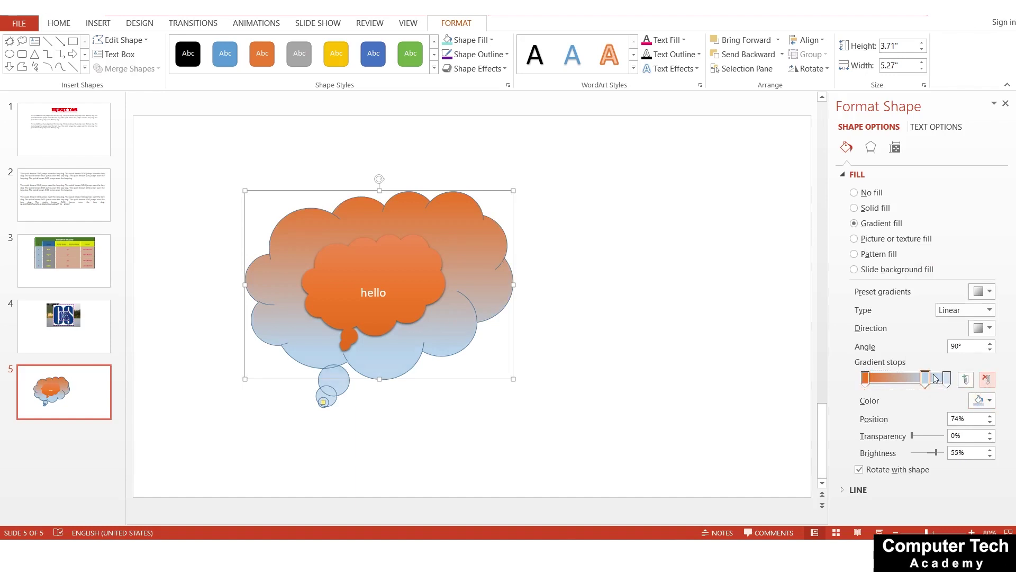
{"action": "left_click", "coordinate": [926, 380]}
{"action": "left_click", "coordinate": [987, 380]}
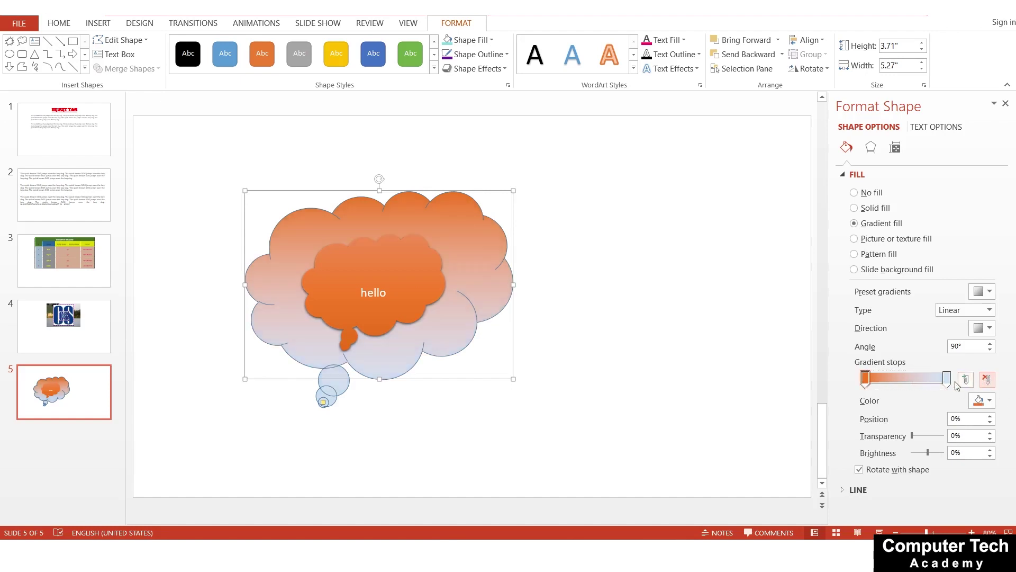
{"action": "left_click", "coordinate": [990, 383]}
- Set gradient stops yellow at 23%, light blue at 47%, magenta at 68% and green at 83%
{"action": "left_click", "coordinate": [885, 376]}
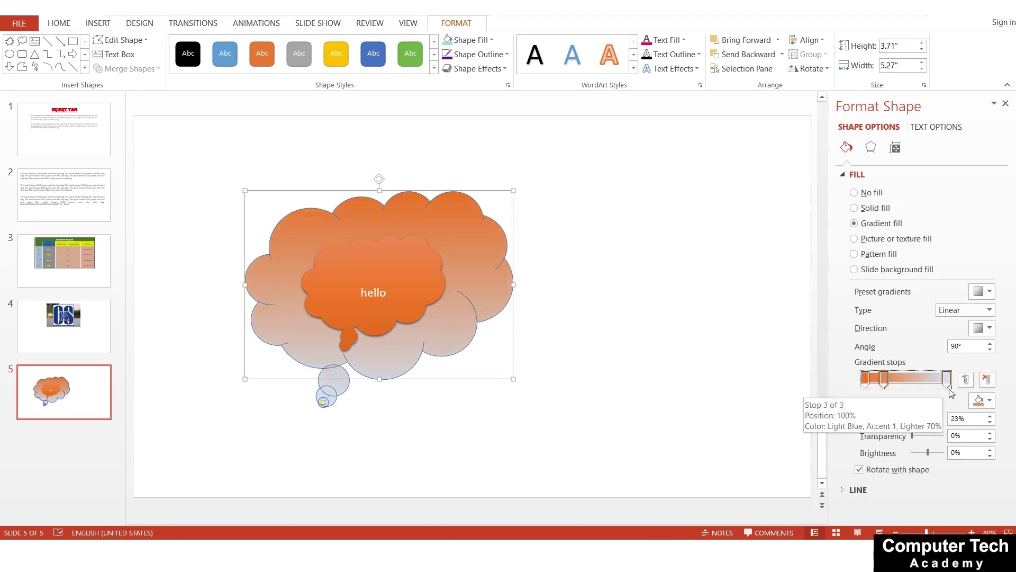
{"action": "left_click", "coordinate": [990, 401]}
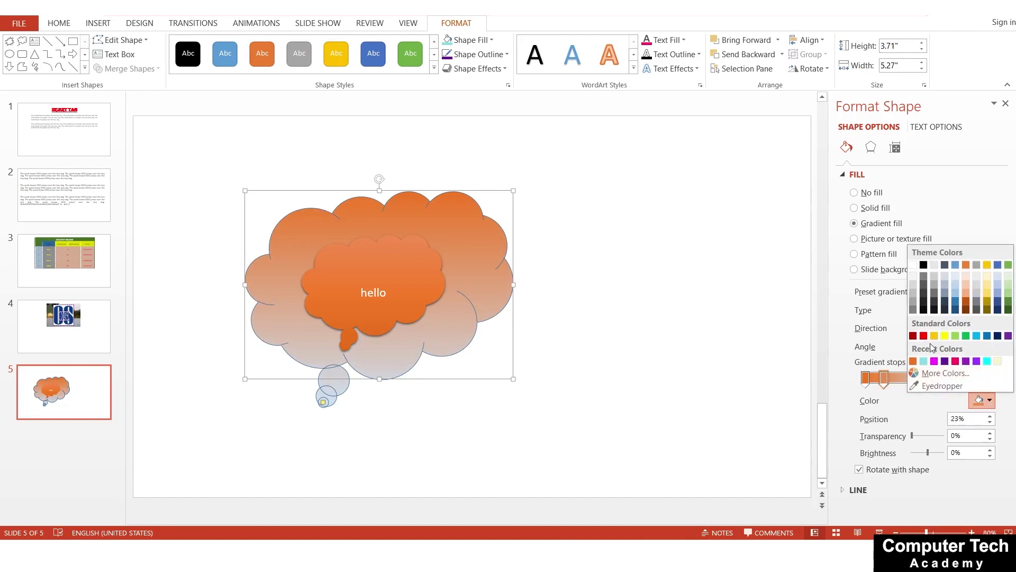
{"action": "left_click", "coordinate": [947, 336]}
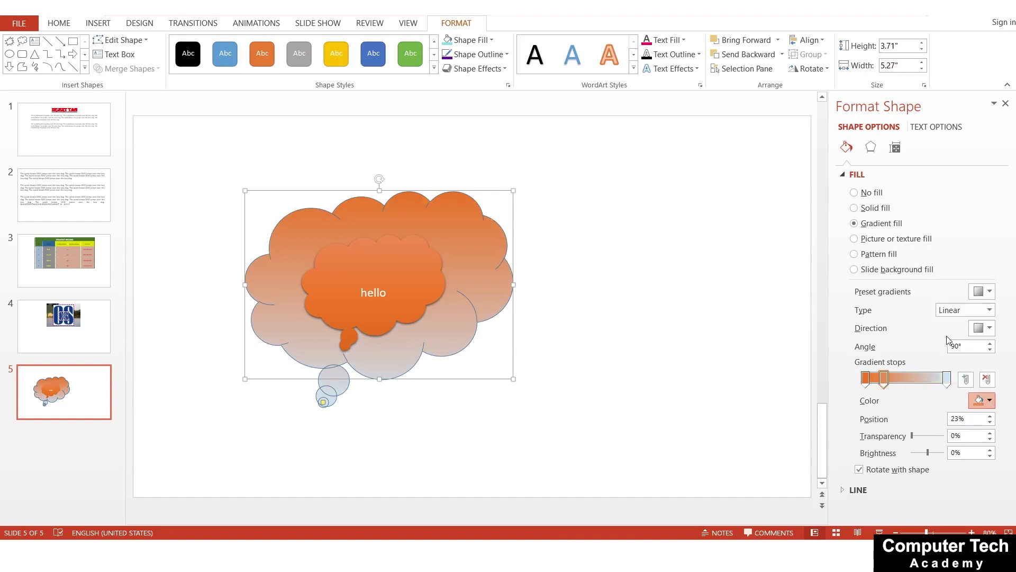
{"action": "left_click", "coordinate": [905, 381]}
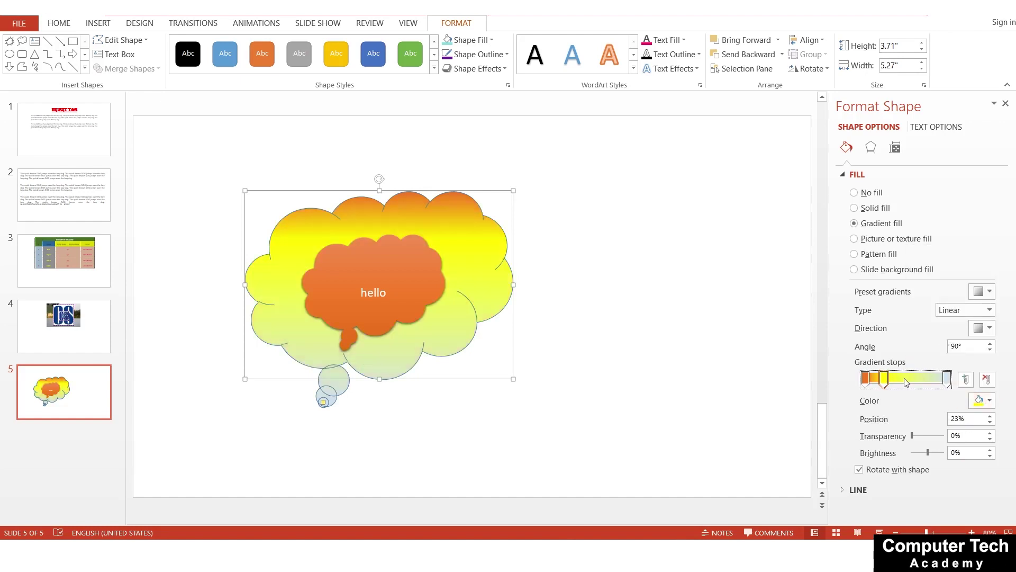
{"action": "left_click", "coordinate": [989, 401]}
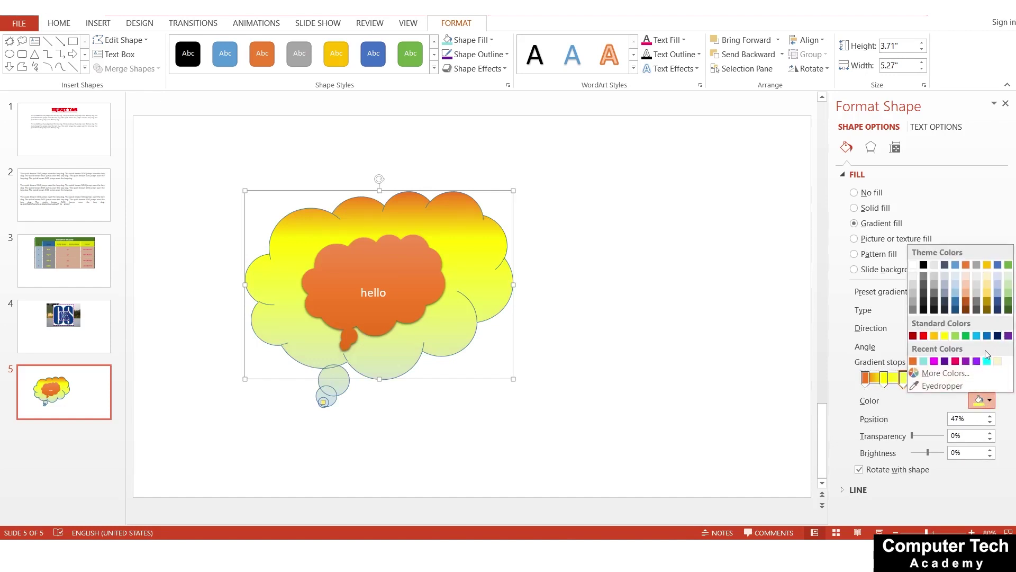
{"action": "left_click", "coordinate": [976, 336]}
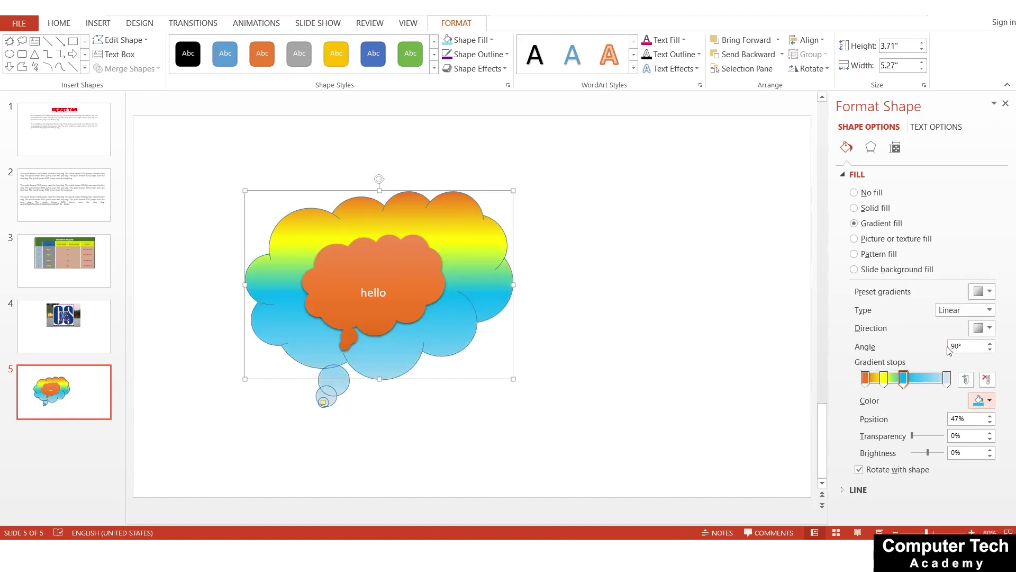
{"action": "left_click", "coordinate": [924, 377]}
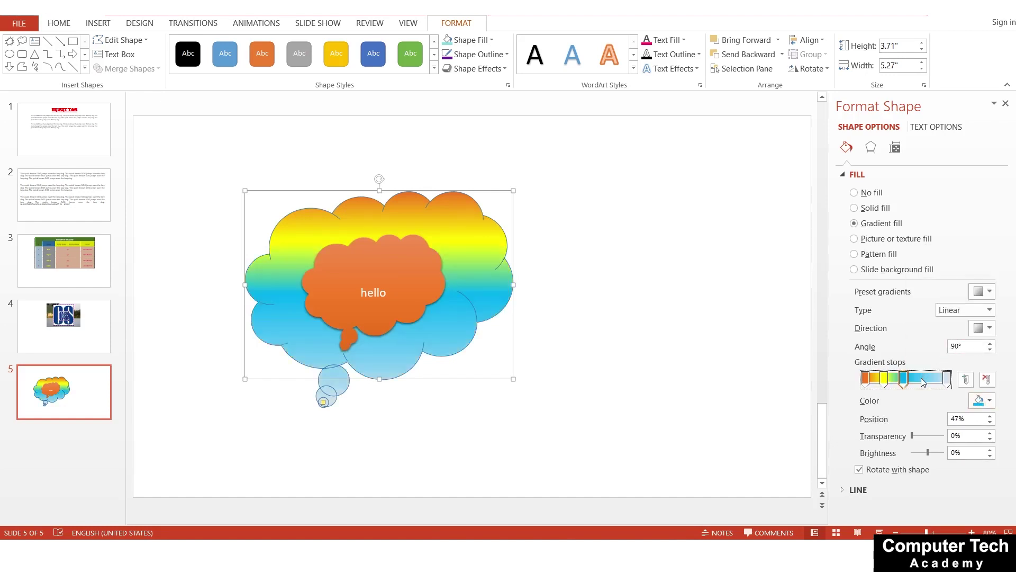
{"action": "left_click", "coordinate": [989, 401]}
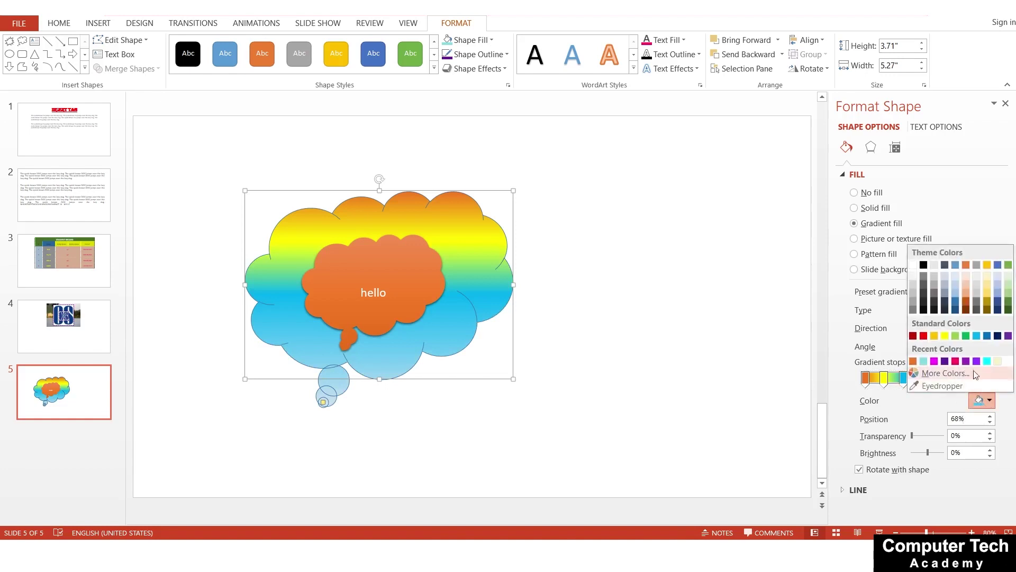
{"action": "left_click", "coordinate": [934, 362]}
{"action": "left_click", "coordinate": [934, 379]}
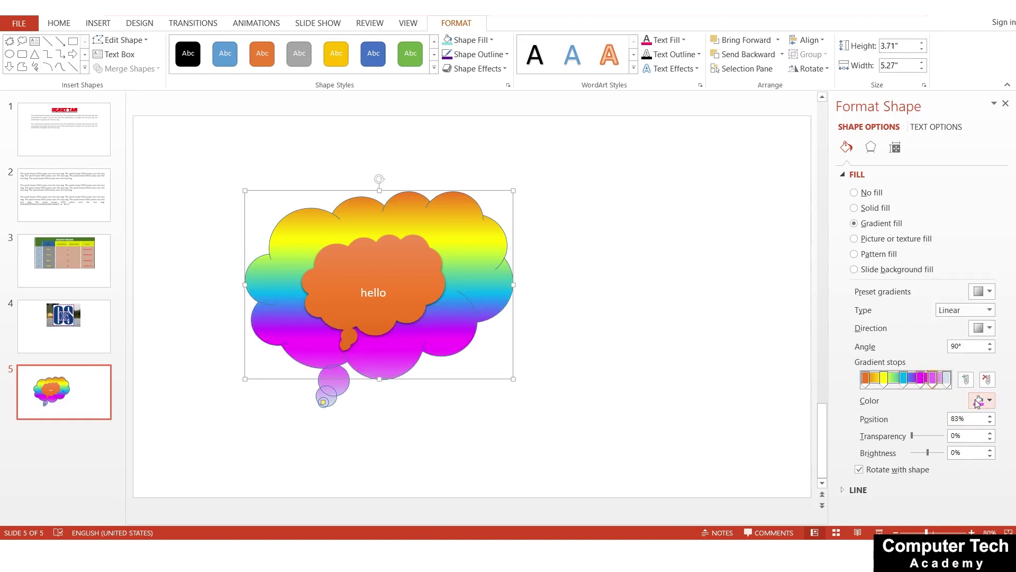
{"action": "left_click", "coordinate": [980, 400]}
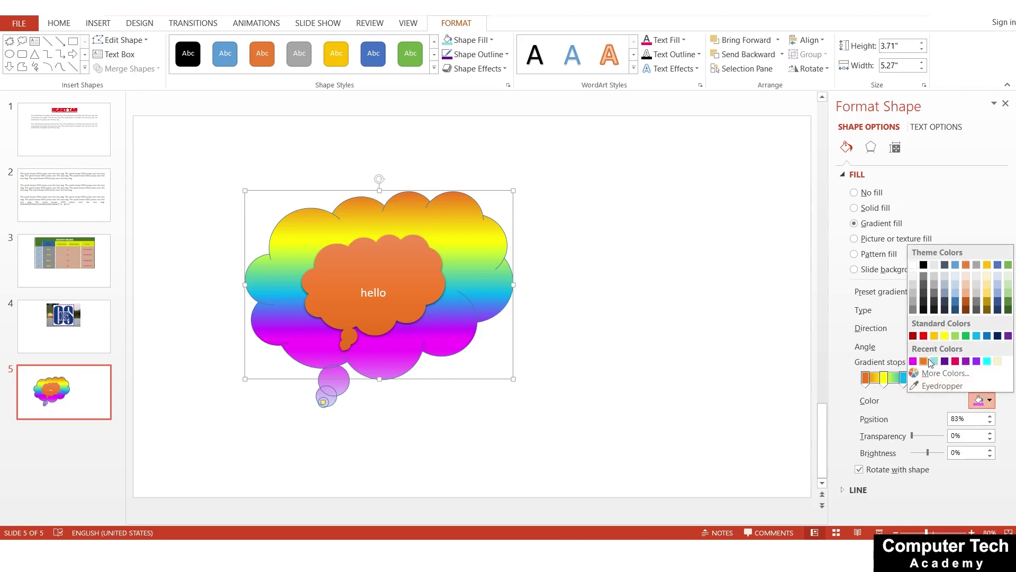
{"action": "left_click", "coordinate": [965, 336]}
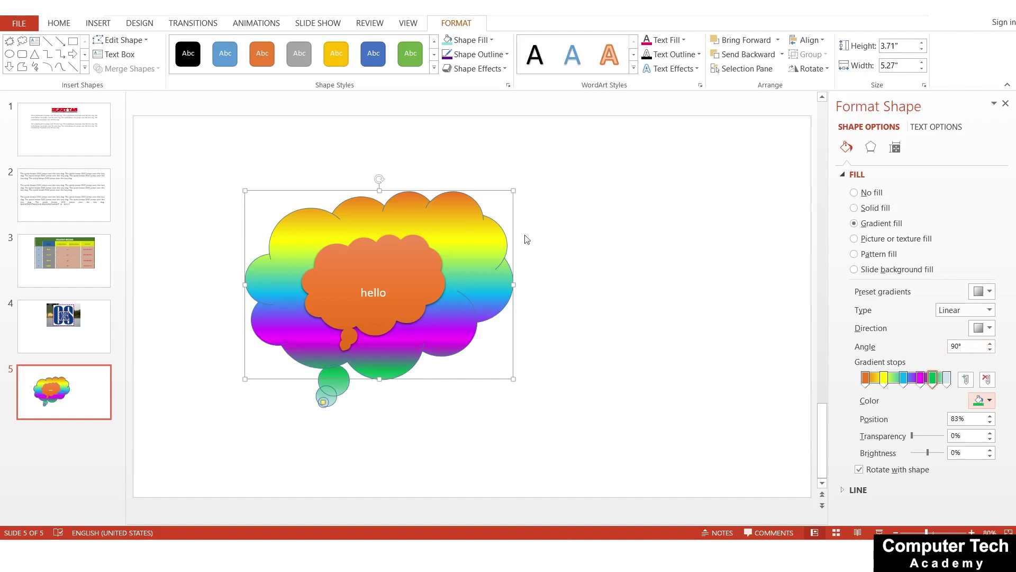
- Preview Radial, Rectangular and Path gradient types, then settle on Linear at 45°
{"action": "left_click", "coordinate": [987, 312]}
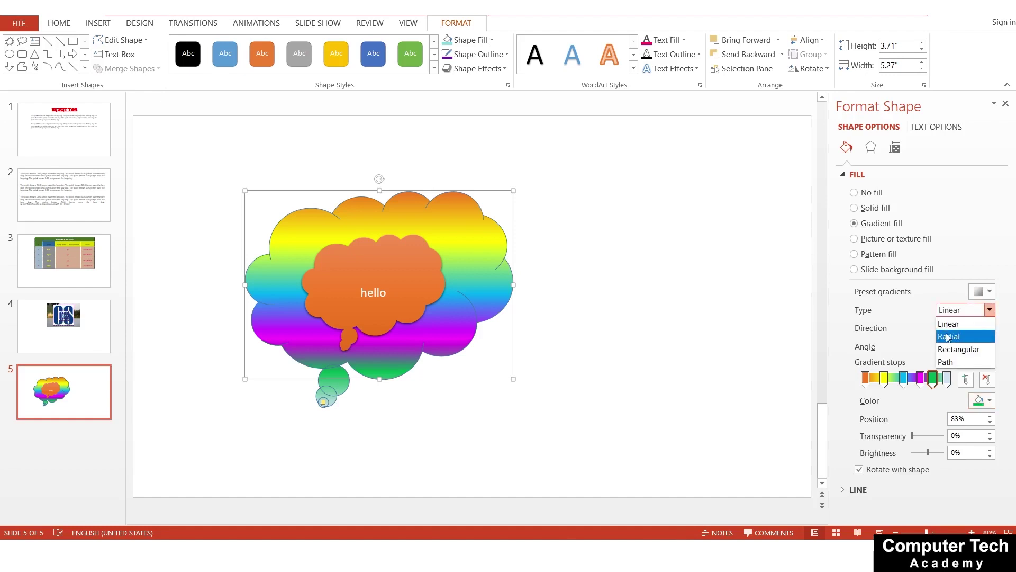
{"action": "left_click", "coordinate": [947, 334]}
{"action": "left_click", "coordinate": [990, 310]}
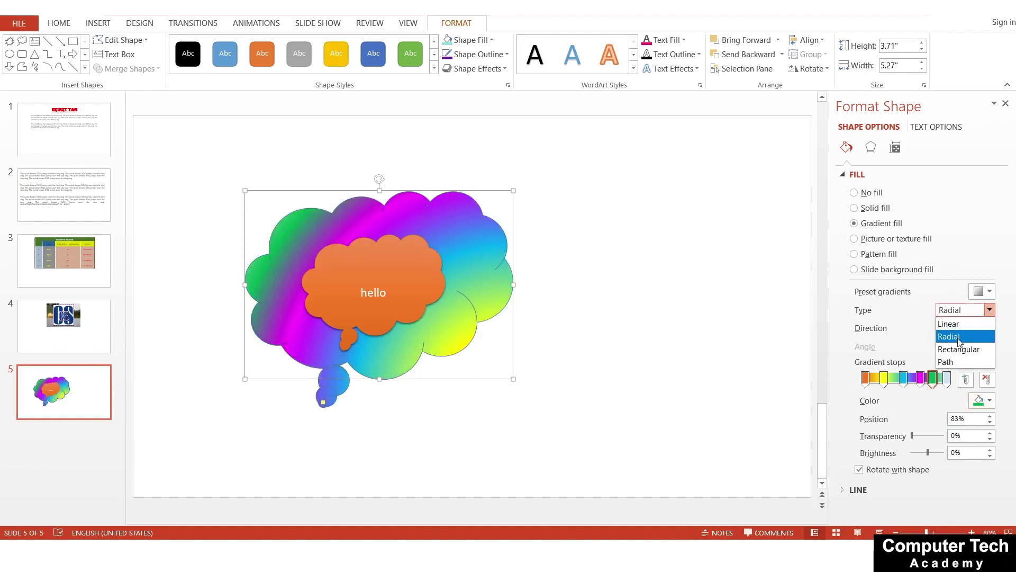
{"action": "left_click", "coordinate": [958, 347]}
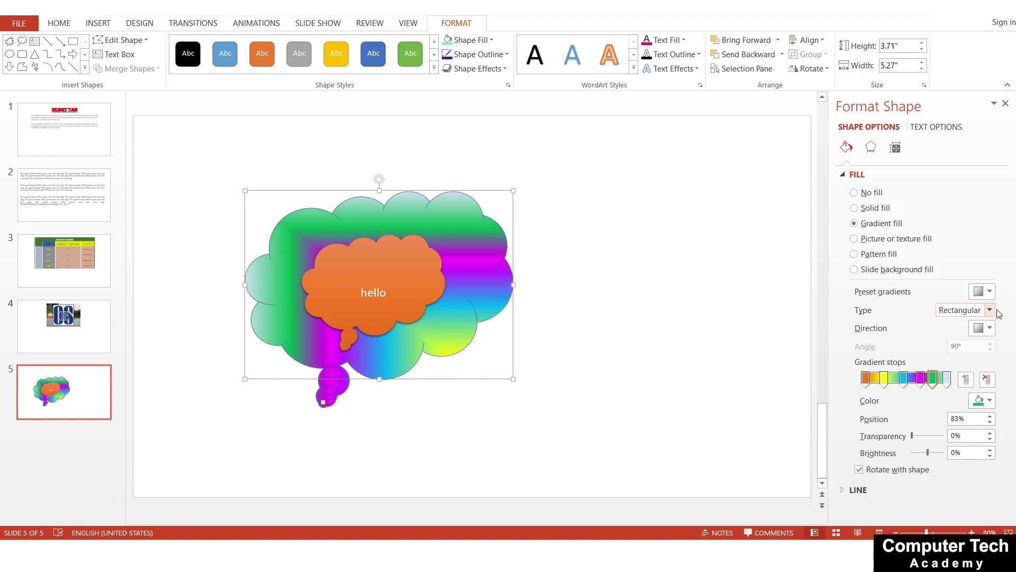
{"action": "left_click", "coordinate": [989, 310]}
{"action": "left_click", "coordinate": [949, 360]}
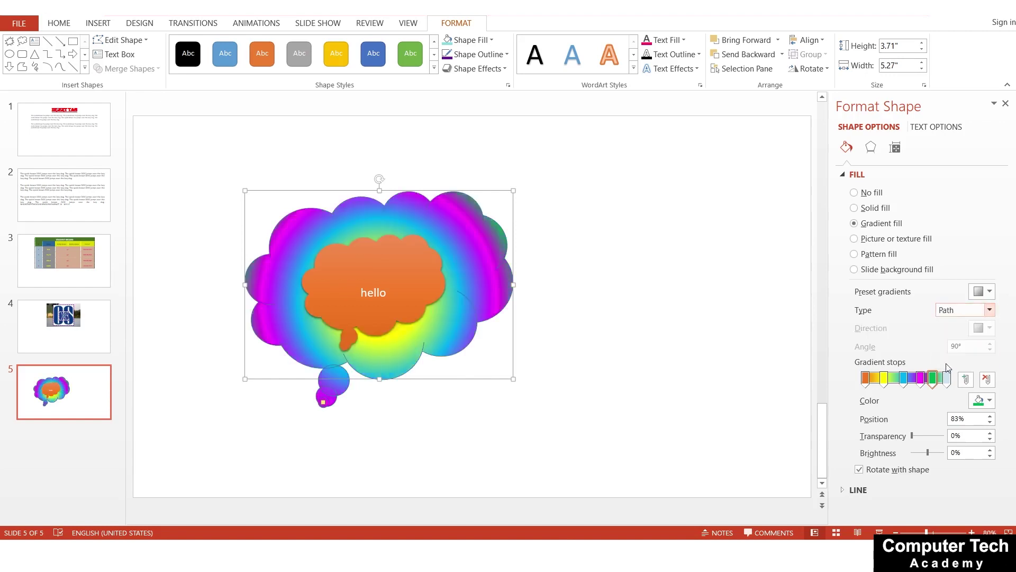
{"action": "left_click", "coordinate": [990, 312]}
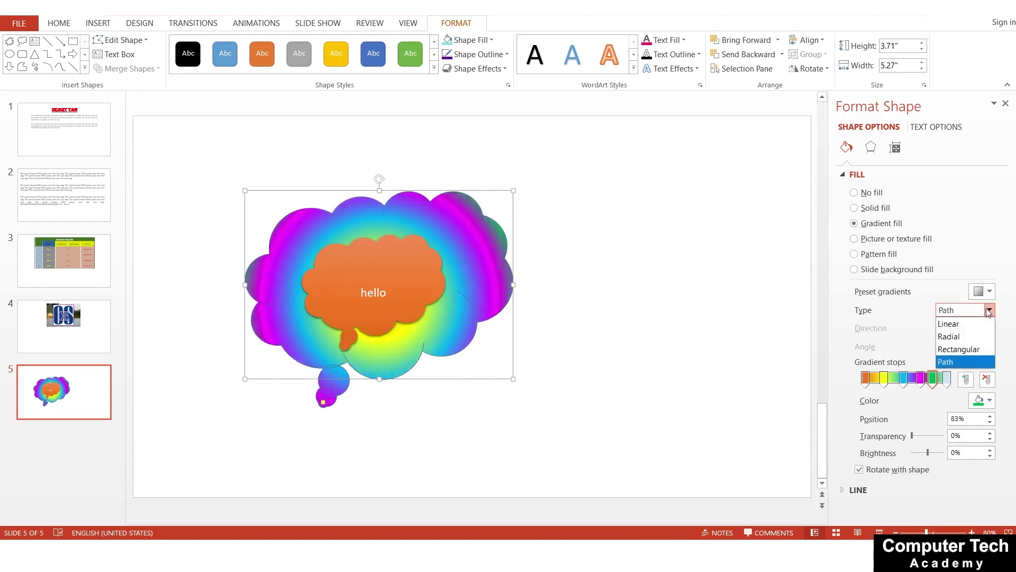
{"action": "left_click", "coordinate": [951, 337]}
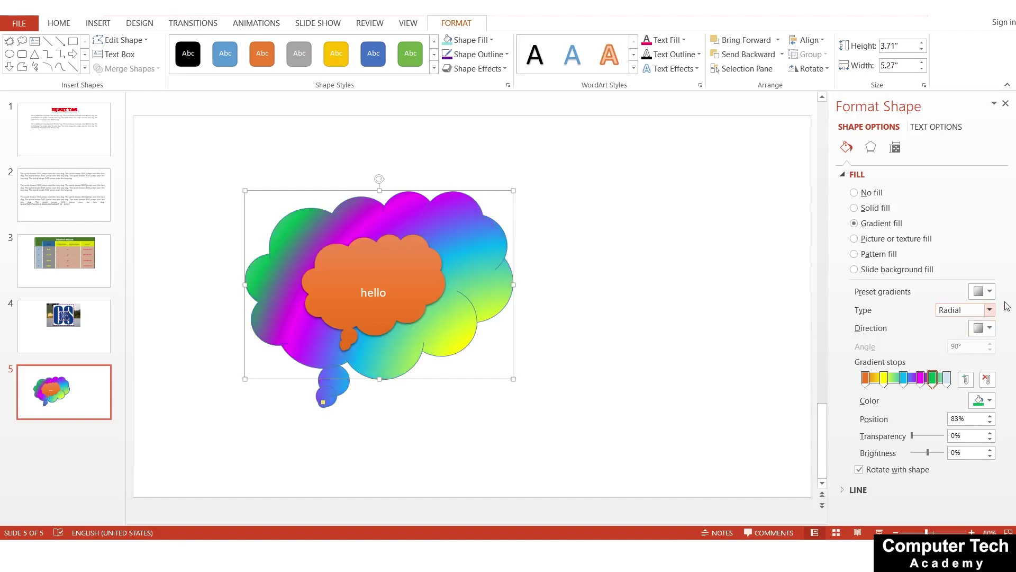
{"action": "left_click", "coordinate": [990, 311]}
{"action": "left_click", "coordinate": [953, 320]}
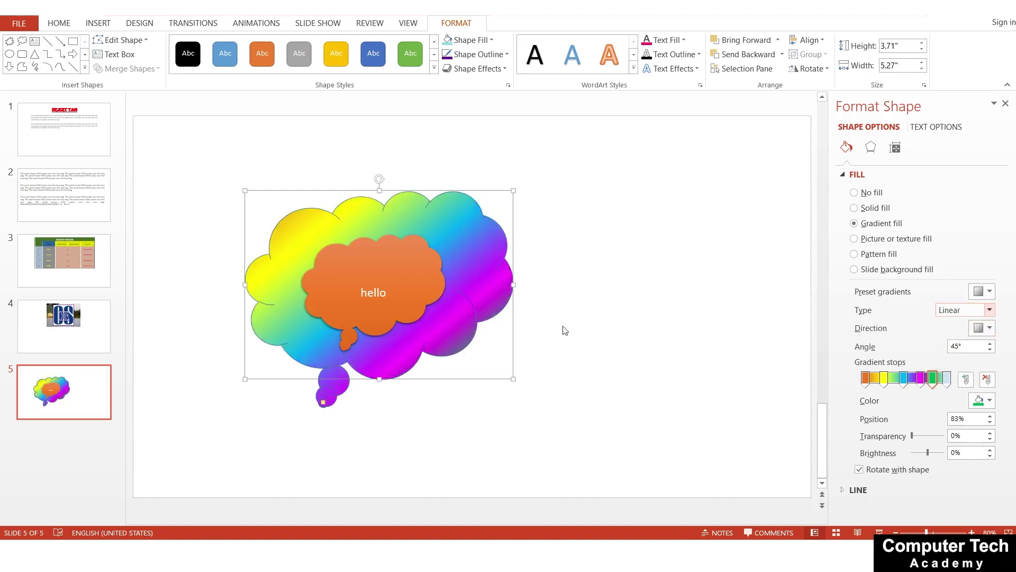
{"action": "left_click", "coordinate": [989, 328]}
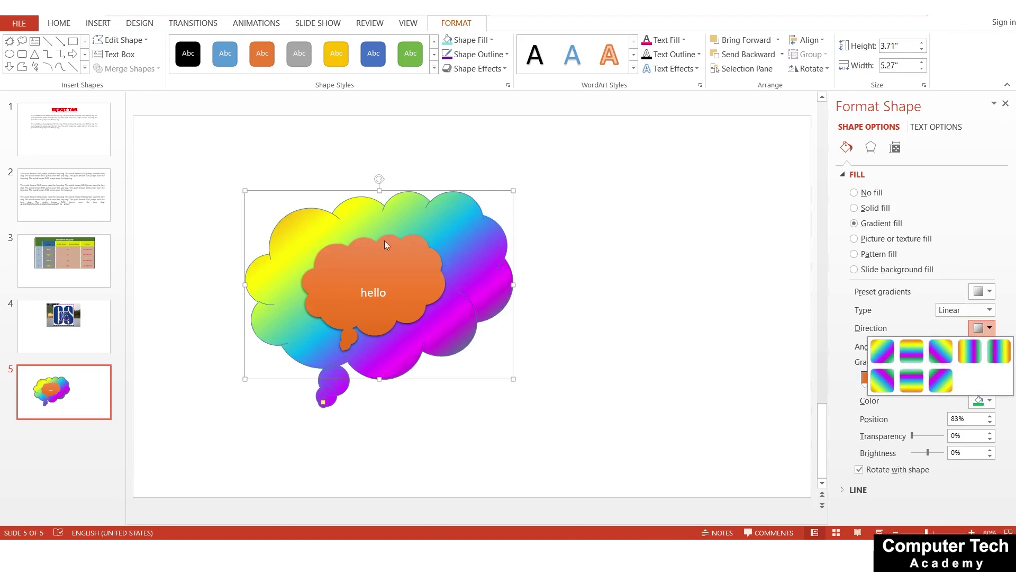
{"action": "left_click", "coordinate": [874, 352]}
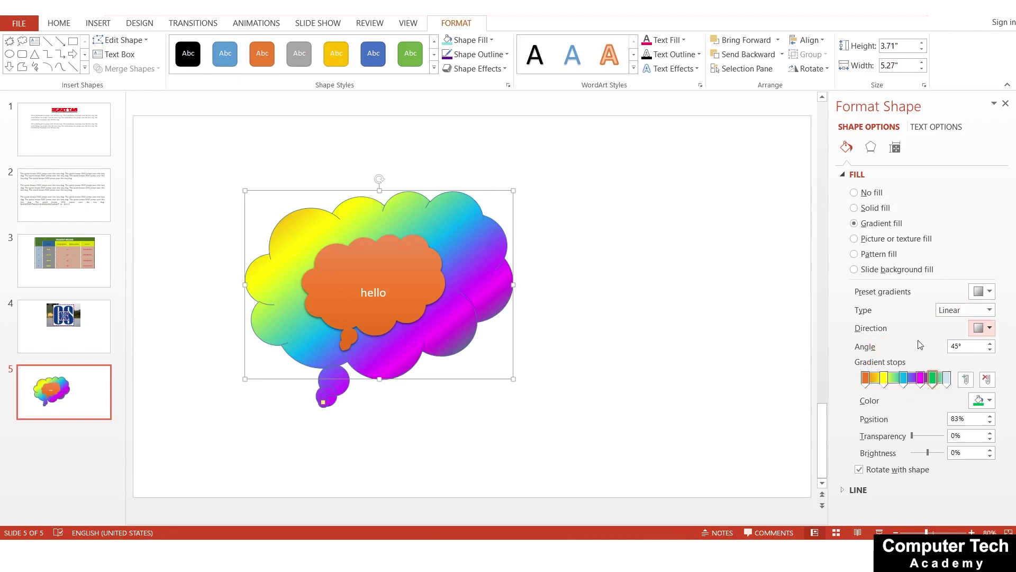
{"action": "left_click", "coordinate": [990, 328]}
{"action": "left_click", "coordinate": [908, 346]}
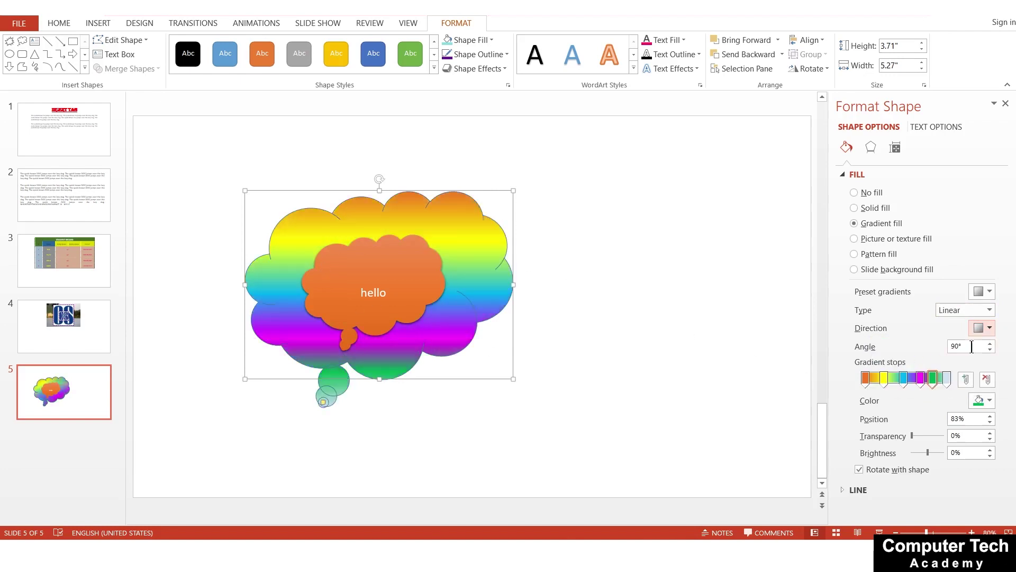
{"action": "left_click", "coordinate": [989, 328]}
{"action": "left_click", "coordinate": [952, 351]}
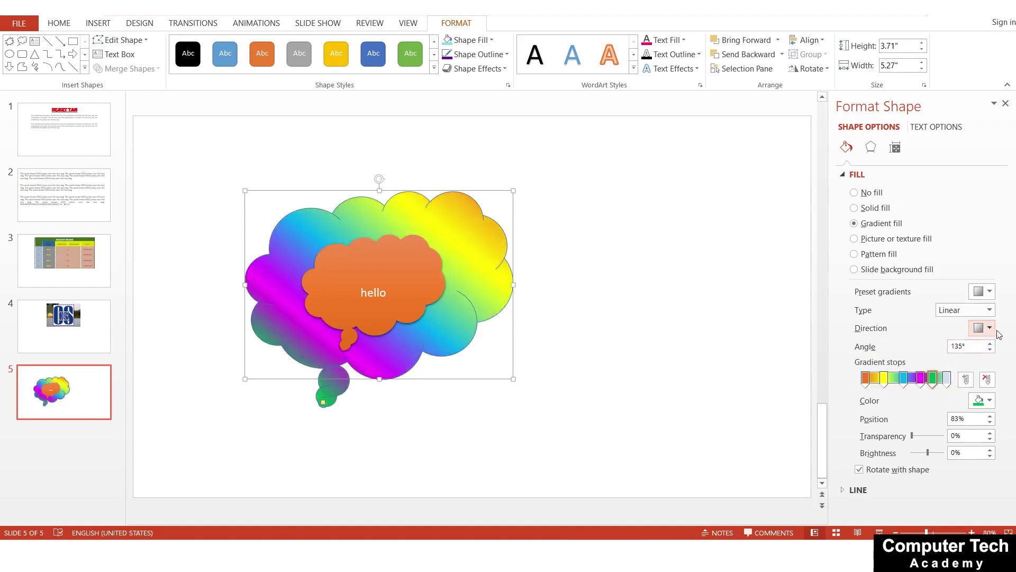
{"action": "left_click", "coordinate": [988, 328]}
{"action": "left_click", "coordinate": [961, 360]}
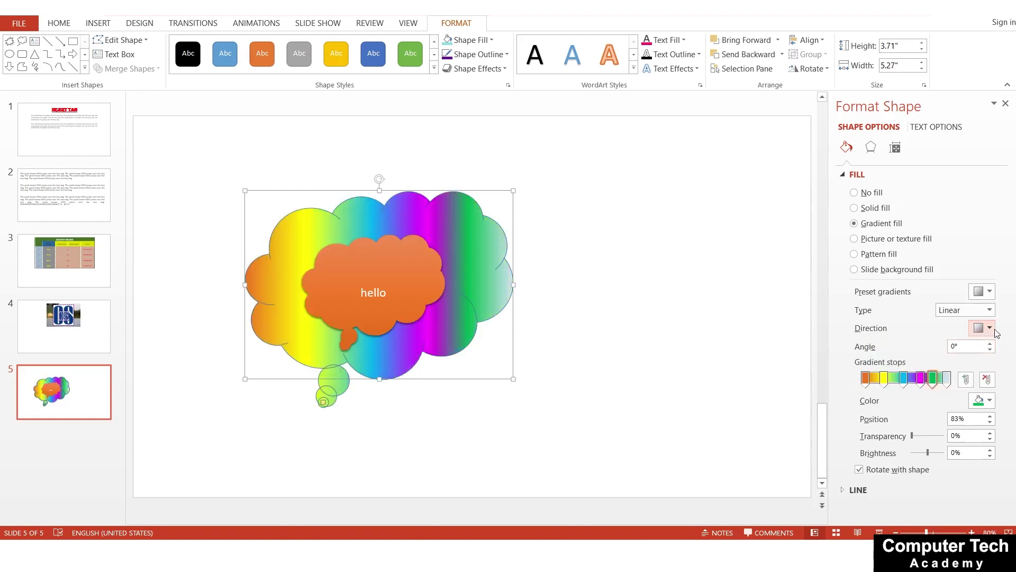
{"action": "left_click", "coordinate": [989, 328]}
{"action": "left_click", "coordinate": [995, 350]}
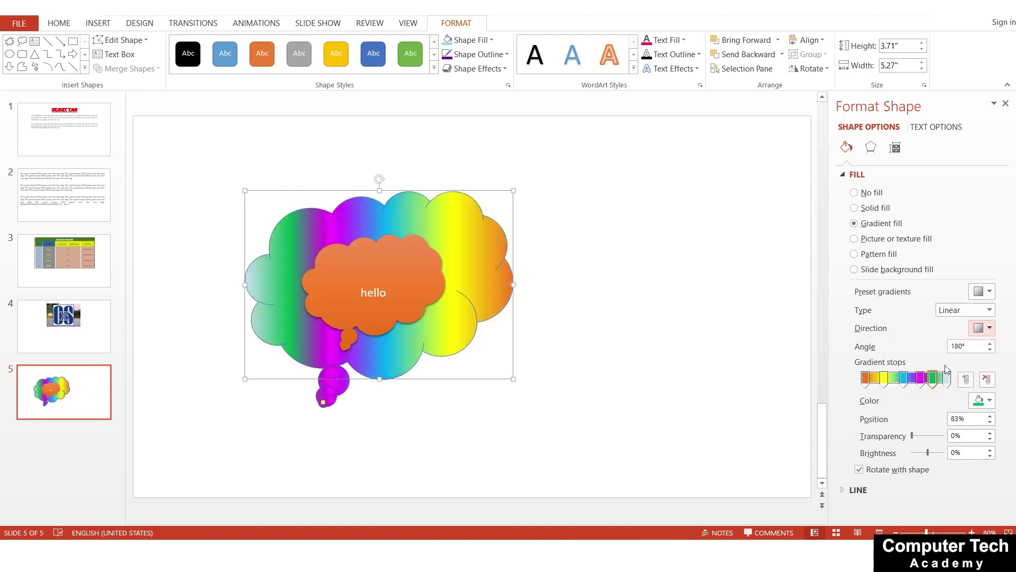
{"action": "left_click", "coordinate": [989, 327]}
{"action": "left_click", "coordinate": [980, 354]}
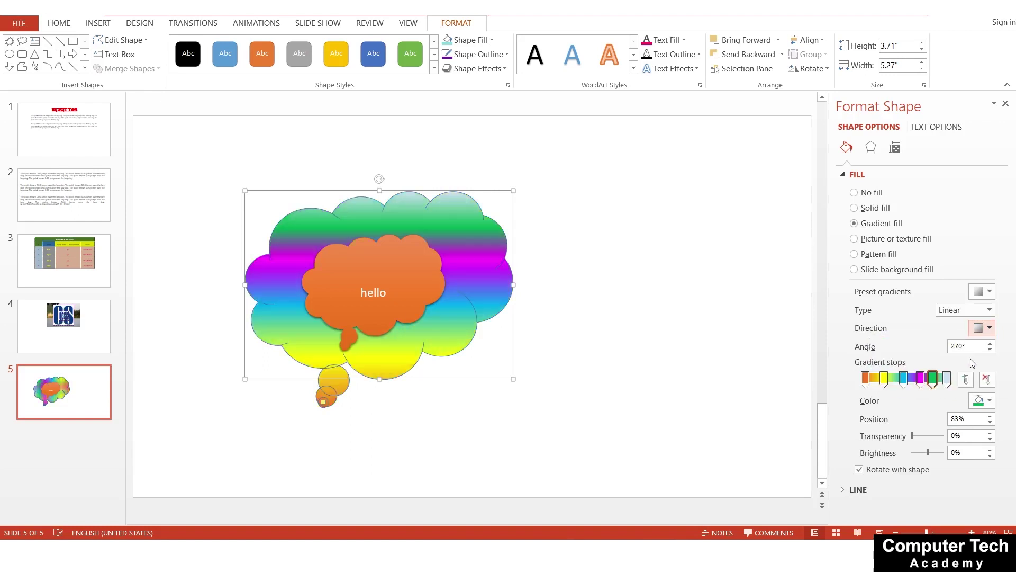
{"action": "left_click", "coordinate": [980, 327]}
{"action": "left_click", "coordinate": [886, 359]}
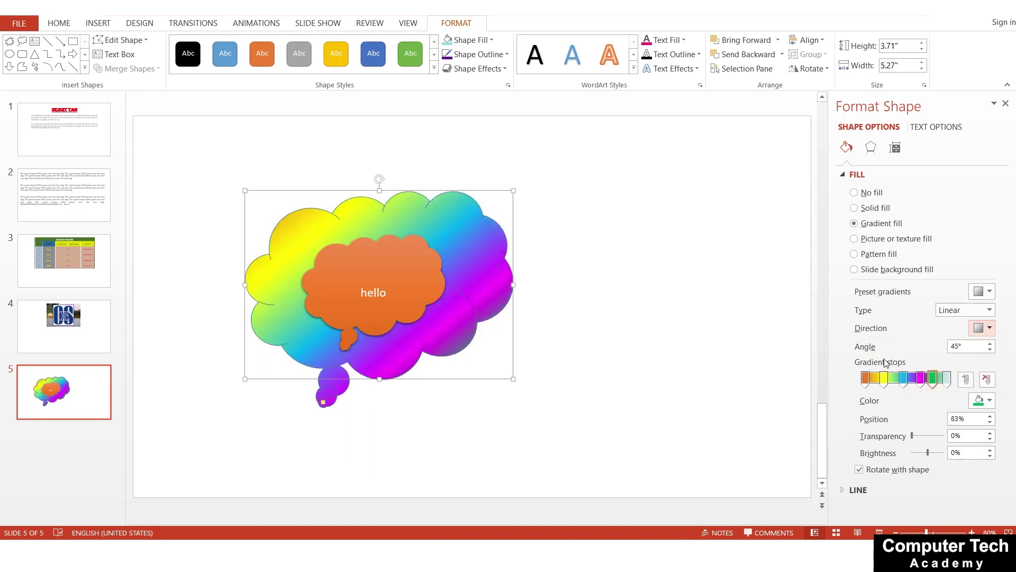
{"action": "left_click", "coordinate": [982, 291]}
{"action": "left_click", "coordinate": [989, 291]}
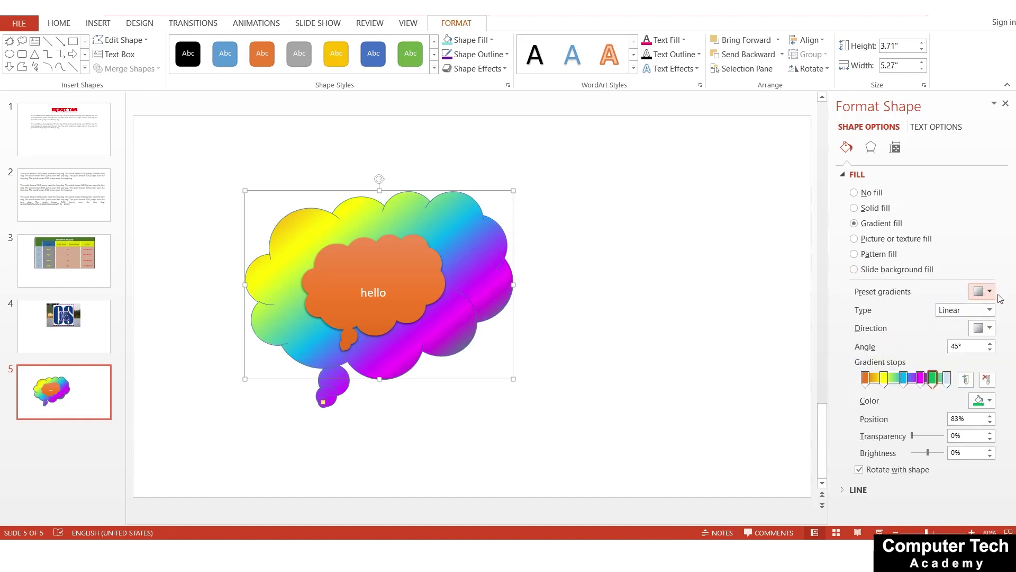
{"action": "left_click", "coordinate": [989, 291]}
- Dismiss the preset gradient list and close the Format Shape pane
{"action": "left_click", "coordinate": [941, 407]}
{"action": "left_click", "coordinate": [1007, 105]}
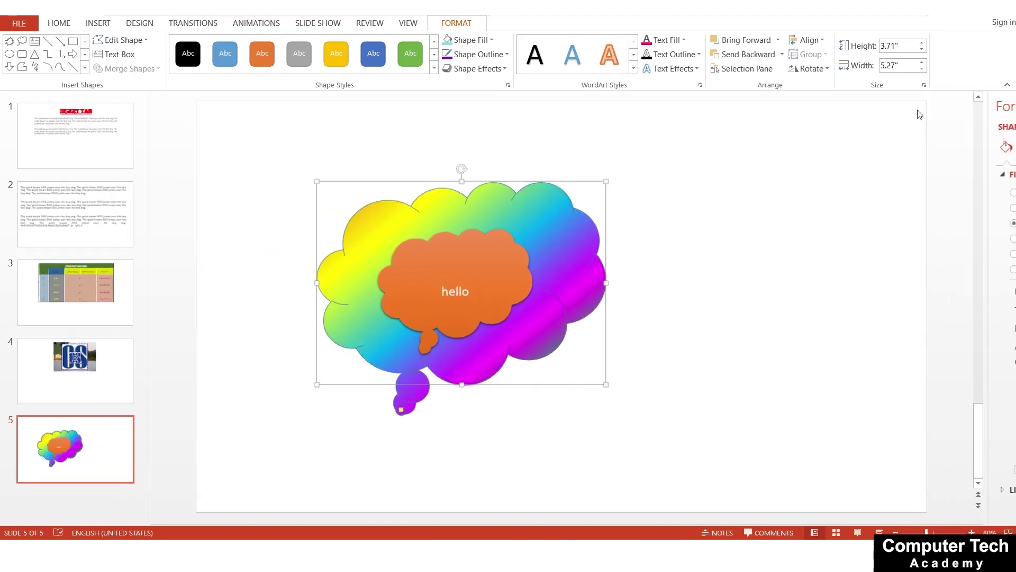
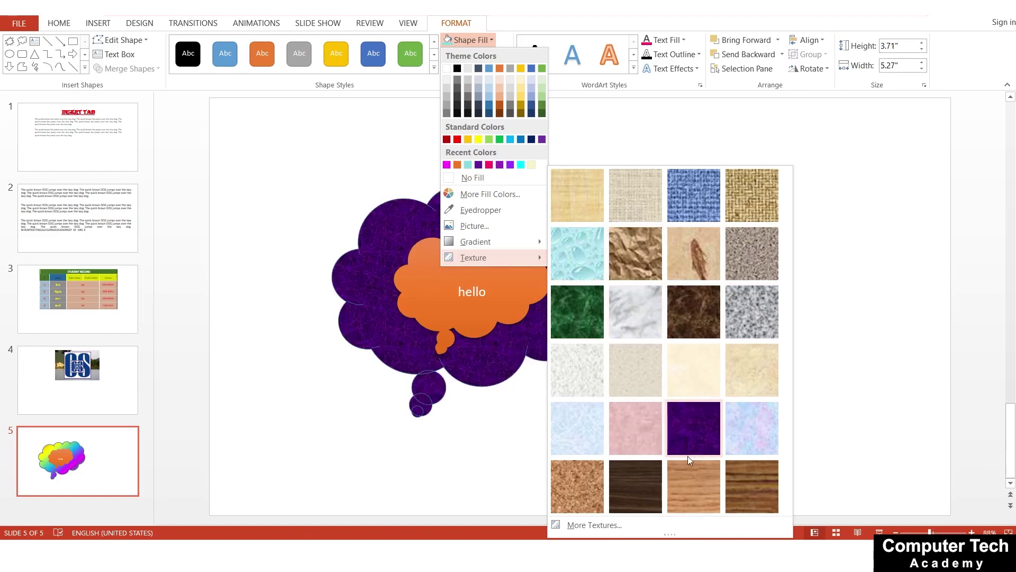
- Give the inner 'hello' cloud a pattern fill of black horizontal lines
{"action": "key", "text": "Escape"}
{"action": "left_click", "coordinate": [517, 287]}
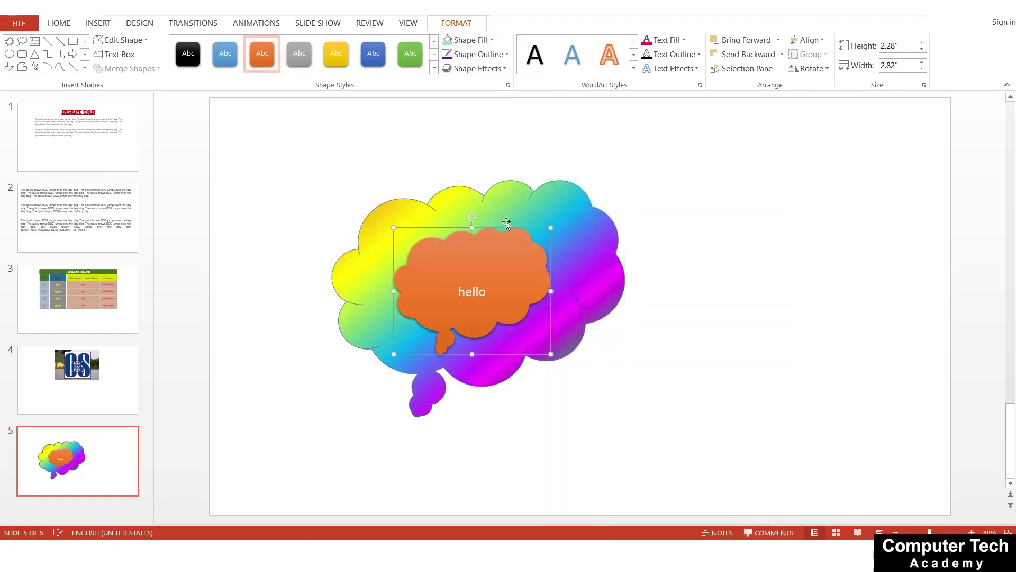
{"action": "left_click", "coordinate": [469, 40]}
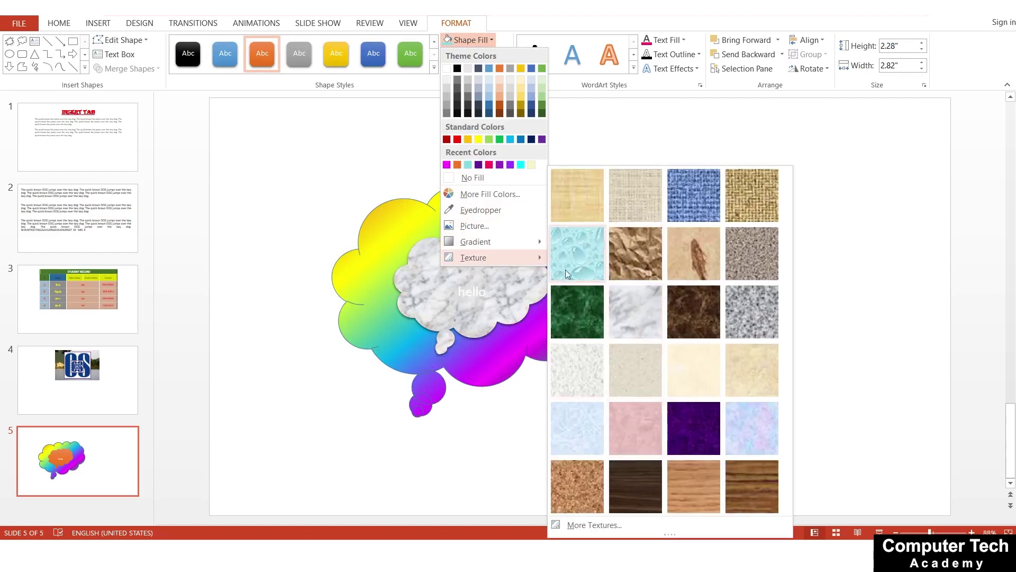
{"action": "mouse_move", "coordinate": [475, 241]}
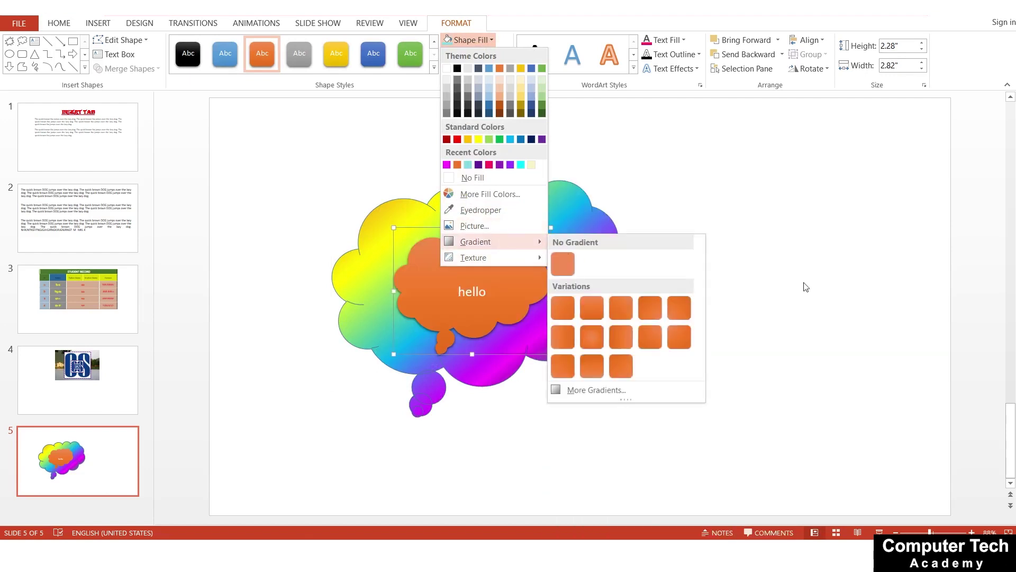
{"action": "left_click", "coordinate": [605, 394]}
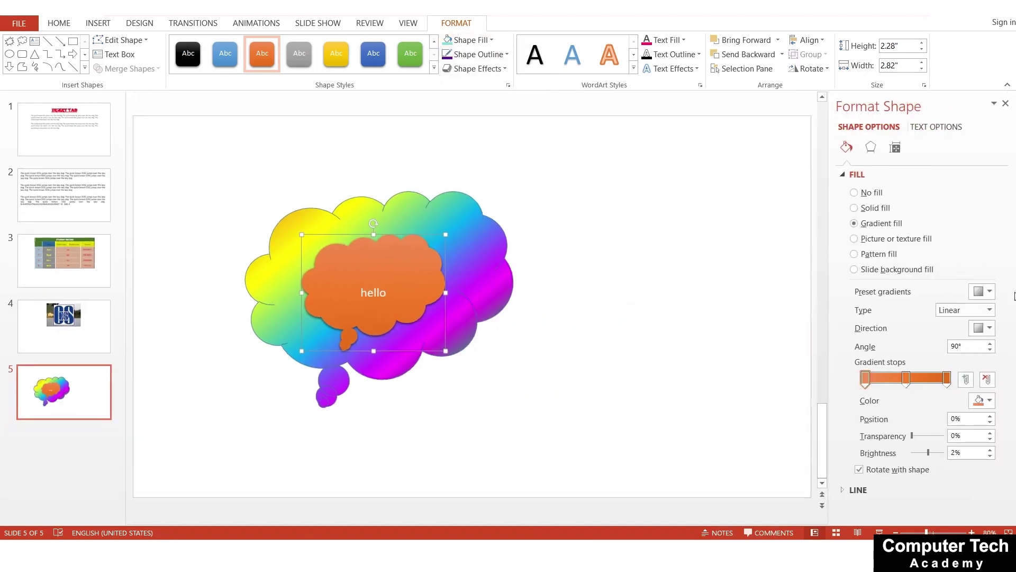
{"action": "left_click", "coordinate": [885, 257]}
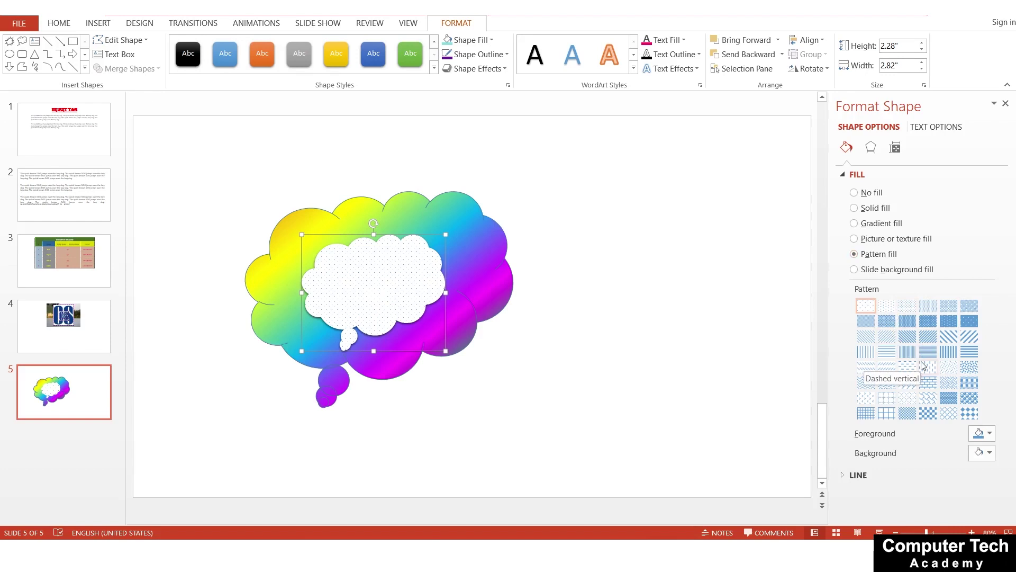
{"action": "left_click", "coordinate": [984, 433]}
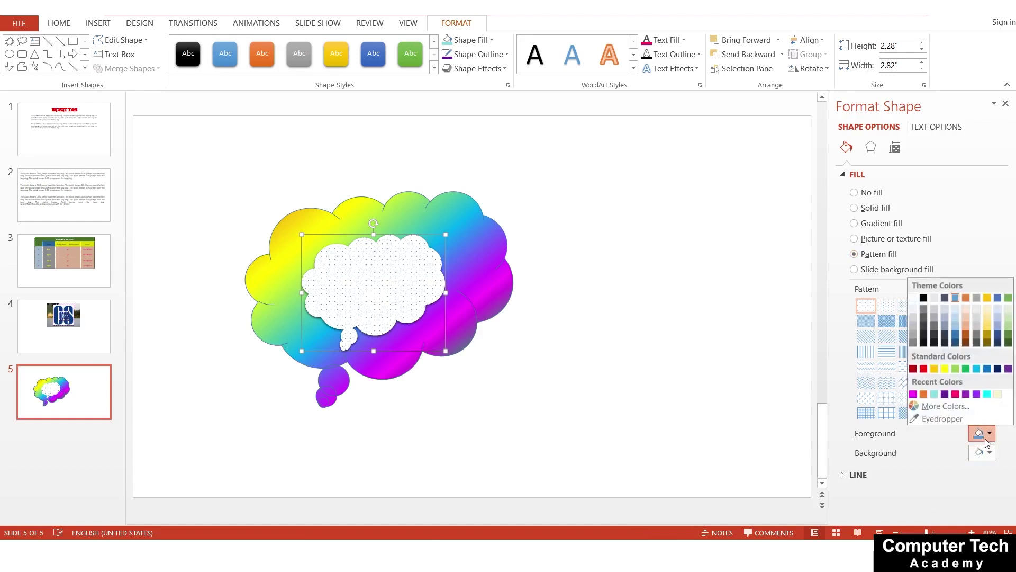
{"action": "left_click", "coordinate": [923, 298]}
{"action": "left_click", "coordinate": [929, 383]}
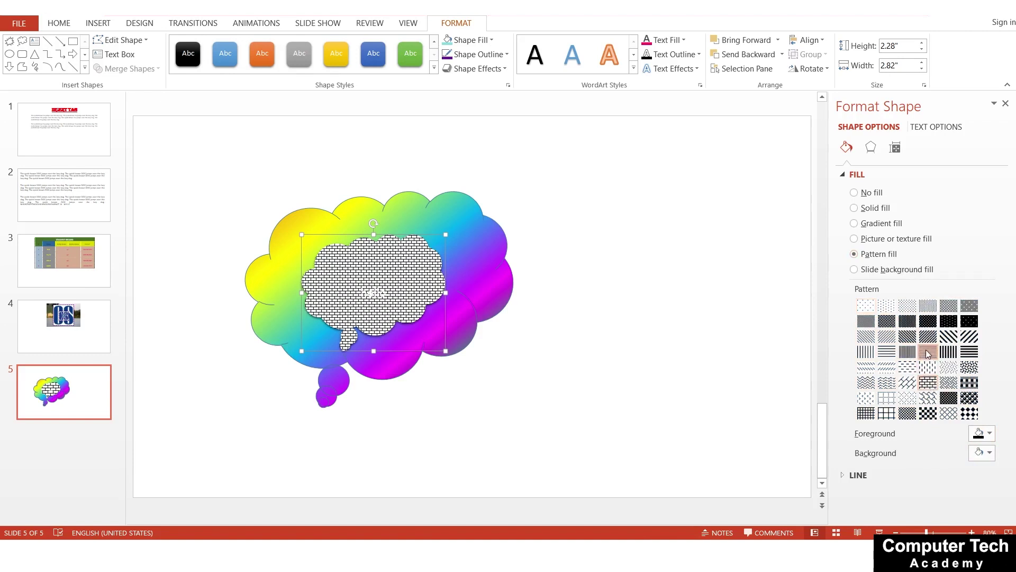
{"action": "left_click", "coordinate": [928, 351]}
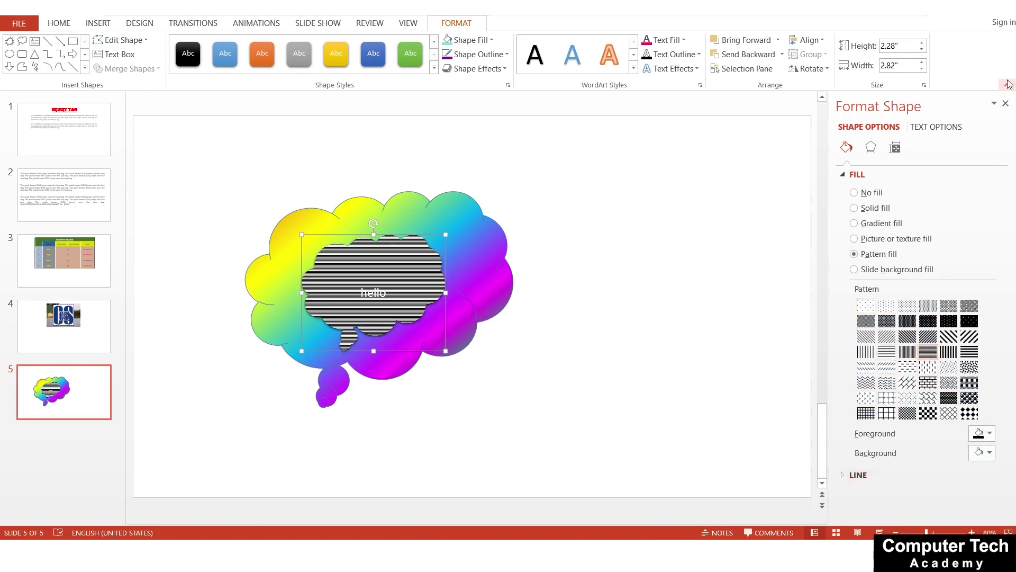
{"action": "left_click", "coordinate": [1006, 103]}
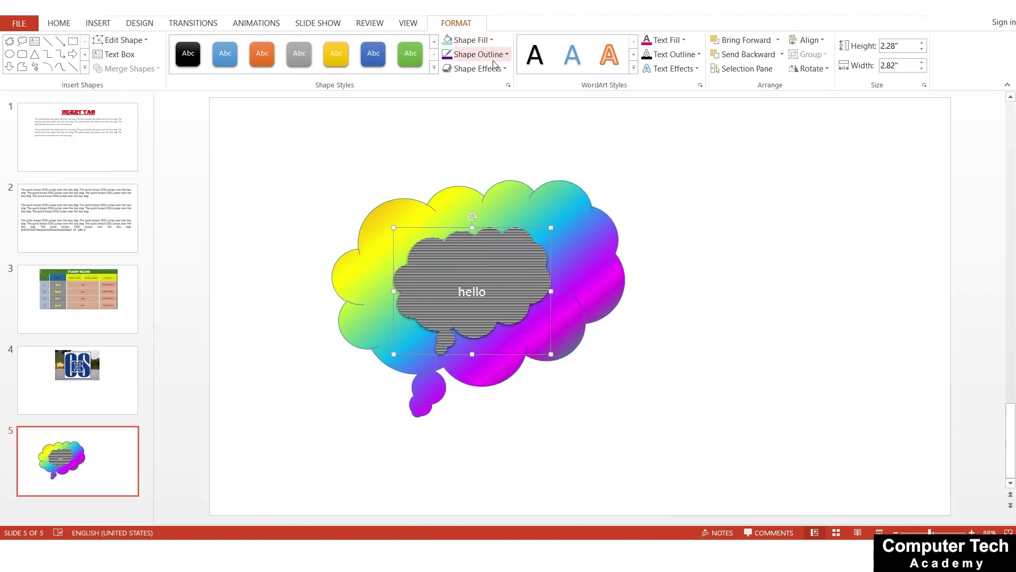
- Give the inner cloud a thicker, dotted yellow outline
{"action": "left_click", "coordinate": [479, 54]}
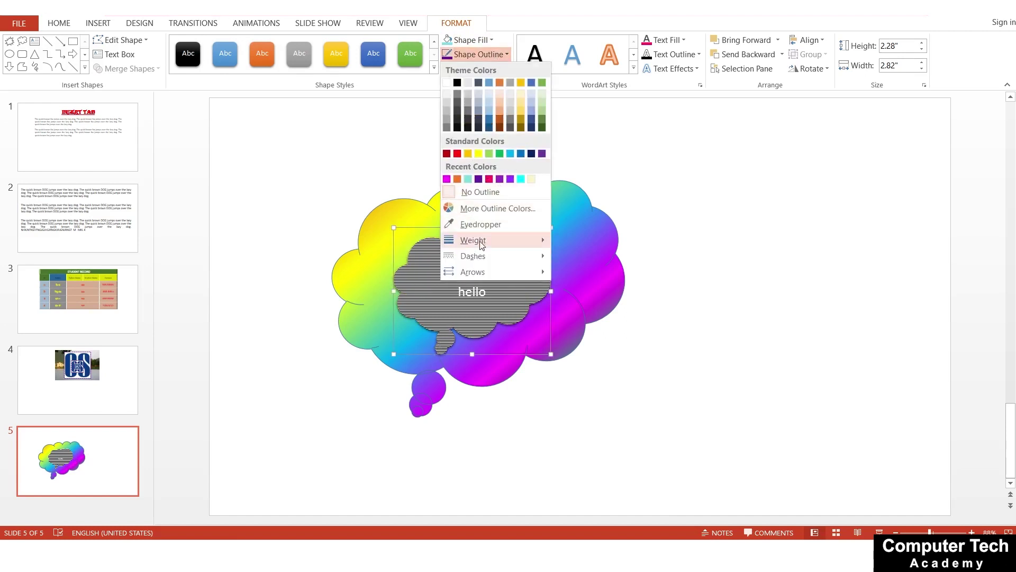
{"action": "mouse_move", "coordinate": [473, 240]}
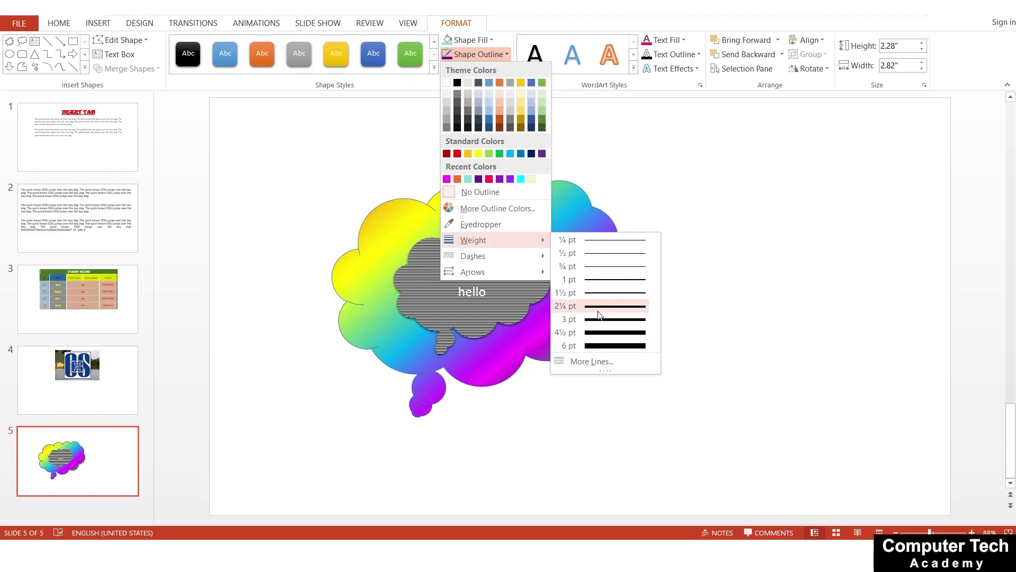
{"action": "left_click", "coordinate": [593, 292]}
{"action": "left_click", "coordinate": [479, 54]}
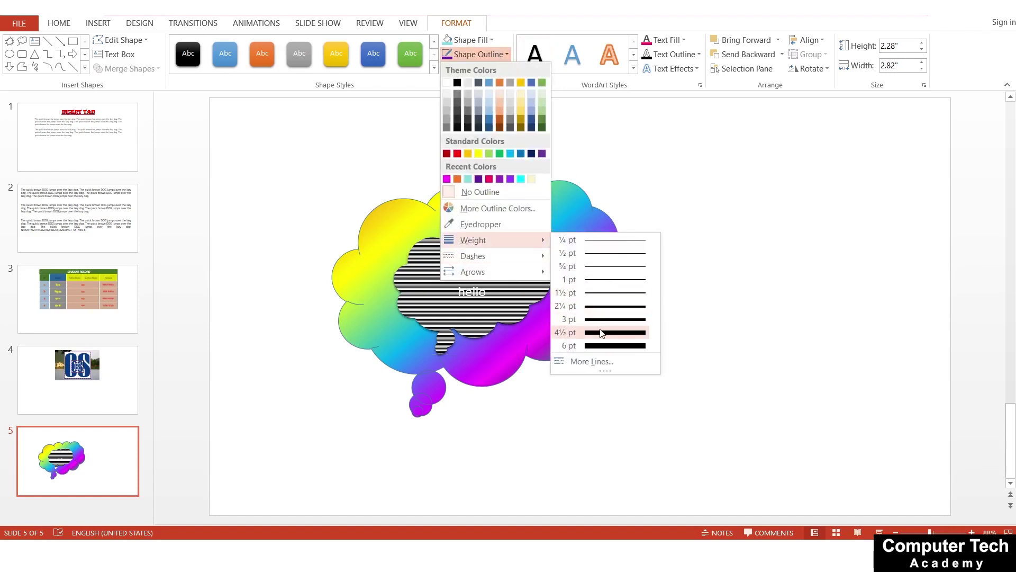
{"action": "left_click", "coordinate": [596, 319]}
{"action": "left_click", "coordinate": [478, 68]}
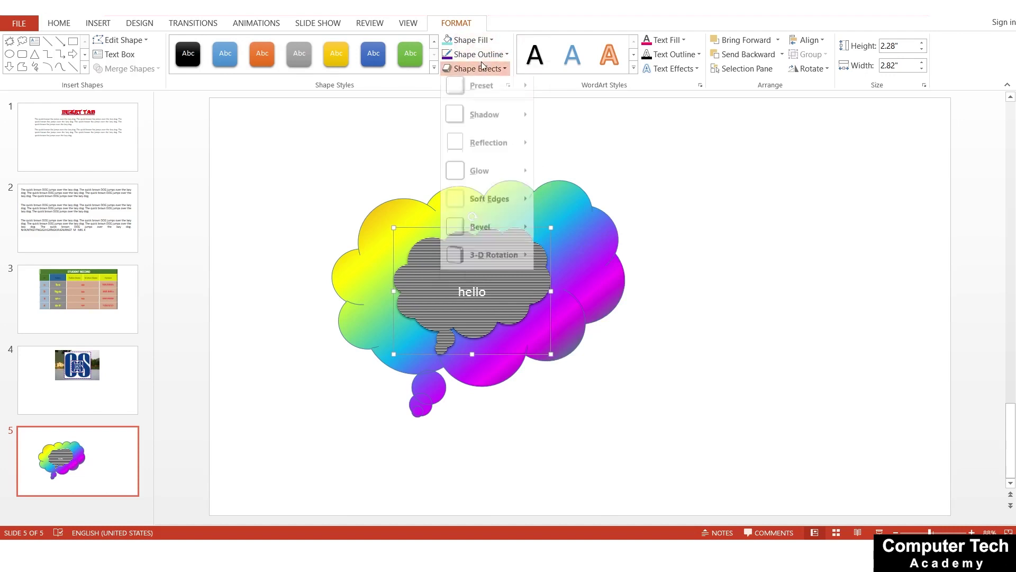
{"action": "left_click", "coordinate": [484, 54]}
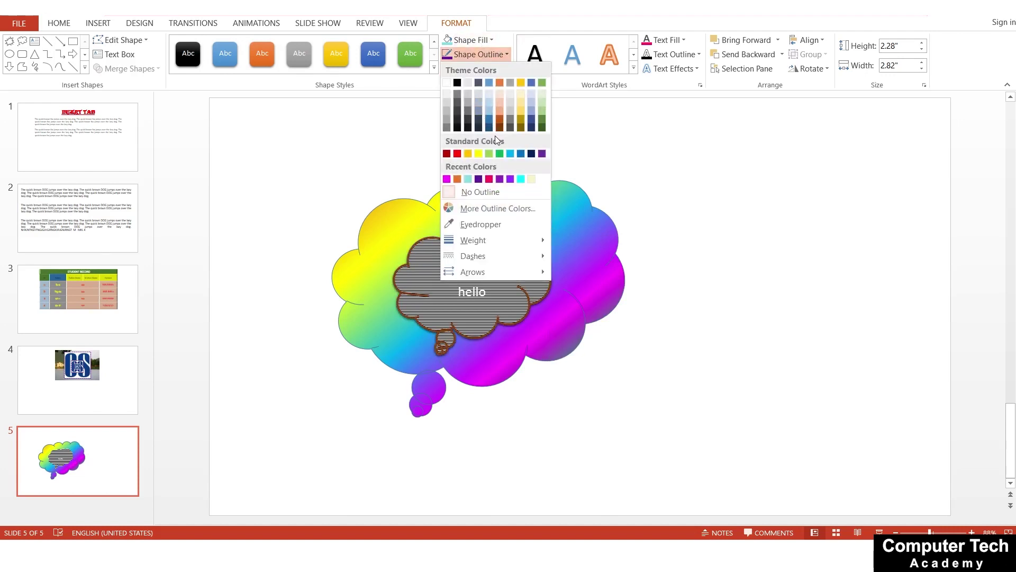
{"action": "left_click", "coordinate": [479, 154]}
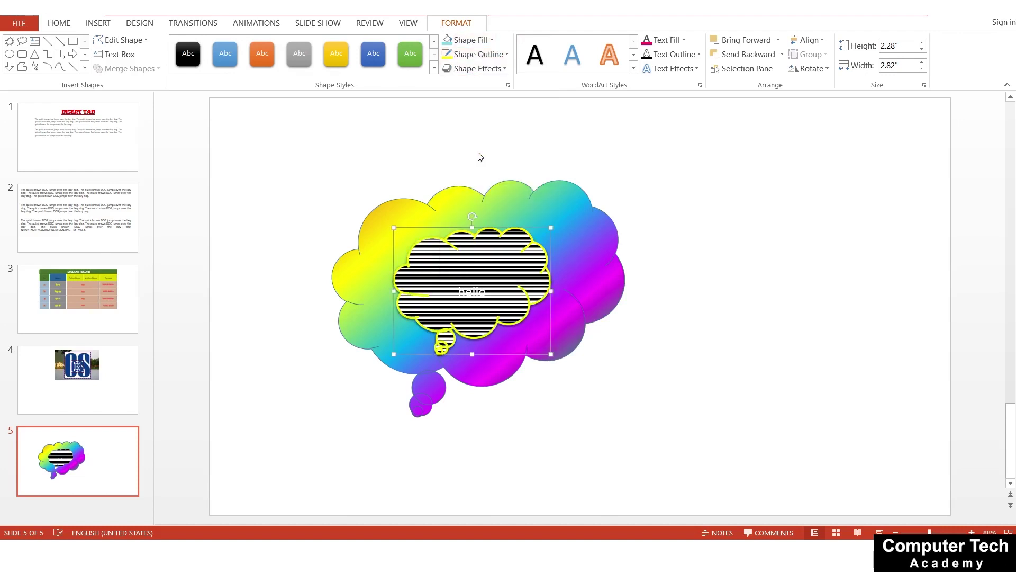
{"action": "left_click", "coordinate": [479, 54]}
{"action": "mouse_move", "coordinate": [474, 255]}
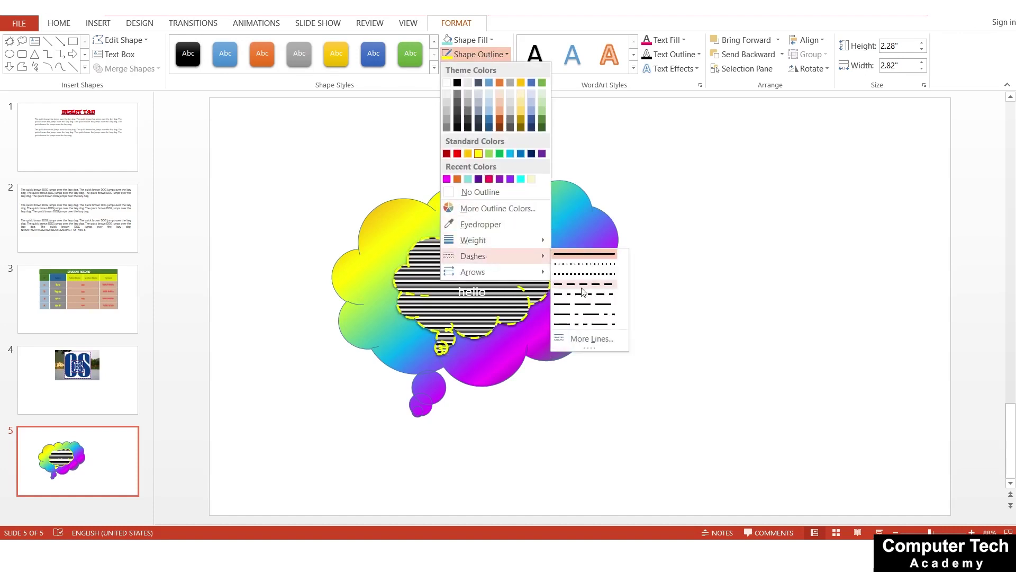
{"action": "left_click", "coordinate": [584, 270]}
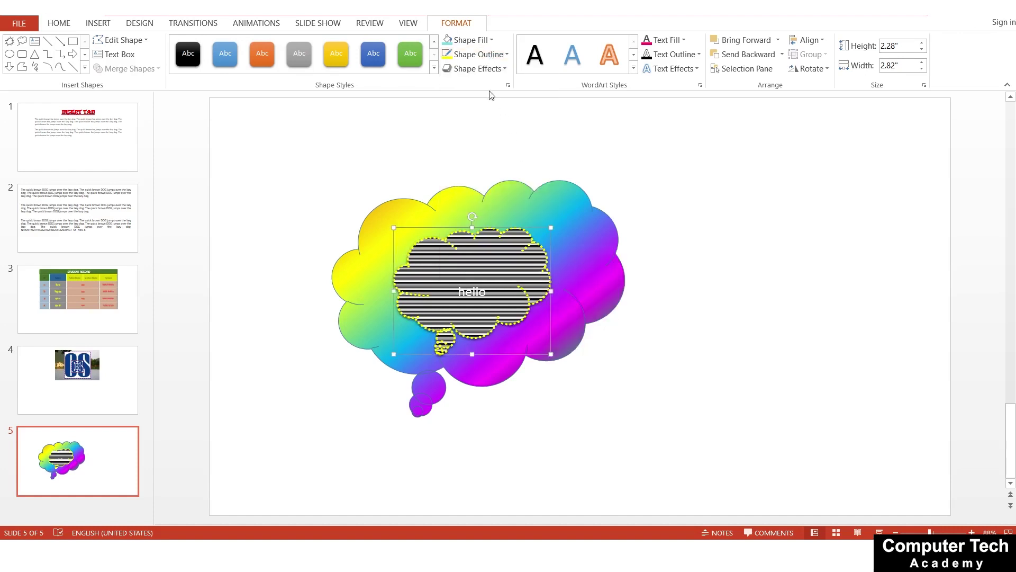
{"action": "left_click", "coordinate": [479, 55]}
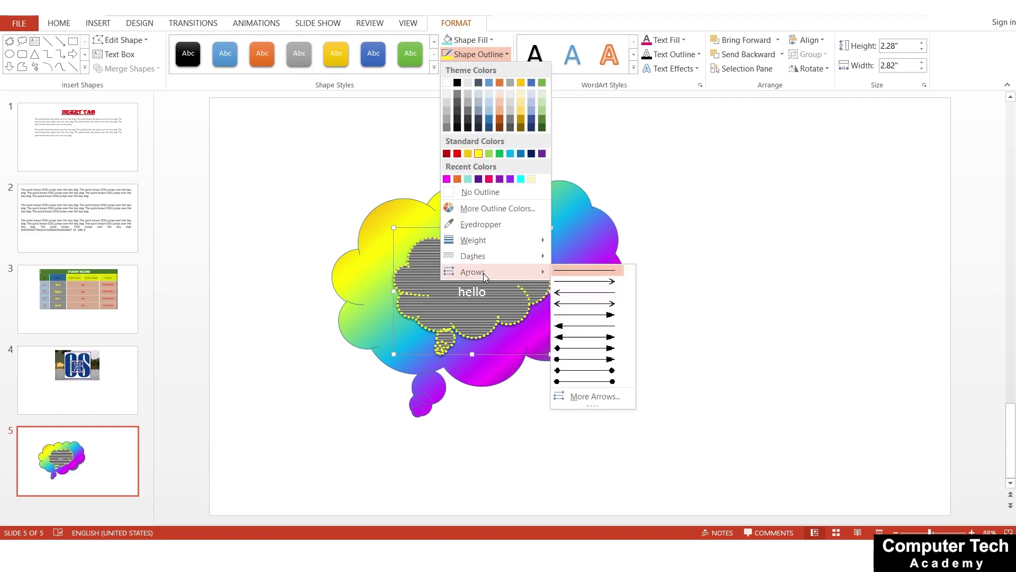
{"action": "mouse_move", "coordinate": [473, 272]}
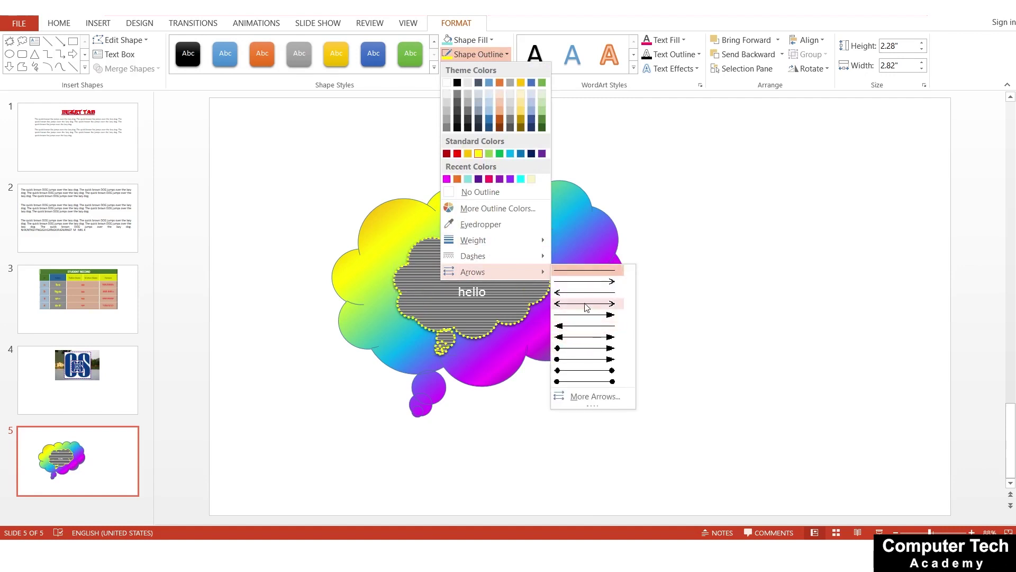
{"action": "left_click", "coordinate": [628, 170]}
- Apply a preset effect and an orange glow to the inner cloud
{"action": "left_click", "coordinate": [498, 69]}
{"action": "mouse_move", "coordinate": [481, 91]}
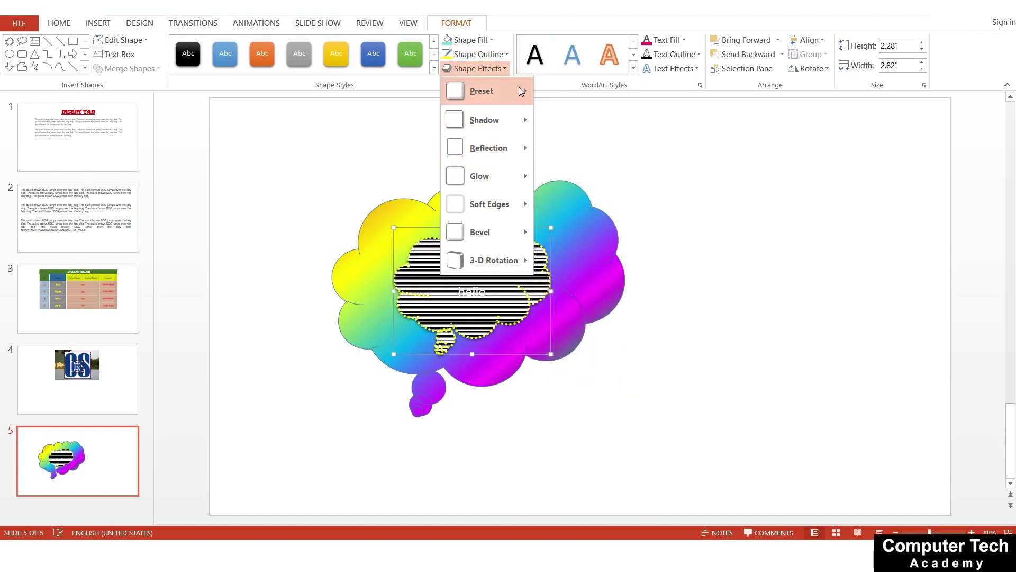
{"action": "left_click", "coordinate": [588, 165]}
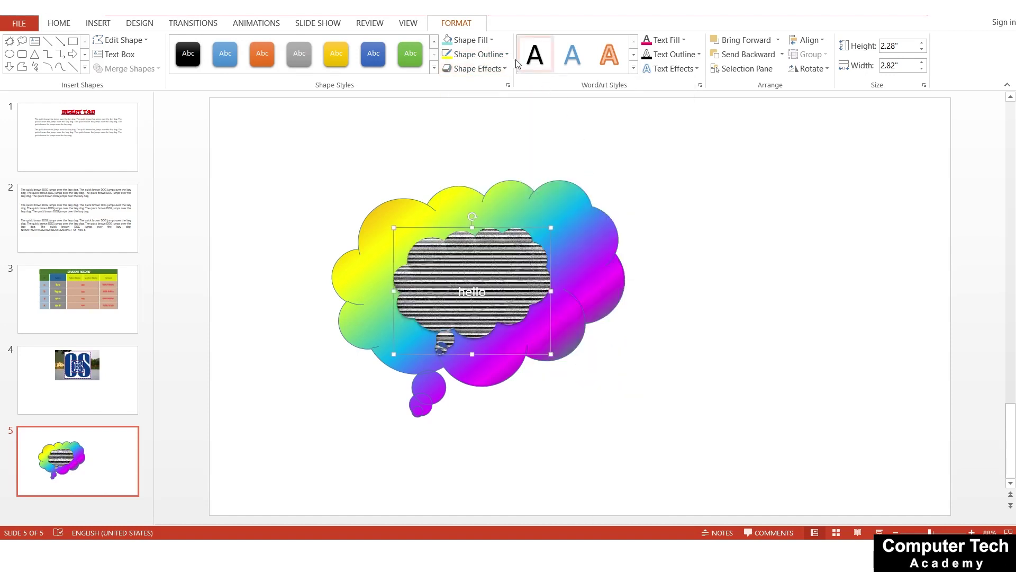
{"action": "left_click", "coordinate": [477, 68]}
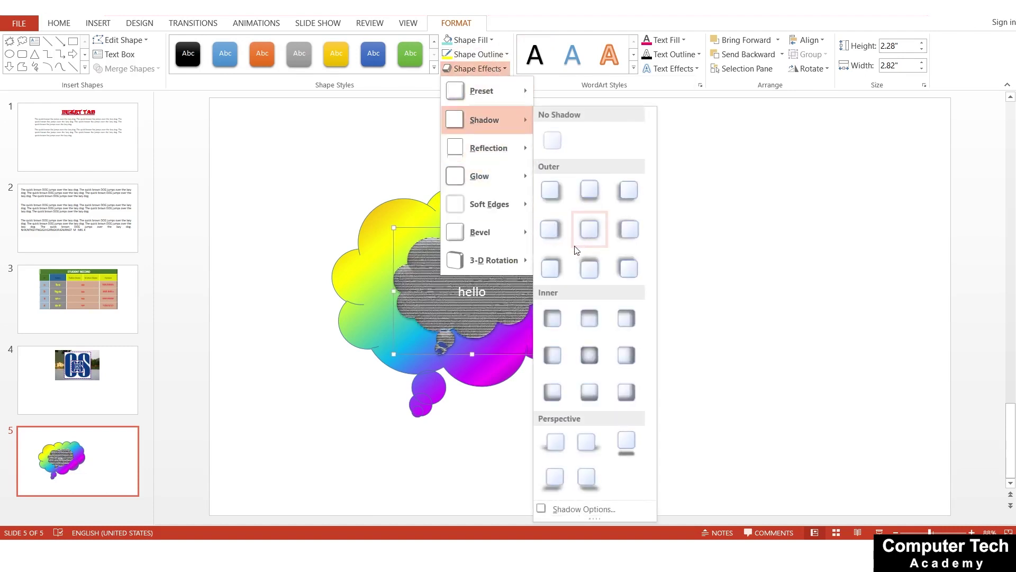
{"action": "mouse_move", "coordinate": [479, 175]}
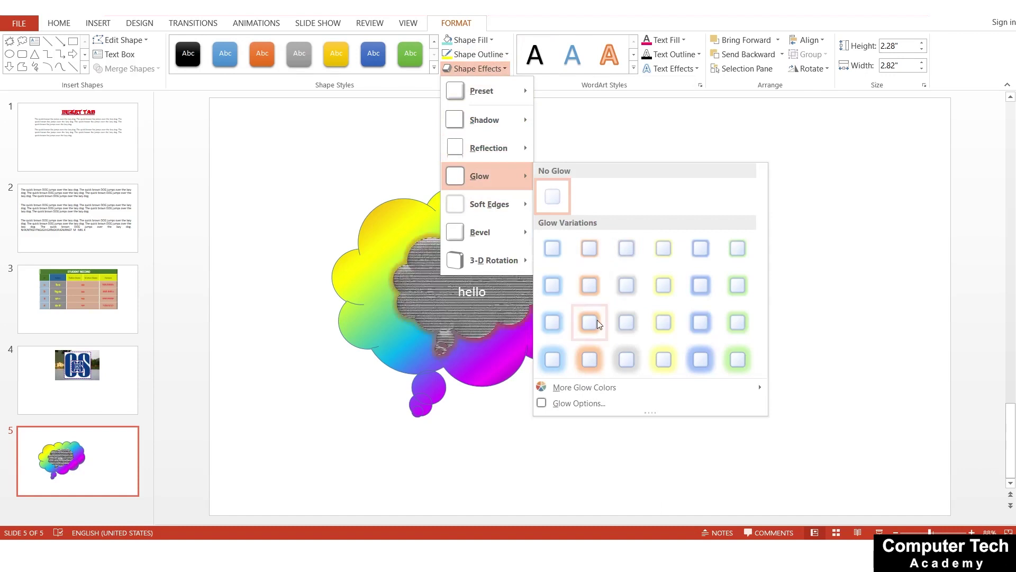
{"action": "left_click", "coordinate": [590, 322]}
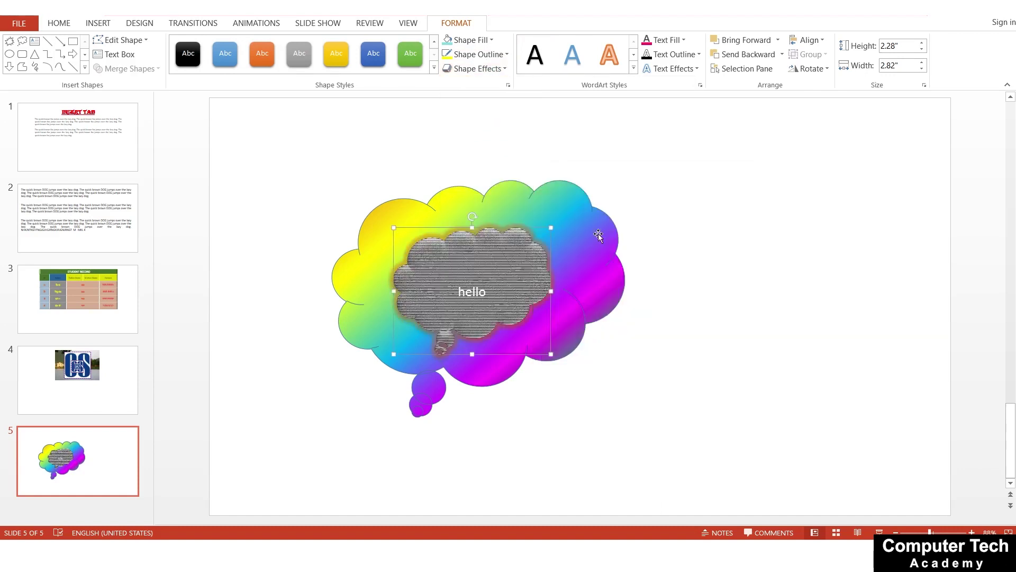
- Apply a blue text style to 'hello' and enlarge the text two sizes
{"action": "left_click", "coordinate": [634, 68]}
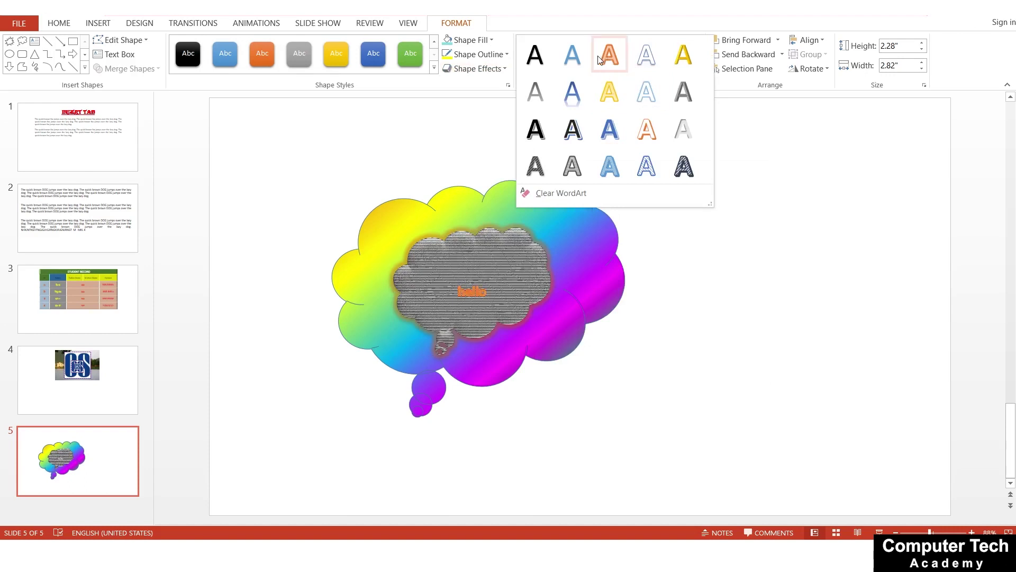
{"action": "left_click", "coordinate": [613, 134]}
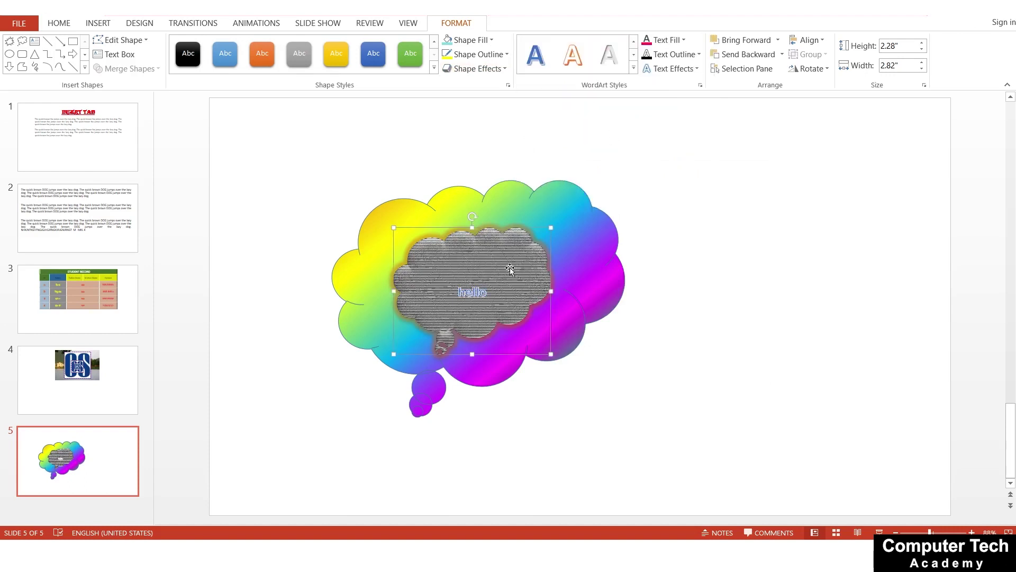
{"action": "key", "text": "ctrl+shift+period"}
{"action": "key", "text": "ctrl+shift+period"}
{"action": "key", "text": "ctrl+shift+period"}
{"action": "key", "text": "ctrl+shift+period"}
{"action": "key", "text": "ctrl+shift+period"}
{"action": "key", "text": "ctrl+shift+period"}
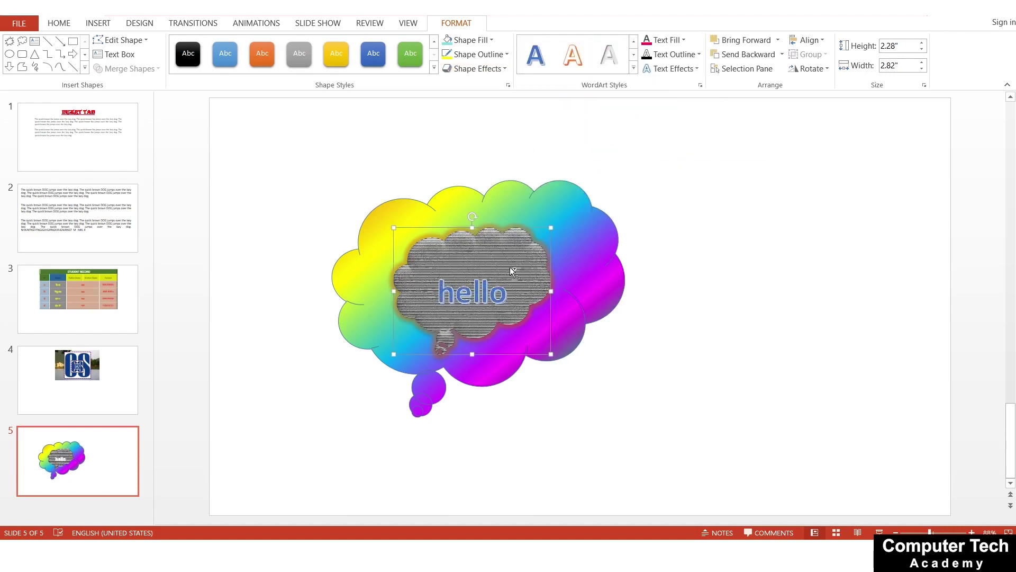
{"action": "key", "text": "ctrl+shift+period"}
{"action": "key", "text": "ctrl+shift+period"}
{"action": "key", "text": "ctrl+shift+period"}
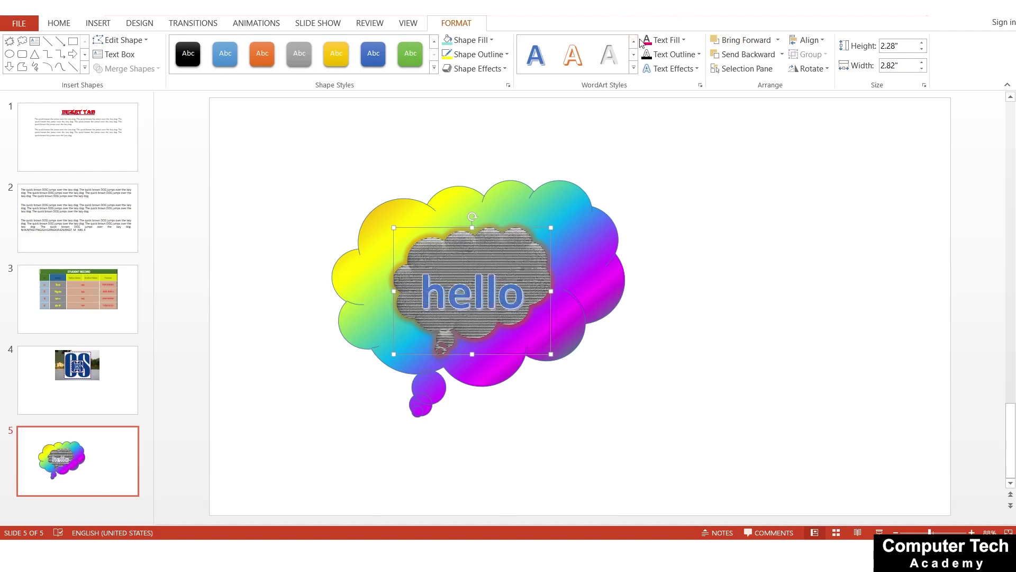
- Change the 'hello' text colour to light yellow from the standard colours
{"action": "left_click", "coordinate": [664, 41]}
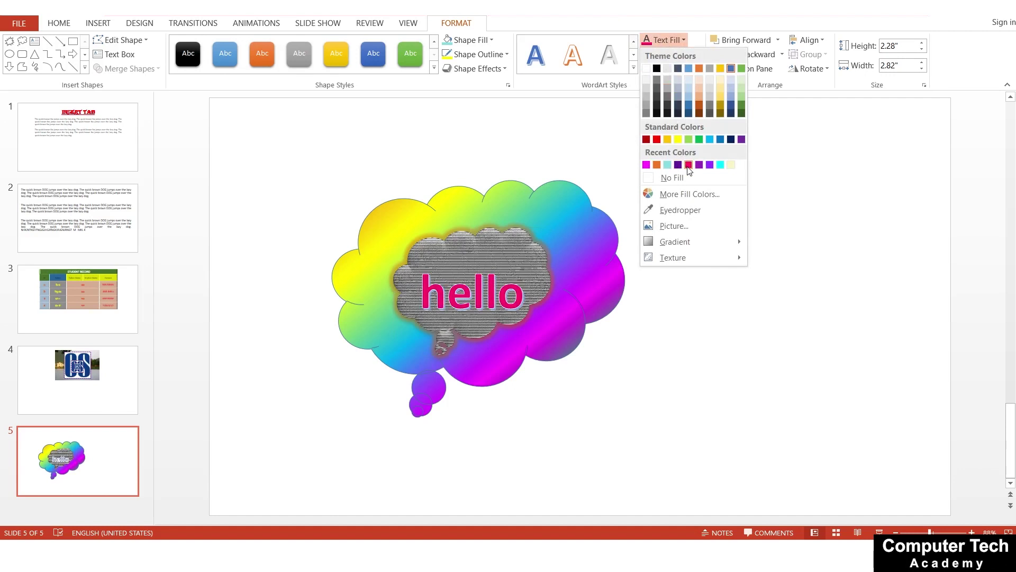
{"action": "left_click", "coordinate": [680, 194]}
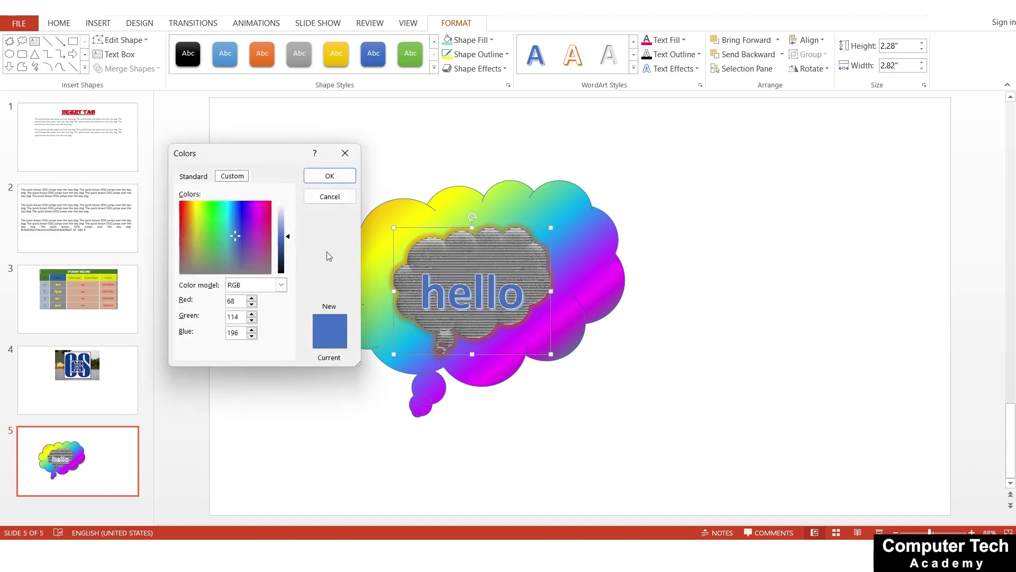
{"action": "left_click", "coordinate": [246, 215]}
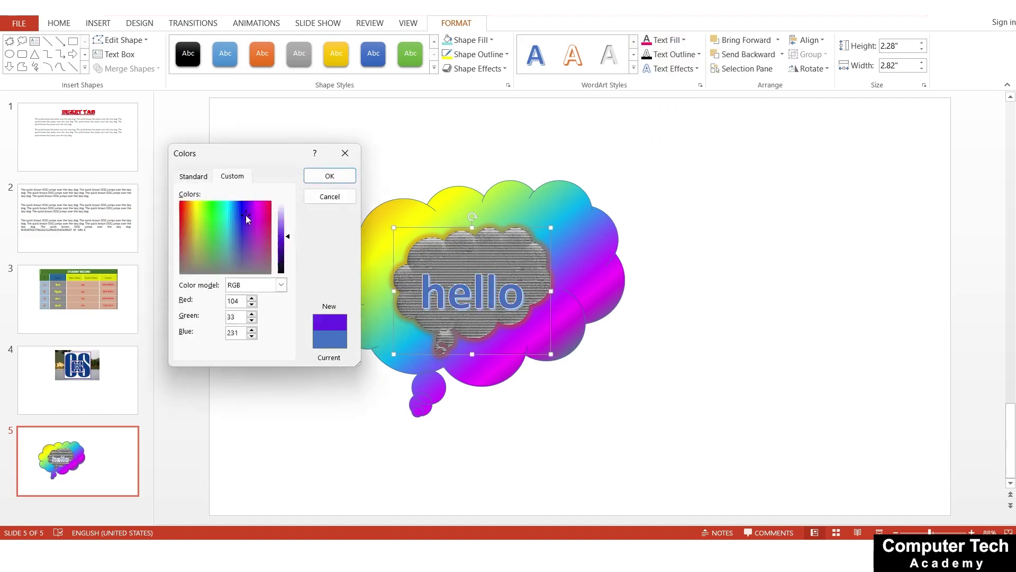
{"action": "left_click", "coordinate": [199, 179]}
{"action": "left_click", "coordinate": [217, 264]}
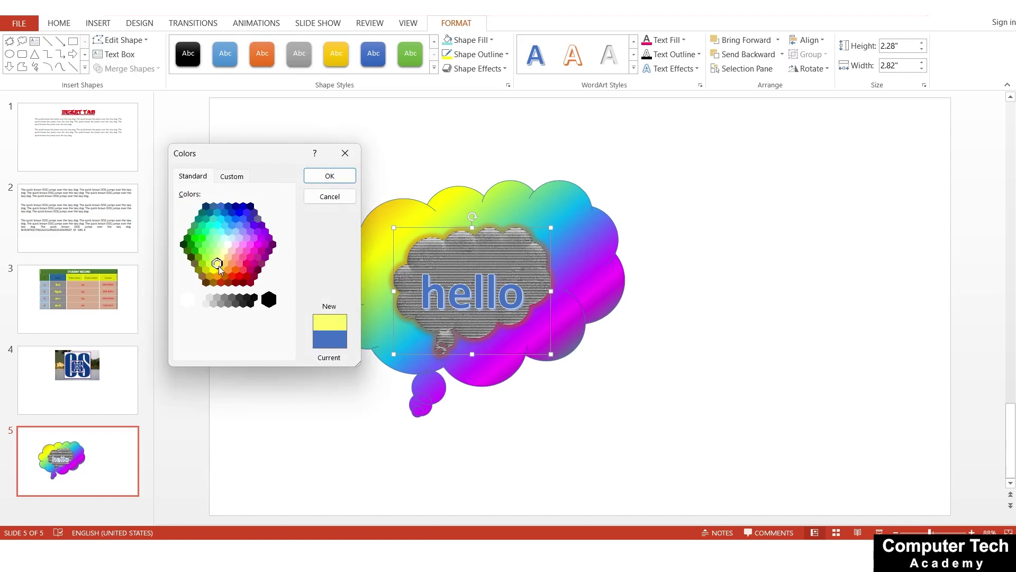
{"action": "left_click", "coordinate": [329, 176]}
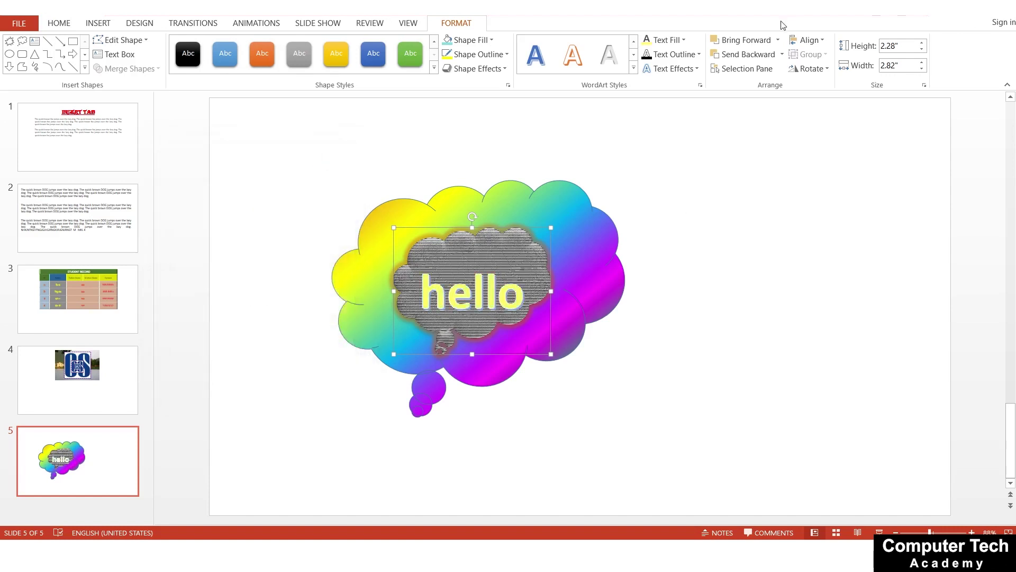
{"action": "left_click", "coordinate": [682, 39]}
{"action": "mouse_move", "coordinate": [675, 242]}
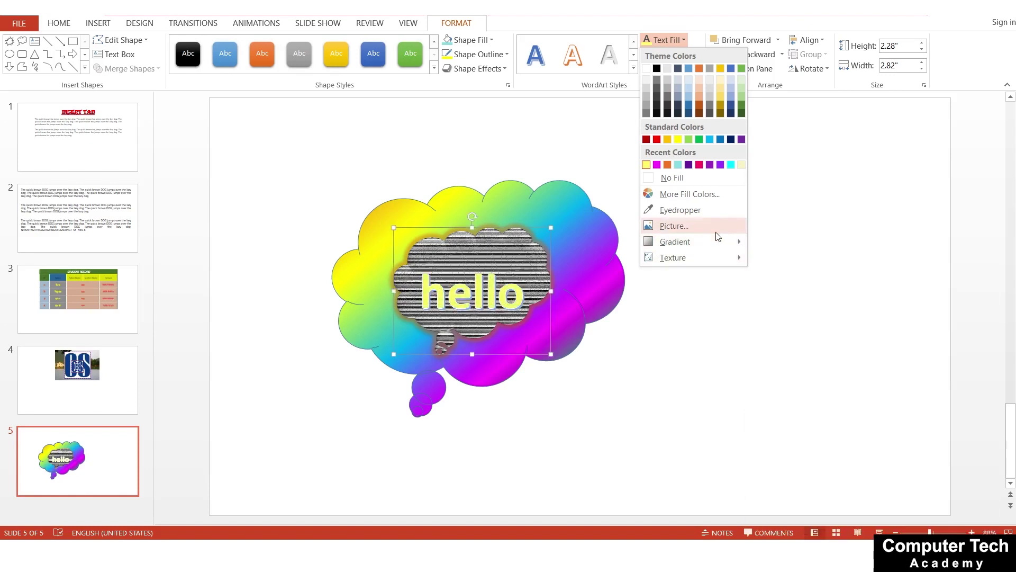
{"action": "left_click", "coordinate": [623, 132]}
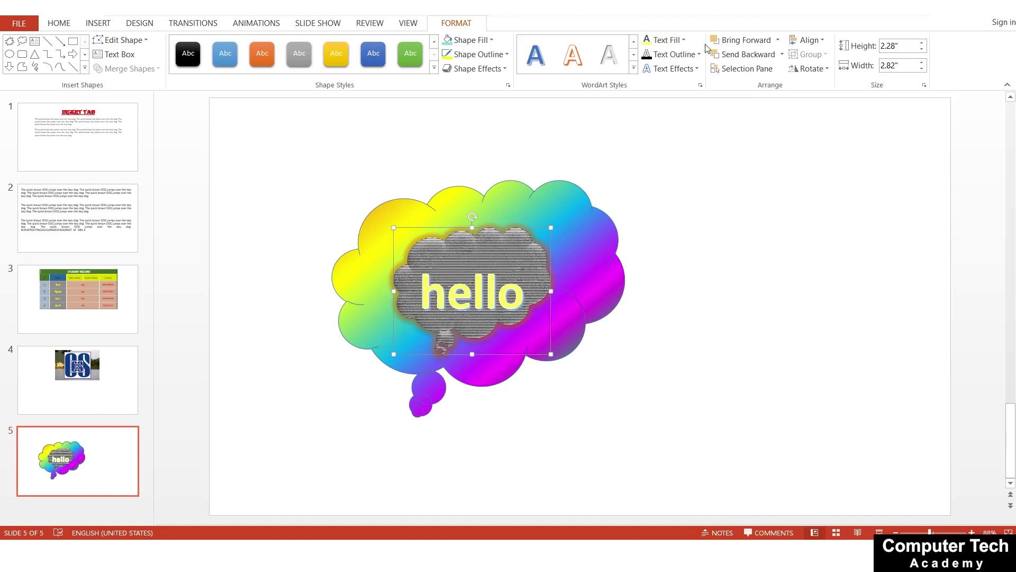
- Apply an outer shadow to the yellow 'hello' text
{"action": "left_click", "coordinate": [691, 53]}
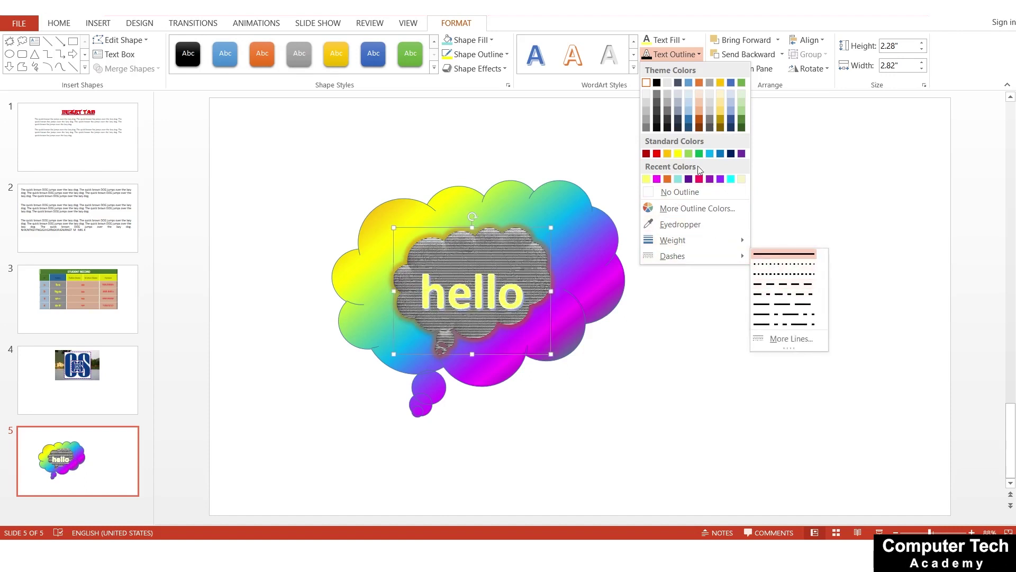
{"action": "left_click", "coordinate": [843, 212]}
{"action": "left_click", "coordinate": [688, 69]}
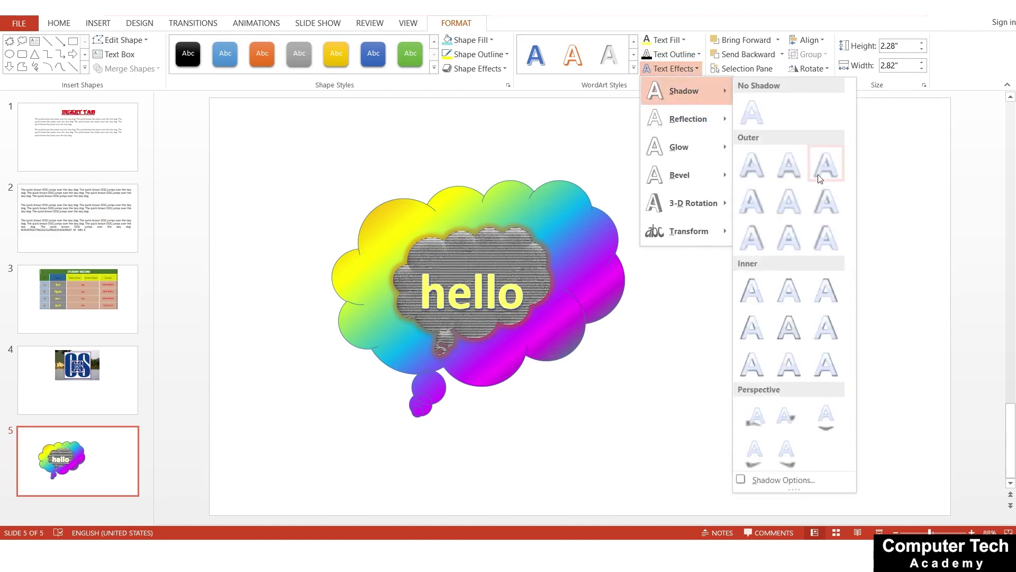
{"action": "left_click", "coordinate": [823, 199]}
{"action": "mouse_move", "coordinate": [688, 118]}
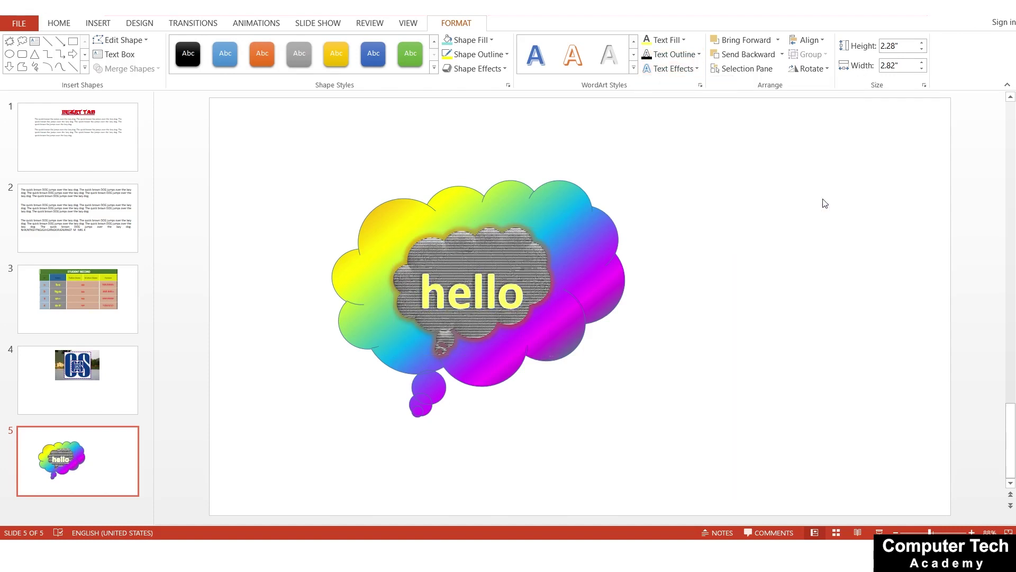
- Add a reflection beneath the 'hello' text, leaving it untransformed
{"action": "left_click", "coordinate": [688, 69]}
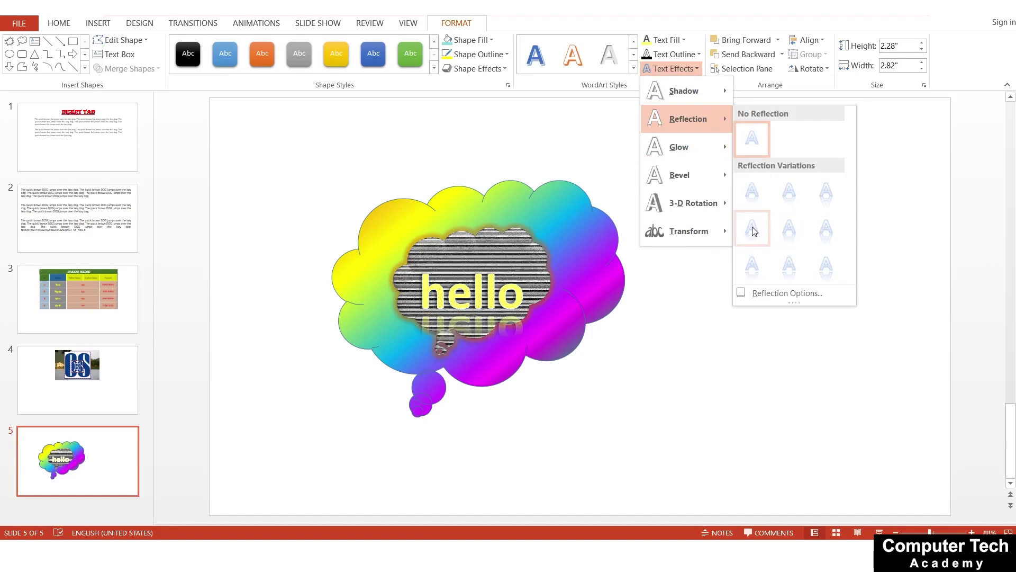
{"action": "left_click", "coordinate": [751, 229]}
{"action": "left_click", "coordinate": [691, 66]}
{"action": "mouse_move", "coordinate": [678, 148]}
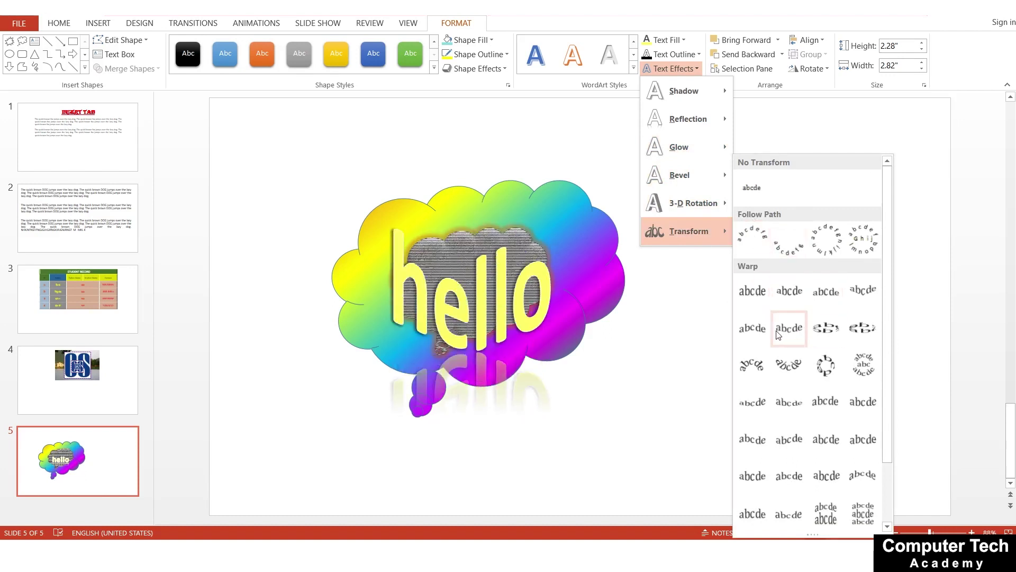
{"action": "left_click", "coordinate": [790, 130]}
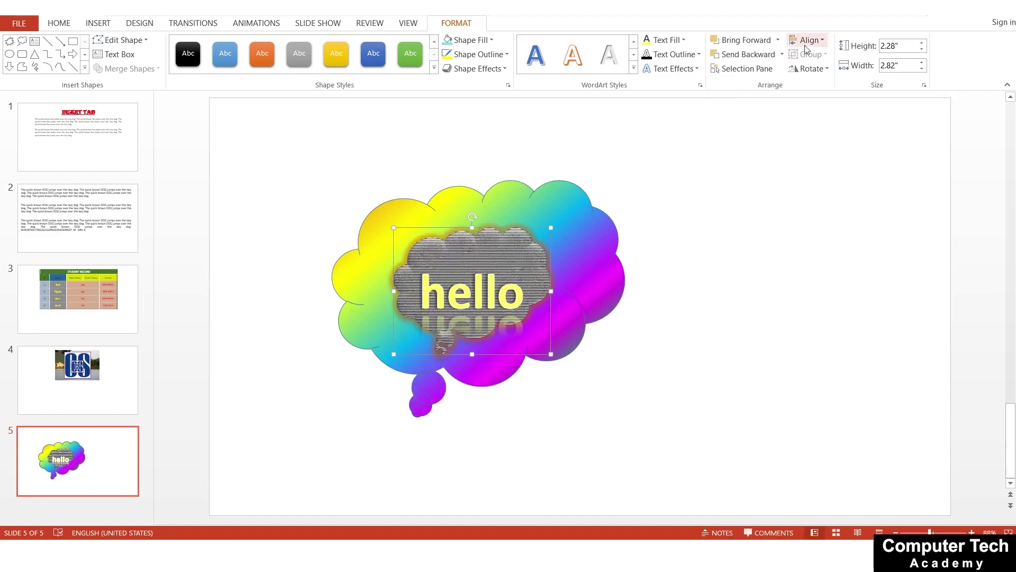
- Test sending the hello cloud backward and forward, and hiding then showing both cloud callouts
{"action": "left_click", "coordinate": [744, 54]}
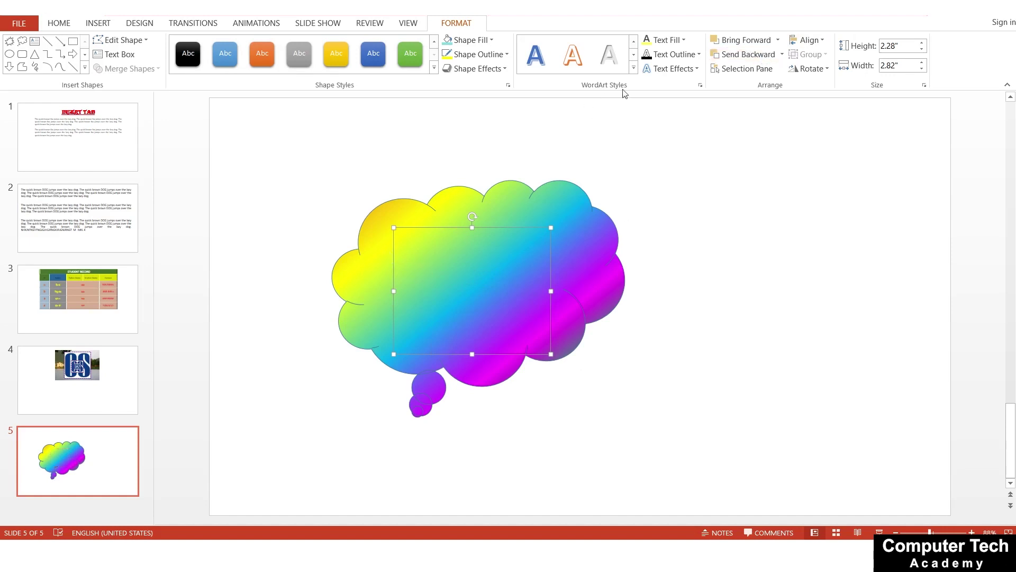
{"action": "left_click", "coordinate": [741, 39]}
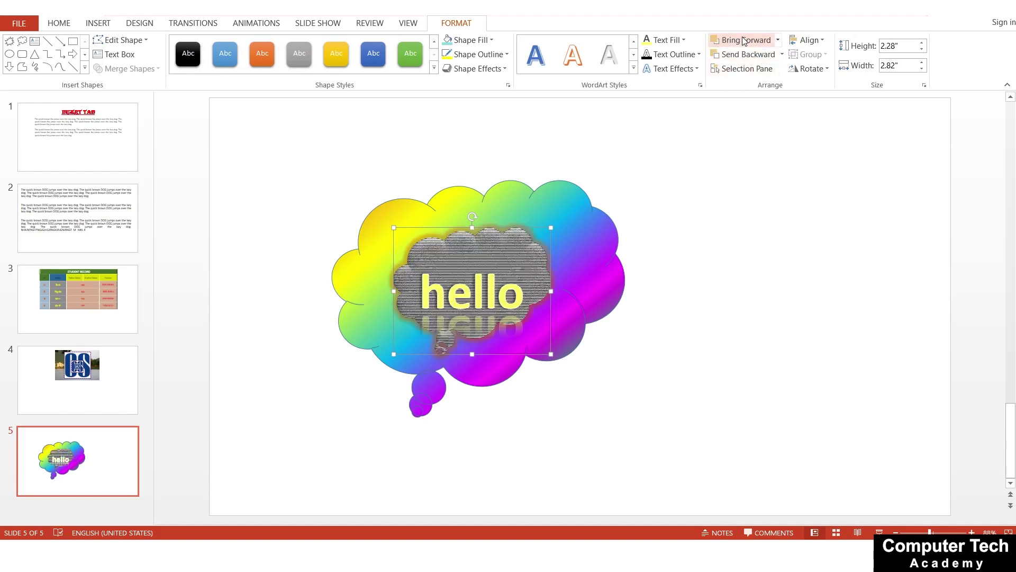
{"action": "left_click", "coordinate": [744, 70]}
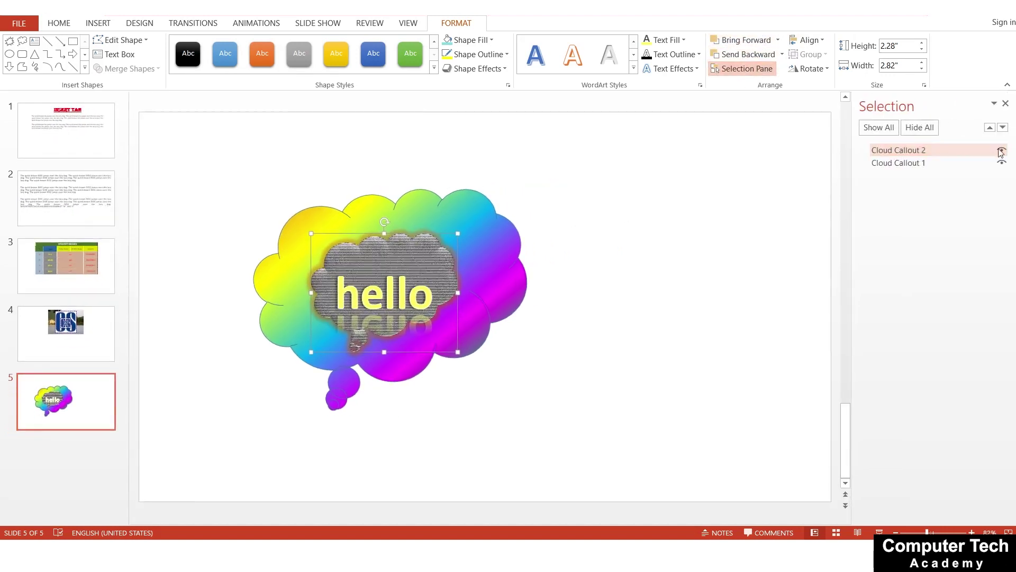
{"action": "left_click", "coordinate": [1001, 151]}
{"action": "left_click", "coordinate": [1002, 164]}
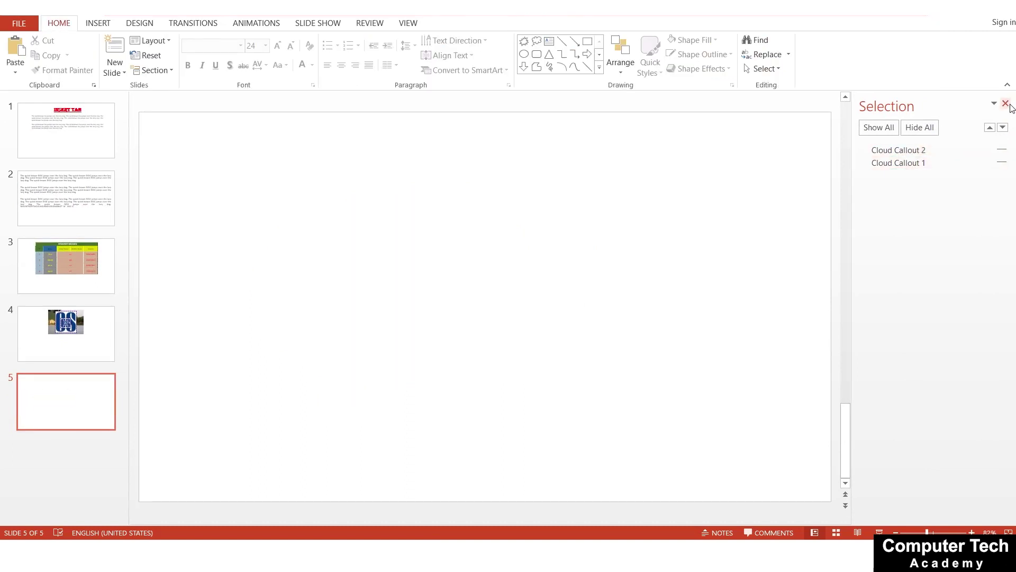
{"action": "left_click", "coordinate": [1006, 103]}
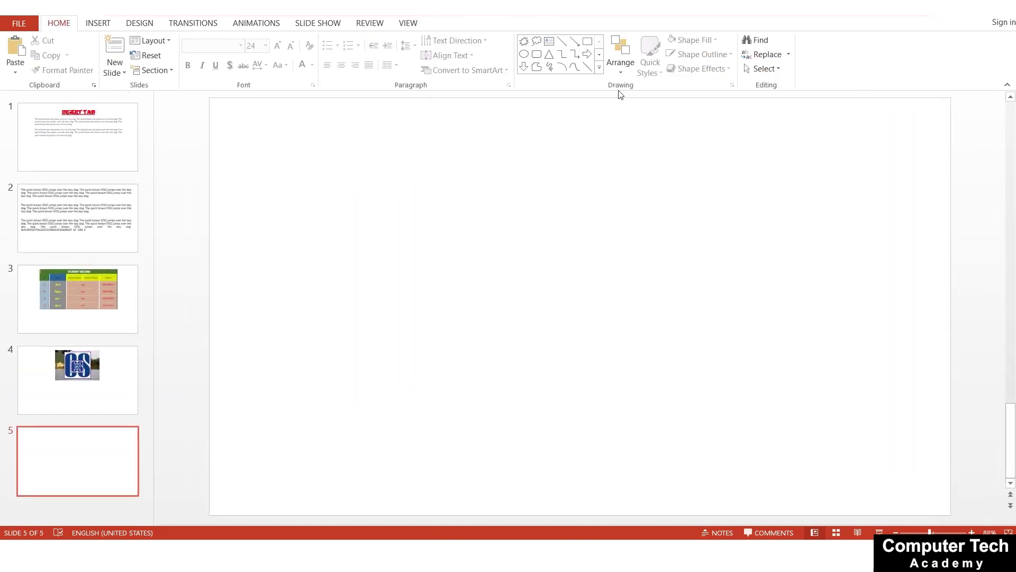
{"action": "left_click", "coordinate": [621, 58]}
{"action": "left_click", "coordinate": [649, 268]}
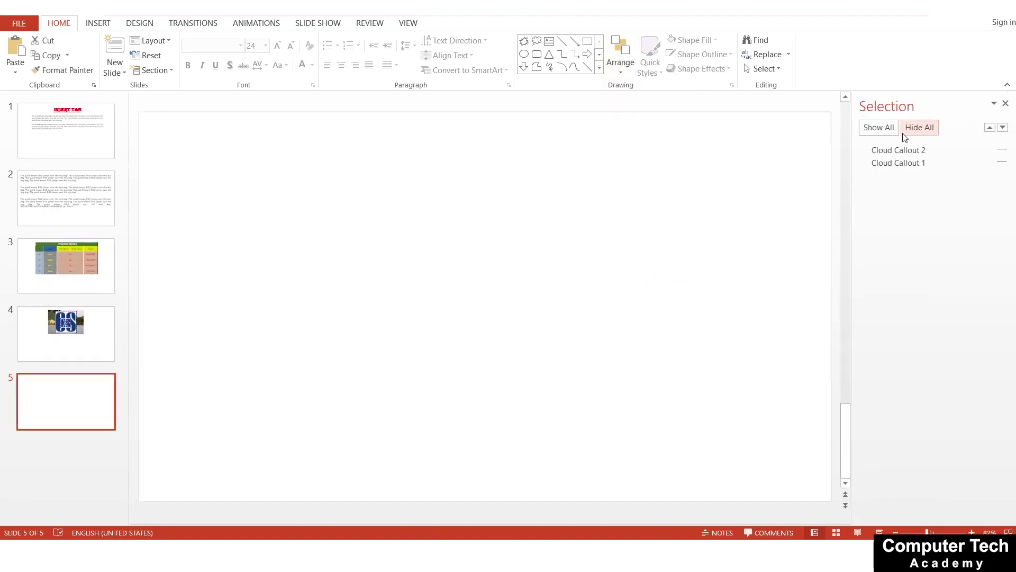
{"action": "left_click", "coordinate": [879, 128]}
{"action": "left_click", "coordinate": [1006, 103]}
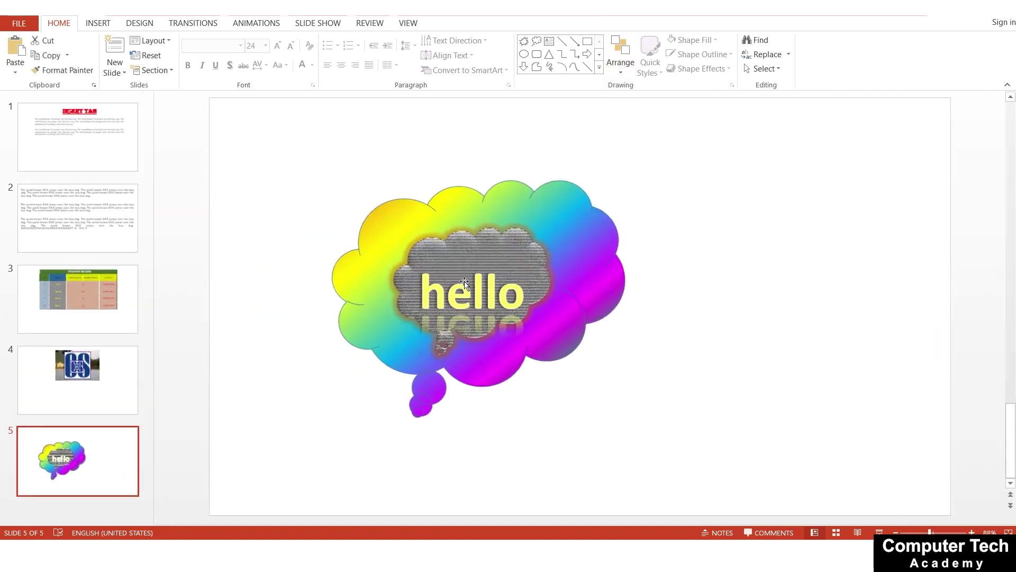
- Select the inner hello cloud and step its height up with the height spinner
{"action": "left_click", "coordinate": [472, 265]}
{"action": "left_click", "coordinate": [457, 23]}
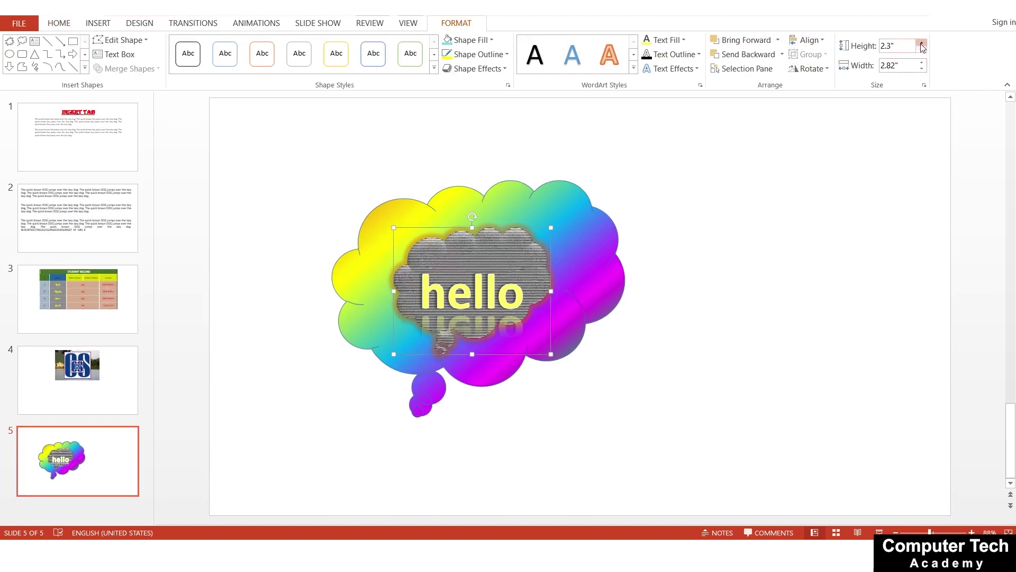
{"action": "left_click", "coordinate": [922, 44]}
{"action": "left_click", "coordinate": [921, 43]}
{"action": "left_click", "coordinate": [922, 43]}
- Enlarge the inner cloud to 3.6" tall and 4.4" wide, then undo back to original size
{"action": "left_click", "coordinate": [921, 44]}
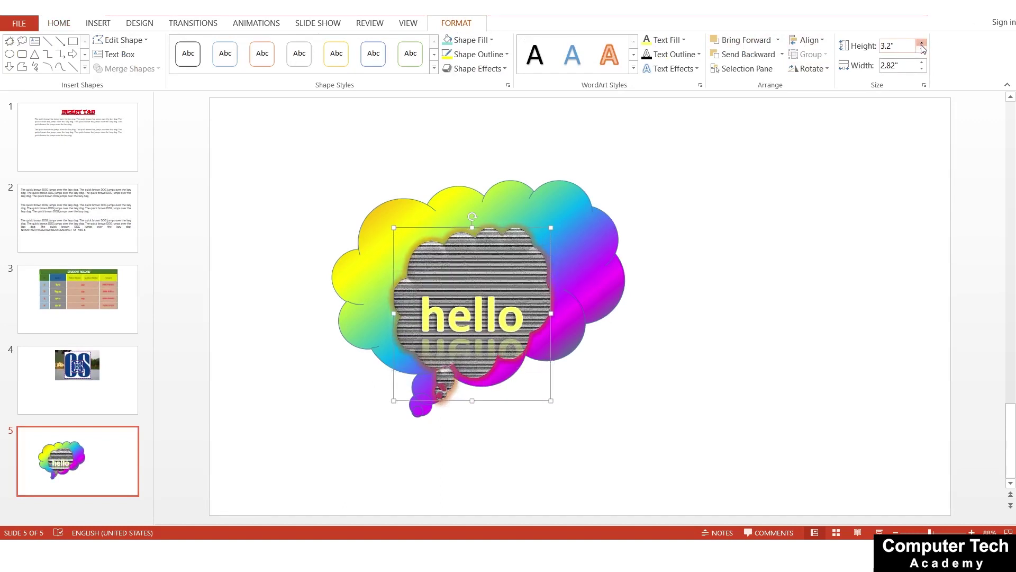
{"action": "left_click", "coordinate": [922, 43]}
{"action": "left_click", "coordinate": [922, 43]}
{"action": "left_click", "coordinate": [922, 44]}
{"action": "left_click", "coordinate": [922, 44]}
{"action": "left_click", "coordinate": [922, 62]}
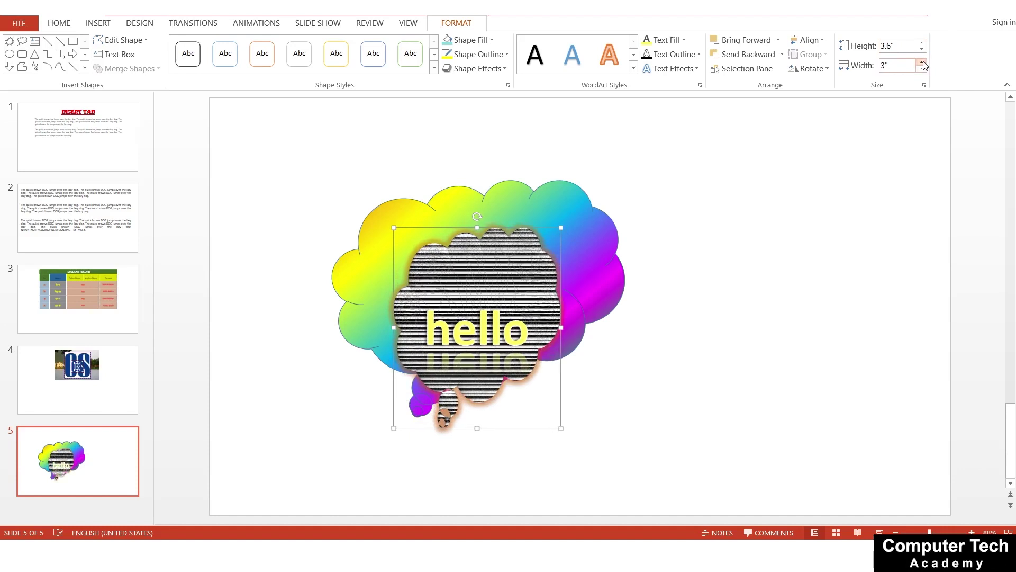
{"action": "left_click", "coordinate": [922, 63]}
{"action": "left_click", "coordinate": [922, 62]}
{"action": "left_click", "coordinate": [922, 63]}
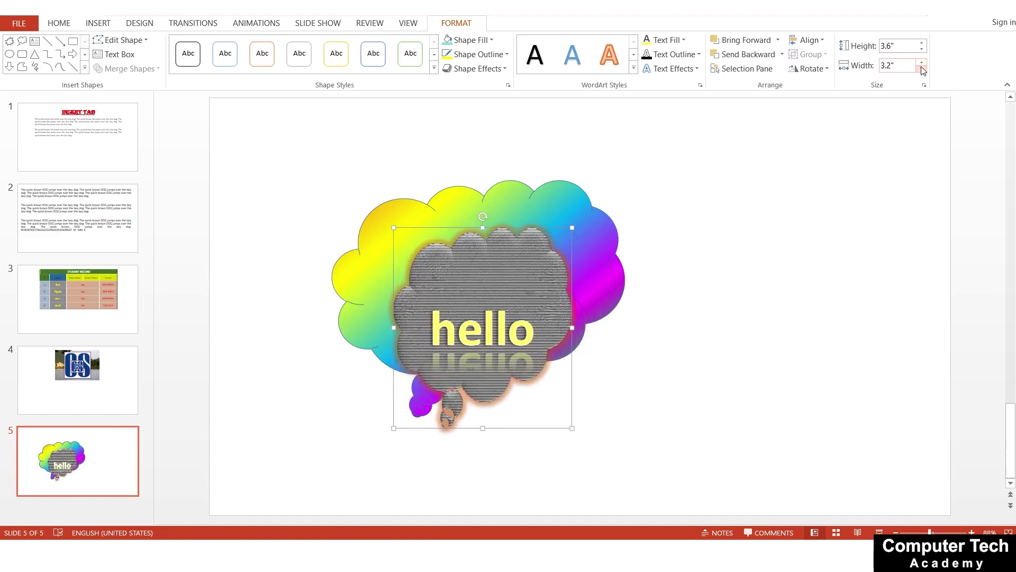
{"action": "left_click", "coordinate": [922, 64]}
{"action": "left_click", "coordinate": [922, 63]}
{"action": "left_click", "coordinate": [922, 63]}
{"action": "left_click", "coordinate": [922, 64]}
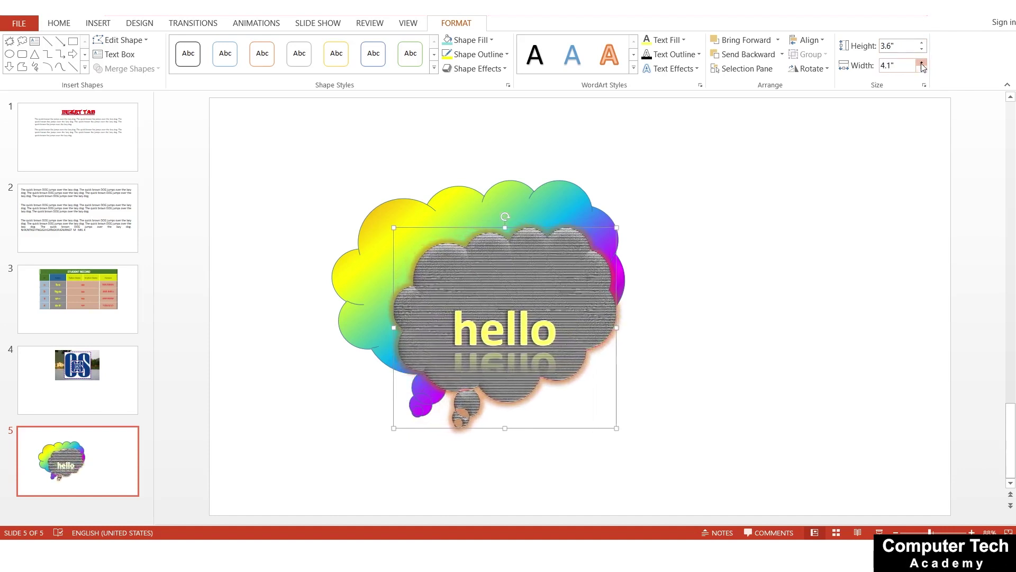
{"action": "left_click", "coordinate": [922, 64]}
{"action": "left_click", "coordinate": [922, 63]}
{"action": "left_click", "coordinate": [921, 64]}
{"action": "key", "text": "ctrl+z"}
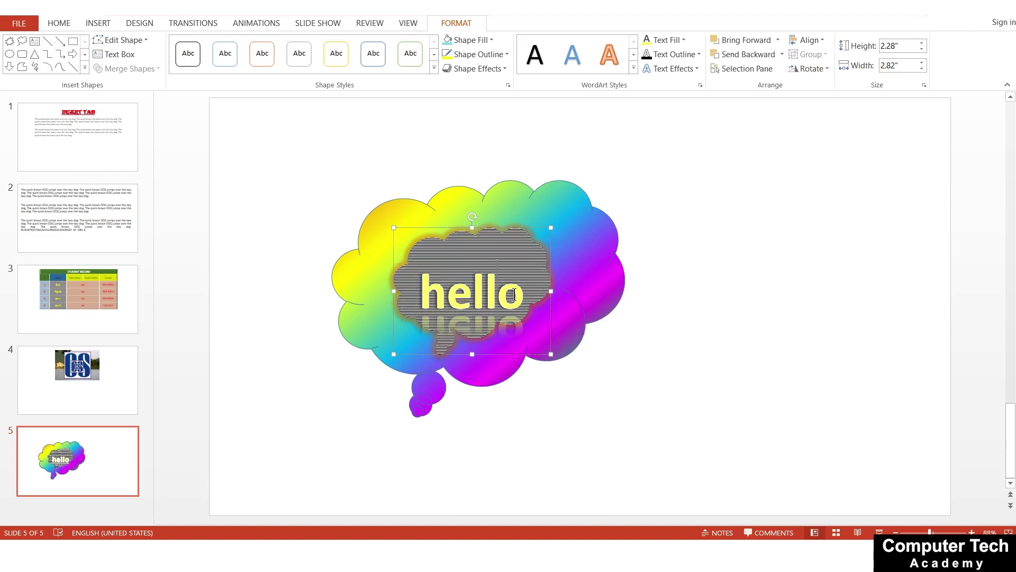
- Delete the word 'hello' from the inner cloud
{"action": "left_click_drag", "start_coordinate": [519, 294], "coordinate": [291, 297]}
{"action": "key", "text": "Delete"}
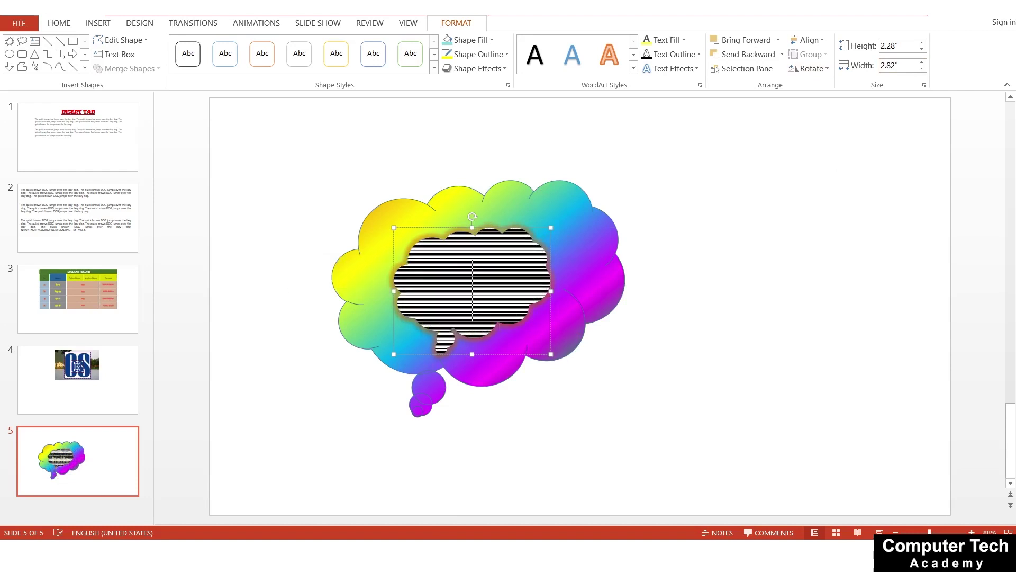
{"action": "left_click", "coordinate": [887, 416]}
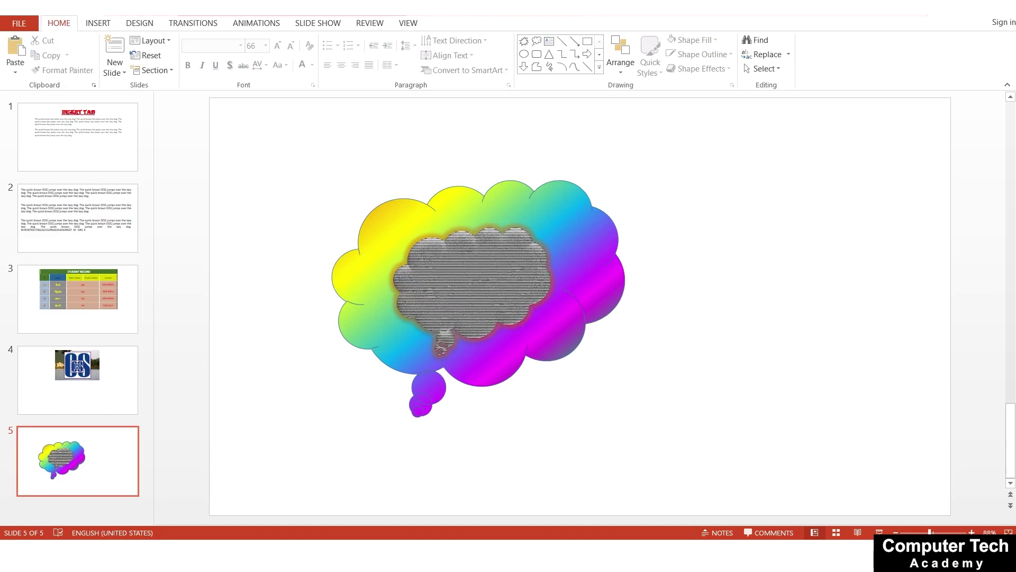
- Insert a Blank layout slide after slide 5 from the Insert tab's New Slide menu
{"action": "left_click", "coordinate": [98, 23]}
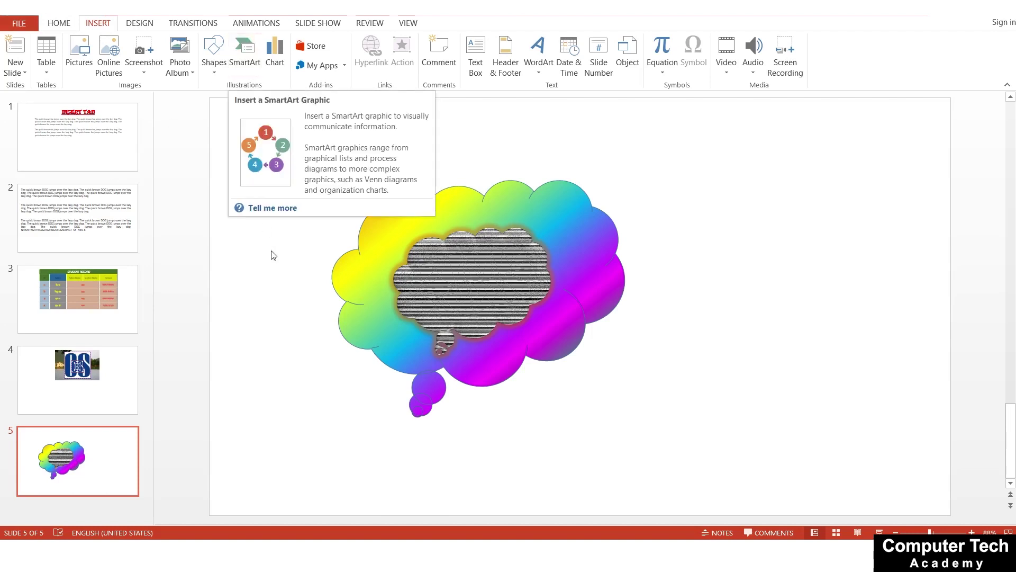
{"action": "left_click", "coordinate": [83, 476]}
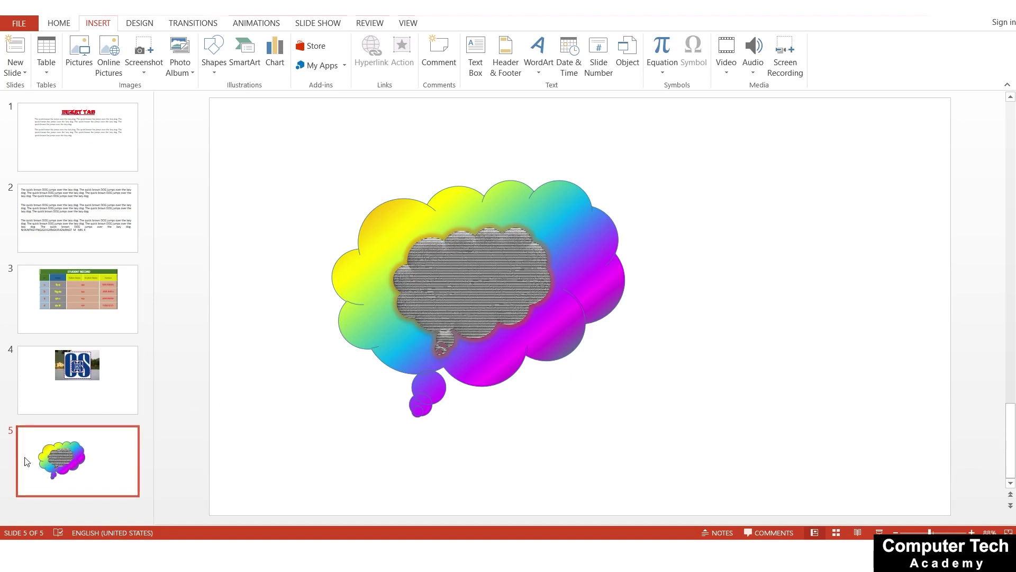
{"action": "right_click", "coordinate": [64, 470]}
{"action": "key", "text": "Escape"}
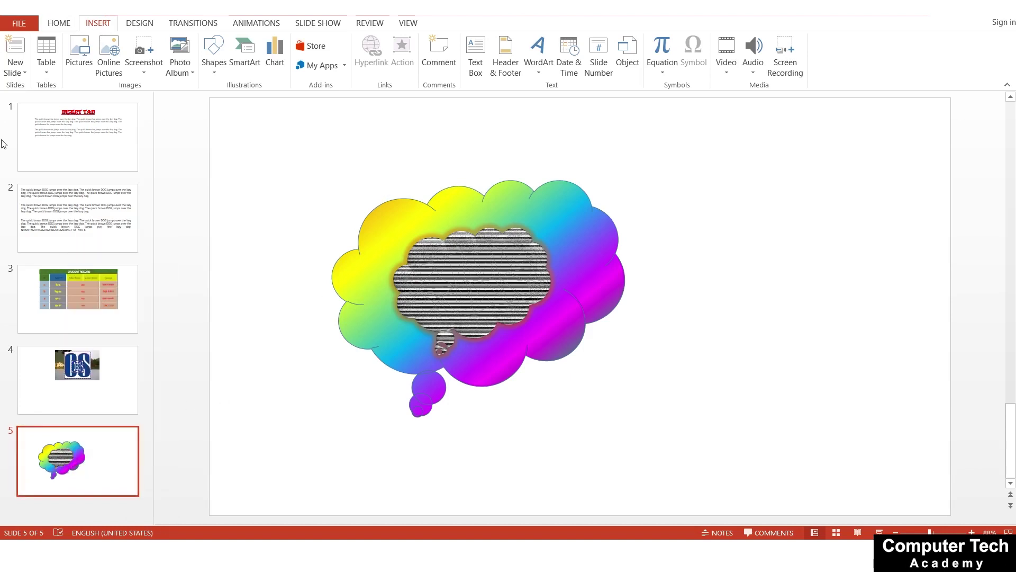
{"action": "left_click", "coordinate": [15, 69]}
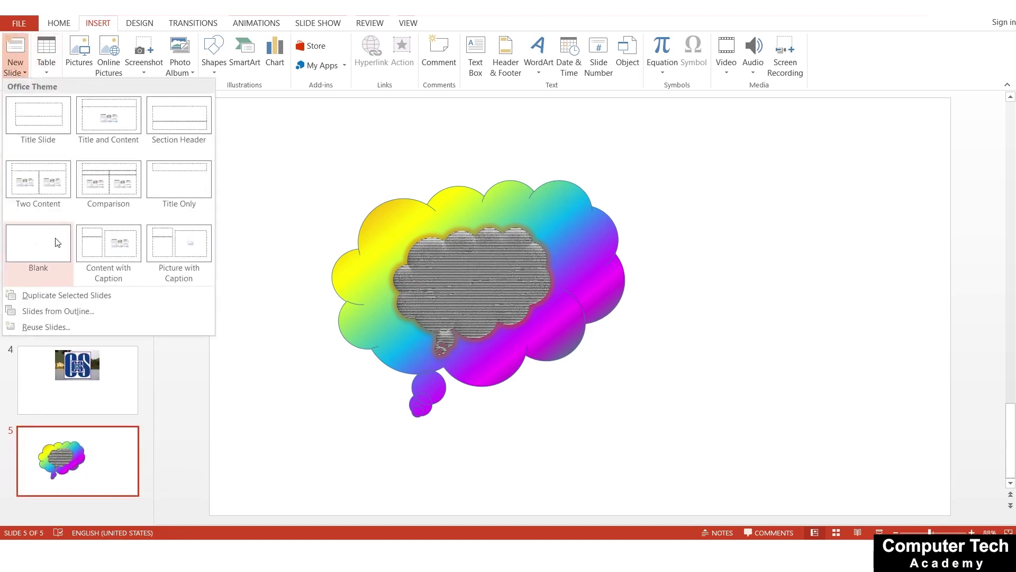
{"action": "left_click", "coordinate": [38, 249]}
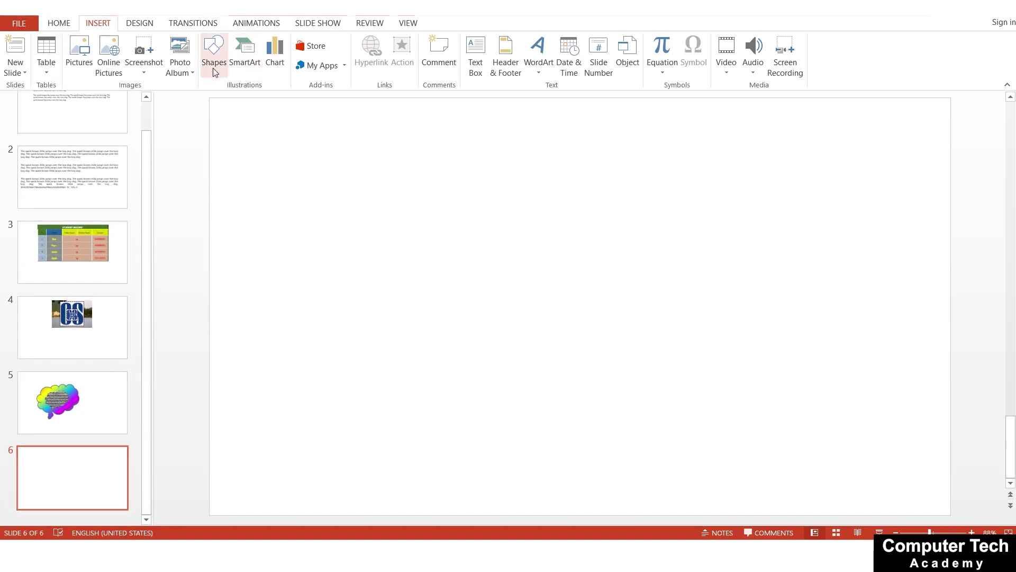
- Browse the SmartArt List and Picture layouts and insert Picture Accent List on slide 6
{"action": "left_click", "coordinate": [236, 65]}
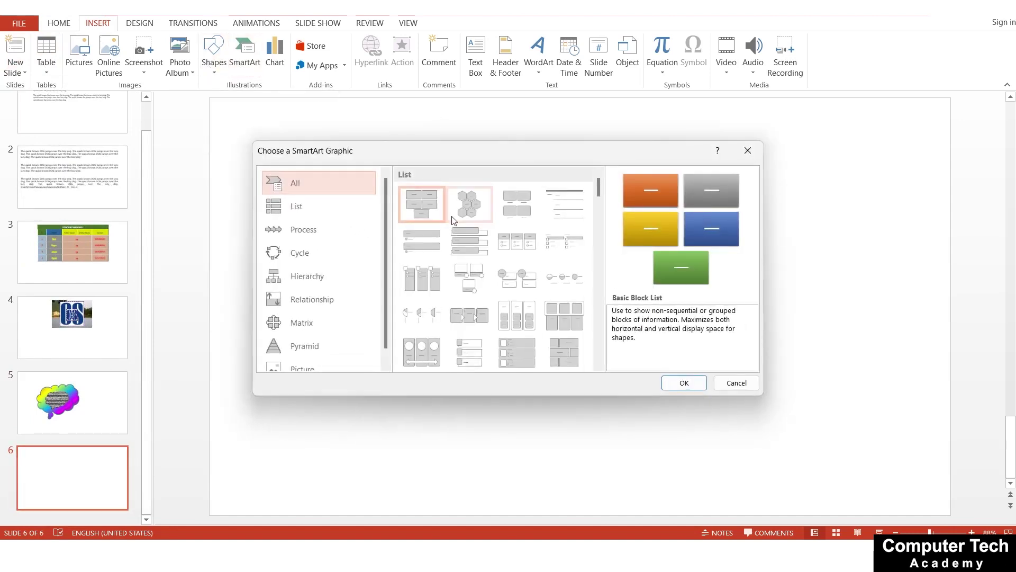
{"action": "left_click", "coordinate": [421, 241]}
{"action": "left_click", "coordinate": [469, 203]}
{"action": "left_click", "coordinate": [469, 276]}
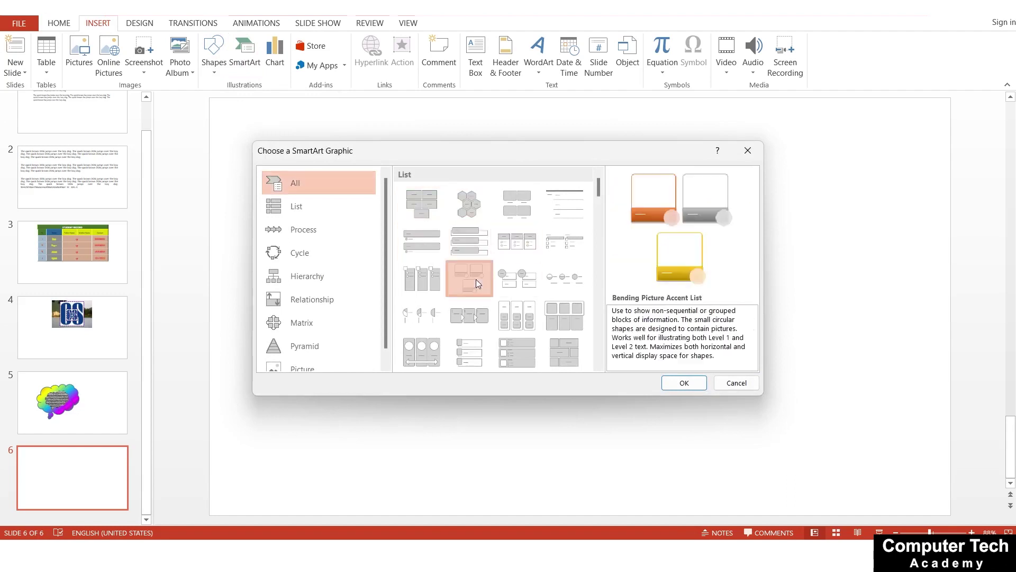
{"action": "left_click", "coordinate": [432, 284]}
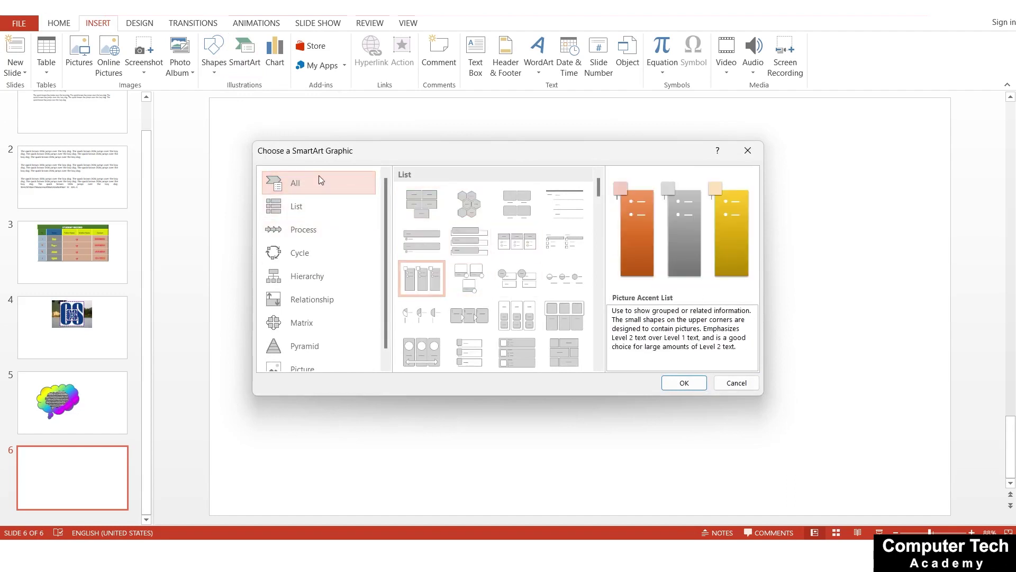
{"action": "left_click", "coordinate": [304, 211]}
{"action": "left_click", "coordinate": [306, 231]}
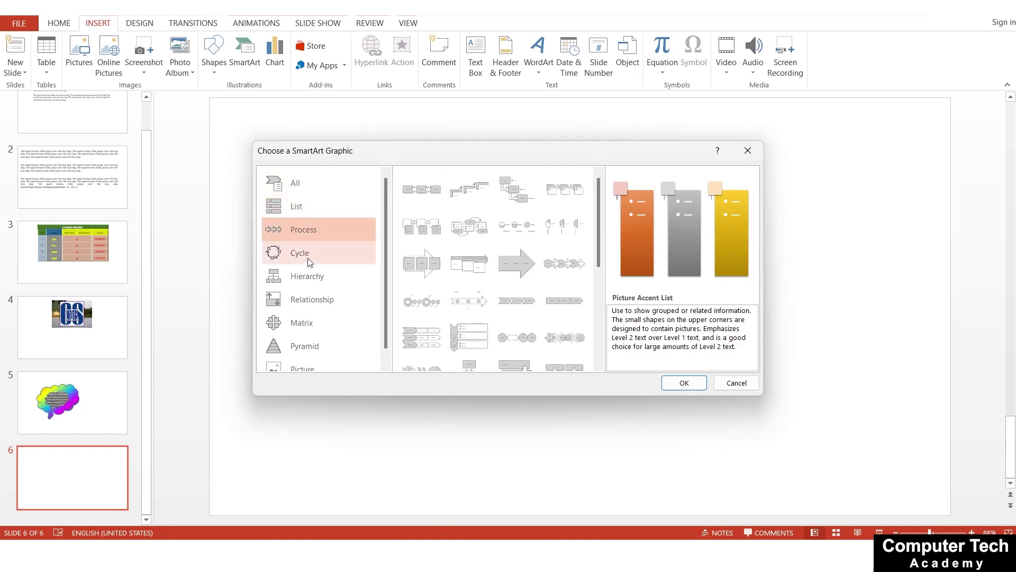
{"action": "left_click", "coordinate": [309, 258]}
{"action": "scroll", "coordinate": [310, 320], "scroll_direction": "down", "scroll_amount": 1}
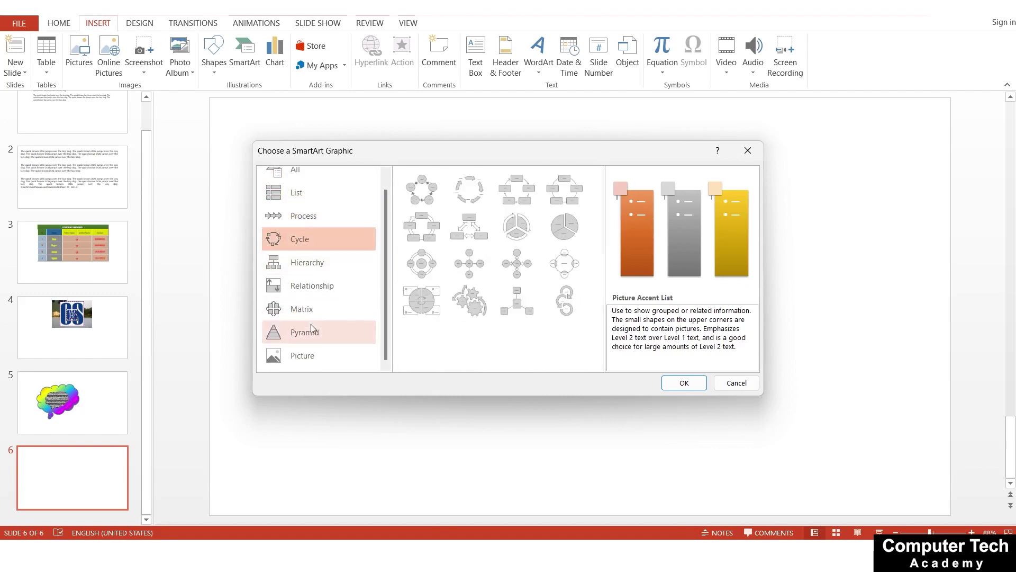
{"action": "left_click", "coordinate": [318, 355]}
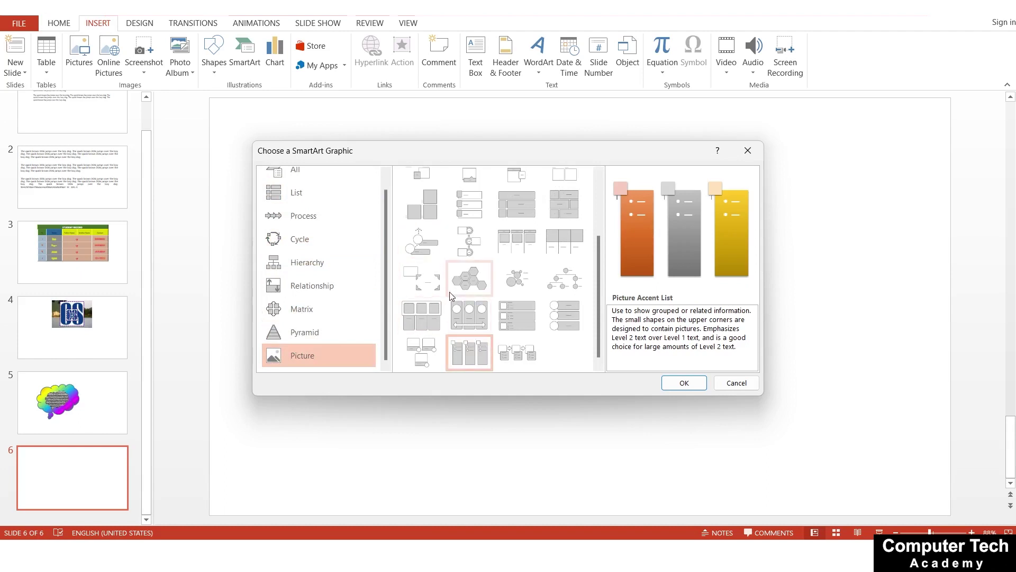
{"action": "scroll", "coordinate": [503, 360], "scroll_direction": "up", "scroll_amount": 3}
{"action": "left_click", "coordinate": [683, 382]}
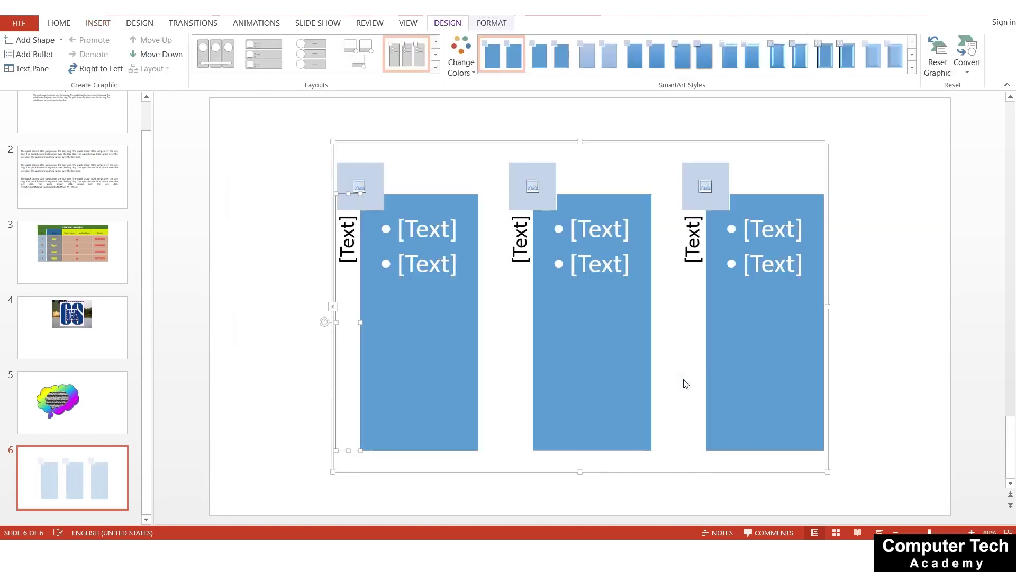
- Insert the CS logo (download) and download (2) images into the first two picture spots
{"action": "left_click", "coordinate": [359, 187]}
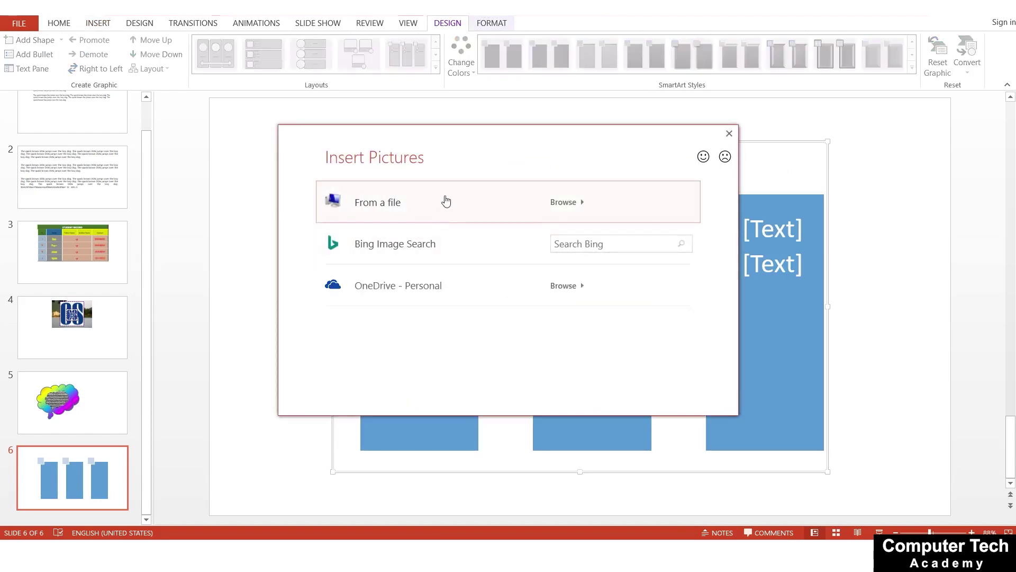
{"action": "left_click", "coordinate": [446, 202]}
{"action": "left_click", "coordinate": [219, 200]}
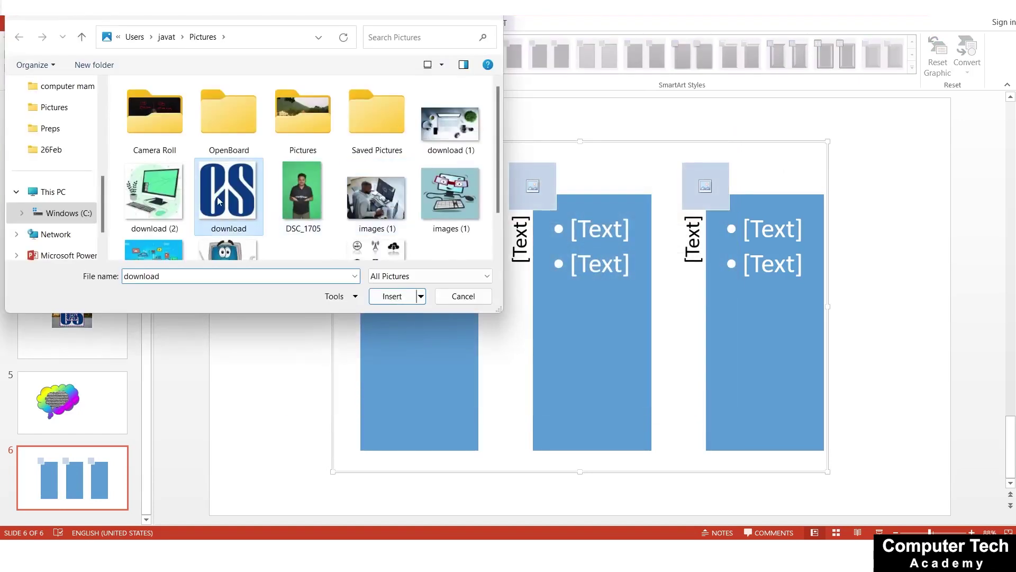
{"action": "left_click", "coordinate": [393, 301]}
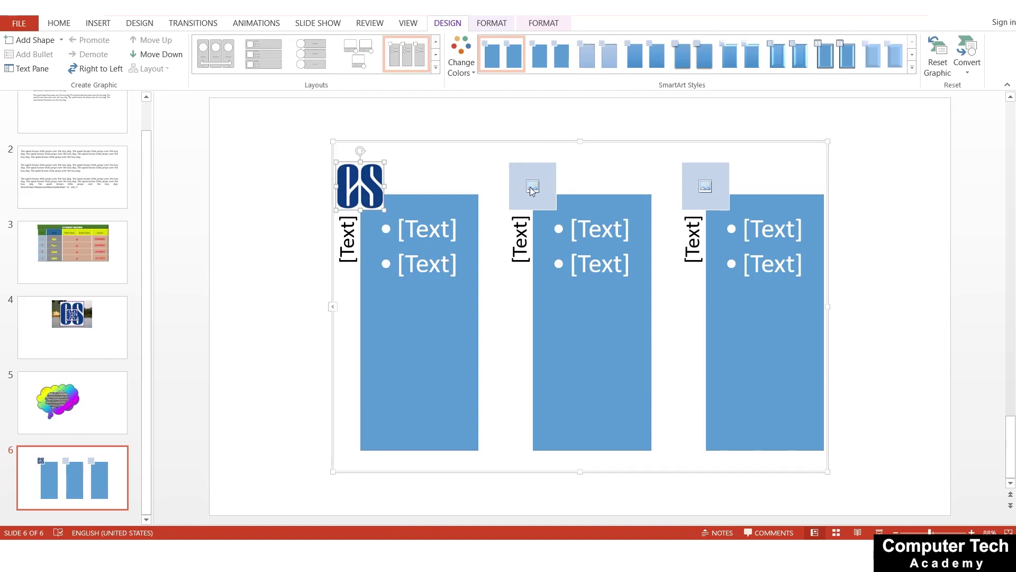
{"action": "left_click", "coordinate": [532, 187]}
{"action": "left_click", "coordinate": [410, 206]}
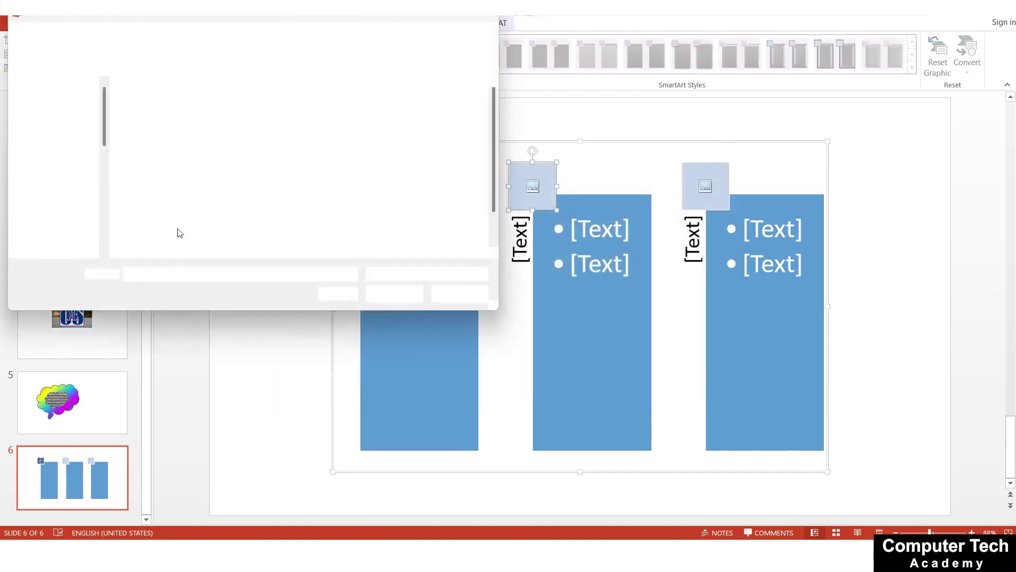
{"action": "left_click", "coordinate": [170, 199]}
{"action": "left_click", "coordinate": [378, 302]}
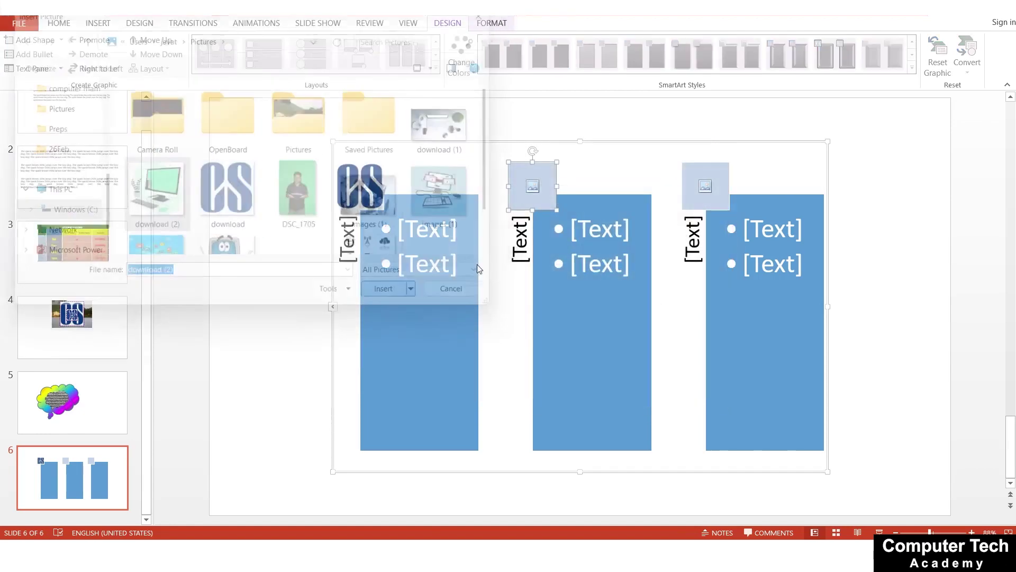
- Fill the third picture spot with images (1) and start editing the first panel's bullets
{"action": "left_click", "coordinate": [713, 196]}
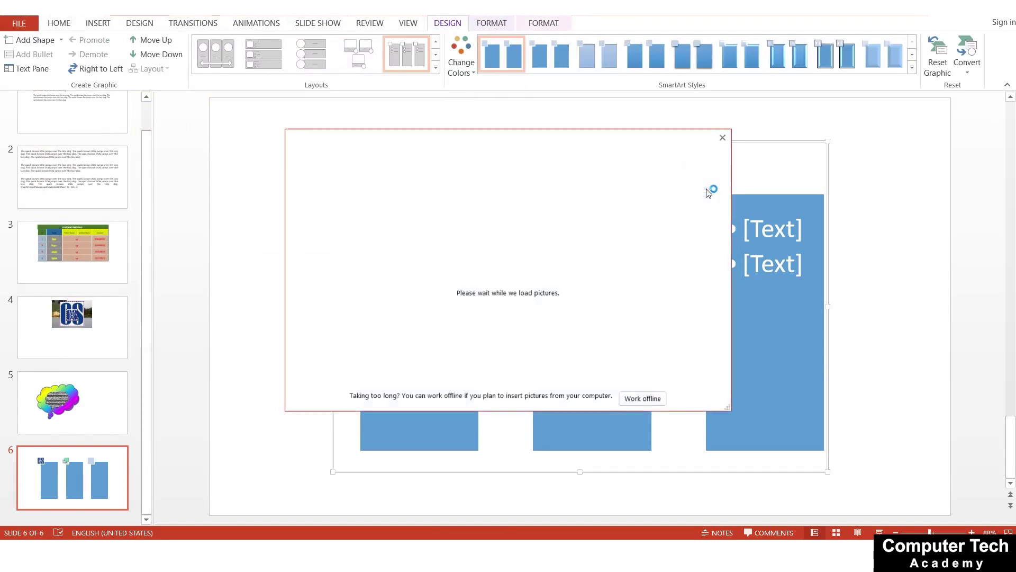
{"action": "left_click", "coordinate": [448, 190]}
{"action": "left_click", "coordinate": [449, 187]}
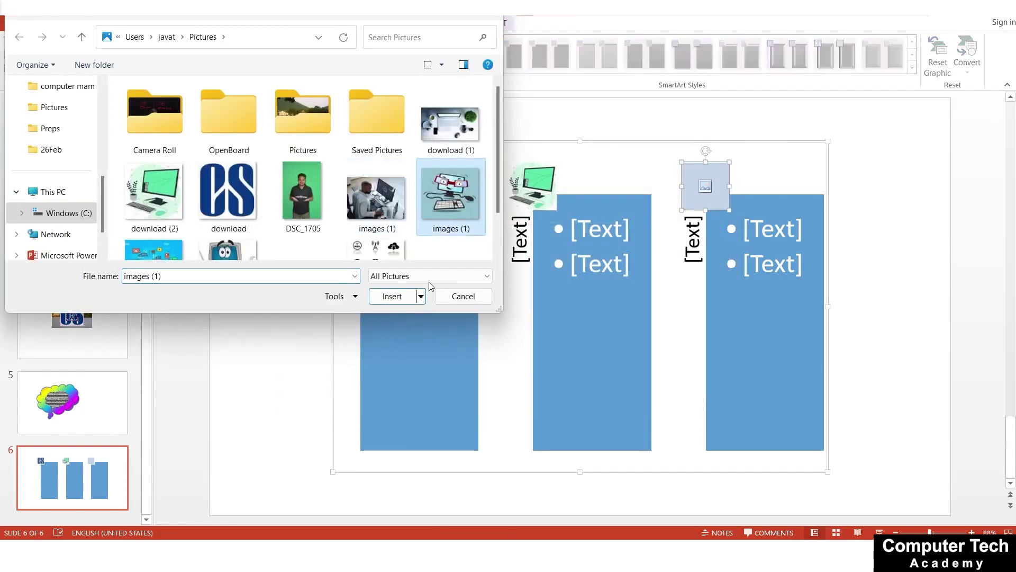
{"action": "left_click", "coordinate": [392, 296]}
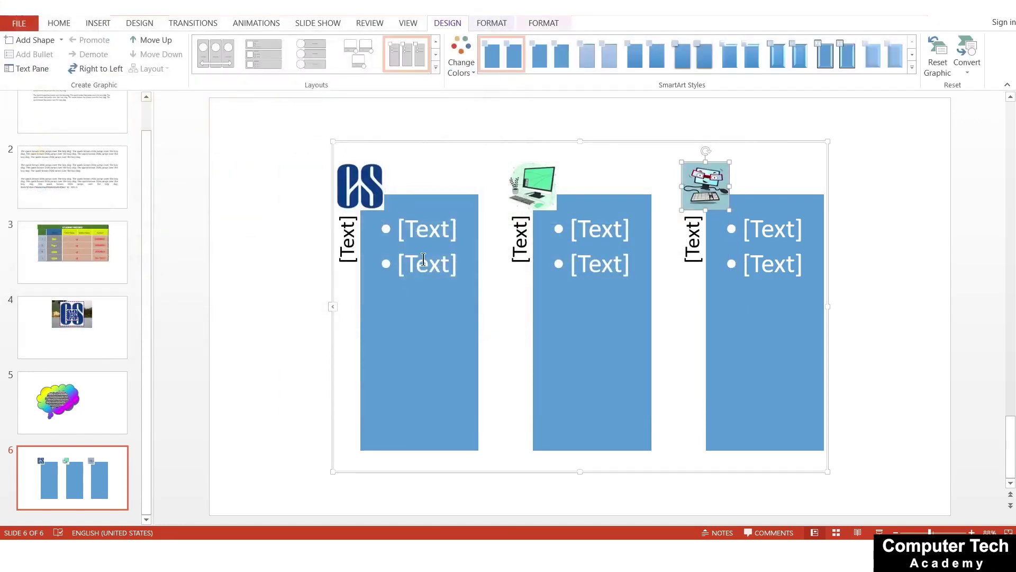
{"action": "left_click", "coordinate": [423, 259]}
{"action": "left_click", "coordinate": [433, 236]}
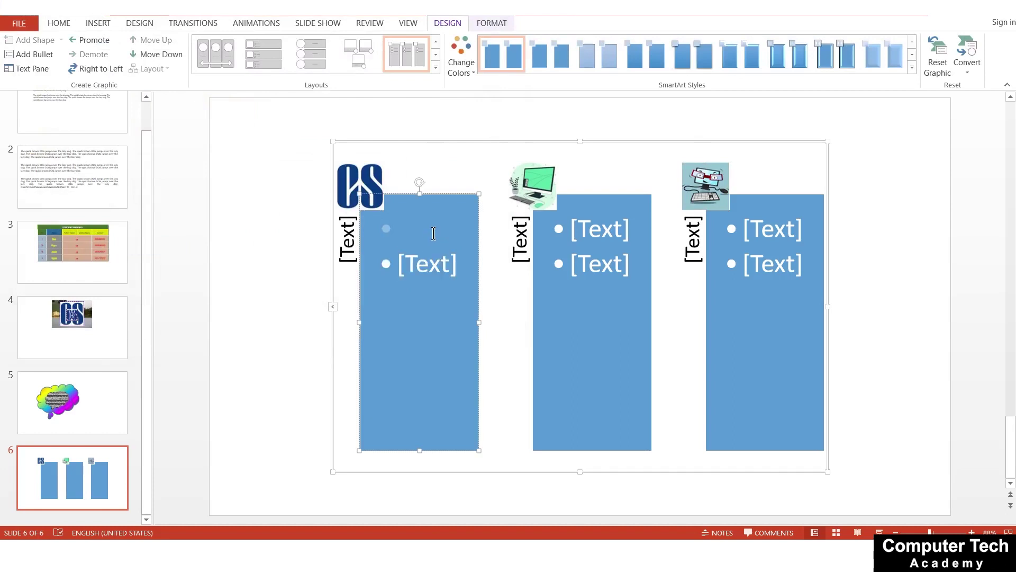
- Enter Monitor, Printer and Keyboard as bullets in the first panel, fixing typos
{"action": "type", "text": "Monitr"}
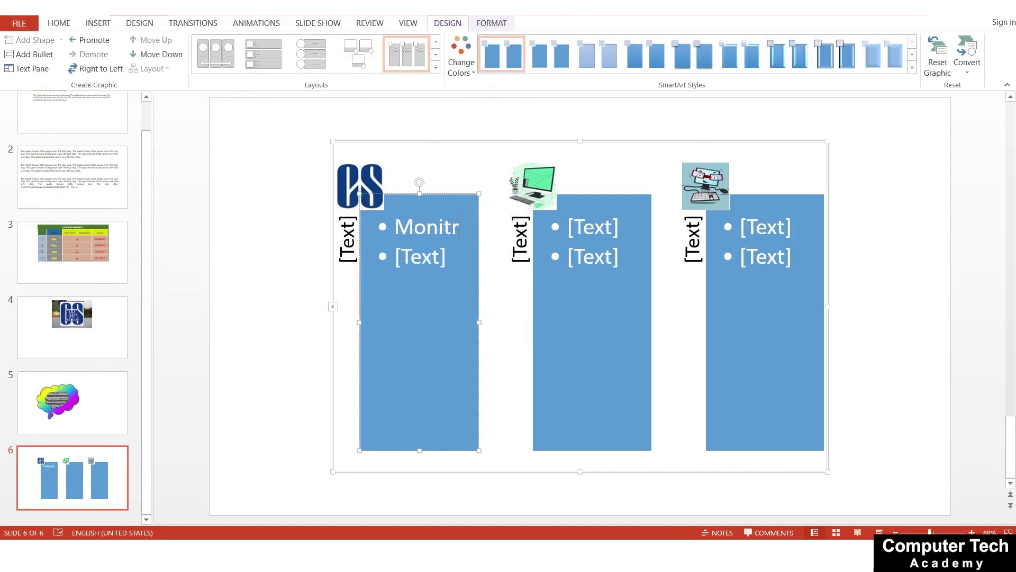
{"action": "key", "text": "Return"}
{"action": "key", "text": "Up"}
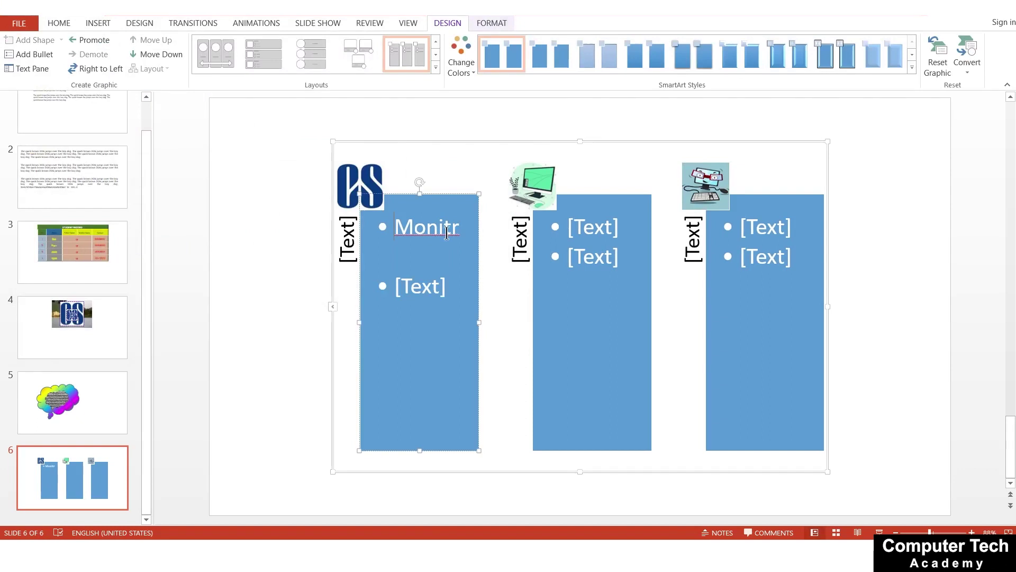
{"action": "left_click", "coordinate": [453, 227]}
{"action": "type", "text": "o"}
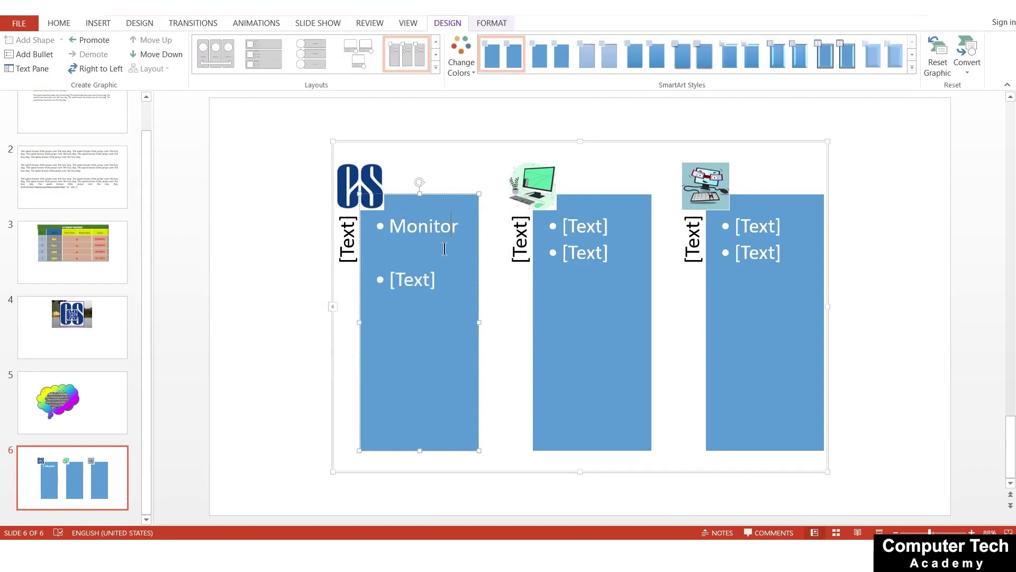
{"action": "left_click", "coordinate": [397, 285]}
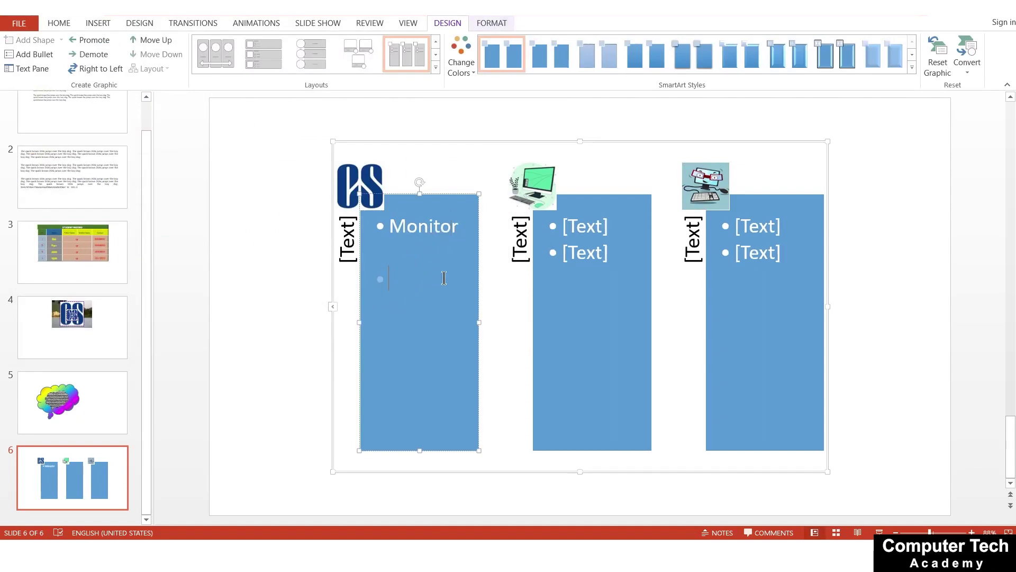
{"action": "type", "text": "Pr"}
{"action": "type", "text": "boa"}
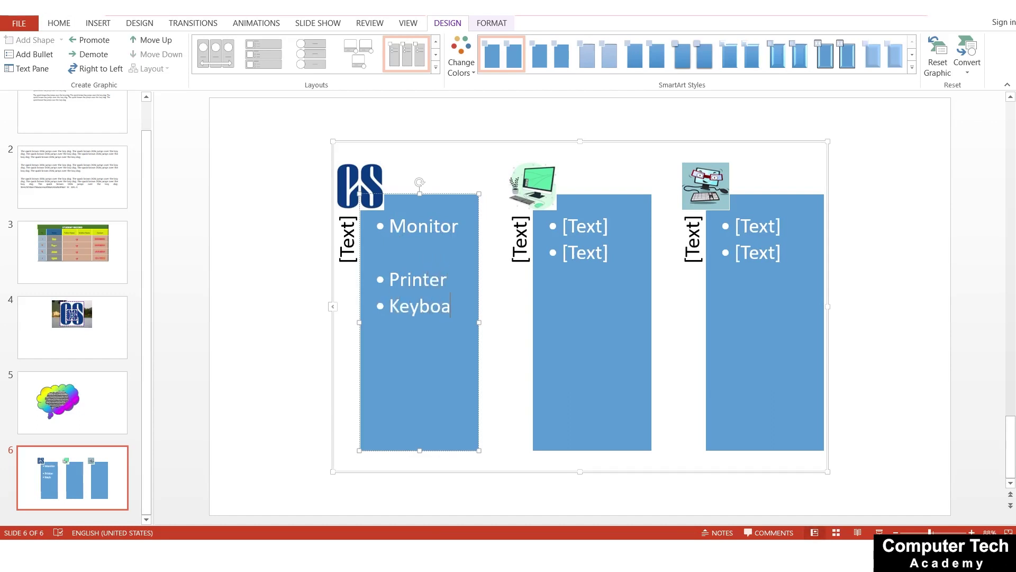
{"action": "type", "text": "rd"}
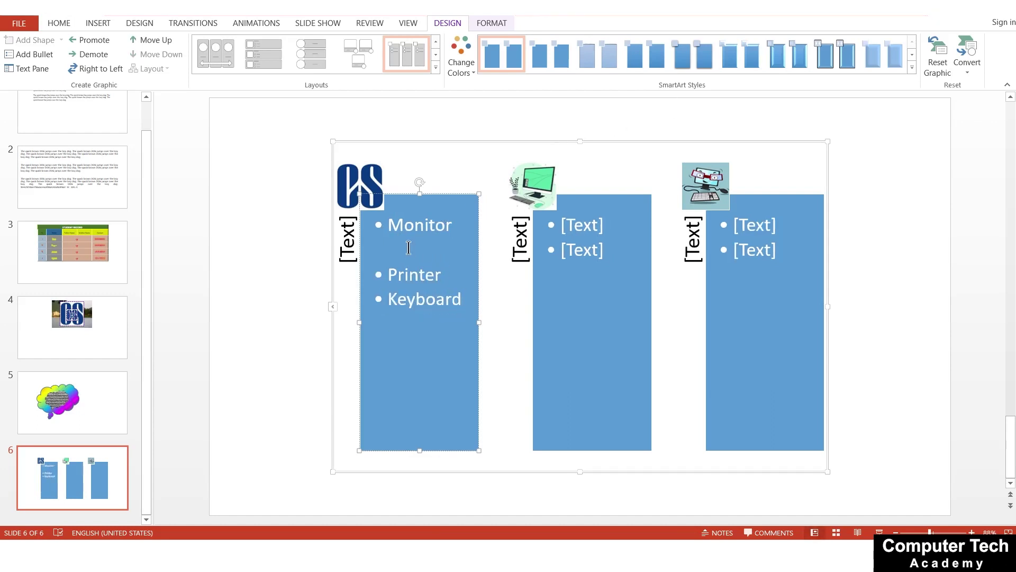
{"action": "key", "text": "BackSpace"}
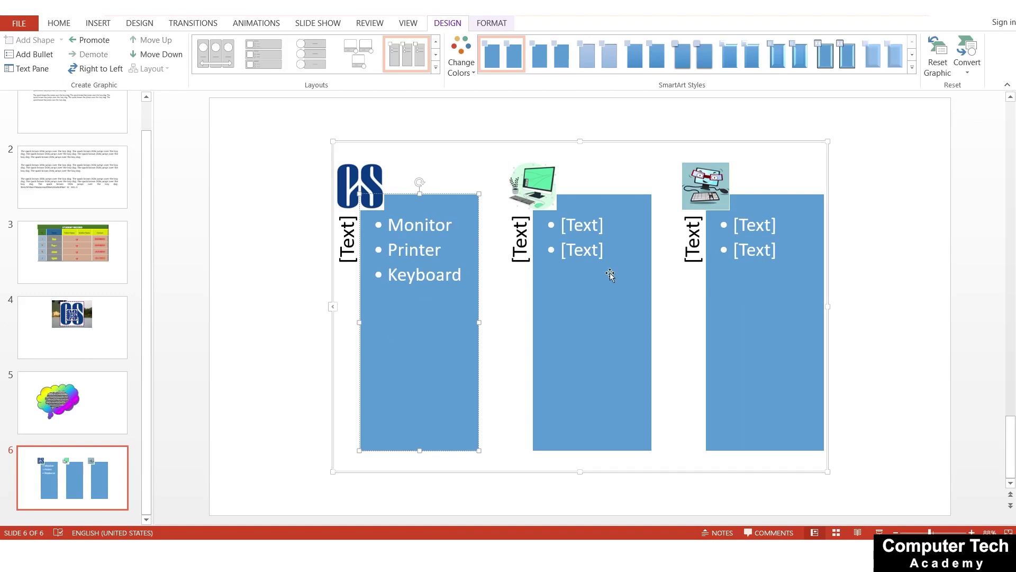
{"action": "left_click", "coordinate": [566, 256]}
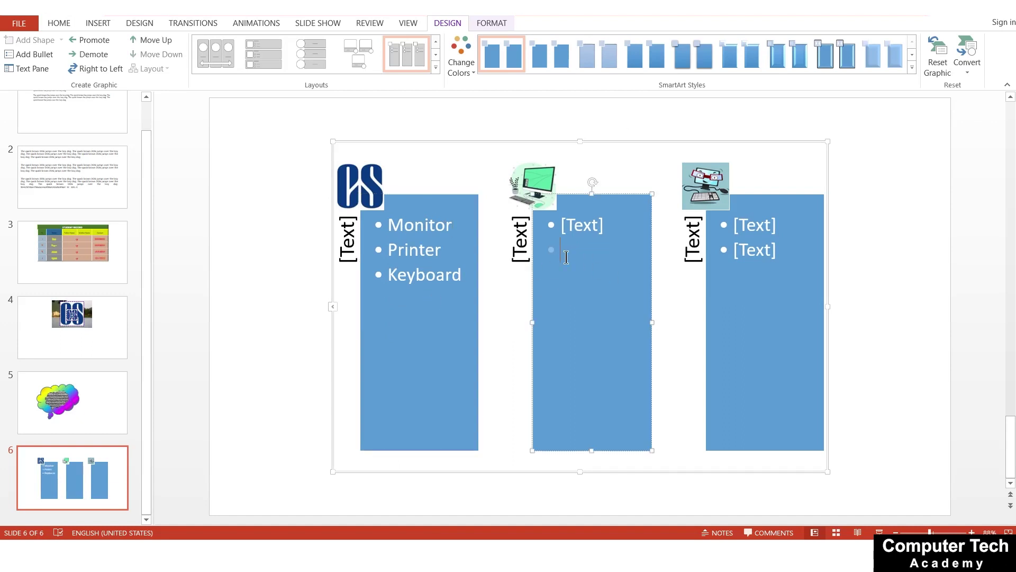
{"action": "left_click", "coordinate": [754, 253]}
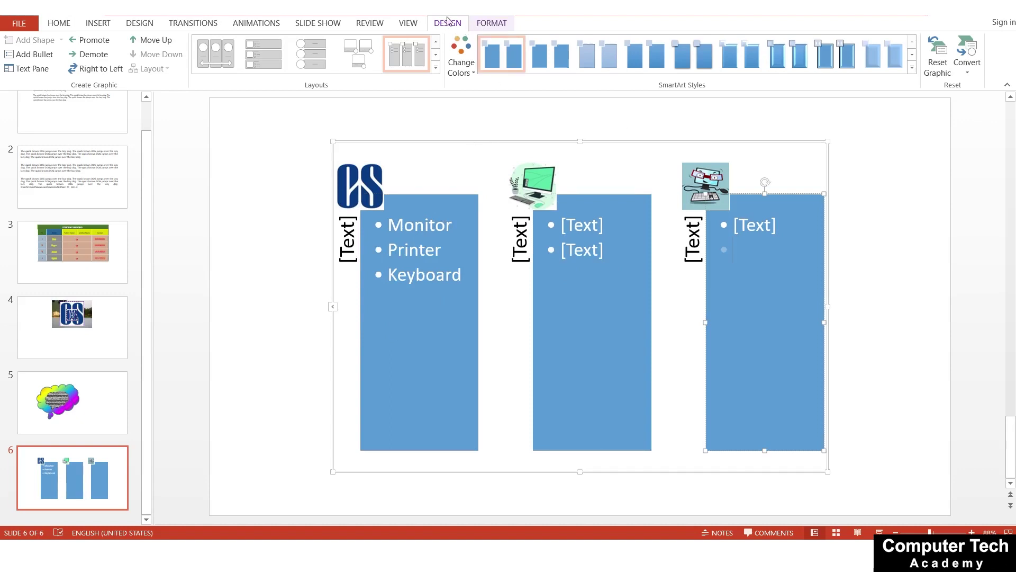
- Select the entire picture list graphic with the SmartArt Design tab showing
{"action": "left_click", "coordinate": [482, 25]}
{"action": "left_click", "coordinate": [251, 174]}
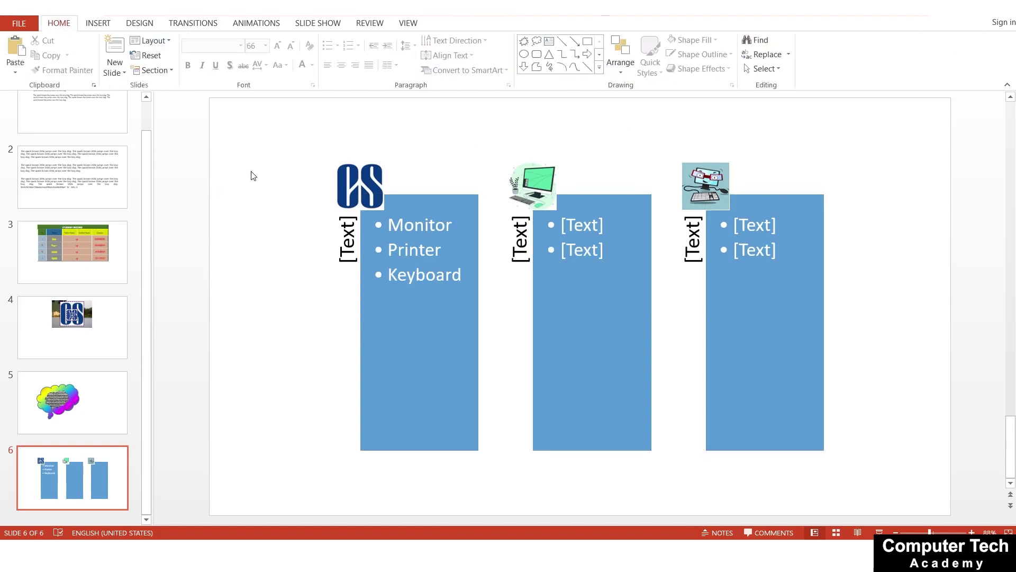
{"action": "left_click", "coordinate": [418, 253]}
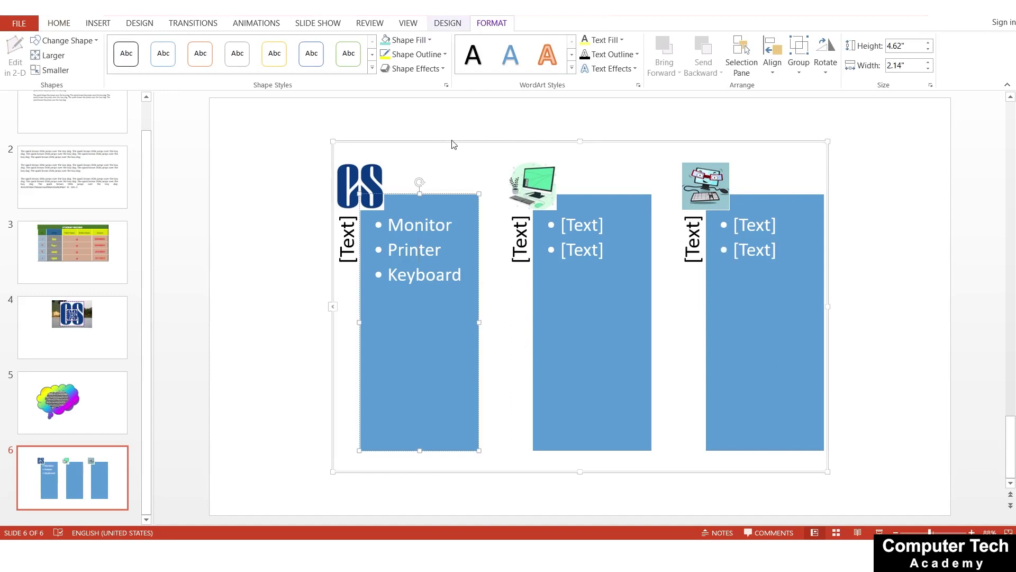
{"action": "left_click", "coordinate": [452, 142]}
{"action": "left_click", "coordinate": [445, 24]}
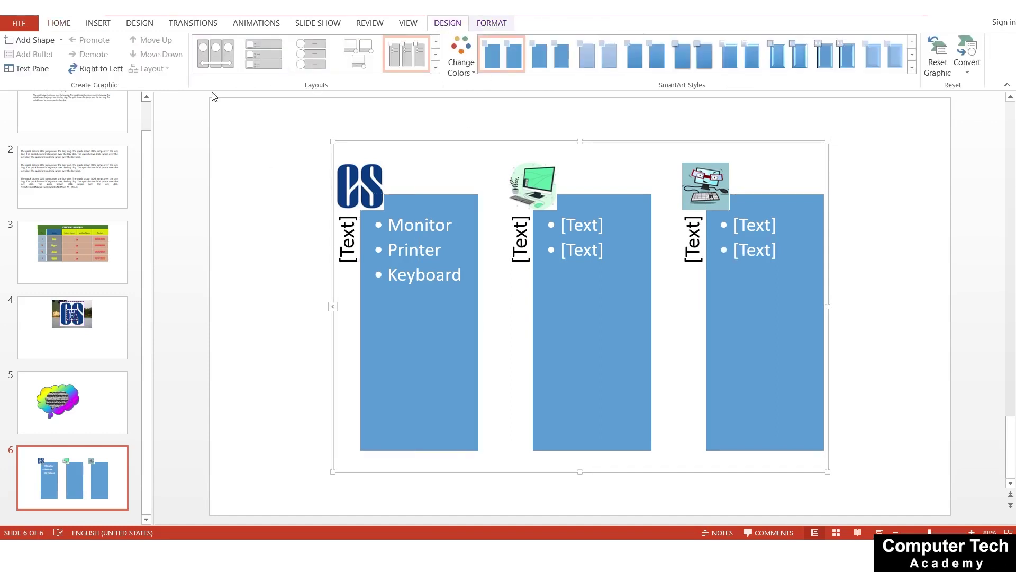
- Add bullets Dfjgfmdg and fdgk to the third panel, after discarding an accidental fourth panel
{"action": "left_click", "coordinate": [35, 40]}
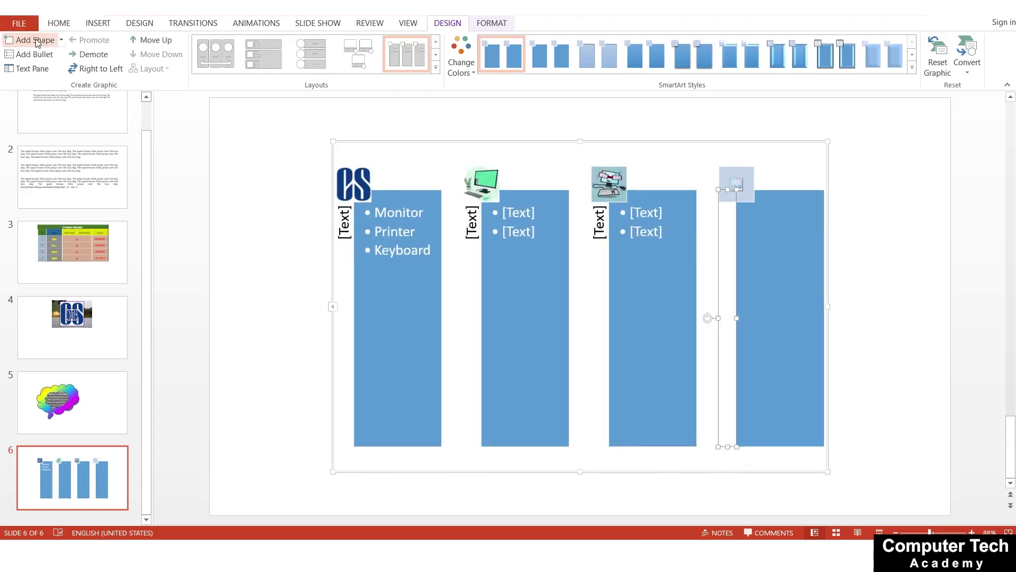
{"action": "key", "text": "Delete"}
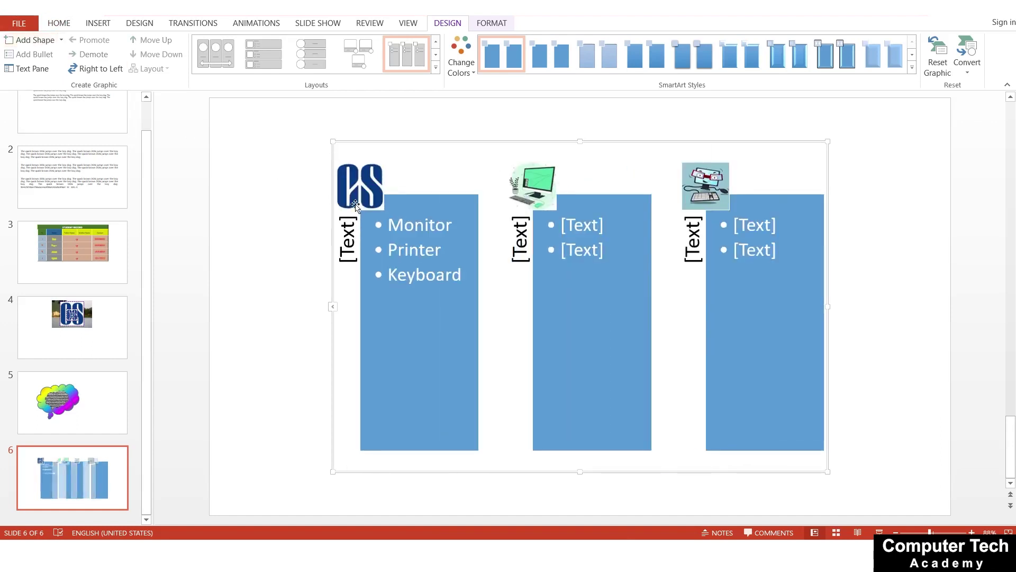
{"action": "left_click", "coordinate": [721, 272]}
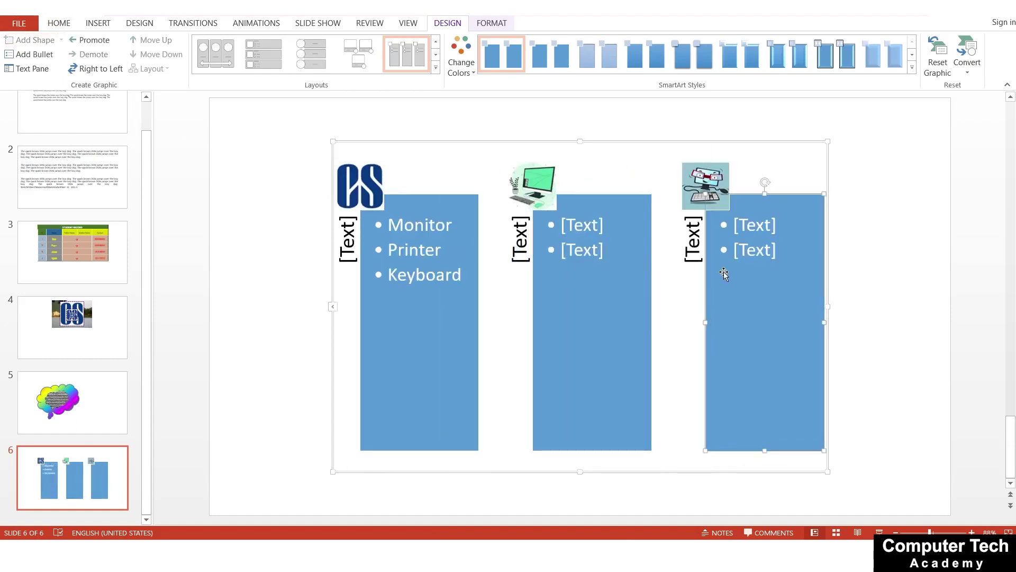
{"action": "left_click", "coordinate": [20, 55]}
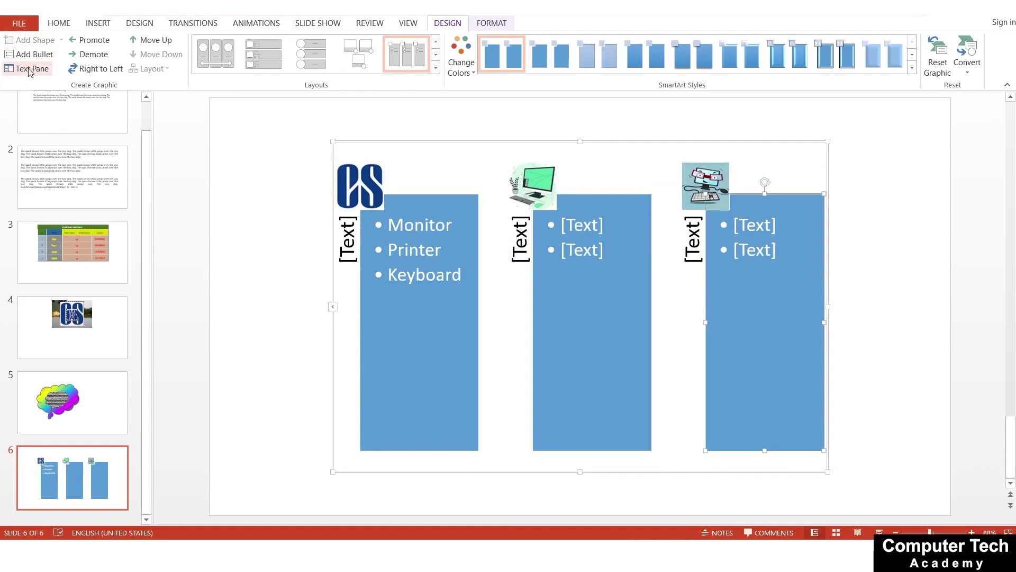
{"action": "left_click", "coordinate": [24, 68]}
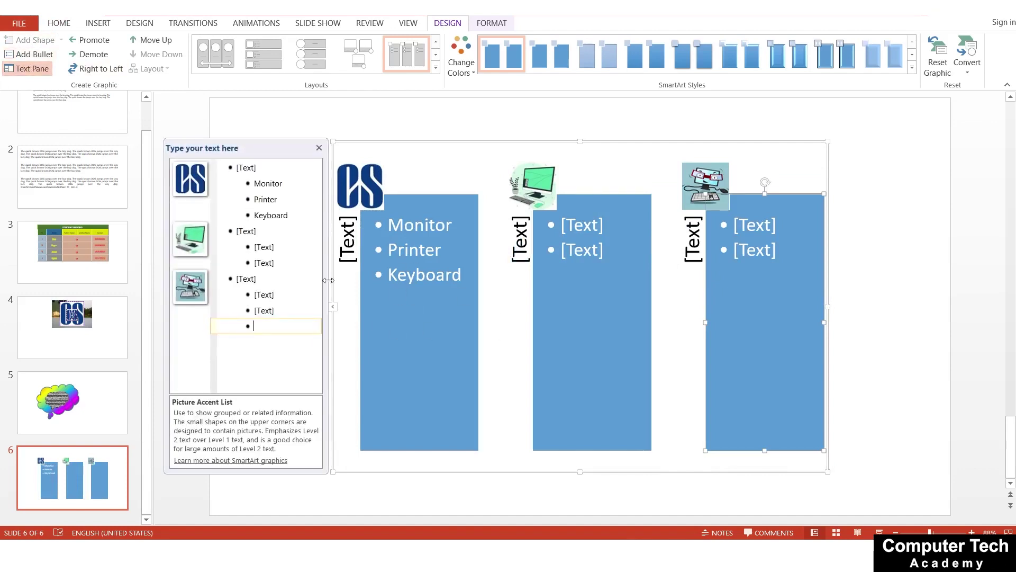
{"action": "type", "text": "dfjgfmdg"}
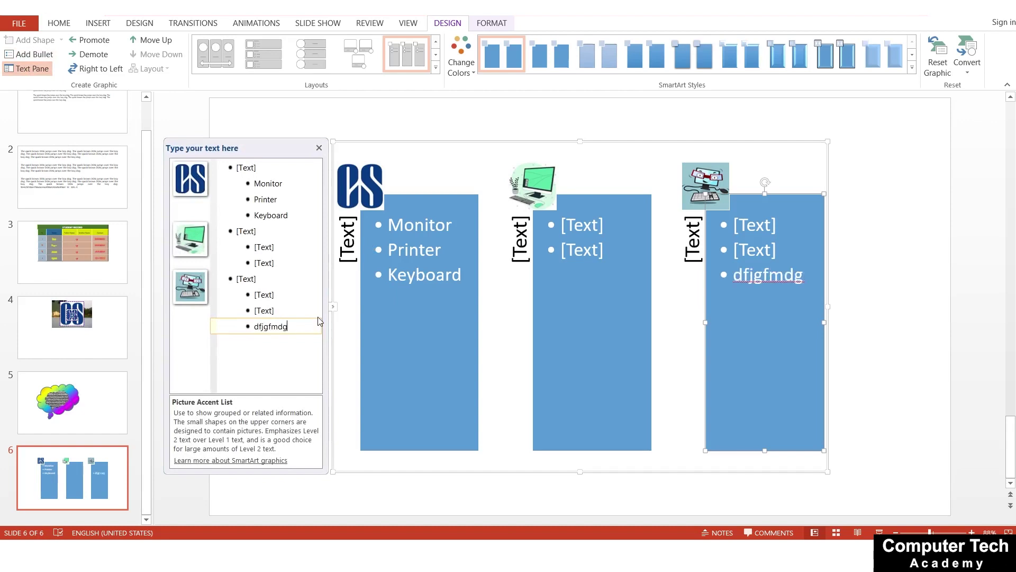
{"action": "key", "text": "Return"}
{"action": "type", "text": "fdgk"}
- Replace the middle panel's placeholder with bullets Dfvdfgj and dgfkv
{"action": "left_click", "coordinate": [595, 265]}
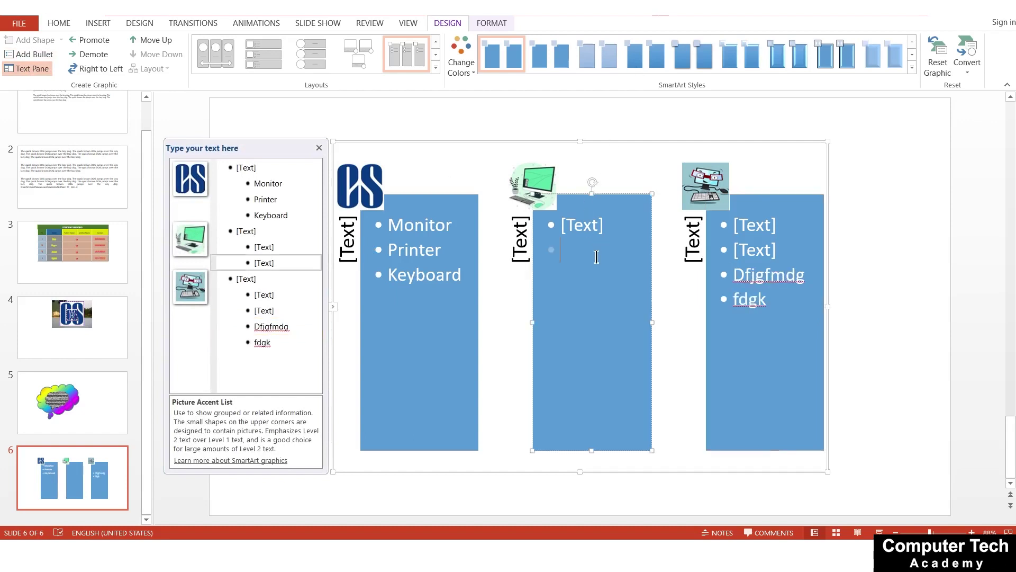
{"action": "left_click", "coordinate": [286, 246]}
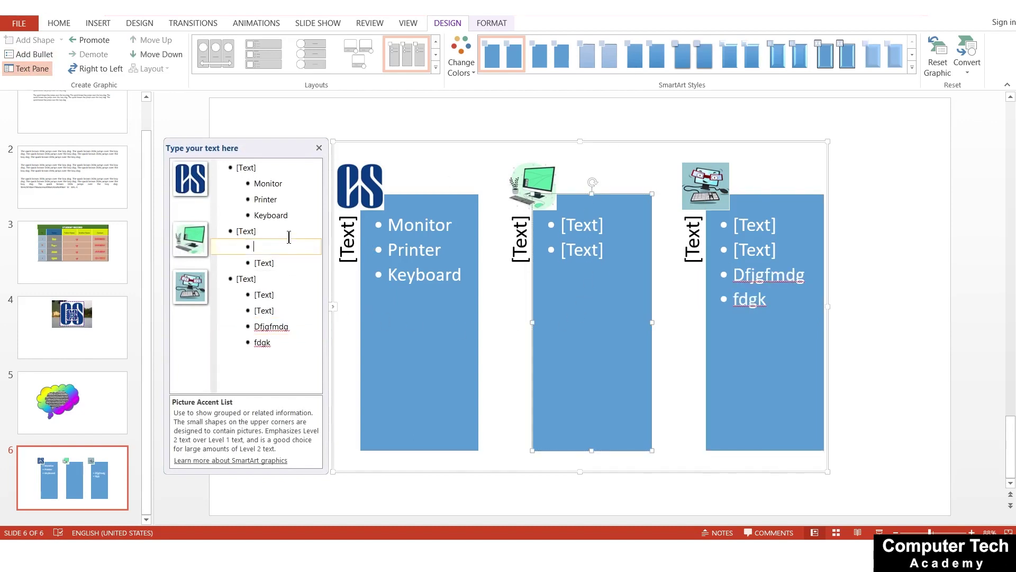
{"action": "type", "text": "dfvdfgj"}
{"action": "key", "text": "Return"}
{"action": "type", "text": "dgfkv"}
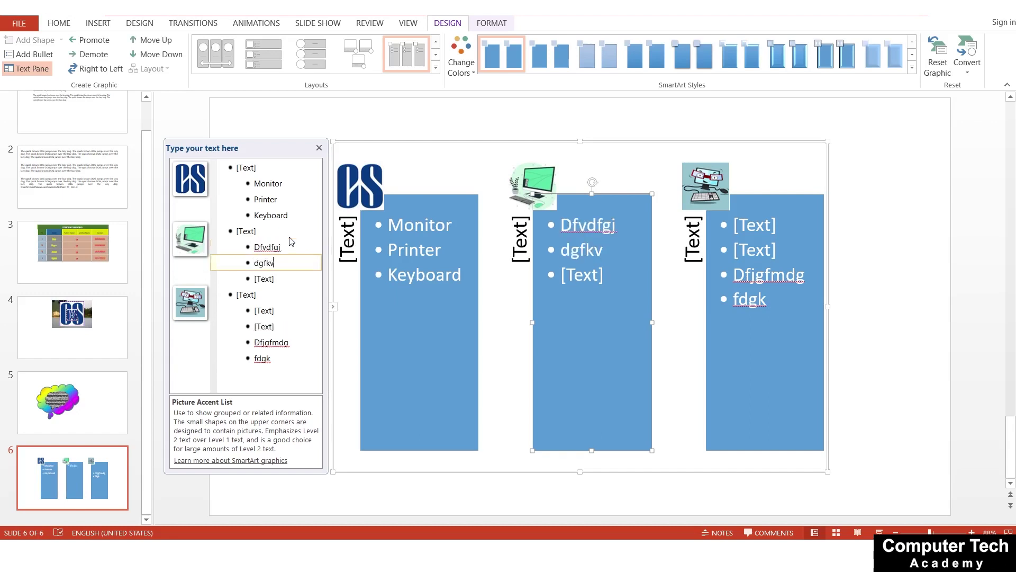
{"action": "left_click", "coordinate": [320, 148]}
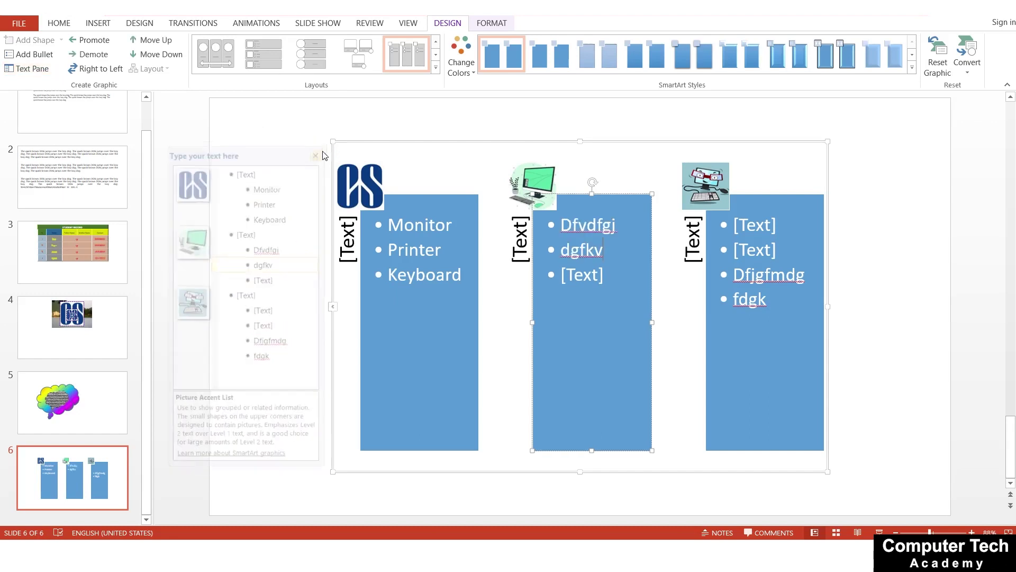
{"action": "left_click", "coordinate": [460, 294]}
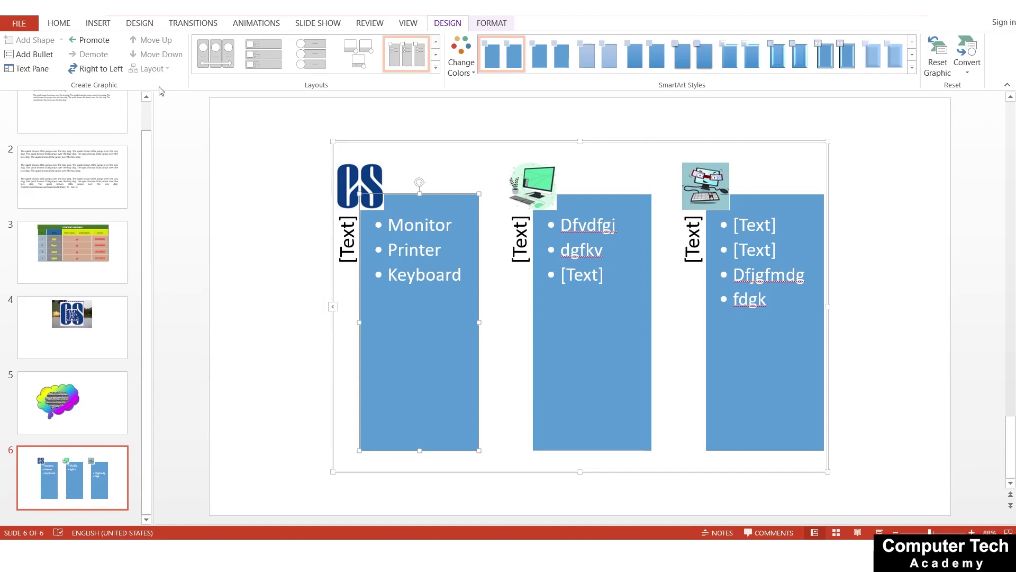
{"action": "left_click", "coordinate": [89, 42]}
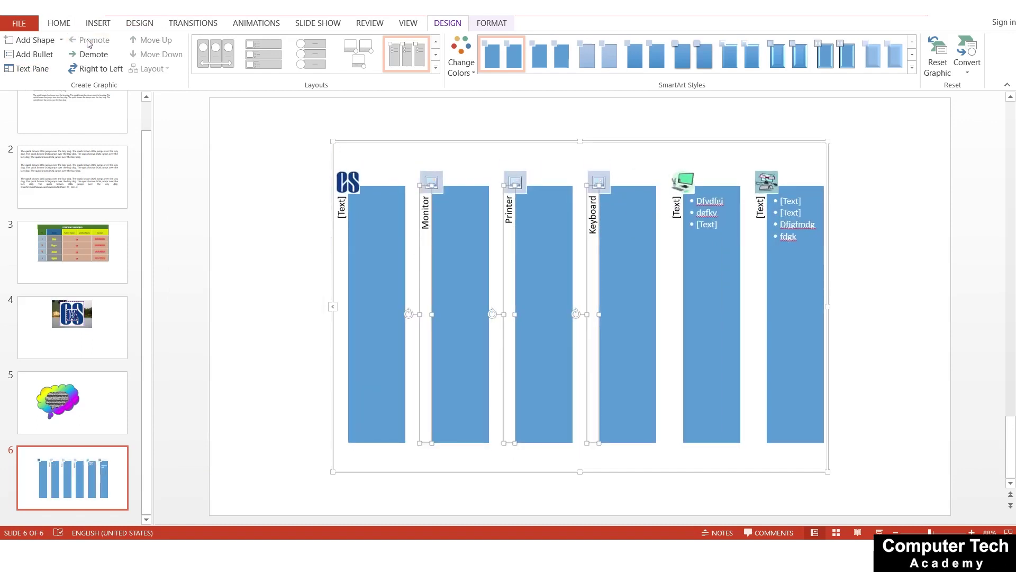
{"action": "left_click", "coordinate": [91, 55]}
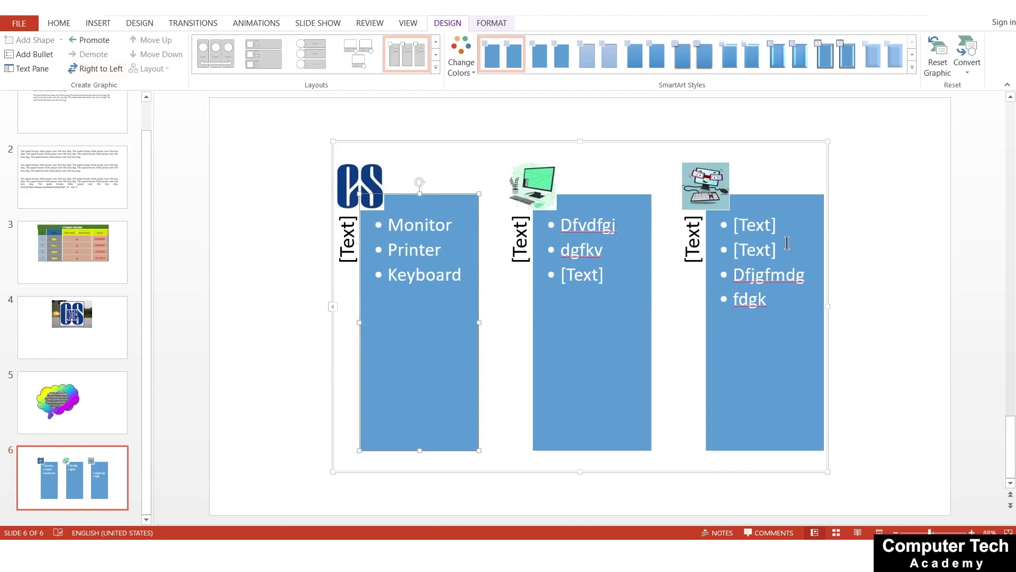
{"action": "left_click", "coordinate": [77, 71]}
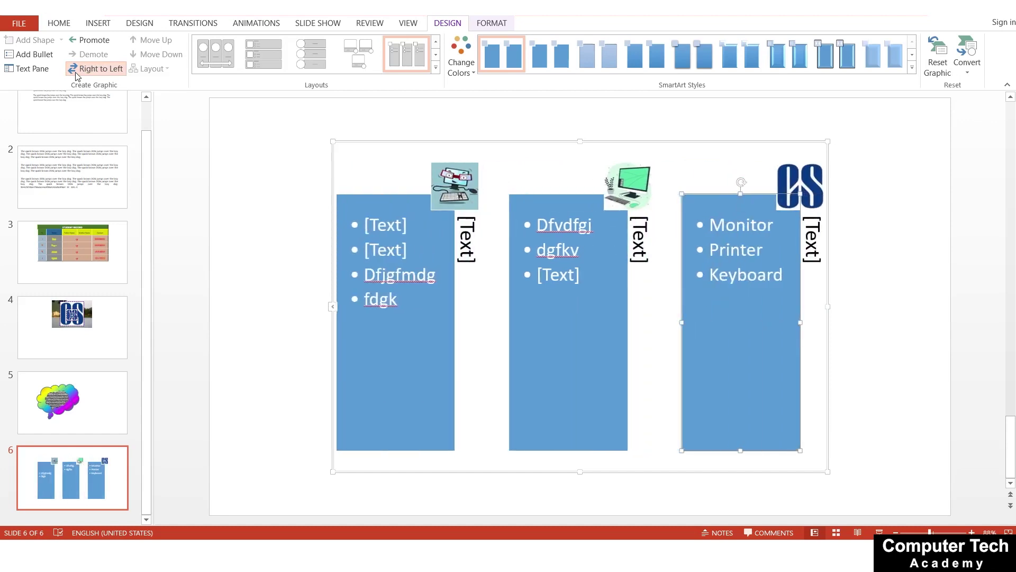
{"action": "left_click", "coordinate": [77, 70]}
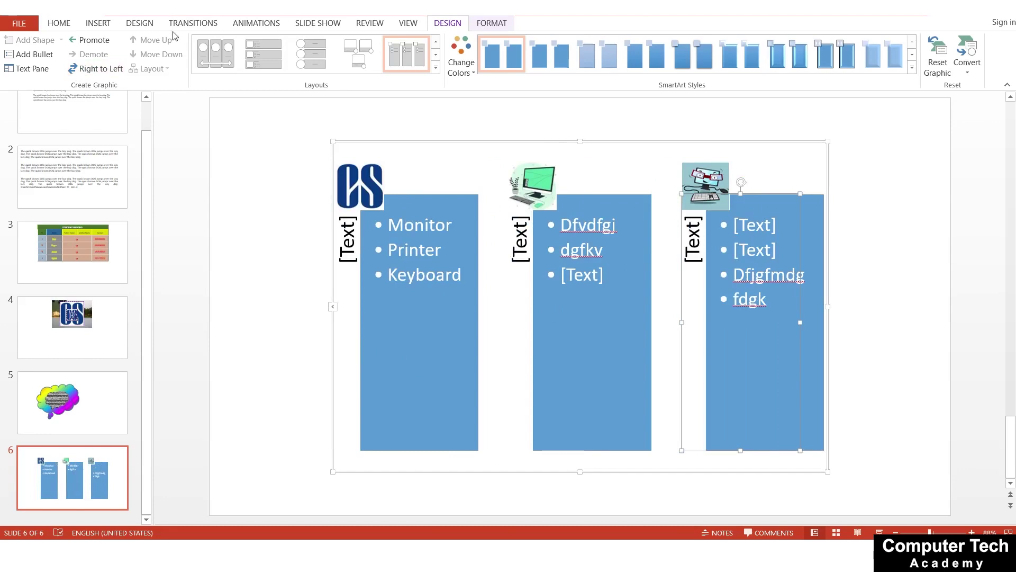
- Apply the circle-picture arrow layout, a grey-orange-red Colorful scheme and a gradient SmartArt style
{"action": "left_click", "coordinate": [436, 68]}
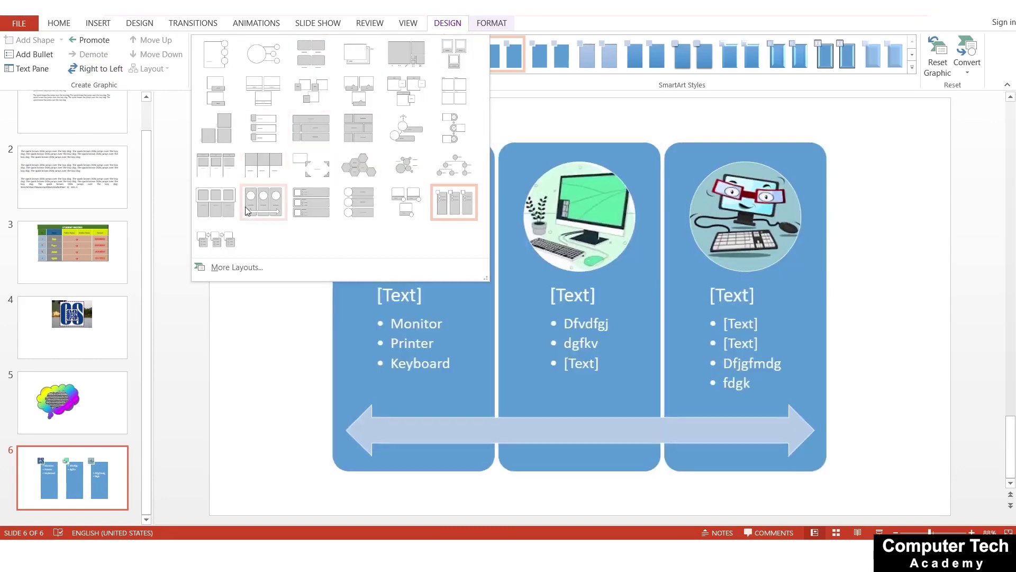
{"action": "left_click", "coordinate": [263, 212]}
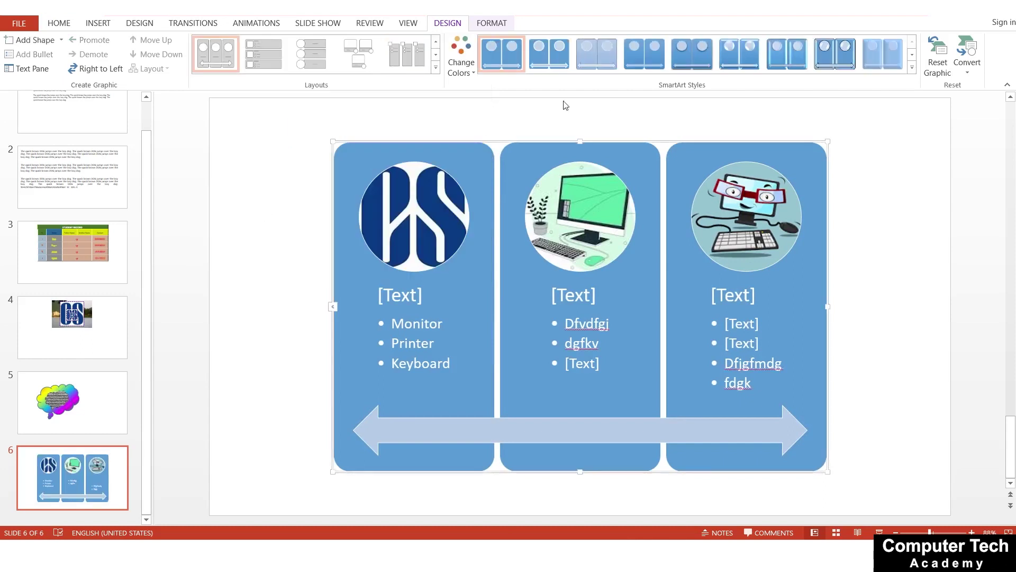
{"action": "left_click", "coordinate": [461, 57]}
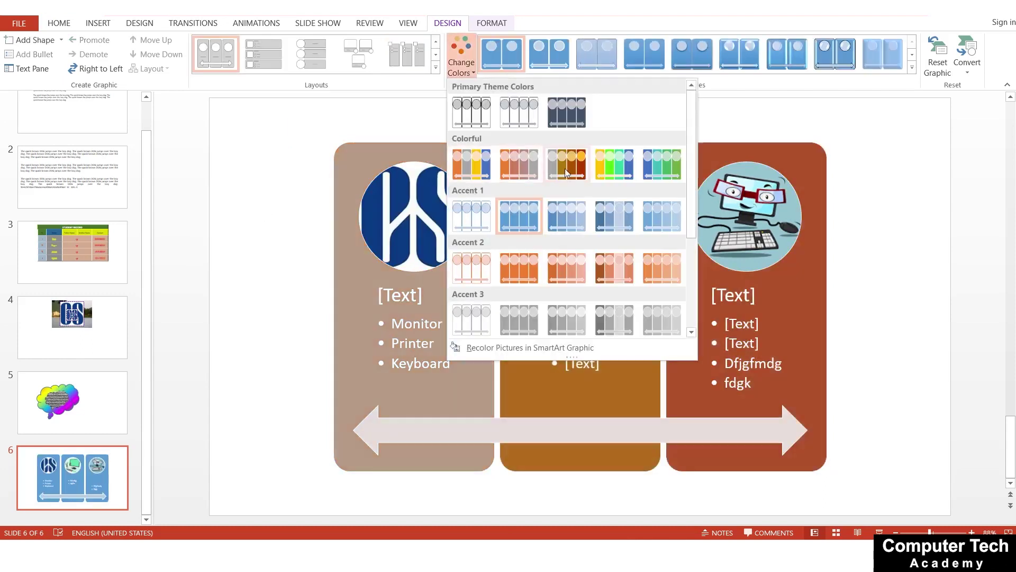
{"action": "left_click", "coordinate": [565, 168]}
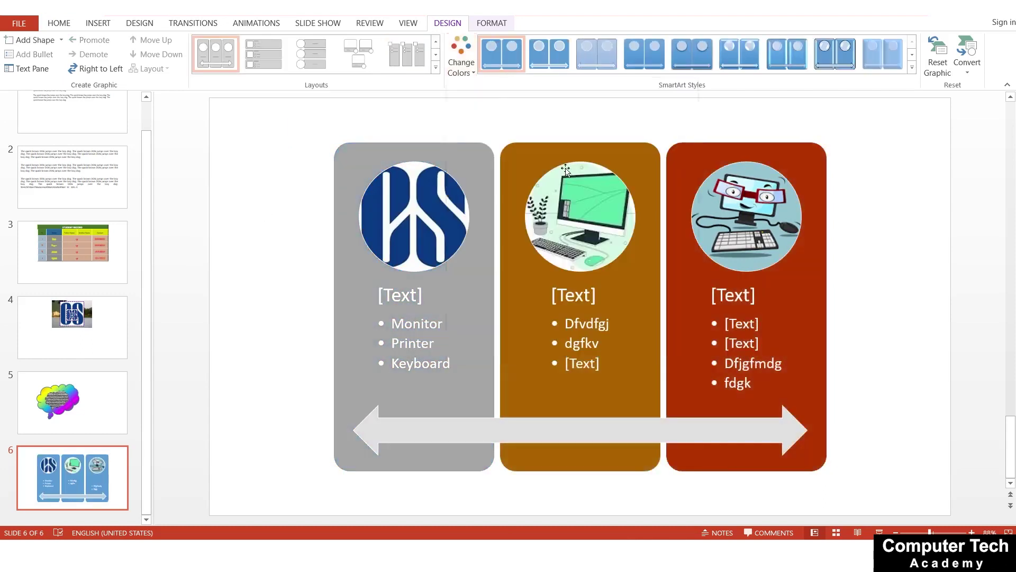
{"action": "left_click", "coordinate": [913, 68]}
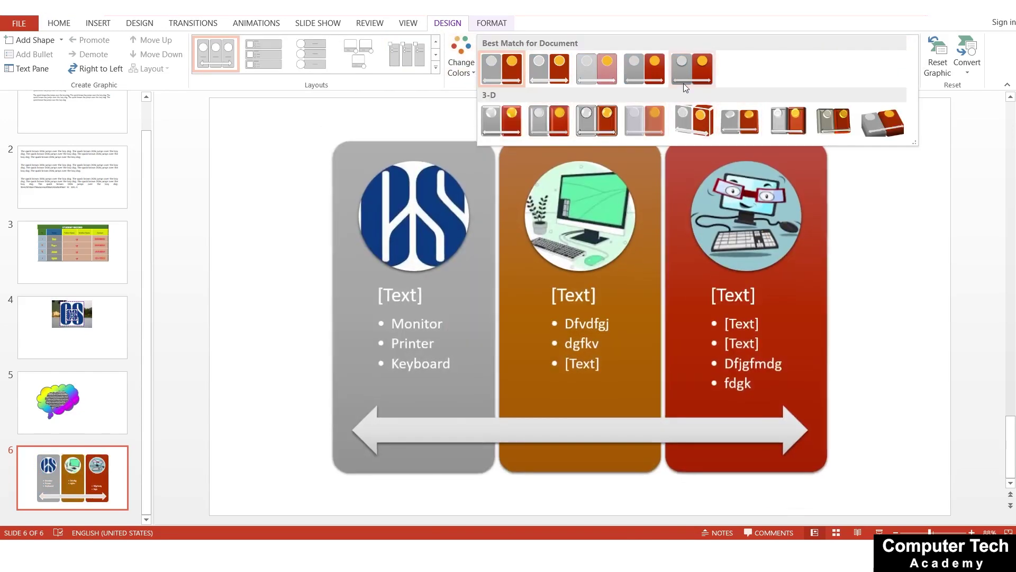
{"action": "left_click", "coordinate": [684, 83]}
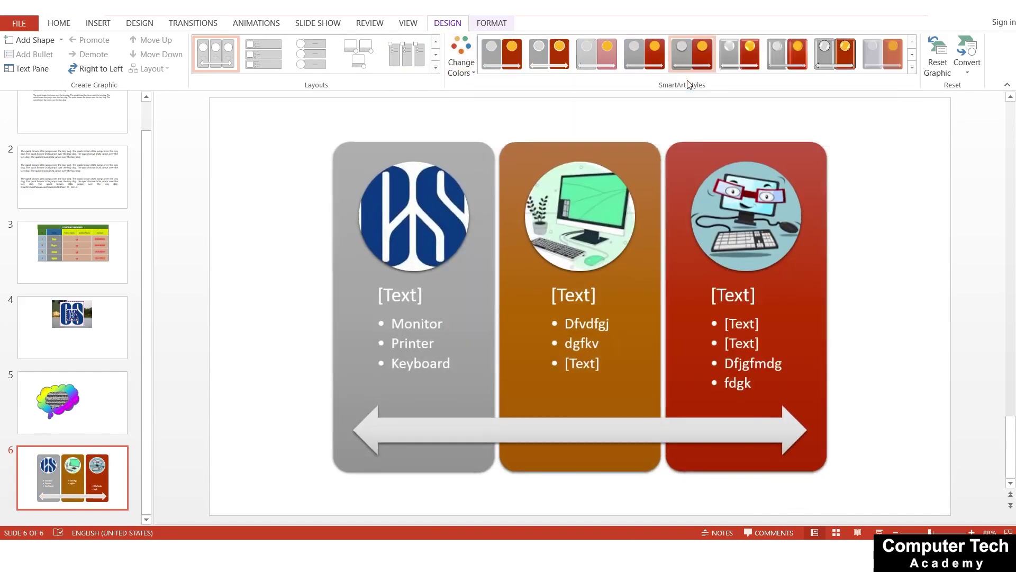
- Try resetting the graphic and converting it to shapes, undoing both
{"action": "left_click", "coordinate": [938, 59]}
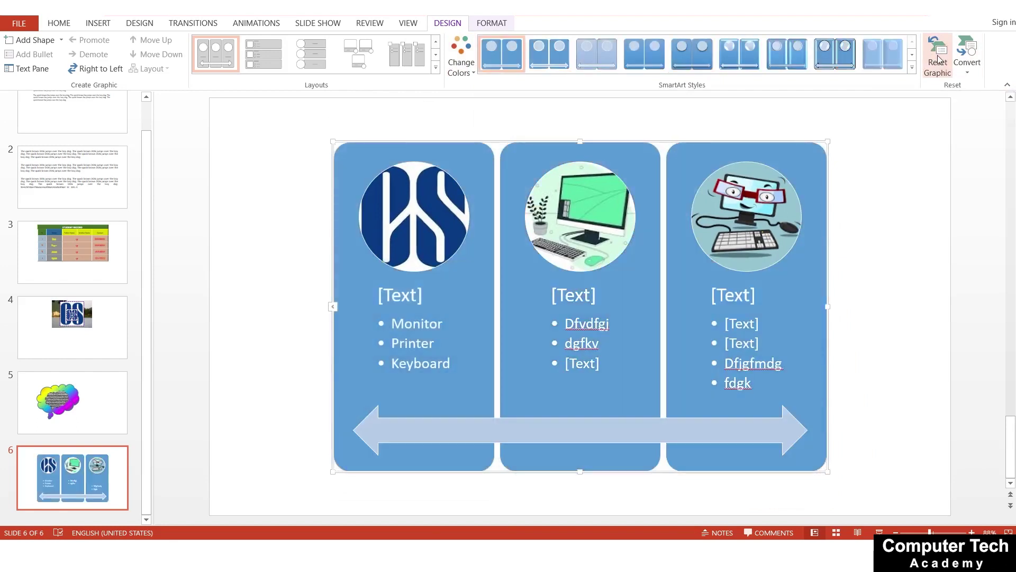
{"action": "key", "text": "ctrl+z"}
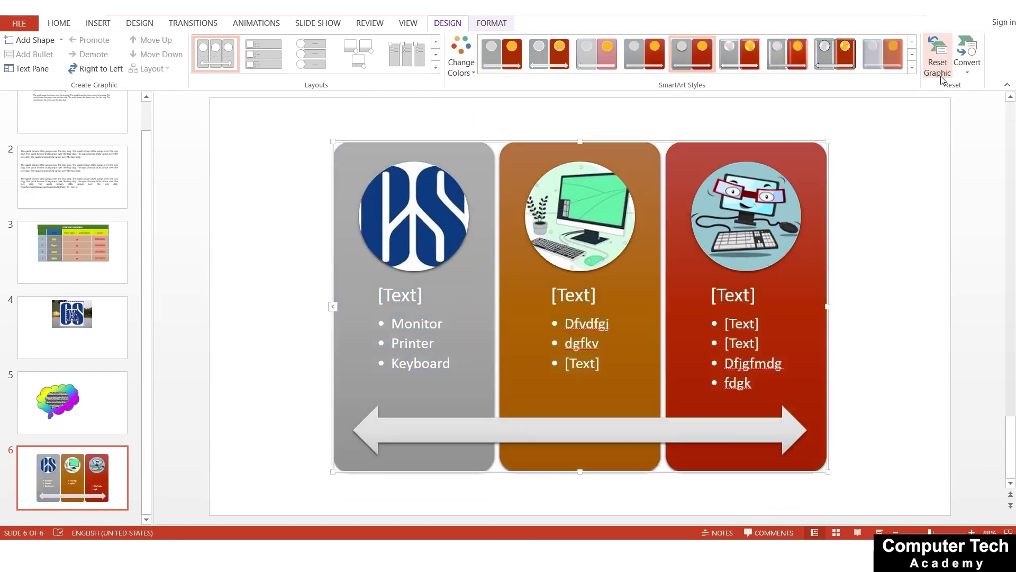
{"action": "left_click", "coordinate": [967, 63]}
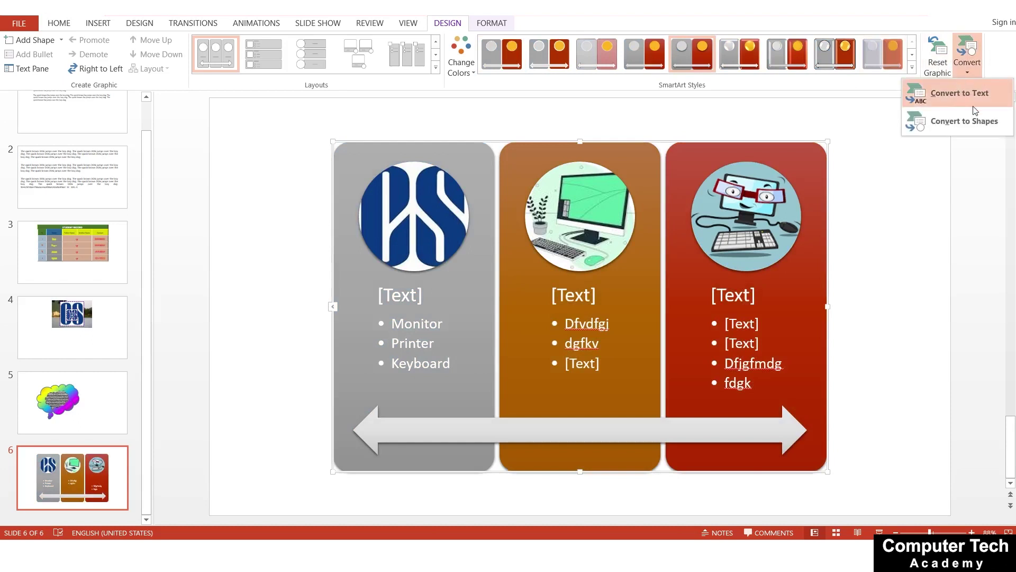
{"action": "left_click", "coordinate": [927, 126]}
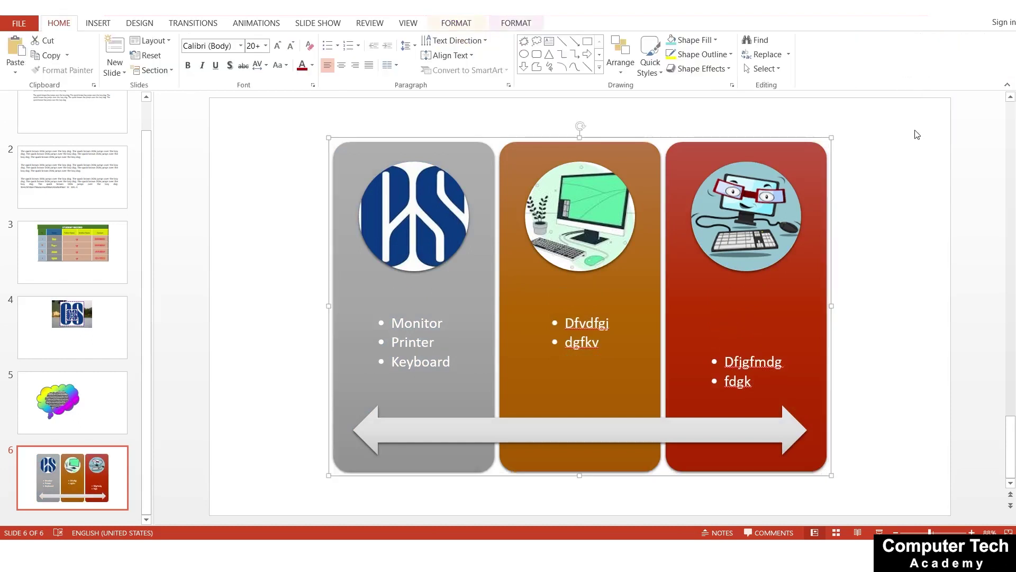
{"action": "key", "text": "ctrl+z"}
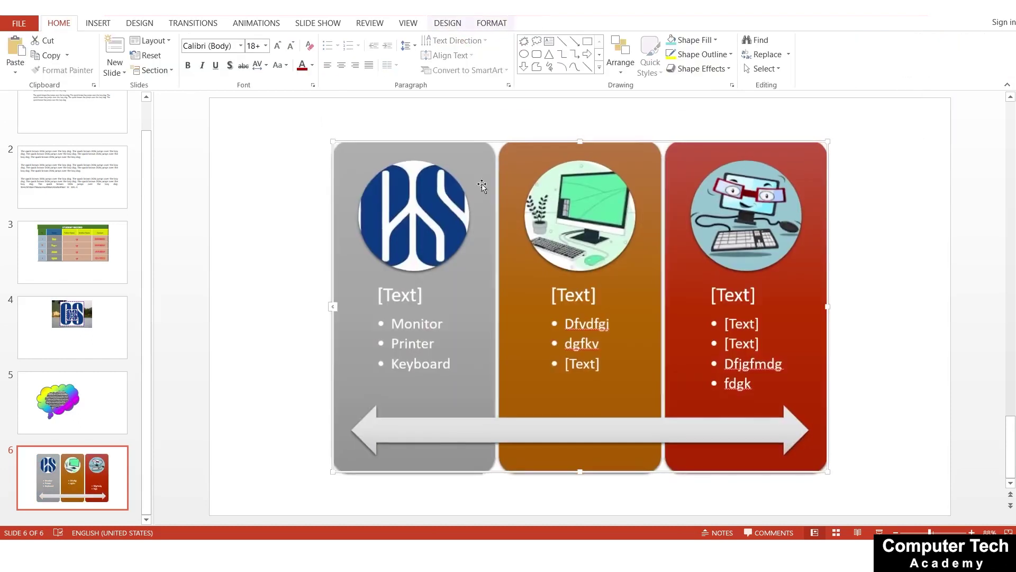
- Give the left panel a yellow shape style
{"action": "left_click", "coordinate": [487, 23]}
{"action": "left_click", "coordinate": [410, 180]}
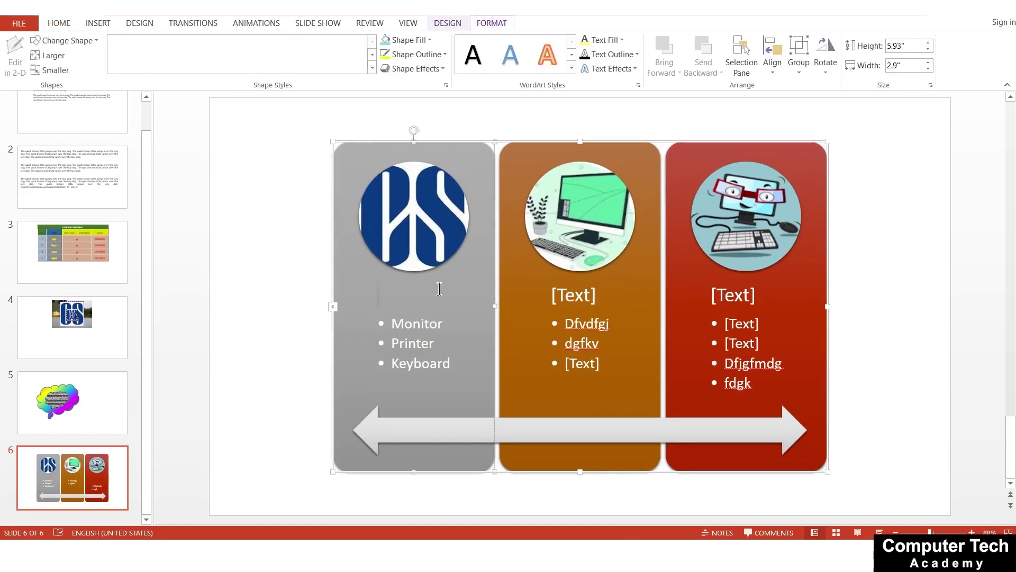
{"action": "key", "text": "Escape"}
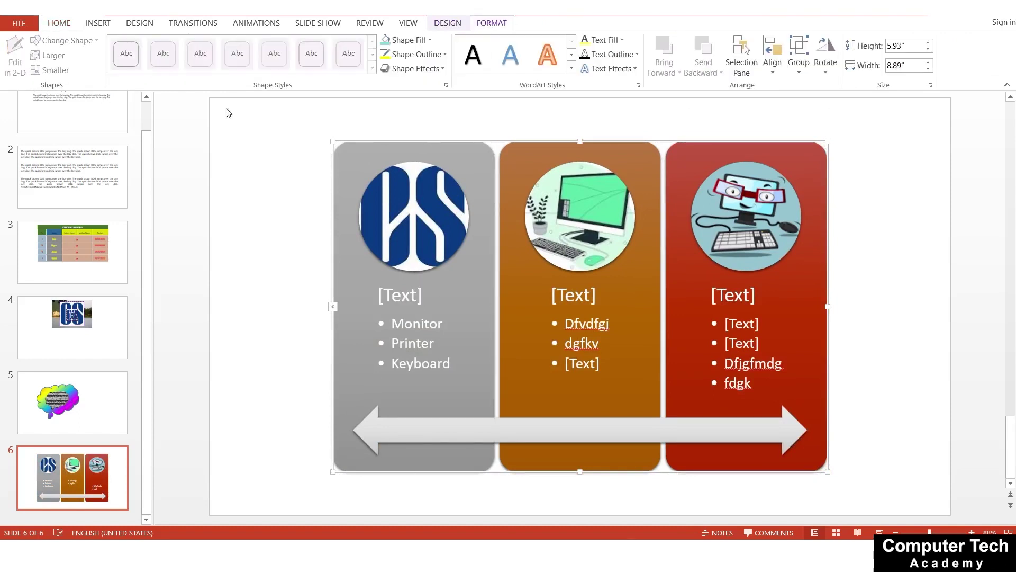
{"action": "key", "text": "Escape"}
{"action": "left_click", "coordinate": [344, 286]}
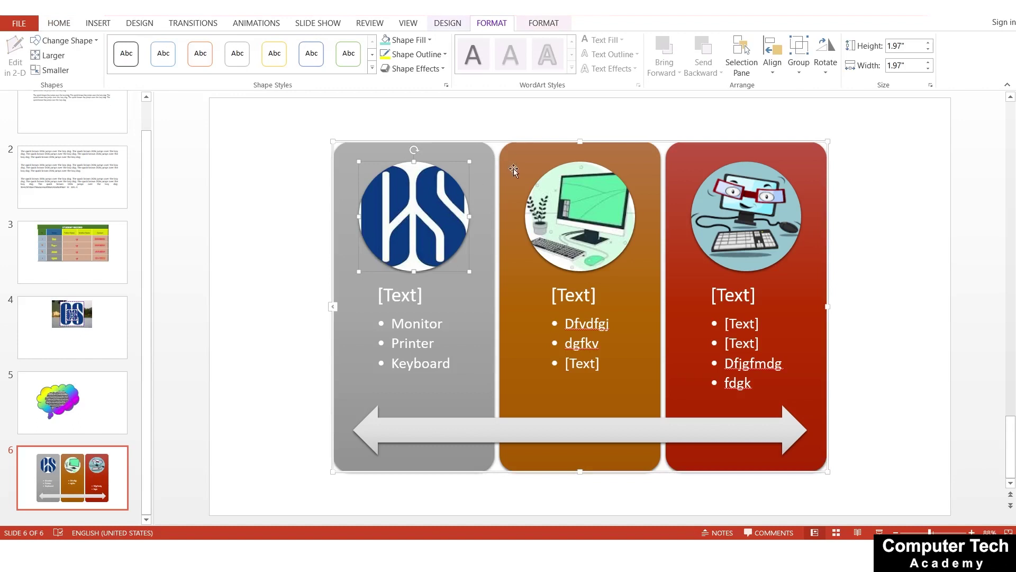
{"action": "left_click", "coordinate": [372, 67]}
{"action": "left_click", "coordinate": [270, 137]}
{"action": "key", "text": "ctrl+a"}
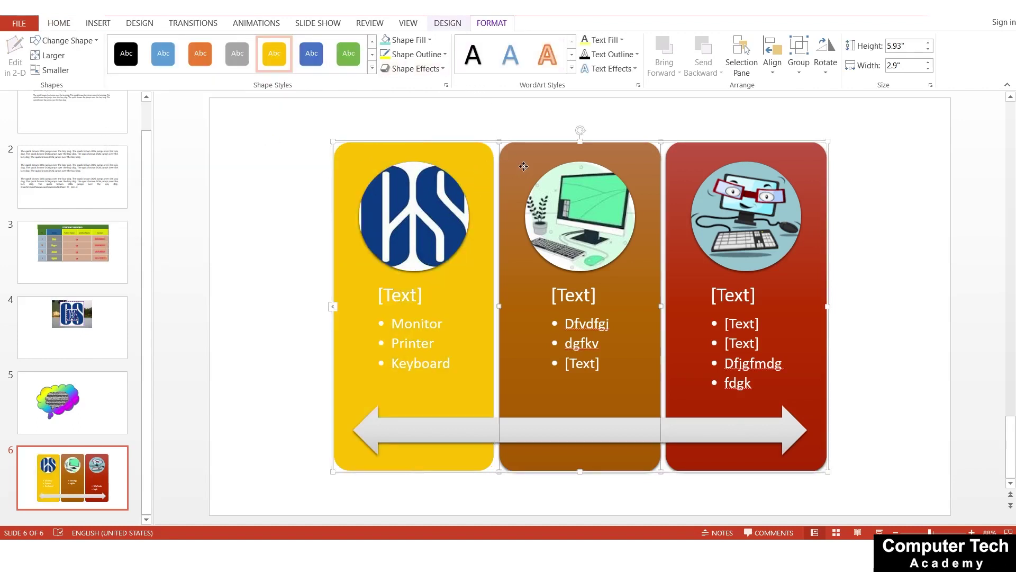
- Apply a blue shape style to the middle panel, leaving its fill unchanged
{"action": "left_click", "coordinate": [370, 69]}
{"action": "left_click", "coordinate": [312, 238]}
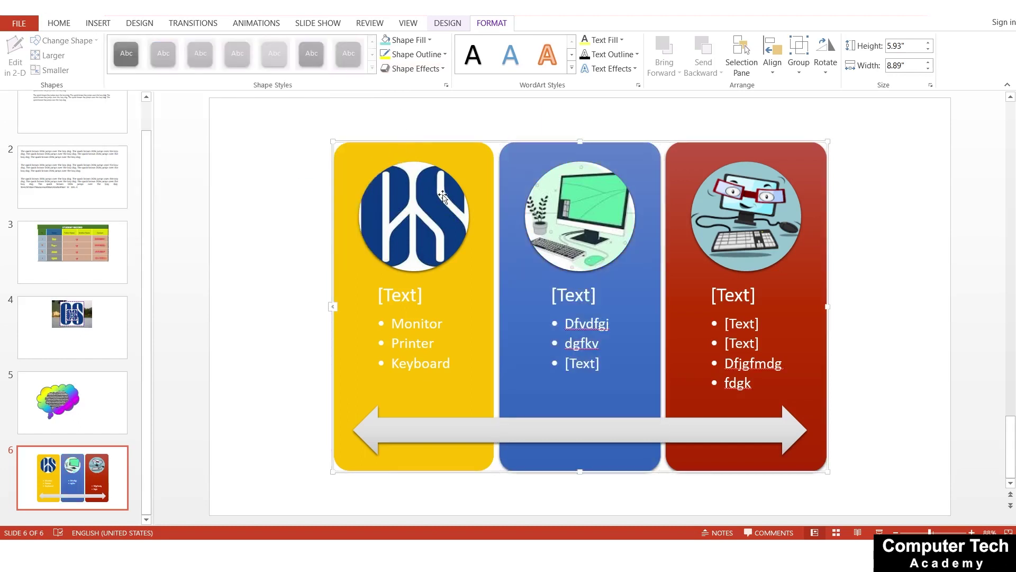
{"action": "left_click", "coordinate": [407, 40]}
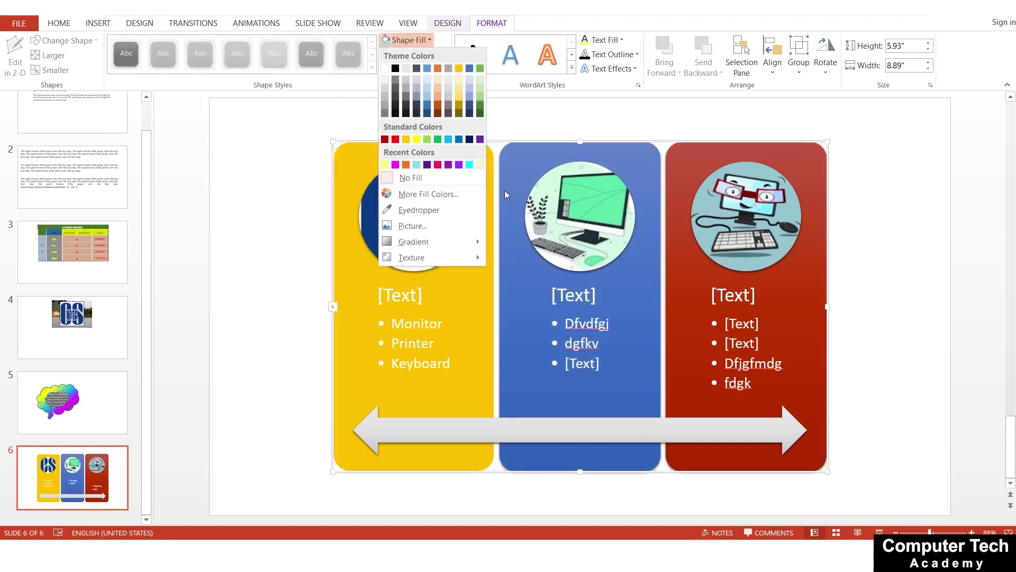
{"action": "left_click", "coordinate": [534, 339]}
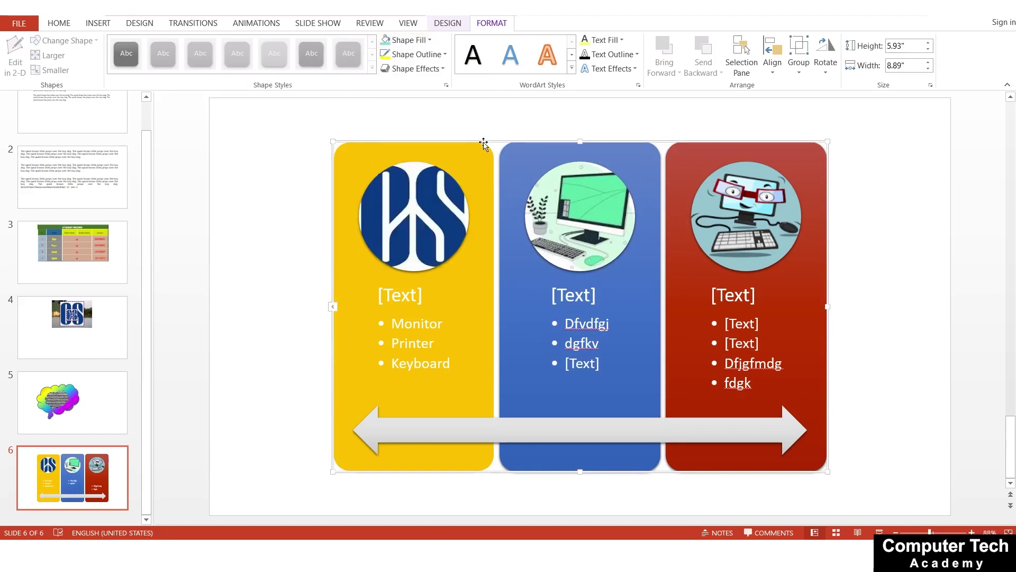
{"action": "left_click", "coordinate": [407, 39]}
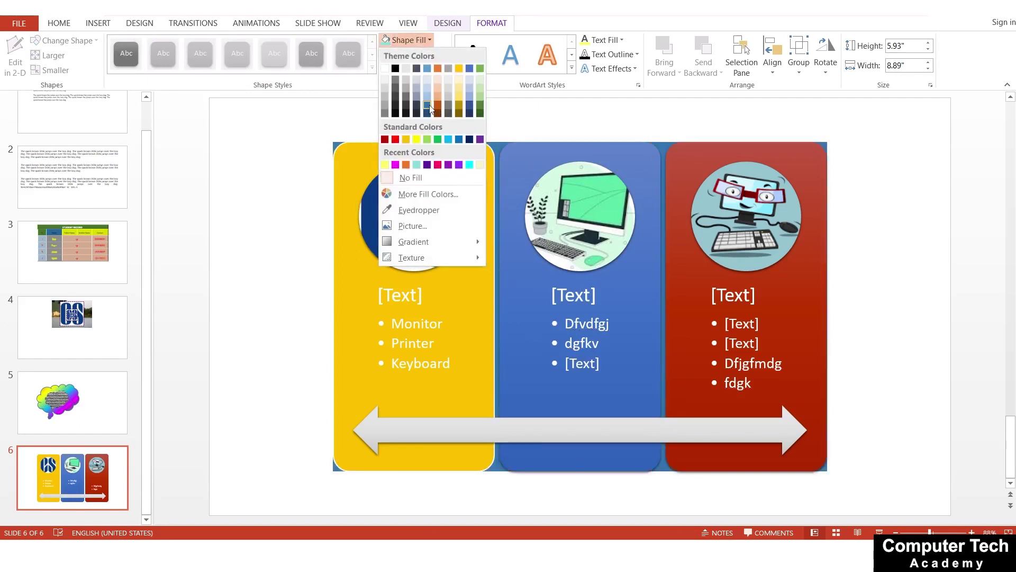
{"action": "left_click", "coordinate": [661, 290]}
- Give the right panel a light orange style and fill the middle panel purple
{"action": "left_click", "coordinate": [682, 266]}
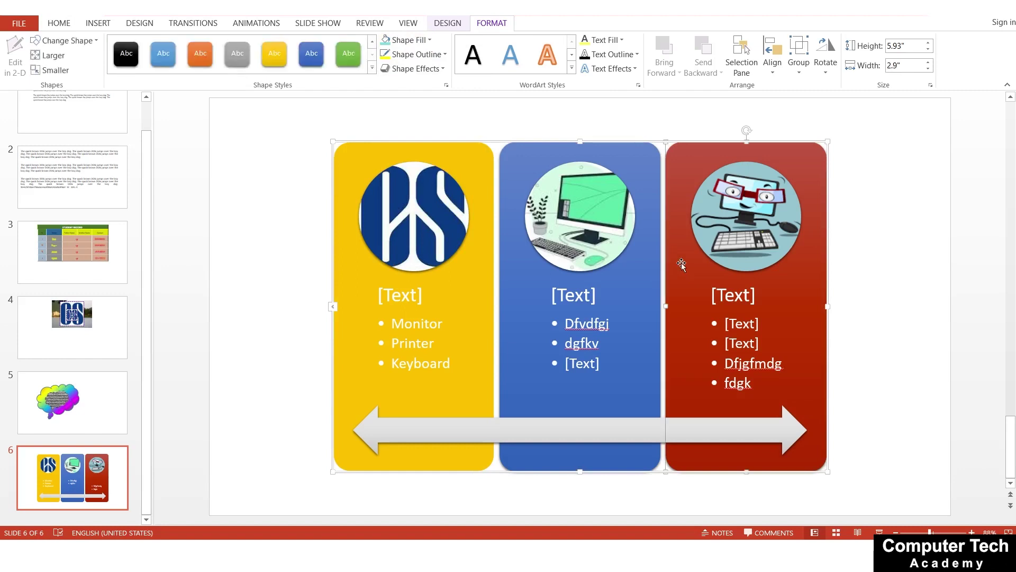
{"action": "left_click", "coordinate": [372, 68]}
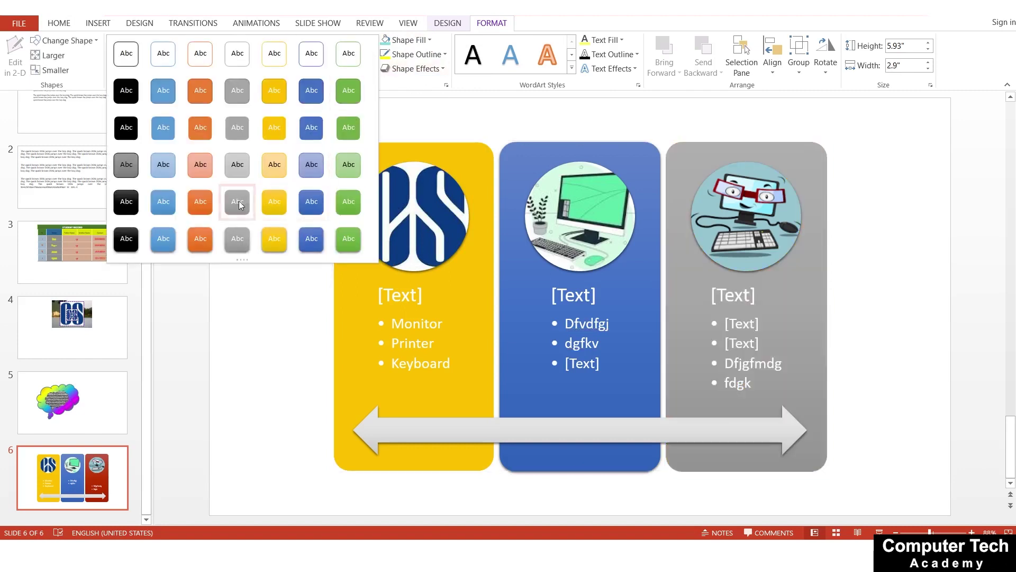
{"action": "left_click", "coordinate": [205, 170]}
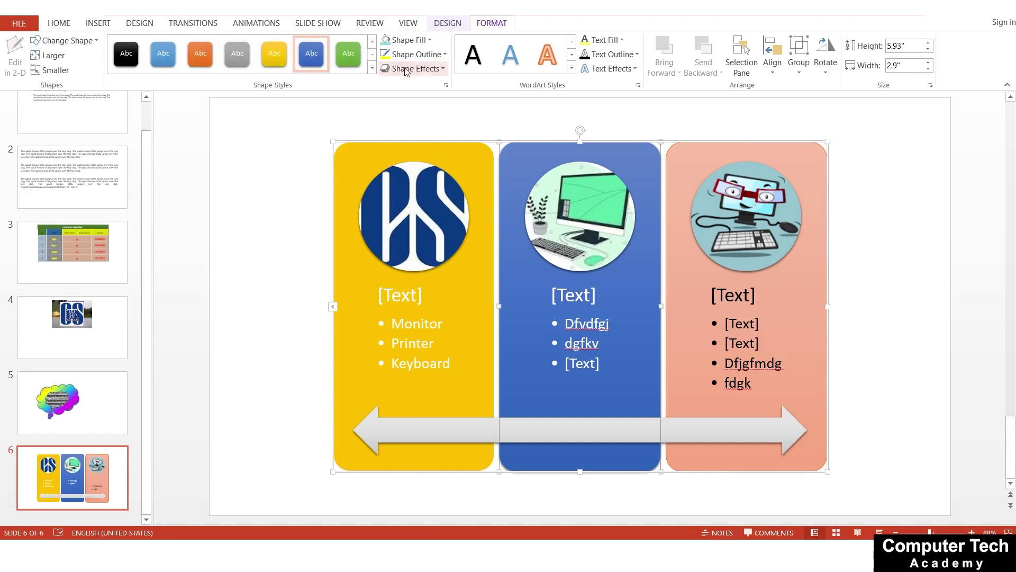
{"action": "left_click", "coordinate": [410, 40]}
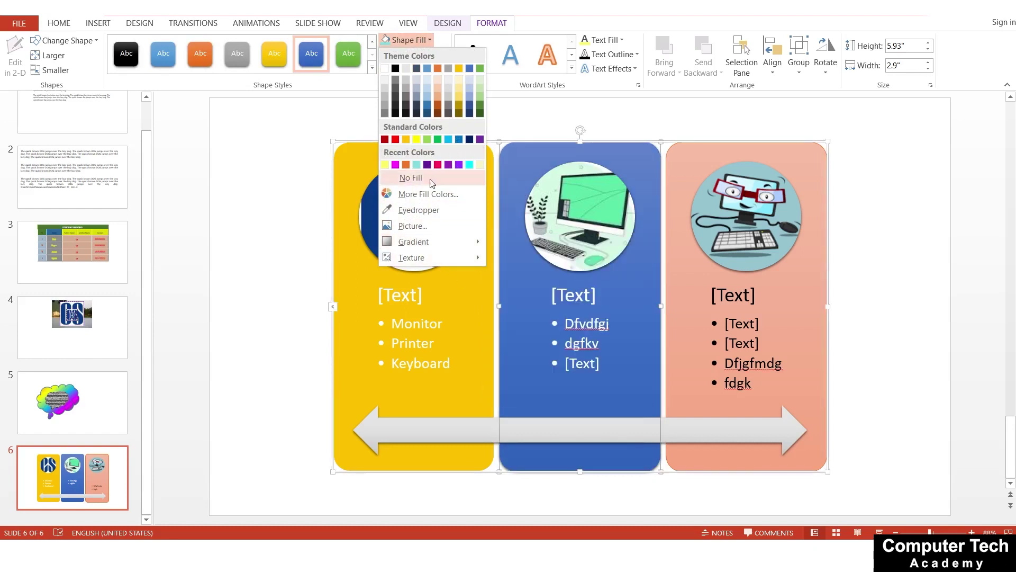
{"action": "left_click", "coordinate": [458, 165]}
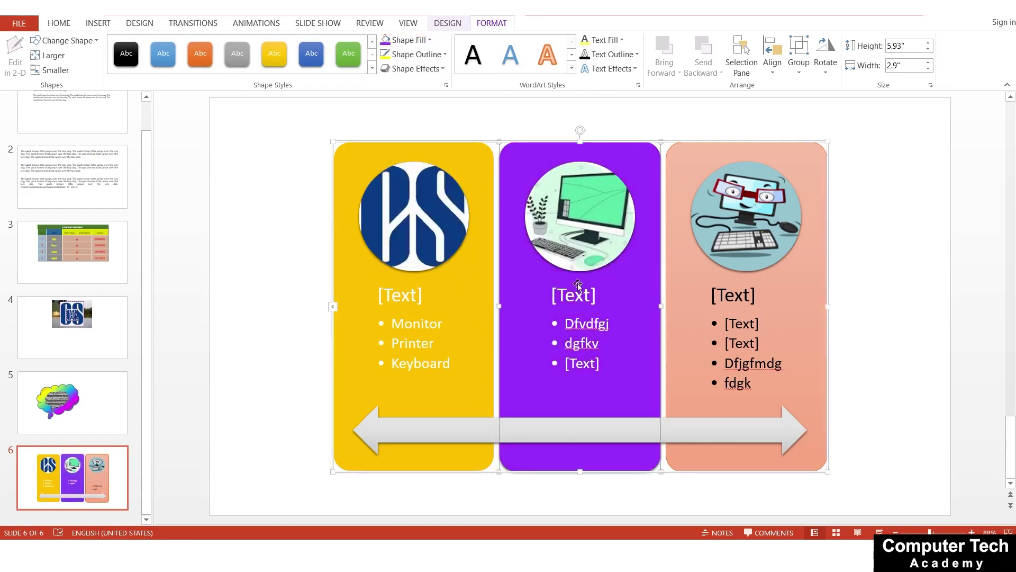
- Change the purple middle panel into a parallelogram
{"action": "left_click", "coordinate": [83, 47]}
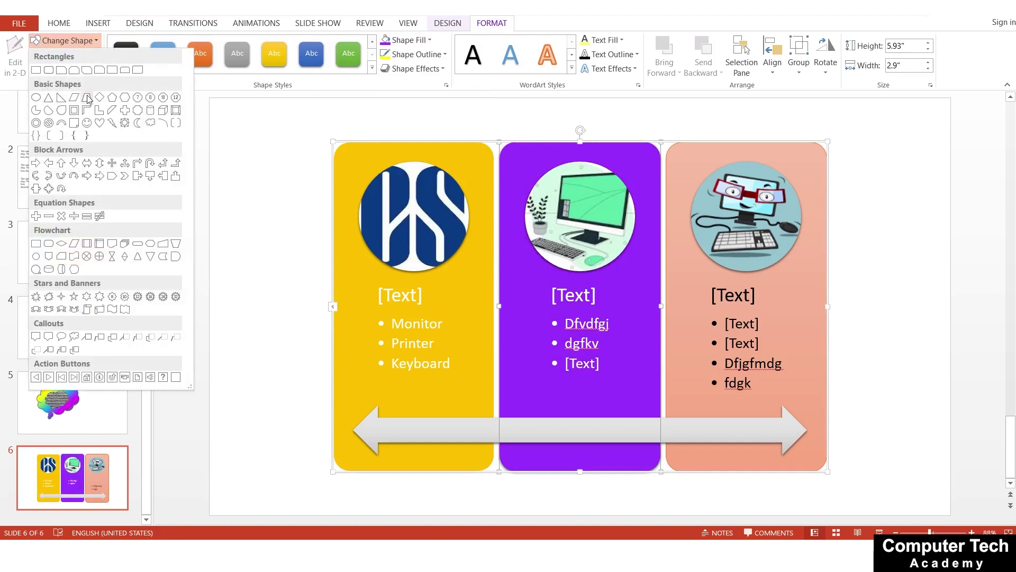
{"action": "left_click", "coordinate": [76, 105]}
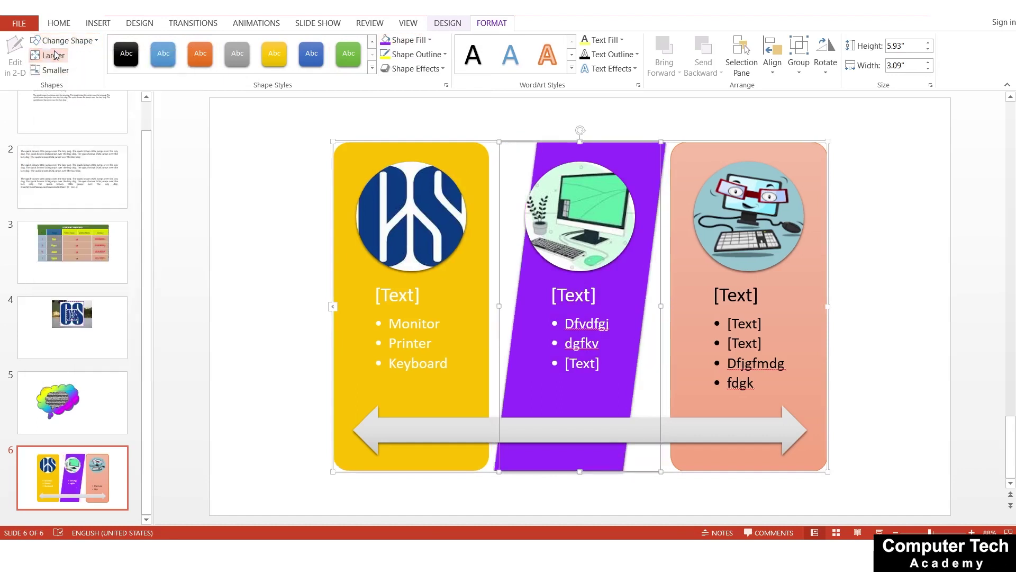
{"action": "left_click", "coordinate": [48, 71]}
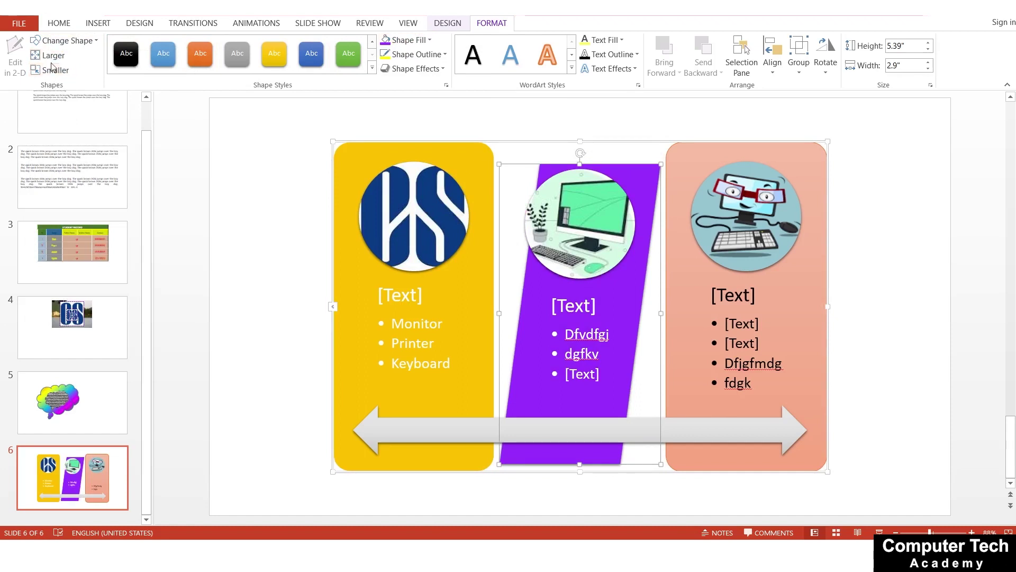
{"action": "left_click", "coordinate": [50, 55]}
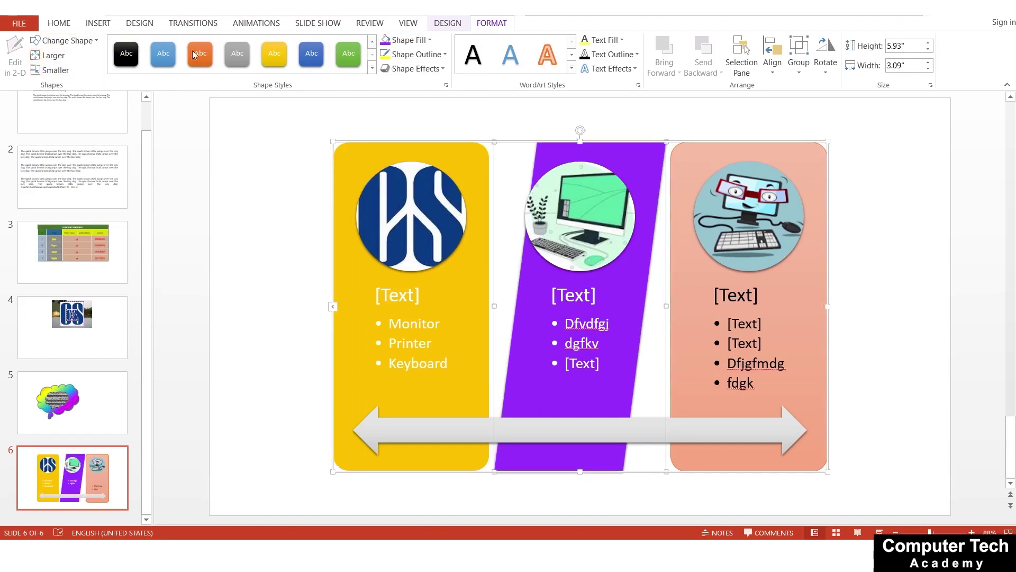
- Give the middle panel's text a faded blue WordArt style, leaving outline and effects unchanged
{"action": "left_click", "coordinate": [418, 55]}
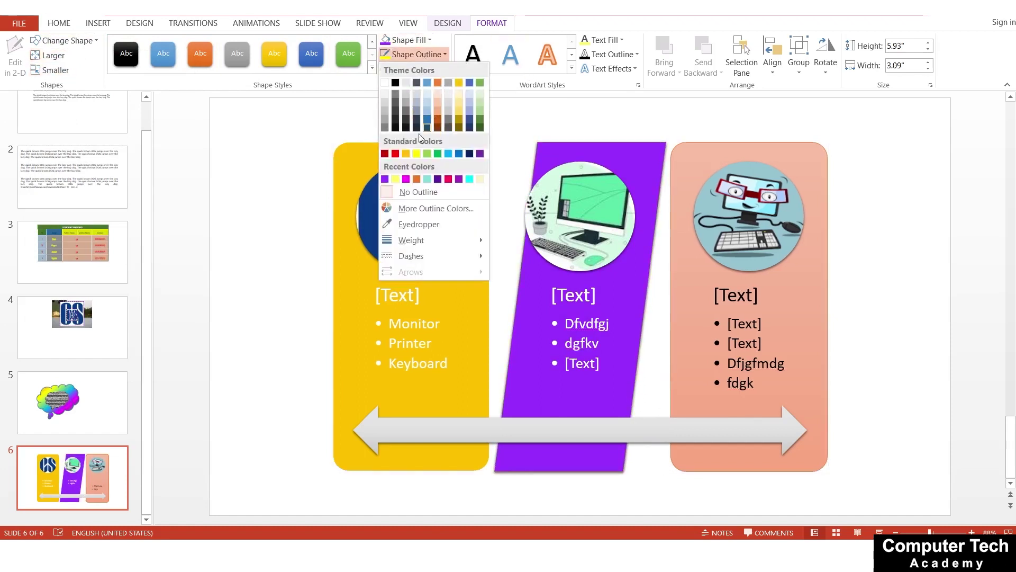
{"action": "left_click", "coordinate": [498, 104]}
{"action": "left_click", "coordinate": [415, 69]}
{"action": "mouse_move", "coordinate": [427, 205]}
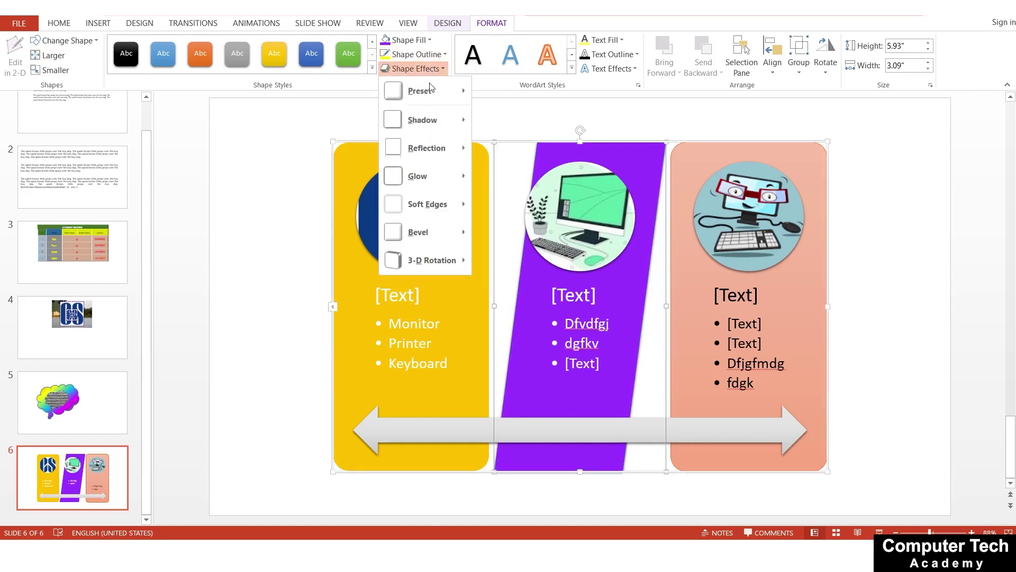
{"action": "left_click", "coordinate": [521, 114]}
{"action": "left_click", "coordinate": [572, 67]}
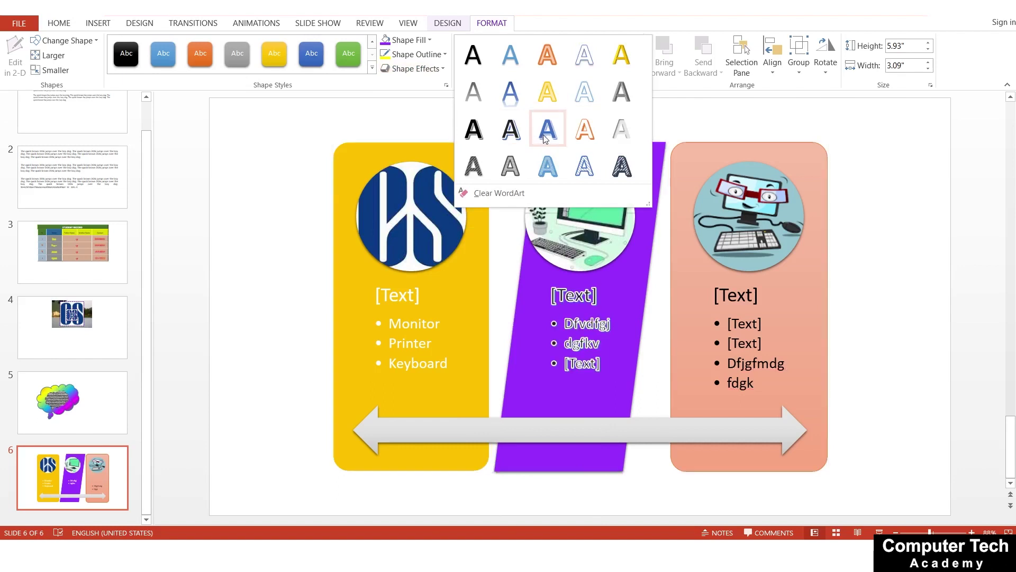
{"action": "left_click", "coordinate": [511, 92]}
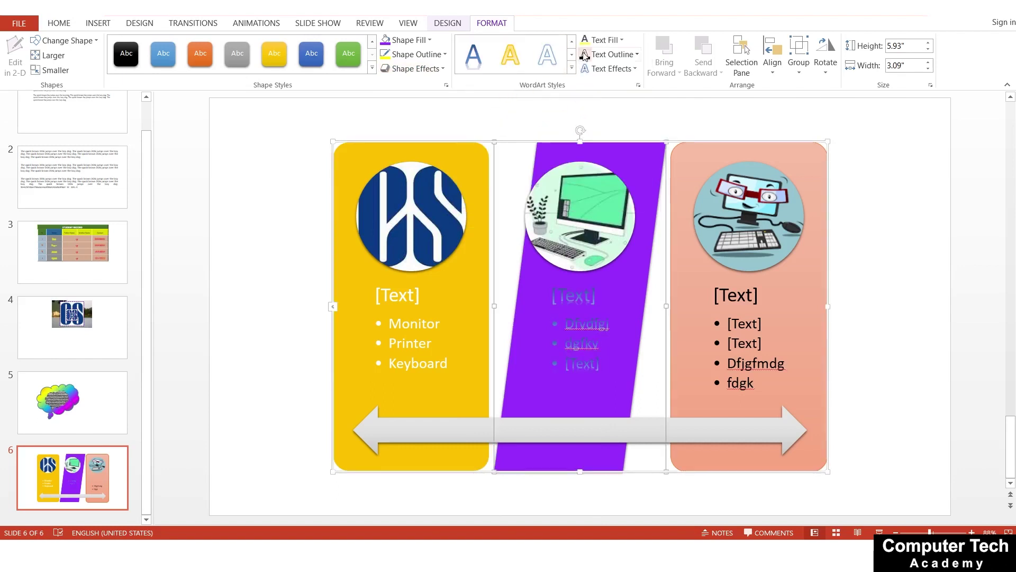
{"action": "left_click", "coordinate": [616, 42]}
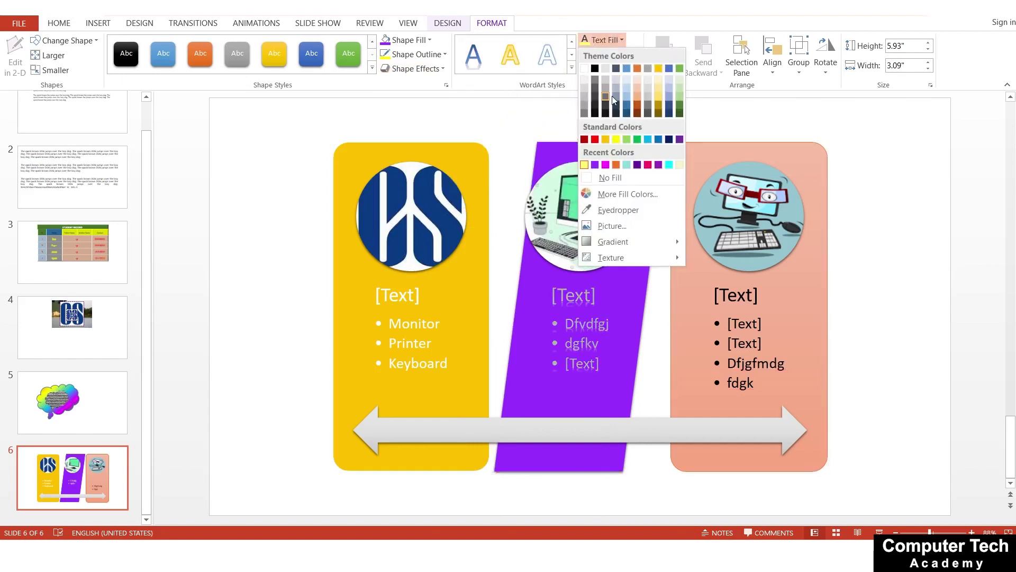
{"action": "left_click", "coordinate": [585, 77]}
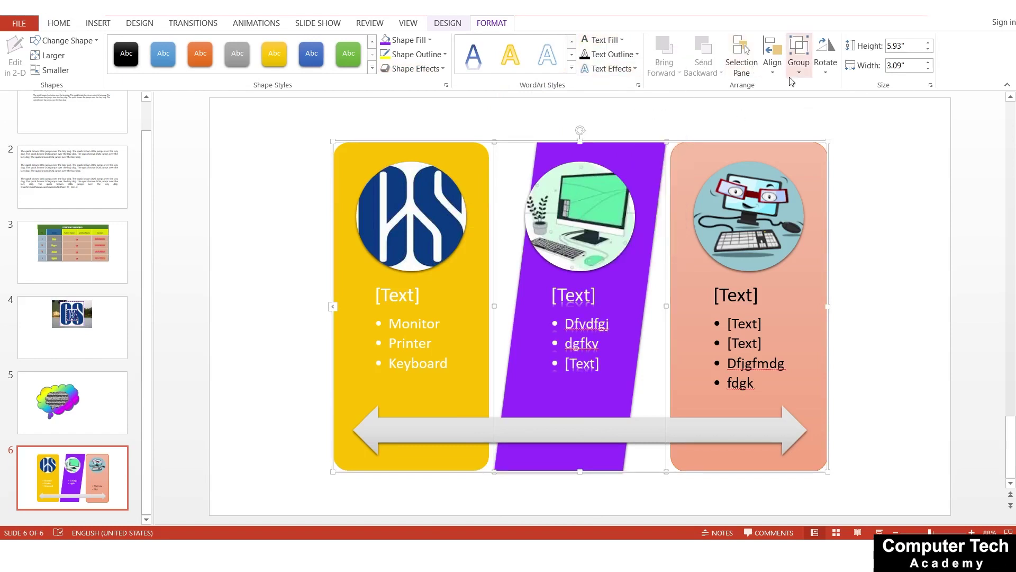
- Select the whole SmartArt graphic and delete it from slide 6
{"action": "left_click", "coordinate": [686, 147]}
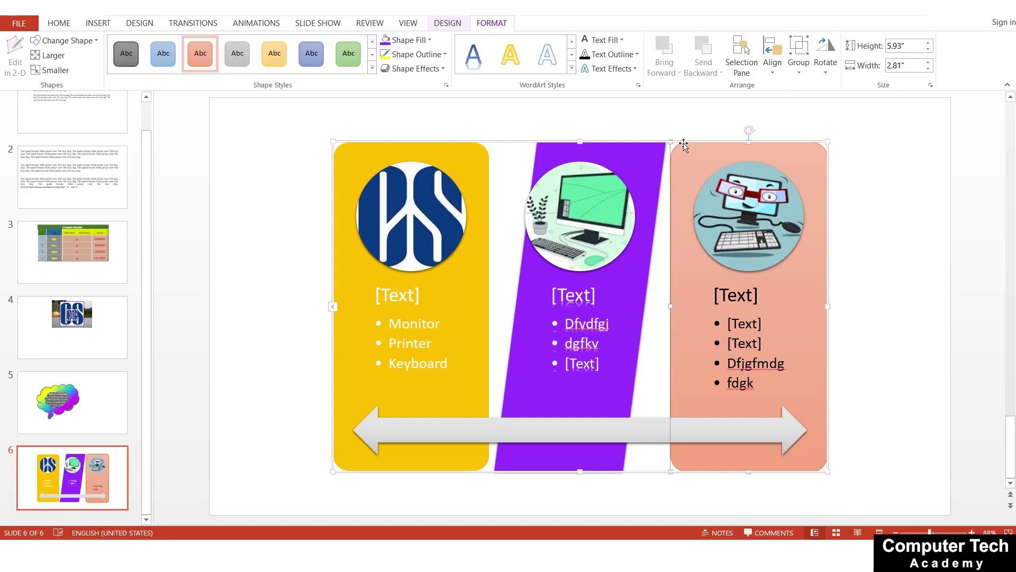
{"action": "left_click", "coordinate": [683, 144]}
{"action": "key", "text": "Delete"}
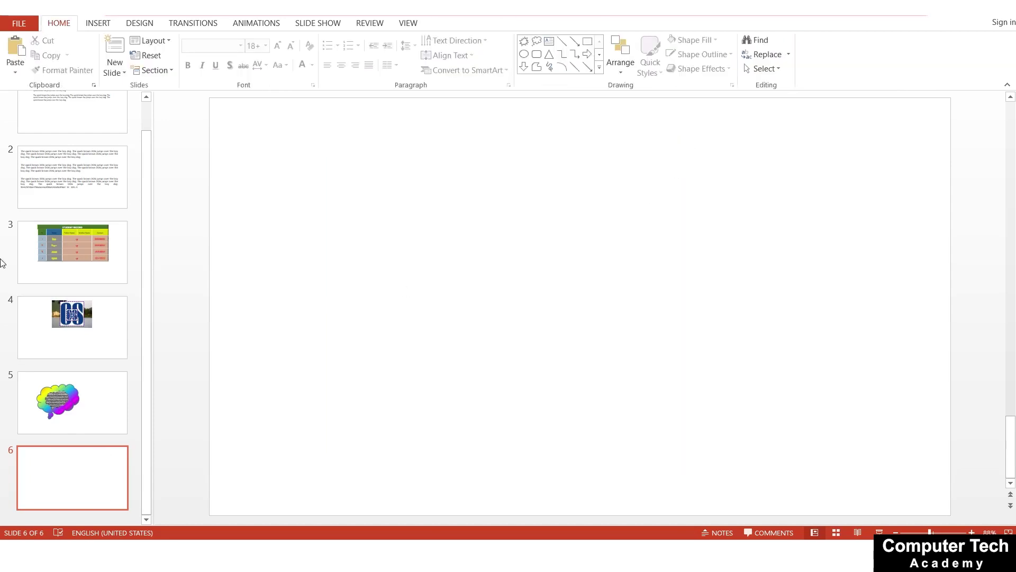
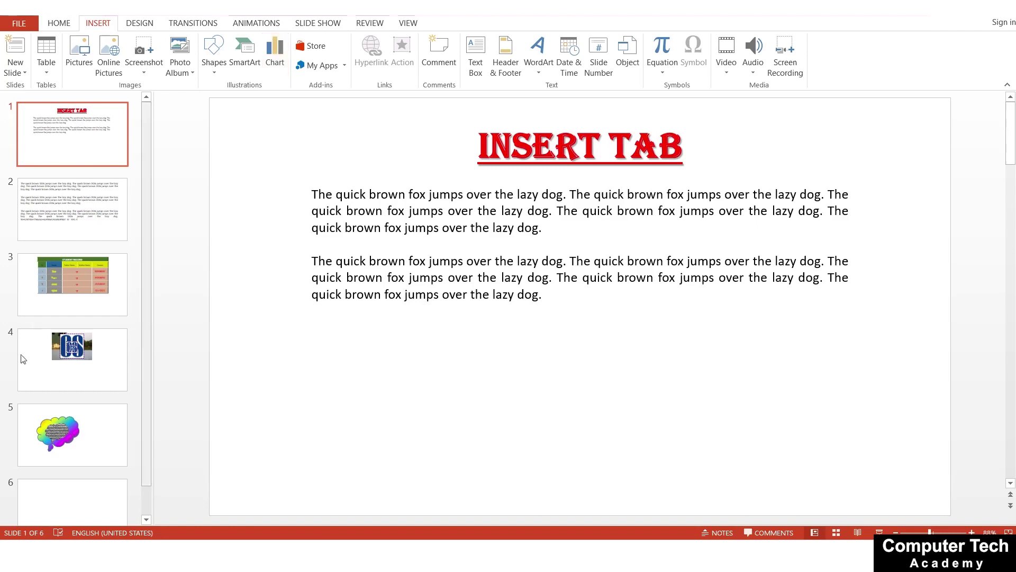
- Go to blank slide 6 and open the Insert Chart dialog
{"action": "scroll", "coordinate": [106, 401], "scroll_direction": "down", "scroll_amount": 1}
{"action": "left_click", "coordinate": [61, 479]}
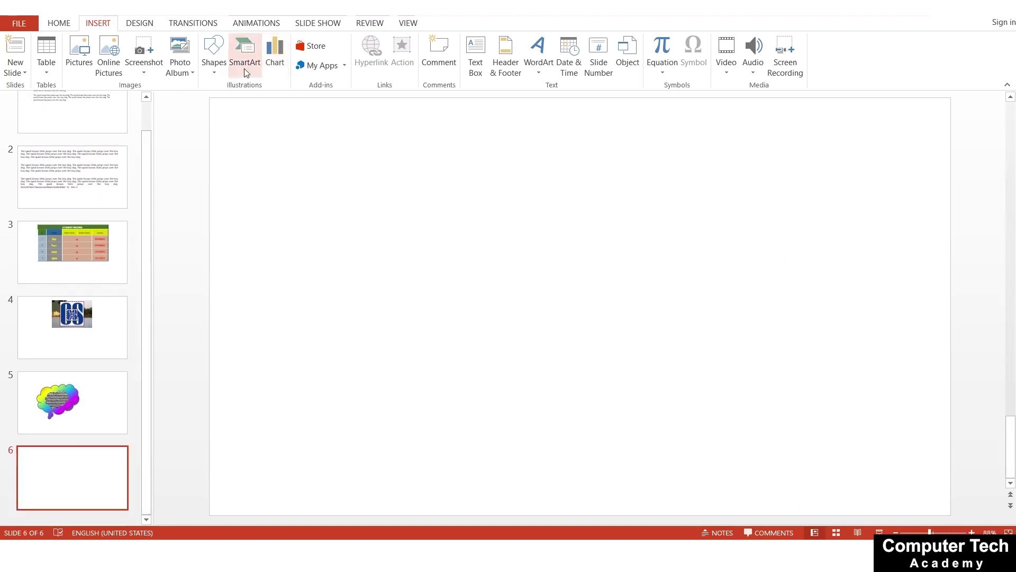
{"action": "left_click", "coordinate": [266, 72]}
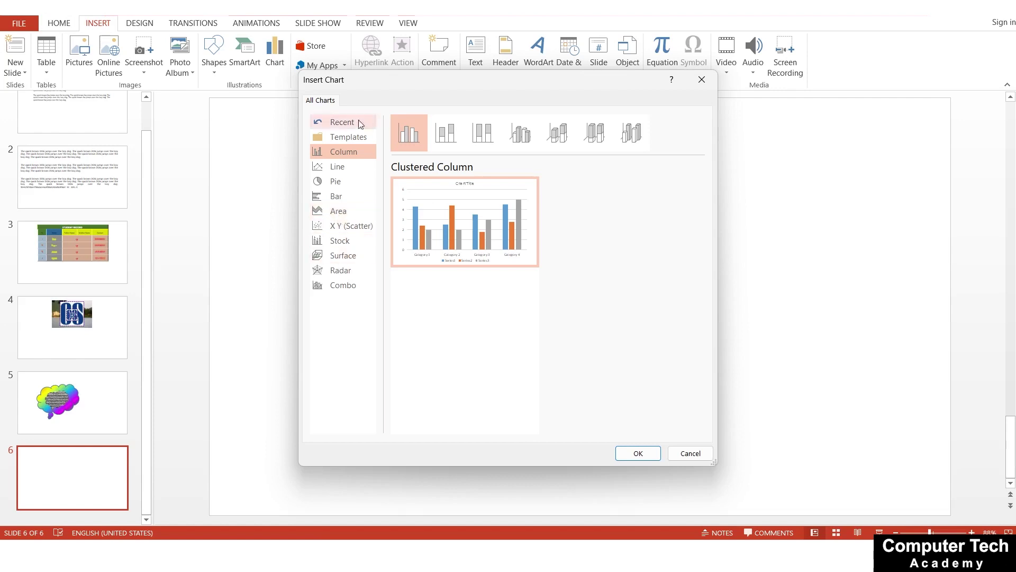
- After previewing Line, Pie and column variants, insert a Clustered Column chart on slide 6
{"action": "left_click", "coordinate": [330, 167]}
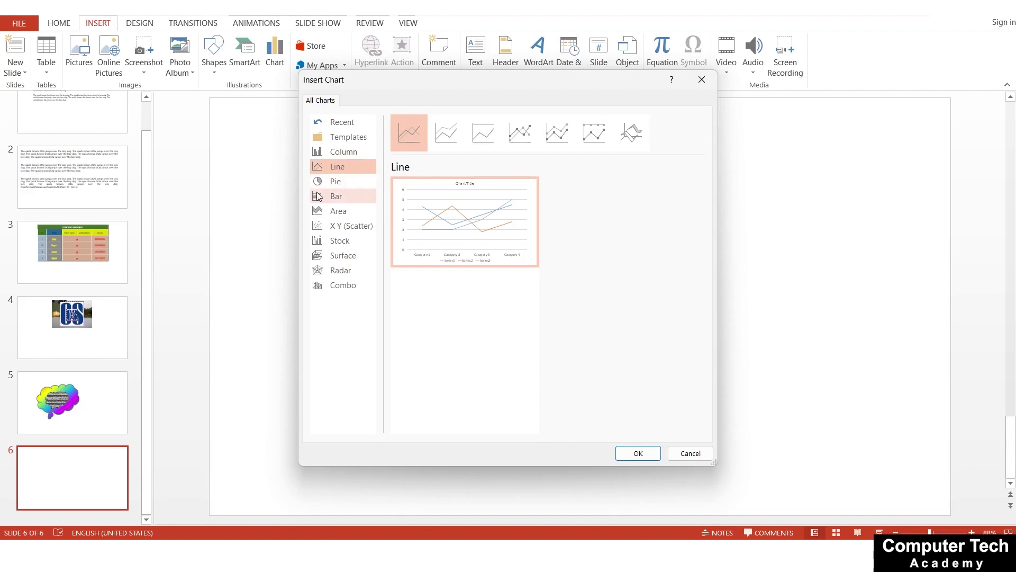
{"action": "left_click", "coordinate": [330, 182]}
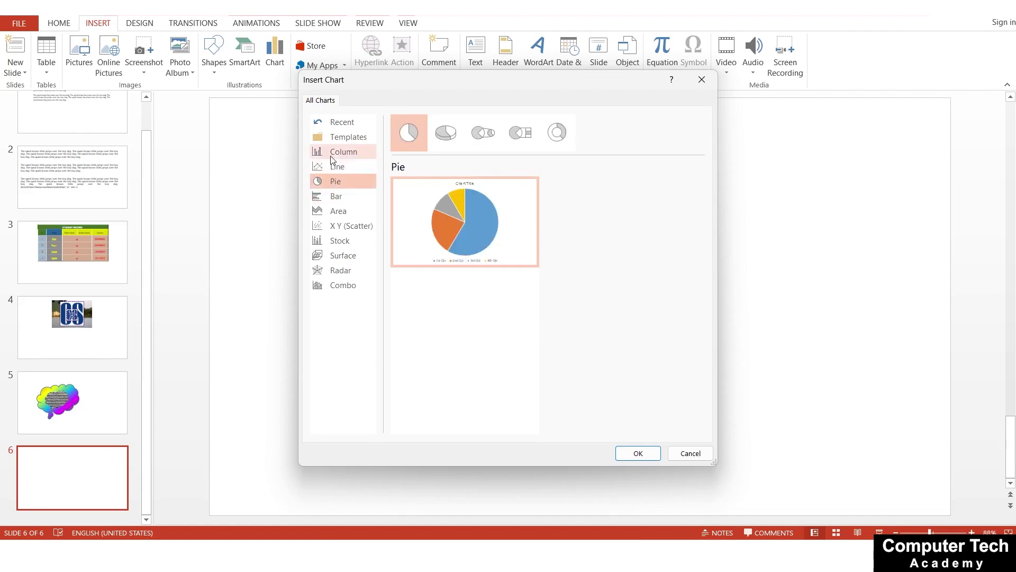
{"action": "left_click", "coordinate": [333, 158]}
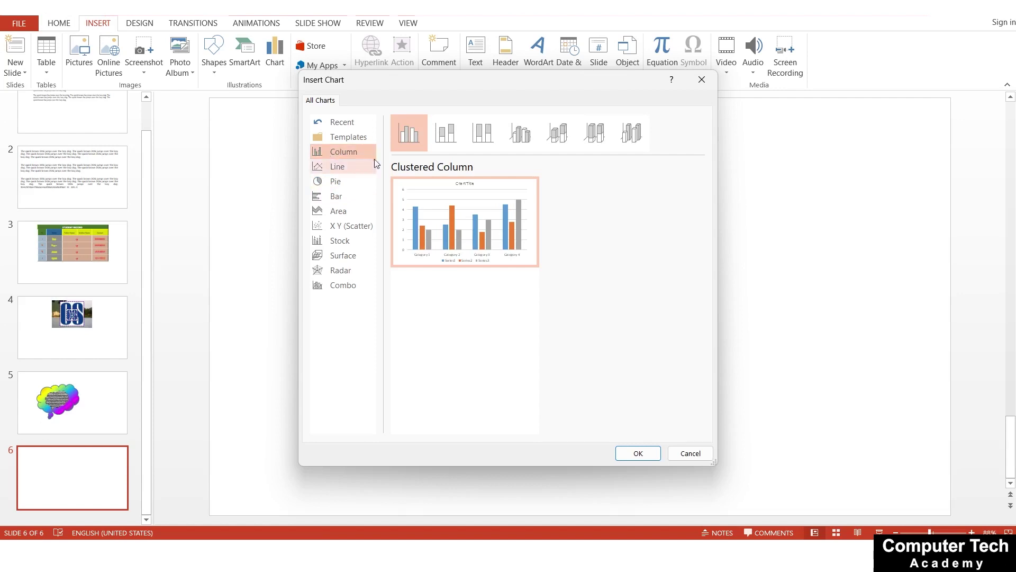
{"action": "left_click", "coordinate": [446, 132]}
{"action": "left_click", "coordinate": [483, 132]}
{"action": "left_click", "coordinate": [521, 133]}
{"action": "left_click", "coordinate": [558, 133]}
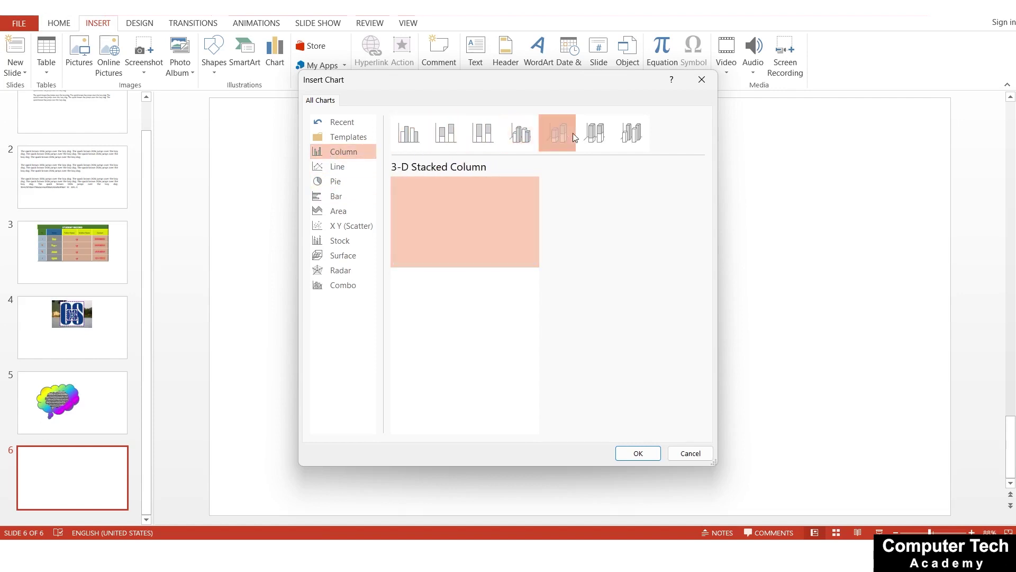
{"action": "left_click", "coordinate": [595, 134]}
{"action": "left_click", "coordinate": [631, 133]}
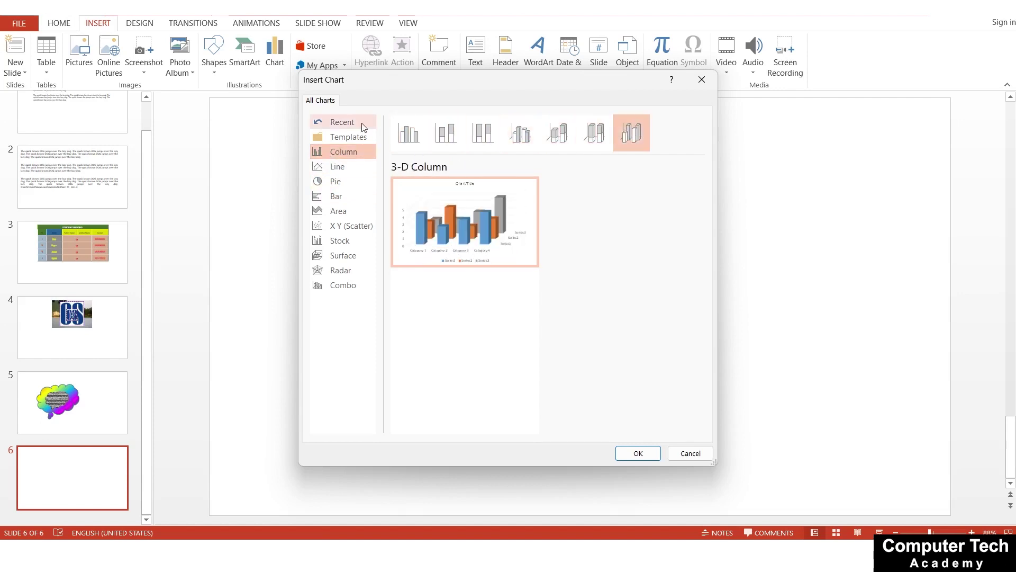
{"action": "left_click", "coordinate": [405, 123]}
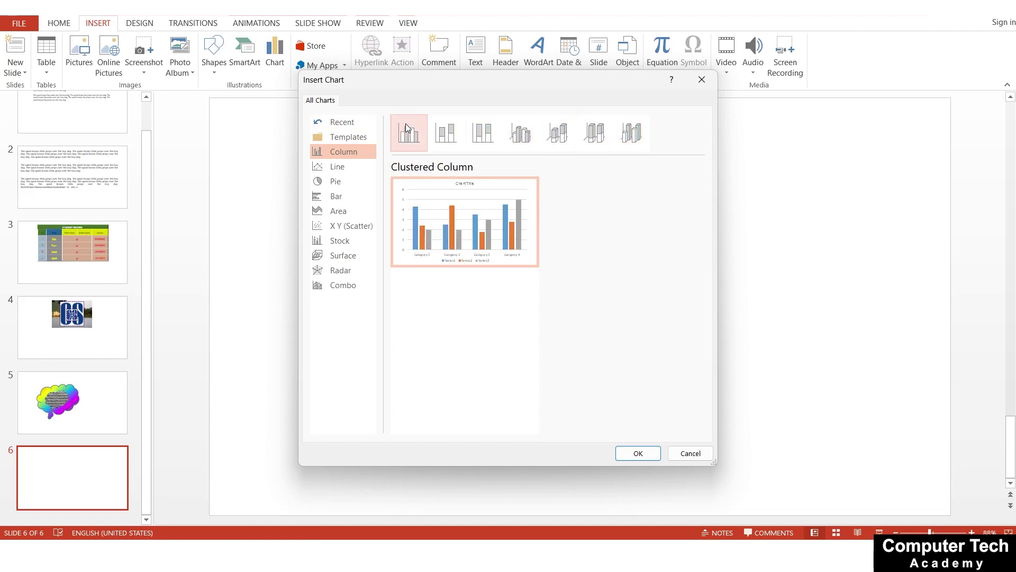
{"action": "left_click", "coordinate": [629, 454]}
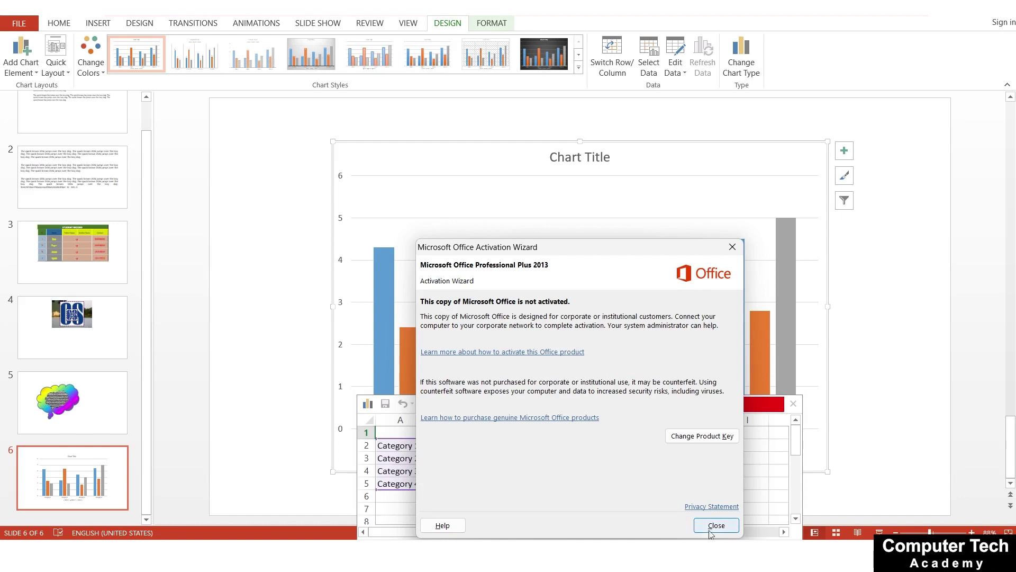
- Dismiss the activation notice, then move and resize the chart data sheet so its whole table shows
{"action": "left_click", "coordinate": [713, 527]}
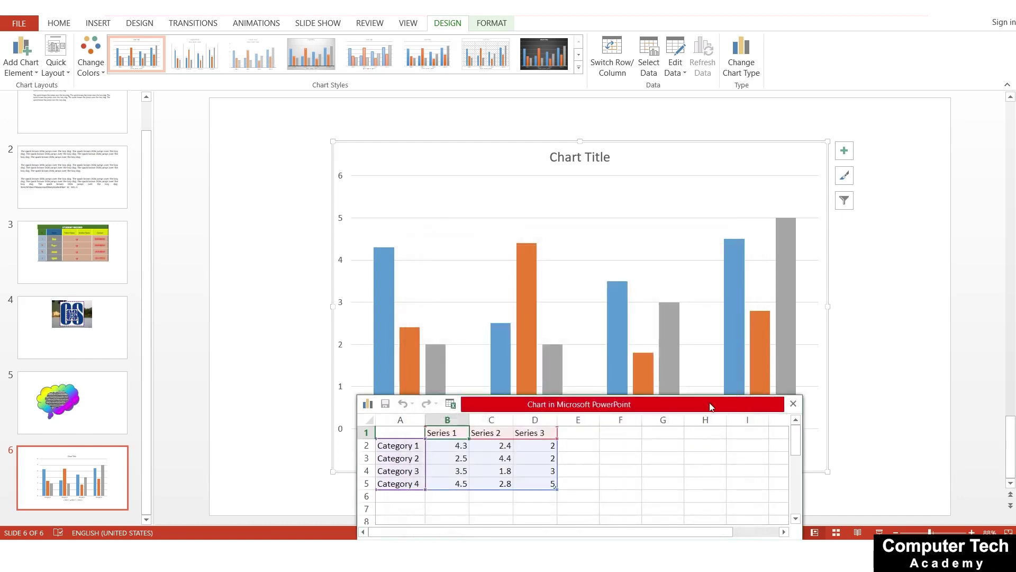
{"action": "left_click_drag", "start_coordinate": [747, 406], "coordinate": [649, 186]}
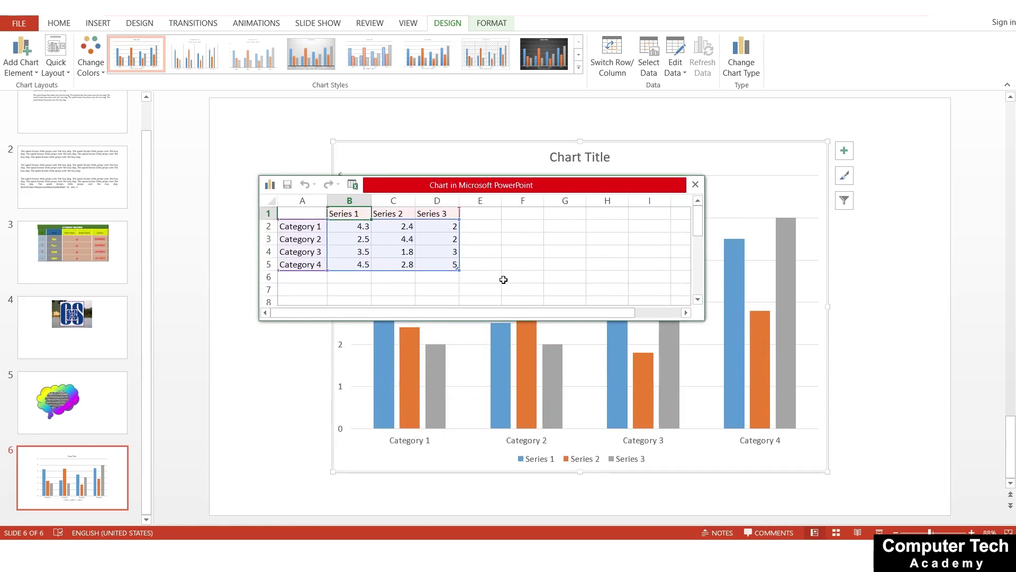
{"action": "left_click", "coordinate": [446, 27]}
{"action": "left_click", "coordinate": [483, 24]}
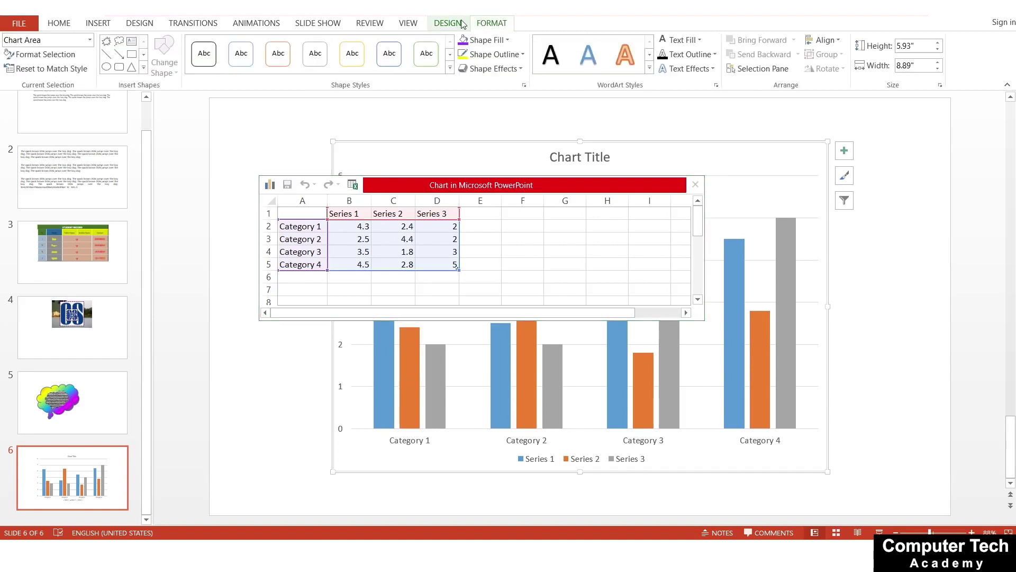
{"action": "left_click", "coordinate": [462, 25]}
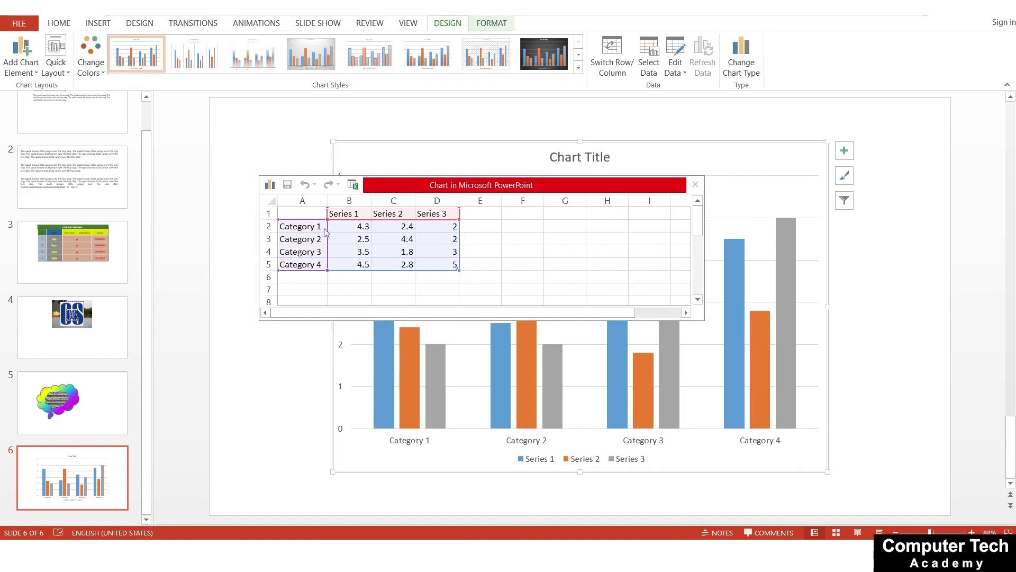
{"action": "left_click", "coordinate": [390, 241]}
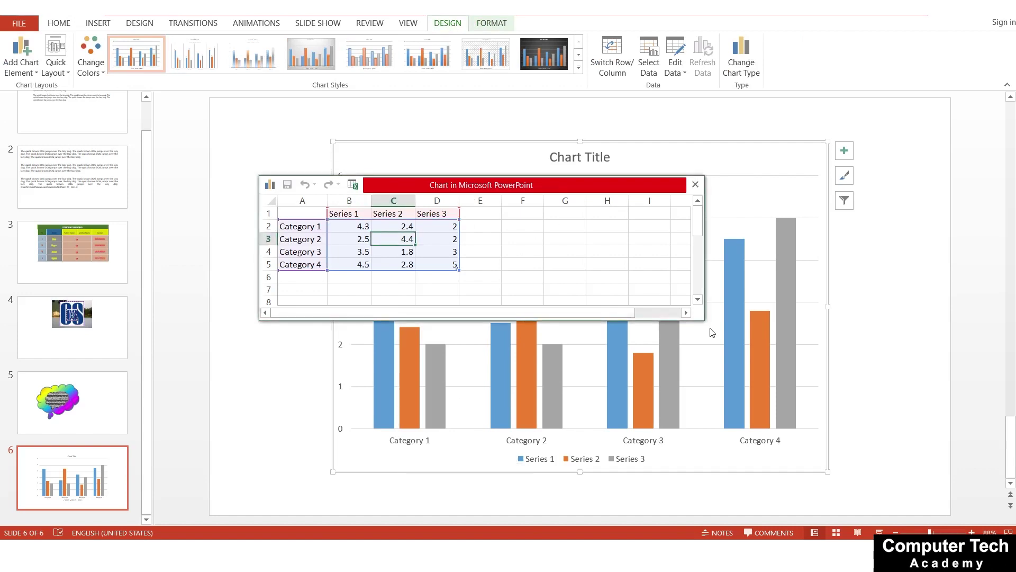
{"action": "left_click_drag", "start_coordinate": [707, 321], "coordinate": [582, 273]}
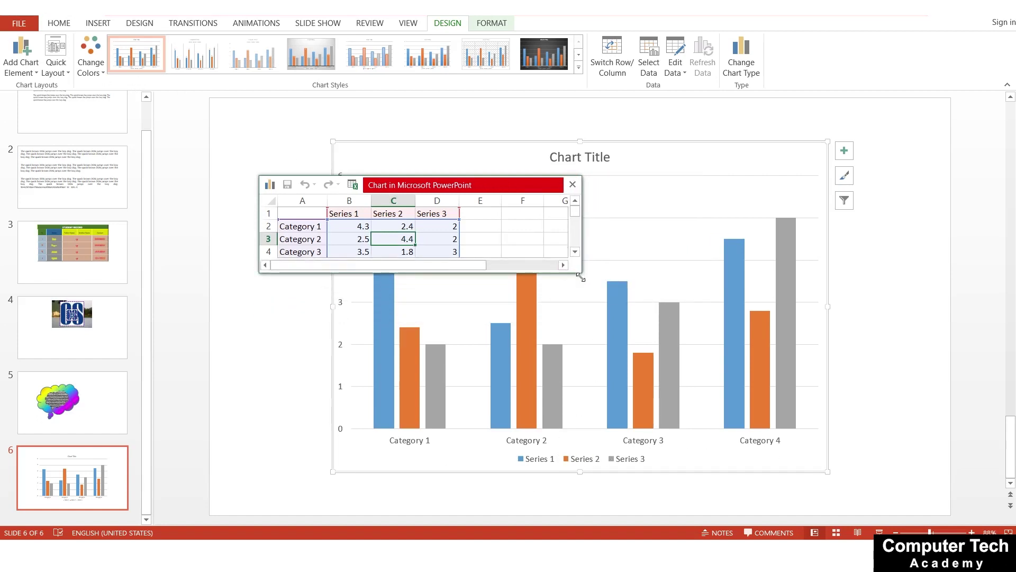
{"action": "left_click_drag", "start_coordinate": [580, 276], "coordinate": [595, 333]}
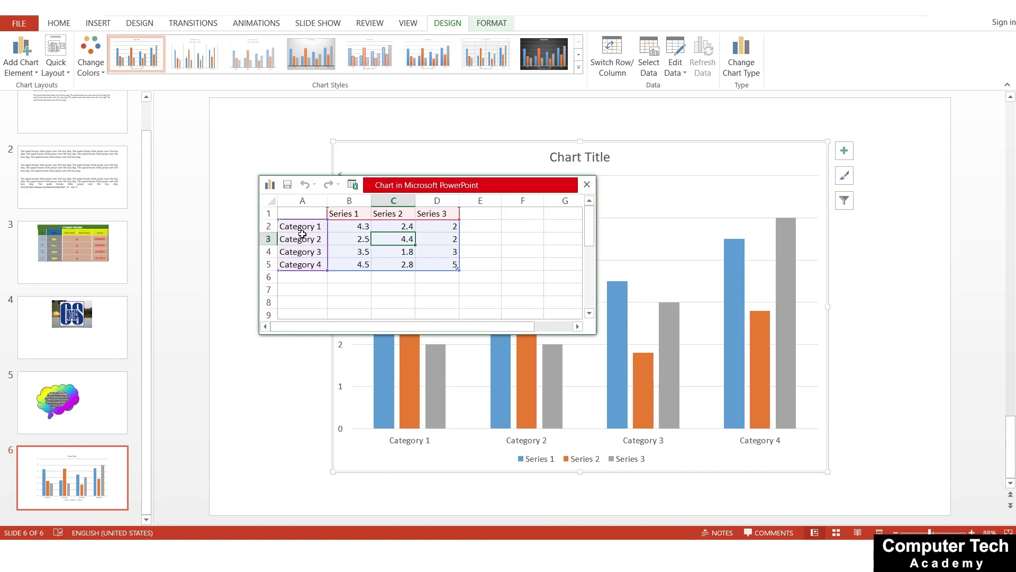
- Rename the series headers in B1–E1 to JAN, FEB, MAR and APR
{"action": "left_click", "coordinate": [356, 215]}
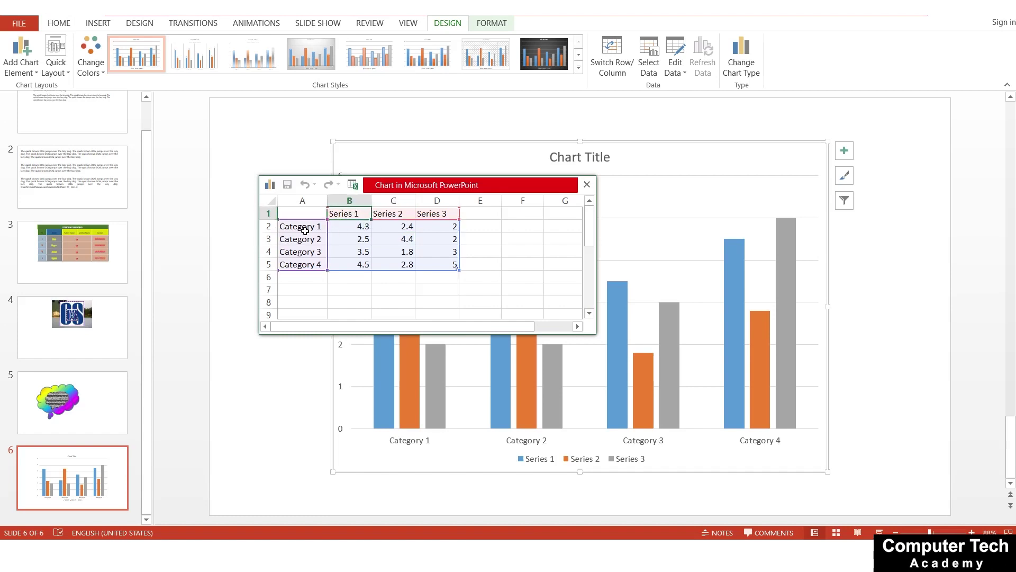
{"action": "type", "text": "JA"}
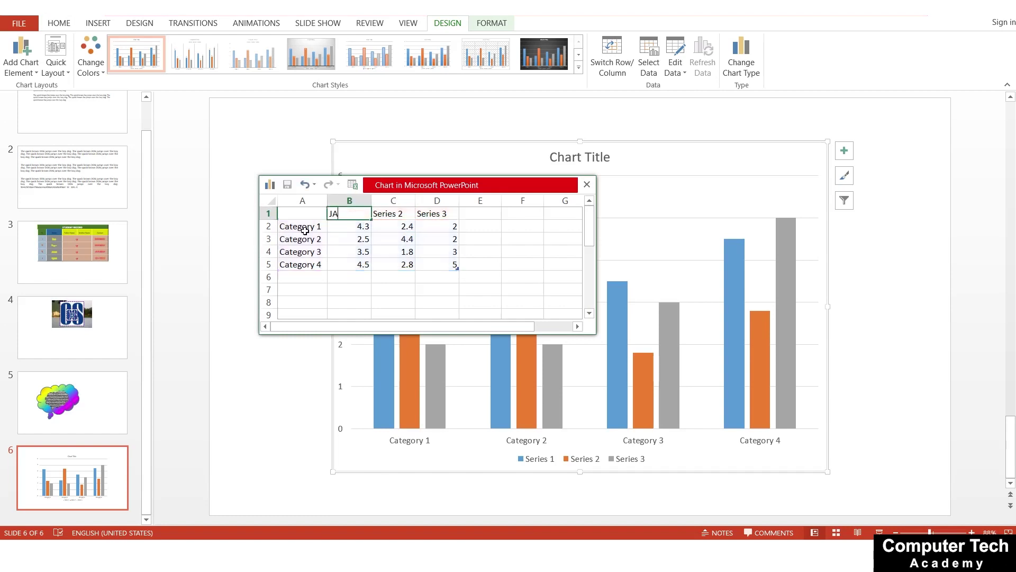
{"action": "type", "text": "N"}
{"action": "left_click", "coordinate": [396, 213]}
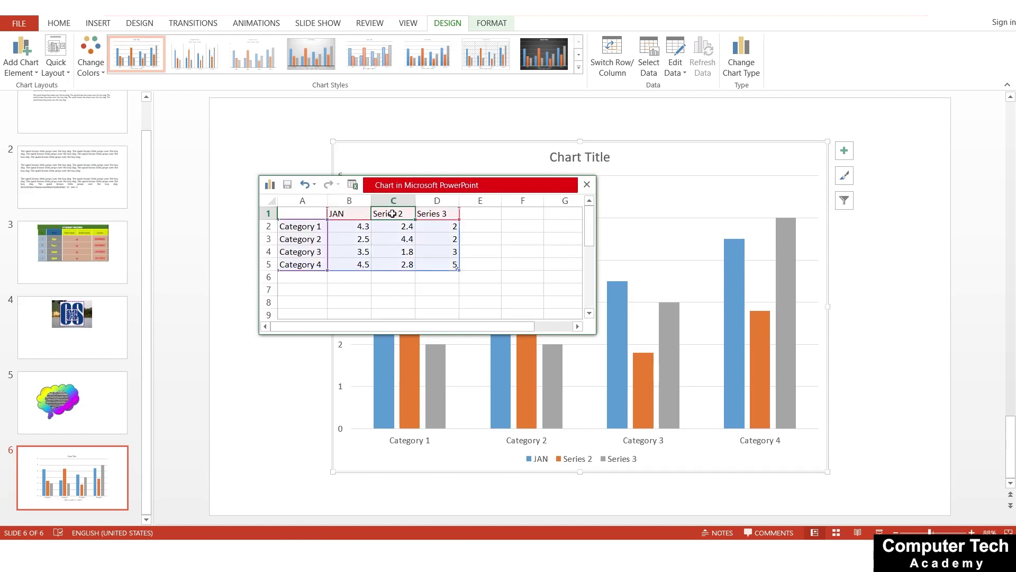
{"action": "type", "text": "FEB"}
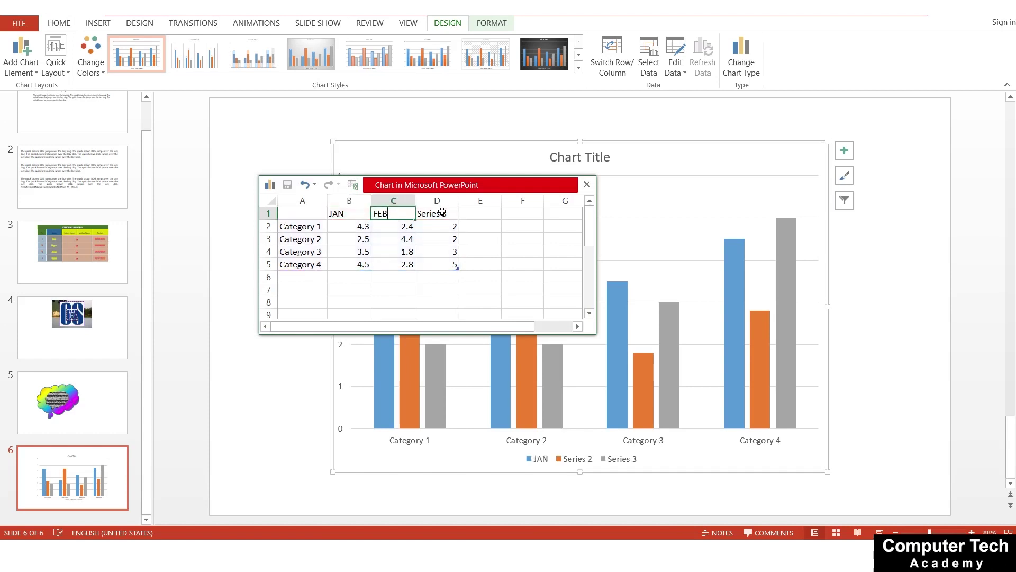
{"action": "left_click", "coordinate": [442, 212]}
{"action": "type", "text": "MAR"}
{"action": "key", "text": "Return"}
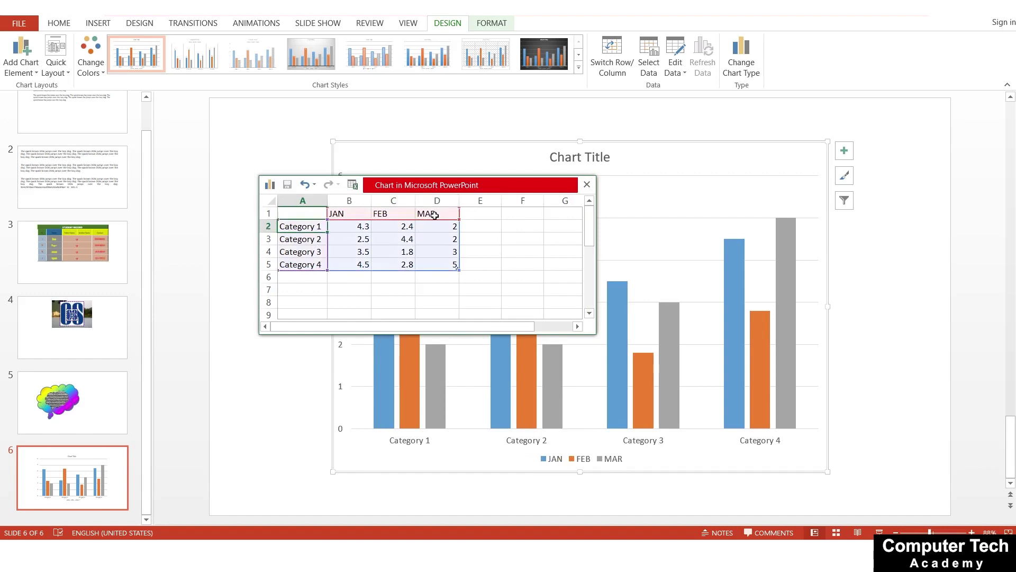
{"action": "left_click", "coordinate": [480, 213]}
{"action": "type", "text": "A"}
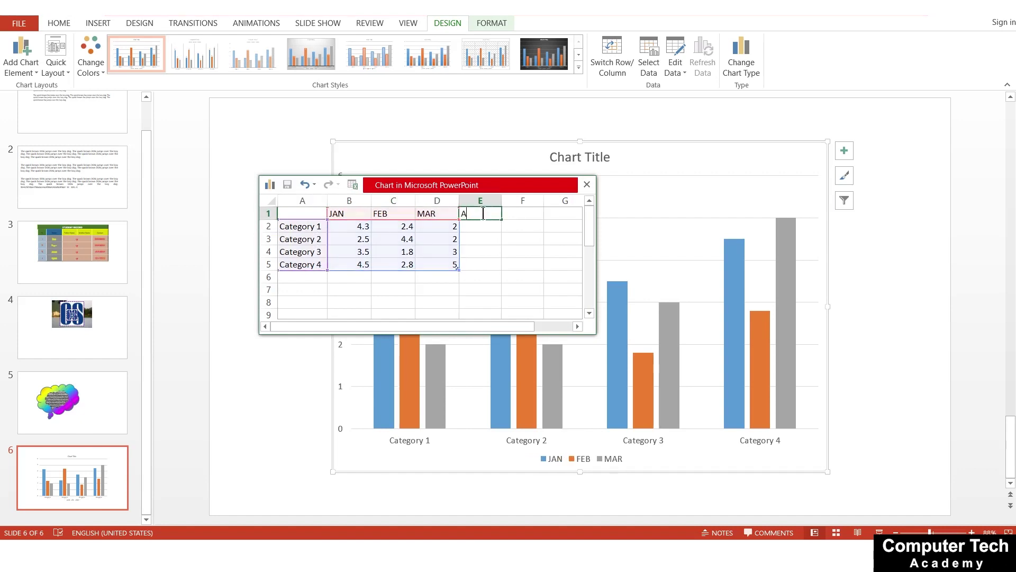
{"action": "type", "text": "PR"}
{"action": "left_click", "coordinate": [451, 275]}
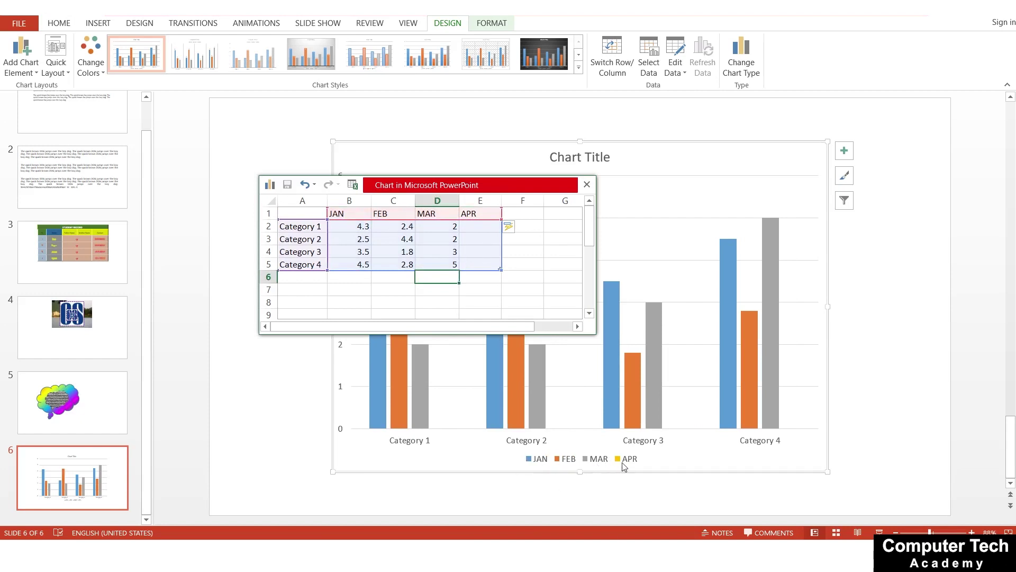
- Rename the categories to CCC, MS OFFICE, TALLY ERP 9 and SHORTS, widening column A
{"action": "left_click", "coordinate": [304, 227]}
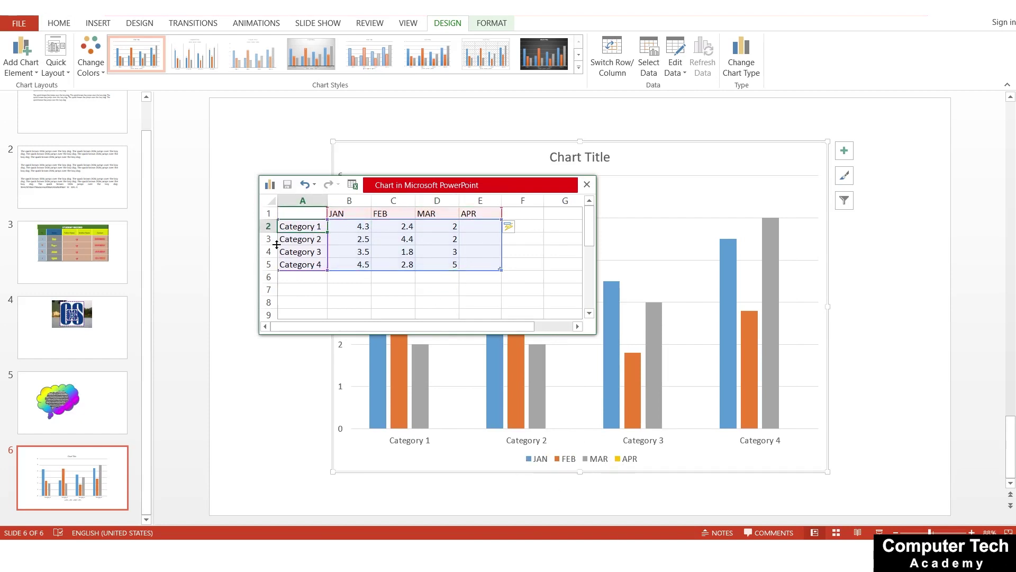
{"action": "type", "text": "CCC"}
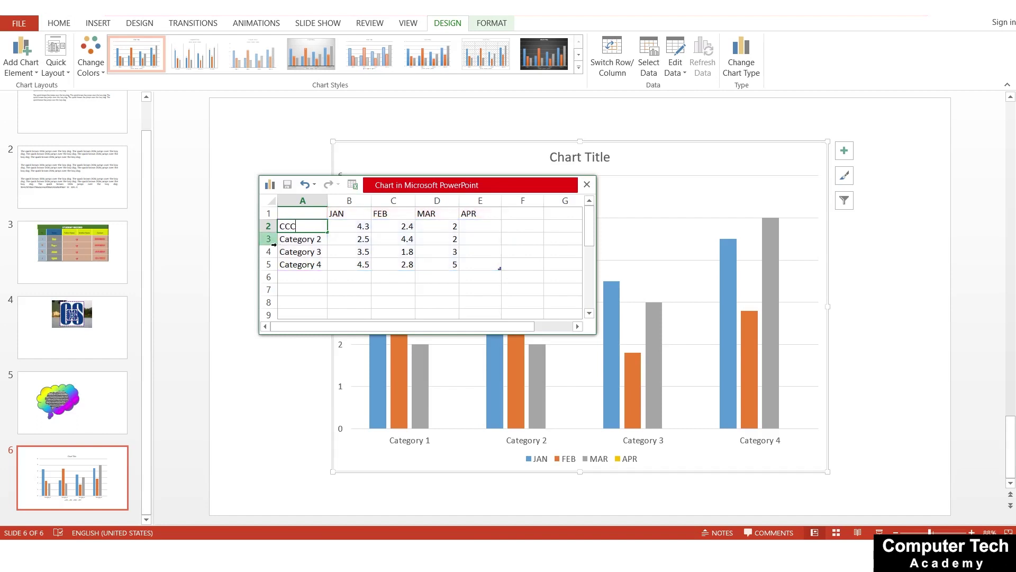
{"action": "key", "text": "Return"}
{"action": "type", "text": "MS"}
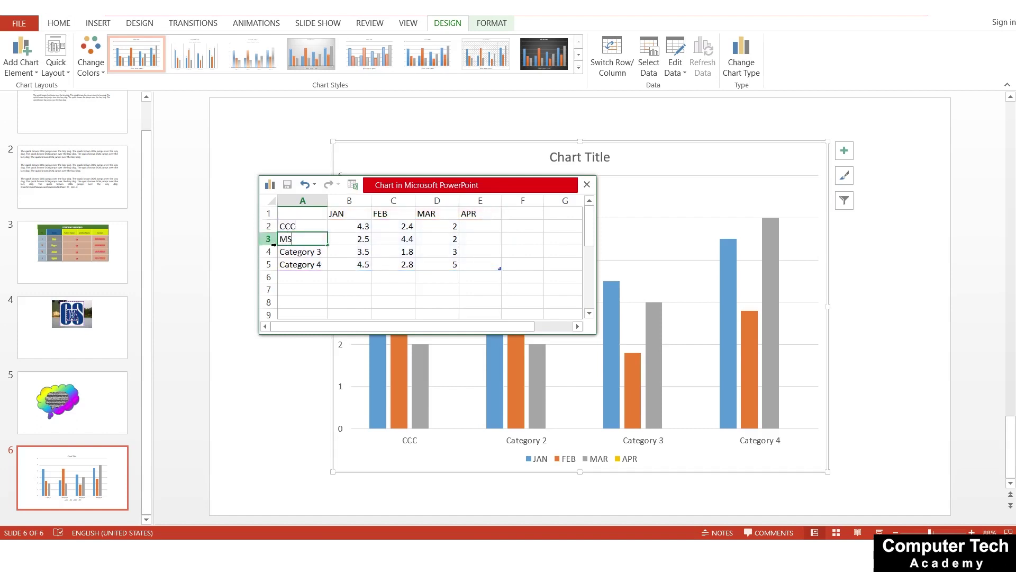
{"action": "type", "text": " OFFICE"}
{"action": "key", "text": "Return"}
{"action": "type", "text": "TALLY ERP 9"}
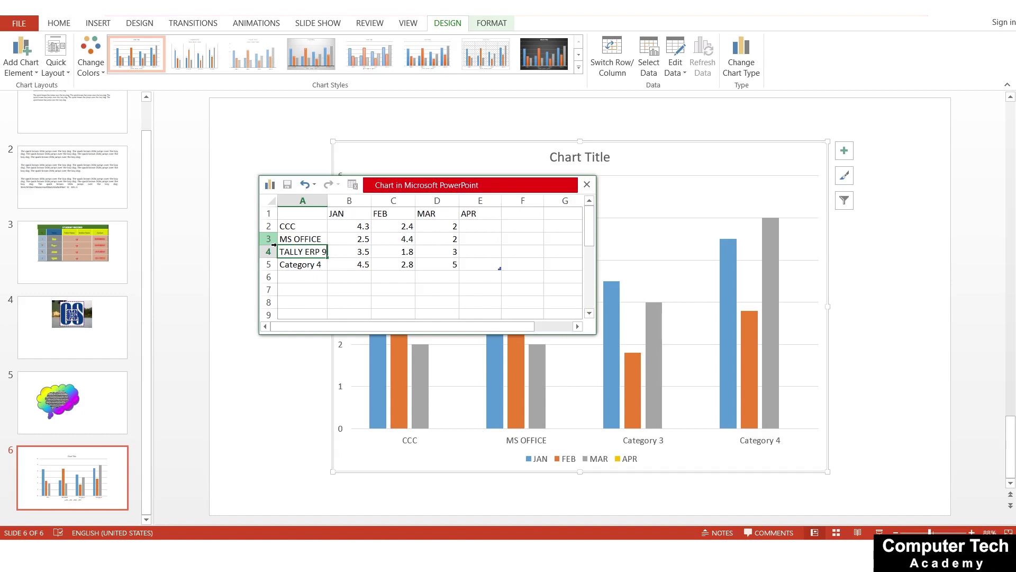
{"action": "key", "text": "Return"}
{"action": "type", "text": "FU"}
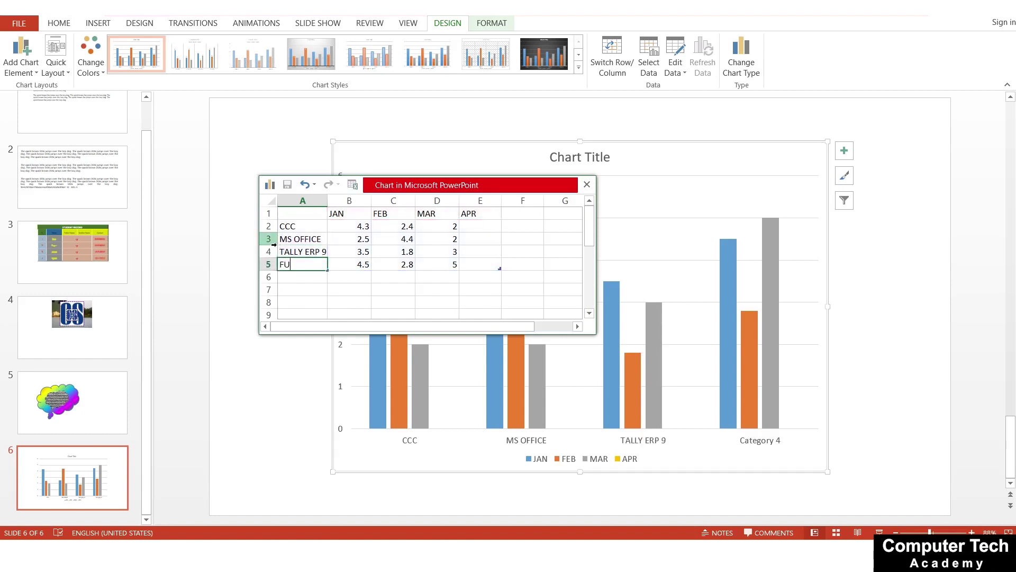
{"action": "type", "text": "NDAMENTAL"}
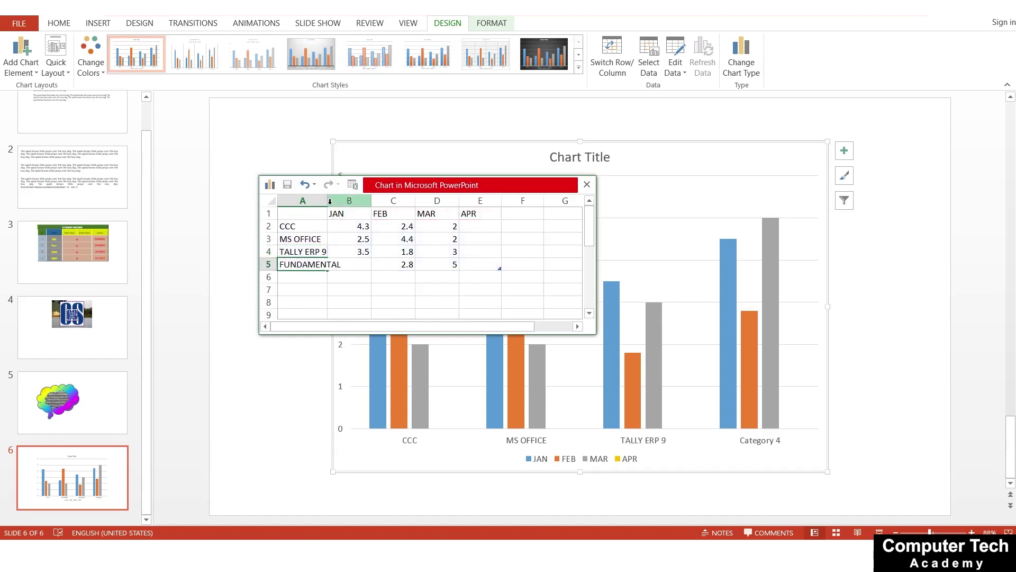
{"action": "left_click", "coordinate": [349, 277]}
{"action": "type", "text": "4.5"}
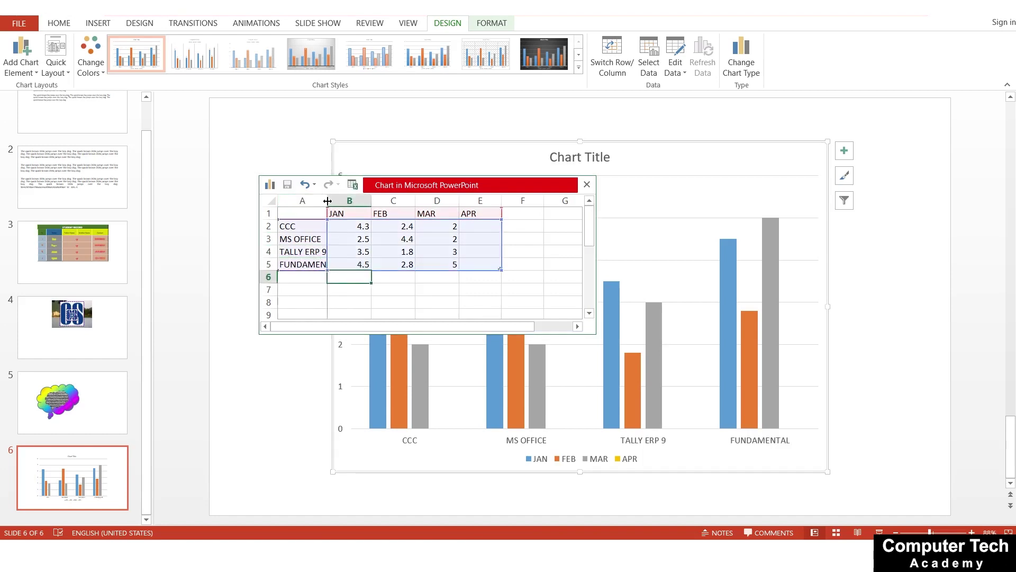
{"action": "left_click_drag", "start_coordinate": [328, 201], "coordinate": [352, 205]}
{"action": "left_click", "coordinate": [315, 264]}
{"action": "type", "text": "S"}
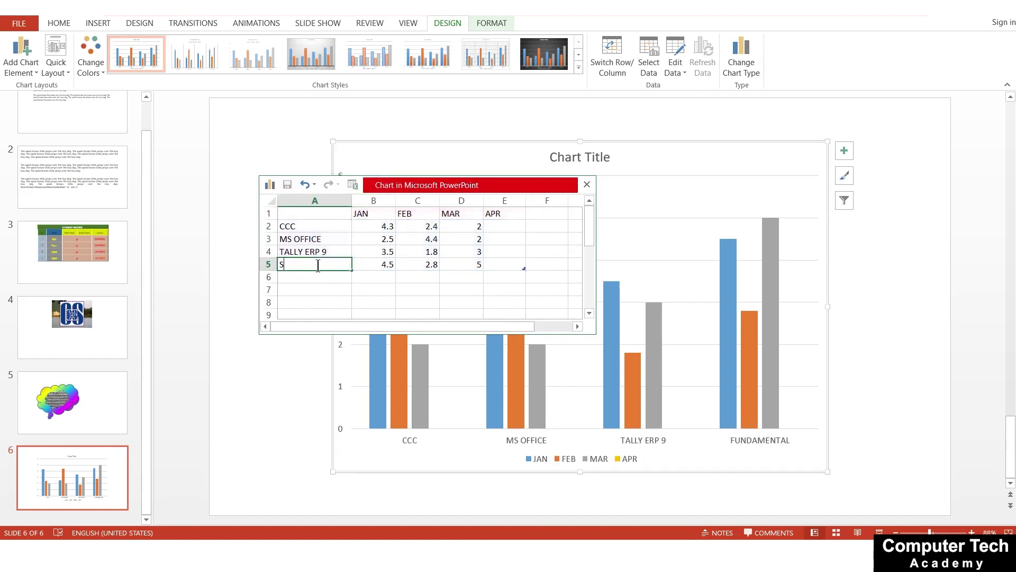
{"action": "type", "text": "HORTS"}
- Enter JAN–MAR values 74, 85, 58 for CCC and 10, 85, 115 for MS OFFICE
{"action": "left_click", "coordinate": [361, 225]}
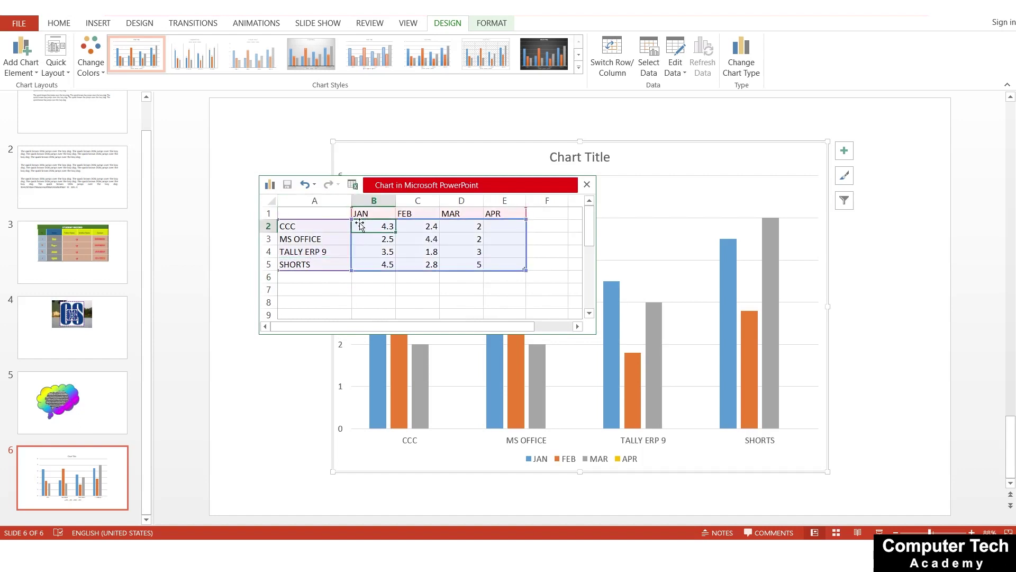
{"action": "type", "text": "74"}
{"action": "key", "text": "Tab"}
{"action": "type", "text": "85"}
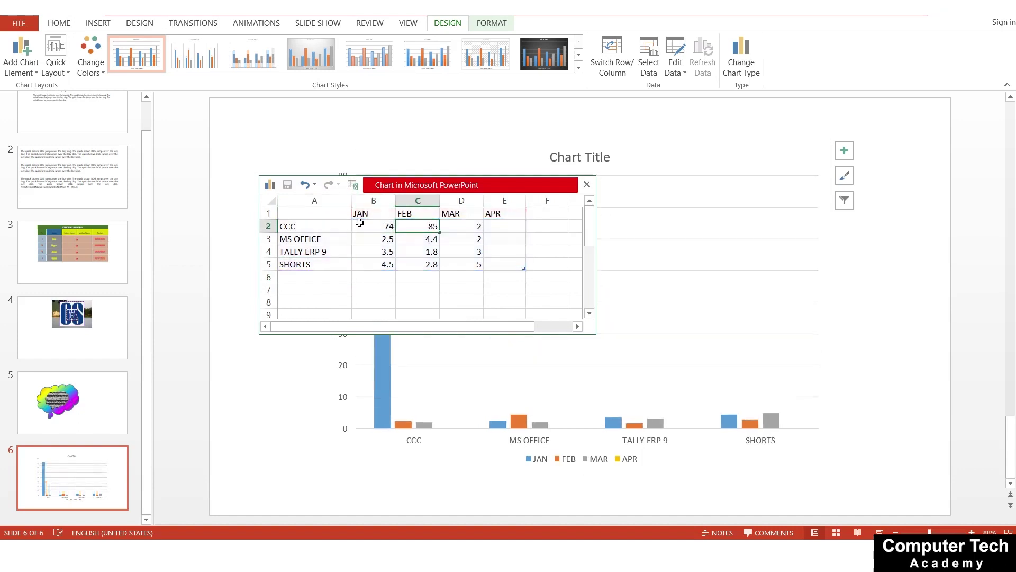
{"action": "key", "text": "Tab"}
{"action": "type", "text": "58"}
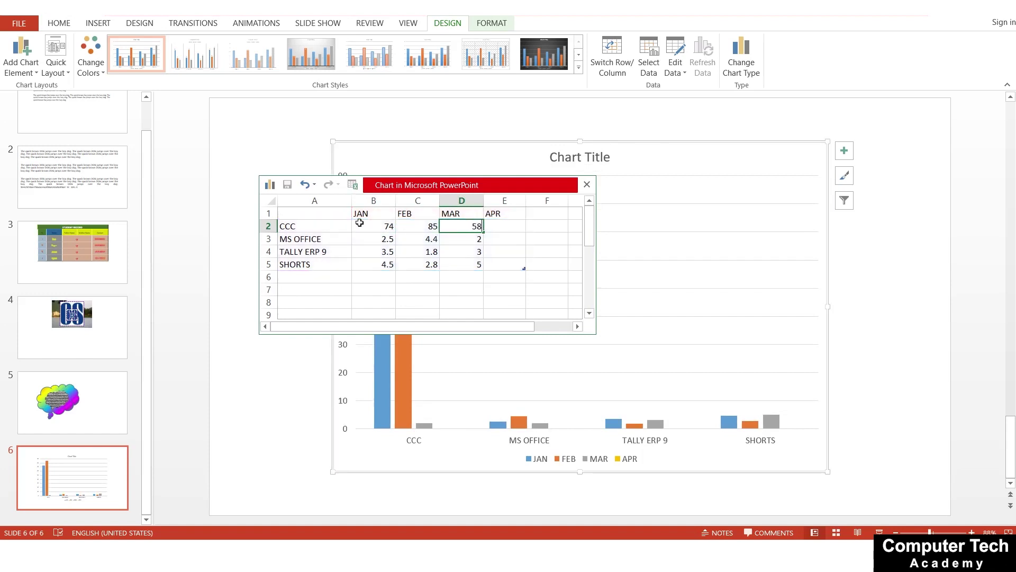
{"action": "key", "text": "Return"}
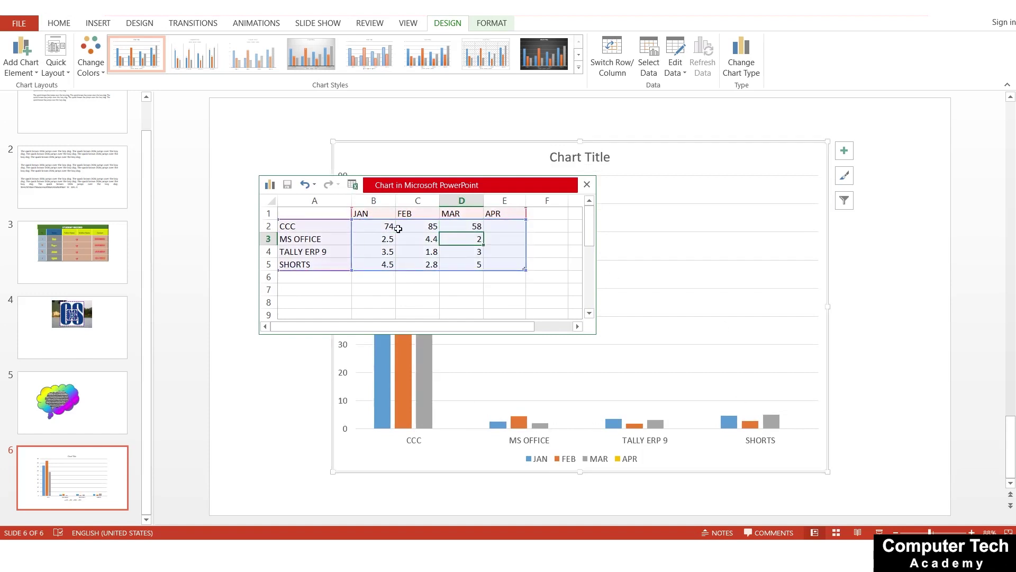
{"action": "left_click", "coordinate": [387, 241]}
{"action": "type", "text": "10"}
{"action": "key", "text": "Tab"}
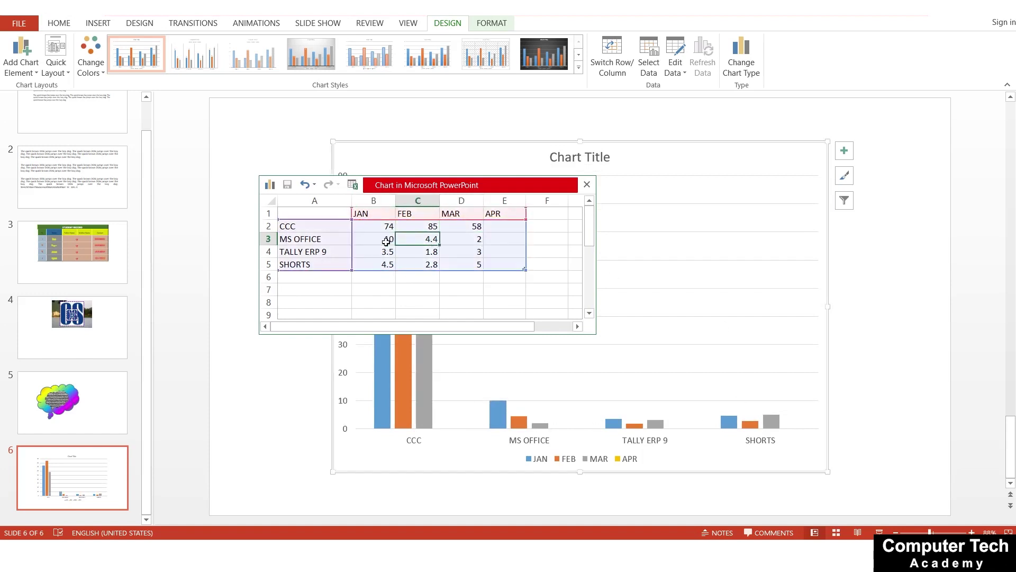
{"action": "type", "text": "85"}
{"action": "key", "text": "Tab"}
{"action": "type", "text": "11"}
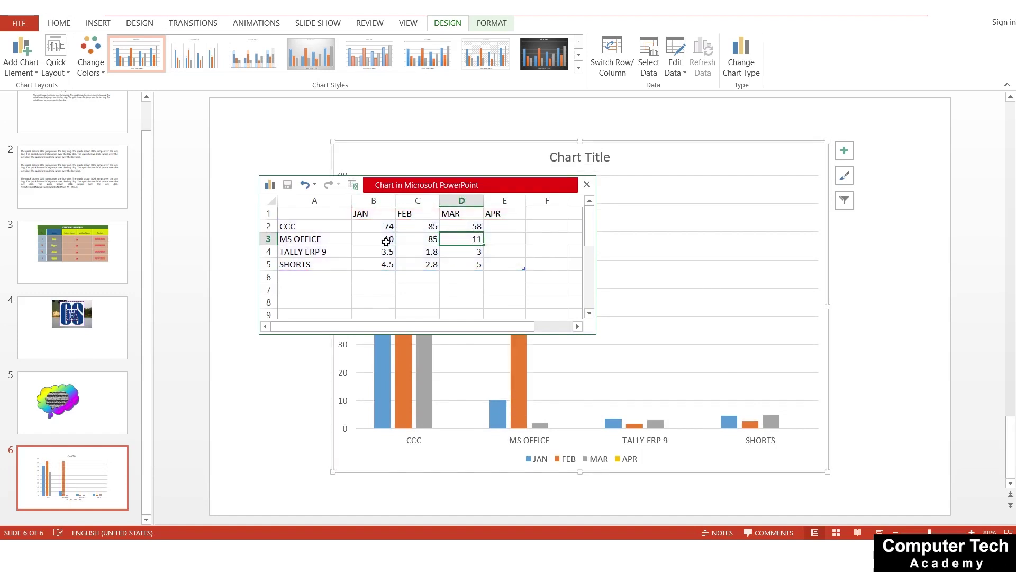
{"action": "key", "text": "Return"}
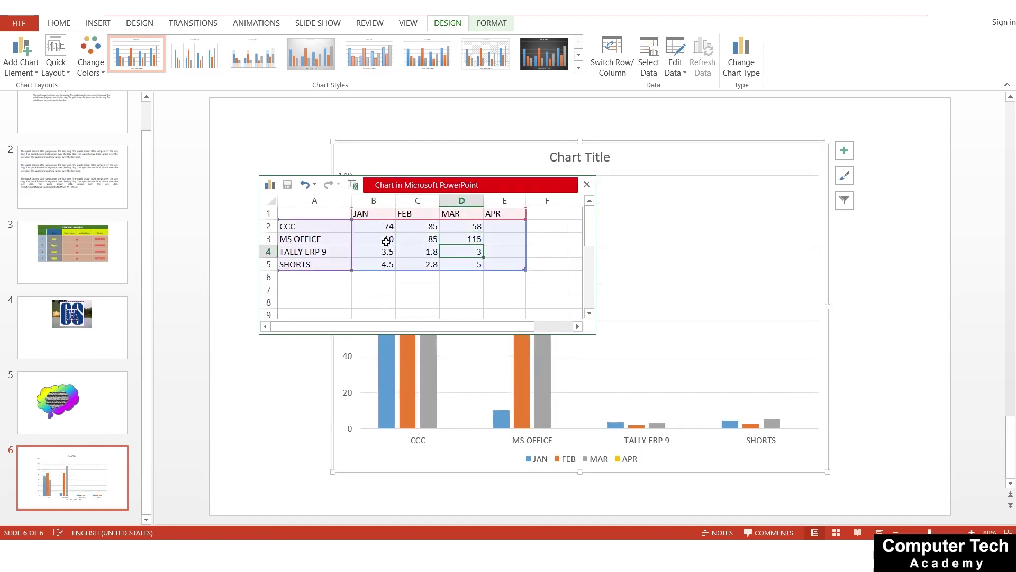
- Enter SHORTS values 115, 69, 74 and TALLY ERP 9 values 20, 5, 20 for JAN–MAR
{"action": "type", "text": "20"}
{"action": "key", "text": "Return"}
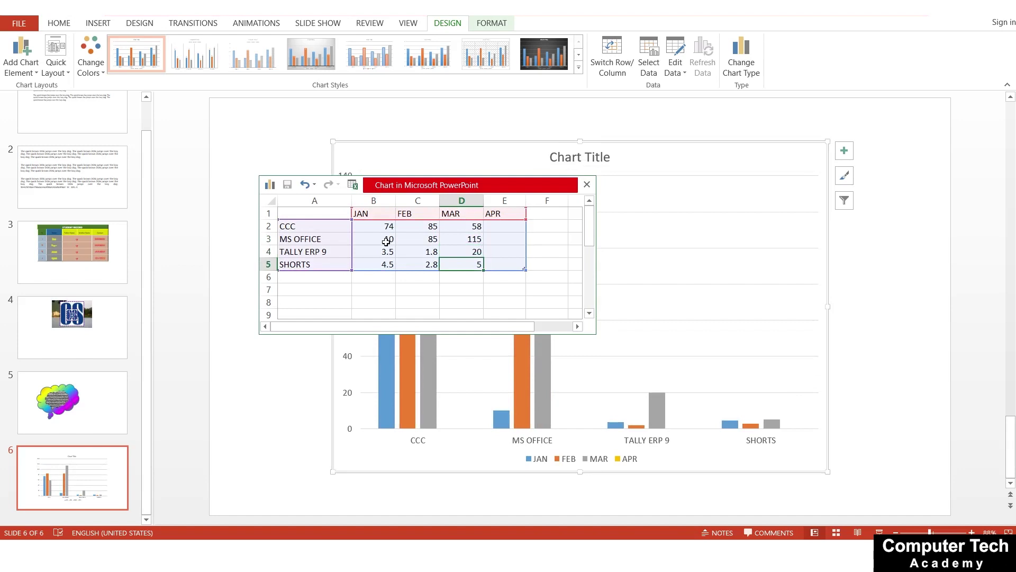
{"action": "type", "text": "74"}
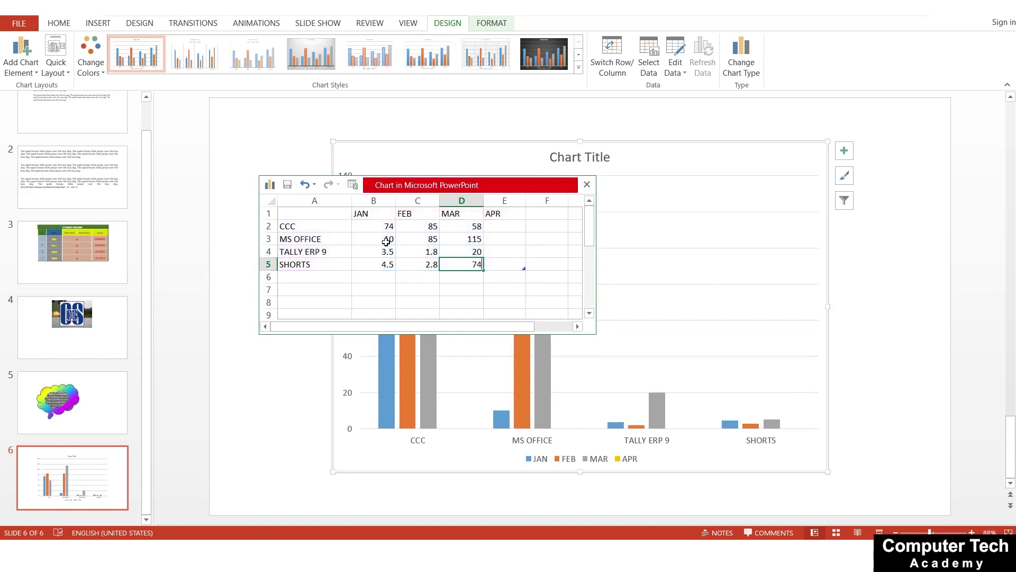
{"action": "key", "text": "Left"}
{"action": "type", "text": "69"}
{"action": "key", "text": "Left"}
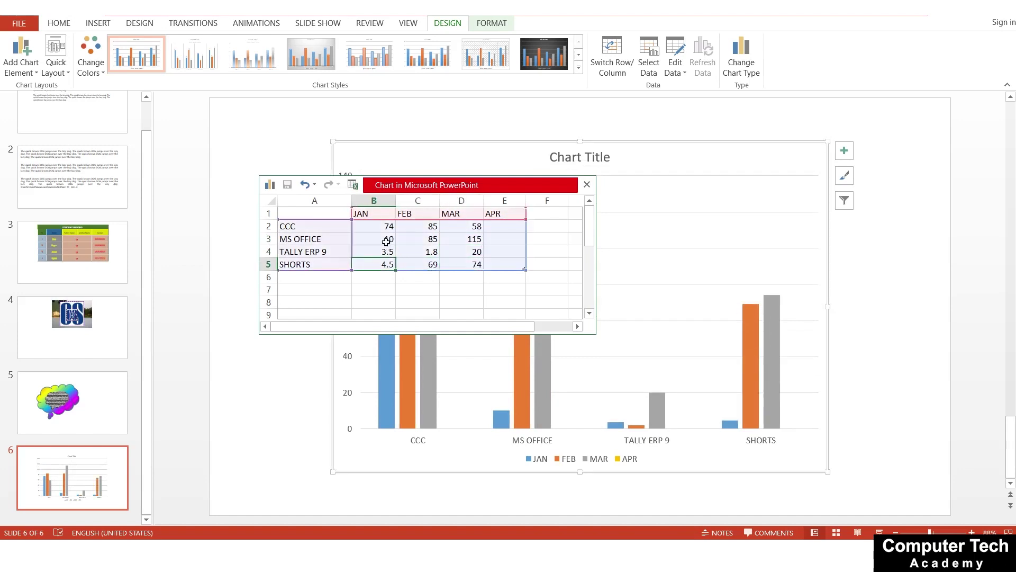
{"action": "type", "text": "115"}
{"action": "key", "text": "Up"}
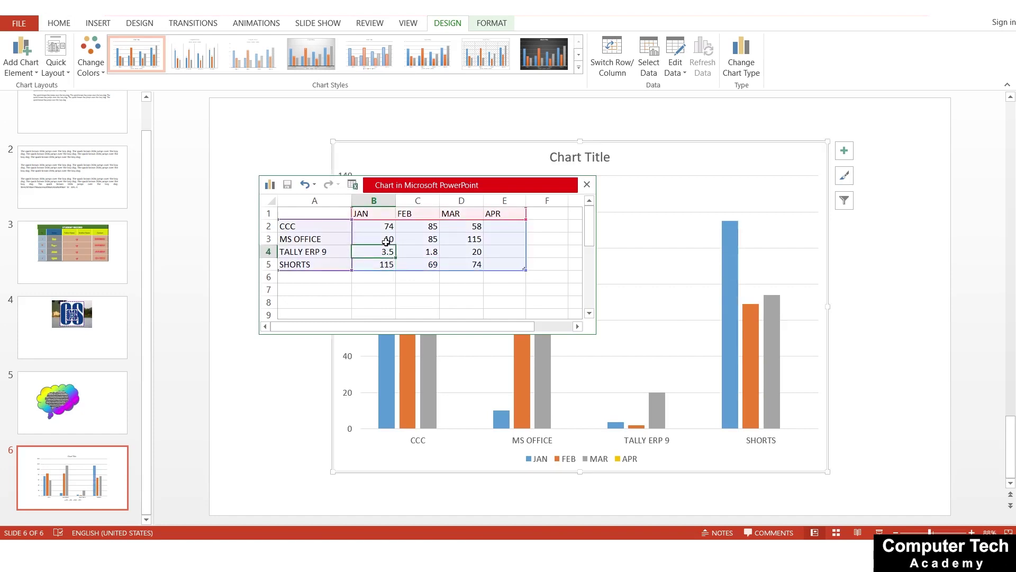
{"action": "type", "text": "20"}
{"action": "left_click", "coordinate": [427, 252]}
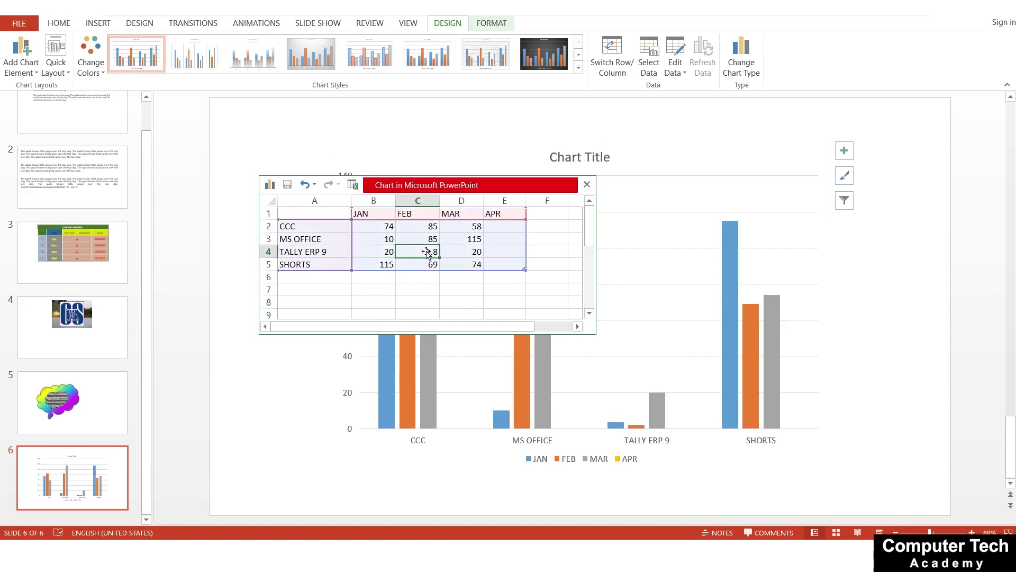
{"action": "type", "text": "5"}
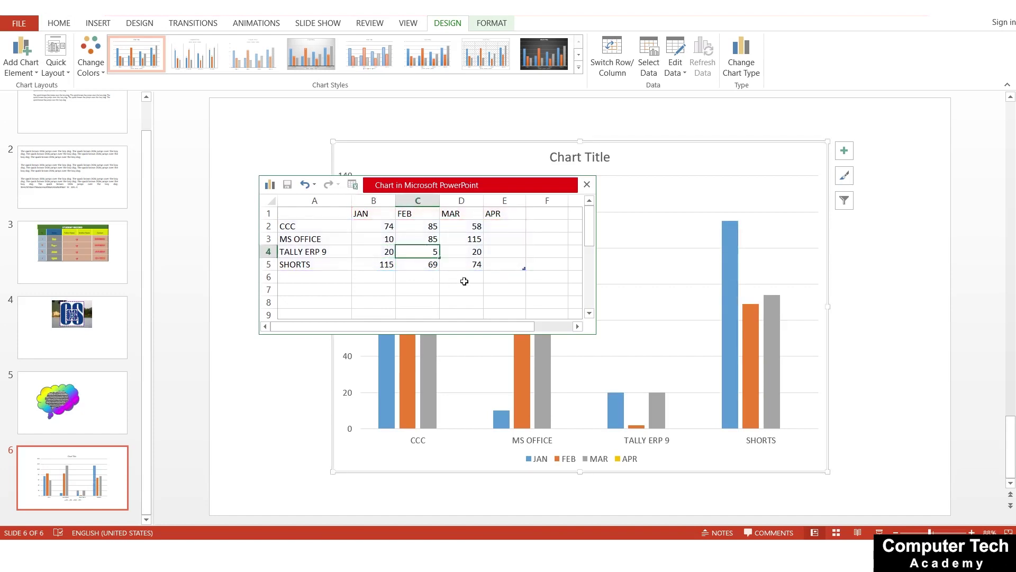
{"action": "left_click", "coordinate": [488, 291]}
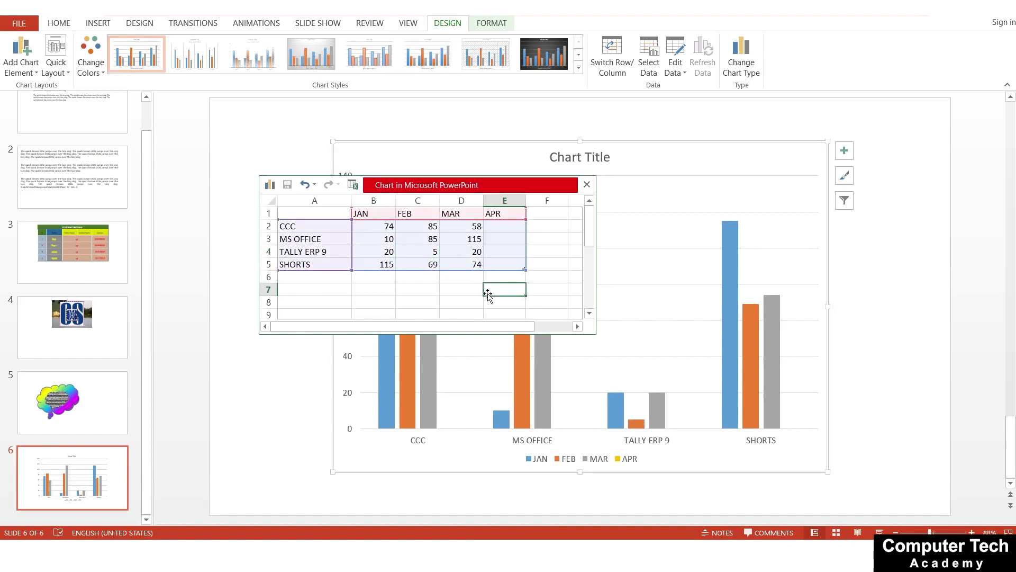
- Close the chart data sheet and reselect the chart on the slide
{"action": "left_click", "coordinate": [697, 246]}
{"action": "left_click", "coordinate": [874, 313]}
{"action": "left_click", "coordinate": [699, 275]}
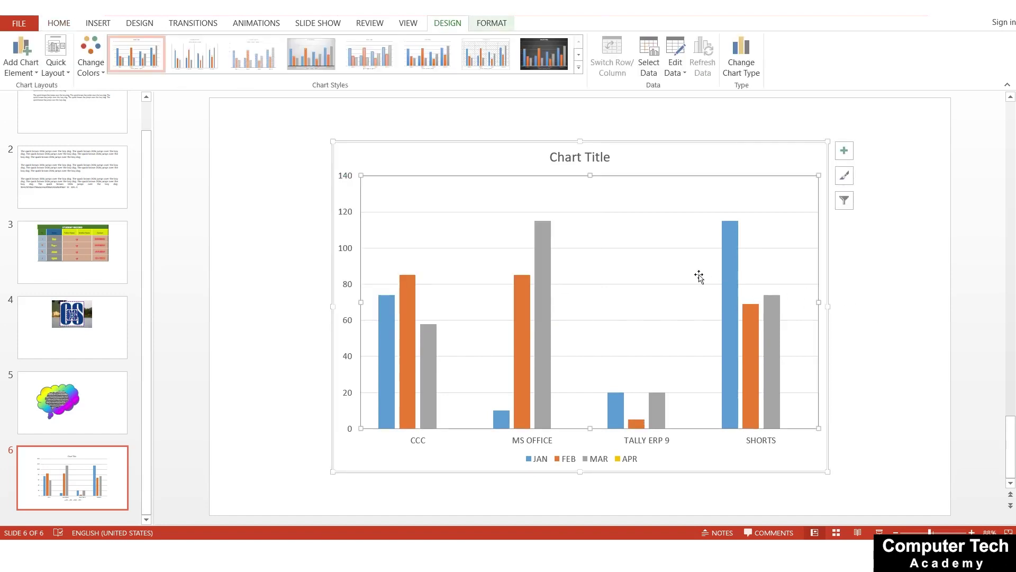
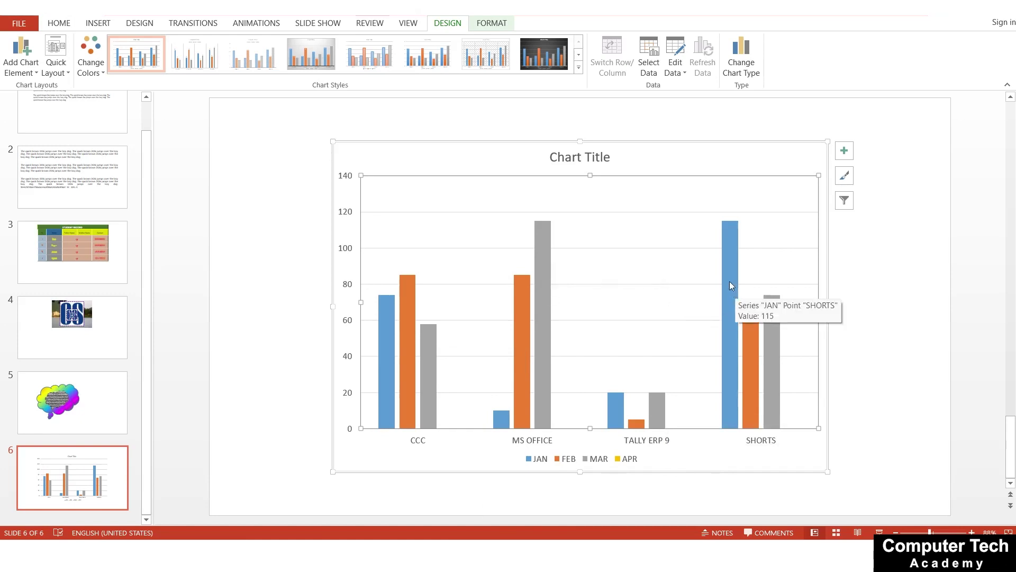
- Select the chart and its JAN series, browsing the Format and Design options
{"action": "left_click", "coordinate": [744, 170]}
{"action": "left_click", "coordinate": [730, 234]}
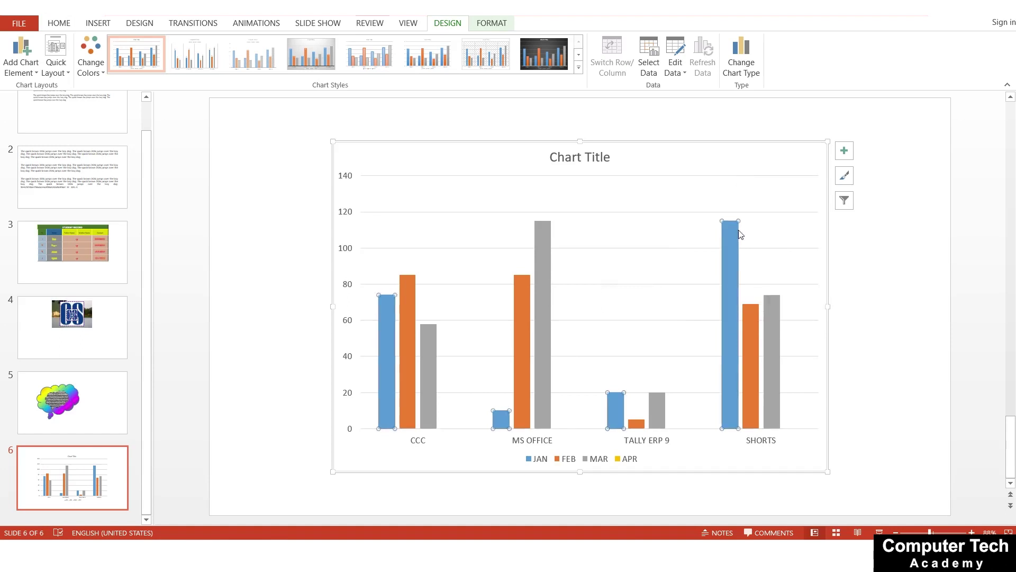
{"action": "left_click", "coordinate": [484, 25]}
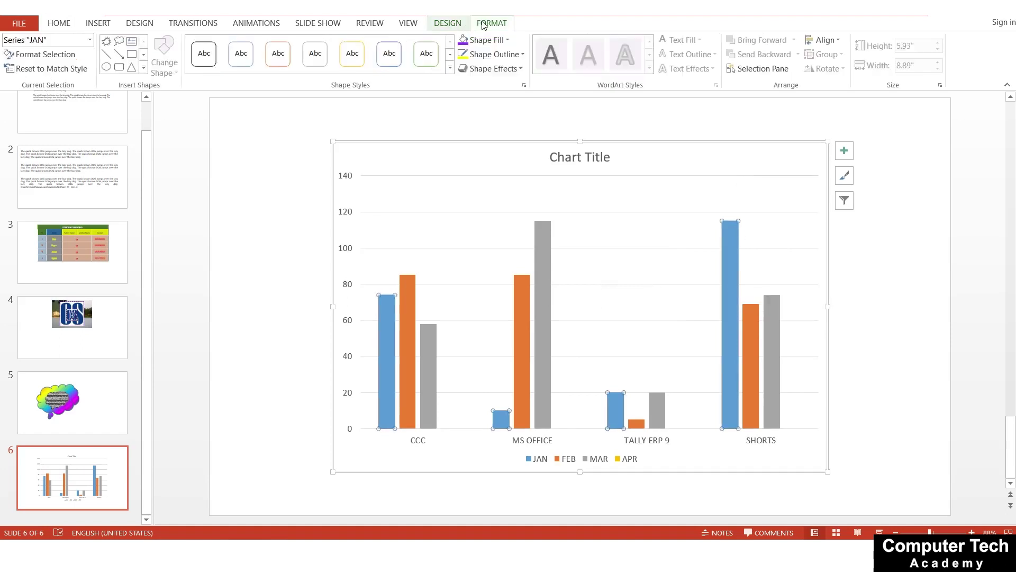
{"action": "left_click", "coordinate": [450, 25]}
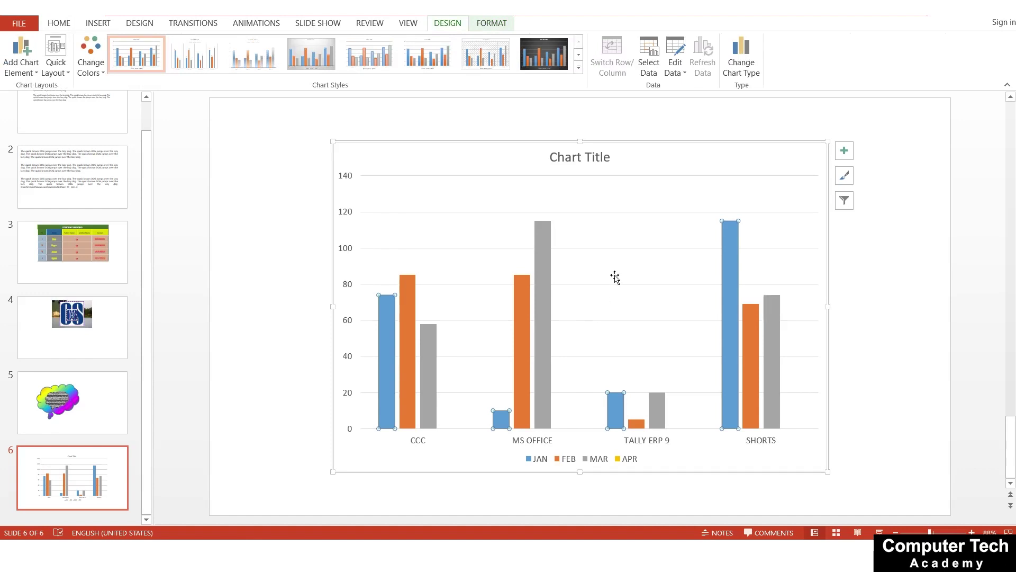
{"action": "left_click", "coordinate": [33, 73]}
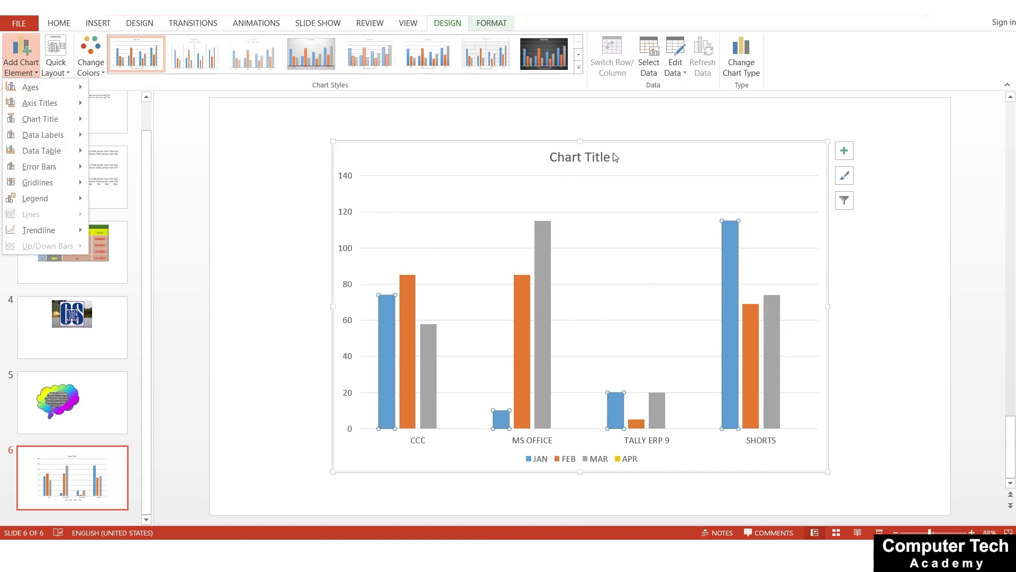
{"action": "left_click", "coordinate": [576, 160]}
- Replace the chart title with 'VIDEO RECORDING DATA'
{"action": "left_click", "coordinate": [577, 160]}
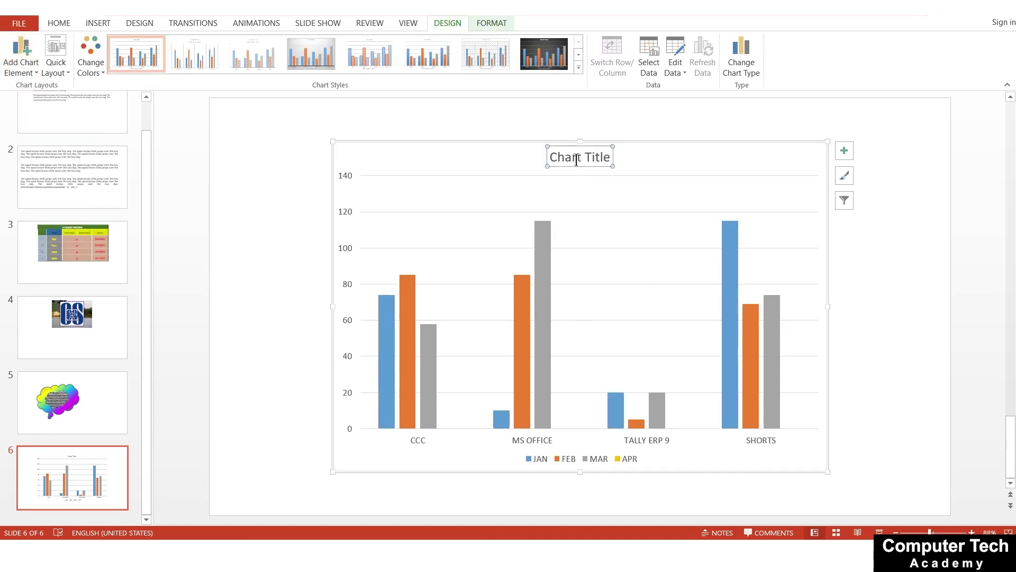
{"action": "type", "text": "VE"}
{"action": "key", "text": "BackSpace"}
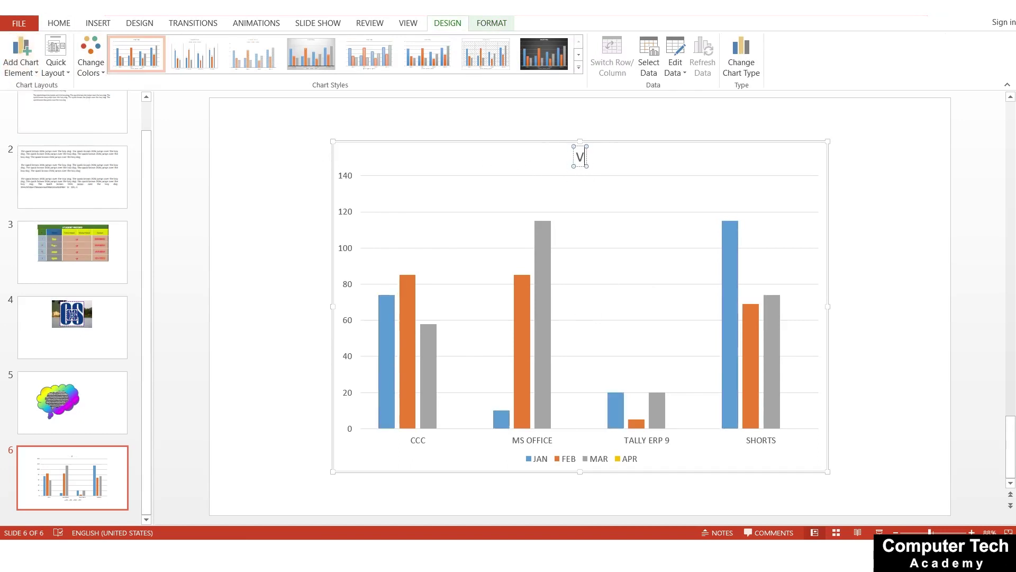
{"action": "type", "text": "IDEO REC"}
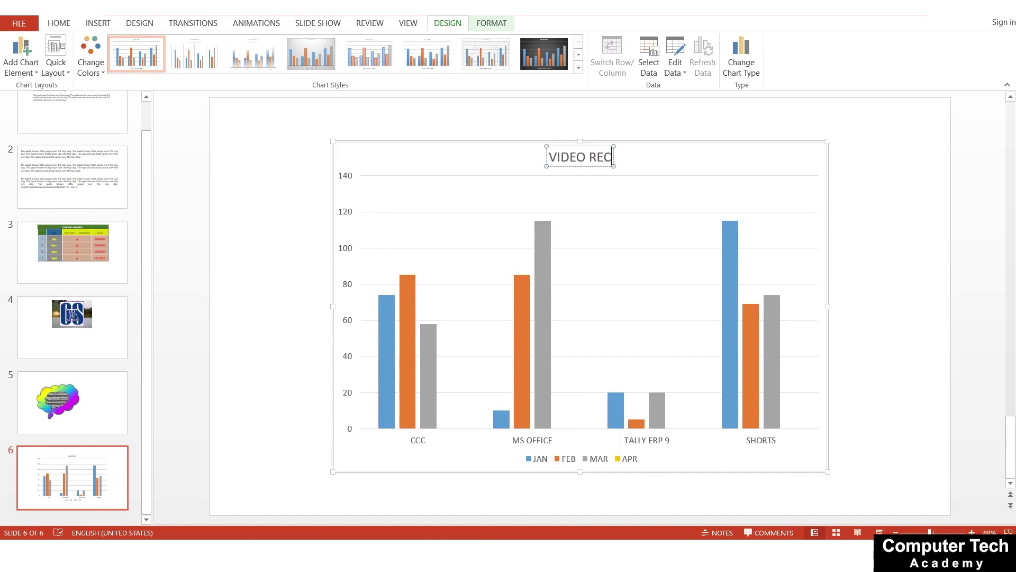
{"action": "type", "text": "ORDING"}
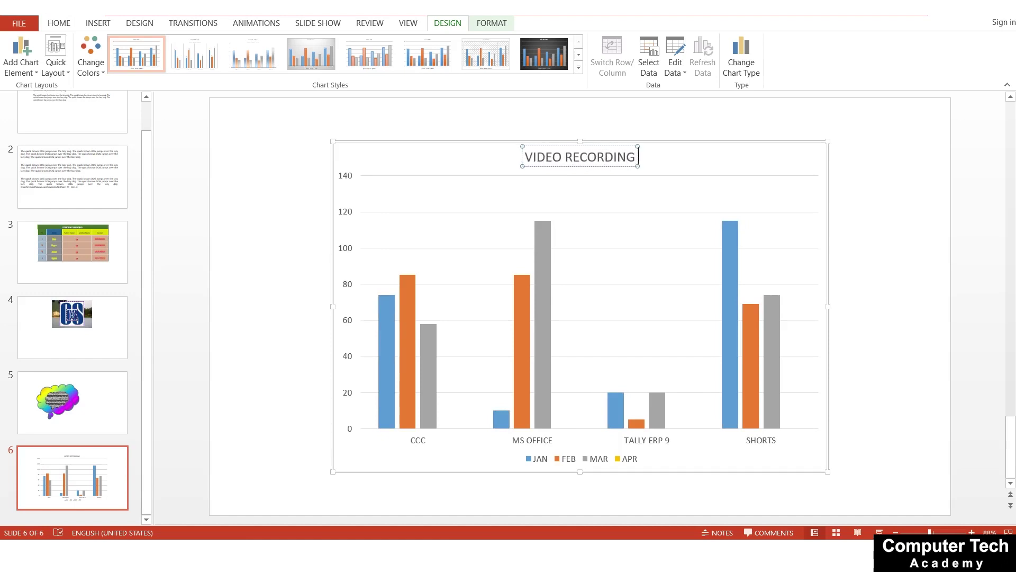
{"action": "type", "text": " DATA"}
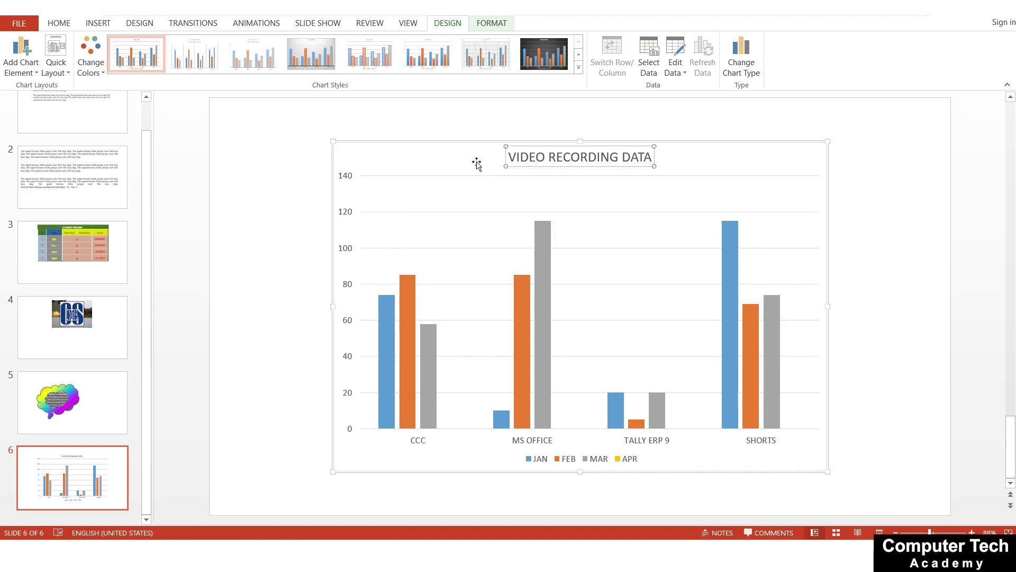
{"action": "left_click", "coordinate": [451, 152]}
{"action": "left_click", "coordinate": [37, 73]}
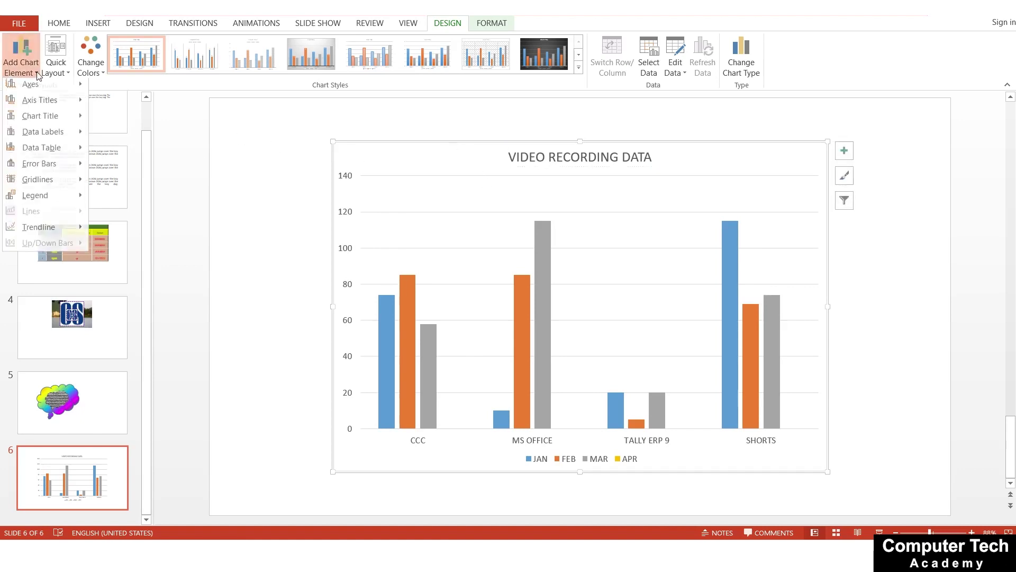
{"action": "mouse_move", "coordinate": [30, 87]}
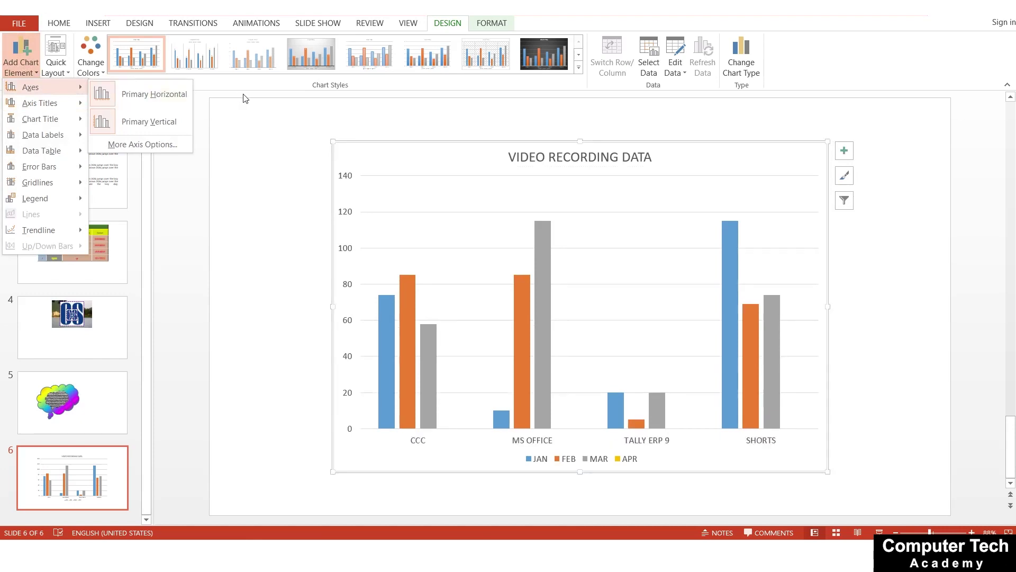
{"action": "left_click", "coordinate": [149, 105]}
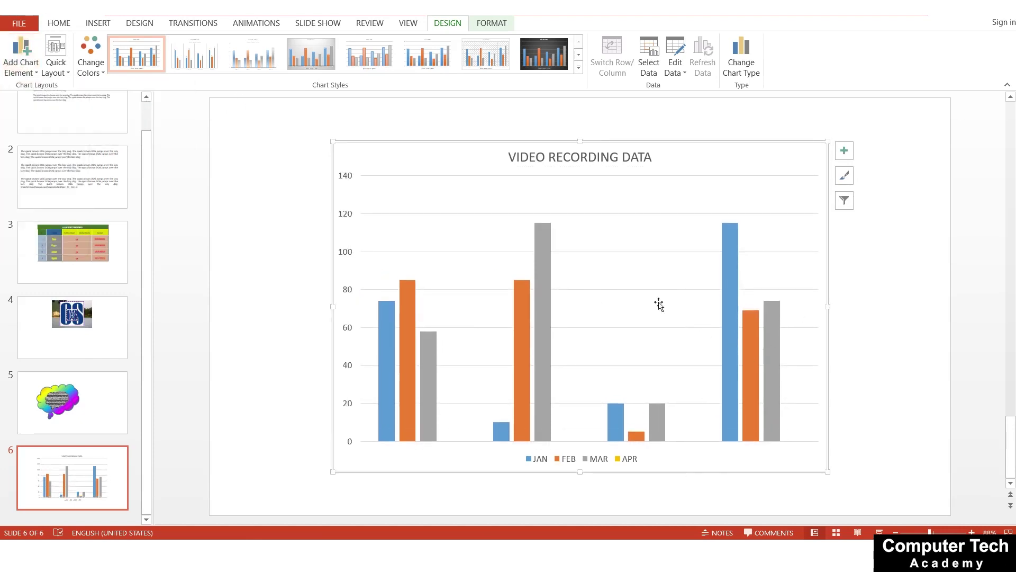
{"action": "left_click", "coordinate": [21, 62]}
{"action": "mouse_move", "coordinate": [30, 87]}
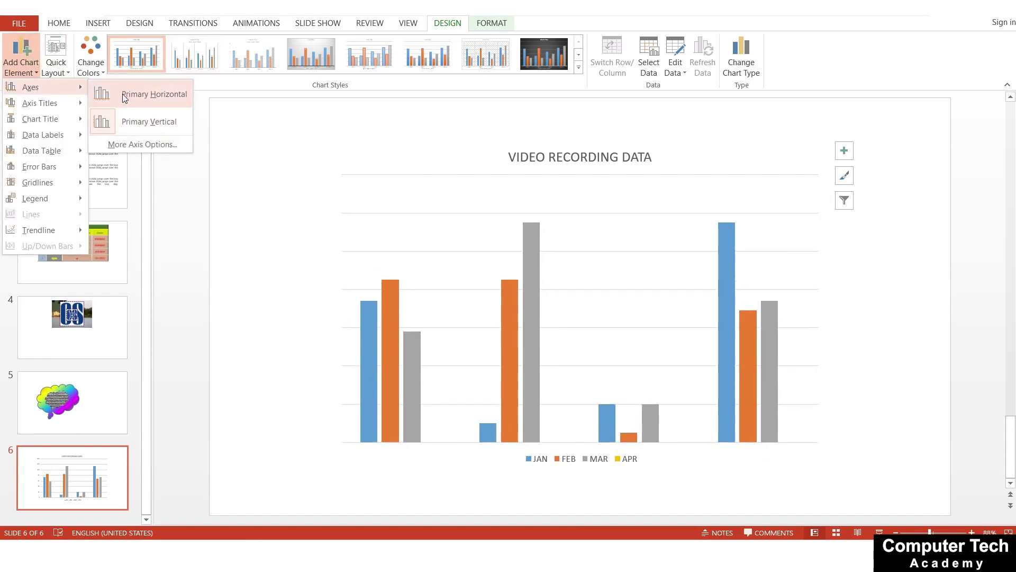
{"action": "left_click", "coordinate": [125, 79]}
{"action": "left_click", "coordinate": [21, 61]}
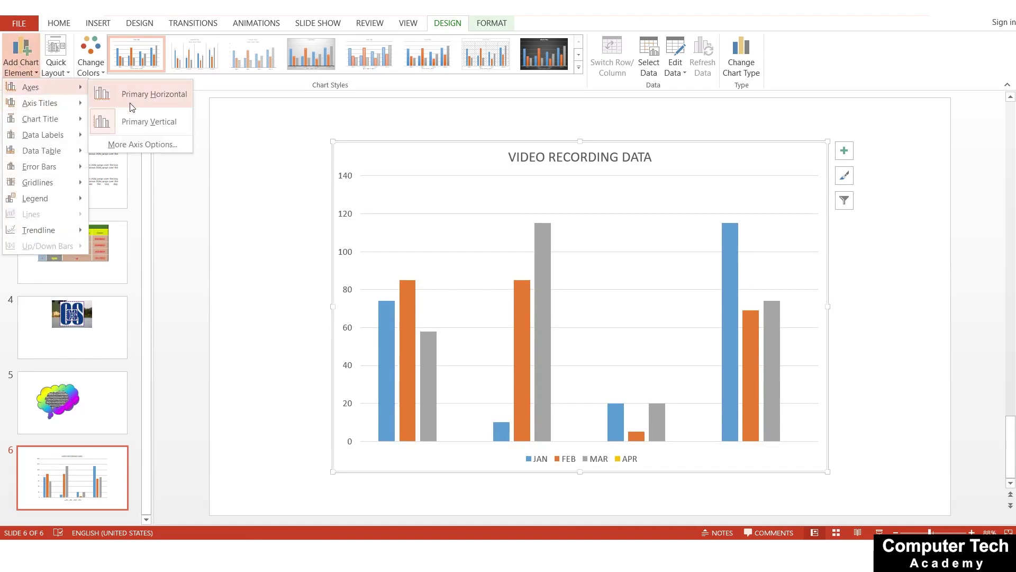
{"action": "left_click", "coordinate": [130, 101]}
{"action": "left_click", "coordinate": [22, 69]}
{"action": "mouse_move", "coordinate": [40, 103]}
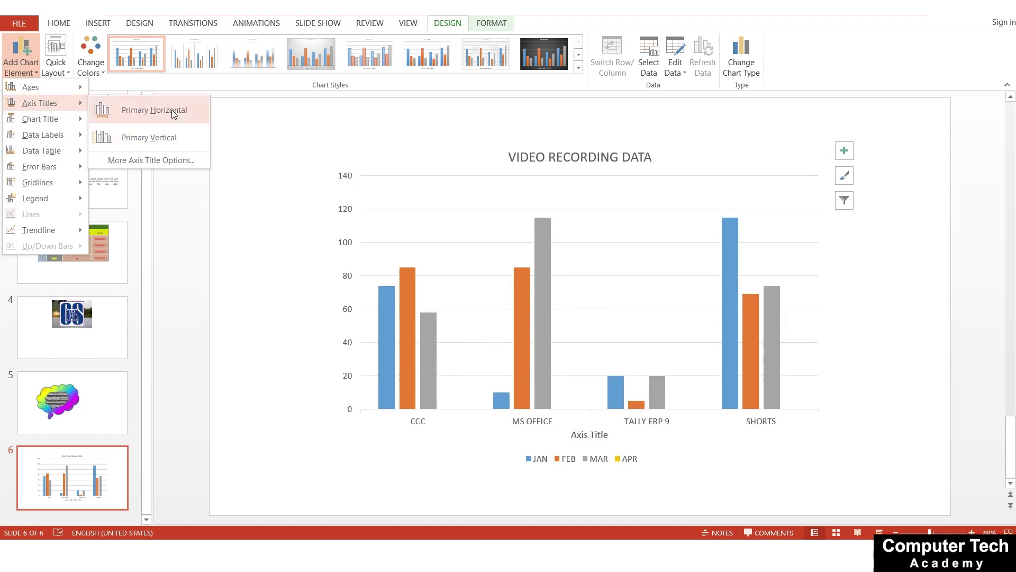
- Add a primary vertical axis title reading 'POWERPOINT'
{"action": "left_click", "coordinate": [147, 137]}
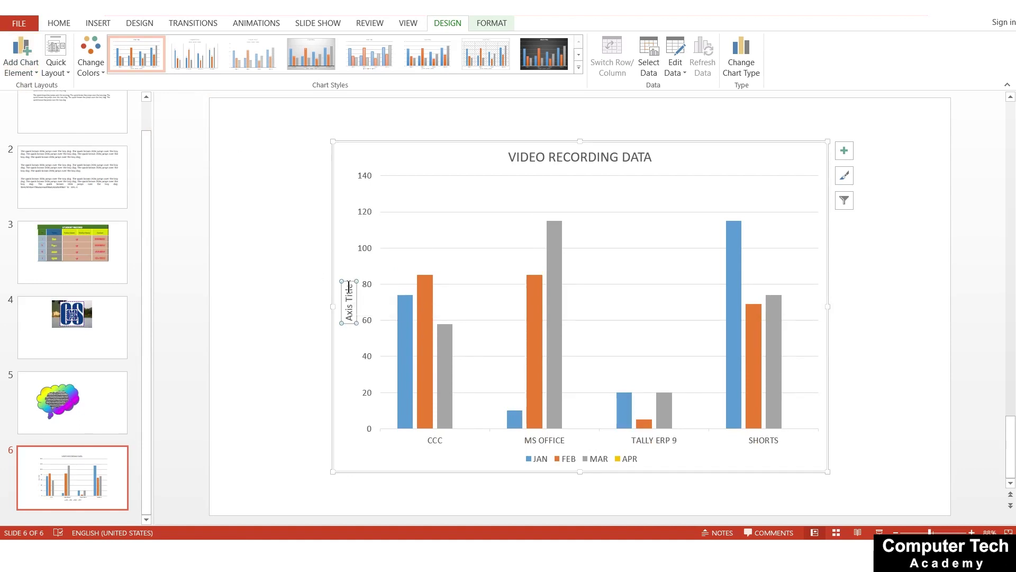
{"action": "left_click", "coordinate": [349, 287]}
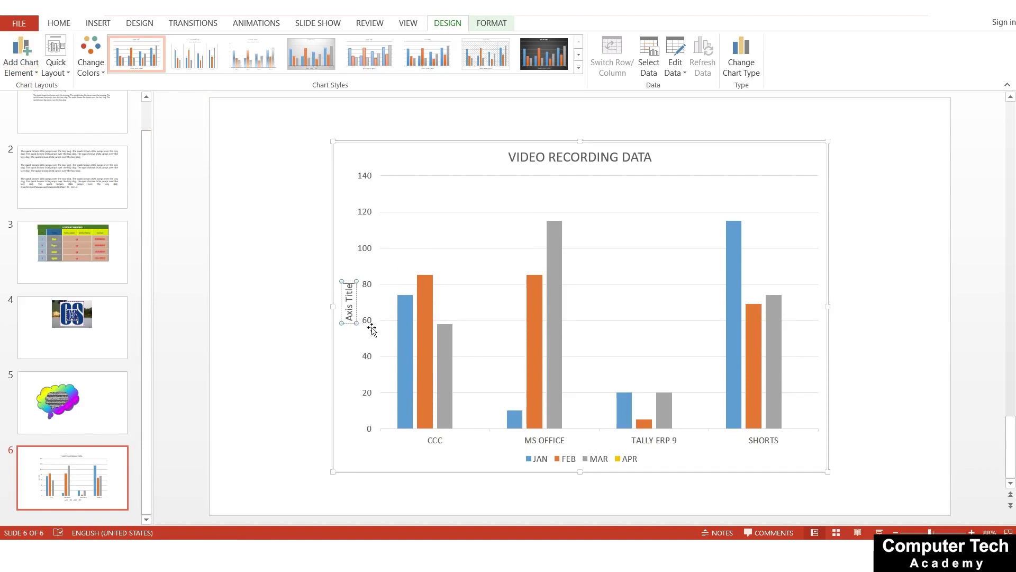
{"action": "key", "text": "BackSpace"}
{"action": "key", "text": "BackSpace"}
{"action": "key", "text": "BackSpace"}
{"action": "key", "text": "BackSpace"}
{"action": "key", "text": "BackSpace"}
{"action": "key", "text": "BackSpace"}
{"action": "key", "text": "BackSpace"}
{"action": "key", "text": "BackSpace"}
{"action": "key", "text": "BackSpace"}
{"action": "key", "text": "BackSpace"}
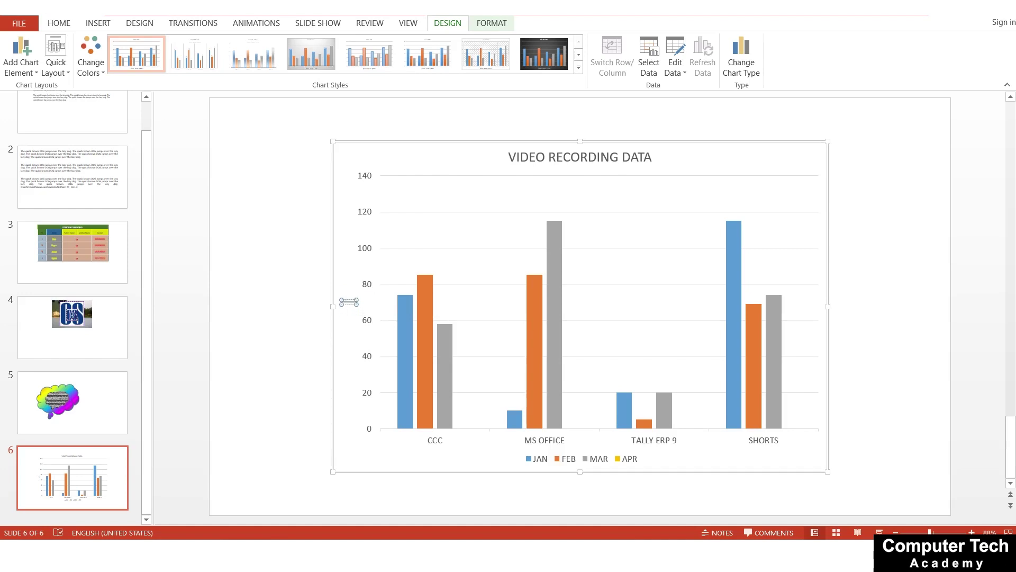
{"action": "type", "text": "P"}
{"action": "type", "text": "OWERPOI"}
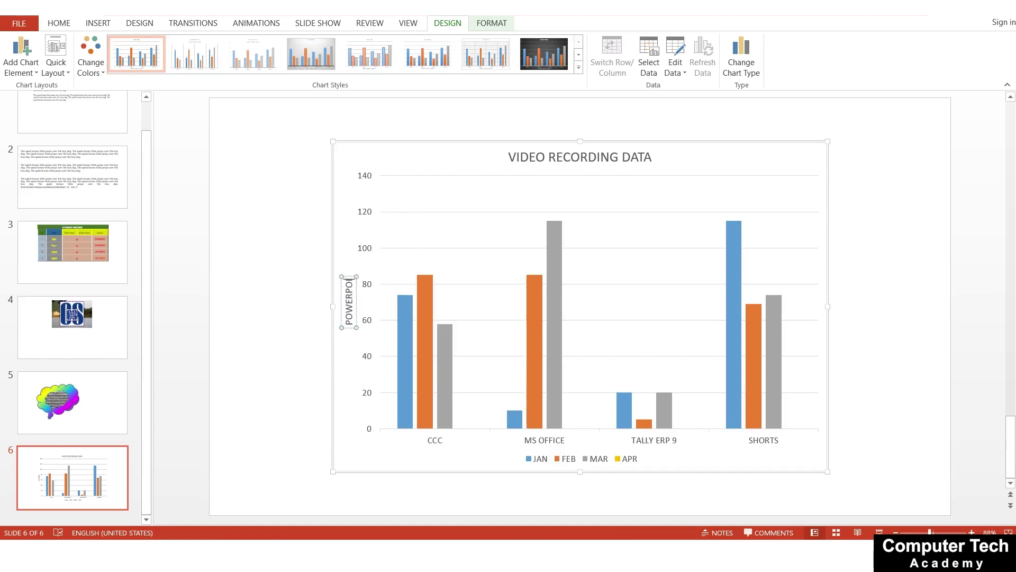
{"action": "type", "text": "NT"}
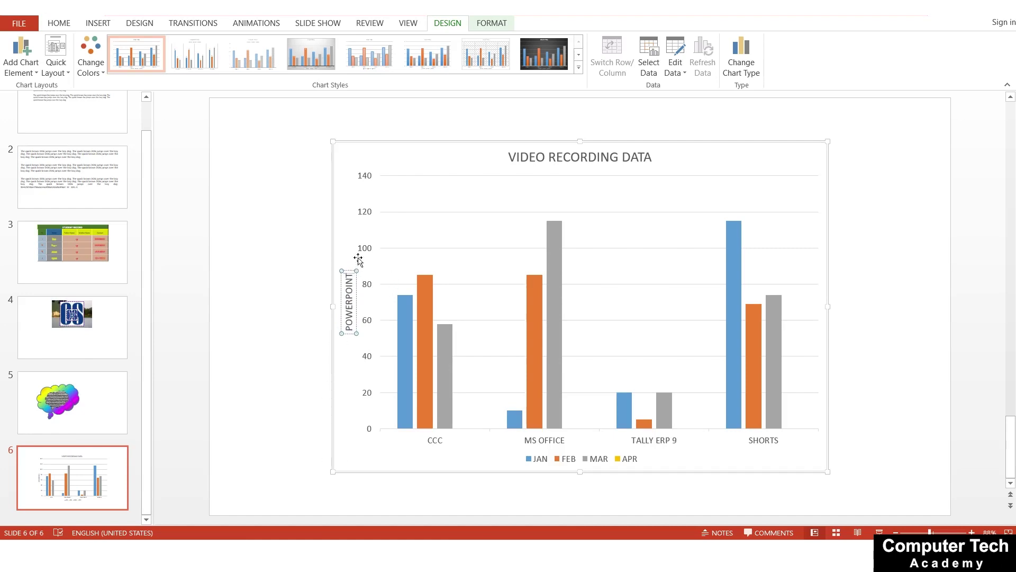
{"action": "left_click", "coordinate": [351, 235]}
{"action": "left_click", "coordinate": [19, 71]}
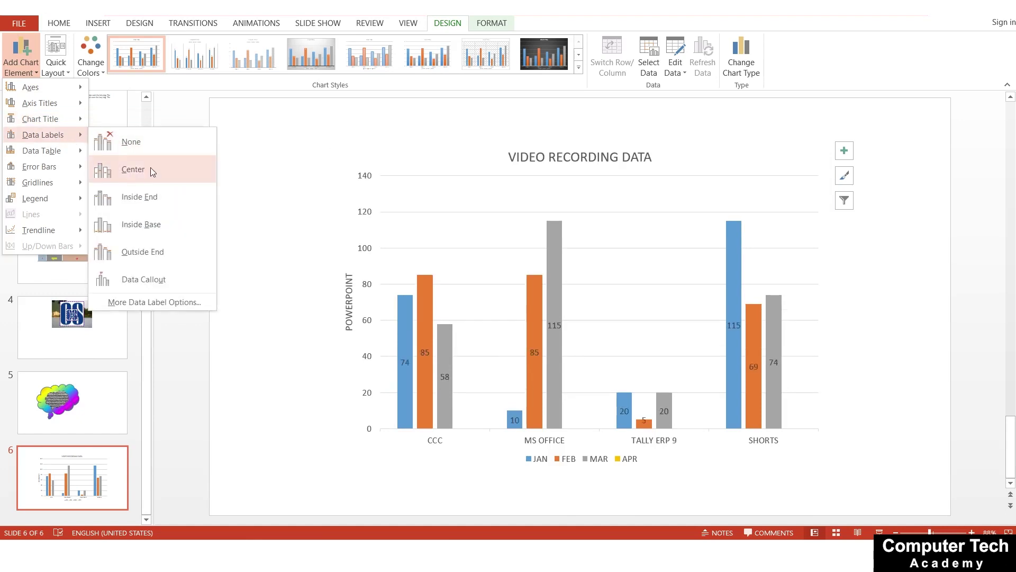
{"action": "mouse_move", "coordinate": [43, 135]}
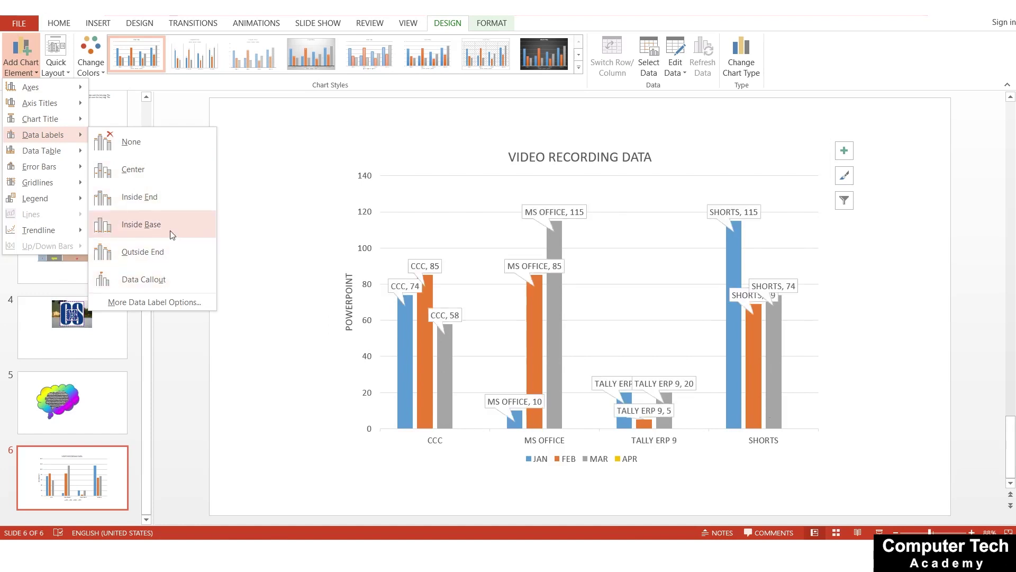
- Add Outside End data labels showing each column's value
{"action": "left_click", "coordinate": [165, 249]}
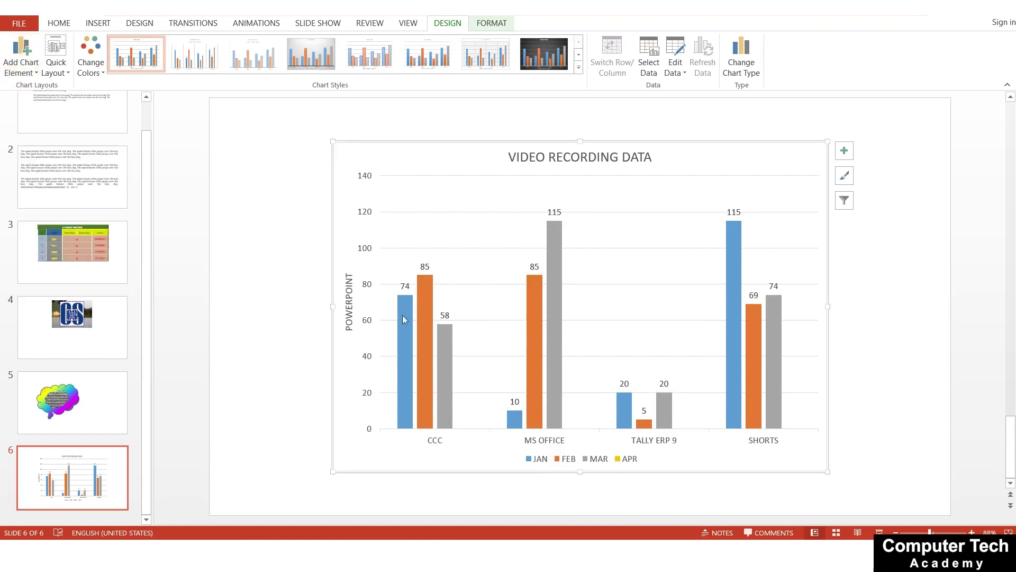
{"action": "left_click", "coordinate": [31, 74]}
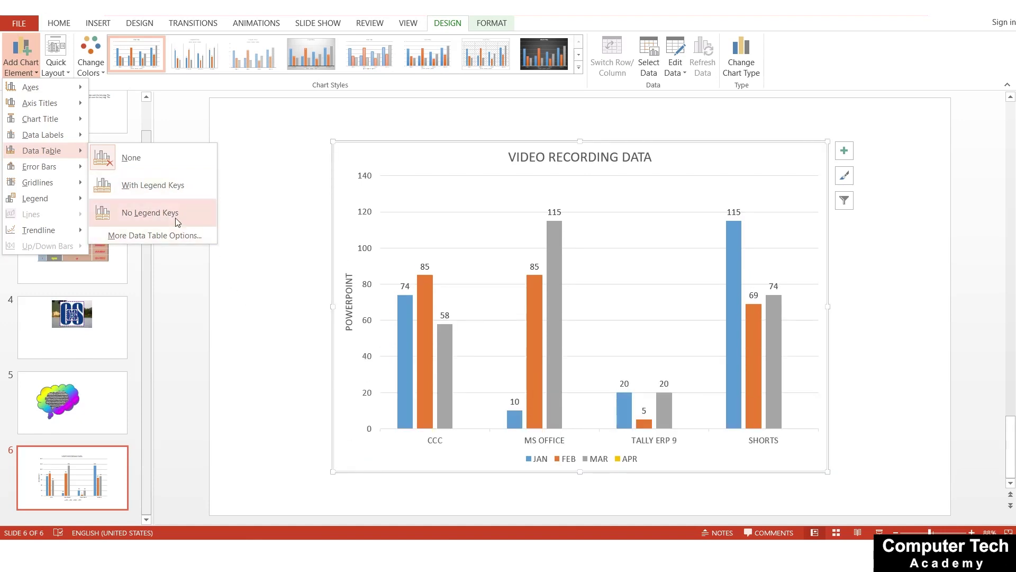
- Add a data table with legend keys beneath the chart's columns
{"action": "left_click", "coordinate": [176, 193]}
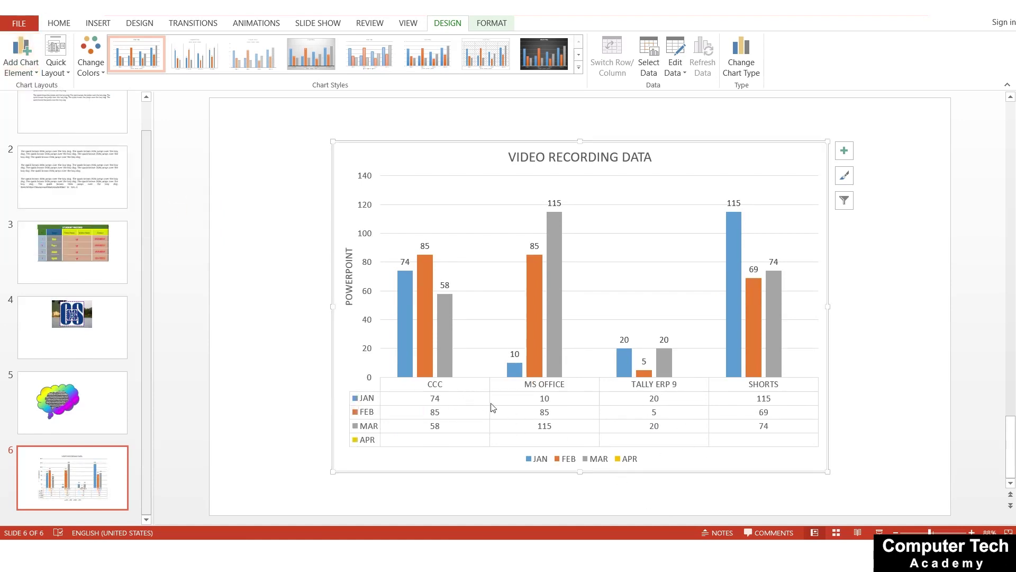
{"action": "left_click", "coordinate": [26, 72]}
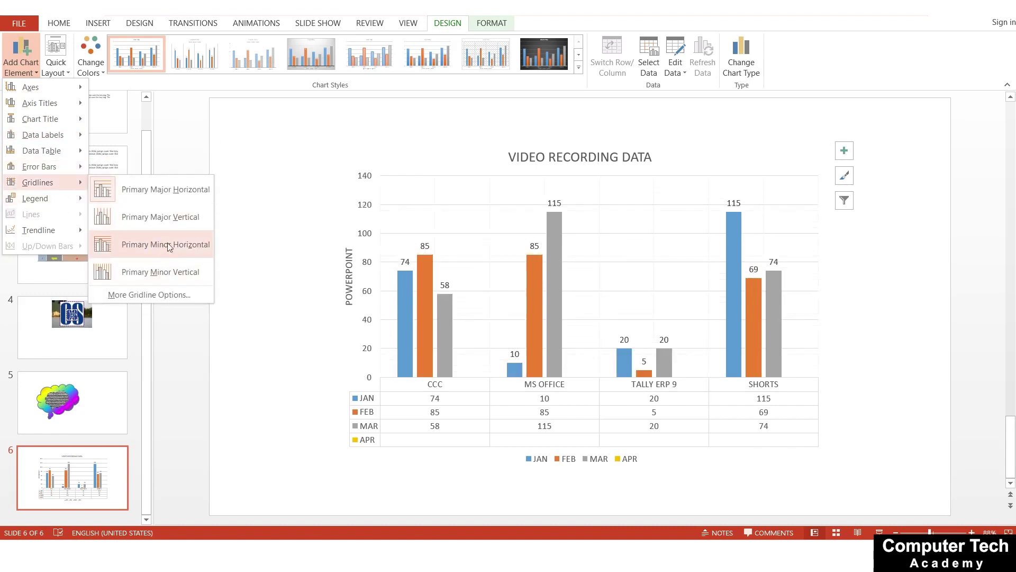
{"action": "mouse_move", "coordinate": [35, 198]}
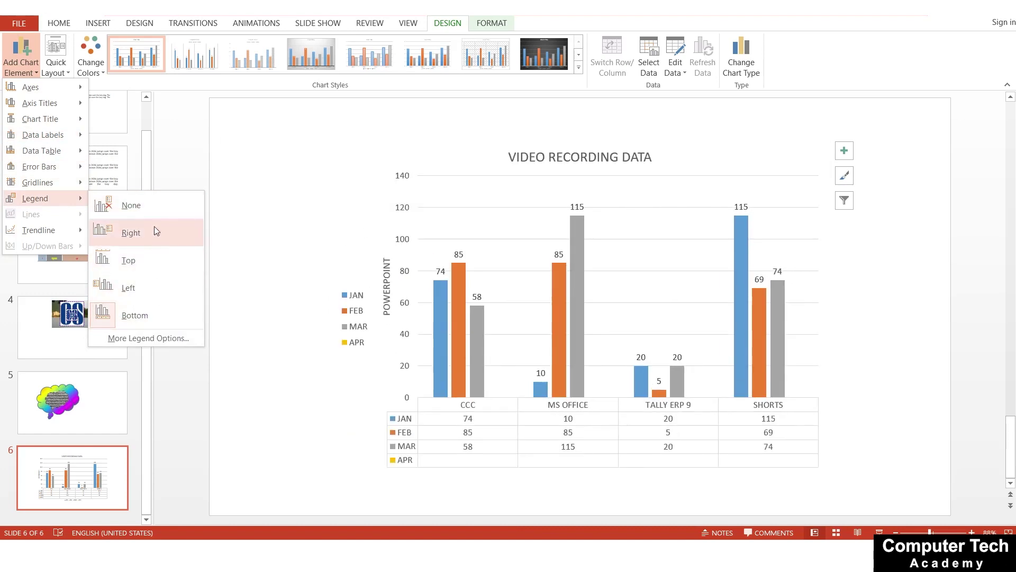
{"action": "left_click", "coordinate": [275, 191]}
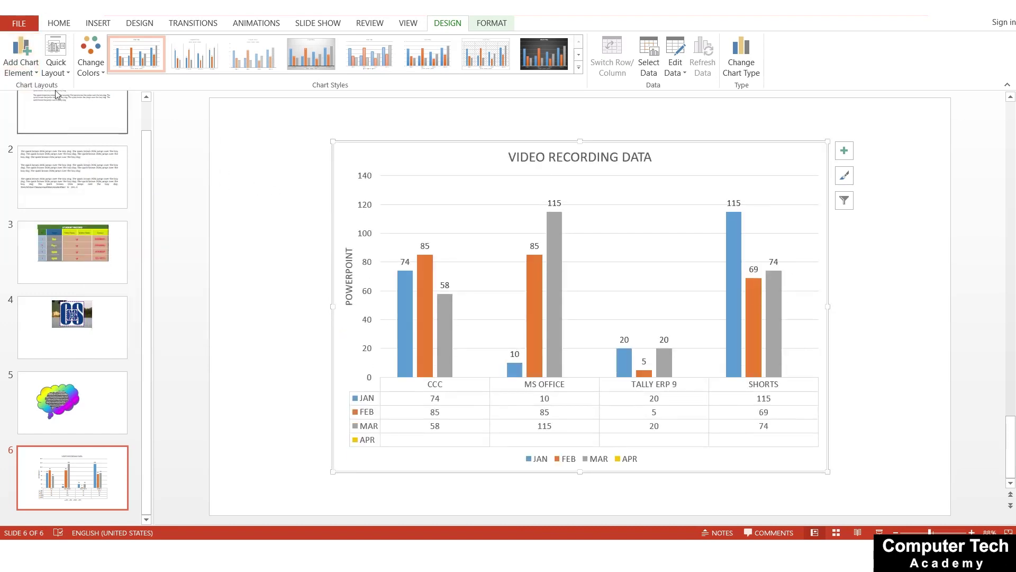
{"action": "left_click", "coordinate": [66, 68]}
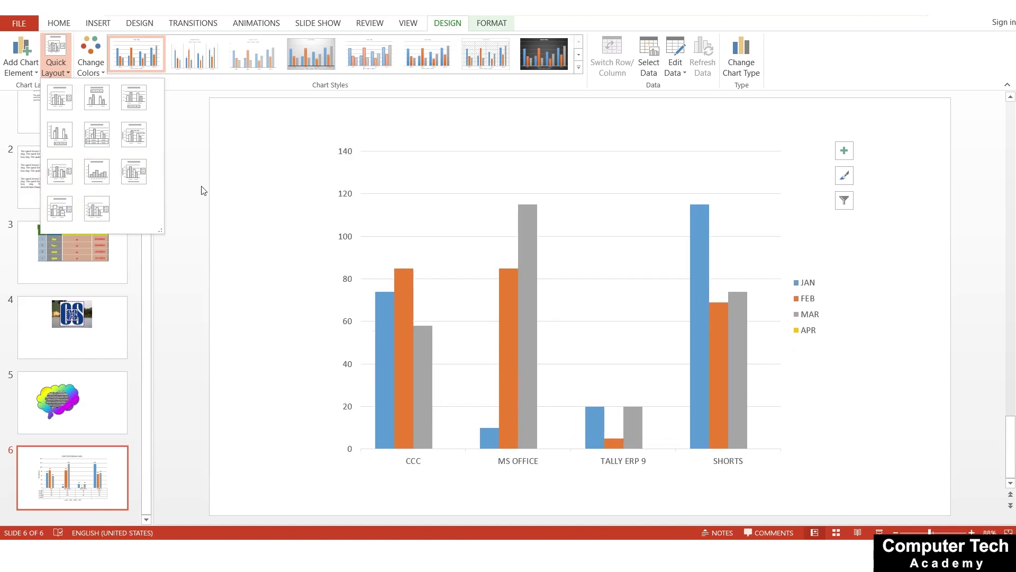
- Apply the blue-and-grey Colorful colour palette to the chart
{"action": "left_click", "coordinate": [188, 168]}
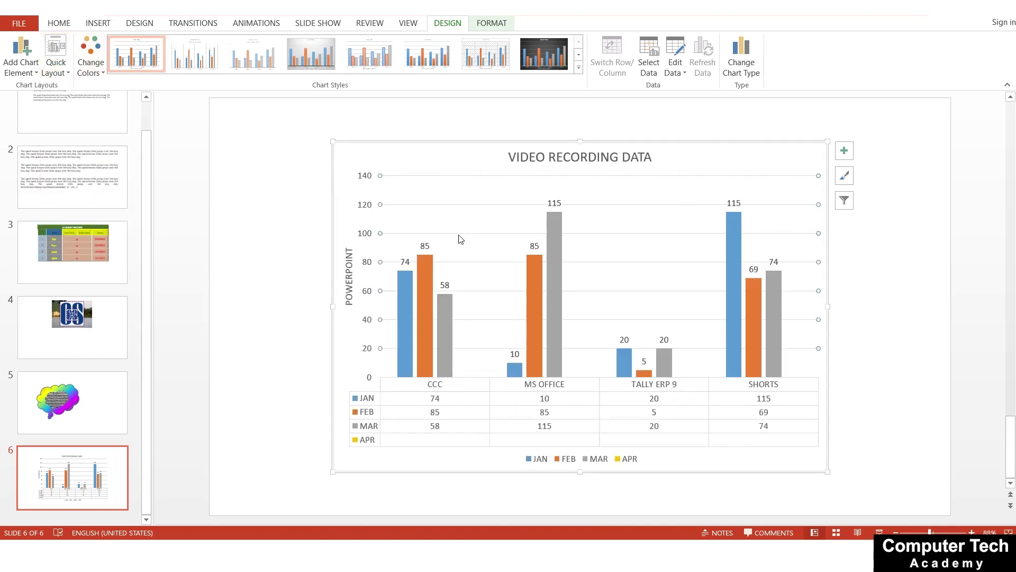
{"action": "left_click", "coordinate": [90, 56]}
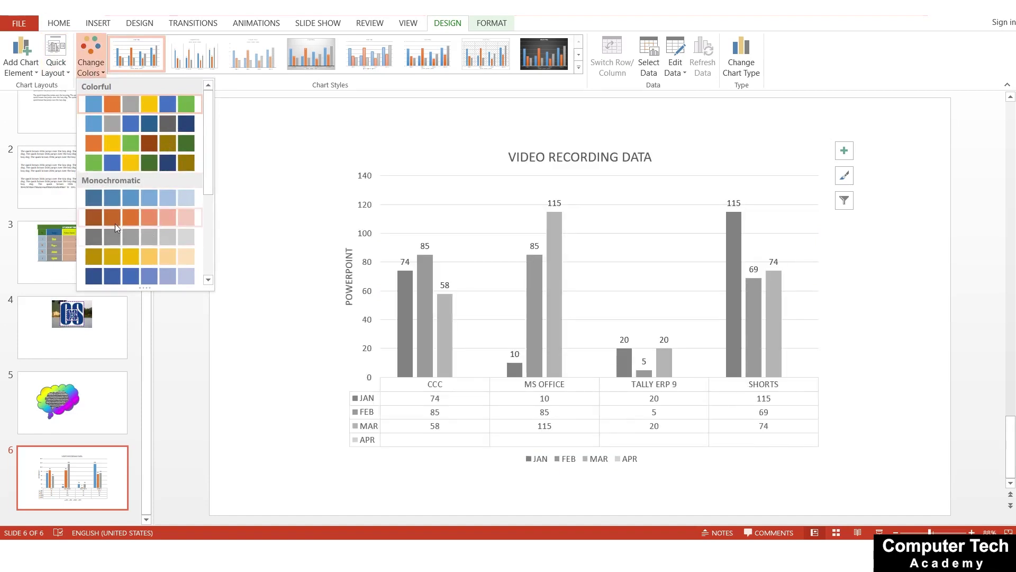
{"action": "left_click", "coordinate": [152, 127]}
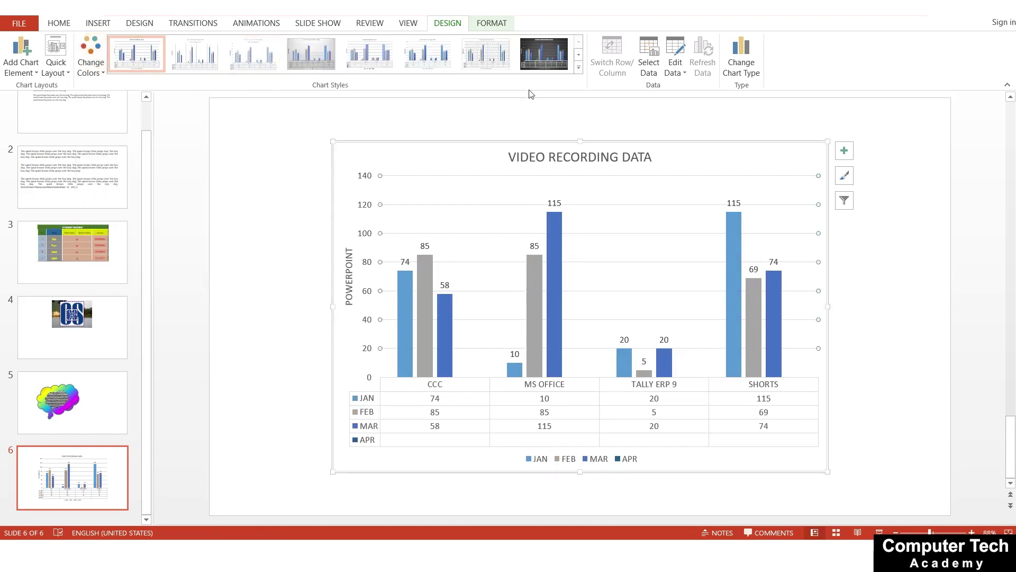
{"action": "left_click", "coordinate": [579, 67]}
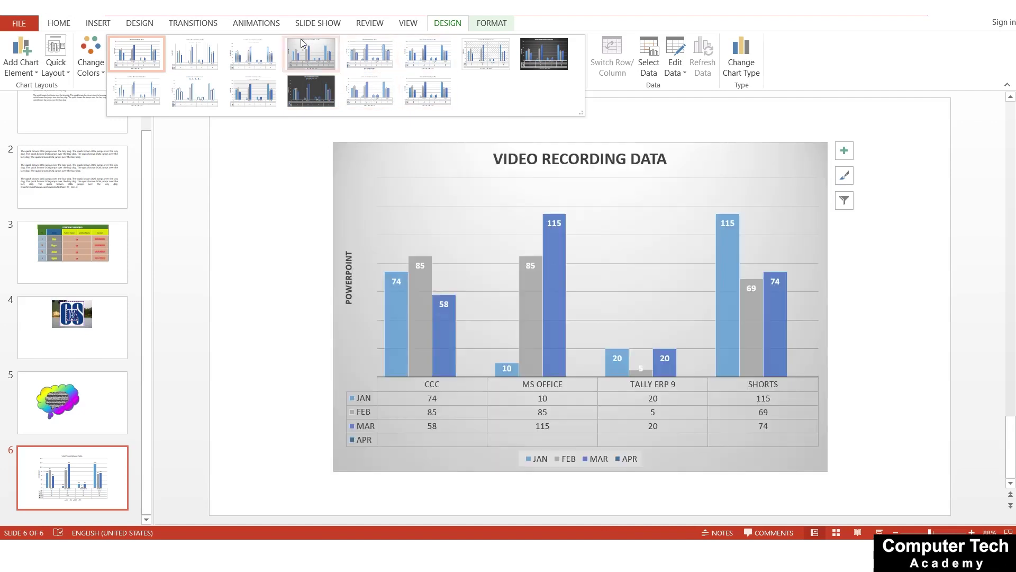
- Apply chart Style 3, giving the columns striped fills and a bold grey title
{"action": "left_click", "coordinate": [241, 62]}
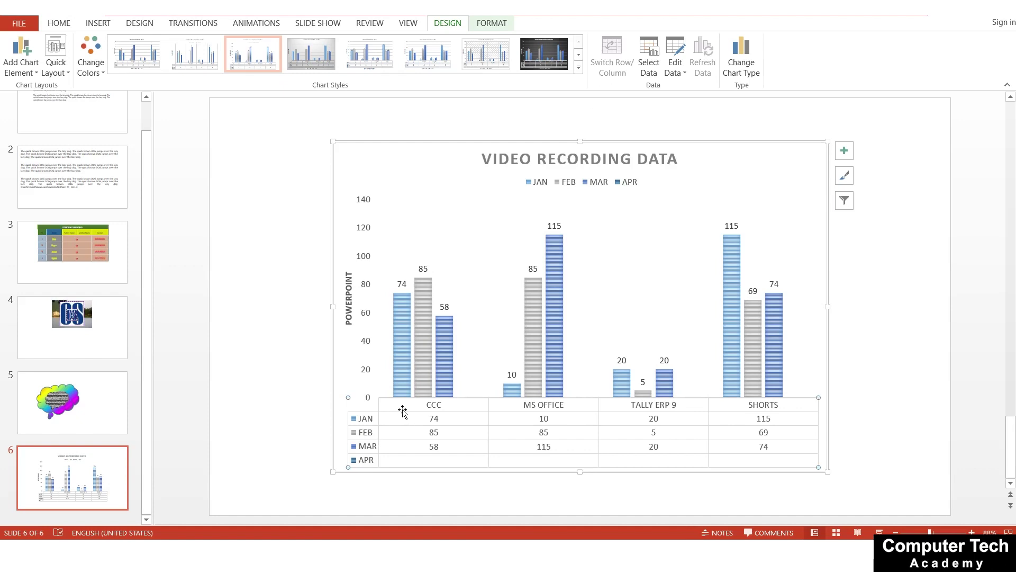
{"action": "left_click", "coordinate": [425, 335]}
{"action": "left_click", "coordinate": [388, 324]}
{"action": "left_click", "coordinate": [731, 318]}
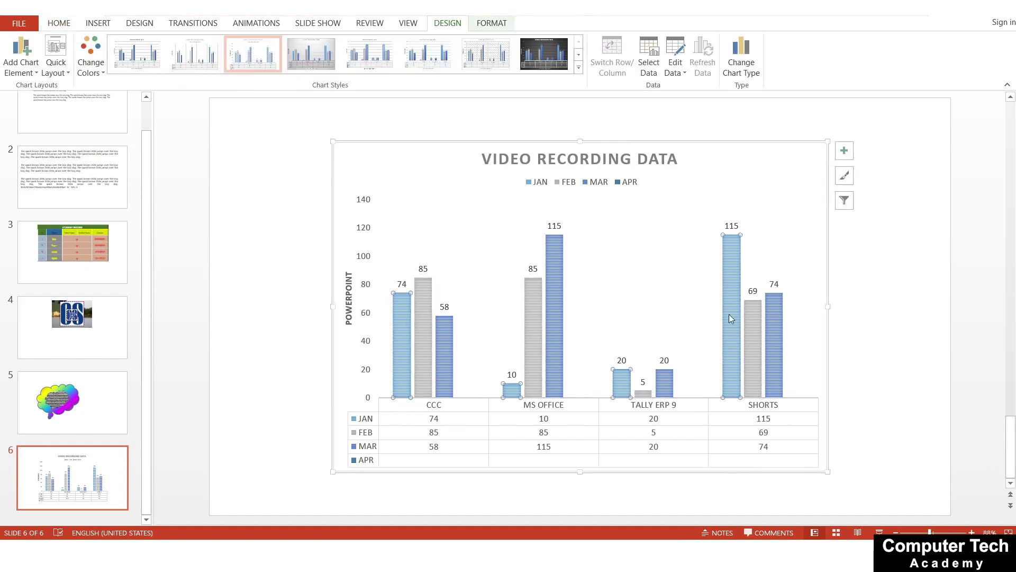
{"action": "left_click", "coordinate": [647, 180]}
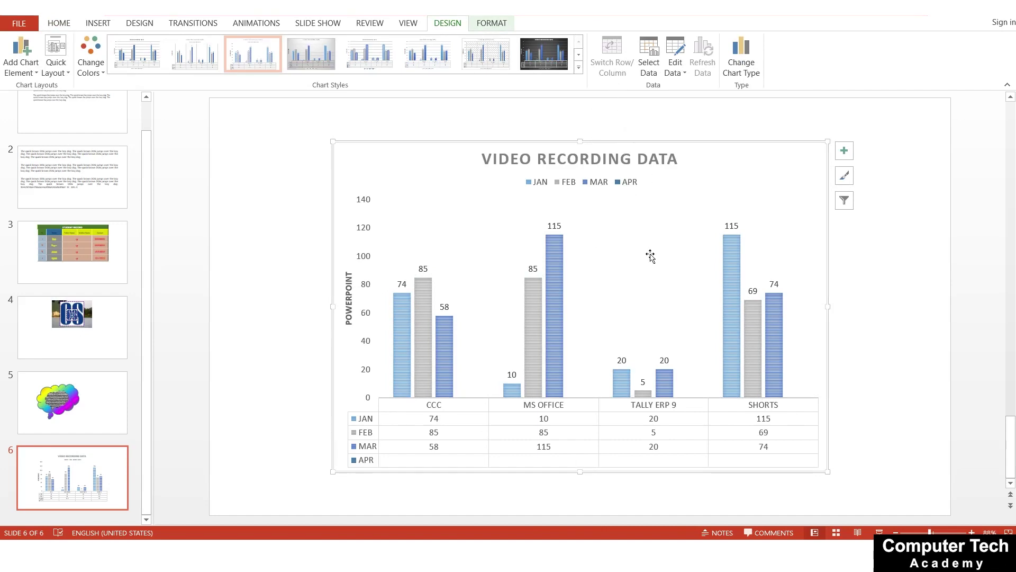
- Change the chart data range to A1:D5 so the APR series is dropped
{"action": "left_click", "coordinate": [649, 65]}
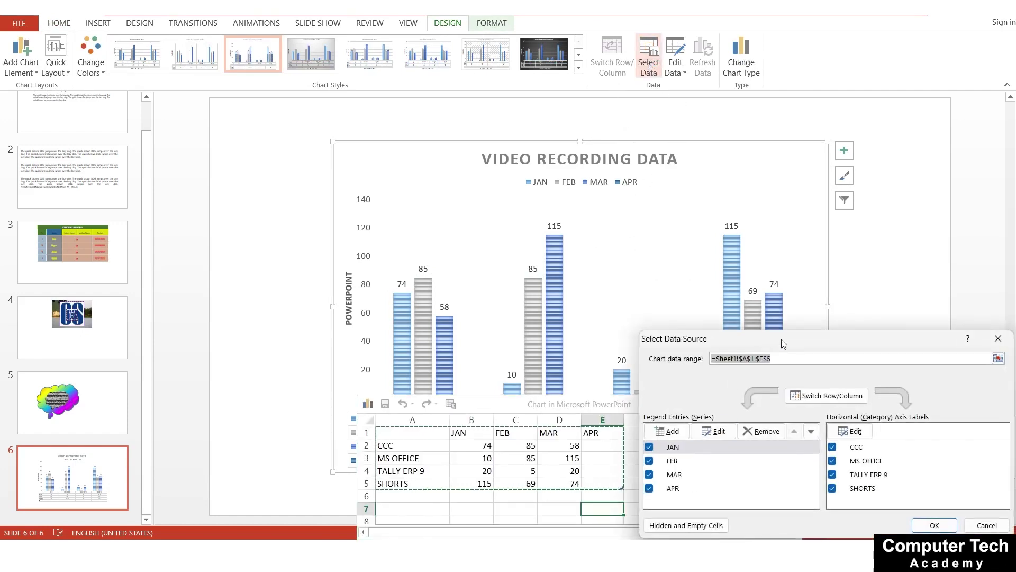
{"action": "mouse_move", "coordinate": [784, 344]}
{"action": "left_mouse_down"}
{"action": "mouse_move", "coordinate": [386, 186]}
{"action": "mouse_move", "coordinate": [237, 144]}
{"action": "left_mouse_up"}
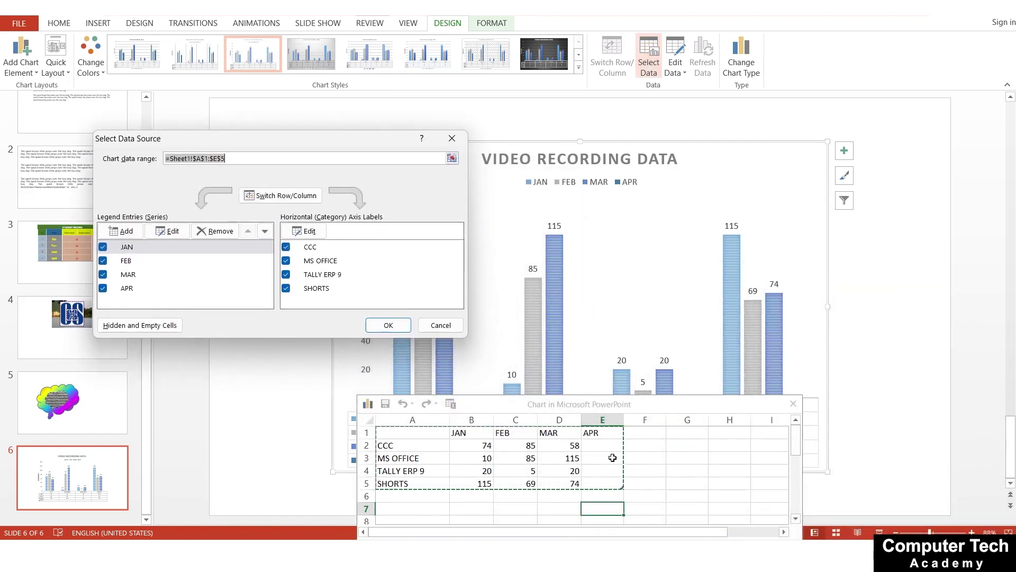
{"action": "left_click", "coordinate": [598, 446]}
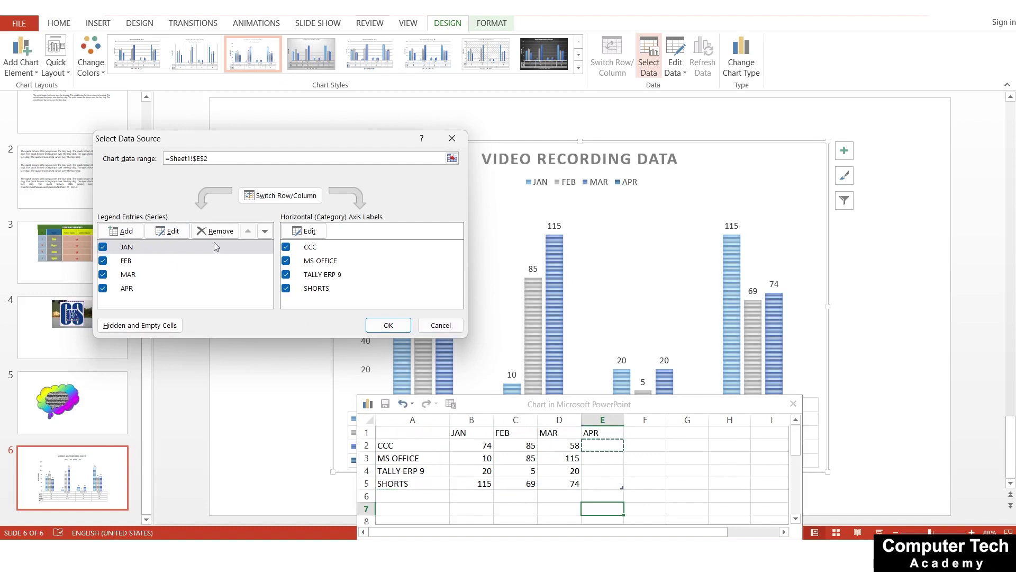
{"action": "left_click", "coordinate": [218, 160]}
{"action": "key", "text": "ctrl+a"}
{"action": "key", "text": "BackSpace"}
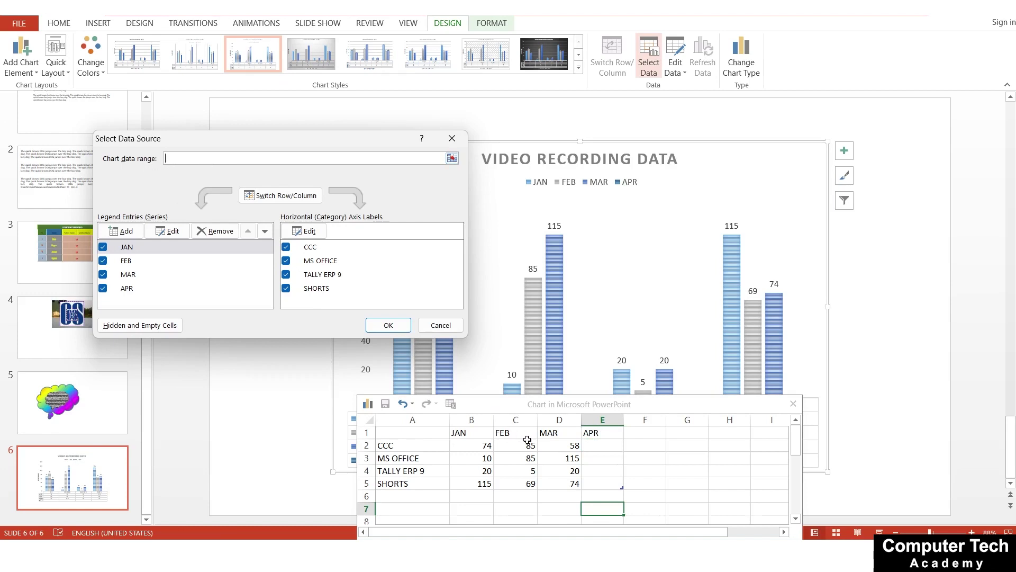
{"action": "left_click_drag", "start_coordinate": [421, 435], "coordinate": [555, 488]}
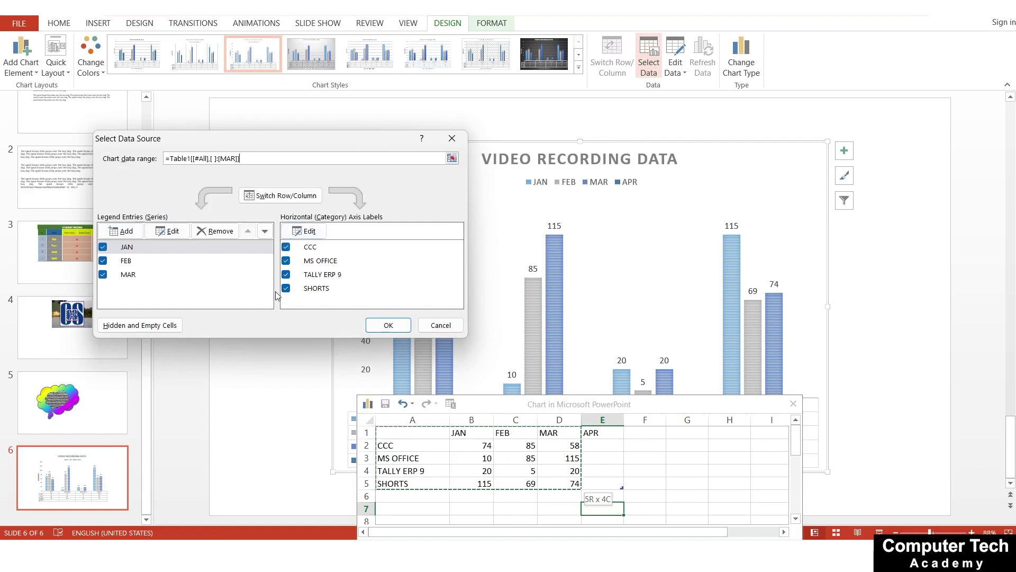
{"action": "left_click", "coordinate": [287, 247]}
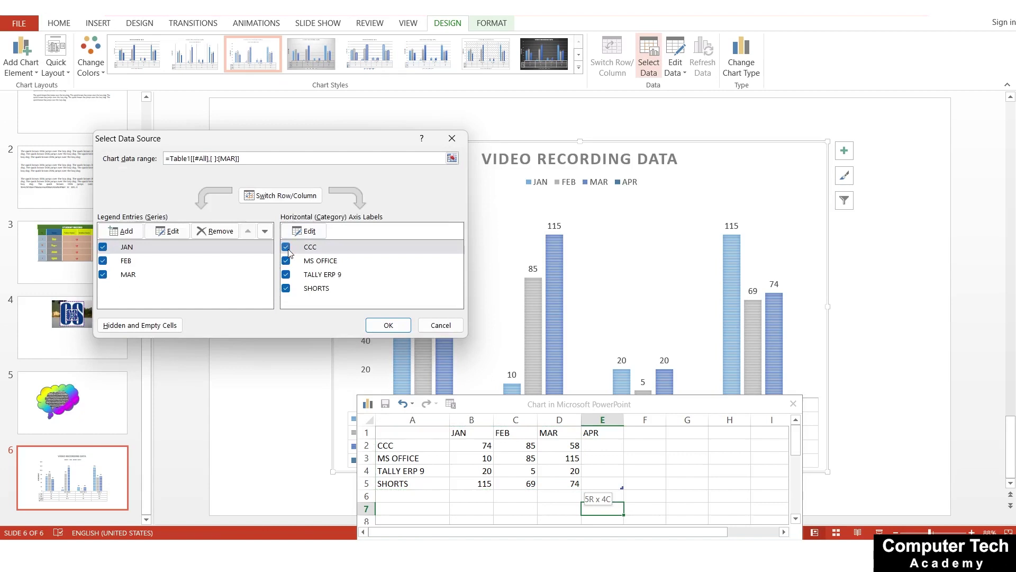
{"action": "left_click", "coordinate": [400, 325]}
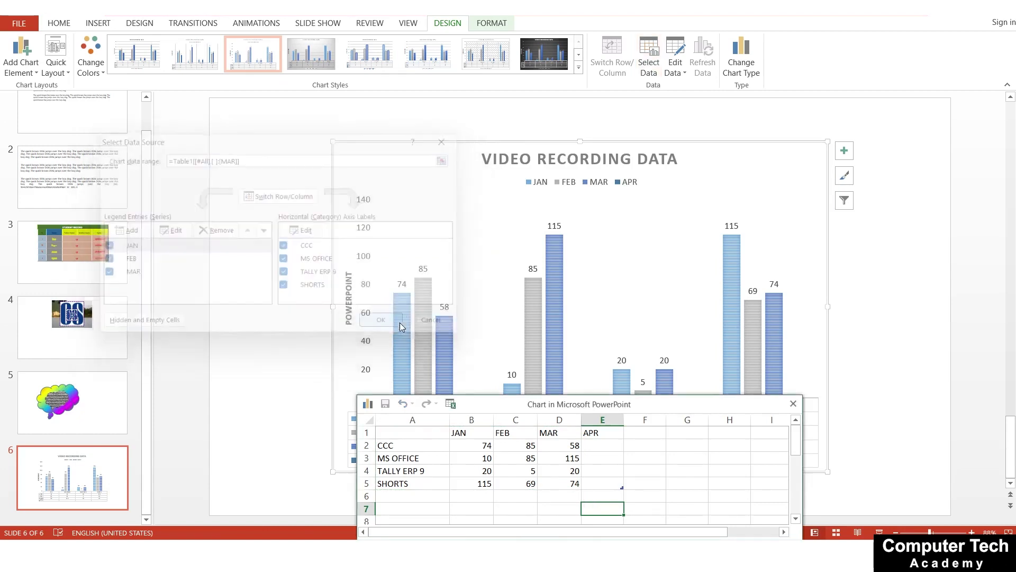
{"action": "left_click", "coordinate": [793, 404]}
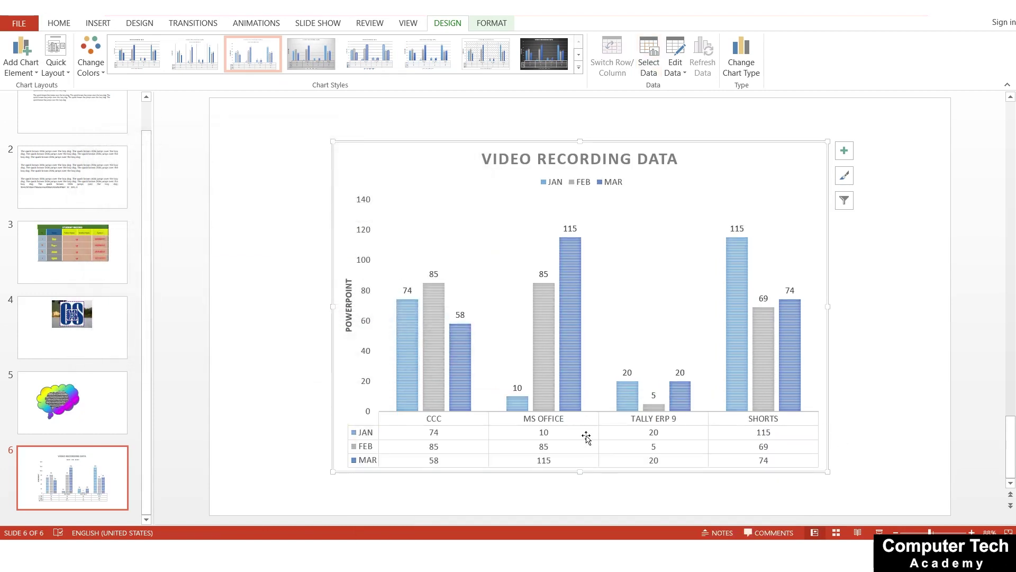
{"action": "left_click", "coordinate": [780, 508]}
- Open the chart's data sheet and move it above the chart
{"action": "left_click", "coordinate": [379, 454]}
{"action": "left_click", "coordinate": [678, 55]}
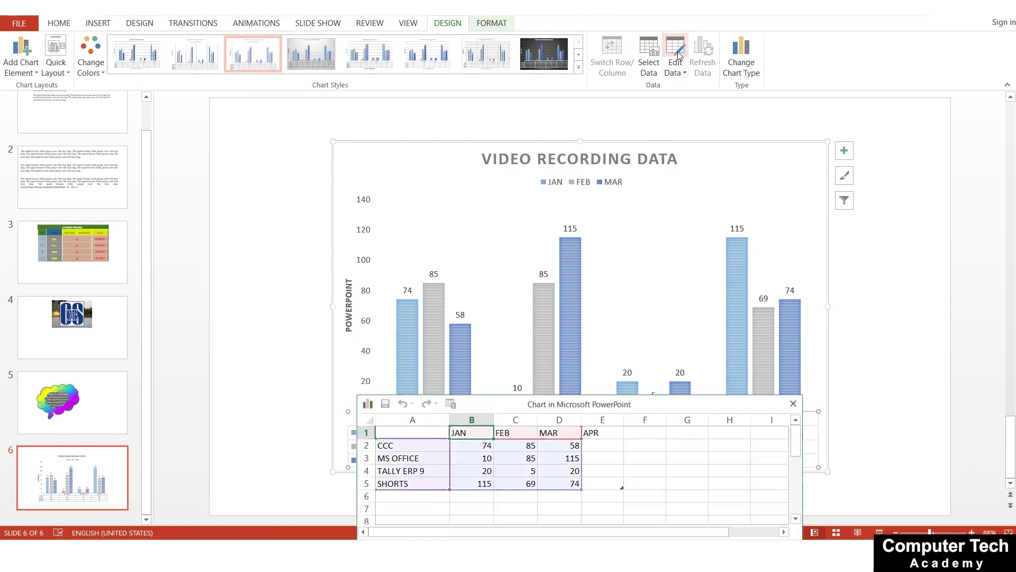
{"action": "left_click", "coordinate": [717, 525]}
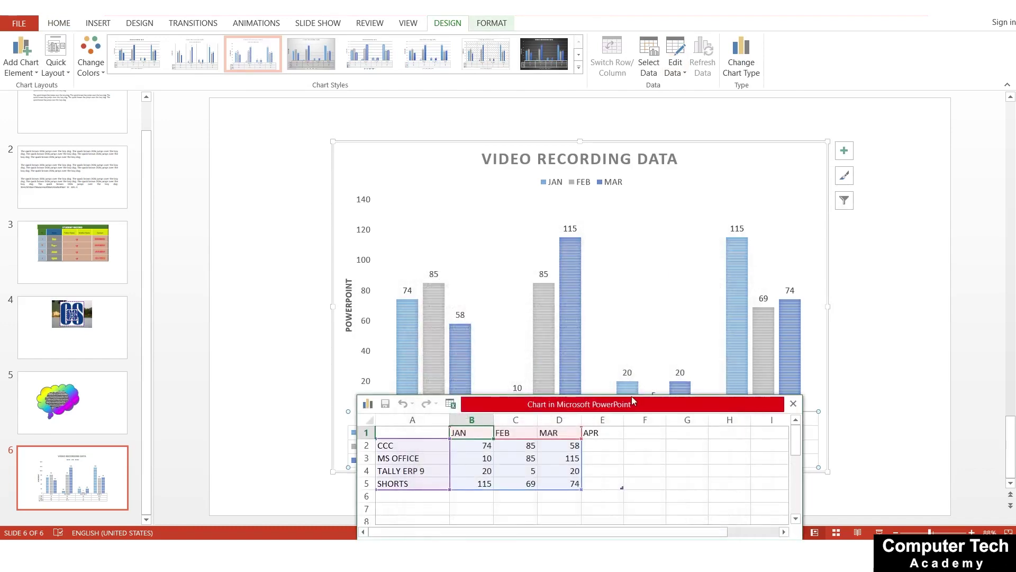
{"action": "left_click_drag", "start_coordinate": [631, 402], "coordinate": [482, 165]}
{"action": "left_click", "coordinate": [344, 205]}
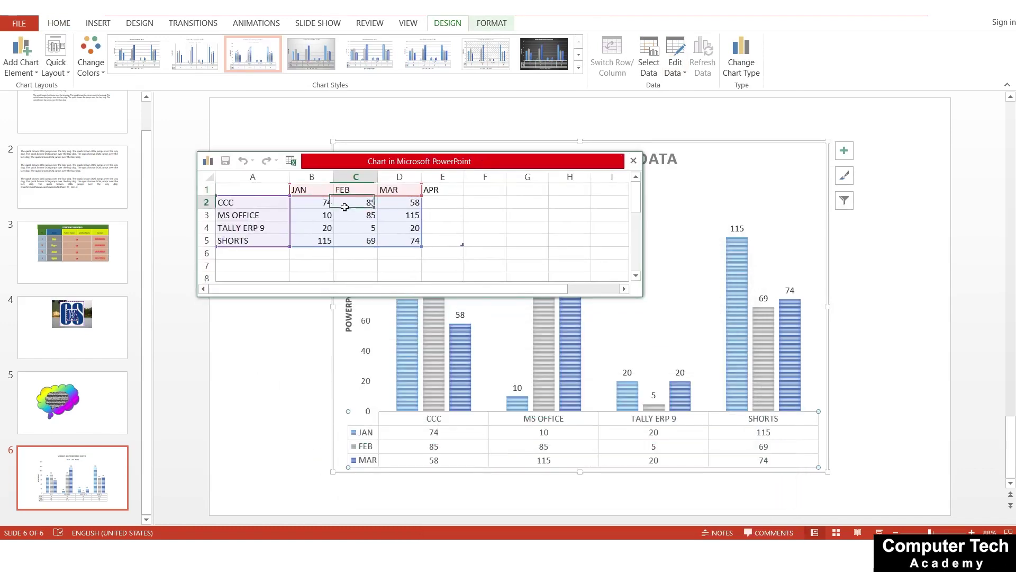
- Set TALLY ERP 9's JAN value to 250 and FEB to 100, then close the sheet
{"action": "left_click", "coordinate": [326, 228]}
{"action": "type", "text": "25"}
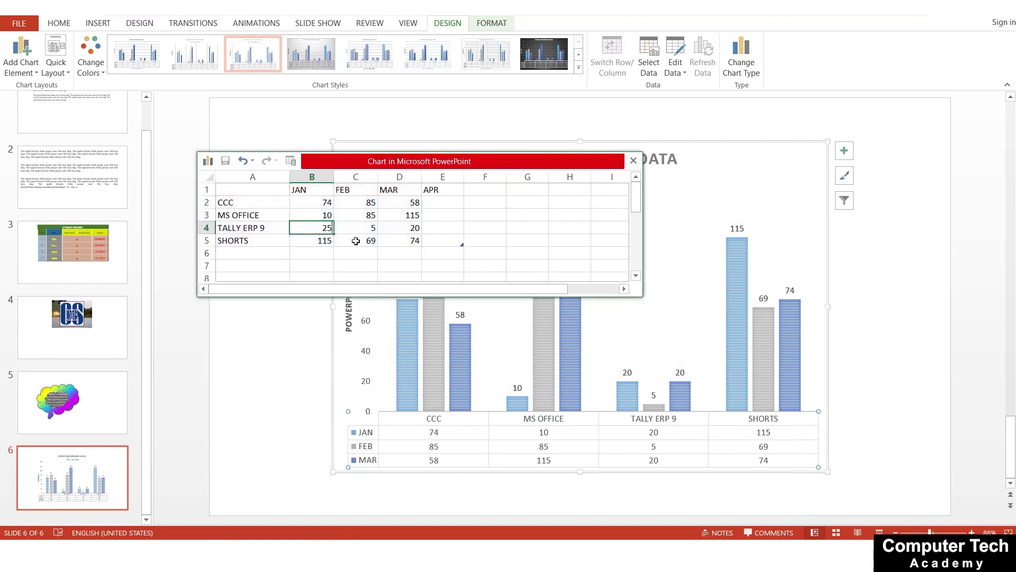
{"action": "key", "text": "Return"}
{"action": "left_click", "coordinate": [372, 226]}
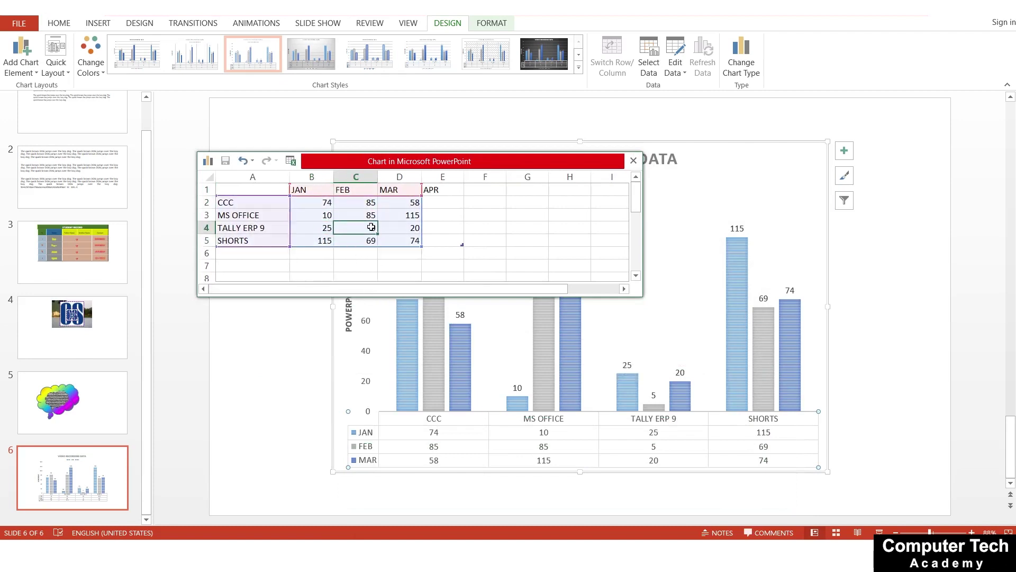
{"action": "type", "text": "100"}
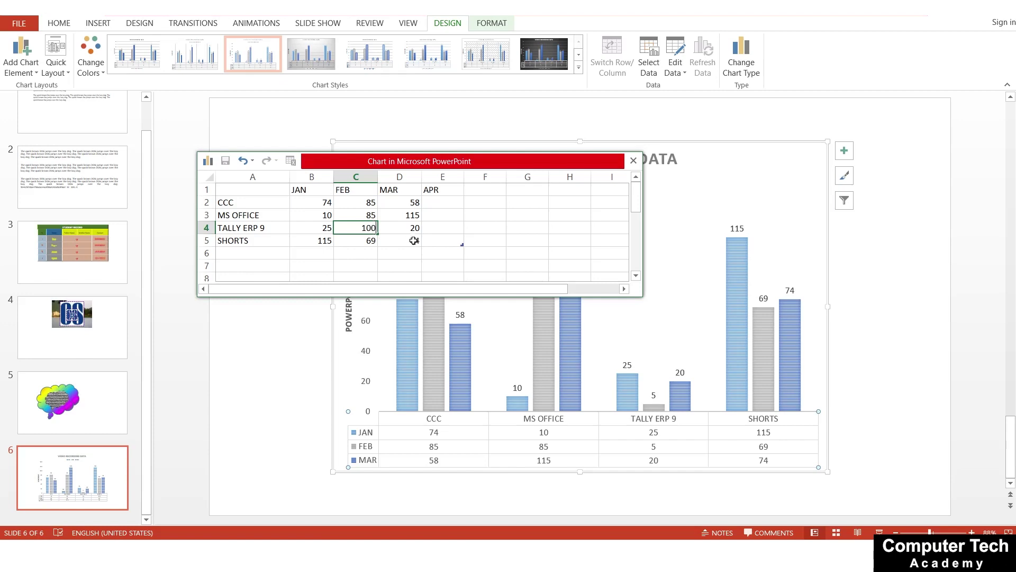
{"action": "left_click", "coordinate": [398, 252]}
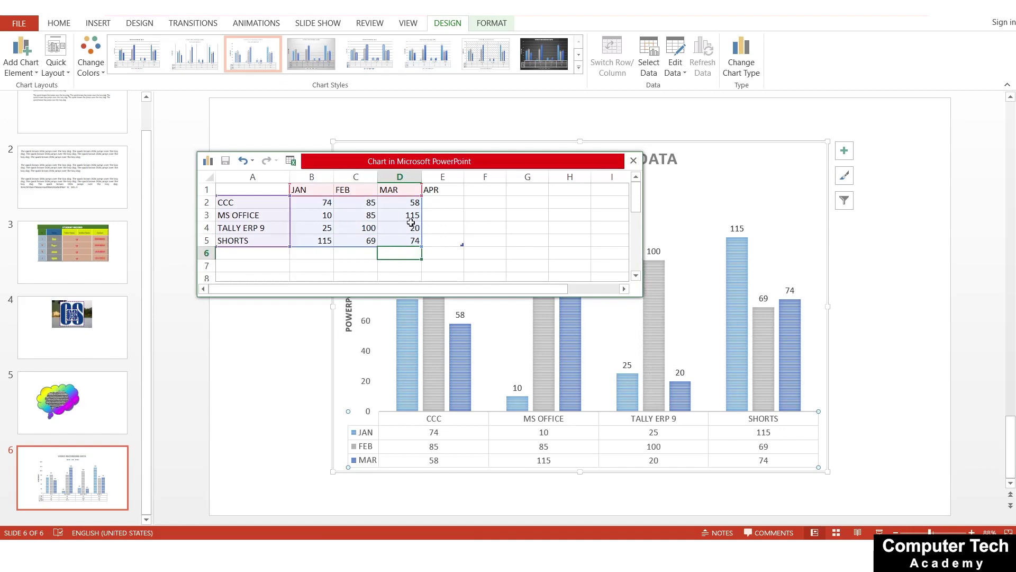
{"action": "left_click", "coordinate": [324, 228]}
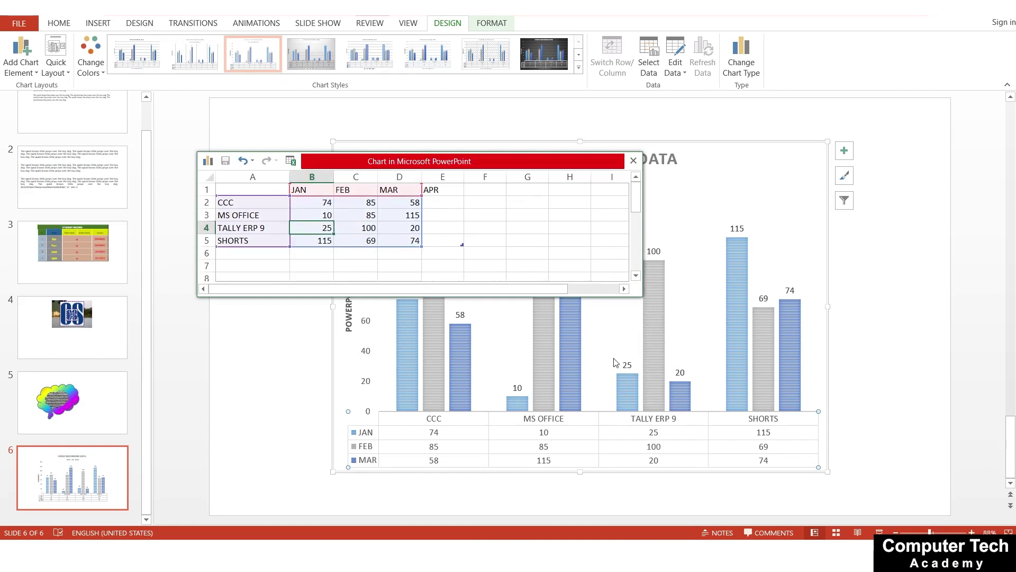
{"action": "type", "text": "250"}
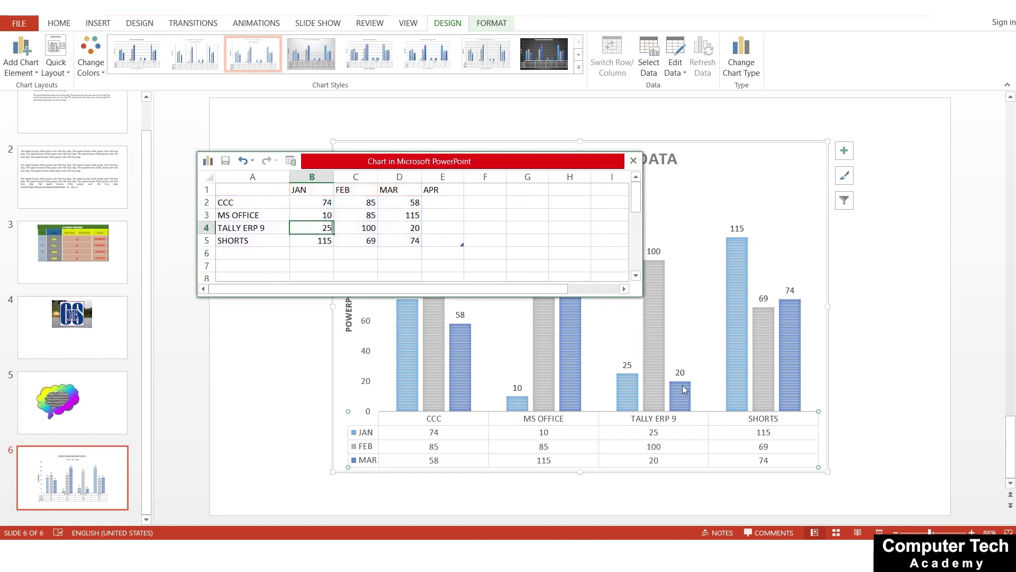
{"action": "key", "text": "Return"}
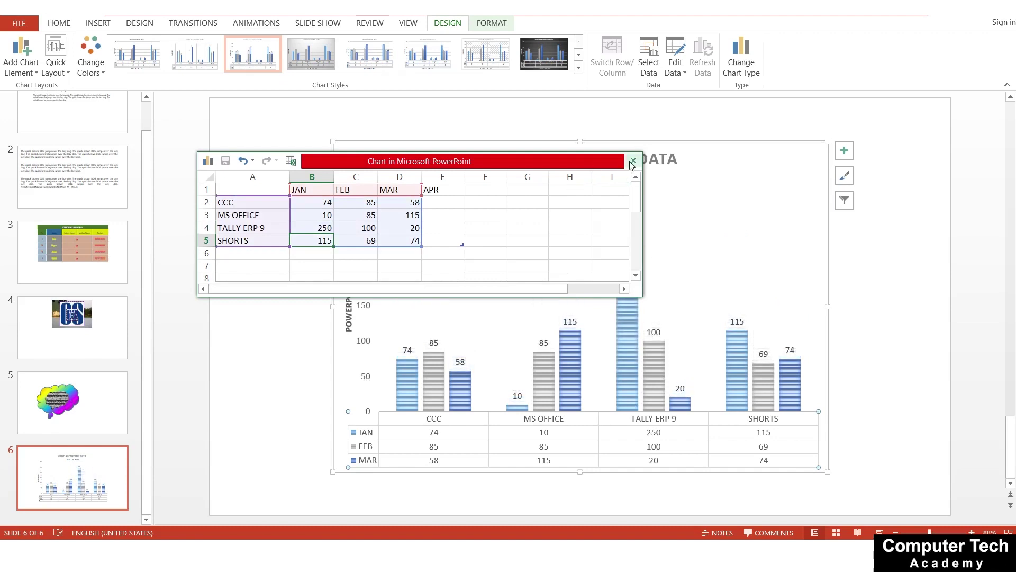
{"action": "left_click", "coordinate": [786, 209]}
{"action": "left_click", "coordinate": [633, 161]}
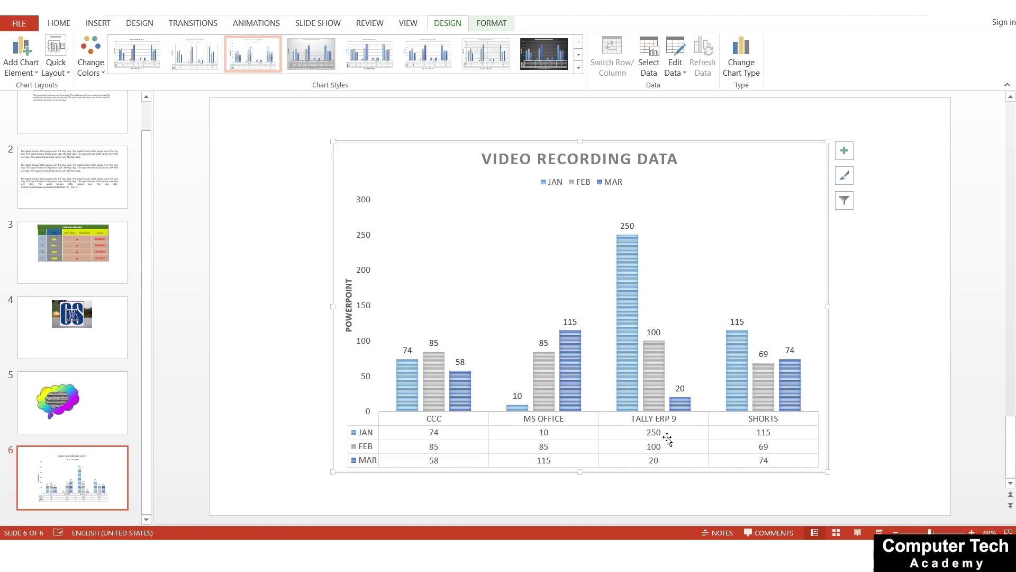
{"action": "left_click", "coordinate": [679, 287]}
{"action": "left_click", "coordinate": [683, 74]}
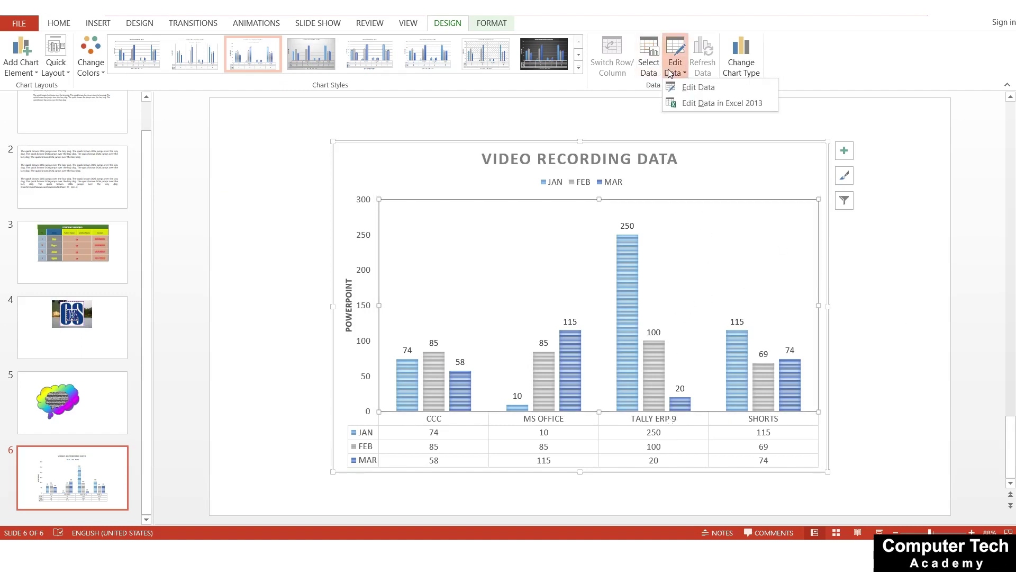
{"action": "left_click", "coordinate": [716, 106]}
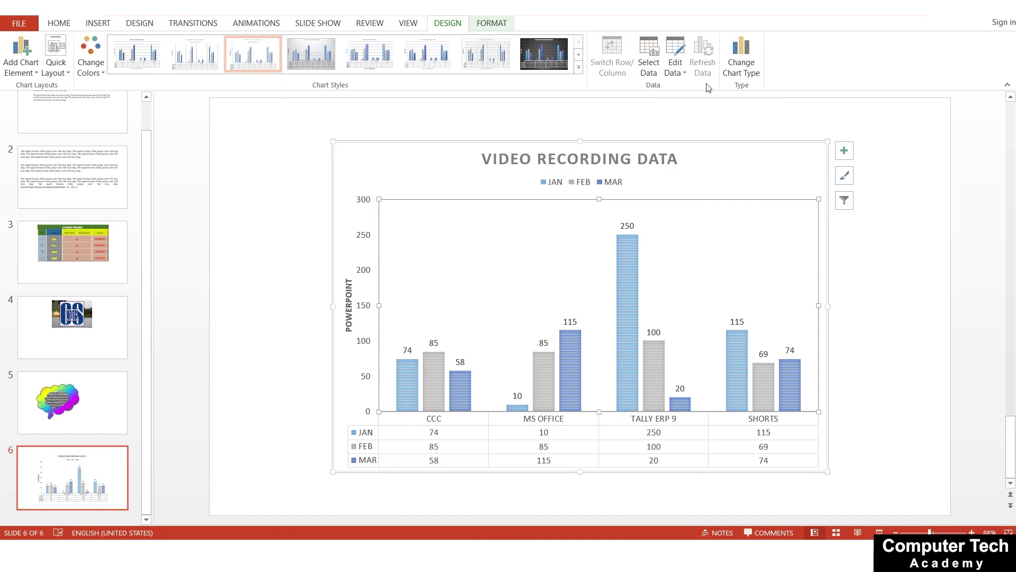
{"action": "left_click", "coordinate": [741, 59]}
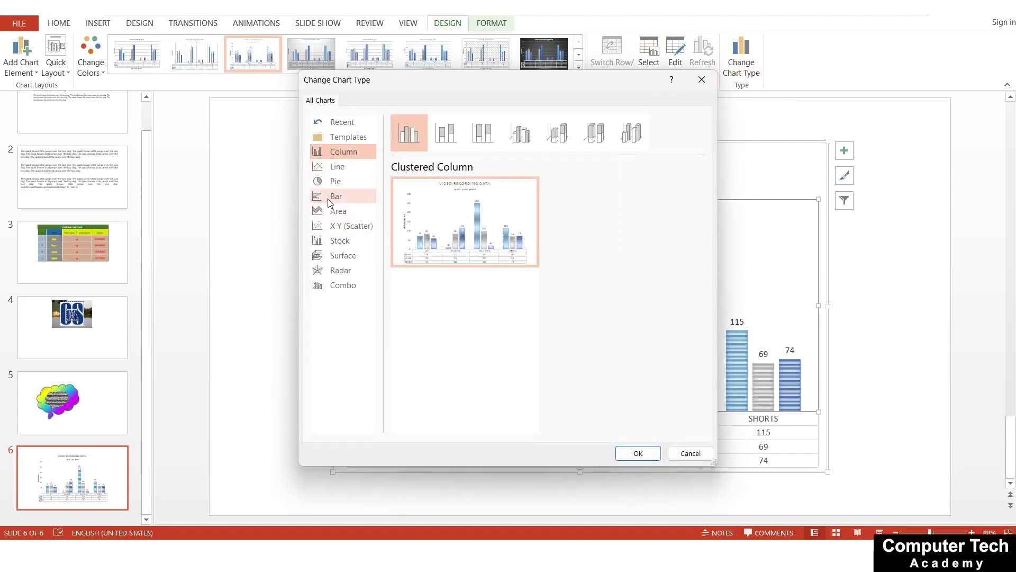
{"action": "left_click", "coordinate": [329, 197]}
{"action": "left_click", "coordinate": [337, 166]}
{"action": "left_click", "coordinate": [638, 453]}
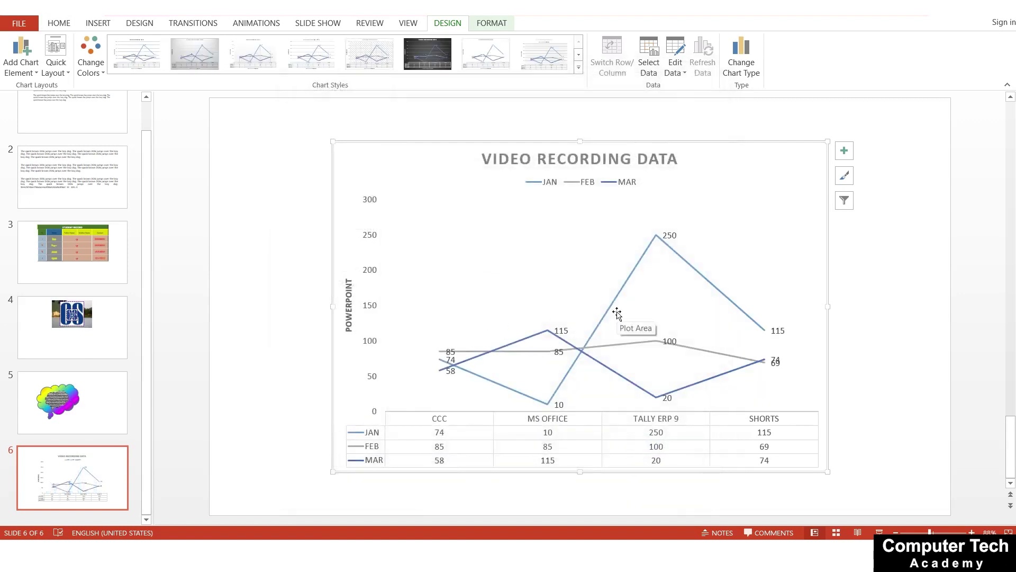
{"action": "key", "text": "ctrl+z"}
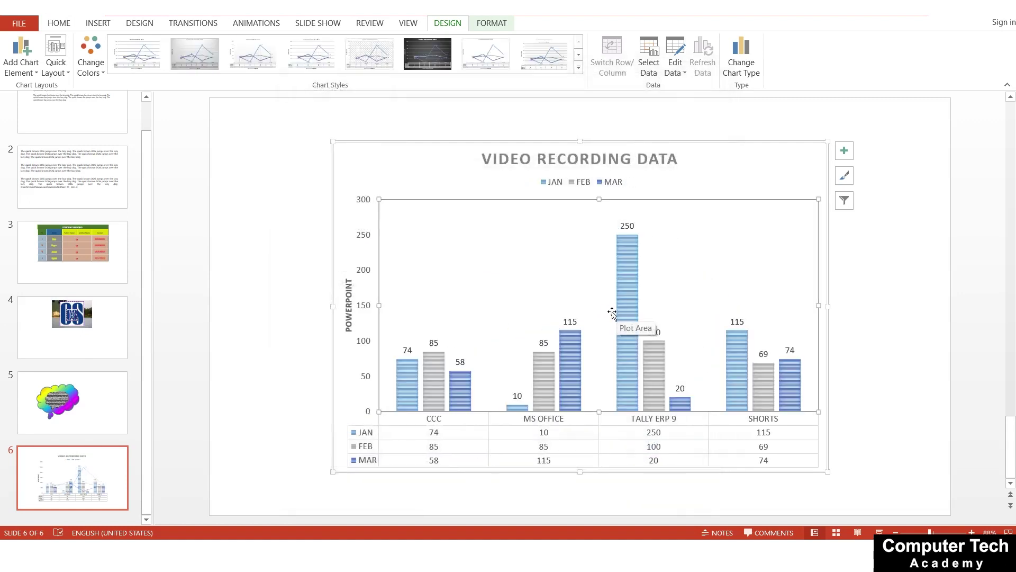
{"action": "left_click", "coordinate": [617, 314]}
{"action": "left_click", "coordinate": [492, 23]}
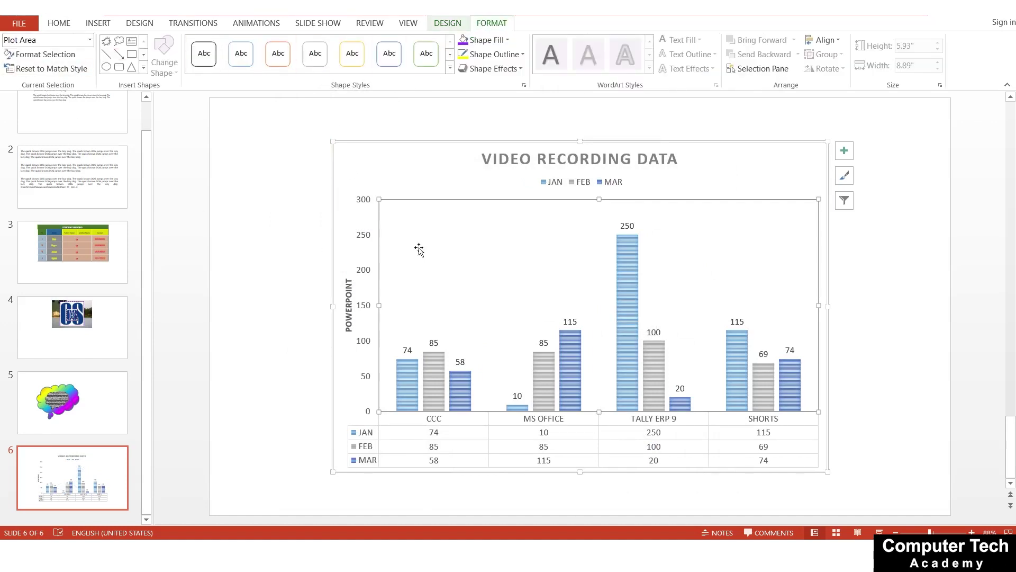
{"action": "left_click", "coordinate": [411, 165]}
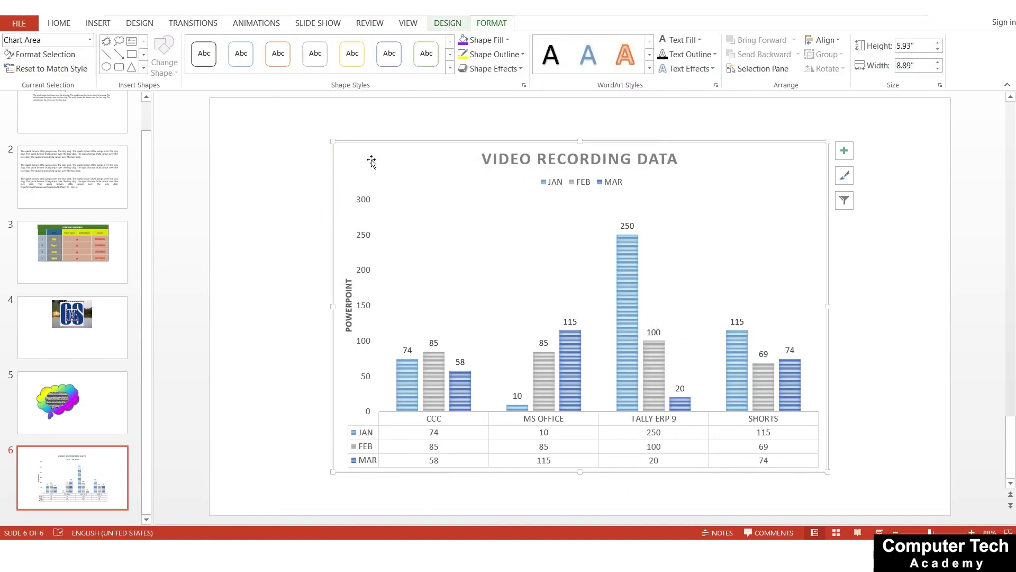
{"action": "left_click", "coordinate": [83, 41]}
{"action": "left_click", "coordinate": [91, 40]}
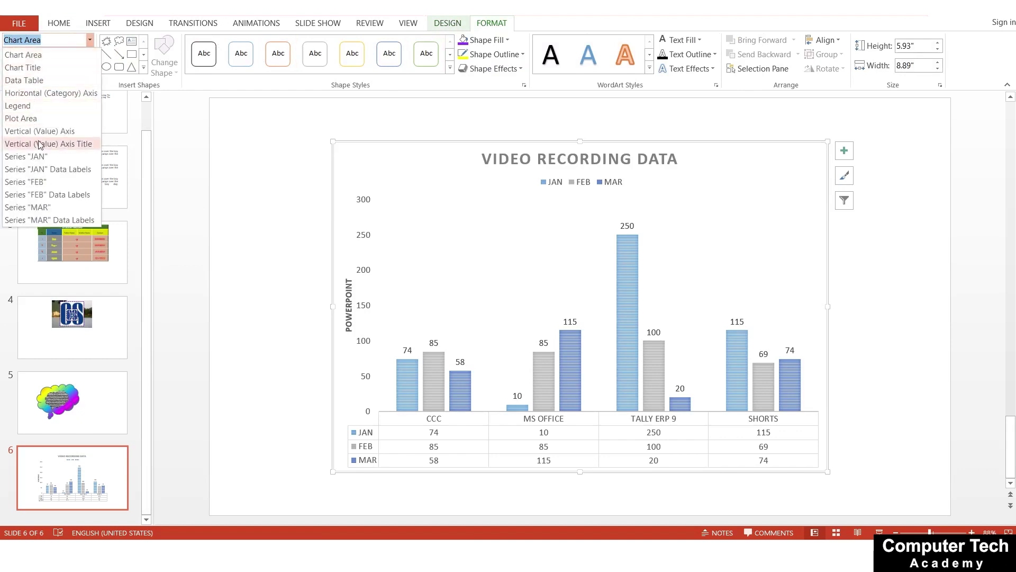
{"action": "left_click", "coordinate": [262, 169]}
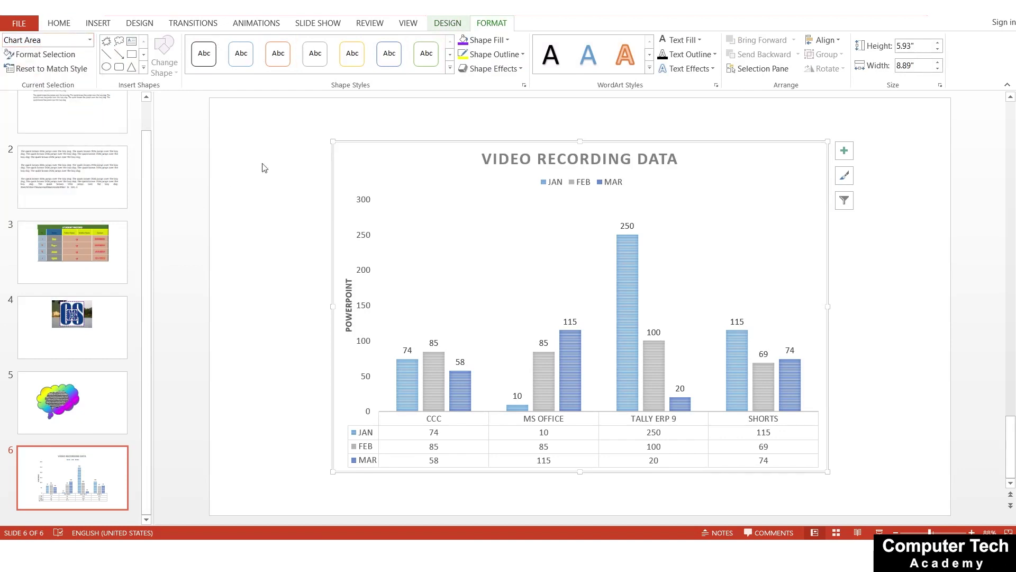
{"action": "left_click", "coordinate": [57, 58]}
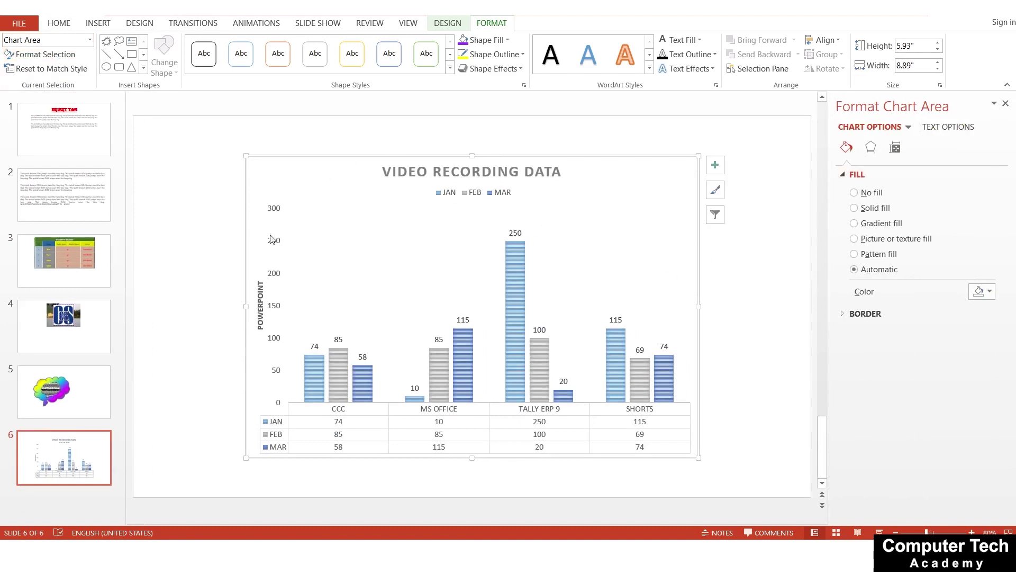
{"action": "left_click", "coordinate": [861, 209]}
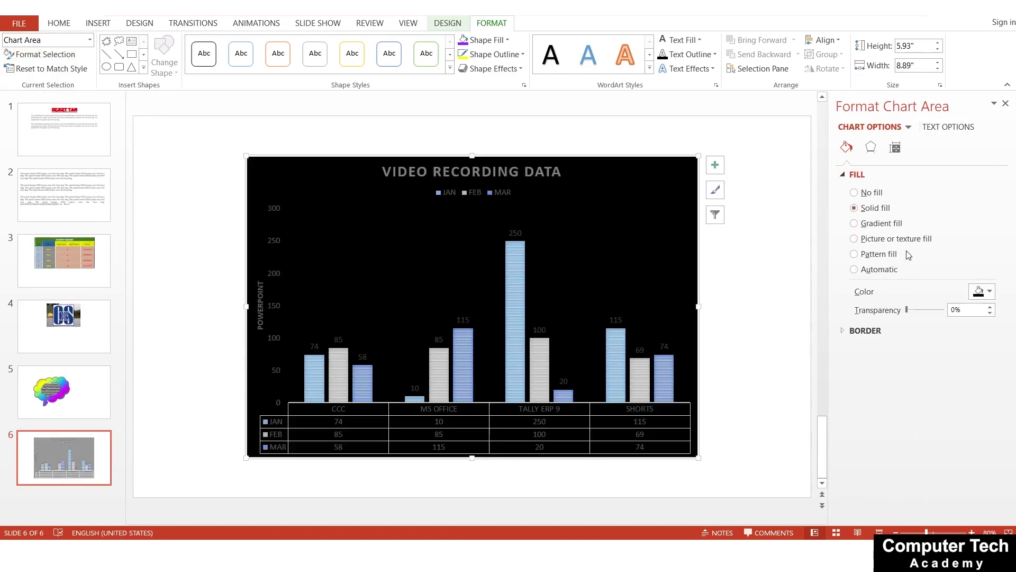
{"action": "left_click", "coordinate": [876, 223]}
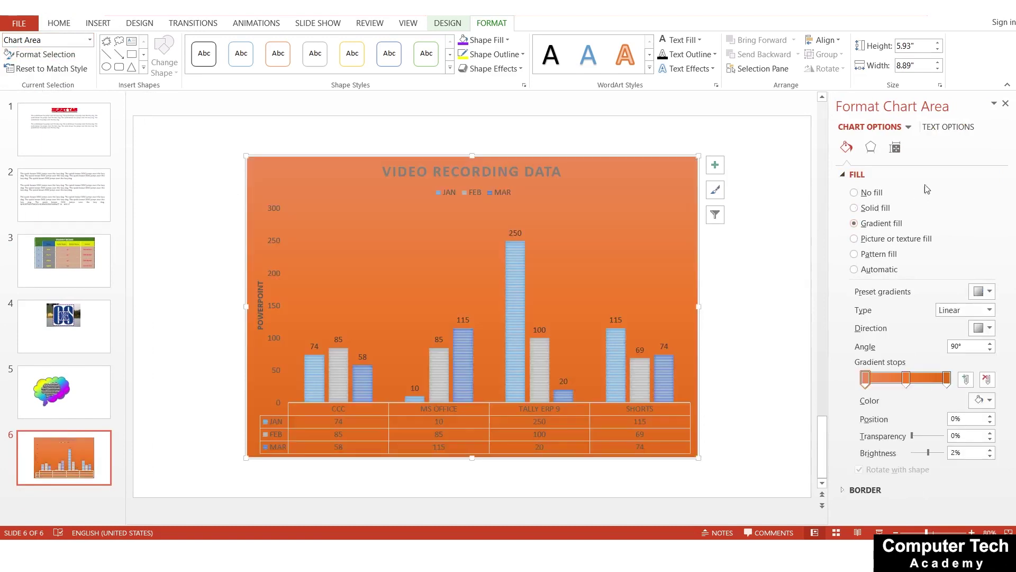
{"action": "left_click", "coordinate": [1006, 103]}
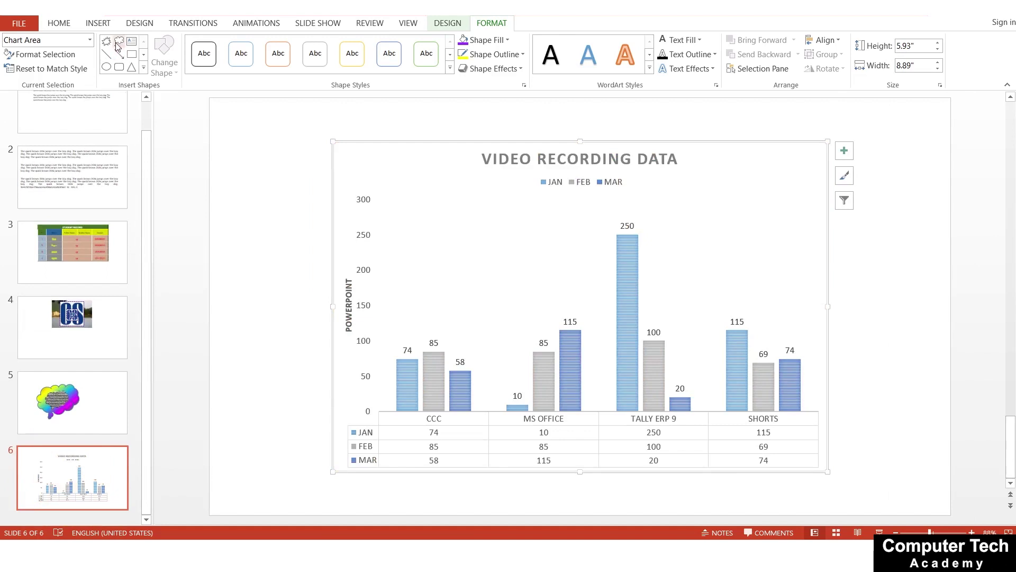
{"action": "left_click", "coordinate": [443, 398]}
- Apply a grey shape style to the chart's plot area
{"action": "left_click", "coordinate": [427, 390]}
{"action": "left_click", "coordinate": [423, 282]}
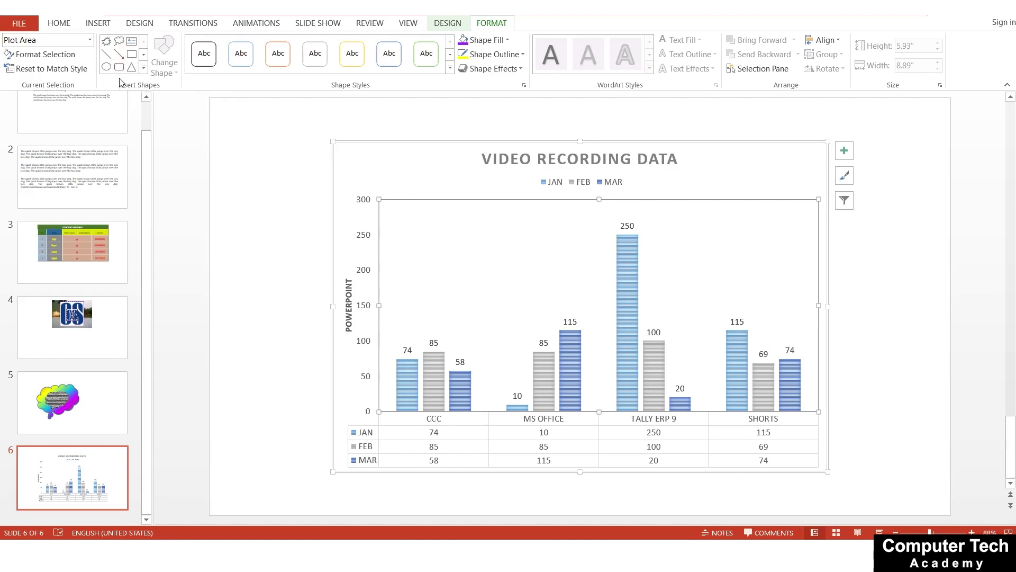
{"action": "left_click", "coordinate": [106, 67]}
{"action": "left_click_drag", "start_coordinate": [409, 229], "coordinate": [518, 312]}
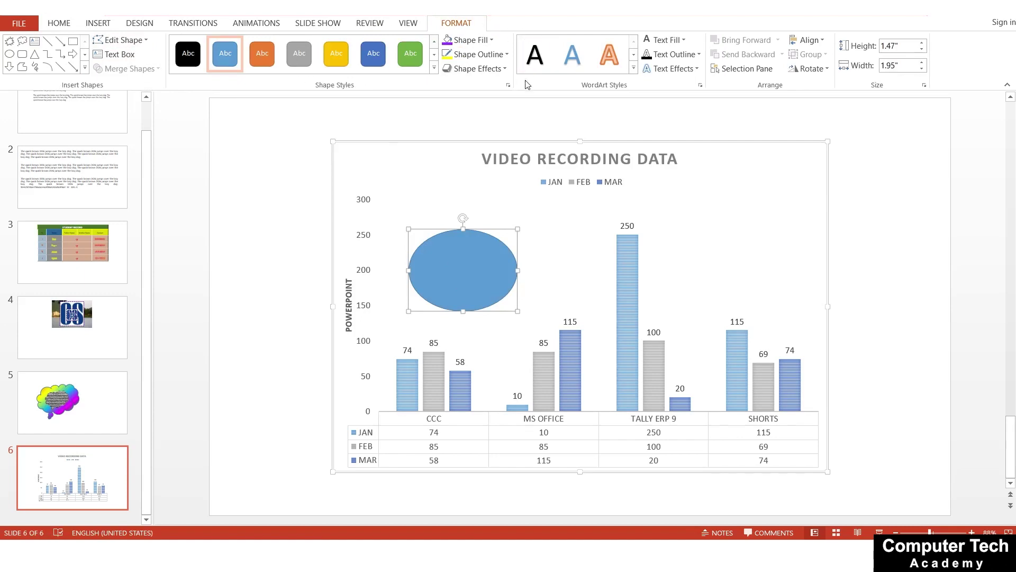
{"action": "key", "text": "Delete"}
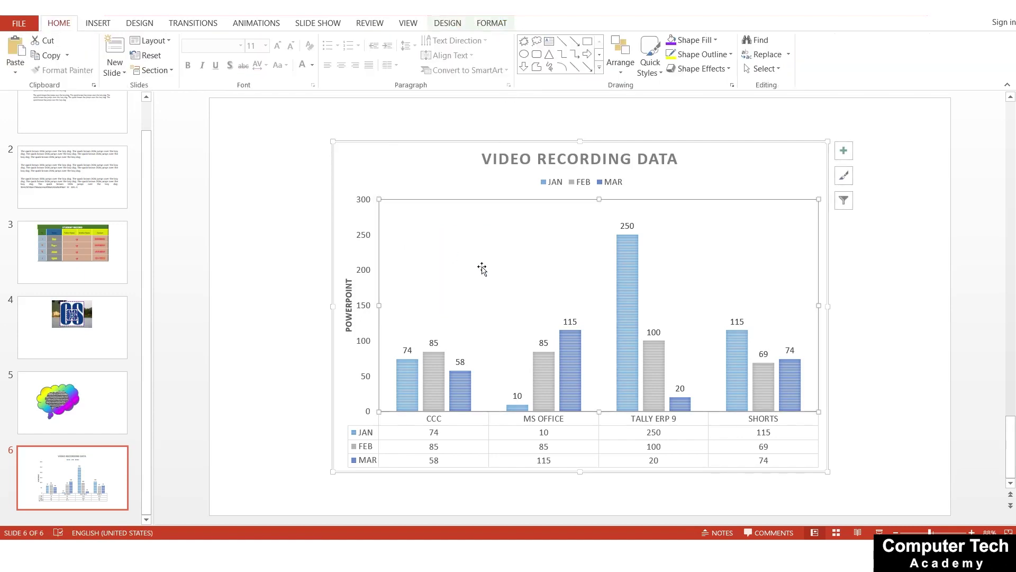
{"action": "left_click", "coordinate": [476, 25]}
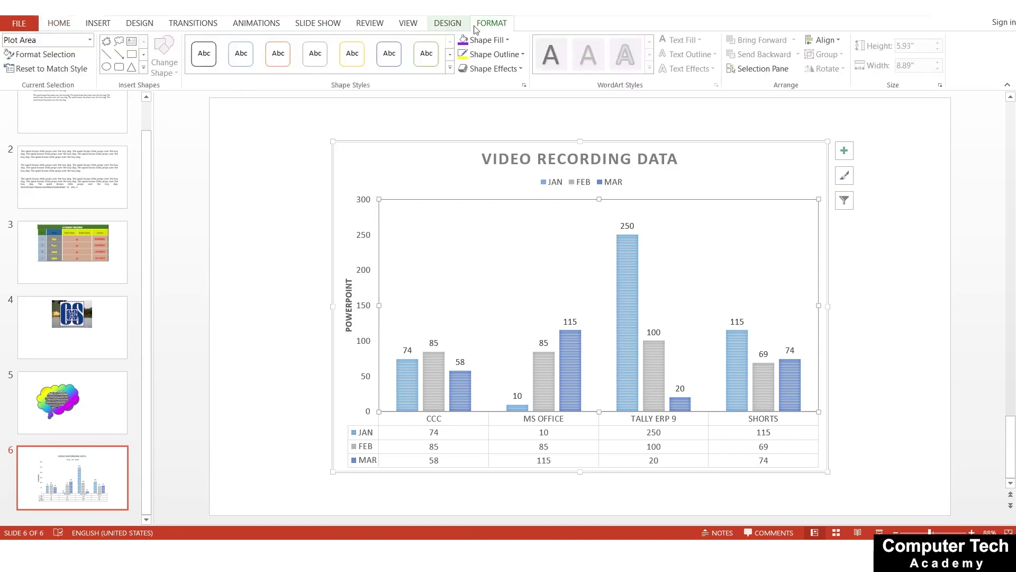
{"action": "left_click", "coordinate": [449, 68]}
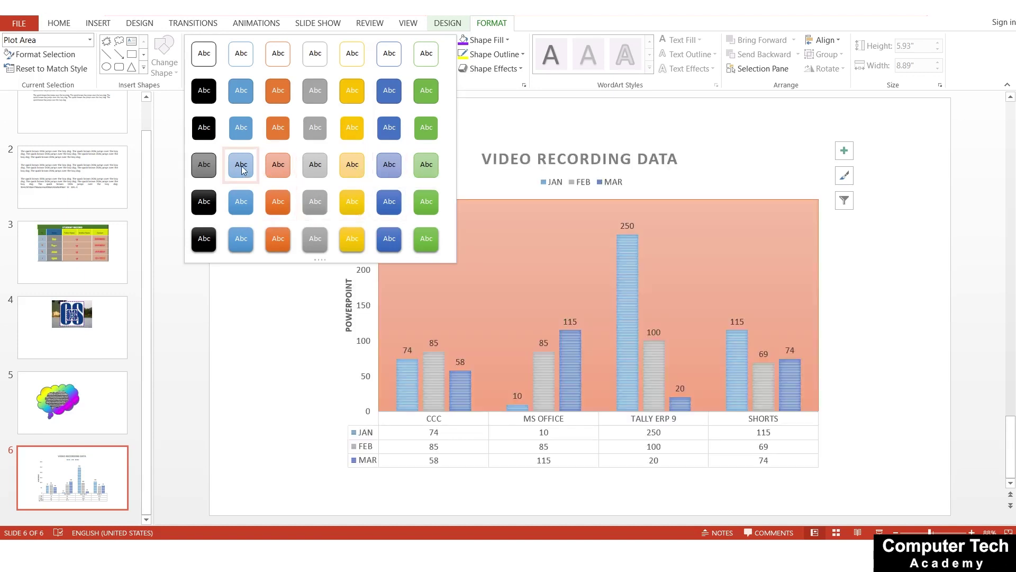
{"action": "left_click", "coordinate": [204, 164]}
- Style the chart area and fill it with the Water Droplets texture
{"action": "left_click", "coordinate": [432, 150]}
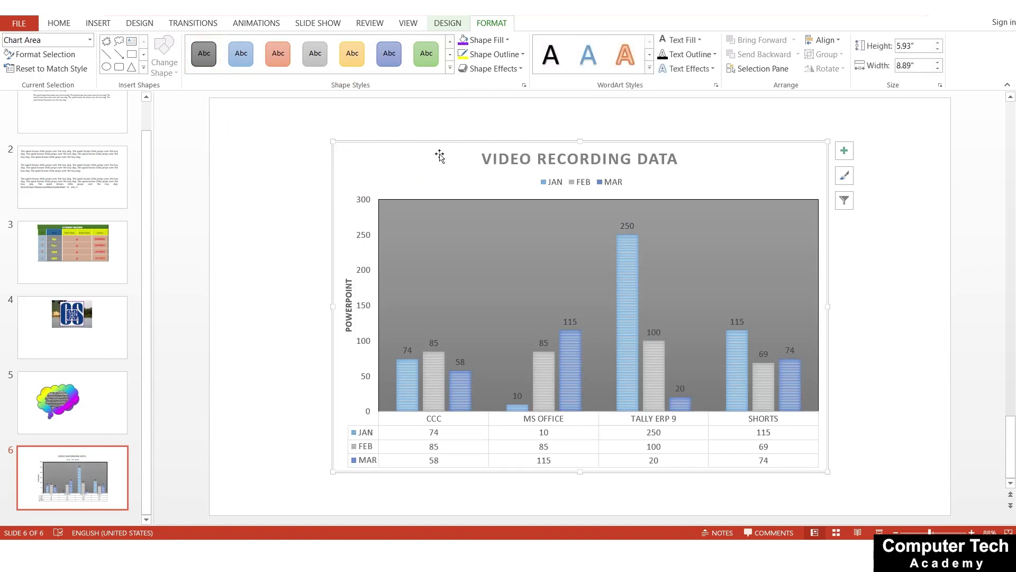
{"action": "left_click", "coordinate": [450, 68]}
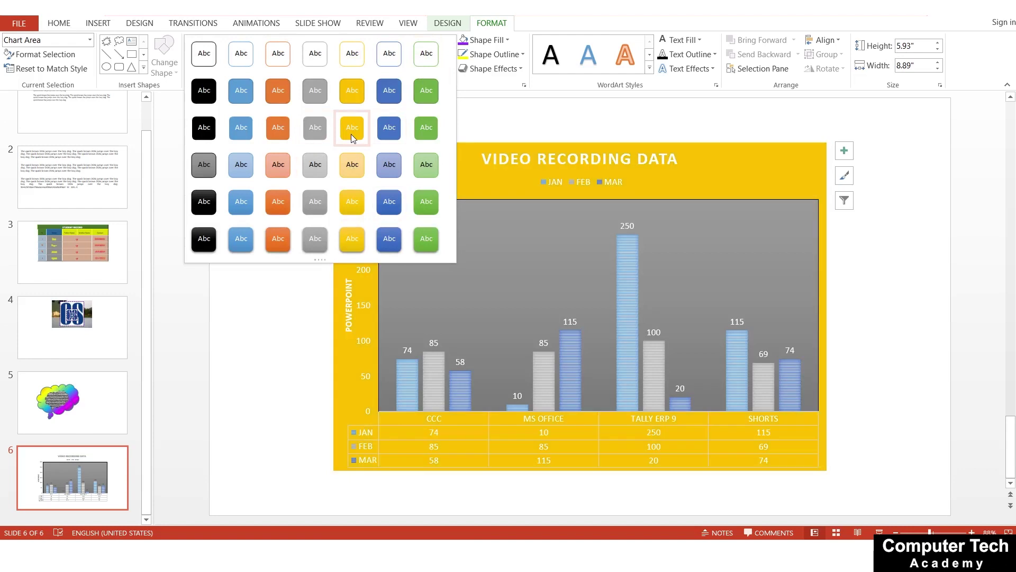
{"action": "left_click", "coordinate": [278, 165]}
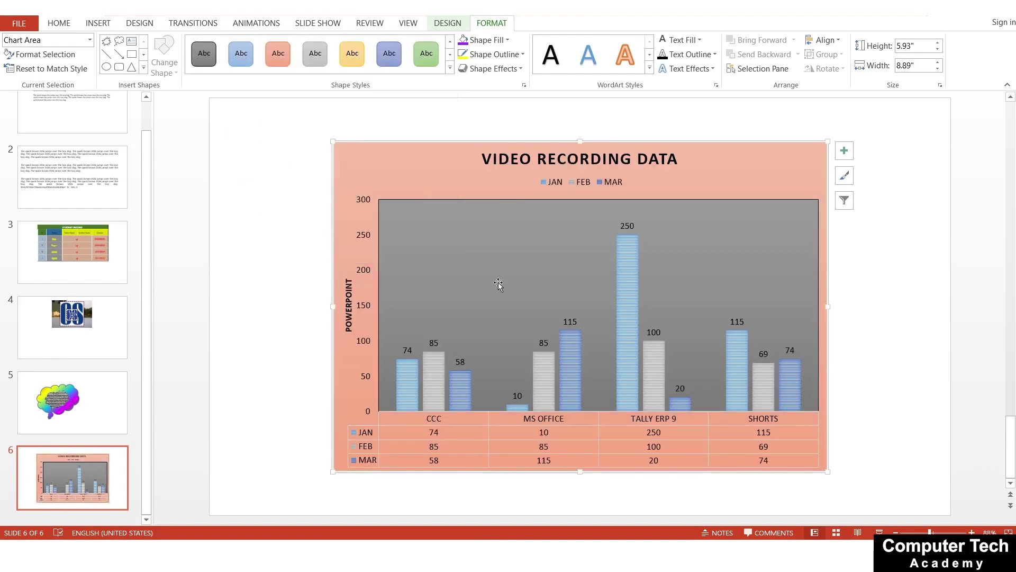
{"action": "left_click", "coordinate": [504, 43]}
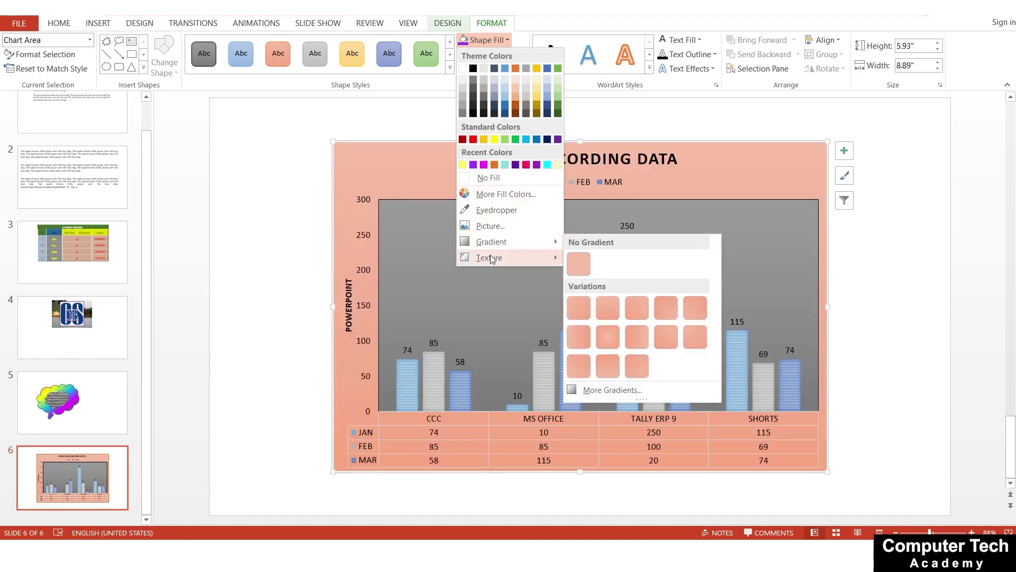
{"action": "mouse_move", "coordinate": [489, 257]}
{"action": "left_click", "coordinate": [608, 243]}
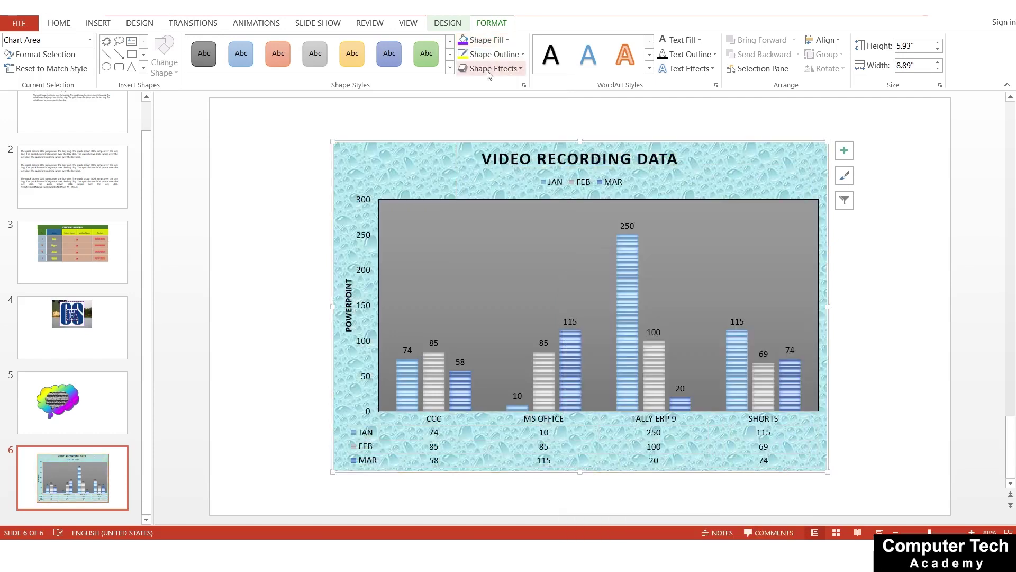
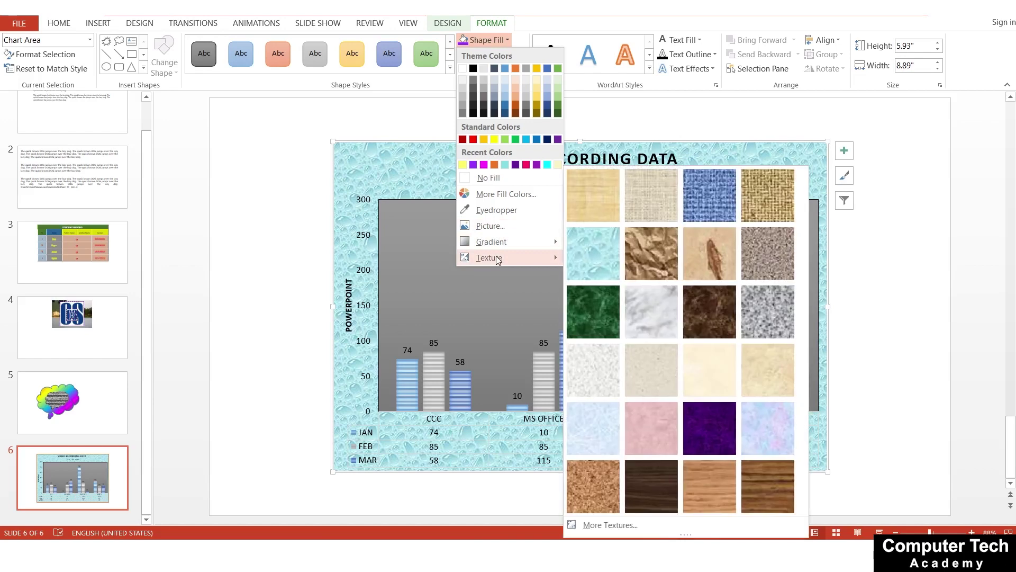
- Dismiss the texture choices and undo the water-droplet texture, restoring the chart area's plain peach fill
{"action": "left_click", "coordinate": [500, 417]}
{"action": "key", "text": "ctrl+z"}
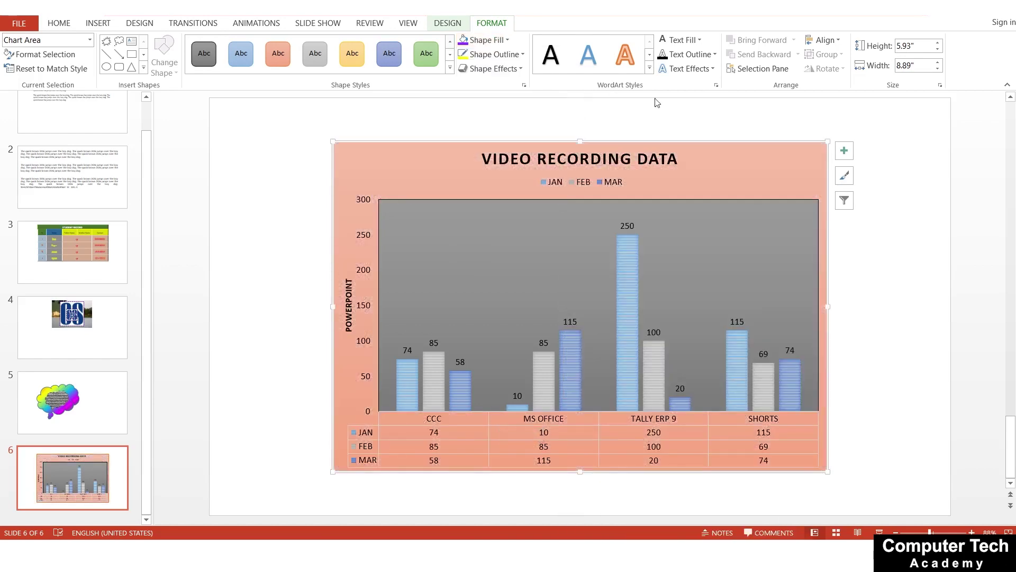
{"action": "left_click", "coordinate": [650, 69]}
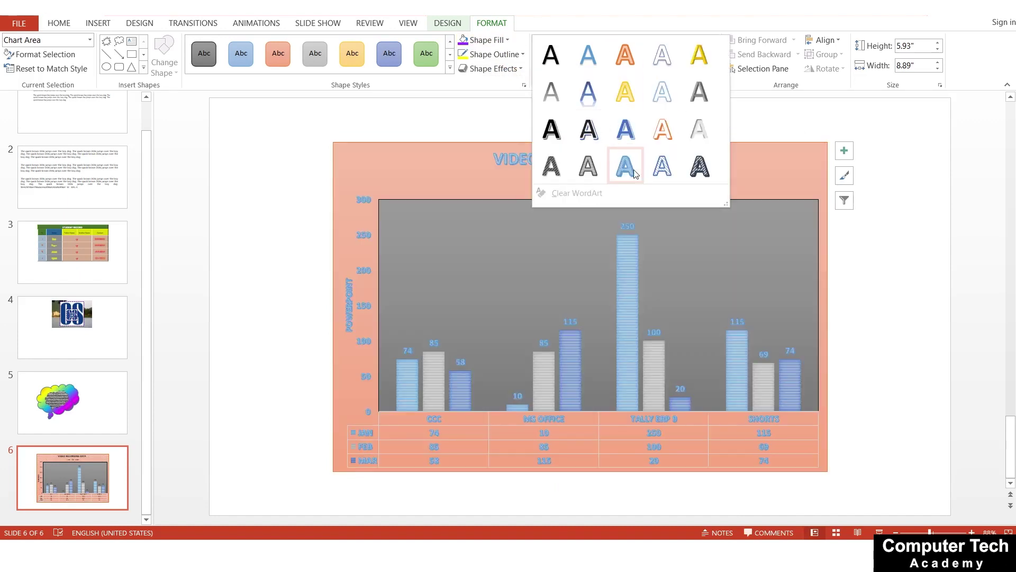
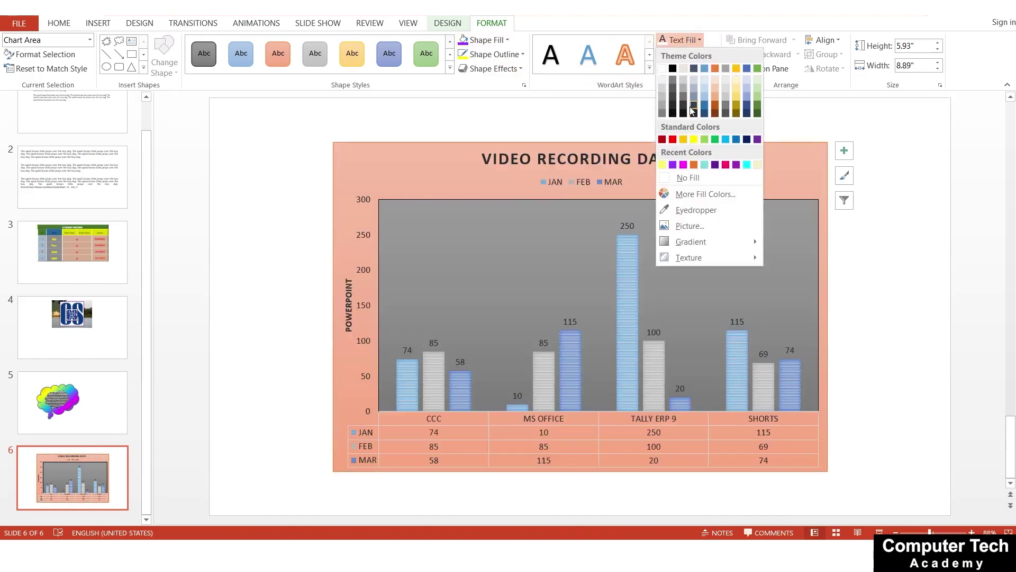
- Give the chart text a pink fill, no outline, and an orange glow effect
{"action": "left_click", "coordinate": [725, 165]}
{"action": "left_click", "coordinate": [693, 54]}
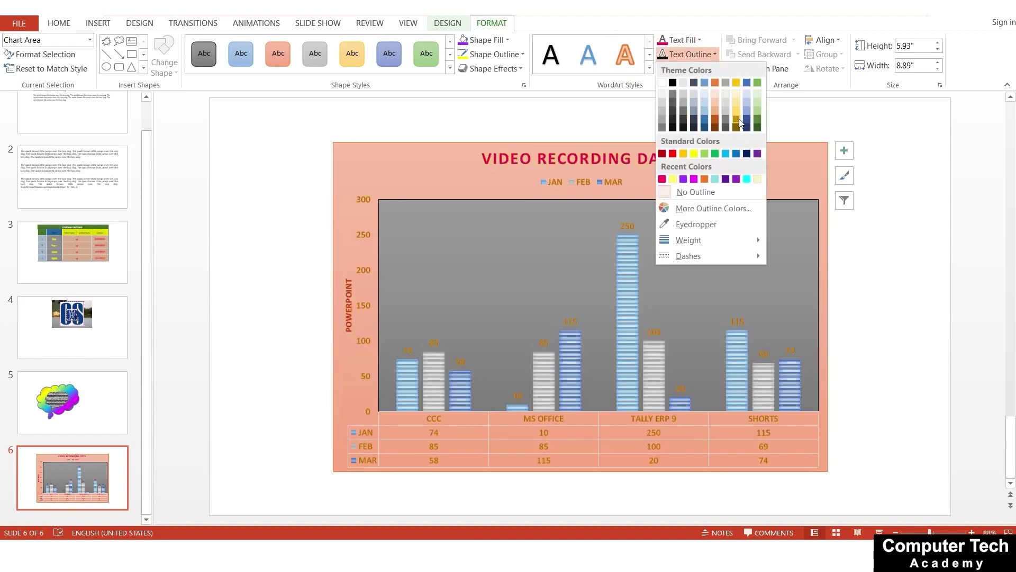
{"action": "left_click", "coordinate": [689, 192]}
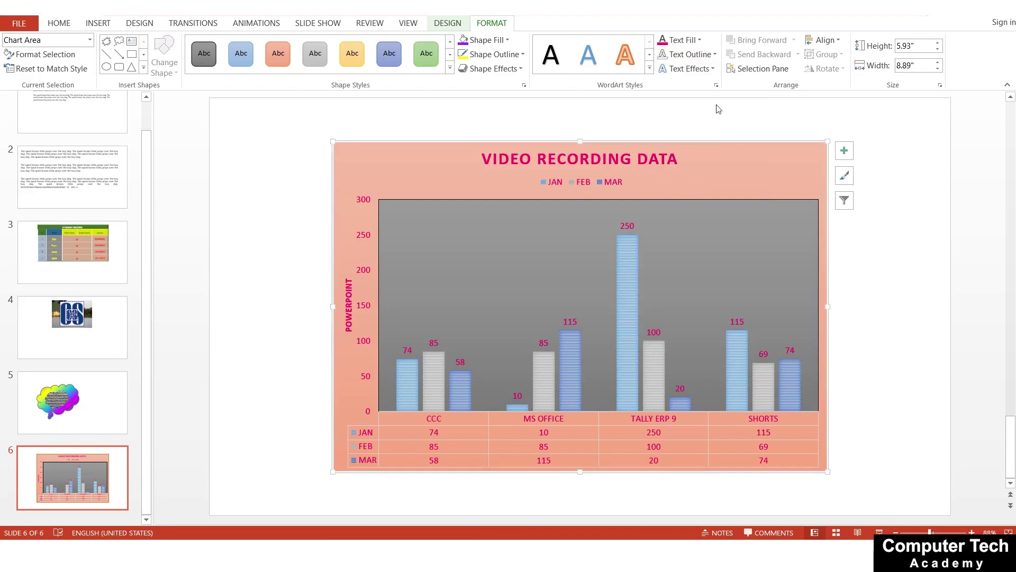
{"action": "left_click", "coordinate": [689, 68]}
{"action": "mouse_move", "coordinate": [695, 147]}
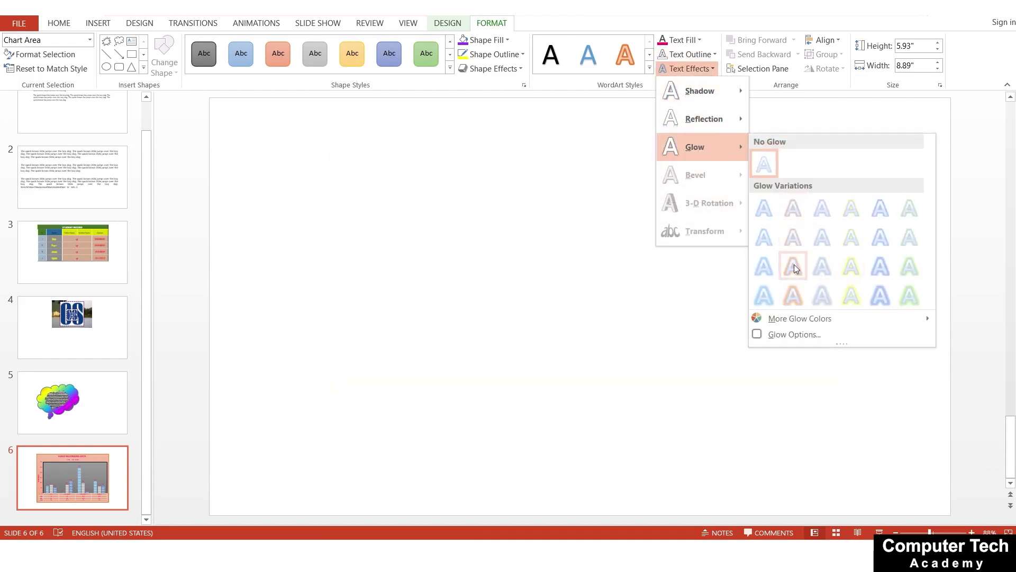
{"action": "left_click", "coordinate": [794, 268]}
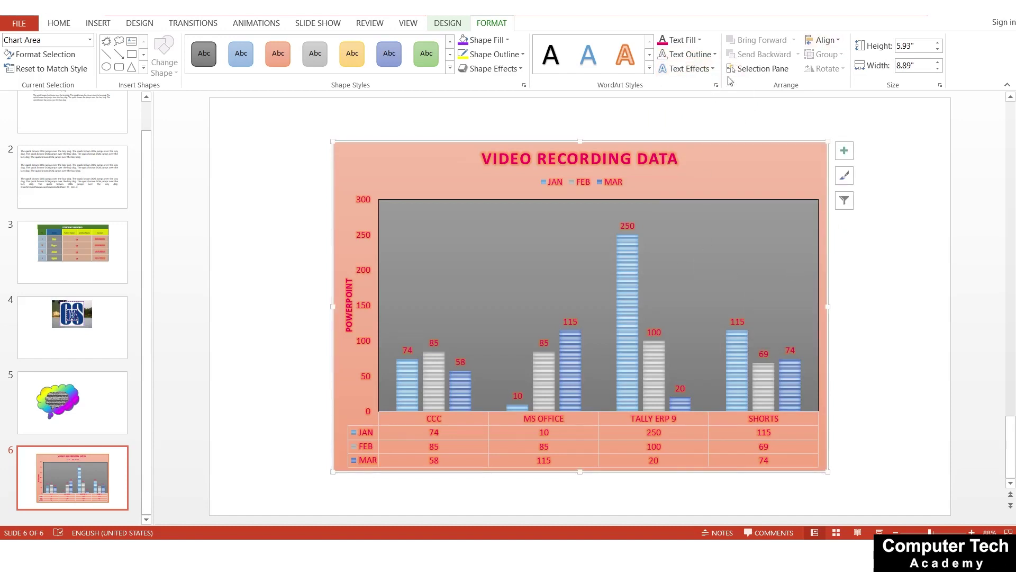
{"action": "left_click", "coordinate": [688, 68]}
{"action": "left_click", "coordinate": [780, 156]}
{"action": "key", "text": "Delete"}
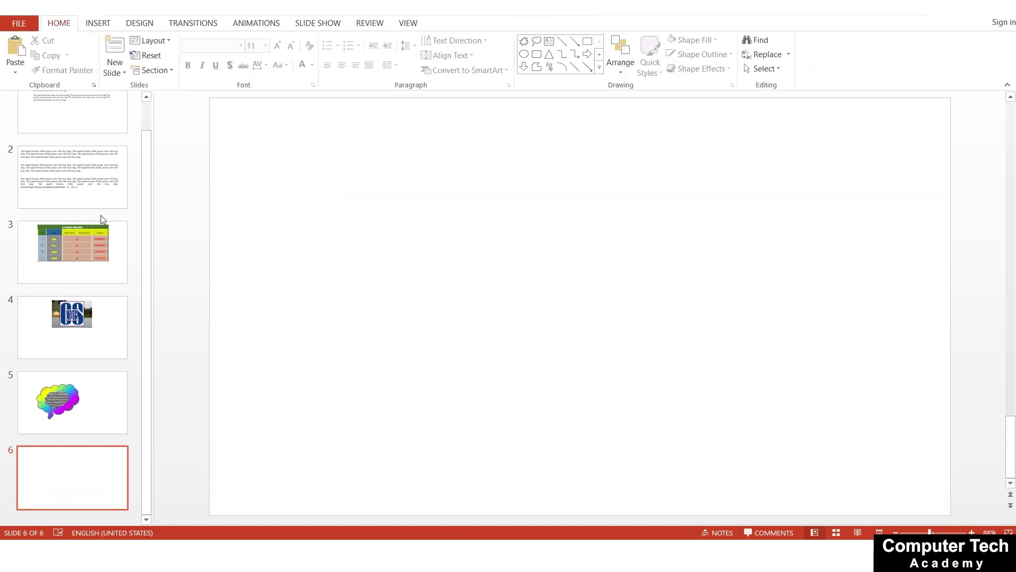
{"action": "scroll", "coordinate": [101, 215], "scroll_direction": "up", "scroll_amount": 1}
{"action": "left_click", "coordinate": [81, 125]}
{"action": "left_click", "coordinate": [101, 24]}
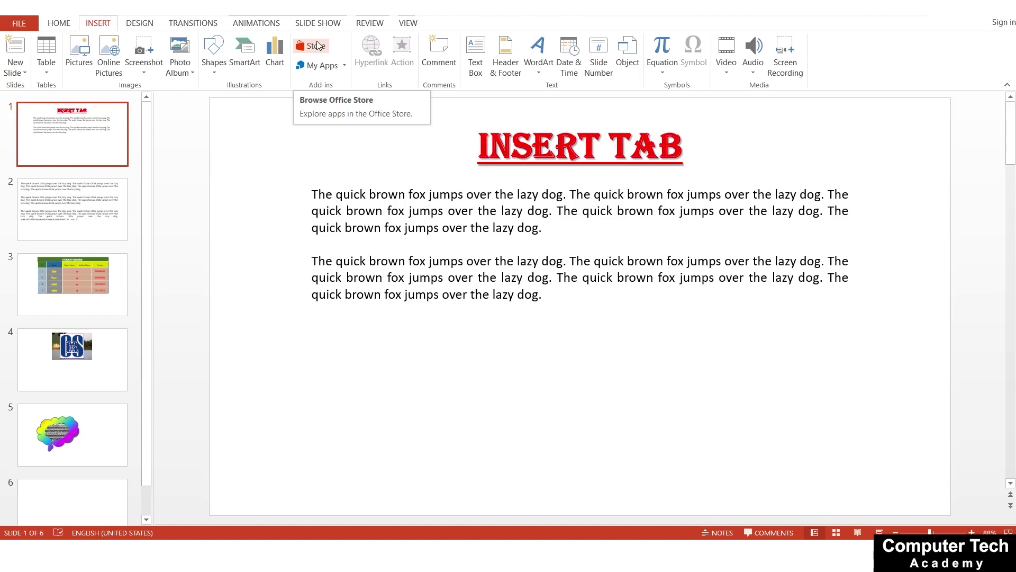
{"action": "left_click", "coordinate": [317, 45]}
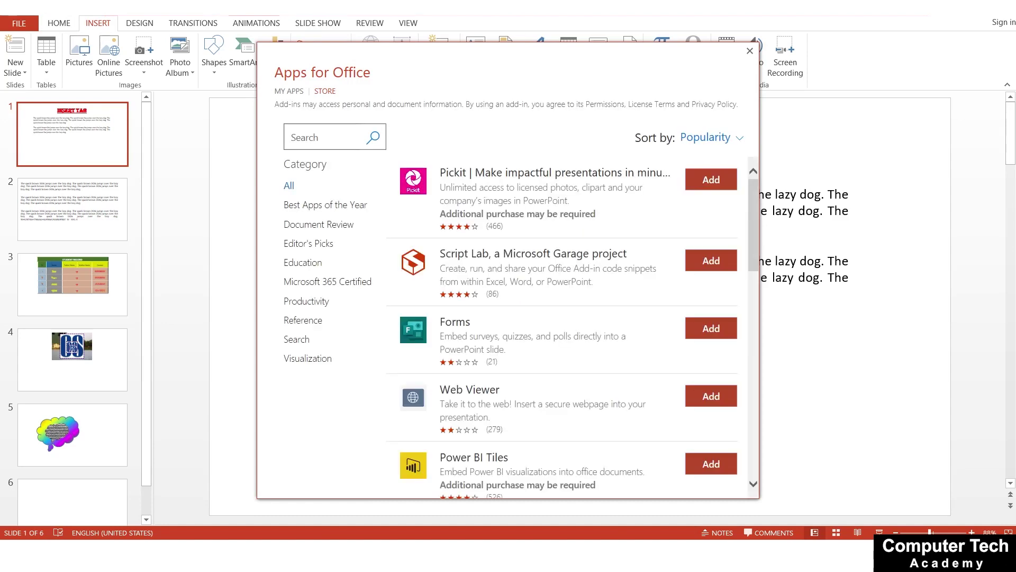
{"action": "left_click", "coordinate": [309, 139]}
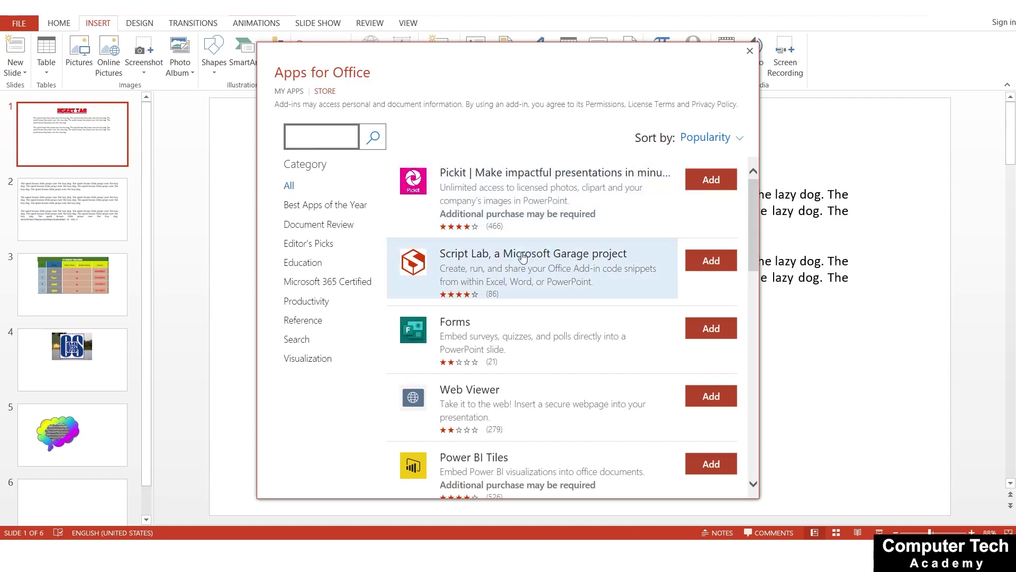
{"action": "scroll", "coordinate": [508, 322], "scroll_direction": "down", "scroll_amount": 3}
{"action": "scroll", "coordinate": [508, 322], "scroll_direction": "down", "scroll_amount": 3}
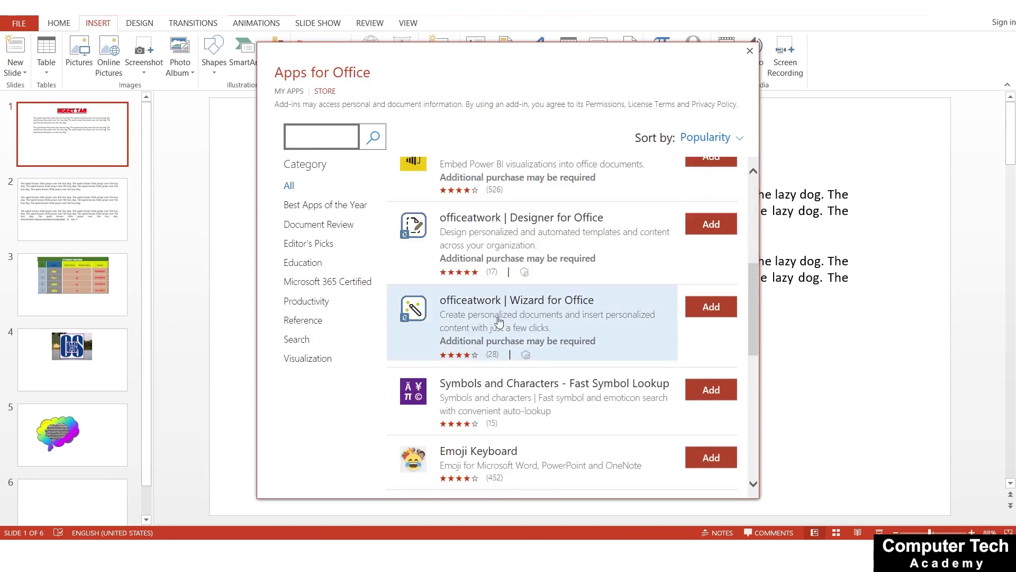
{"action": "scroll", "coordinate": [474, 277], "scroll_direction": "down", "scroll_amount": 5}
{"action": "scroll", "coordinate": [474, 296], "scroll_direction": "down", "scroll_amount": 5}
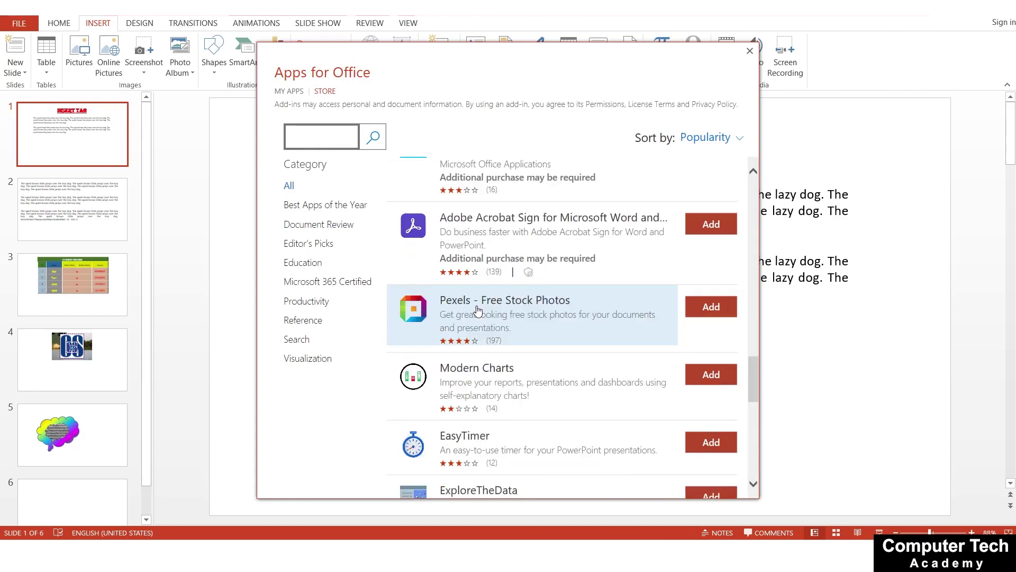
{"action": "scroll", "coordinate": [476, 313], "scroll_direction": "down", "scroll_amount": 5}
{"action": "scroll", "coordinate": [478, 318], "scroll_direction": "down", "scroll_amount": 2}
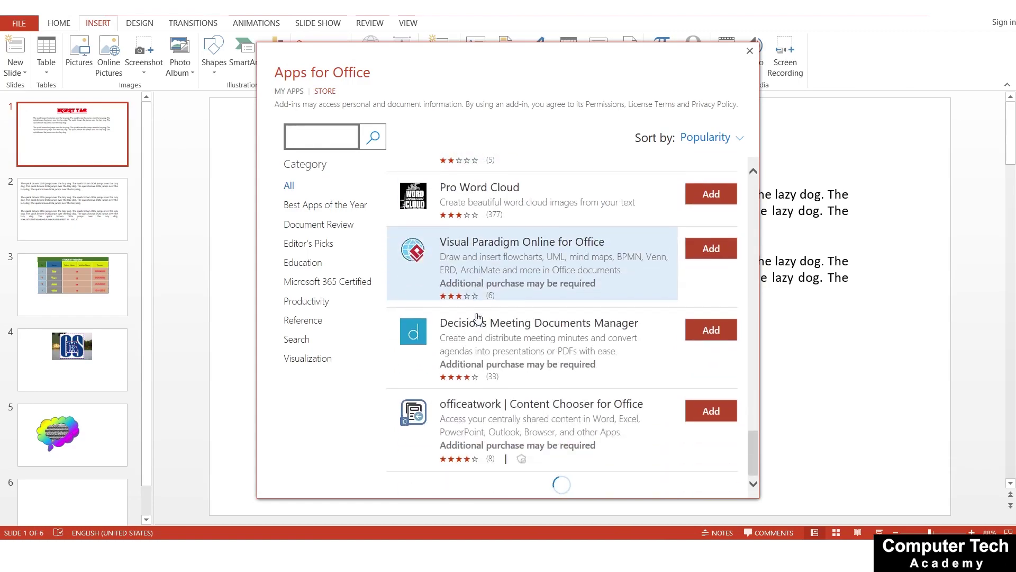
{"action": "scroll", "coordinate": [478, 318], "scroll_direction": "down", "scroll_amount": 5}
{"action": "scroll", "coordinate": [478, 318], "scroll_direction": "down", "scroll_amount": 5}
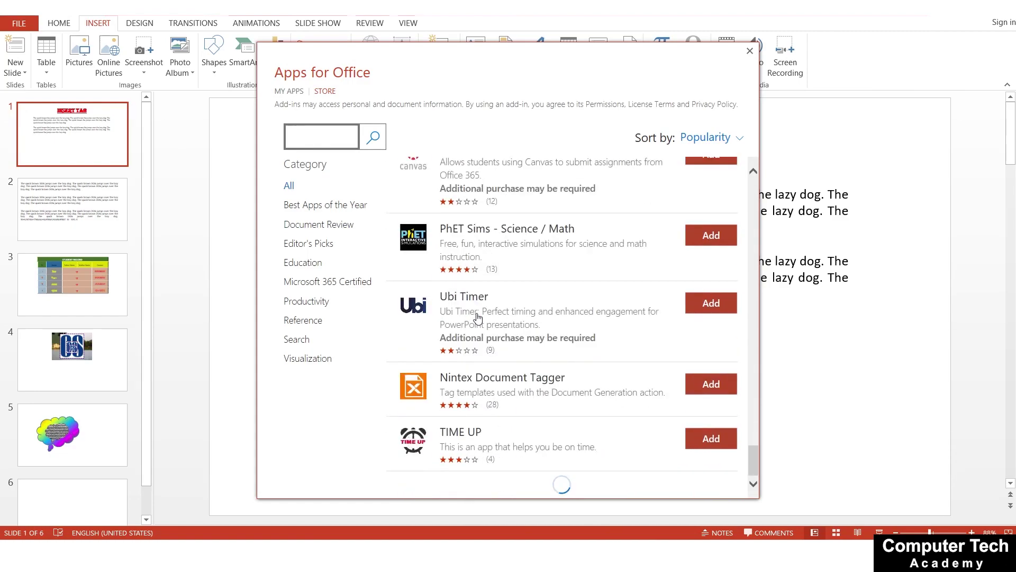
{"action": "scroll", "coordinate": [478, 318], "scroll_direction": "down", "scroll_amount": 5}
{"action": "scroll", "coordinate": [478, 317], "scroll_direction": "down", "scroll_amount": 5}
{"action": "scroll", "coordinate": [478, 318], "scroll_direction": "down", "scroll_amount": 3}
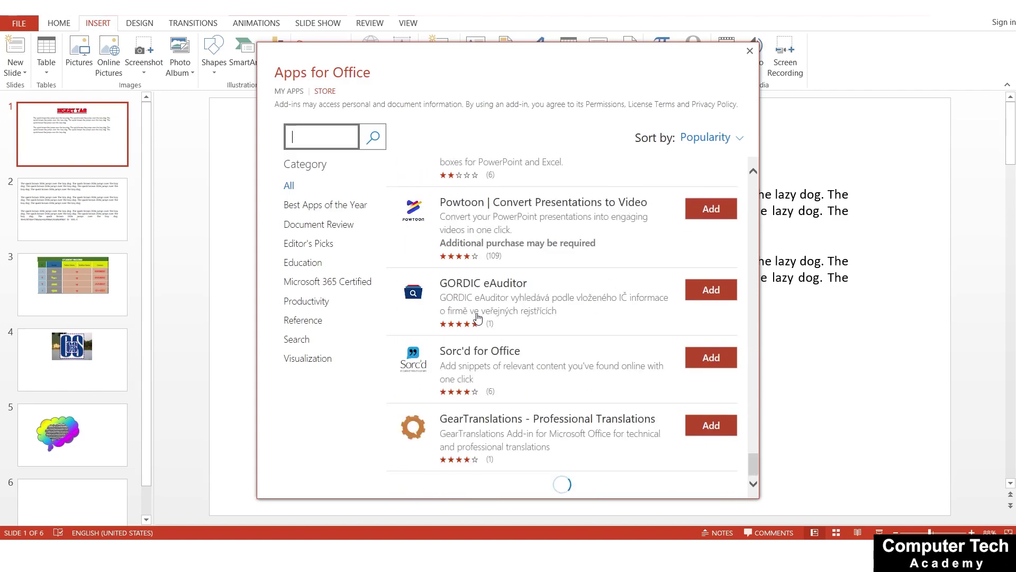
{"action": "scroll", "coordinate": [476, 318], "scroll_direction": "down", "scroll_amount": 5}
{"action": "scroll", "coordinate": [688, 308], "scroll_direction": "up", "scroll_amount": 2}
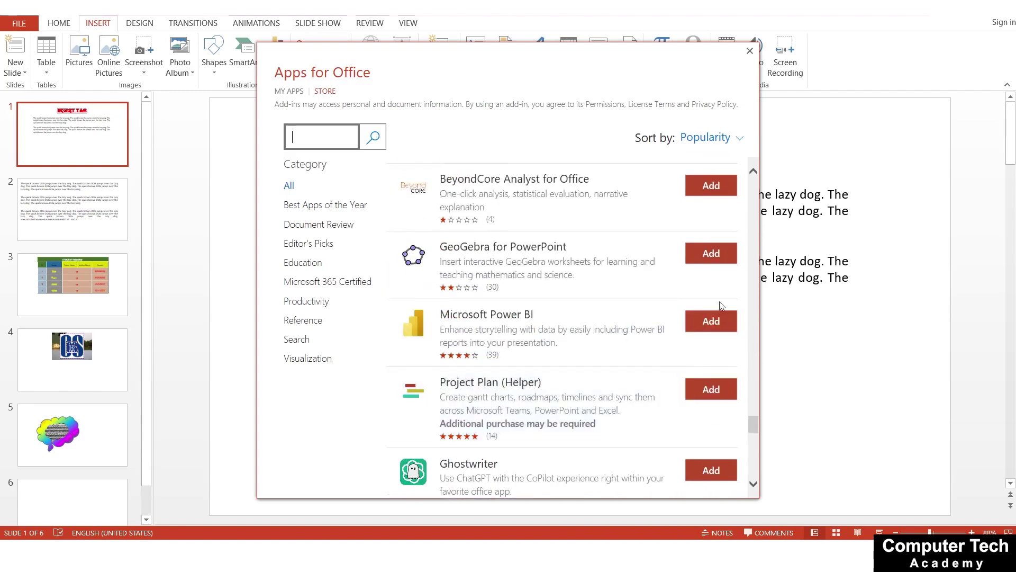
{"action": "scroll", "coordinate": [712, 261], "scroll_direction": "up", "scroll_amount": 2}
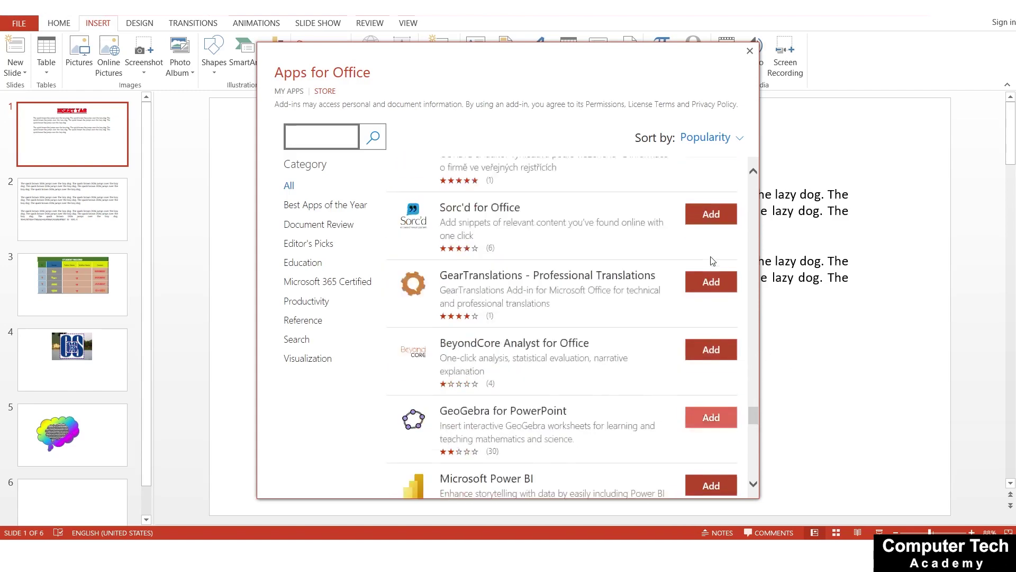
{"action": "scroll", "coordinate": [712, 261], "scroll_direction": "up", "scroll_amount": 5}
{"action": "scroll", "coordinate": [712, 261], "scroll_direction": "up", "scroll_amount": 3}
{"action": "scroll", "coordinate": [712, 261], "scroll_direction": "up", "scroll_amount": 3}
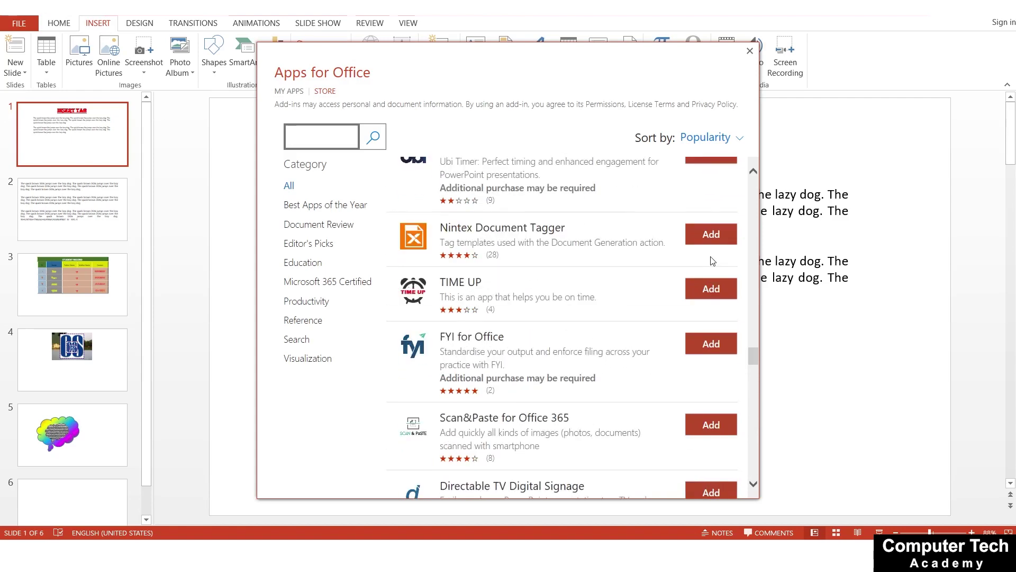
{"action": "scroll", "coordinate": [712, 261], "scroll_direction": "up", "scroll_amount": 5}
{"action": "scroll", "coordinate": [712, 261], "scroll_direction": "up", "scroll_amount": 5}
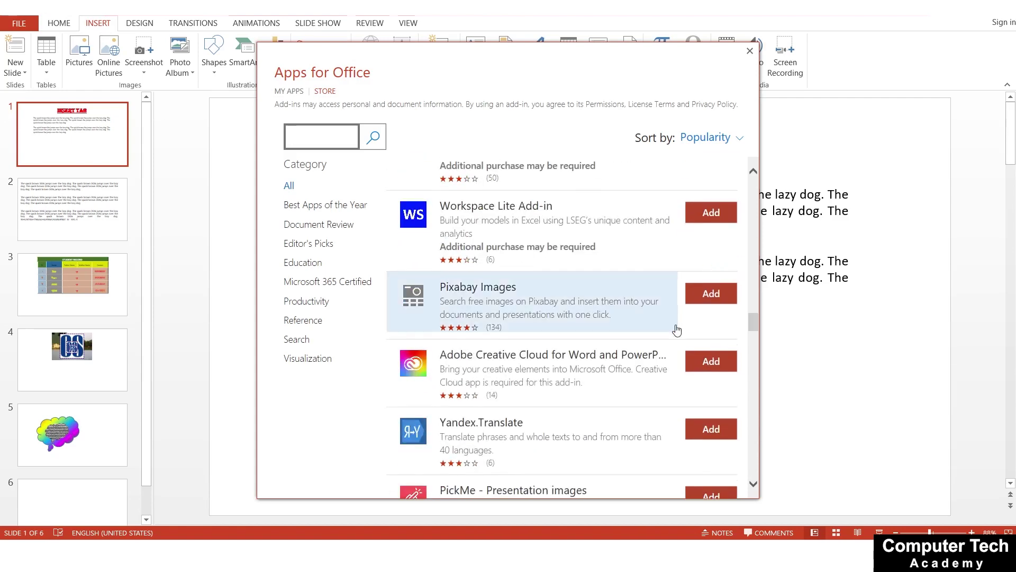
{"action": "left_click", "coordinate": [700, 213]}
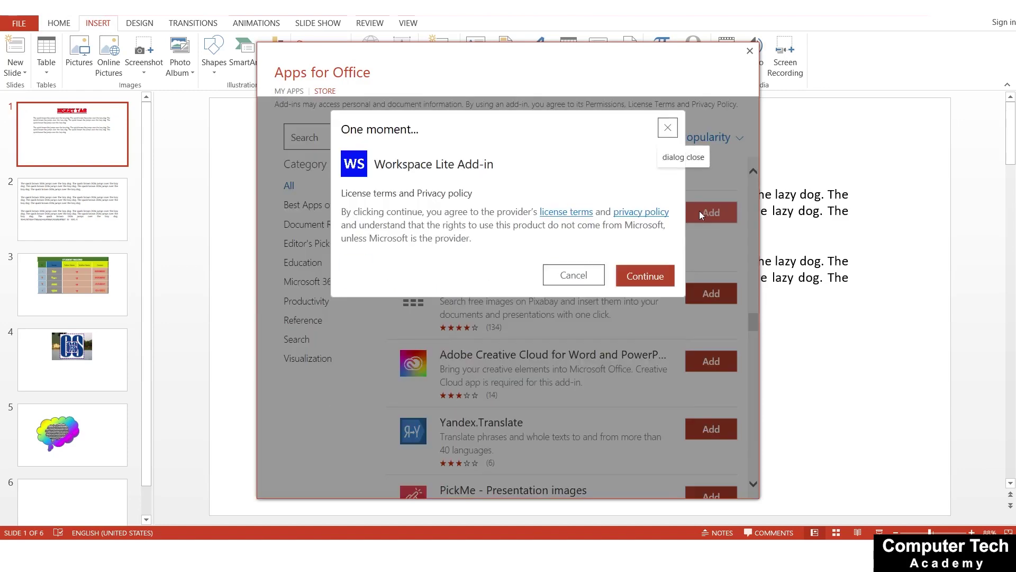
{"action": "left_click", "coordinate": [647, 279]}
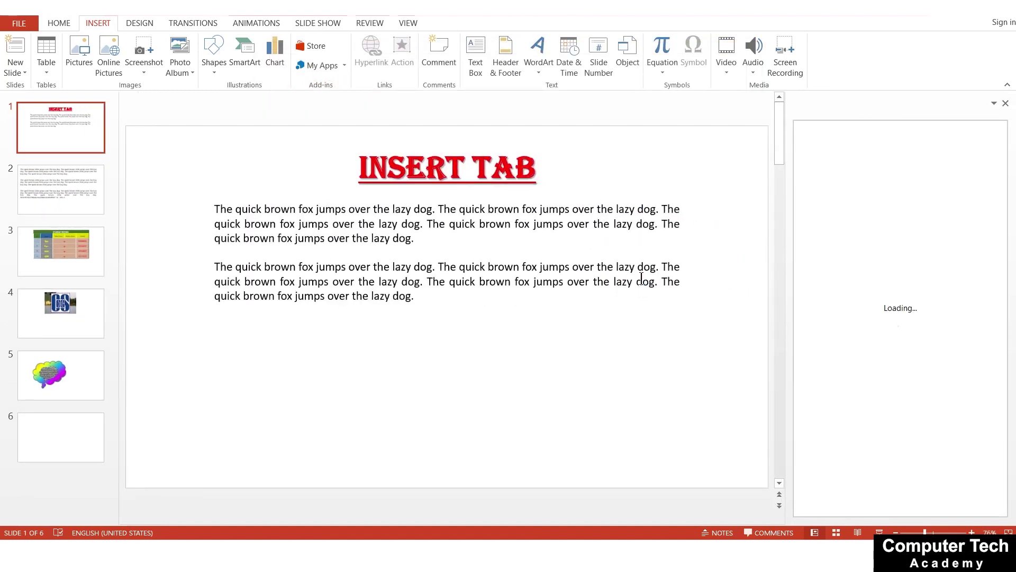
{"action": "left_click", "coordinate": [1006, 103]}
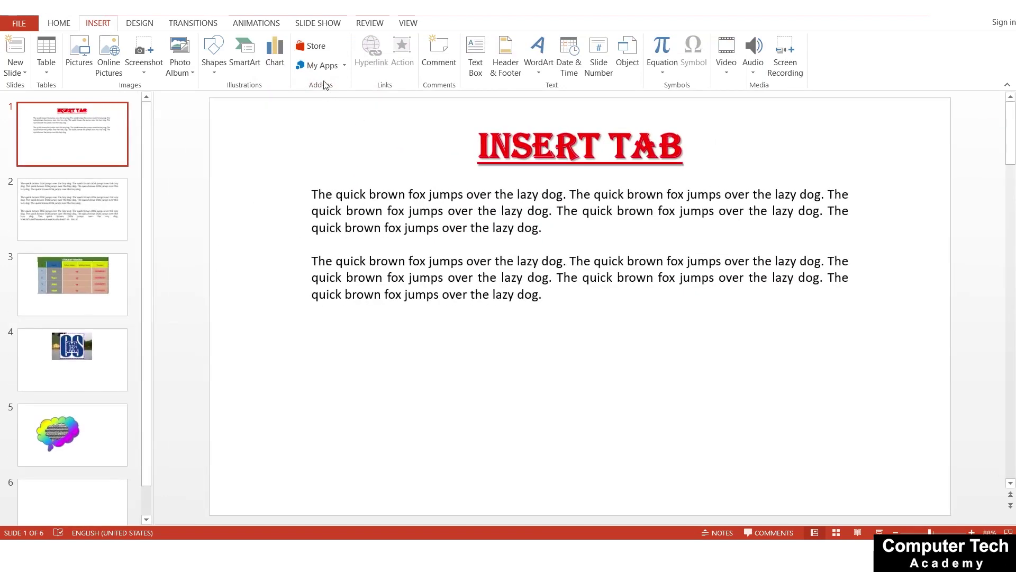
{"action": "left_click", "coordinate": [346, 65]}
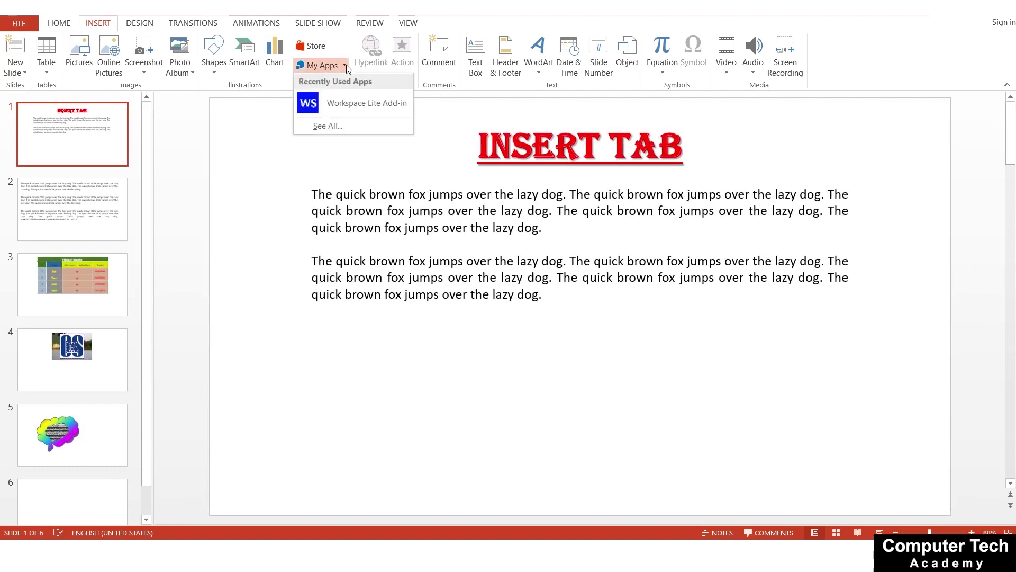
{"action": "left_click", "coordinate": [353, 104]}
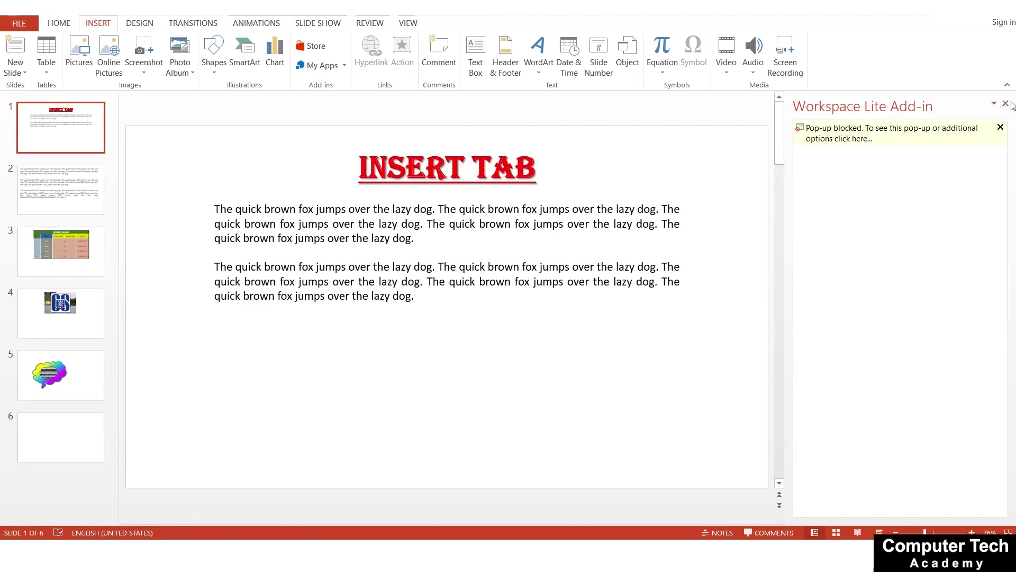
{"action": "left_click", "coordinate": [1006, 104]}
{"action": "left_click", "coordinate": [597, 281]}
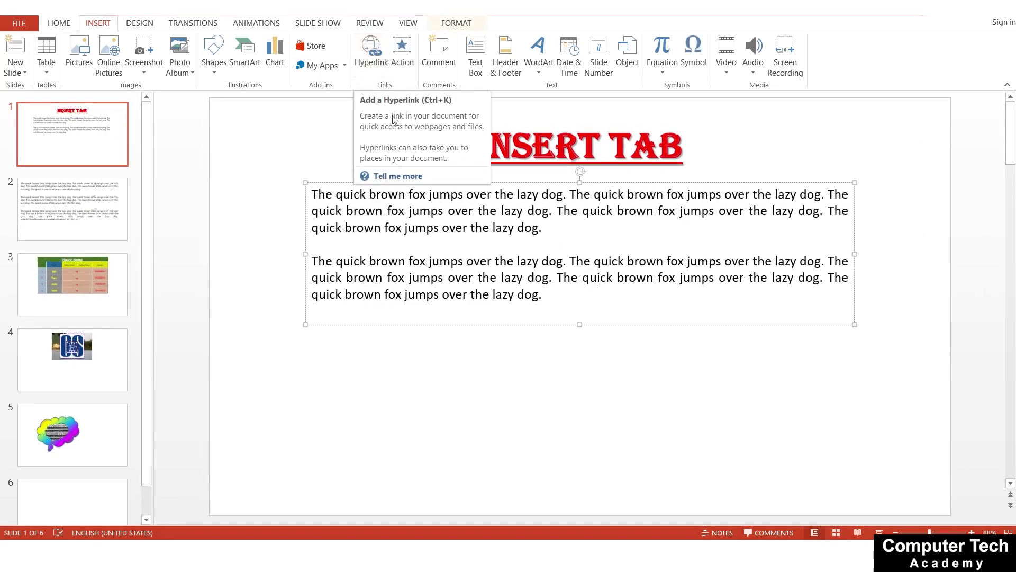
- Add two empty lines after the final paragraph ending in 'dog.' on slide 1
{"action": "left_click", "coordinate": [633, 436]}
{"action": "left_click", "coordinate": [551, 303]}
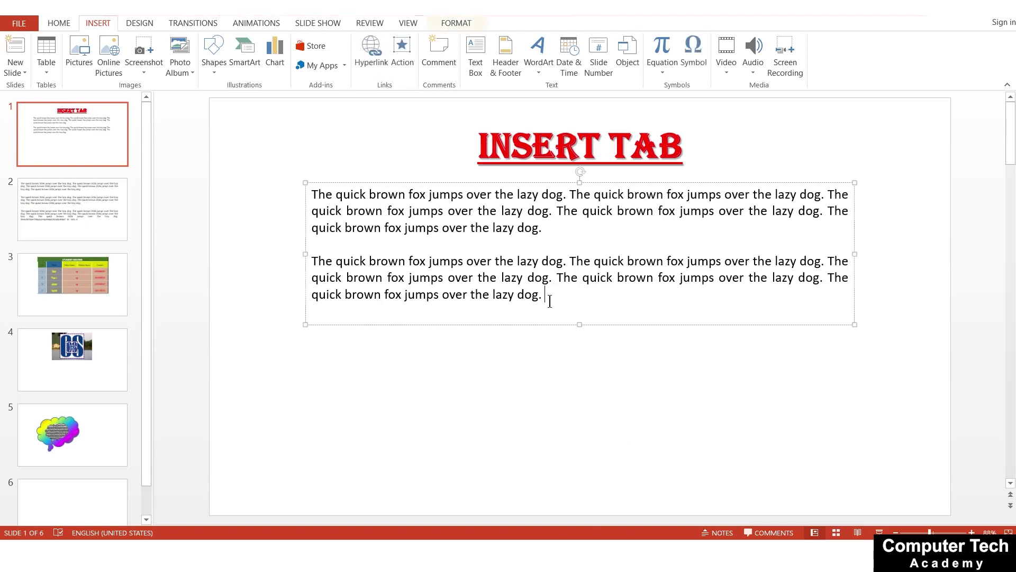
{"action": "key", "text": "Return"}
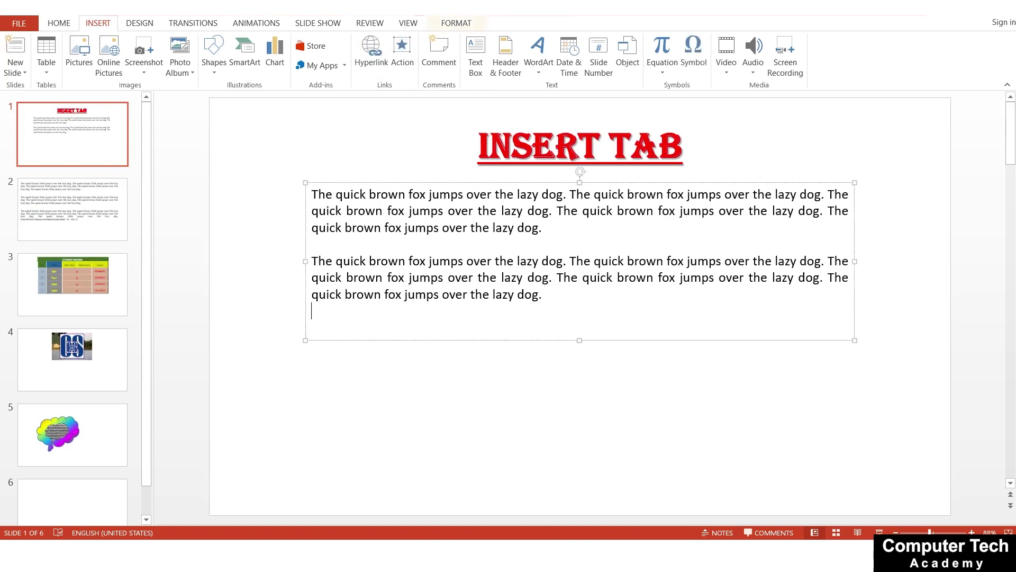
{"action": "key", "text": "Return"}
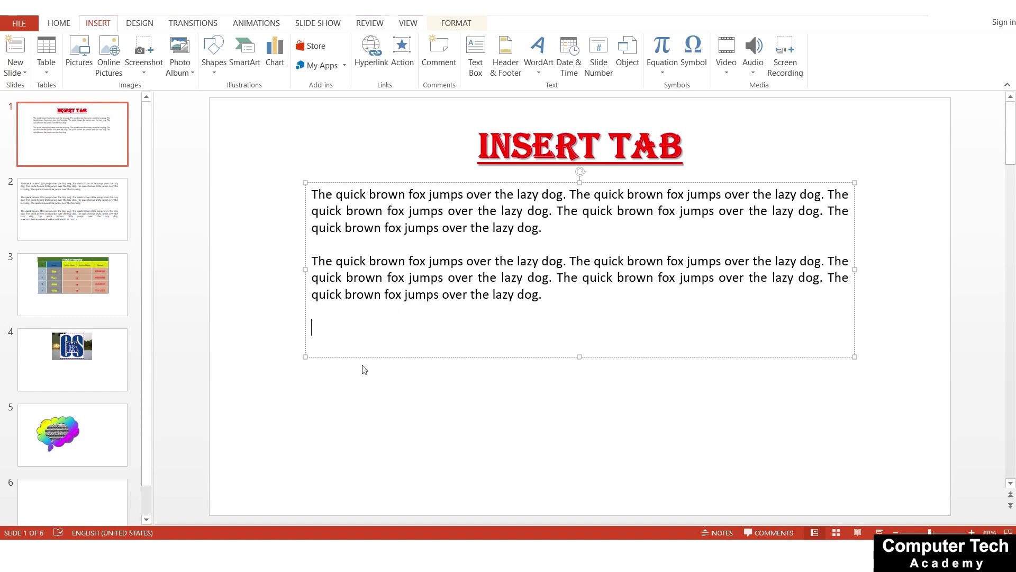
- Insert a trial hyperlink at the caret pointing to Slide 5 of this presentation
{"action": "left_click", "coordinate": [379, 58]}
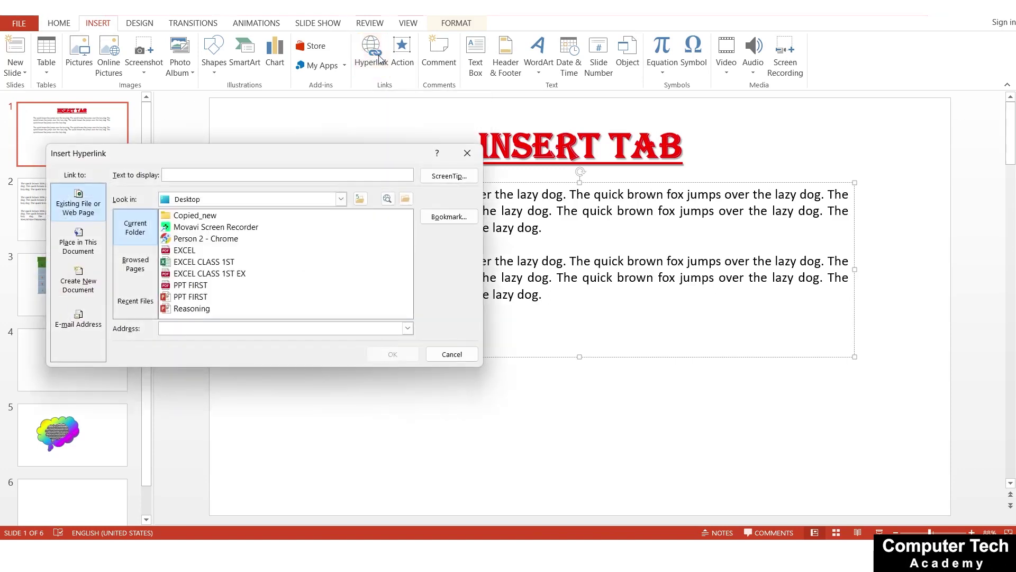
{"action": "left_click_drag", "start_coordinate": [320, 155], "coordinate": [592, 83]}
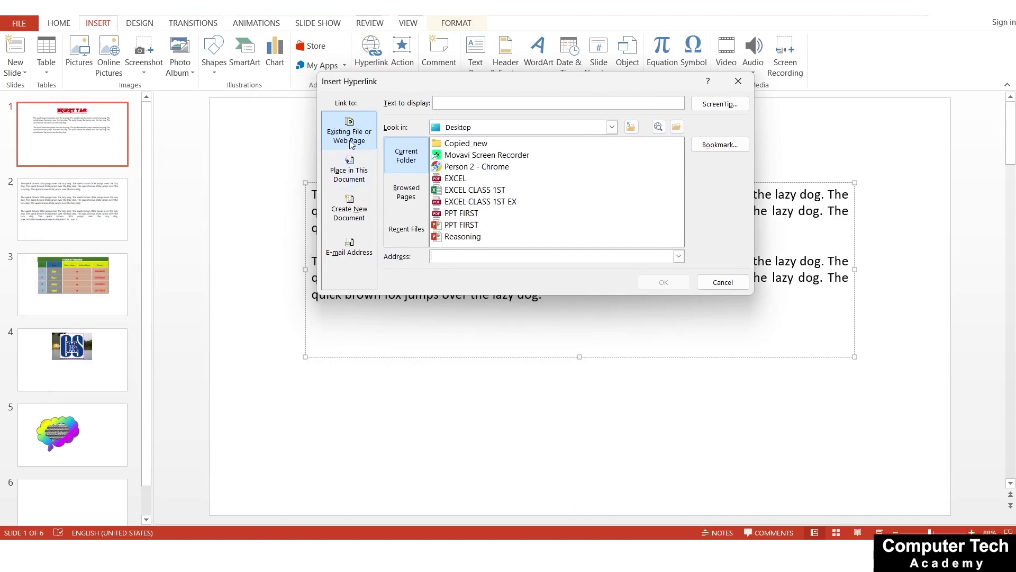
{"action": "left_click", "coordinate": [344, 167]}
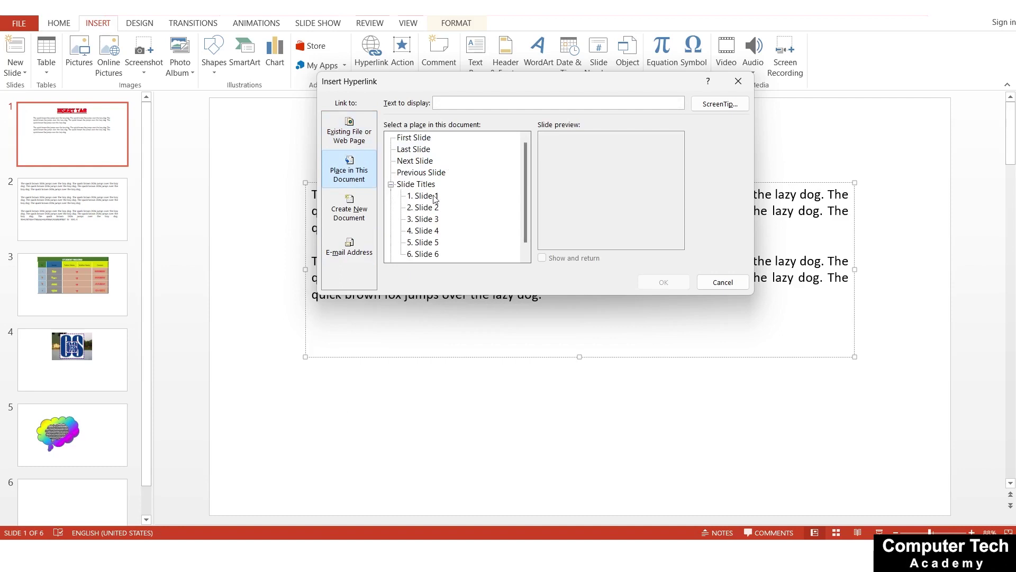
{"action": "left_click", "coordinate": [423, 197]}
{"action": "left_click", "coordinate": [433, 209]}
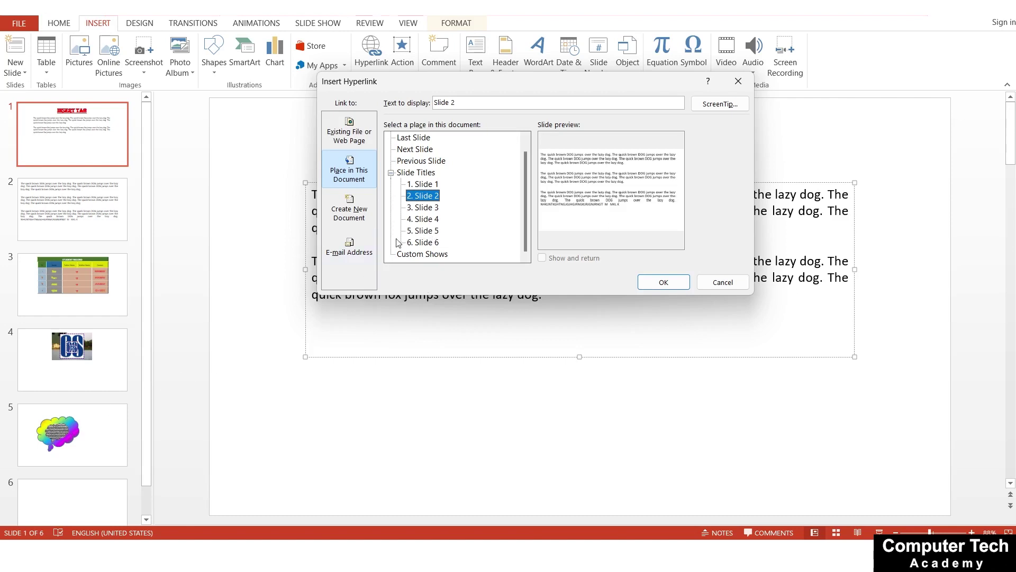
{"action": "left_click", "coordinate": [433, 233]}
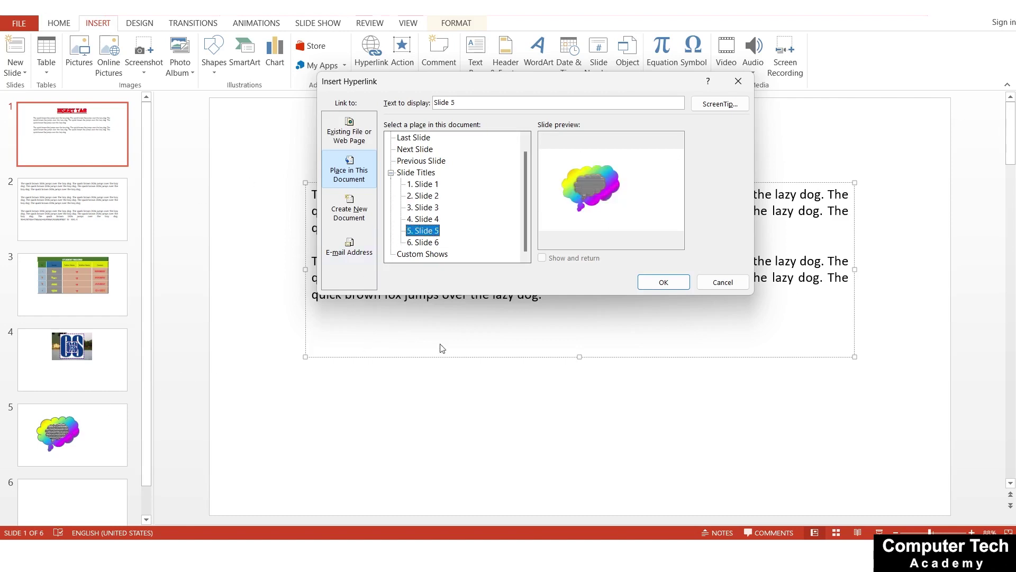
{"action": "left_click", "coordinate": [656, 284]}
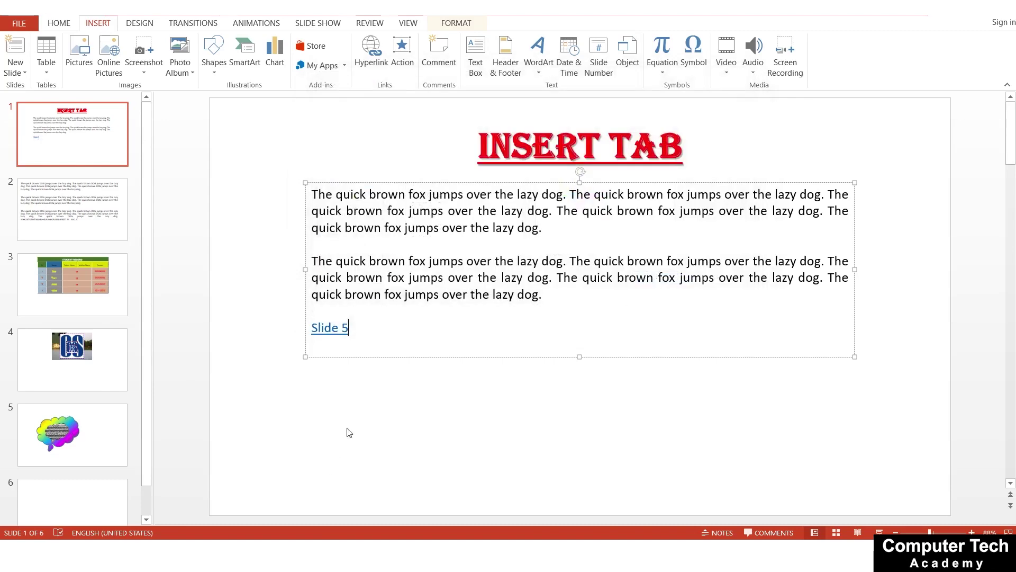
- Select the inserted Slide 5 link text and delete it
{"action": "left_click", "coordinate": [339, 331]}
{"action": "left_click", "coordinate": [341, 374]}
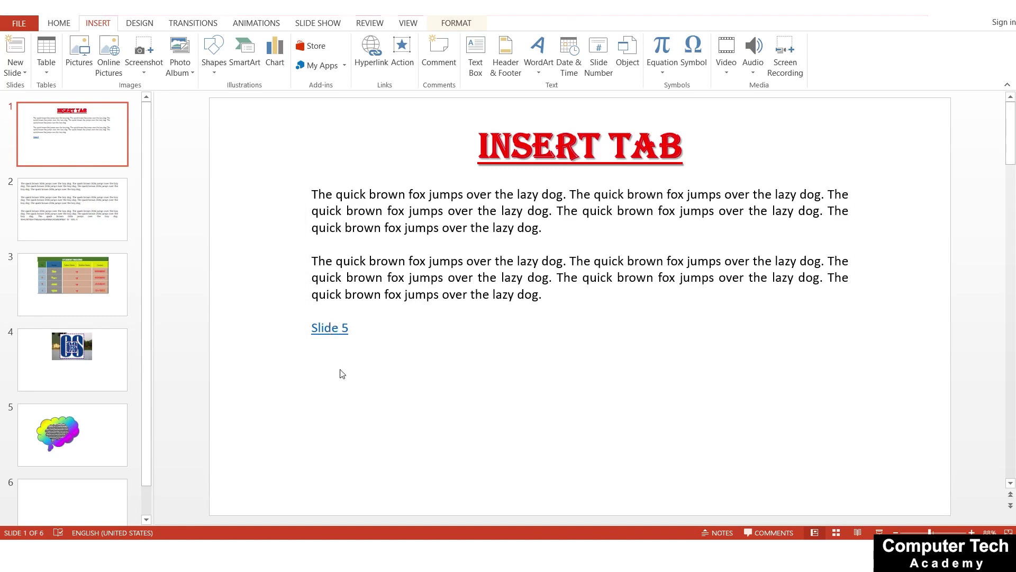
{"action": "left_click", "coordinate": [332, 330]}
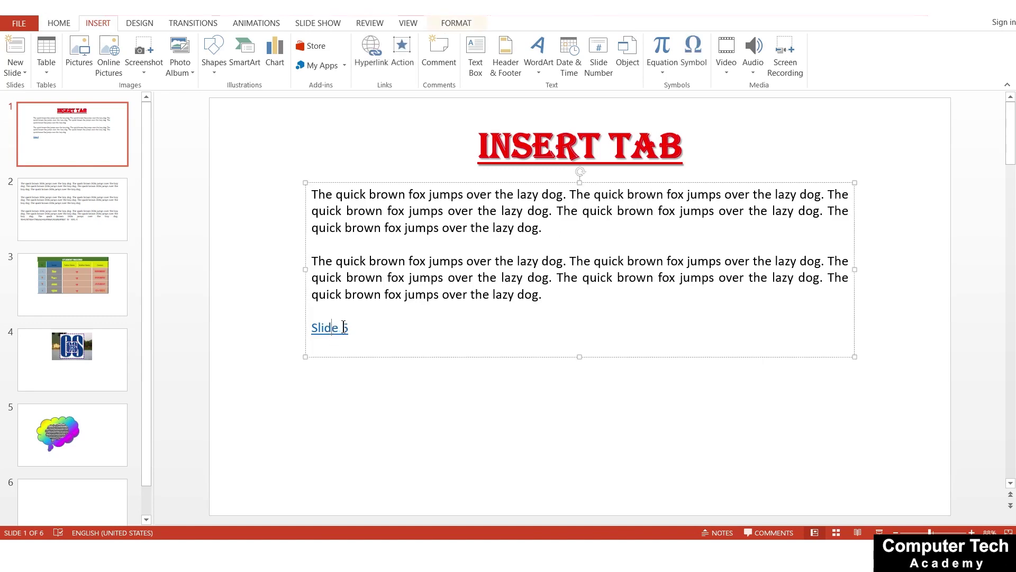
{"action": "left_click_drag", "start_coordinate": [352, 327], "coordinate": [296, 329]}
{"action": "key", "text": "Delete"}
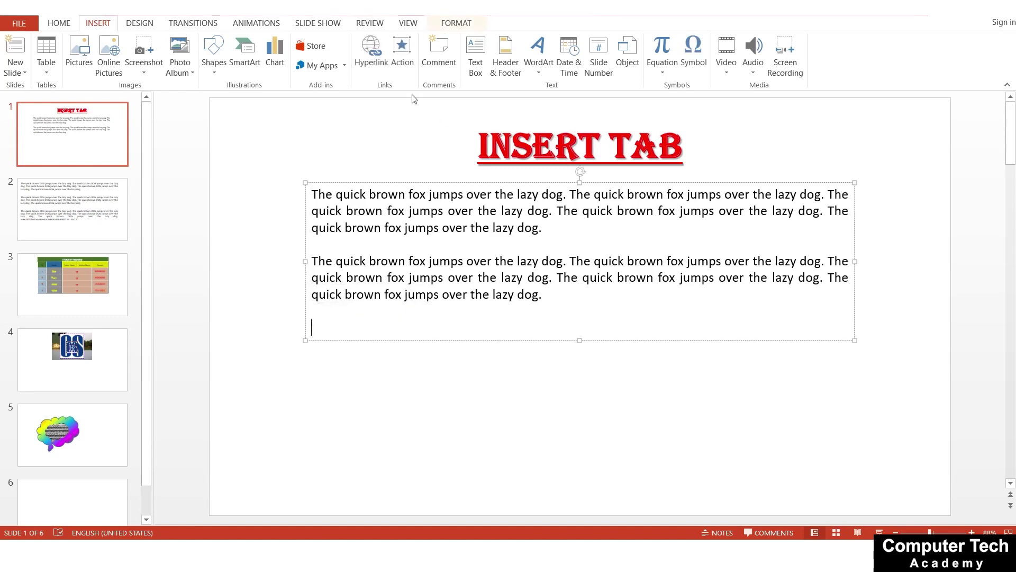
- Create a hyperlink to the Desktop file EXCEL CLASS 1ST.xlsx displaying 'CLICK HERE FOR MY EXCEL FILE'
{"action": "left_click", "coordinate": [372, 52]}
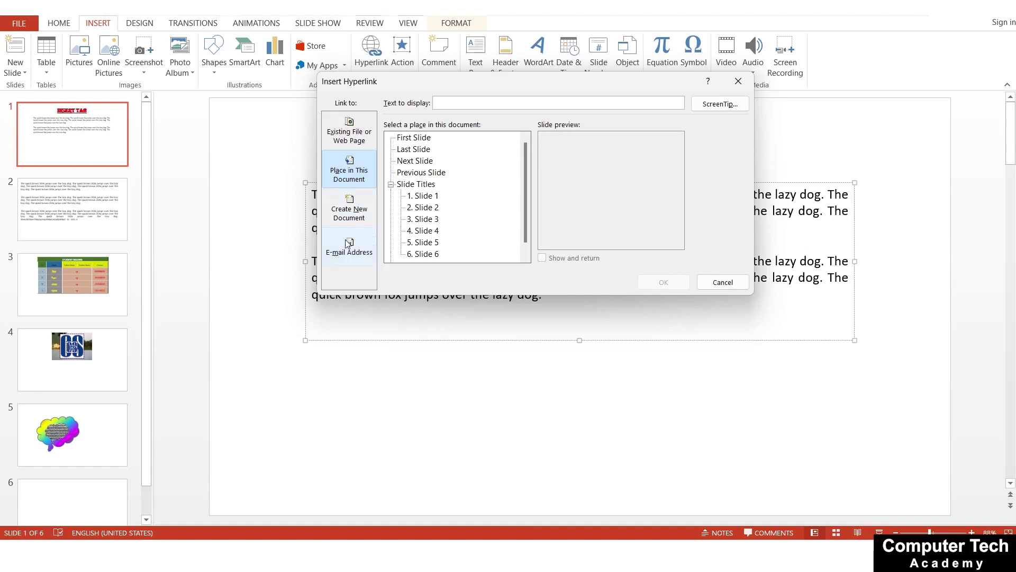
{"action": "left_click", "coordinate": [335, 135]}
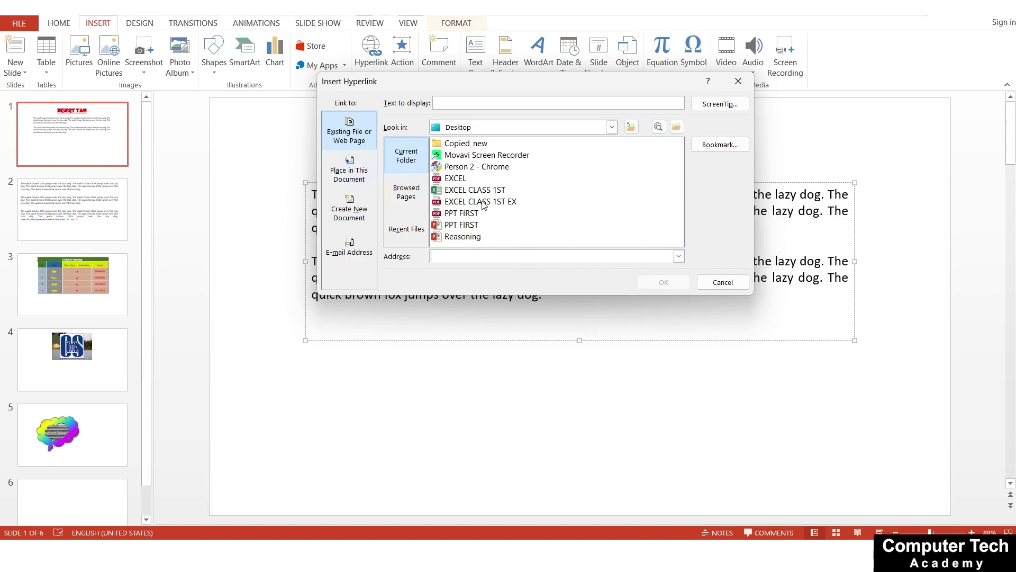
{"action": "left_click", "coordinate": [476, 190]}
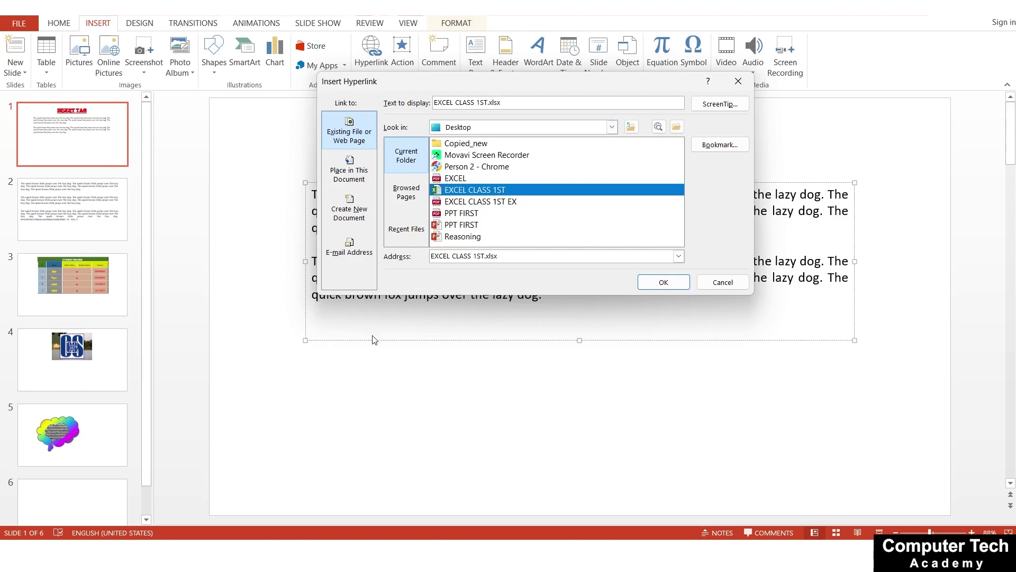
{"action": "left_click", "coordinate": [502, 103]}
{"action": "left_click_drag", "start_coordinate": [502, 103], "coordinate": [400, 98]}
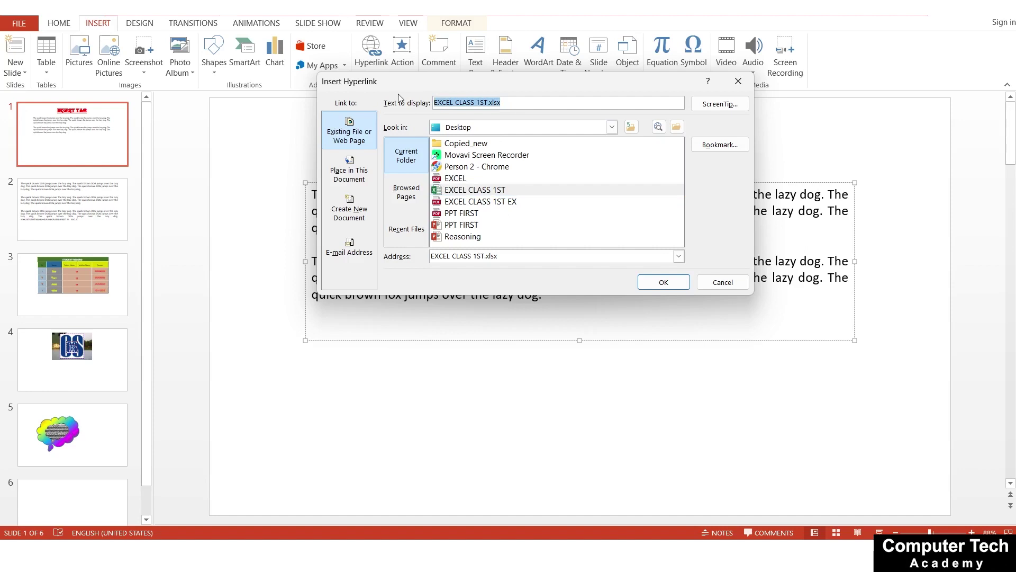
{"action": "type", "text": "cLI"}
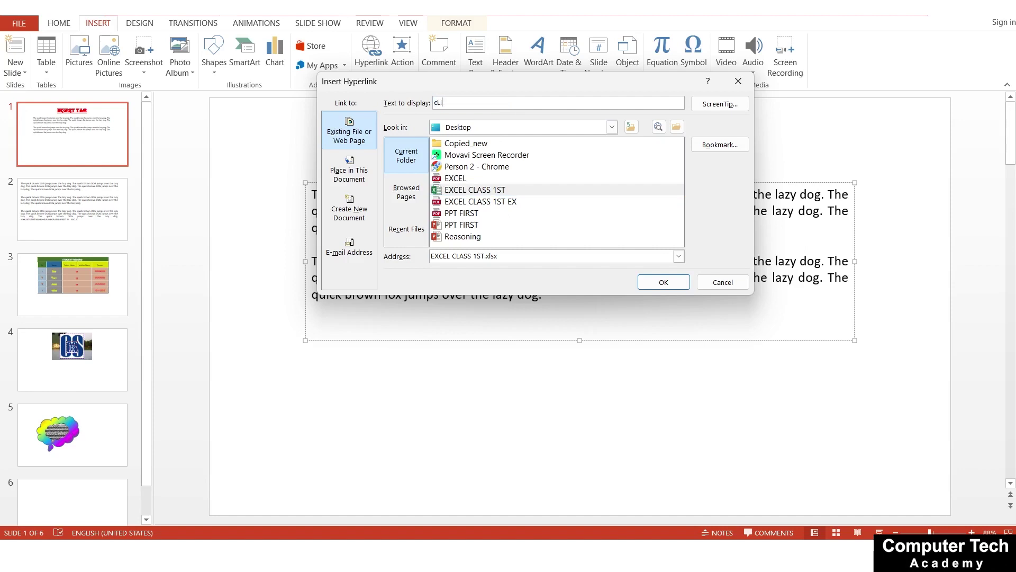
{"action": "type", "text": "CK HERE"}
{"action": "key", "text": "BackSpace"}
{"action": "key", "text": "BackSpace"}
{"action": "key", "text": "BackSpace"}
{"action": "type", "text": "CLICK HE"}
{"action": "type", "text": "RE FOR MY EXCEL FILE"}
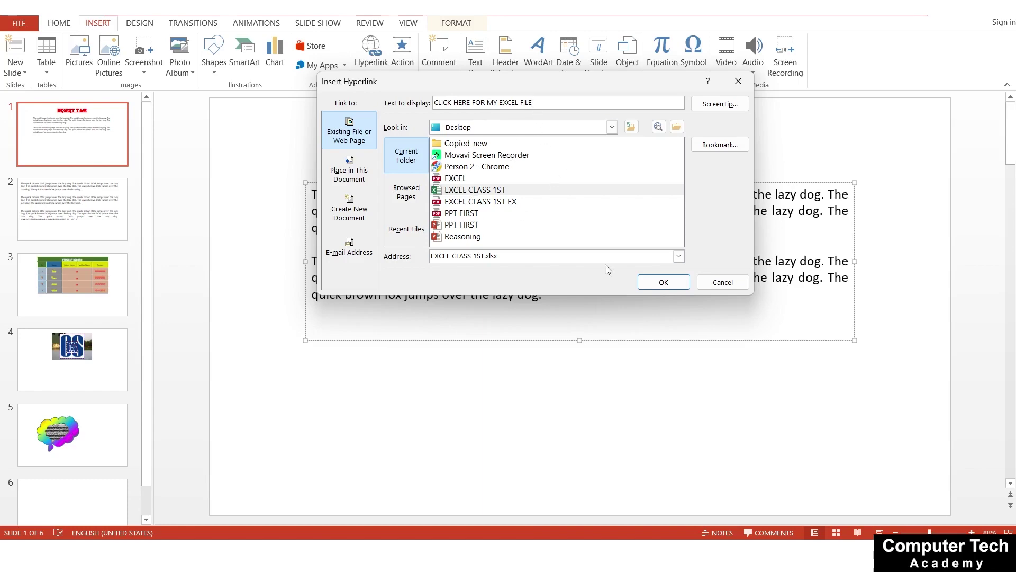
- Confirm the hyperlink so 'CLICK HERE FOR MY EXCEL FILE' links to EXCEL CLASS 1ST.xlsx
{"action": "left_click", "coordinate": [657, 286]}
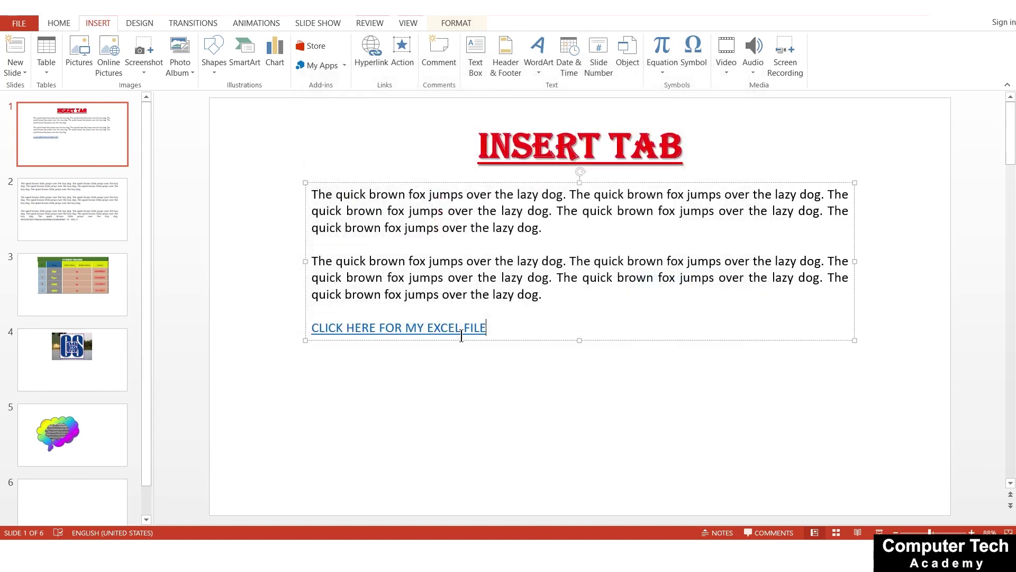
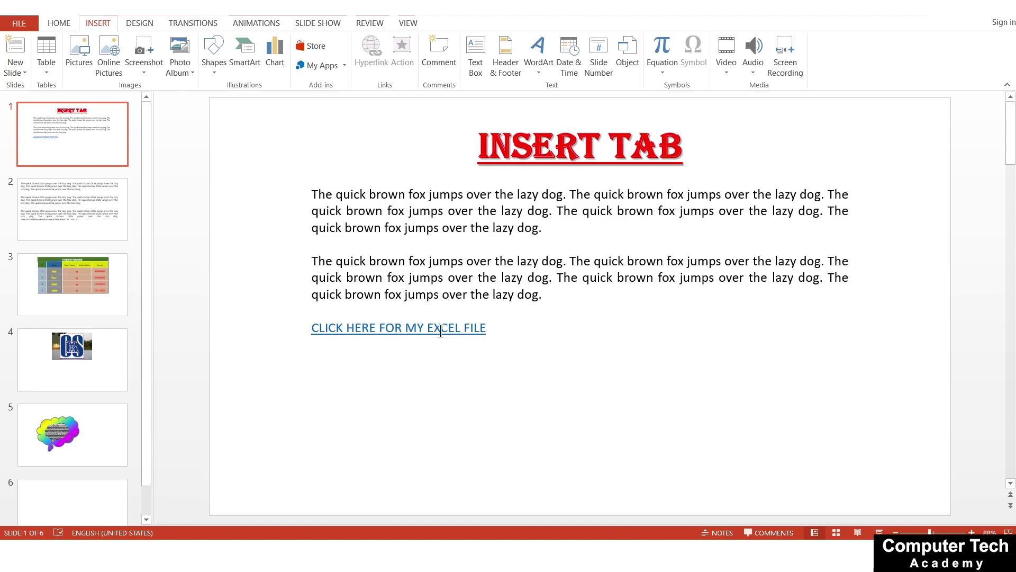
- Add an empty line below the Excel link on slide 1 and below slide 2's DOG text
{"action": "left_click", "coordinate": [501, 320]}
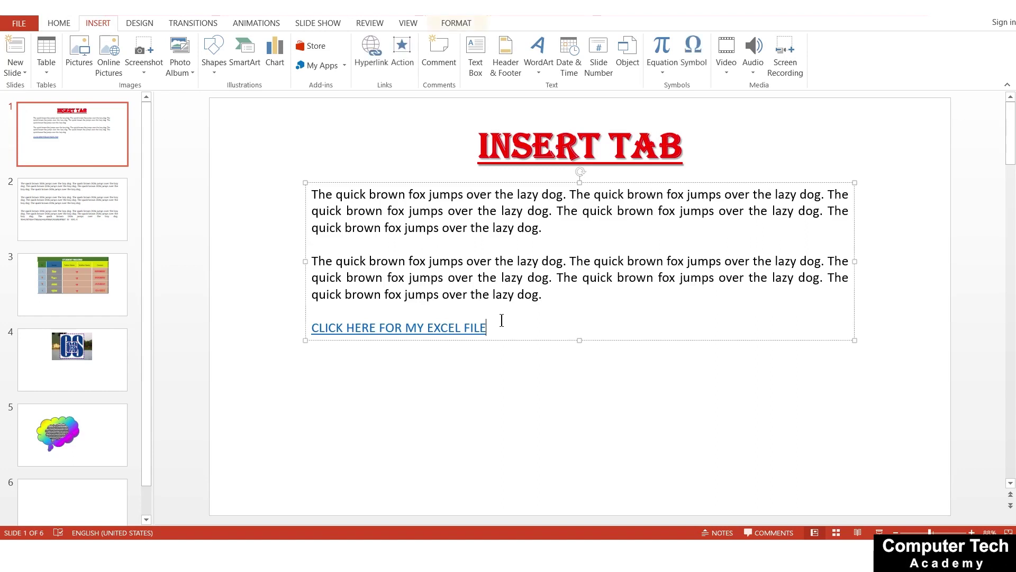
{"action": "key", "text": "Return"}
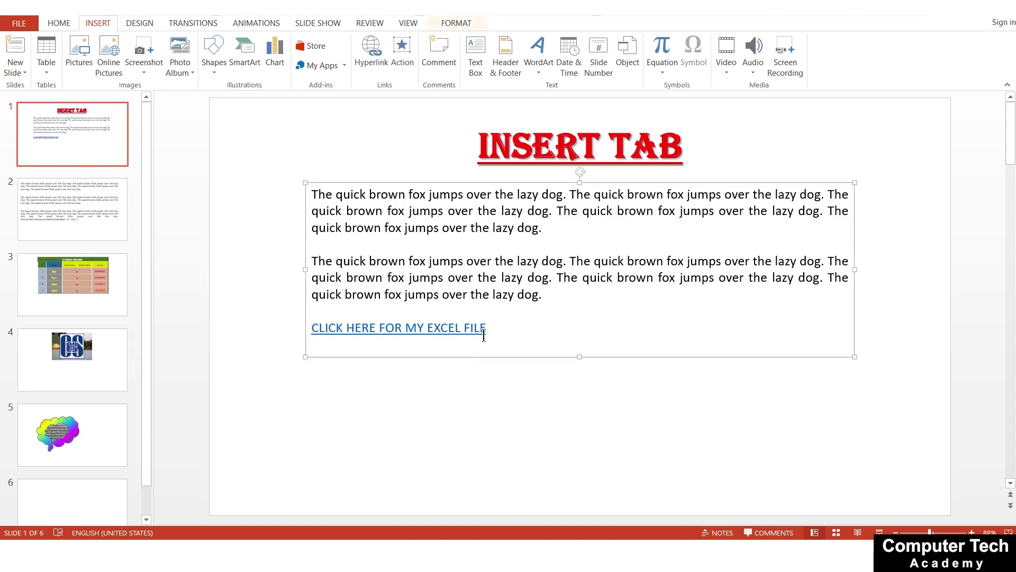
{"action": "left_click", "coordinate": [488, 424]}
{"action": "scroll", "coordinate": [383, 389], "scroll_direction": "down", "scroll_amount": 2}
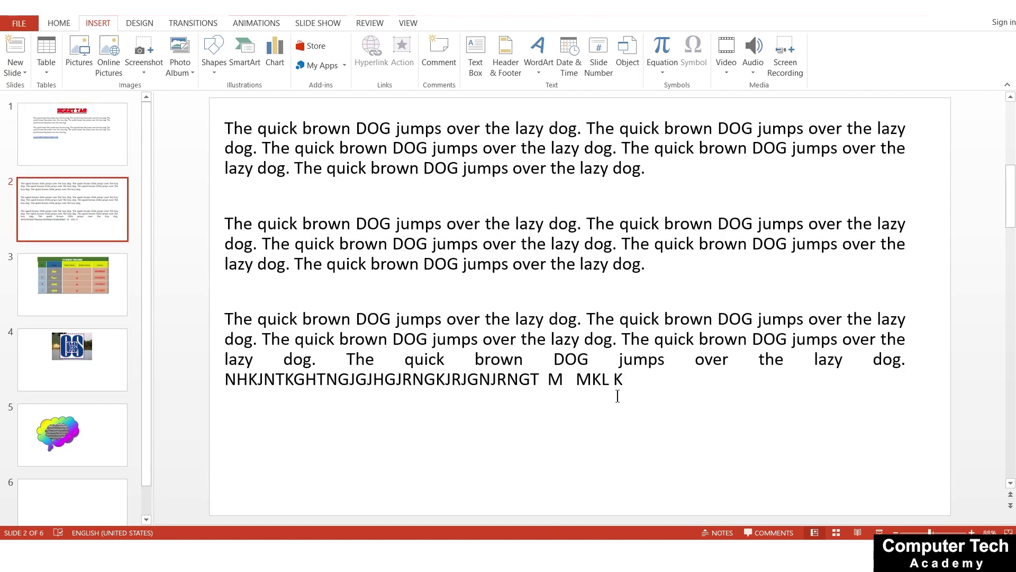
{"action": "left_click", "coordinate": [629, 385]}
{"action": "key", "text": "Return"}
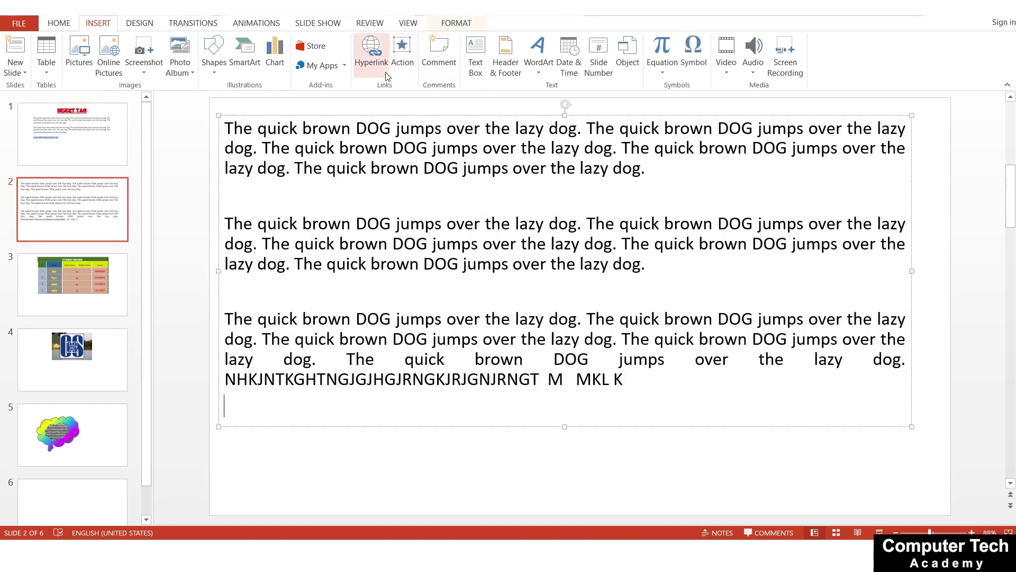
- Insert a hyperlink on slide 2's new line to 5. Slide 5 in this document
{"action": "left_click", "coordinate": [371, 55]}
{"action": "left_click", "coordinate": [353, 180]}
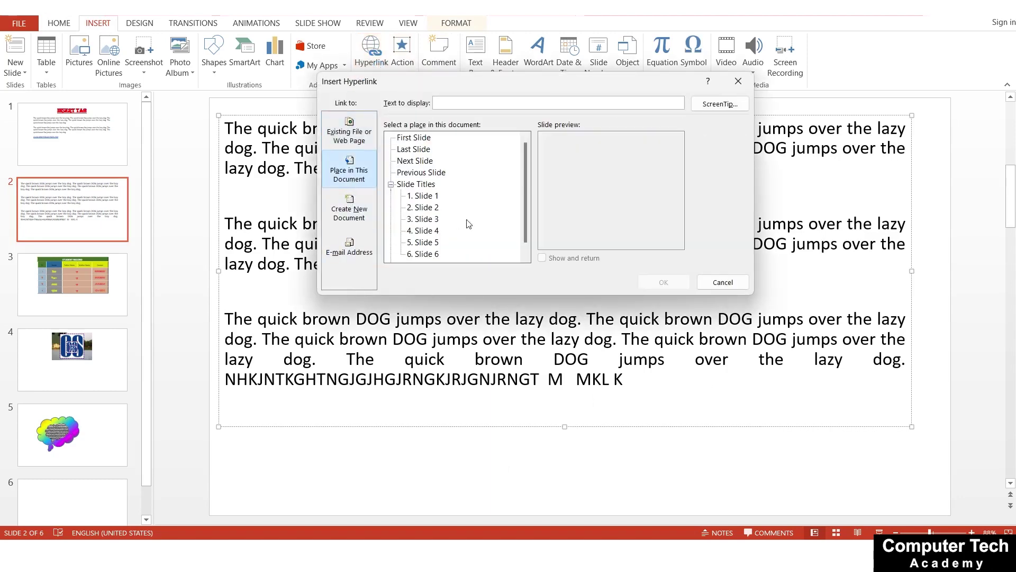
{"action": "left_click", "coordinate": [426, 242]}
{"action": "left_click", "coordinate": [663, 282]}
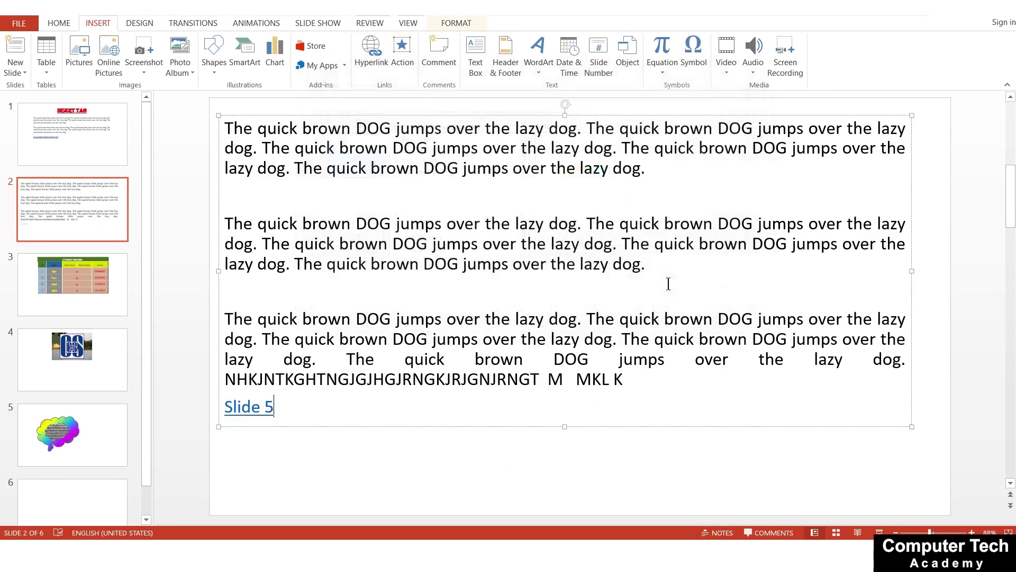
- Review slides 1 and 2, ending back on slide 1 with its Excel link
{"action": "left_click", "coordinate": [351, 467]}
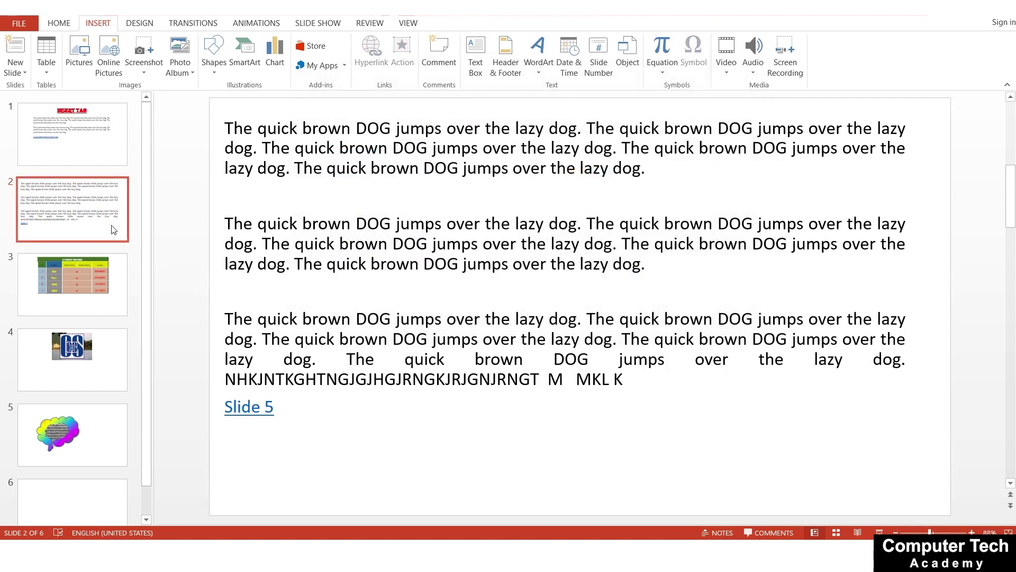
{"action": "left_click", "coordinate": [101, 154]}
{"action": "left_click", "coordinate": [395, 328]}
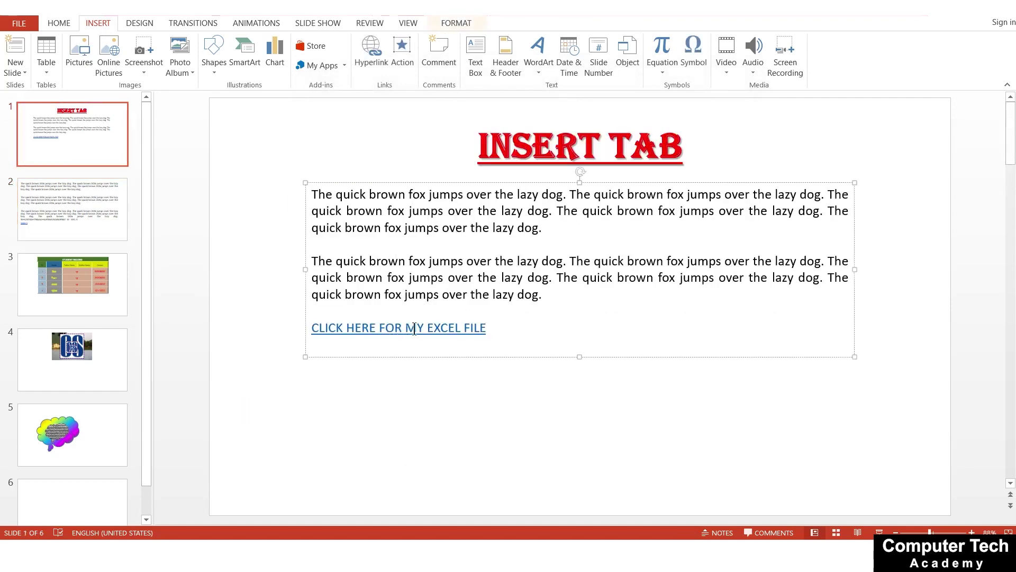
{"action": "left_click", "coordinate": [90, 200]}
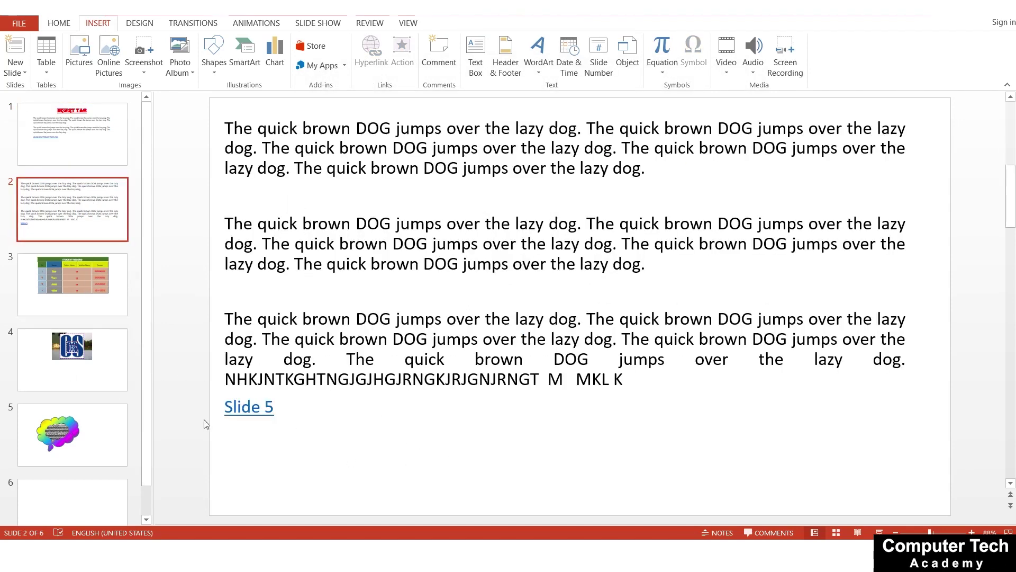
{"action": "left_click", "coordinate": [260, 414]}
{"action": "left_click", "coordinate": [86, 152]}
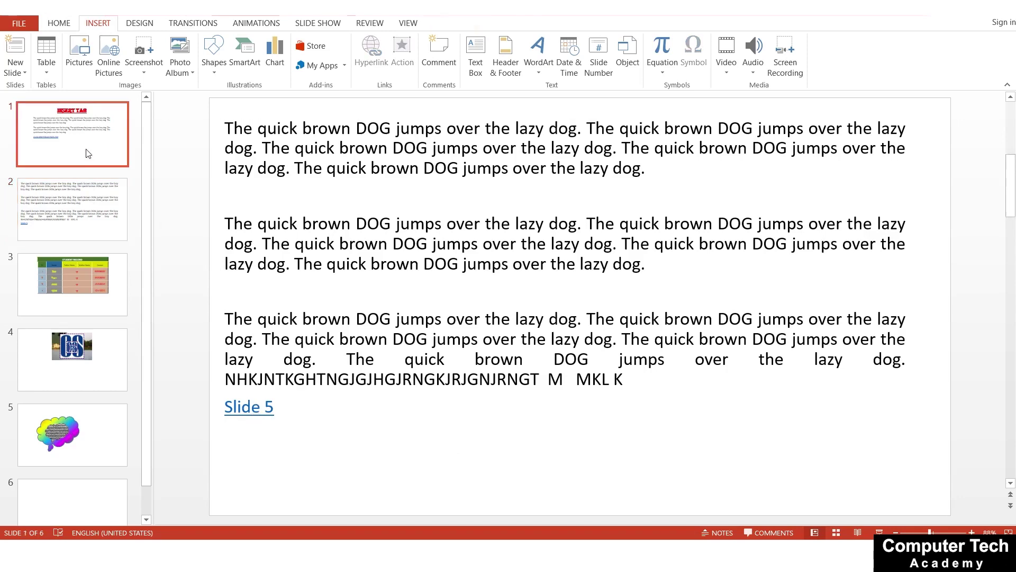
- Start the slide show from slide 1 and follow the CLICK HERE FOR MY EXCEL FILE link
{"action": "key", "text": "F5"}
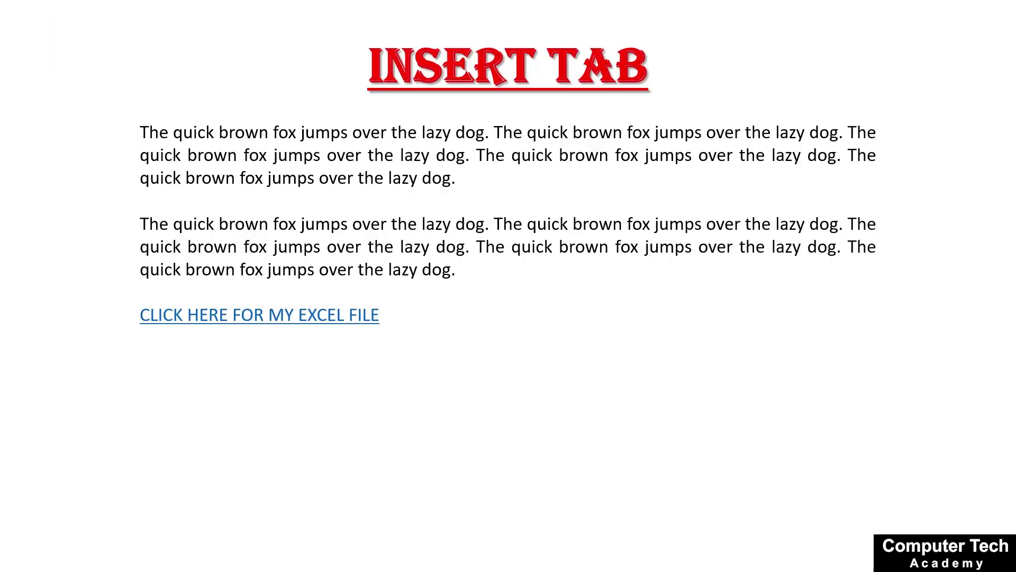
{"action": "left_click", "coordinate": [301, 316]}
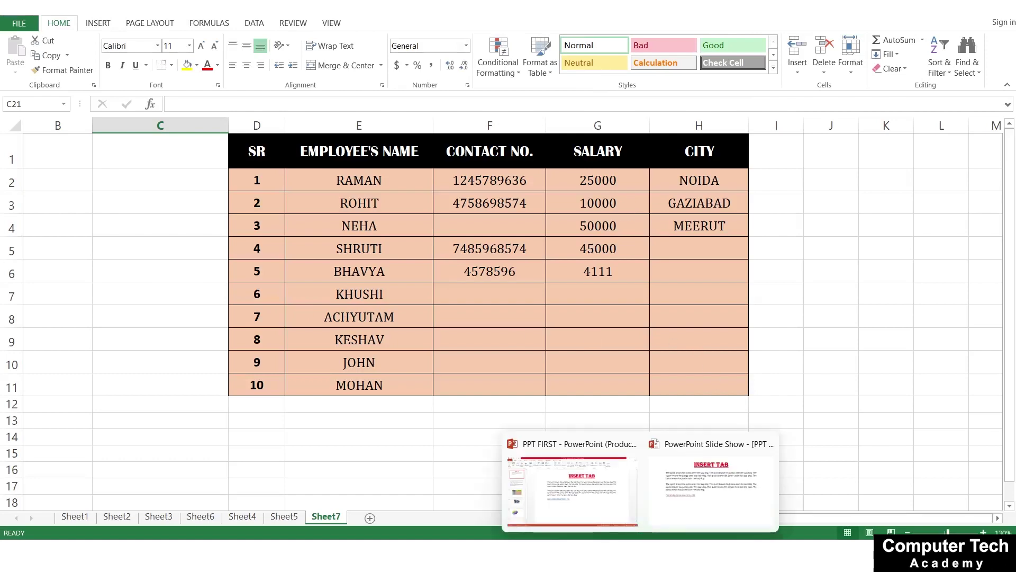
- Switch from the opened Excel workbook back to the PowerPoint presentation
{"action": "left_click", "coordinate": [593, 496]}
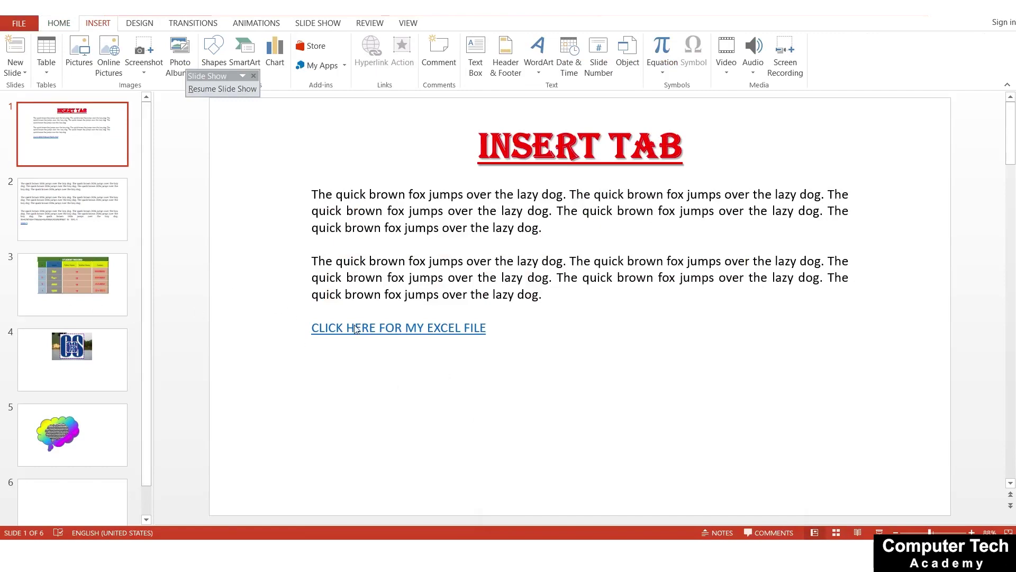
- Run the show, advance to slide 2, follow the Slide 5 link, then end the show
{"action": "key", "text": "F5"}
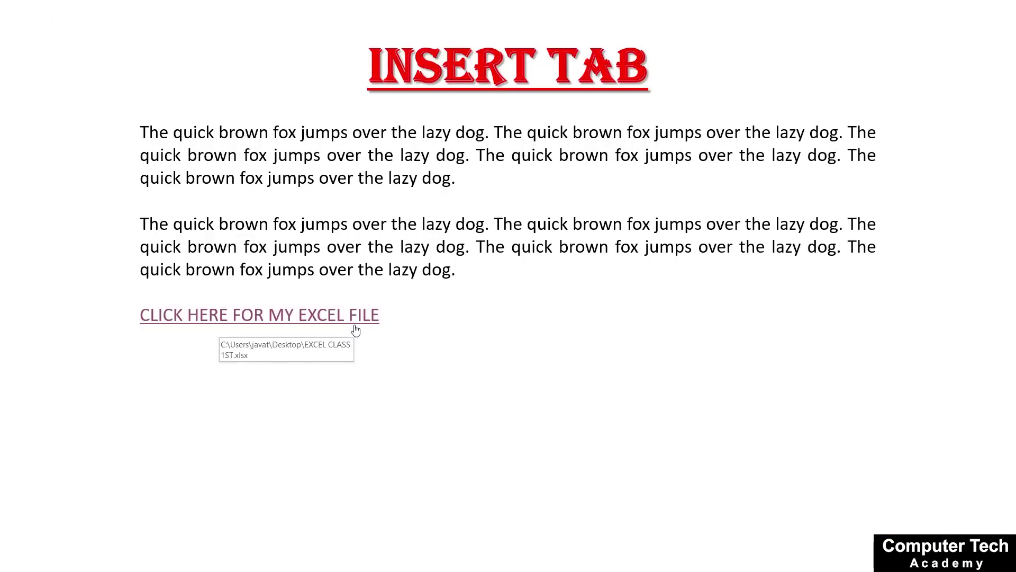
{"action": "key", "text": "Right"}
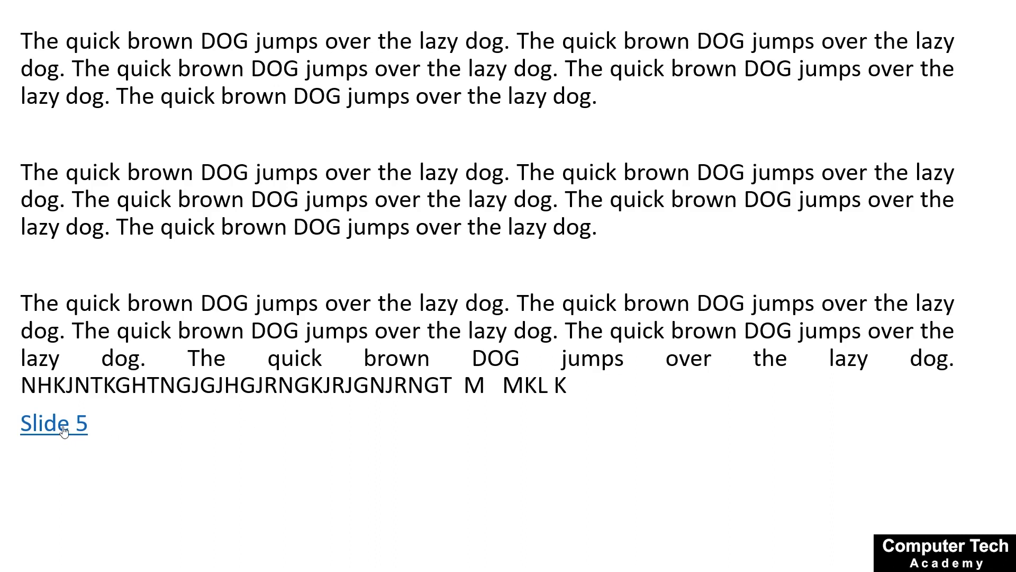
{"action": "left_click", "coordinate": [64, 431]}
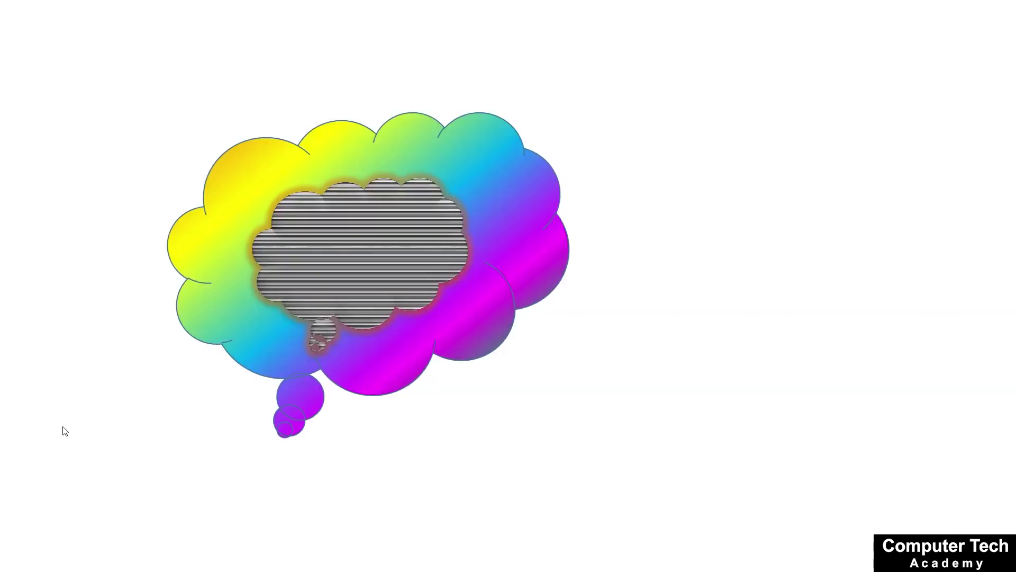
{"action": "key", "text": "Escape"}
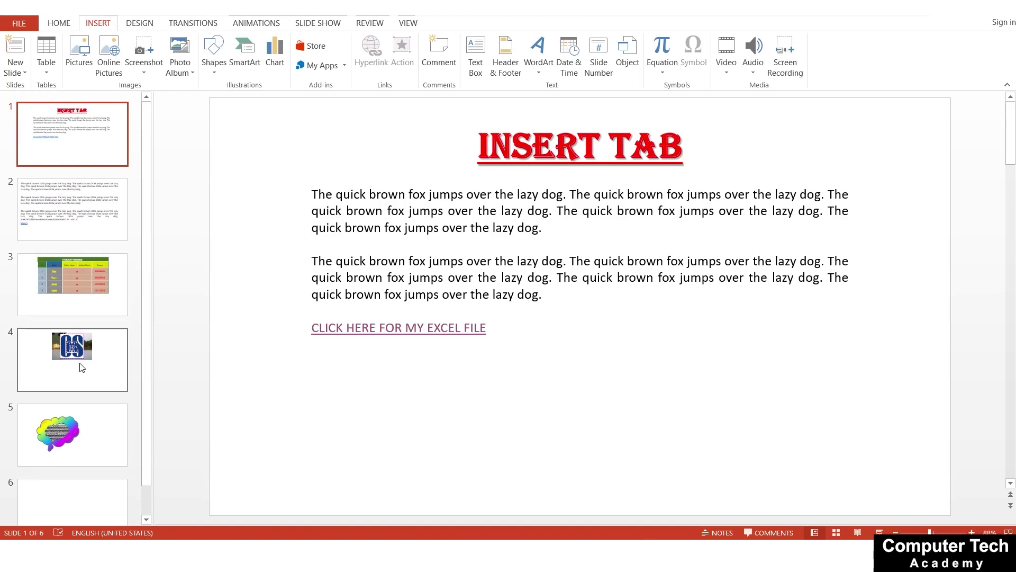
- Put the cursor in slide 1's Excel link and open its Action settings
{"action": "left_click", "coordinate": [512, 229]}
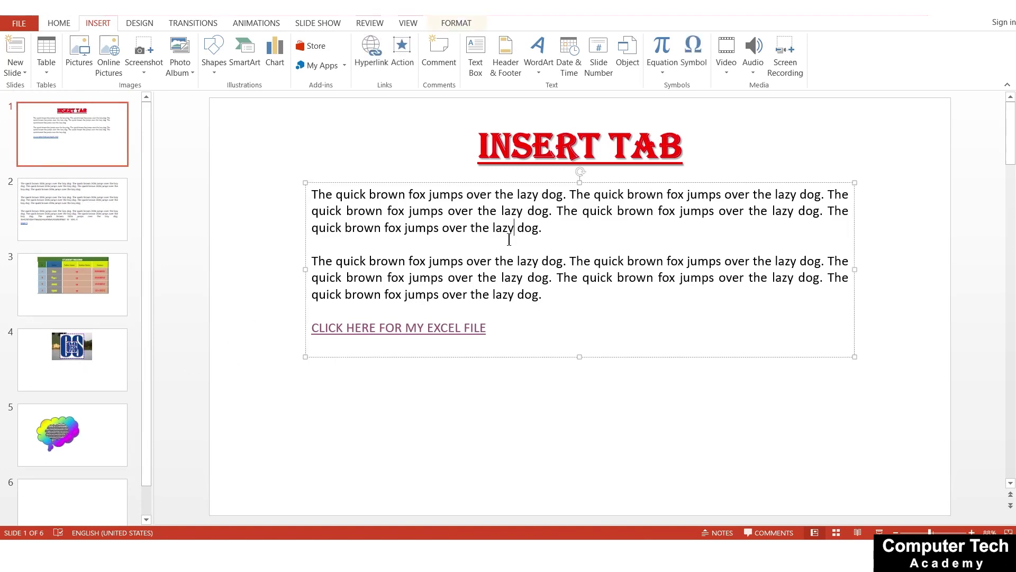
{"action": "left_click", "coordinate": [522, 328]}
{"action": "left_click", "coordinate": [401, 53]}
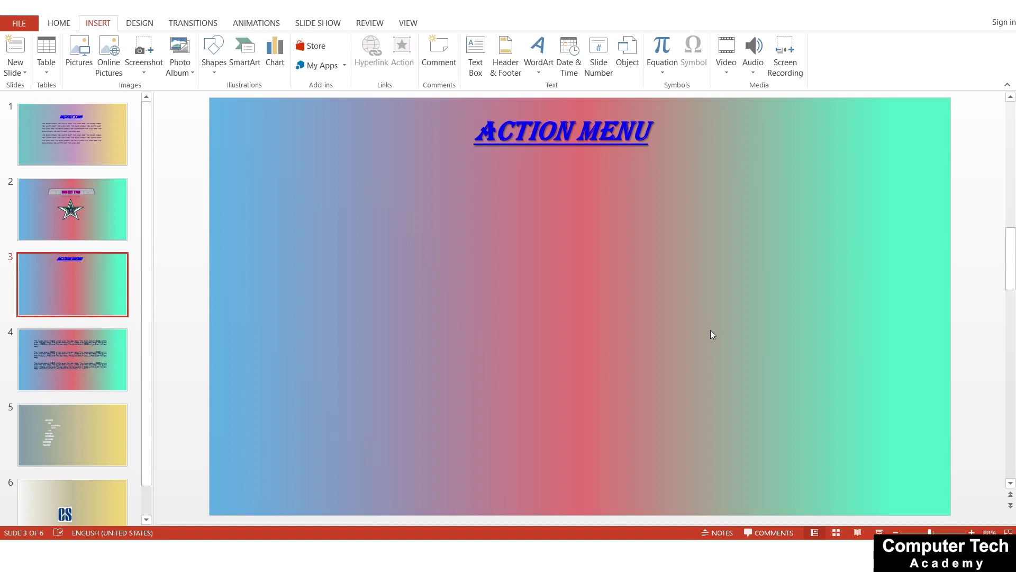
- Draw a Back or Previous action button in the lower left of the ACTION MENU slide
{"action": "left_click", "coordinate": [217, 72]}
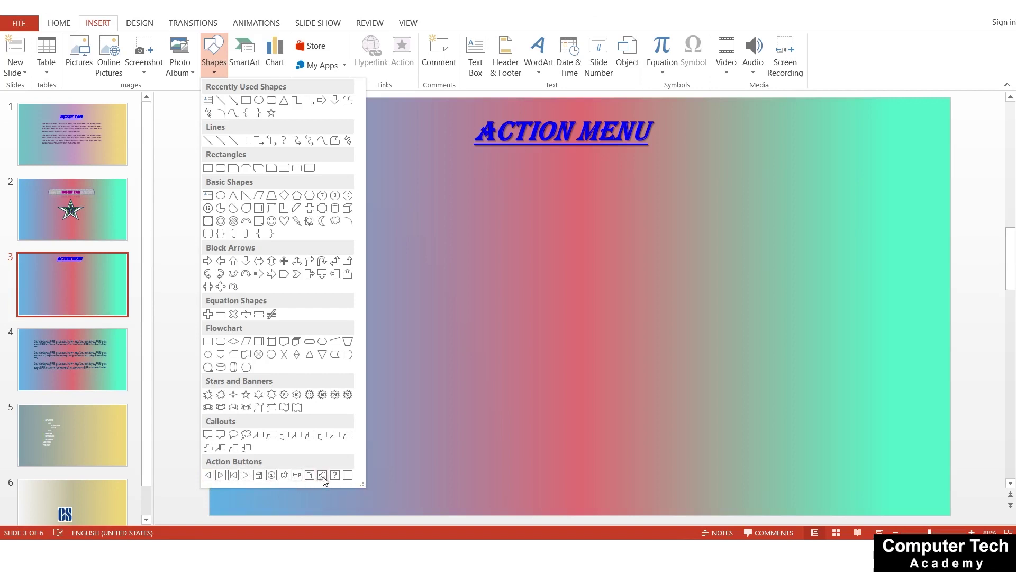
{"action": "left_click", "coordinate": [382, 424]}
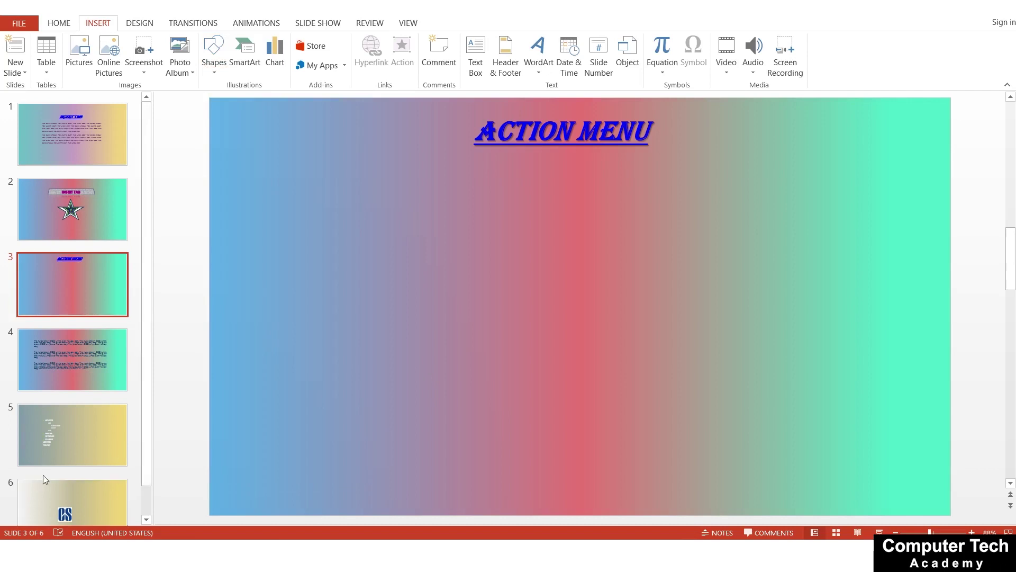
{"action": "scroll", "coordinate": [43, 474], "scroll_direction": "down", "scroll_amount": 2}
{"action": "scroll", "coordinate": [44, 294], "scroll_direction": "up", "scroll_amount": 2}
{"action": "left_click", "coordinate": [214, 55]}
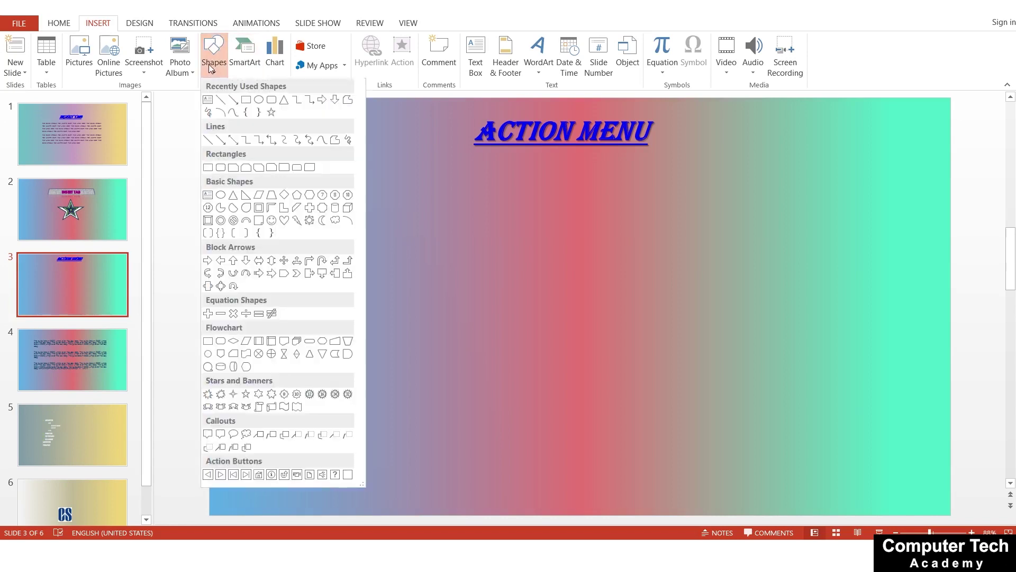
{"action": "left_click", "coordinate": [208, 475]}
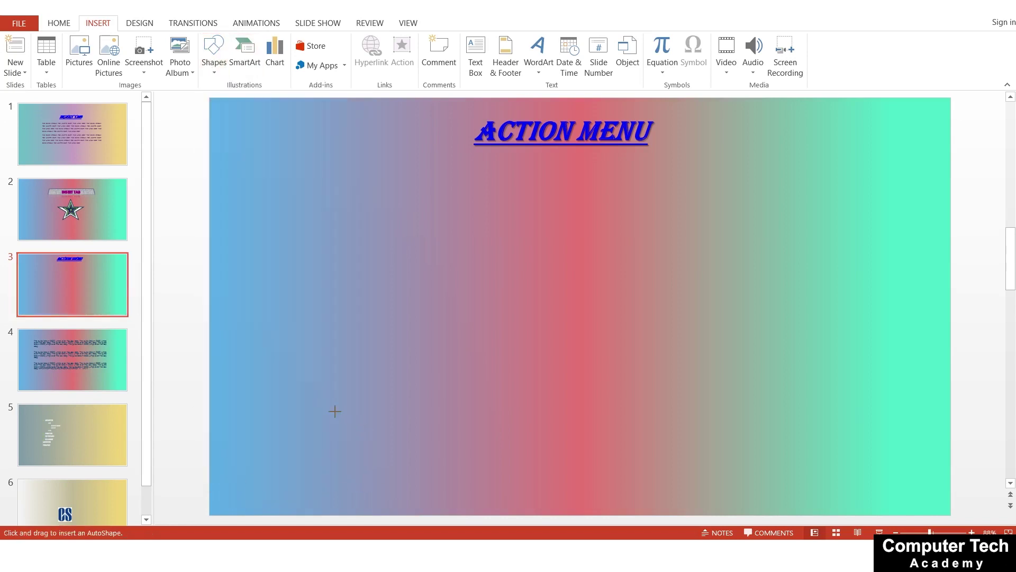
{"action": "left_click_drag", "start_coordinate": [334, 411], "coordinate": [385, 452]}
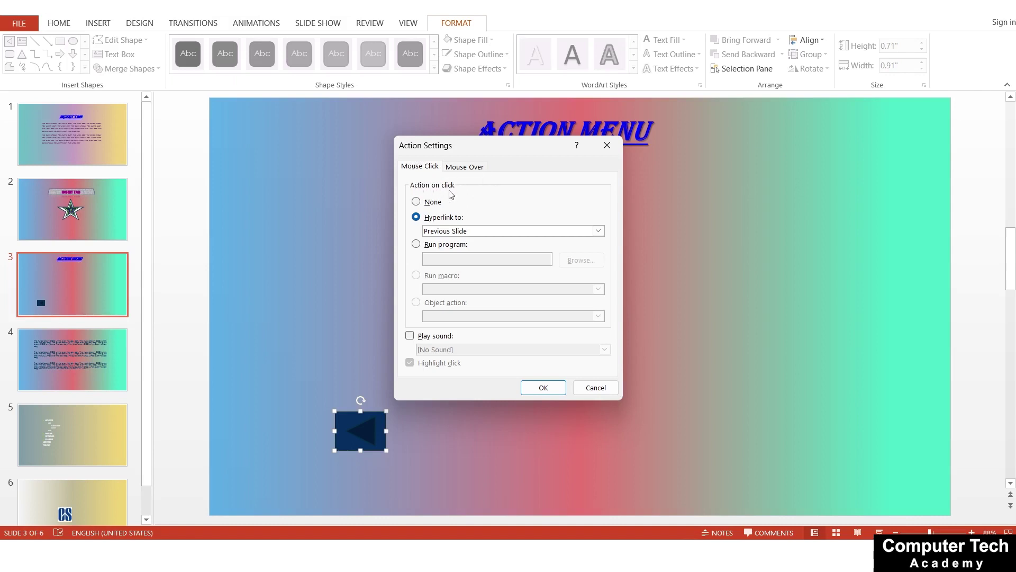
- Set the back button's action to Hyperlink to Previous Slide and confirm it
{"action": "left_click", "coordinate": [429, 208]}
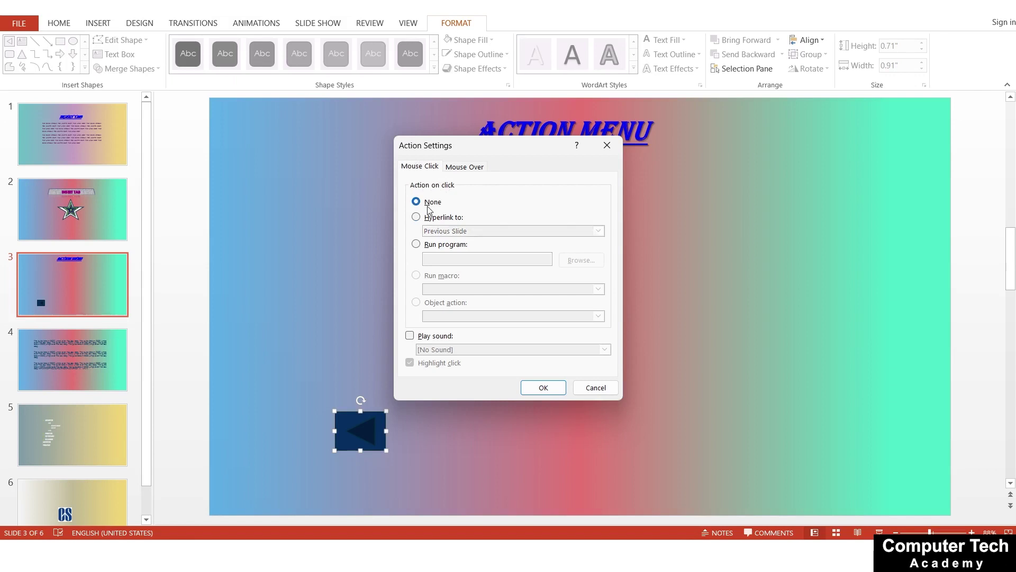
{"action": "left_click", "coordinate": [417, 217]}
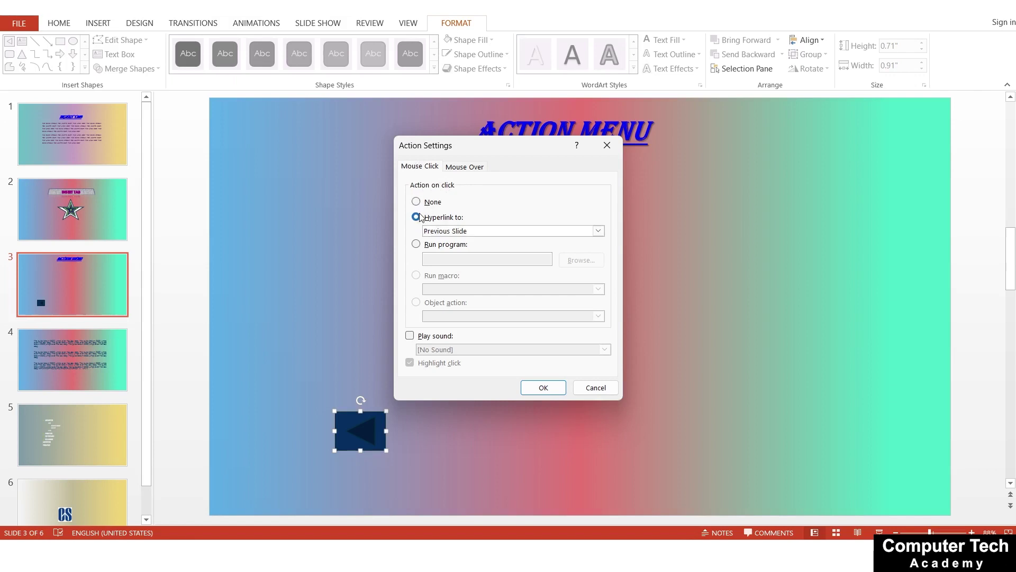
{"action": "left_click", "coordinate": [482, 232]}
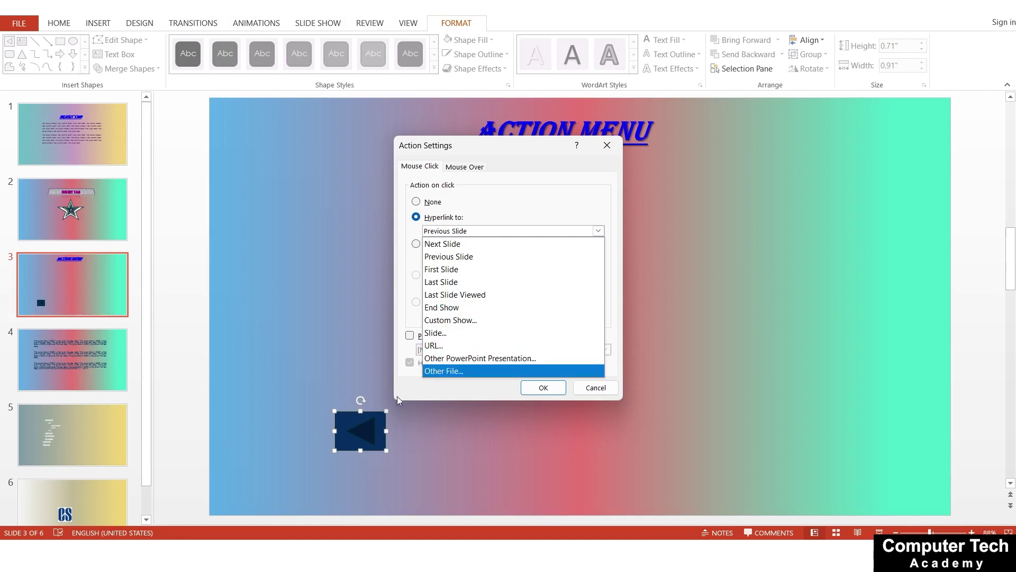
{"action": "left_click", "coordinate": [450, 258]}
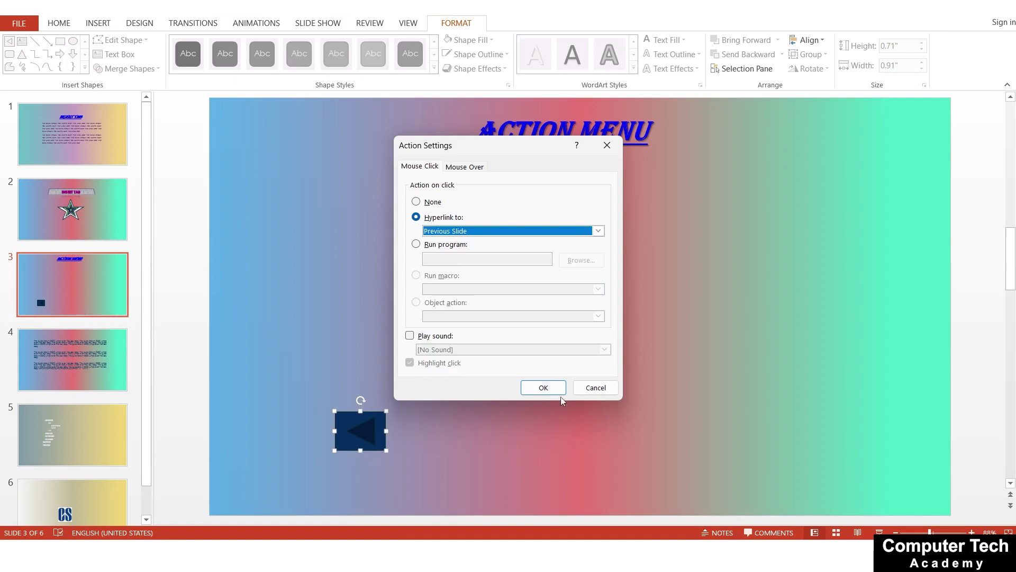
{"action": "left_click", "coordinate": [543, 387]}
{"action": "left_click", "coordinate": [379, 290]}
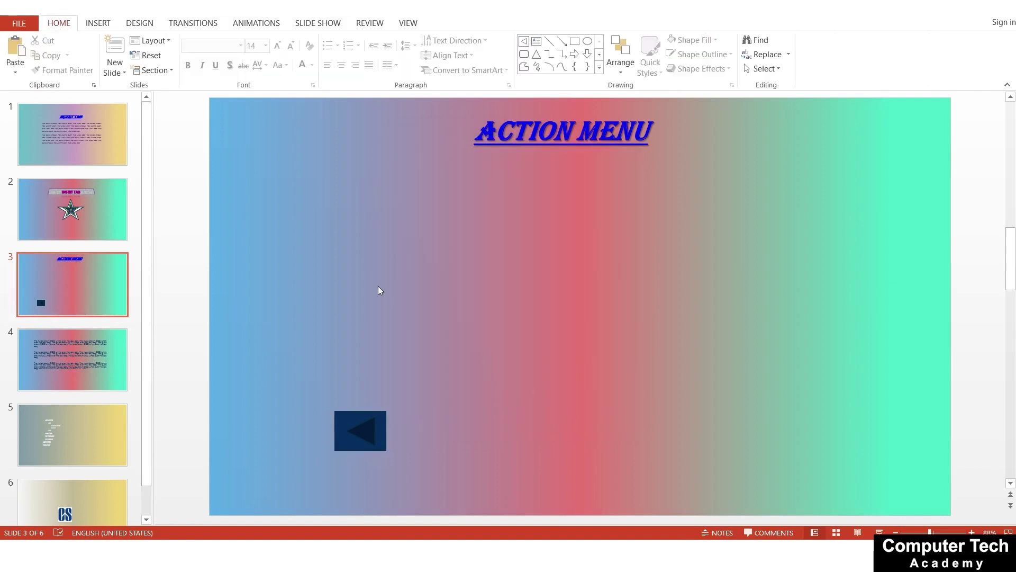
- Reselect the back button, then start the slide show from slide 1 and advance one slide
{"action": "left_click", "coordinate": [339, 420]}
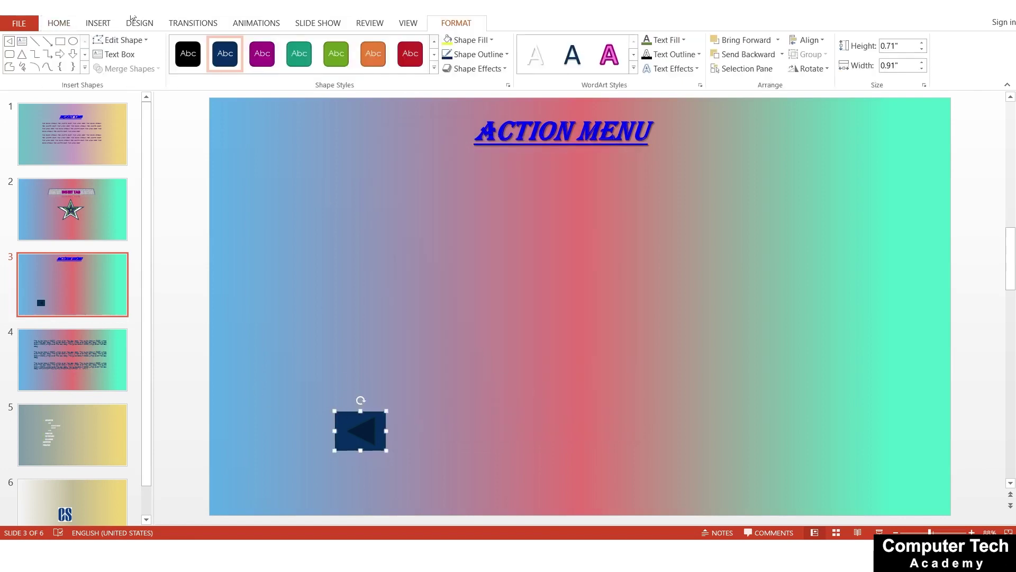
{"action": "left_click", "coordinate": [101, 26]}
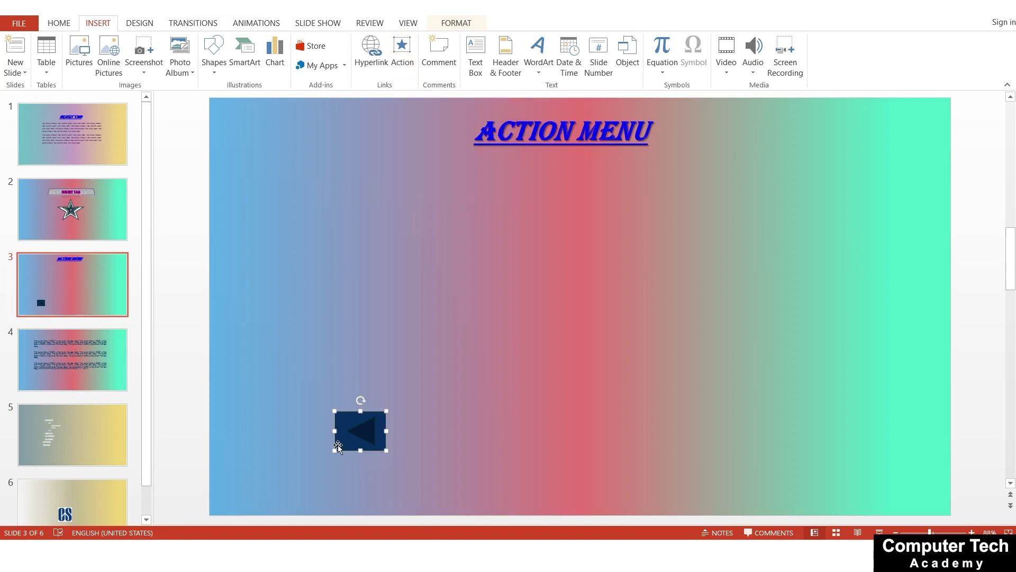
{"action": "key", "text": "F5"}
{"action": "key", "text": "Right"}
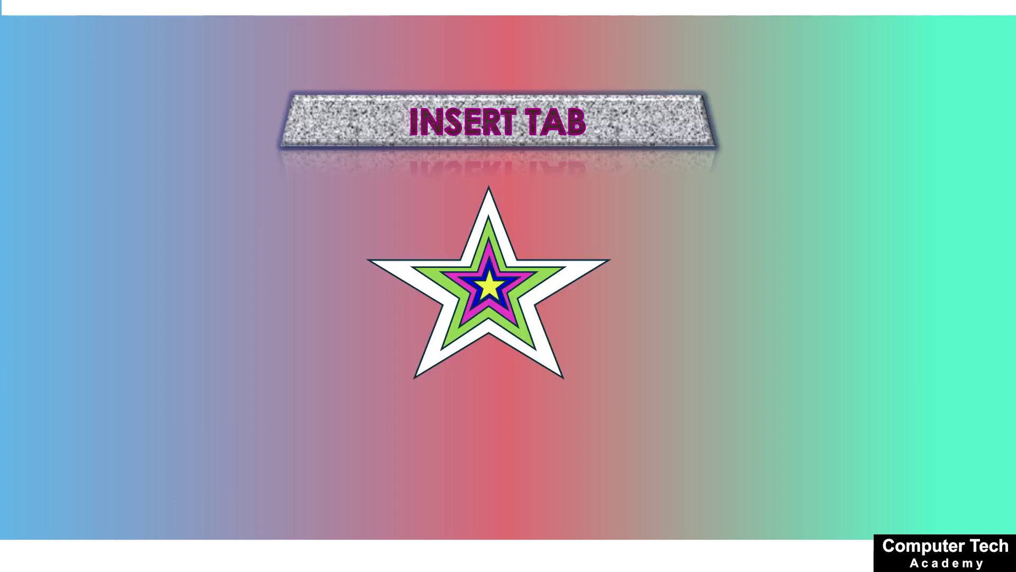
- End the full-screen slide show of the INSERT TAB star slide and return to editing view
{"action": "key", "text": "Escape"}
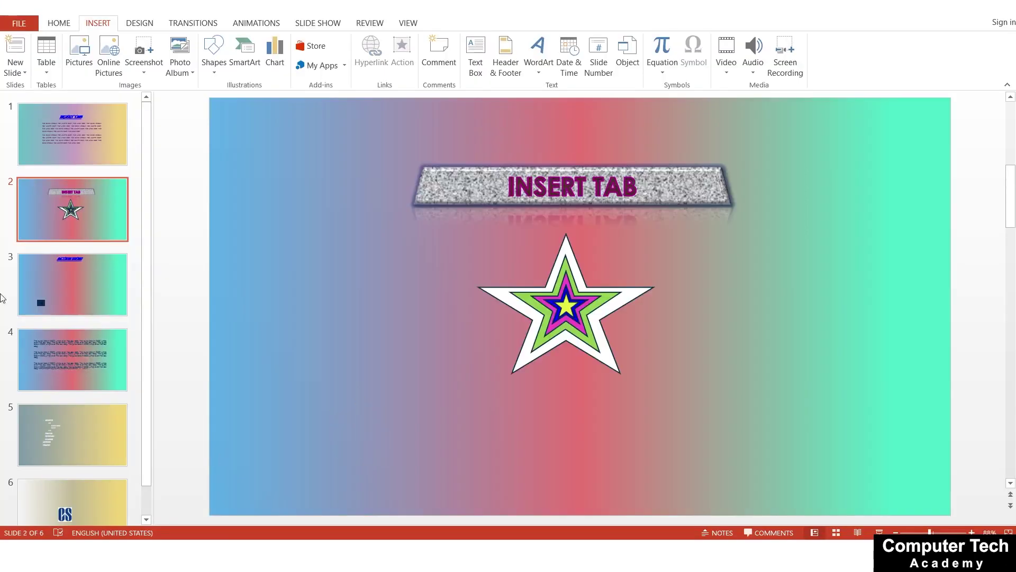
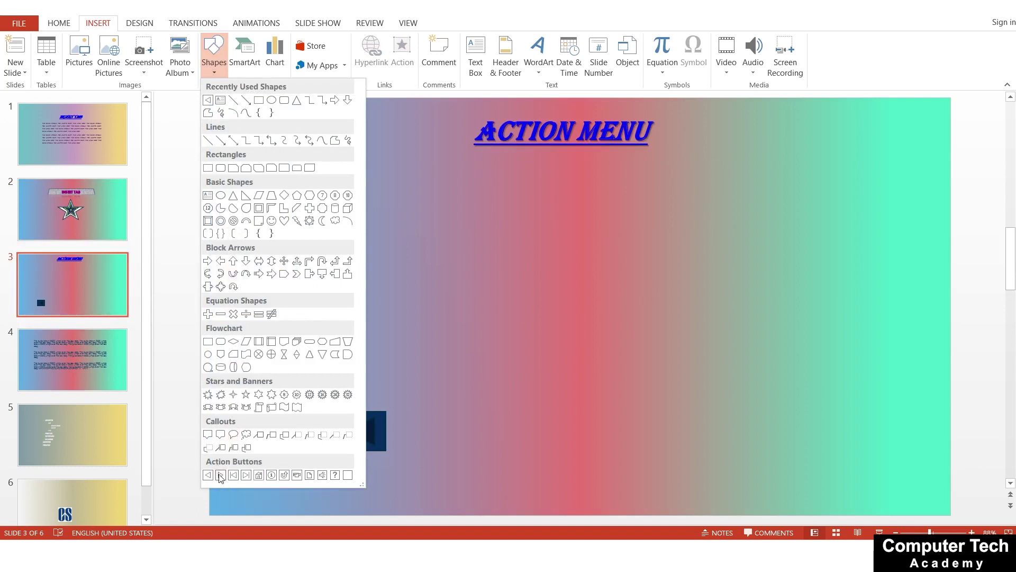
- Draw a Forward action button beside the back button, linked to Next Slide
{"action": "left_click", "coordinate": [221, 475]}
{"action": "left_click_drag", "start_coordinate": [400, 411], "coordinate": [452, 451]}
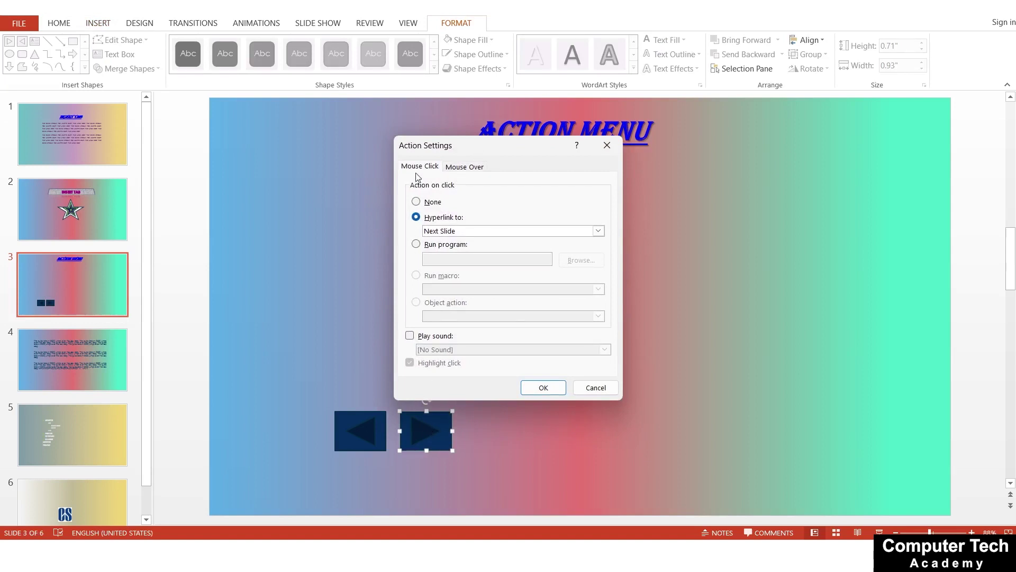
{"action": "left_click", "coordinate": [434, 235]}
{"action": "left_click", "coordinate": [442, 244]}
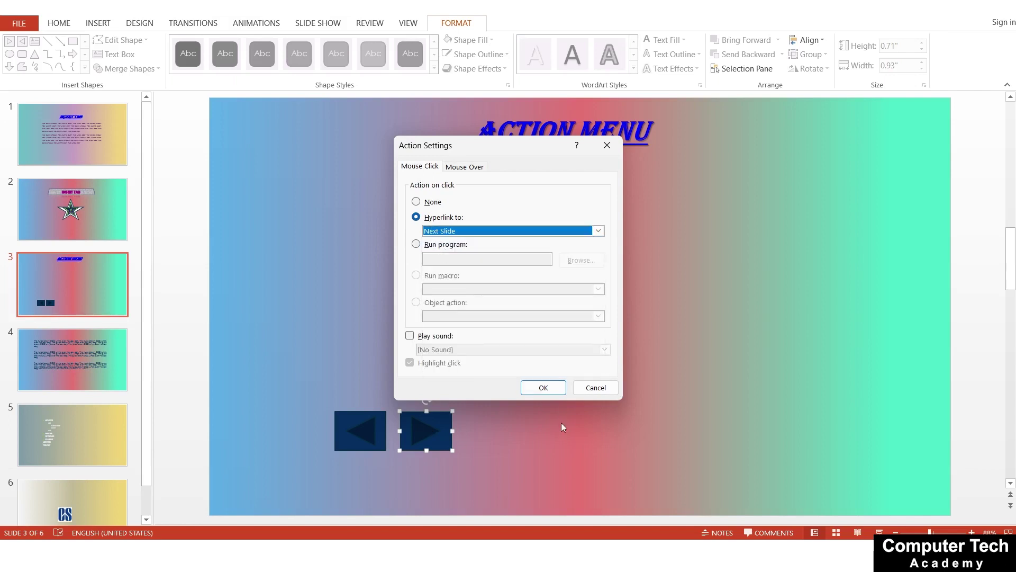
{"action": "left_click", "coordinate": [540, 389]}
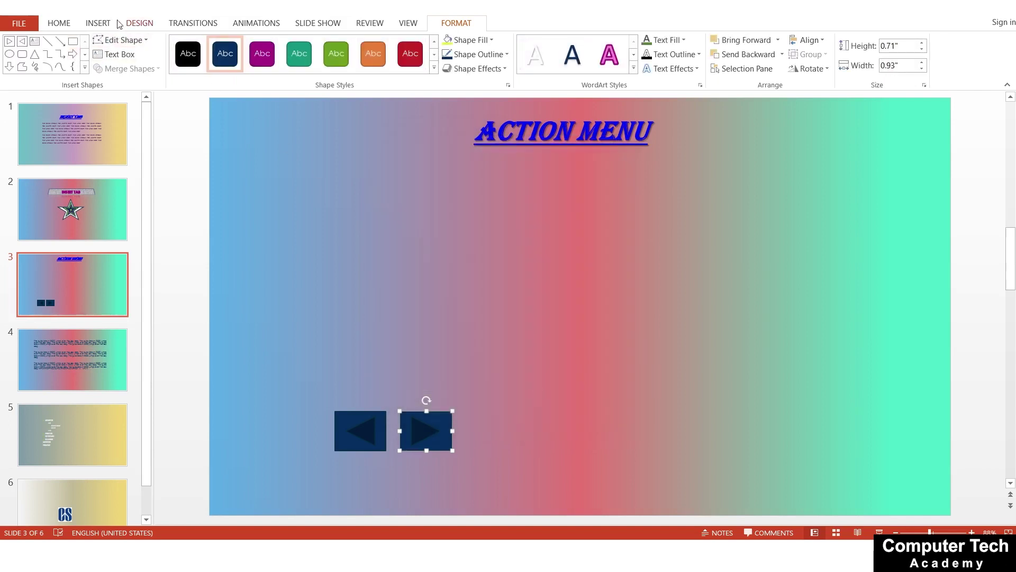
- Draw a Beginning action button next to the arrows, linked to First Slide
{"action": "left_click", "coordinate": [85, 68]}
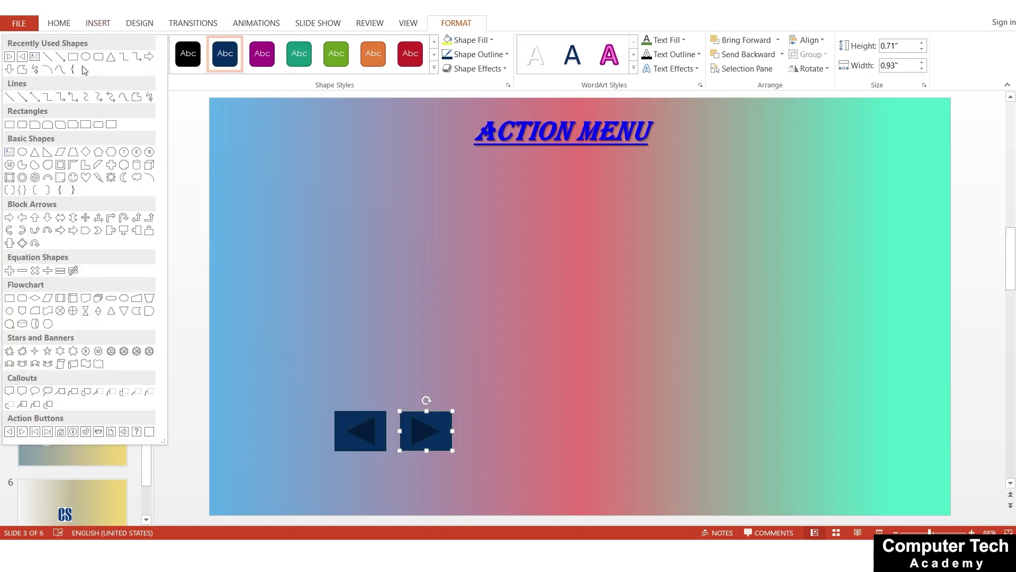
{"action": "left_click", "coordinate": [34, 431]}
{"action": "left_click_drag", "start_coordinate": [470, 411], "coordinate": [523, 450]}
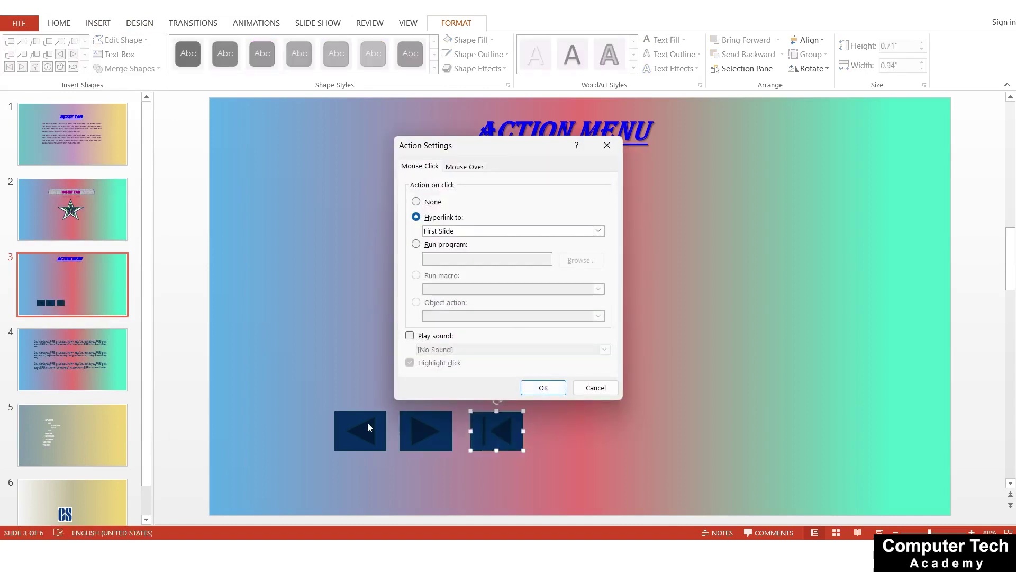
{"action": "left_click", "coordinate": [467, 233]}
{"action": "left_click", "coordinate": [452, 270]}
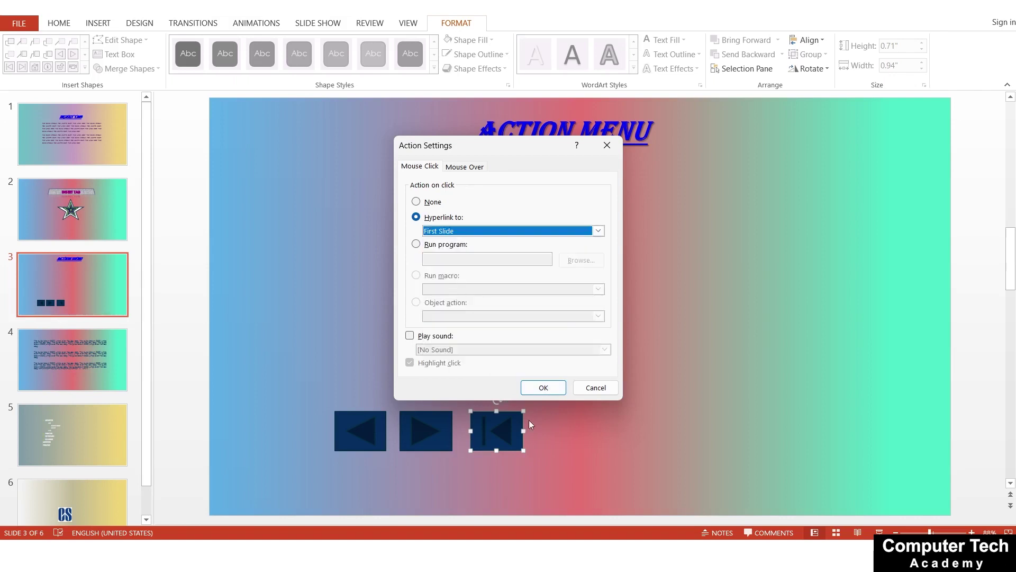
{"action": "left_click", "coordinate": [543, 387]}
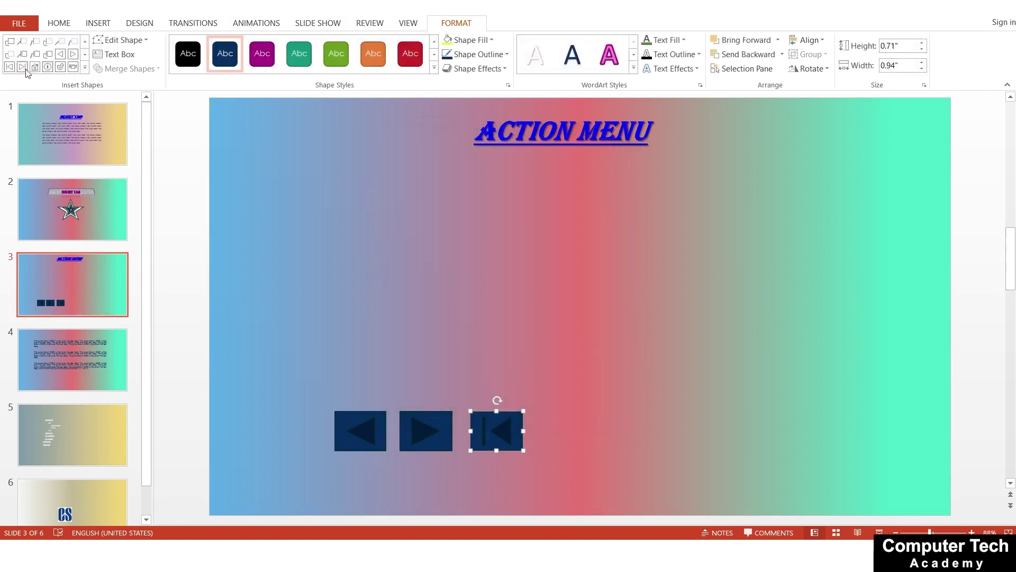
- Draw an End action button beside the third button, linked to Last Slide
{"action": "left_click", "coordinate": [24, 67]}
{"action": "mouse_move", "coordinate": [533, 411]}
{"action": "left_mouse_down"}
{"action": "mouse_move", "coordinate": [578, 432]}
{"action": "mouse_move", "coordinate": [587, 451]}
{"action": "left_mouse_up"}
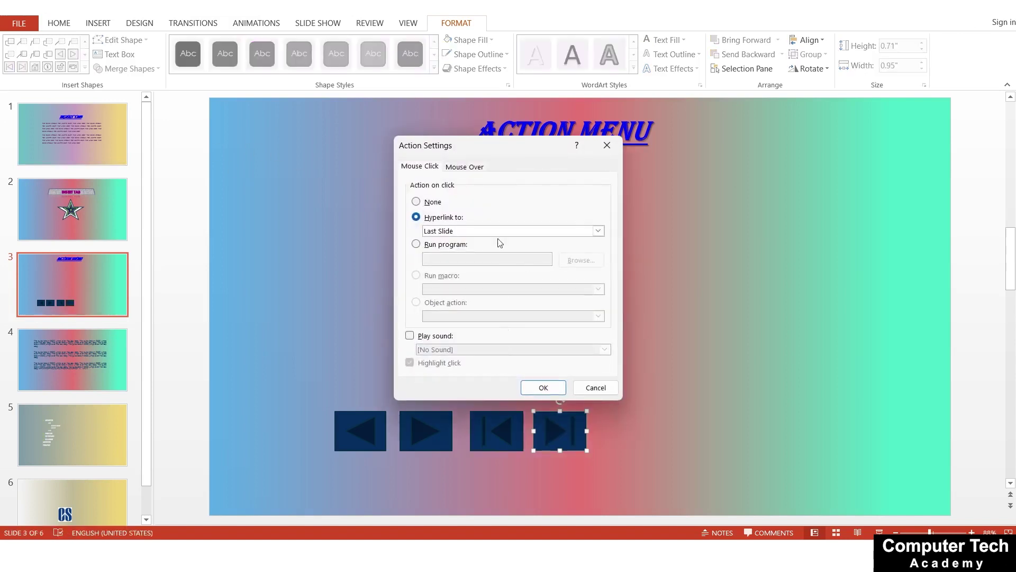
{"action": "left_click", "coordinate": [478, 233]}
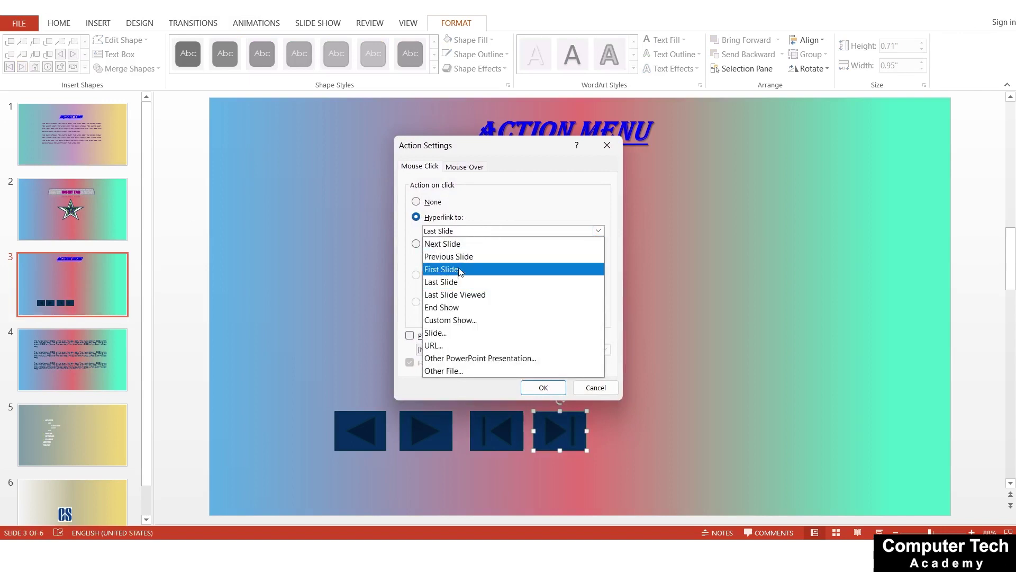
{"action": "left_click", "coordinate": [449, 282]}
{"action": "left_click", "coordinate": [541, 393]}
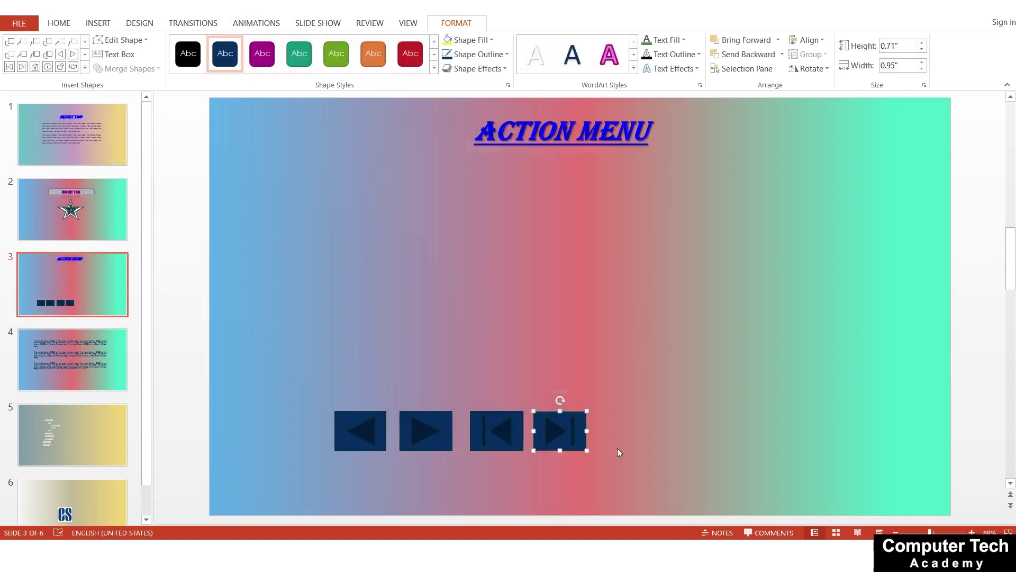
{"action": "left_click", "coordinate": [635, 440]}
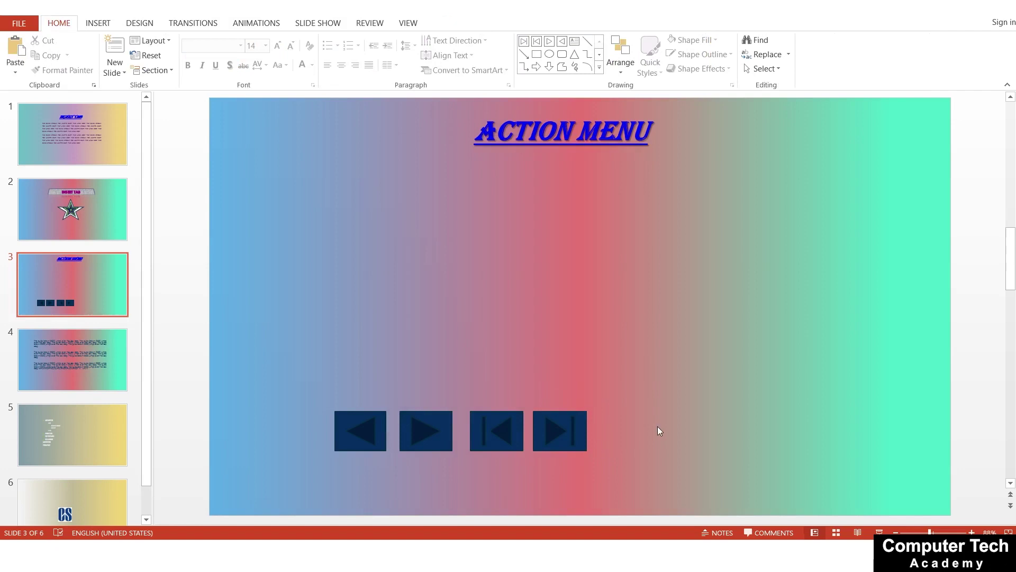
- Run the slide show, try the back, forward, first-slide and last-slide buttons, then end it
{"action": "key", "text": "F5"}
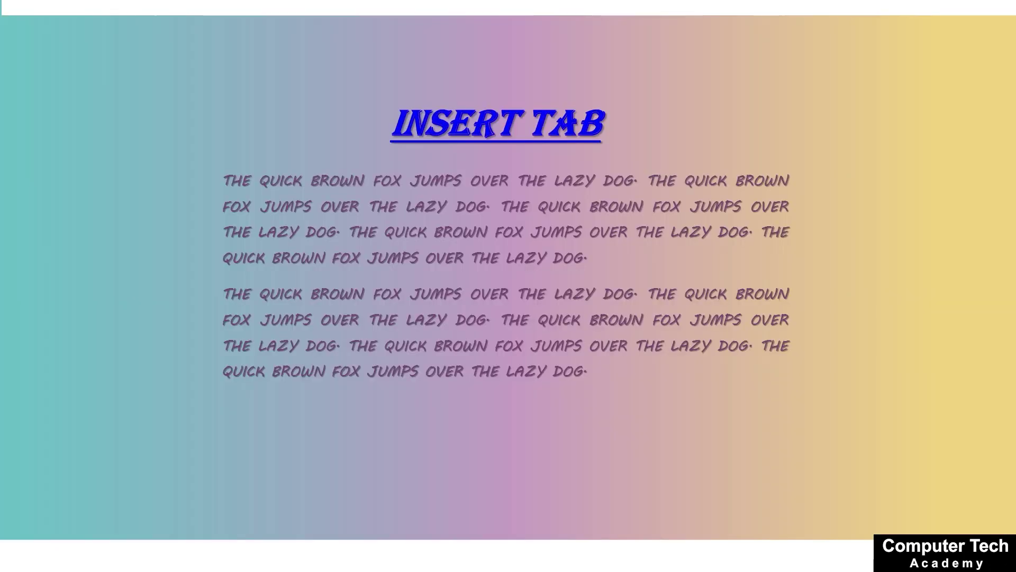
{"action": "key", "text": "Right"}
{"action": "key", "text": "Right"}
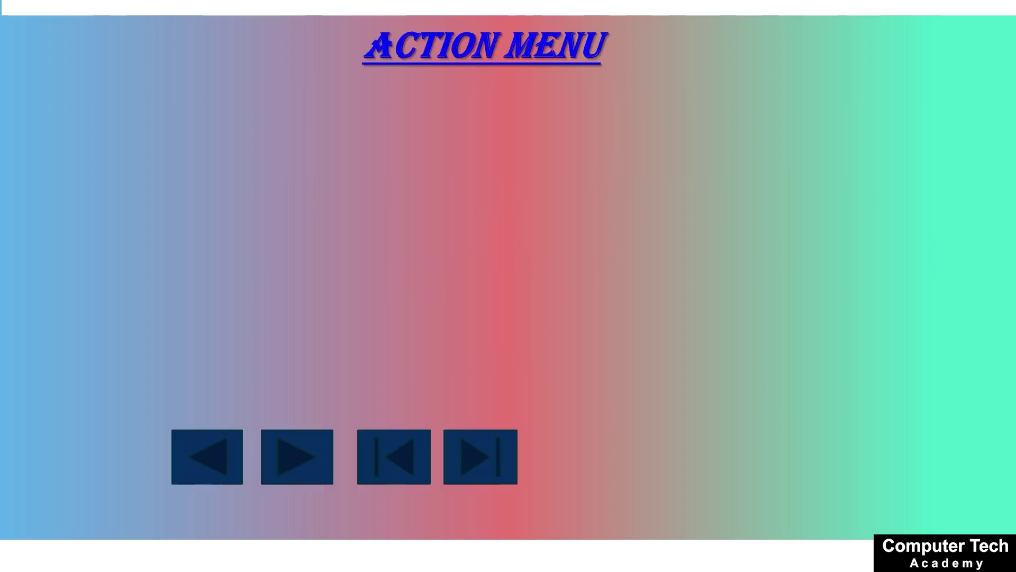
{"action": "left_click", "coordinate": [238, 470]}
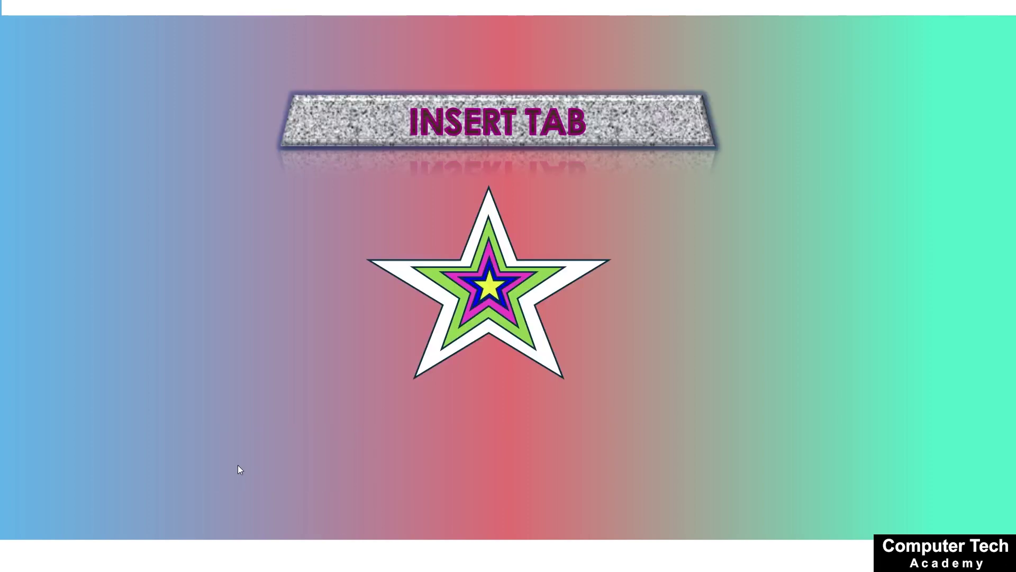
{"action": "left_click", "coordinate": [237, 465]}
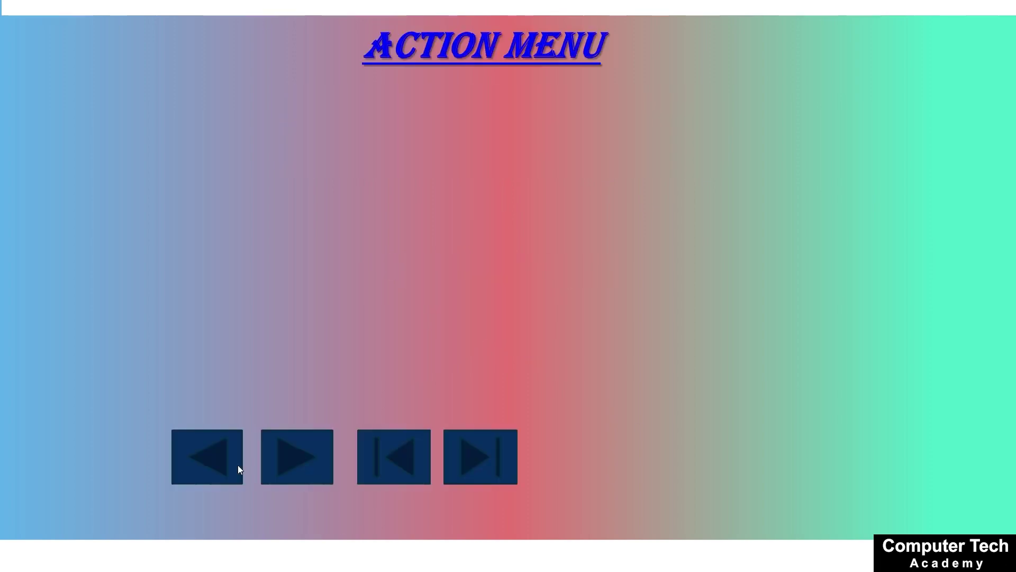
{"action": "left_click", "coordinate": [307, 468]}
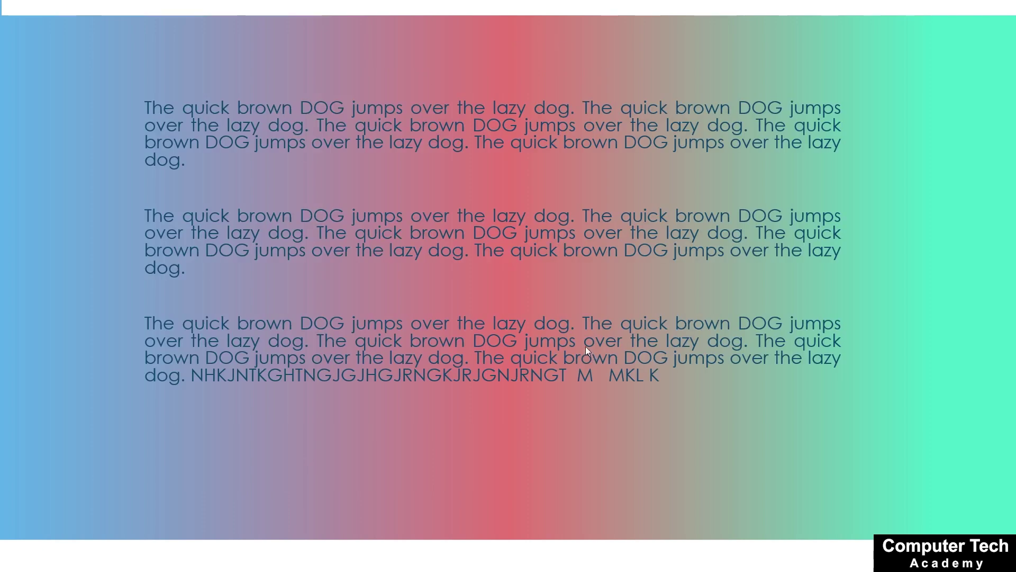
{"action": "key", "text": "Left"}
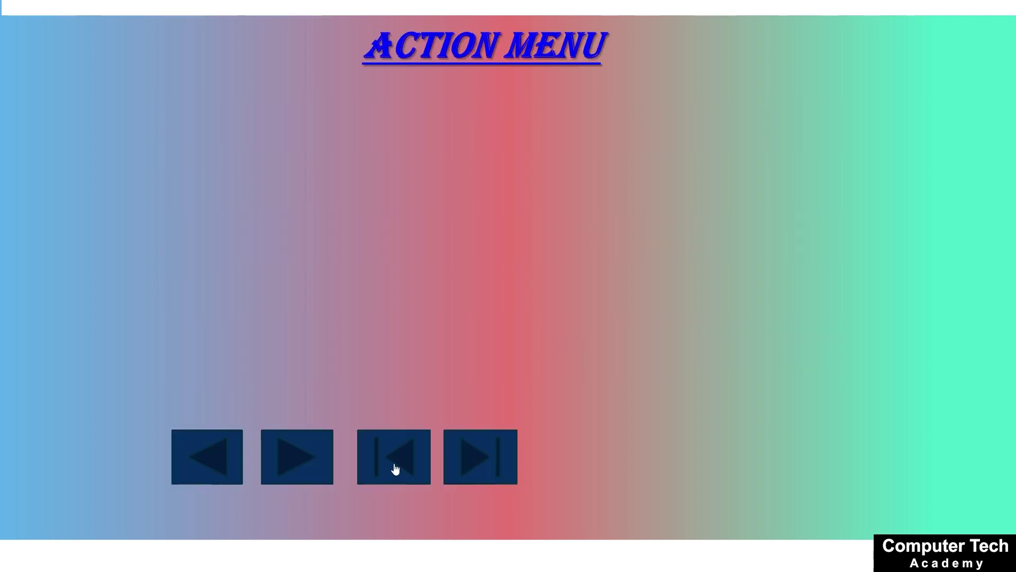
{"action": "left_click", "coordinate": [395, 469]}
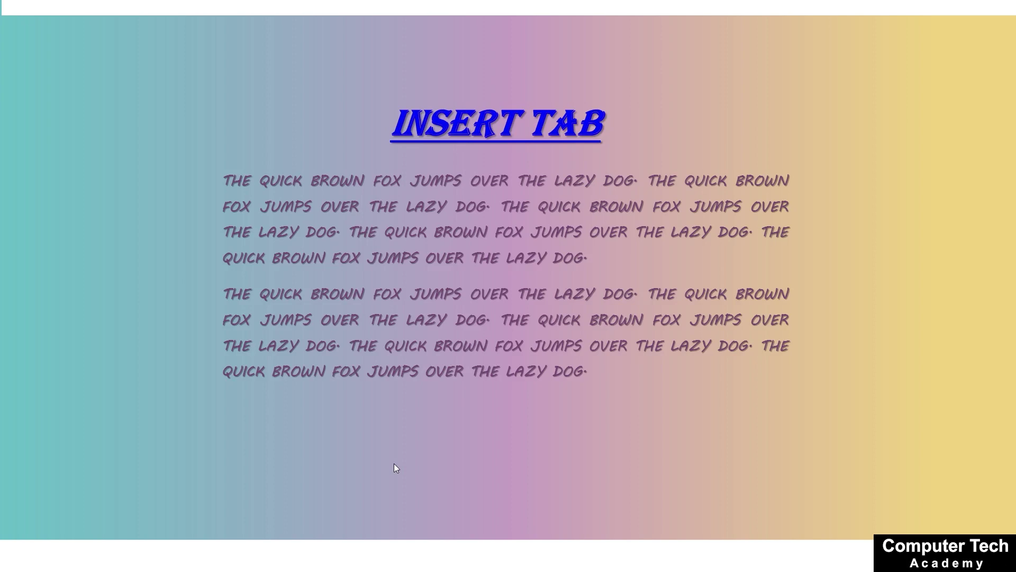
{"action": "left_click", "coordinate": [395, 468]}
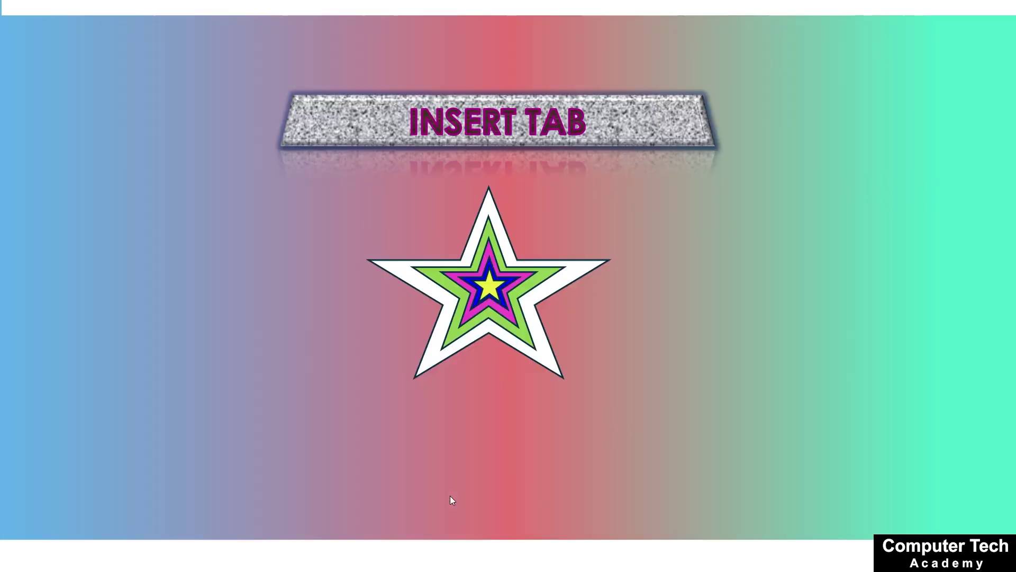
{"action": "left_click", "coordinate": [434, 472]}
{"action": "left_click", "coordinate": [485, 464]}
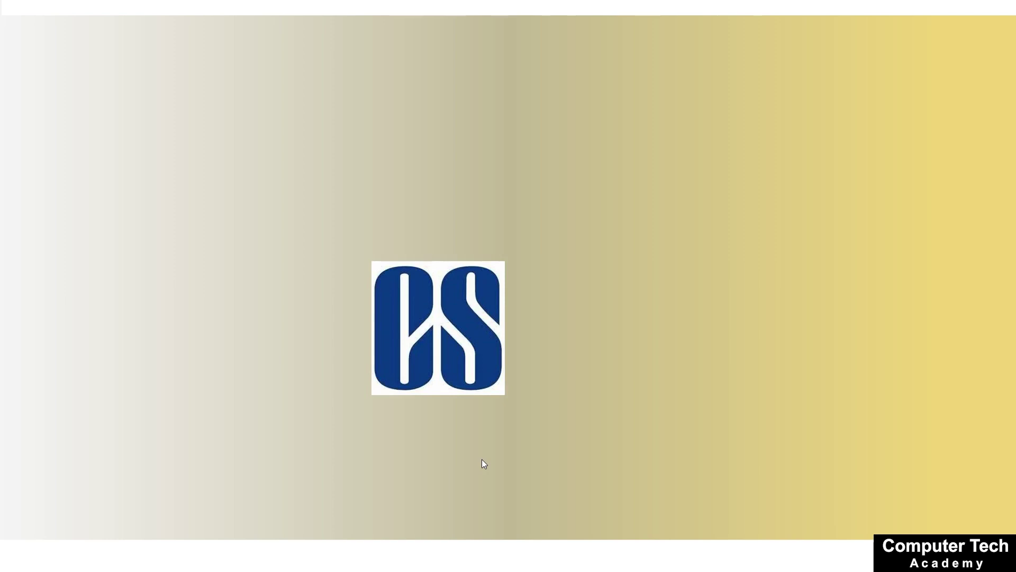
{"action": "key", "text": "Escape"}
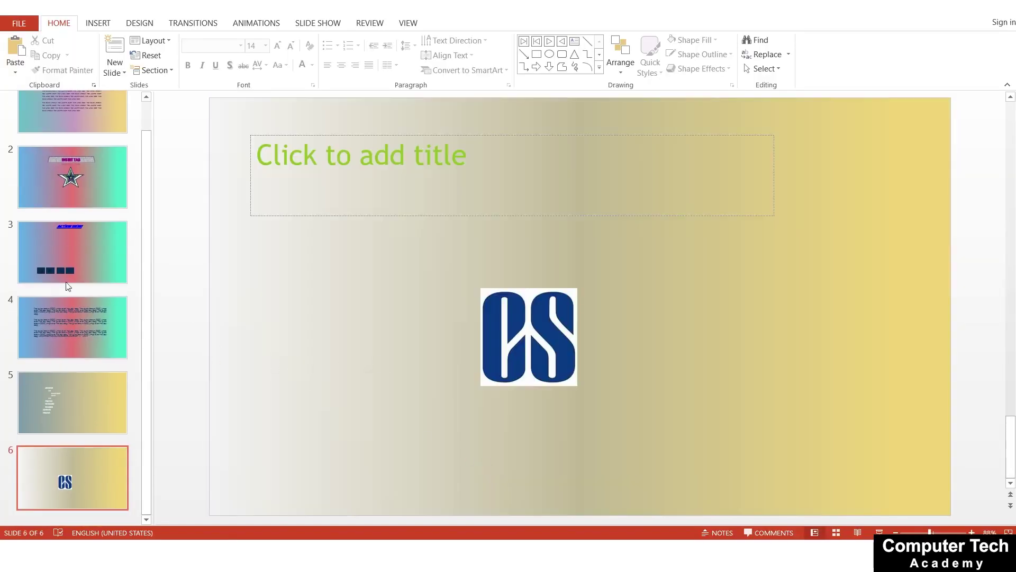
- On slide 3, review the back button's Previous Slide hyperlink in Action Settings without changing it
{"action": "left_click", "coordinate": [66, 280]}
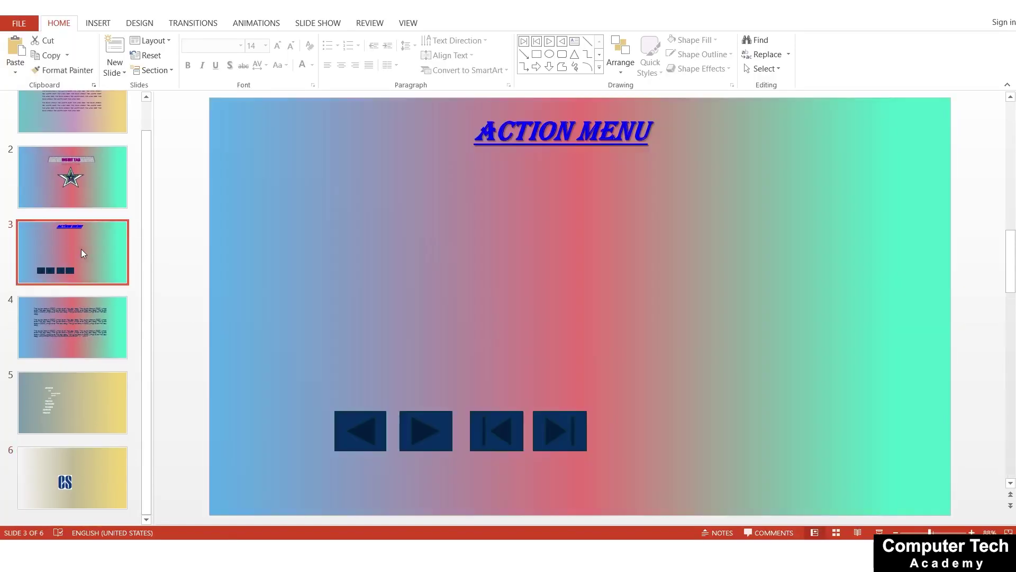
{"action": "left_click", "coordinate": [351, 424]}
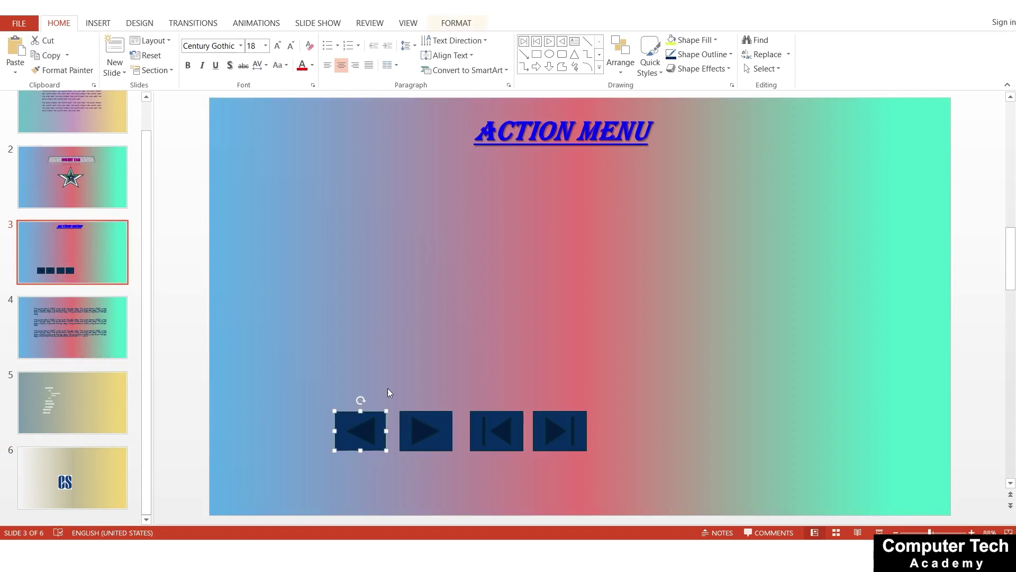
{"action": "scroll", "coordinate": [408, 364], "scroll_direction": "up", "scroll_amount": 1}
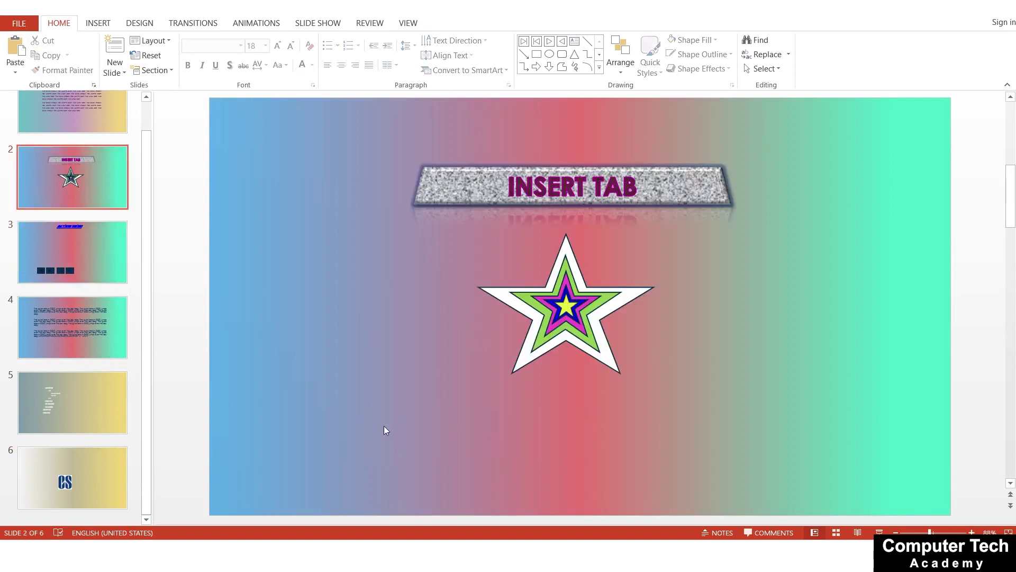
{"action": "scroll", "coordinate": [218, 400], "scroll_direction": "down", "scroll_amount": 1}
{"action": "left_click", "coordinate": [346, 440]}
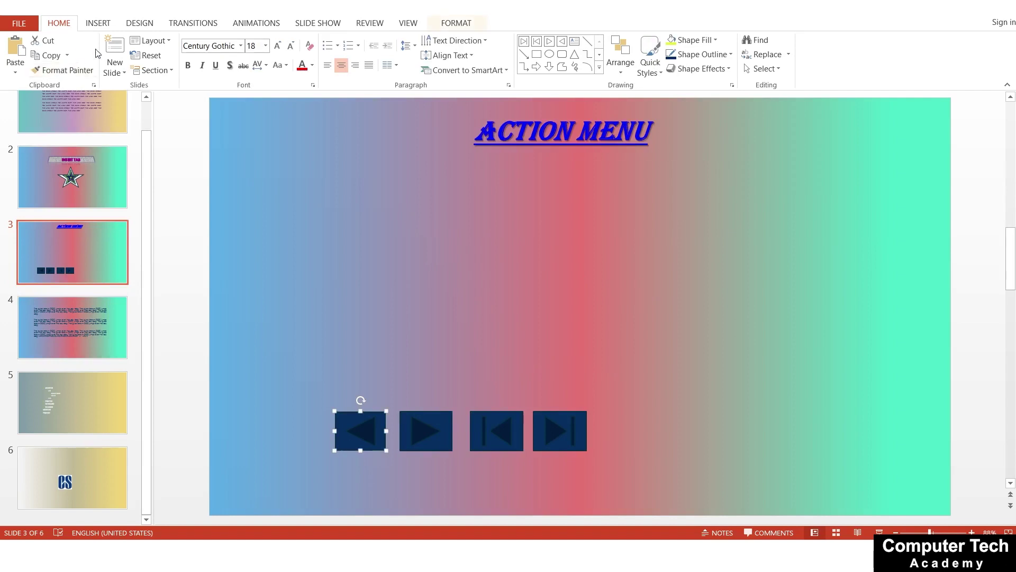
{"action": "left_click", "coordinate": [98, 23]}
{"action": "left_click", "coordinate": [402, 53]}
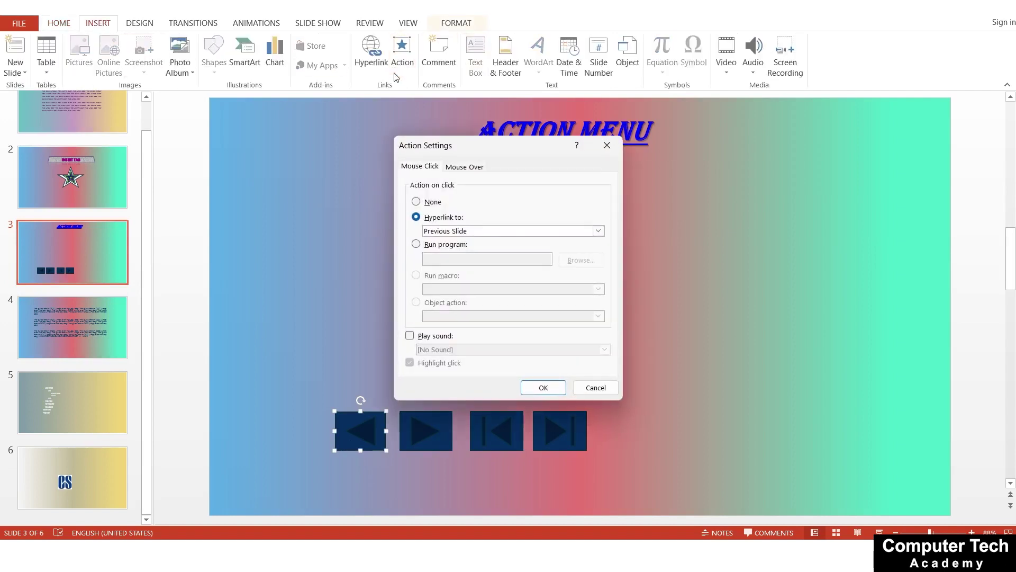
{"action": "left_click", "coordinate": [475, 231]}
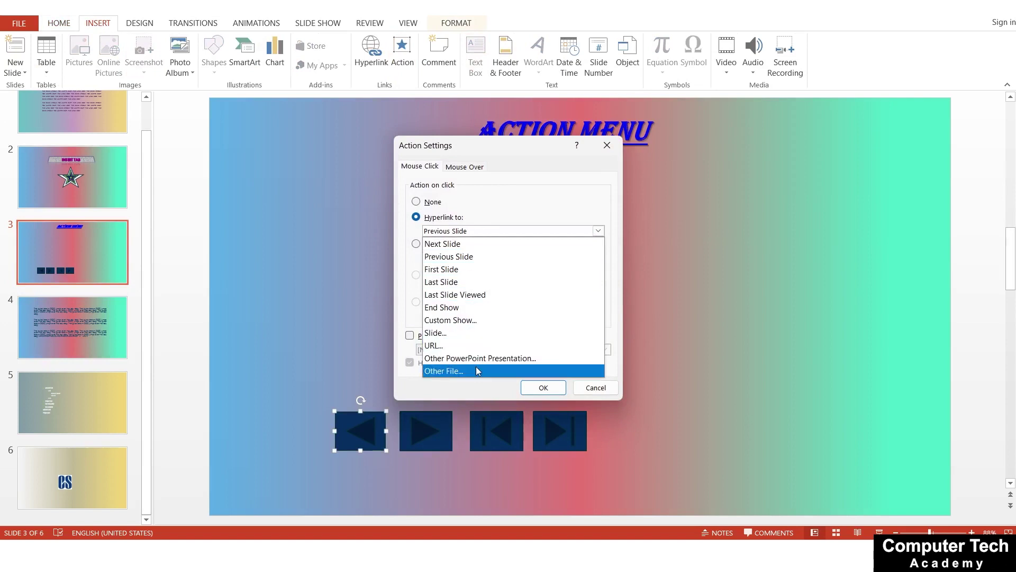
{"action": "left_click", "coordinate": [589, 392]}
{"action": "left_click", "coordinate": [663, 427]}
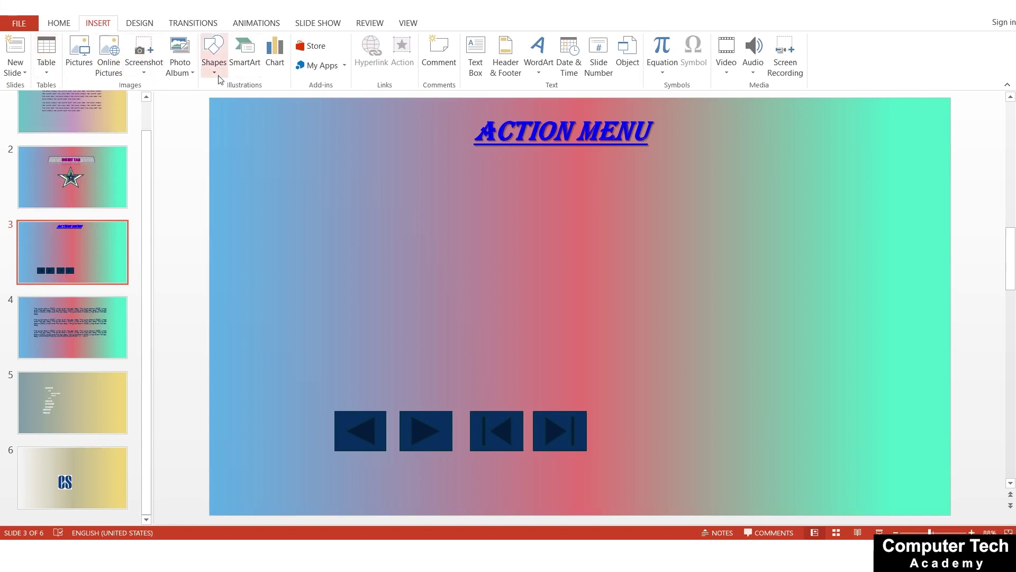
- Draw a Movie action button on the slide and set its hyperlink target to Other File
{"action": "left_click", "coordinate": [214, 53]}
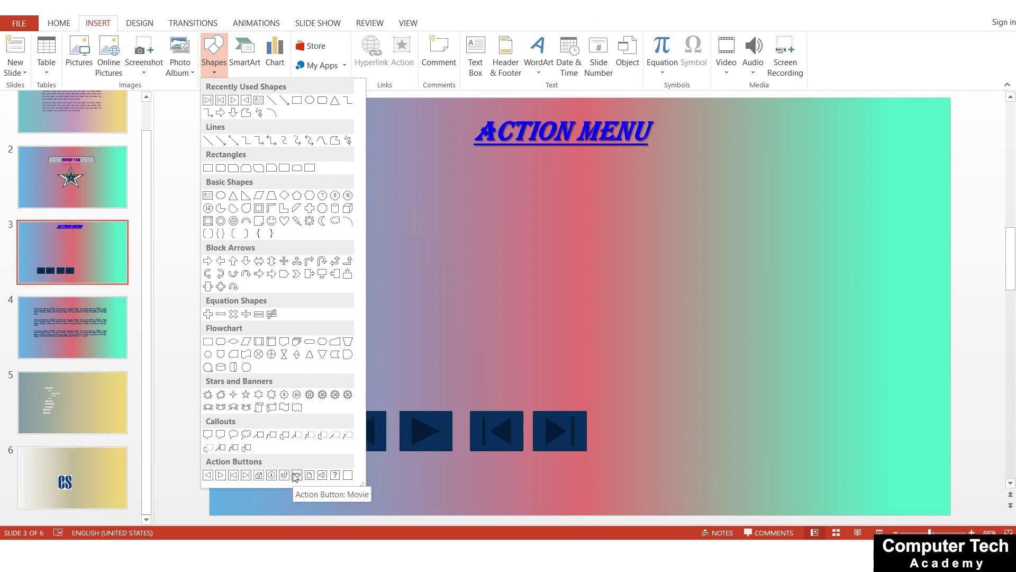
{"action": "left_click", "coordinate": [296, 476]}
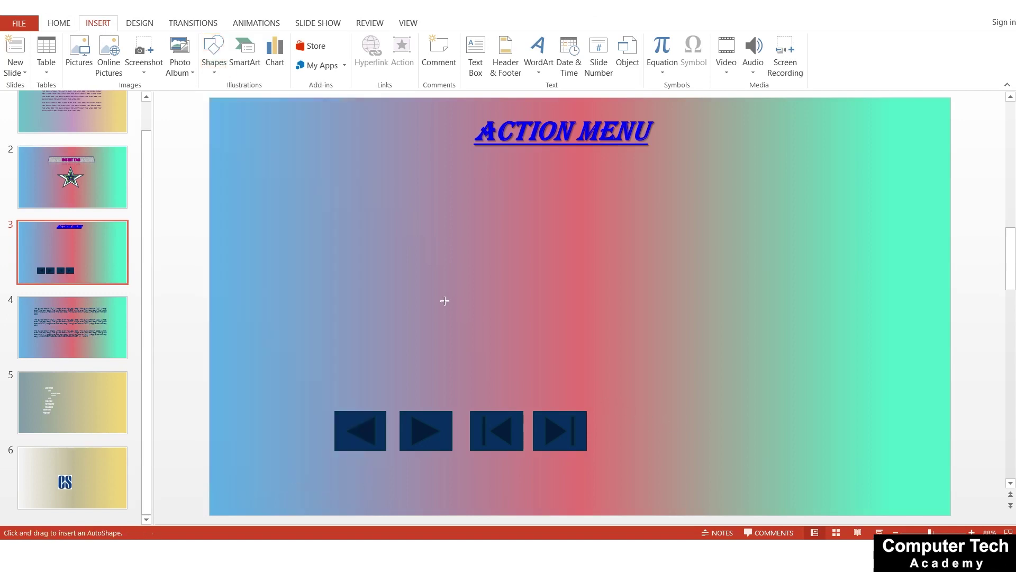
{"action": "left_click_drag", "start_coordinate": [444, 301], "coordinate": [508, 351]}
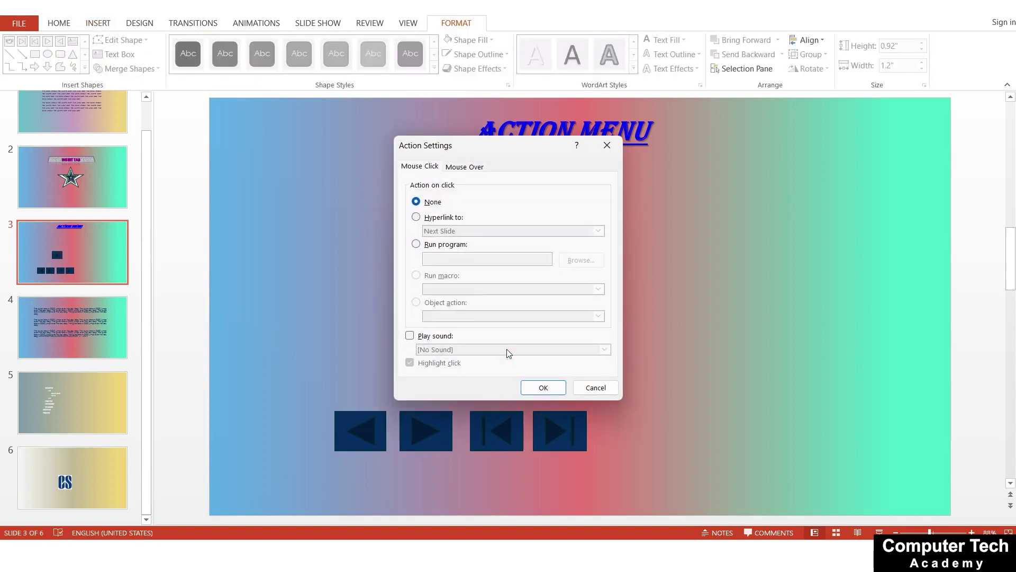
{"action": "left_click", "coordinate": [434, 218]}
{"action": "left_click", "coordinate": [451, 232]}
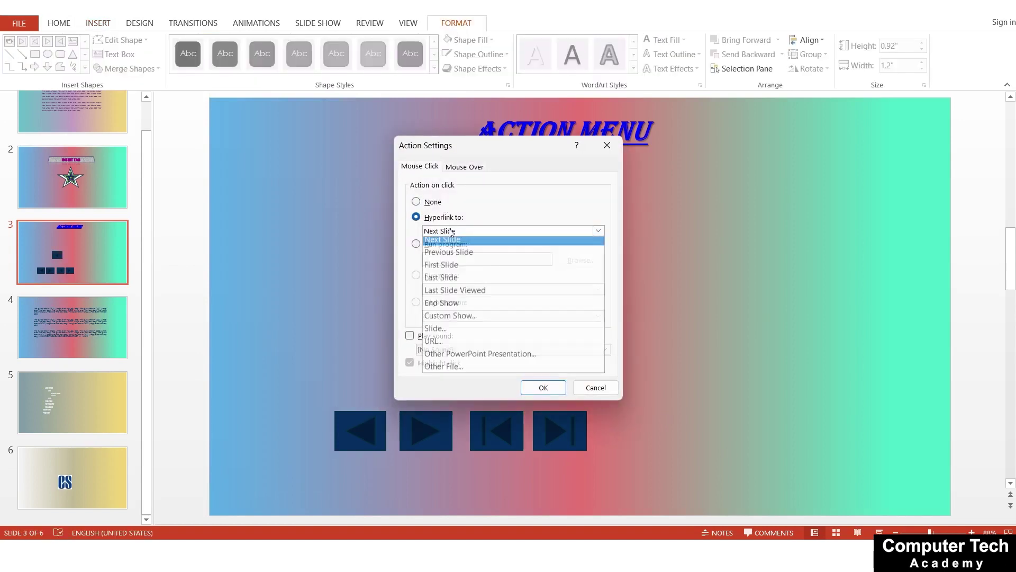
{"action": "left_click", "coordinate": [464, 371]}
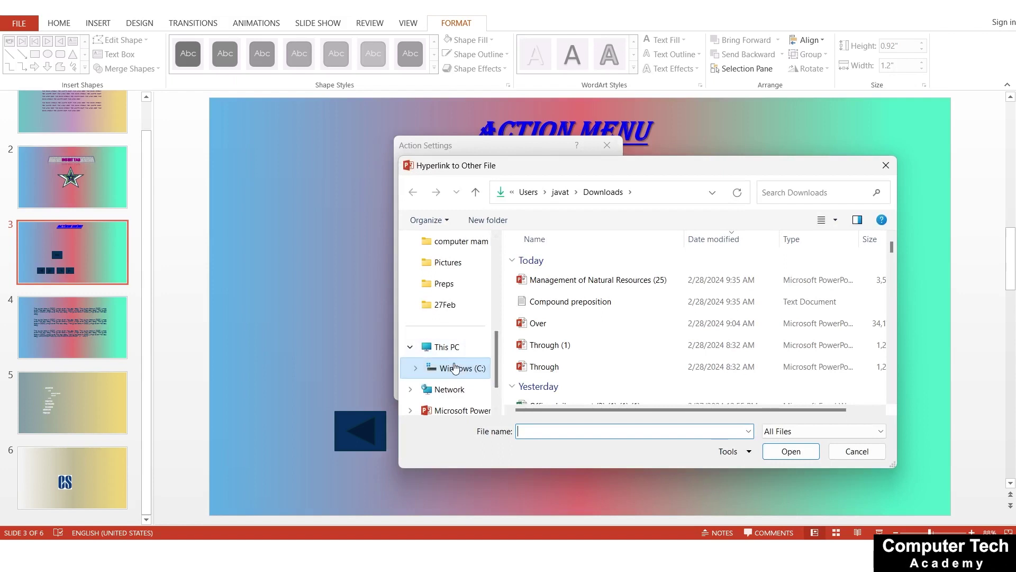
{"action": "mouse_move", "coordinate": [497, 358]}
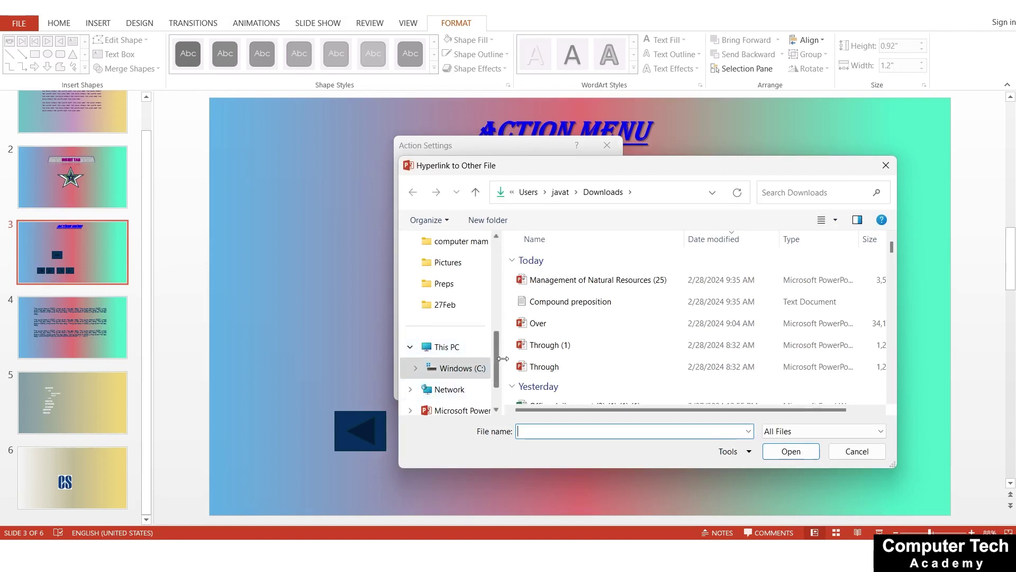
- Browse to Videos > computer mam and look through the 26Feb folder's videos
{"action": "left_click_drag", "start_coordinate": [497, 354], "coordinate": [497, 331]}
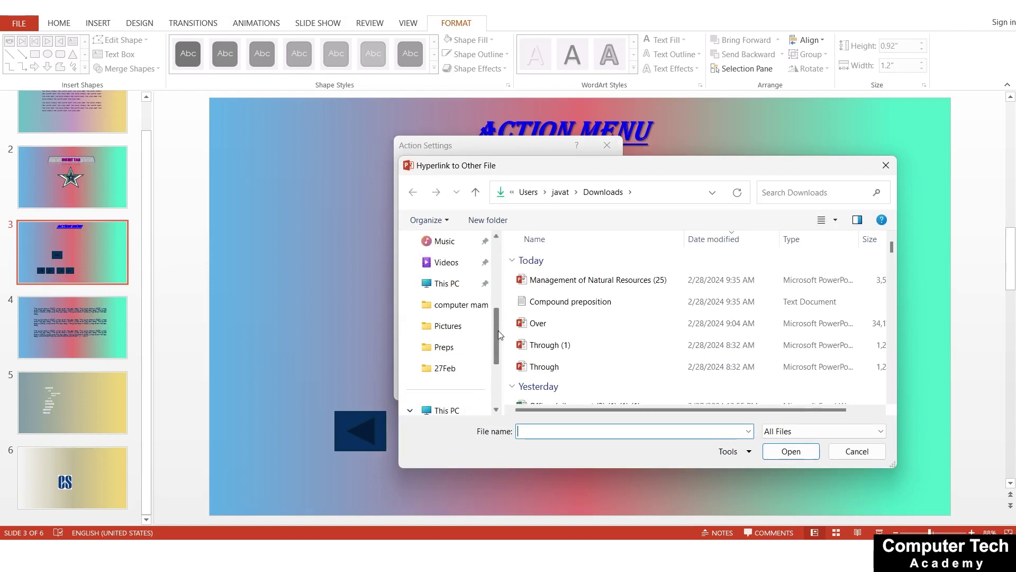
{"action": "left_click", "coordinate": [445, 262]}
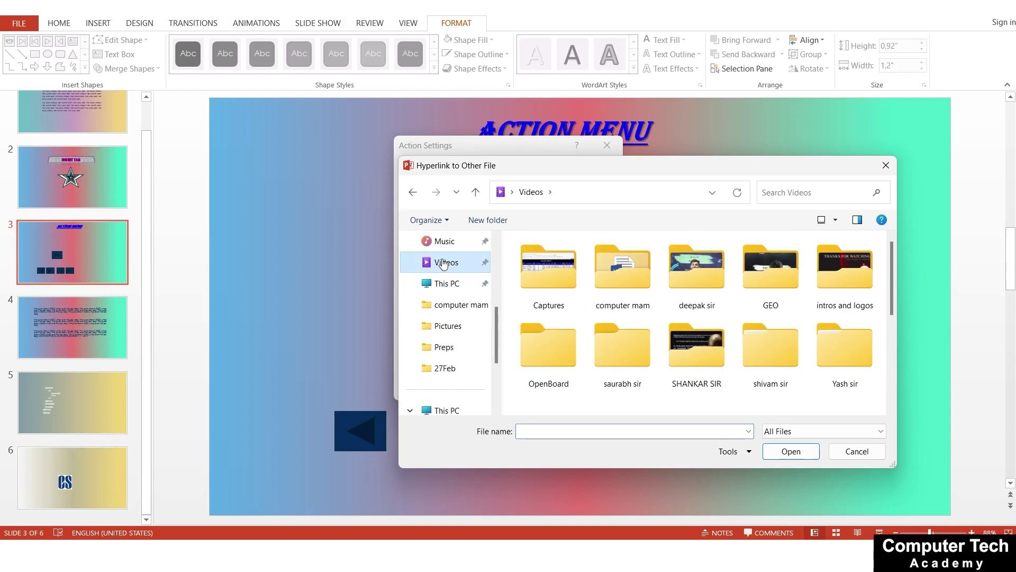
{"action": "double_click", "coordinate": [634, 270]}
{"action": "scroll", "coordinate": [693, 325], "scroll_direction": "down", "scroll_amount": 3}
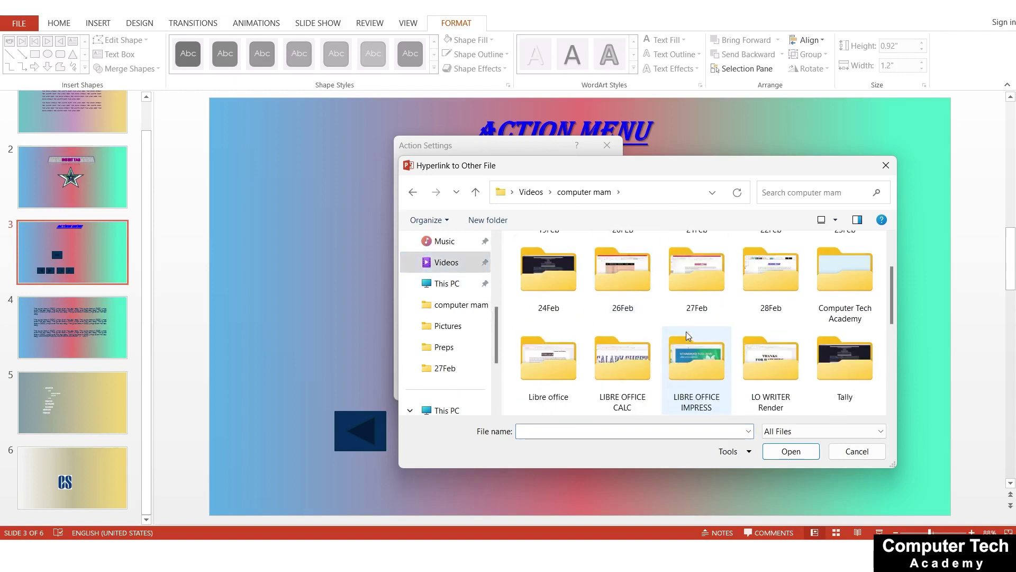
{"action": "scroll", "coordinate": [601, 351], "scroll_direction": "down", "scroll_amount": 3}
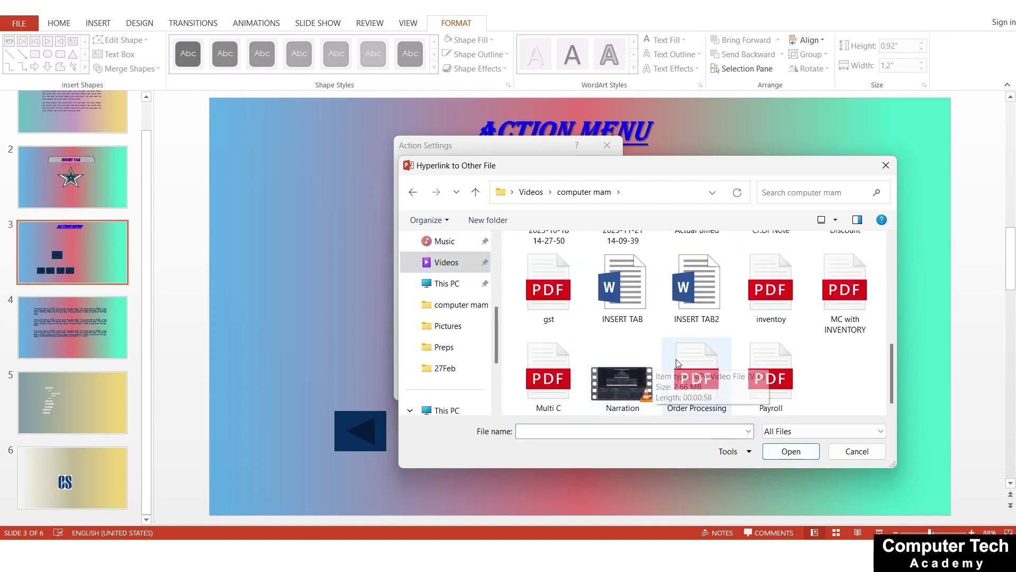
{"action": "scroll", "coordinate": [676, 364], "scroll_direction": "up", "scroll_amount": 8}
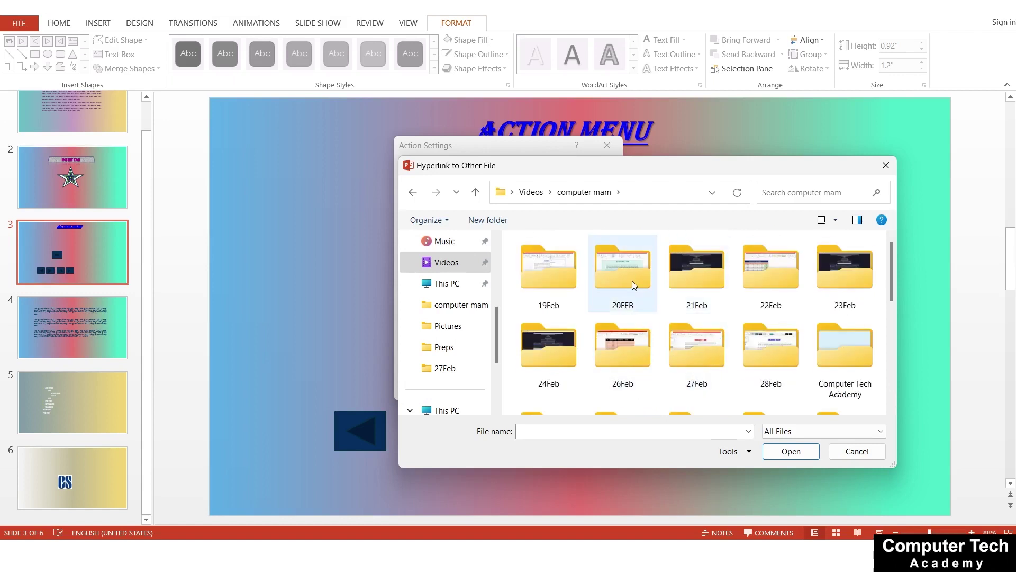
{"action": "double_click", "coordinate": [634, 352]}
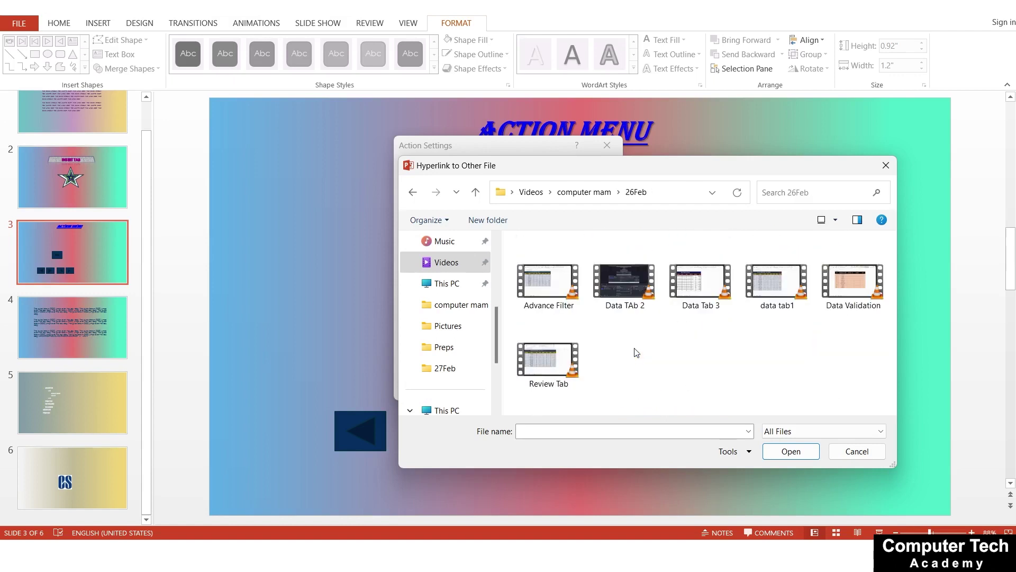
{"action": "left_click", "coordinate": [537, 280]}
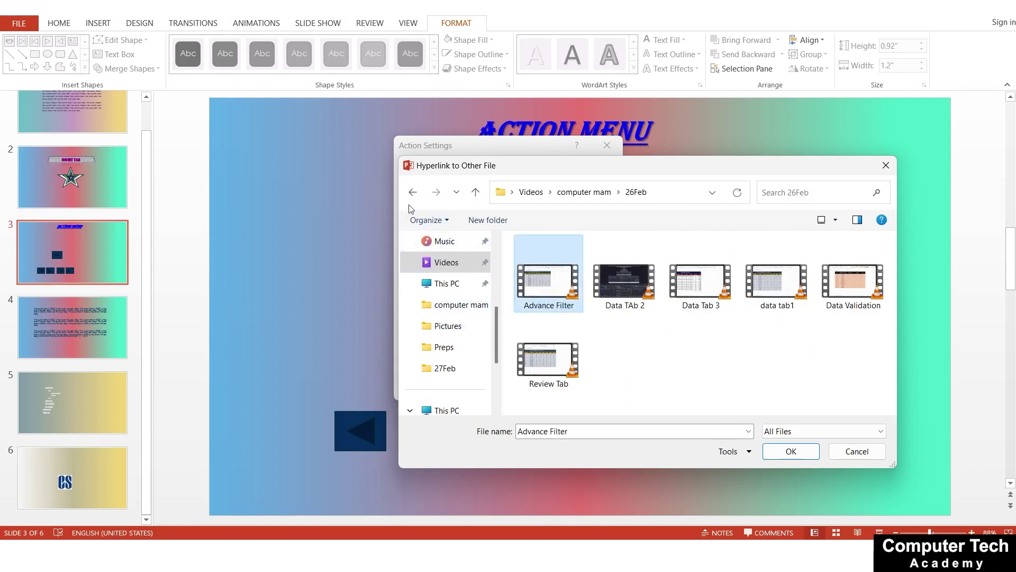
{"action": "left_click", "coordinate": [585, 193]}
{"action": "scroll", "coordinate": [621, 347], "scroll_direction": "down", "scroll_amount": 5}
{"action": "scroll", "coordinate": [609, 360], "scroll_direction": "down", "scroll_amount": 5}
{"action": "scroll", "coordinate": [599, 370], "scroll_direction": "down", "scroll_amount": 2}
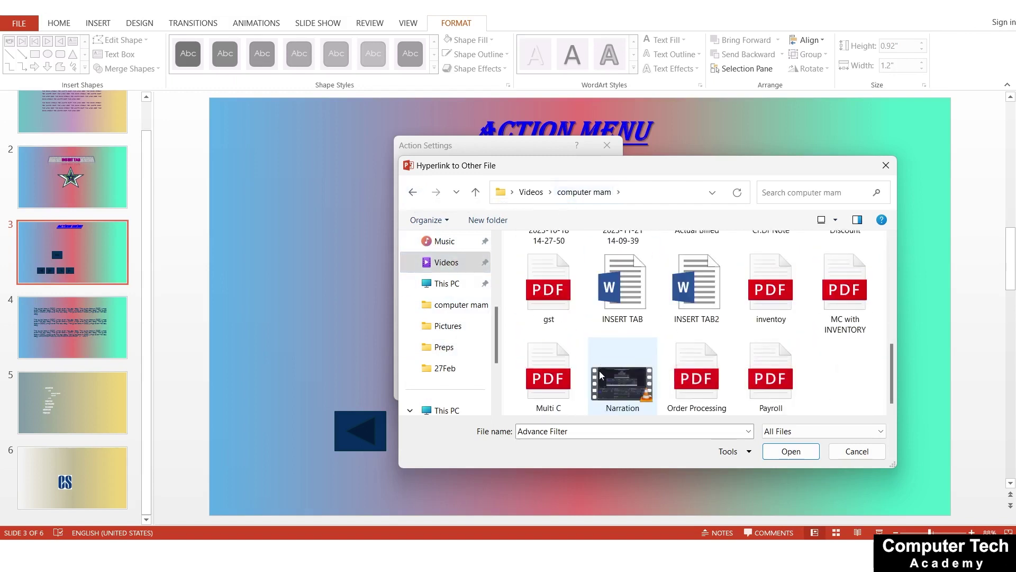
{"action": "scroll", "coordinate": [599, 370], "scroll_direction": "up", "scroll_amount": 3}
{"action": "left_click", "coordinate": [548, 276]}
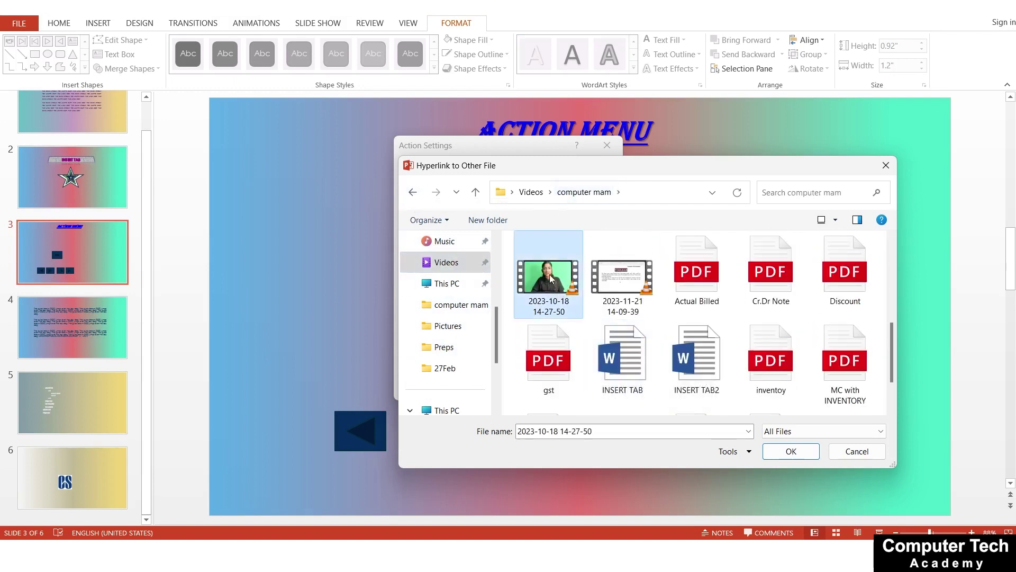
{"action": "left_click", "coordinate": [773, 451]}
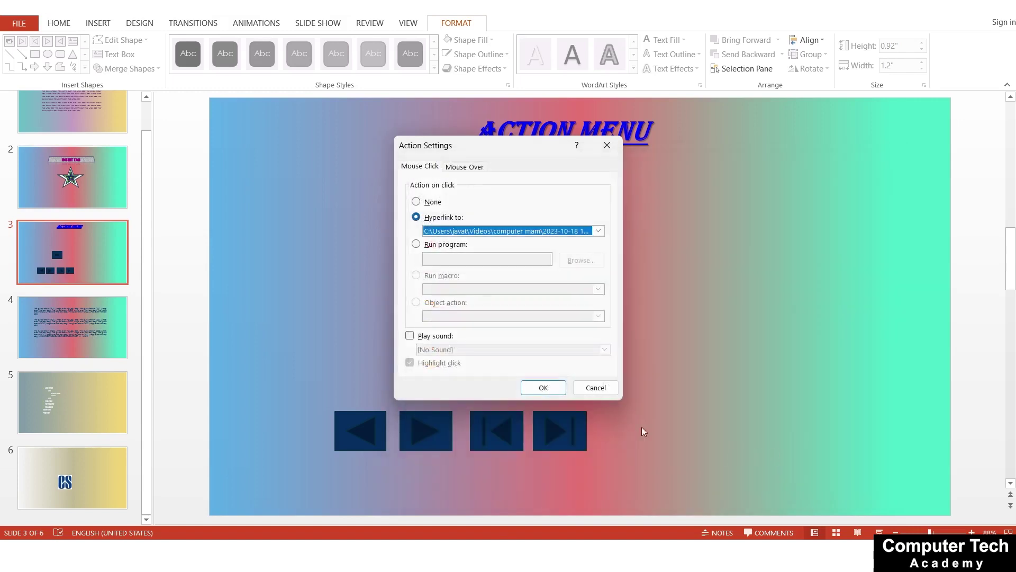
{"action": "left_click", "coordinate": [544, 388]}
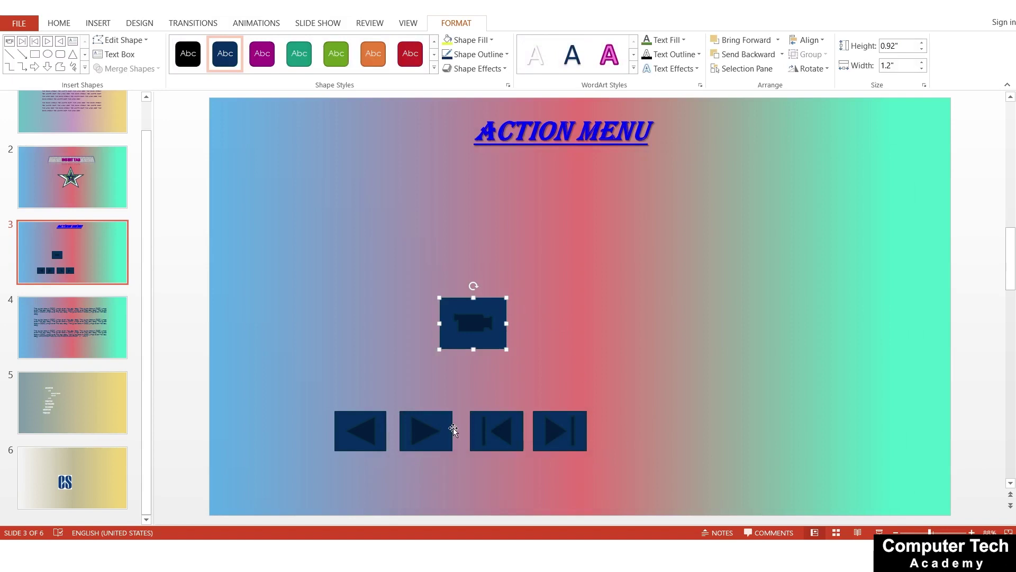
{"action": "left_click", "coordinate": [653, 259]}
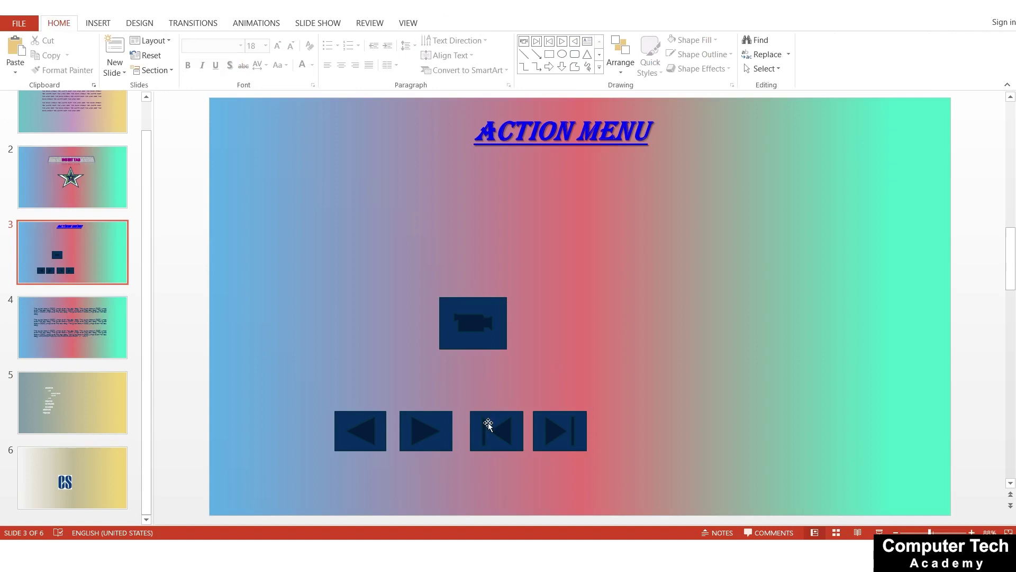
{"action": "key", "text": "F5"}
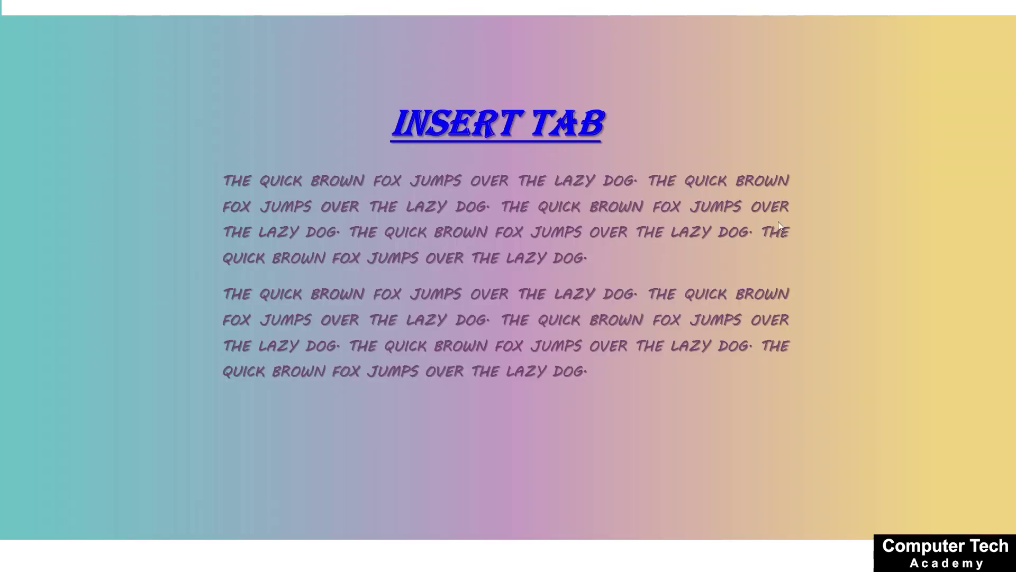
{"action": "left_click", "coordinate": [723, 294]}
{"action": "left_click", "coordinate": [722, 293]}
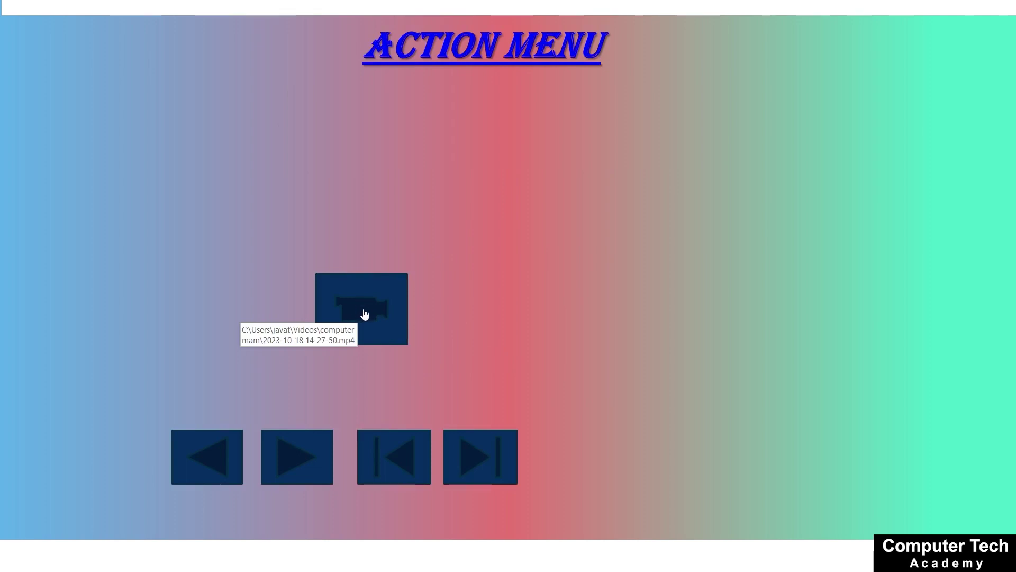
{"action": "left_click", "coordinate": [364, 314]}
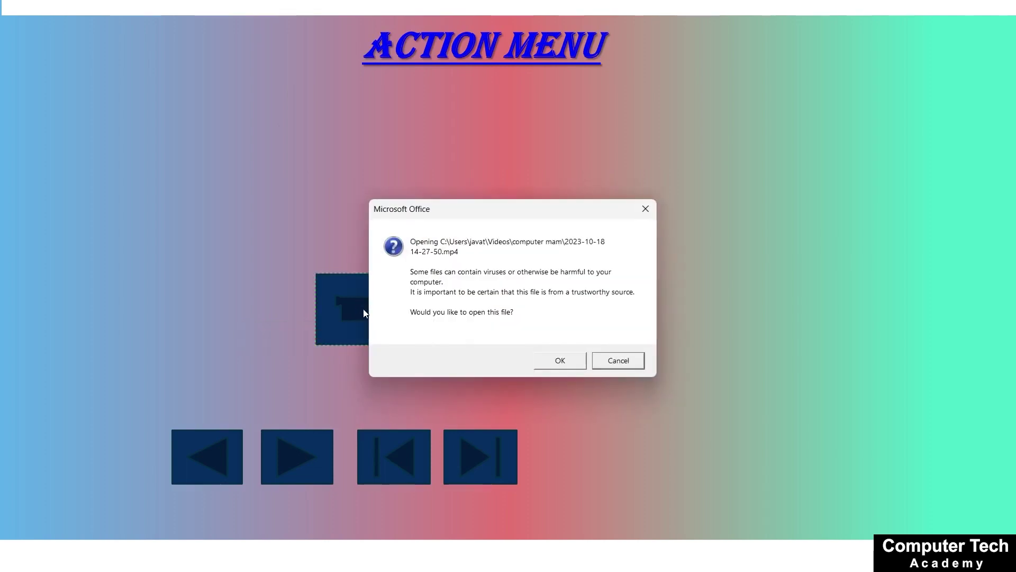
{"action": "left_click", "coordinate": [552, 366]}
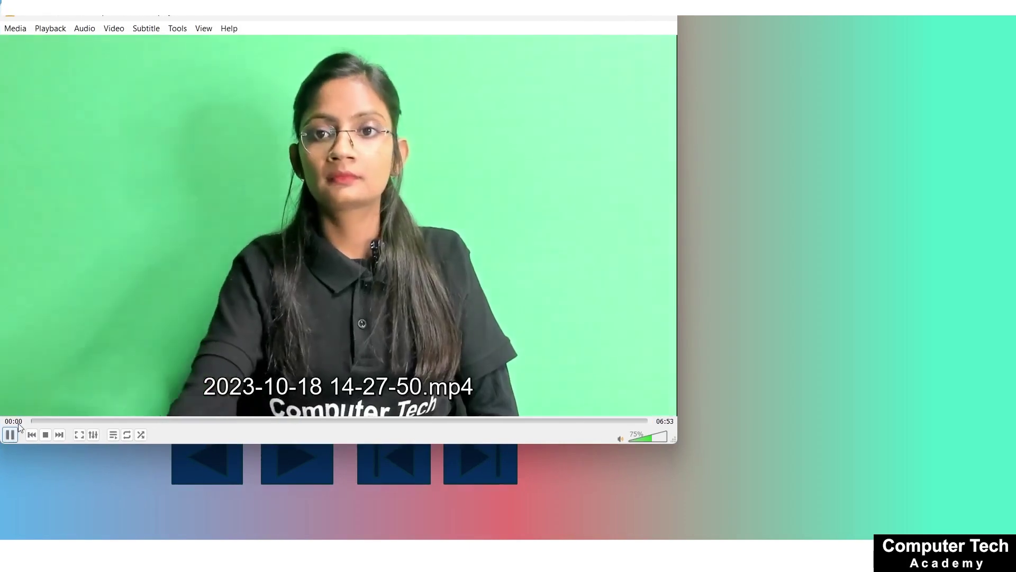
{"action": "left_click", "coordinate": [158, 421]}
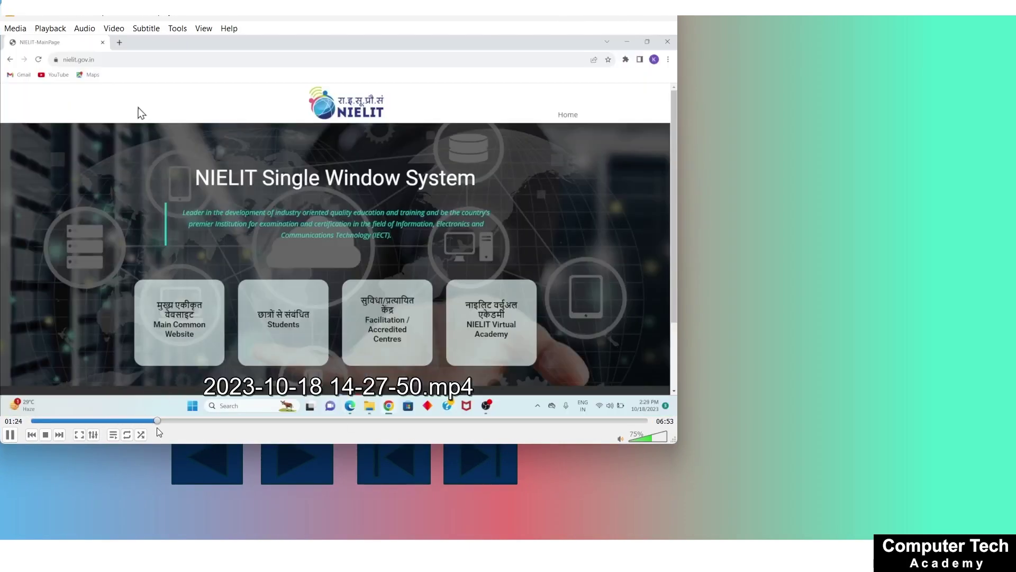
{"action": "left_click", "coordinate": [206, 422]}
{"action": "left_click", "coordinate": [300, 421]}
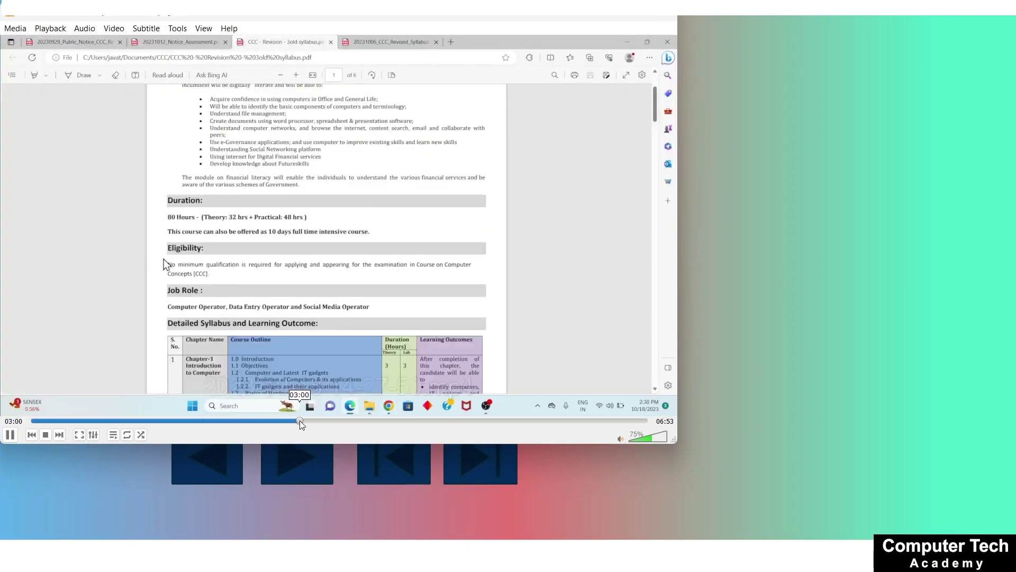
{"action": "left_click_drag", "start_coordinate": [300, 420], "coordinate": [411, 421]}
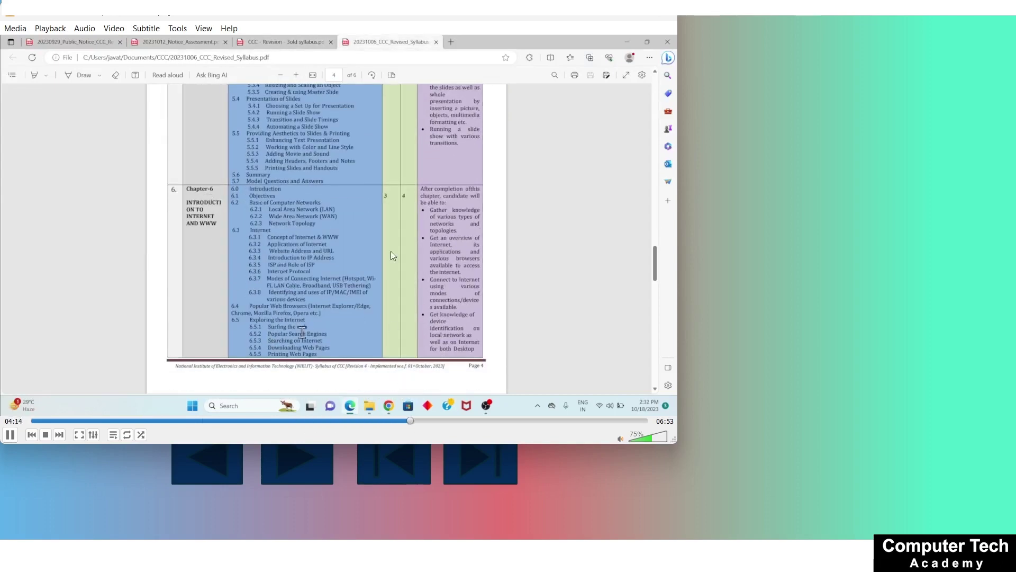
{"action": "left_click", "coordinate": [661, 17]}
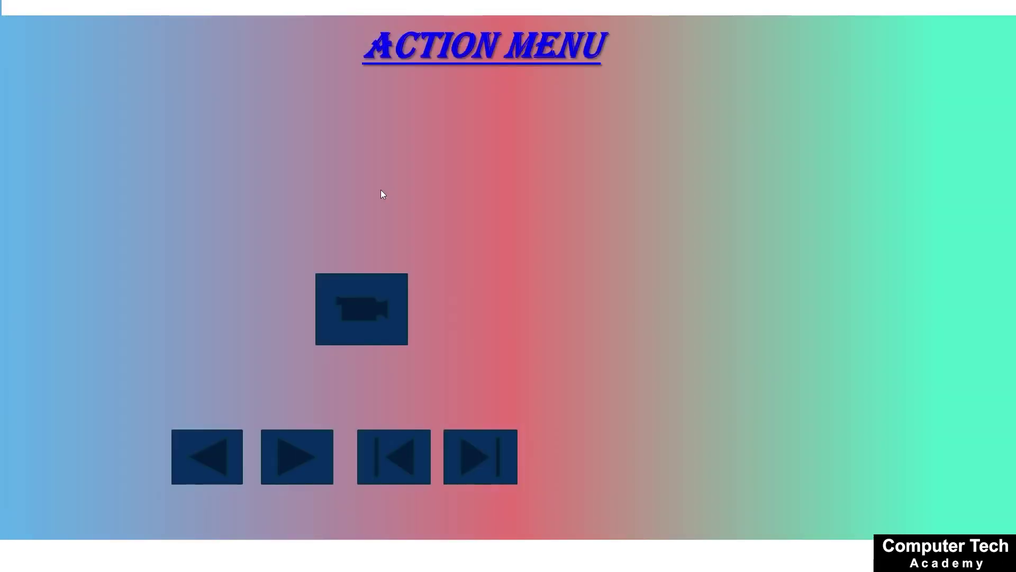
- End the slide show and re-confirm the movie button's video hyperlink in Action Settings
{"action": "key", "text": "Escape"}
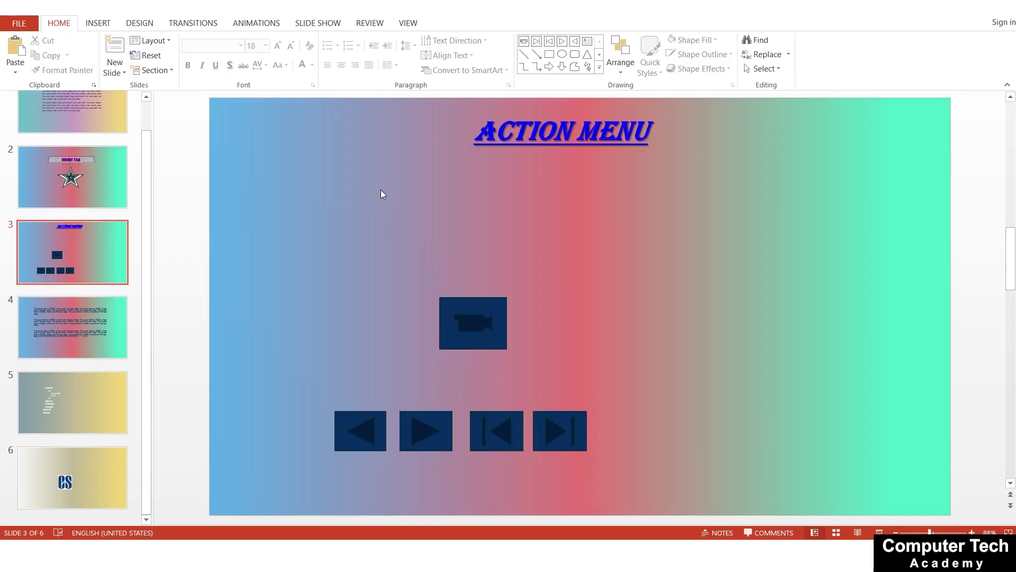
{"action": "left_click", "coordinate": [493, 324]}
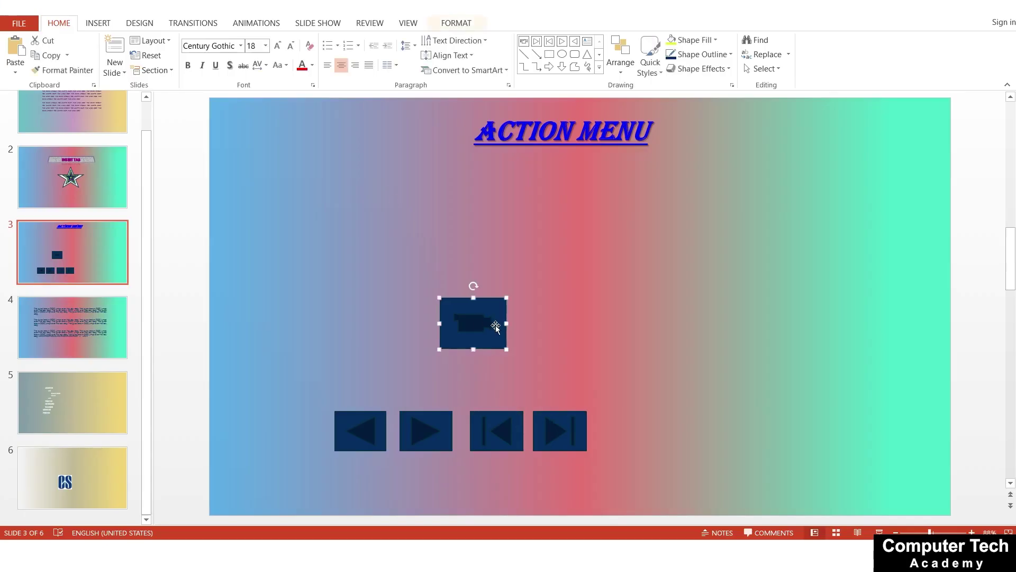
{"action": "left_click", "coordinate": [100, 24]}
{"action": "left_click", "coordinate": [397, 73]}
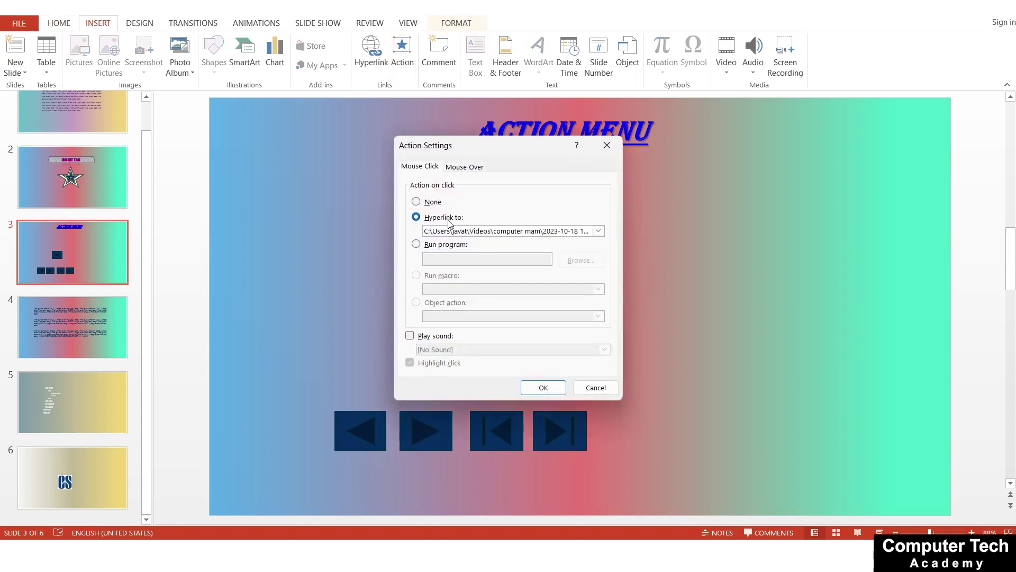
{"action": "left_click", "coordinate": [598, 231]}
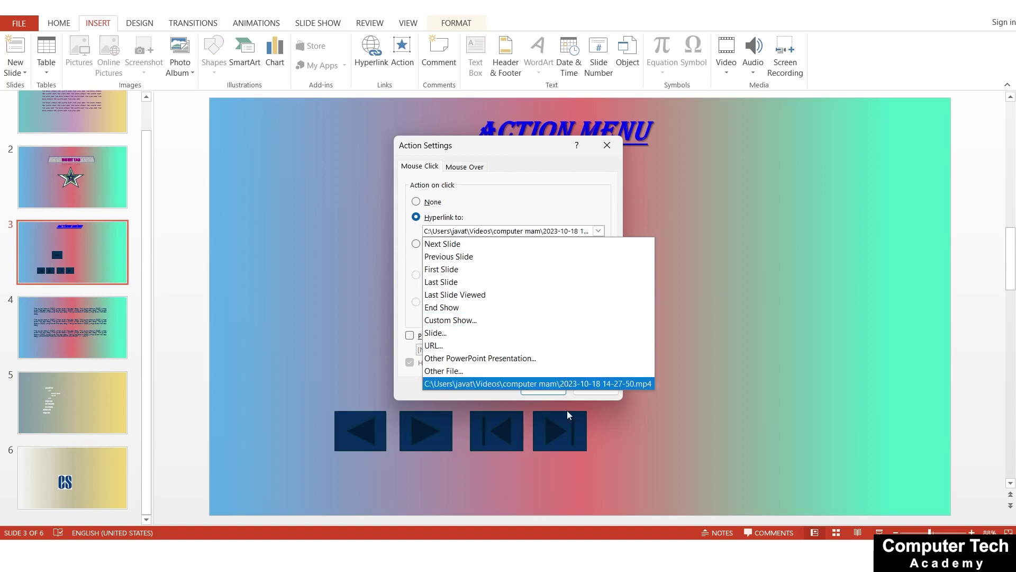
{"action": "left_click", "coordinate": [592, 394]}
{"action": "left_click", "coordinate": [596, 386]}
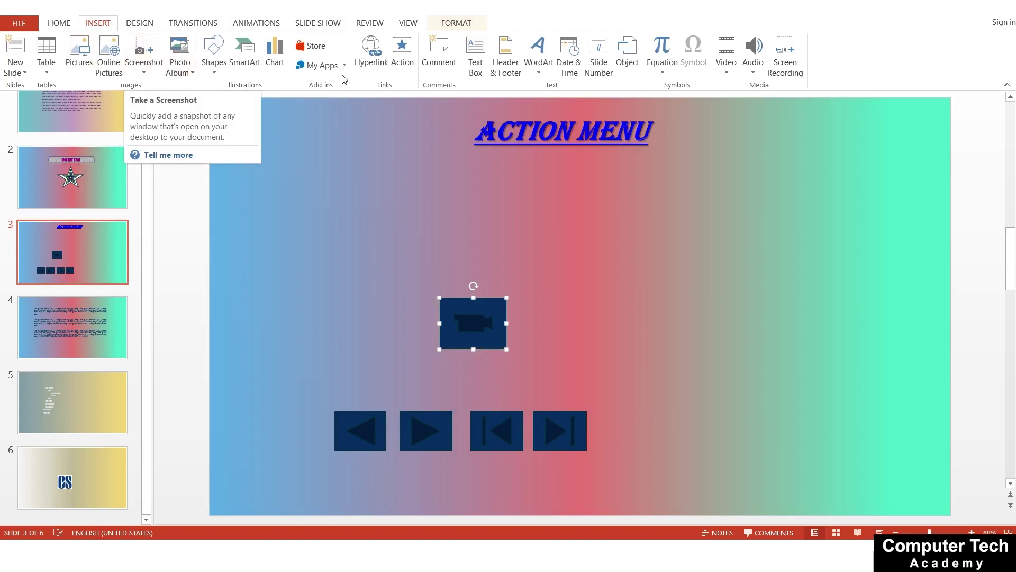
{"action": "left_click", "coordinate": [409, 62]}
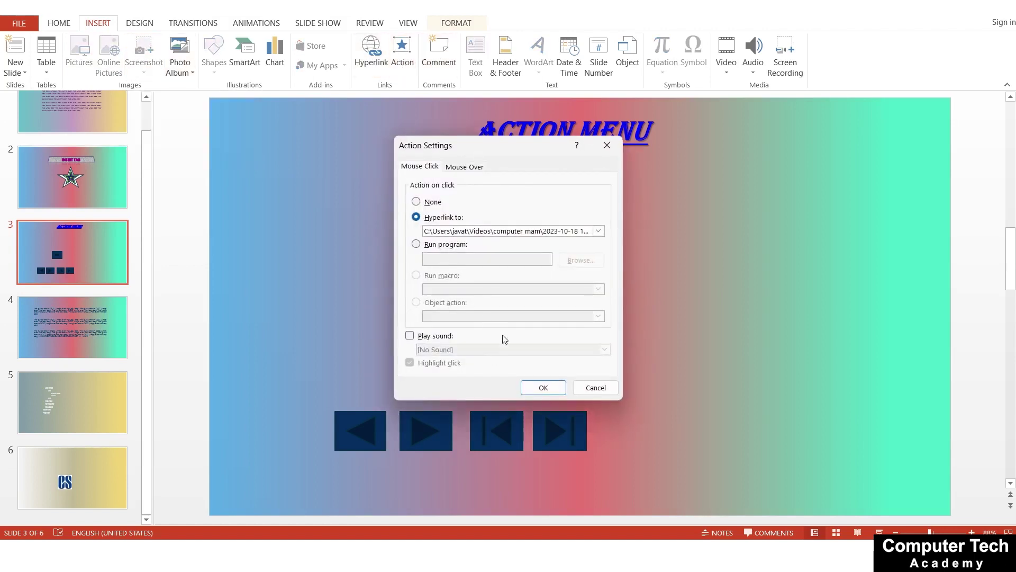
{"action": "left_click", "coordinate": [564, 392]}
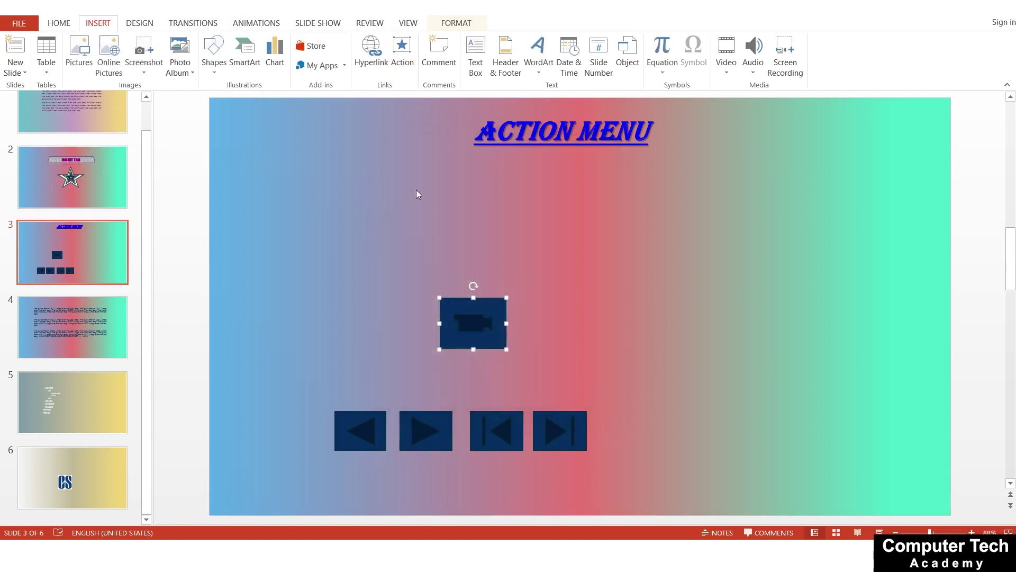
{"action": "left_click", "coordinate": [411, 207]}
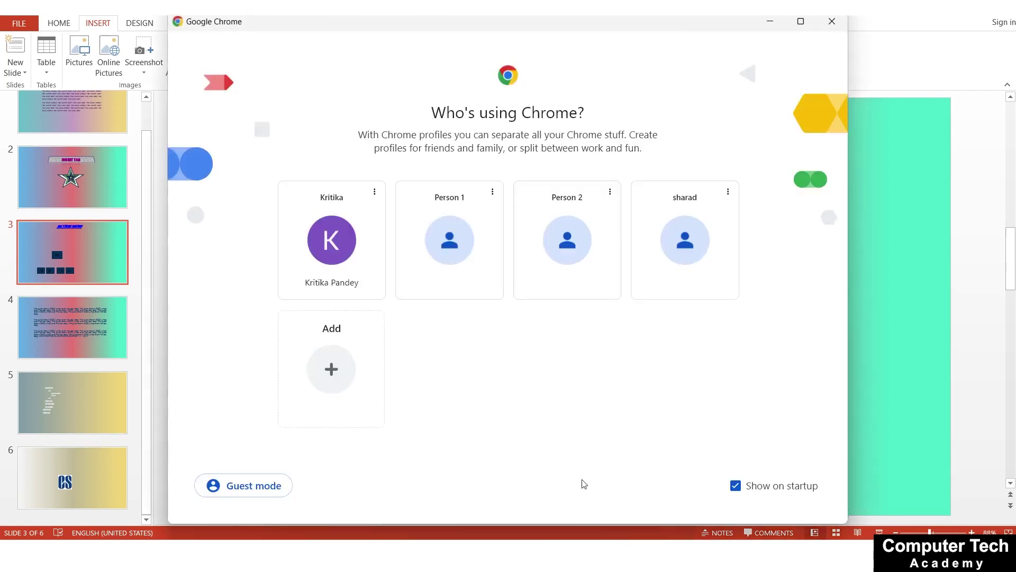
- Search for 'chrome logo' and save a logo image as CHROME in Pictures
{"action": "left_click", "coordinate": [352, 222]}
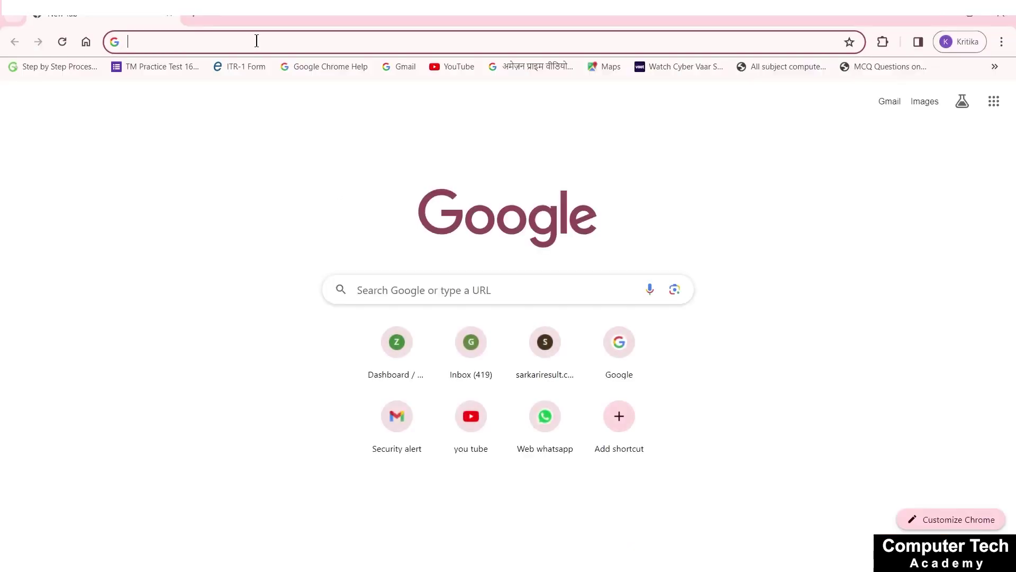
{"action": "type", "text": "CHROME "}
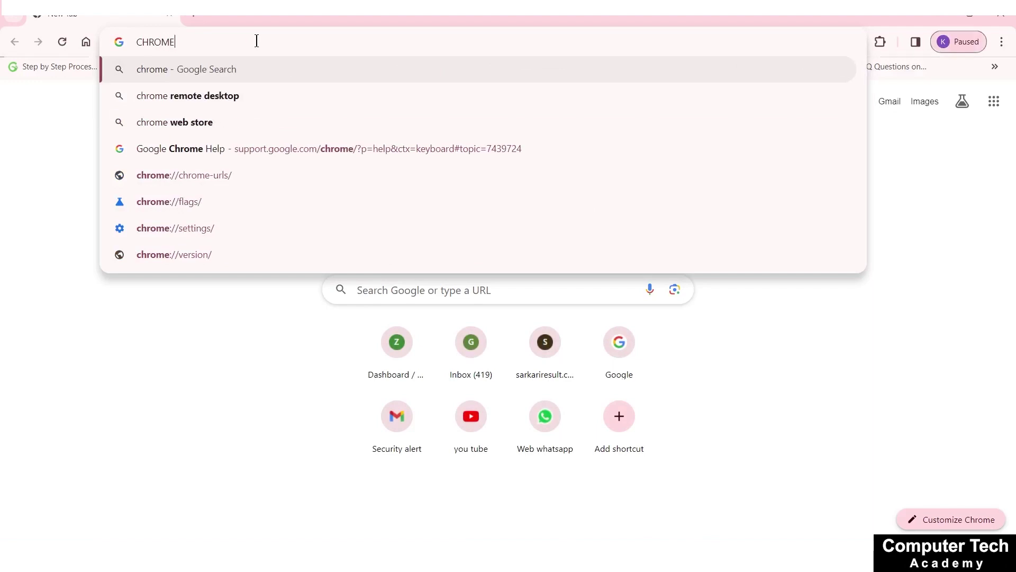
{"action": "type", "text": "LOH"}
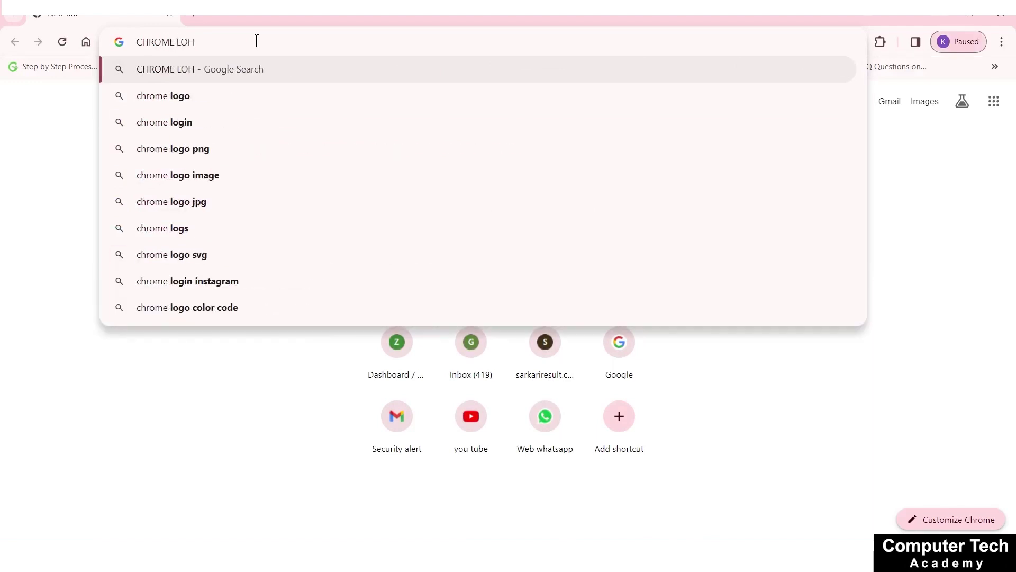
{"action": "key", "text": "BackSpace"}
{"action": "type", "text": "GO"}
{"action": "key", "text": "Return"}
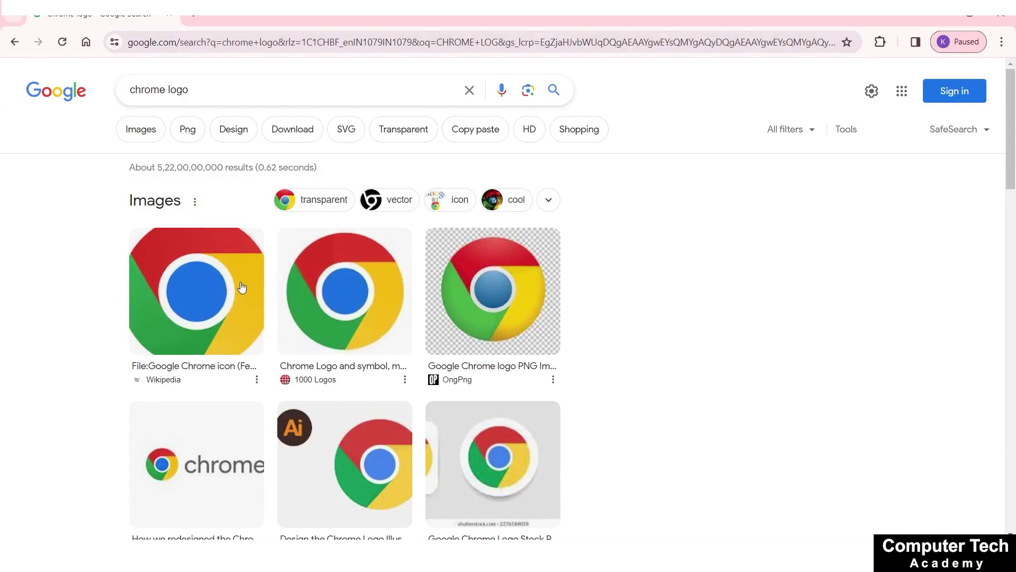
{"action": "right_click", "coordinate": [329, 283]}
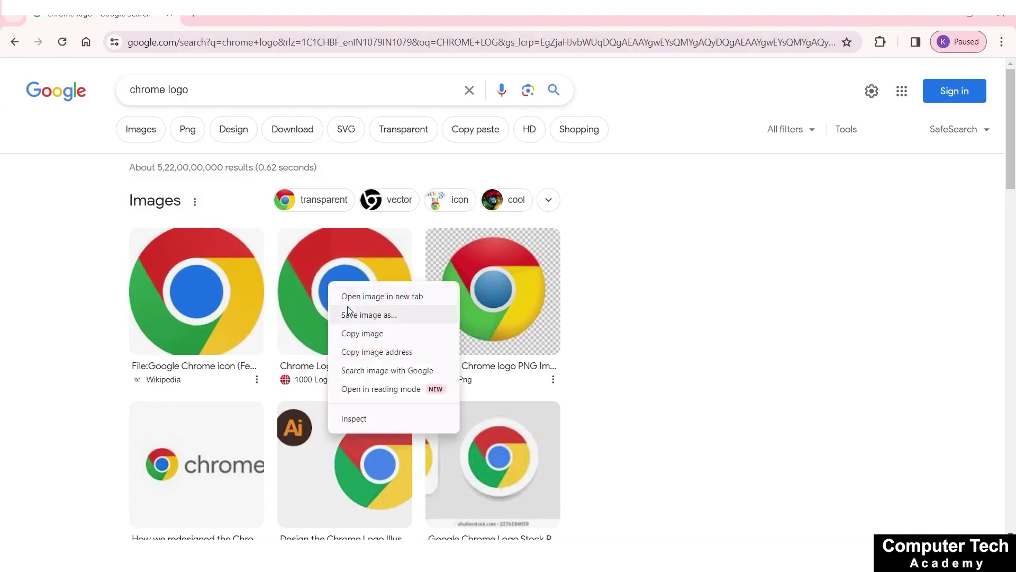
{"action": "left_click", "coordinate": [353, 313]}
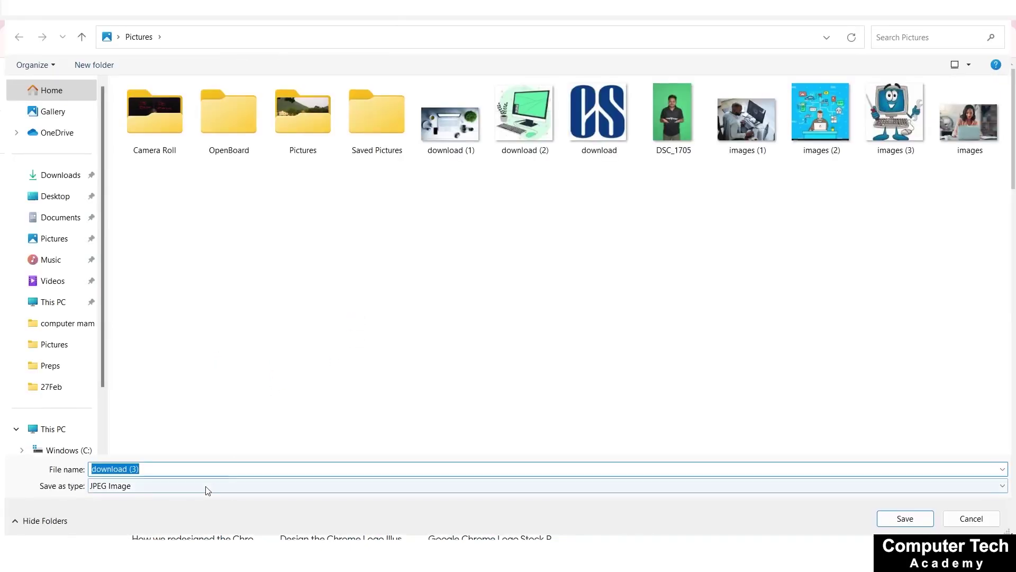
{"action": "type", "text": "CHROME"}
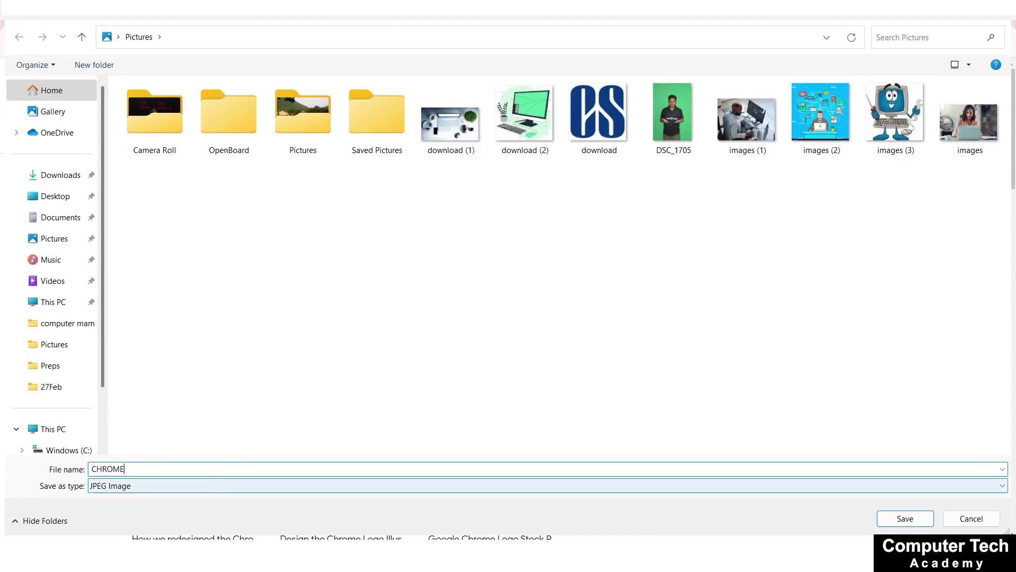
{"action": "left_click", "coordinate": [904, 518]}
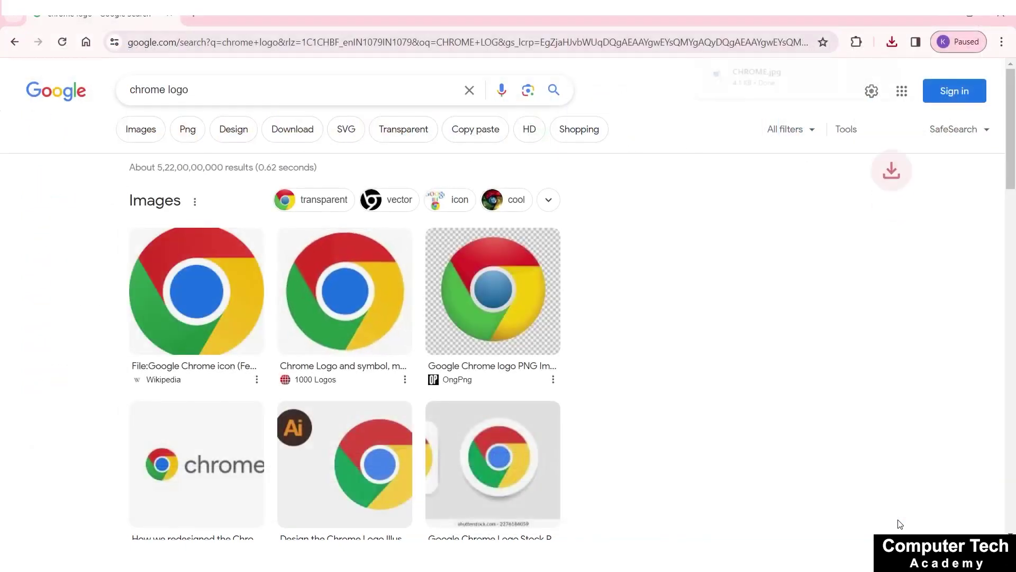
- Search for an Excel logo, save it as EXCEL, and return to PowerPoint
{"action": "triple_click", "coordinate": [196, 89]}
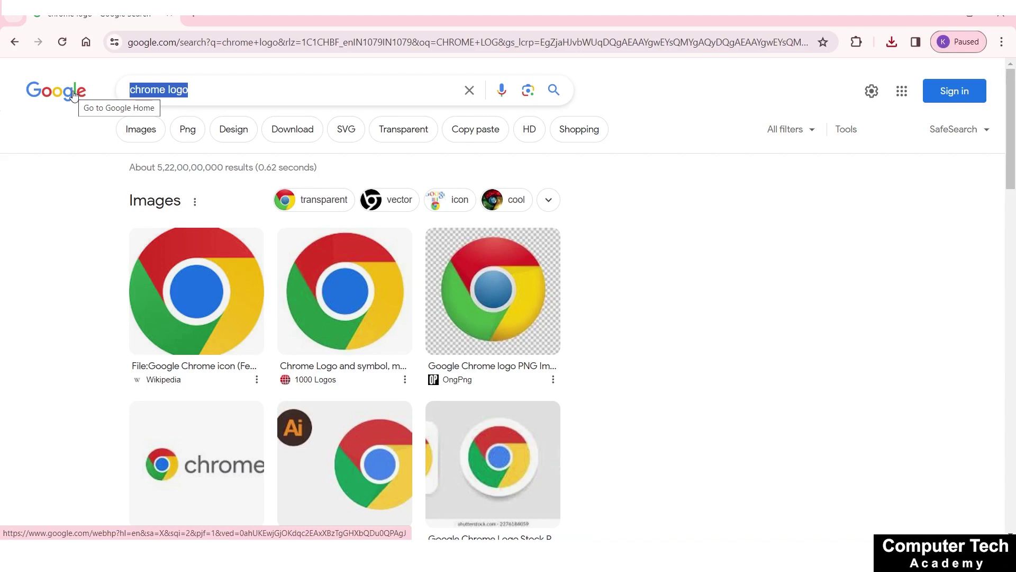
{"action": "type", "text": "E"}
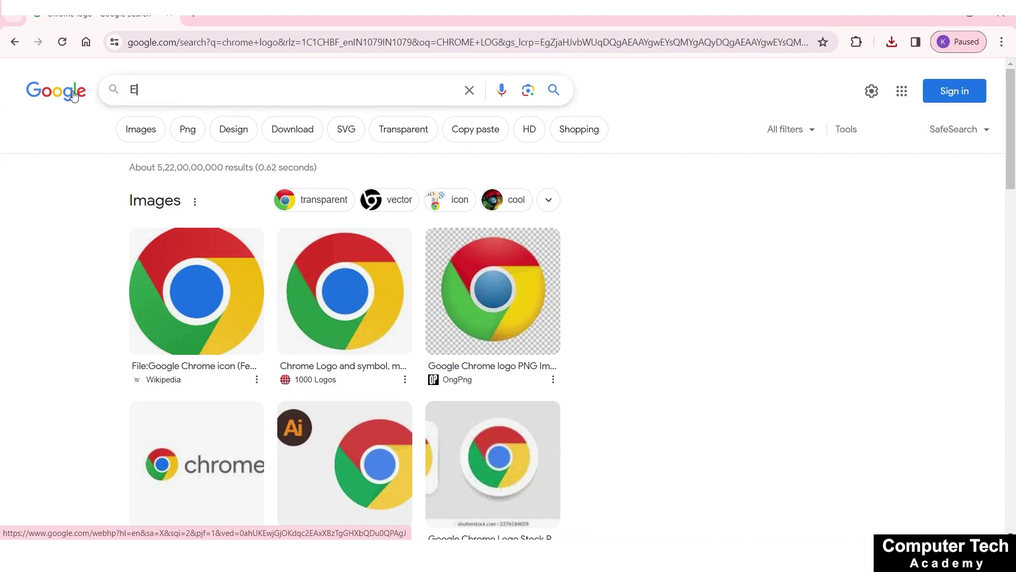
{"action": "type", "text": "XCEL"}
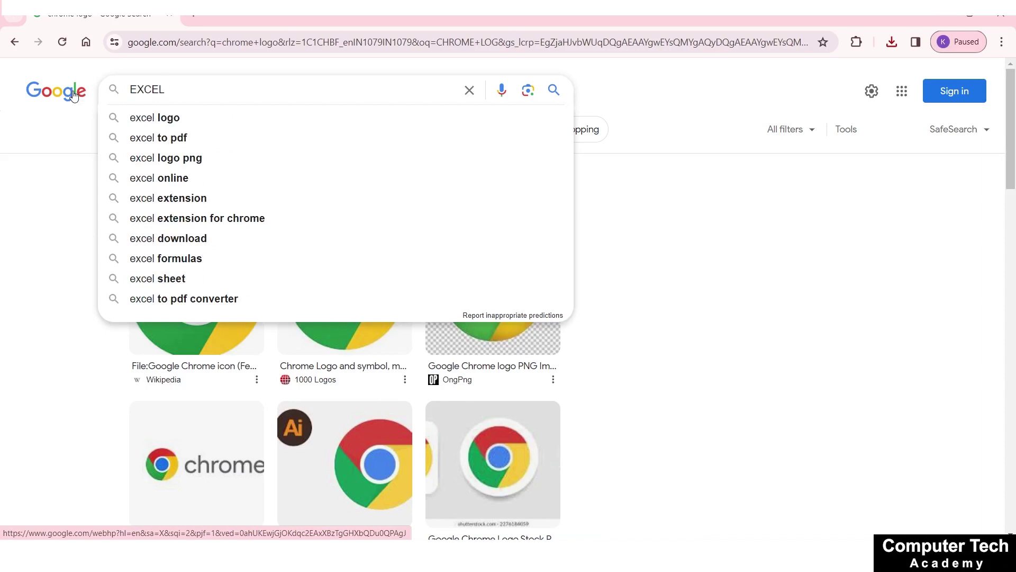
{"action": "left_click", "coordinate": [155, 118]}
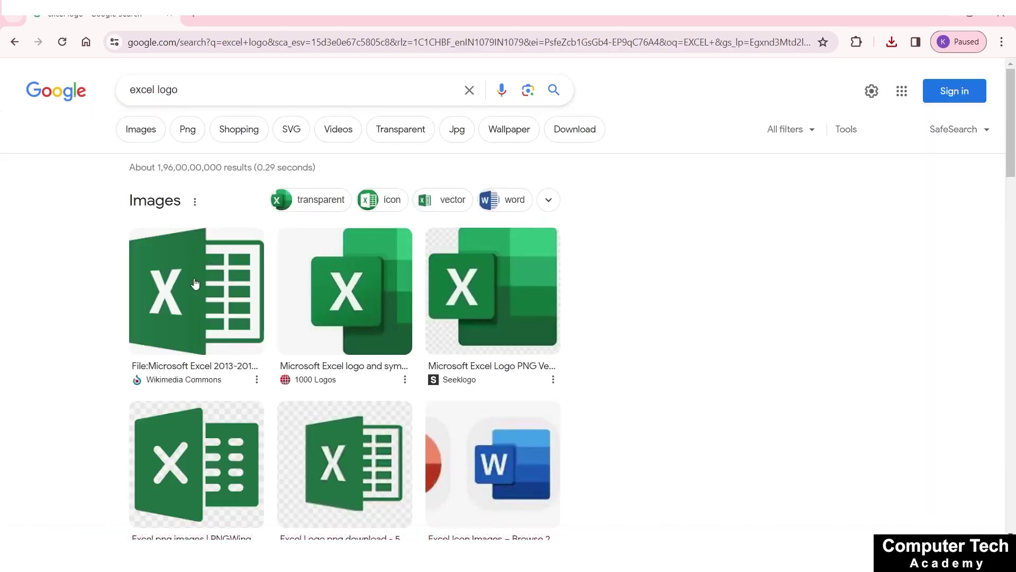
{"action": "right_click", "coordinate": [192, 278]}
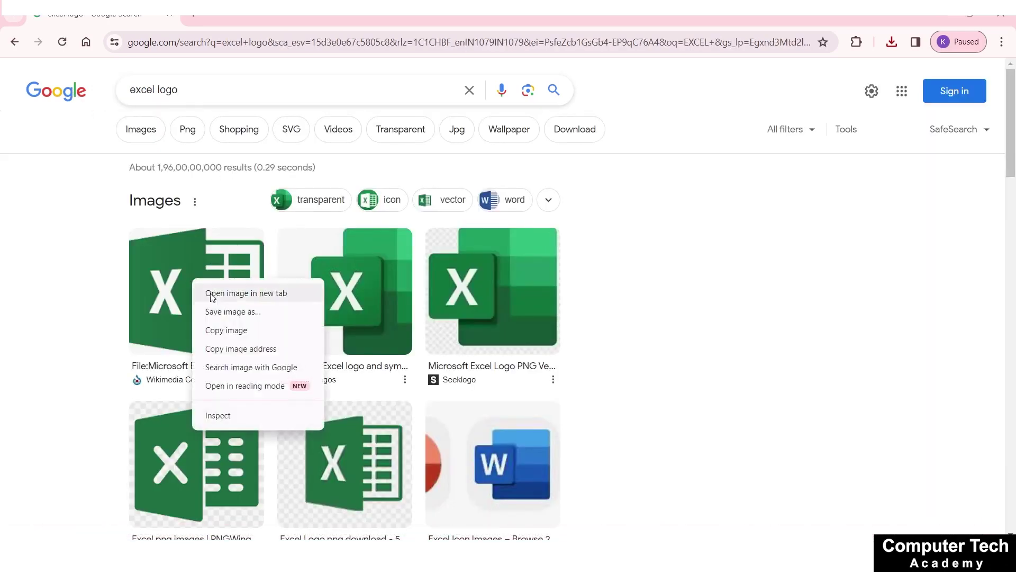
{"action": "left_click", "coordinate": [233, 313]}
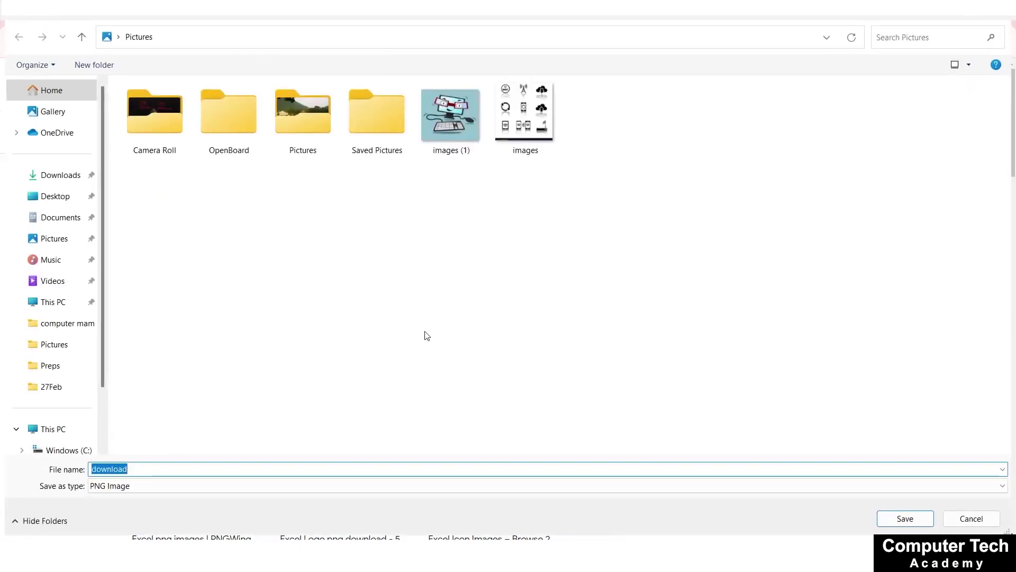
{"action": "type", "text": "EXCEL"}
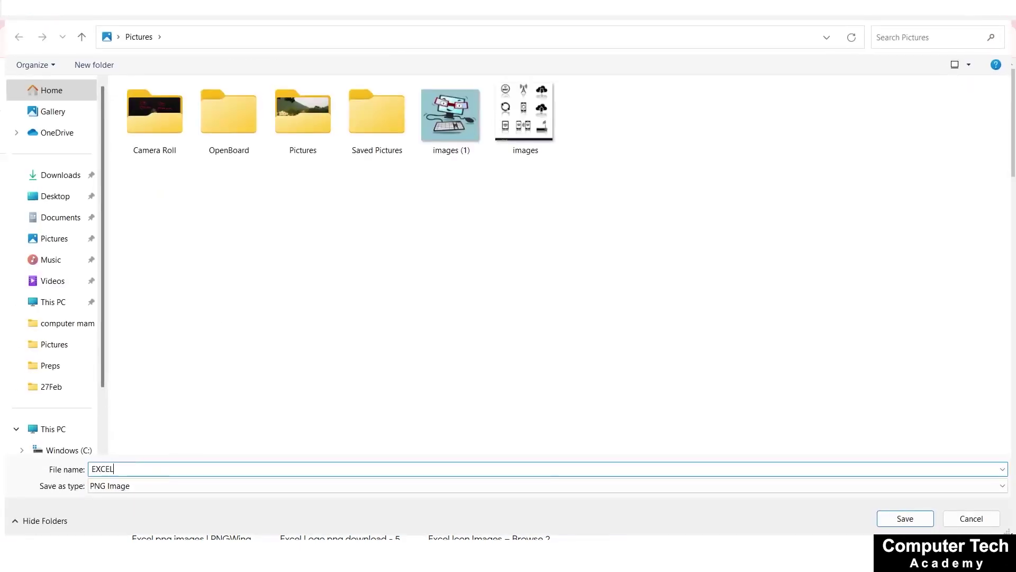
{"action": "key", "text": "Return"}
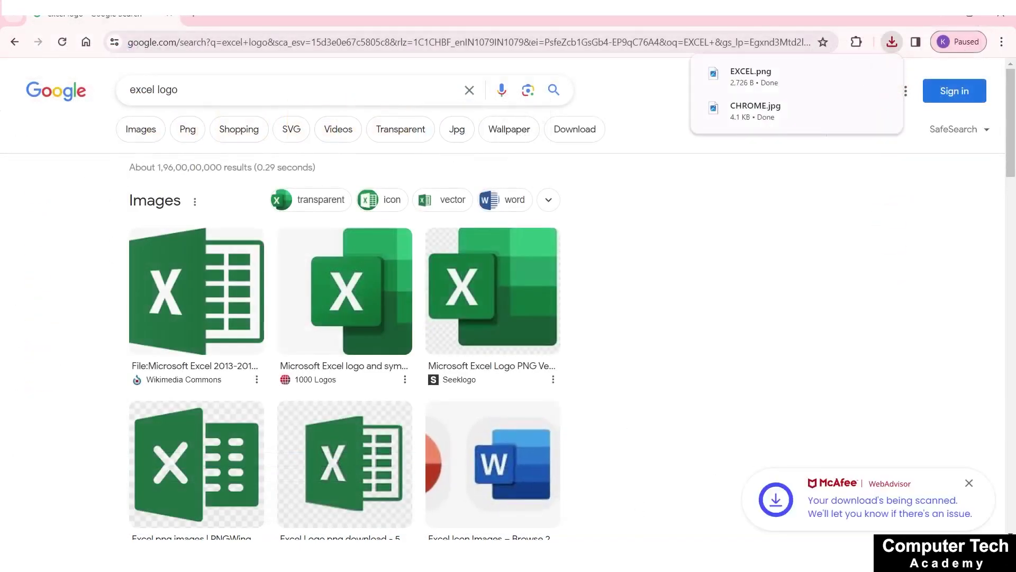
{"action": "left_click", "coordinate": [757, 487]}
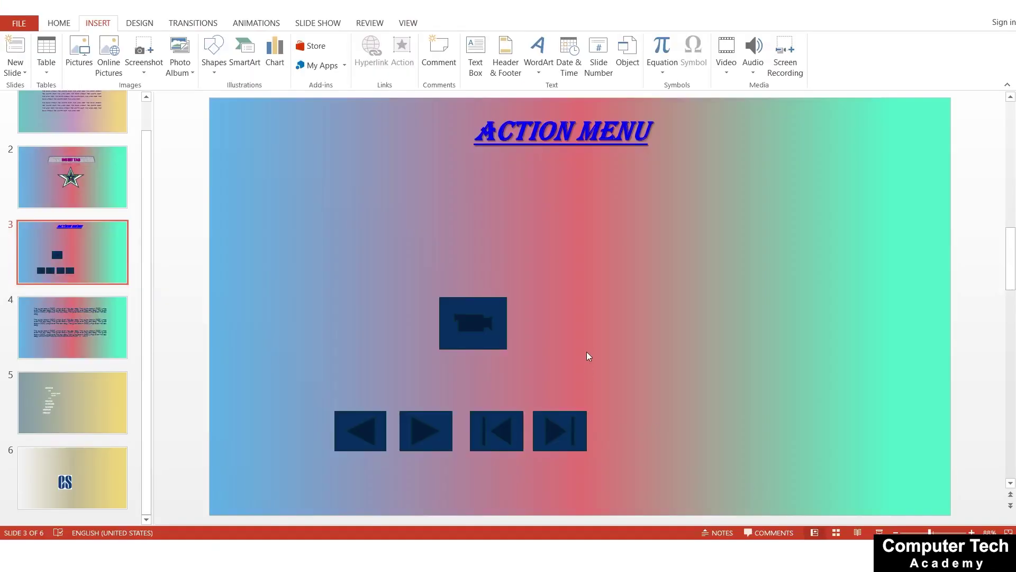
- Insert the CHROME picture onto slide 3 and shrink it to about 1.15 by 1.22 inches
{"action": "left_click", "coordinate": [85, 64]}
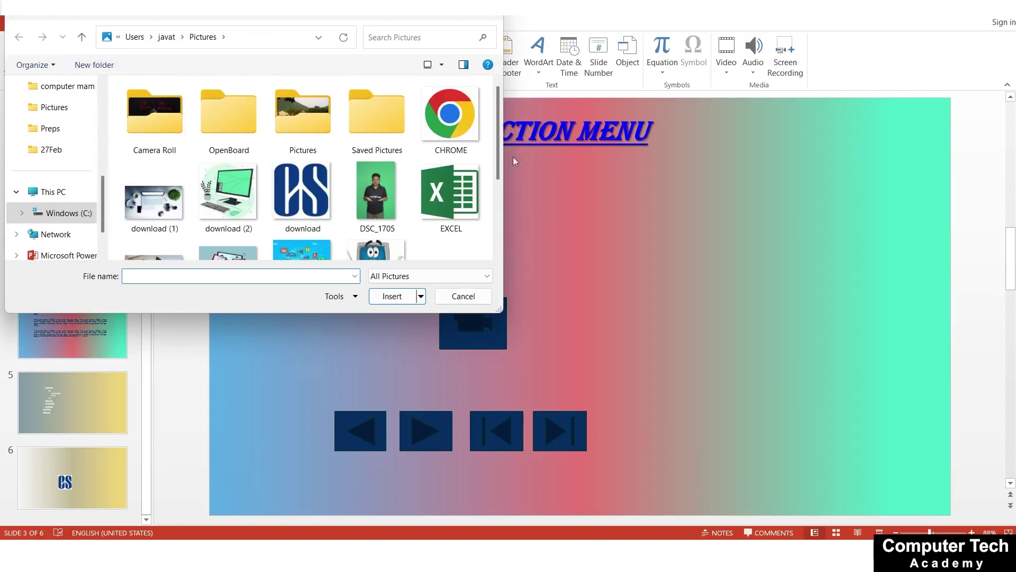
{"action": "left_click", "coordinate": [450, 116]}
{"action": "left_click", "coordinate": [393, 296]}
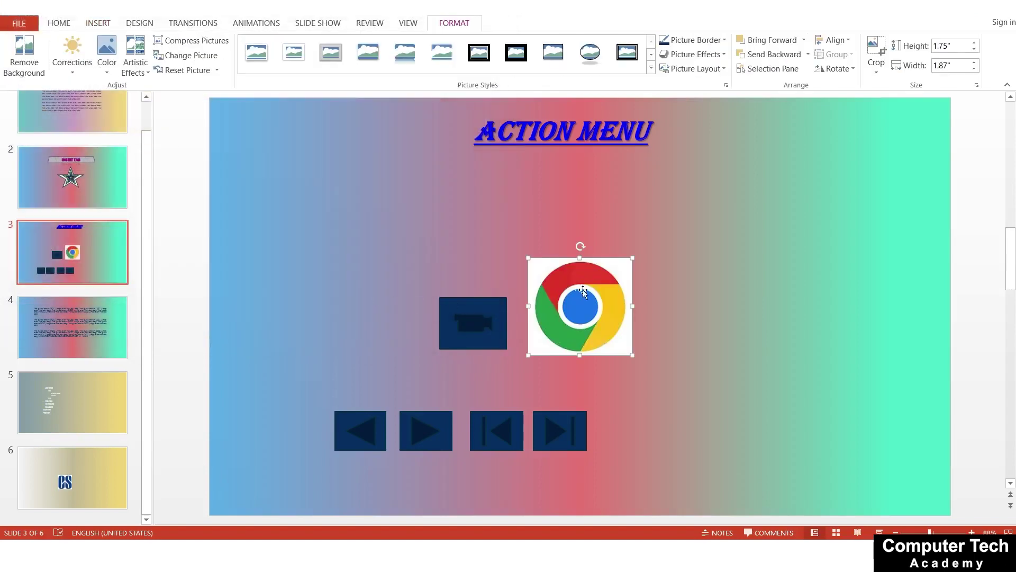
{"action": "mouse_move", "coordinate": [632, 258]}
{"action": "left_mouse_down"}
{"action": "mouse_move", "coordinate": [570, 290]}
{"action": "mouse_move", "coordinate": [613, 321]}
{"action": "left_mouse_up"}
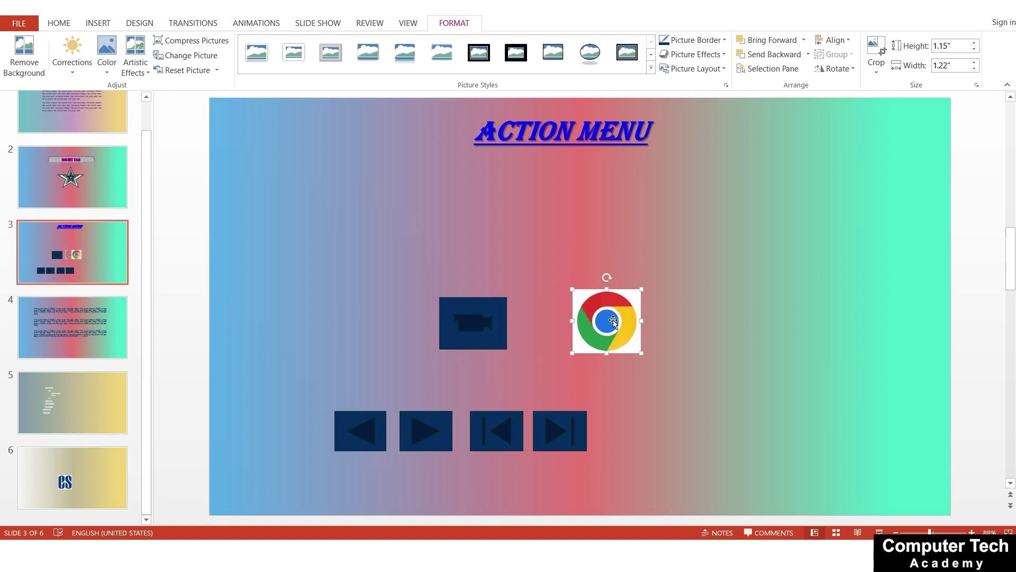
{"action": "left_click", "coordinate": [96, 23]}
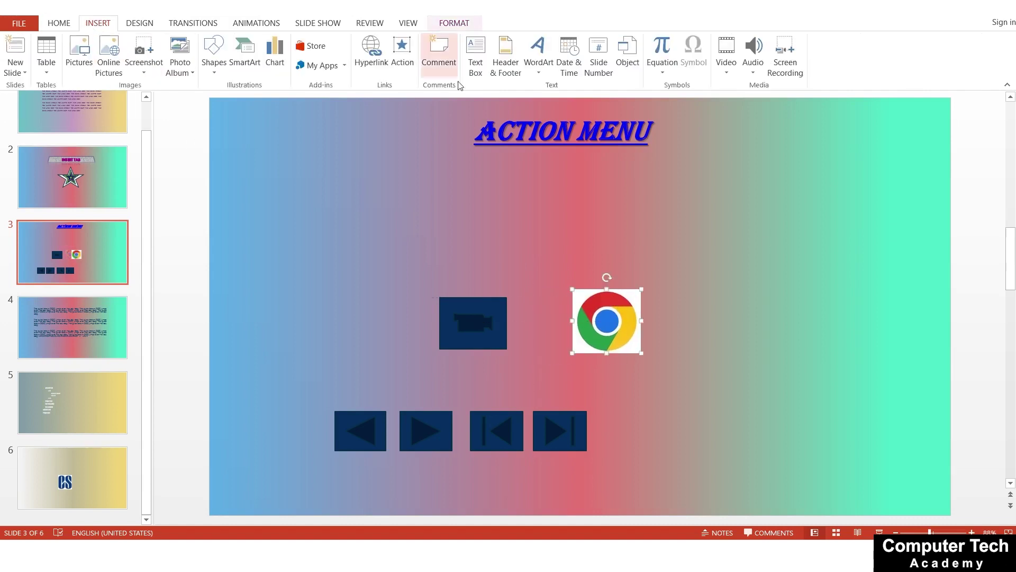
- Give the Chrome picture a Run program action using the Desktop Chrome shortcut
{"action": "left_click", "coordinate": [403, 53]}
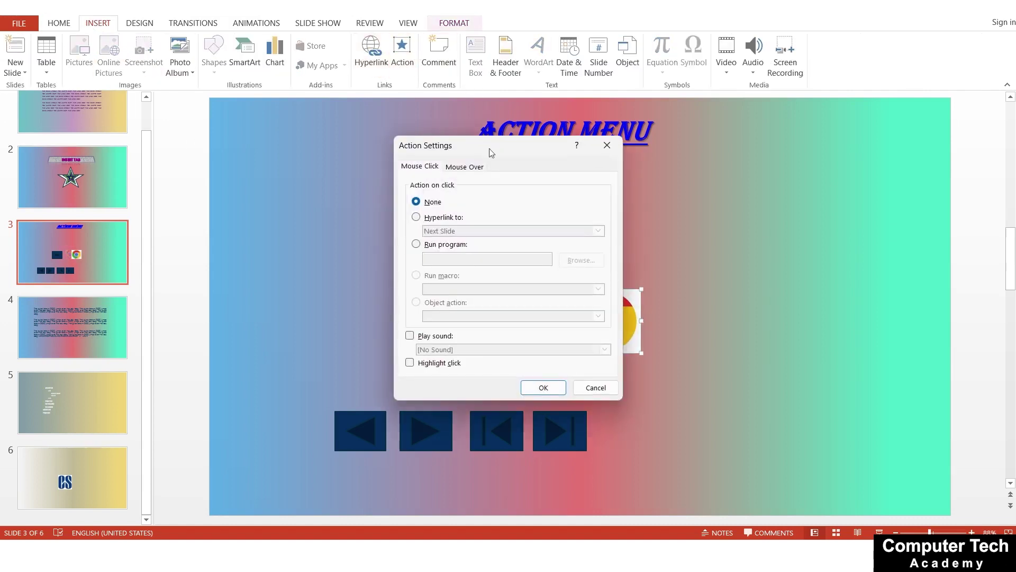
{"action": "left_click_drag", "start_coordinate": [506, 145], "coordinate": [349, 107]}
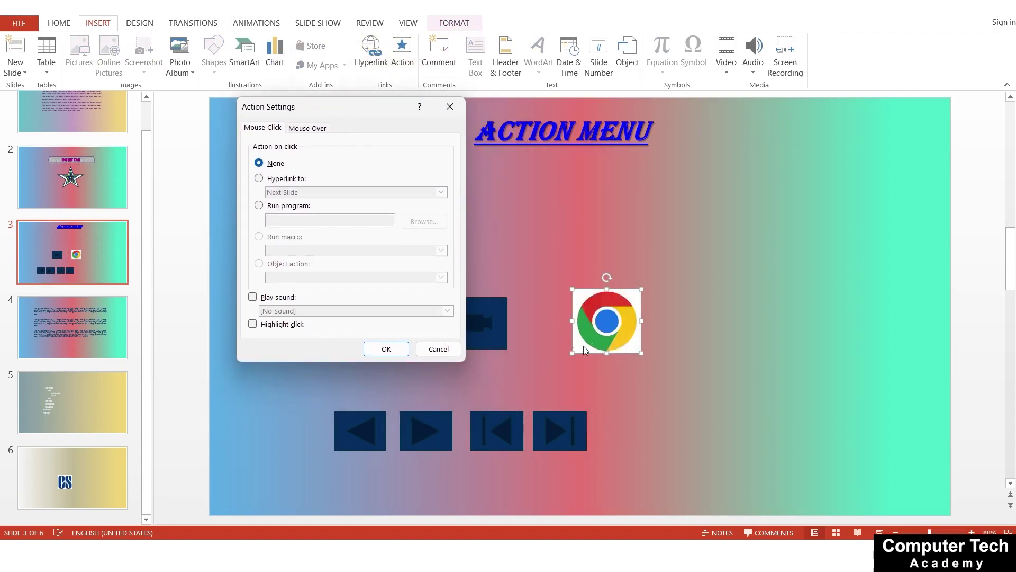
{"action": "left_click", "coordinate": [259, 205]}
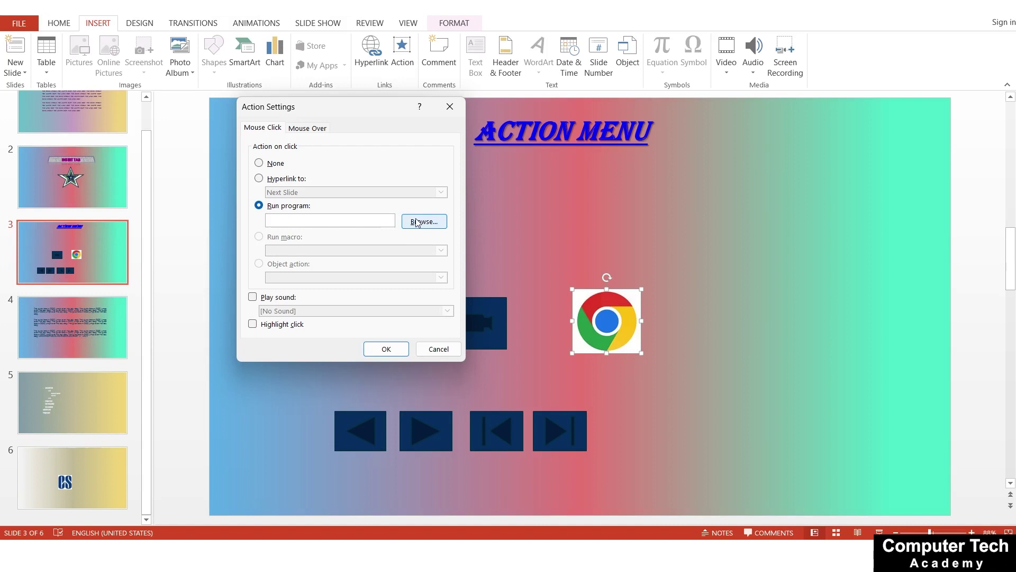
{"action": "left_click", "coordinate": [417, 222]}
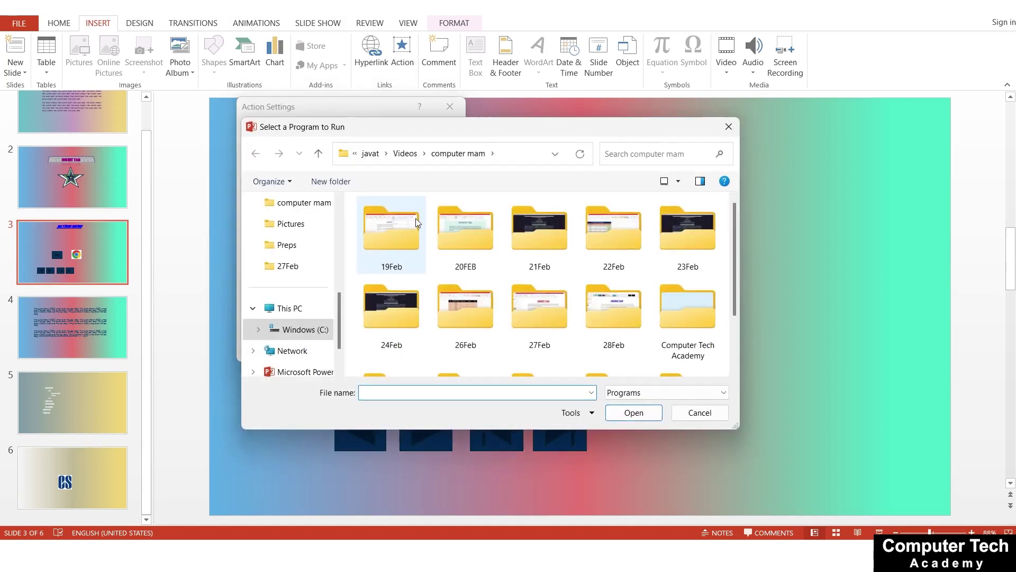
{"action": "scroll", "coordinate": [303, 259], "scroll_direction": "up", "scroll_amount": 5}
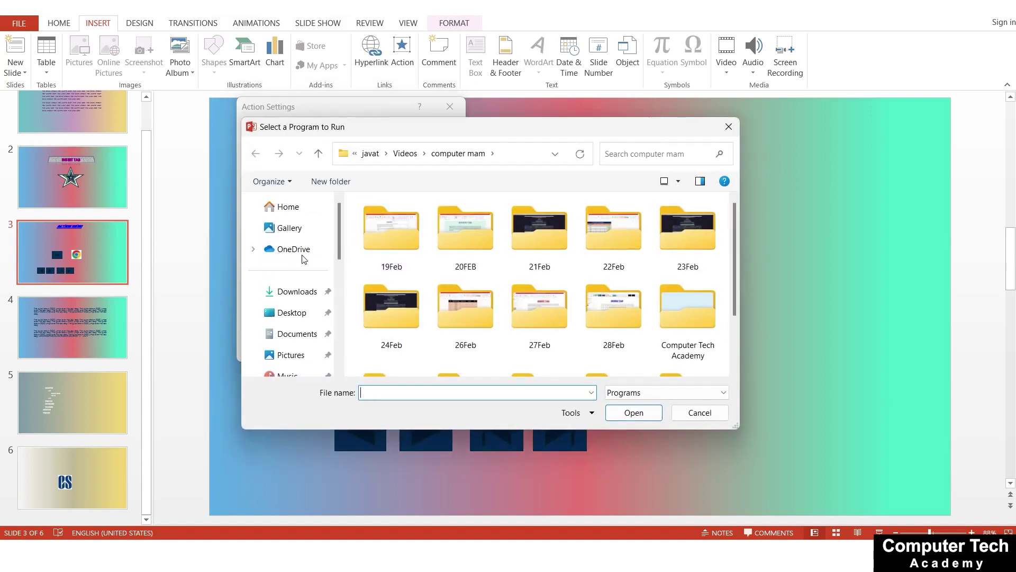
{"action": "left_click", "coordinate": [303, 311]}
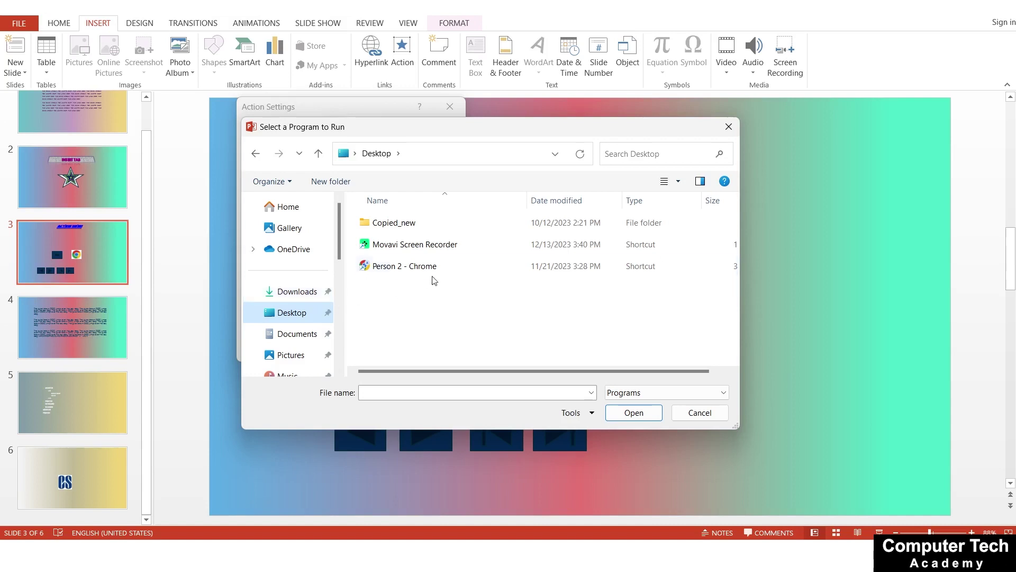
{"action": "left_click", "coordinate": [417, 266]}
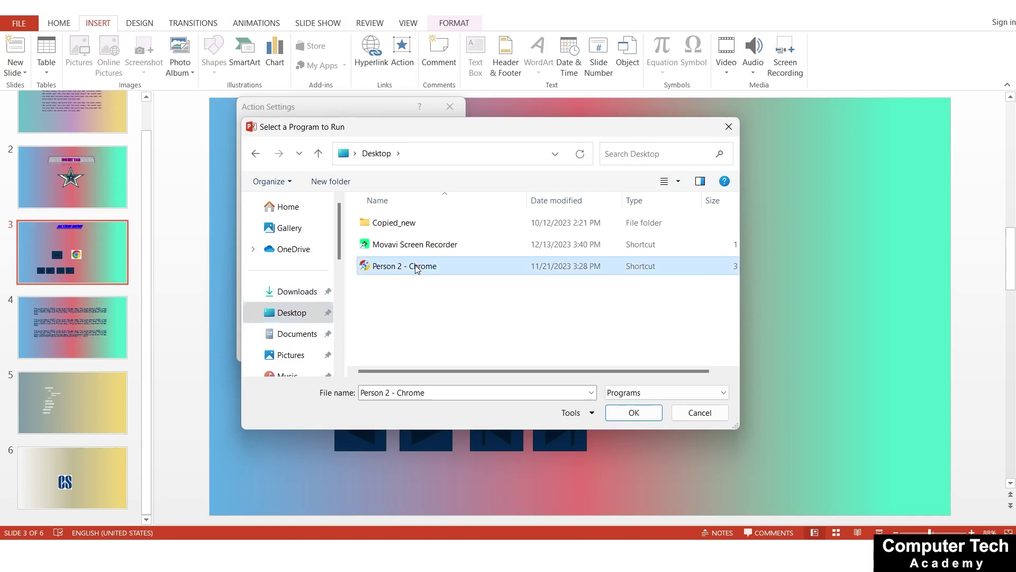
{"action": "left_click", "coordinate": [633, 413]}
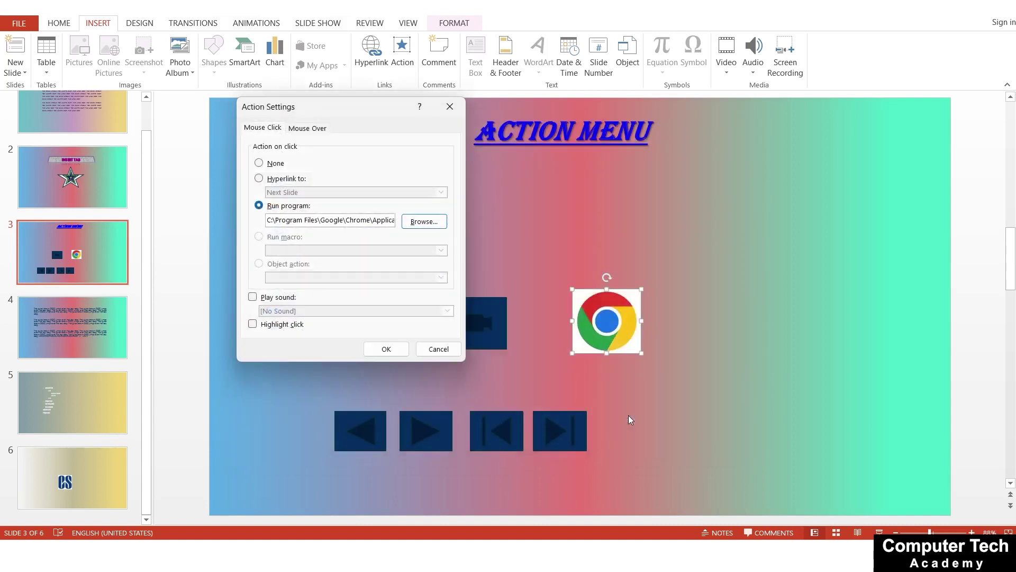
{"action": "left_click", "coordinate": [393, 349]}
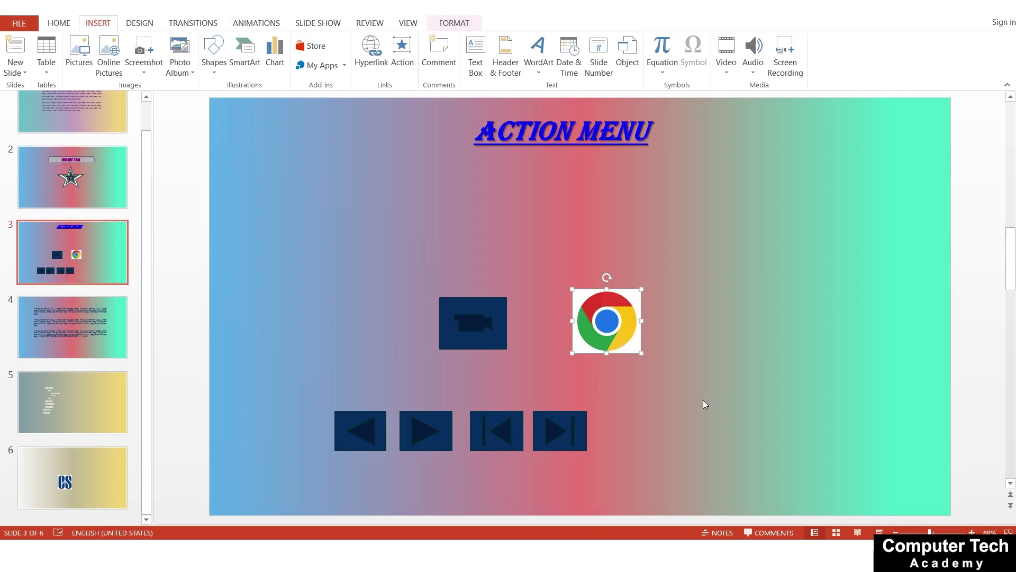
- In the slide show, click the Chrome picture on Action Menu, allow it, and open Chrome's first profile
{"action": "key", "text": "F5"}
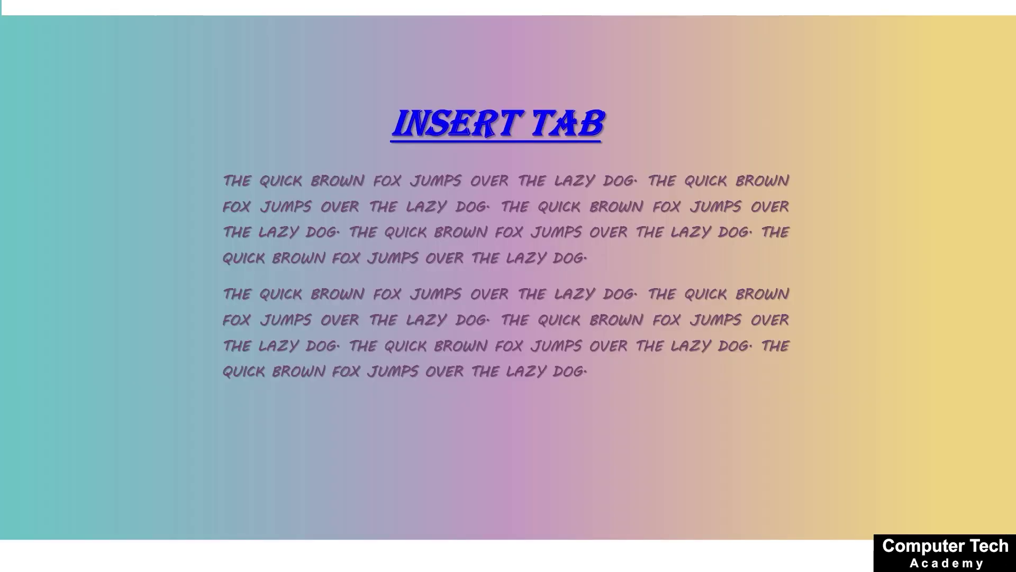
{"action": "key", "text": "Right"}
{"action": "key", "text": "Right"}
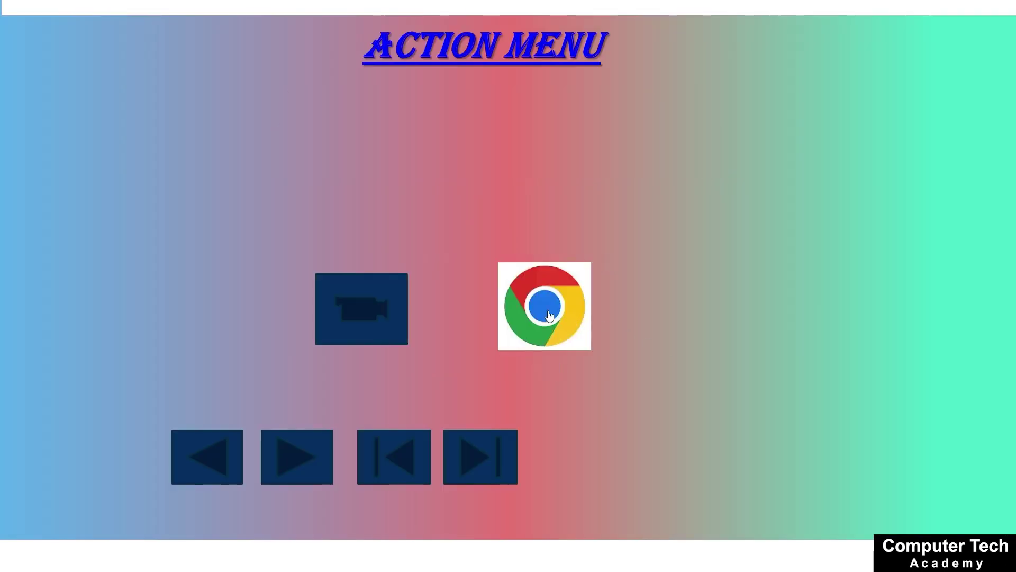
{"action": "left_click", "coordinate": [549, 316]}
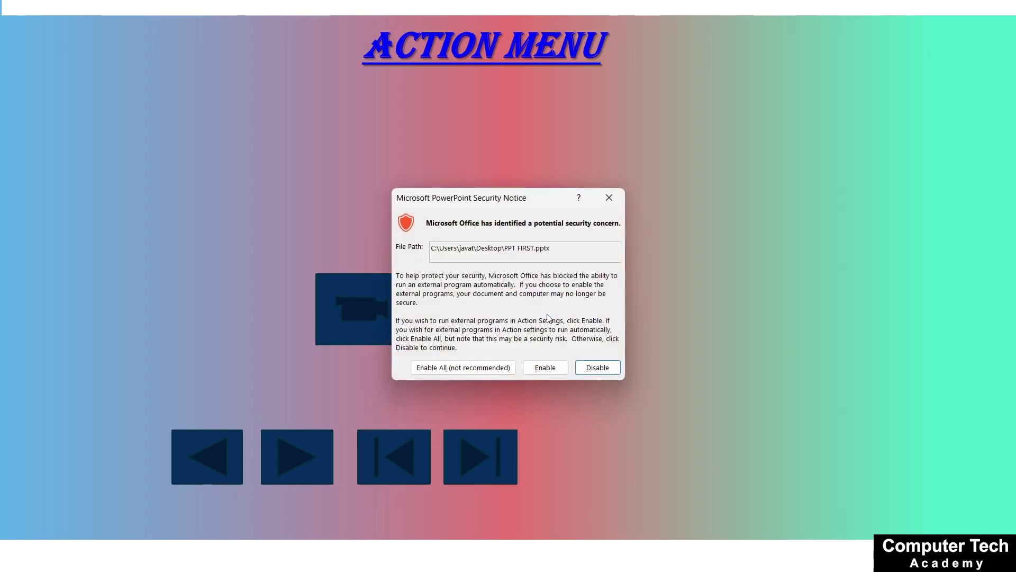
{"action": "left_click", "coordinate": [533, 369]}
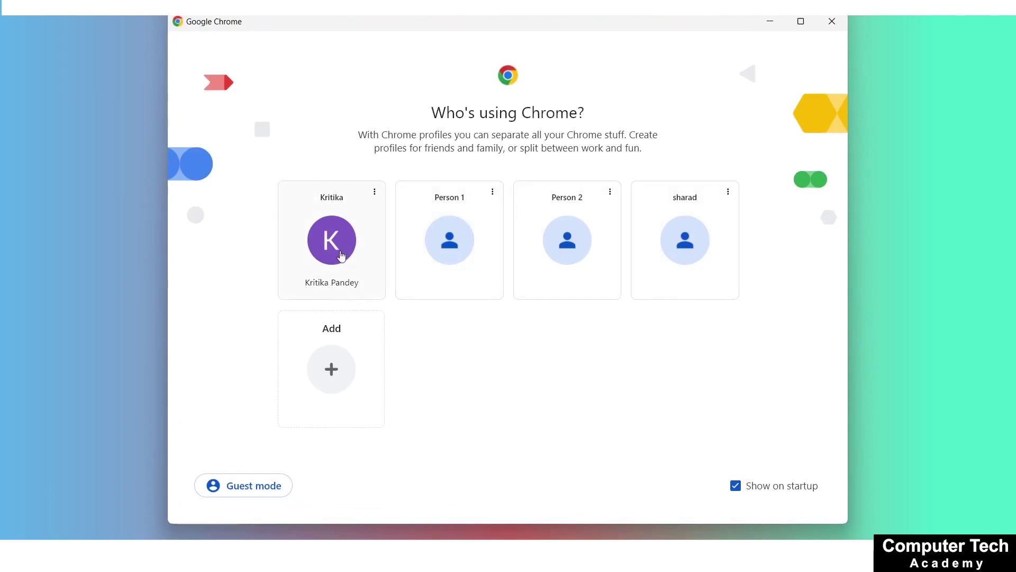
{"action": "left_click", "coordinate": [342, 257]}
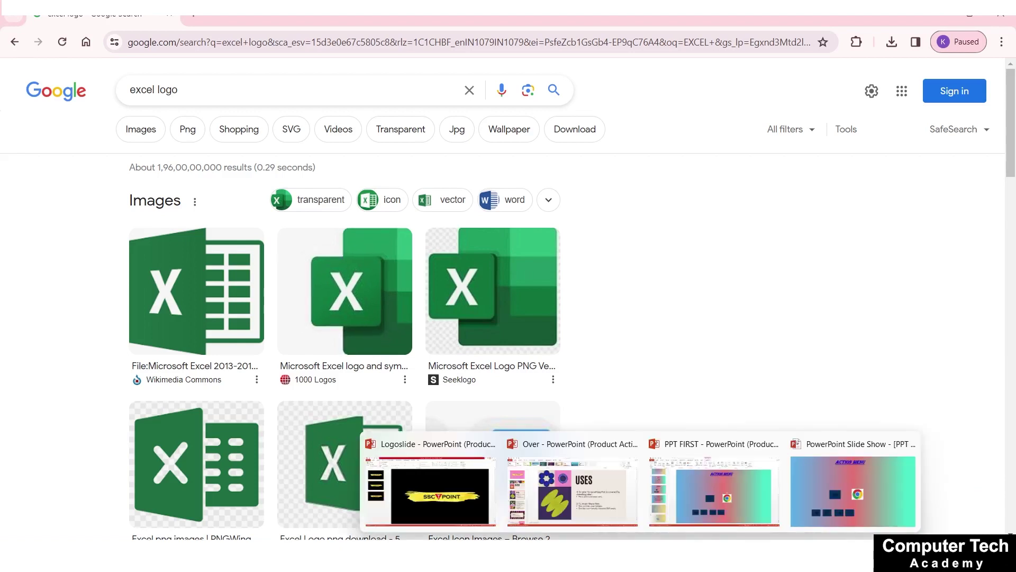
{"action": "mouse_move", "coordinate": [853, 492]}
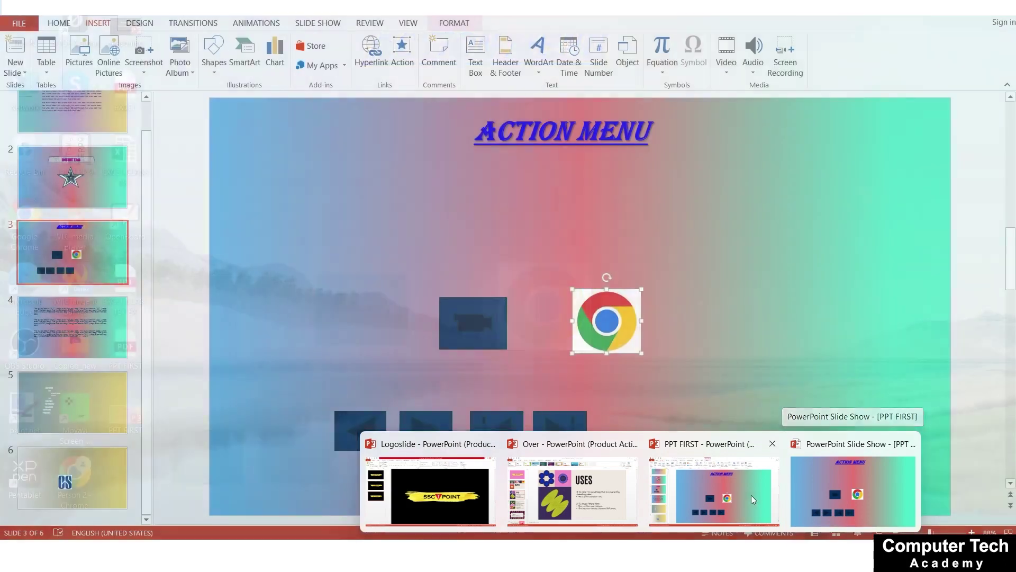
- Leave the slide show and return to Normal view on the Action Menu slide
{"action": "left_click", "coordinate": [751, 494]}
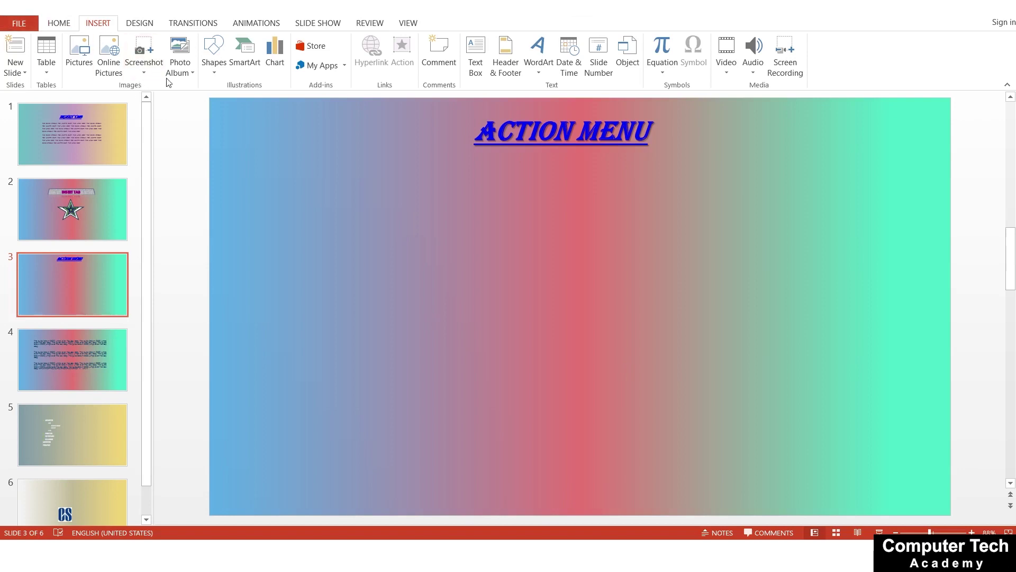
- Draw an End action button left of centre, hyperlinked to the Last Slide
{"action": "left_click", "coordinate": [214, 62]}
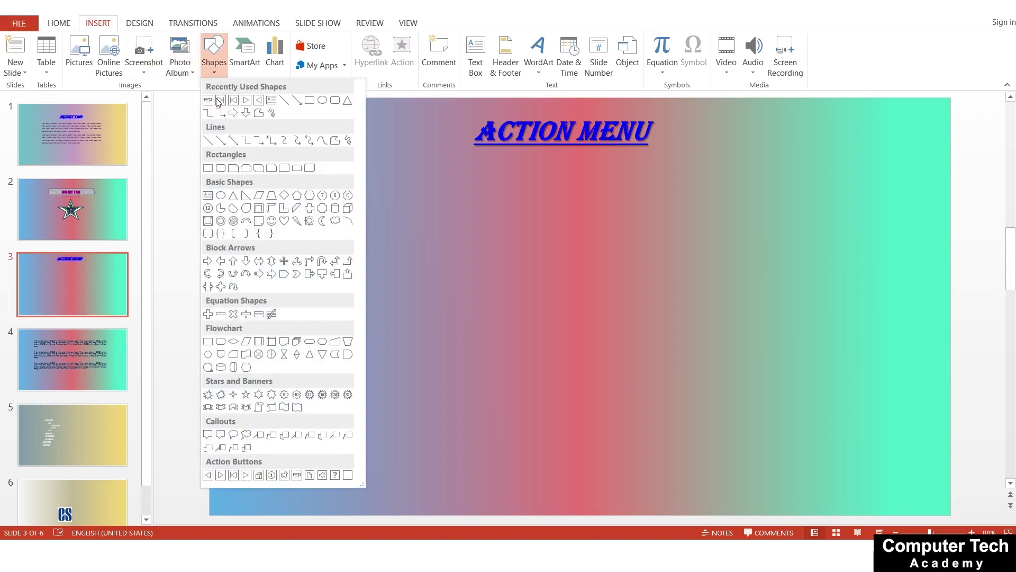
{"action": "left_click", "coordinate": [221, 100]}
{"action": "left_click_drag", "start_coordinate": [370, 305], "coordinate": [426, 347]}
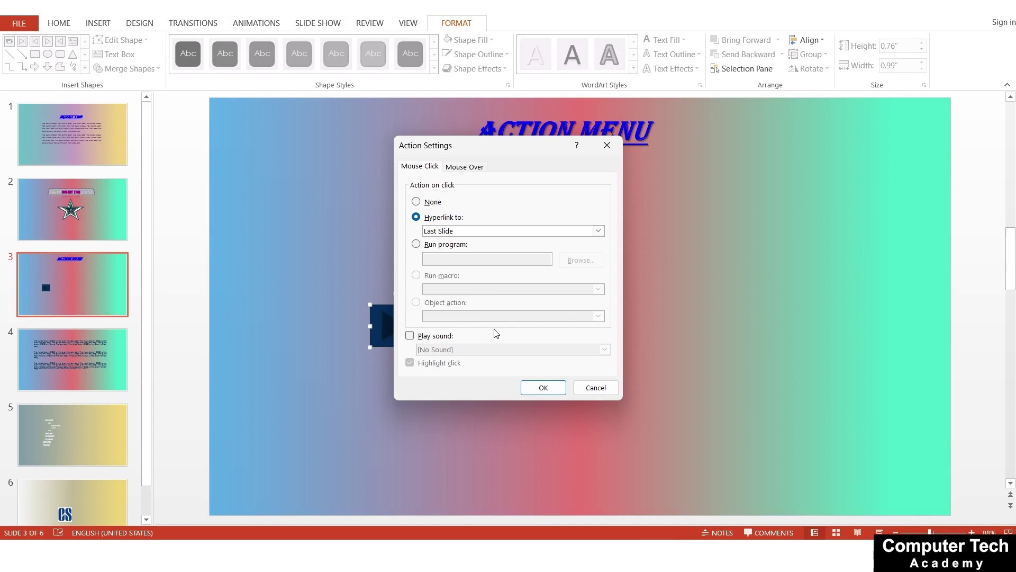
{"action": "left_click", "coordinate": [596, 388]}
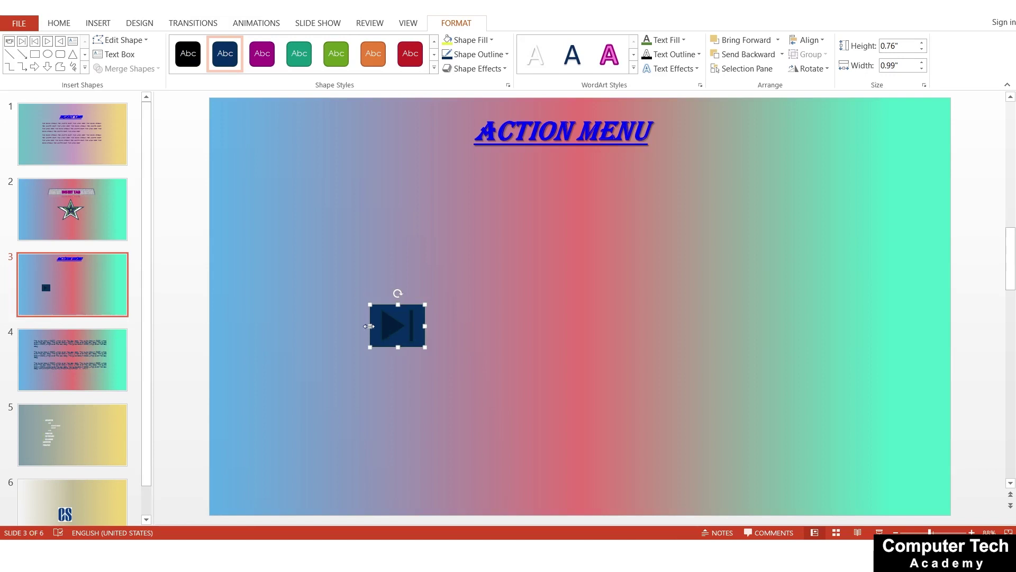
{"action": "left_click", "coordinate": [104, 26]}
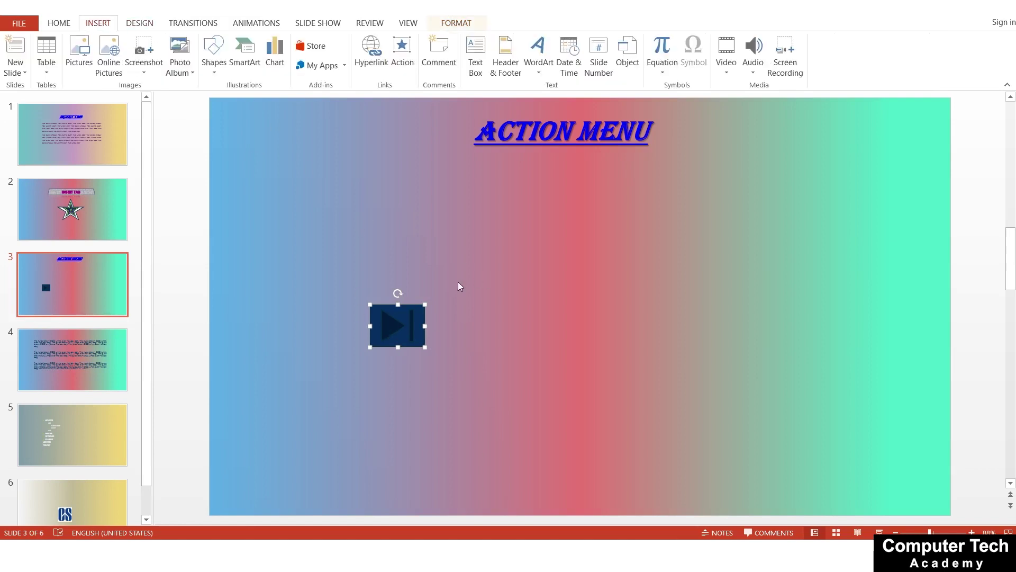
- Embed a new Microsoft Excel 97-2003 Worksheet object on the Action Menu slide
{"action": "left_click", "coordinate": [520, 263]}
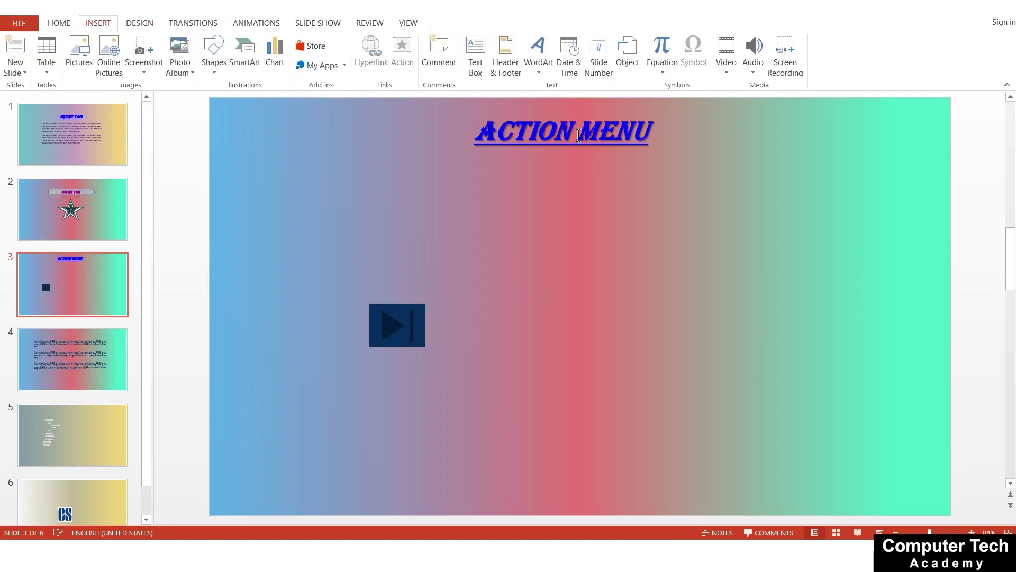
{"action": "left_click", "coordinate": [629, 58]}
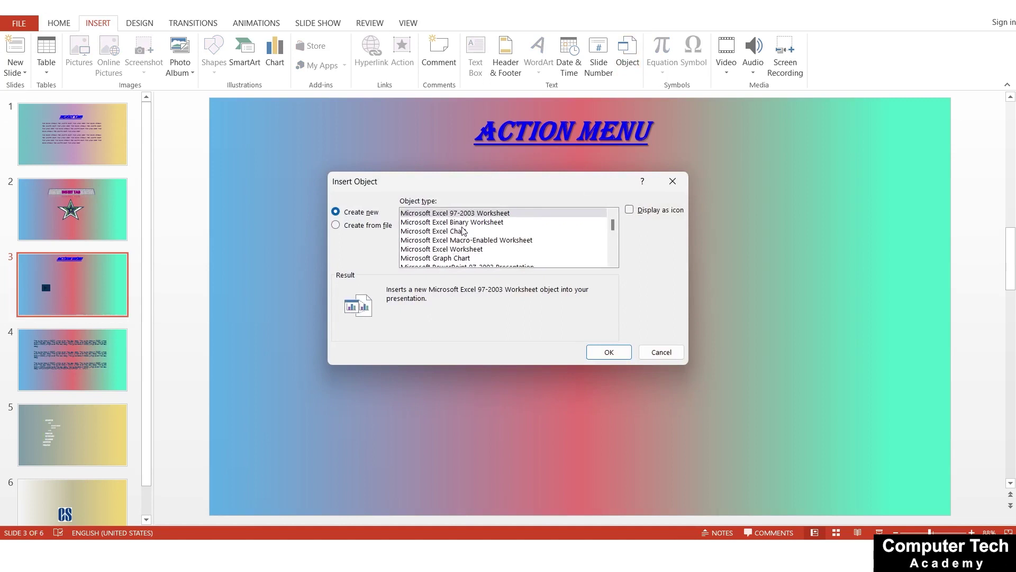
{"action": "scroll", "coordinate": [463, 231], "scroll_direction": "down", "scroll_amount": 2}
{"action": "scroll", "coordinate": [464, 231], "scroll_direction": "down", "scroll_amount": 2}
{"action": "scroll", "coordinate": [463, 232], "scroll_direction": "down", "scroll_amount": 2}
{"action": "scroll", "coordinate": [463, 232], "scroll_direction": "down", "scroll_amount": 2}
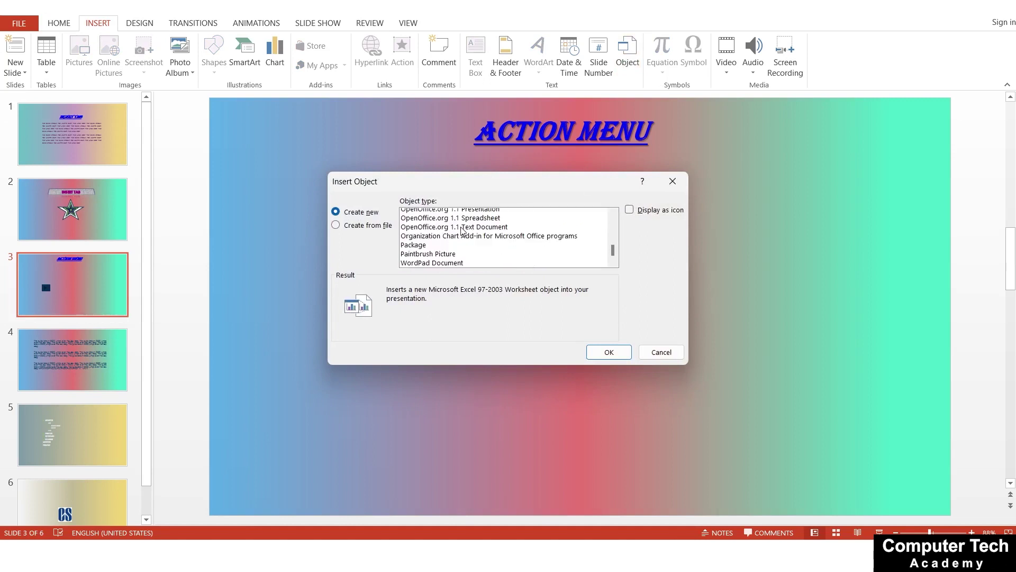
{"action": "scroll", "coordinate": [442, 251], "scroll_direction": "up", "scroll_amount": 5}
{"action": "scroll", "coordinate": [442, 252], "scroll_direction": "up", "scroll_amount": 2}
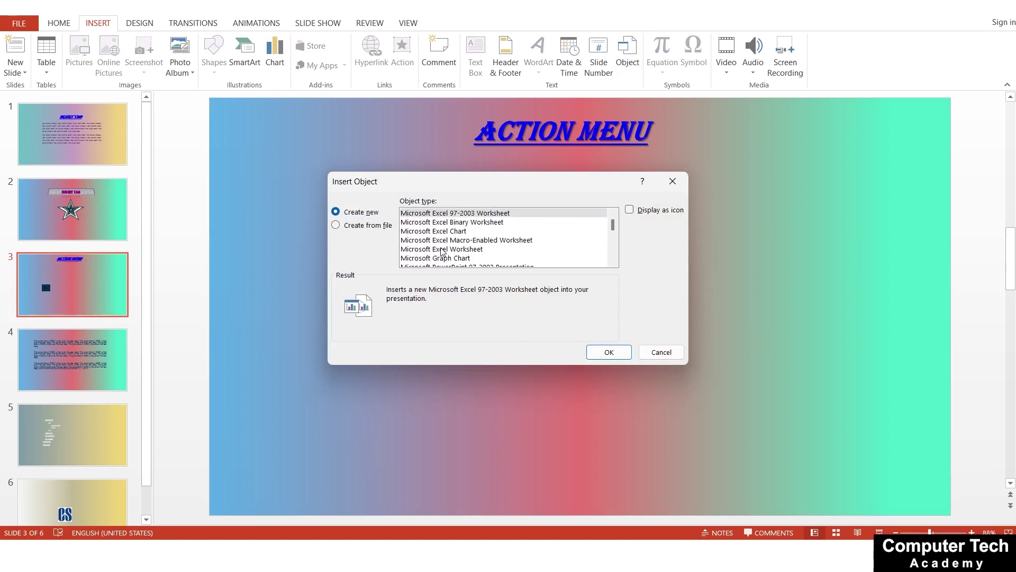
{"action": "left_click", "coordinate": [463, 214]}
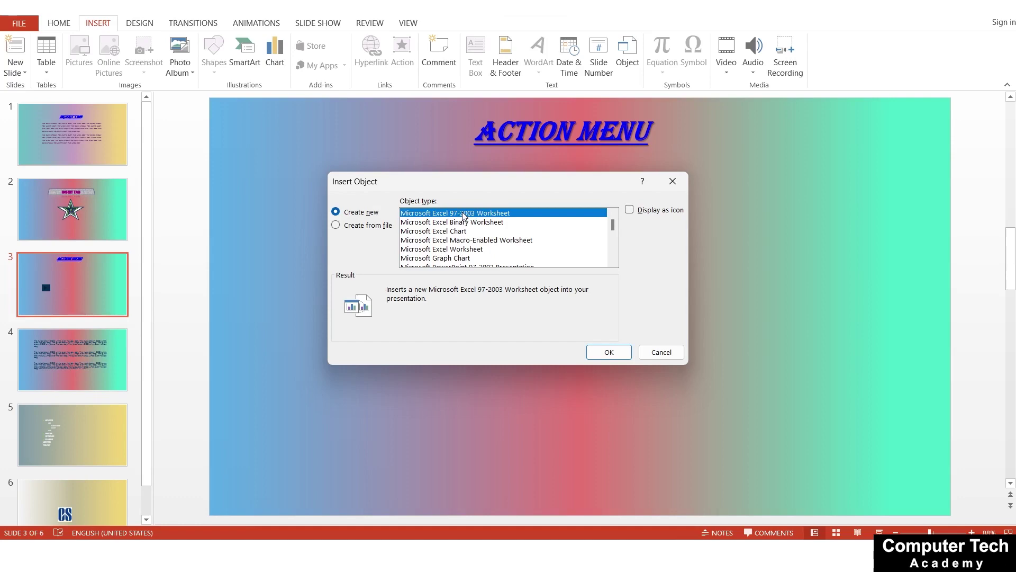
{"action": "left_click", "coordinate": [599, 352]}
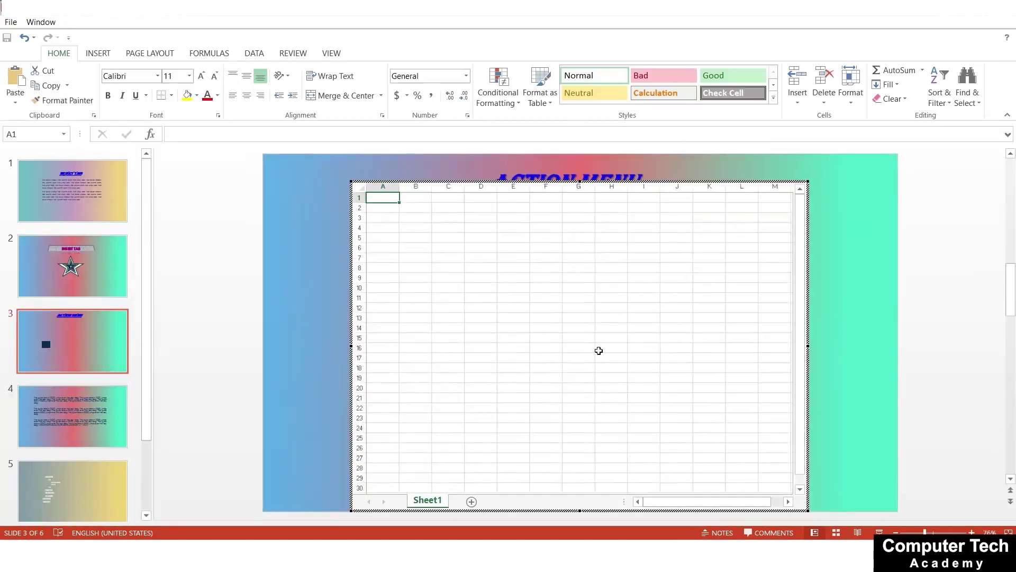
- Enter 1A5A, 626 and 32 in cells C5:E5, then exit the worksheet
{"action": "left_click", "coordinate": [642, 407]}
{"action": "left_click", "coordinate": [491, 286]}
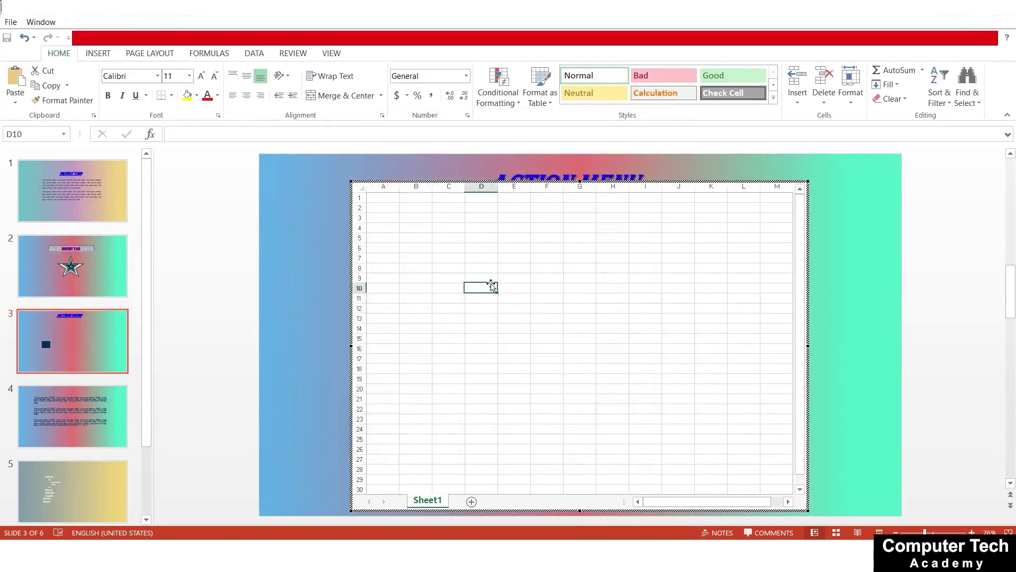
{"action": "left_click", "coordinate": [460, 237]}
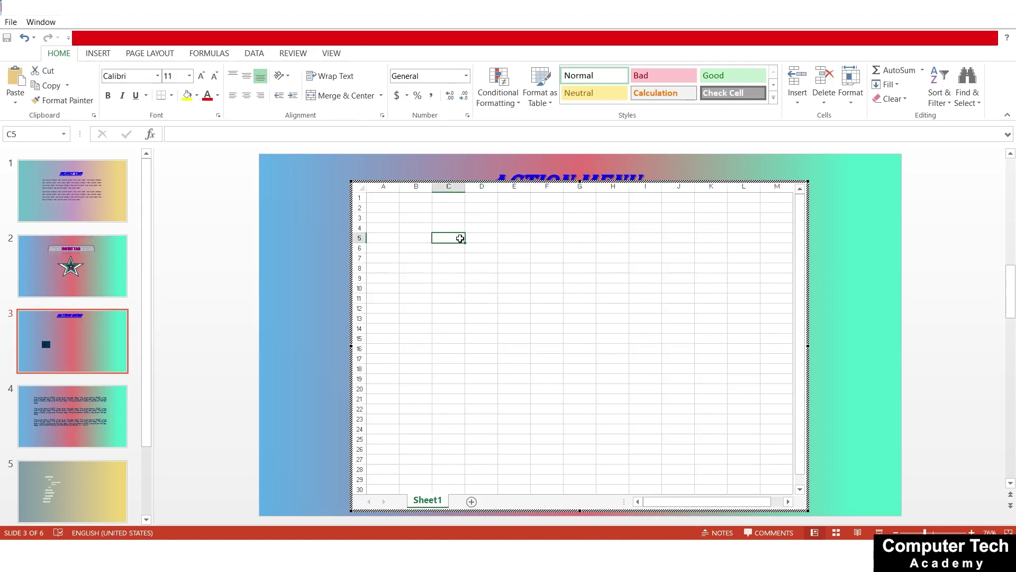
{"action": "type", "text": "1A5A"}
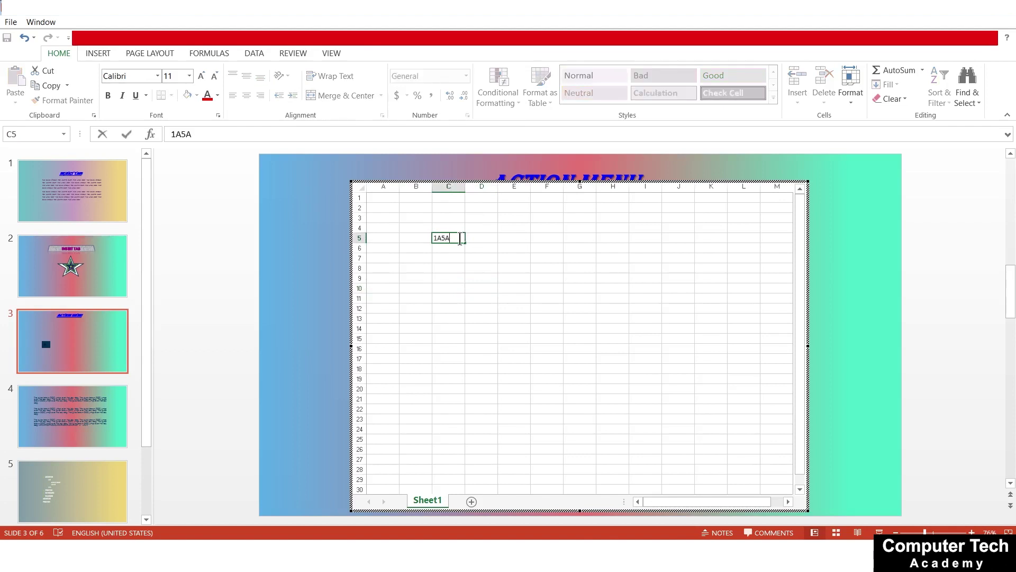
{"action": "key", "text": "Tab"}
{"action": "type", "text": "626"}
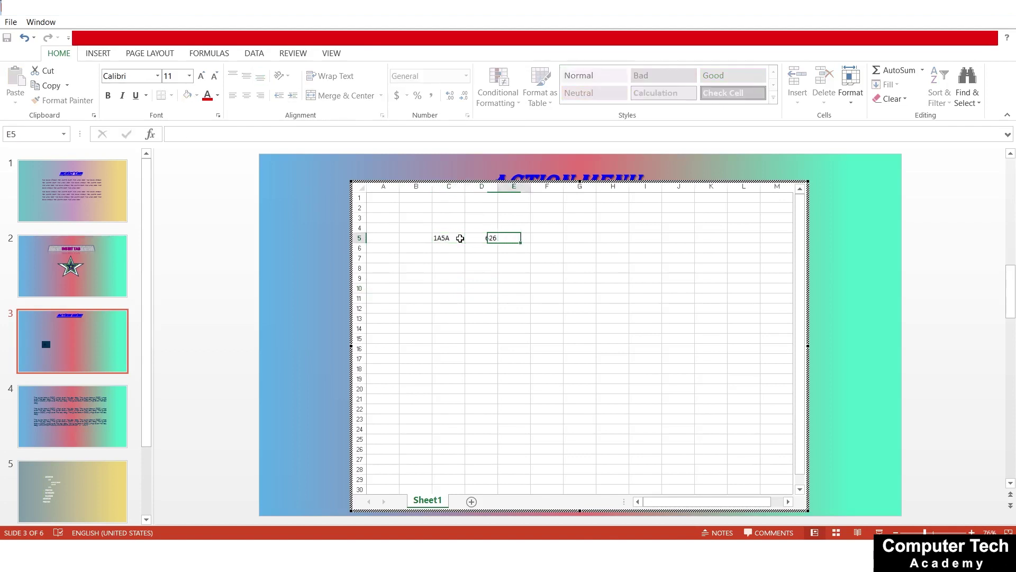
{"action": "key", "text": "Tab"}
{"action": "type", "text": "32"}
{"action": "key", "text": "Tab"}
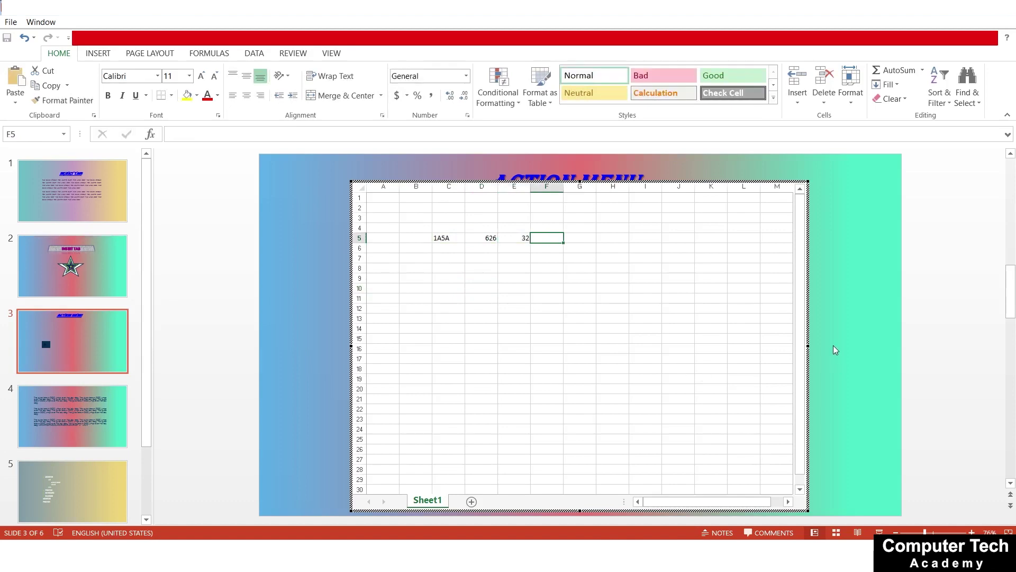
{"action": "left_click", "coordinate": [833, 345]}
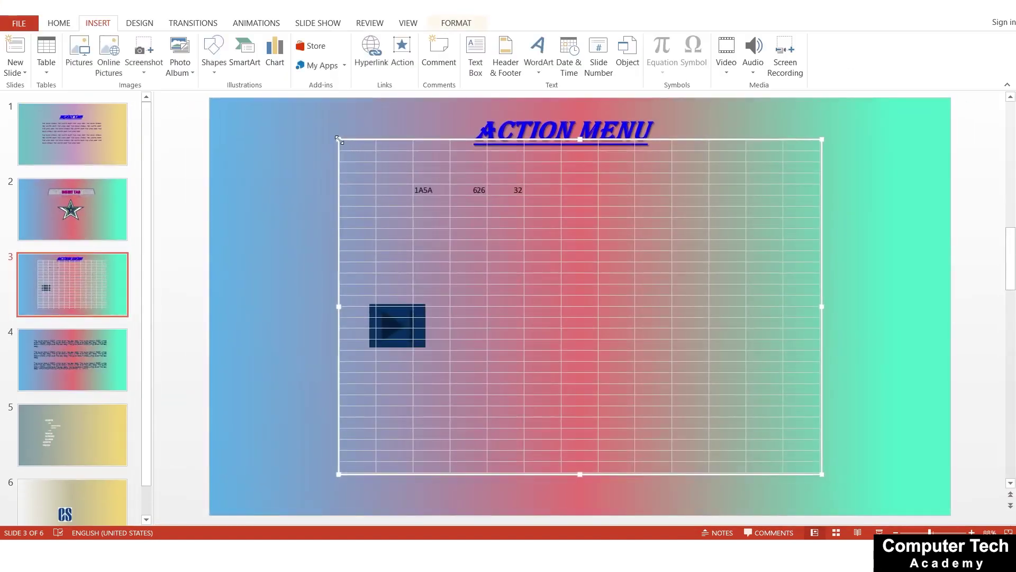
- Shrink the worksheet object and move it to the right of the End action button
{"action": "left_click_drag", "start_coordinate": [339, 139], "coordinate": [625, 355]}
{"action": "left_click_drag", "start_coordinate": [704, 413], "coordinate": [602, 327]}
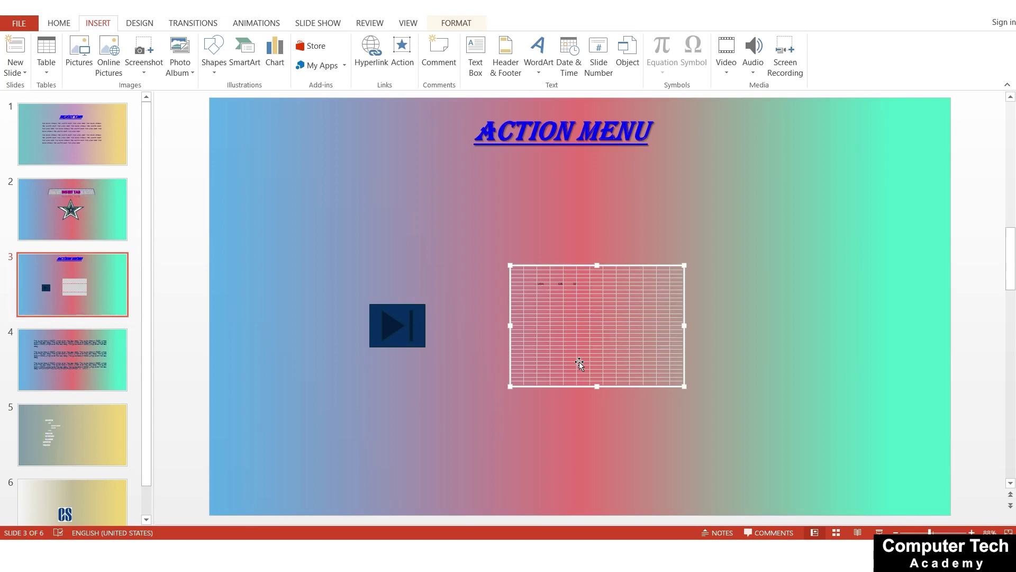
{"action": "left_click", "coordinate": [785, 220]}
{"action": "left_click", "coordinate": [573, 304]}
- Set the worksheet's on-click Object action to Open instead of Edit
{"action": "left_click", "coordinate": [402, 53]}
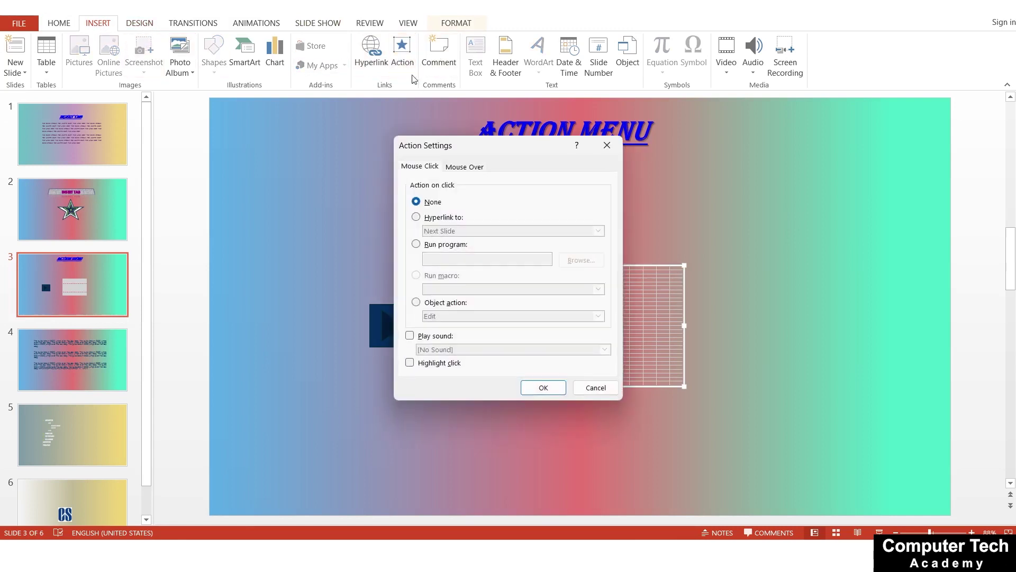
{"action": "left_click", "coordinate": [416, 303]}
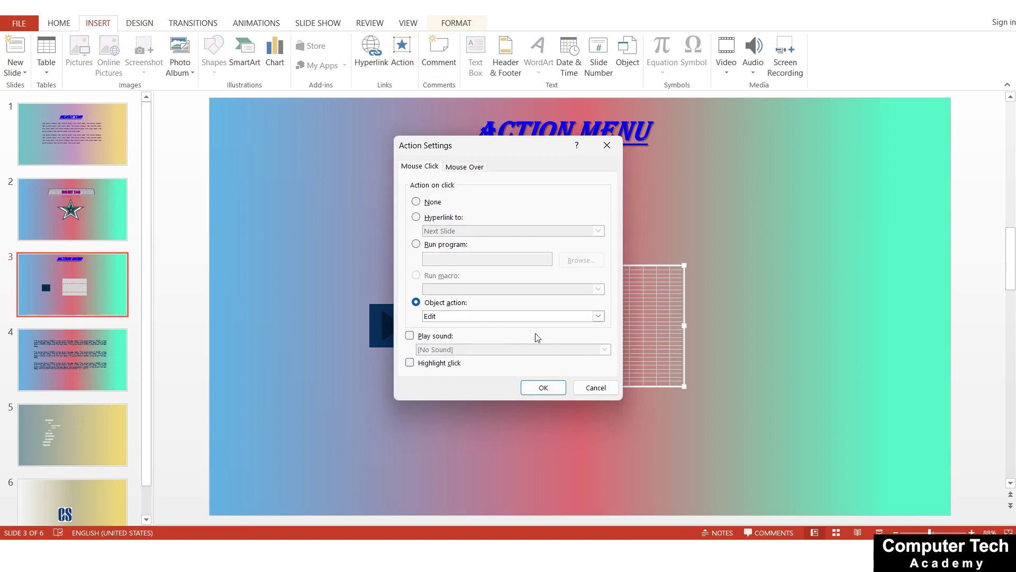
{"action": "left_click", "coordinate": [598, 316]}
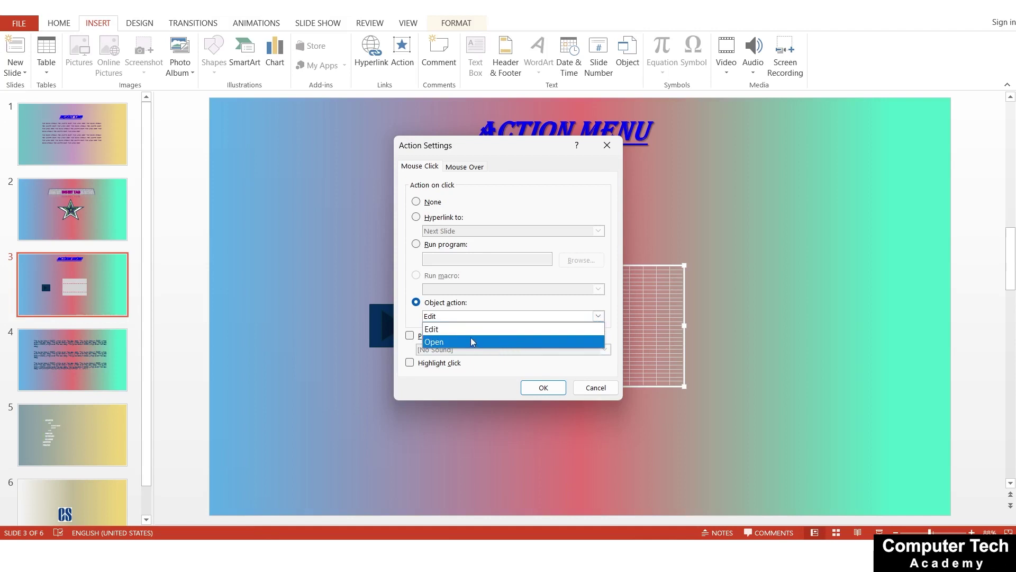
{"action": "left_click_drag", "start_coordinate": [522, 149], "coordinate": [360, 150]}
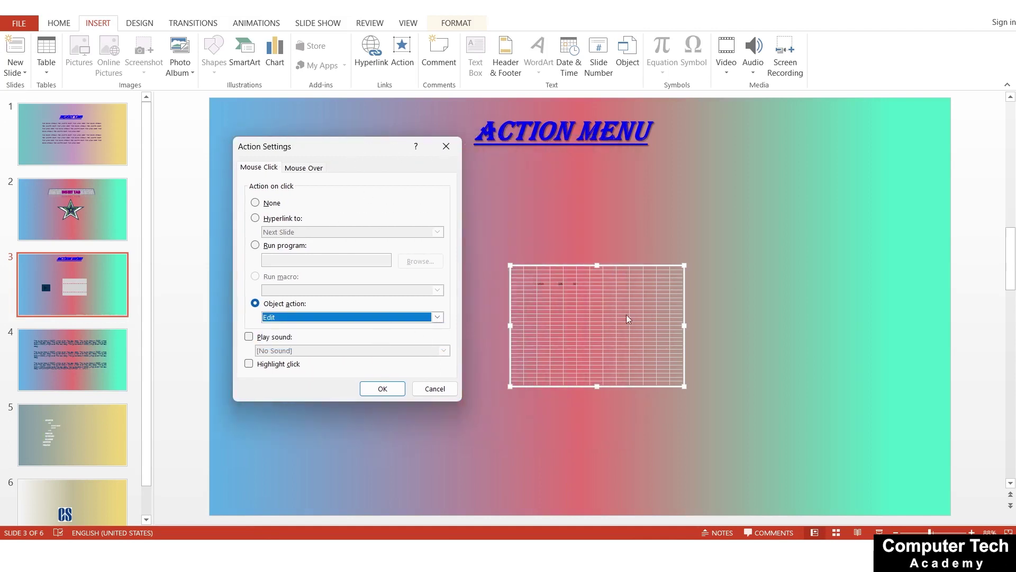
{"action": "left_click", "coordinate": [438, 317]}
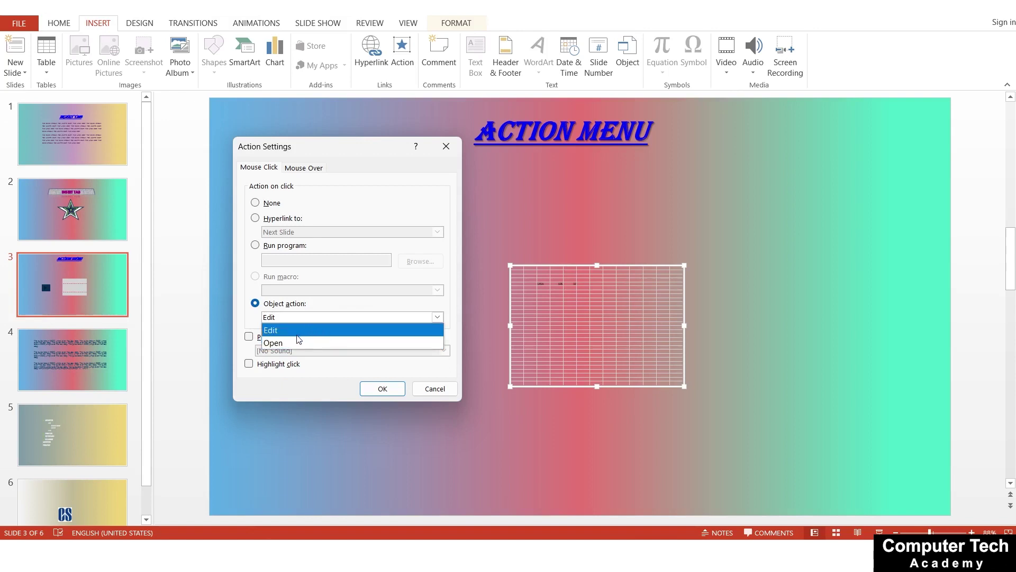
{"action": "left_click", "coordinate": [288, 345]}
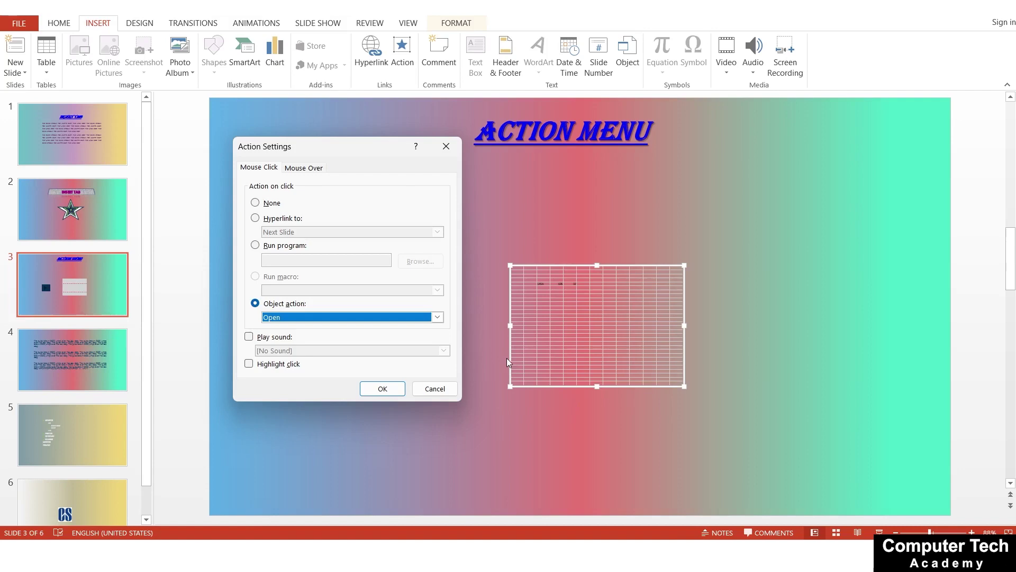
{"action": "left_click", "coordinate": [382, 388]}
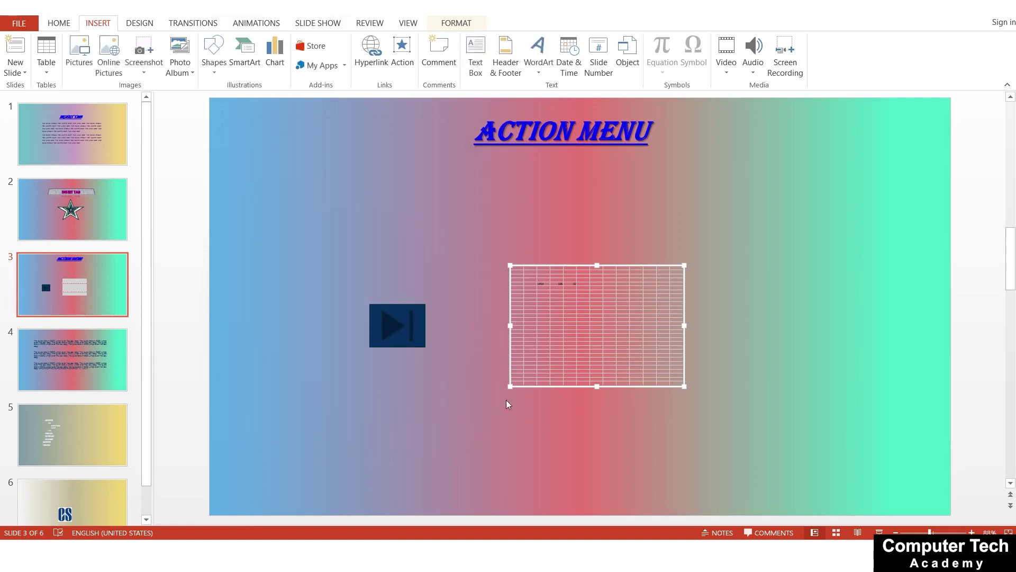
- Run the show, click the worksheet to confirm it opens in Excel, then exit
{"action": "key", "text": "F5"}
{"action": "key", "text": "Right"}
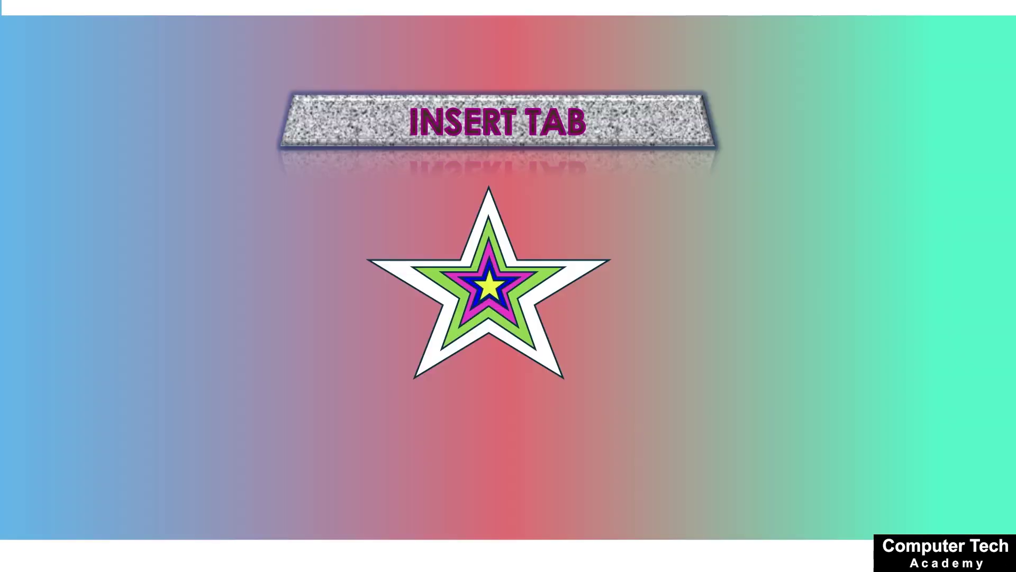
{"action": "key", "text": "Right"}
{"action": "left_click", "coordinate": [539, 300]}
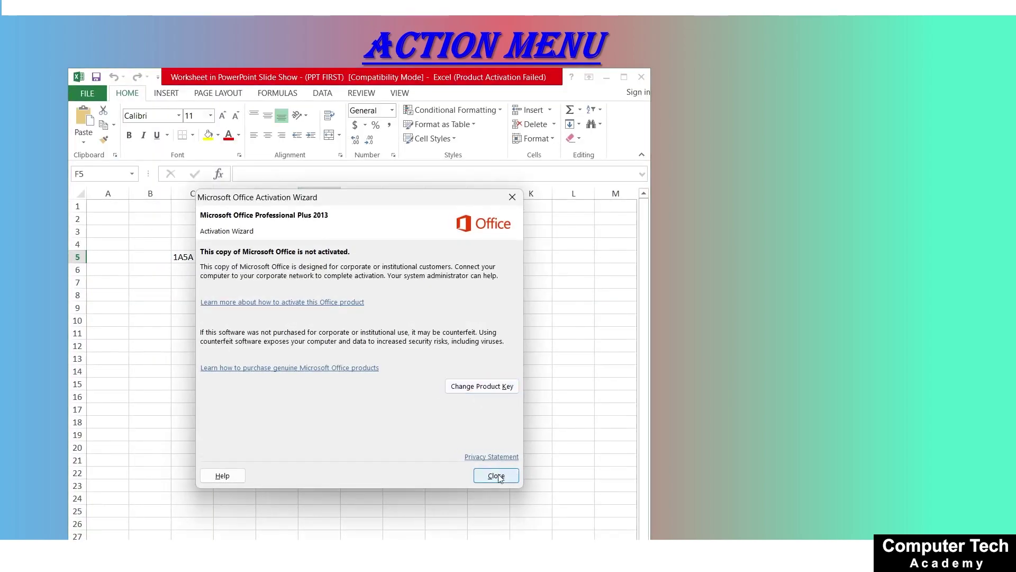
{"action": "left_click", "coordinate": [496, 476]}
{"action": "key", "text": "Down"}
{"action": "key", "text": "Down"}
{"action": "key", "text": "Down"}
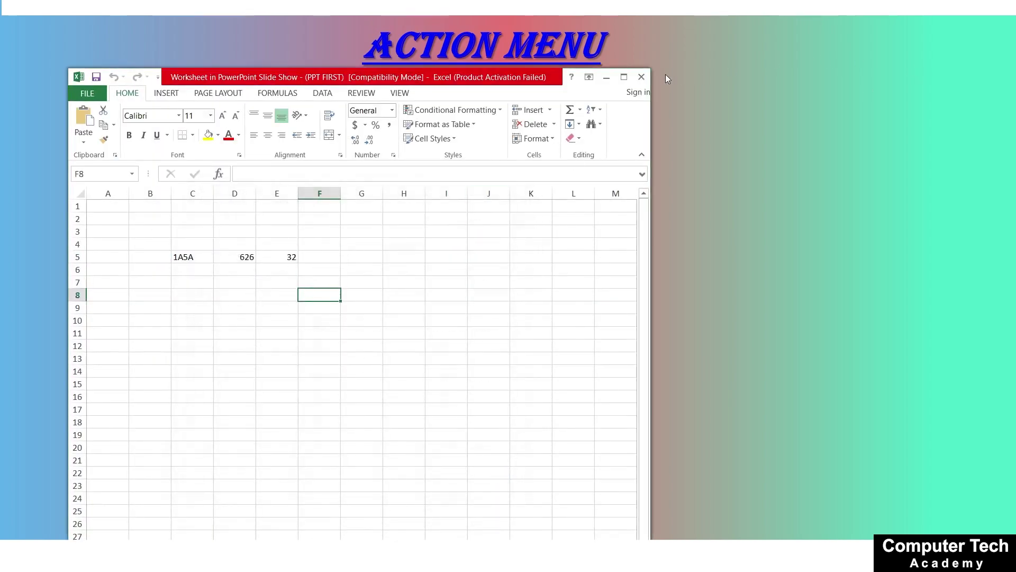
{"action": "left_click", "coordinate": [641, 77]}
{"action": "key", "text": "Escape"}
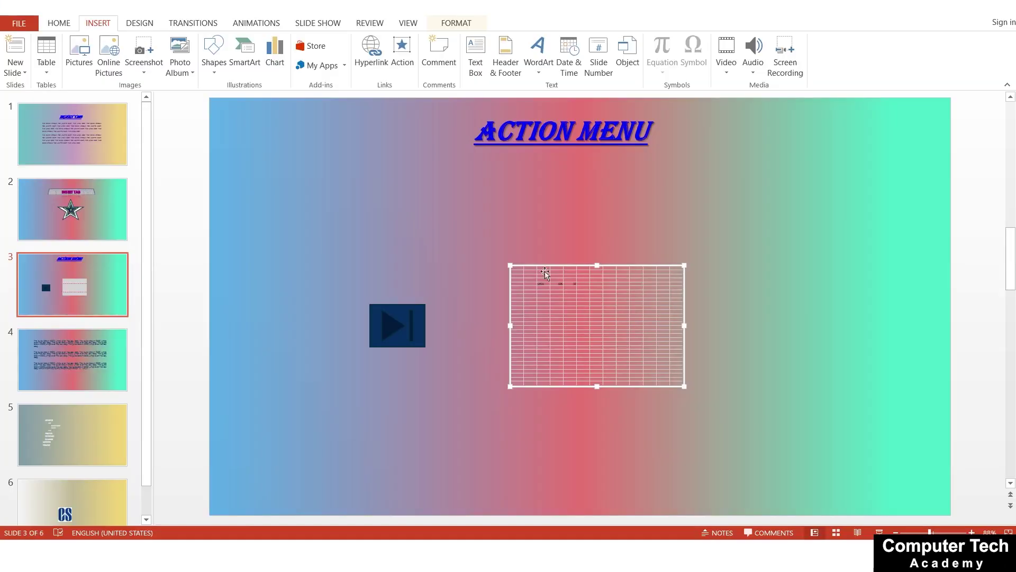
- Cancel the Action Settings and delete the worksheet object from the slide
{"action": "left_click", "coordinate": [413, 55]}
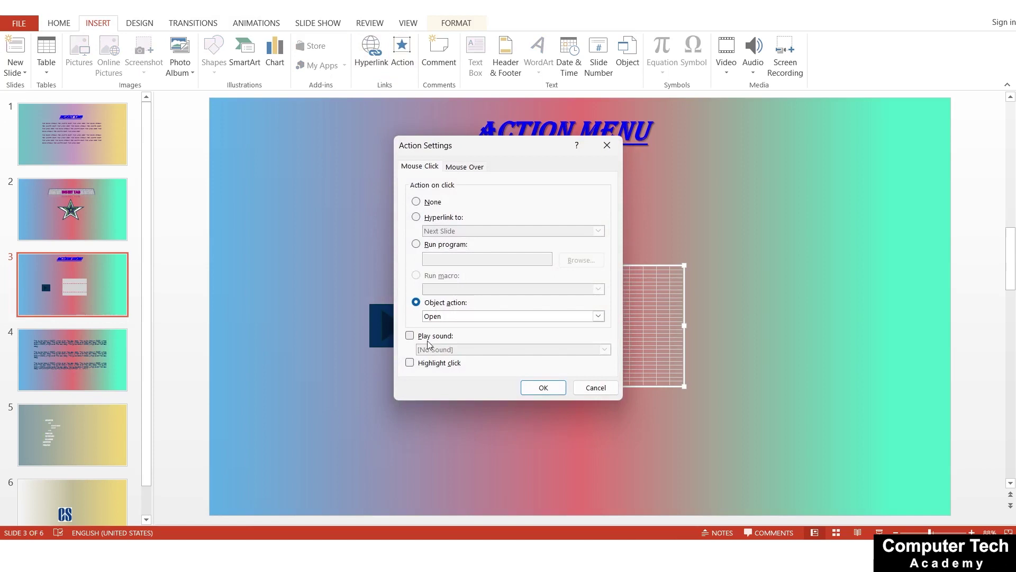
{"action": "left_click", "coordinate": [588, 395]}
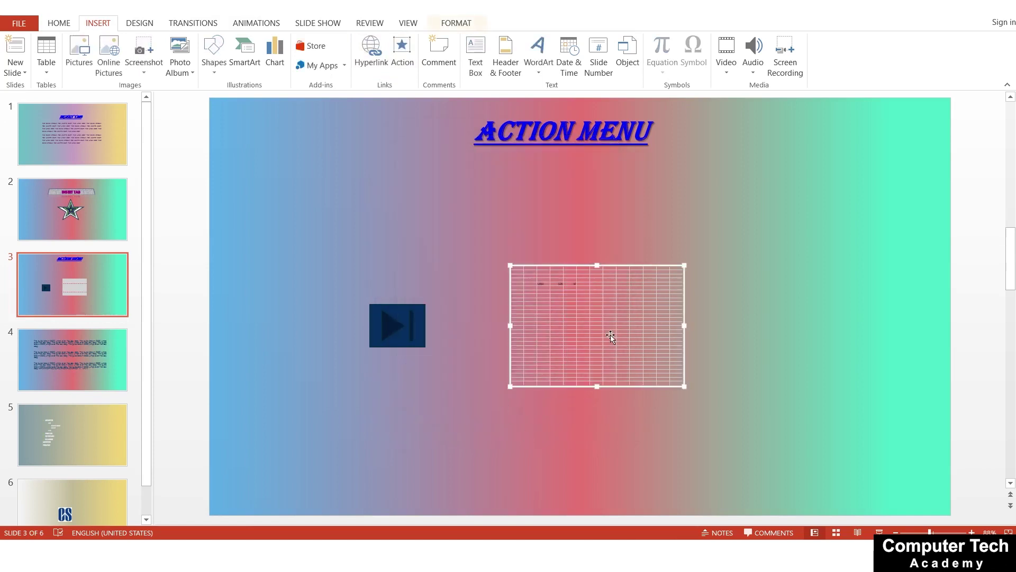
{"action": "key", "text": "Delete"}
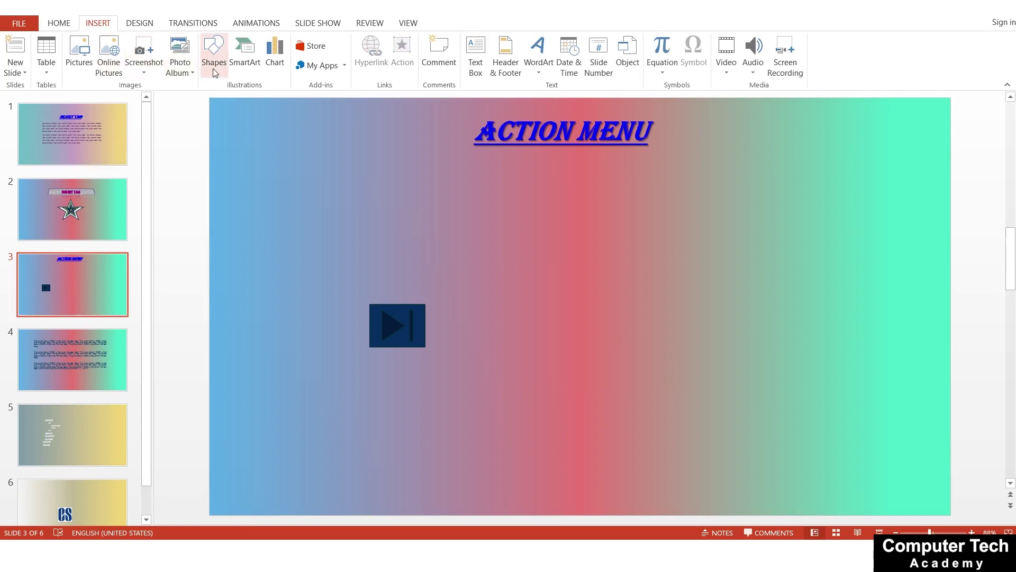
- Draw a Sound action button to the right of the End button
{"action": "left_click", "coordinate": [214, 64]}
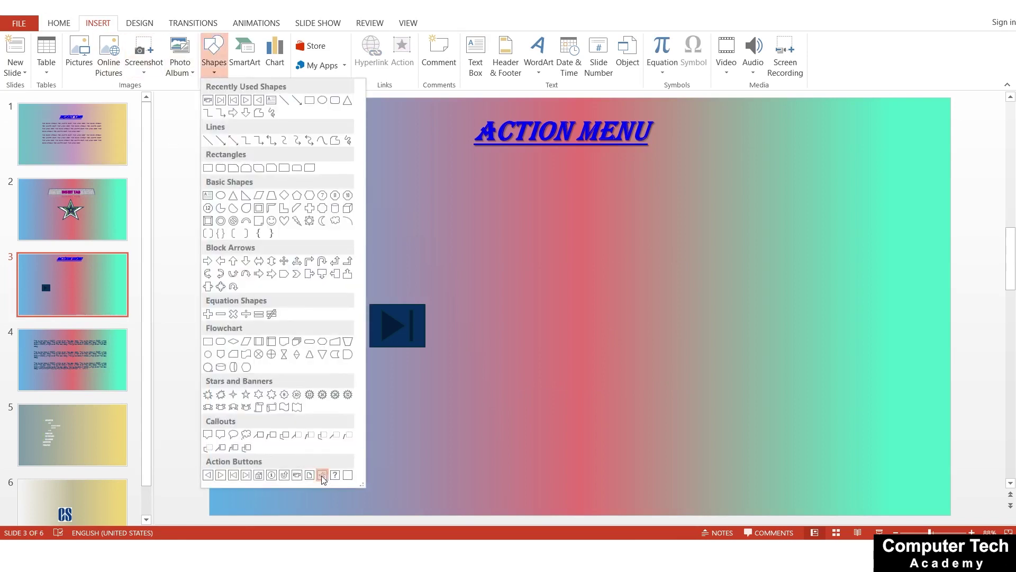
{"action": "left_click", "coordinate": [323, 475]}
{"action": "left_click_drag", "start_coordinate": [486, 308], "coordinate": [546, 357]}
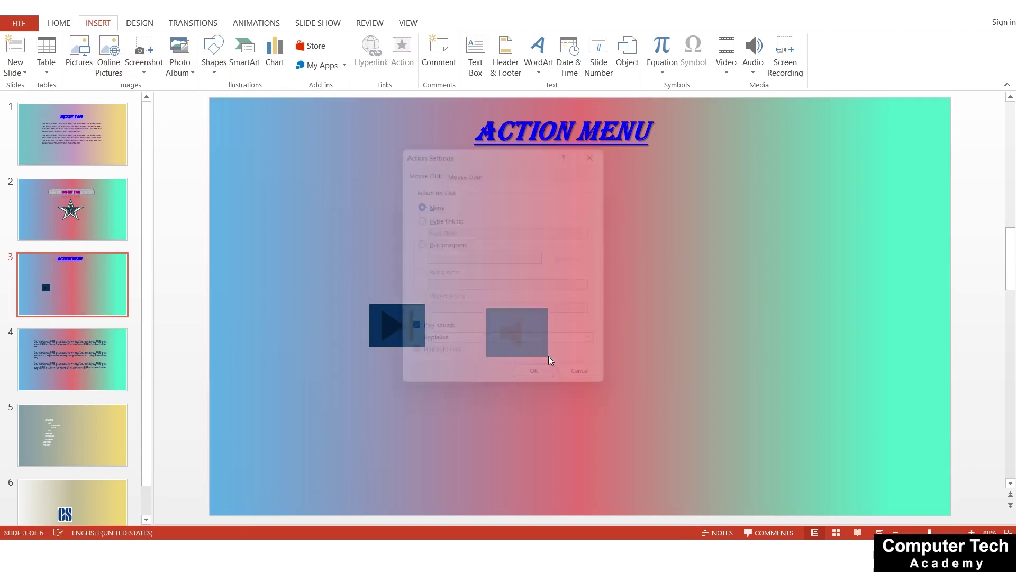
- Link the sound button to Next Slide with the Chime sound, then start the show
{"action": "left_click", "coordinate": [433, 221]}
{"action": "left_click", "coordinate": [598, 231]}
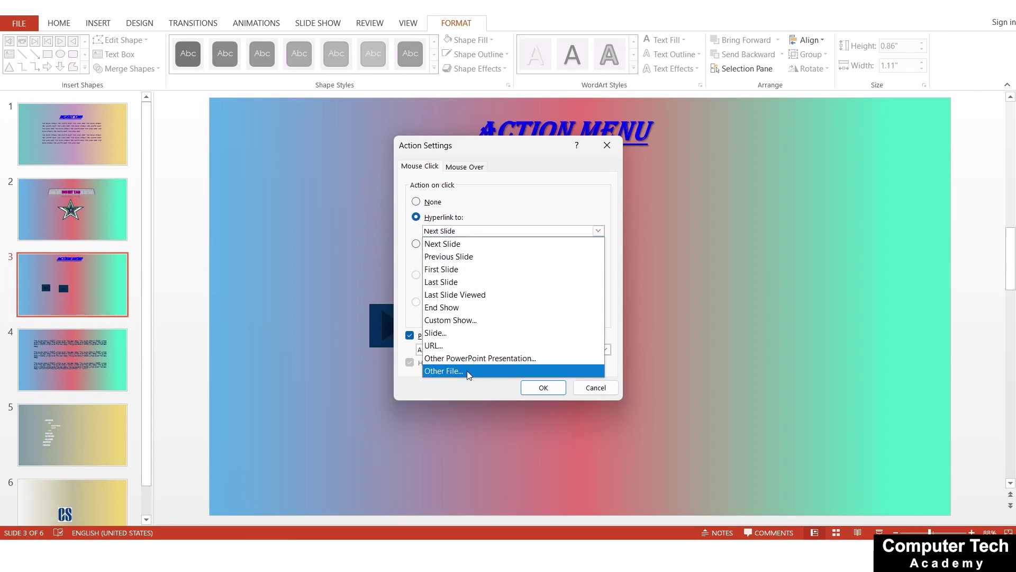
{"action": "left_click", "coordinate": [449, 393]}
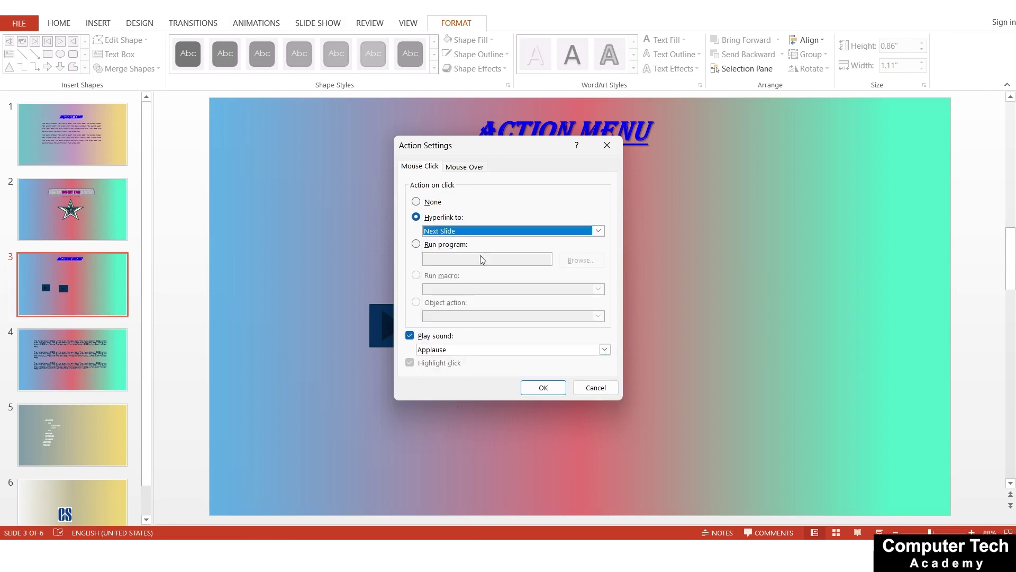
{"action": "left_click", "coordinate": [475, 230]}
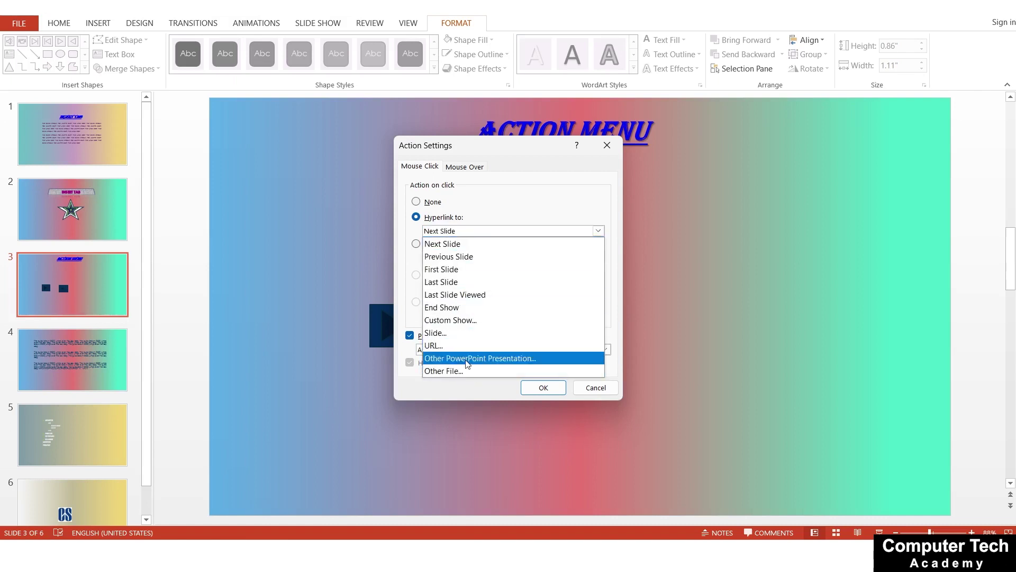
{"action": "left_click", "coordinate": [504, 202]}
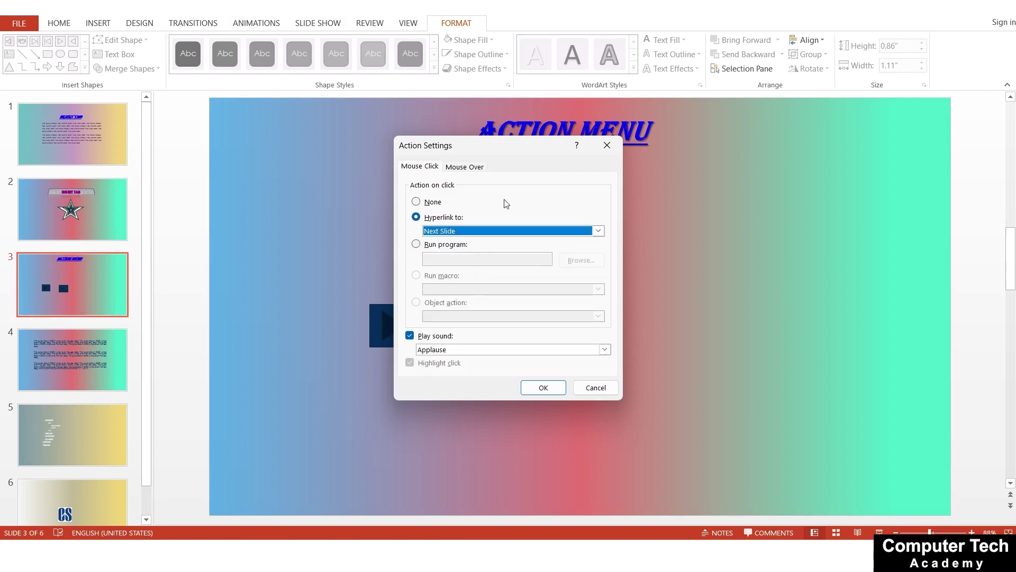
{"action": "left_click", "coordinate": [474, 350]}
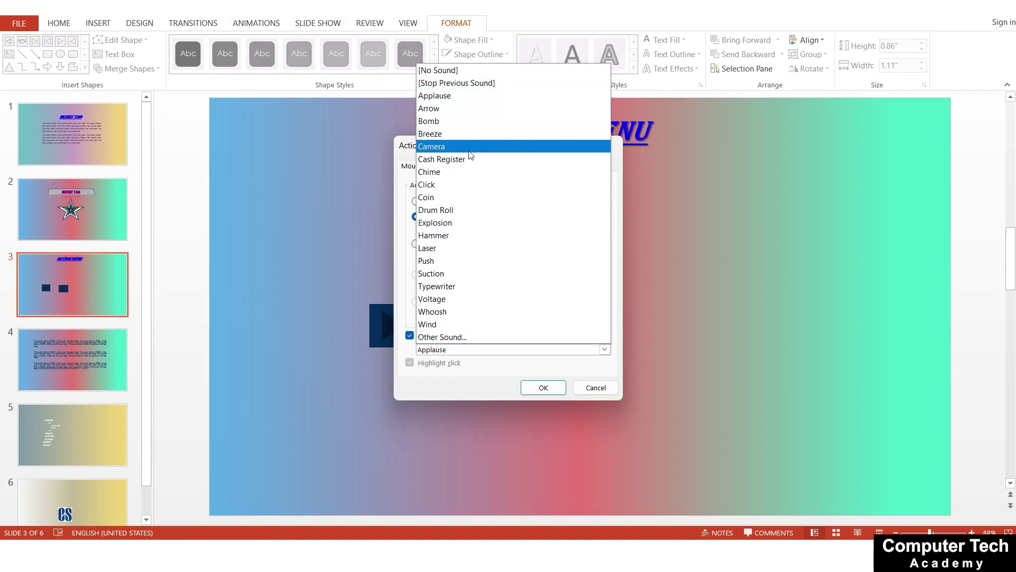
{"action": "left_click", "coordinate": [448, 172]}
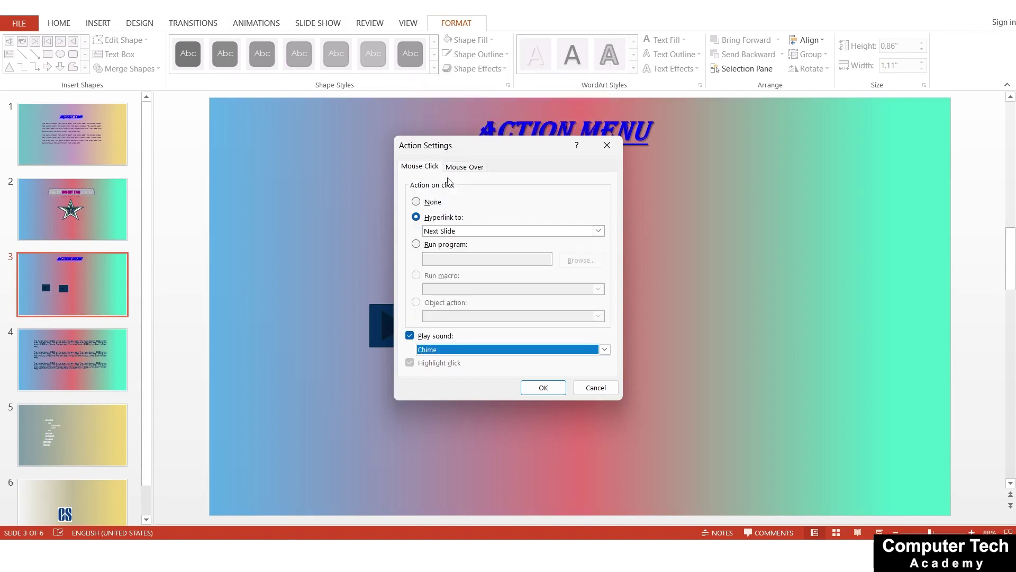
{"action": "left_click", "coordinate": [545, 390]}
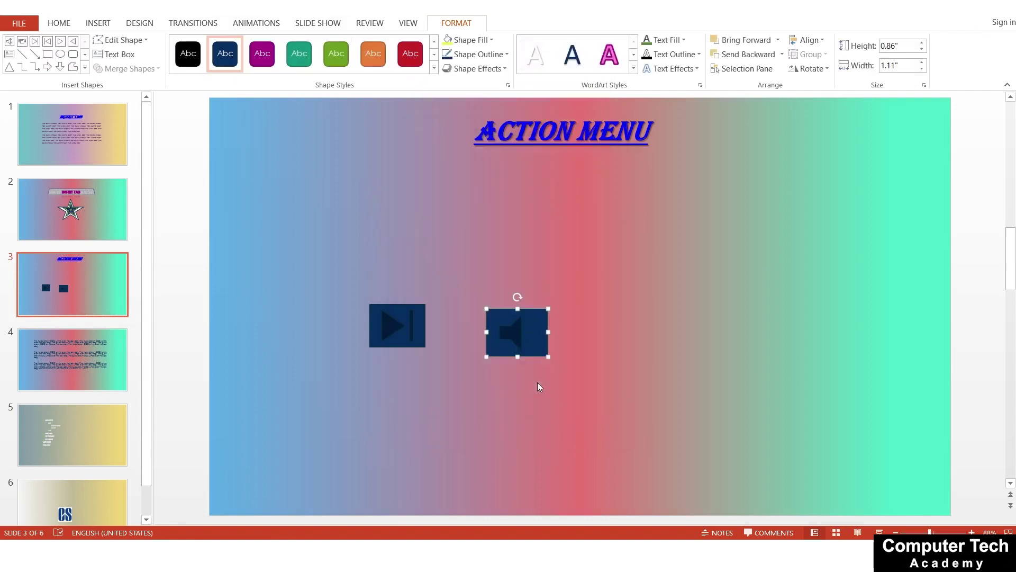
{"action": "key", "text": "F5"}
- Verify the chime button advances the show, then exit to edit the INSERT TAB presentation
{"action": "left_click", "coordinate": [504, 342]}
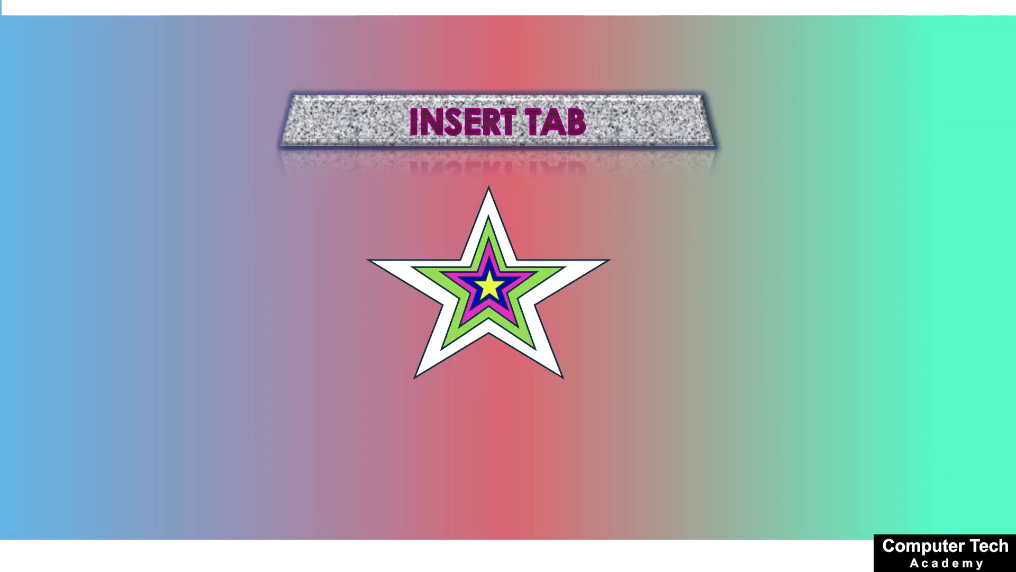
{"action": "left_click", "coordinate": [504, 342]}
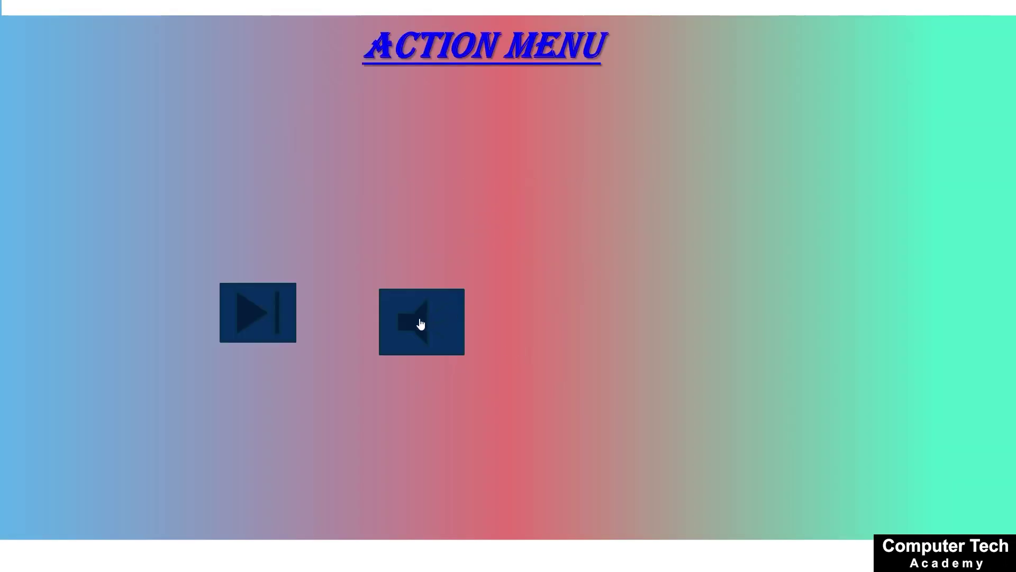
{"action": "left_click", "coordinate": [421, 337]}
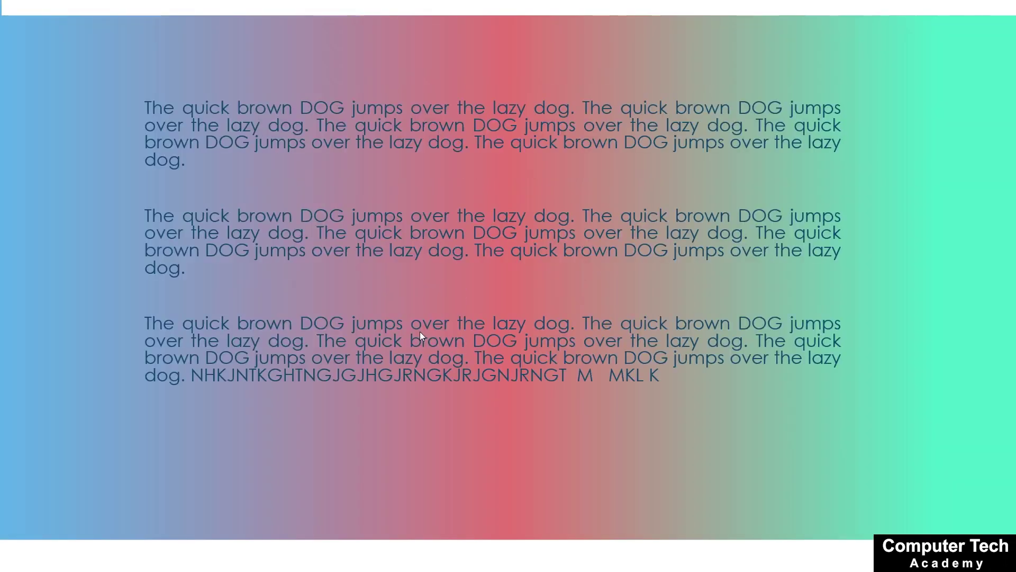
{"action": "key", "text": "Escape"}
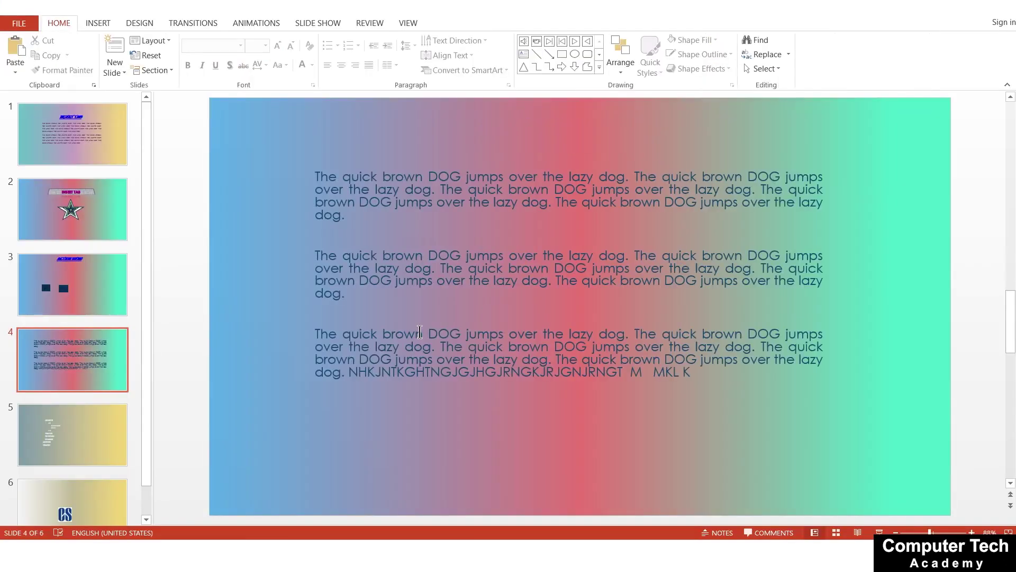
{"action": "left_click", "coordinate": [84, 307]}
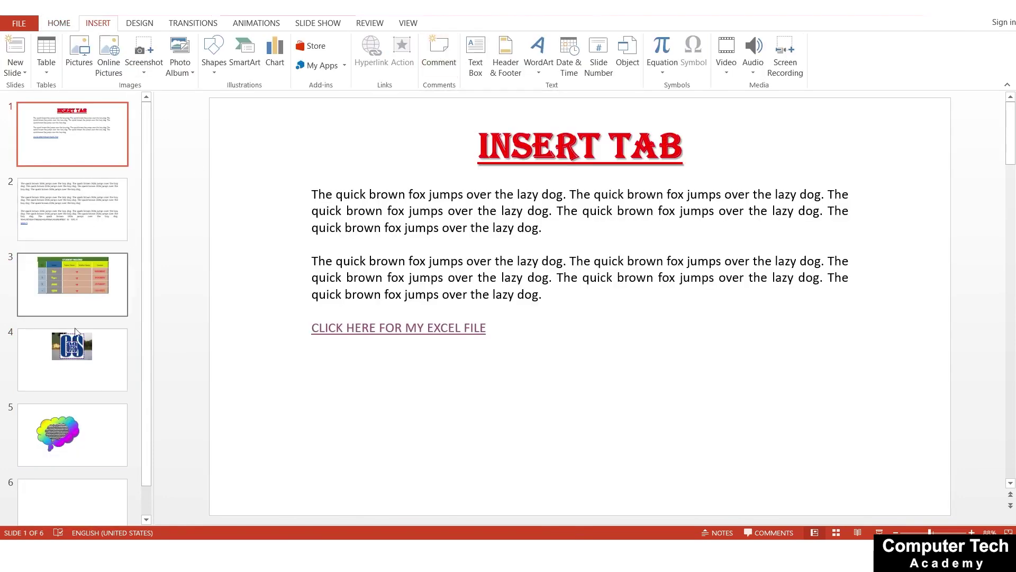
{"action": "left_click", "coordinate": [451, 265]}
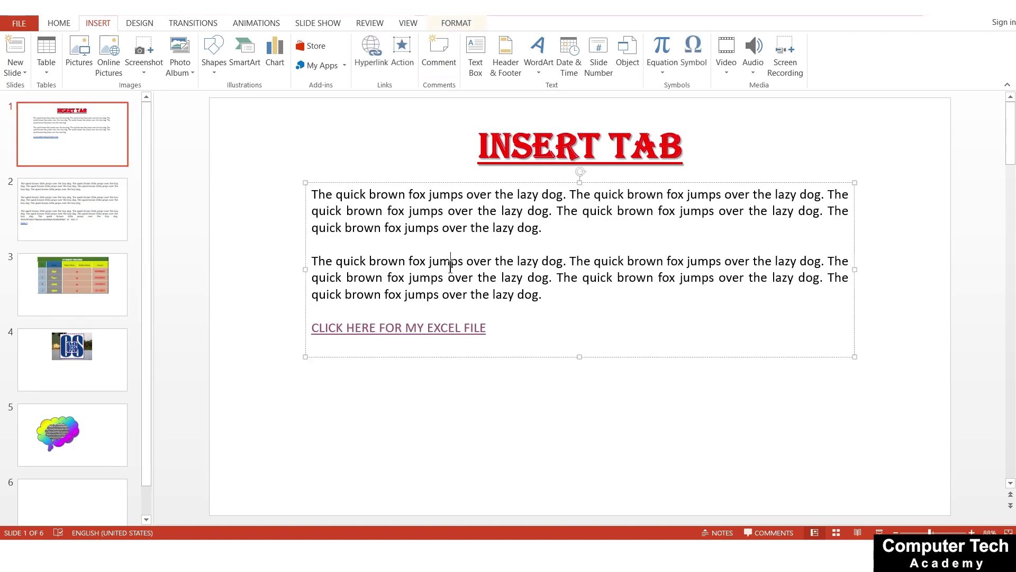
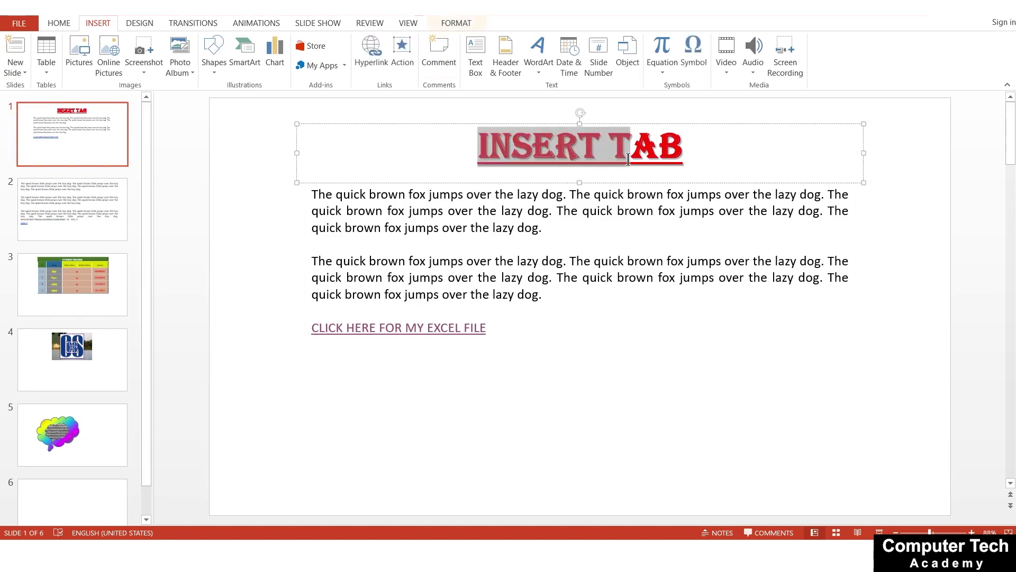
- Add the comment 'HI THIS IS ABC' to the slide 1 'INSERT TAB' title and close the Comments pane
{"action": "left_click", "coordinate": [610, 149]}
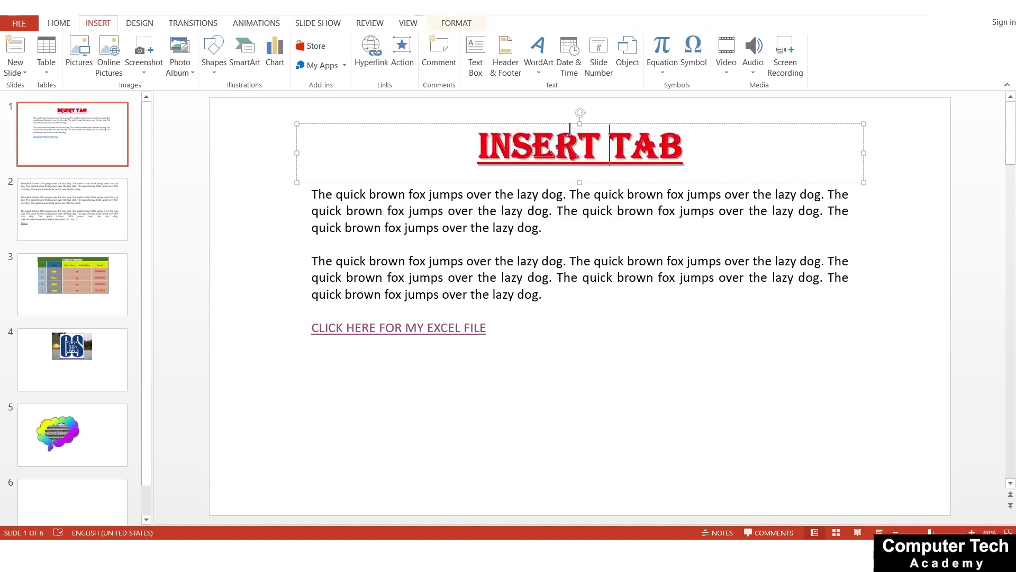
{"action": "left_click", "coordinate": [439, 58]}
{"action": "type", "text": "HI THIS IS ABC"}
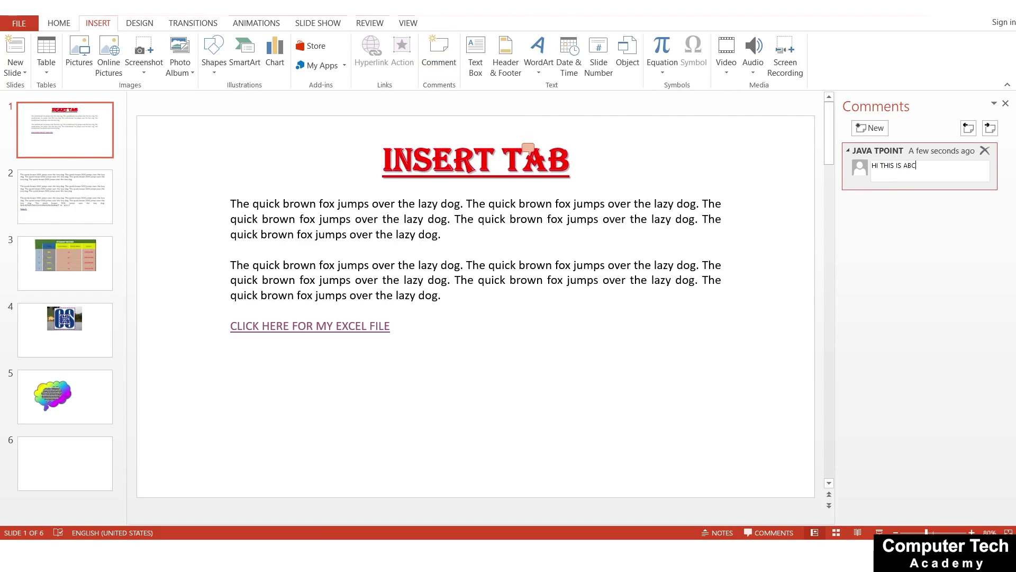
{"action": "left_click", "coordinate": [761, 336]}
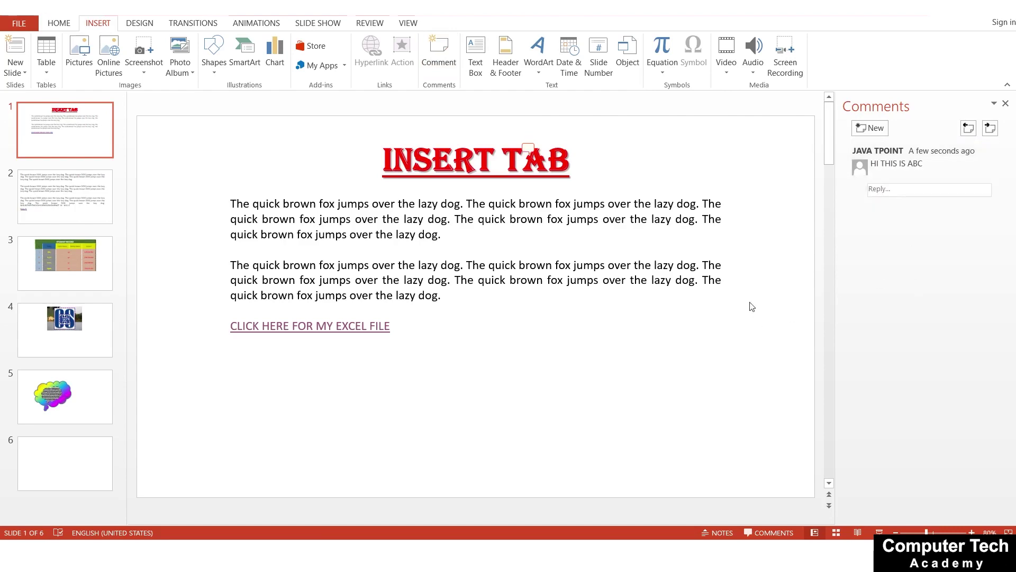
{"action": "left_click", "coordinate": [1006, 104]}
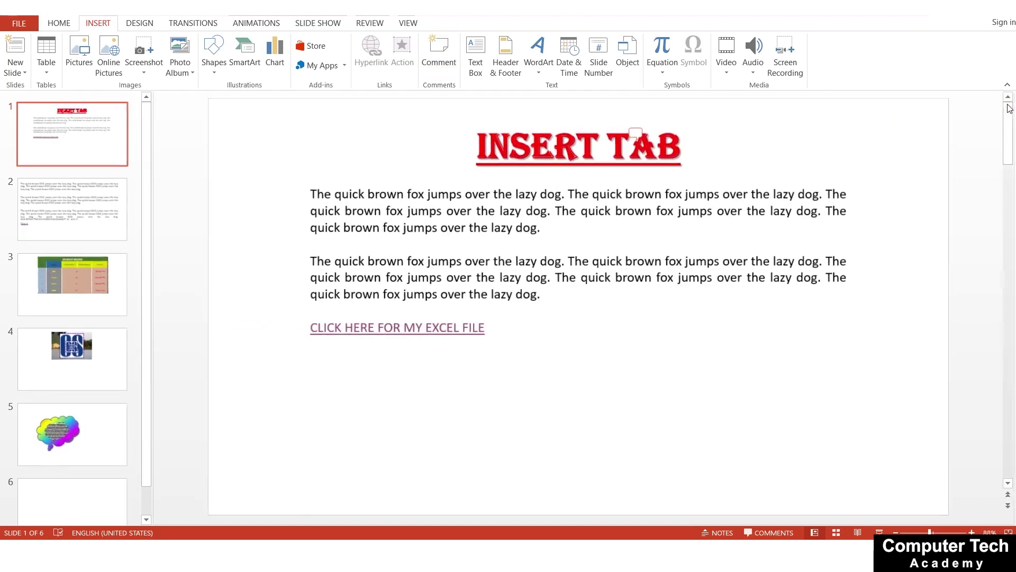
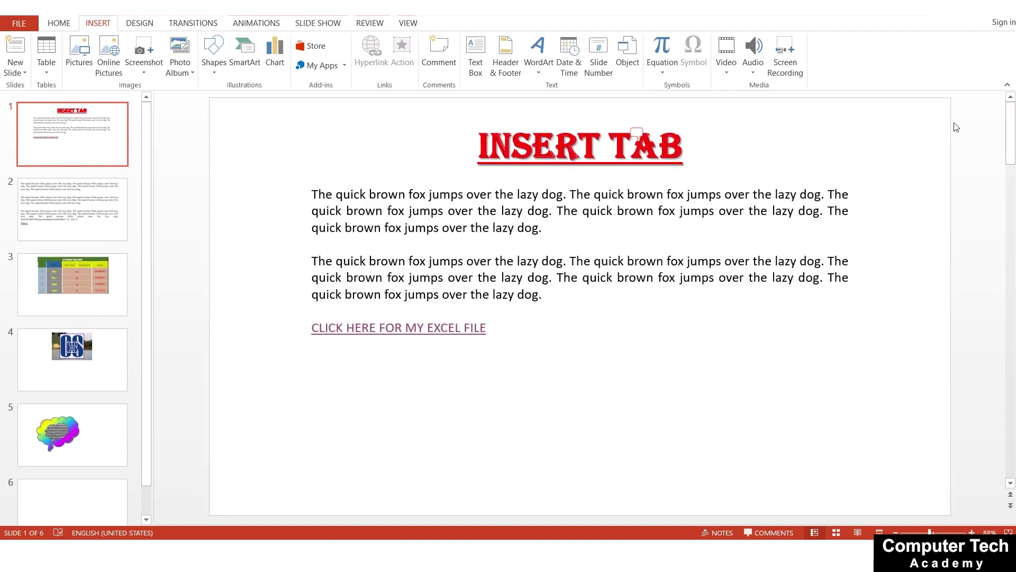
- Delete the 'HI THIS IS ABC' comment from the INSERT TAB slide and close the Comments pane
{"action": "left_click", "coordinate": [637, 133]}
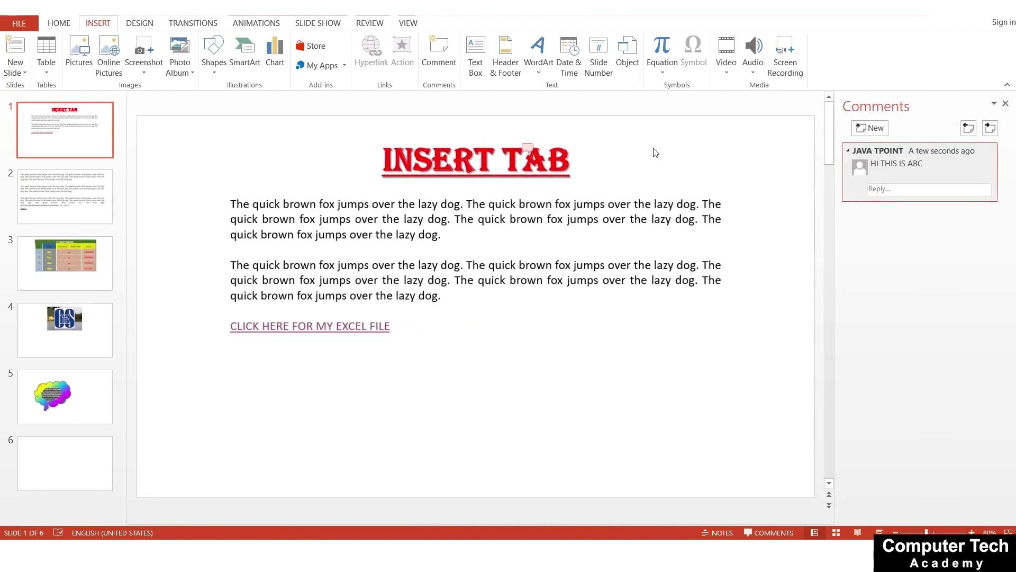
{"action": "left_click", "coordinate": [1006, 104]}
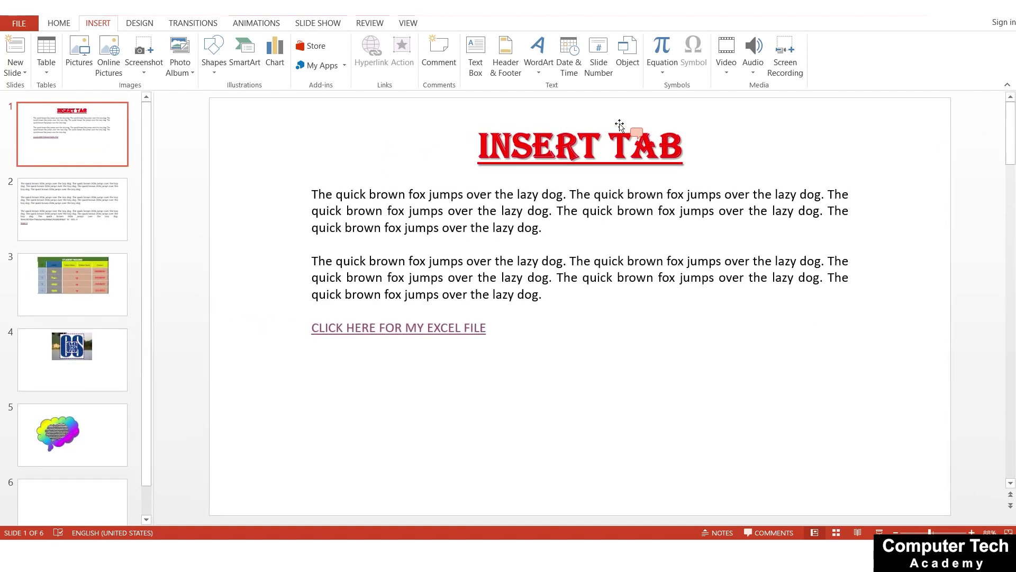
{"action": "left_click", "coordinate": [639, 132]}
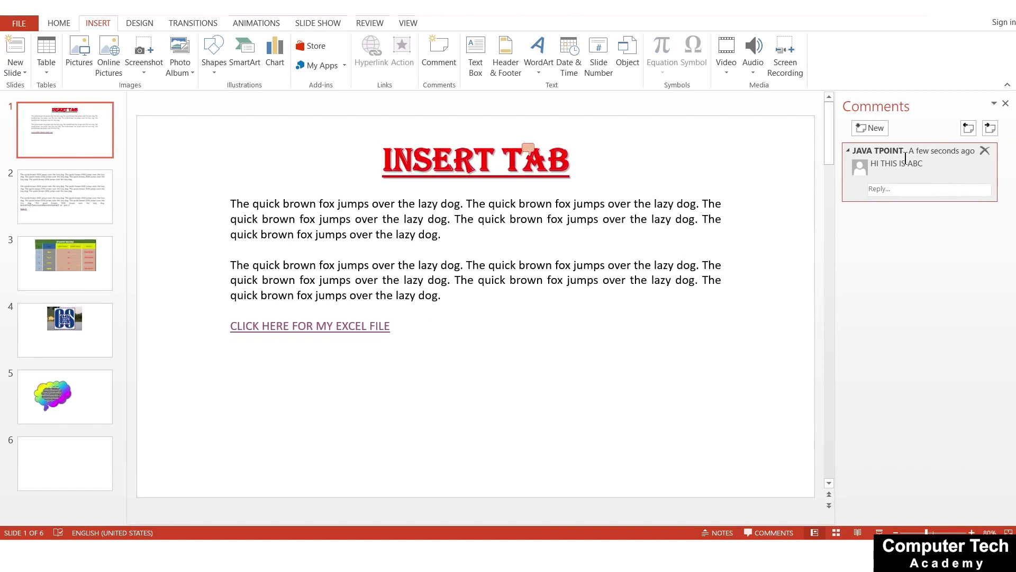
{"action": "left_click", "coordinate": [985, 152]}
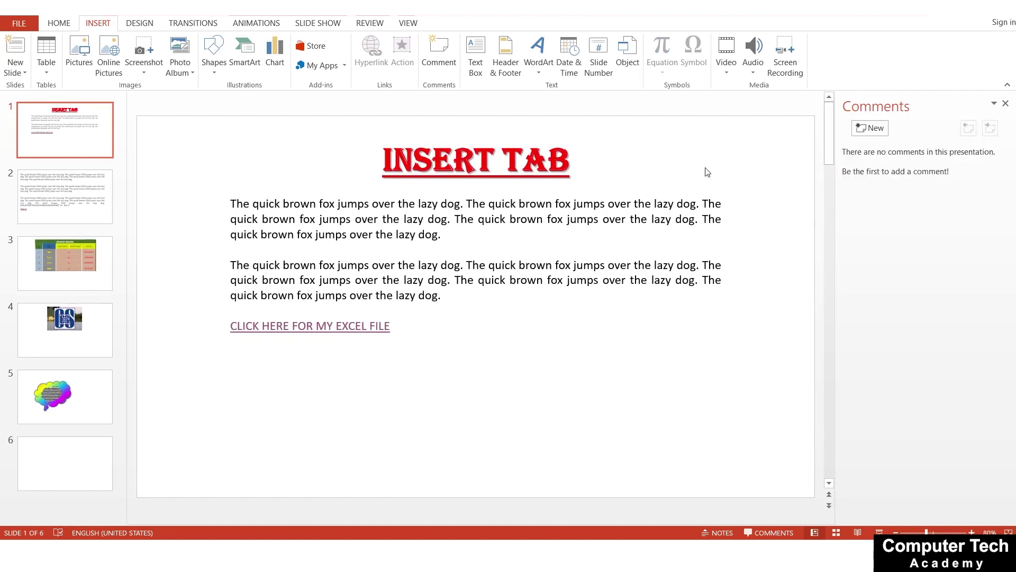
{"action": "left_click", "coordinate": [513, 168]}
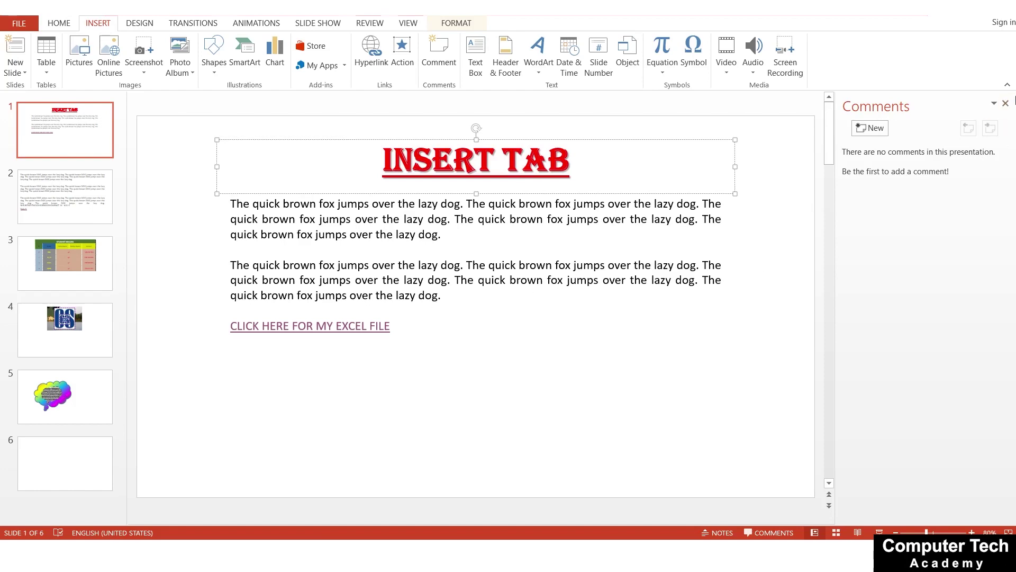
{"action": "left_click", "coordinate": [1006, 103]}
{"action": "left_click", "coordinate": [475, 294]}
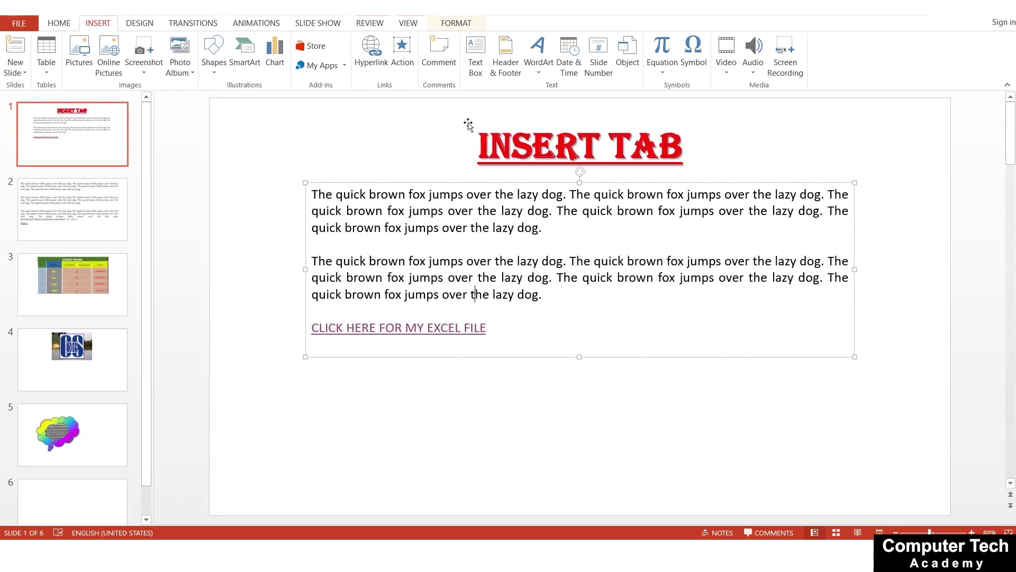
- Draw a text box below the Excel link holding 'HDFMDGFVJND,FMJVKLFD,NVNK. N K N' and nudge it lower
{"action": "left_click", "coordinate": [319, 437]}
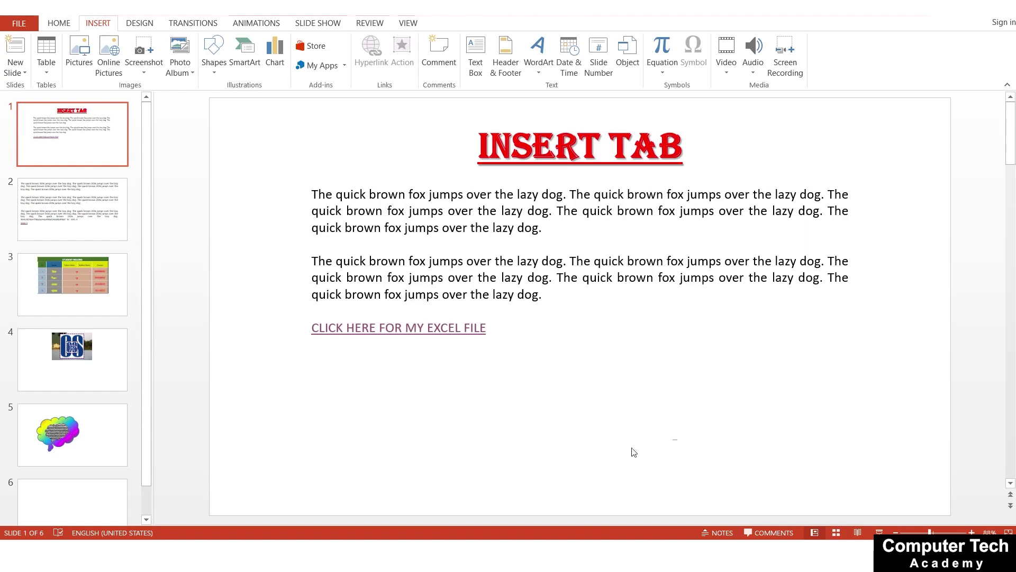
{"action": "scroll", "coordinate": [55, 407], "scroll_direction": "down", "scroll_amount": 2}
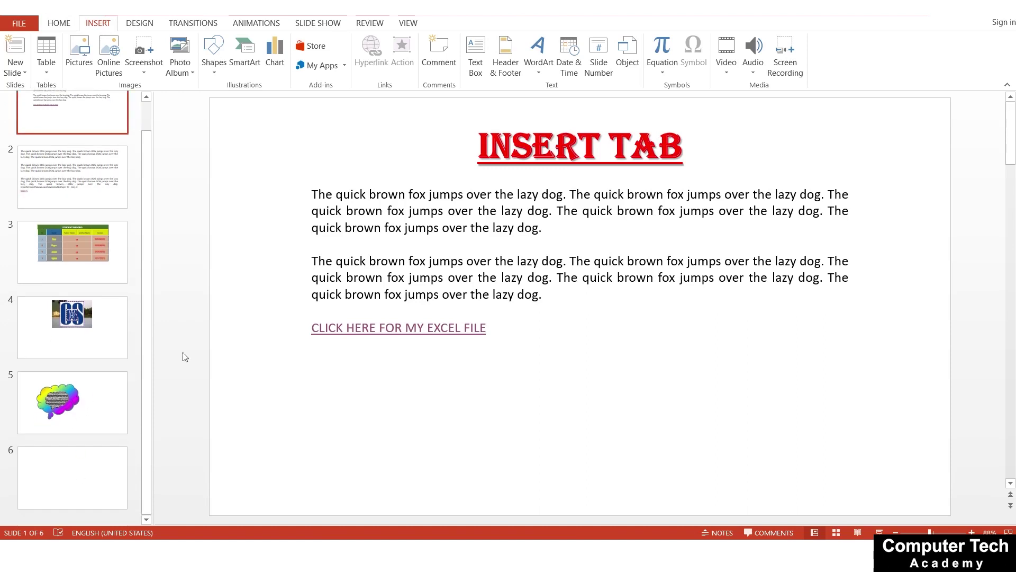
{"action": "left_click_drag", "start_coordinate": [336, 383], "coordinate": [600, 441]}
{"action": "left_click_drag", "start_coordinate": [483, 429], "coordinate": [648, 472]}
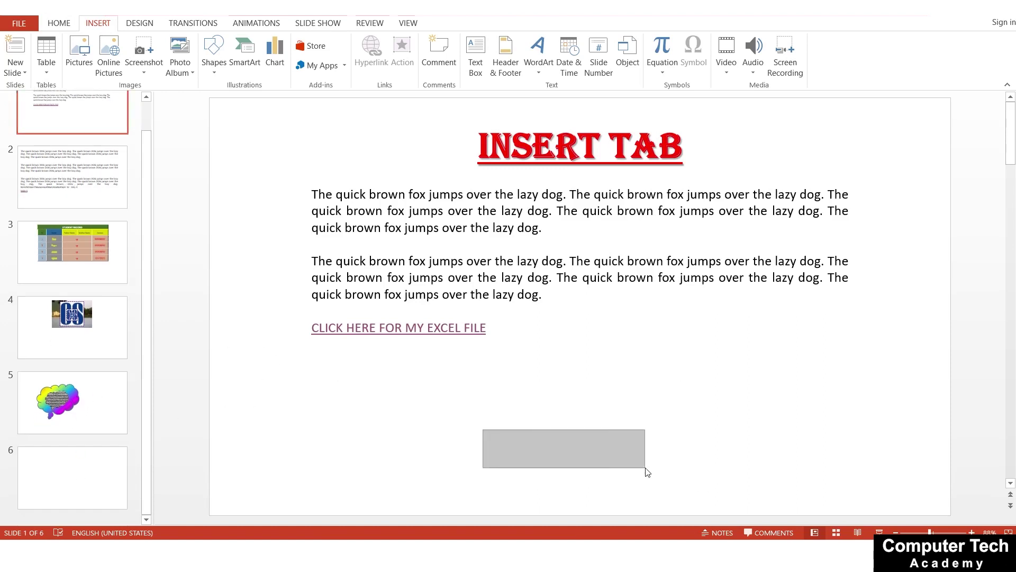
{"action": "left_click", "coordinate": [475, 55]}
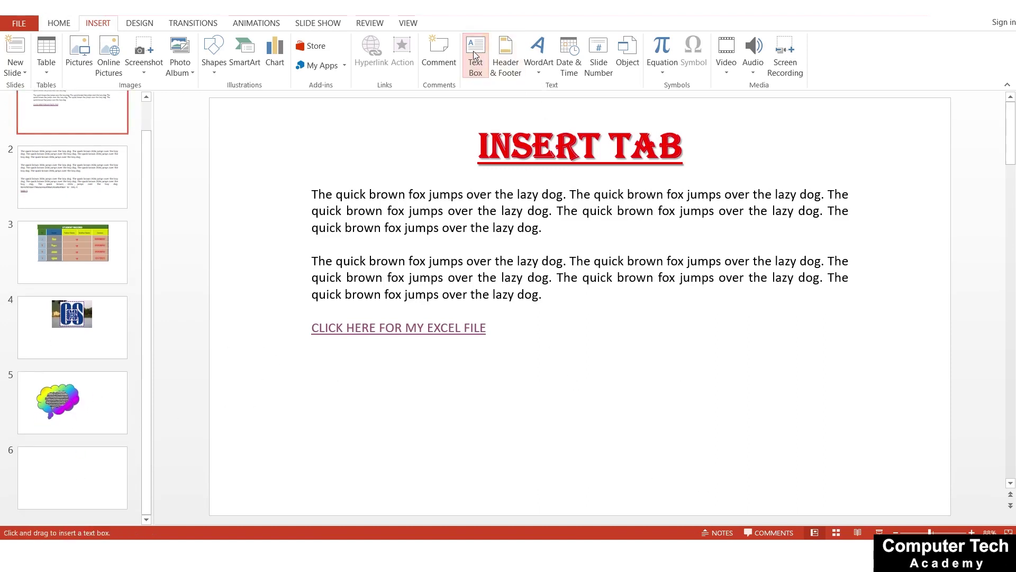
{"action": "mouse_move", "coordinate": [266, 390]}
{"action": "left_mouse_down"}
{"action": "mouse_move", "coordinate": [762, 492]}
{"action": "mouse_move", "coordinate": [855, 499]}
{"action": "left_mouse_up"}
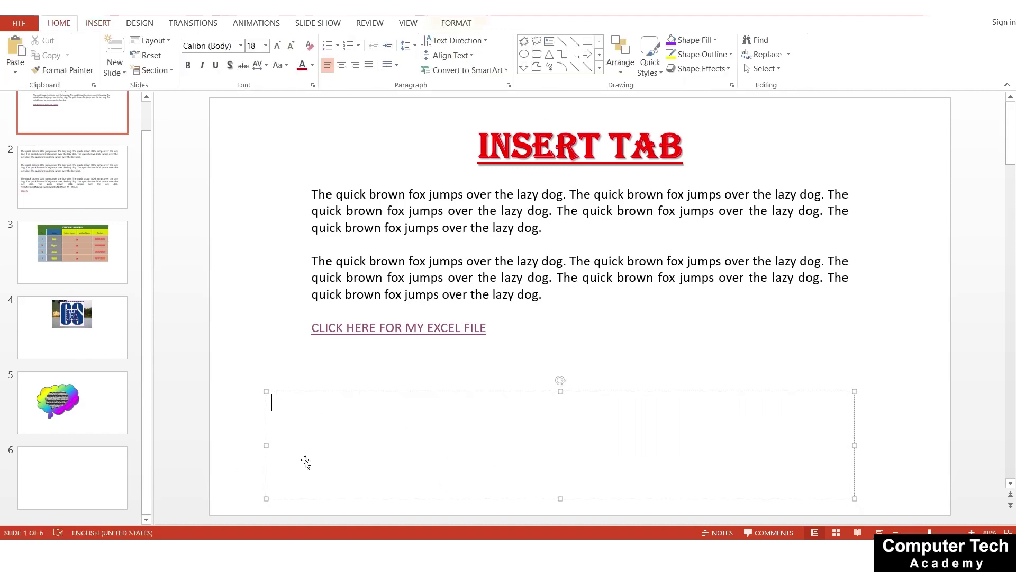
{"action": "key", "text": "Escape"}
{"action": "type", "text": "HDFMDG"}
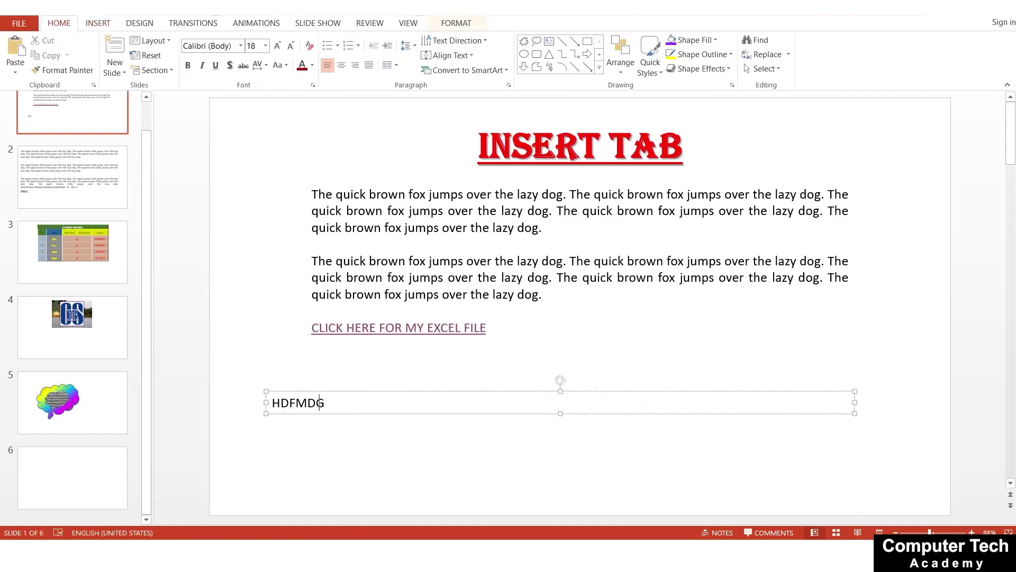
{"action": "type", "text": "FVJND,FMJVKLFD,NVNK. N K N"}
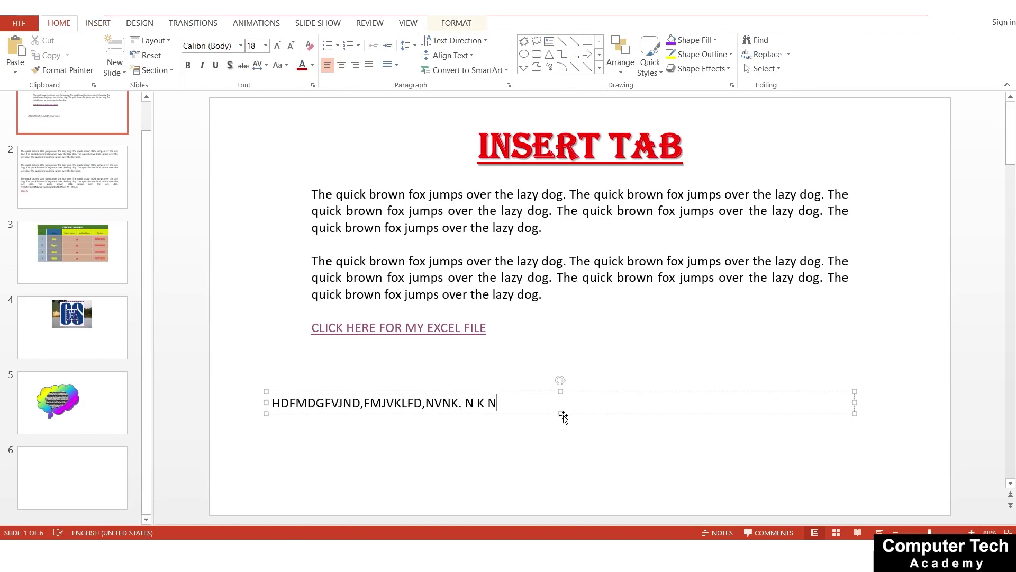
{"action": "left_click_drag", "start_coordinate": [563, 411], "coordinate": [565, 470]}
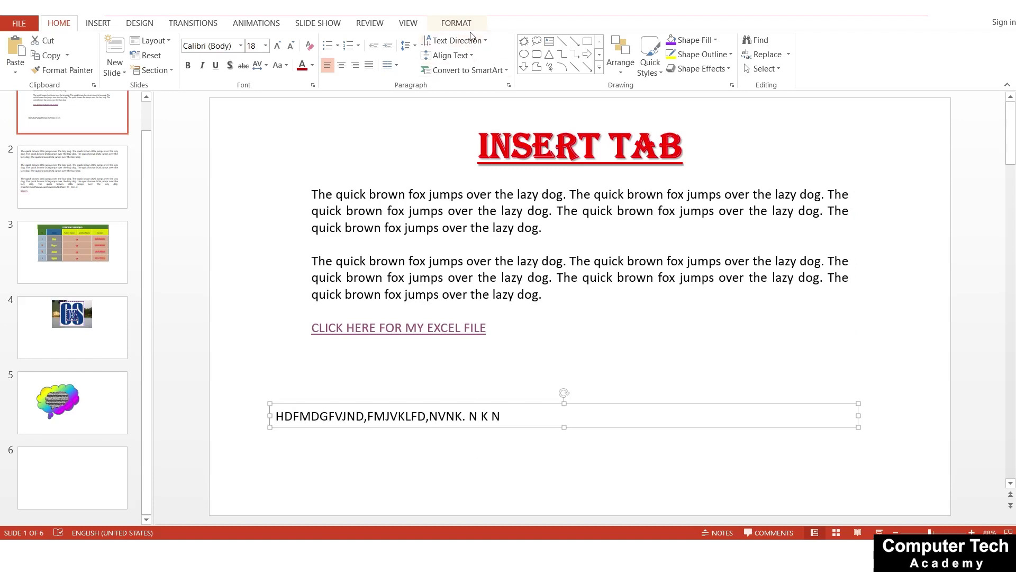
{"action": "left_click", "coordinate": [456, 23]}
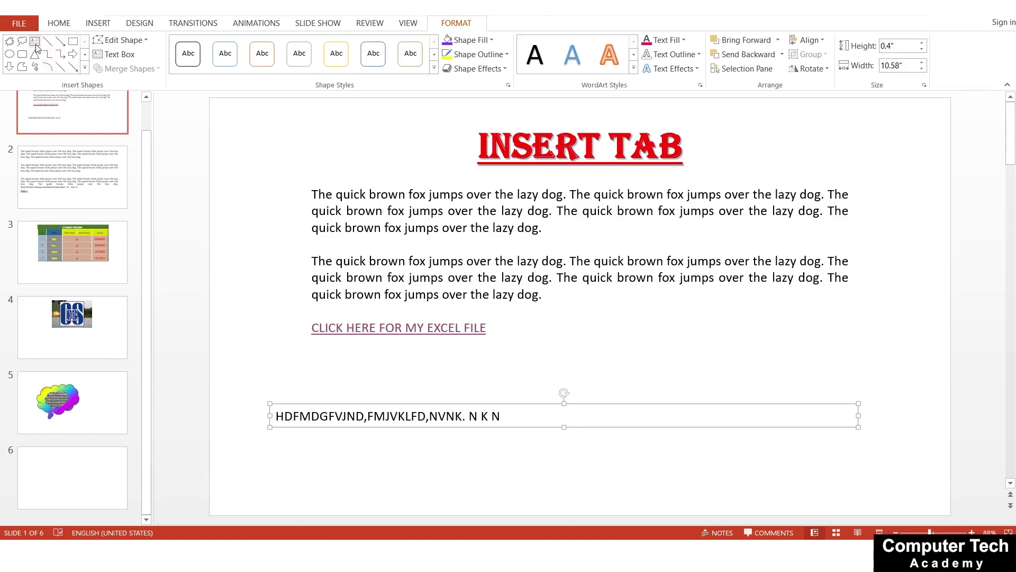
{"action": "left_click", "coordinate": [137, 42]}
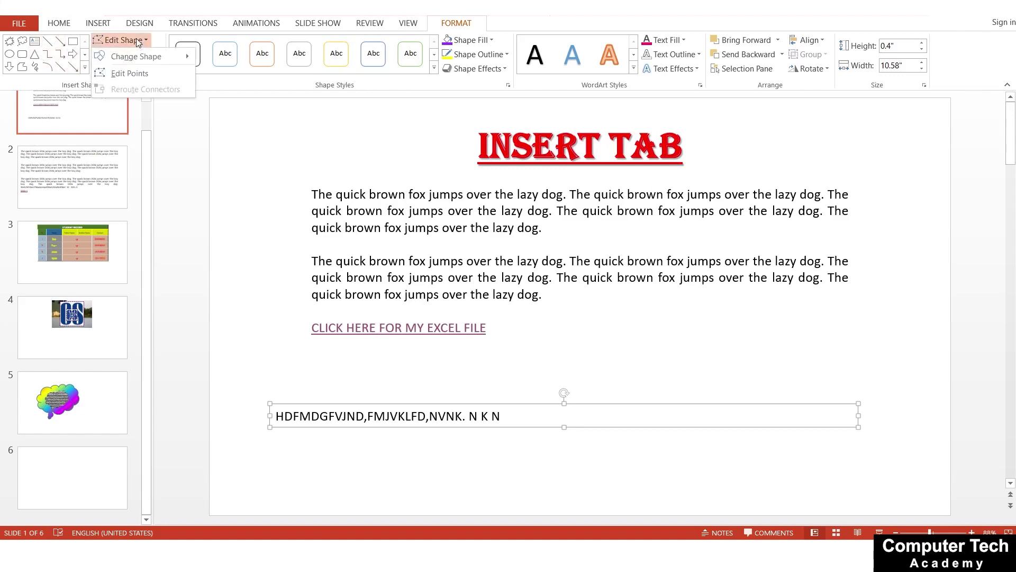
{"action": "mouse_move", "coordinate": [136, 56]}
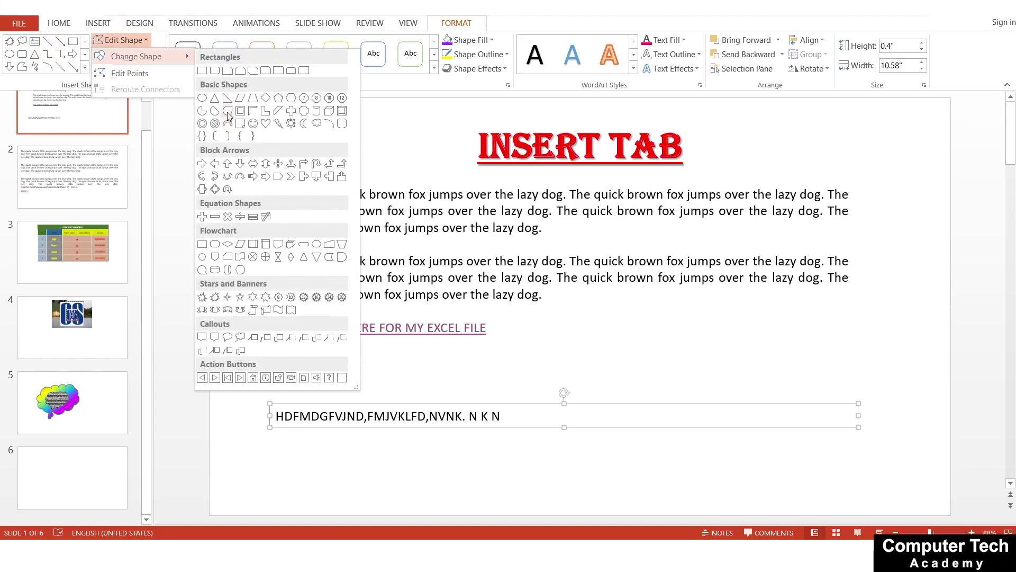
{"action": "left_click", "coordinate": [227, 98]}
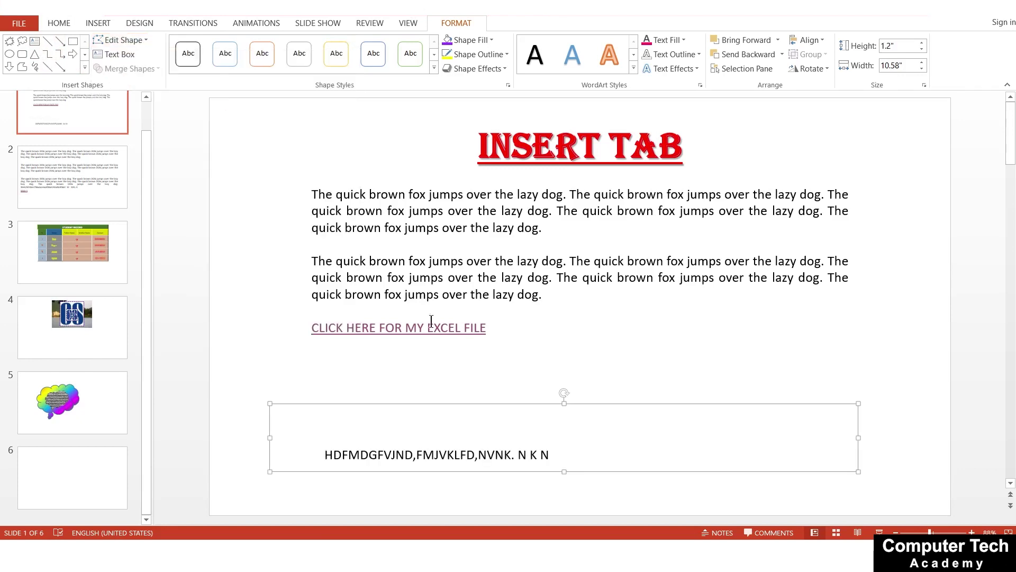
{"action": "left_click", "coordinate": [124, 40]}
{"action": "mouse_move", "coordinate": [137, 56]}
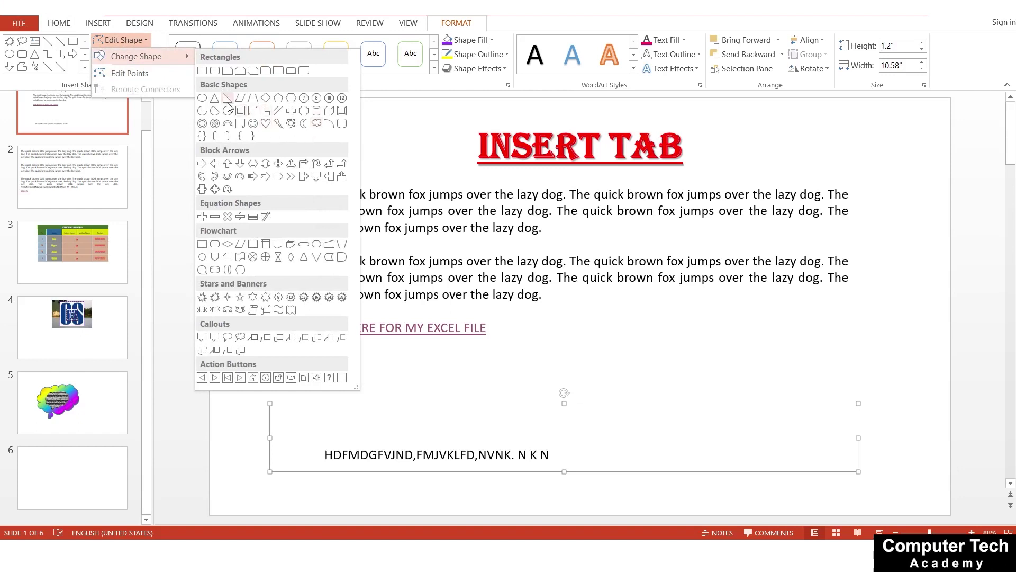
{"action": "left_click", "coordinate": [205, 100]}
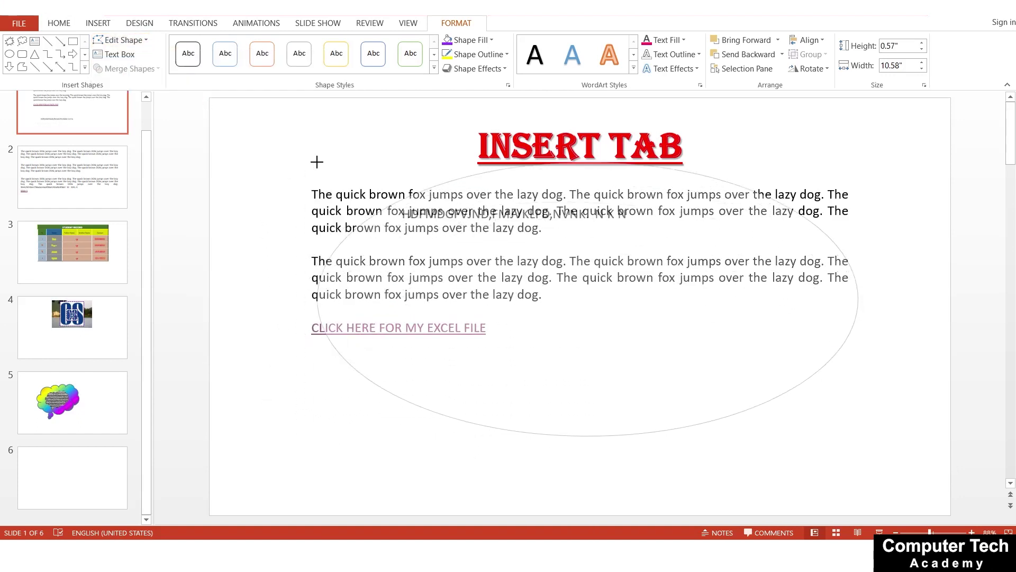
{"action": "left_click_drag", "start_coordinate": [270, 401], "coordinate": [363, 164]}
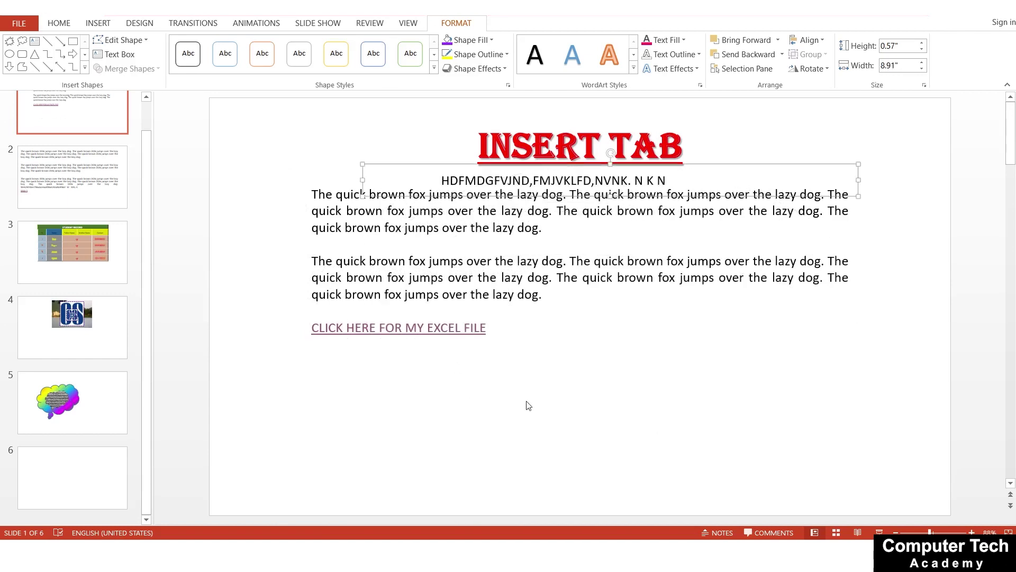
{"action": "left_click", "coordinate": [813, 170]}
{"action": "double_click", "coordinate": [800, 183]}
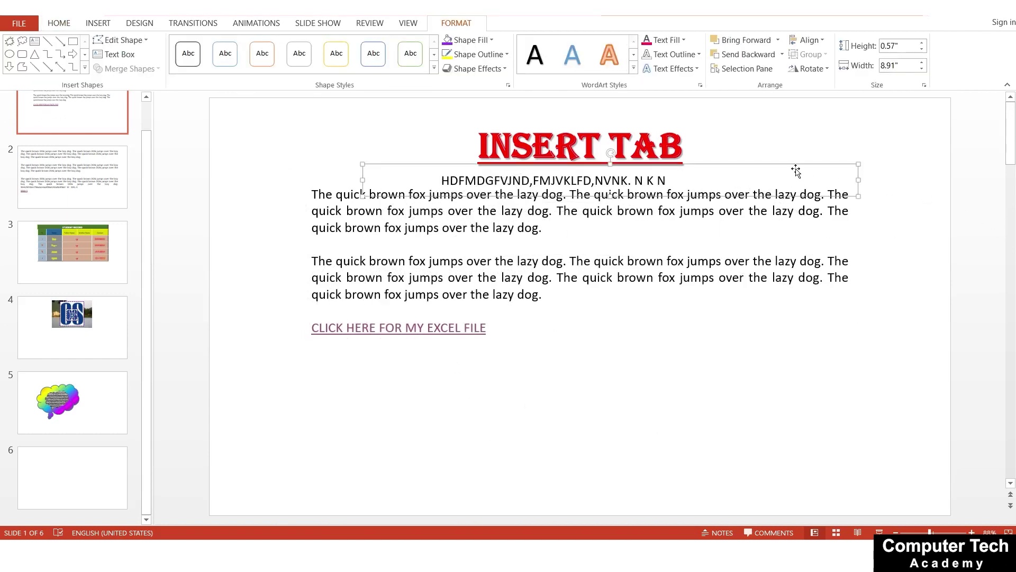
{"action": "left_click_drag", "start_coordinate": [795, 170], "coordinate": [765, 390]}
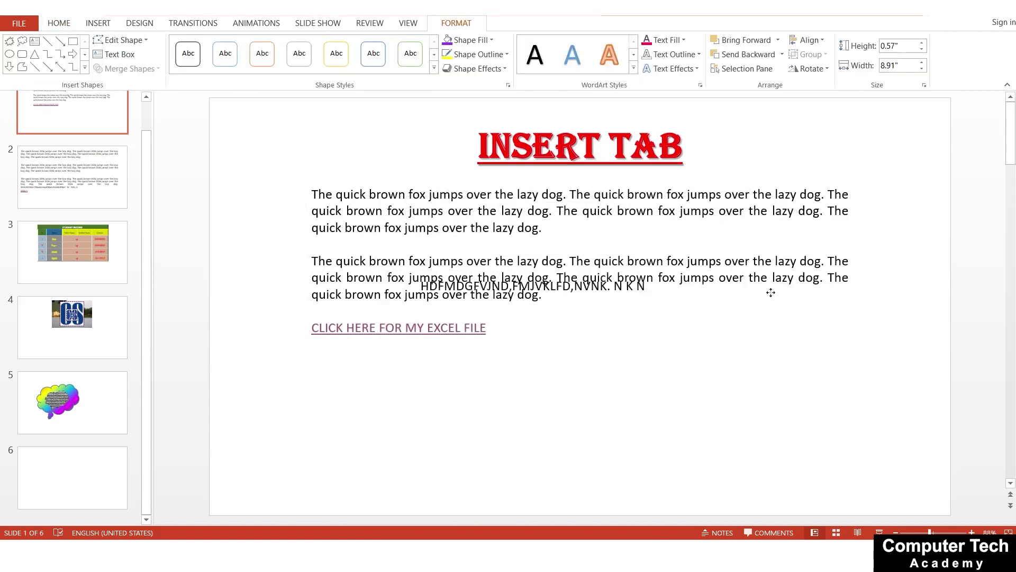
{"action": "left_click", "coordinate": [133, 44]}
{"action": "left_click", "coordinate": [174, 117]}
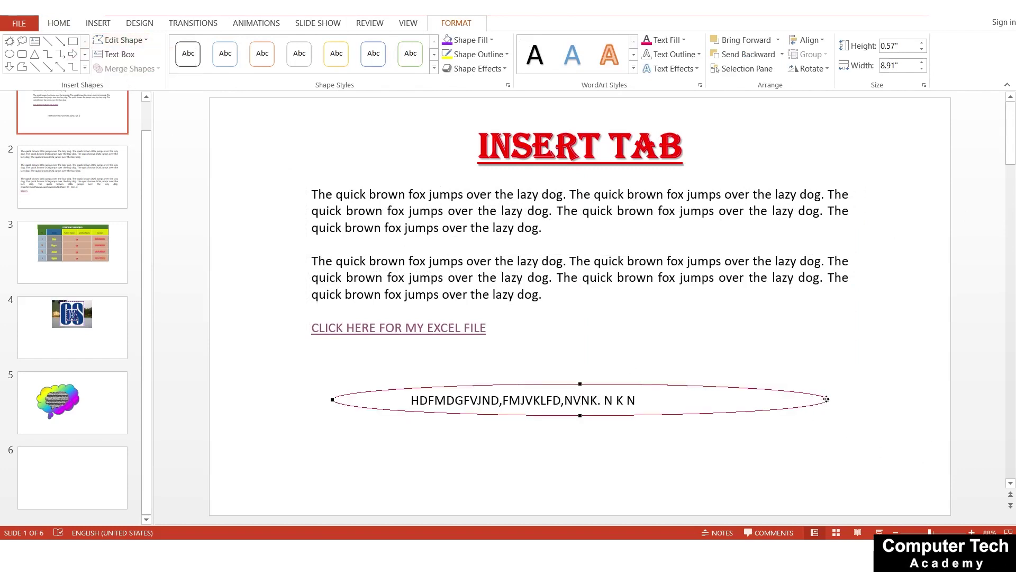
{"action": "left_click_drag", "start_coordinate": [827, 399], "coordinate": [701, 407]}
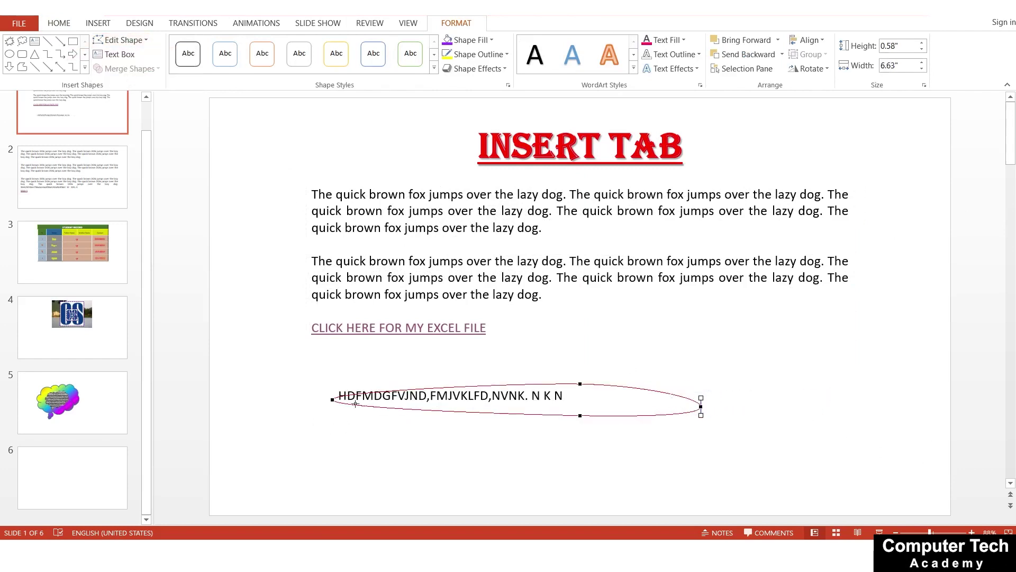
{"action": "left_click_drag", "start_coordinate": [334, 400], "coordinate": [455, 354]}
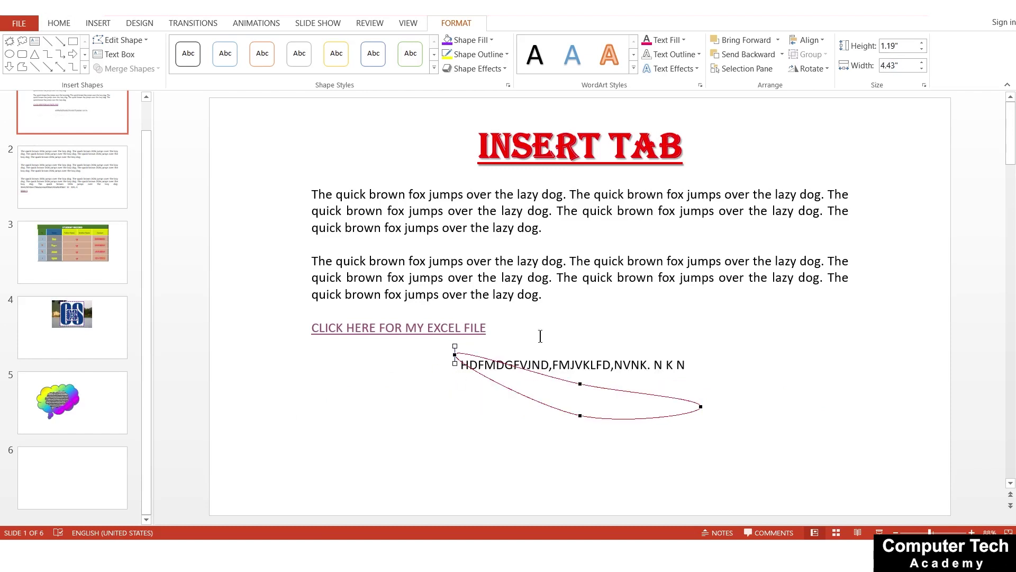
{"action": "key", "text": "ctrl+z"}
{"action": "key", "text": "ctrl+z"}
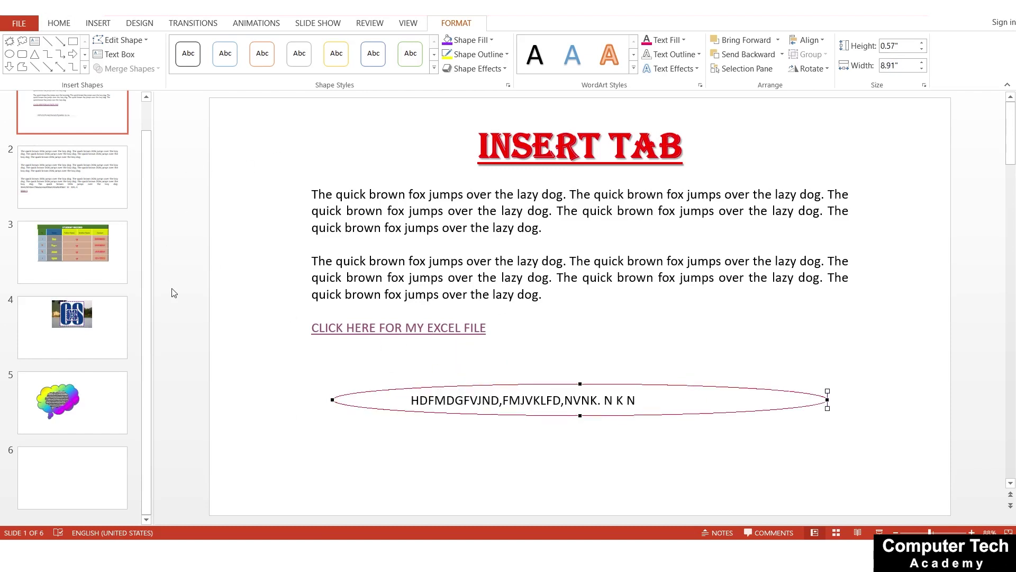
{"action": "key", "text": "ctrl+z"}
{"action": "key", "text": "ctrl+z"}
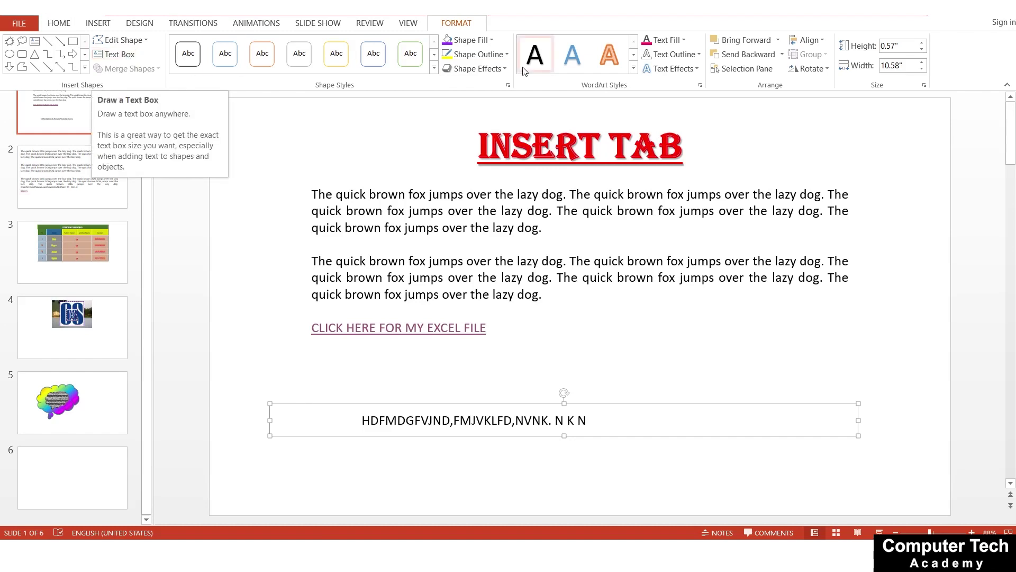
- Apply the dark-blue shape style and a green marble texture fill to the ellipse
{"action": "left_click", "coordinate": [435, 68]}
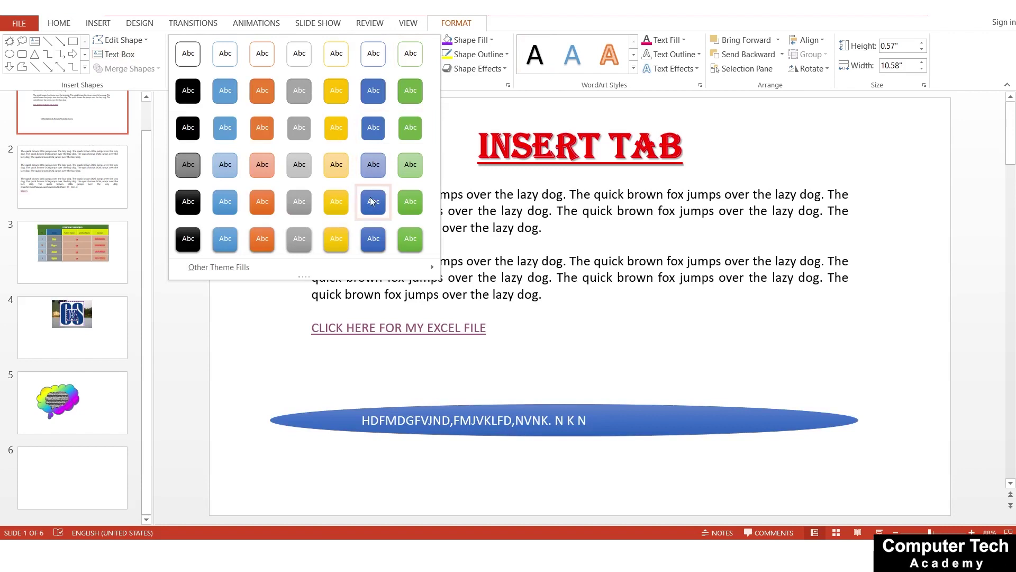
{"action": "left_click", "coordinate": [370, 202]}
{"action": "left_click", "coordinate": [470, 40]}
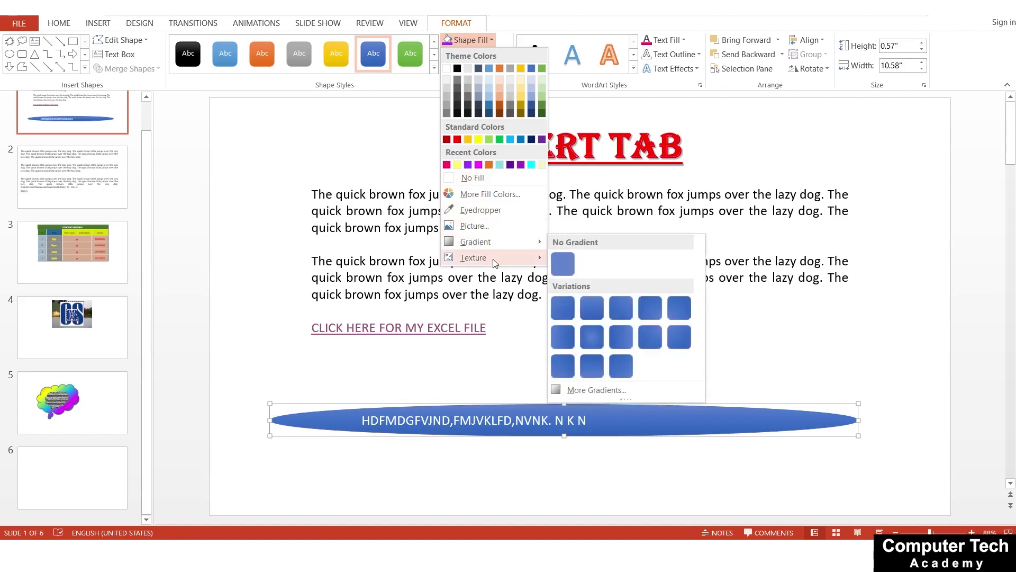
{"action": "mouse_move", "coordinate": [474, 257]}
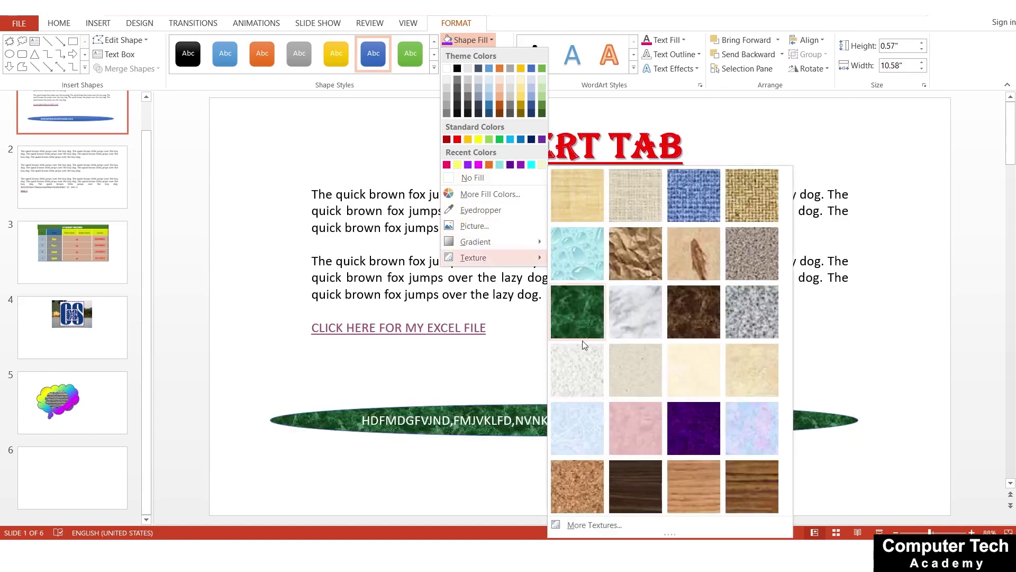
{"action": "left_click", "coordinate": [580, 324]}
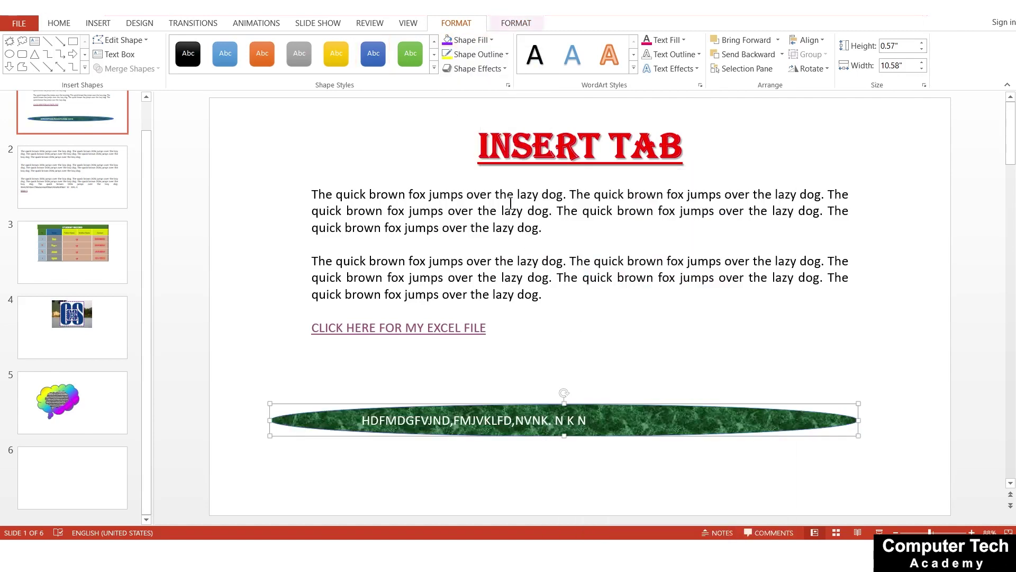
- Give the ellipse a thicker, dashed, white outline
{"action": "left_click", "coordinate": [493, 55]}
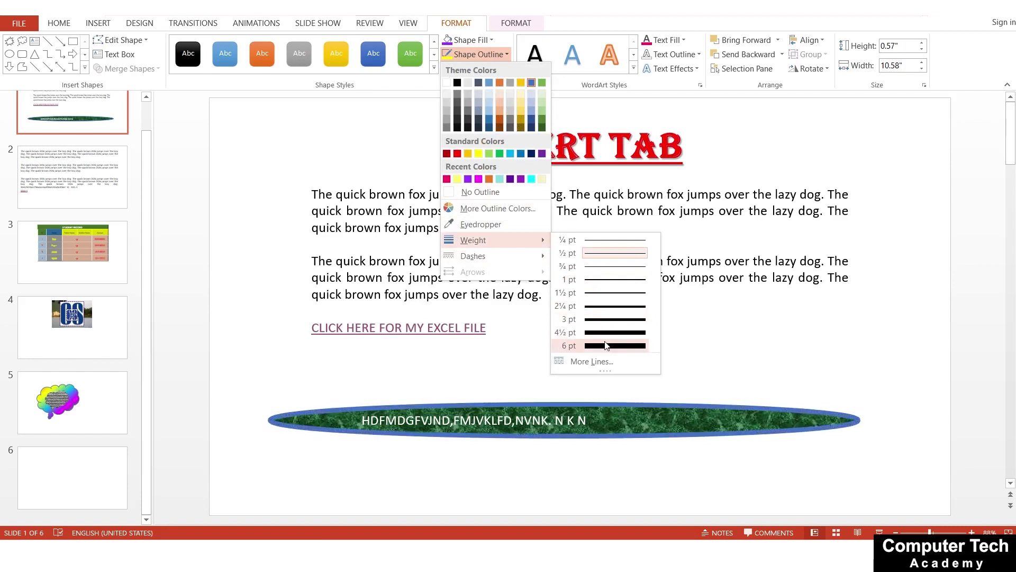
{"action": "left_click", "coordinate": [606, 305]}
{"action": "mouse_move", "coordinate": [473, 256]}
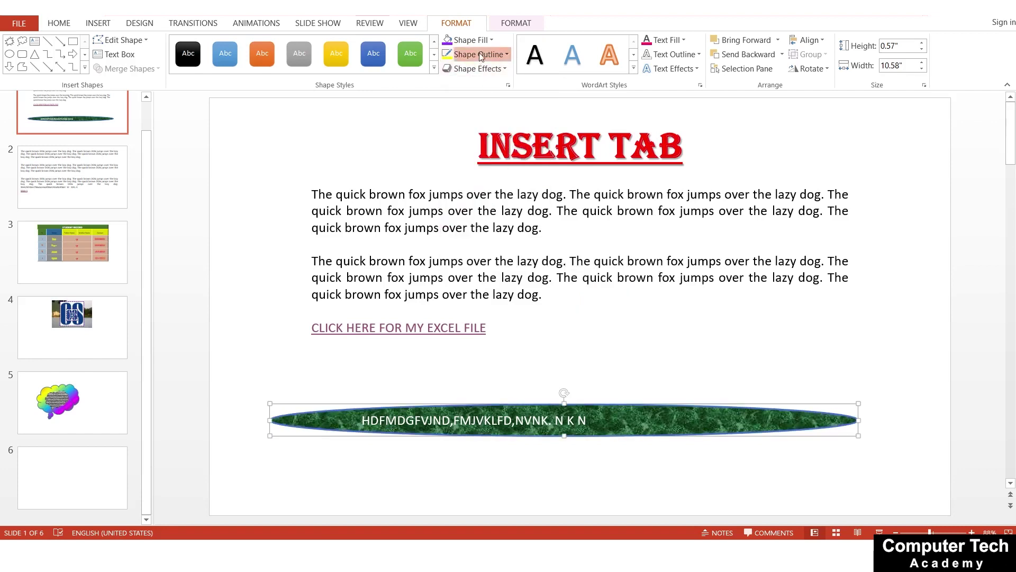
{"action": "left_click", "coordinate": [478, 54]}
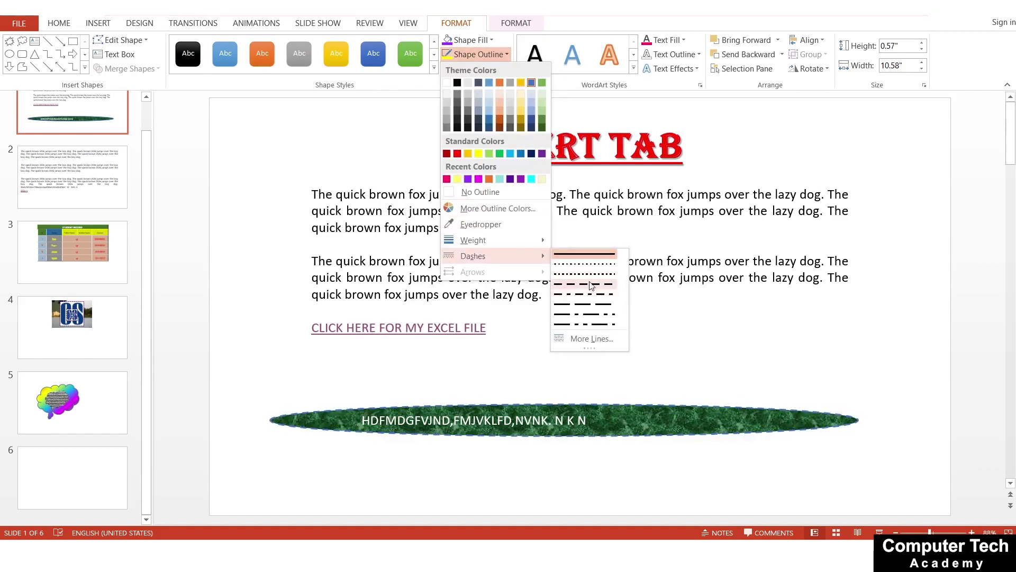
{"action": "left_click", "coordinate": [584, 284]}
{"action": "left_click", "coordinate": [478, 55]}
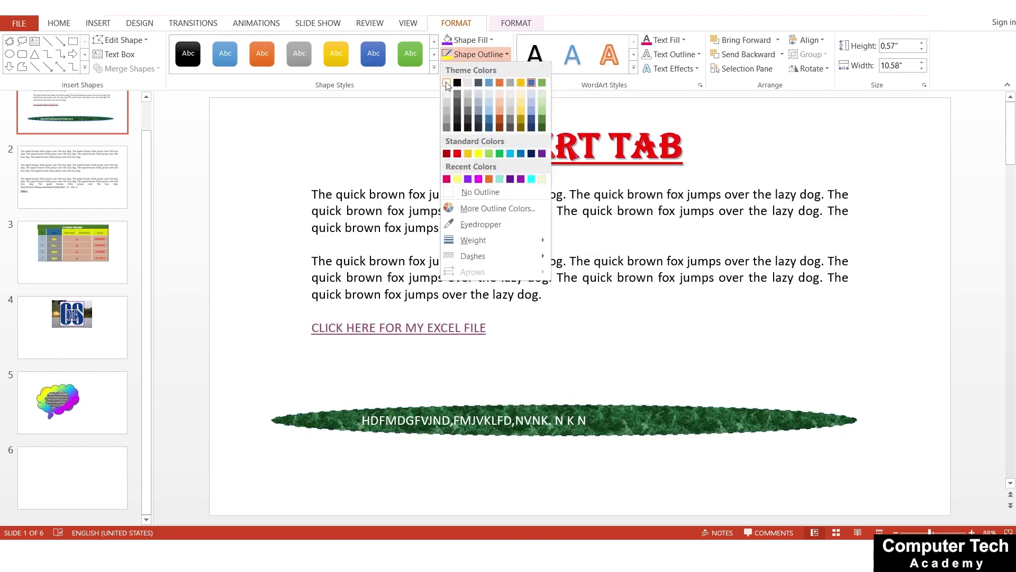
{"action": "left_click", "coordinate": [447, 84]}
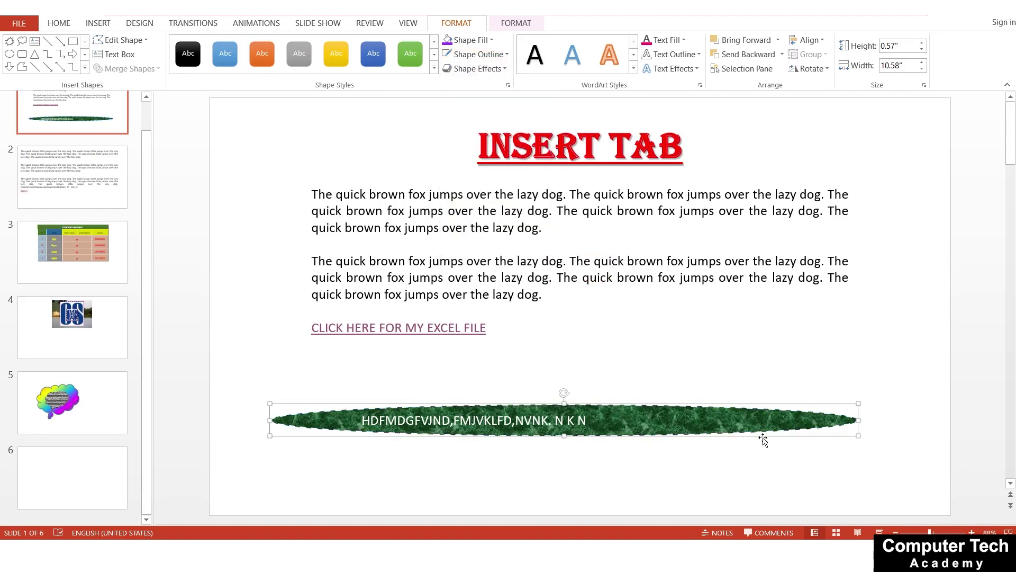
- Apply a preset 3-D effect to the marble ellipse for raised, beveled edges
{"action": "left_click", "coordinate": [475, 69]}
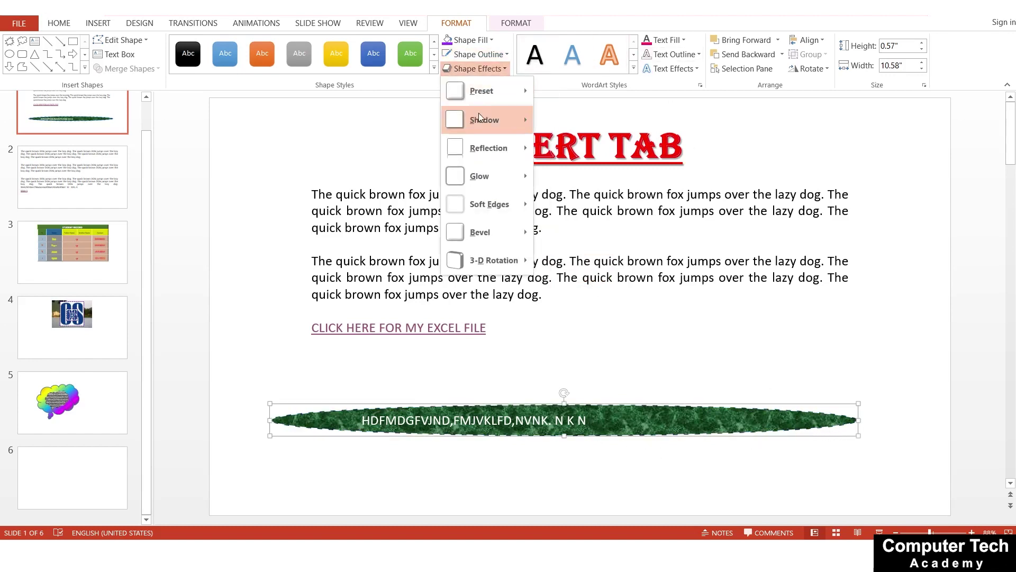
{"action": "mouse_move", "coordinate": [482, 90]}
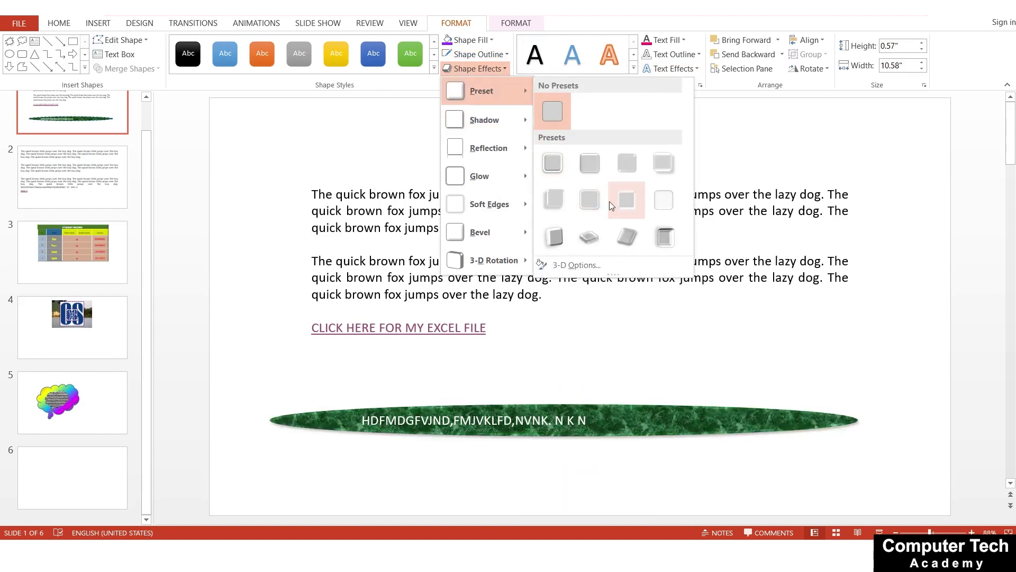
{"action": "left_click", "coordinate": [552, 162]}
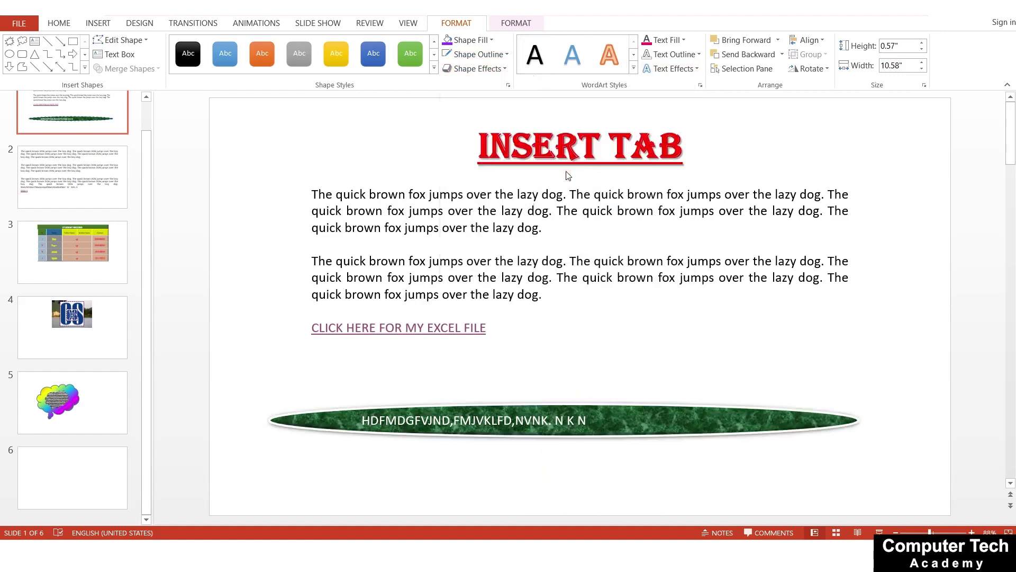
{"action": "left_click", "coordinate": [474, 69]}
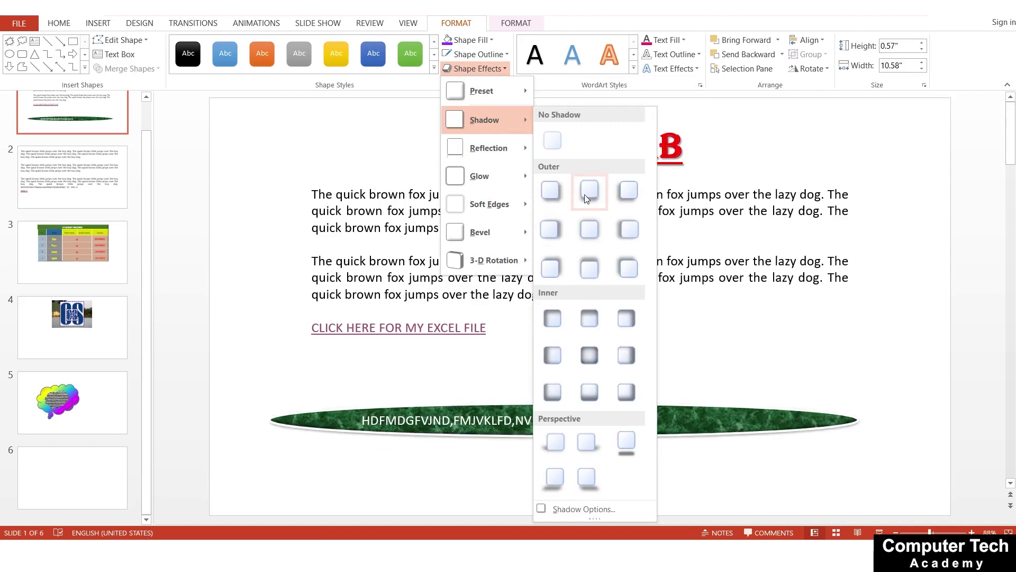
{"action": "mouse_move", "coordinate": [488, 147]}
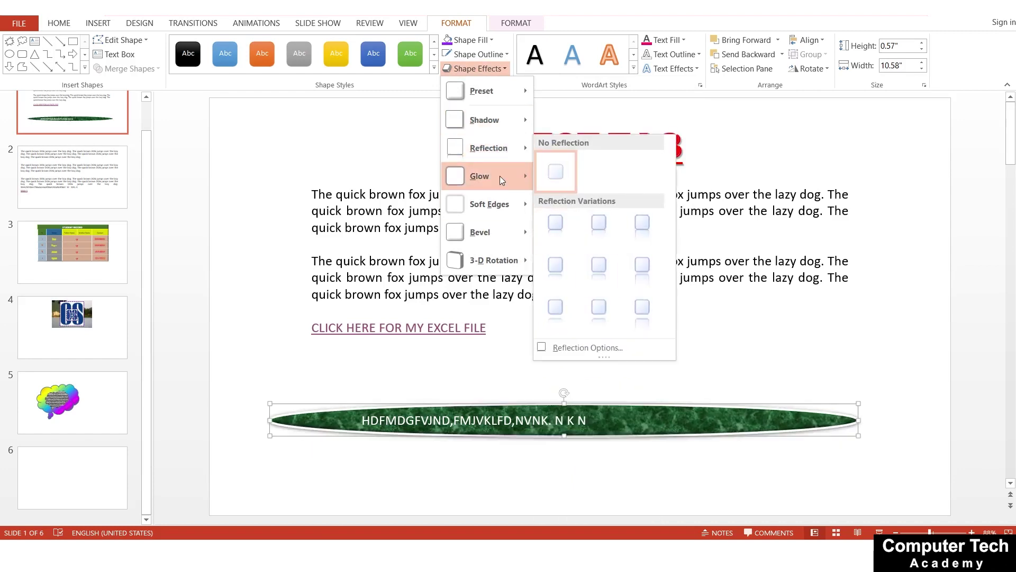
- Apply an outlined WordArt style to the ellipse text, leaving fill and outline colours unchanged
{"action": "left_click", "coordinate": [632, 193]}
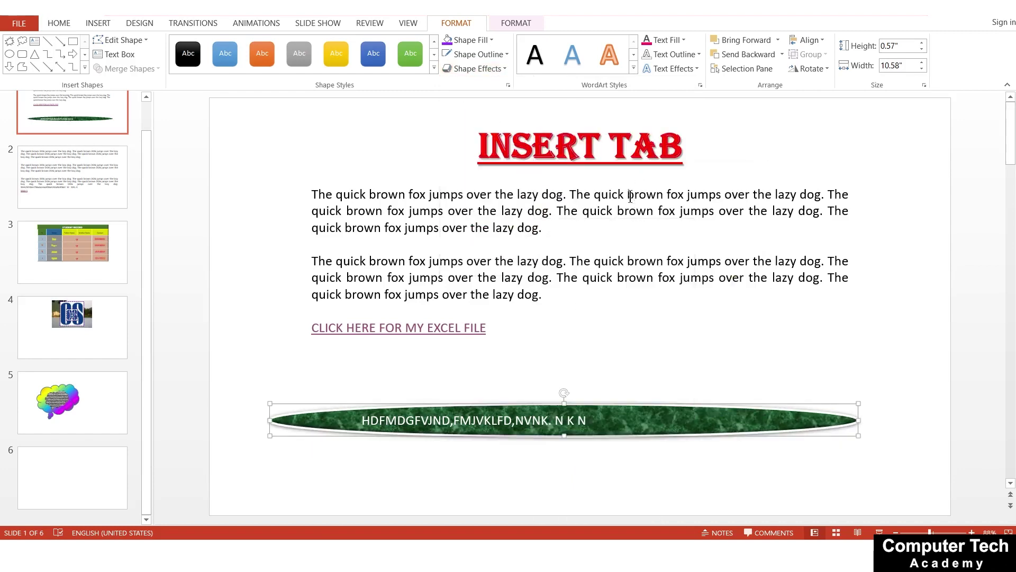
{"action": "left_click", "coordinate": [634, 68]}
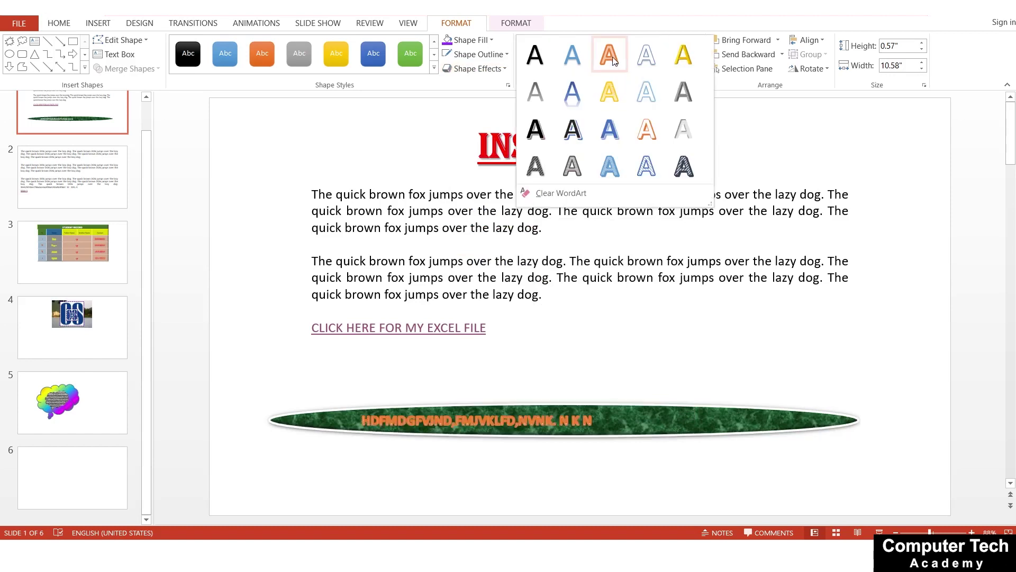
{"action": "left_click", "coordinate": [650, 106]}
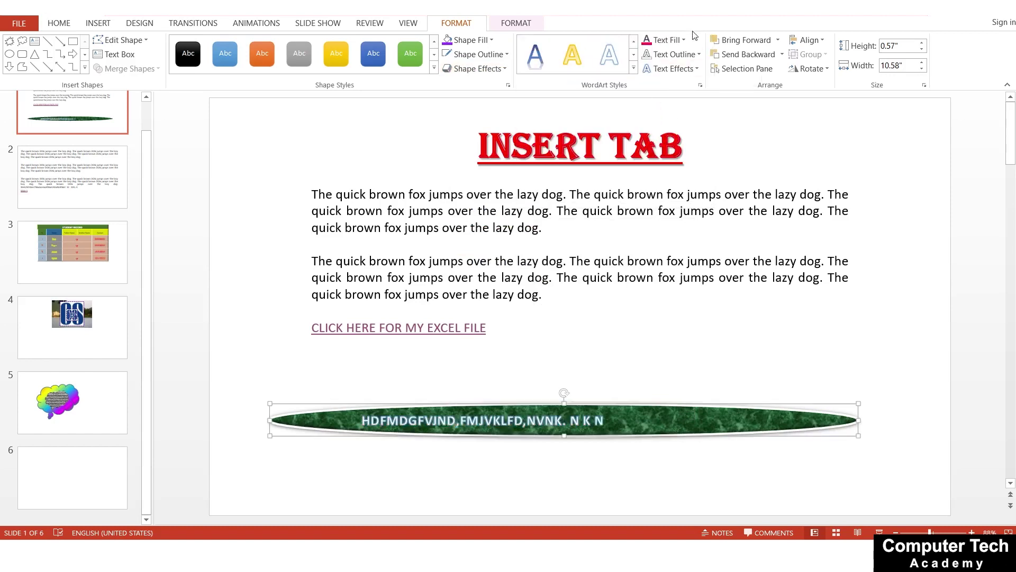
{"action": "left_click", "coordinate": [672, 40]}
{"action": "left_click", "coordinate": [664, 87]}
{"action": "left_click", "coordinate": [670, 58]}
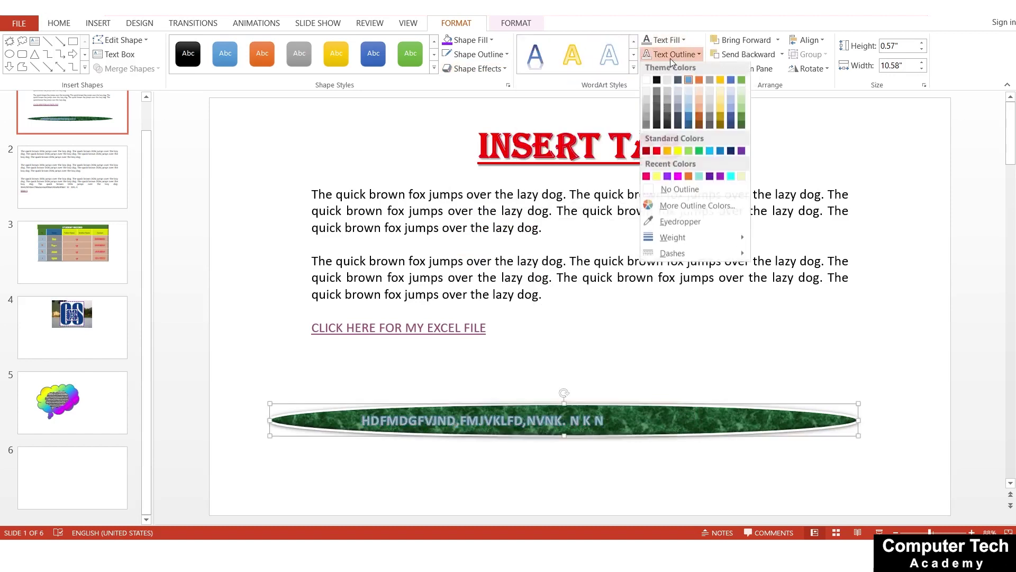
{"action": "left_click", "coordinate": [670, 195]}
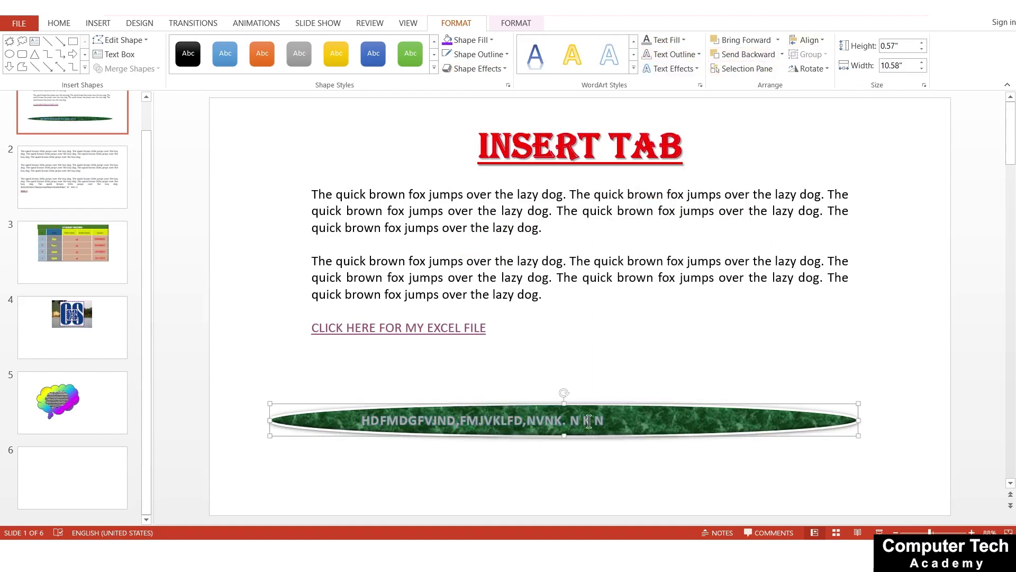
- Move the ellipse up below the Excel link, then delete it from the slide
{"action": "left_click_drag", "start_coordinate": [656, 425], "coordinate": [647, 379]}
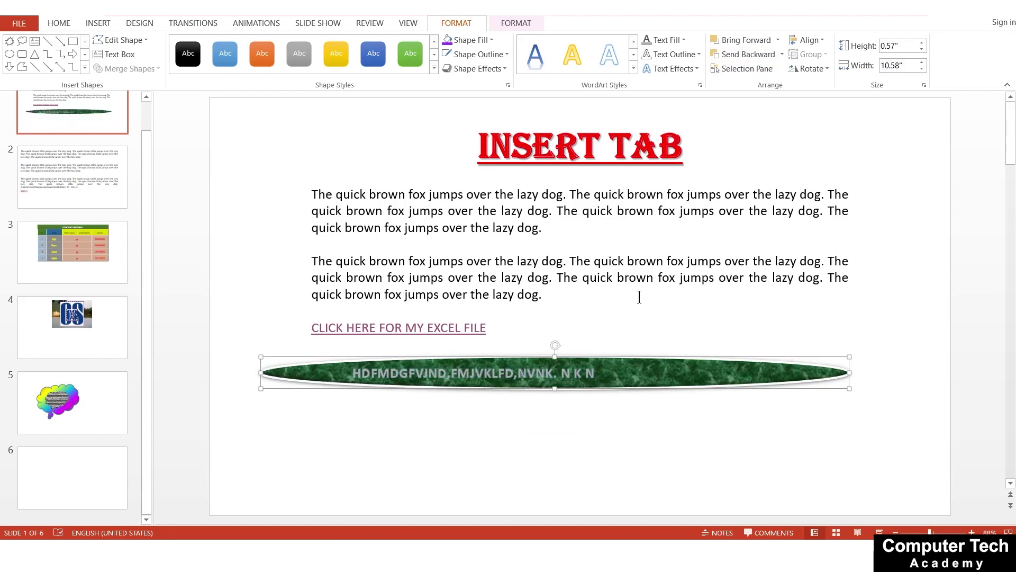
{"action": "key", "text": "Delete"}
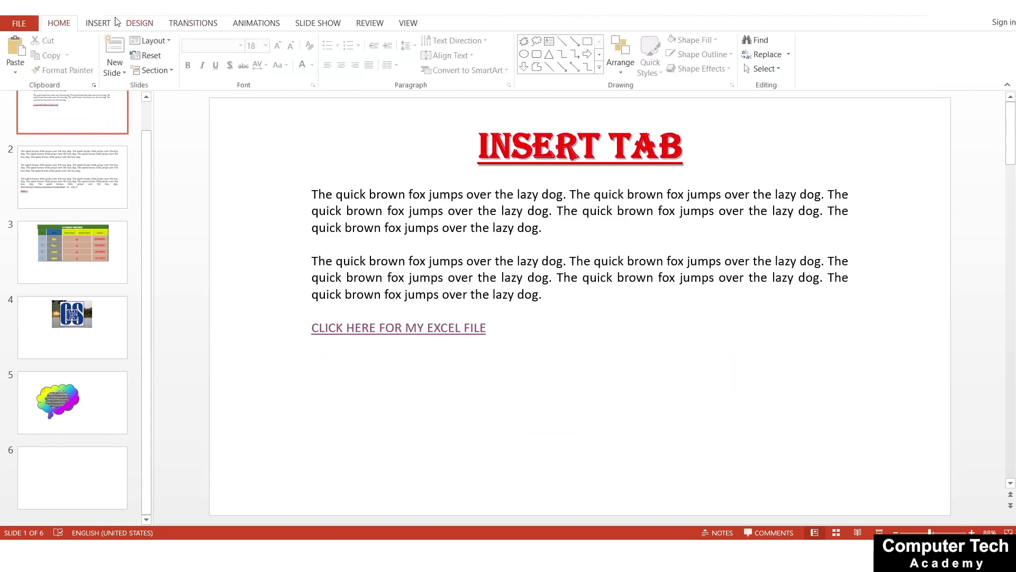
{"action": "left_click", "coordinate": [99, 23]}
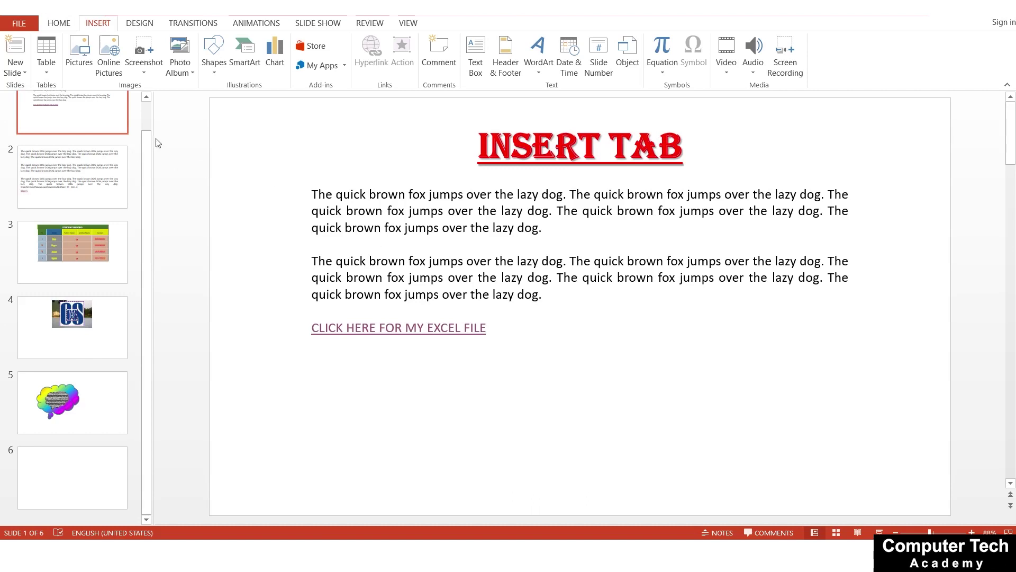
{"action": "scroll", "coordinate": [148, 140], "scroll_direction": "up", "scroll_amount": 2}
{"action": "left_click", "coordinate": [329, 210]}
{"action": "left_click", "coordinate": [443, 371]}
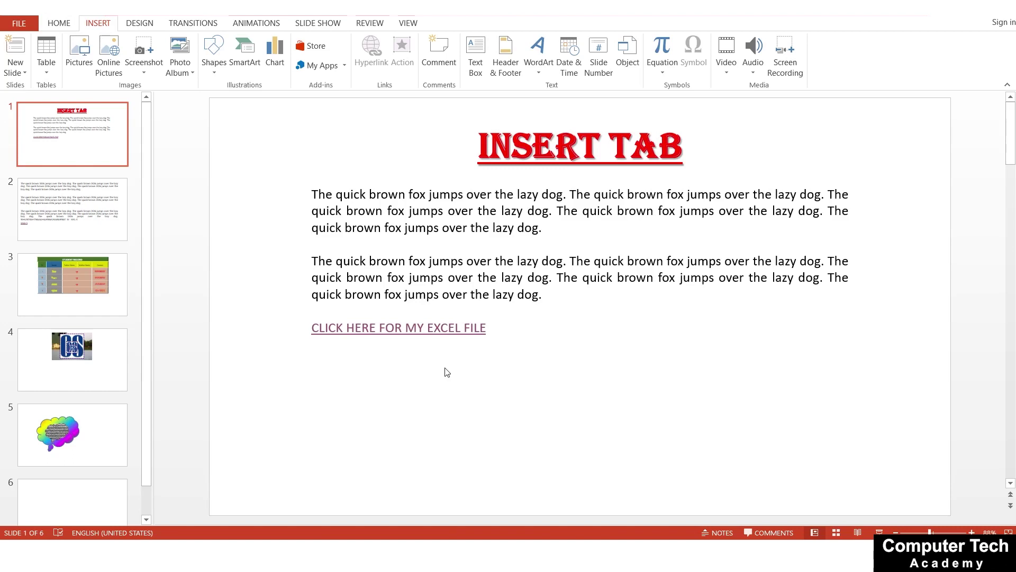
- Turn on an auto-updating footer date in the Tuesday, February 27, 2024 format
{"action": "left_click", "coordinate": [505, 61]}
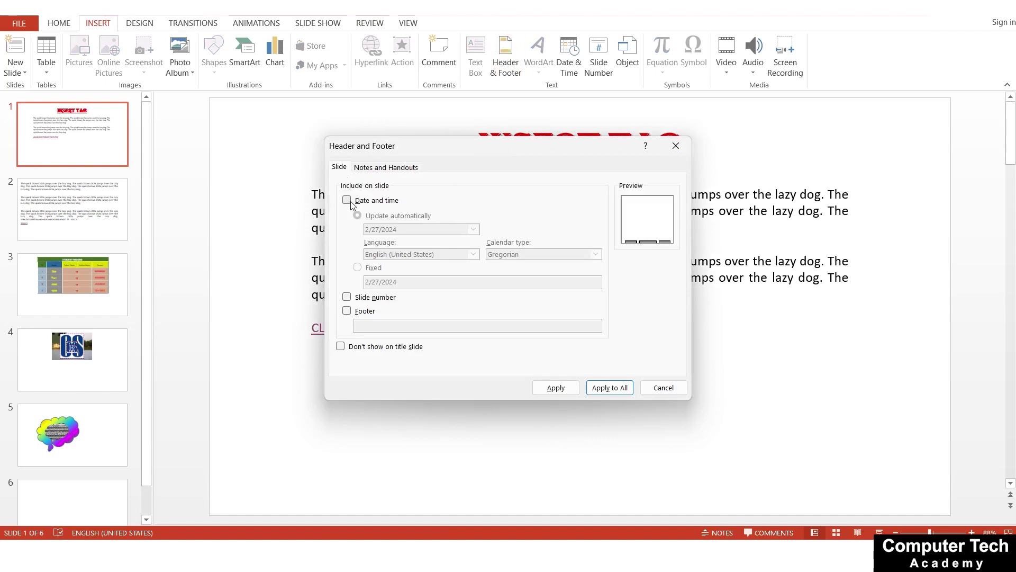
{"action": "left_click", "coordinate": [348, 200]}
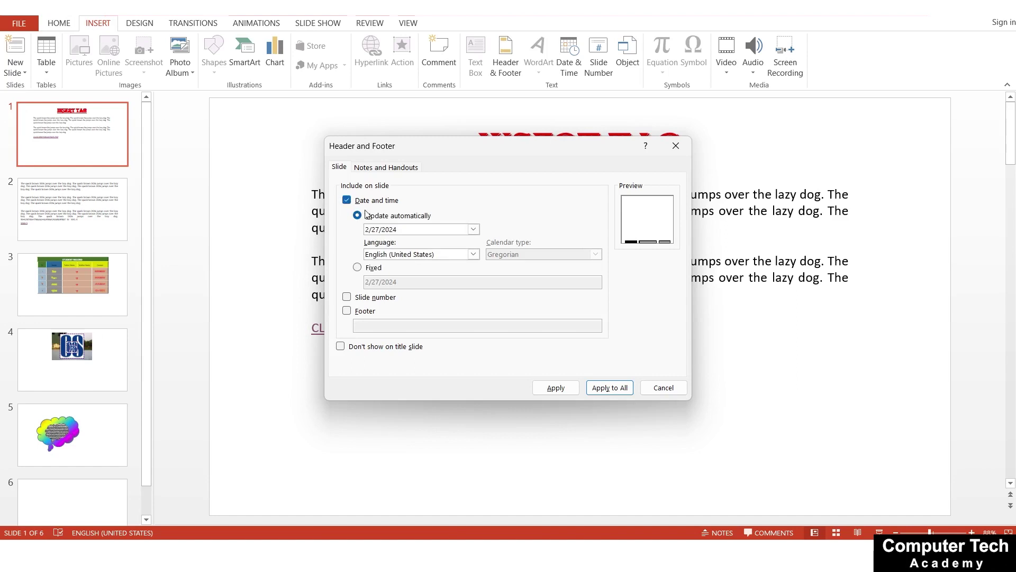
{"action": "left_click", "coordinate": [353, 205]}
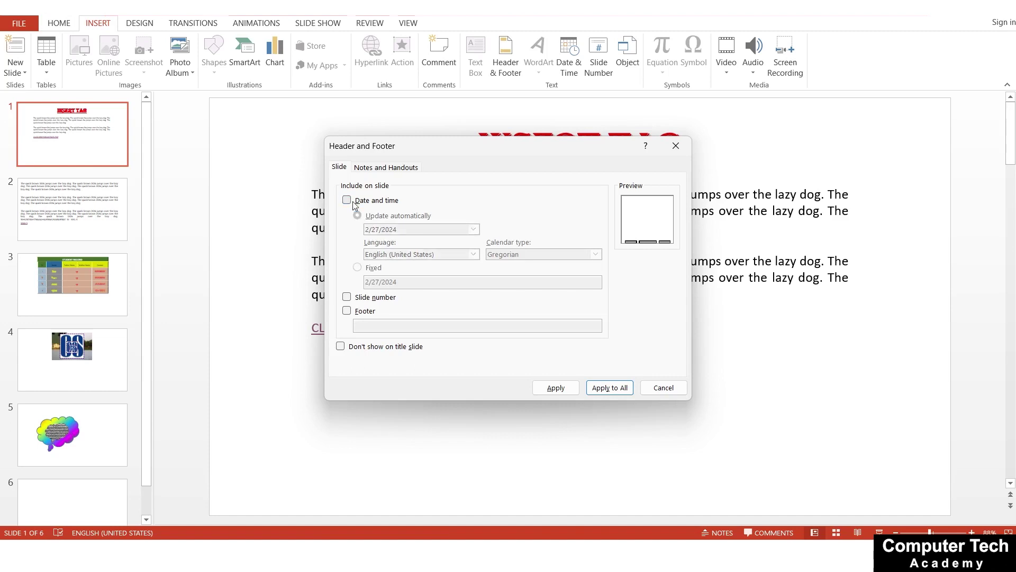
{"action": "left_click", "coordinate": [353, 204]}
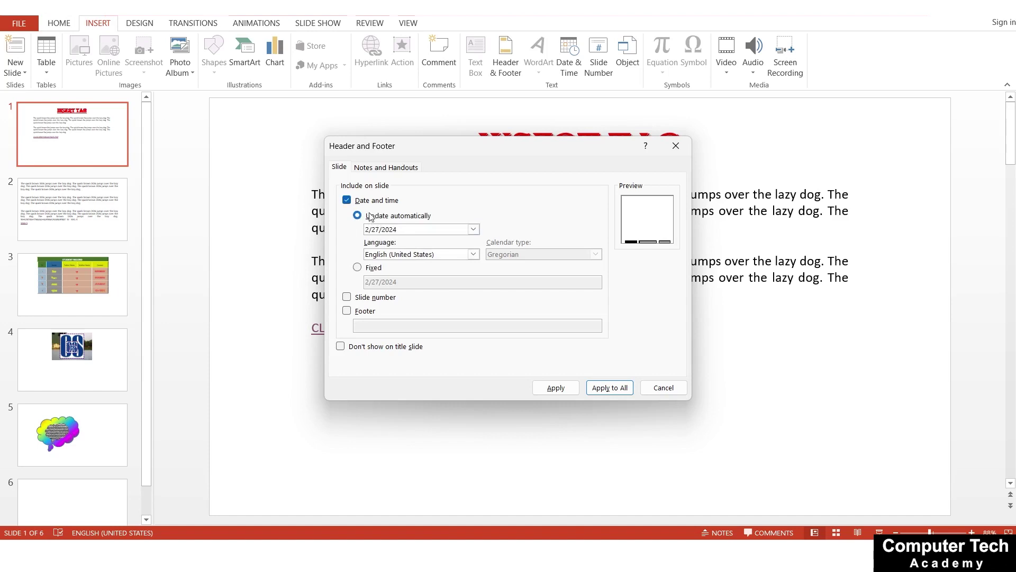
{"action": "left_click", "coordinate": [473, 229]}
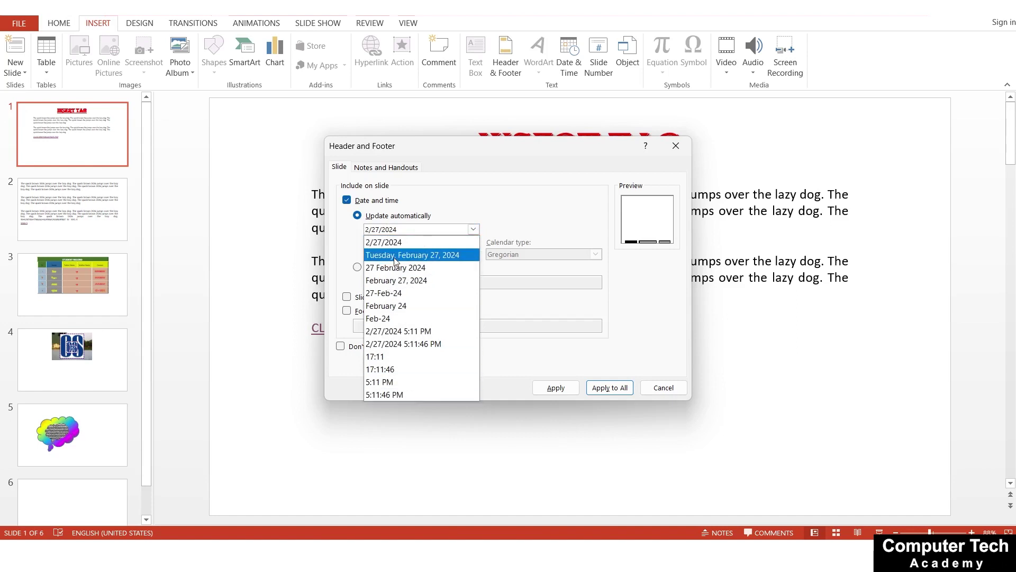
{"action": "left_click", "coordinate": [400, 255]}
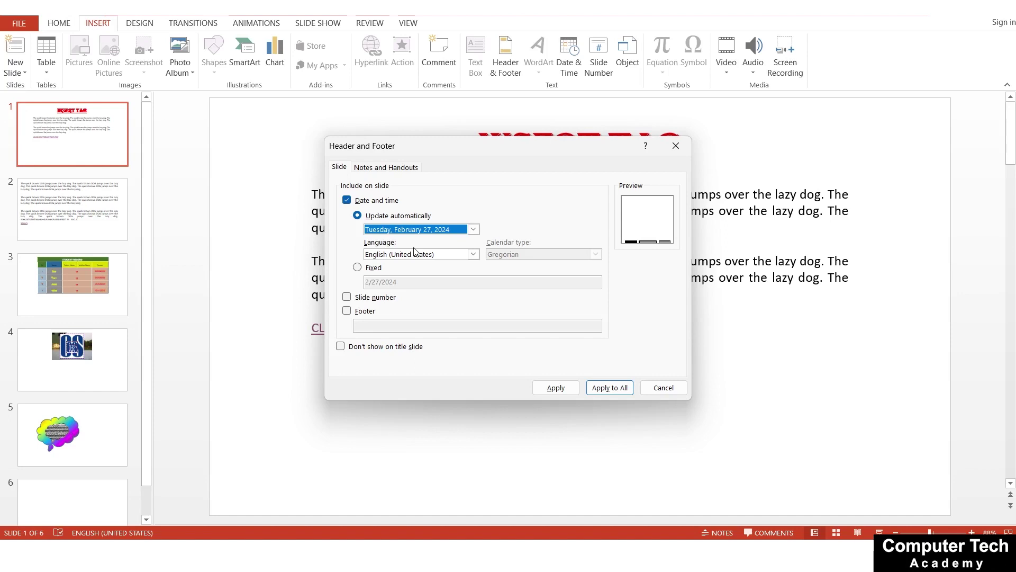
{"action": "left_click", "coordinate": [358, 267]}
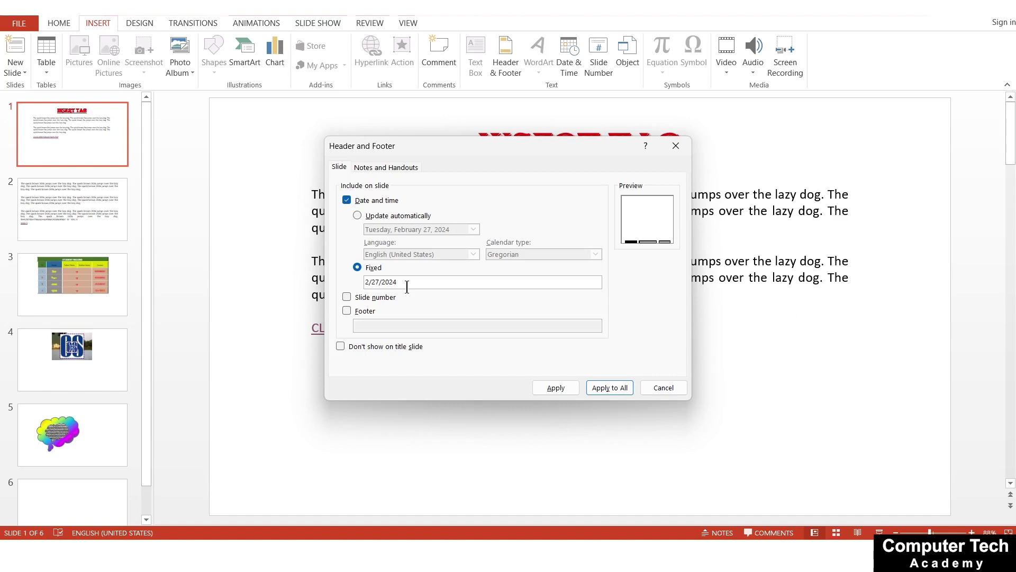
{"action": "left_click", "coordinate": [375, 217]}
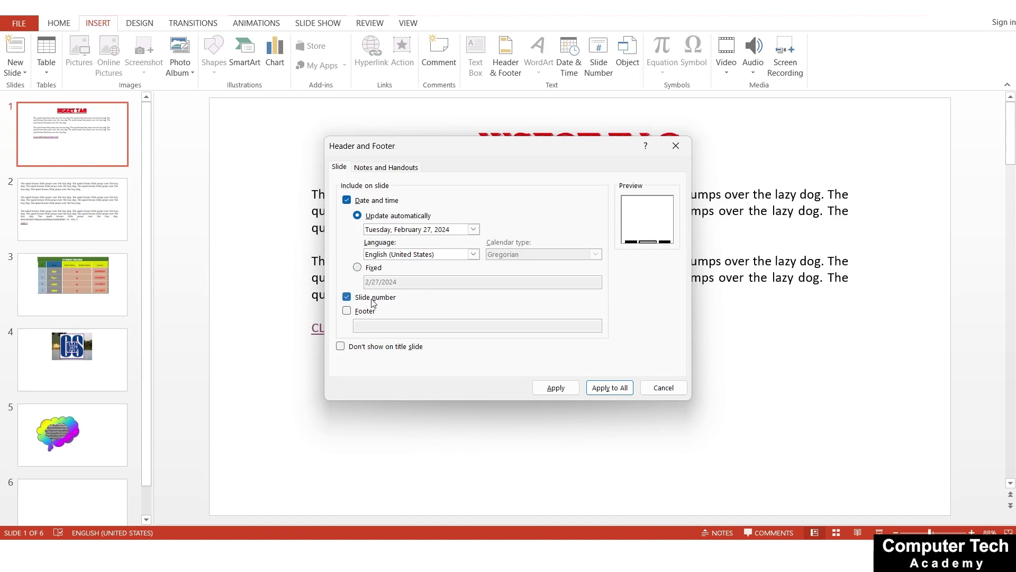
- Enable the 'powerpoint classes' footer, glancing at the Notes and Handouts options before returning
{"action": "left_click", "coordinate": [347, 311]}
{"action": "type", "text": "powerpoint classes"}
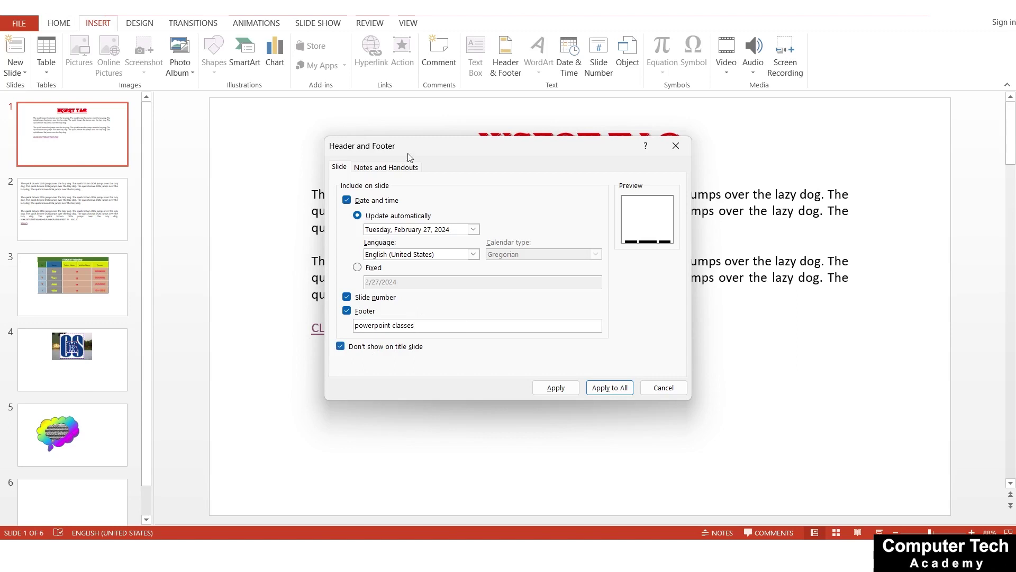
{"action": "left_click", "coordinate": [381, 168]}
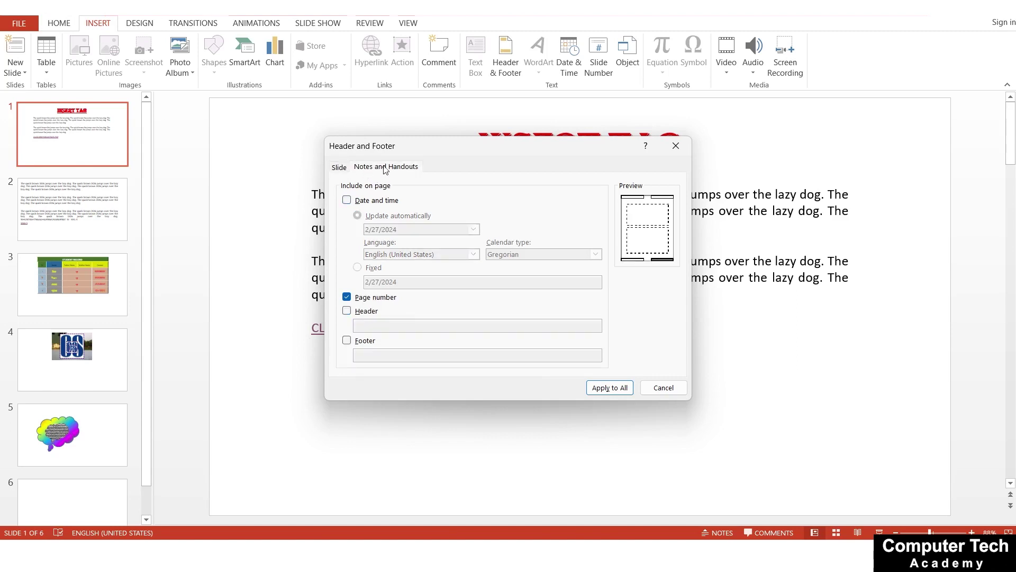
{"action": "left_click", "coordinate": [342, 168]}
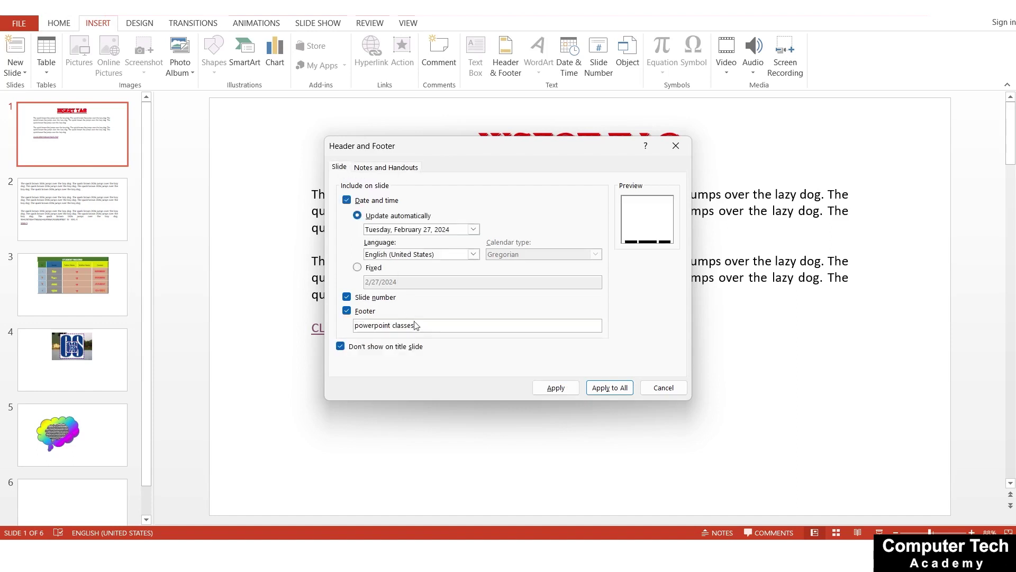
- Apply the date, slide number and footer settings to all slides and open the print preview
{"action": "left_click", "coordinate": [606, 390]}
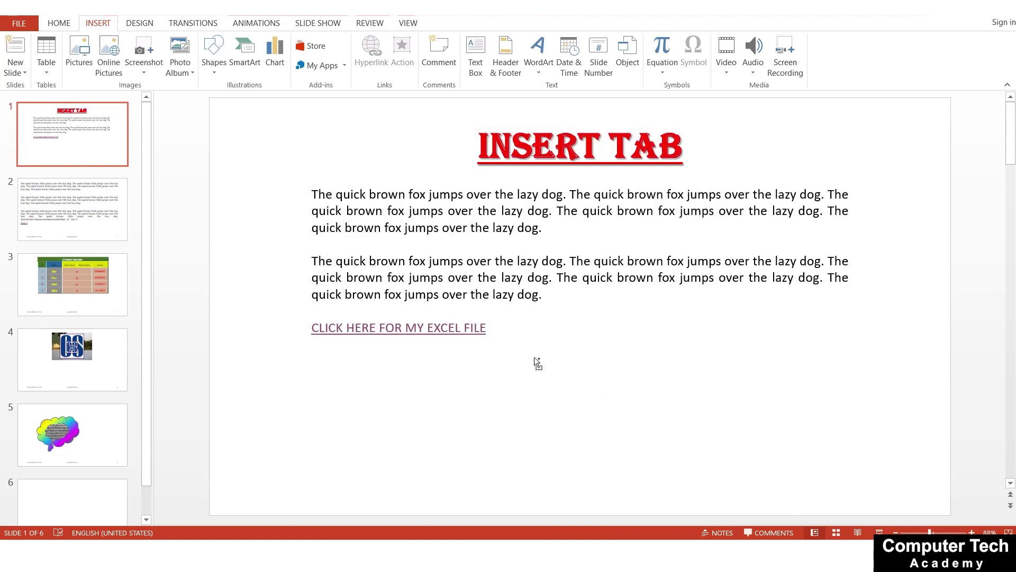
{"action": "key", "text": "ctrl+p"}
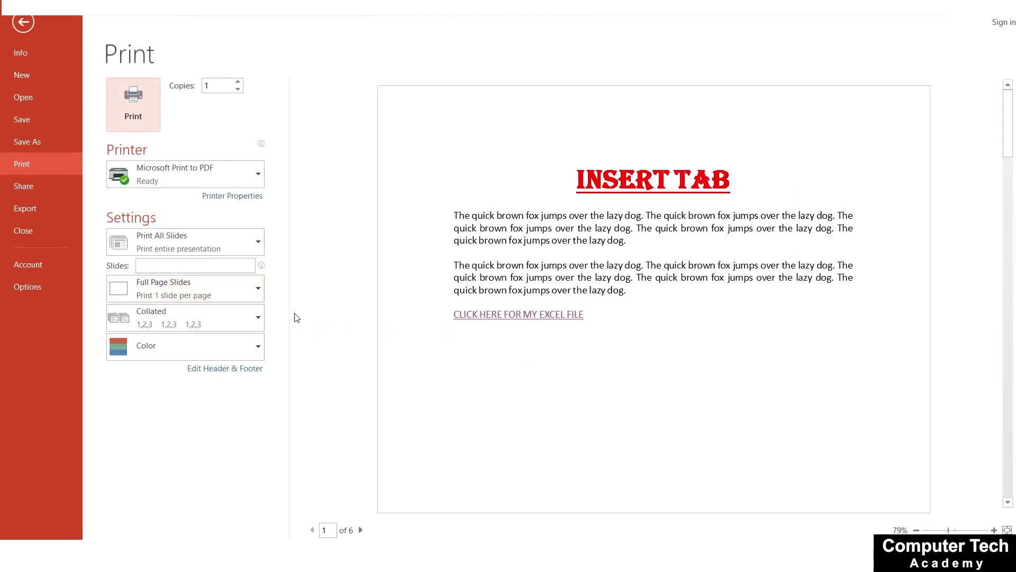
{"action": "scroll", "coordinate": [508, 349], "scroll_direction": "down", "scroll_amount": 1}
{"action": "scroll", "coordinate": [534, 379], "scroll_direction": "up", "scroll_amount": 1}
{"action": "scroll", "coordinate": [586, 382], "scroll_direction": "up", "scroll_amount": 2}
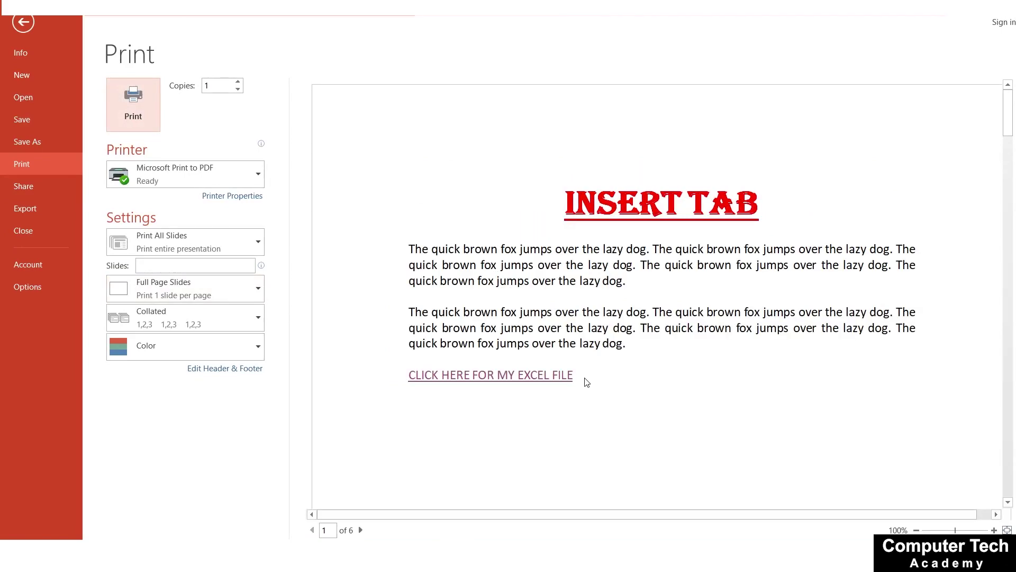
{"action": "scroll", "coordinate": [587, 382], "scroll_direction": "down", "scroll_amount": 2}
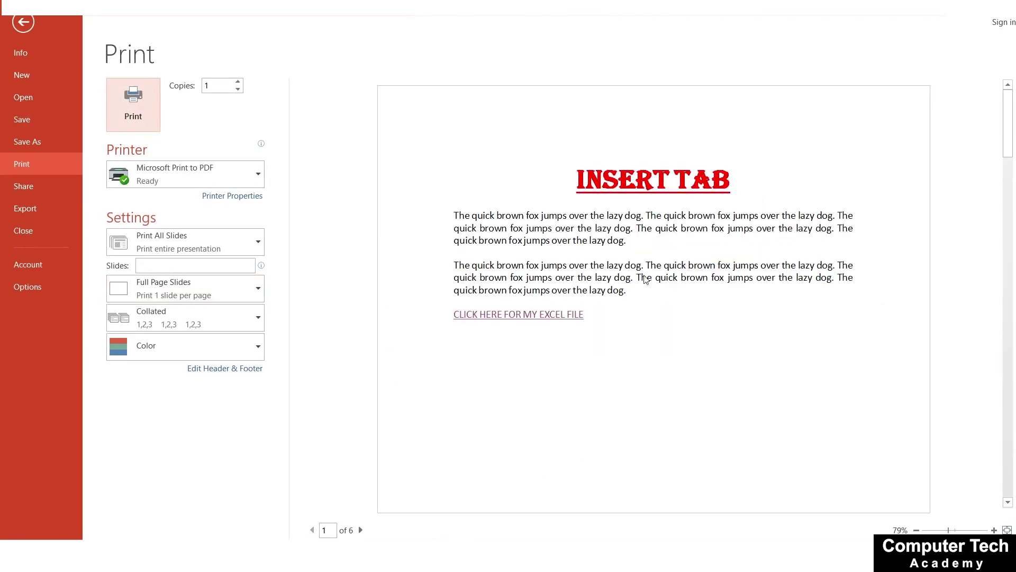
{"action": "scroll", "coordinate": [592, 397], "scroll_direction": "down", "scroll_amount": 1}
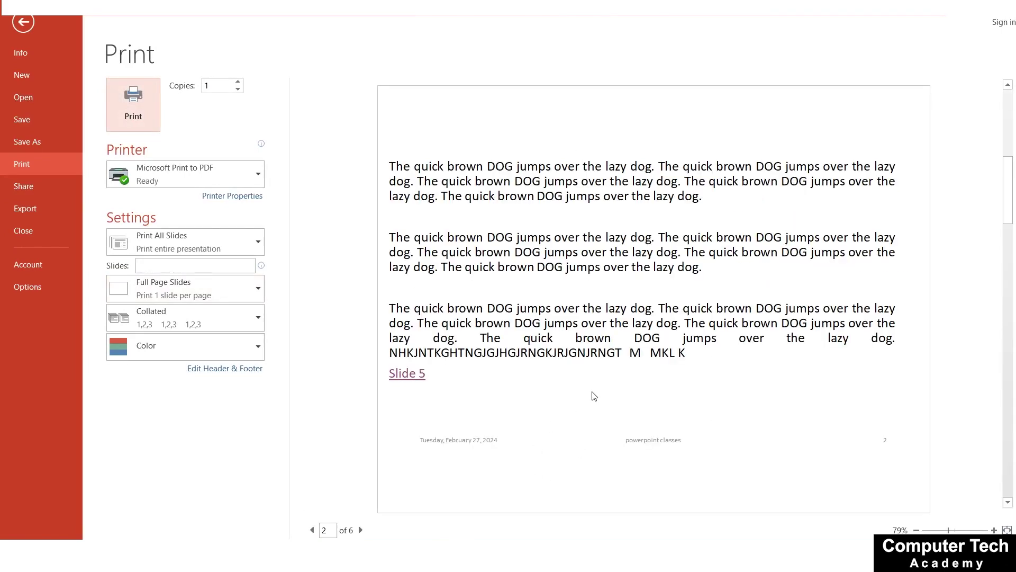
{"action": "scroll", "coordinate": [574, 486], "scroll_direction": "up", "scroll_amount": 2}
{"action": "scroll", "coordinate": [580, 456], "scroll_direction": "down", "scroll_amount": 2}
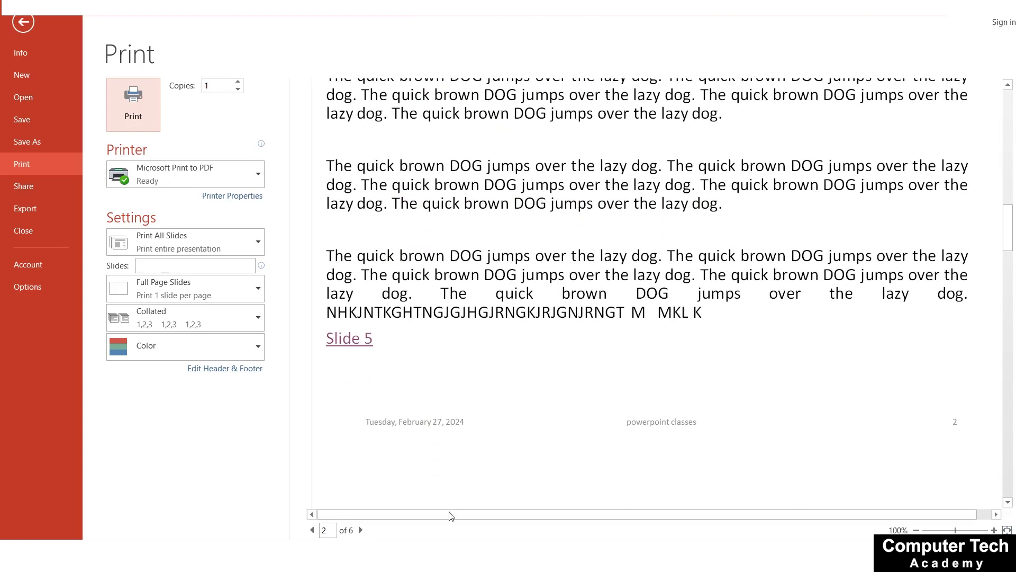
- Page through all six slides of the print preview
{"action": "left_click_drag", "start_coordinate": [446, 517], "coordinate": [523, 526]}
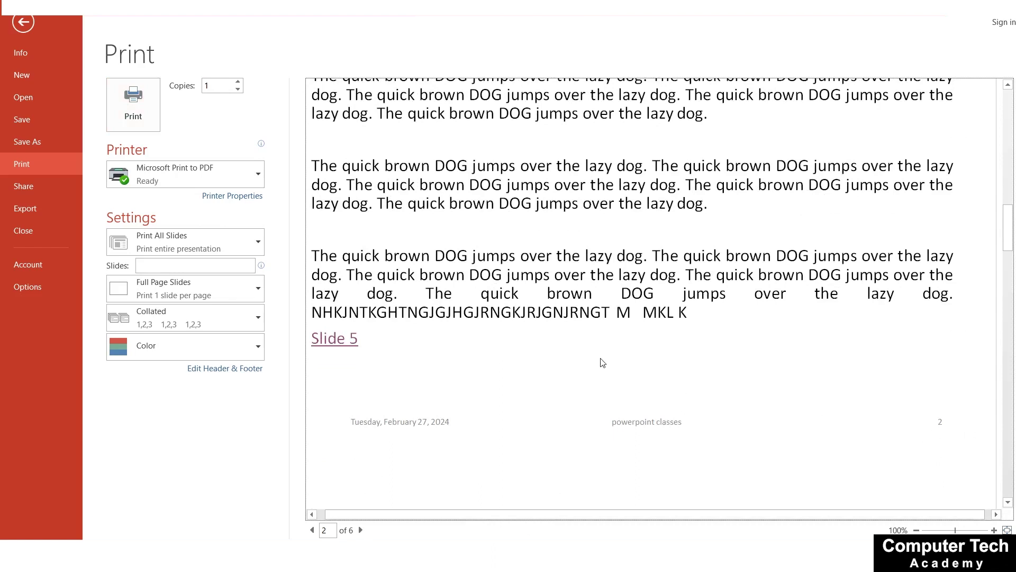
{"action": "scroll", "coordinate": [603, 363], "scroll_direction": "down", "scroll_amount": 1}
{"action": "scroll", "coordinate": [476, 430], "scroll_direction": "down", "scroll_amount": 2}
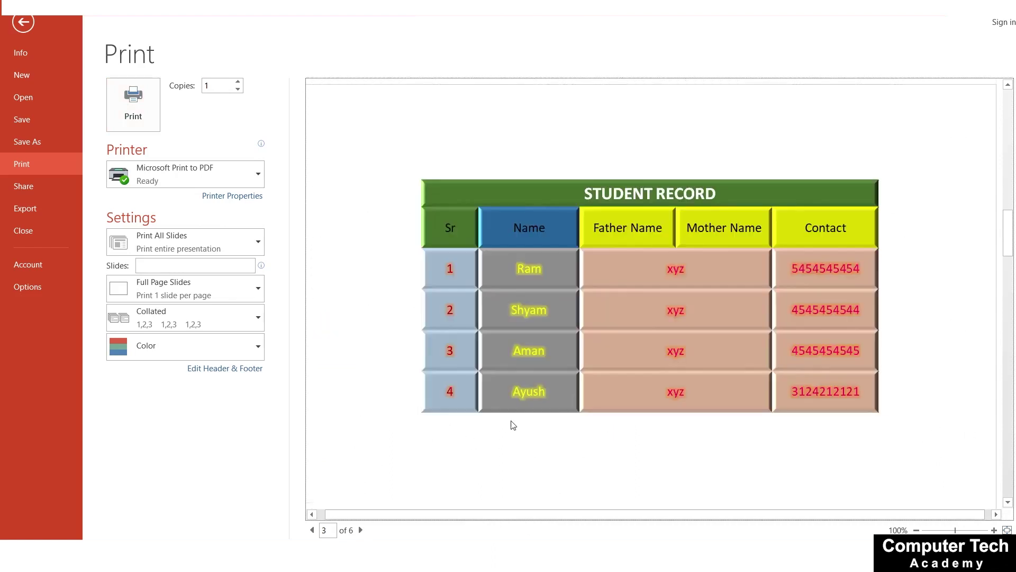
{"action": "scroll", "coordinate": [569, 449], "scroll_direction": "down", "scroll_amount": 1}
{"action": "scroll", "coordinate": [570, 447], "scroll_direction": "down", "scroll_amount": 1}
{"action": "scroll", "coordinate": [567, 453], "scroll_direction": "down", "scroll_amount": 1}
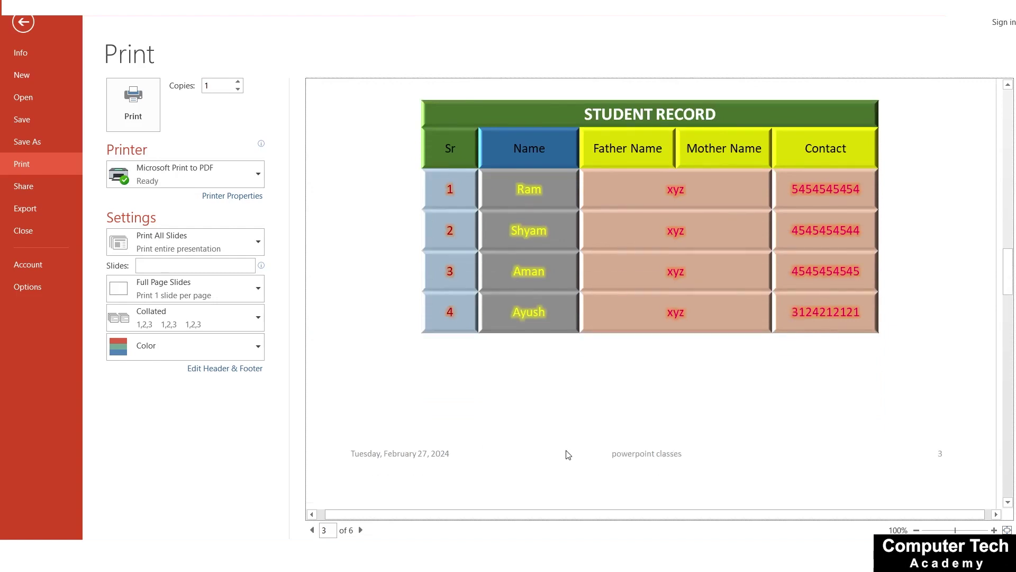
{"action": "scroll", "coordinate": [677, 428], "scroll_direction": "down", "scroll_amount": 1, "text": "ctrl"}
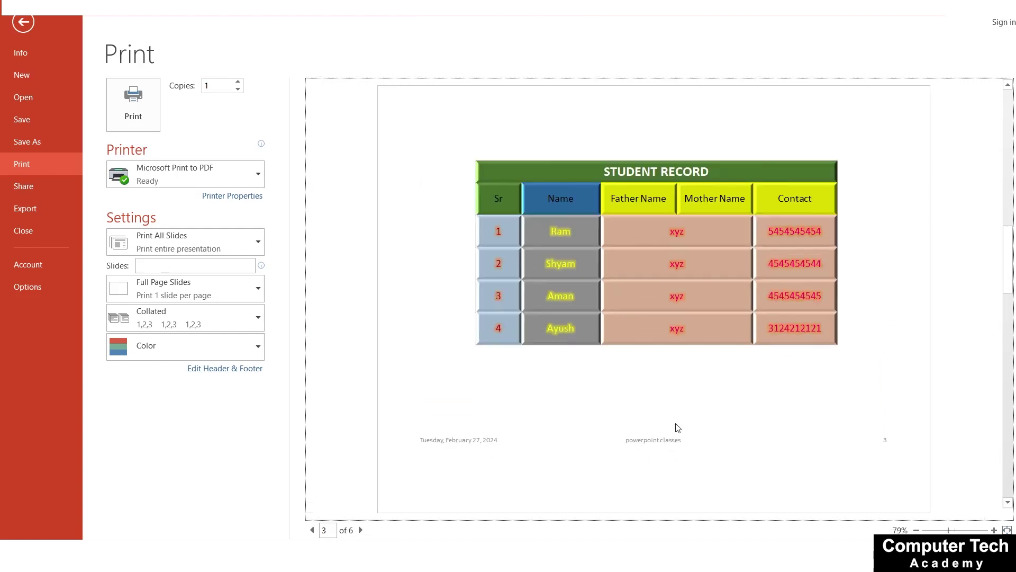
{"action": "scroll", "coordinate": [634, 468], "scroll_direction": "down", "scroll_amount": 1}
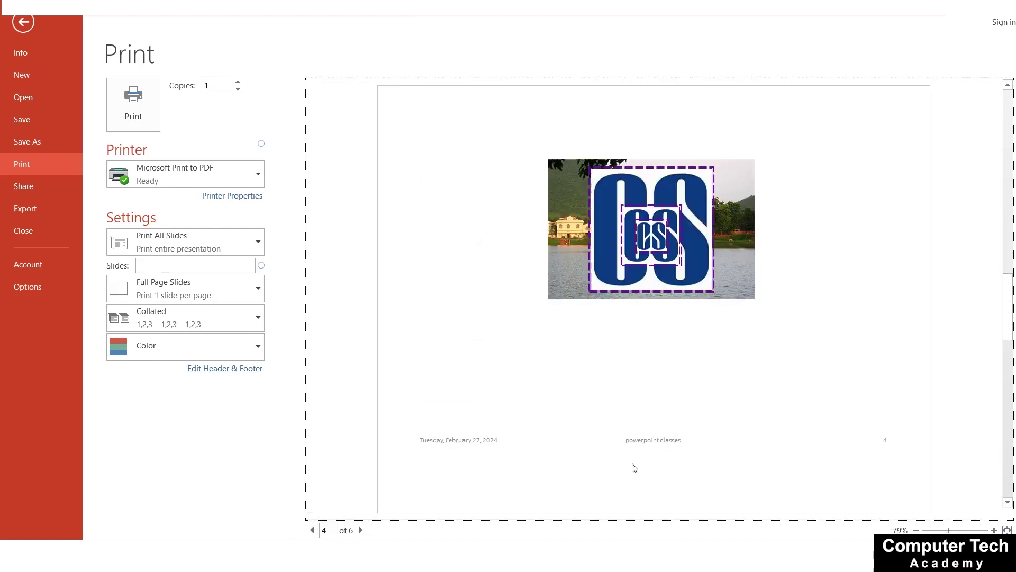
{"action": "scroll", "coordinate": [752, 450], "scroll_direction": "down", "scroll_amount": 1}
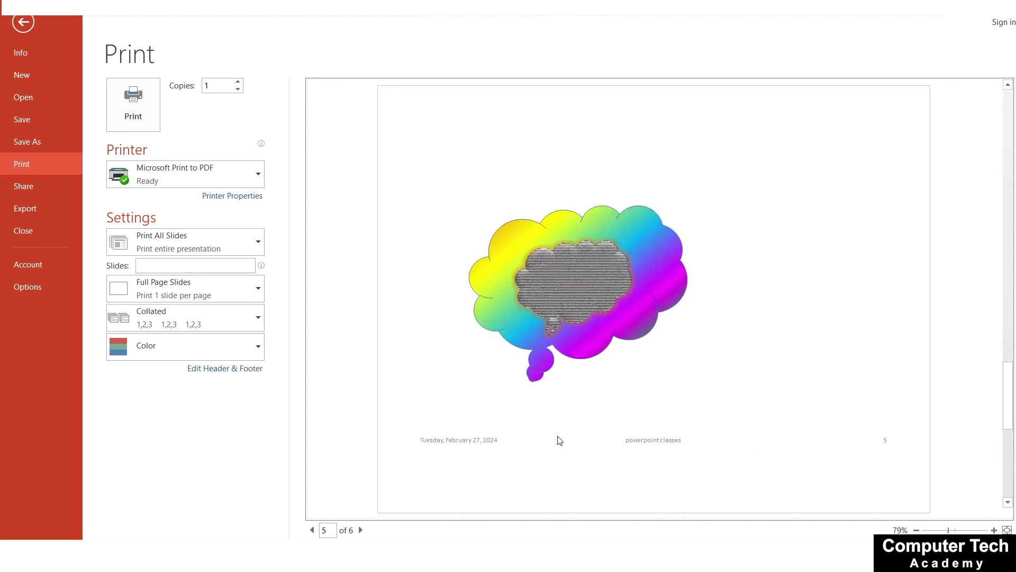
{"action": "scroll", "coordinate": [813, 441], "scroll_direction": "down", "scroll_amount": 1}
{"action": "scroll", "coordinate": [764, 444], "scroll_direction": "up", "scroll_amount": 1}
{"action": "scroll", "coordinate": [763, 445], "scroll_direction": "up", "scroll_amount": 1}
{"action": "scroll", "coordinate": [755, 444], "scroll_direction": "up", "scroll_amount": 3}
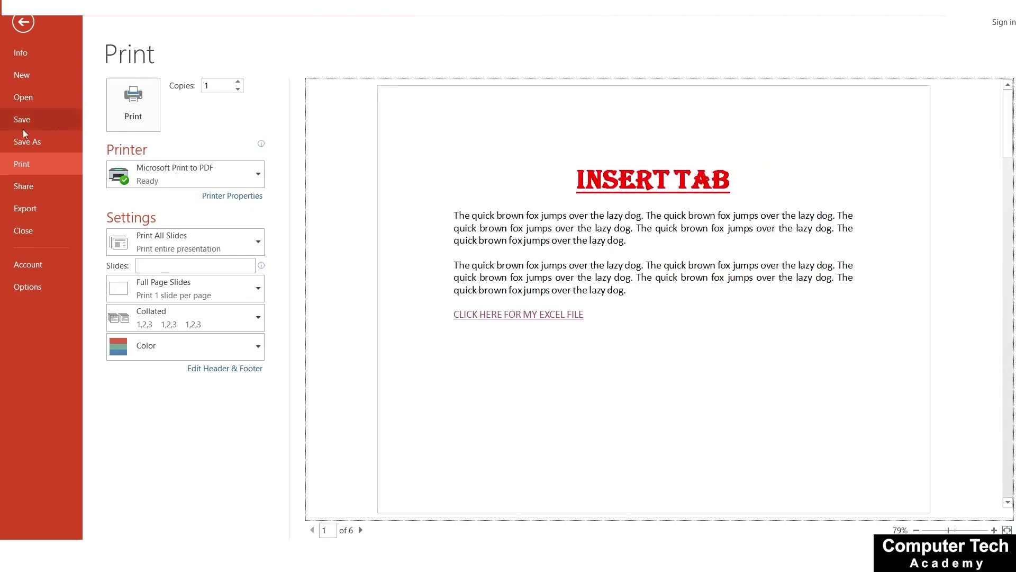
- Return to editing slide 1 and look over the WordArt and drawing format options
{"action": "left_click", "coordinate": [24, 23]}
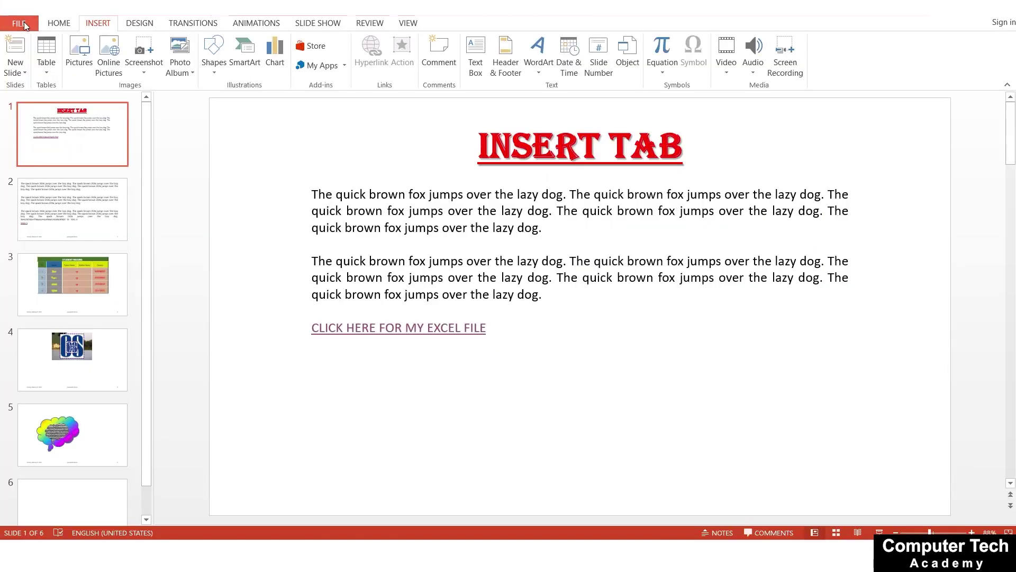
{"action": "left_click", "coordinate": [534, 324]}
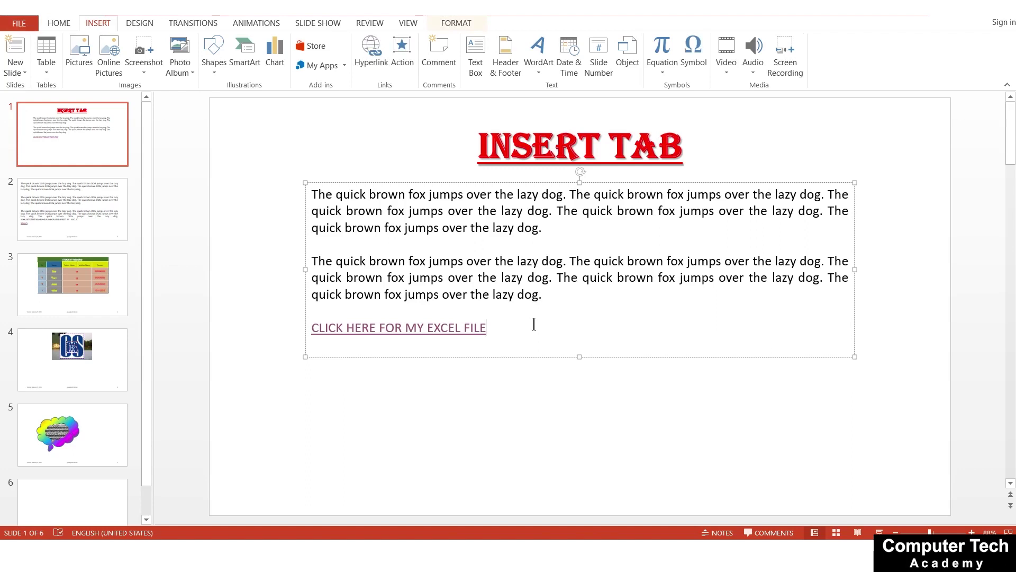
{"action": "left_click", "coordinate": [508, 415]}
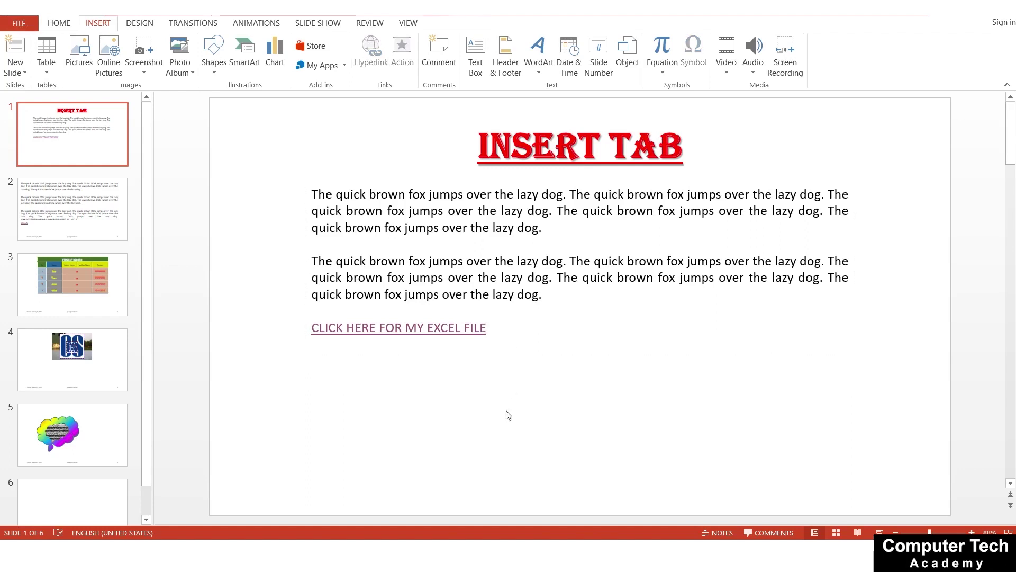
{"action": "left_click", "coordinate": [537, 69]}
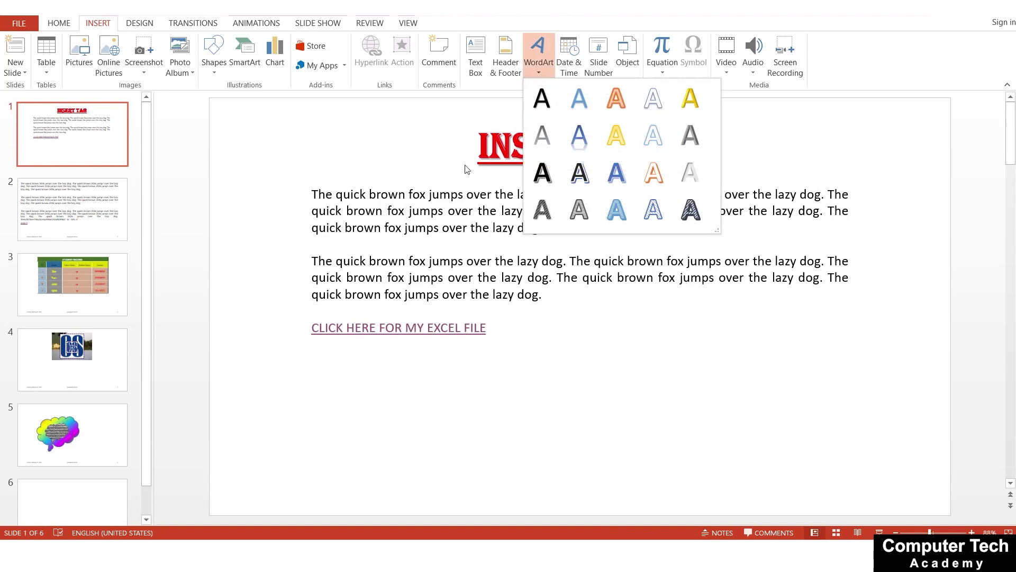
{"action": "left_click", "coordinate": [421, 188]}
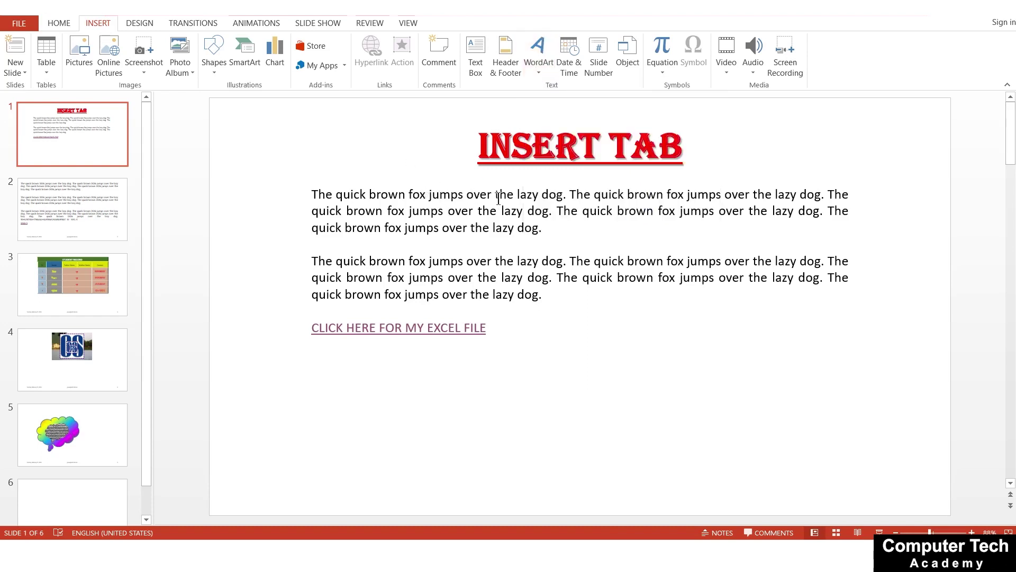
{"action": "left_click", "coordinate": [67, 24]}
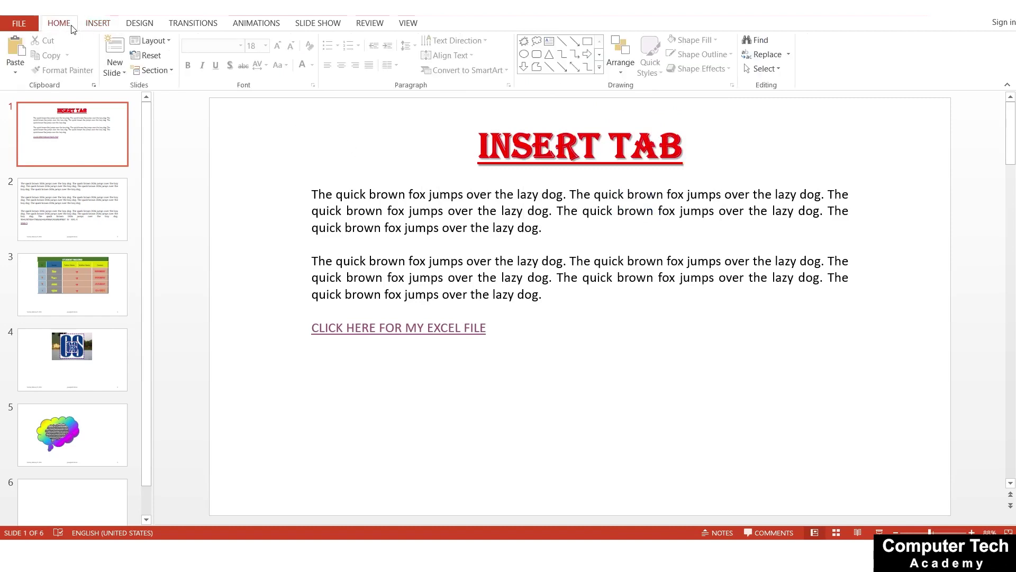
{"action": "left_click", "coordinate": [433, 213]}
{"action": "left_click", "coordinate": [455, 24]}
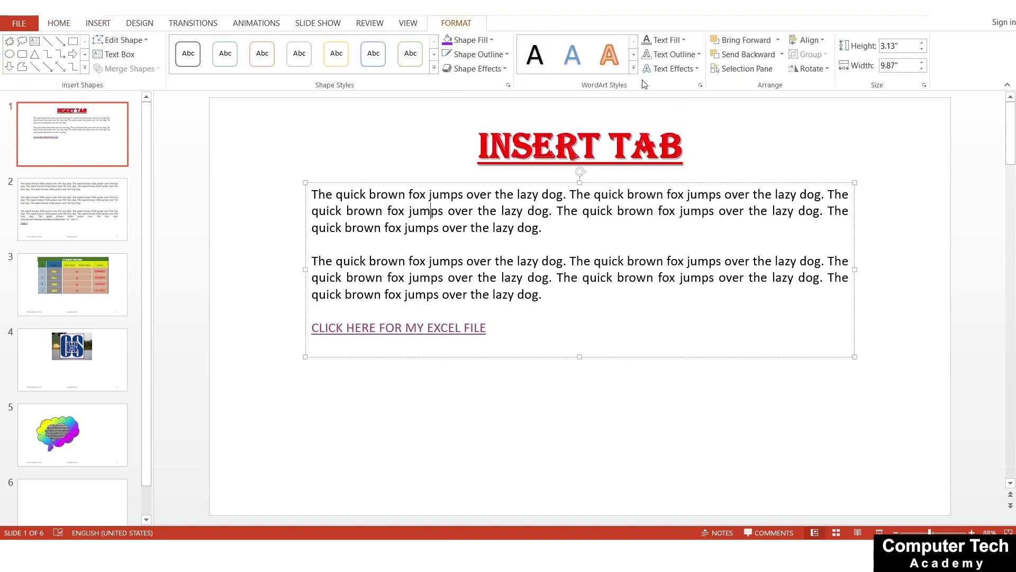
{"action": "left_click", "coordinate": [538, 384]}
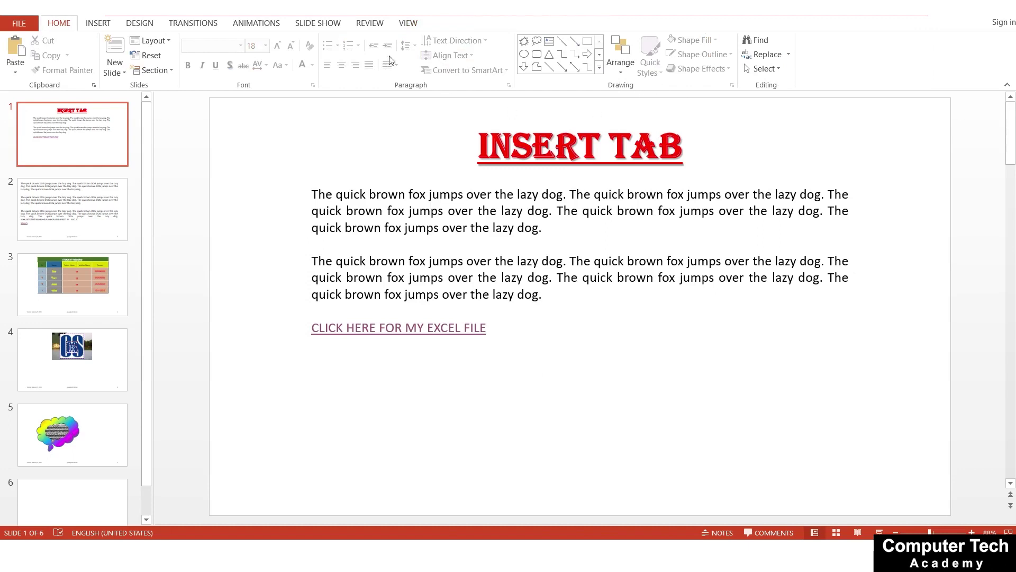
{"action": "left_click", "coordinate": [96, 28]}
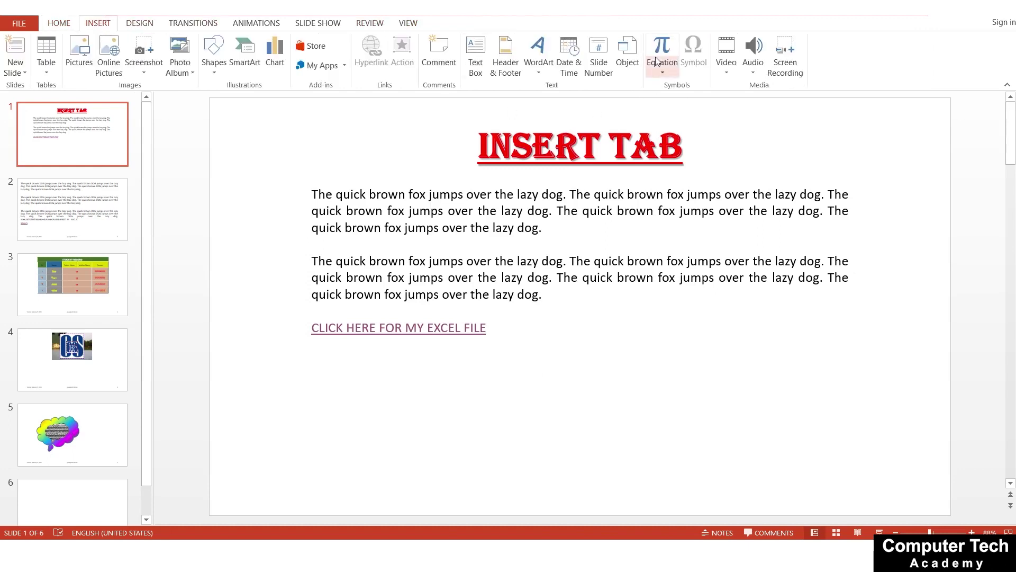
- Insert an orange-outline WordArt and move it below the Excel file link
{"action": "left_click", "coordinate": [538, 53]}
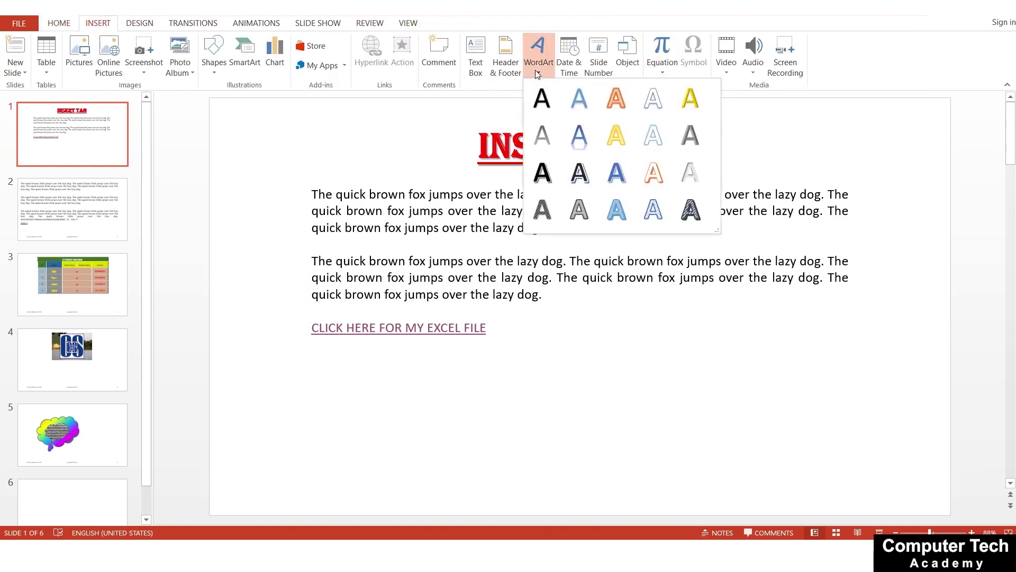
{"action": "left_click", "coordinate": [652, 176]}
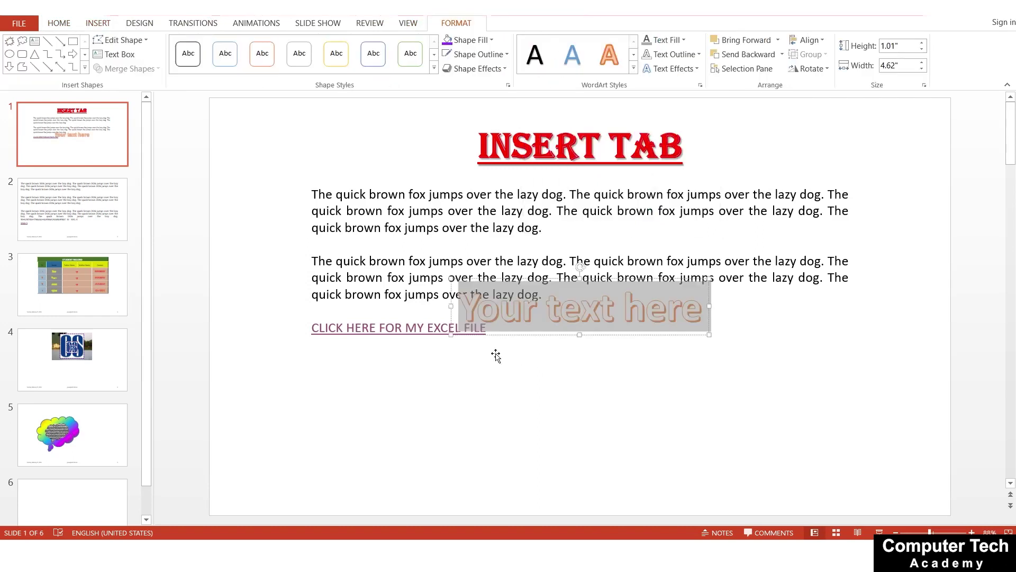
{"action": "left_click_drag", "start_coordinate": [519, 336], "coordinate": [499, 402]}
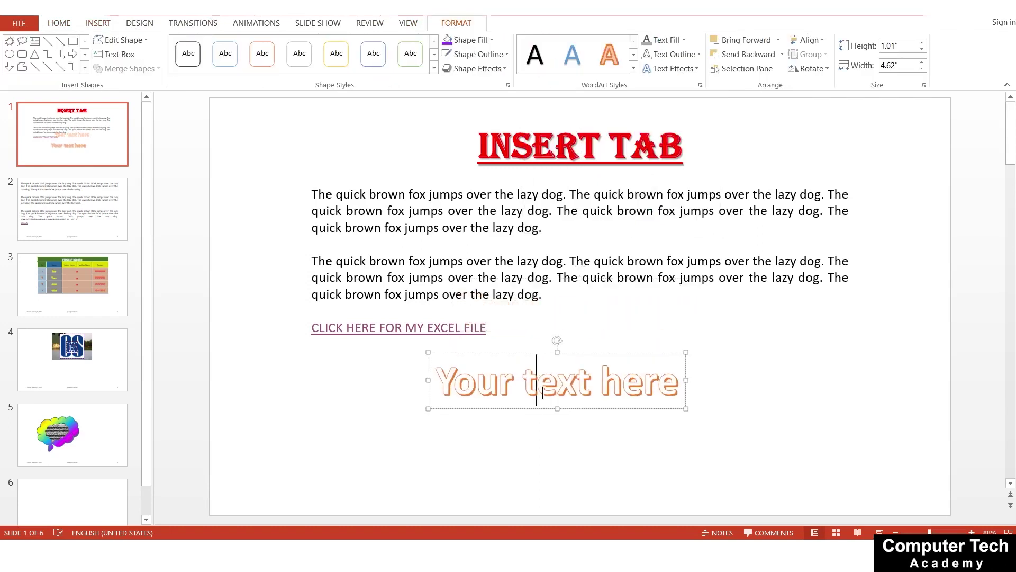
- Replace the WordArt placeholder text with 'MICROSOFT POWERPOINT'
{"action": "double_click", "coordinate": [593, 394]}
{"action": "left_click", "coordinate": [672, 388]}
{"action": "left_click_drag", "start_coordinate": [673, 388], "coordinate": [486, 344]}
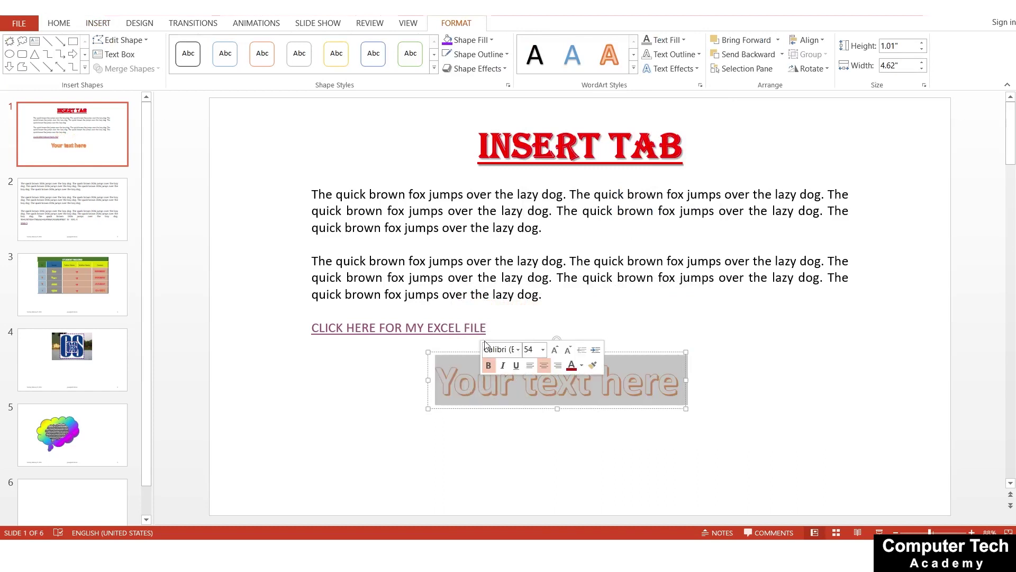
{"action": "type", "text": "POW"}
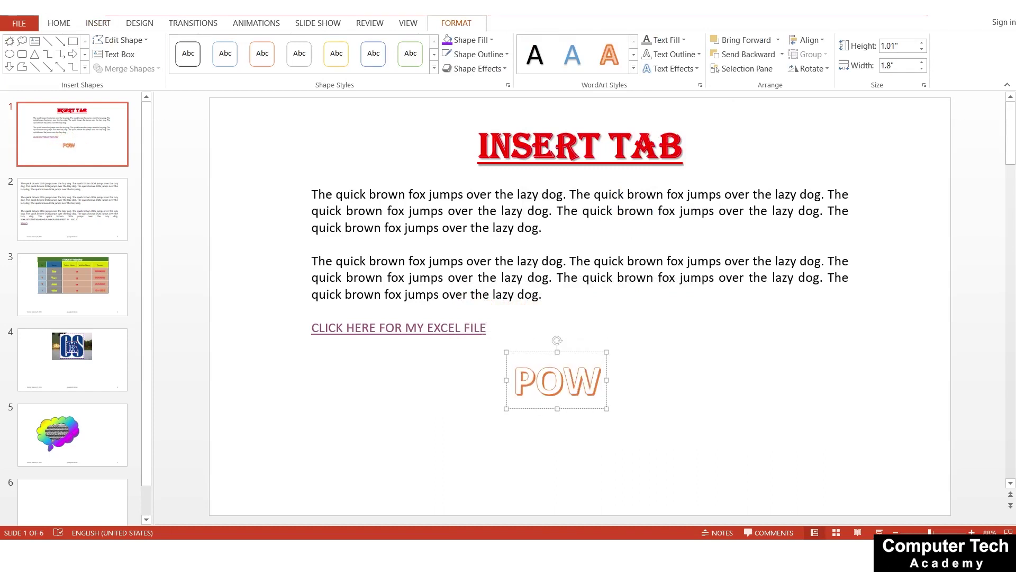
{"action": "type", "text": "ERPOI"}
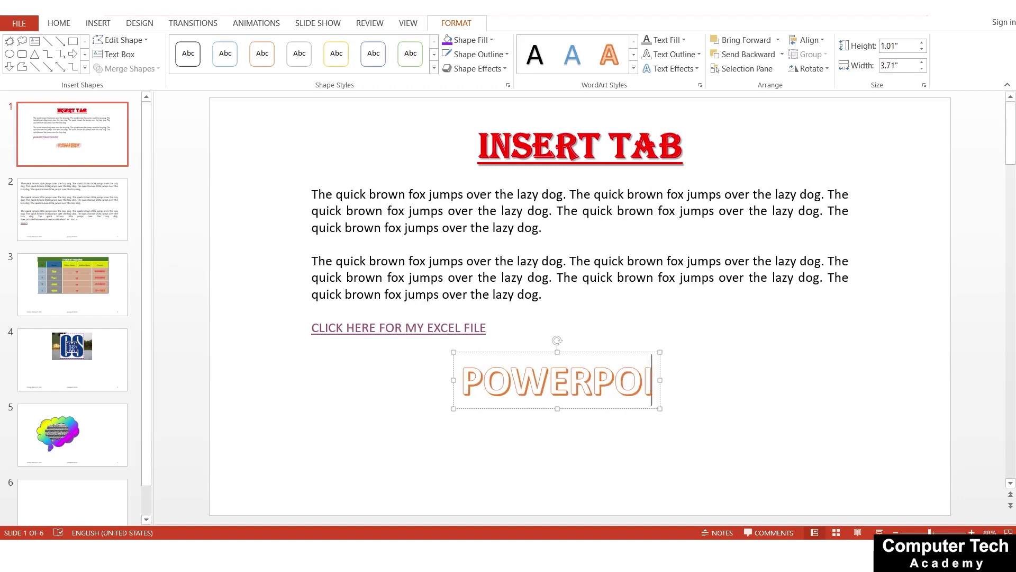
{"action": "type", "text": "NT"}
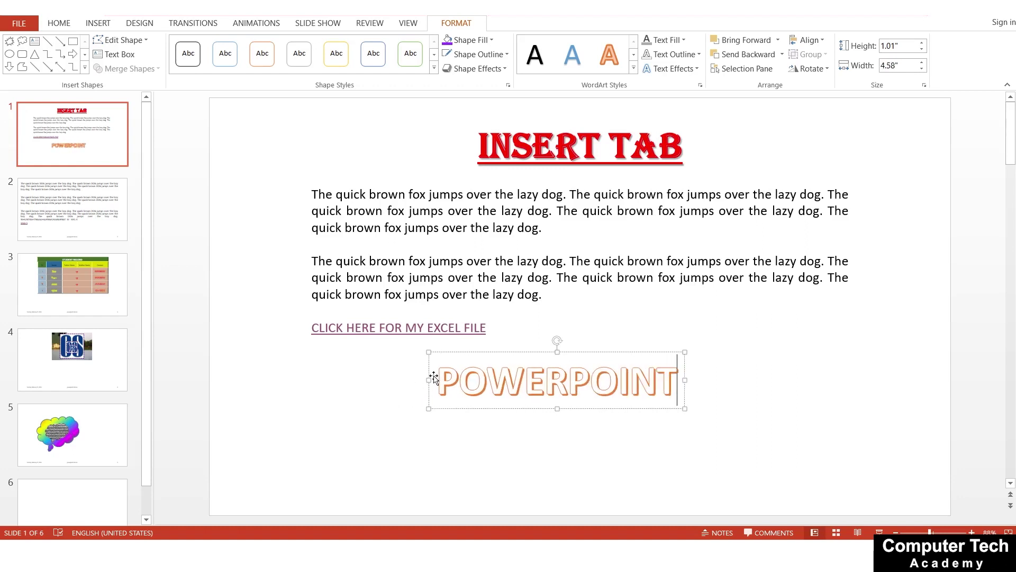
{"action": "left_click", "coordinate": [440, 381]}
{"action": "type", "text": "MI"}
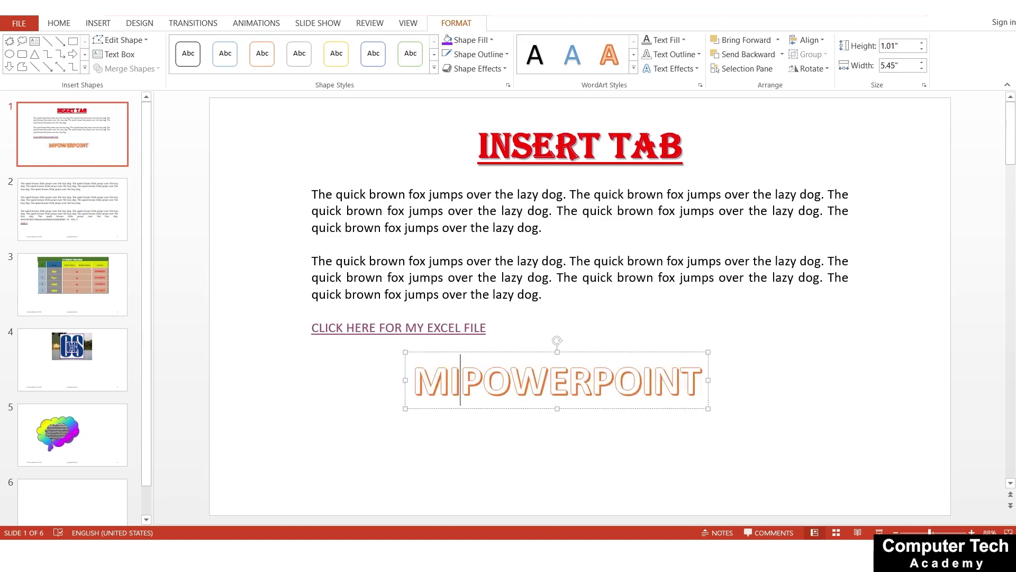
{"action": "type", "text": "CROSOF"}
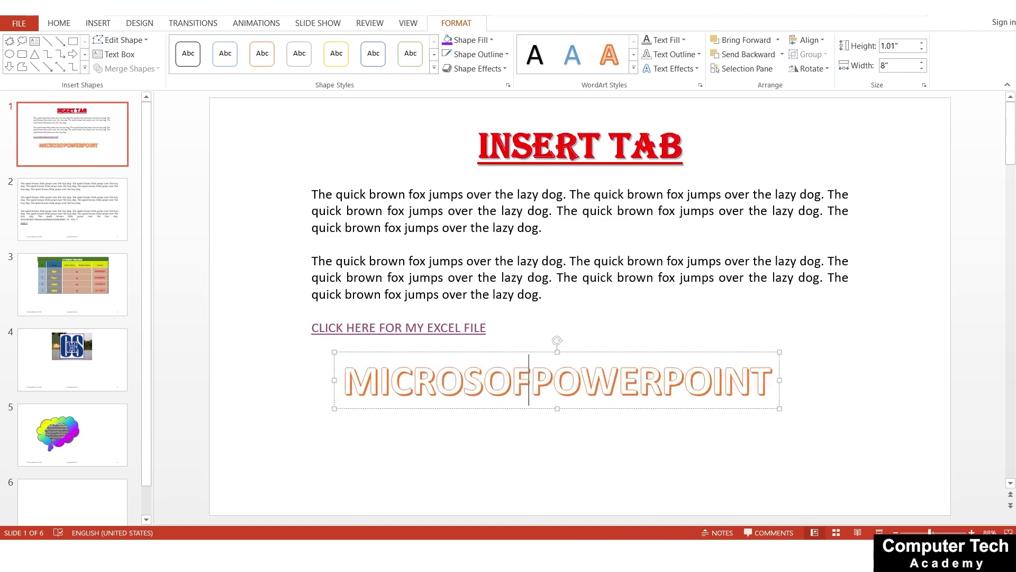
{"action": "type", "text": "T"}
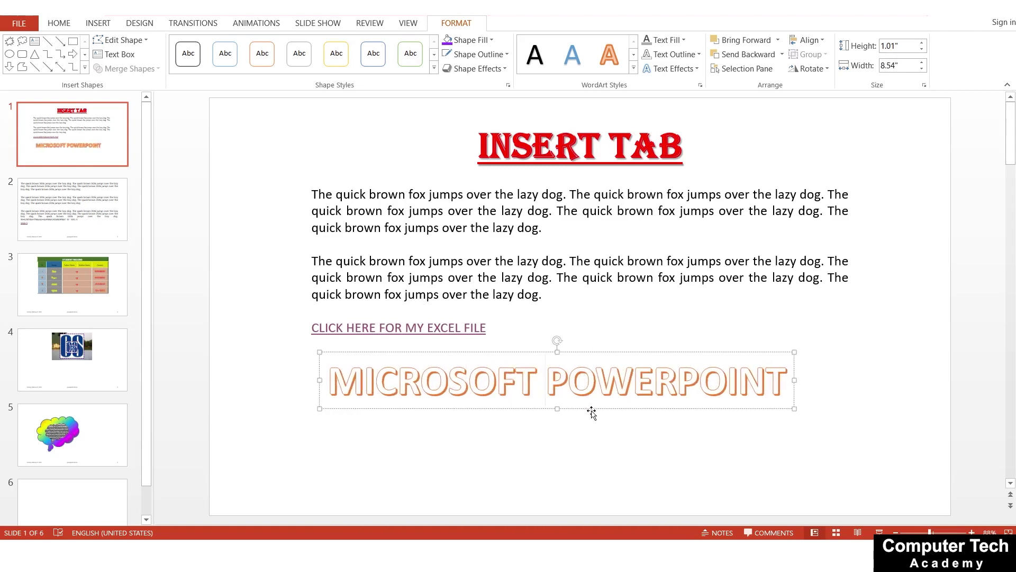
{"action": "left_click", "coordinate": [591, 411]}
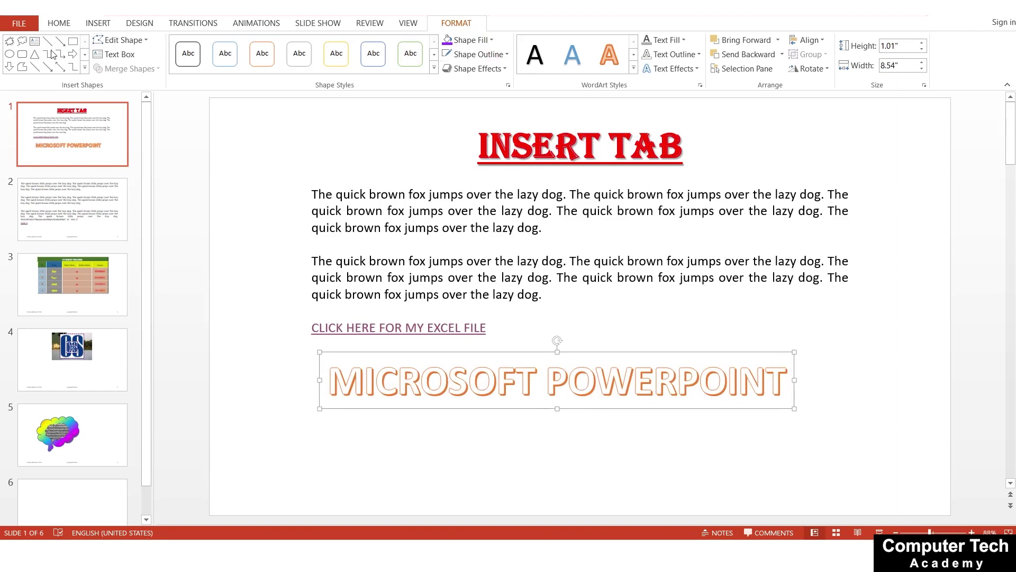
- Give the banner the green shape style, a blue WordArt style and red lettering
{"action": "left_click", "coordinate": [434, 68]}
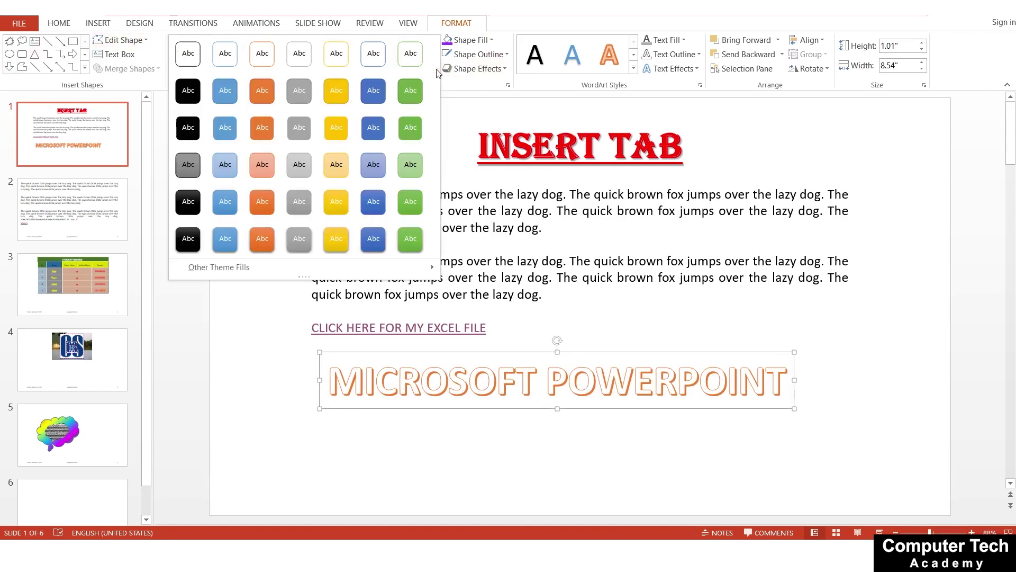
{"action": "left_click", "coordinate": [402, 164]}
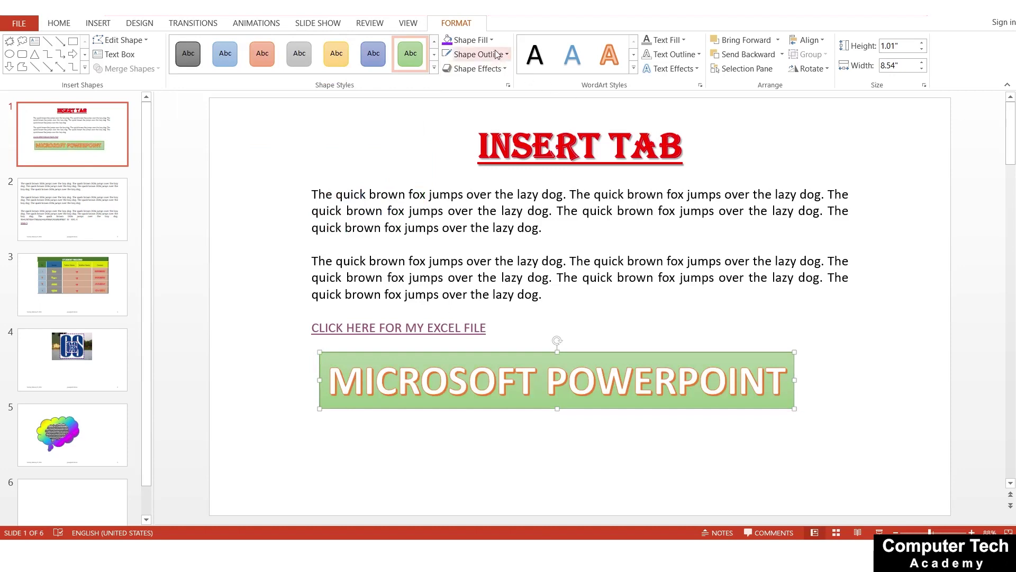
{"action": "left_click", "coordinate": [634, 68]}
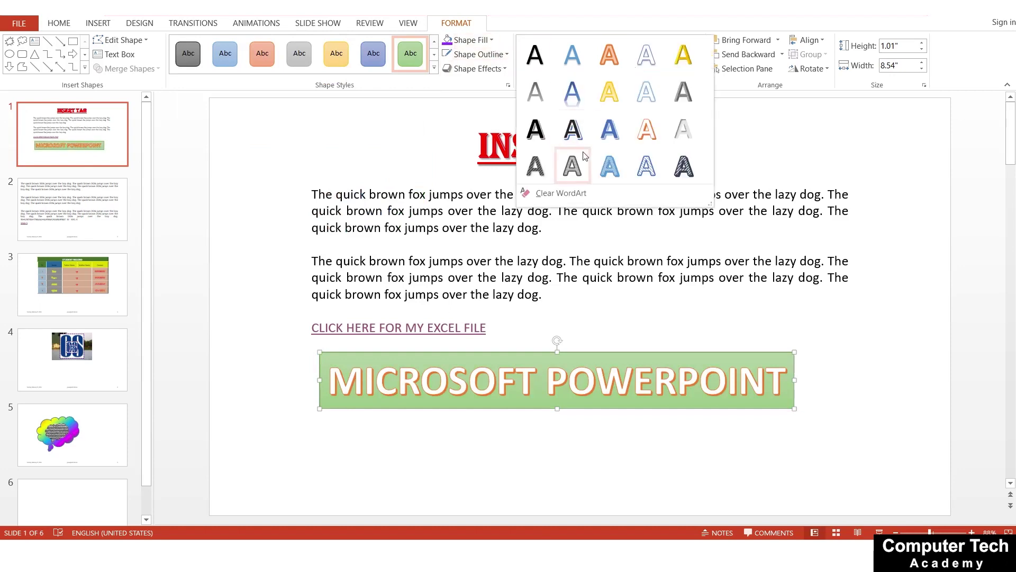
{"action": "left_click", "coordinate": [612, 133]}
{"action": "left_click", "coordinate": [682, 41]}
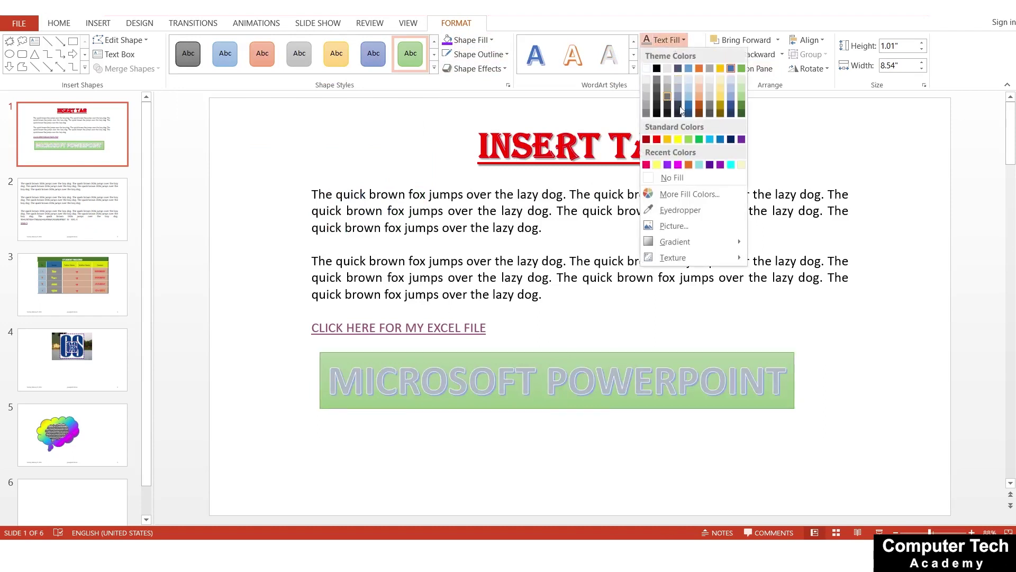
{"action": "left_click", "coordinate": [657, 139]}
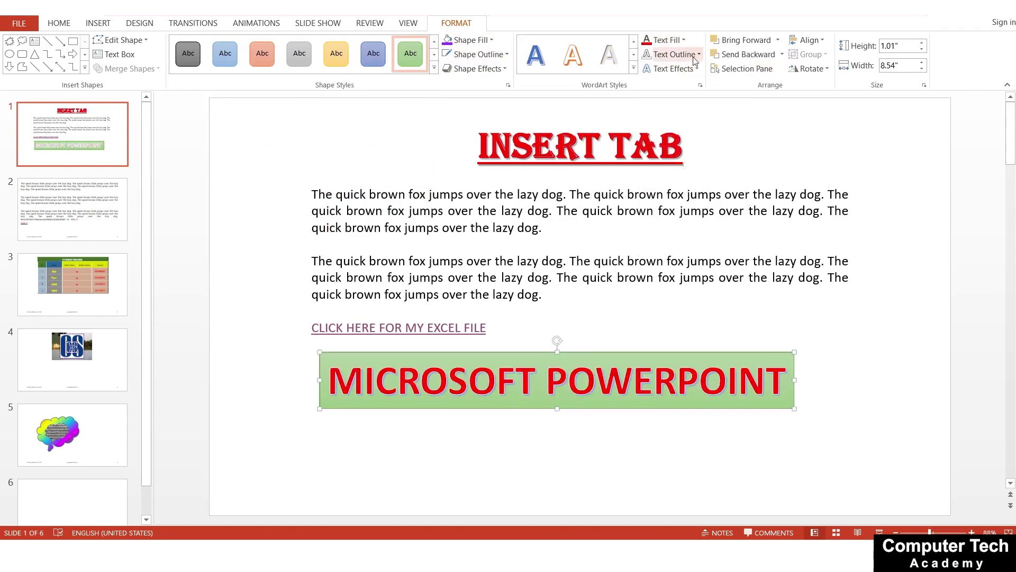
{"action": "left_click", "coordinate": [673, 54]}
{"action": "left_click", "coordinate": [810, 230]}
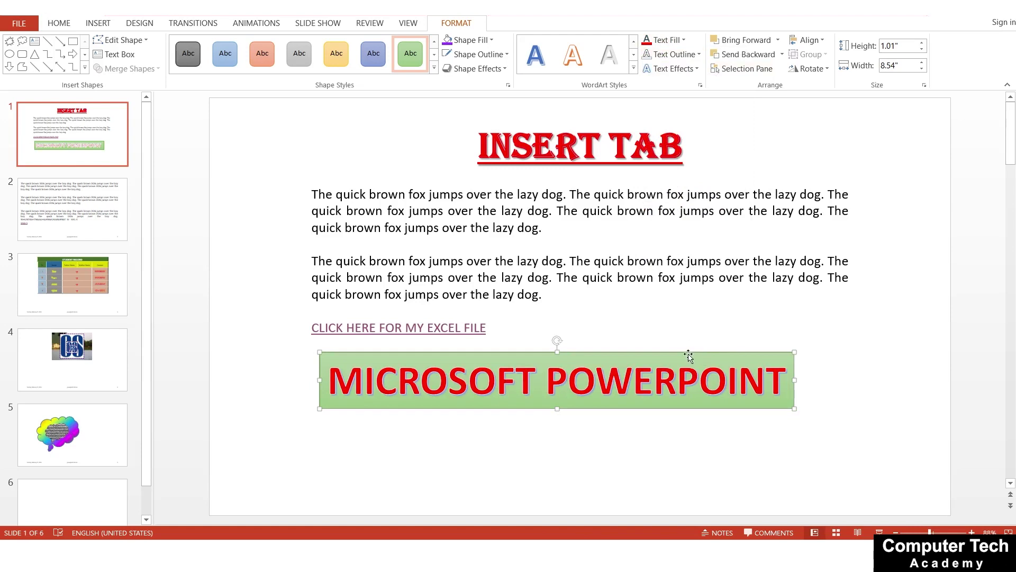
- Move the MICROSOFT POWERPOINT banner lower on slide 1
{"action": "left_click", "coordinate": [313, 311]}
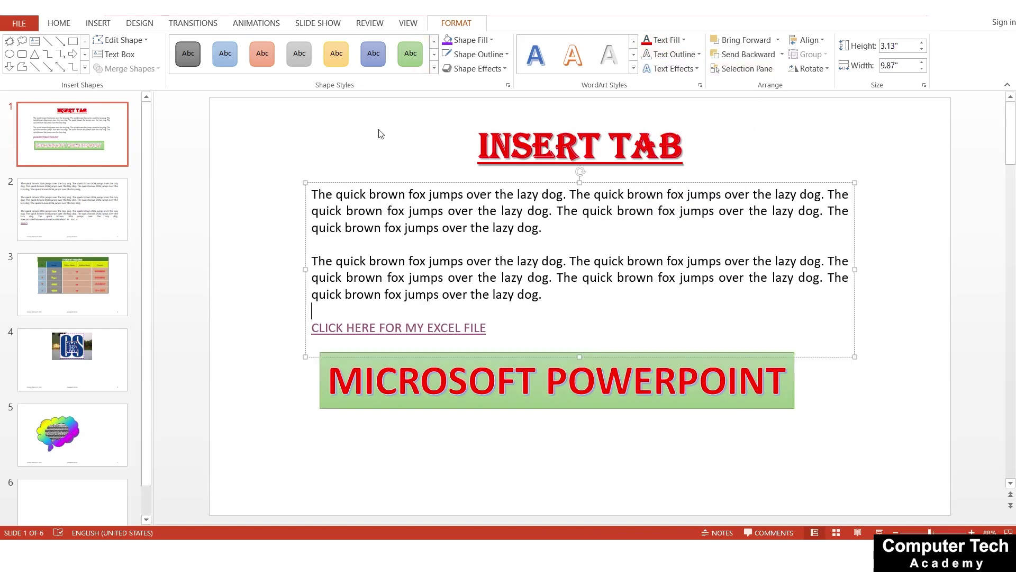
{"action": "left_click", "coordinate": [95, 24]}
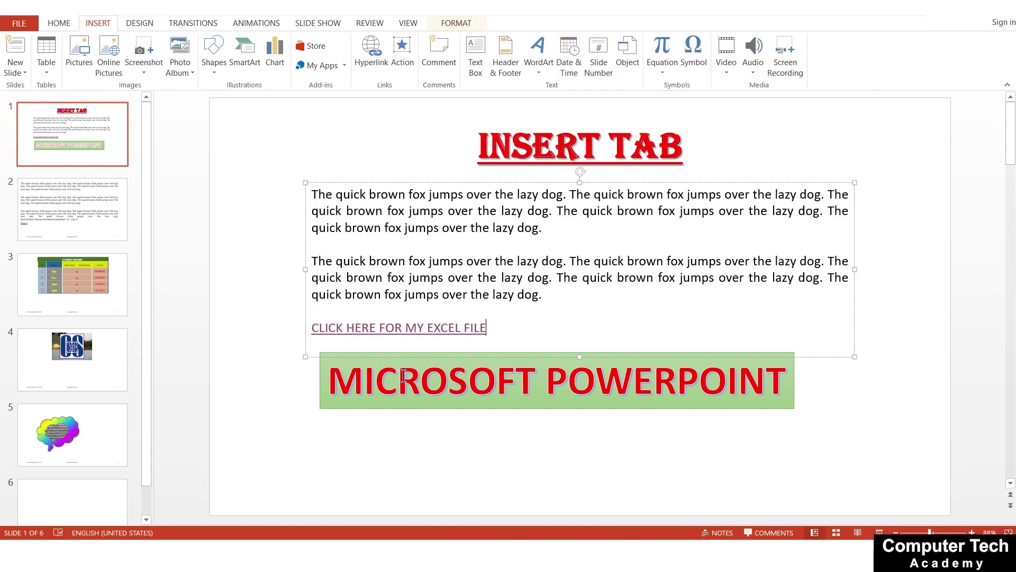
{"action": "left_click_drag", "start_coordinate": [533, 405], "coordinate": [533, 498]}
{"action": "left_click", "coordinate": [514, 324]}
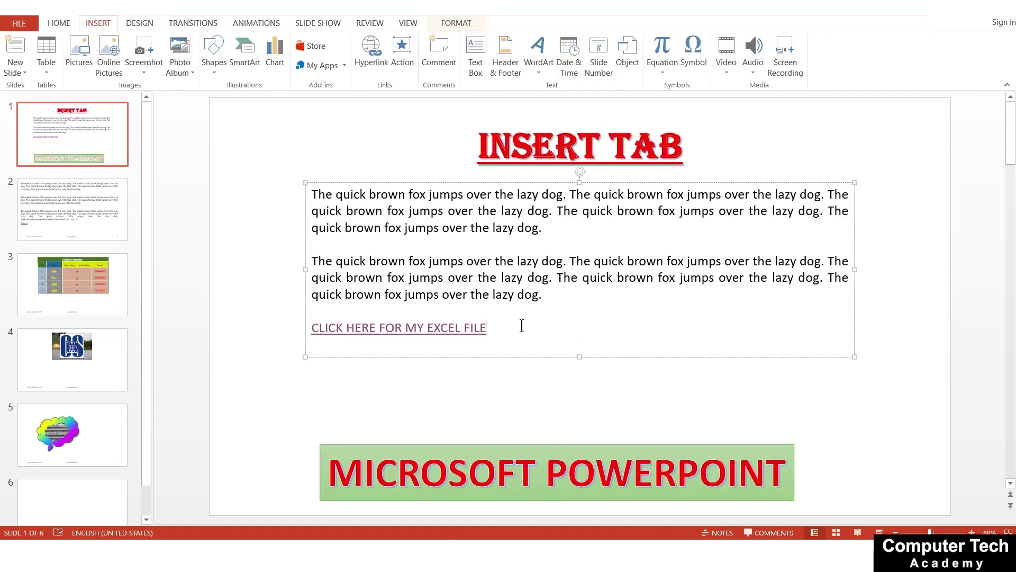
- Add a blank line above the first paragraph and set the date-and-time language to English (India)
{"action": "left_click", "coordinate": [313, 193]}
{"action": "key", "text": "Return"}
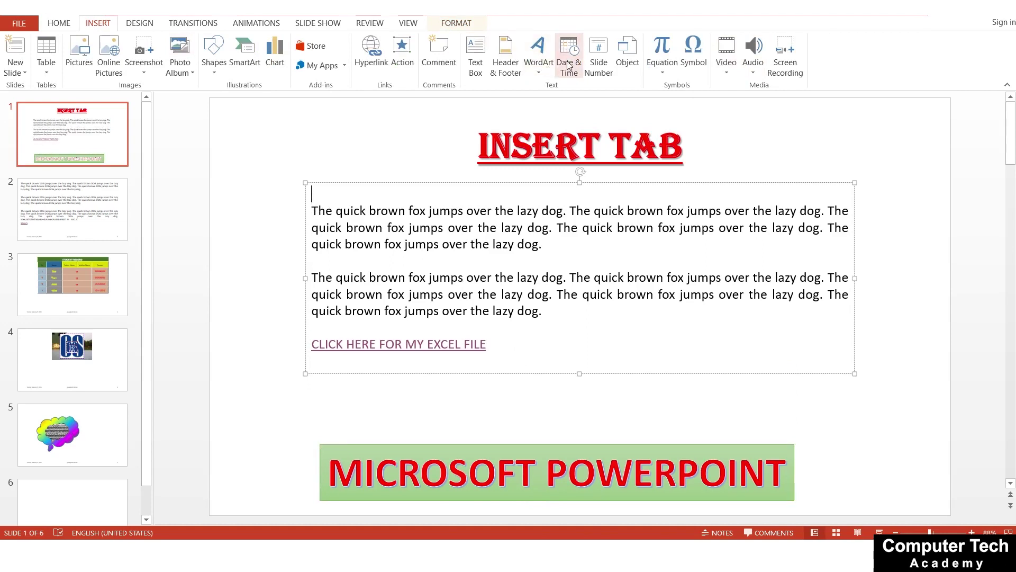
{"action": "left_click", "coordinate": [568, 65]}
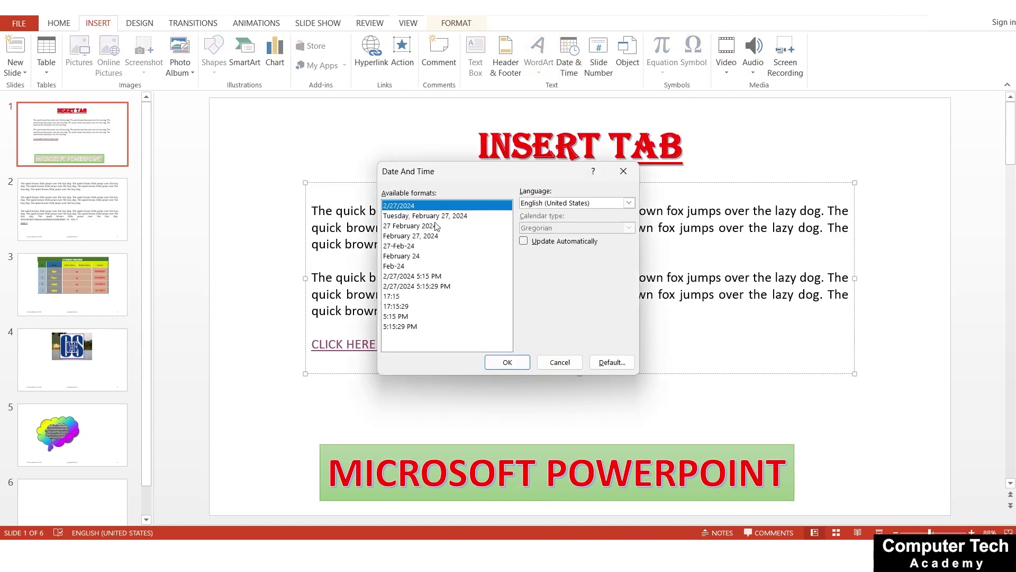
{"action": "left_click_drag", "start_coordinate": [428, 215], "coordinate": [415, 266]}
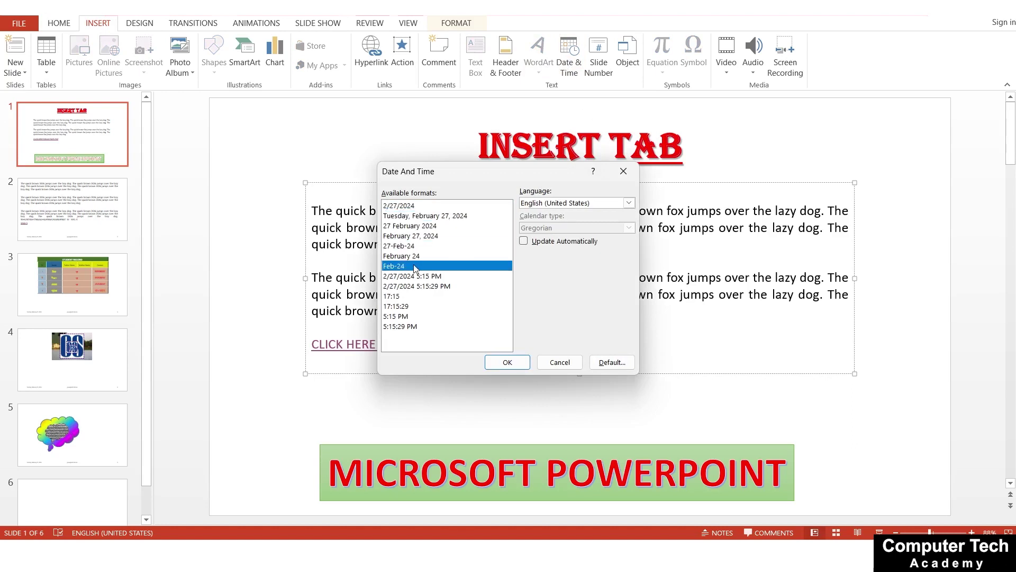
{"action": "left_click_drag", "start_coordinate": [406, 329], "coordinate": [405, 316]}
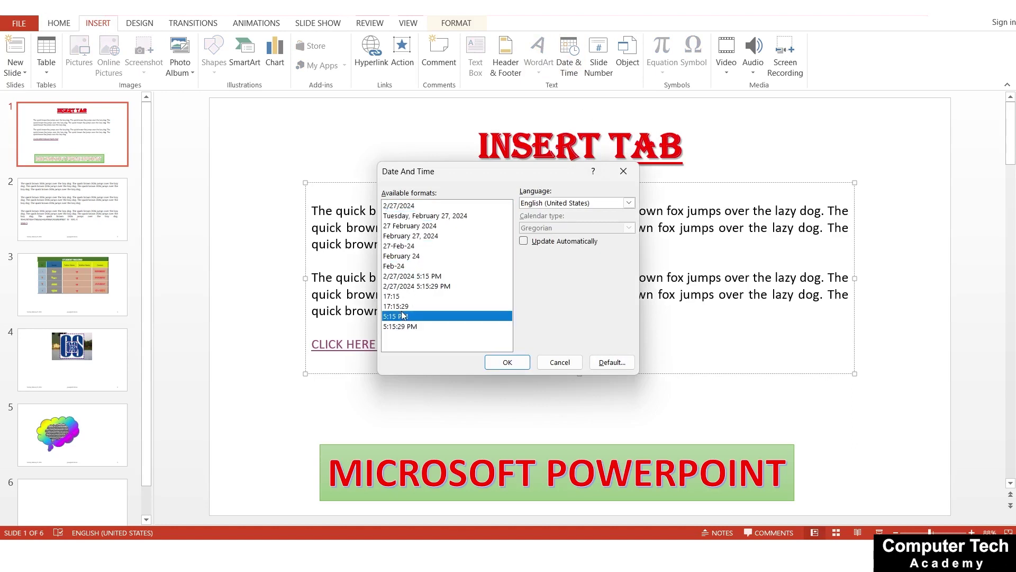
{"action": "left_click", "coordinate": [416, 217]}
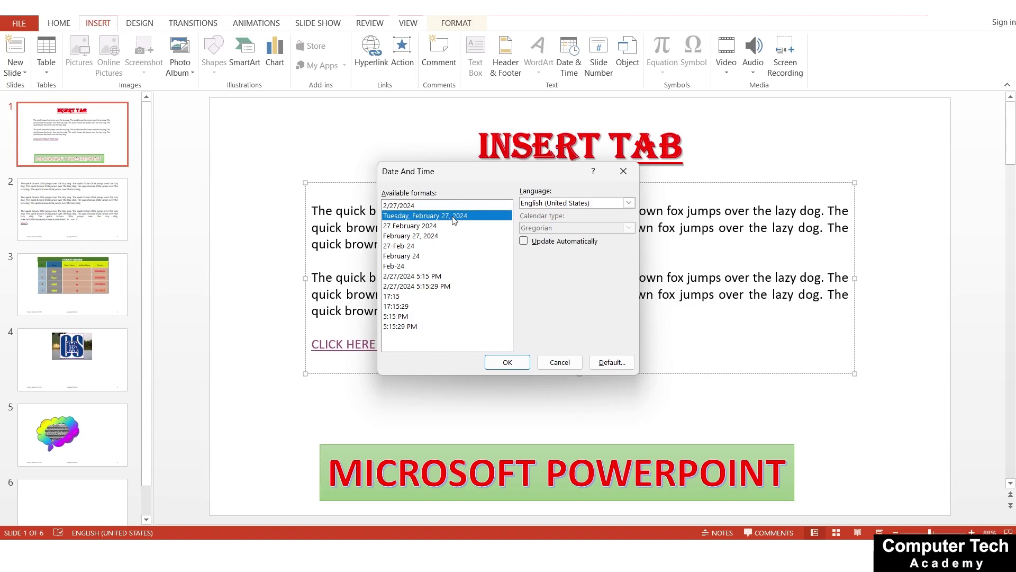
{"action": "left_click", "coordinate": [602, 205]}
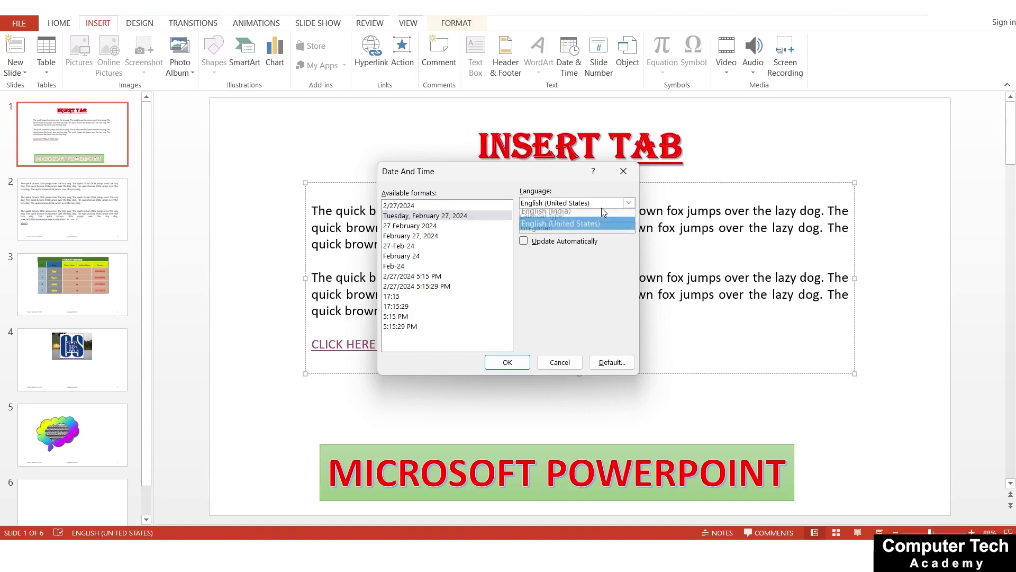
{"action": "left_click", "coordinate": [569, 308]}
{"action": "left_click", "coordinate": [571, 204]}
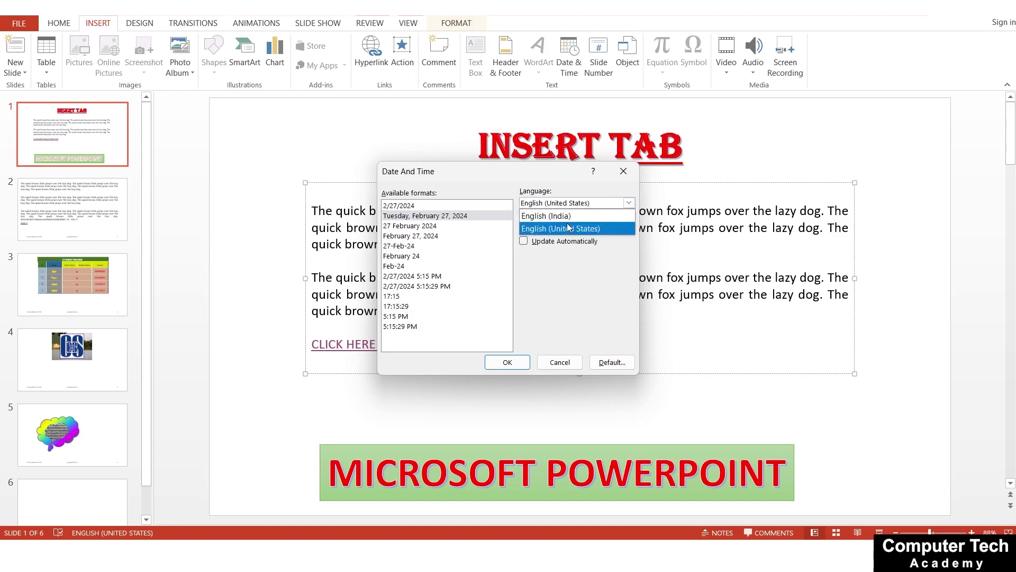
{"action": "left_click", "coordinate": [566, 217]}
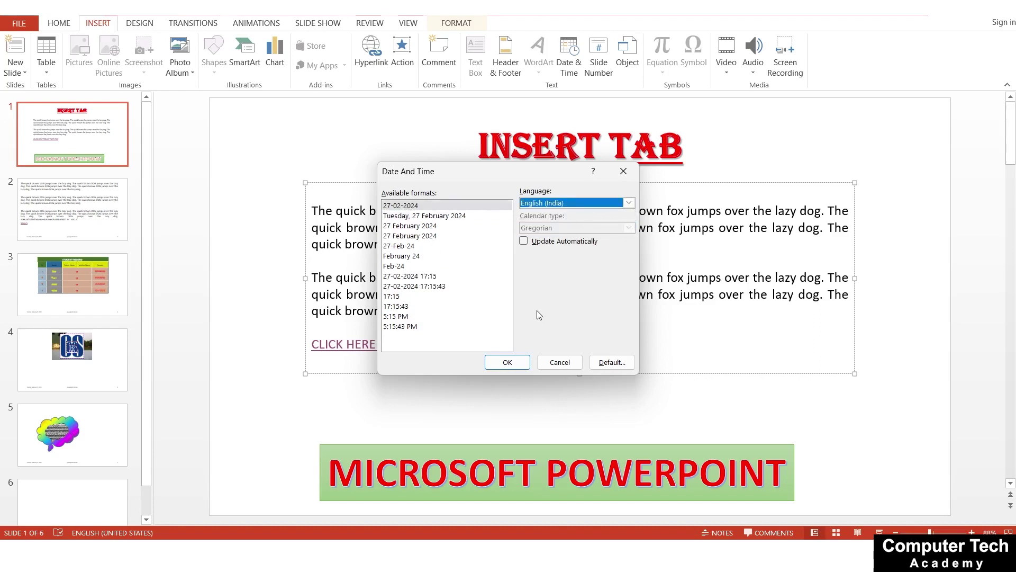
- Insert the time in 5:15:43 PM format, set to update automatically
{"action": "left_click", "coordinate": [431, 216]}
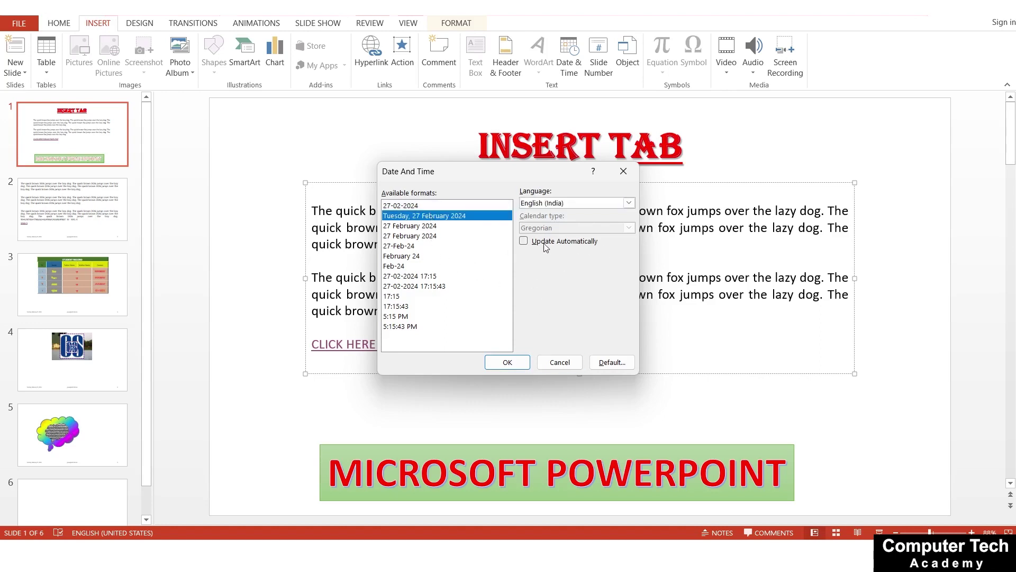
{"action": "left_click", "coordinate": [405, 316]}
{"action": "left_click", "coordinate": [403, 328]}
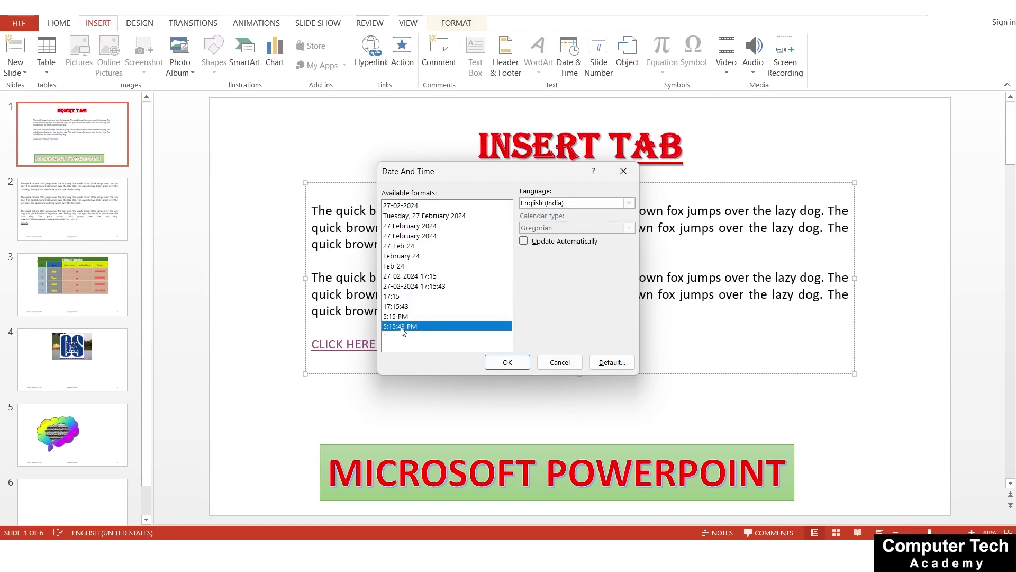
{"action": "left_click", "coordinate": [528, 242]}
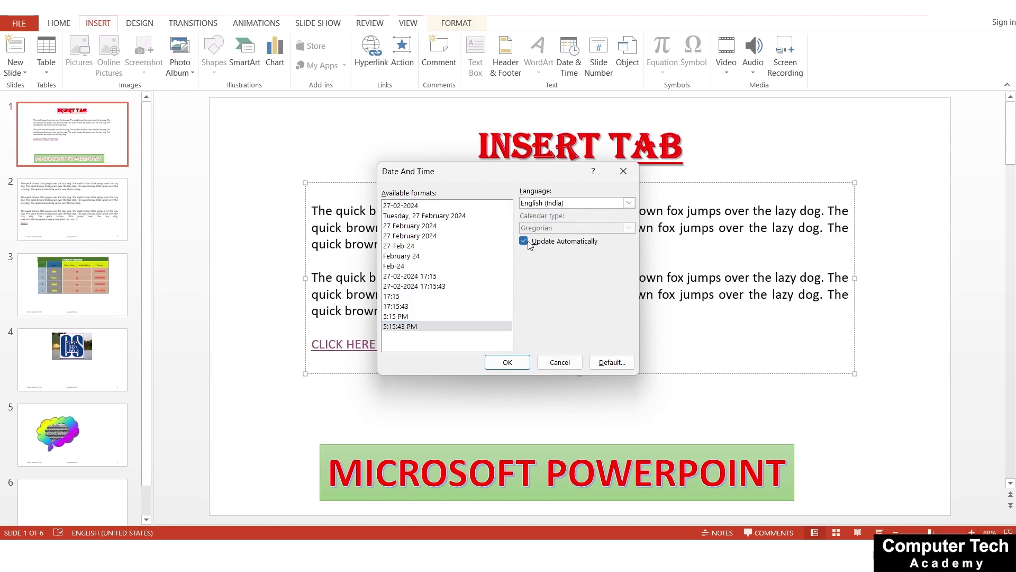
{"action": "left_click", "coordinate": [509, 361]}
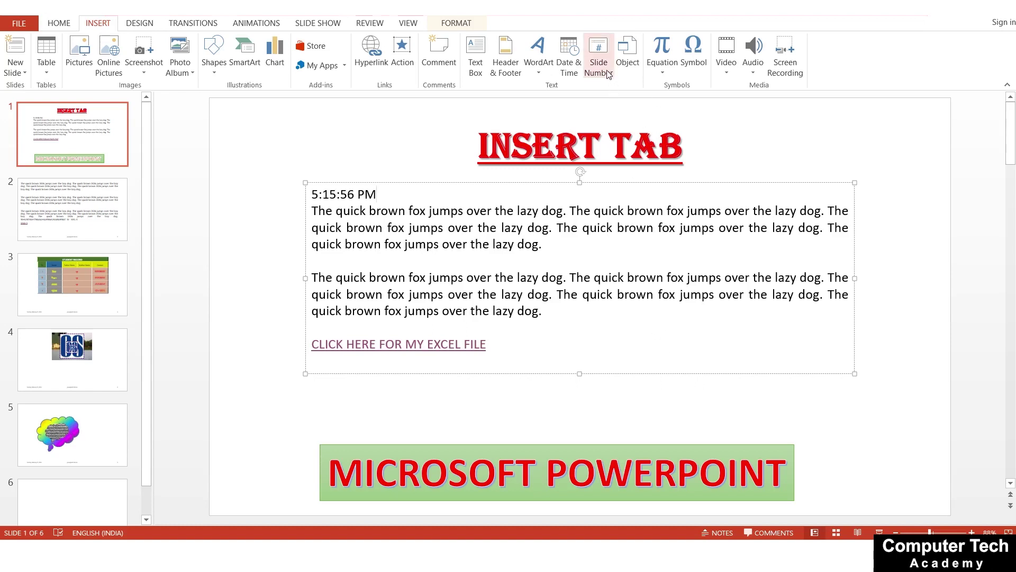
- Move the MICROSOFT POWERPOINT banner up under the Excel link and bring up Header & Footer
{"action": "left_click", "coordinate": [668, 398]}
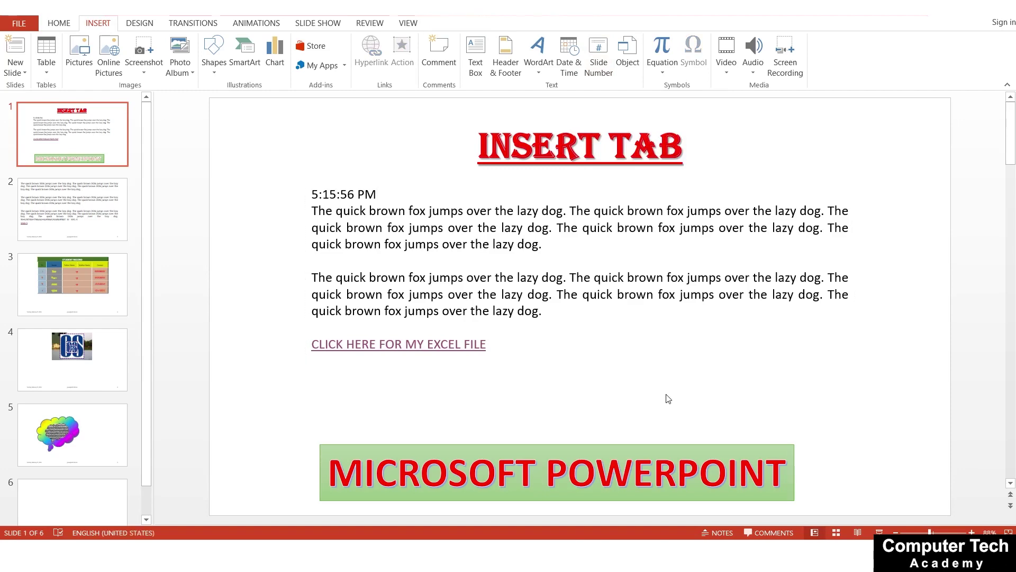
{"action": "scroll", "coordinate": [668, 398], "scroll_direction": "down", "scroll_amount": 1, "text": "ctrl"}
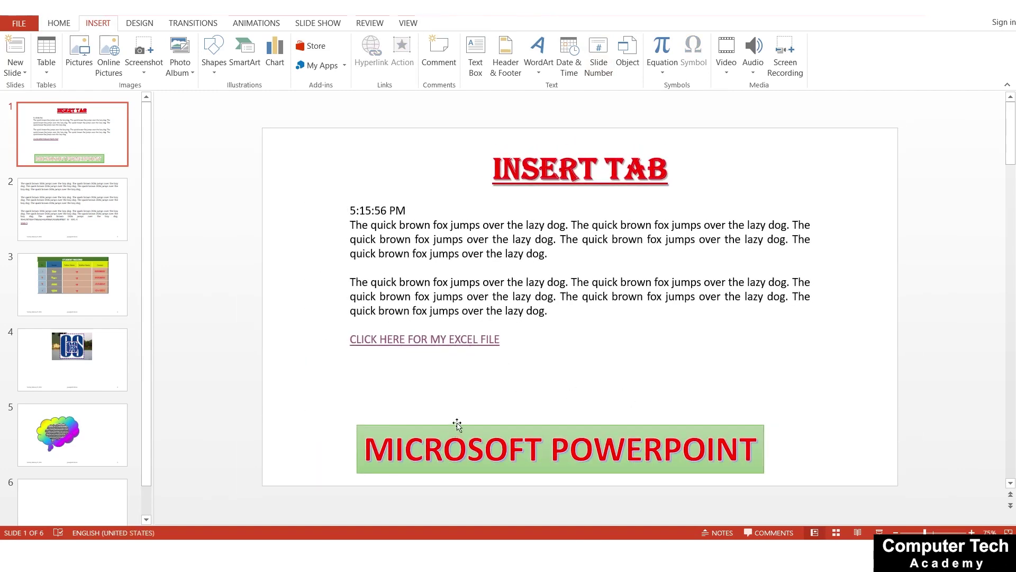
{"action": "left_click_drag", "start_coordinate": [457, 424], "coordinate": [457, 368]}
{"action": "left_click", "coordinate": [465, 447]}
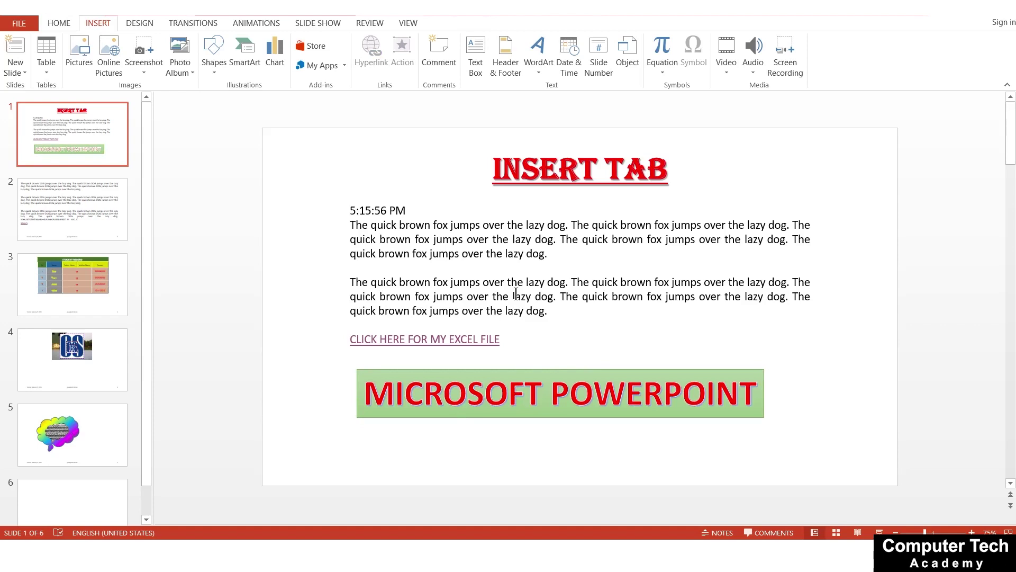
{"action": "left_click", "coordinate": [601, 63]}
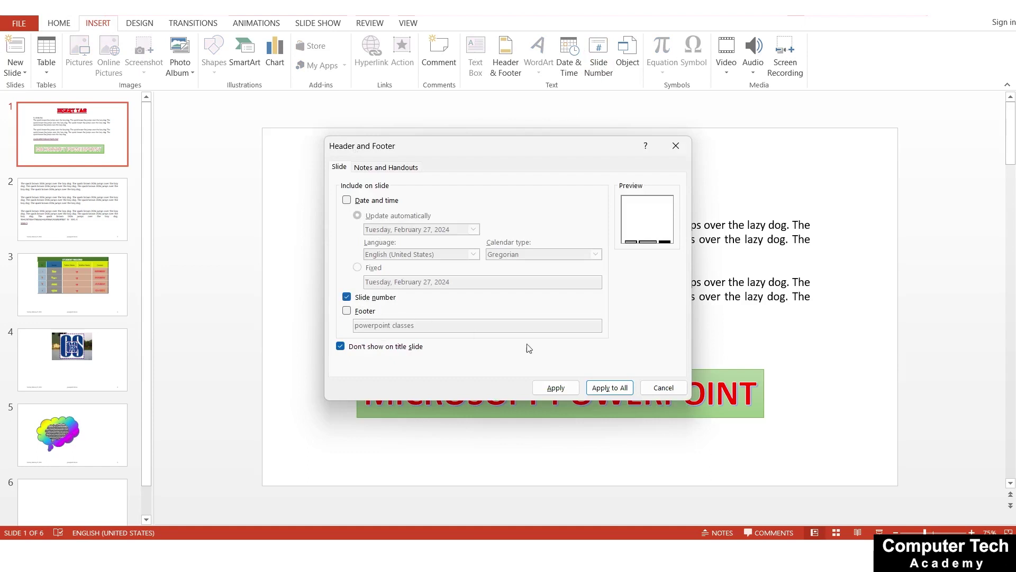
- Apply the header and footer settings, then browse slides 2 through 4
{"action": "left_click", "coordinate": [556, 388]}
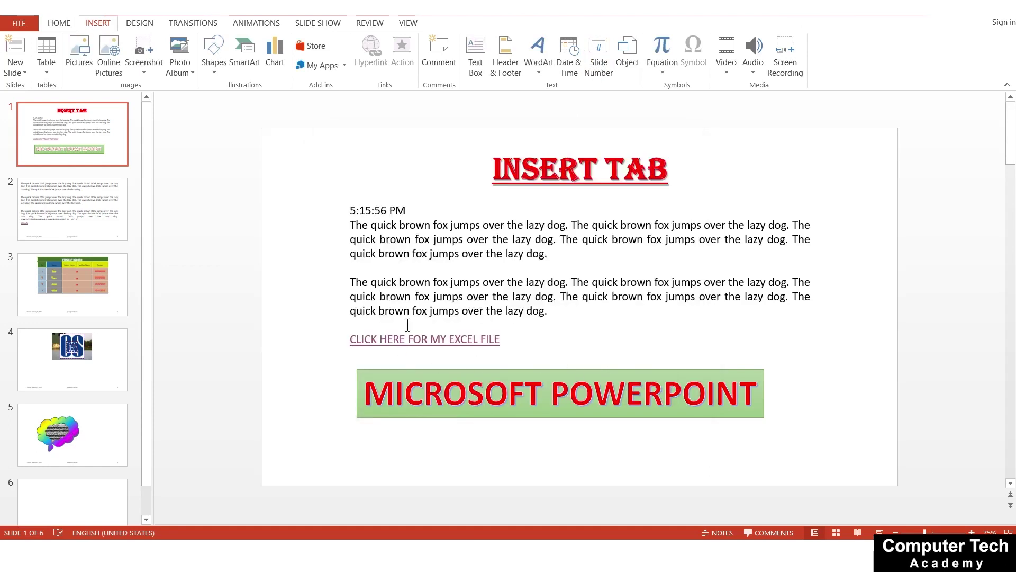
{"action": "left_click", "coordinate": [431, 220]}
{"action": "left_click", "coordinate": [62, 225]}
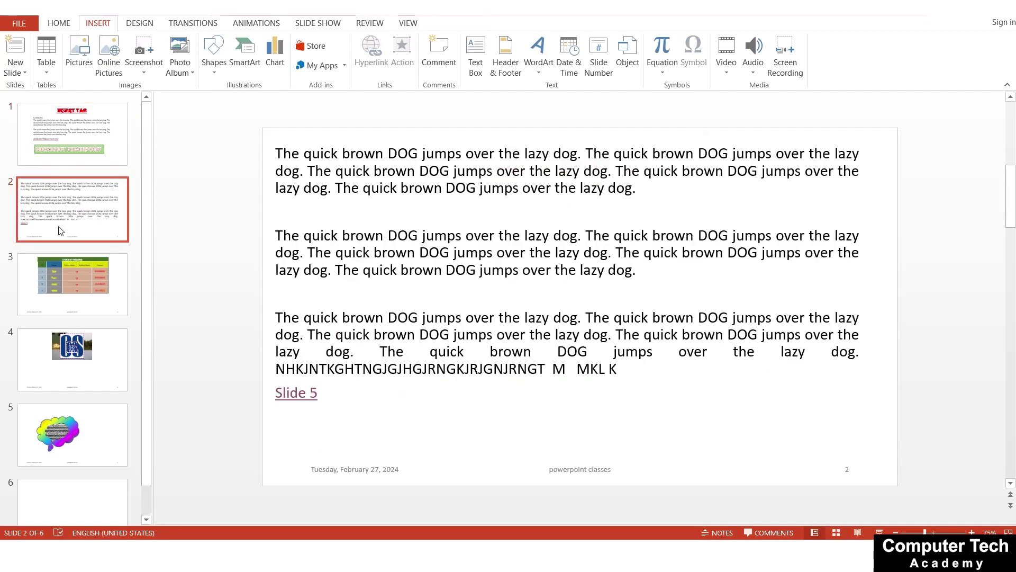
{"action": "left_click", "coordinate": [67, 266]}
{"action": "left_click", "coordinate": [71, 335]}
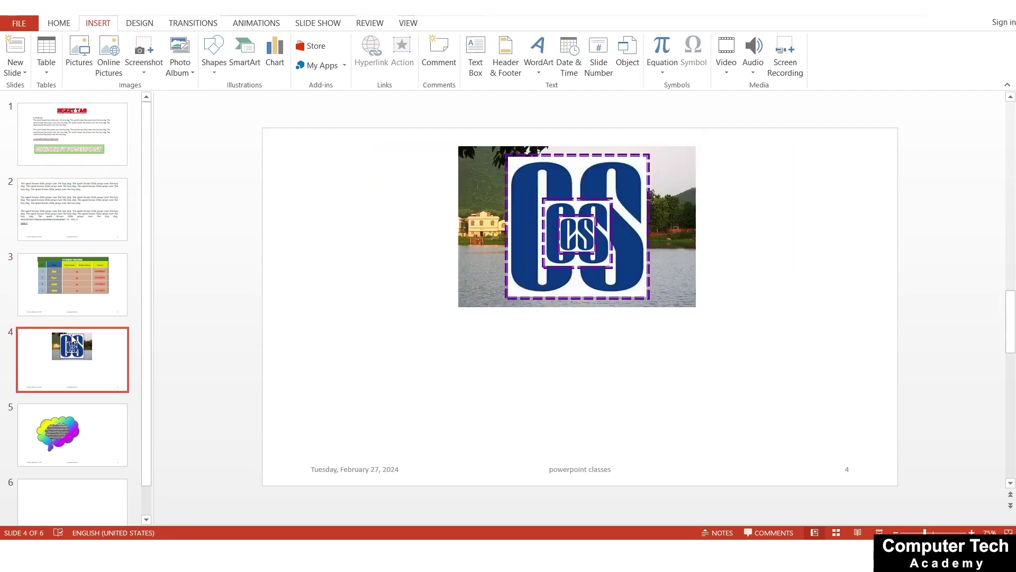
{"action": "left_click", "coordinate": [92, 226]}
{"action": "left_click", "coordinate": [628, 242]}
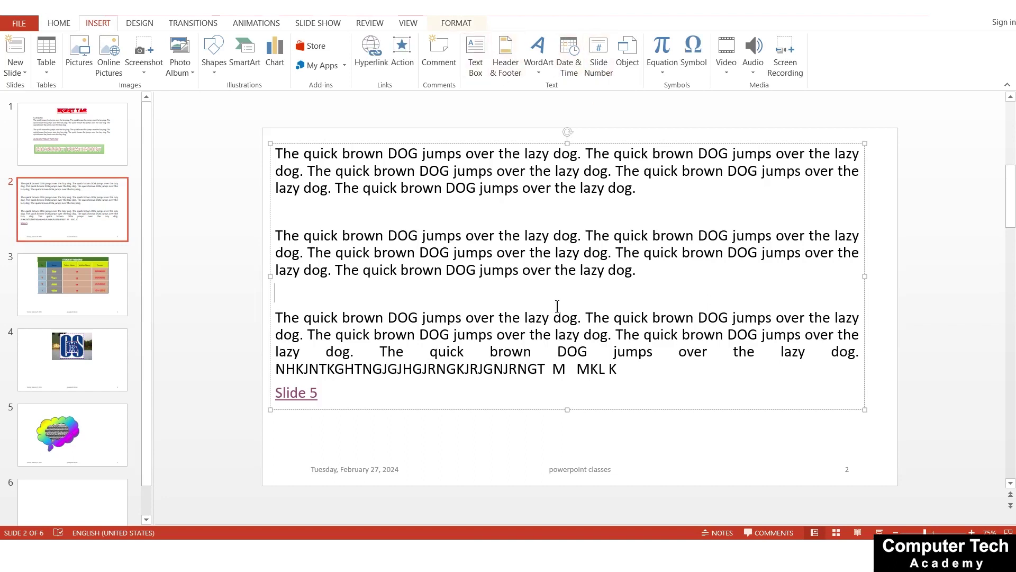
{"action": "left_click", "coordinate": [539, 433]}
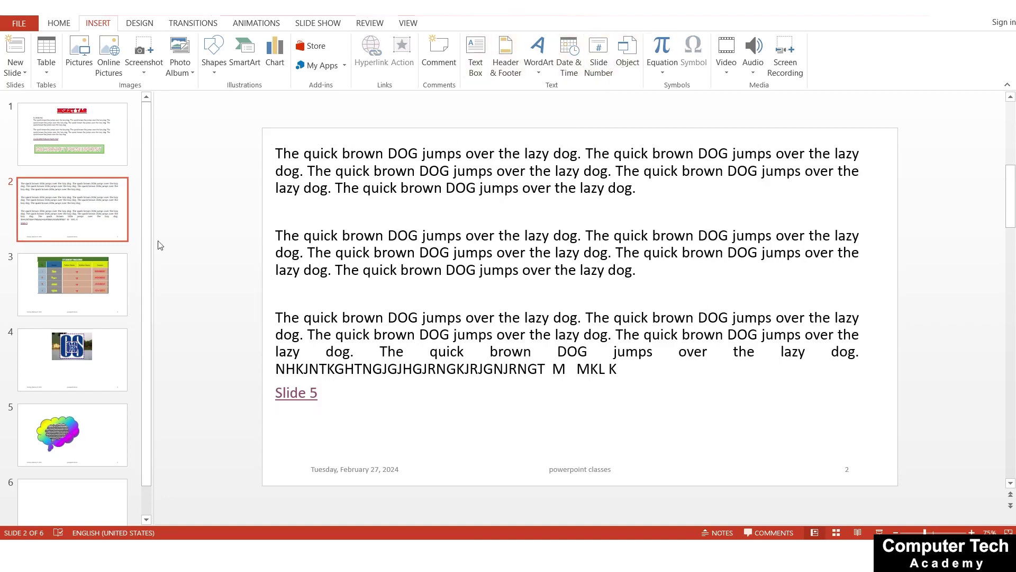
- Go to slide 4 and select its logo picture
{"action": "left_click", "coordinate": [101, 384]}
{"action": "left_click", "coordinate": [95, 454]}
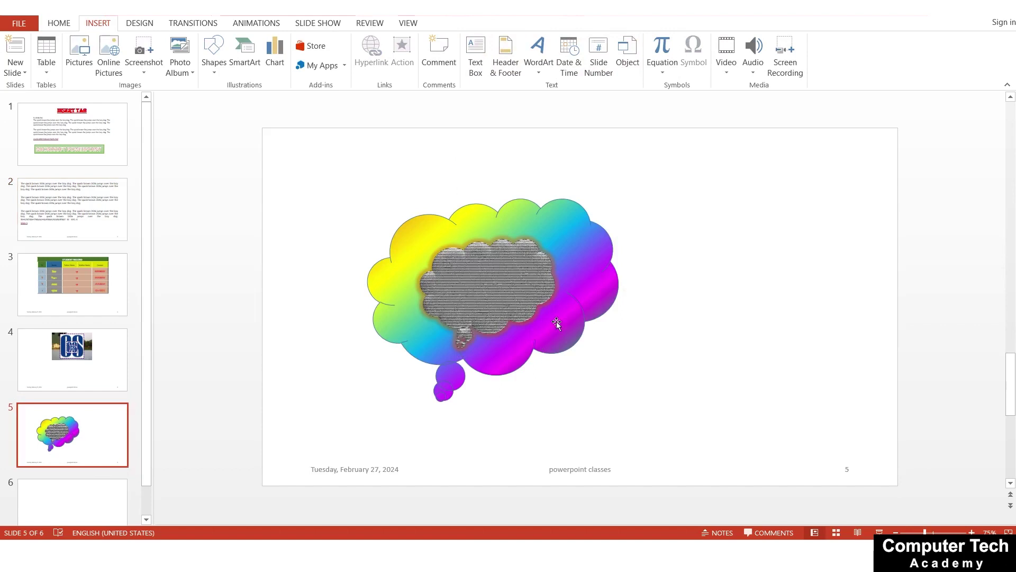
{"action": "left_click", "coordinate": [120, 343]}
{"action": "left_click", "coordinate": [577, 304]}
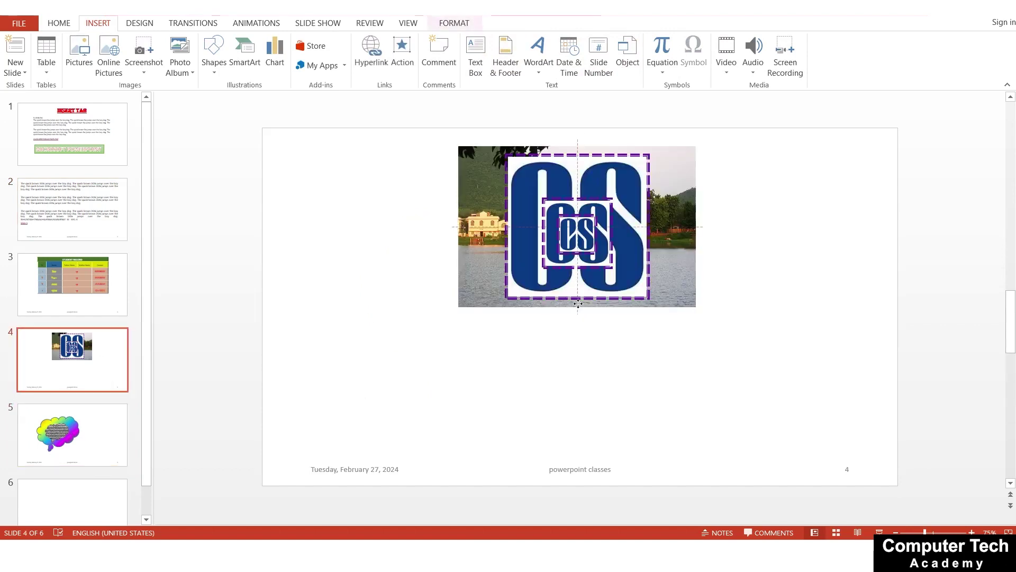
- Delete the large, medium and tiny CS logos and the lake photo from slide 4
{"action": "mouse_move", "coordinate": [696, 307]}
{"action": "left_mouse_down"}
{"action": "mouse_move", "coordinate": [514, 224]}
{"action": "mouse_move", "coordinate": [747, 214]}
{"action": "left_mouse_up"}
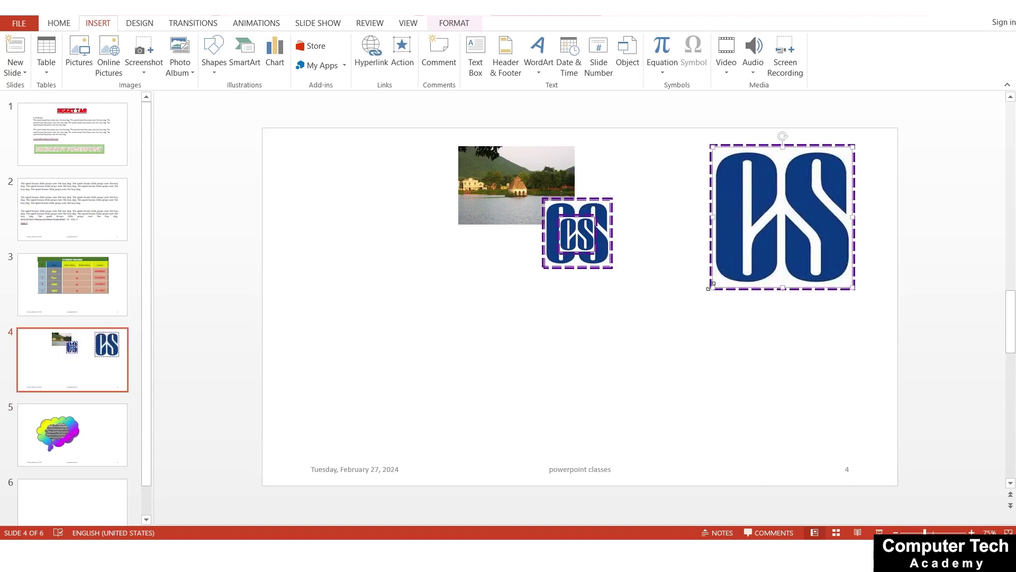
{"action": "key", "text": "Delete"}
{"action": "left_click", "coordinate": [598, 236]}
{"action": "key", "text": "Delete"}
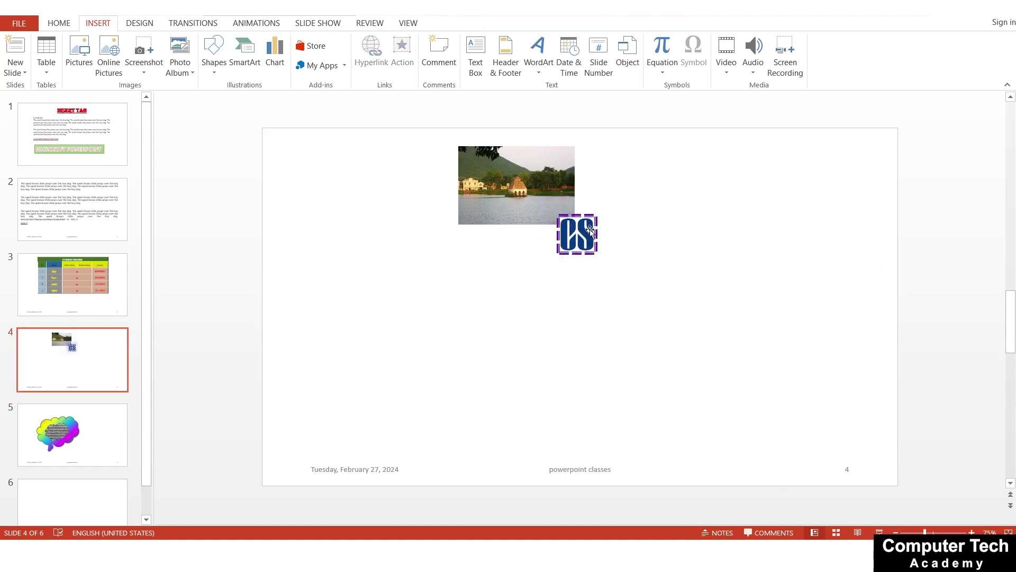
{"action": "left_click", "coordinate": [569, 219]}
{"action": "key", "text": "Delete"}
{"action": "left_click", "coordinate": [568, 218]}
{"action": "key", "text": "Delete"}
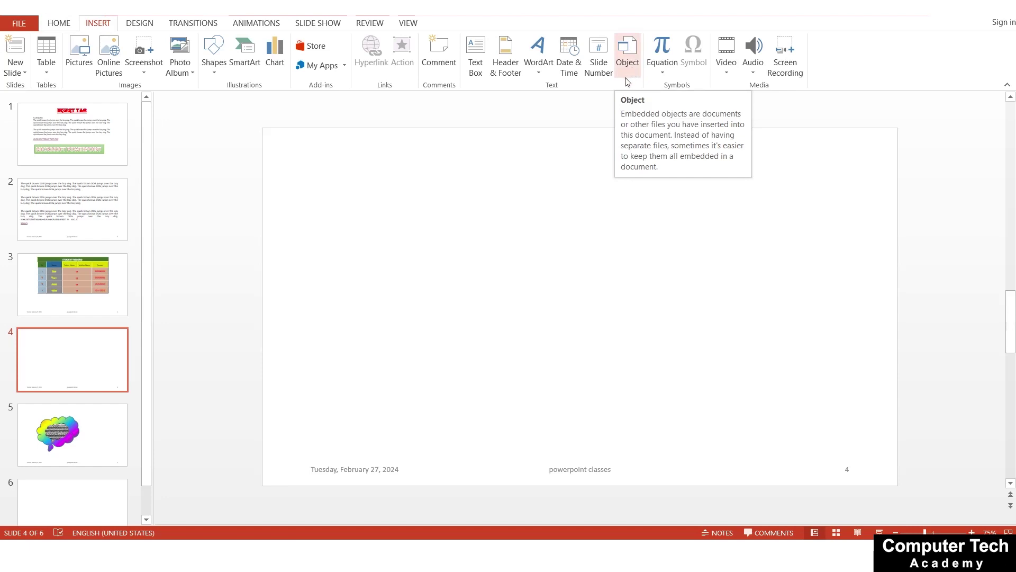
- Embed a newly created Microsoft Excel 97-2003 Worksheet object on slide 4
{"action": "left_click", "coordinate": [627, 58]}
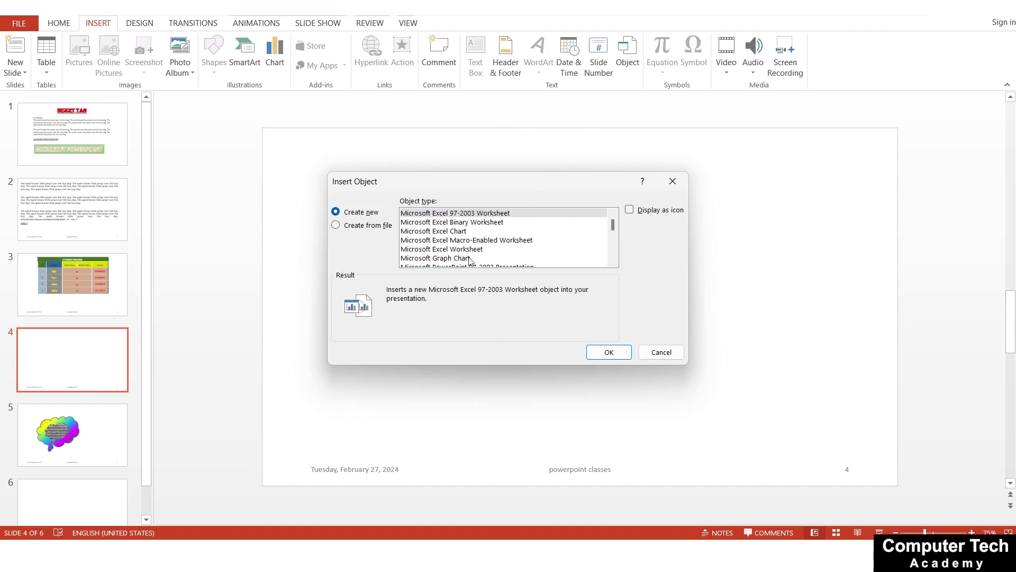
{"action": "scroll", "coordinate": [470, 260], "scroll_direction": "down", "scroll_amount": 2}
{"action": "scroll", "coordinate": [467, 254], "scroll_direction": "down", "scroll_amount": 2}
{"action": "scroll", "coordinate": [465, 249], "scroll_direction": "down", "scroll_amount": 2}
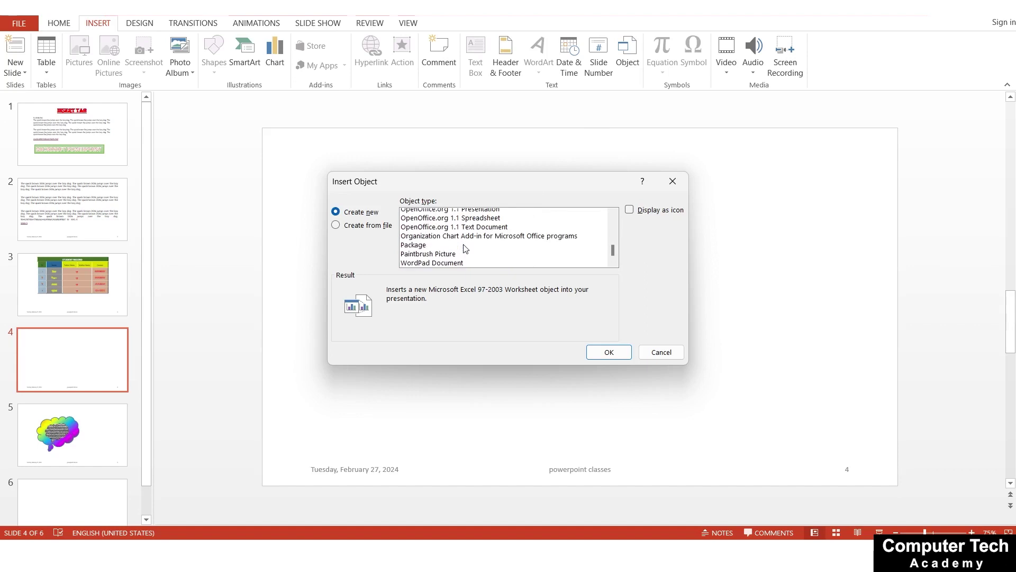
{"action": "scroll", "coordinate": [465, 249], "scroll_direction": "up", "scroll_amount": 2}
{"action": "scroll", "coordinate": [465, 249], "scroll_direction": "up", "scroll_amount": 2}
{"action": "scroll", "coordinate": [465, 248], "scroll_direction": "up", "scroll_amount": 2}
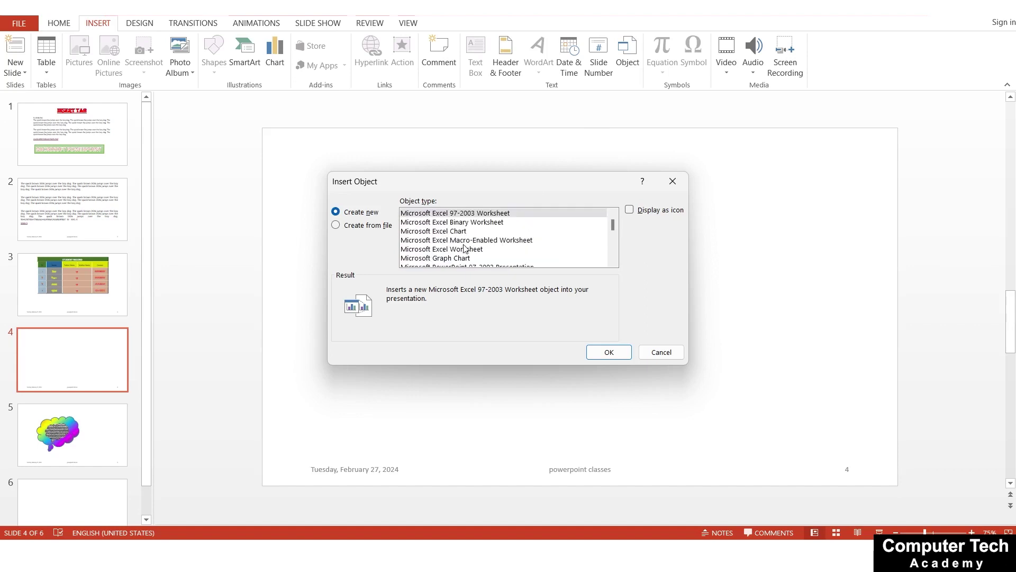
{"action": "left_click", "coordinate": [473, 213]}
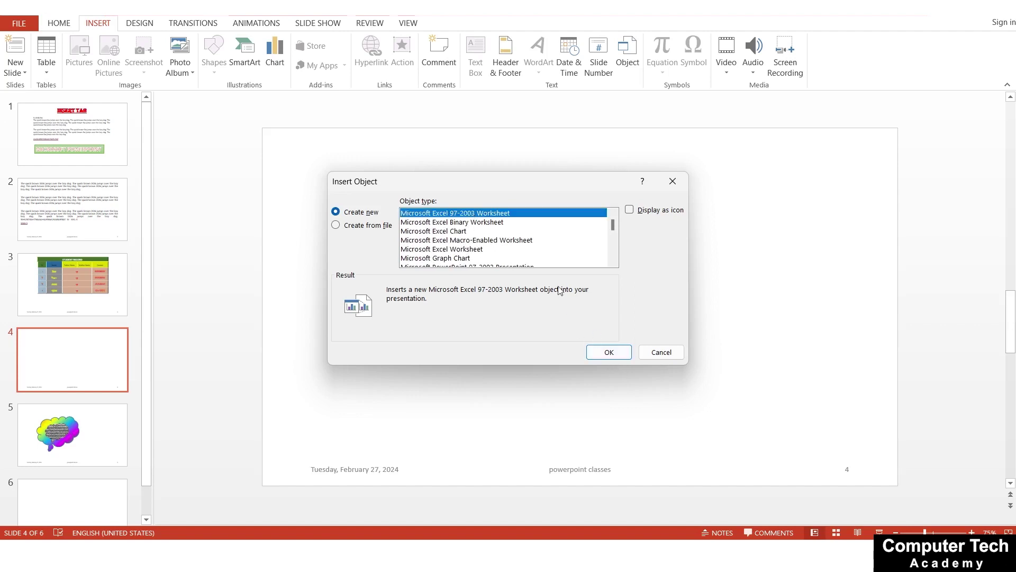
{"action": "left_click", "coordinate": [356, 227]}
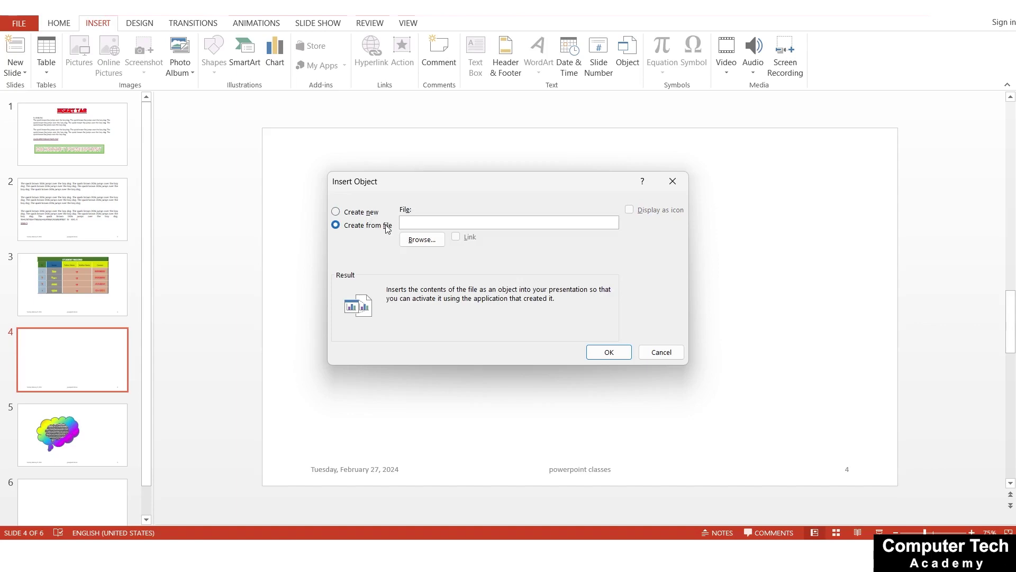
{"action": "left_click", "coordinate": [374, 212]}
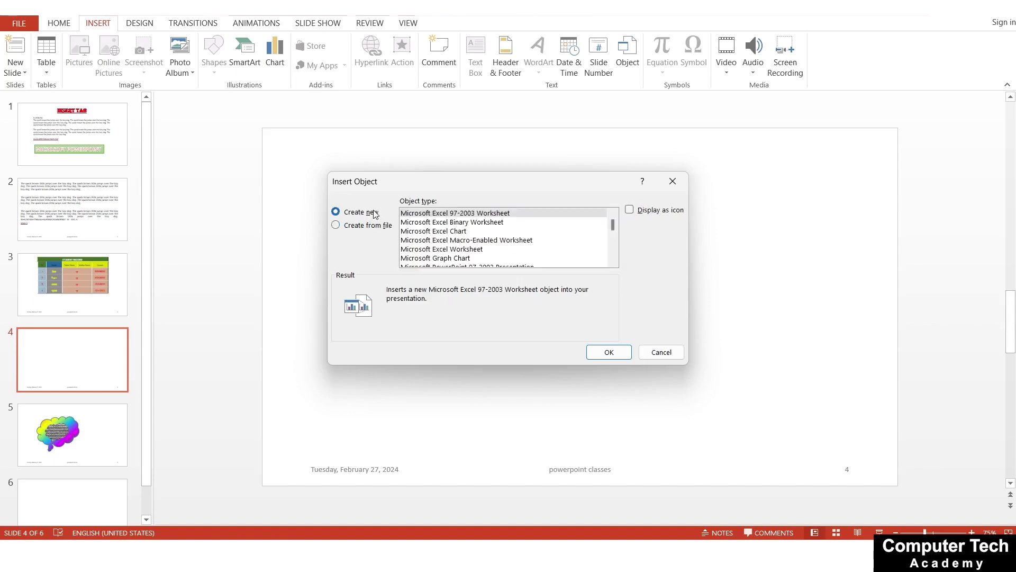
{"action": "left_click", "coordinate": [604, 351]}
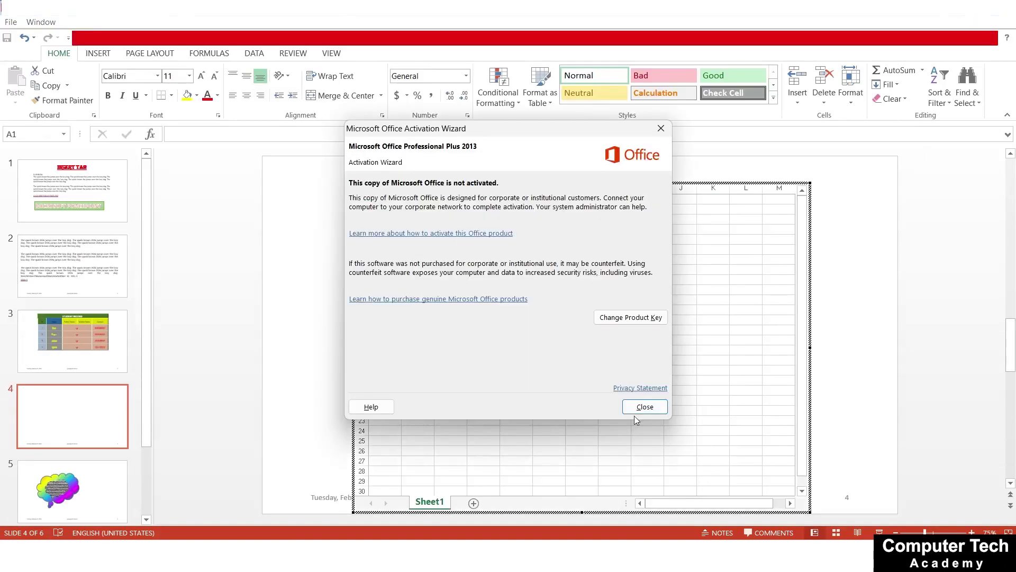
- Dismiss the activation notice, look over the worksheet's ribbon tabs, and select cell A1
{"action": "left_click", "coordinate": [638, 404]}
{"action": "left_click", "coordinate": [482, 299]}
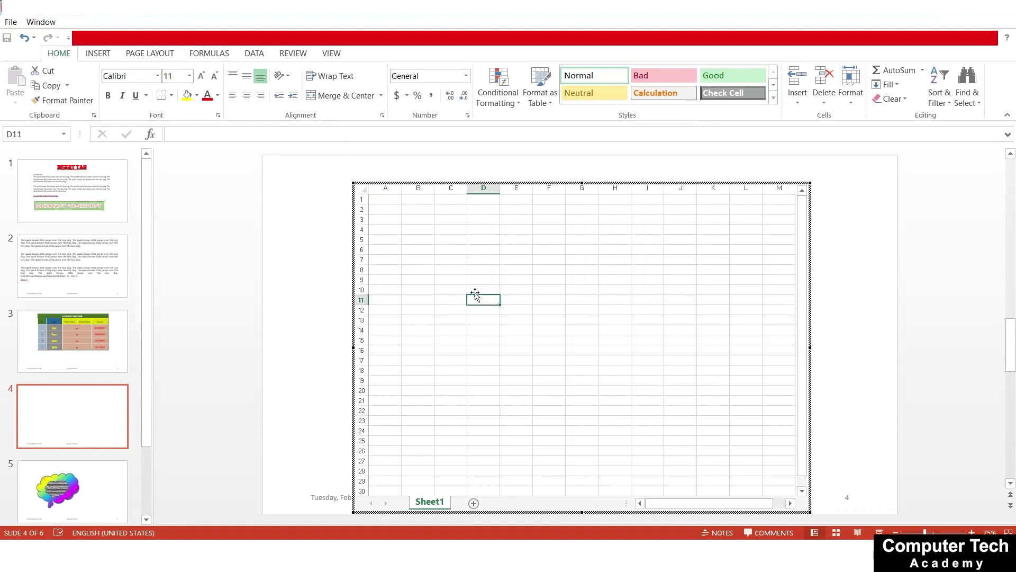
{"action": "left_click", "coordinate": [101, 54]}
{"action": "left_click", "coordinate": [157, 55]}
{"action": "left_click", "coordinate": [216, 56]}
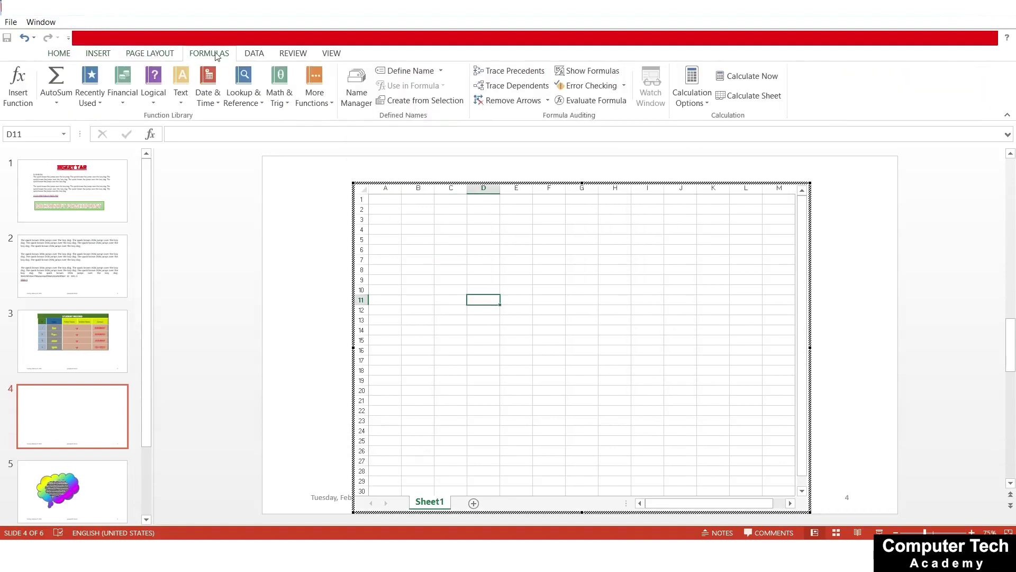
{"action": "left_click", "coordinate": [66, 53]}
{"action": "left_click", "coordinate": [450, 229]}
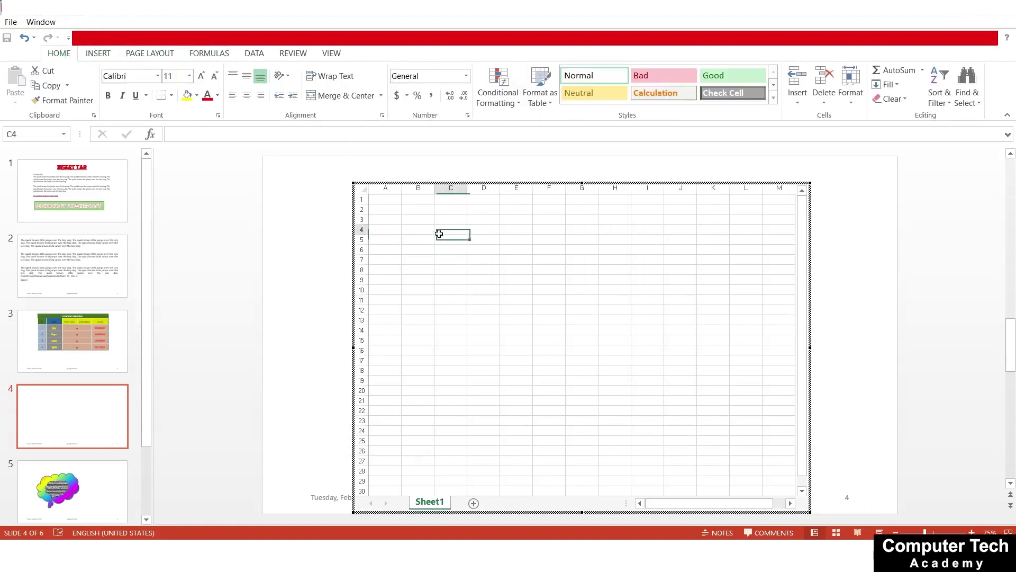
{"action": "left_click", "coordinate": [387, 208]}
{"action": "left_click", "coordinate": [385, 200]}
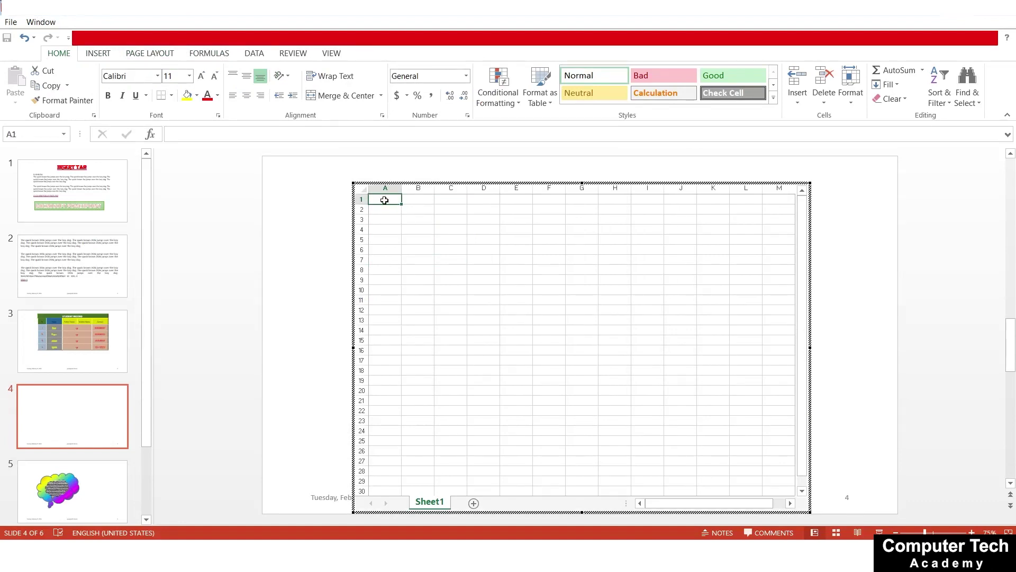
- Enter the headers SR, NAME and CONTACT in row 1
{"action": "type", "text": "SR"}
{"action": "key", "text": "Tab"}
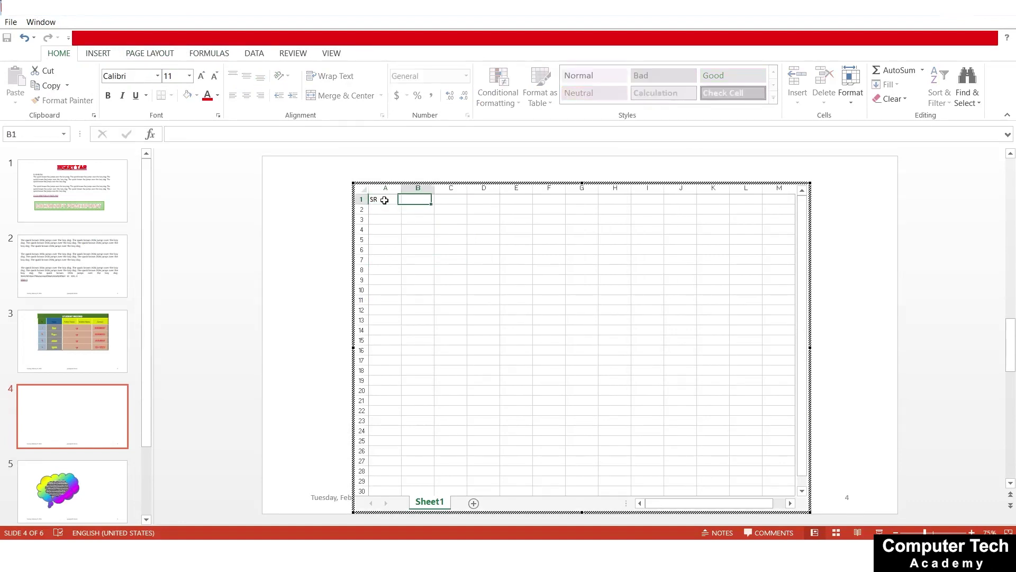
{"action": "type", "text": "NAME"}
{"action": "key", "text": "Tab"}
{"action": "type", "text": "C"}
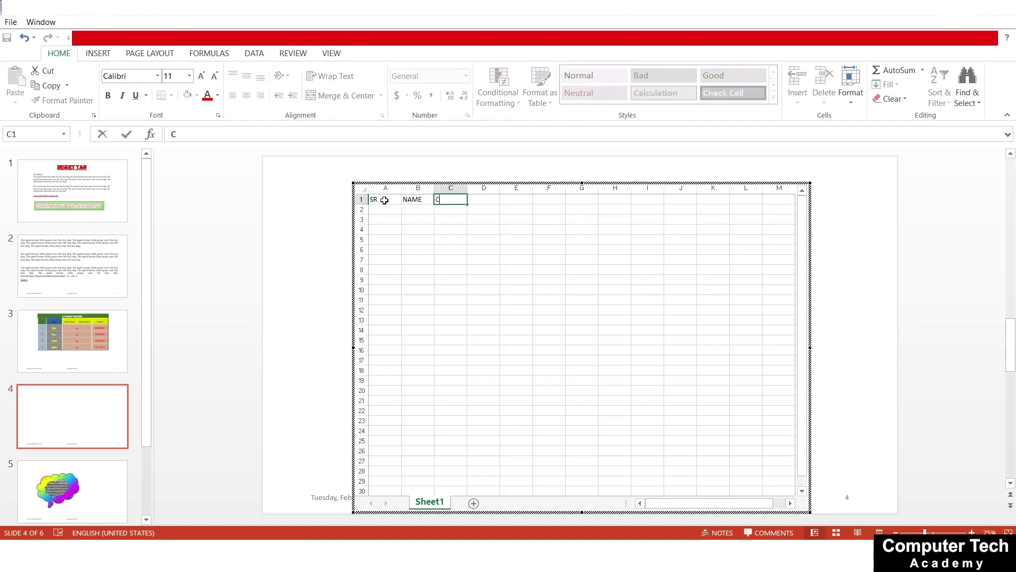
{"action": "type", "text": "ONTACT"}
{"action": "left_click", "coordinate": [379, 214]}
- Enter the first data row: 1, ABC, 65656
{"action": "type", "text": "1"}
{"action": "key", "text": "Tab"}
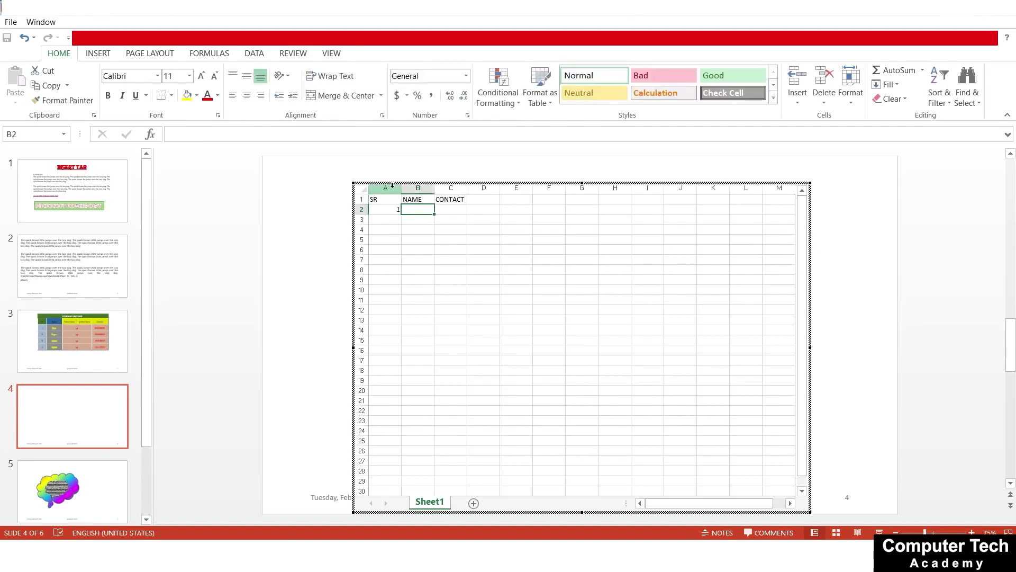
{"action": "type", "text": "ABC"}
{"action": "key", "text": "Tab"}
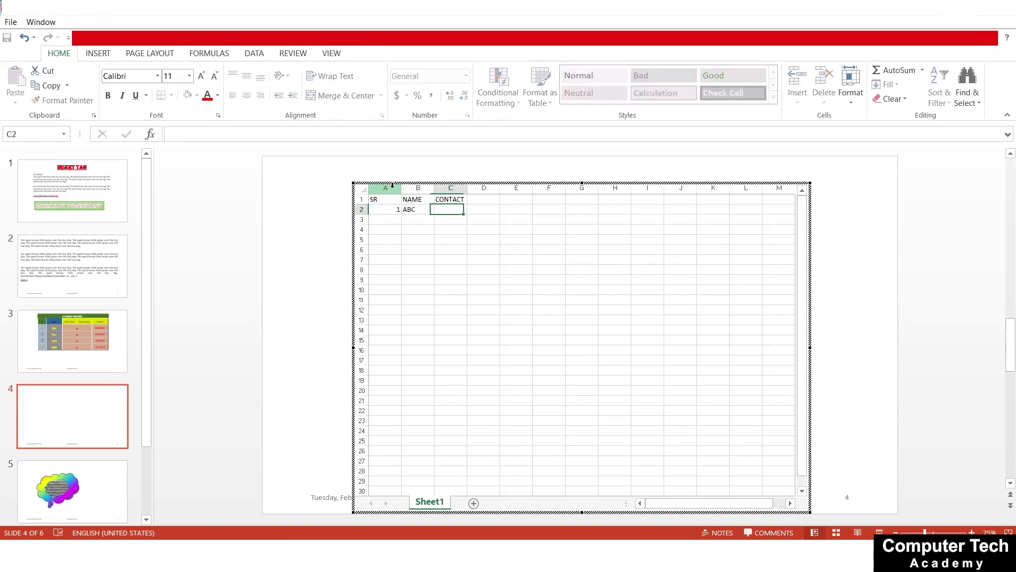
{"action": "type", "text": "65656"}
{"action": "key", "text": "Return"}
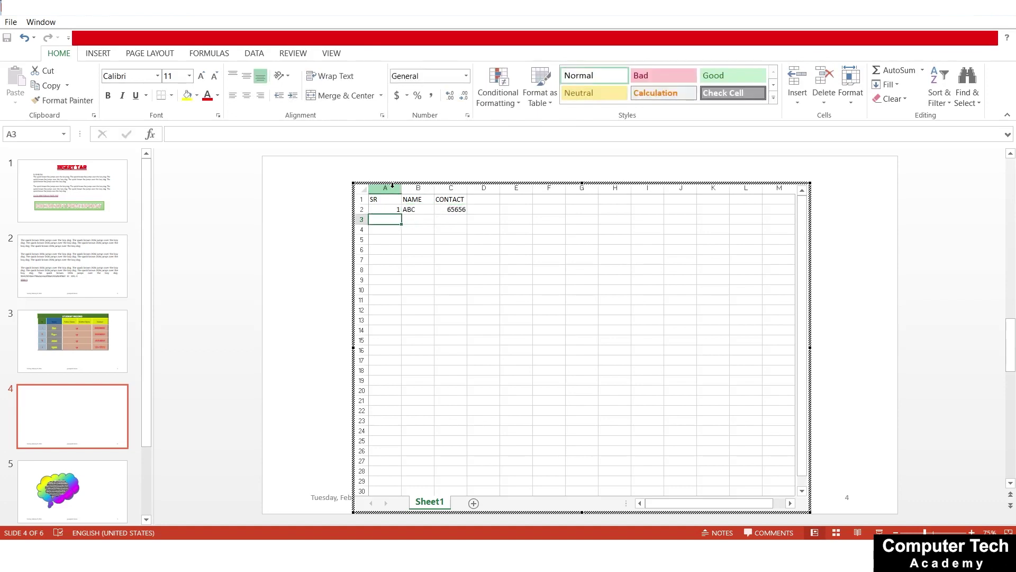
- Enter 2 and XYZ in the second row, clear a stray entry, and select C3
{"action": "type", "text": "2"}
{"action": "key", "text": "Tab"}
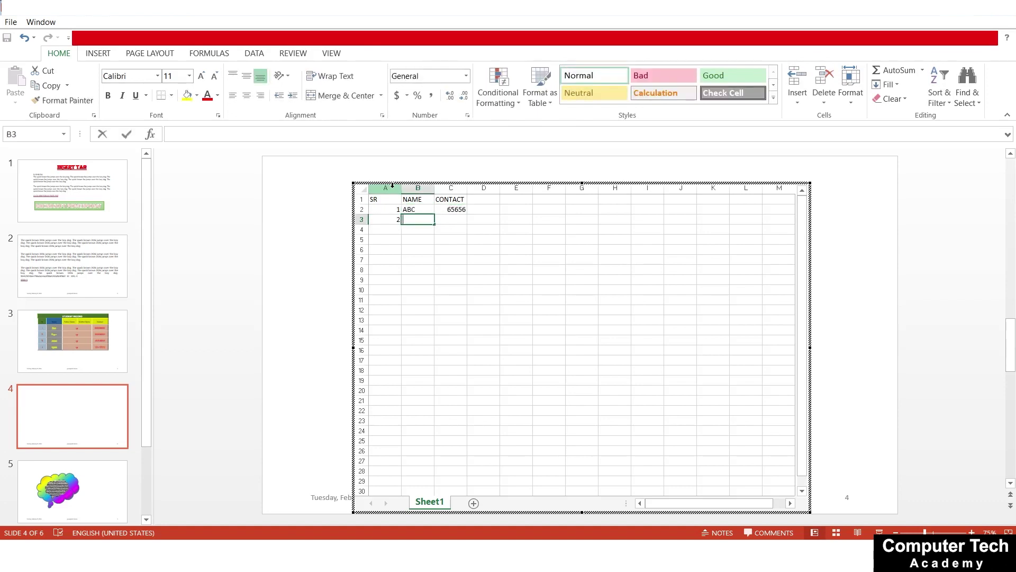
{"action": "type", "text": "XYZ"}
{"action": "key", "text": "Tab"}
{"action": "key", "text": "Return"}
{"action": "type", "text": "33"}
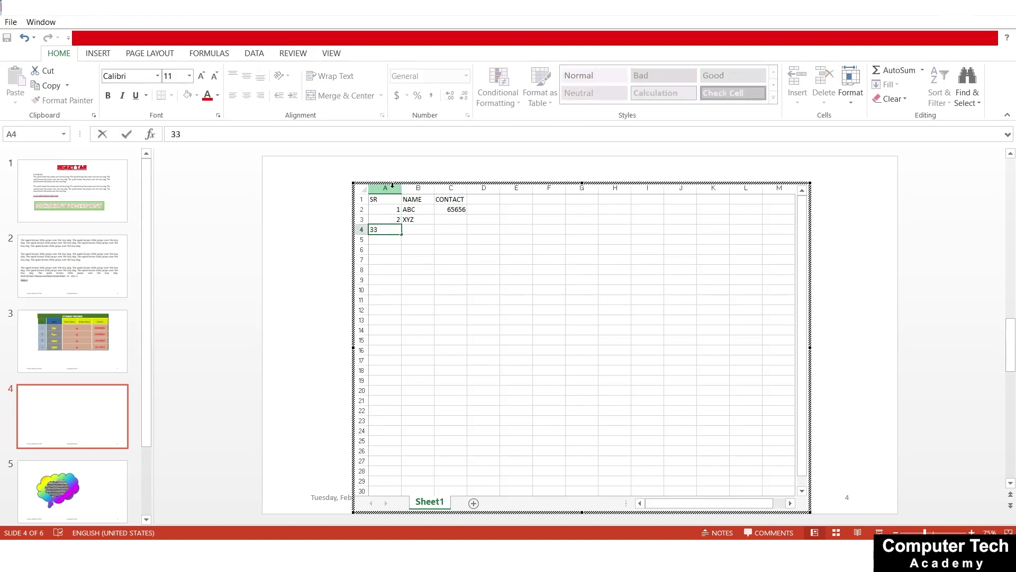
{"action": "key", "text": "BackSpace"}
{"action": "key", "text": "BackSpace"}
{"action": "left_click", "coordinate": [454, 223]}
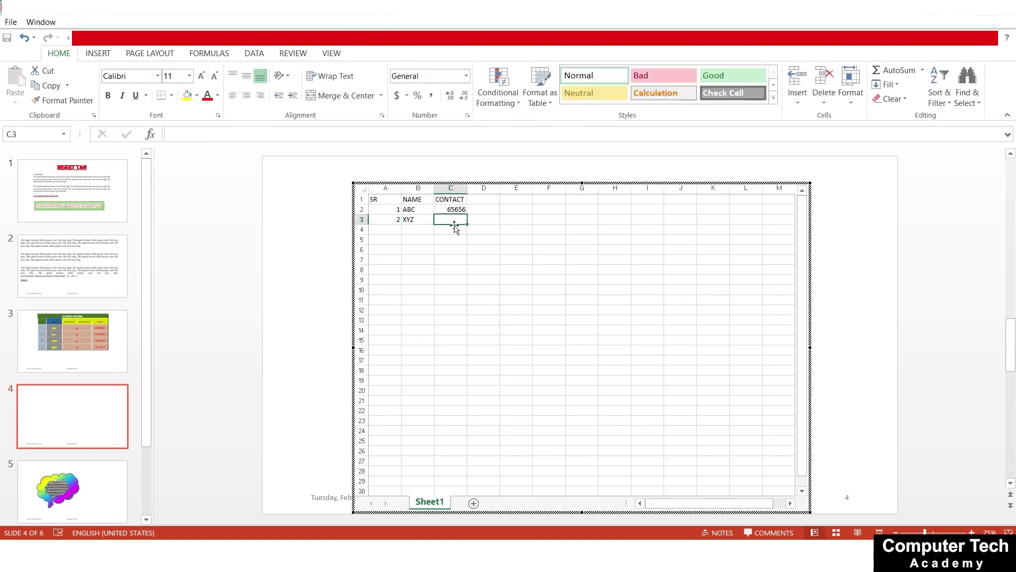
- Enter 4552 in C3, then make table A1:C3 red, bold and 18 pt
{"action": "type", "text": "4552"}
{"action": "left_click_drag", "start_coordinate": [394, 201], "coordinate": [439, 217]}
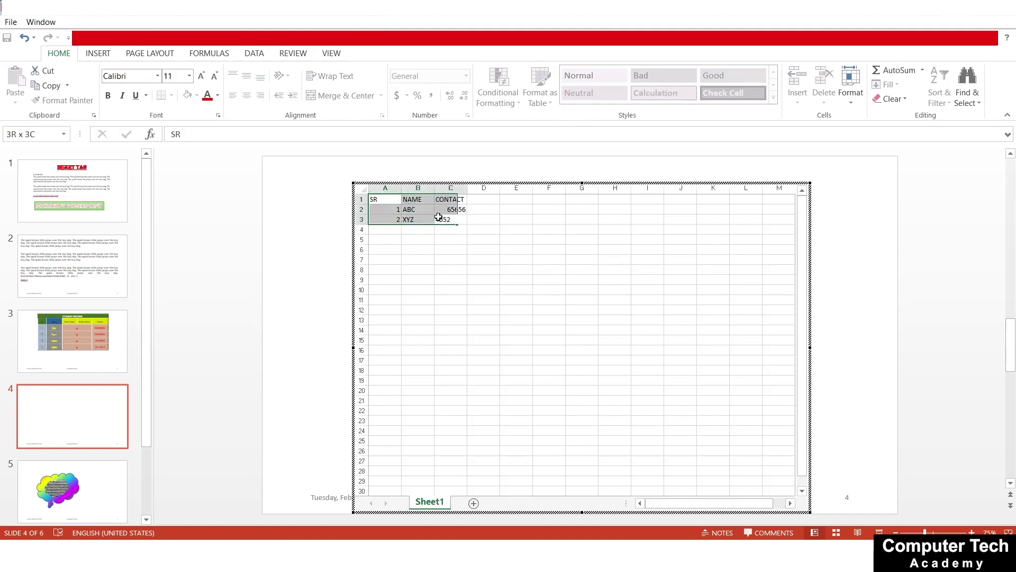
{"action": "left_click", "coordinate": [217, 95]}
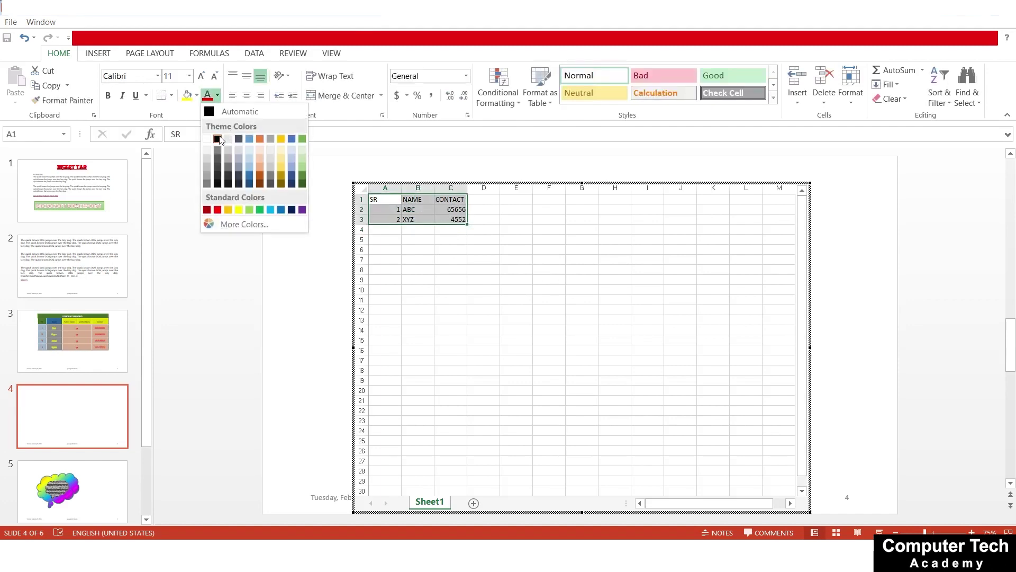
{"action": "left_click", "coordinate": [217, 210]}
{"action": "left_click", "coordinate": [108, 97]}
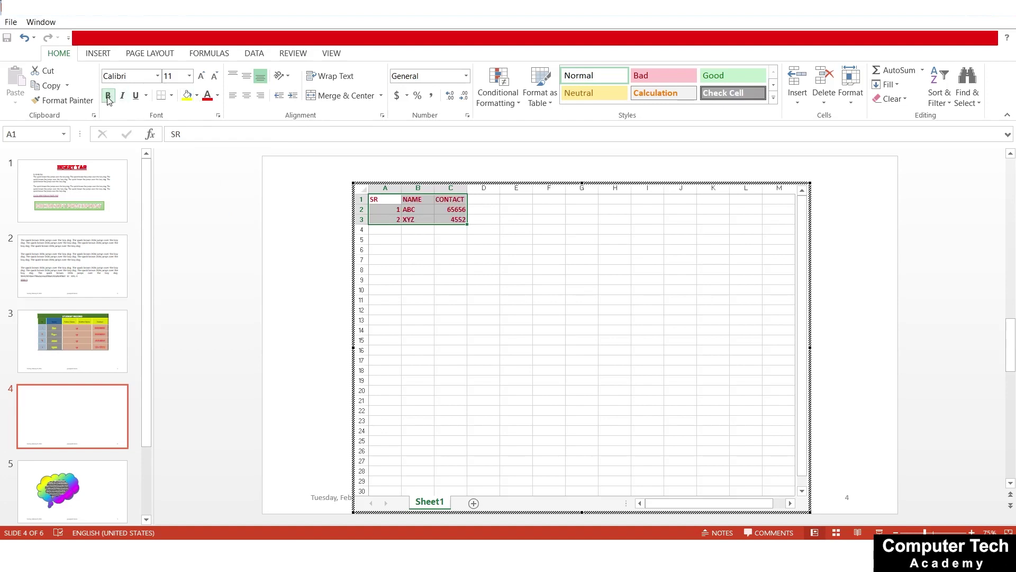
{"action": "left_click", "coordinate": [201, 77]}
{"action": "left_click", "coordinate": [202, 77]}
{"action": "left_click", "coordinate": [202, 76]}
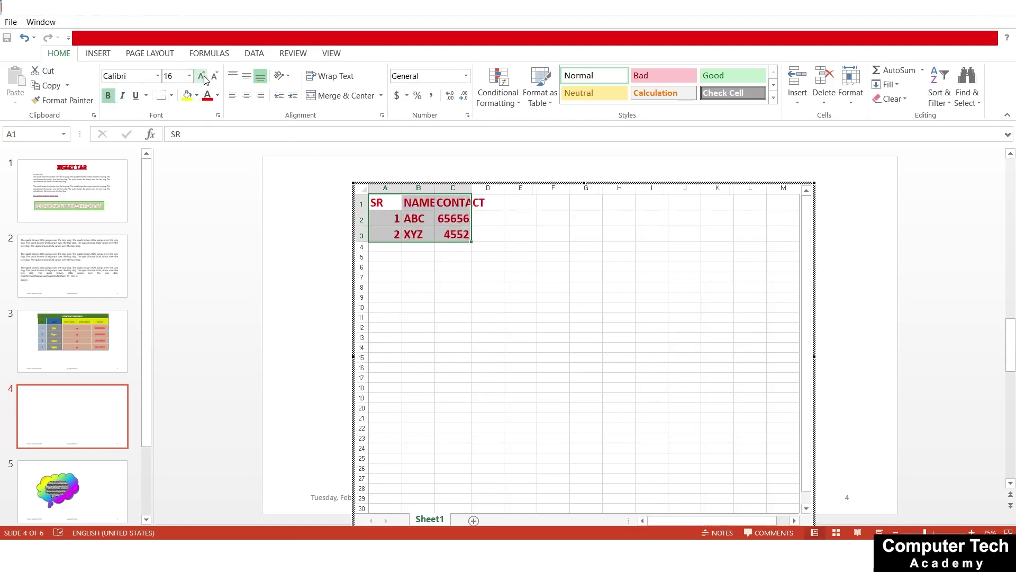
{"action": "left_click", "coordinate": [204, 78]}
- Widen columns C and B to fit the text and return to the slide
{"action": "left_click_drag", "start_coordinate": [471, 188], "coordinate": [508, 189]}
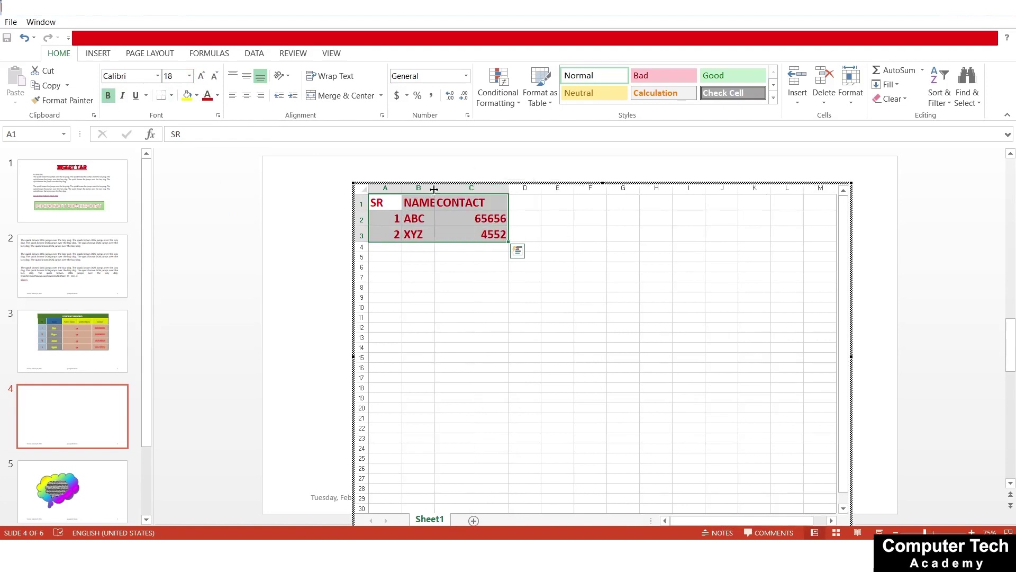
{"action": "left_click_drag", "start_coordinate": [434, 189], "coordinate": [448, 189]}
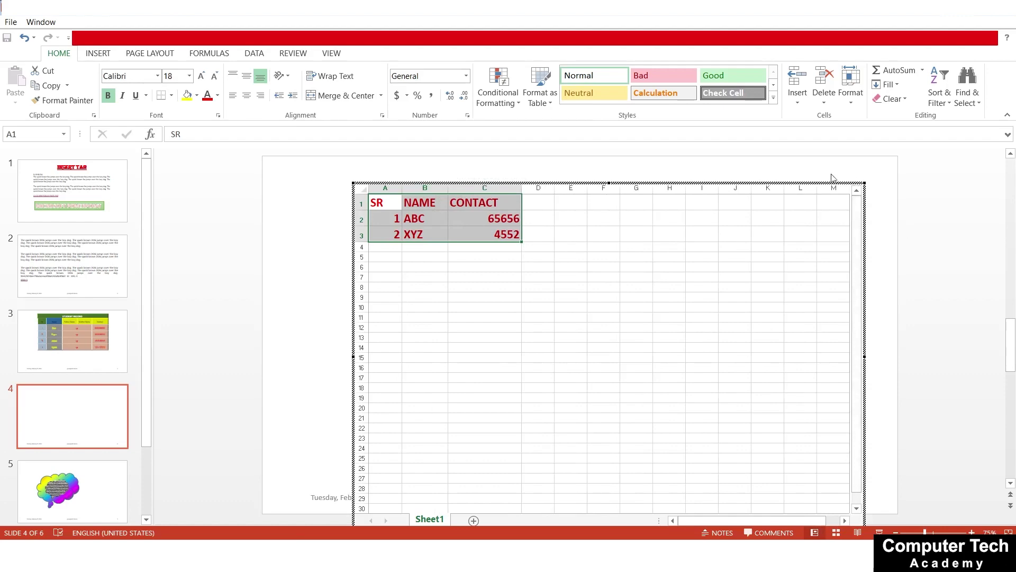
{"action": "left_click", "coordinate": [866, 176]}
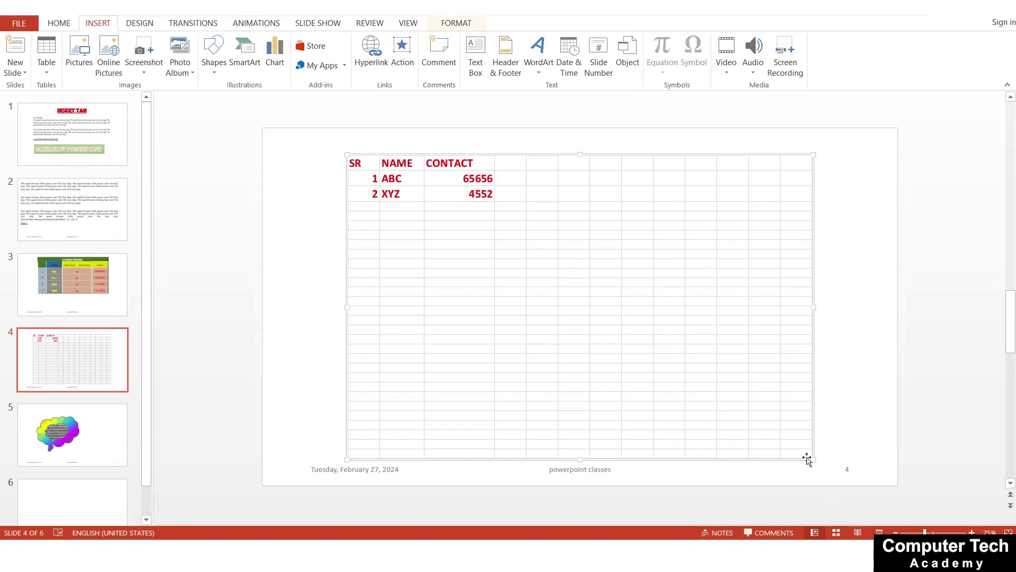
- Resize the embedded worksheet to about half size in slide 4's upper-left, then deselect it
{"action": "left_click_drag", "start_coordinate": [808, 460], "coordinate": [565, 286]}
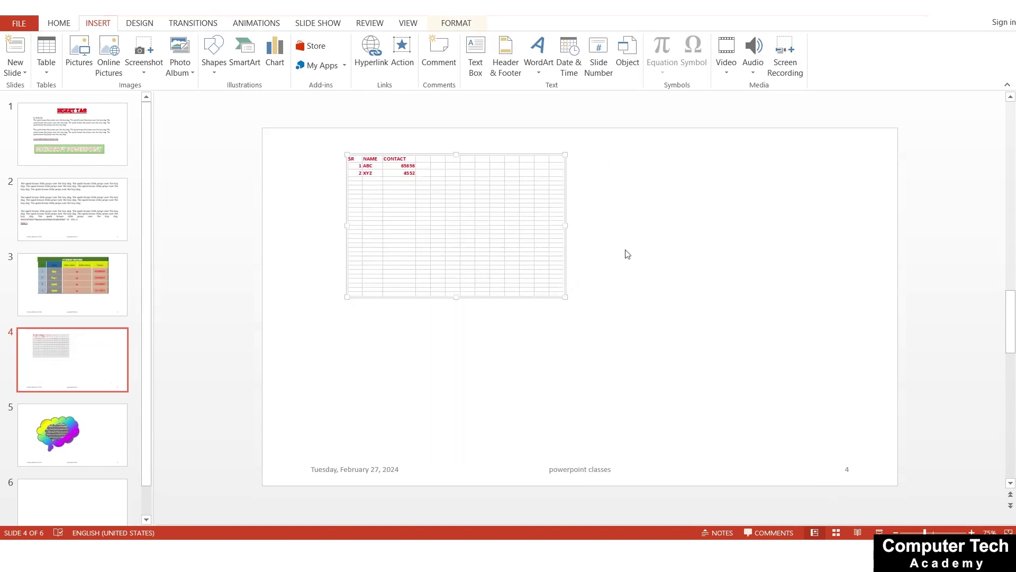
{"action": "left_click", "coordinate": [594, 379]}
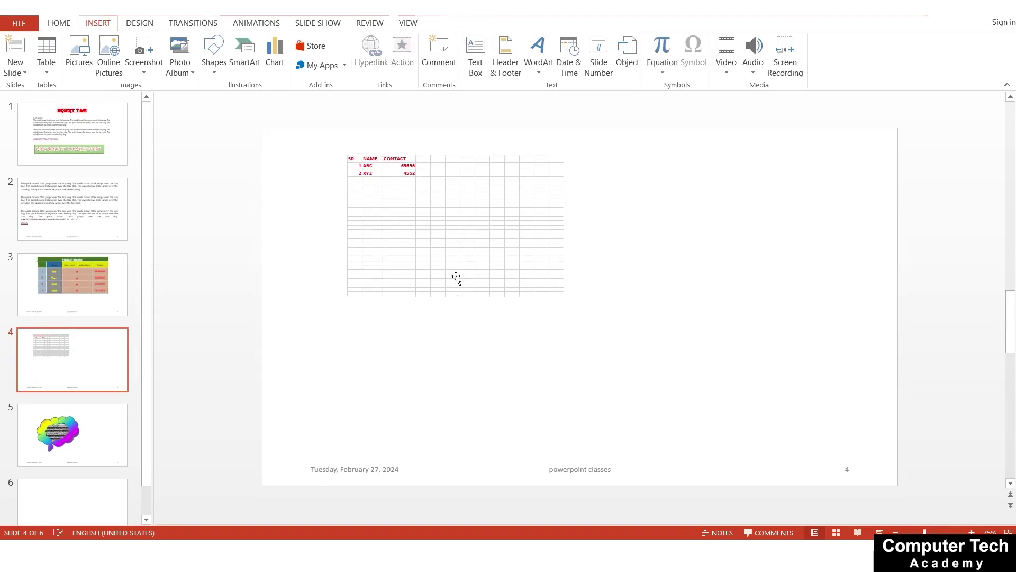
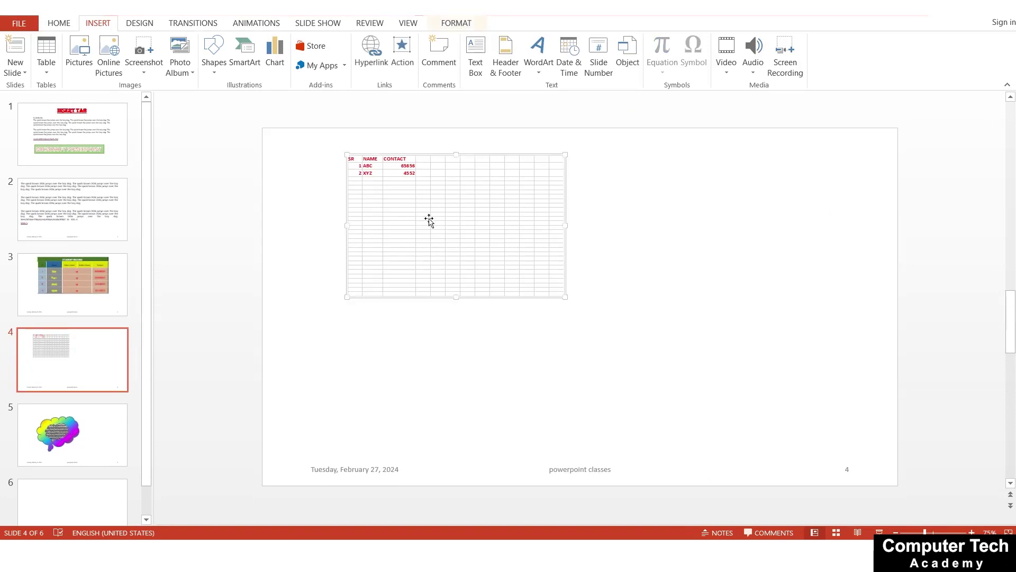
- Edit the embedded SR/NAME/CONTACT table in place and crop its sheet area to the data
{"action": "double_click", "coordinate": [429, 219]}
{"action": "left_click", "coordinate": [463, 262]}
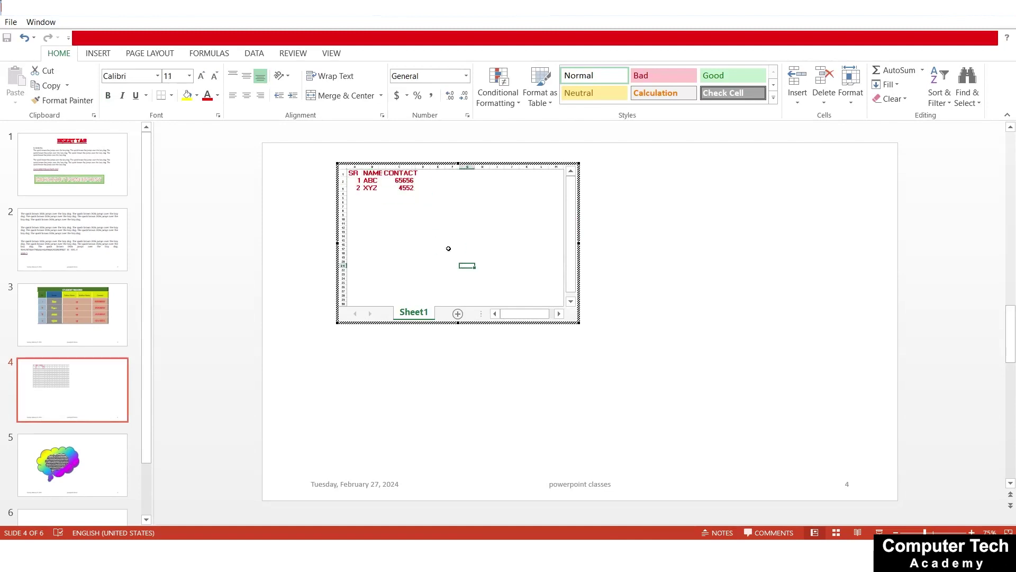
{"action": "left_click", "coordinate": [408, 222]}
{"action": "left_click", "coordinate": [370, 227]}
{"action": "left_click", "coordinate": [431, 245]}
{"action": "left_click", "coordinate": [421, 203]}
{"action": "left_click", "coordinate": [401, 203]}
{"action": "left_click_drag", "start_coordinate": [488, 250], "coordinate": [489, 252]}
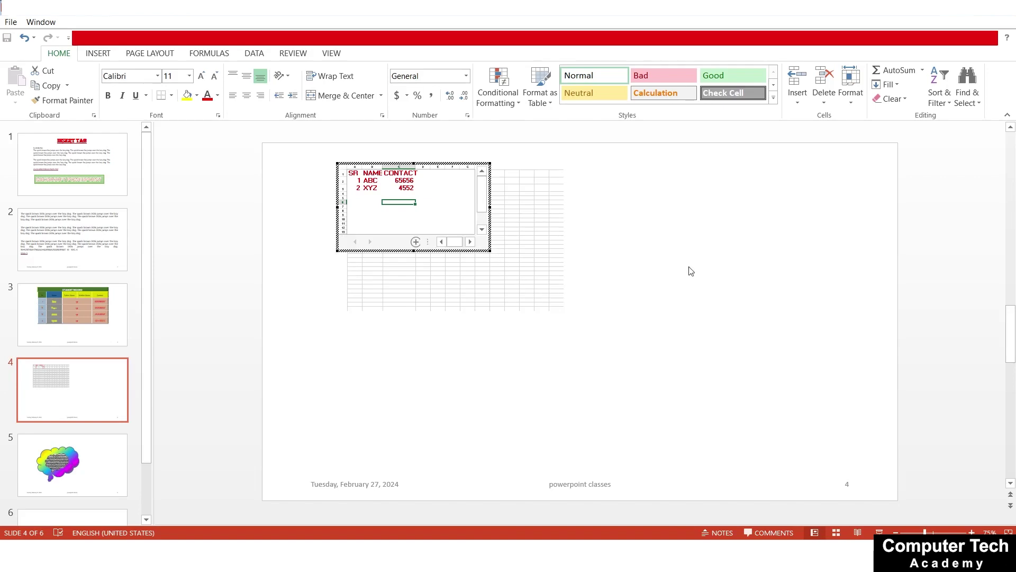
- Enlarge the table on slide 4, then show slide 2
{"action": "left_click", "coordinate": [765, 235]}
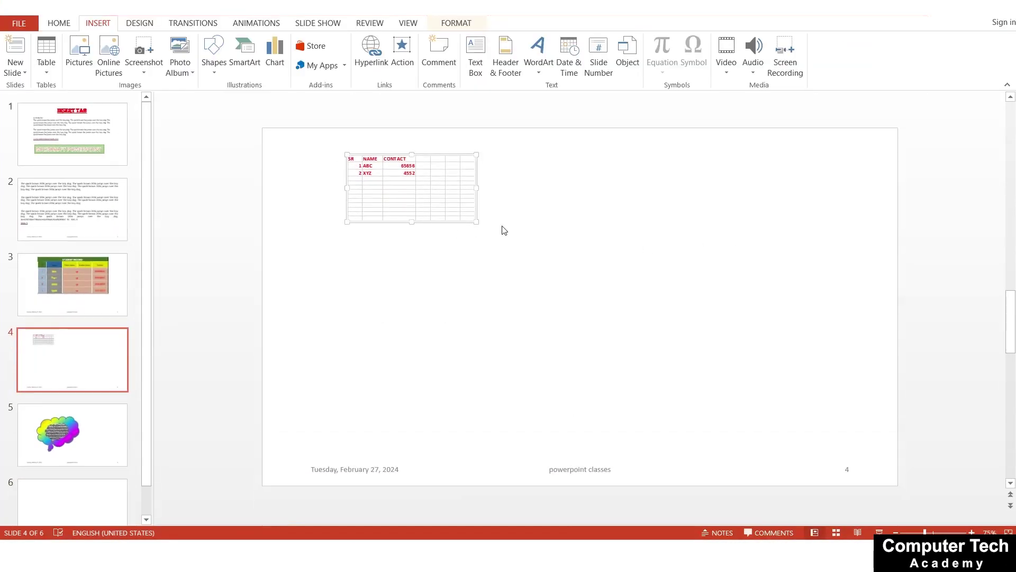
{"action": "left_click_drag", "start_coordinate": [478, 224], "coordinate": [684, 329]}
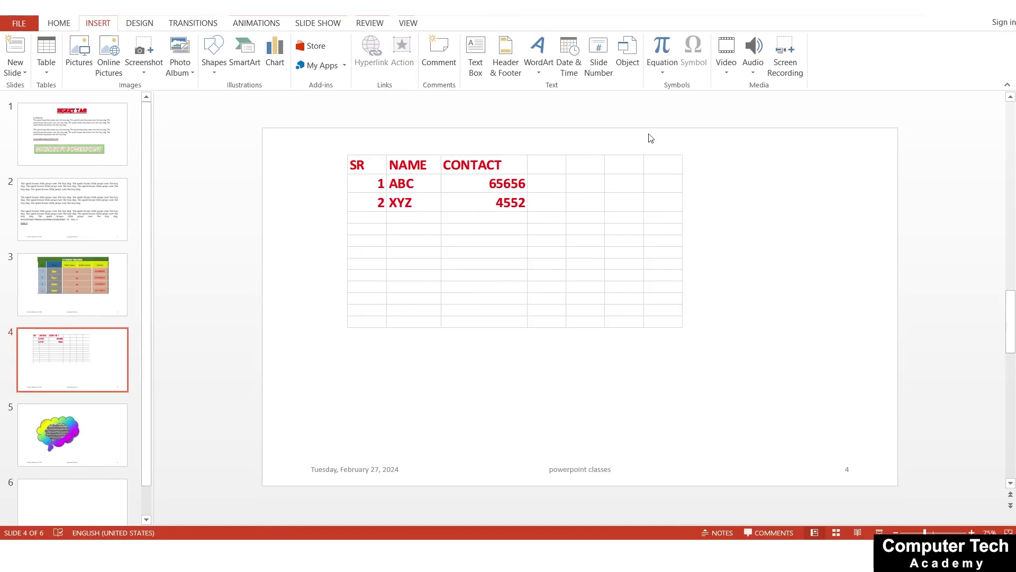
{"action": "left_click", "coordinate": [79, 218]}
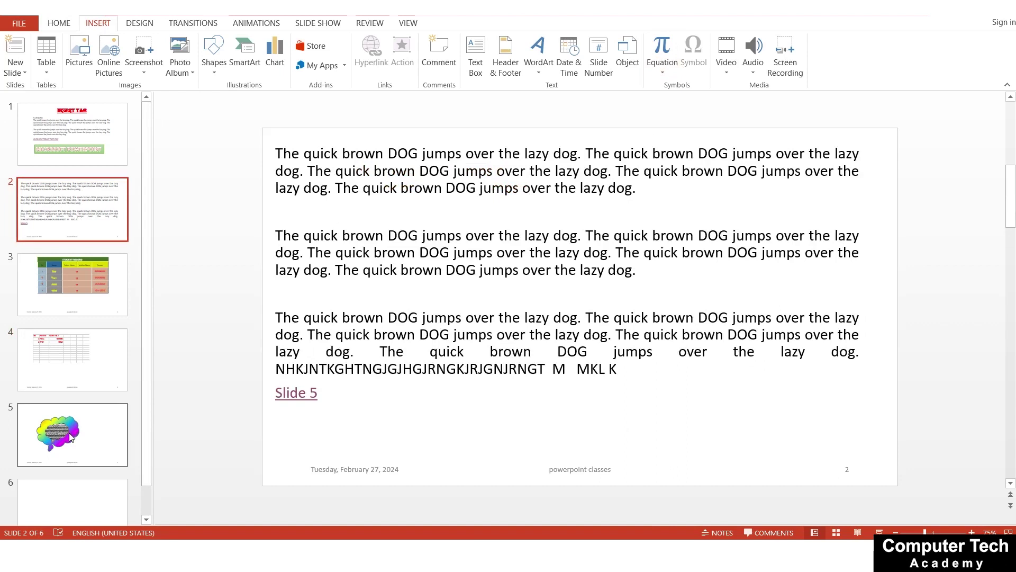
- Delete the table from slide 4
{"action": "left_click", "coordinate": [80, 349]}
{"action": "left_click", "coordinate": [518, 292]}
{"action": "key", "text": "Delete"}
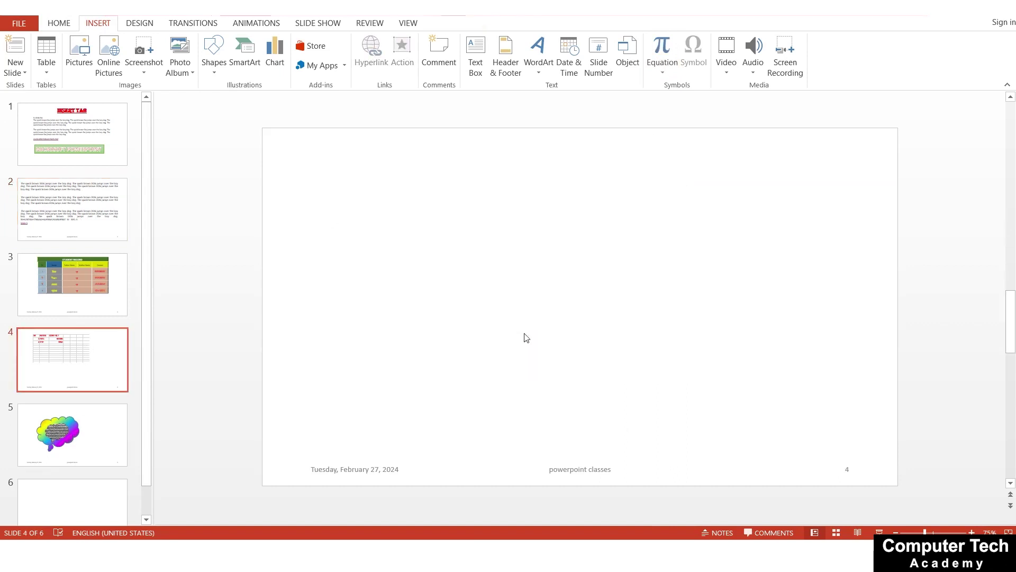
- Draw a text box on slide 4 and open the built-in equation gallery
{"action": "left_click", "coordinate": [476, 74]}
{"action": "left_click_drag", "start_coordinate": [380, 216], "coordinate": [644, 318]}
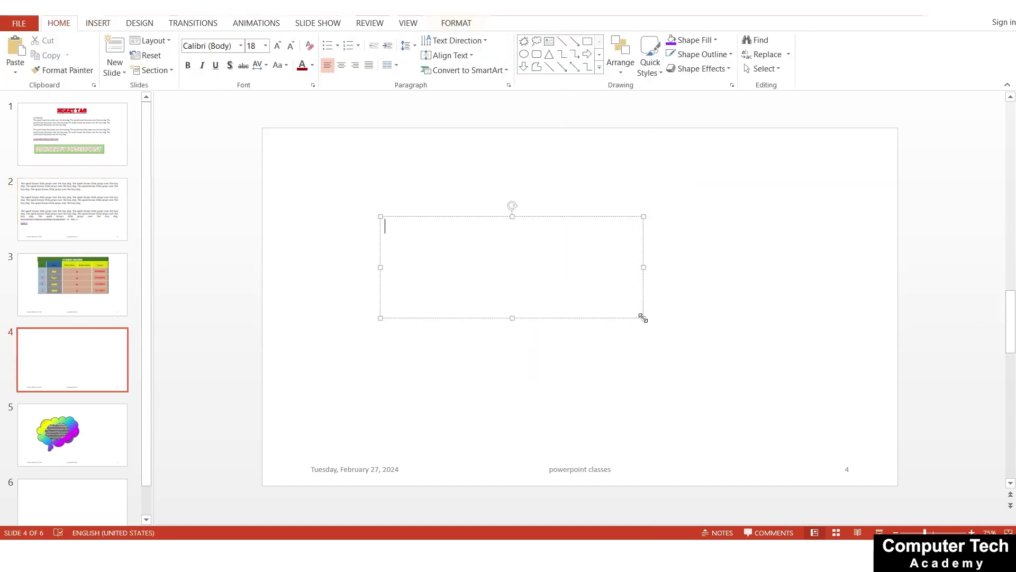
{"action": "left_click", "coordinate": [98, 27]}
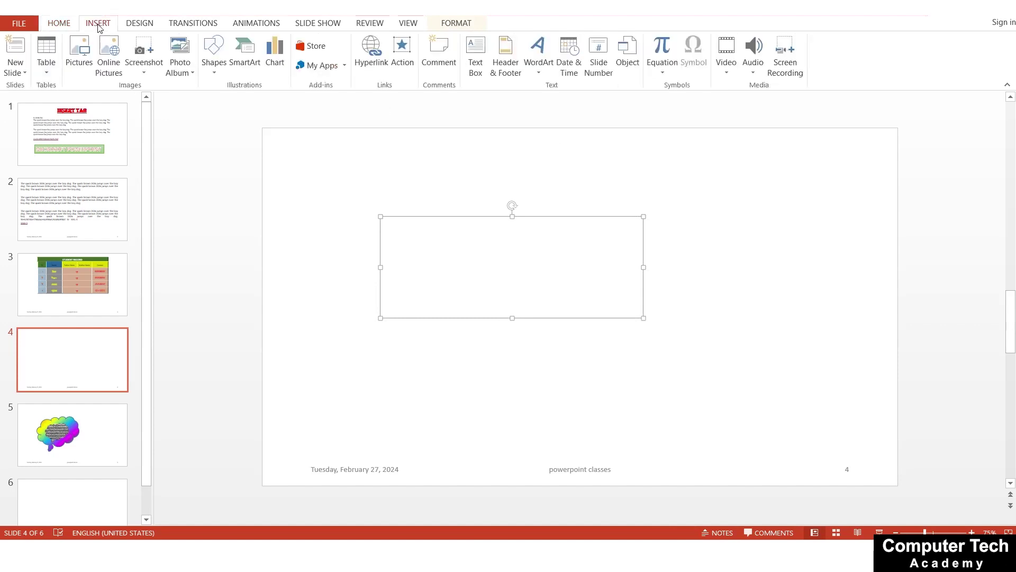
{"action": "left_click", "coordinate": [663, 73]}
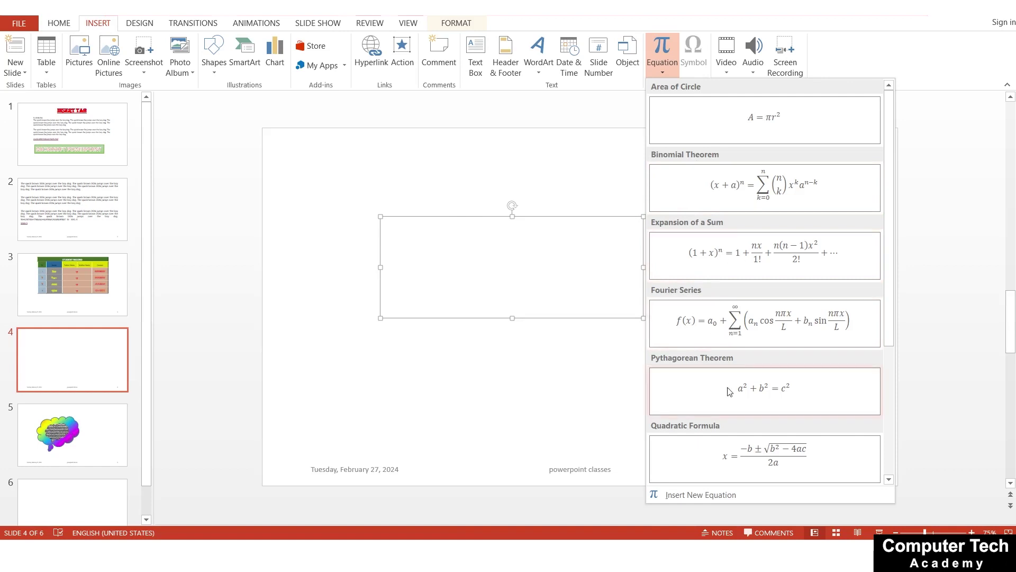
- Insert a new blank equation on slide 4 and start editing it
{"action": "left_click", "coordinate": [699, 493]}
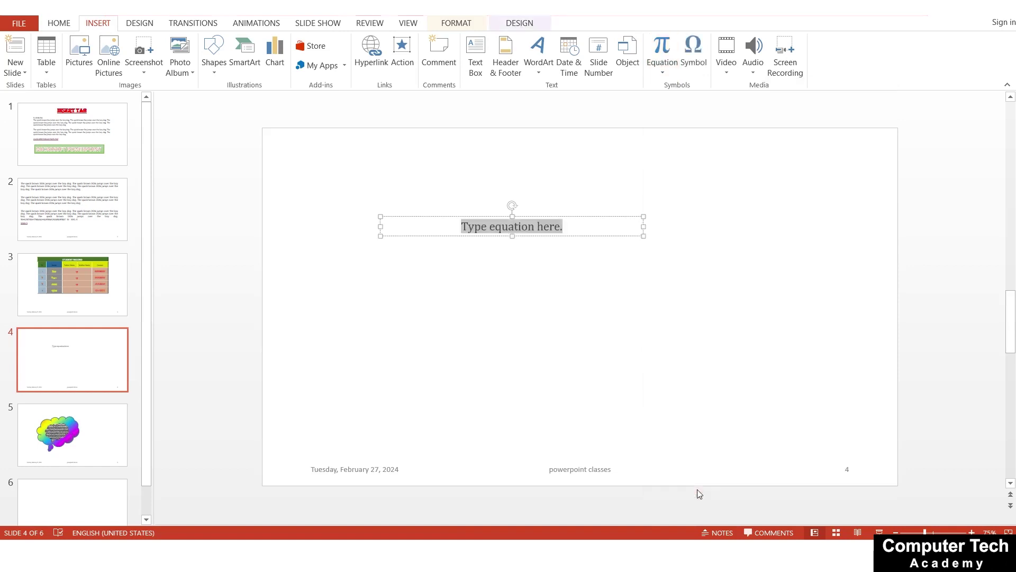
{"action": "left_click", "coordinate": [564, 233]}
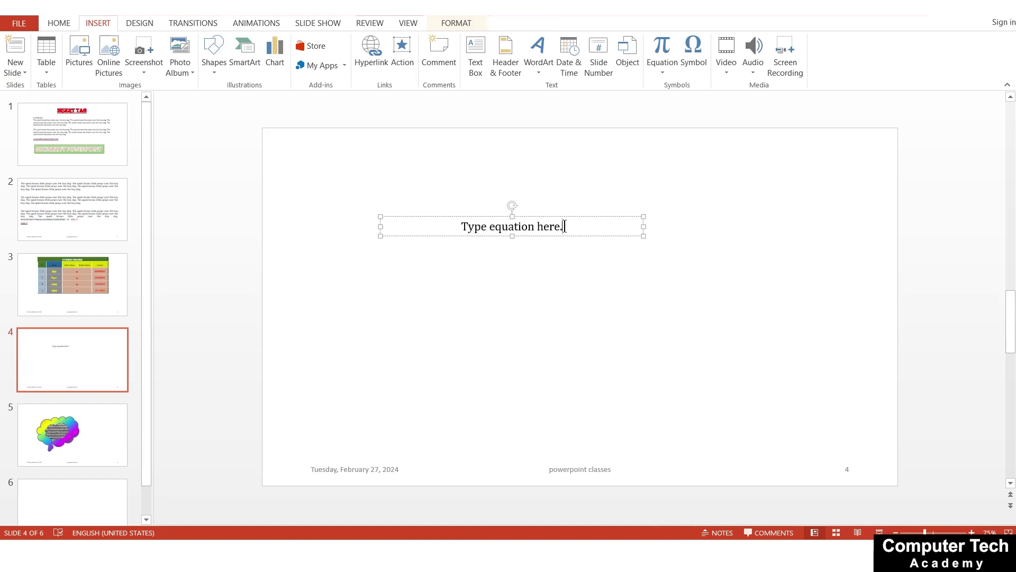
{"action": "left_click", "coordinate": [564, 228]}
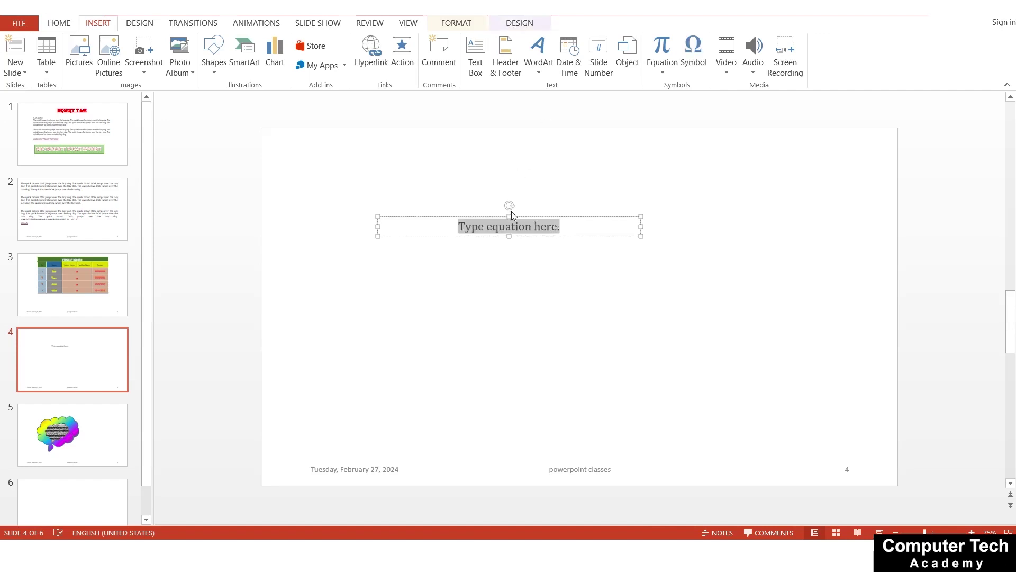
{"action": "left_click", "coordinate": [511, 23]}
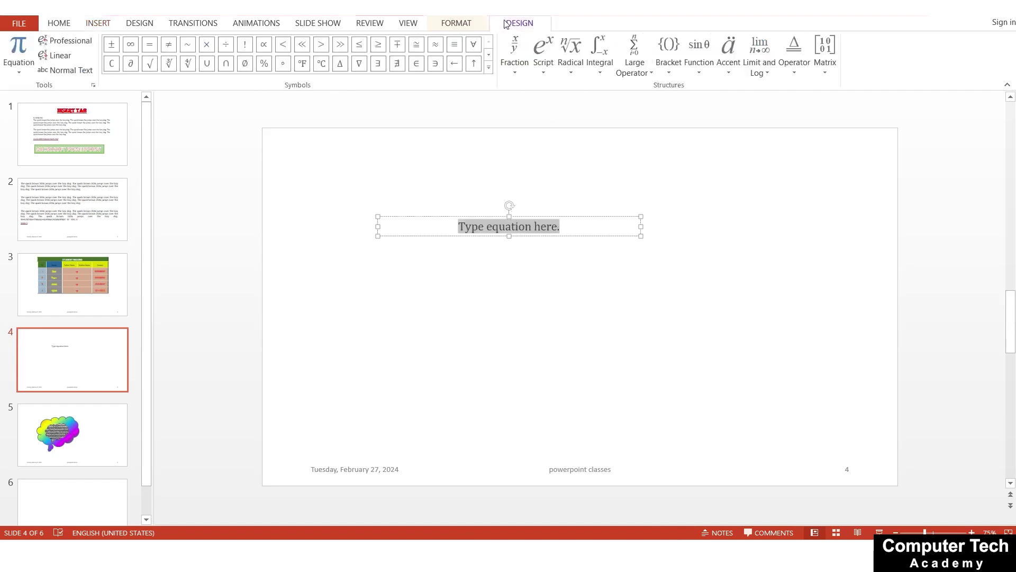
{"action": "left_click", "coordinate": [469, 24]}
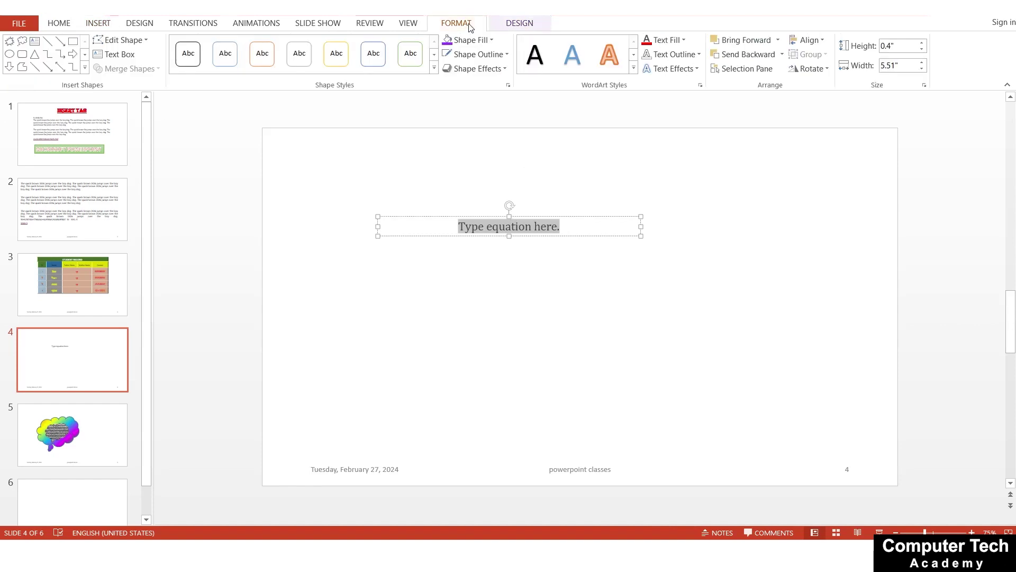
{"action": "left_click", "coordinate": [525, 23]}
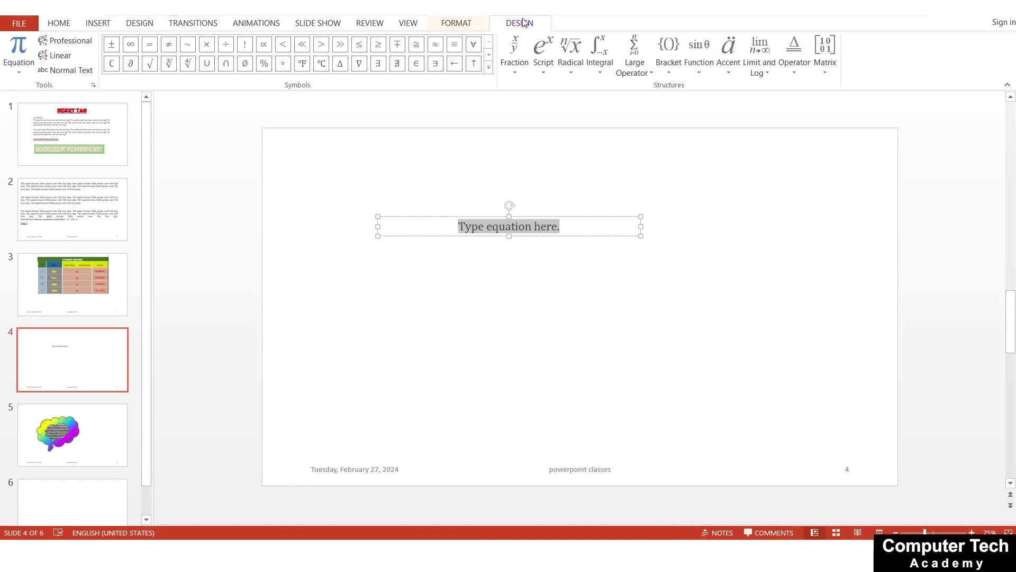
- Add α and β from the symbols gallery, followed by a stacked fraction
{"action": "left_click", "coordinate": [488, 69]}
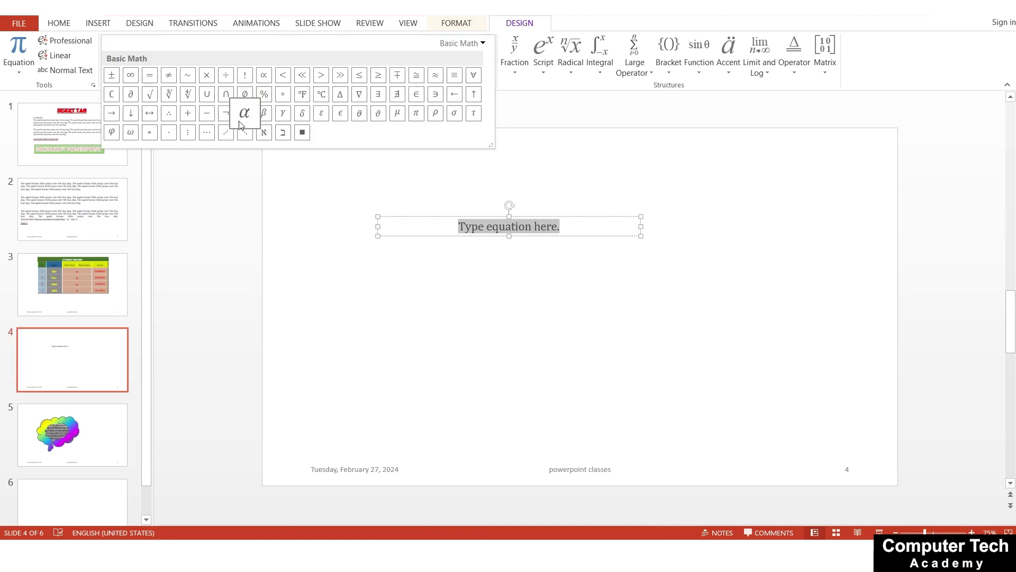
{"action": "left_click", "coordinate": [245, 113]}
{"action": "left_click", "coordinate": [489, 68]}
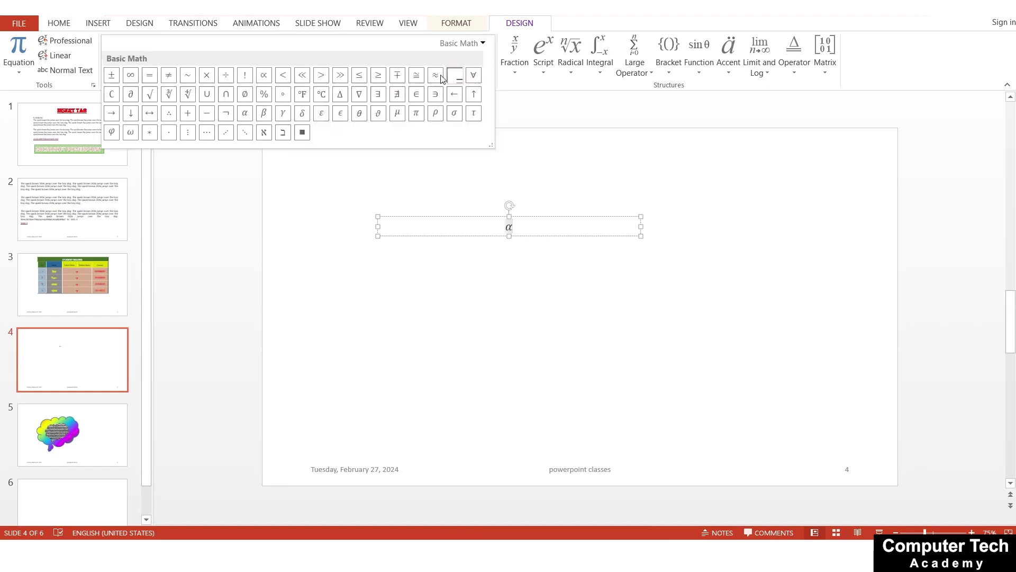
{"action": "left_click", "coordinate": [265, 114]}
{"action": "left_click", "coordinate": [516, 58]}
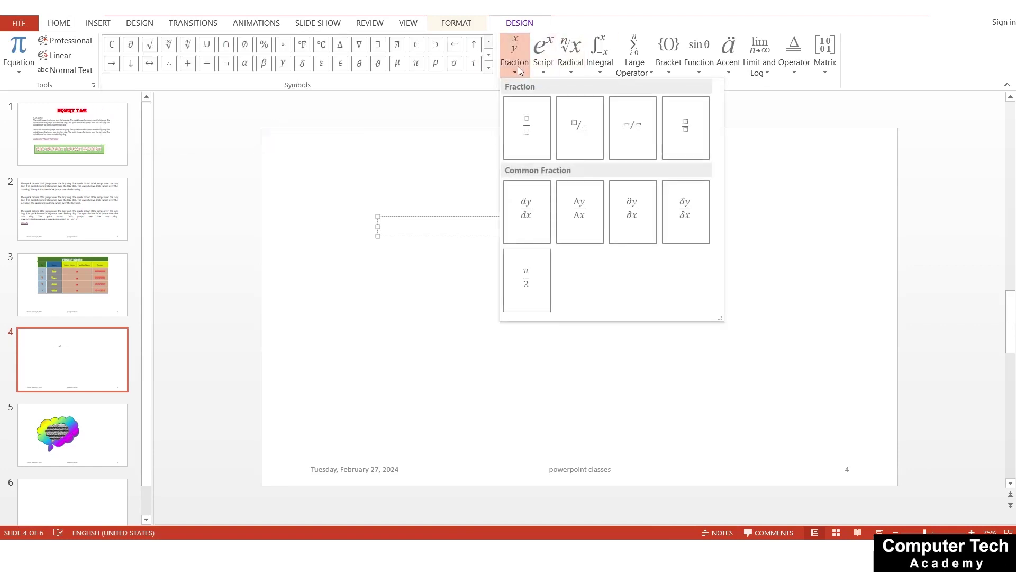
{"action": "left_click", "coordinate": [519, 119]}
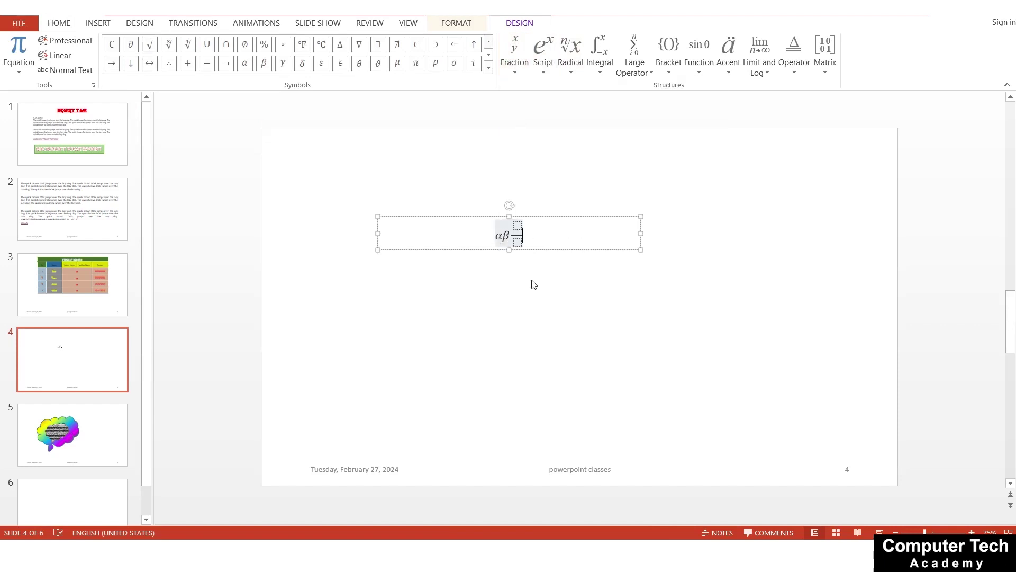
- Fill the fraction with 5 over 1 and select the whole equation box
{"action": "left_click", "coordinate": [519, 227]}
{"action": "type", "text": "5"}
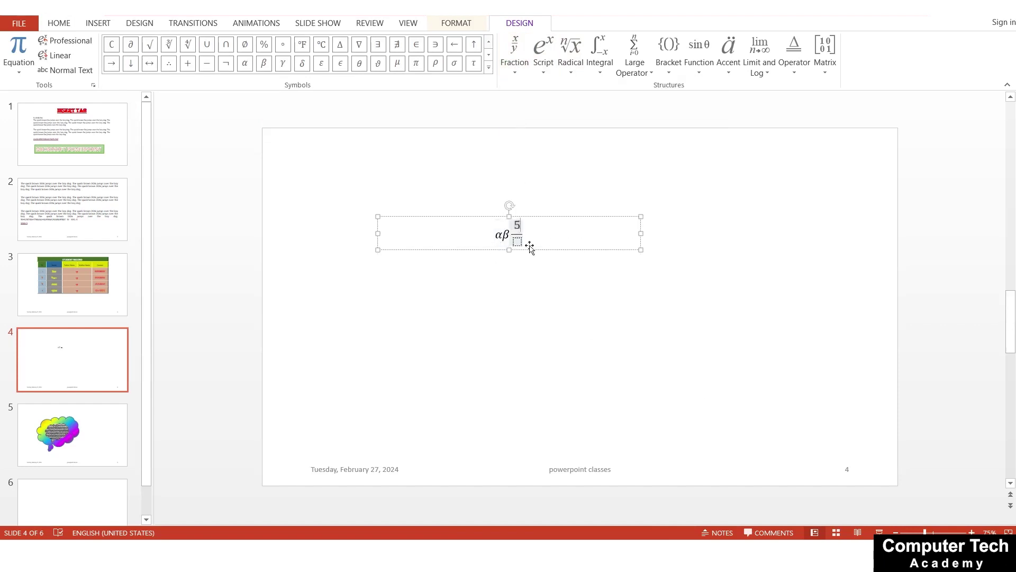
{"action": "left_click", "coordinate": [517, 241]}
{"action": "type", "text": "1"}
{"action": "left_click", "coordinate": [515, 53]}
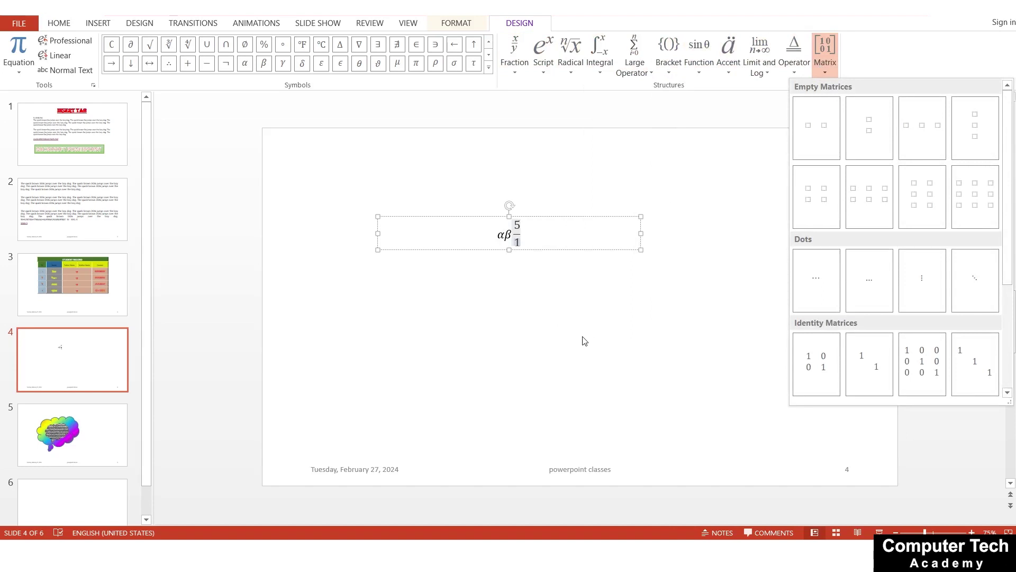
{"action": "left_click", "coordinate": [550, 251]}
{"action": "left_click", "coordinate": [558, 250]}
- Delete the trial equation from slide 4 and go to slide 2's text box
{"action": "key", "text": "Delete"}
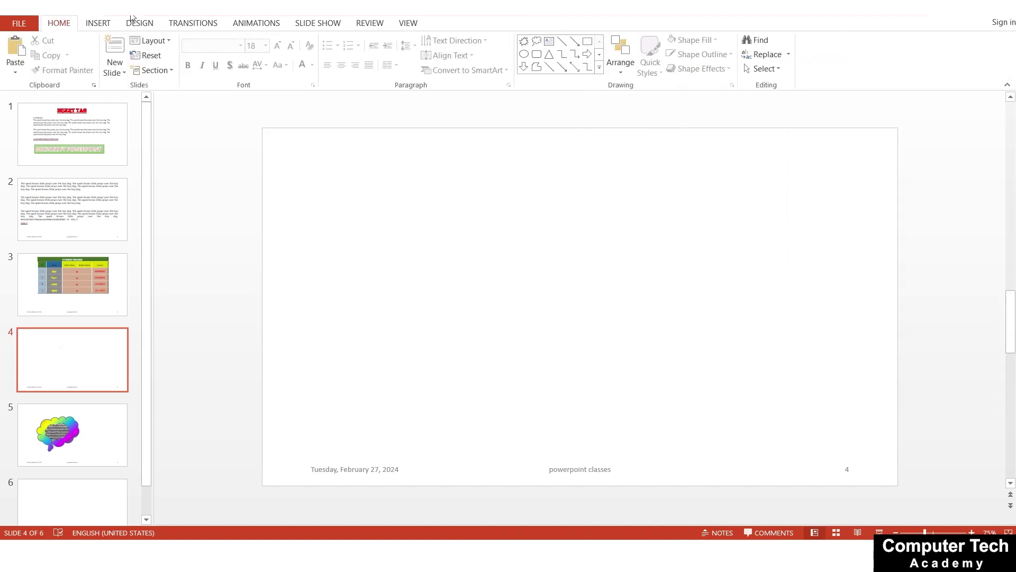
{"action": "left_click", "coordinate": [98, 23]}
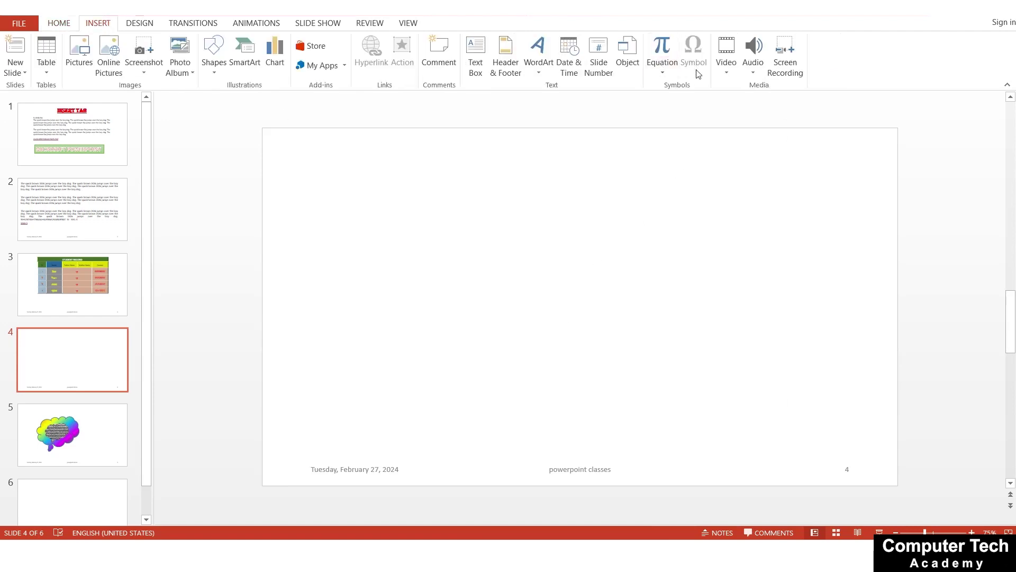
{"action": "left_click", "coordinate": [74, 215]}
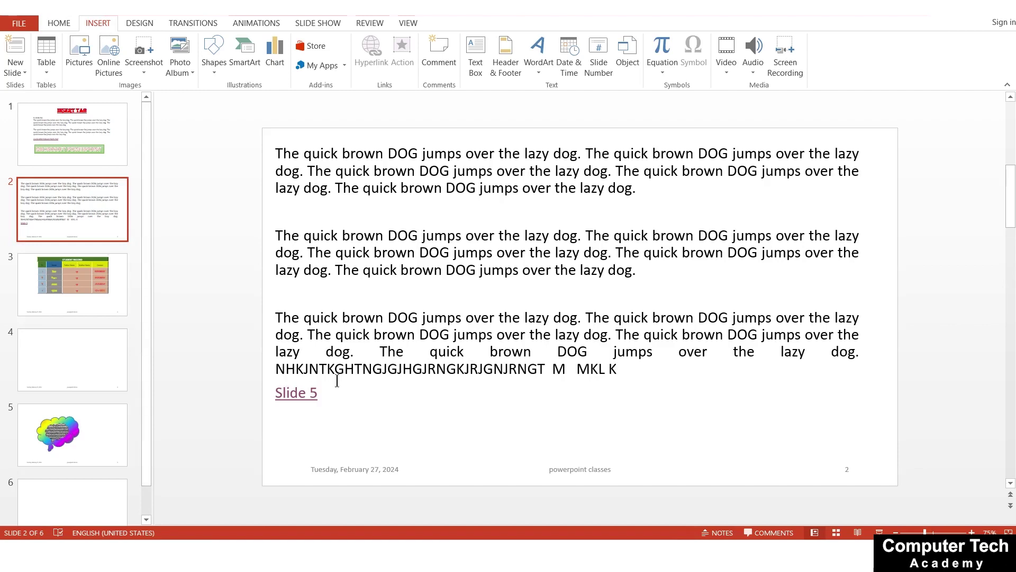
{"action": "left_click", "coordinate": [624, 338]}
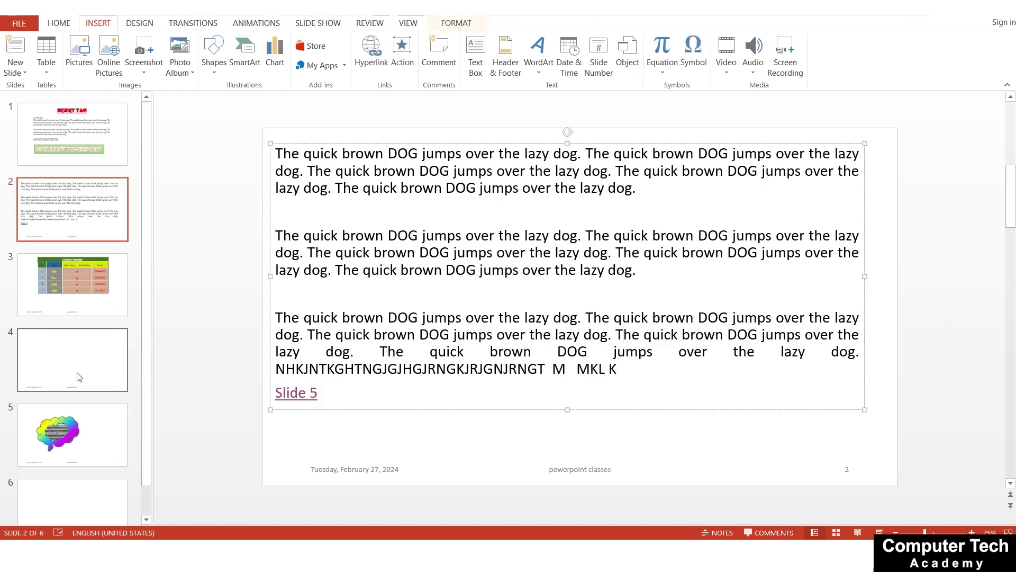
{"action": "left_click", "coordinate": [87, 387]}
{"action": "left_click", "coordinate": [72, 206]}
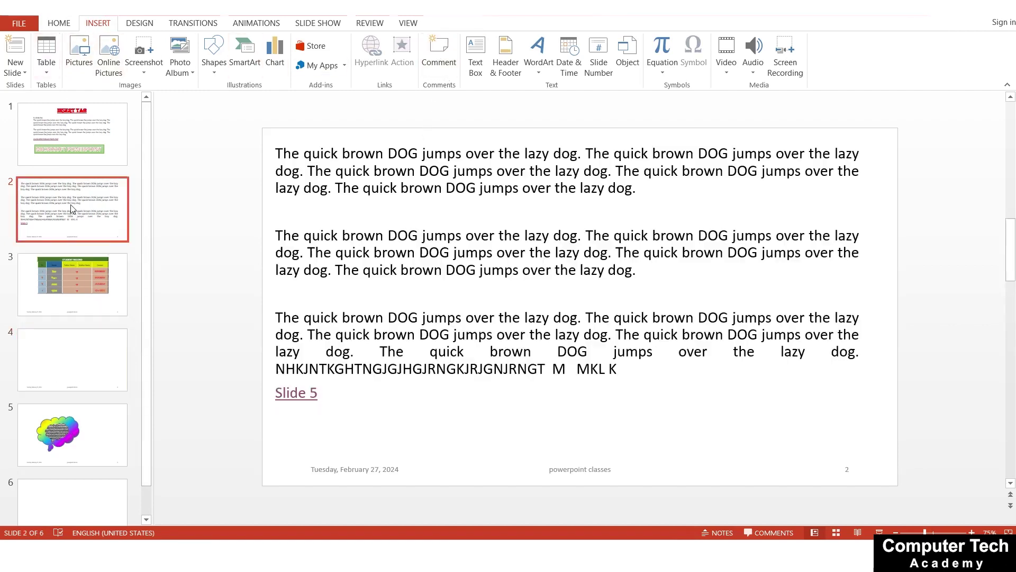
- Delete slide 2's second and third paragraphs and the Slide 5 link
{"action": "double_click", "coordinate": [613, 370]}
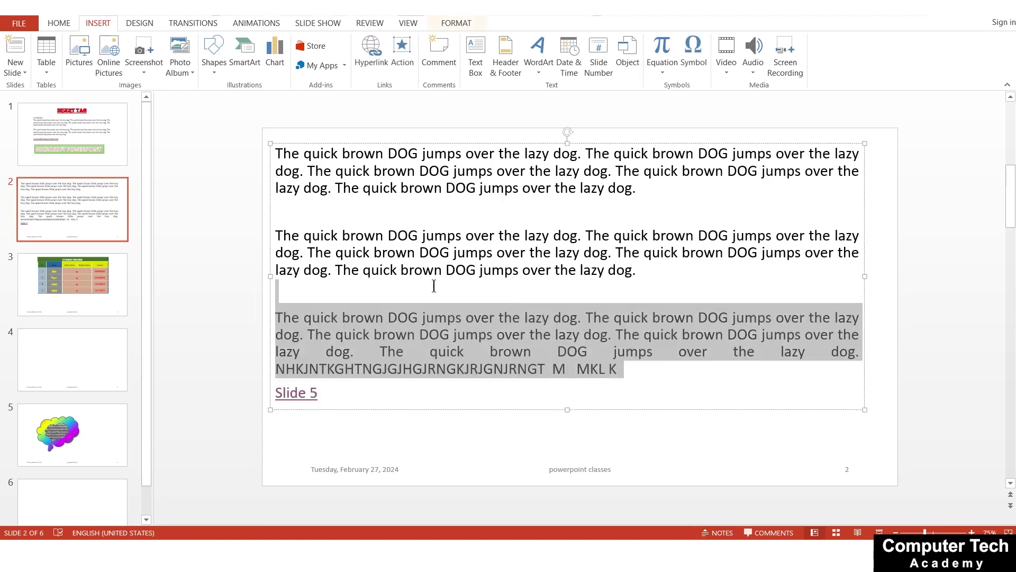
{"action": "left_click_drag", "start_coordinate": [630, 373], "coordinate": [264, 225]}
{"action": "key", "text": "Delete"}
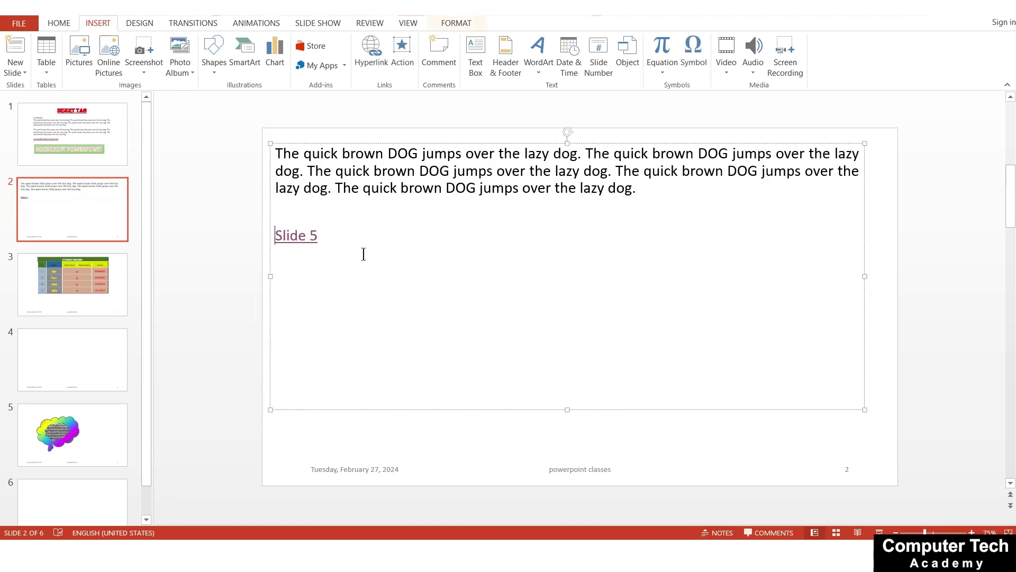
{"action": "left_click_drag", "start_coordinate": [363, 252], "coordinate": [204, 222]}
{"action": "key", "text": "Delete"}
- Open the Symbol dialog and scroll through its symbol list
{"action": "left_click", "coordinate": [688, 66]}
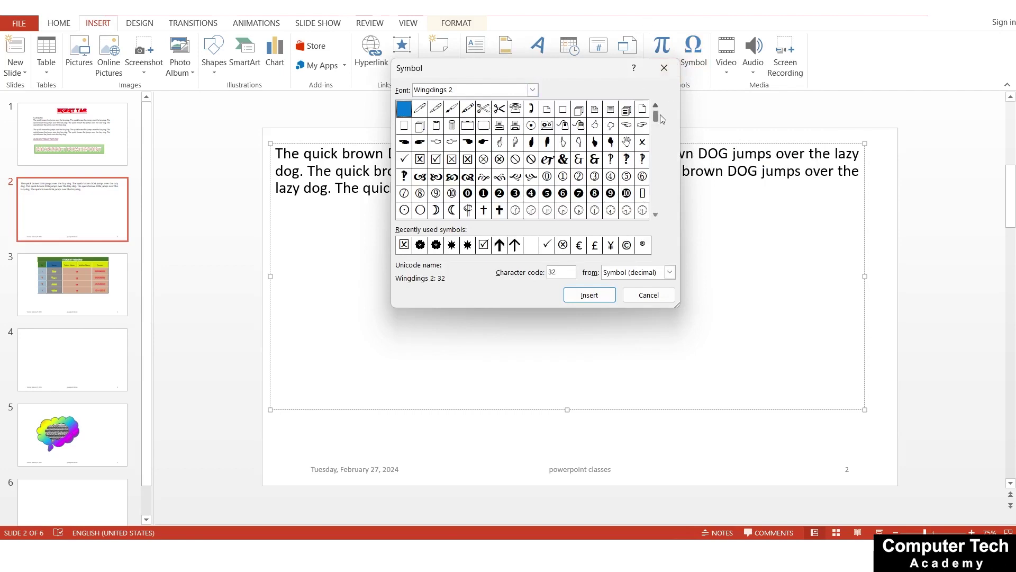
{"action": "left_click_drag", "start_coordinate": [657, 117], "coordinate": [657, 138]}
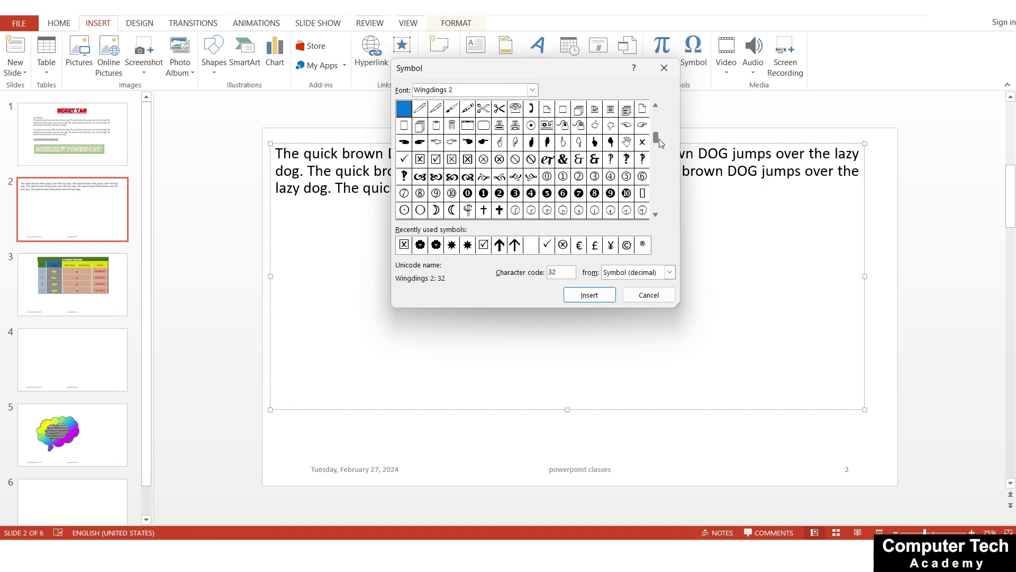
{"action": "left_click", "coordinate": [656, 215]}
{"action": "left_click", "coordinate": [657, 214]}
{"action": "left_click", "coordinate": [657, 214]}
{"action": "left_click", "coordinate": [657, 215]}
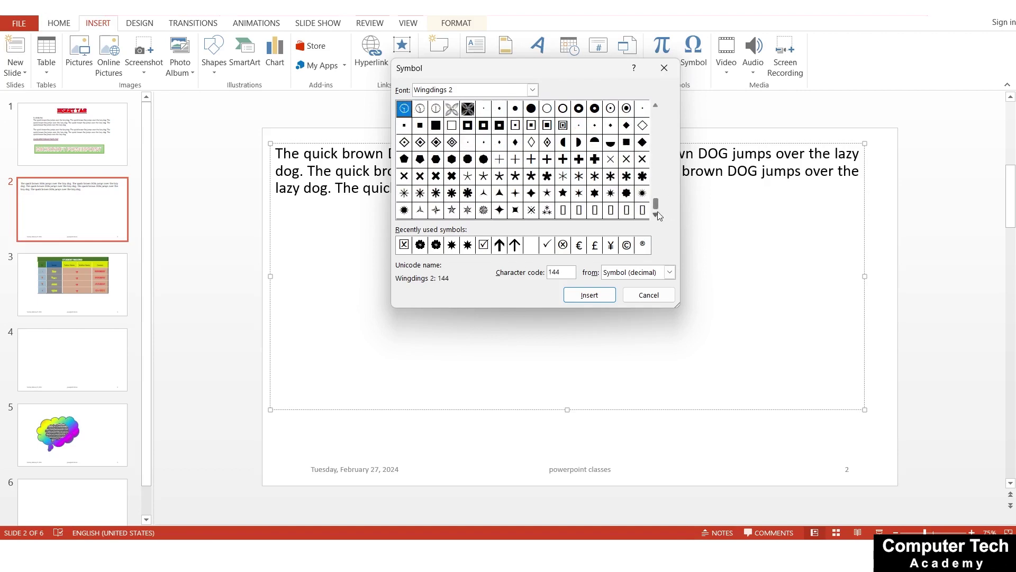
{"action": "left_click", "coordinate": [656, 106]}
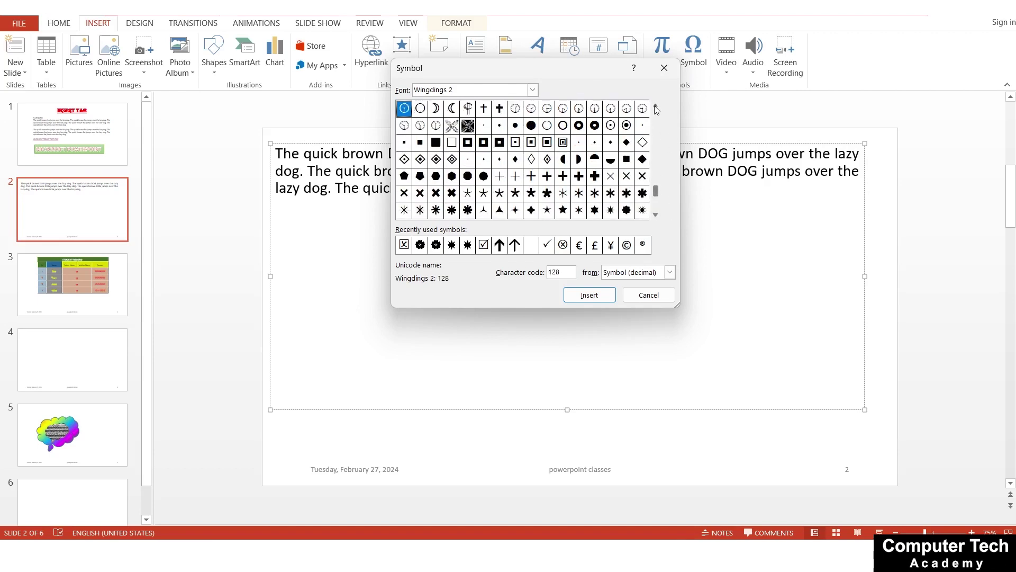
{"action": "left_click", "coordinate": [656, 106]}
{"action": "left_click", "coordinate": [655, 106]}
{"action": "left_click", "coordinate": [656, 106]}
{"action": "left_click", "coordinate": [656, 105]}
{"action": "left_click", "coordinate": [656, 106]}
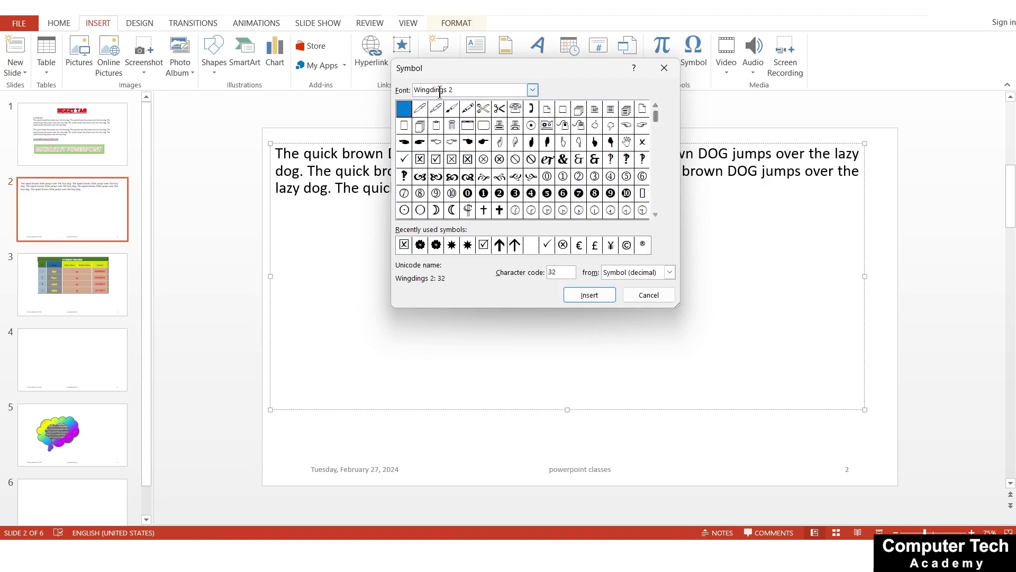
- Switch the Symbol dialog's font to Wingdings, after briefly trying Sylfaen
{"action": "left_click", "coordinate": [532, 90]}
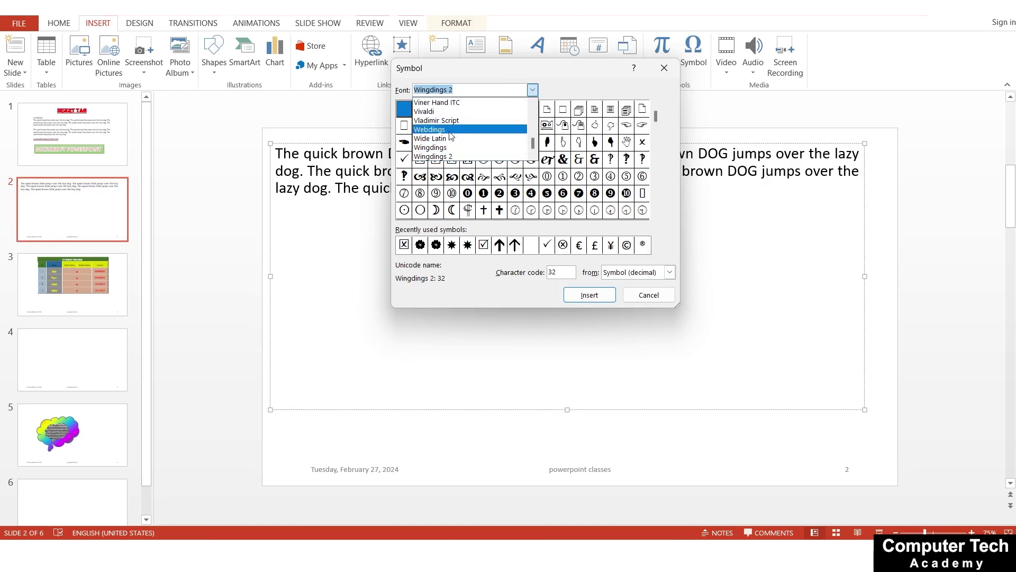
{"action": "left_click_drag", "start_coordinate": [478, 71], "coordinate": [454, 127]}
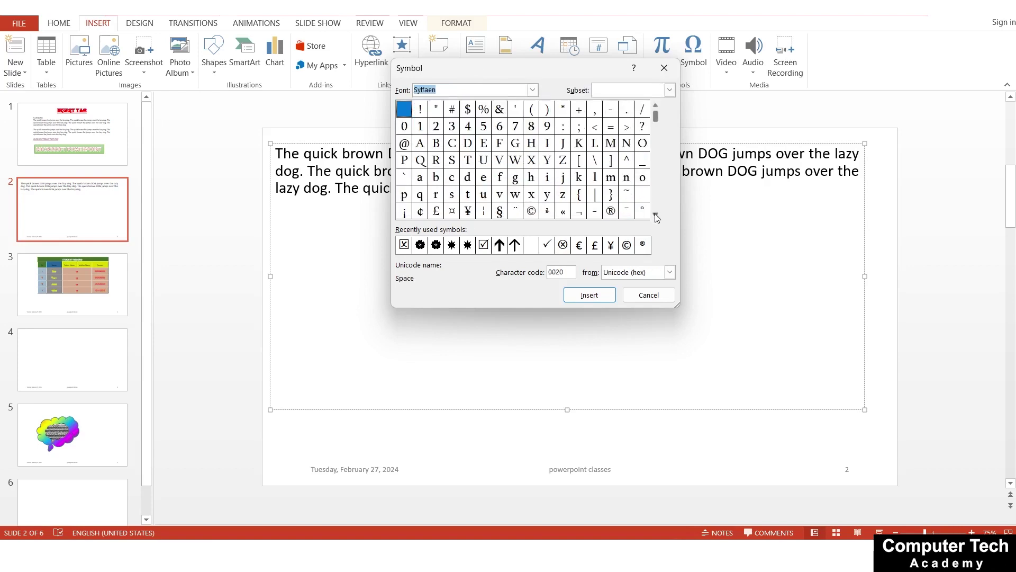
{"action": "left_click_drag", "start_coordinate": [656, 216], "coordinate": [656, 216]}
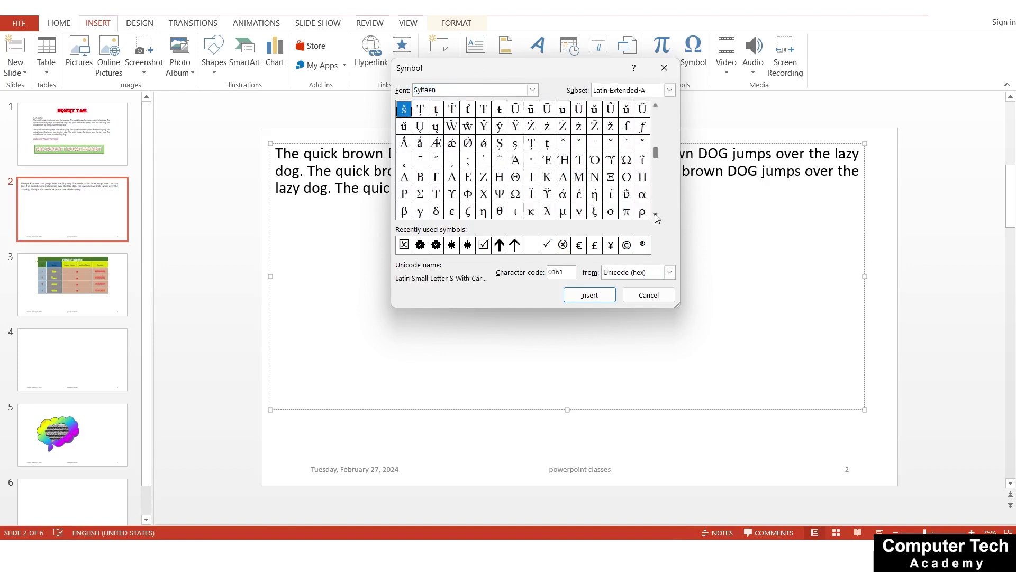
{"action": "left_click_drag", "start_coordinate": [656, 218], "coordinate": [656, 217]}
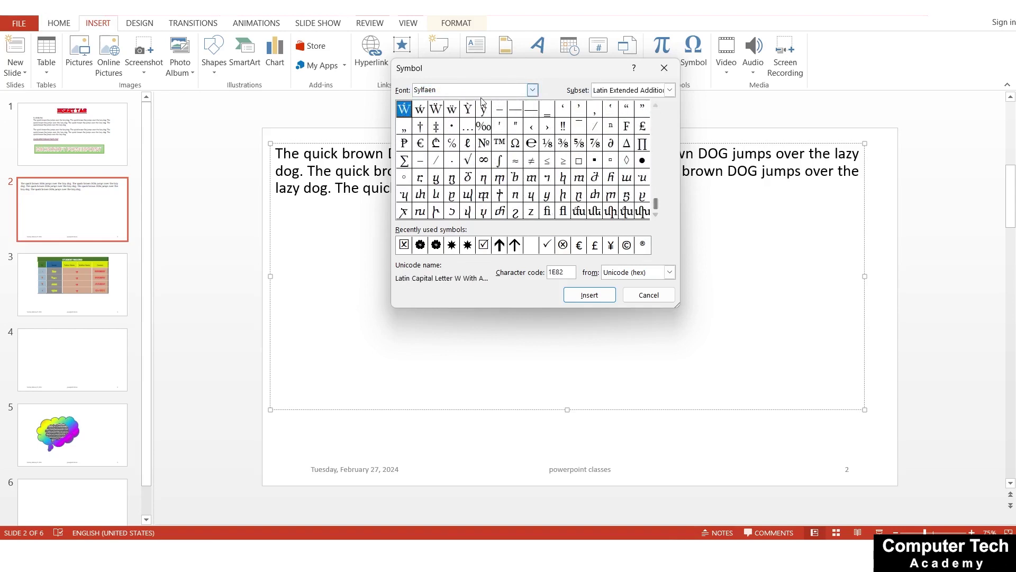
{"action": "left_click", "coordinate": [533, 90]}
{"action": "scroll", "coordinate": [498, 143], "scroll_direction": "down", "scroll_amount": 3}
{"action": "scroll", "coordinate": [500, 146], "scroll_direction": "down", "scroll_amount": 3}
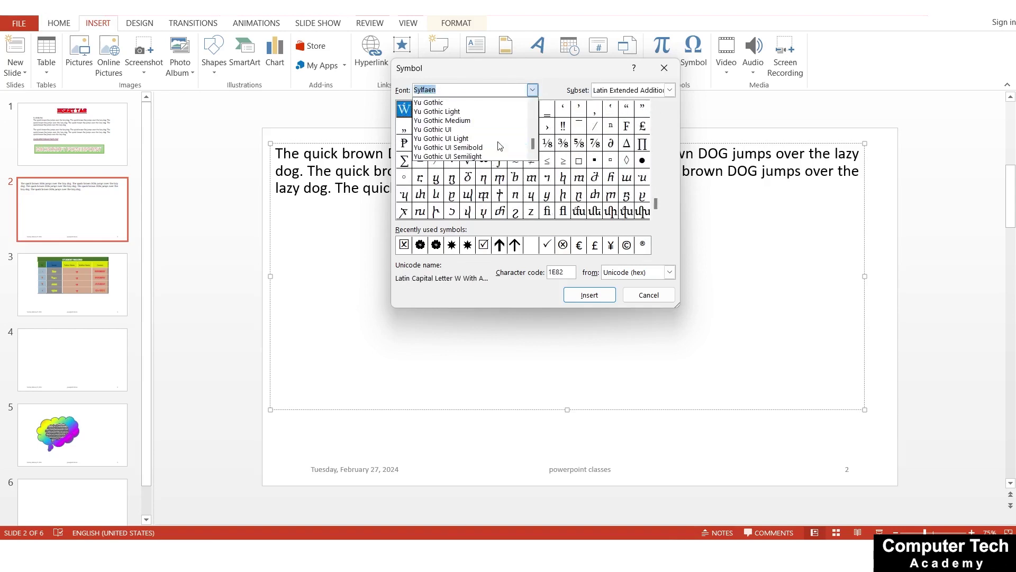
{"action": "scroll", "coordinate": [499, 145], "scroll_direction": "up", "scroll_amount": 2}
{"action": "left_click", "coordinate": [453, 128]}
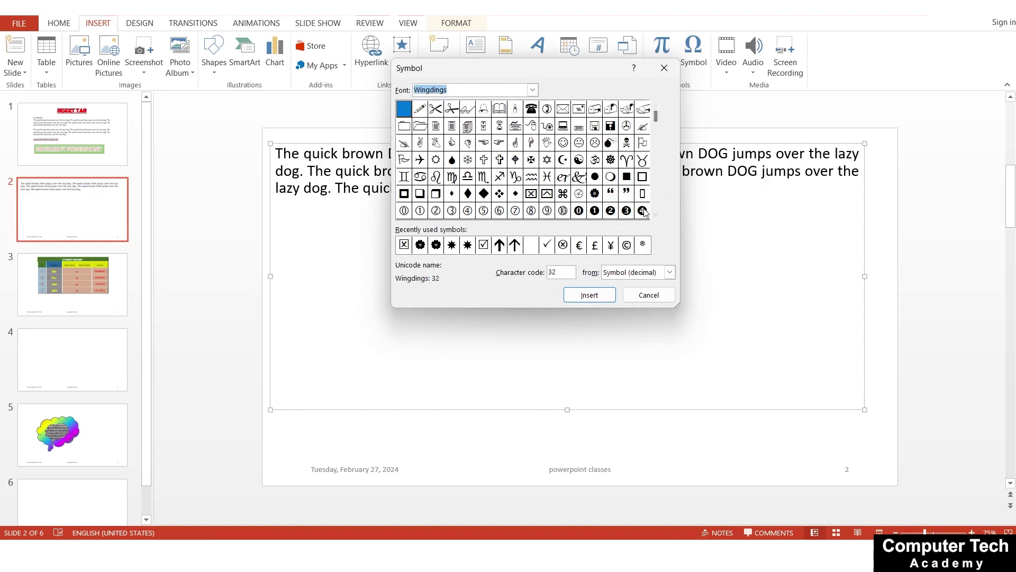
- Insert the Wingdings left-arrow symbol (code 231) into slide 2's text box
{"action": "left_click", "coordinate": [595, 193]}
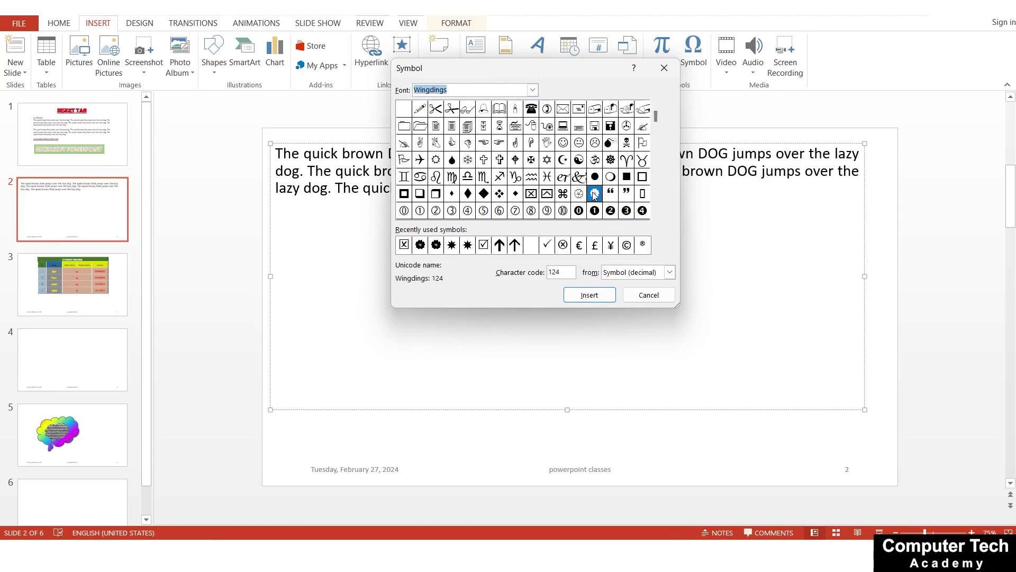
{"action": "left_click", "coordinate": [656, 216]}
{"action": "left_click", "coordinate": [656, 216]}
{"action": "left_click", "coordinate": [656, 216]}
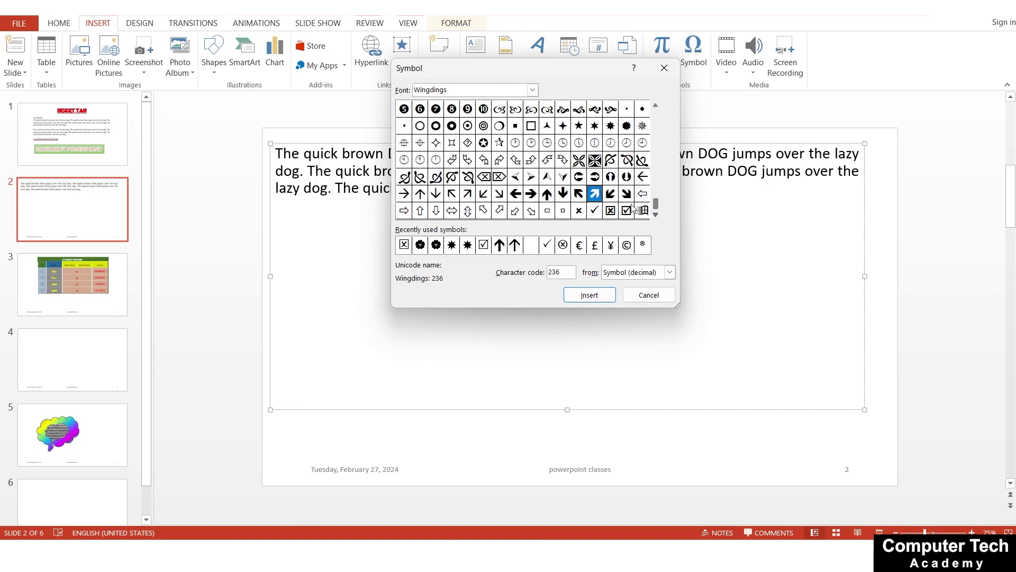
{"action": "left_click", "coordinate": [515, 194]}
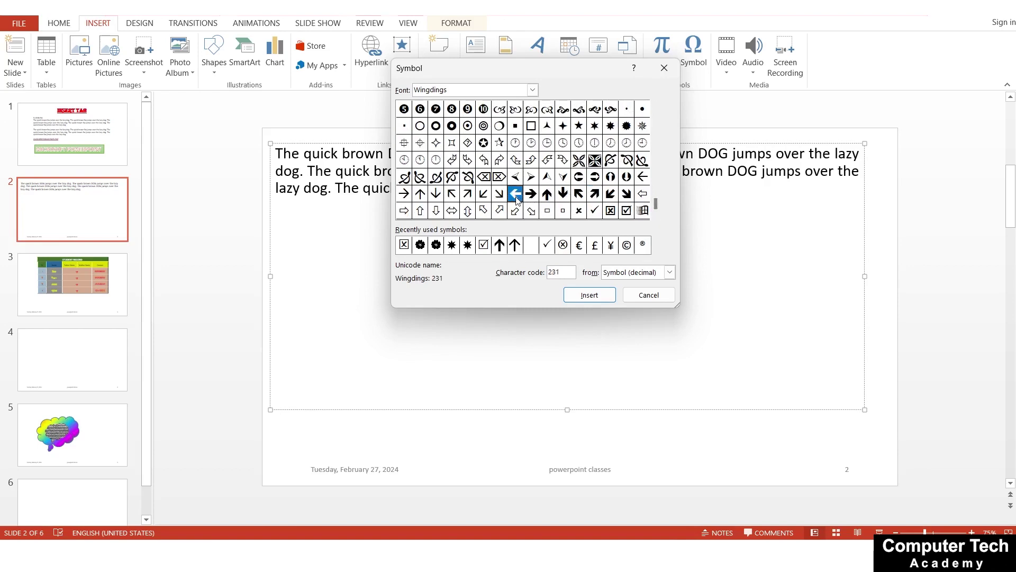
{"action": "left_click", "coordinate": [589, 298]}
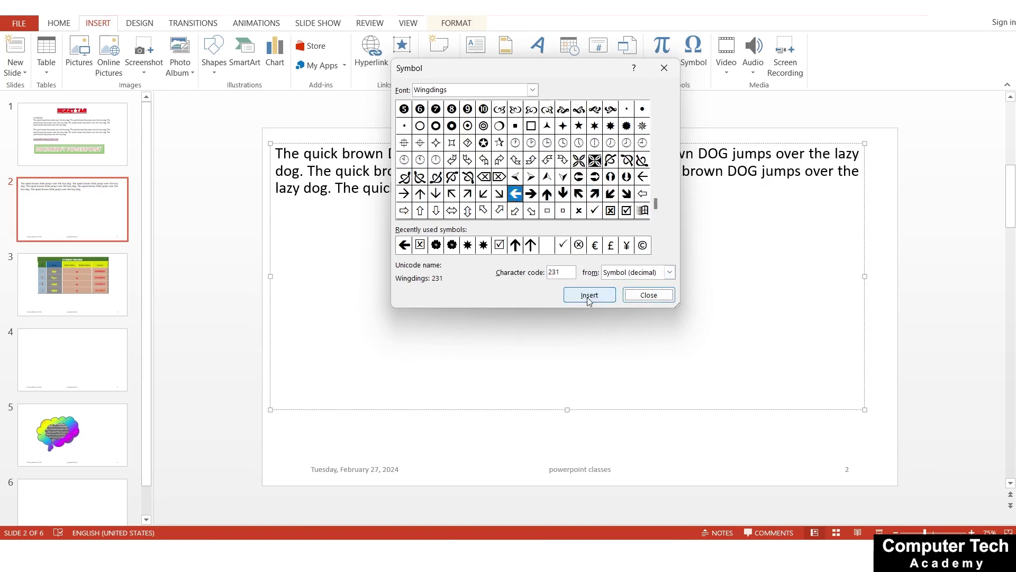
{"action": "left_click", "coordinate": [648, 295]}
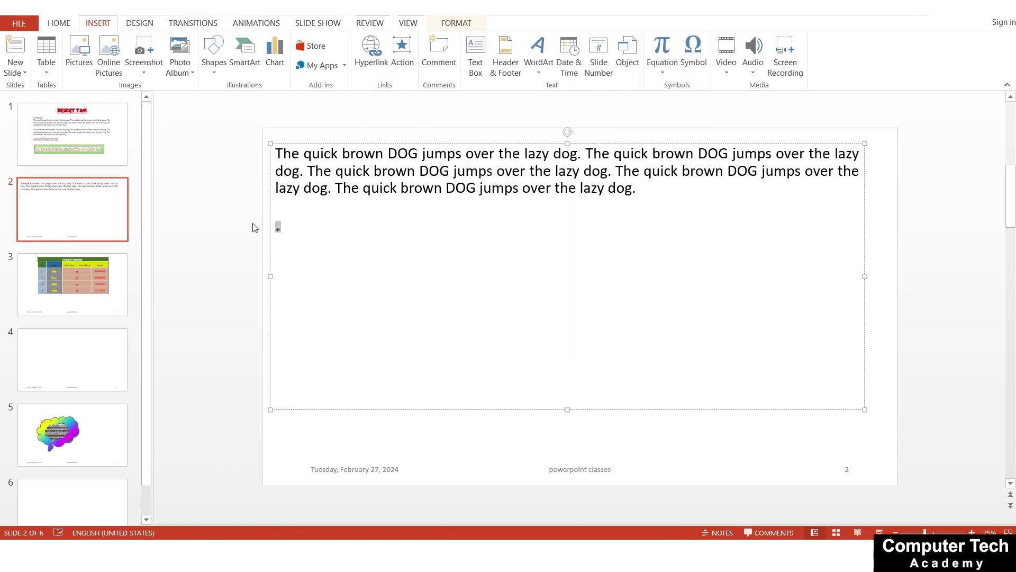
- Enlarge the inserted arrow with Ctrl+] and select it
{"action": "key", "text": "ctrl+bracketright"}
{"action": "key", "text": "ctrl+bracketright"}
{"action": "key", "text": "ctrl+bracketright"}
{"action": "key", "text": "ctrl+bracketright"}
{"action": "key", "text": "ctrl+bracketright"}
{"action": "key", "text": "ctrl+bracketright"}
{"action": "key", "text": "ctrl+bracketright"}
{"action": "key", "text": "ctrl+bracketright"}
{"action": "key", "text": "ctrl+bracketright"}
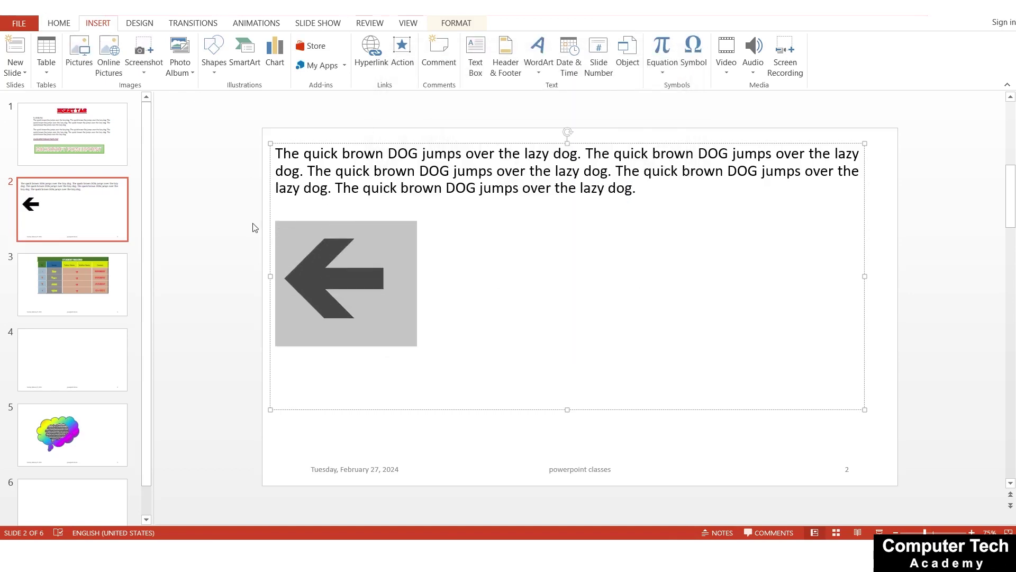
{"action": "left_click", "coordinate": [420, 279]}
{"action": "left_click_drag", "start_coordinate": [418, 276], "coordinate": [317, 268]}
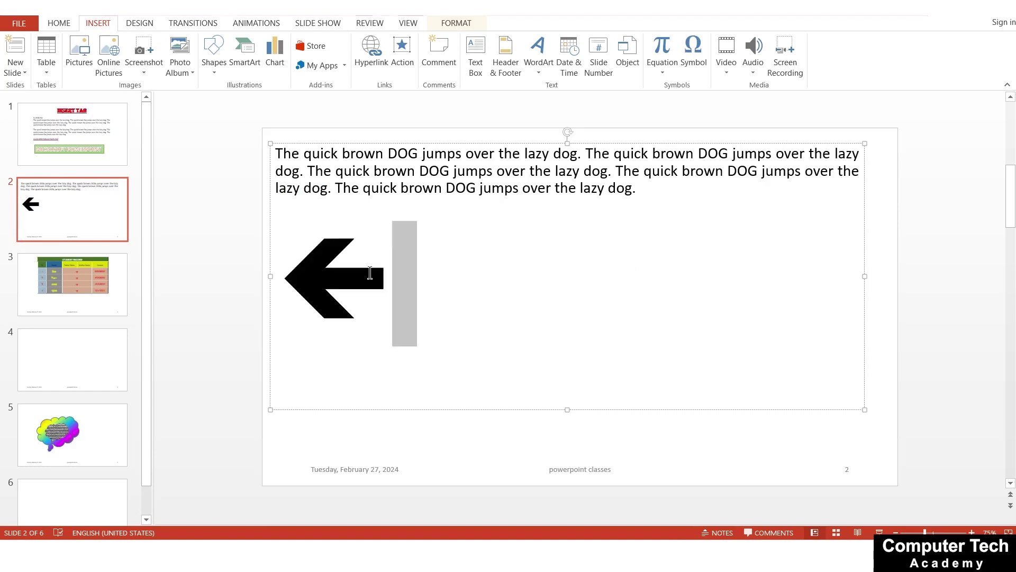
- Give the arrow font size 138, dark red colour, Algerian font and a text shadow
{"action": "left_click", "coordinate": [65, 25]}
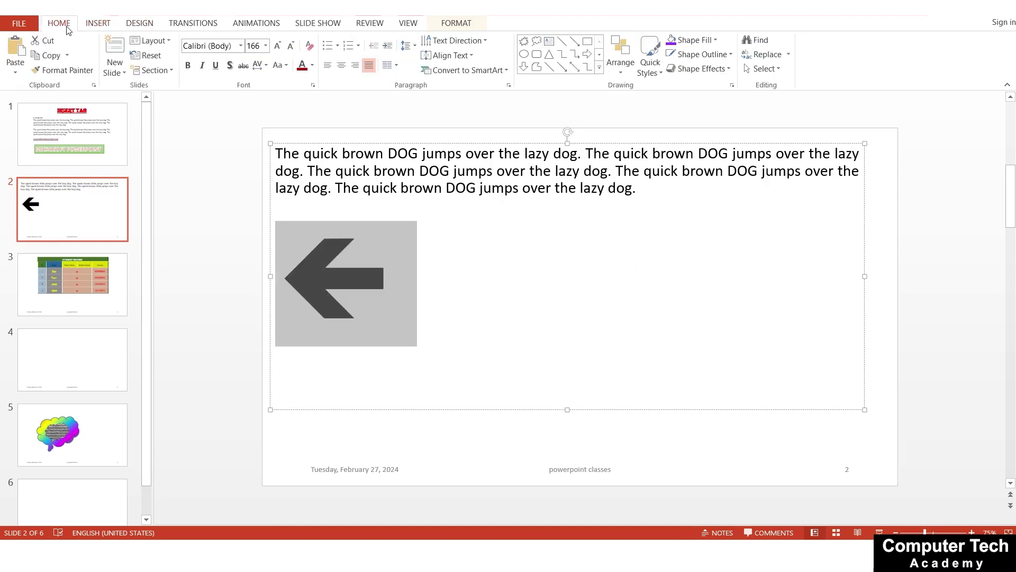
{"action": "left_click", "coordinate": [291, 47]}
{"action": "left_click", "coordinate": [277, 47]}
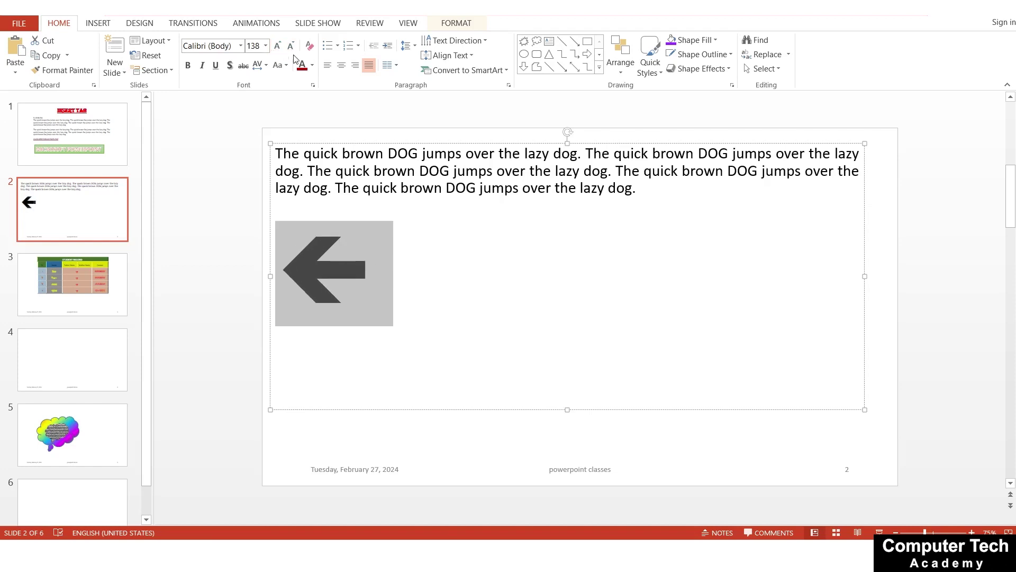
{"action": "left_click", "coordinate": [301, 66]}
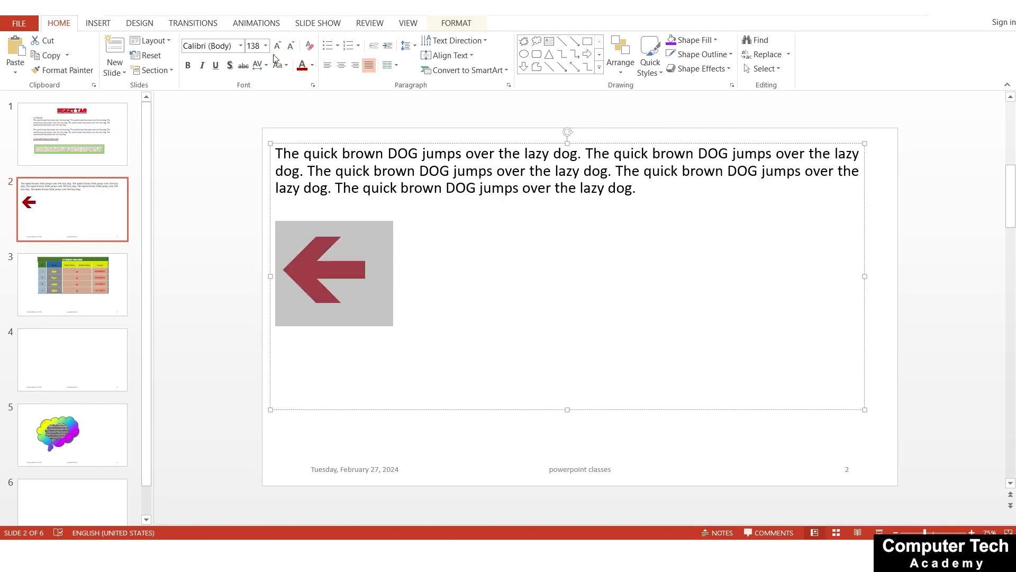
{"action": "left_click", "coordinate": [242, 46]}
{"action": "left_click", "coordinate": [232, 157]}
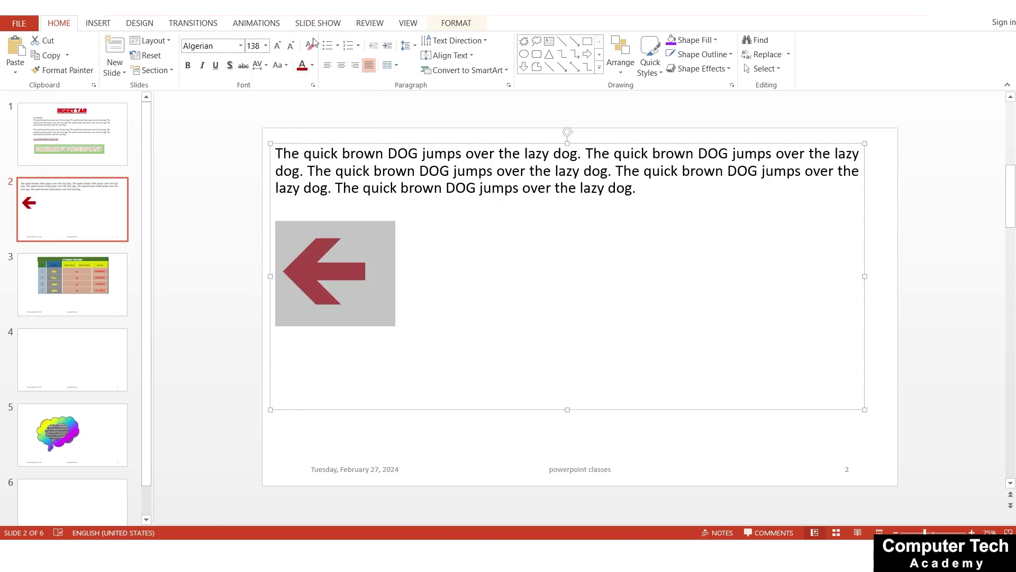
{"action": "left_click", "coordinate": [230, 65]}
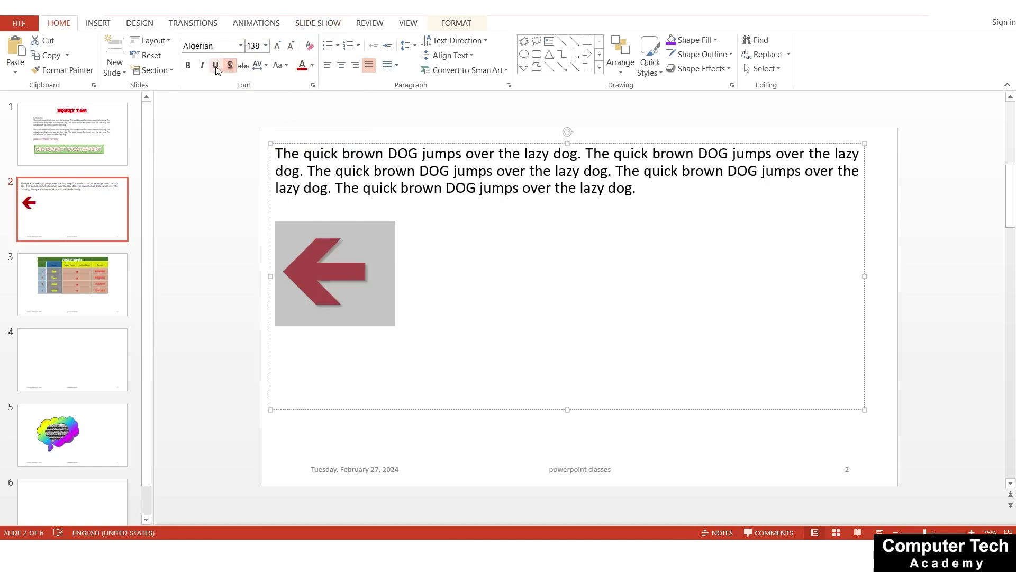
- Try bold, italic and underline on the arrow, then remove all three
{"action": "left_click", "coordinate": [216, 64]}
{"action": "left_click", "coordinate": [201, 65]}
{"action": "left_click", "coordinate": [188, 66]}
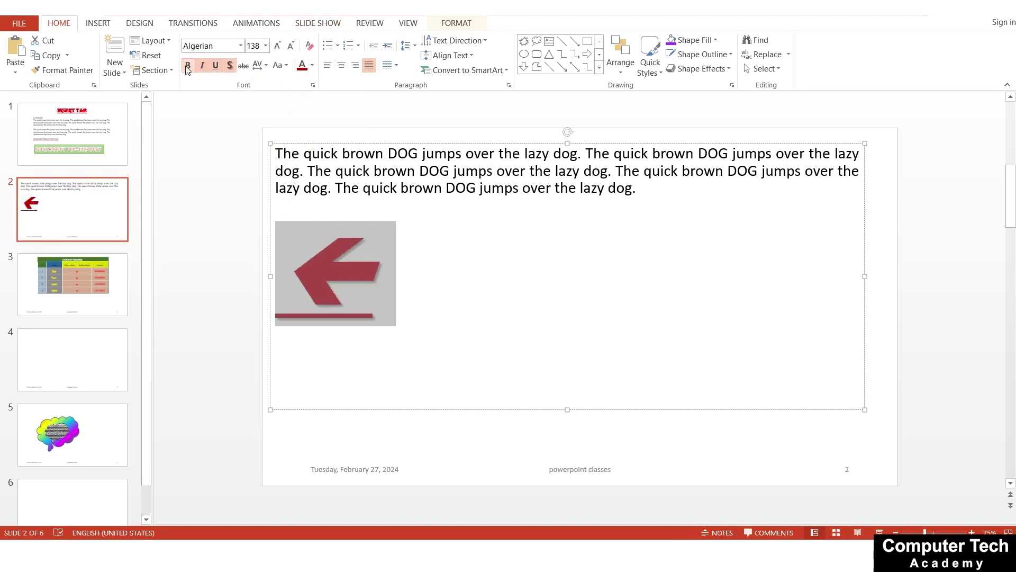
{"action": "left_click", "coordinate": [187, 65]}
{"action": "key", "text": "ctrl+i"}
{"action": "key", "text": "ctrl+u"}
{"action": "left_click", "coordinate": [429, 265]}
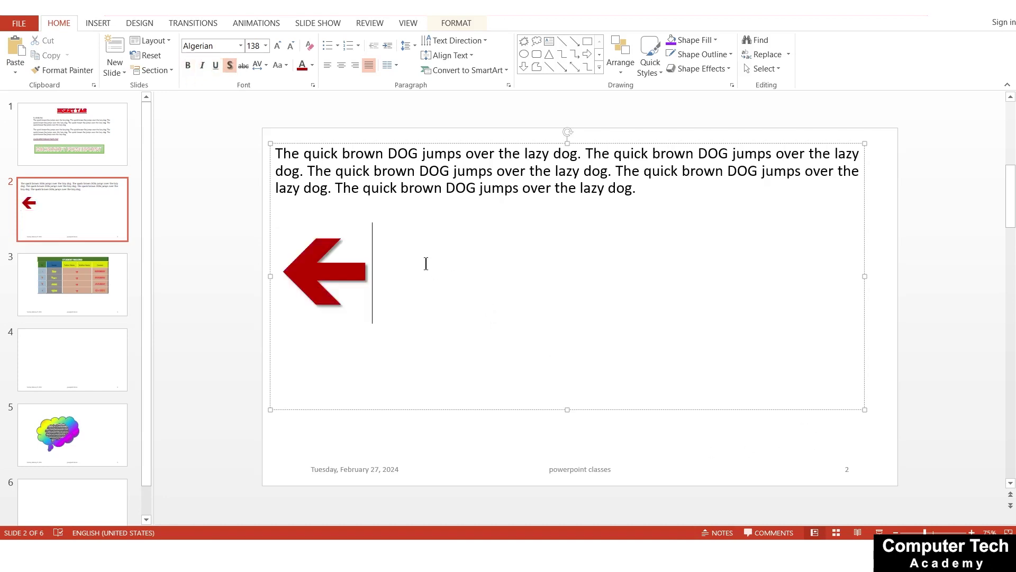
{"action": "left_click", "coordinate": [98, 22]}
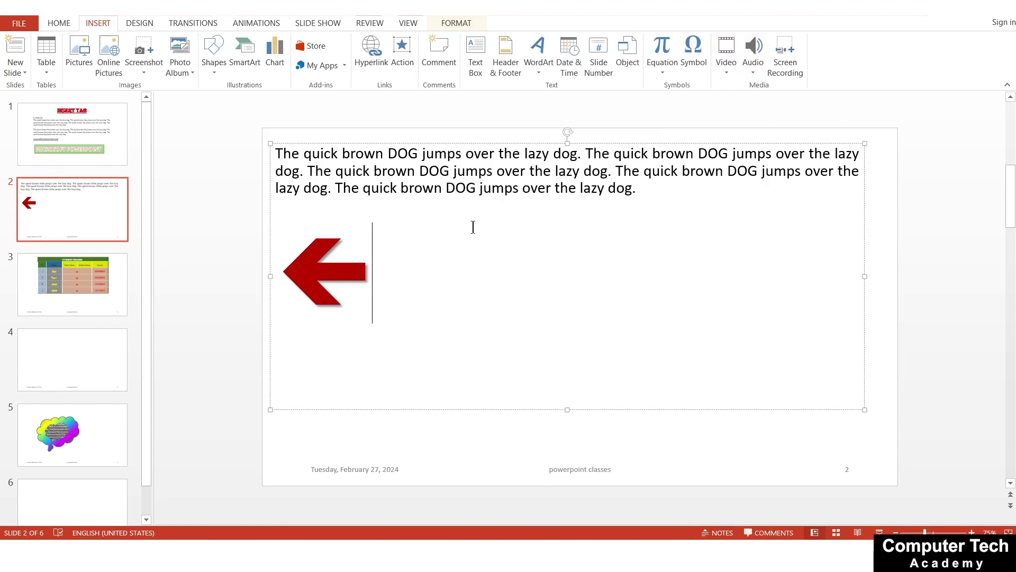
- Go to blank slide 4 and start inserting a video from this computer
{"action": "left_click", "coordinate": [726, 53]}
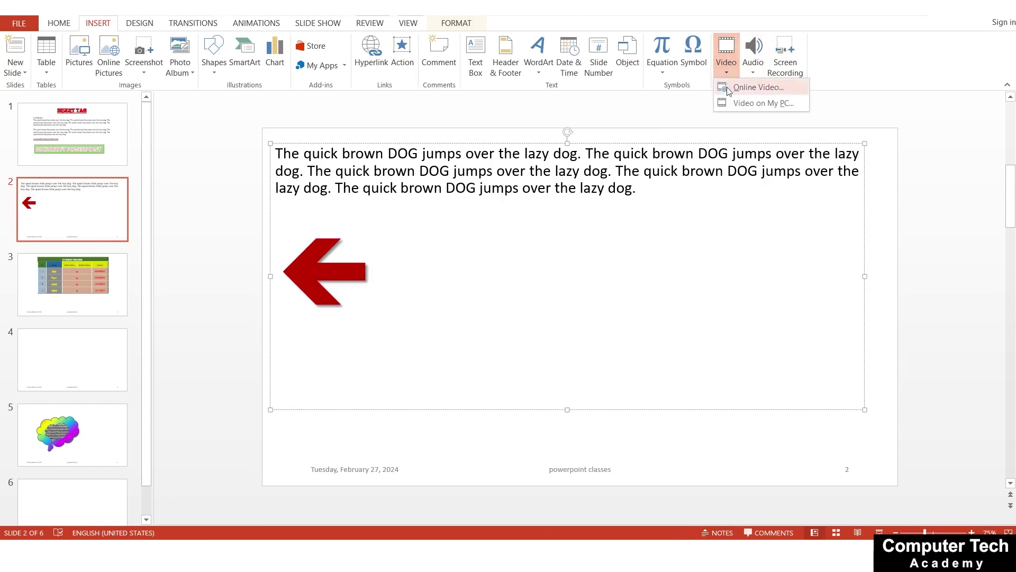
{"action": "left_click", "coordinate": [446, 239]}
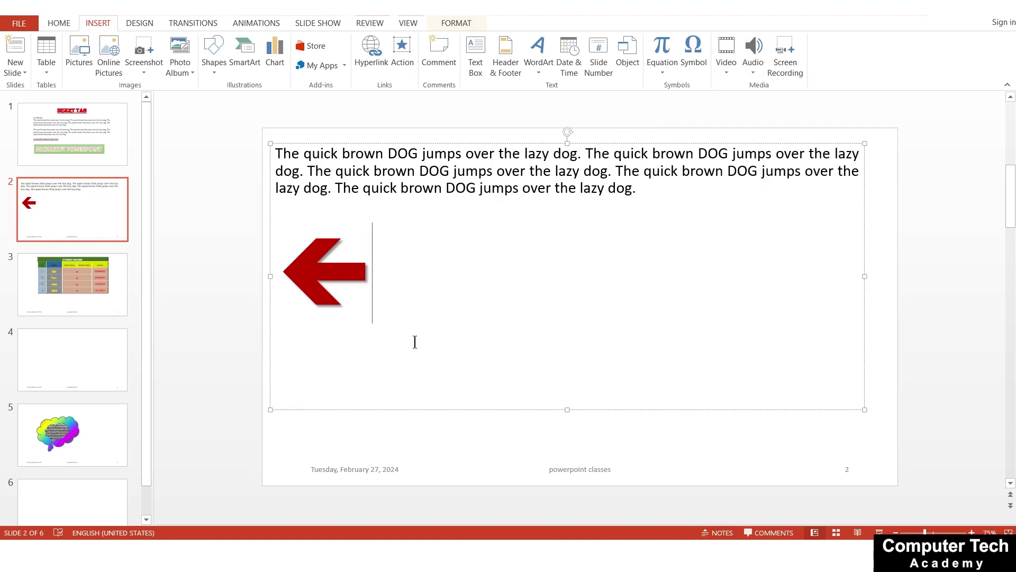
{"action": "scroll", "coordinate": [112, 378], "scroll_direction": "down", "scroll_amount": 1}
{"action": "left_click", "coordinate": [92, 340]}
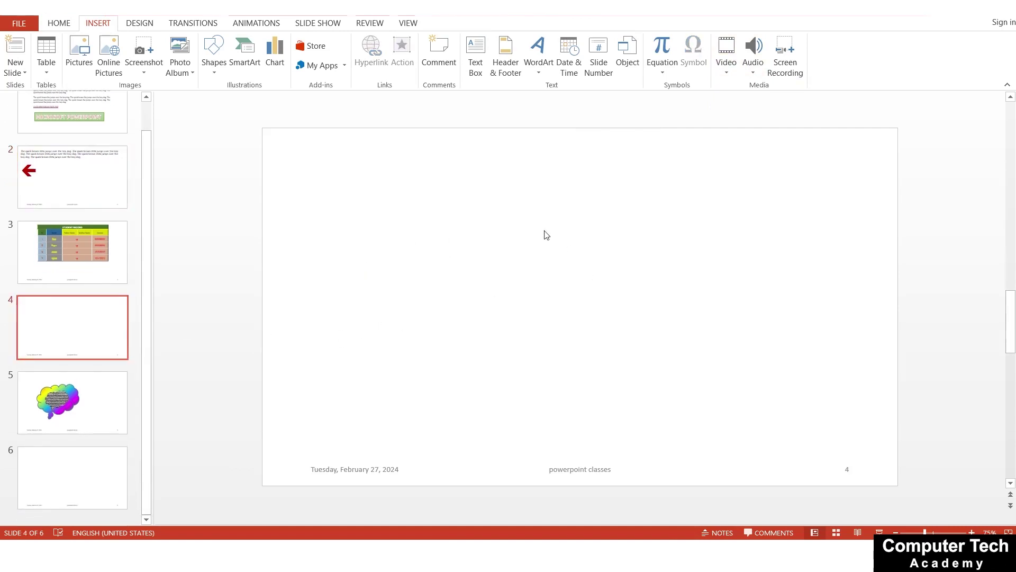
{"action": "left_click", "coordinate": [728, 69]}
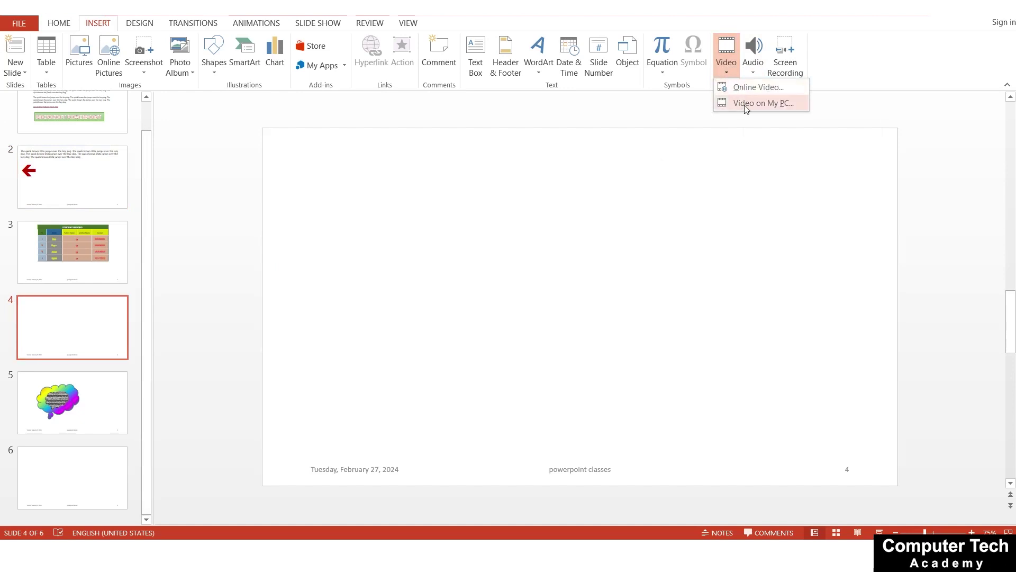
{"action": "left_click", "coordinate": [746, 105]}
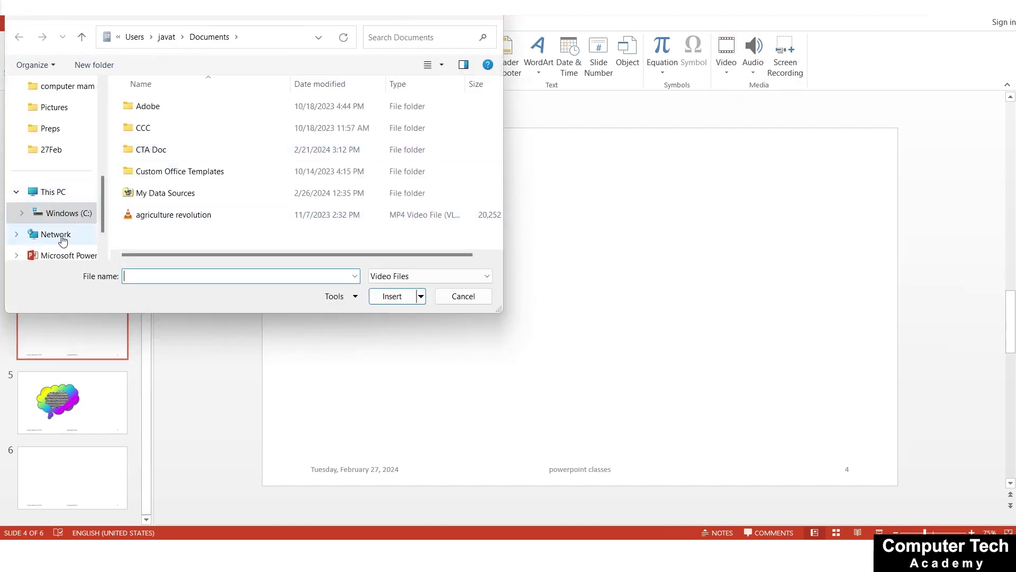
- Browse C: to the Default user's Videos folder, find it empty, and back out
{"action": "scroll", "coordinate": [68, 191], "scroll_direction": "up", "scroll_amount": 5}
{"action": "scroll", "coordinate": [69, 227], "scroll_direction": "down", "scroll_amount": 5}
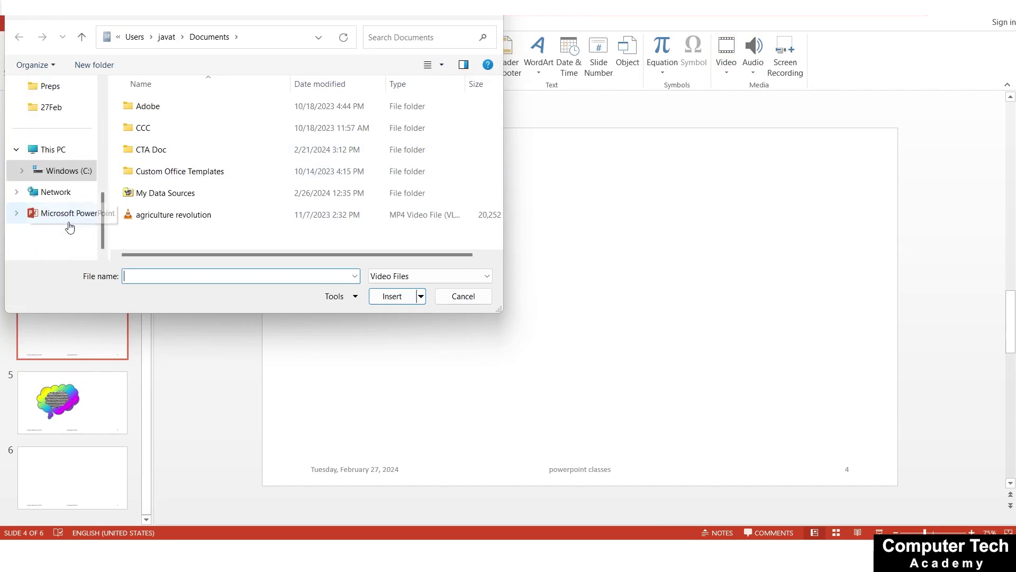
{"action": "scroll", "coordinate": [69, 220], "scroll_direction": "up", "scroll_amount": 3}
{"action": "scroll", "coordinate": [69, 201], "scroll_direction": "up", "scroll_amount": 2}
{"action": "scroll", "coordinate": [72, 215], "scroll_direction": "down", "scroll_amount": 5}
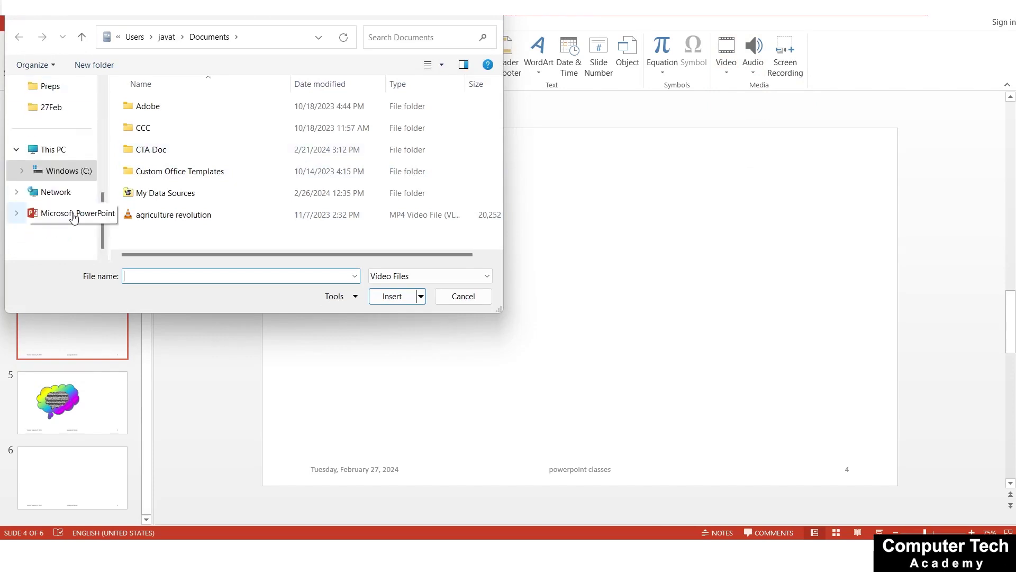
{"action": "left_click", "coordinate": [66, 169]}
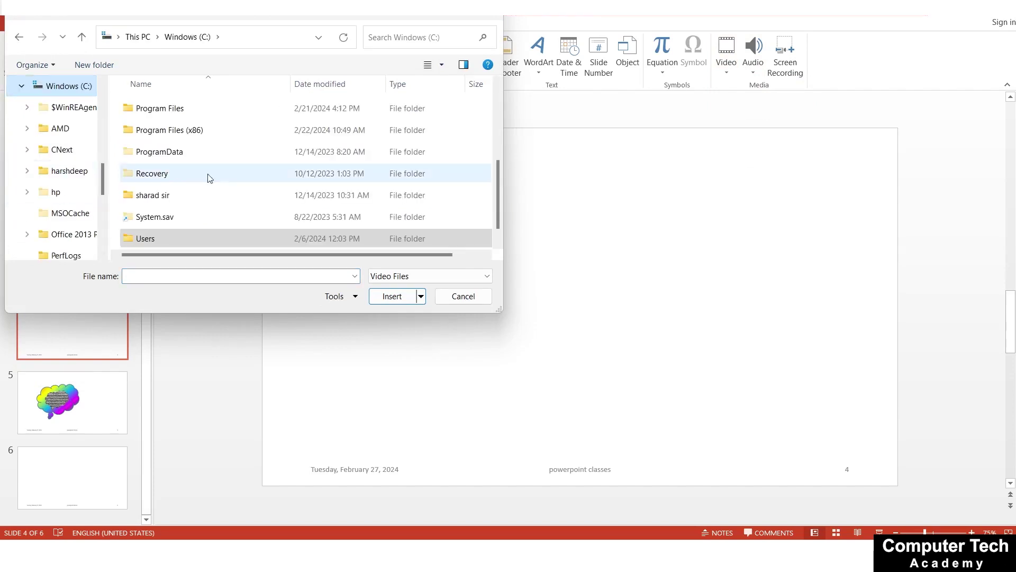
{"action": "scroll", "coordinate": [210, 179], "scroll_direction": "down", "scroll_amount": 1}
{"action": "double_click", "coordinate": [196, 225]}
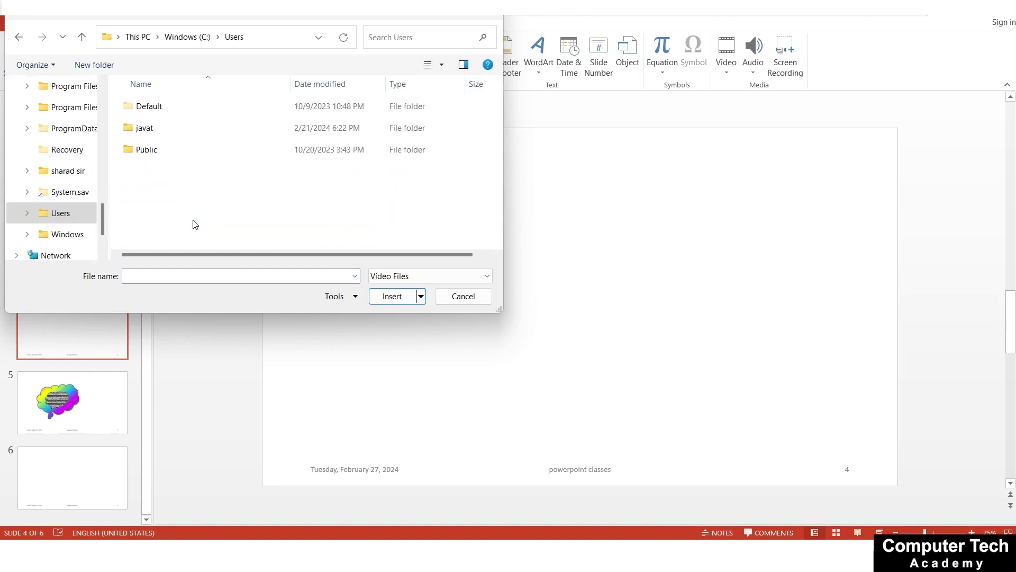
{"action": "double_click", "coordinate": [153, 106]}
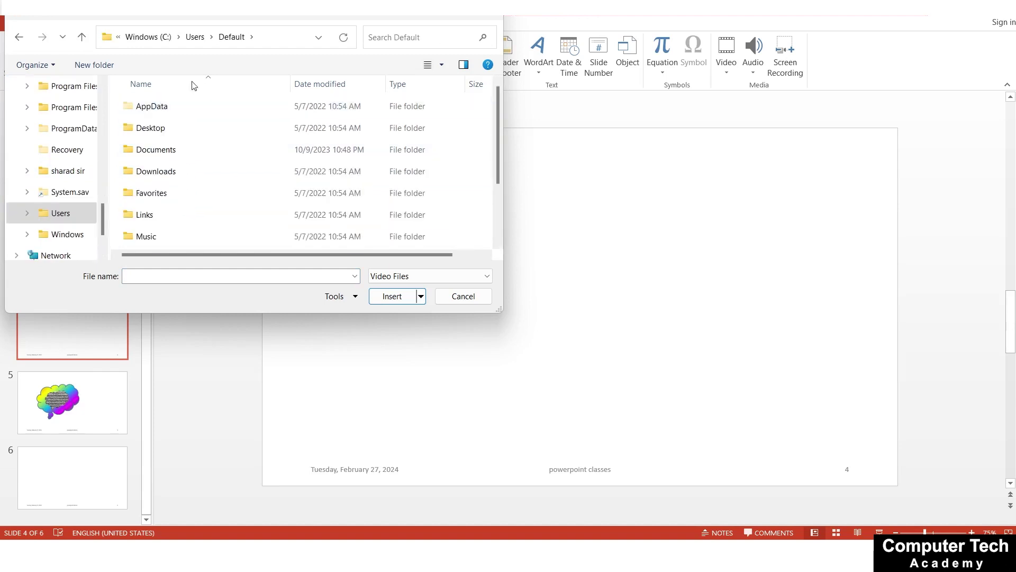
{"action": "scroll", "coordinate": [155, 219], "scroll_direction": "down", "scroll_amount": 2}
{"action": "double_click", "coordinate": [155, 219]}
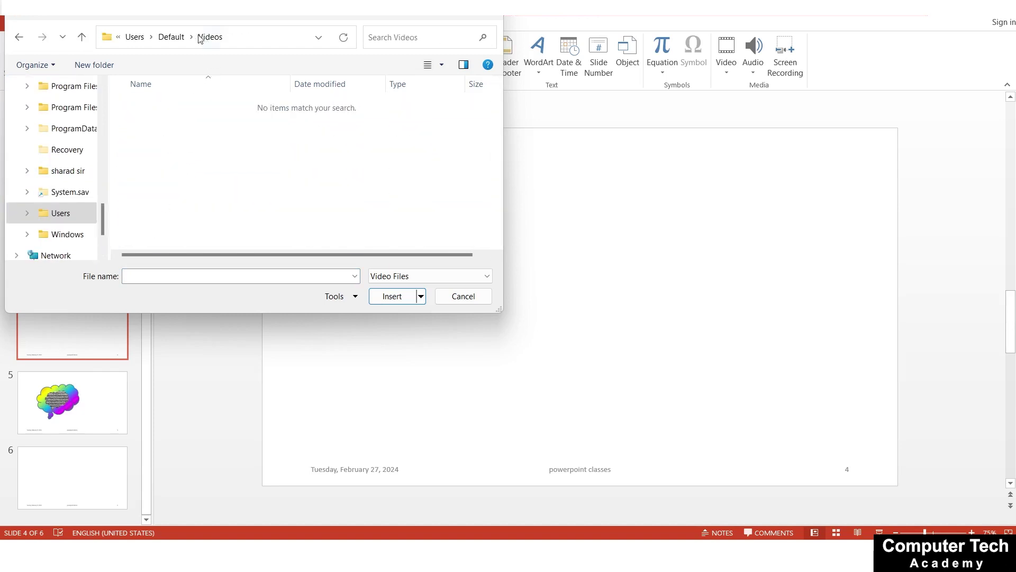
{"action": "left_click", "coordinate": [171, 36]}
{"action": "left_click", "coordinate": [189, 37]}
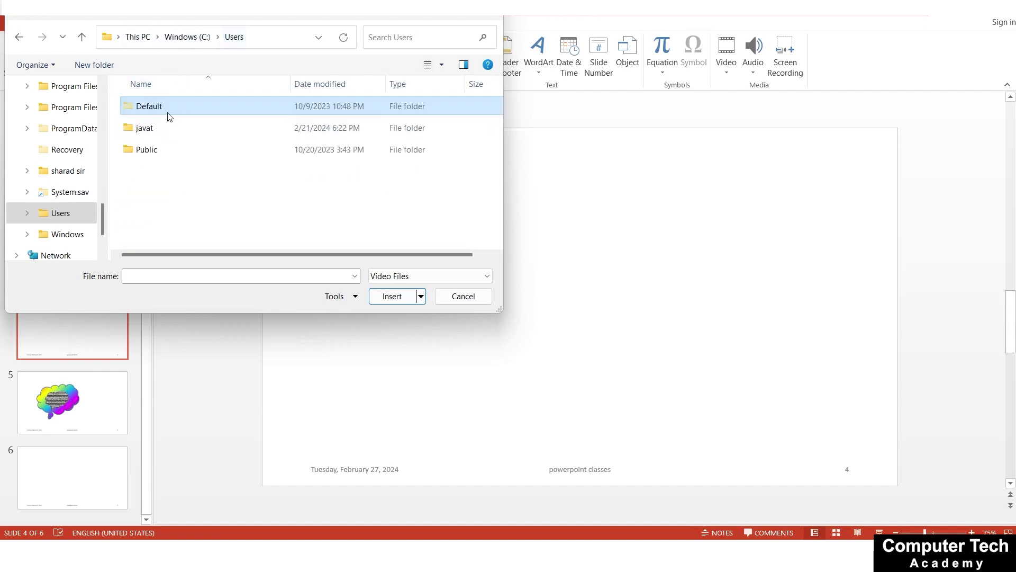
{"action": "double_click", "coordinate": [154, 127]}
{"action": "scroll", "coordinate": [181, 159], "scroll_direction": "down", "scroll_amount": 3}
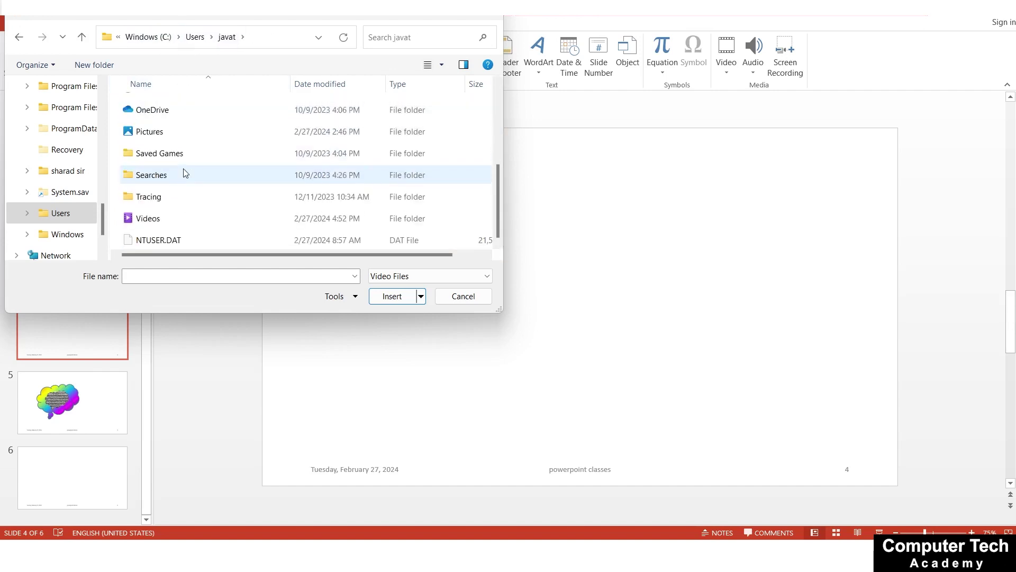
{"action": "double_click", "coordinate": [161, 220]}
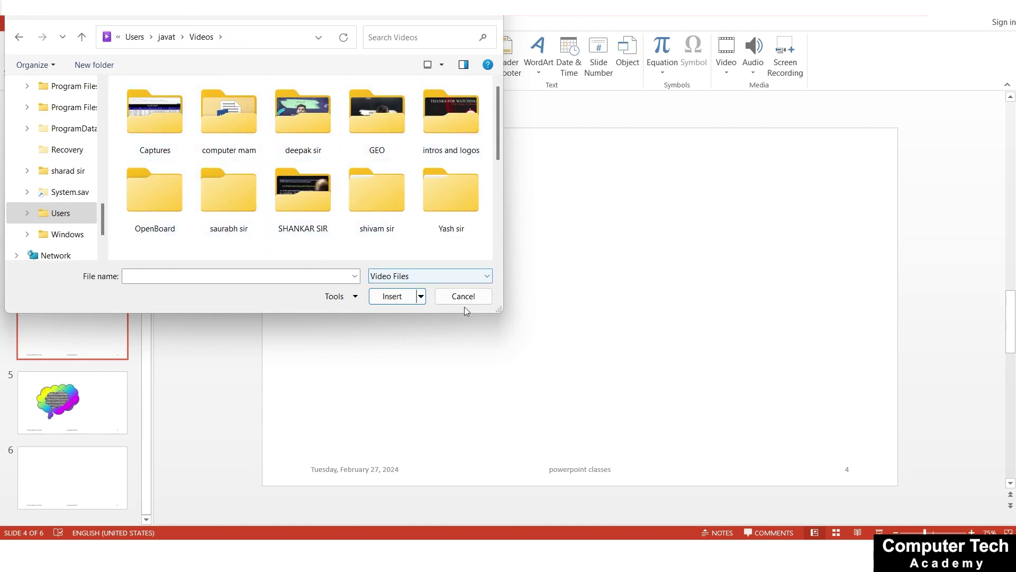
{"action": "scroll", "coordinate": [64, 177], "scroll_direction": "up", "scroll_amount": 10}
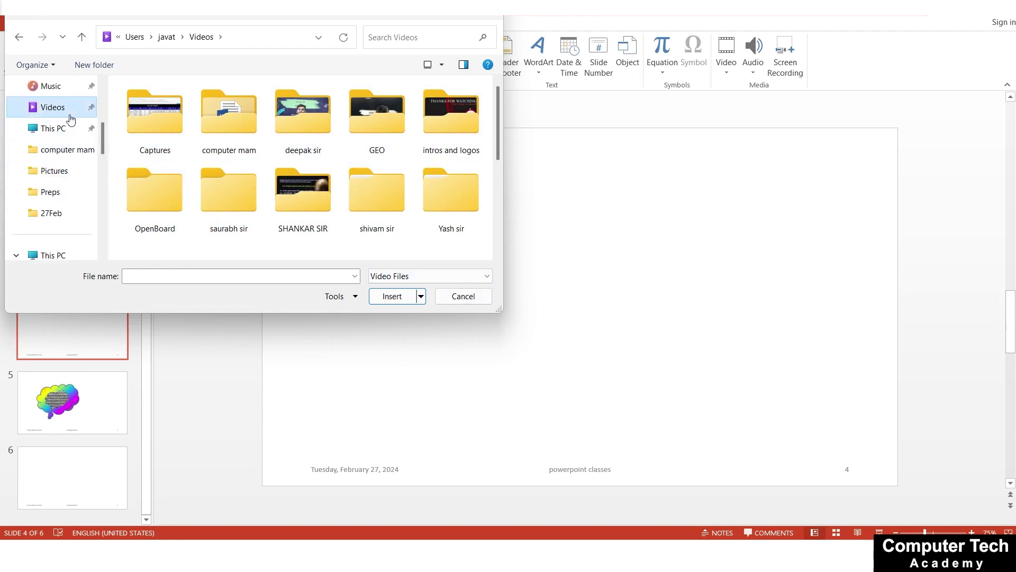
{"action": "double_click", "coordinate": [215, 137]}
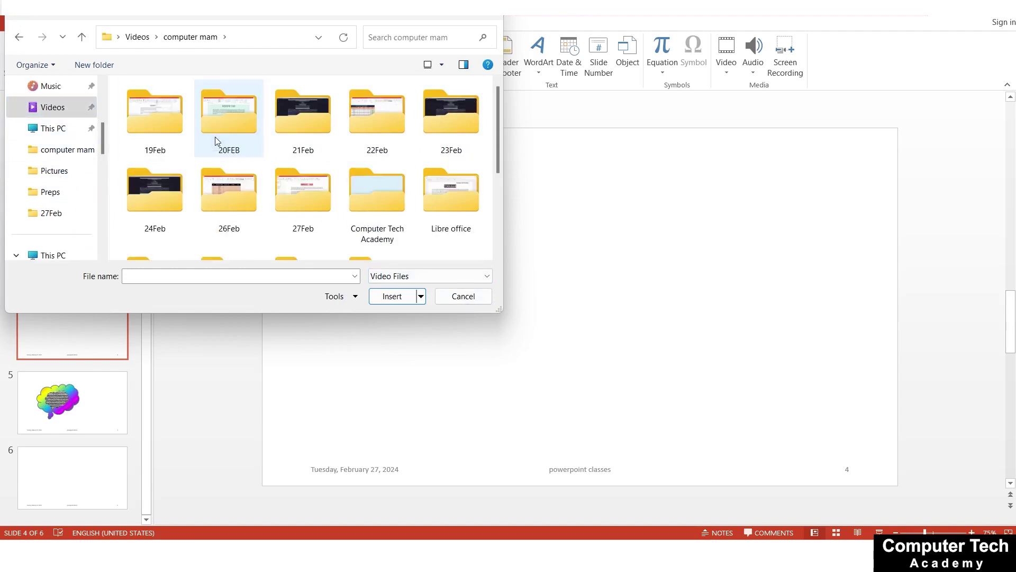
{"action": "scroll", "coordinate": [285, 194], "scroll_direction": "down", "scroll_amount": 2}
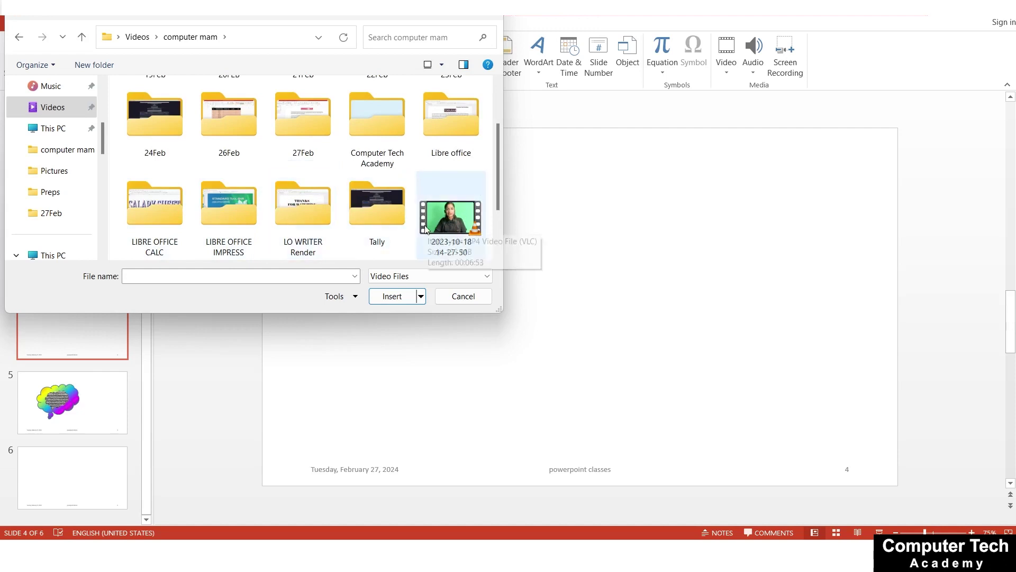
{"action": "scroll", "coordinate": [462, 219], "scroll_direction": "down", "scroll_amount": 2}
{"action": "left_click", "coordinate": [430, 140]}
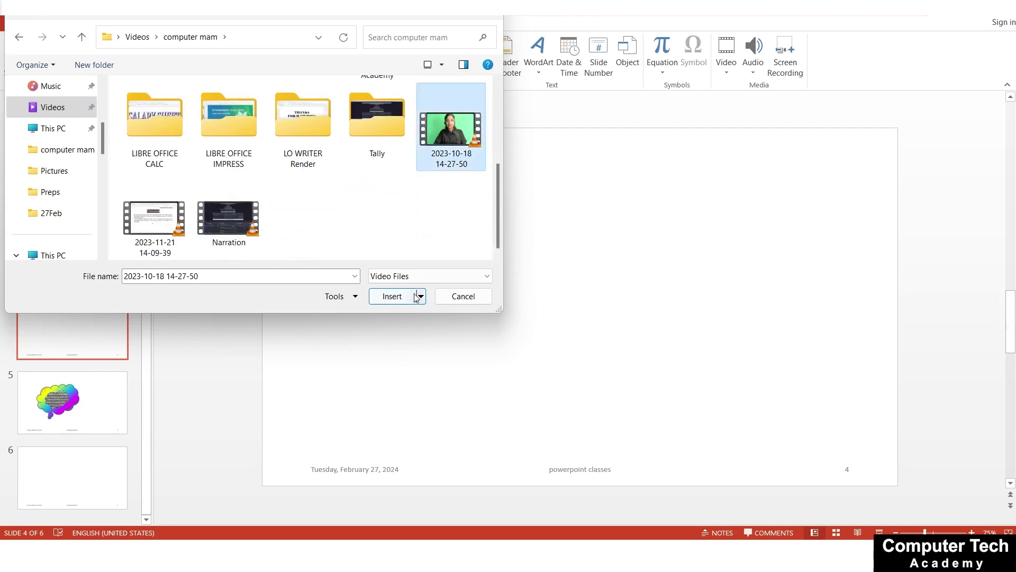
{"action": "left_click", "coordinate": [397, 295]}
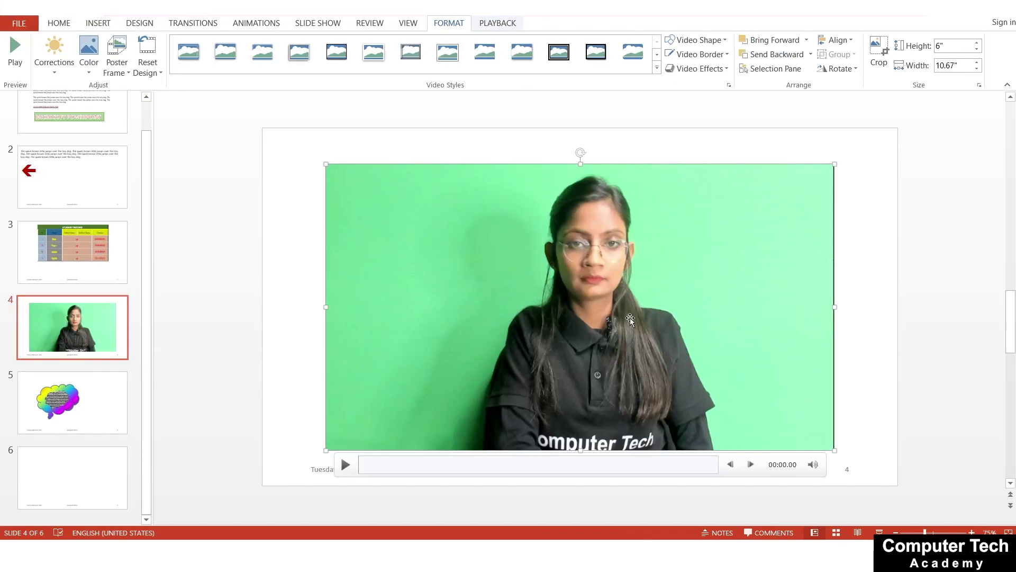
- Preview the video, apply a snipped-corner video shape and undo it with Ctrl+Z
{"action": "left_click", "coordinate": [345, 466]}
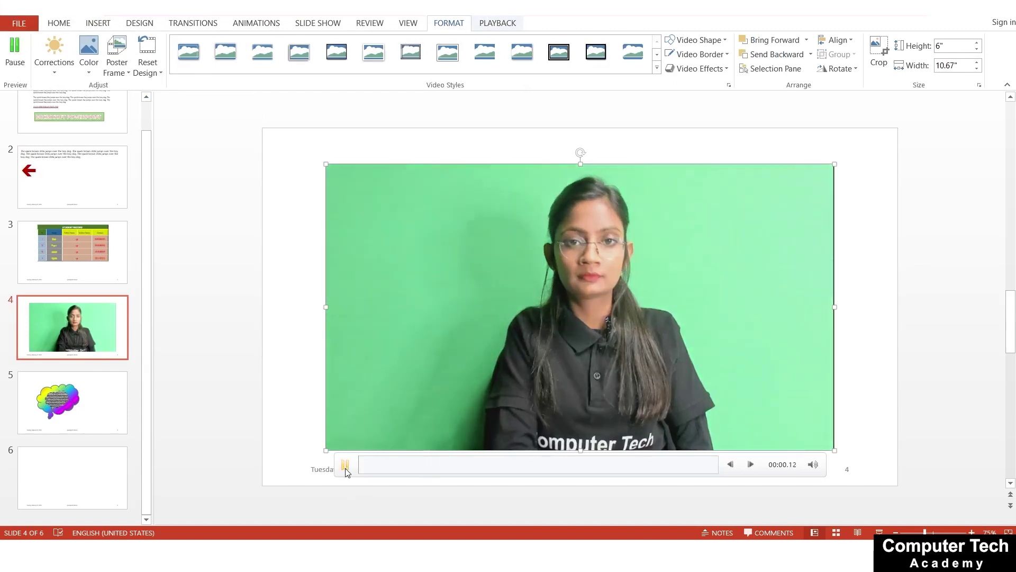
{"action": "left_click", "coordinate": [345, 466]}
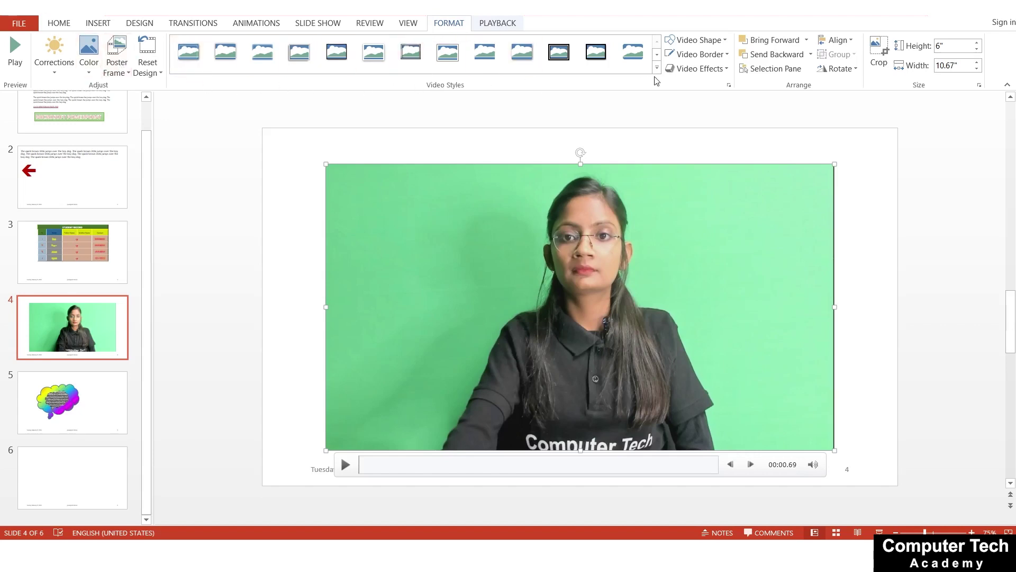
{"action": "left_click", "coordinate": [696, 40]}
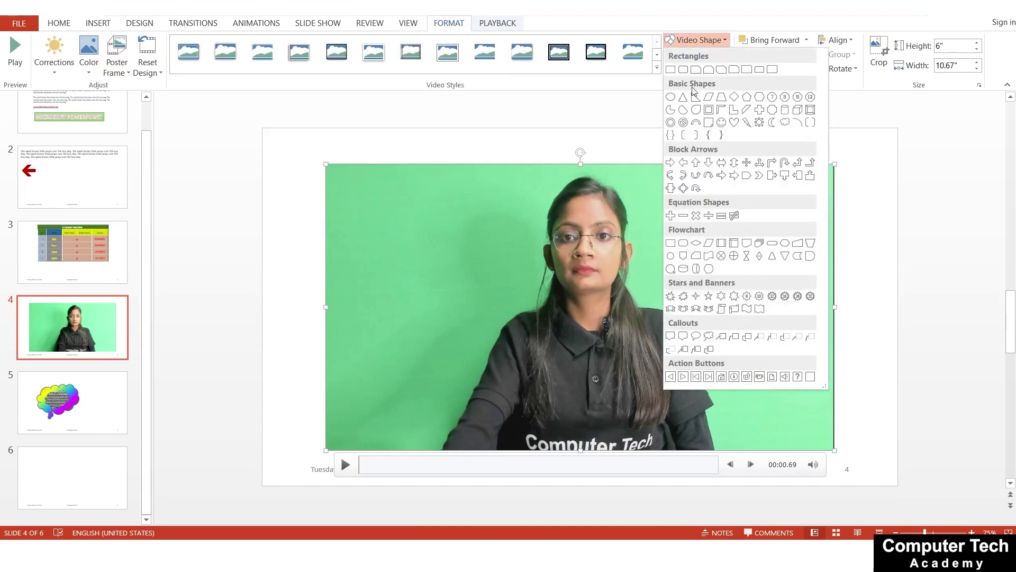
{"action": "left_click", "coordinate": [722, 71]}
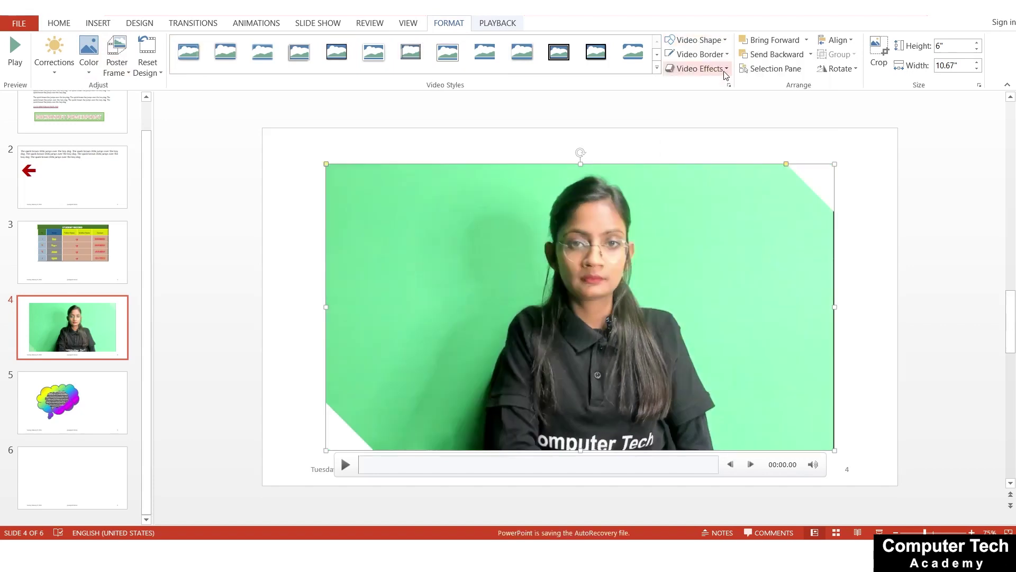
{"action": "key", "text": "ctrl+z"}
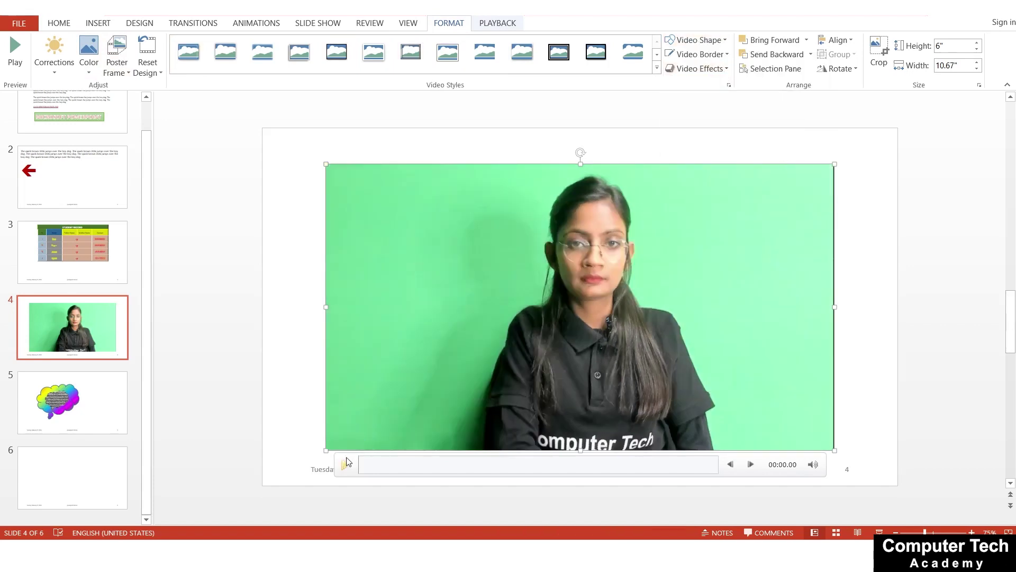
{"action": "left_click", "coordinate": [478, 195]}
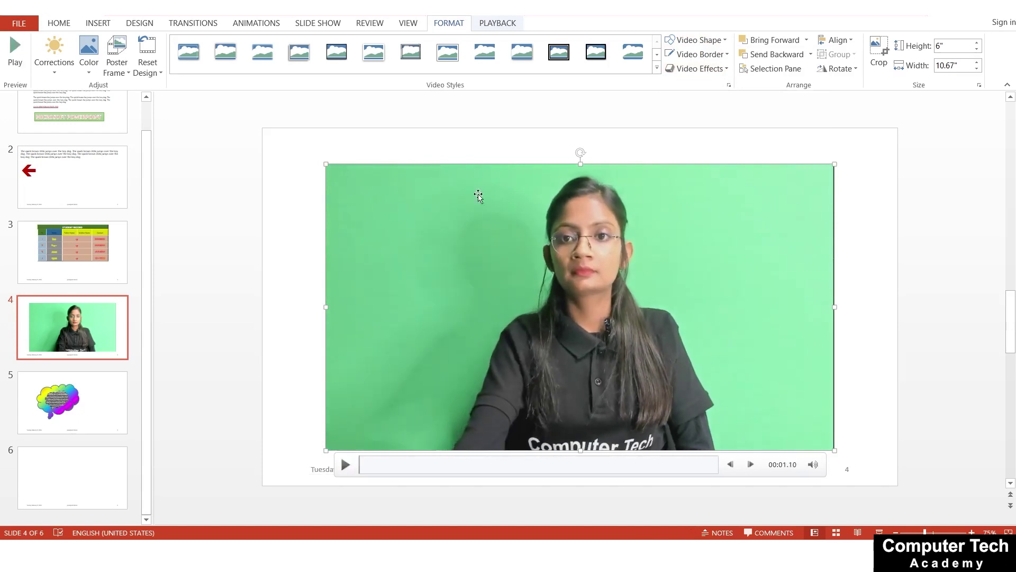
{"action": "left_click", "coordinate": [505, 28]}
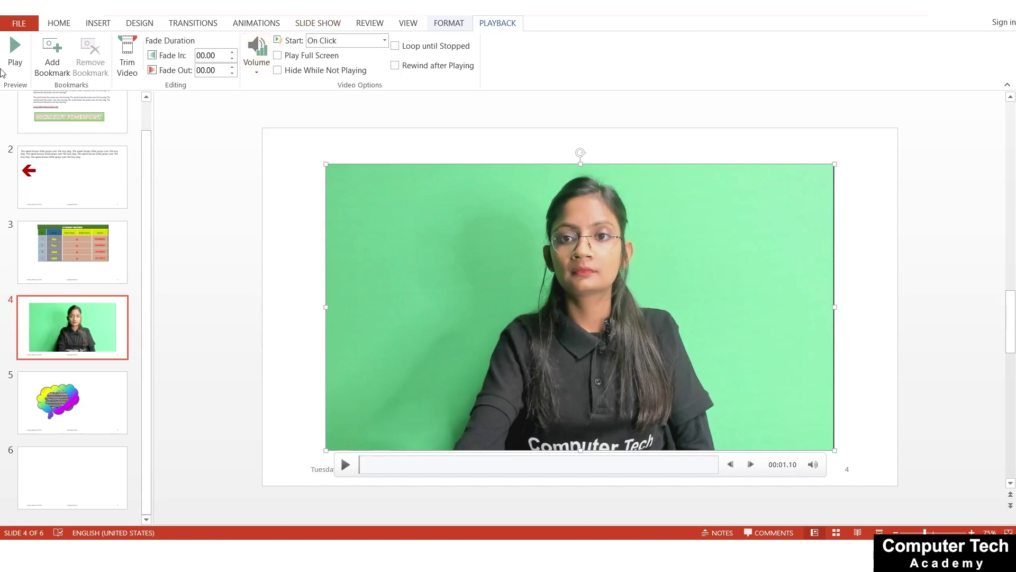
- Preview the video, open and close Trim Video, and reset Fade In to 00.00
{"action": "left_click", "coordinate": [16, 53]}
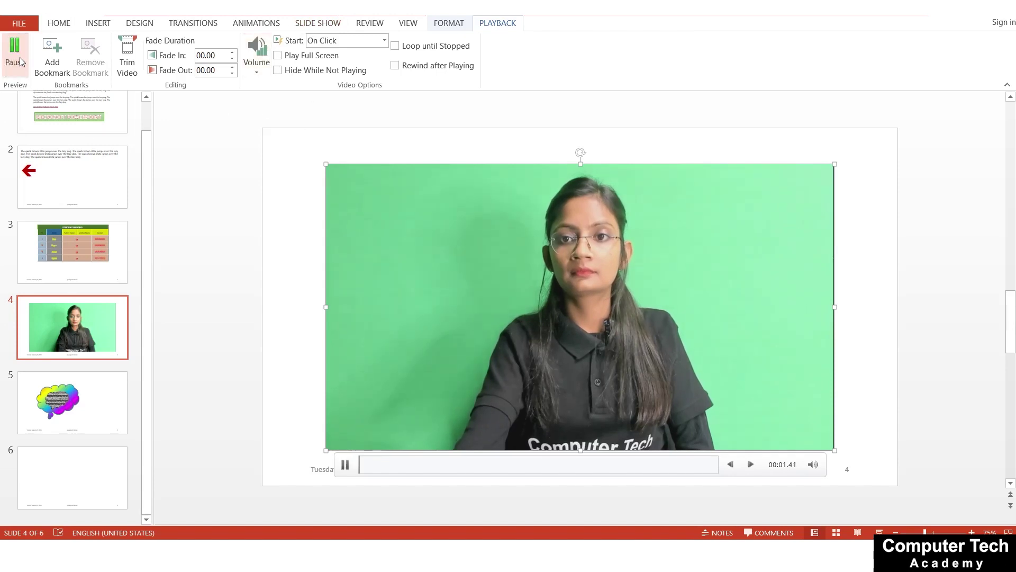
{"action": "left_click", "coordinate": [16, 53]}
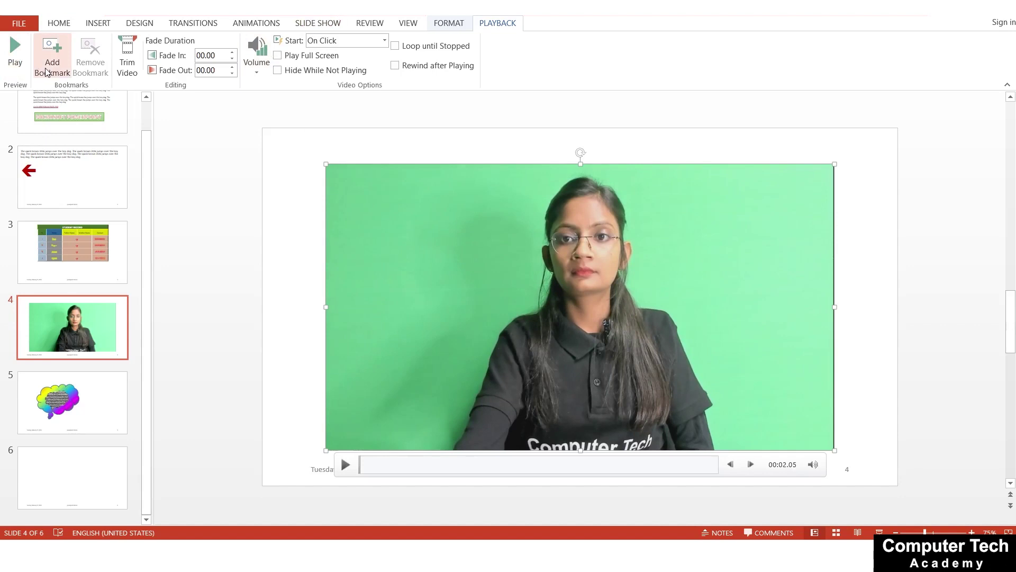
{"action": "left_click", "coordinate": [130, 59]}
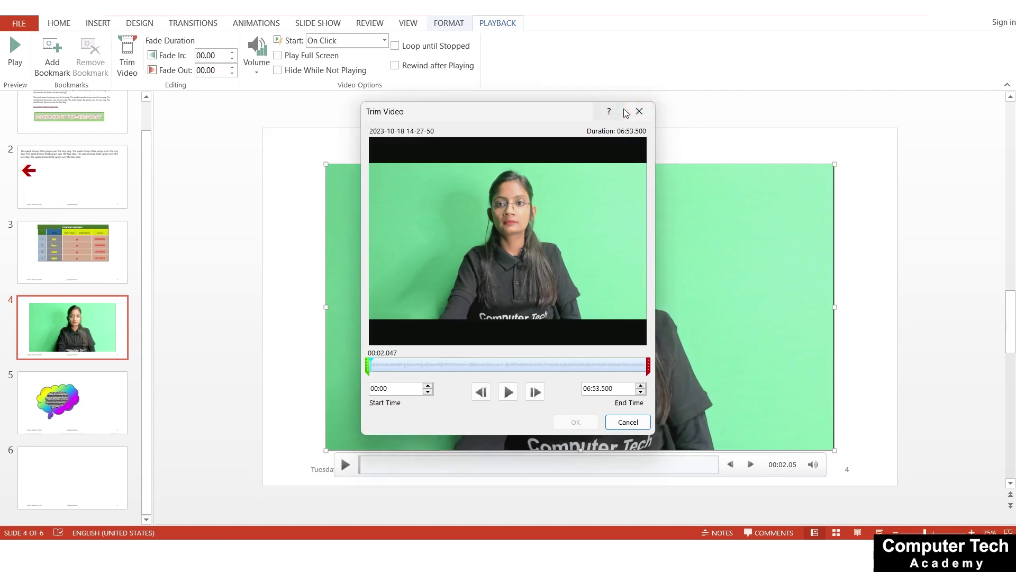
{"action": "left_click", "coordinate": [639, 111]}
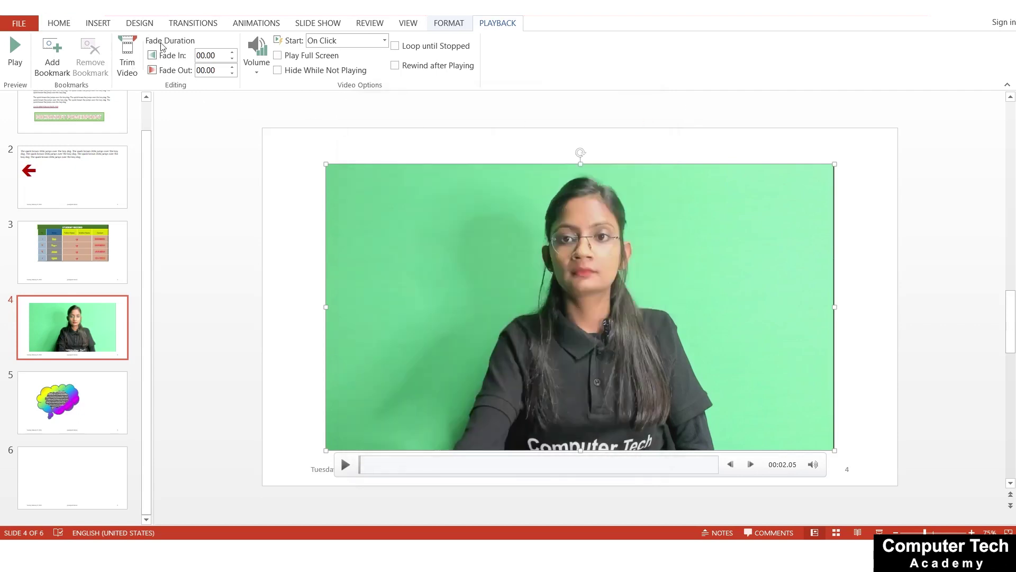
{"action": "left_click", "coordinate": [233, 52]}
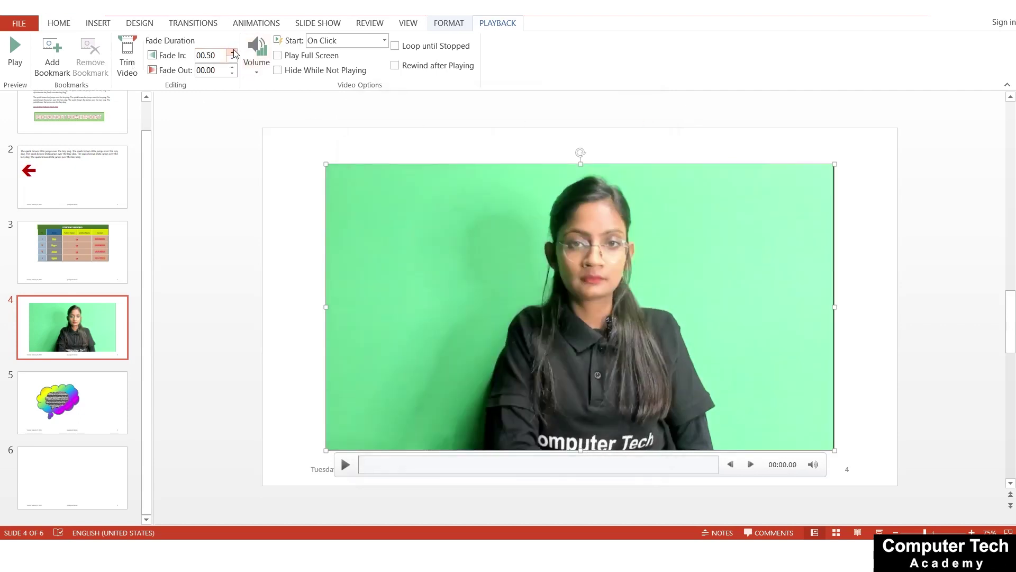
{"action": "left_click", "coordinate": [233, 62]}
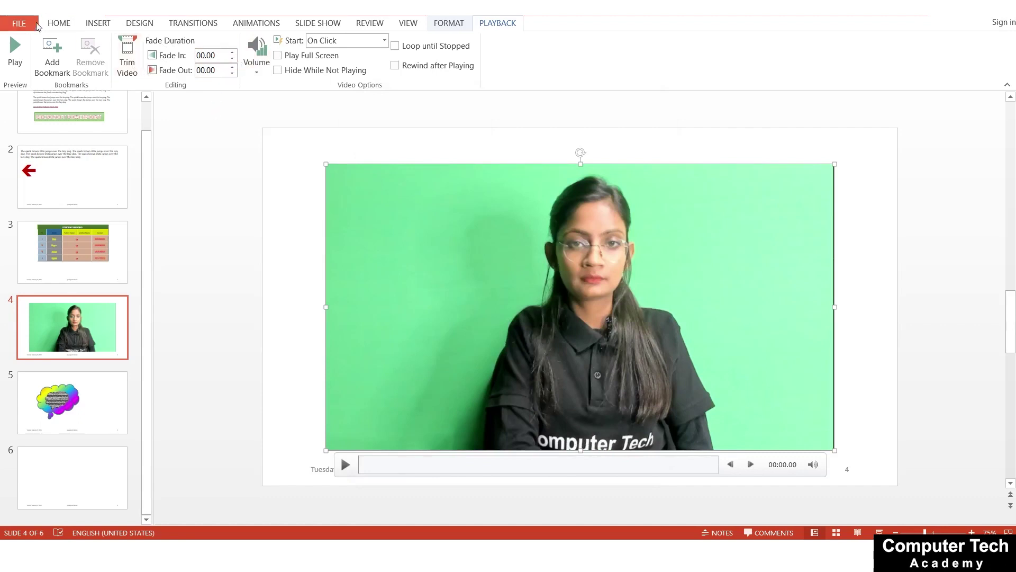
- Set the video volume to Medium after trying Mute, keeping Start On Click
{"action": "left_click", "coordinate": [15, 53]}
{"action": "left_click", "coordinate": [15, 53]}
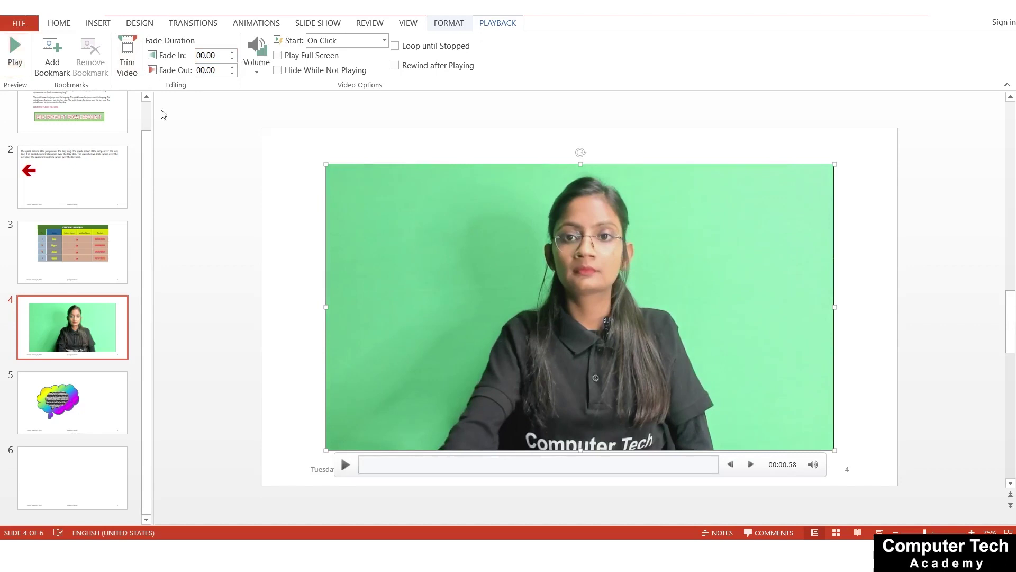
{"action": "left_click", "coordinate": [257, 58]}
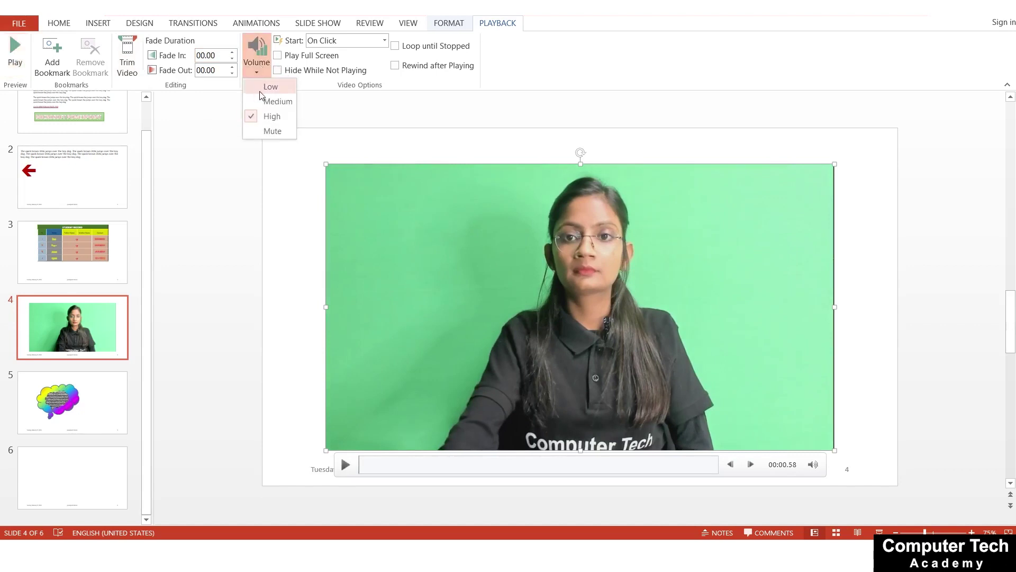
{"action": "left_click", "coordinate": [275, 132]}
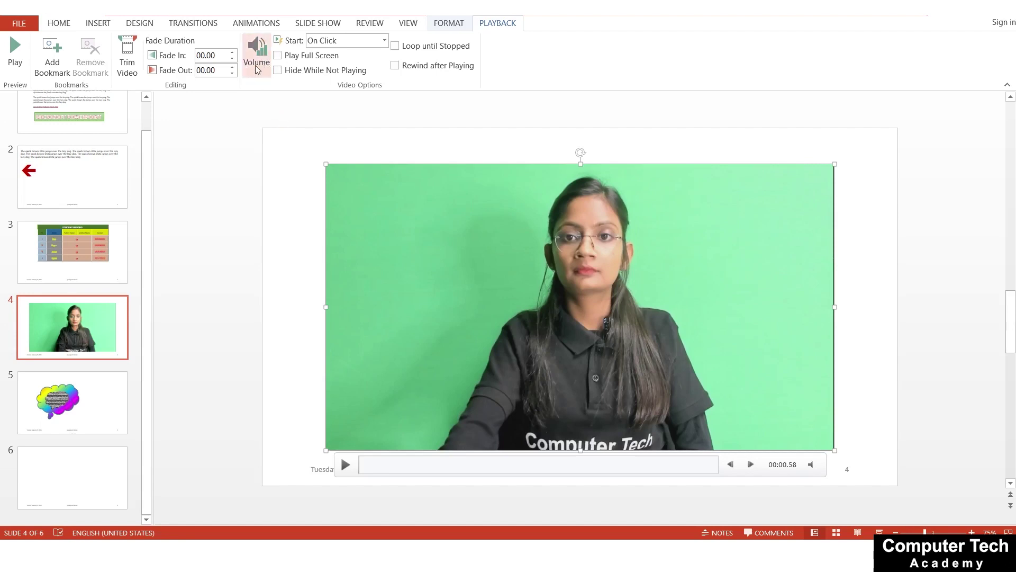
{"action": "left_click", "coordinate": [257, 60]}
{"action": "left_click", "coordinate": [266, 106]}
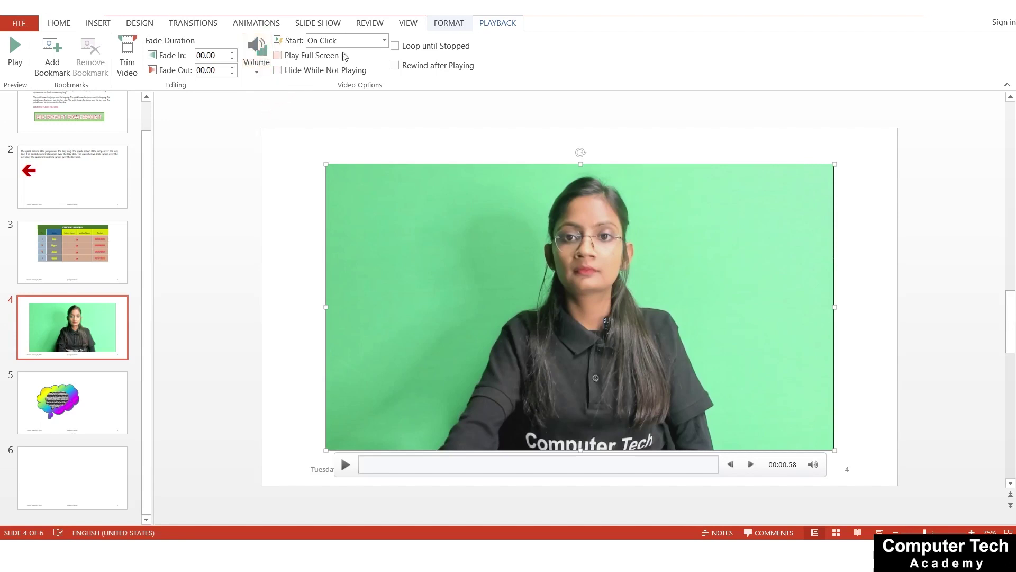
{"action": "left_click", "coordinate": [382, 43]}
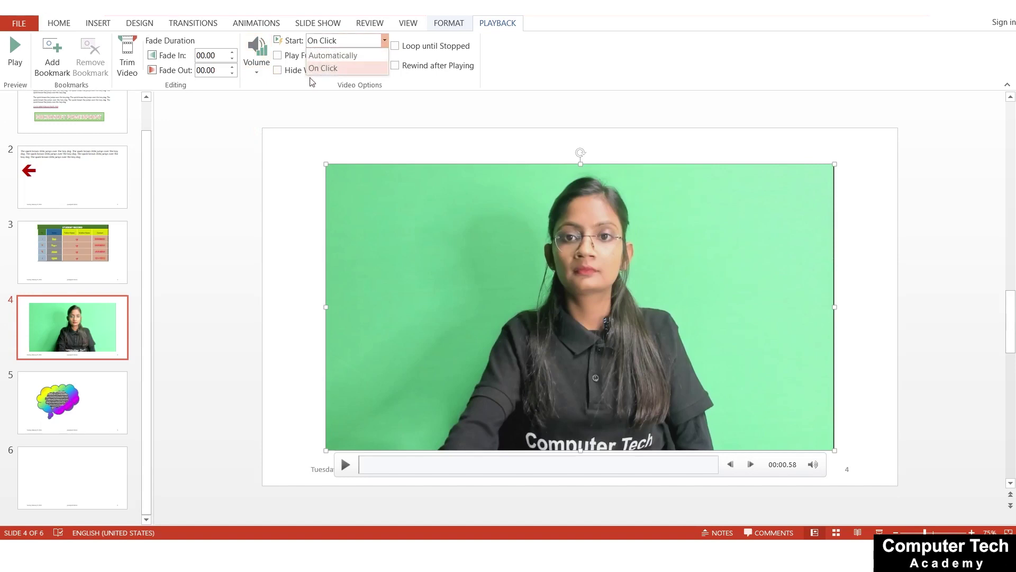
{"action": "left_click", "coordinate": [275, 242]}
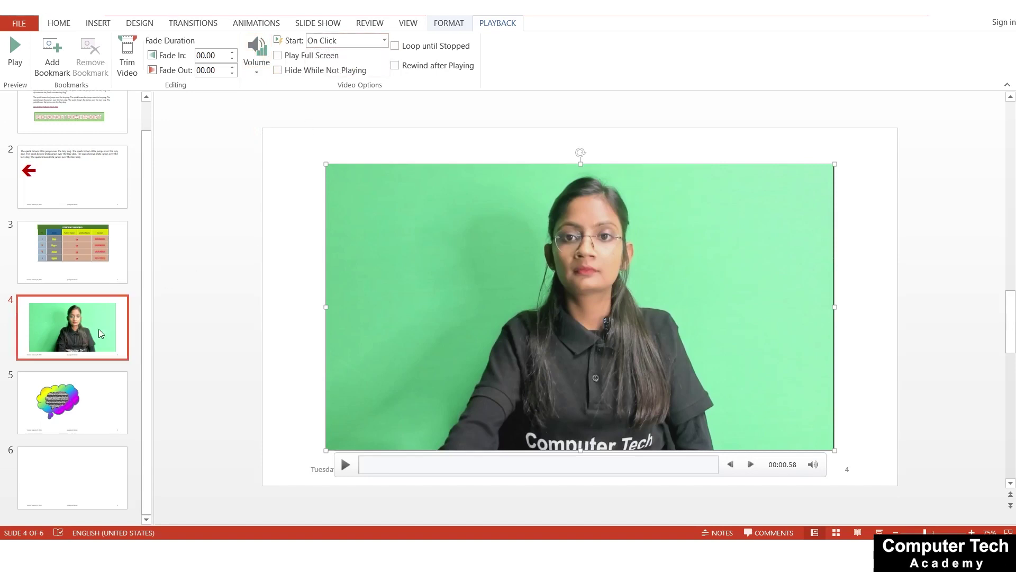
- Set the slide 4 video to start Automatically and play full screen
{"action": "left_click", "coordinate": [385, 42]}
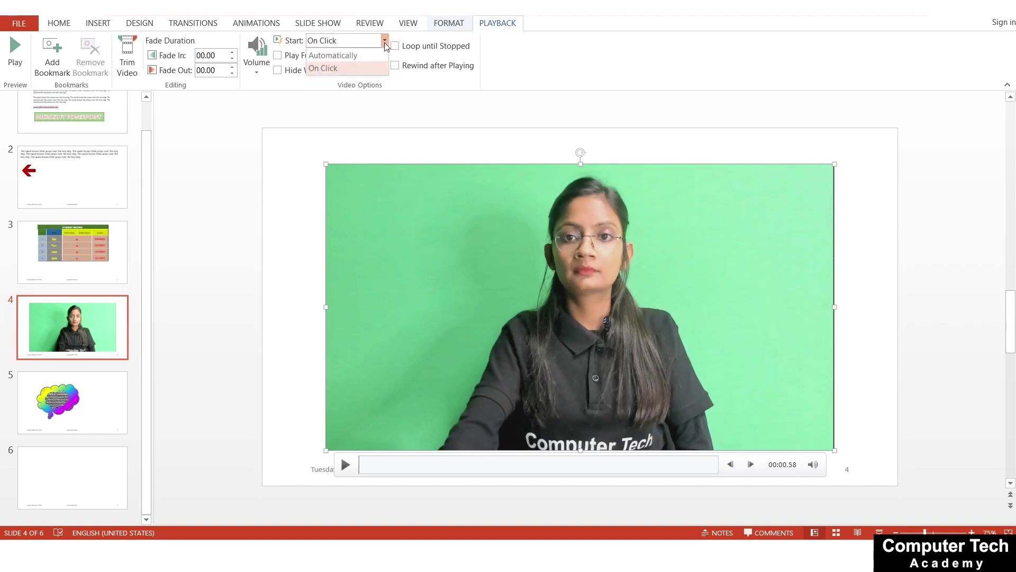
{"action": "left_click", "coordinate": [352, 56]}
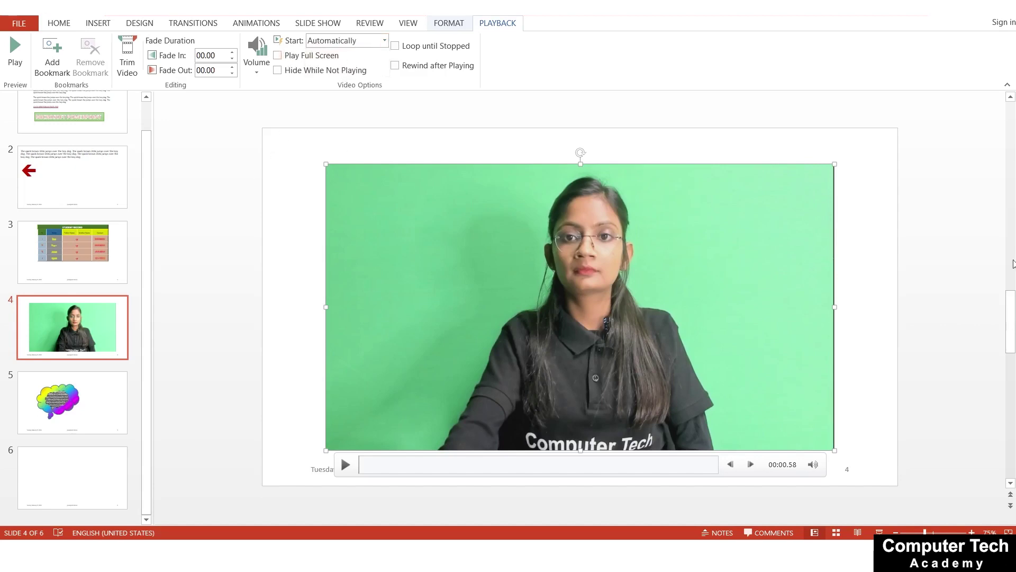
{"action": "left_click", "coordinate": [282, 56]}
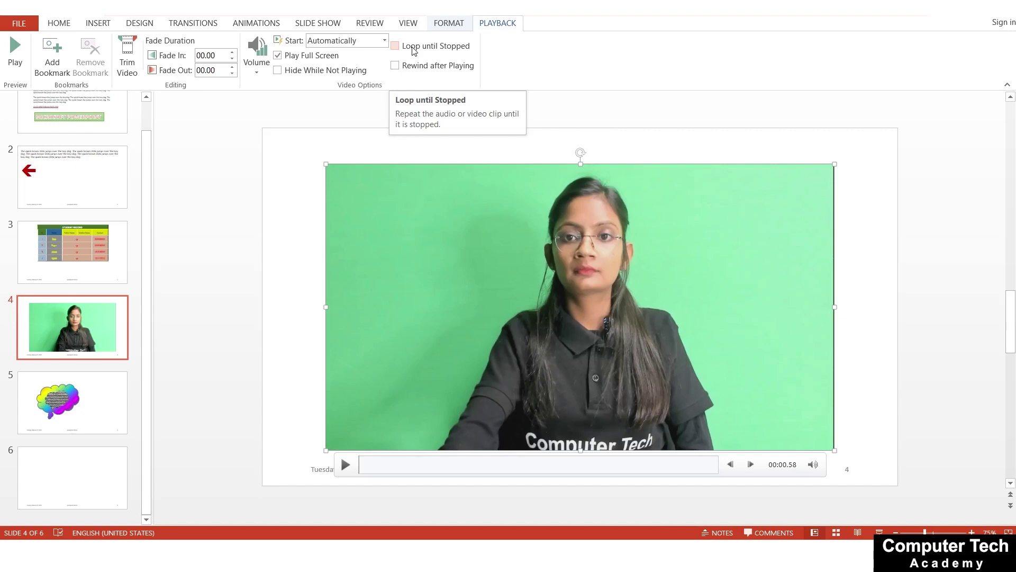
- Turn Loop until Stopped on and back off, then deselect the video
{"action": "left_click", "coordinate": [414, 51]}
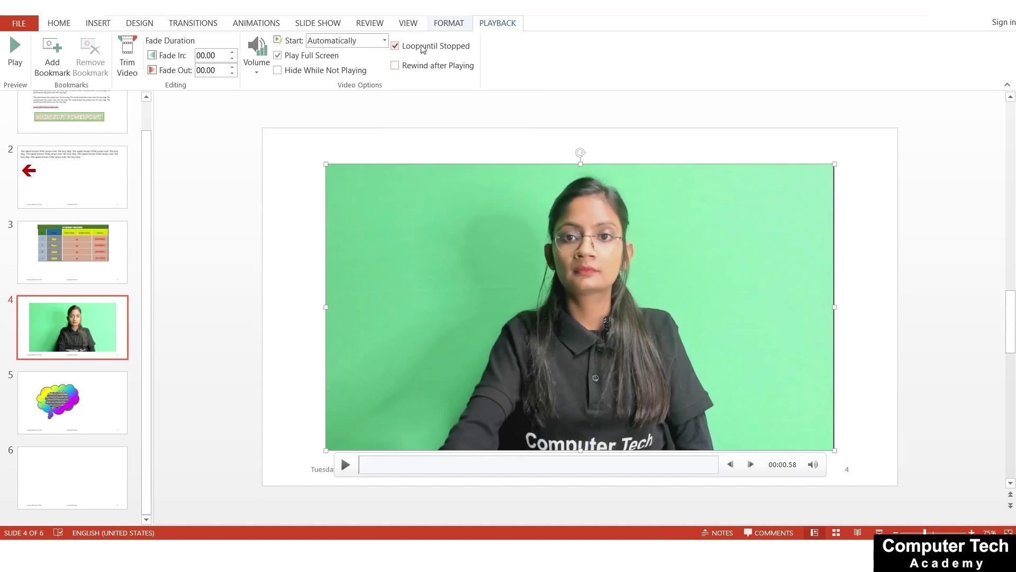
{"action": "left_click", "coordinate": [423, 49]}
{"action": "left_click", "coordinate": [378, 141]}
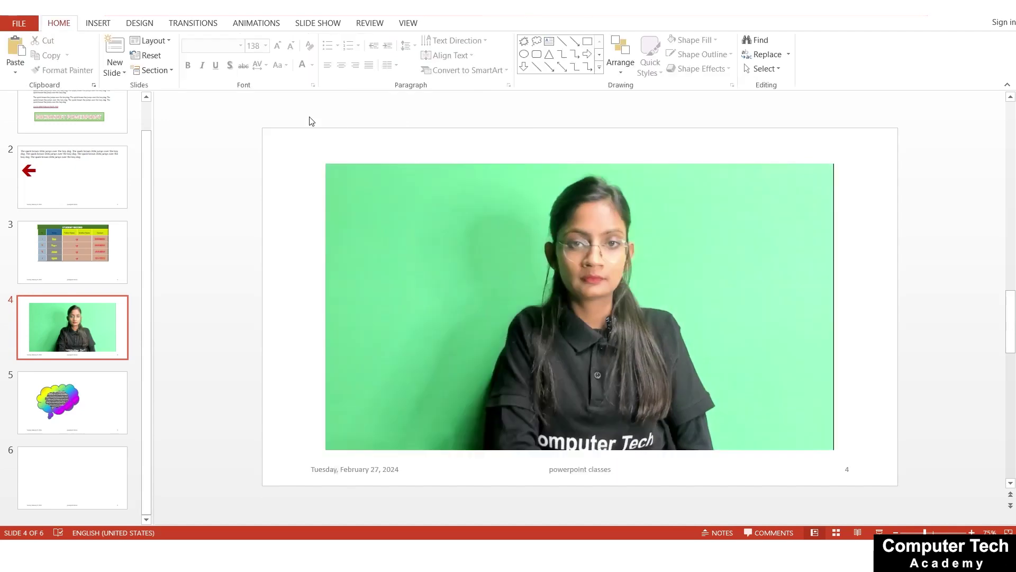
- Briefly play and pause the slide 4 video preview
{"action": "left_click", "coordinate": [344, 464]}
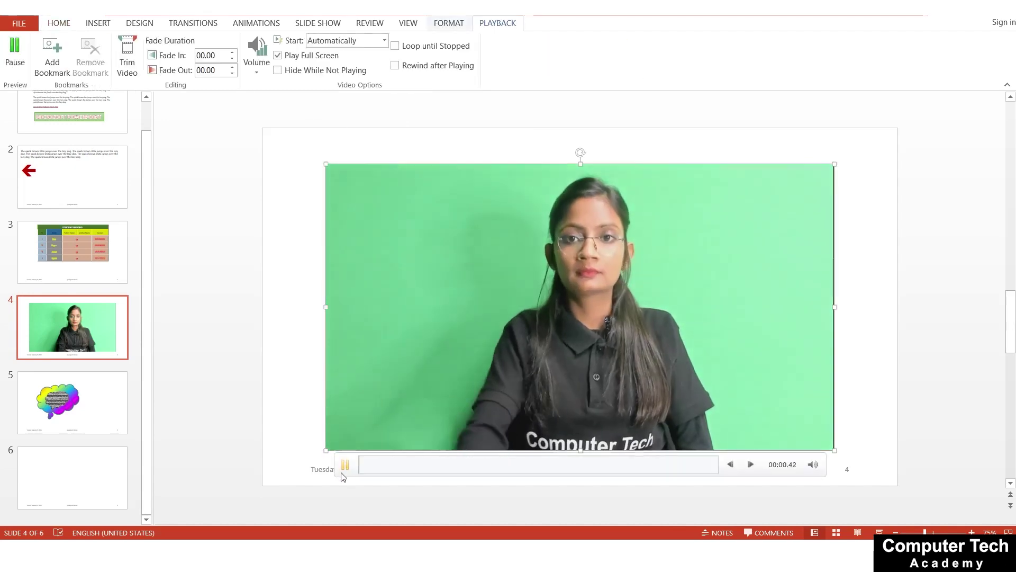
{"action": "left_click", "coordinate": [345, 465]}
{"action": "left_click", "coordinate": [98, 23]}
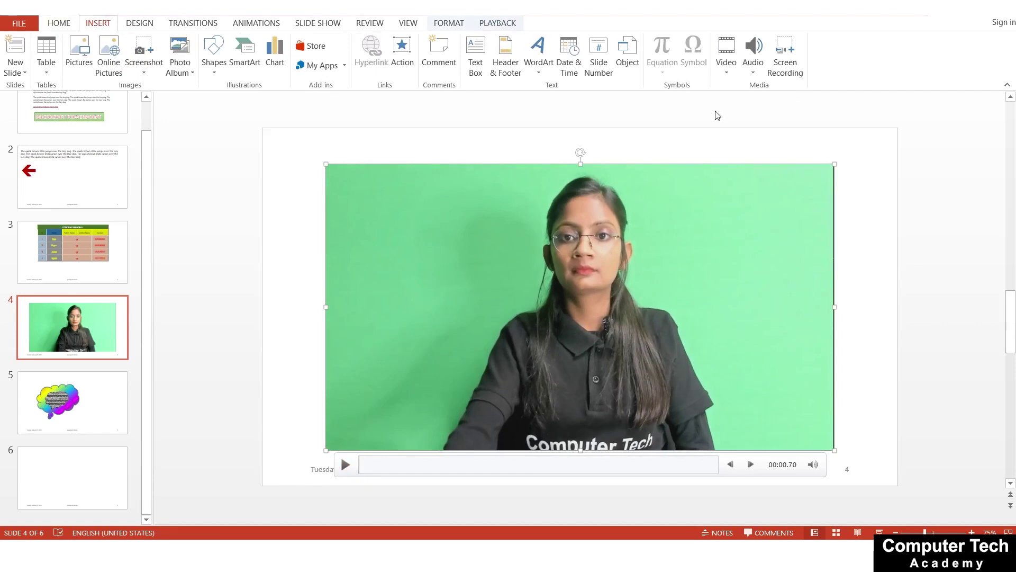
- Run the slide show from the first slide with F5, advancing through the slides
{"action": "key", "text": "F5"}
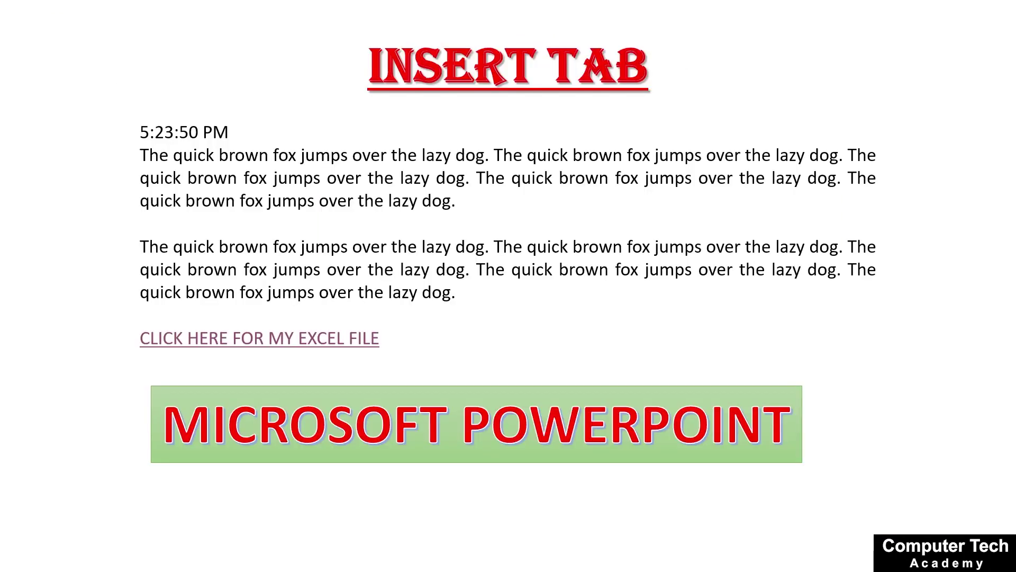
{"action": "left_click", "coordinate": [648, 162]}
{"action": "left_click", "coordinate": [648, 162]}
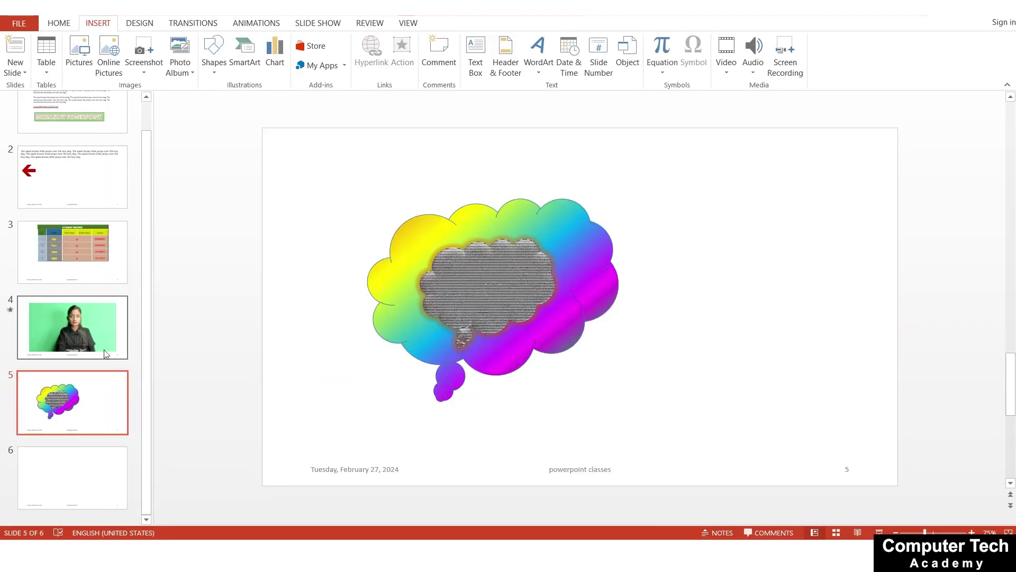
- Go back to slide 4 and delete the presenter video
{"action": "key", "text": "Page_Up"}
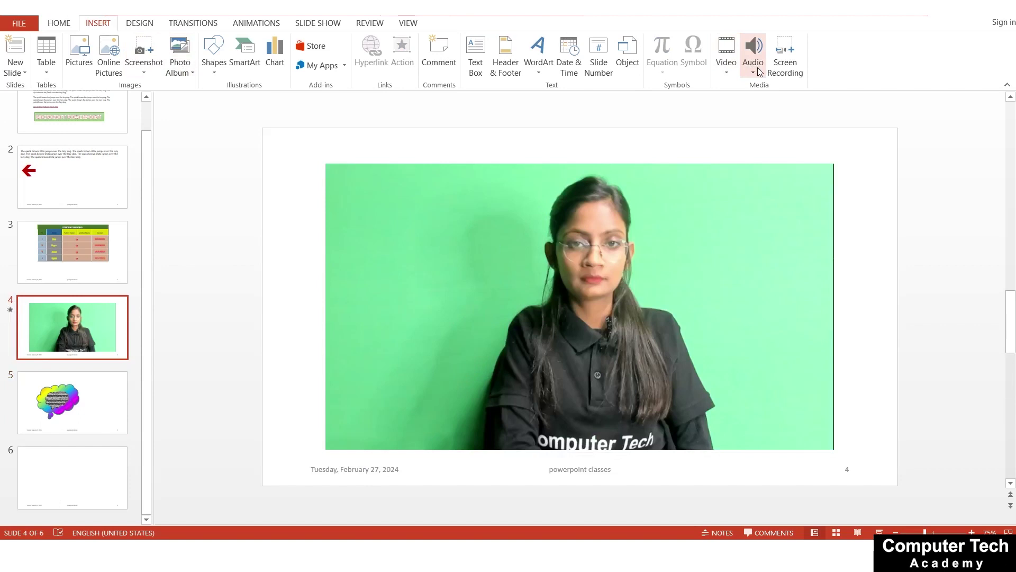
{"action": "left_click", "coordinate": [751, 233]}
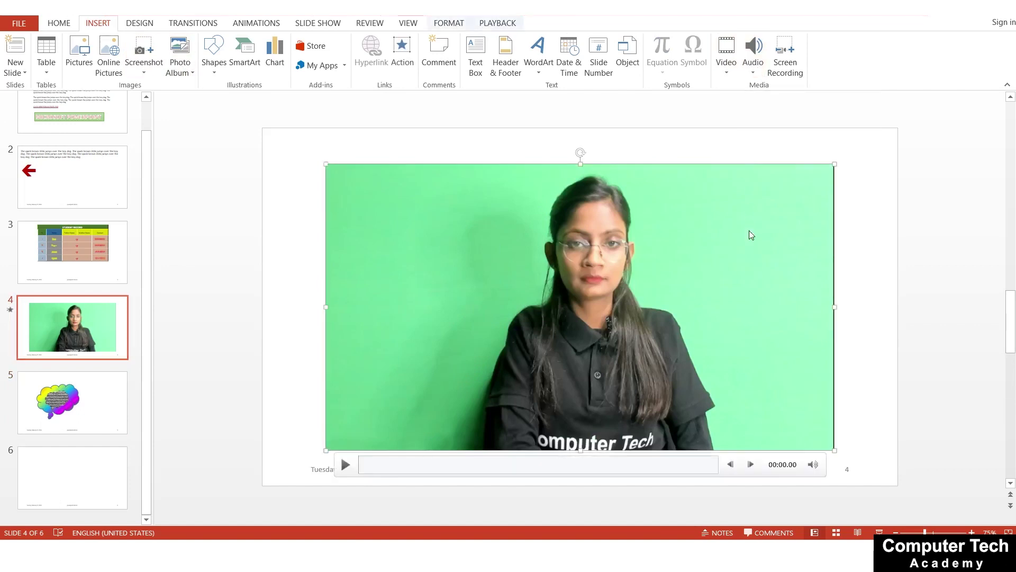
{"action": "key", "text": "Delete"}
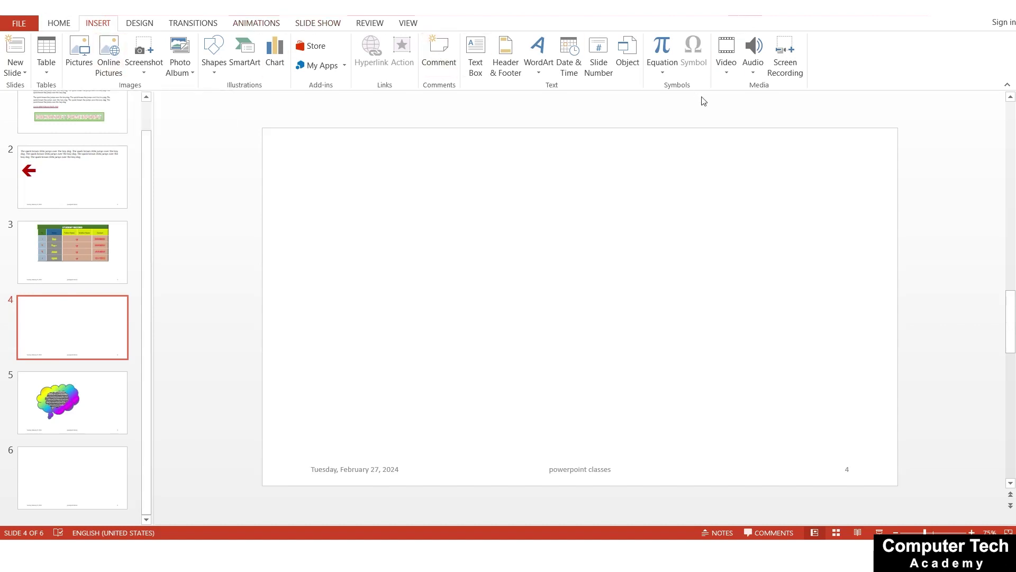
- Insert the 'Rintone for classes' audio file from the Music folder onto slide 4
{"action": "left_click", "coordinate": [752, 75]}
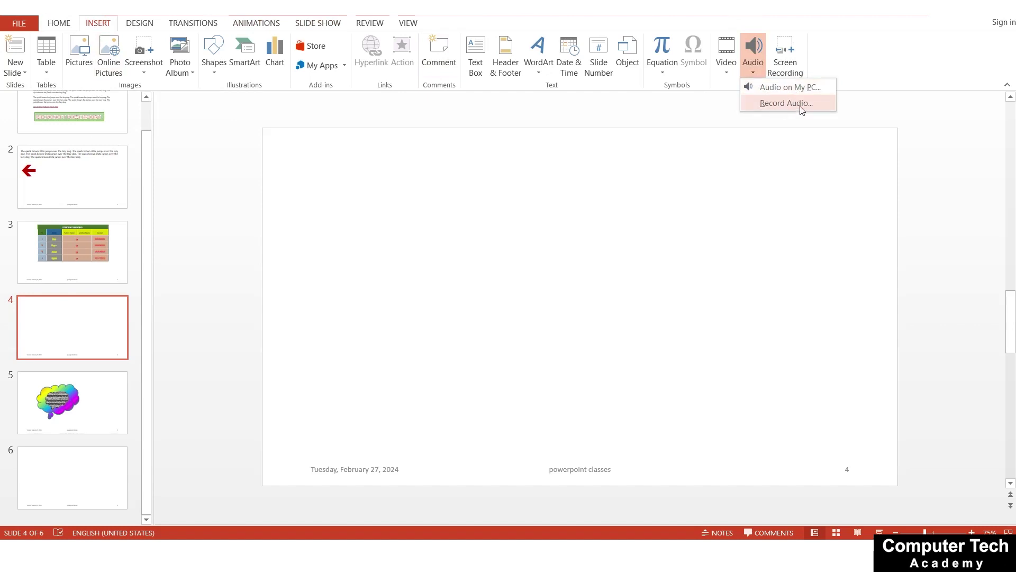
{"action": "left_click", "coordinate": [789, 88]}
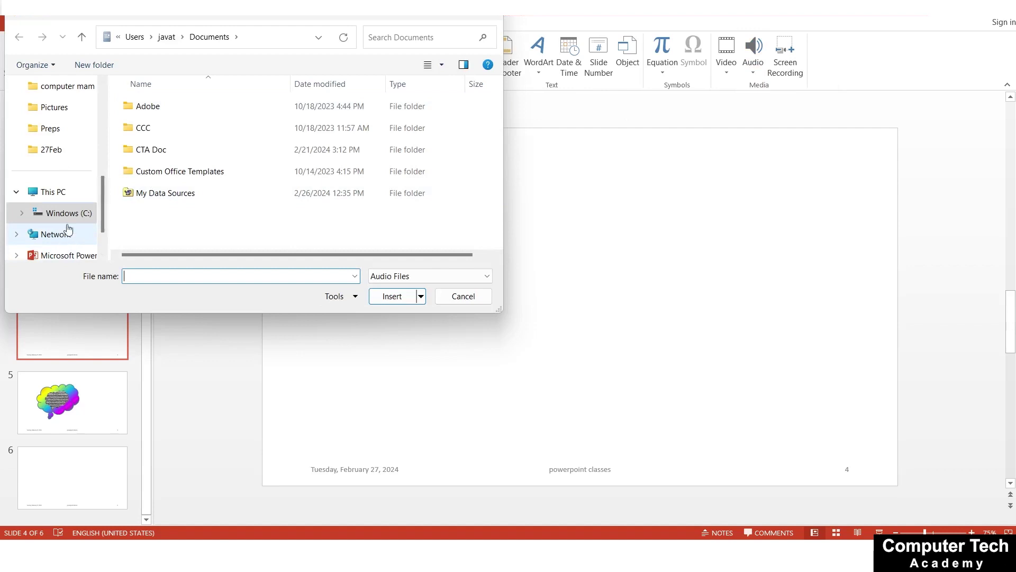
{"action": "scroll", "coordinate": [63, 223], "scroll_direction": "up", "scroll_amount": 5}
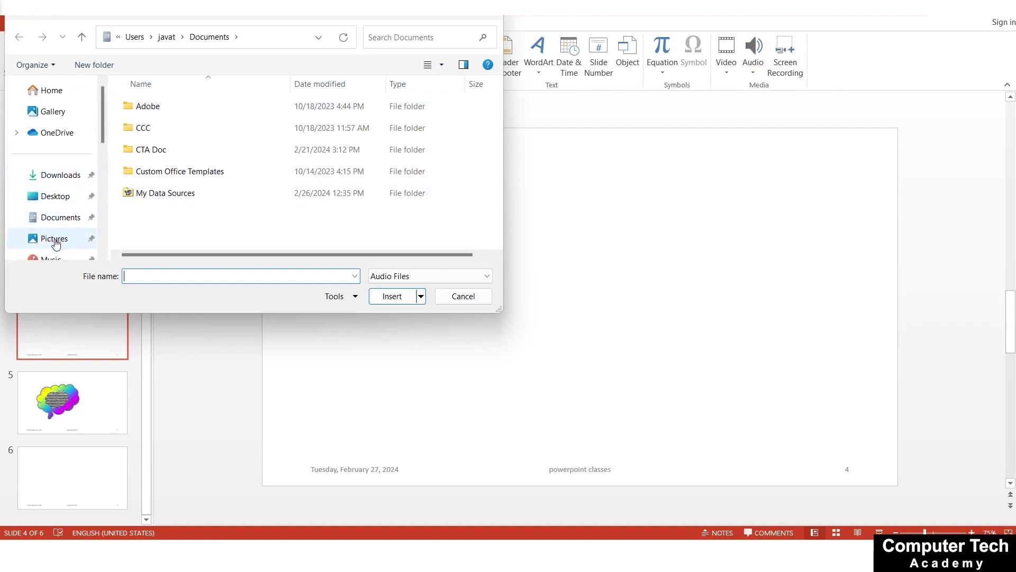
{"action": "left_click", "coordinate": [51, 258]}
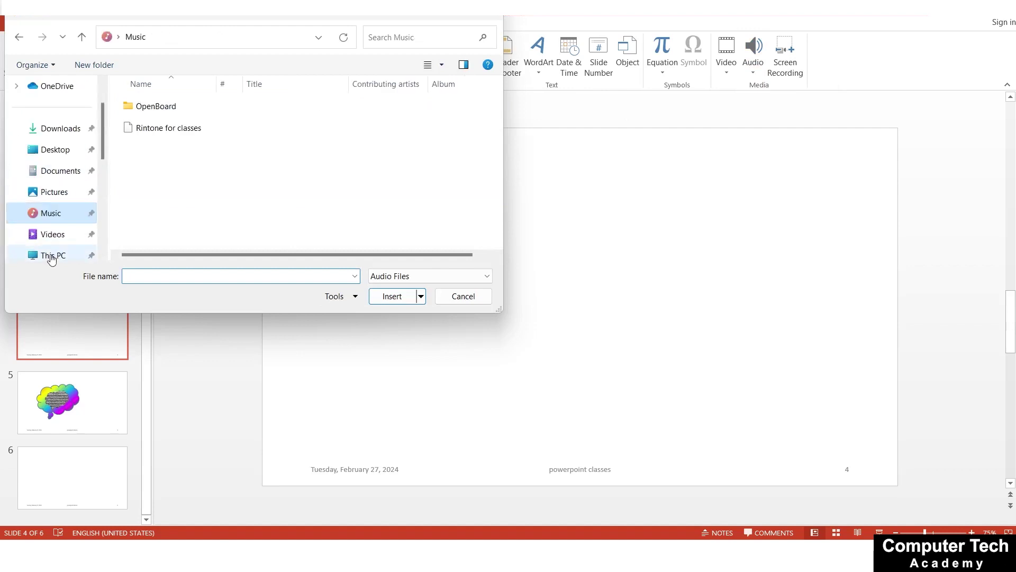
{"action": "left_click", "coordinate": [186, 130]}
{"action": "left_click", "coordinate": [379, 295]}
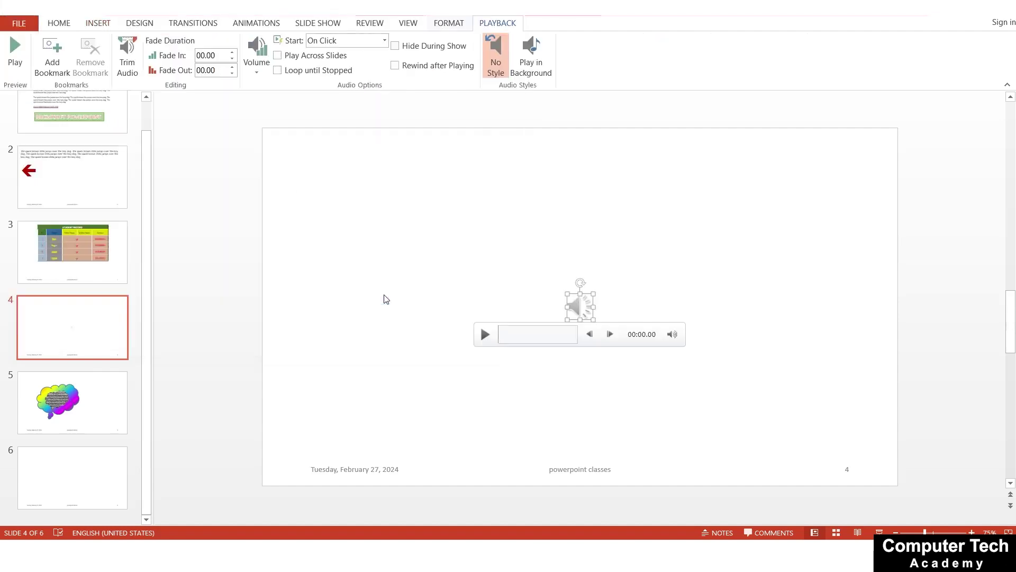
- Preview the inserted audio clip and lower its volume
{"action": "left_click", "coordinate": [486, 334]}
{"action": "left_click_drag", "start_coordinate": [673, 273], "coordinate": [673, 301]}
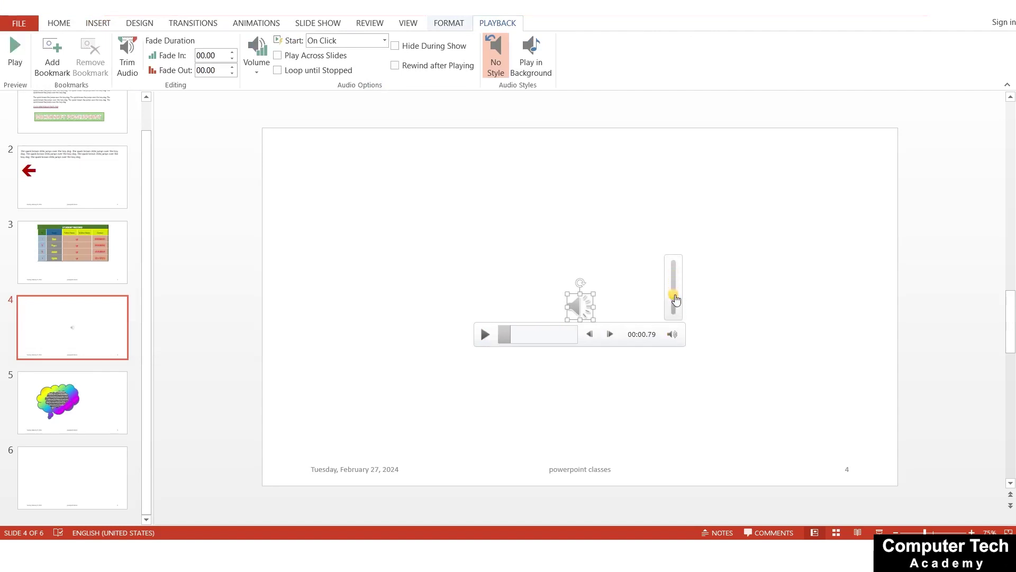
{"action": "left_click", "coordinate": [485, 337]}
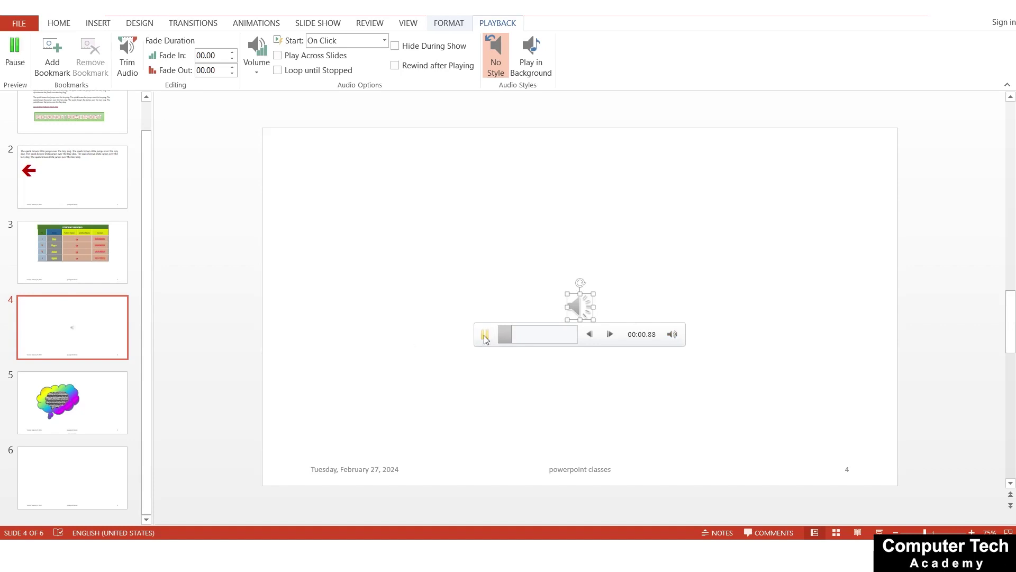
{"action": "left_click", "coordinate": [485, 337]}
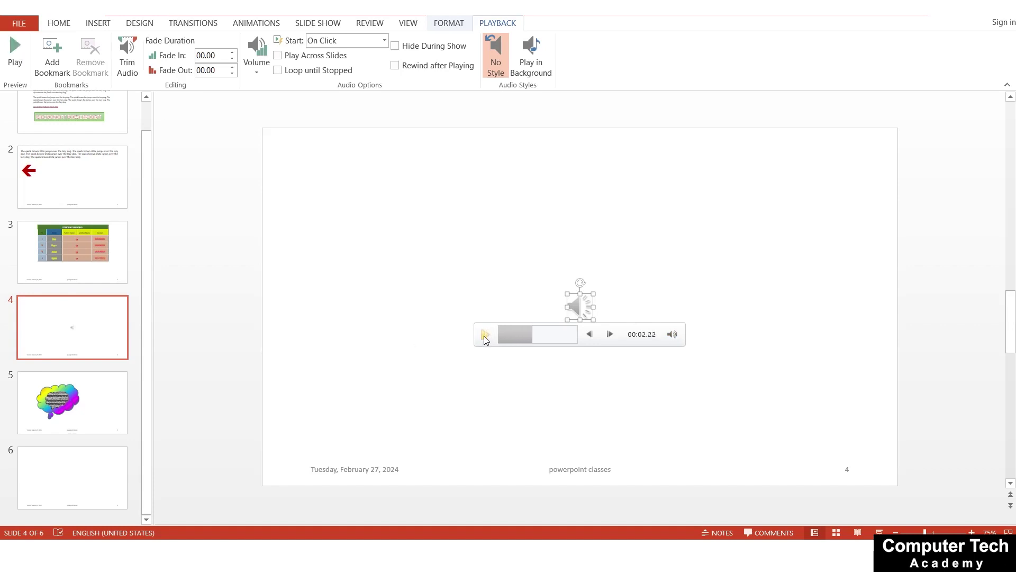
{"action": "left_click", "coordinate": [453, 31]}
{"action": "left_click", "coordinate": [510, 27]}
- Keep the audio starting On Click, enable Play Across Slides, and start the show with F5
{"action": "left_click", "coordinate": [256, 63]}
{"action": "left_click", "coordinate": [339, 111]}
{"action": "left_click", "coordinate": [384, 41]}
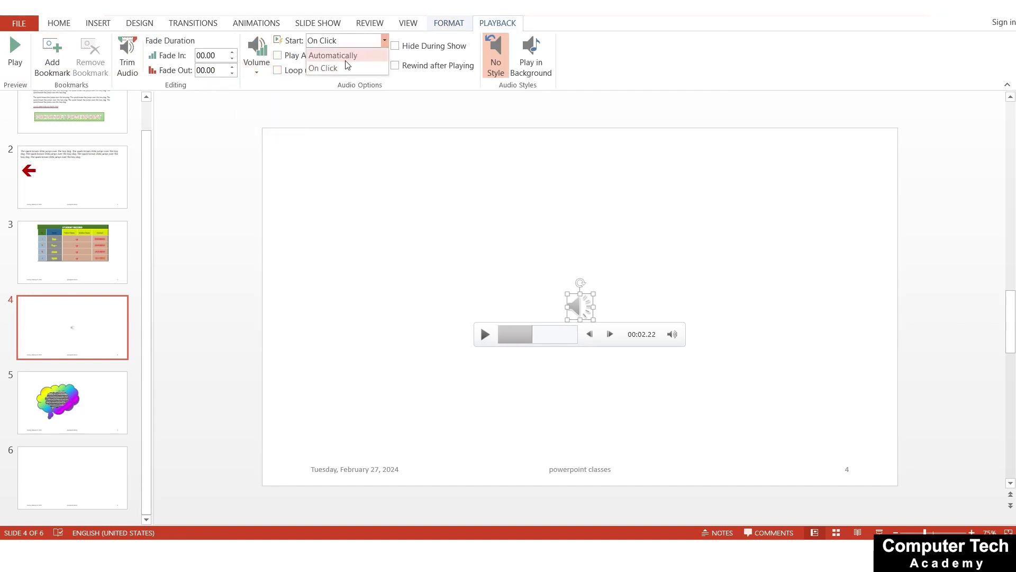
{"action": "left_click", "coordinate": [328, 69]}
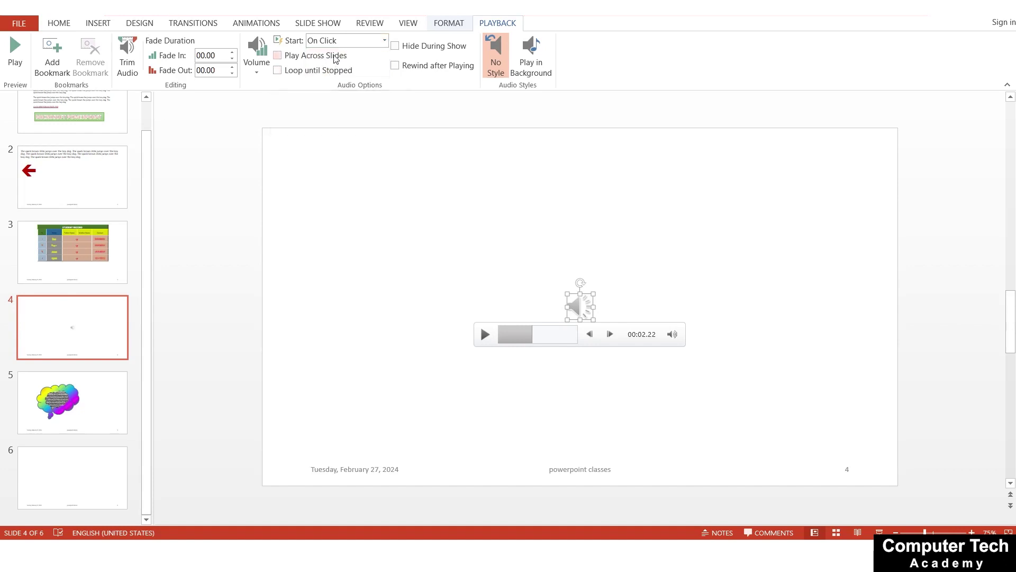
{"action": "left_click", "coordinate": [328, 57]}
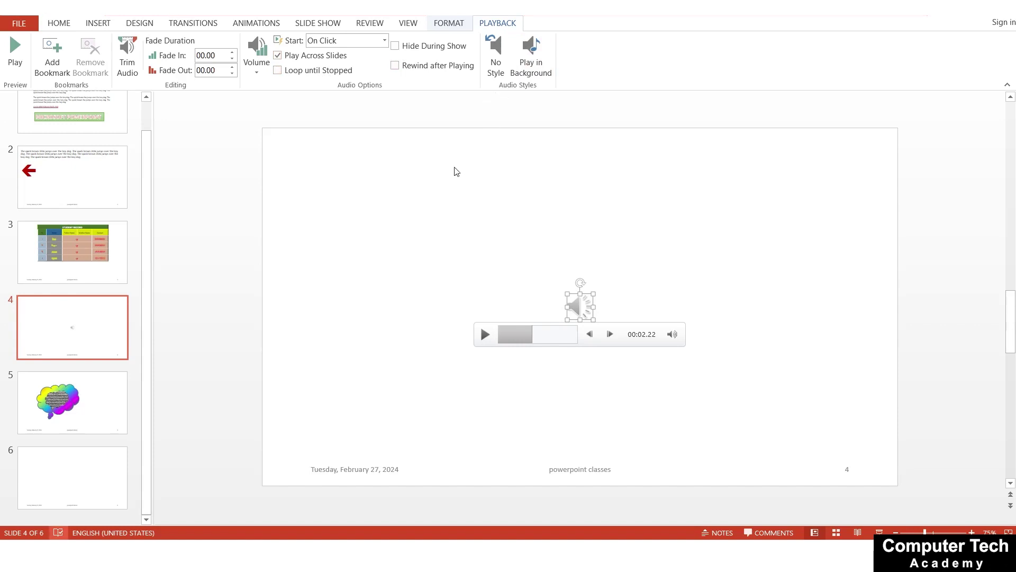
{"action": "key", "text": "F5"}
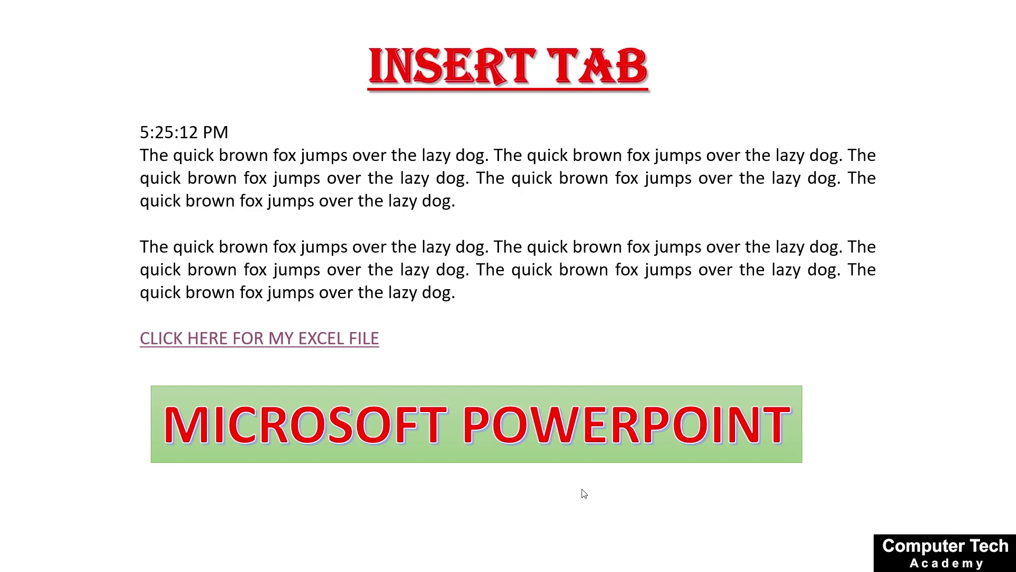
- Advance through the slide show to the audio slide, then end the show
{"action": "left_click", "coordinate": [727, 518]}
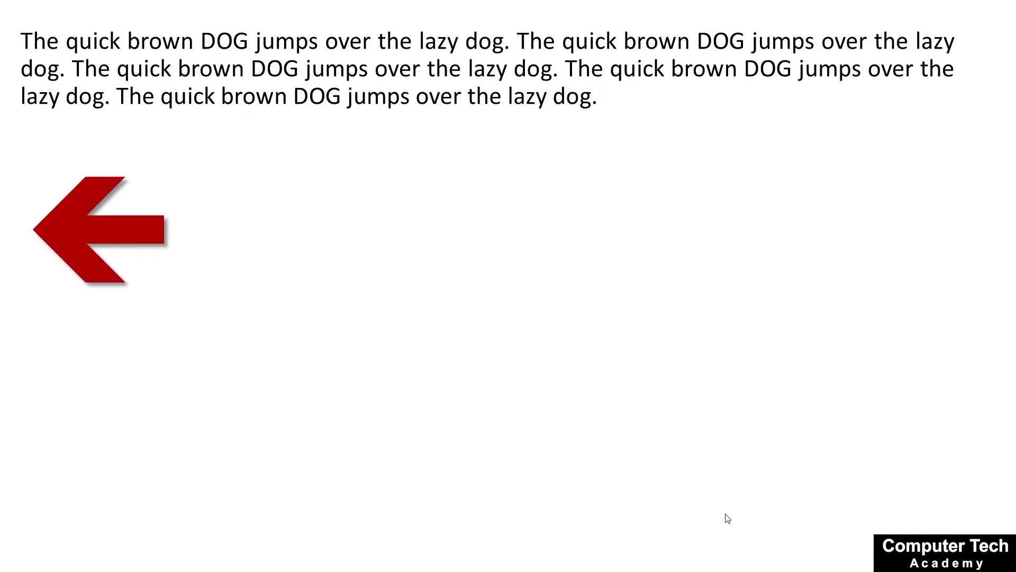
{"action": "left_click", "coordinate": [728, 517]}
{"action": "left_click", "coordinate": [728, 518]}
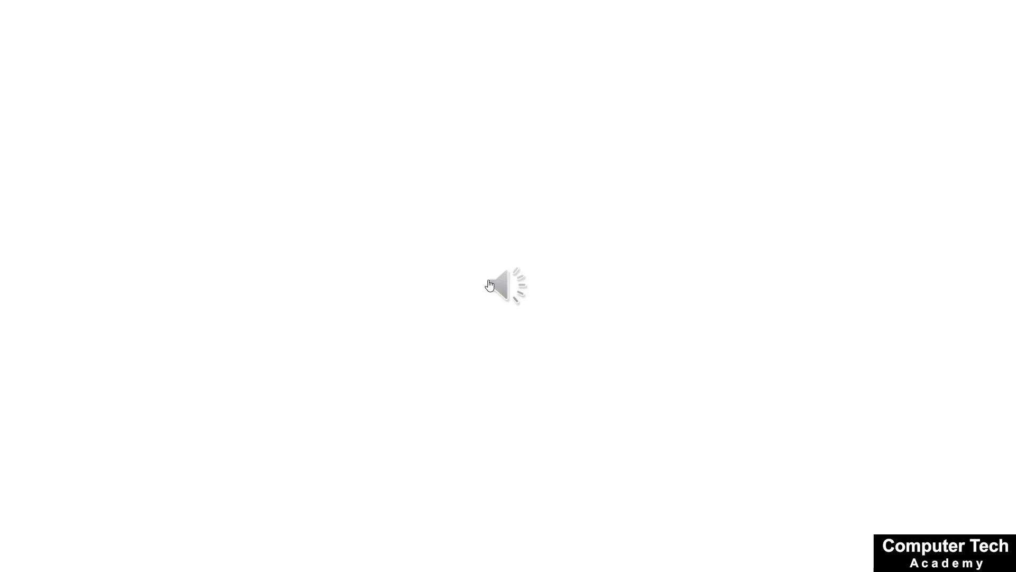
{"action": "key", "text": "Escape"}
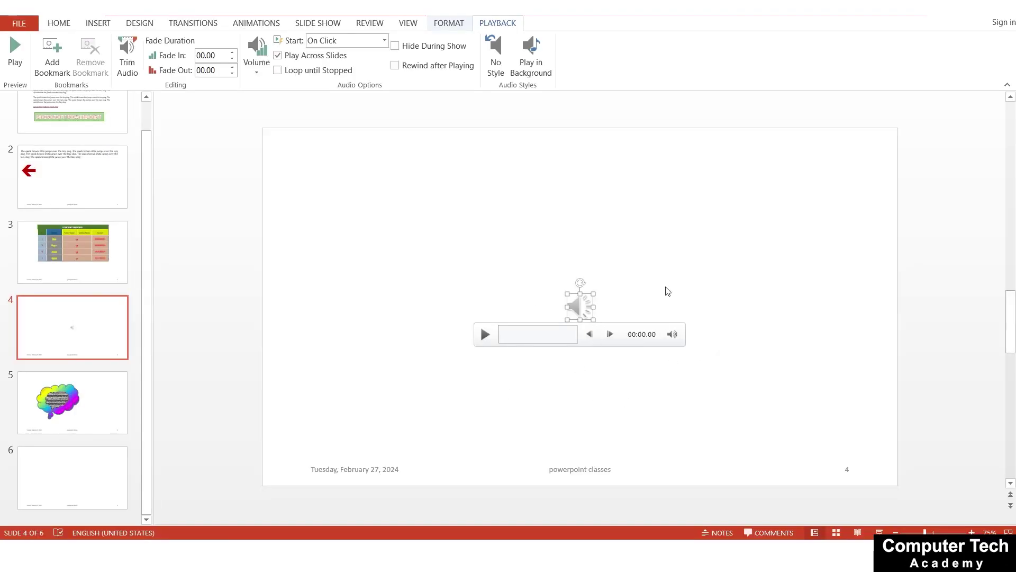
- Delete the audio icon from slide 4, then select slide 3 of the other presentation
{"action": "left_click", "coordinate": [419, 194]}
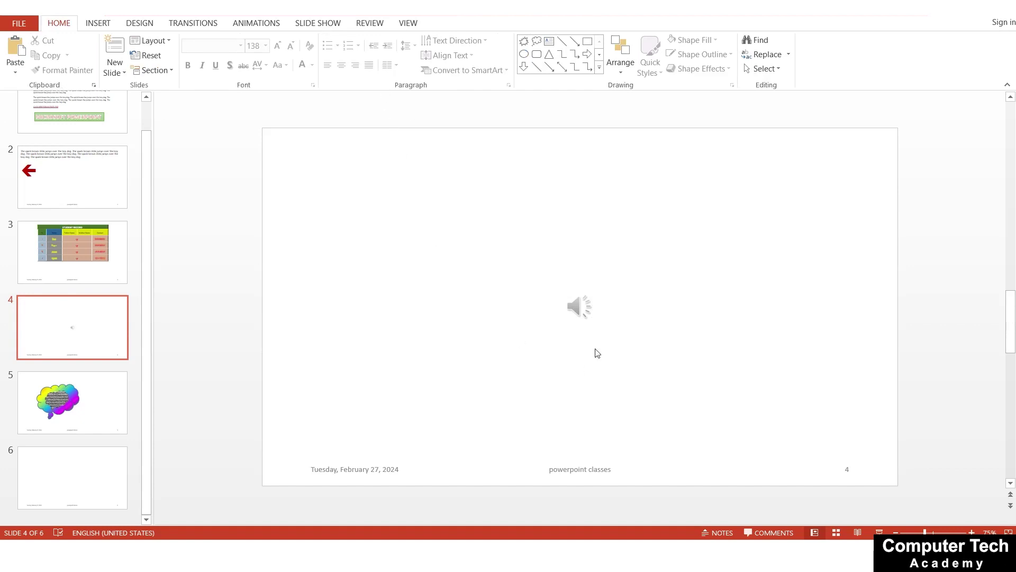
{"action": "left_click", "coordinate": [579, 307]}
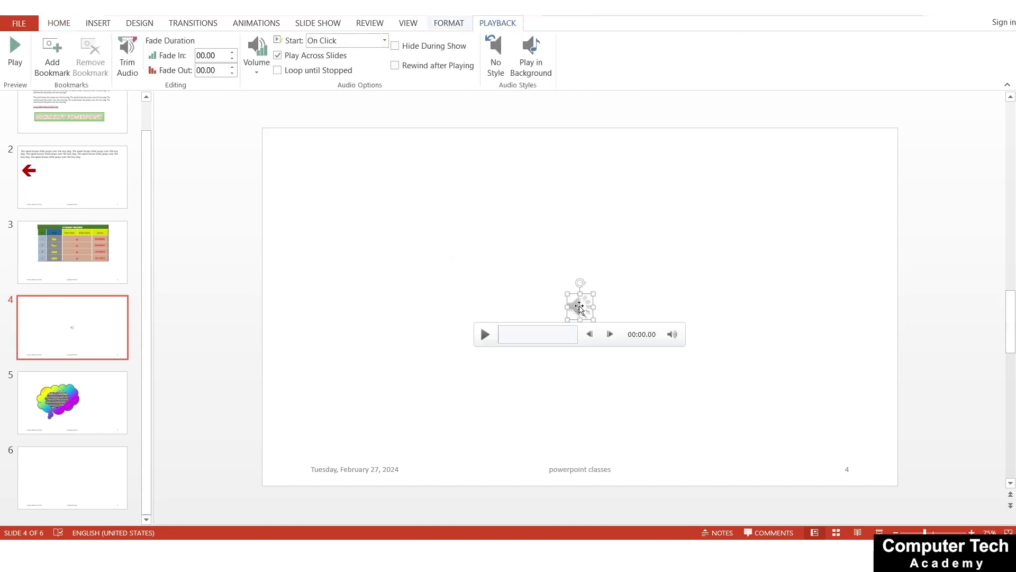
{"action": "key", "text": "Delete"}
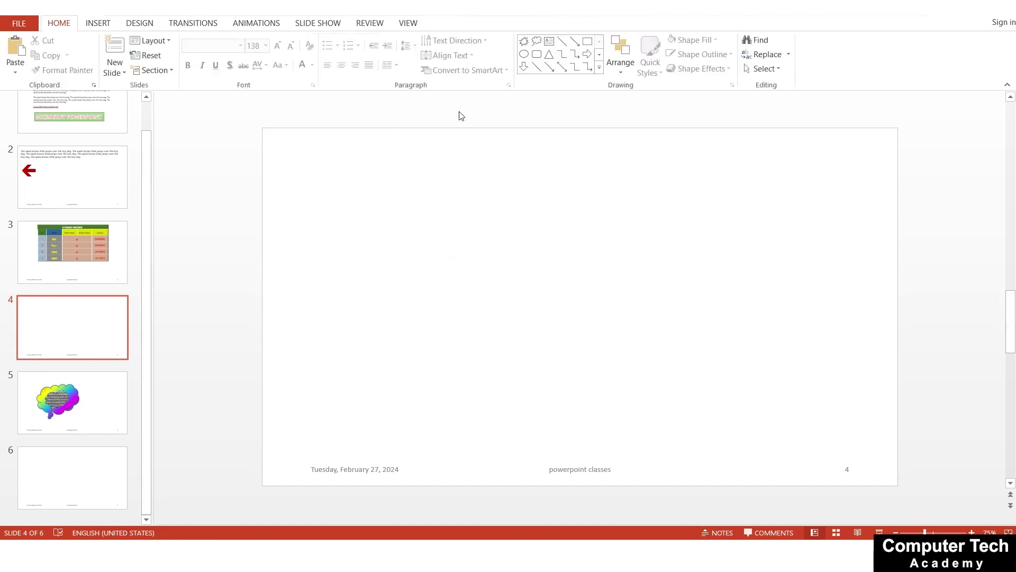
{"action": "left_click", "coordinate": [100, 24]}
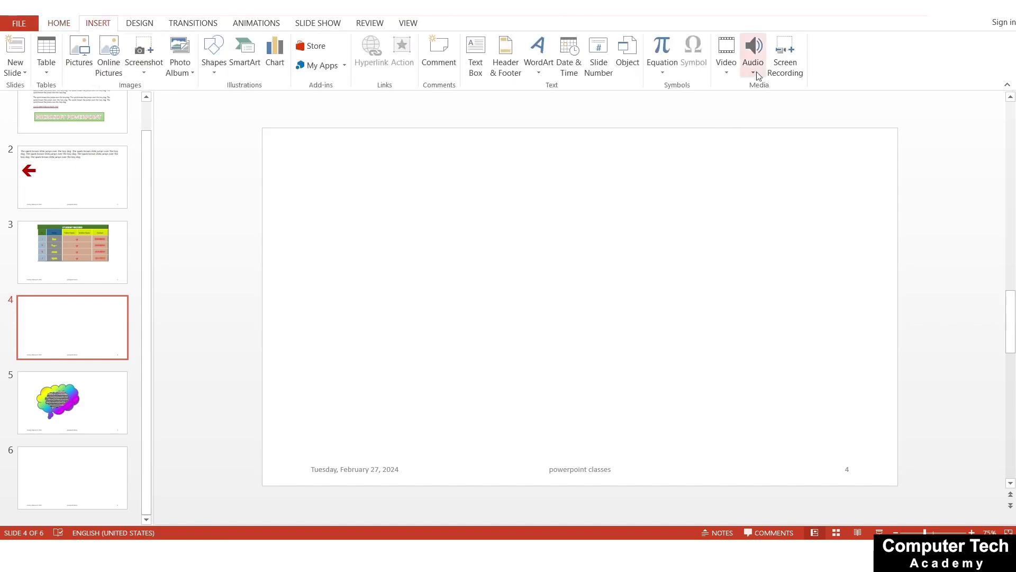
{"action": "left_click", "coordinate": [55, 271]}
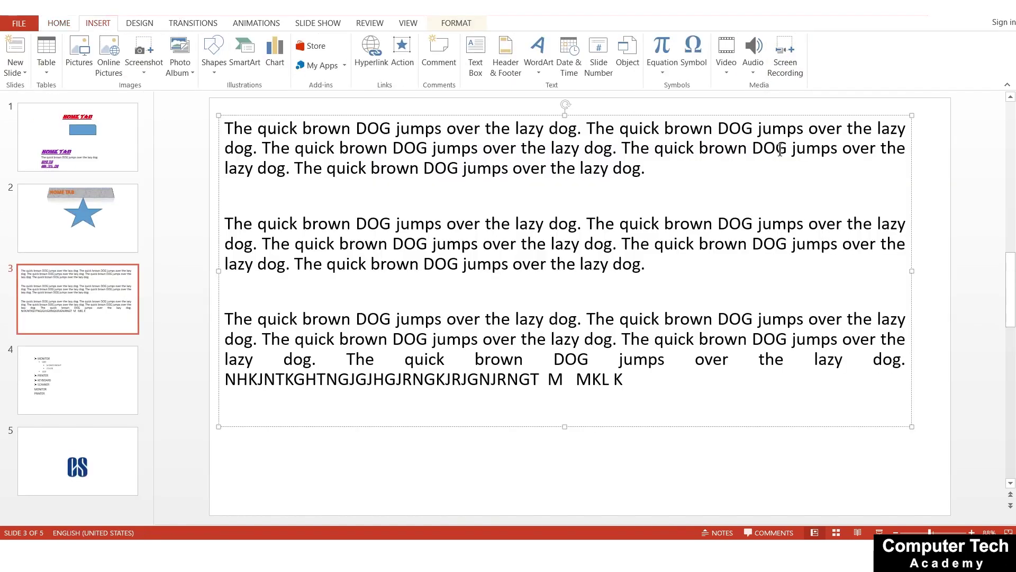